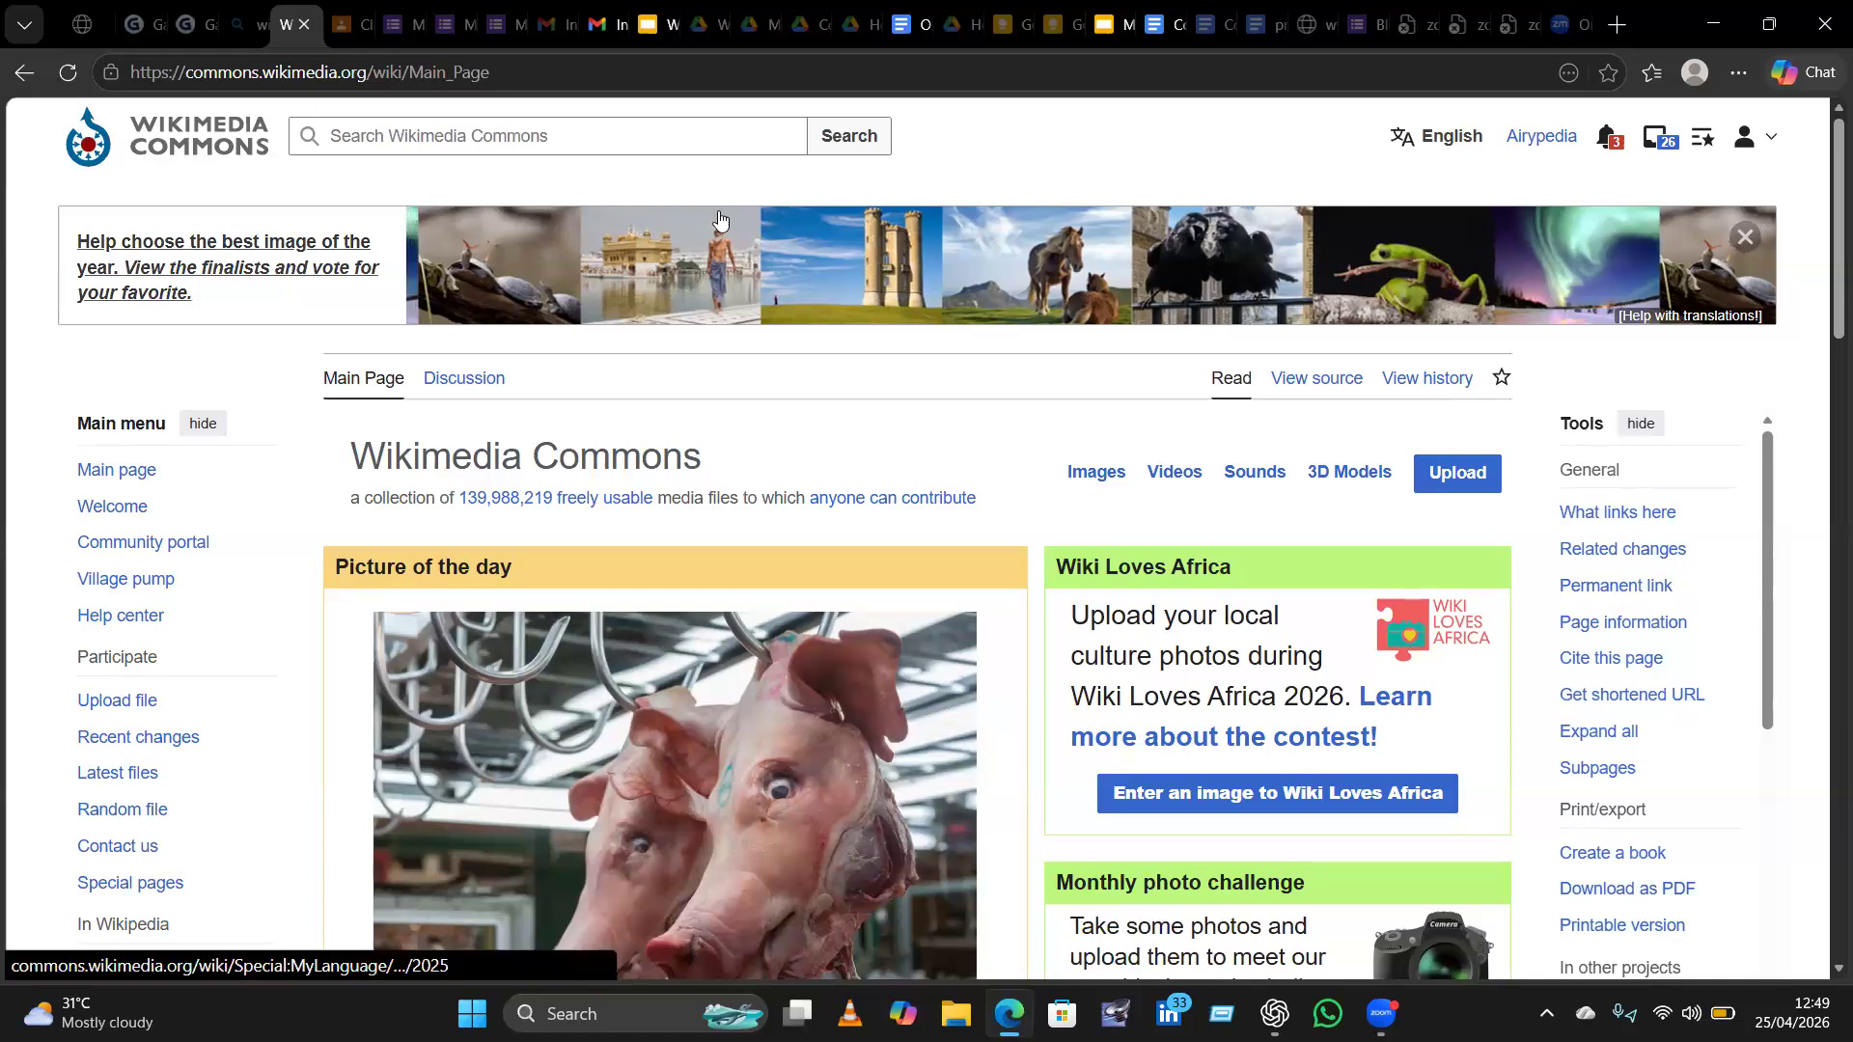
pyautogui.click(578, 137)
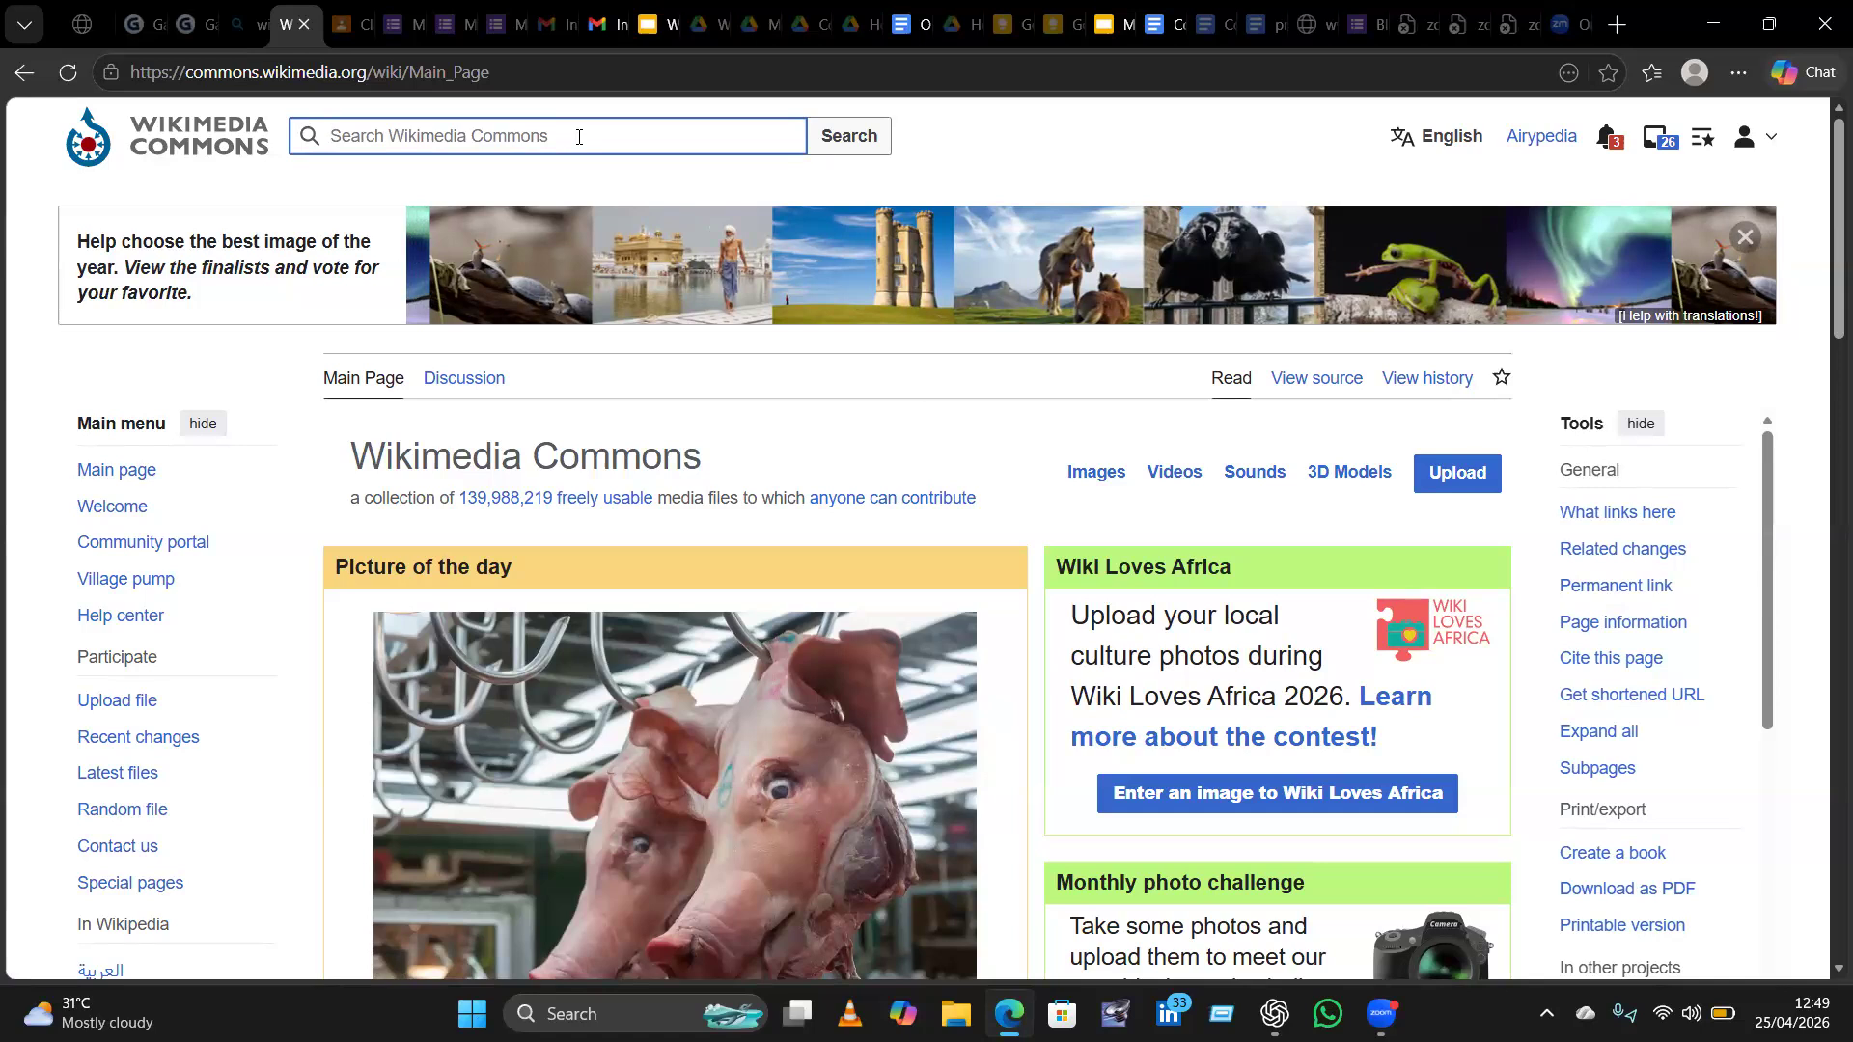
pyautogui.write('Ewu')
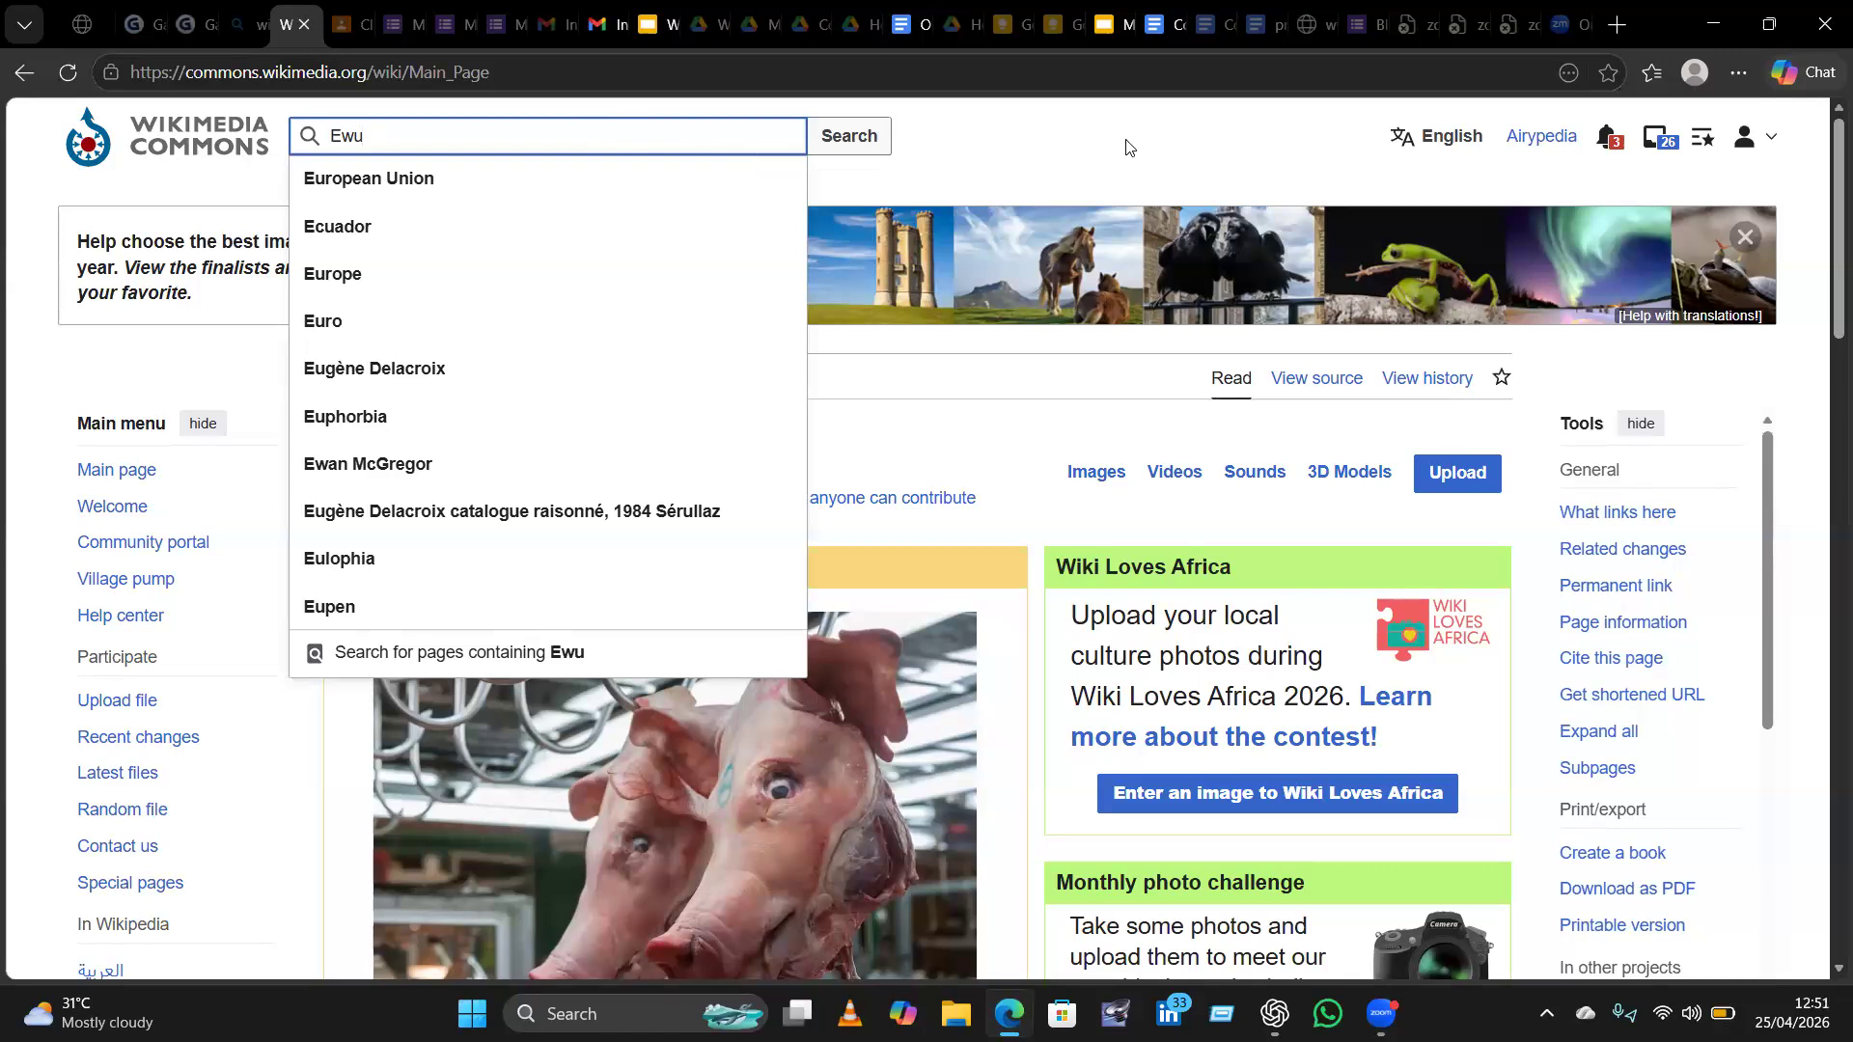
pyautogui.click(1105, 421)
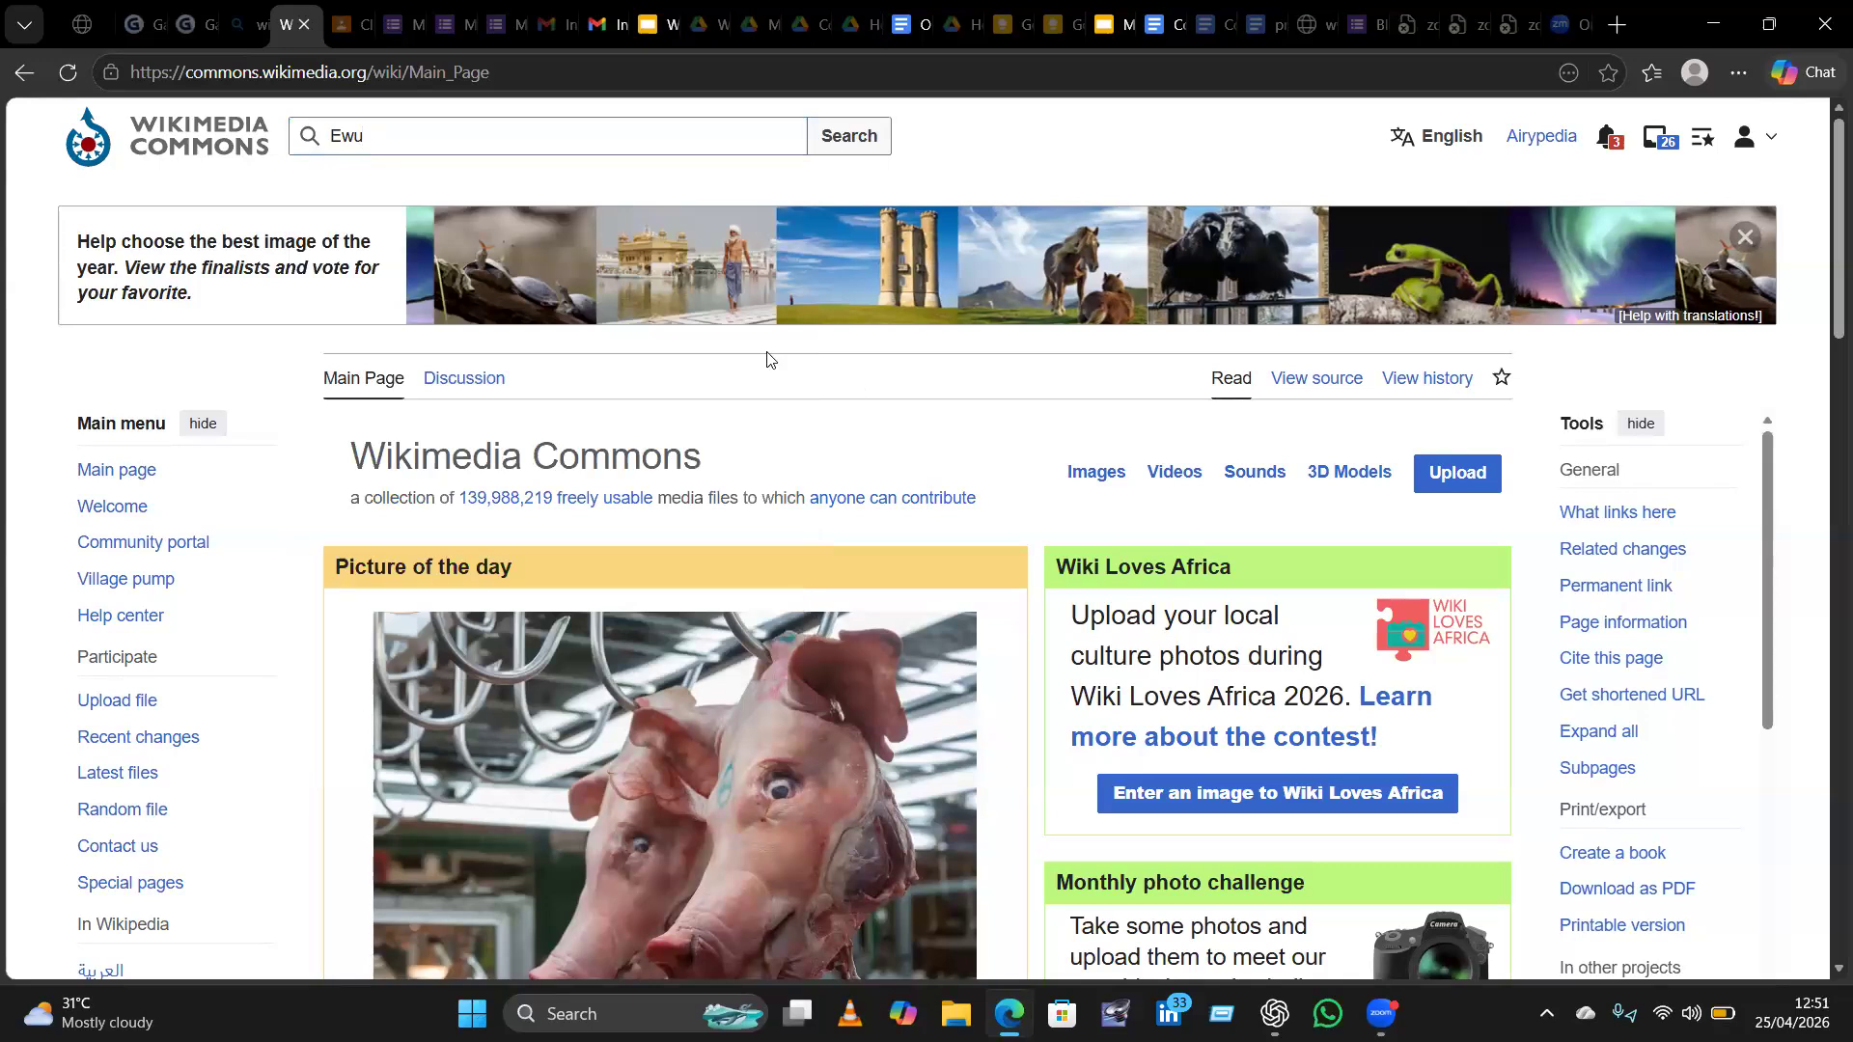
# Replace the Wikimedia Commons search text with "Goat" and run the media search.
pyautogui.click(516, 136)
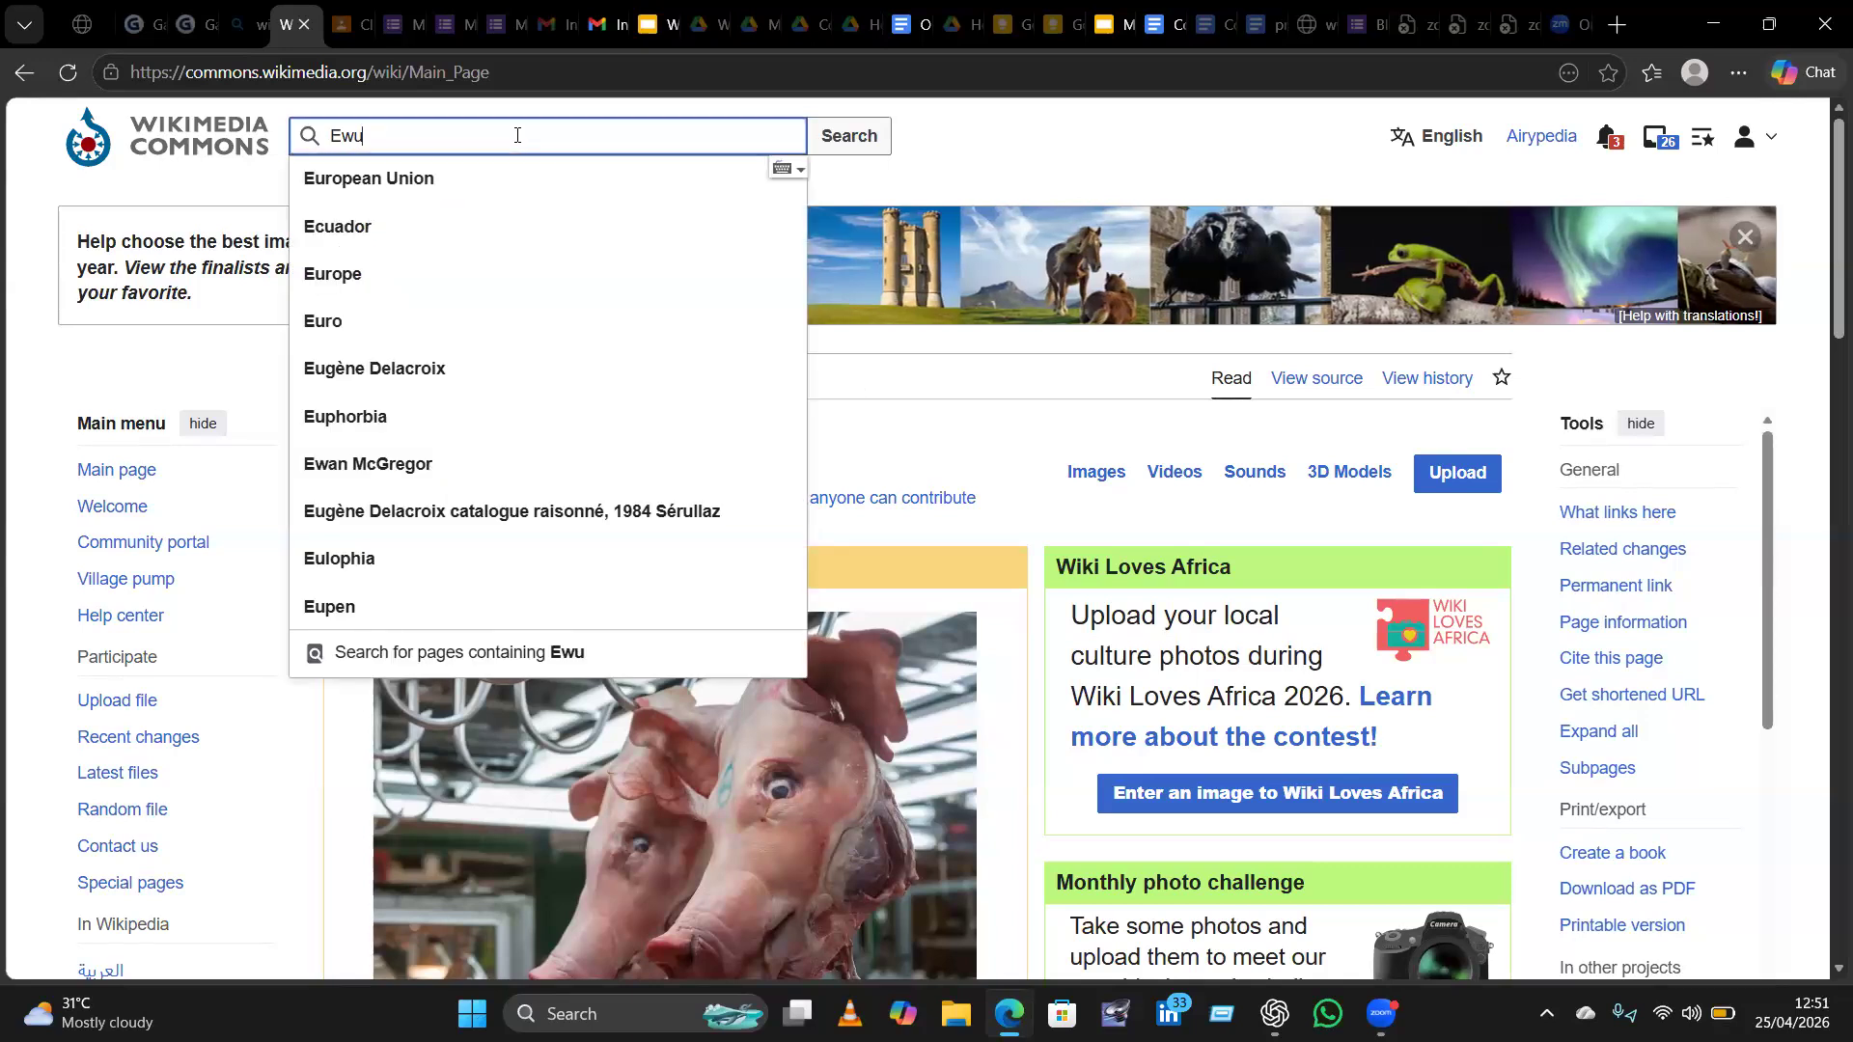
pyautogui.press('BackSpace')
pyautogui.press('BackSpace')
pyautogui.press('BackSpace')
pyautogui.write('goat')
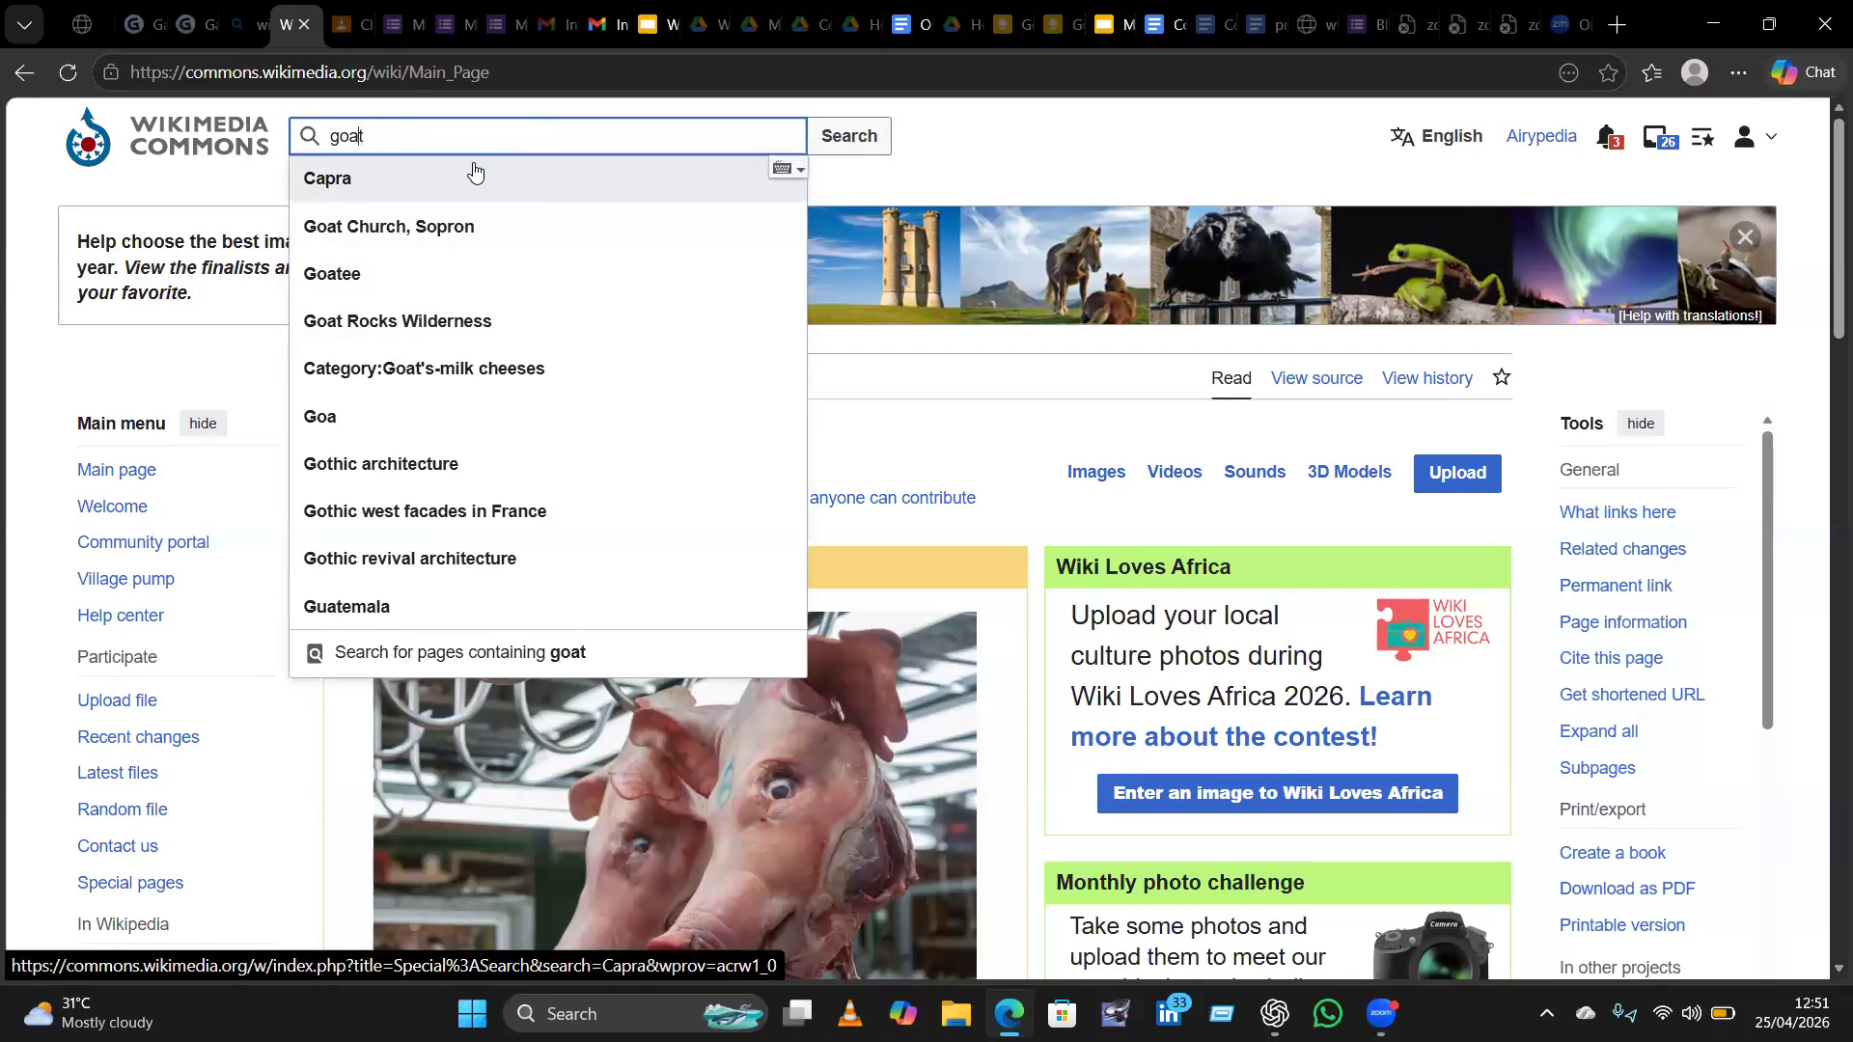
pyautogui.press('Home')
pyautogui.press('Delete')
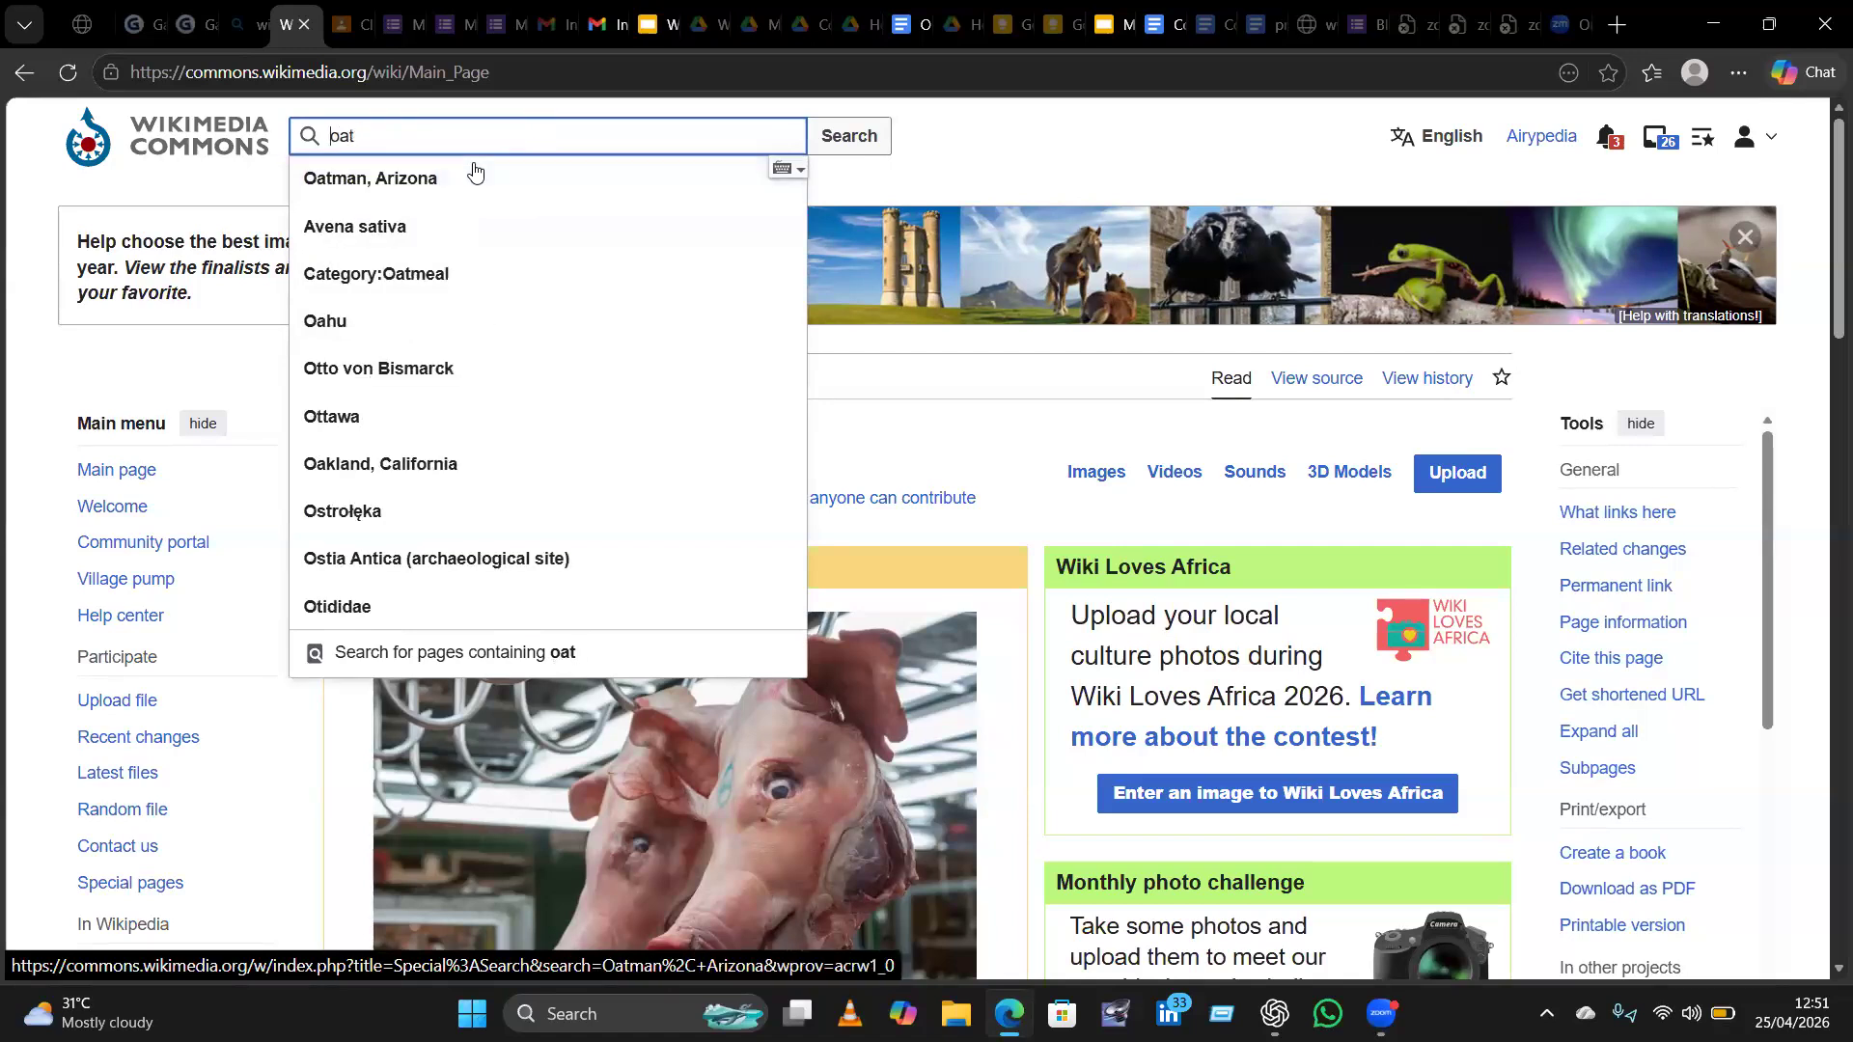
pyautogui.write('G')
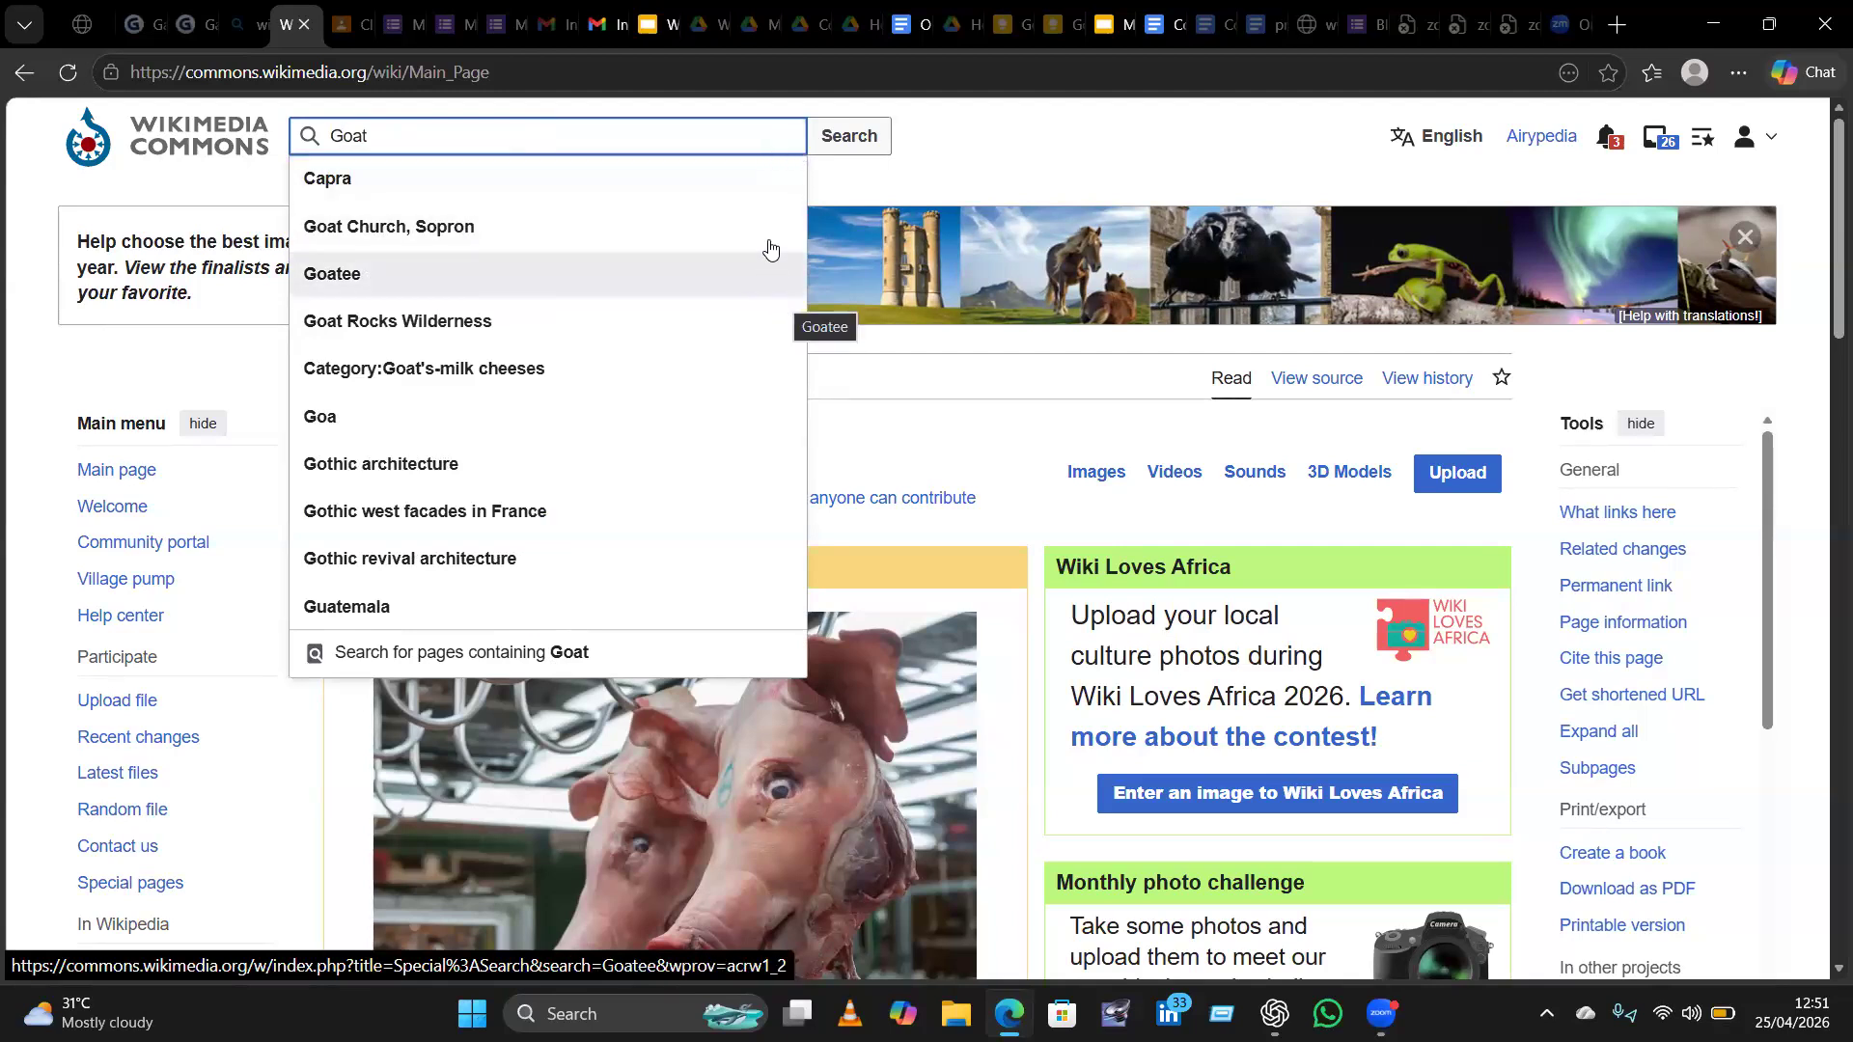
pyautogui.click(590, 193)
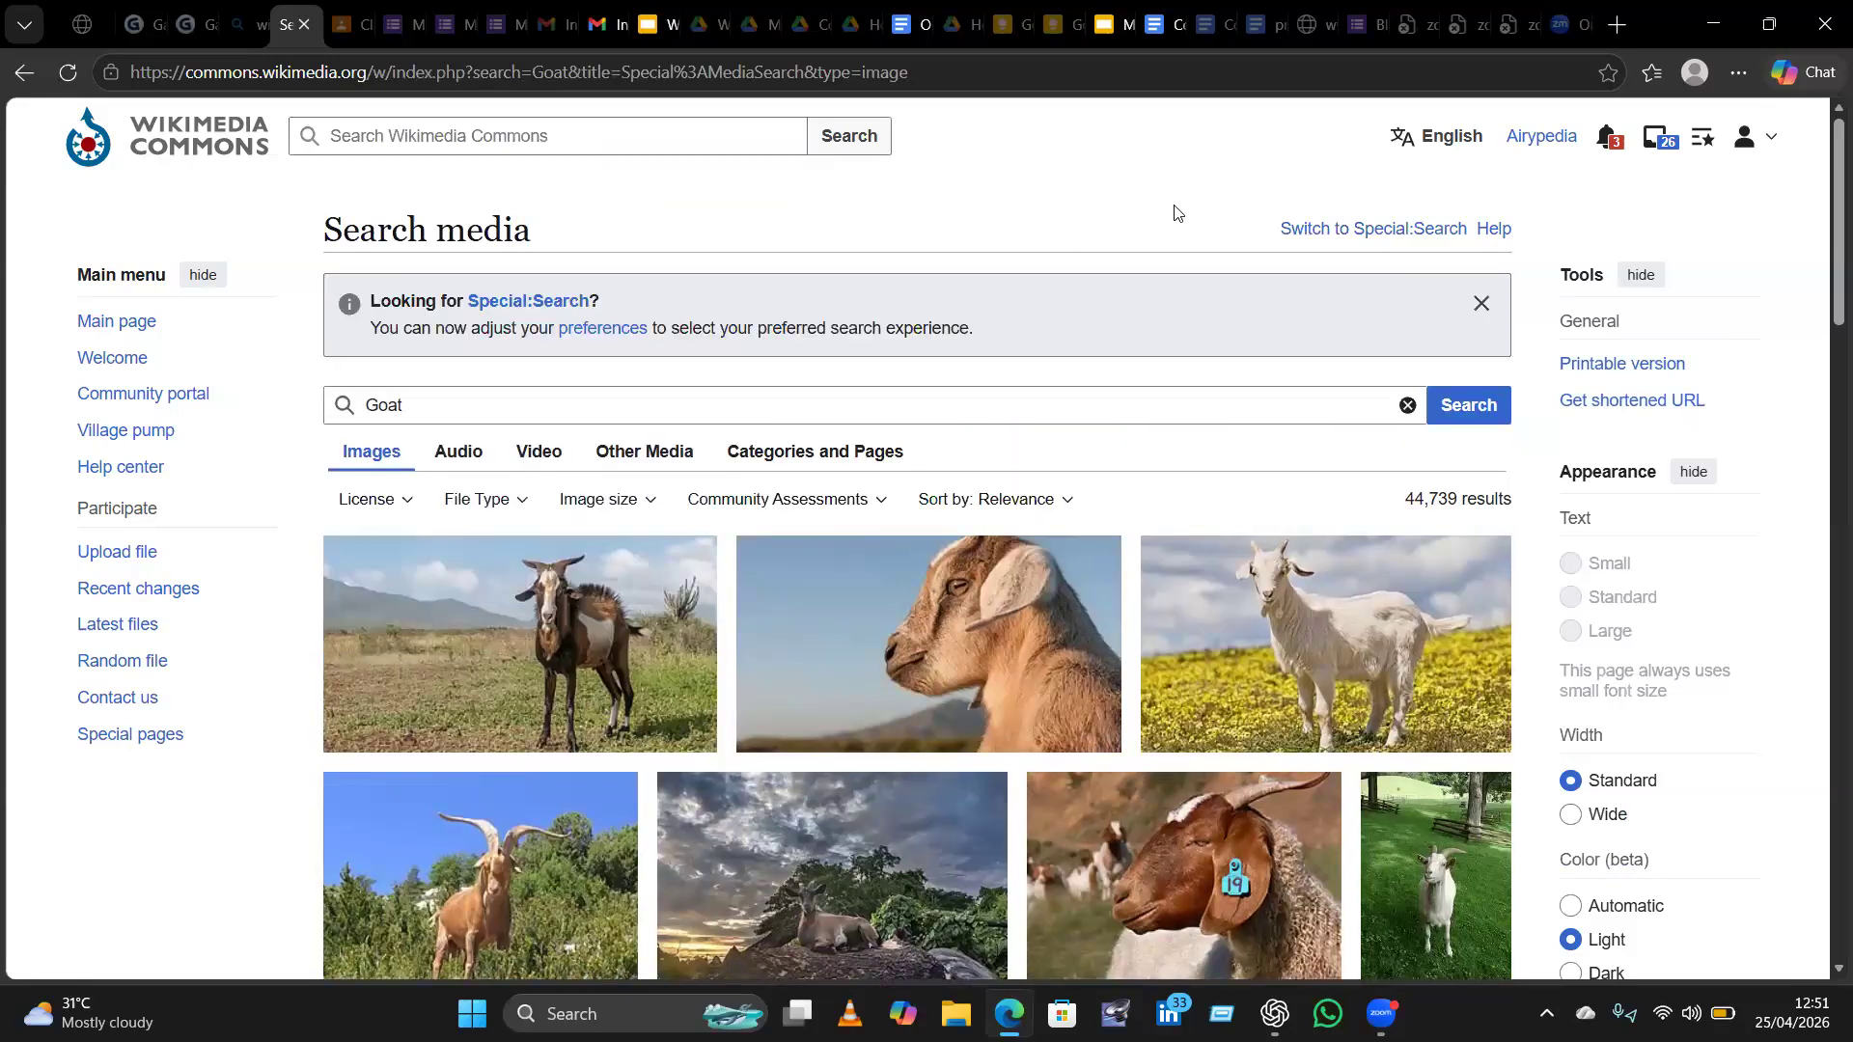
# Look through the goat image results and open the details of the baby goat photo from Margarita Island.
pyautogui.scroll(-3, 1174, 212)
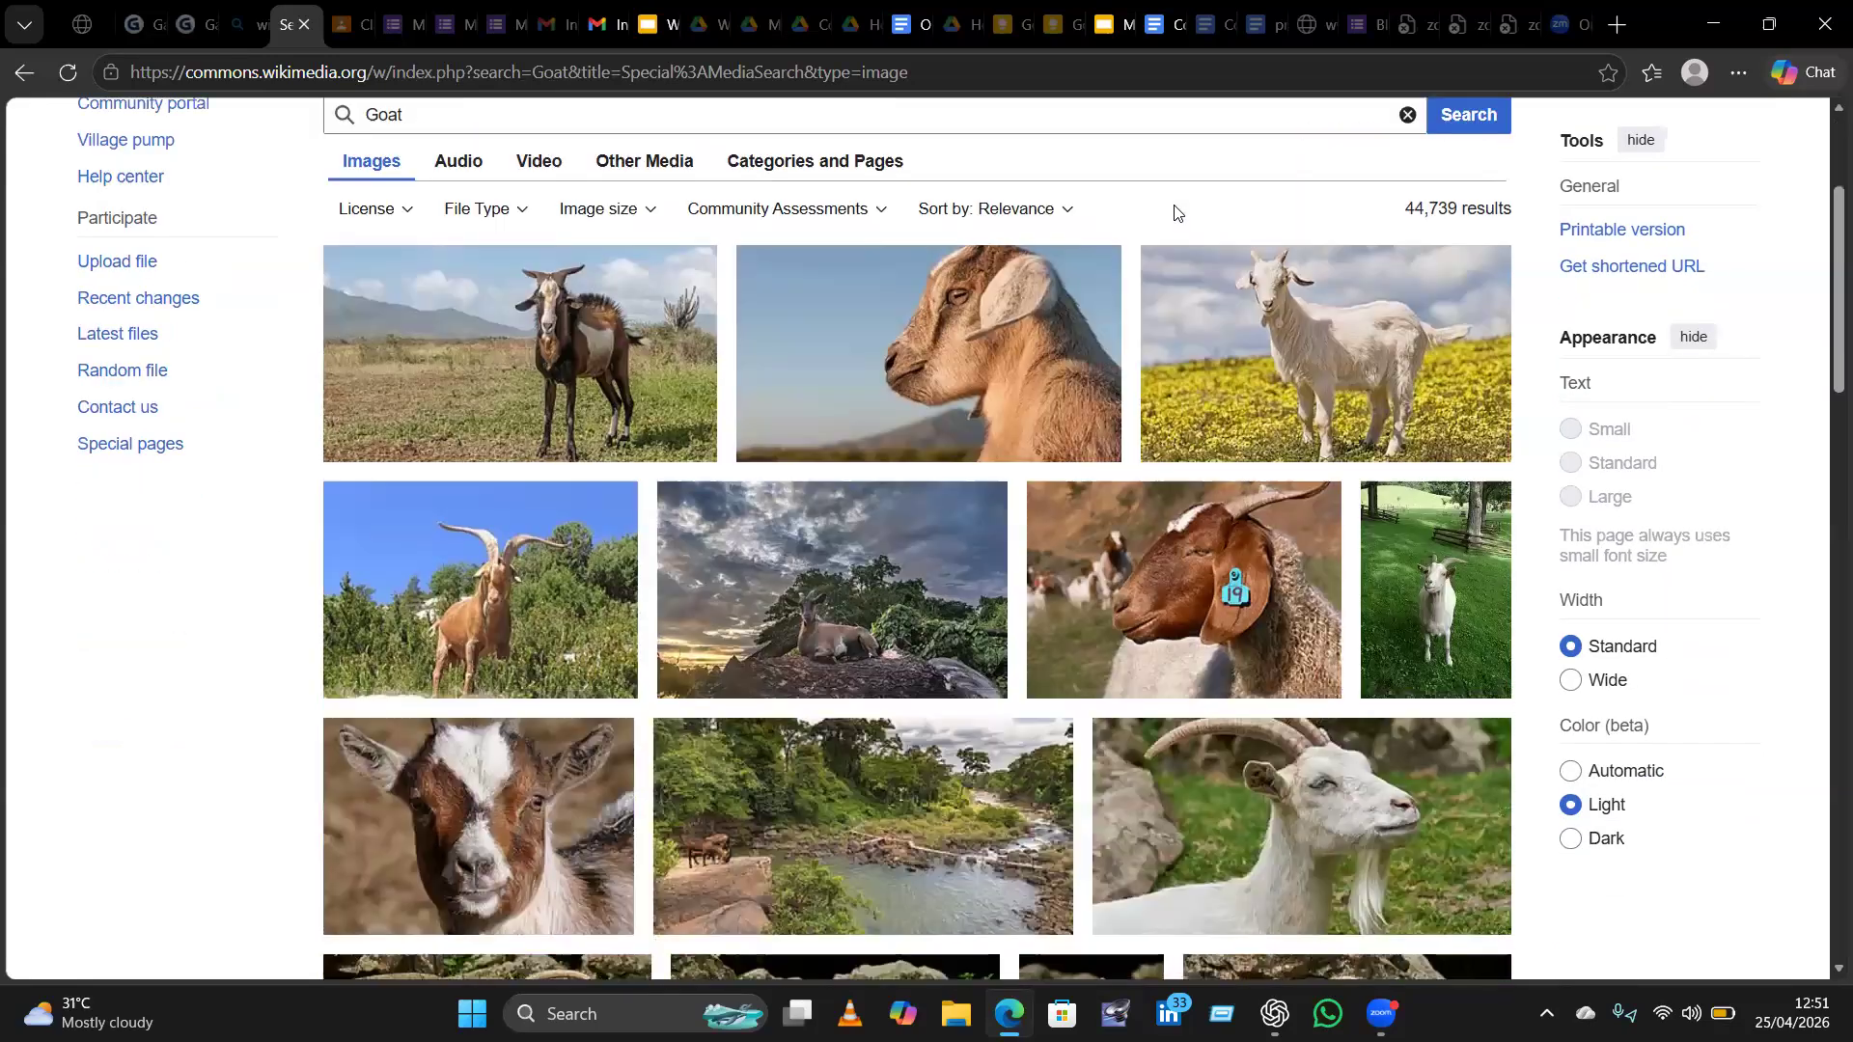
pyautogui.scroll(-4, 1175, 210)
pyautogui.scroll(-7, 1174, 211)
pyautogui.scroll(-5, 1173, 205)
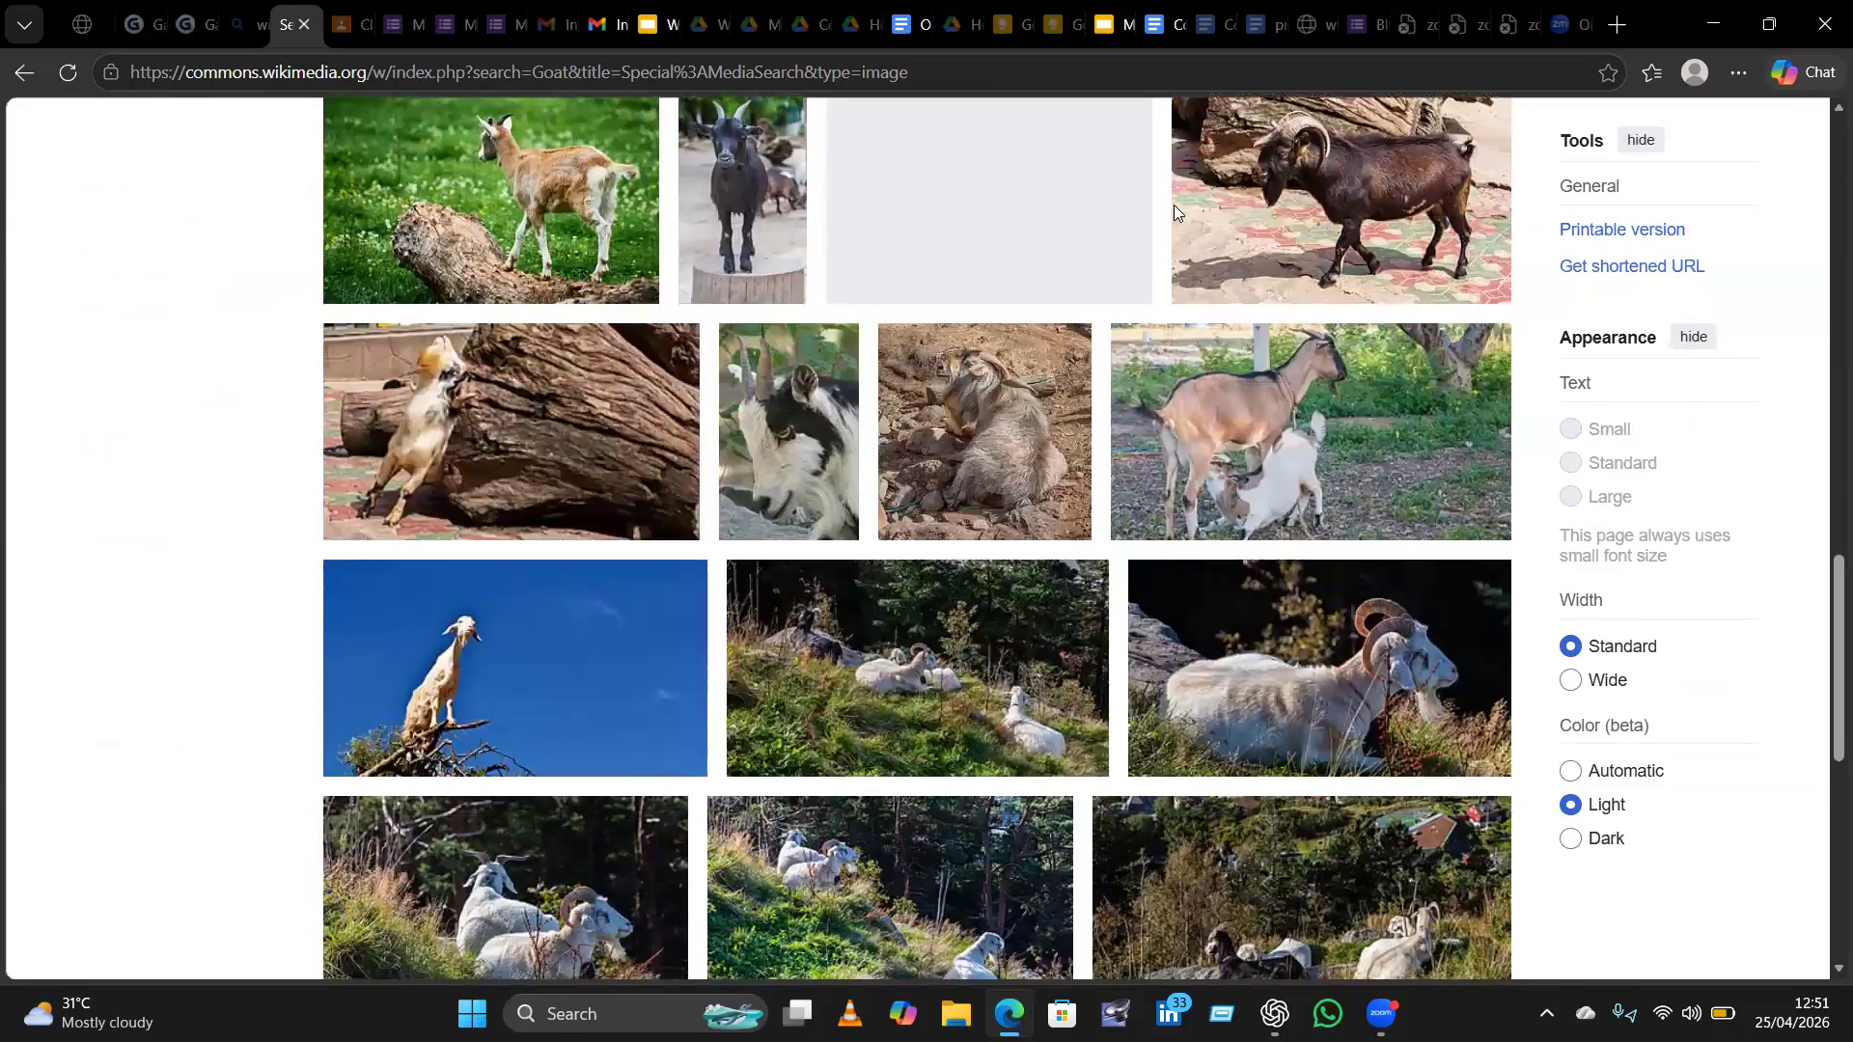
pyautogui.press('Home')
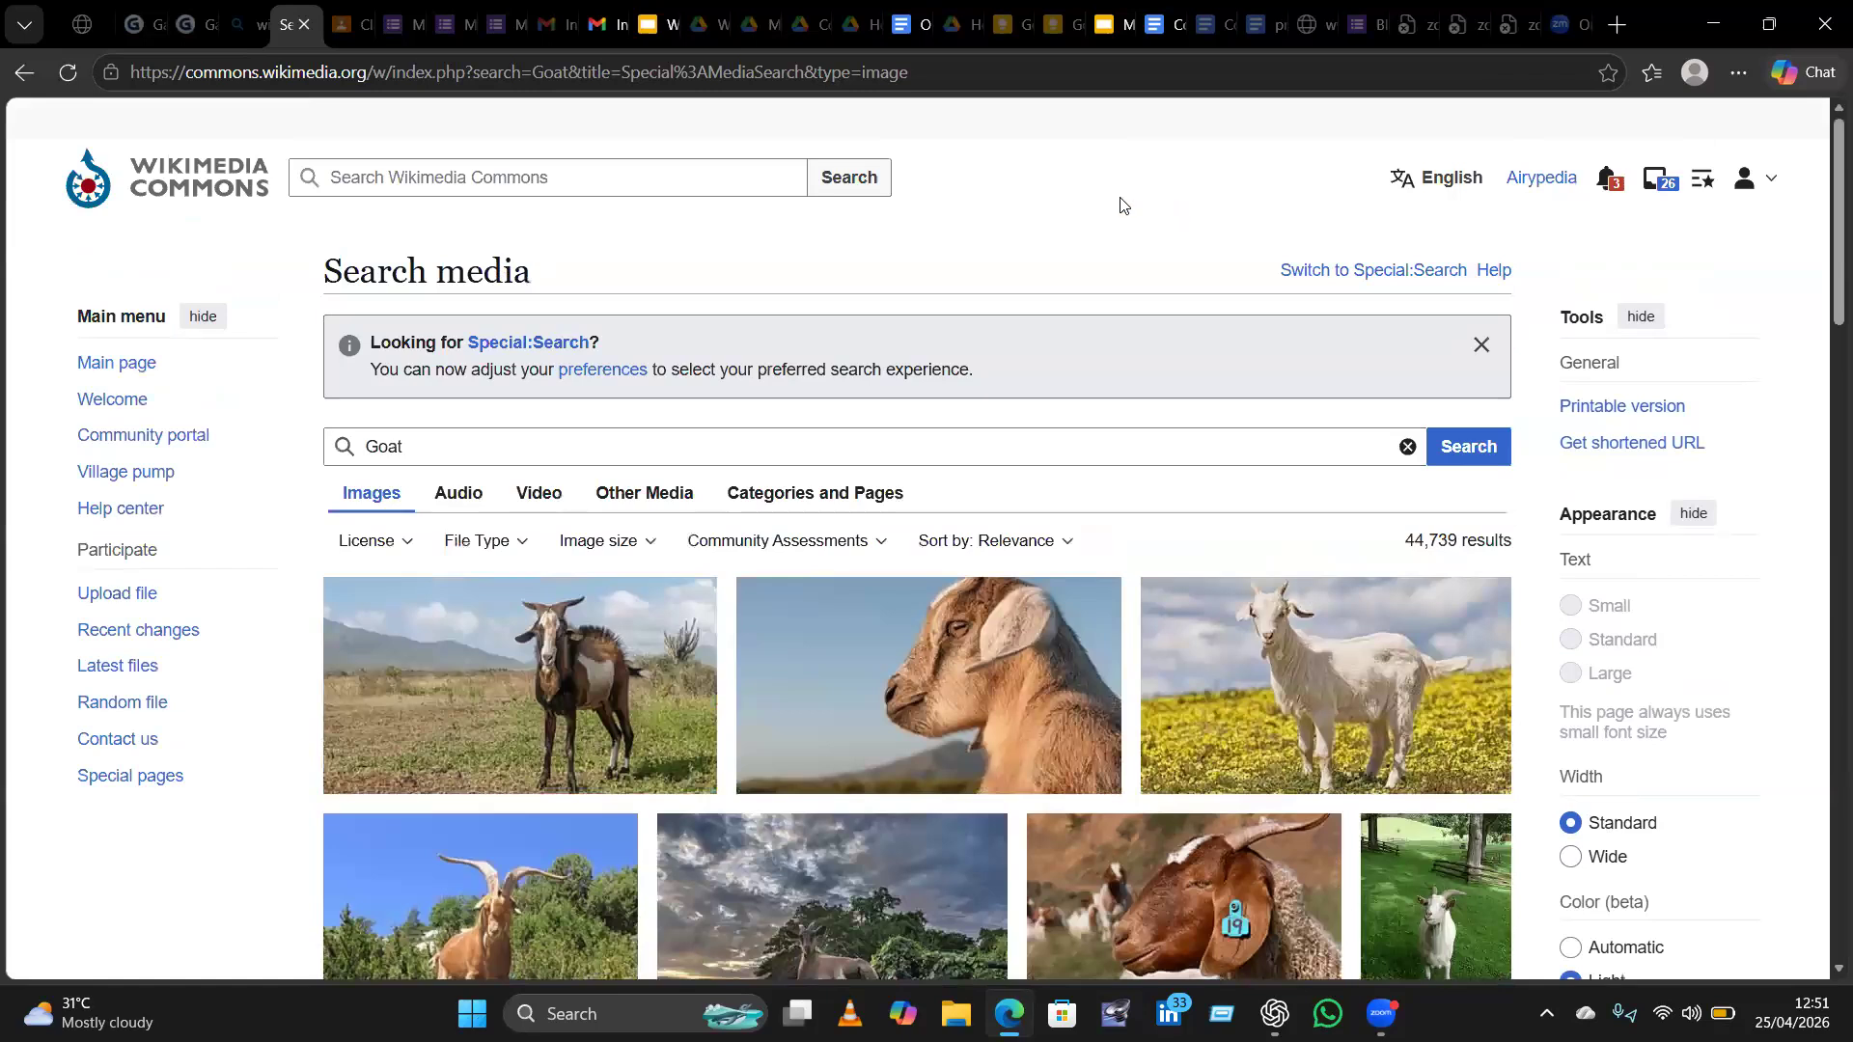
pyautogui.scroll(-3, 1117, 203)
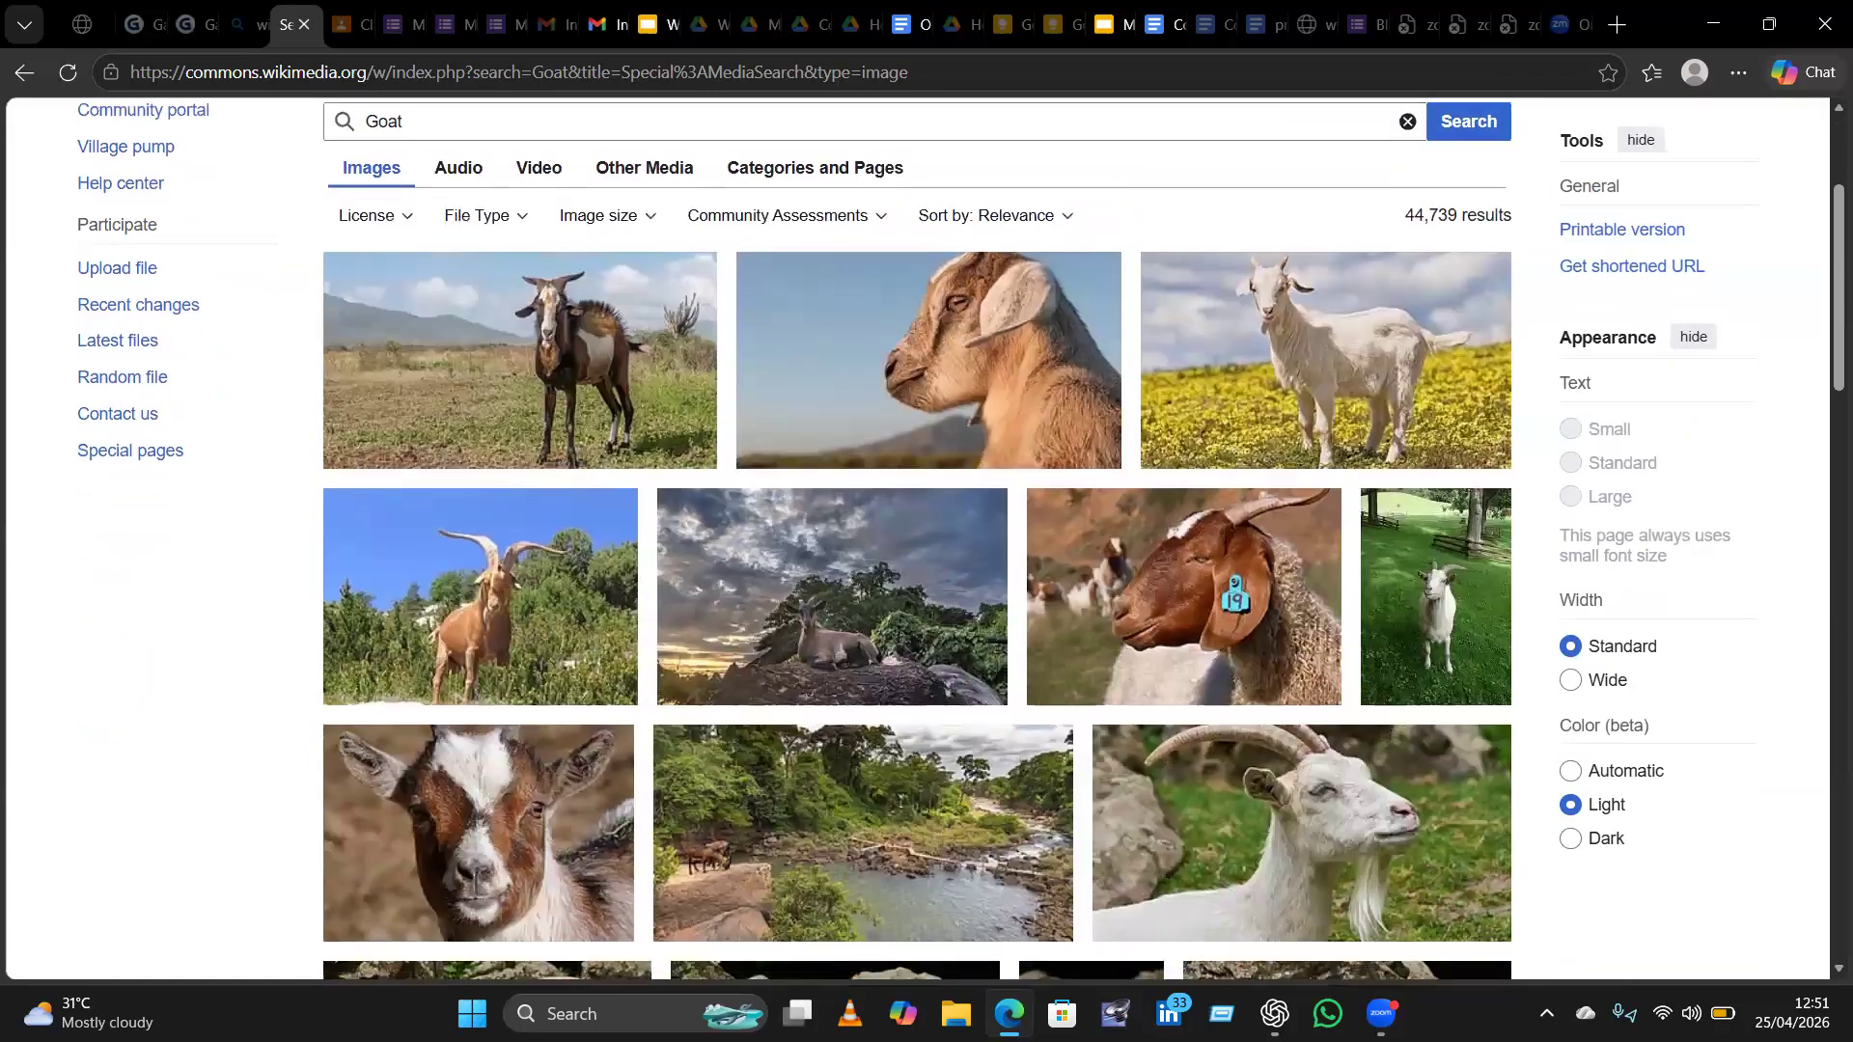
pyautogui.click(831, 366)
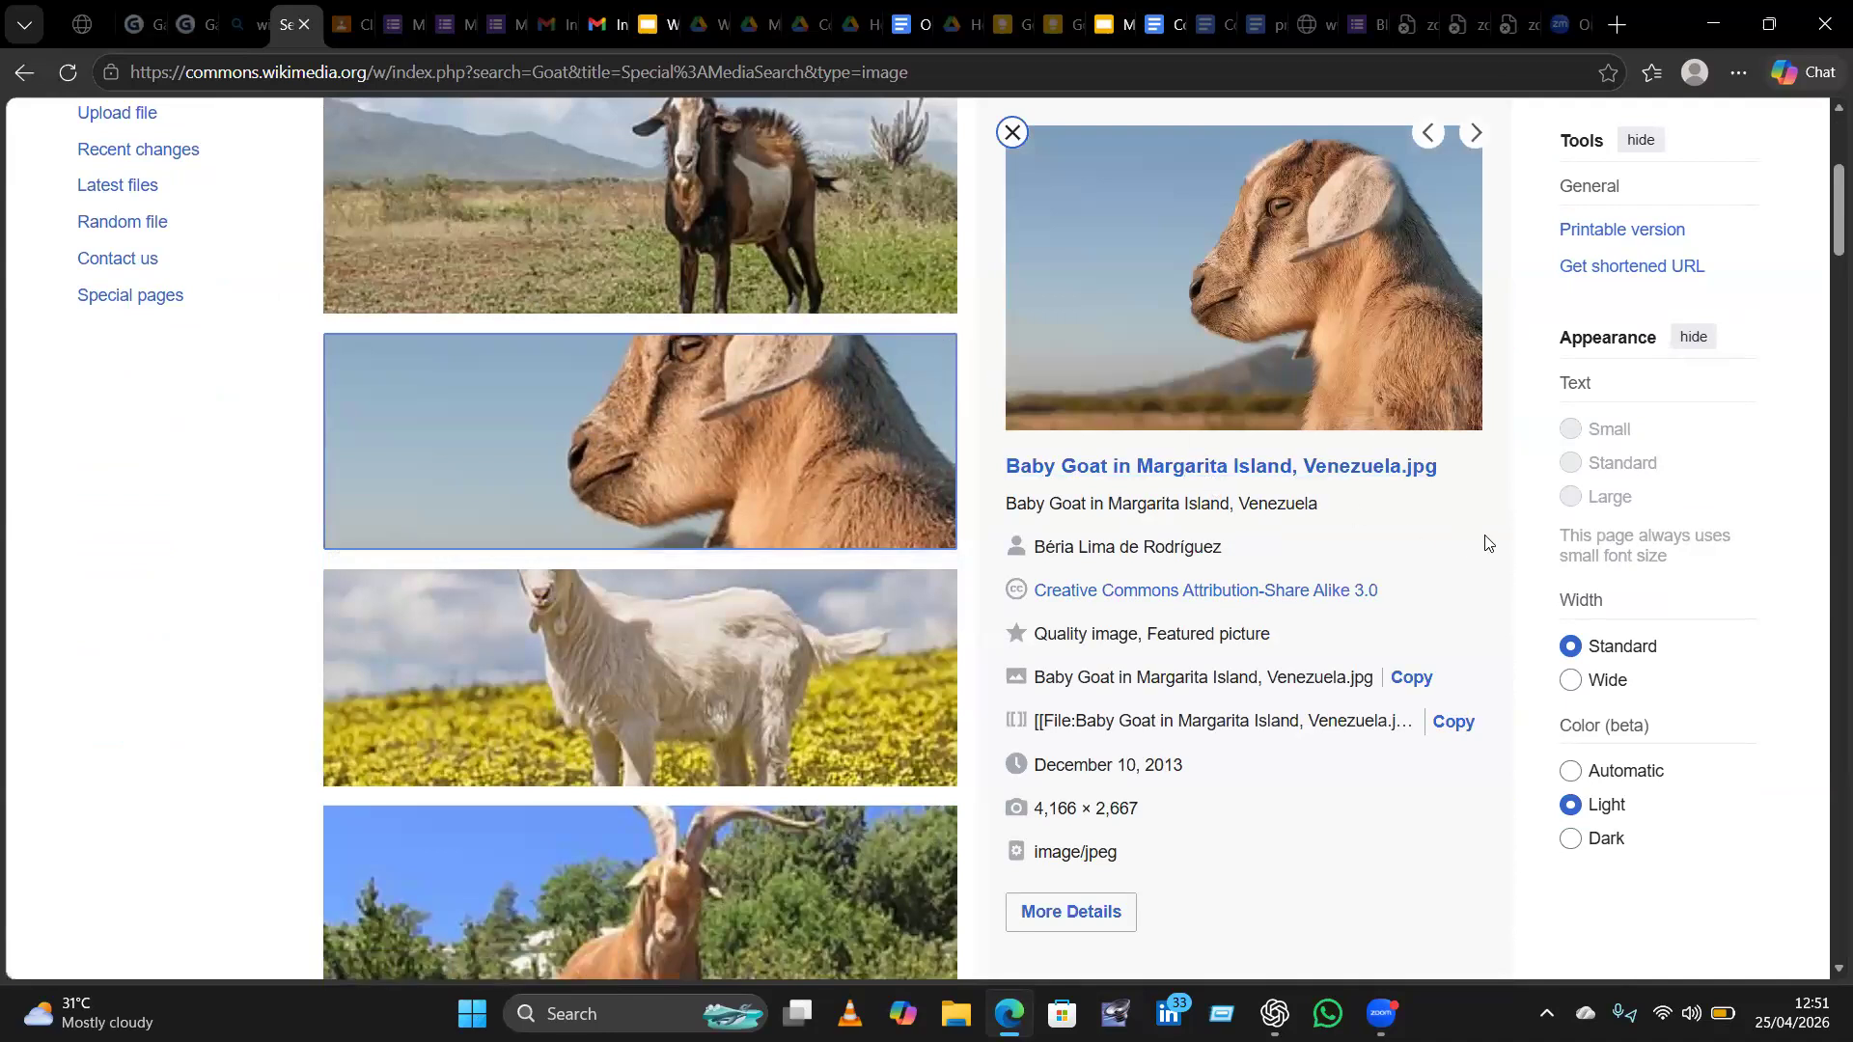
# Review the baby goat photo's details and highlight its caption "Baby Goat in Margarita Island, Venezuela".
pyautogui.scroll(5, 1484, 542)
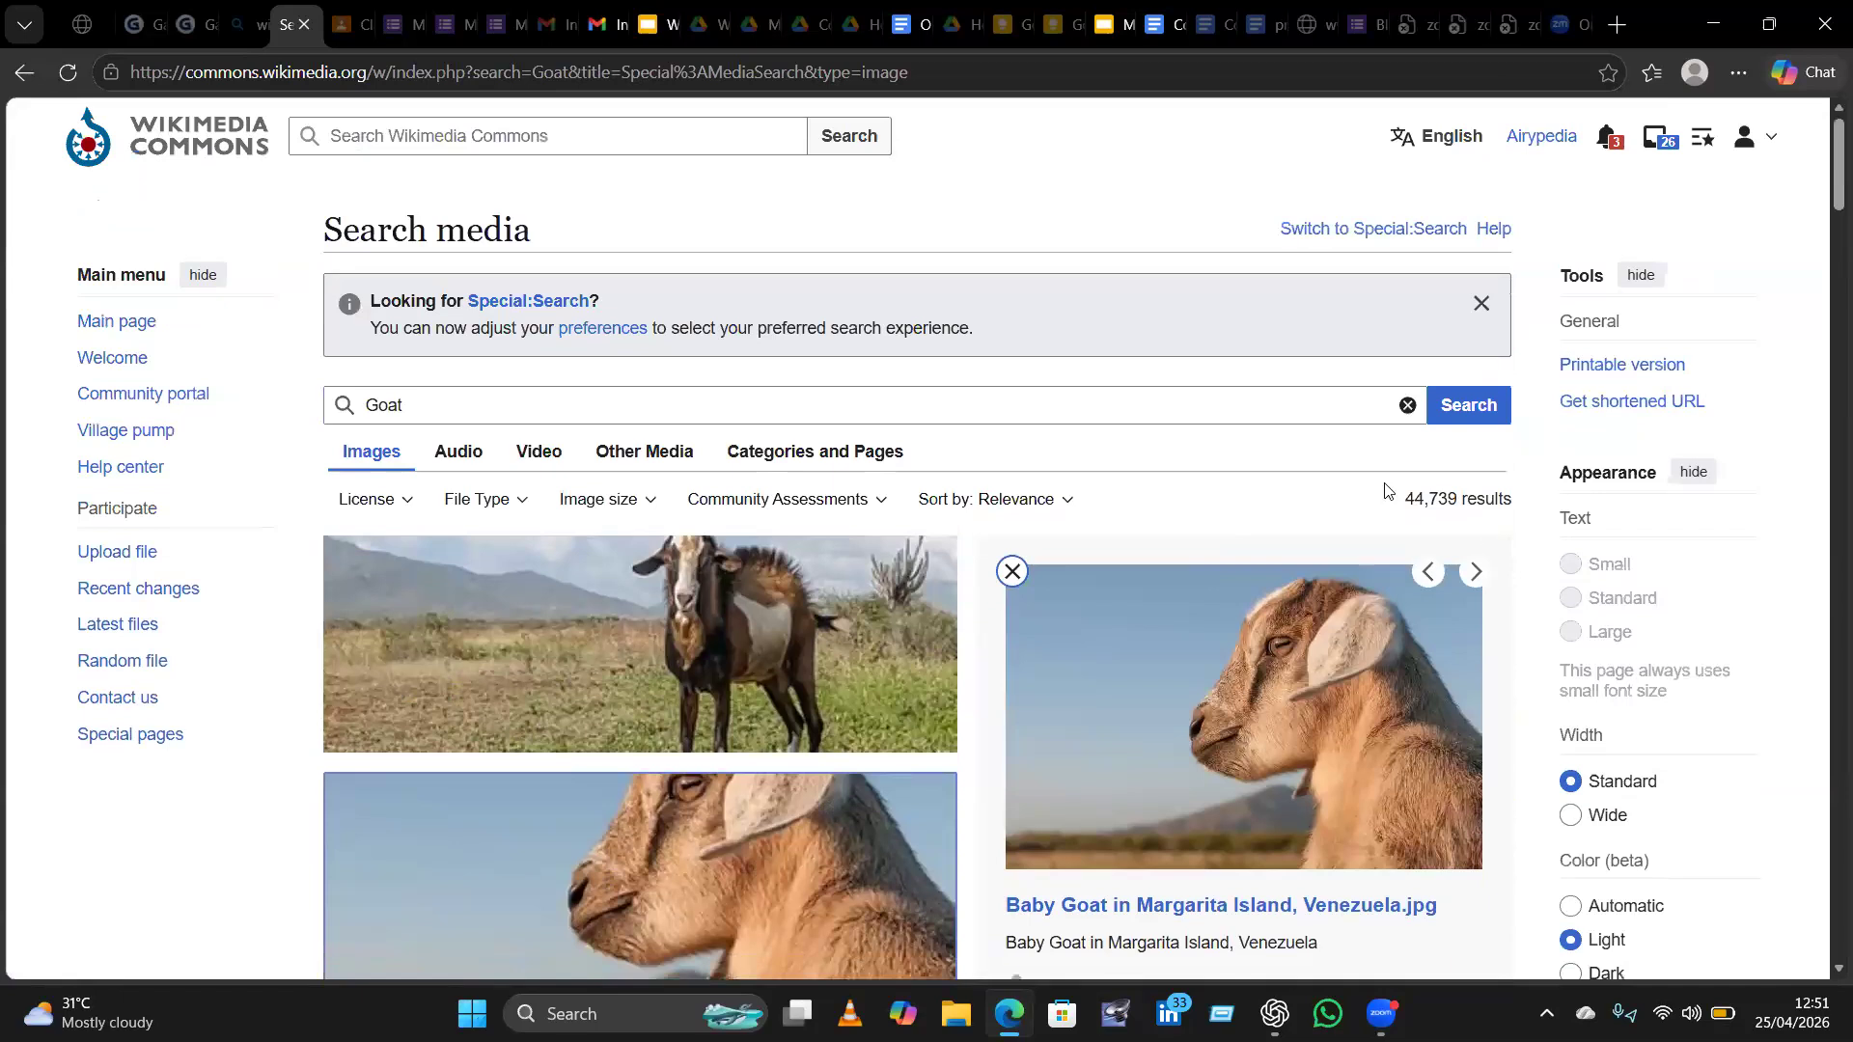
pyautogui.scroll(-4, 1245, 554)
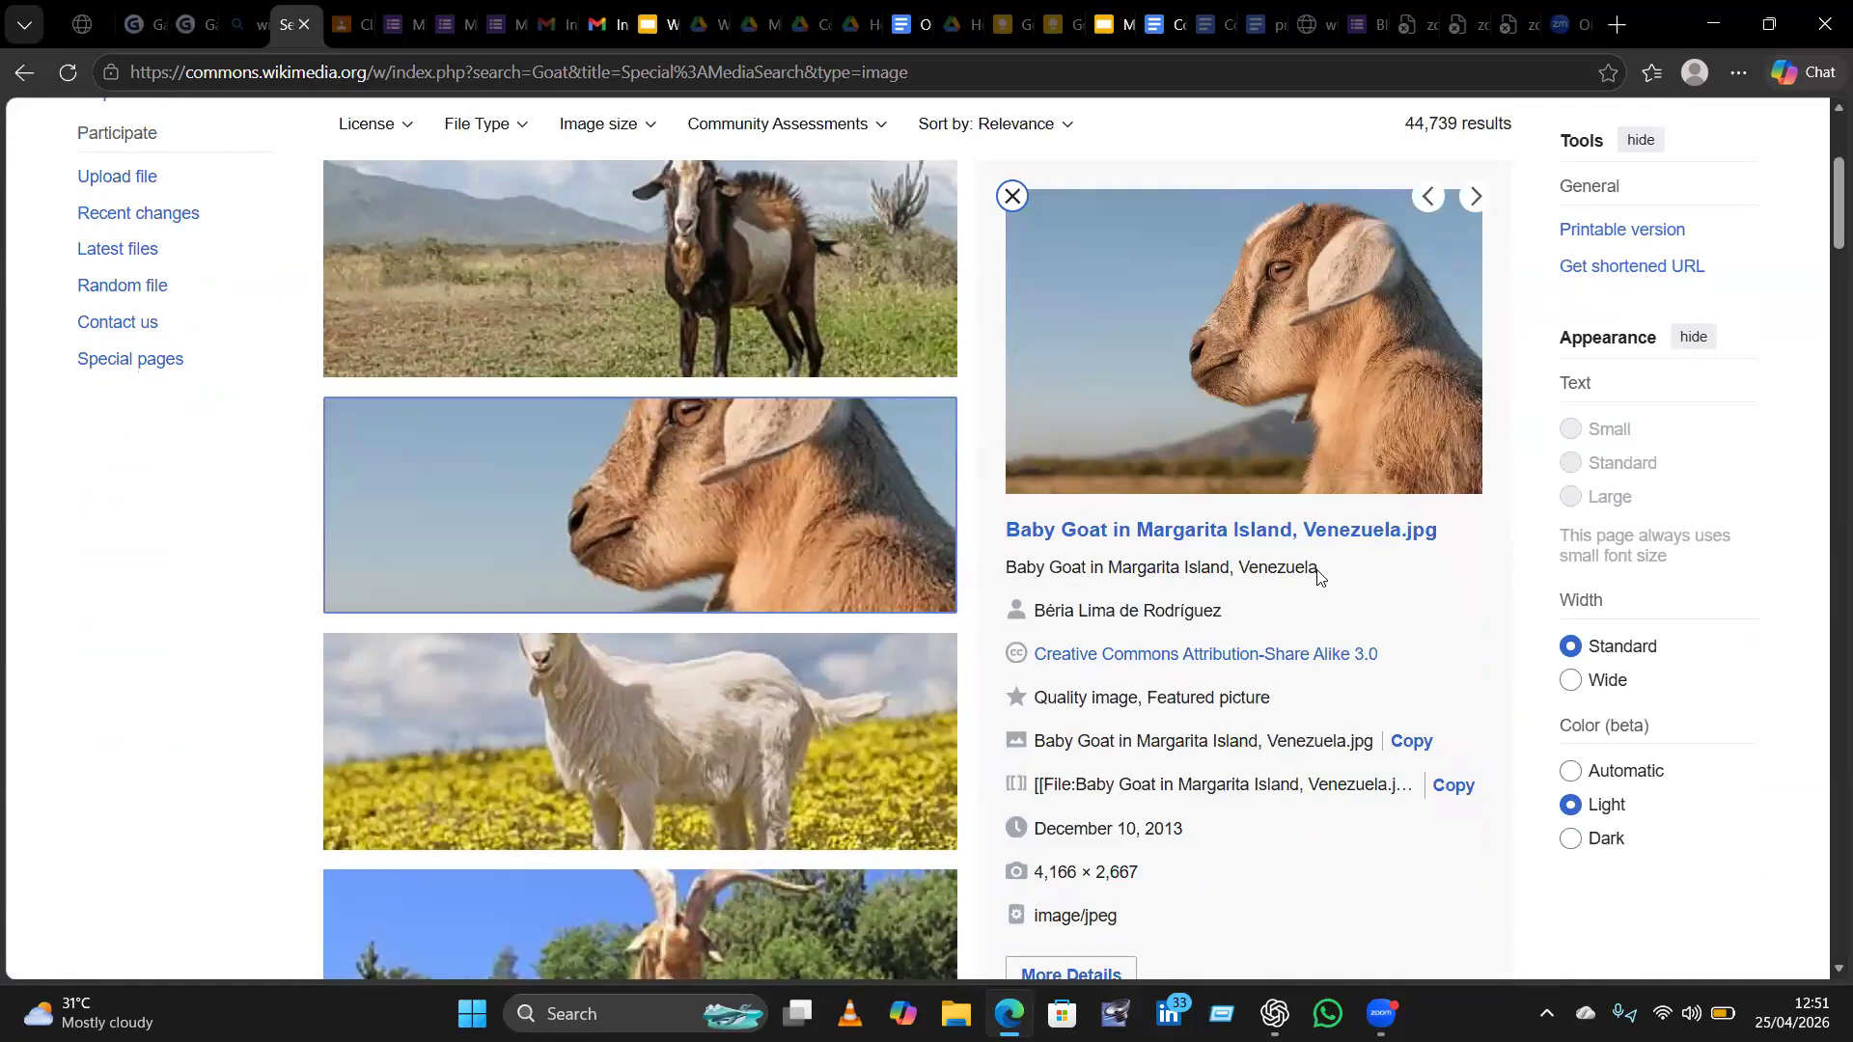
pyautogui.moveTo(1317, 576); pyautogui.dragTo(1003, 571)
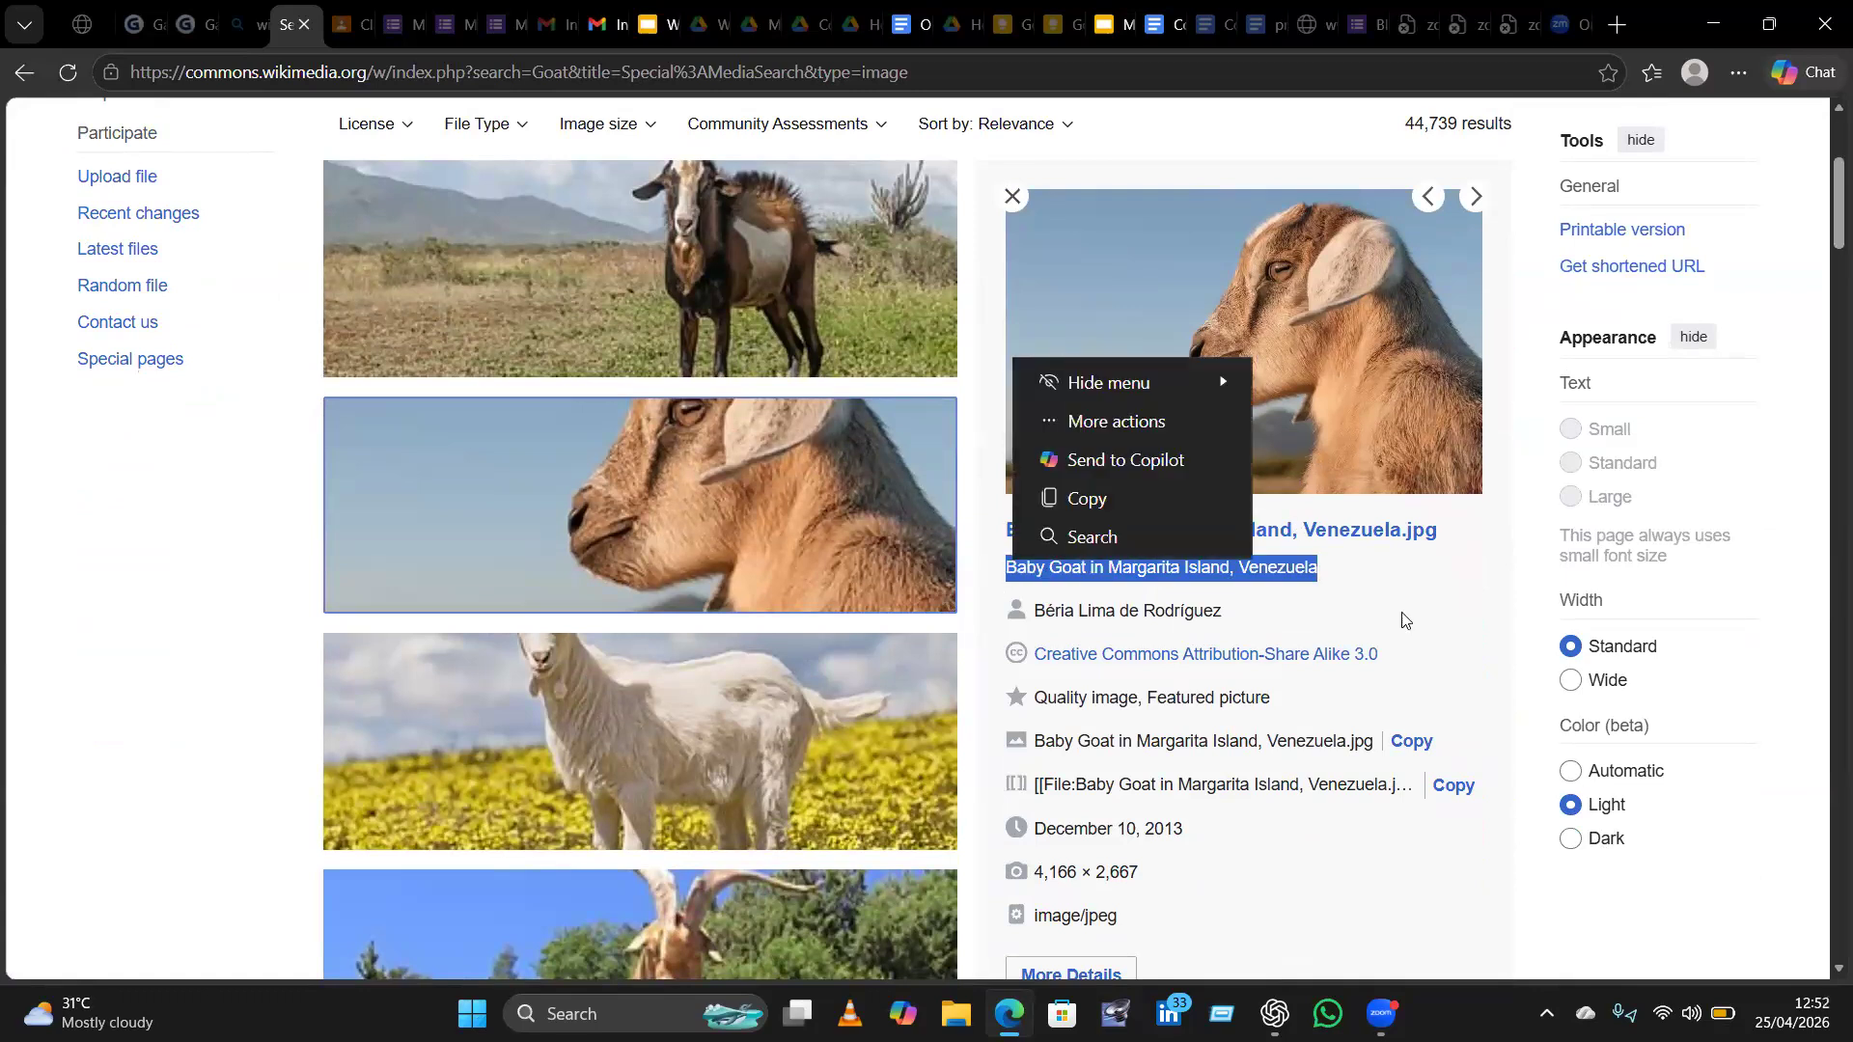
pyautogui.click(1346, 608)
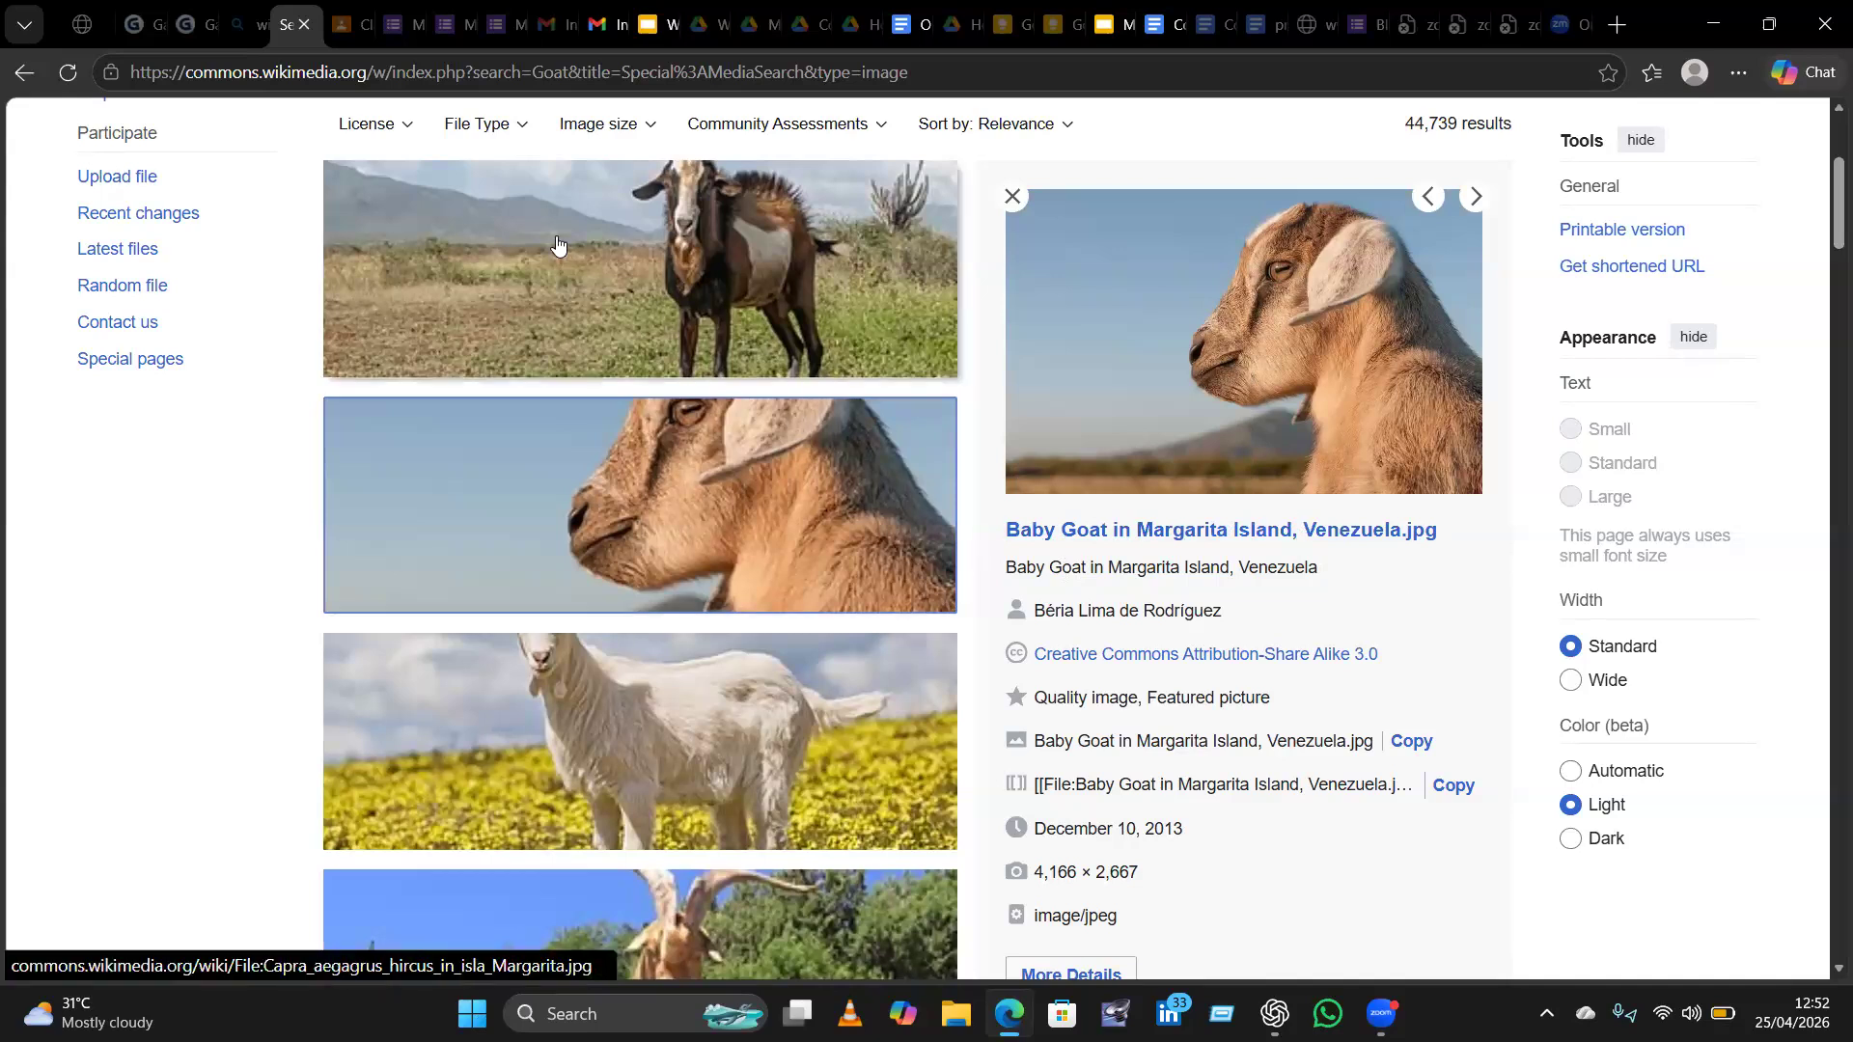
# Return to the Commons main page and open the Upload Wizard at its file upload stage.
pyautogui.scroll(4, 215, 248)
pyautogui.click(124, 329)
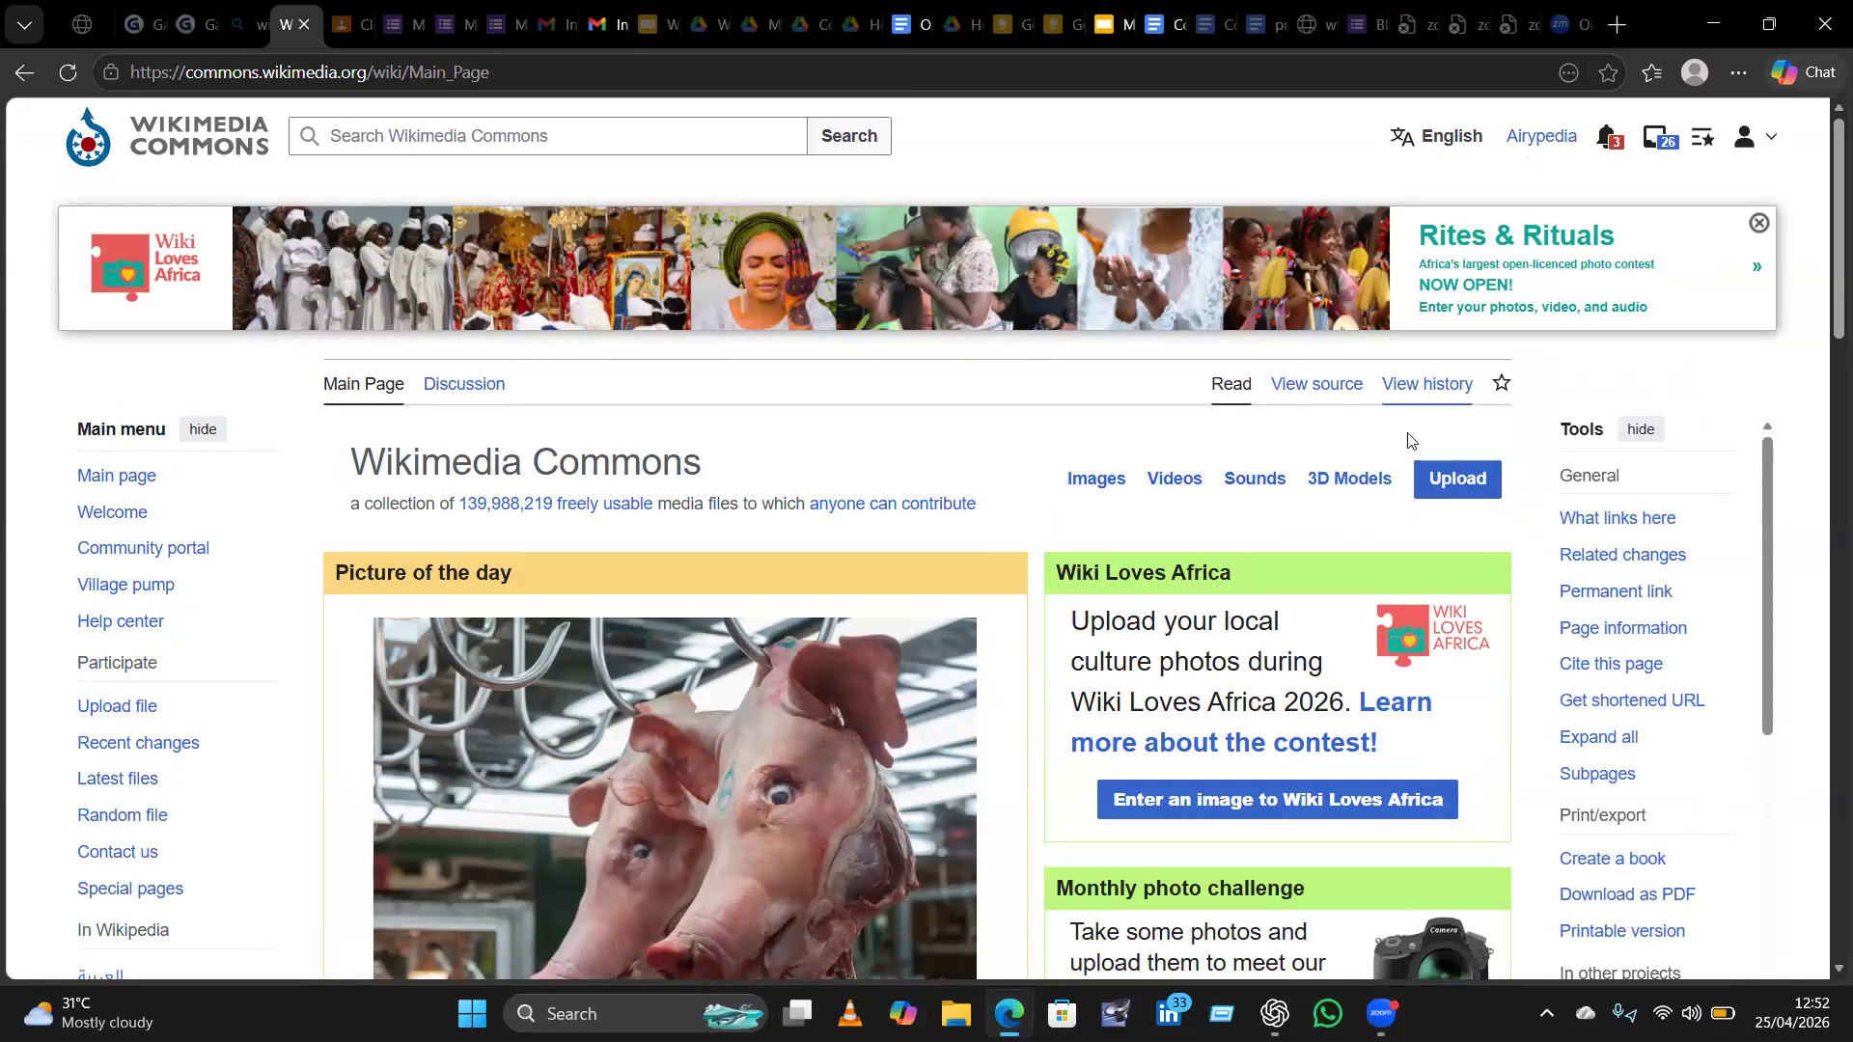
pyautogui.click(1454, 494)
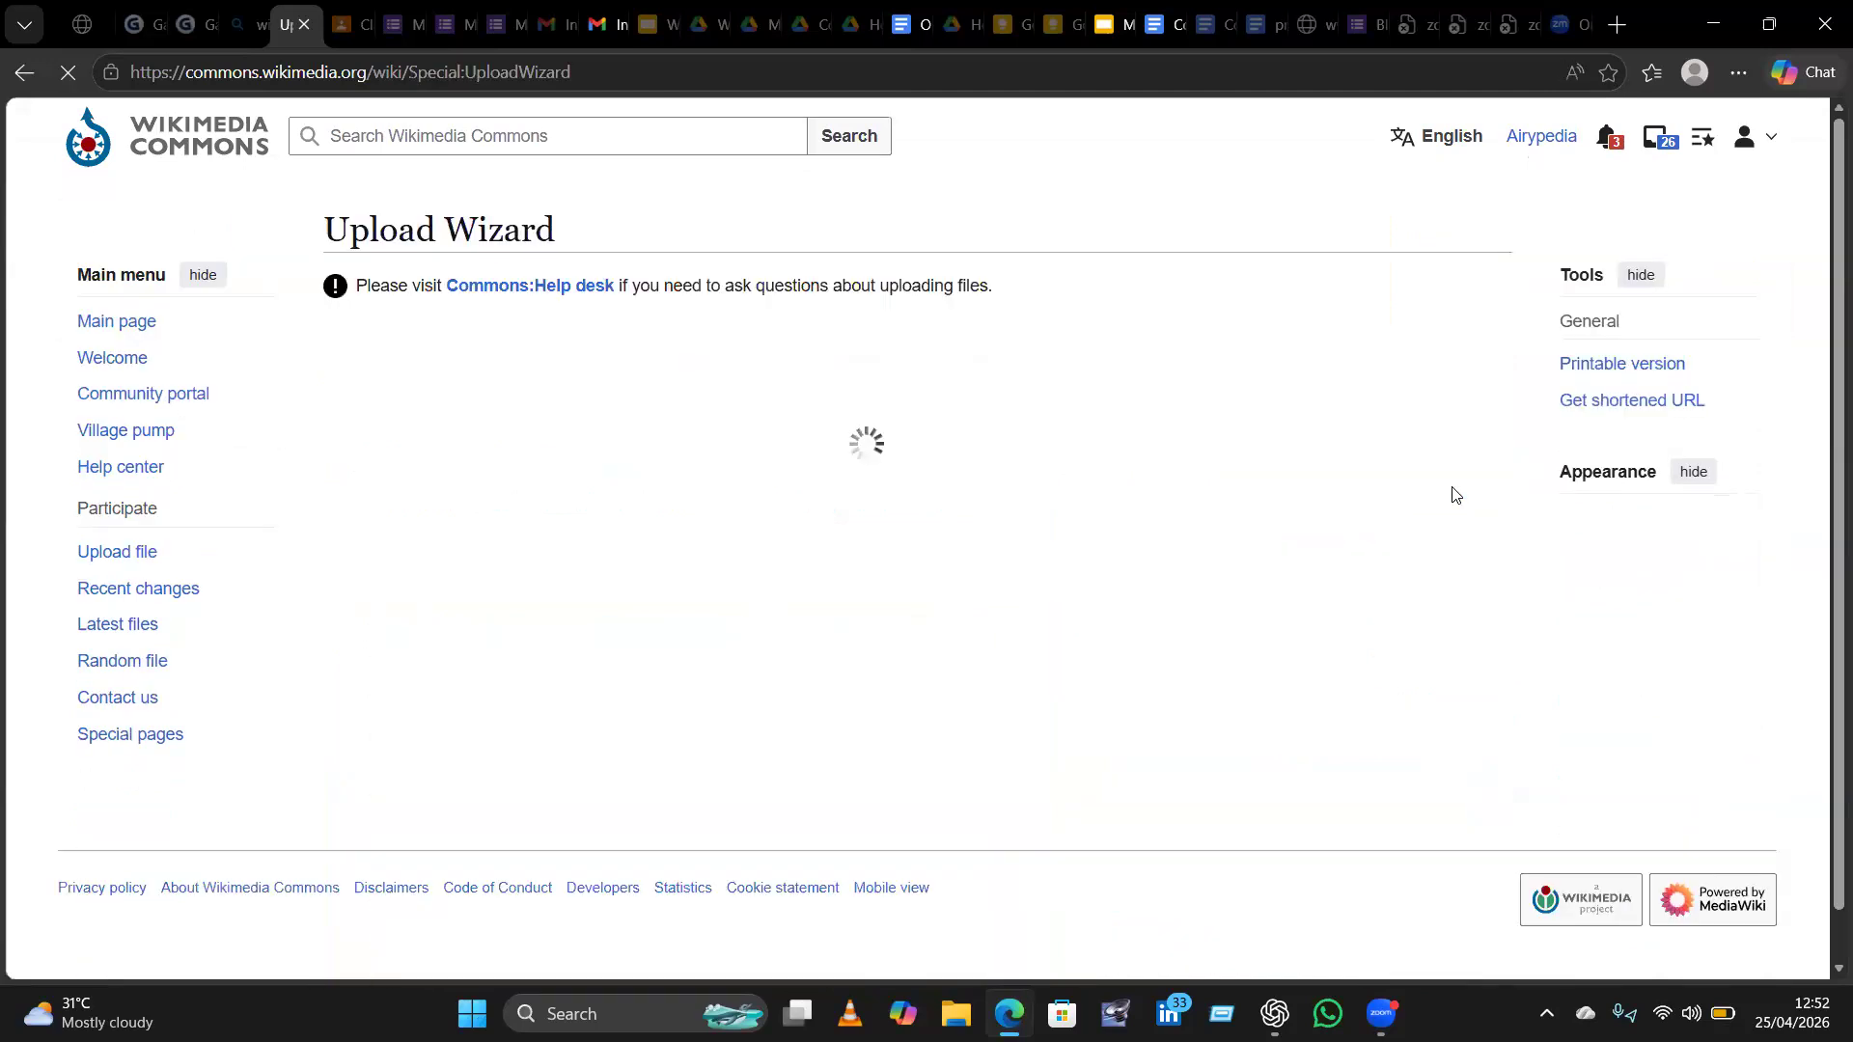
pyautogui.scroll(-1, 1454, 494)
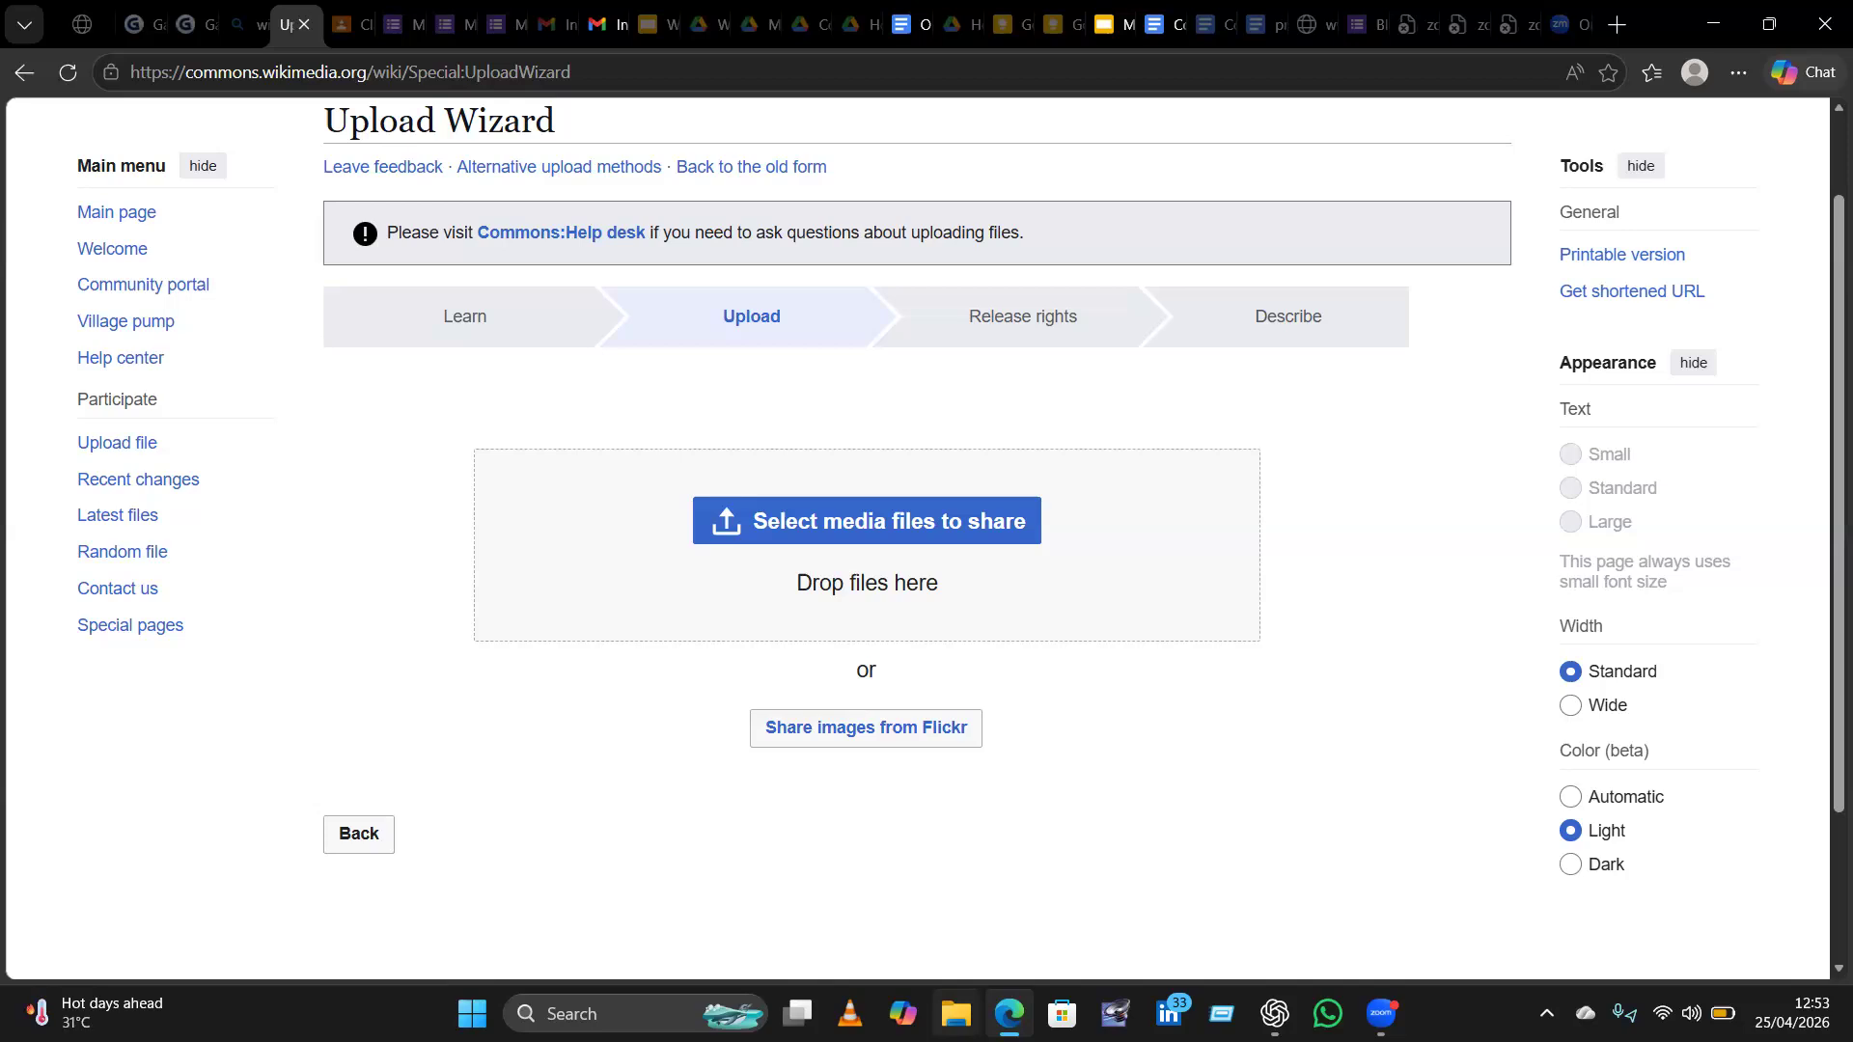
# Switch to File Explorer, look through the Screenshots folder for an image to upload, and close the window.
pyautogui.click(956, 1013)
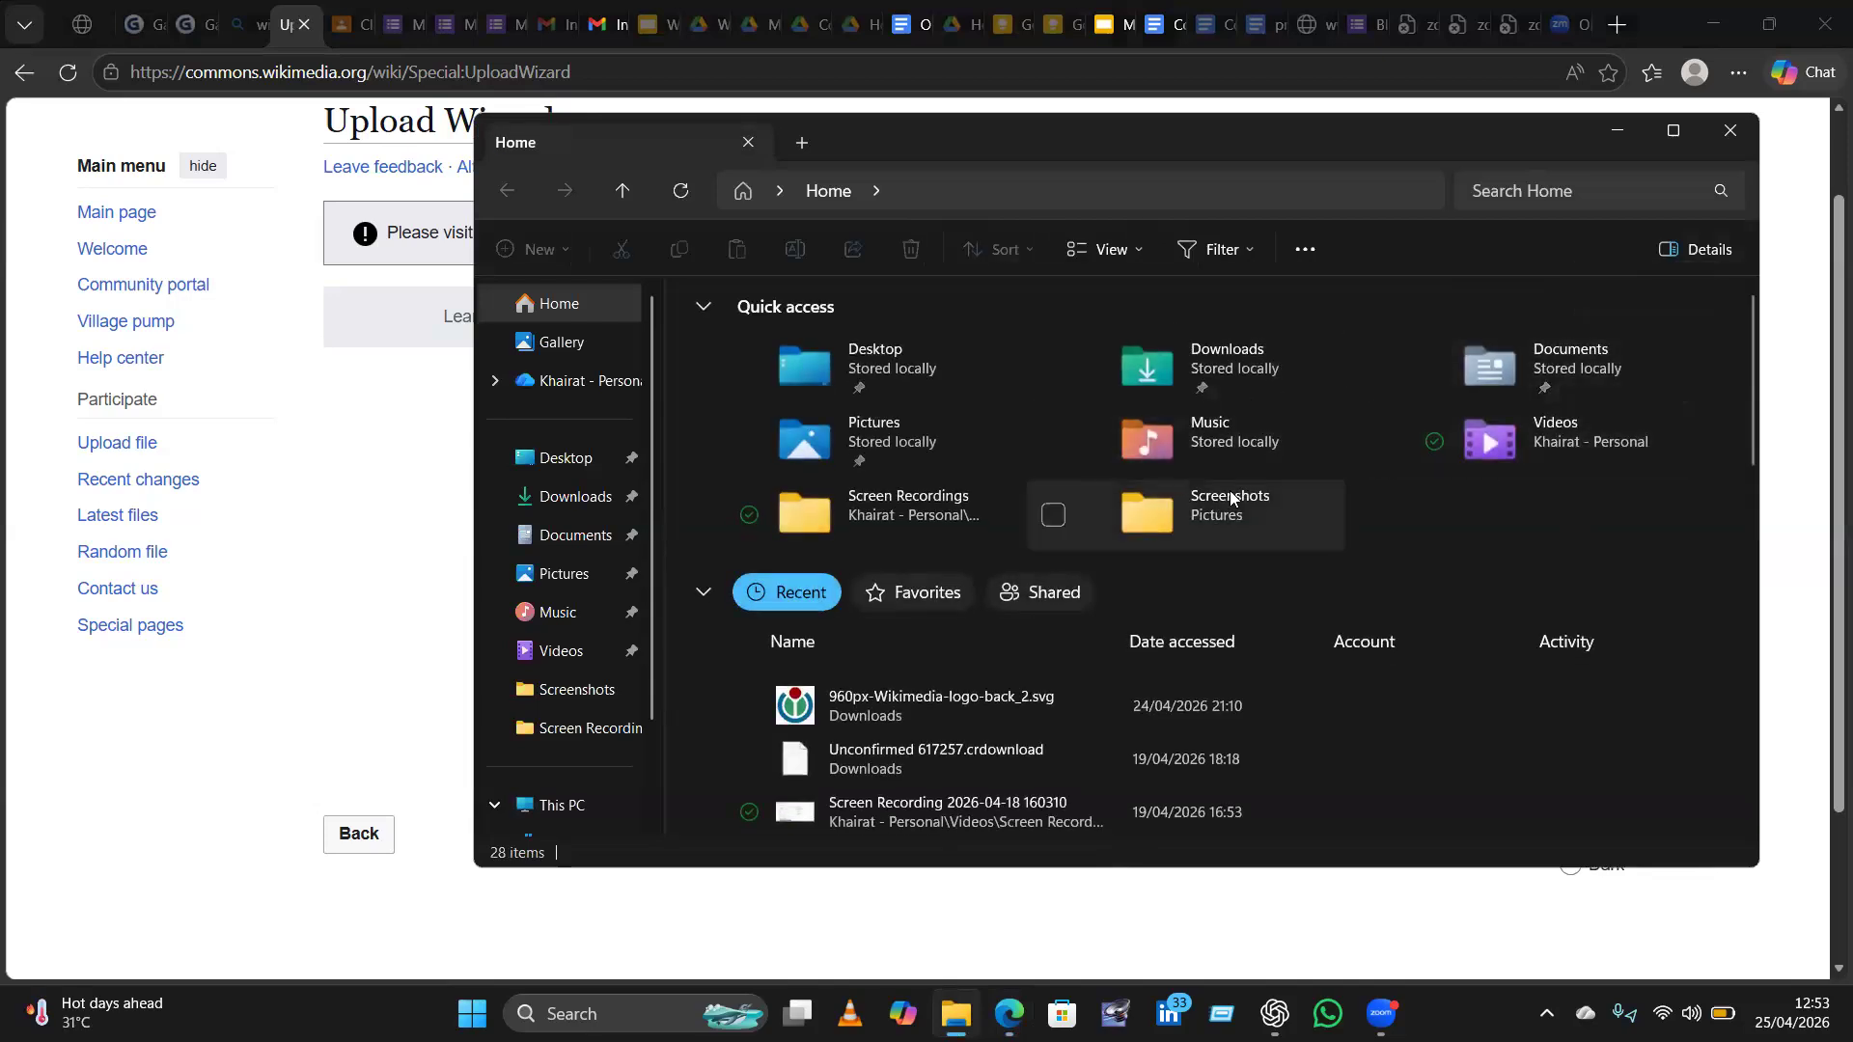
pyautogui.click(1260, 511)
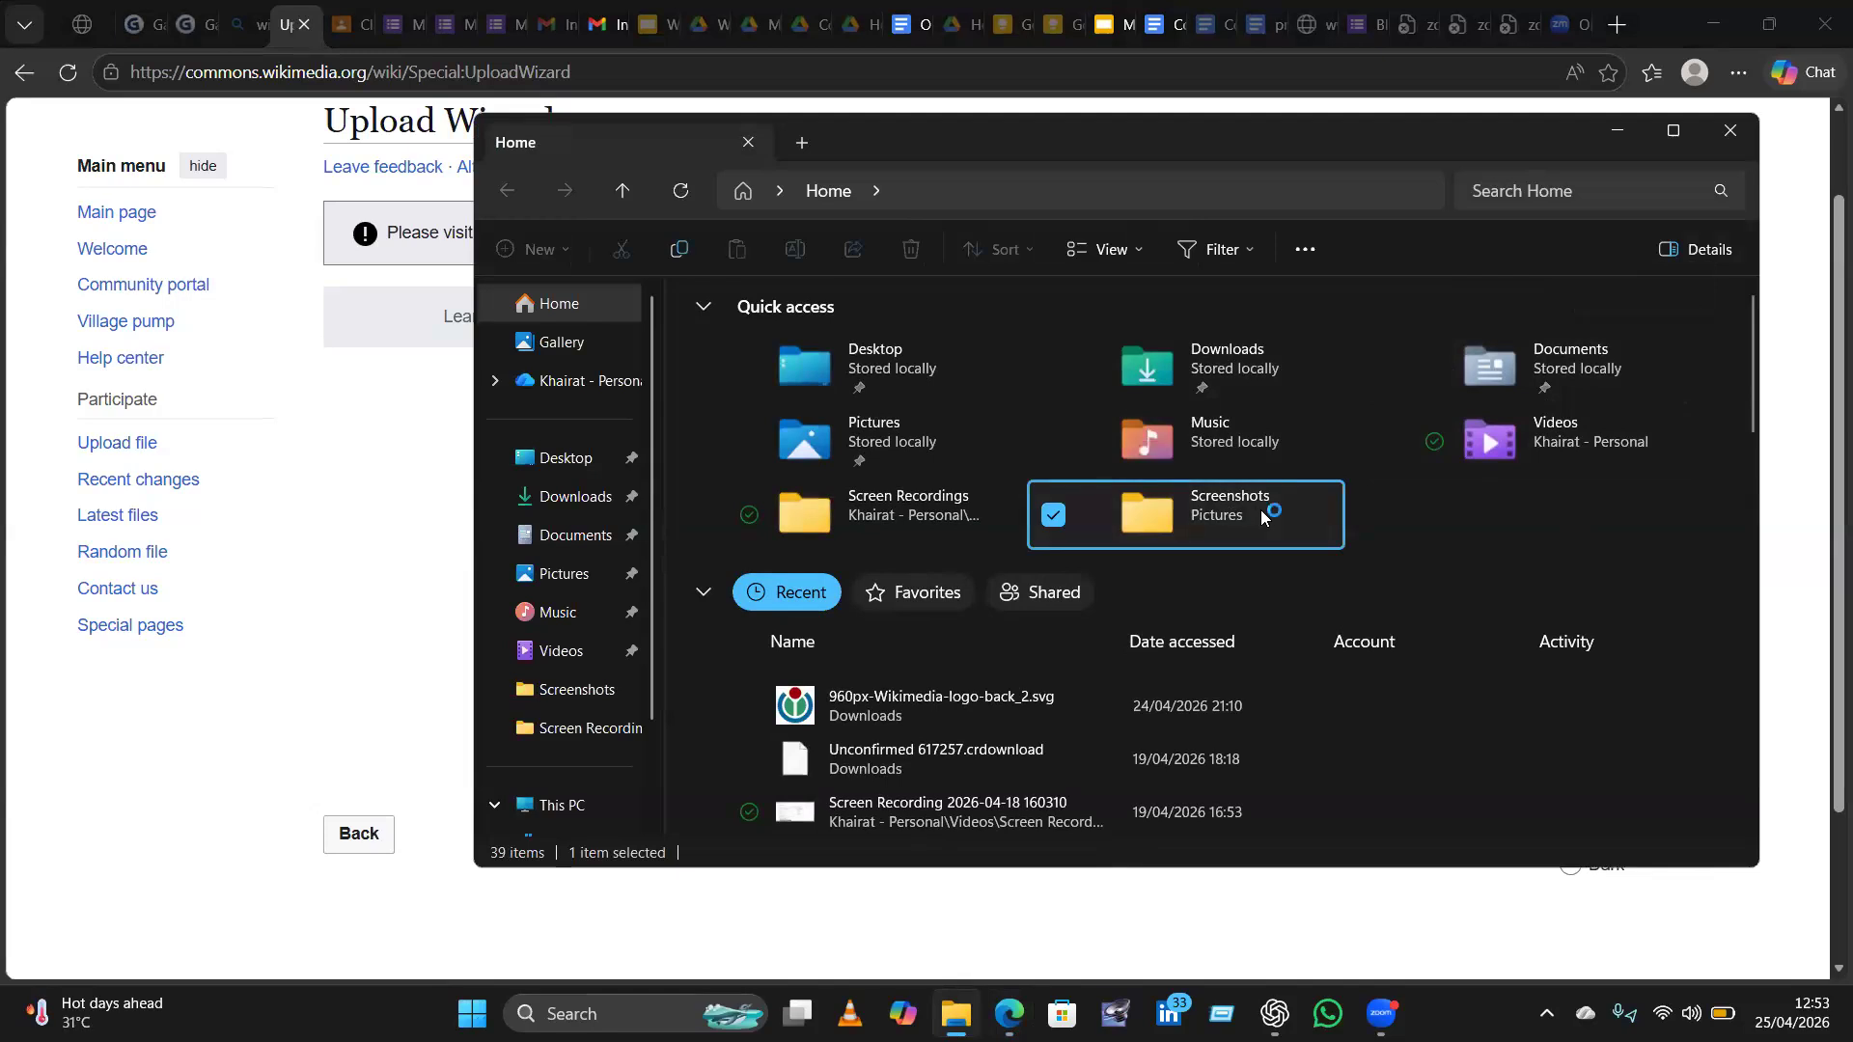
pyautogui.doubleClick(1260, 511)
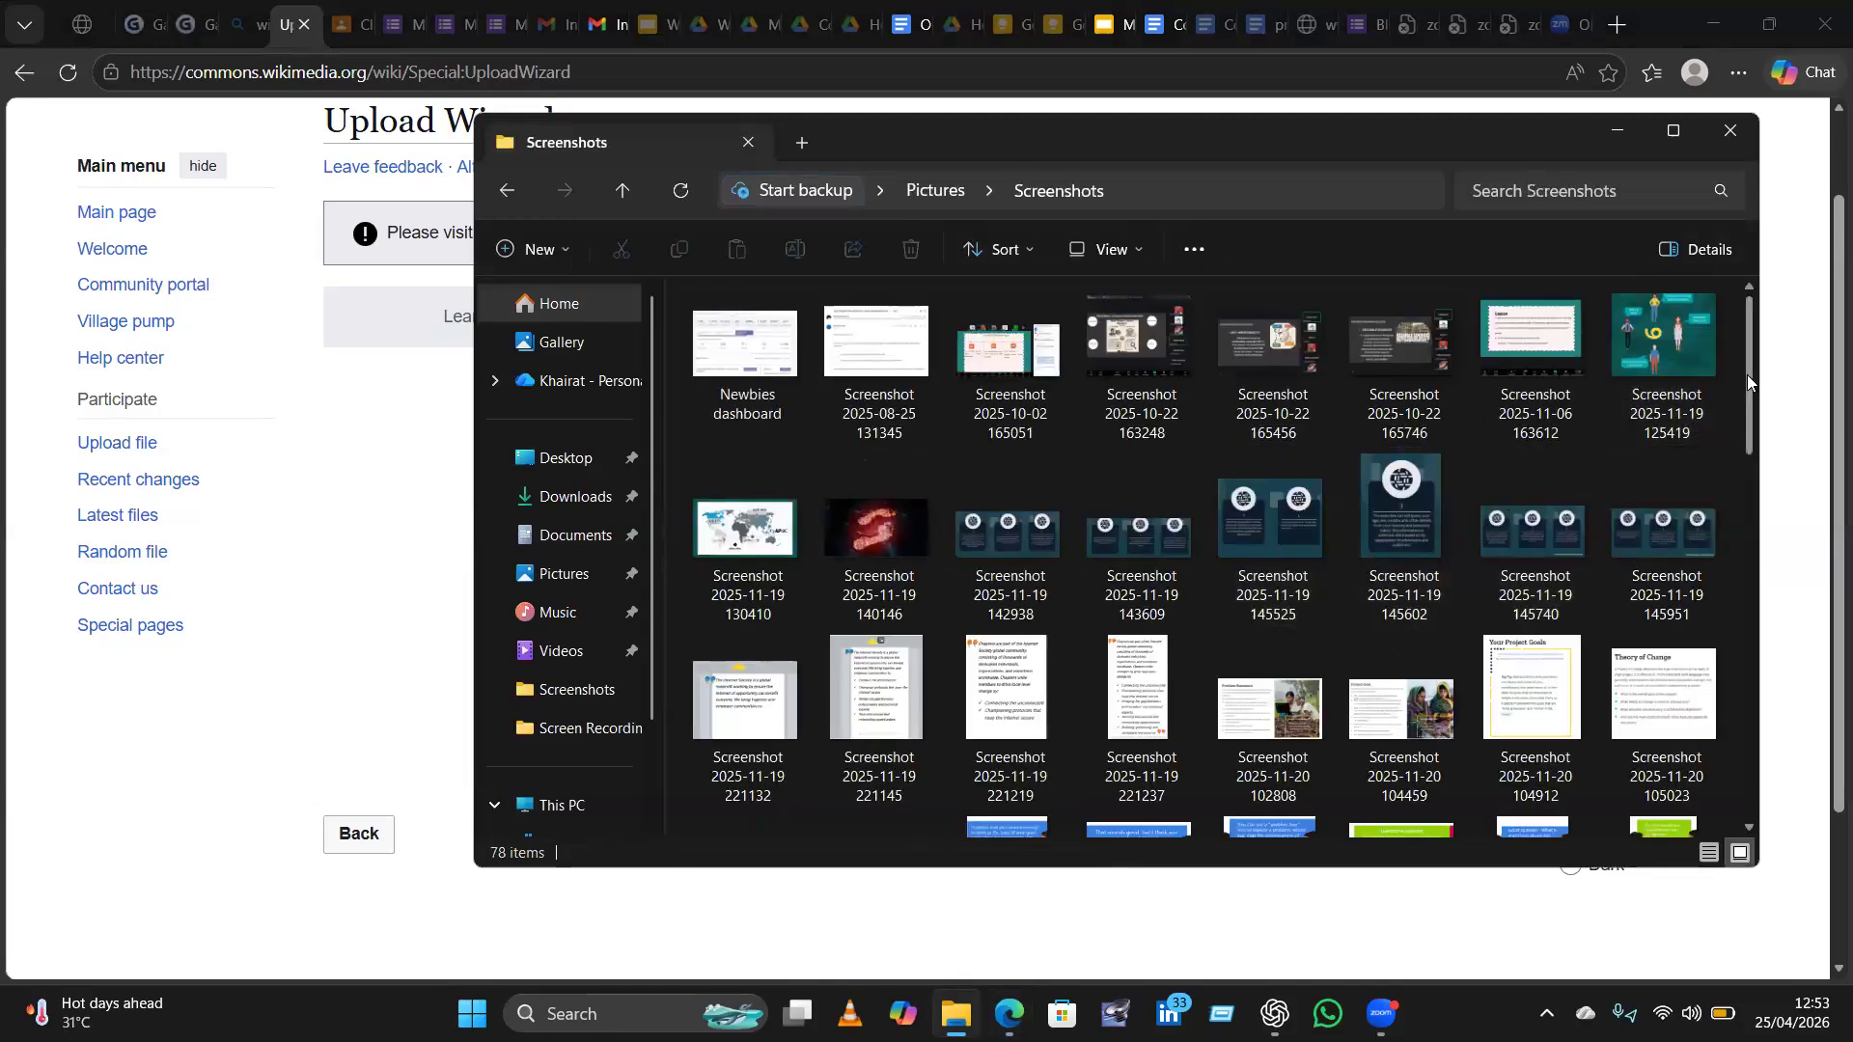
pyautogui.moveTo(1747, 374); pyautogui.dragTo(1795, 682)
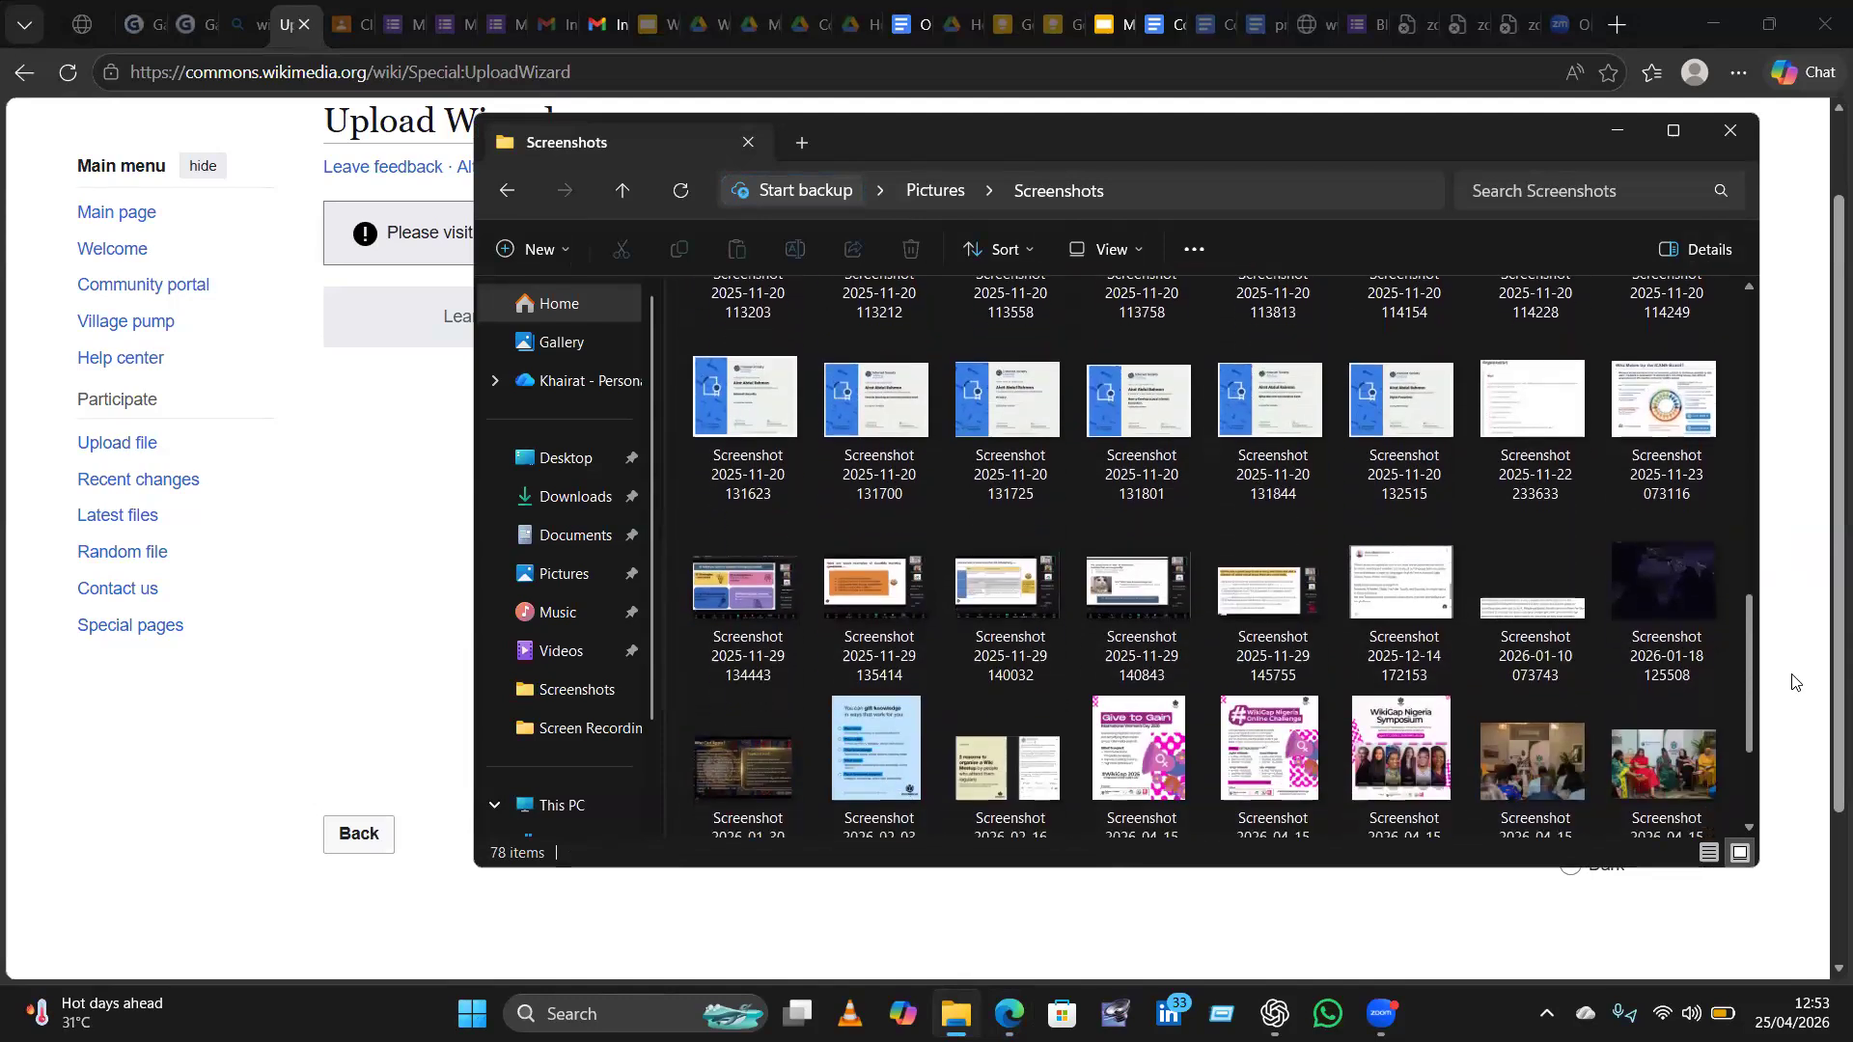
pyautogui.moveTo(1795, 683); pyautogui.dragTo(1791, 769)
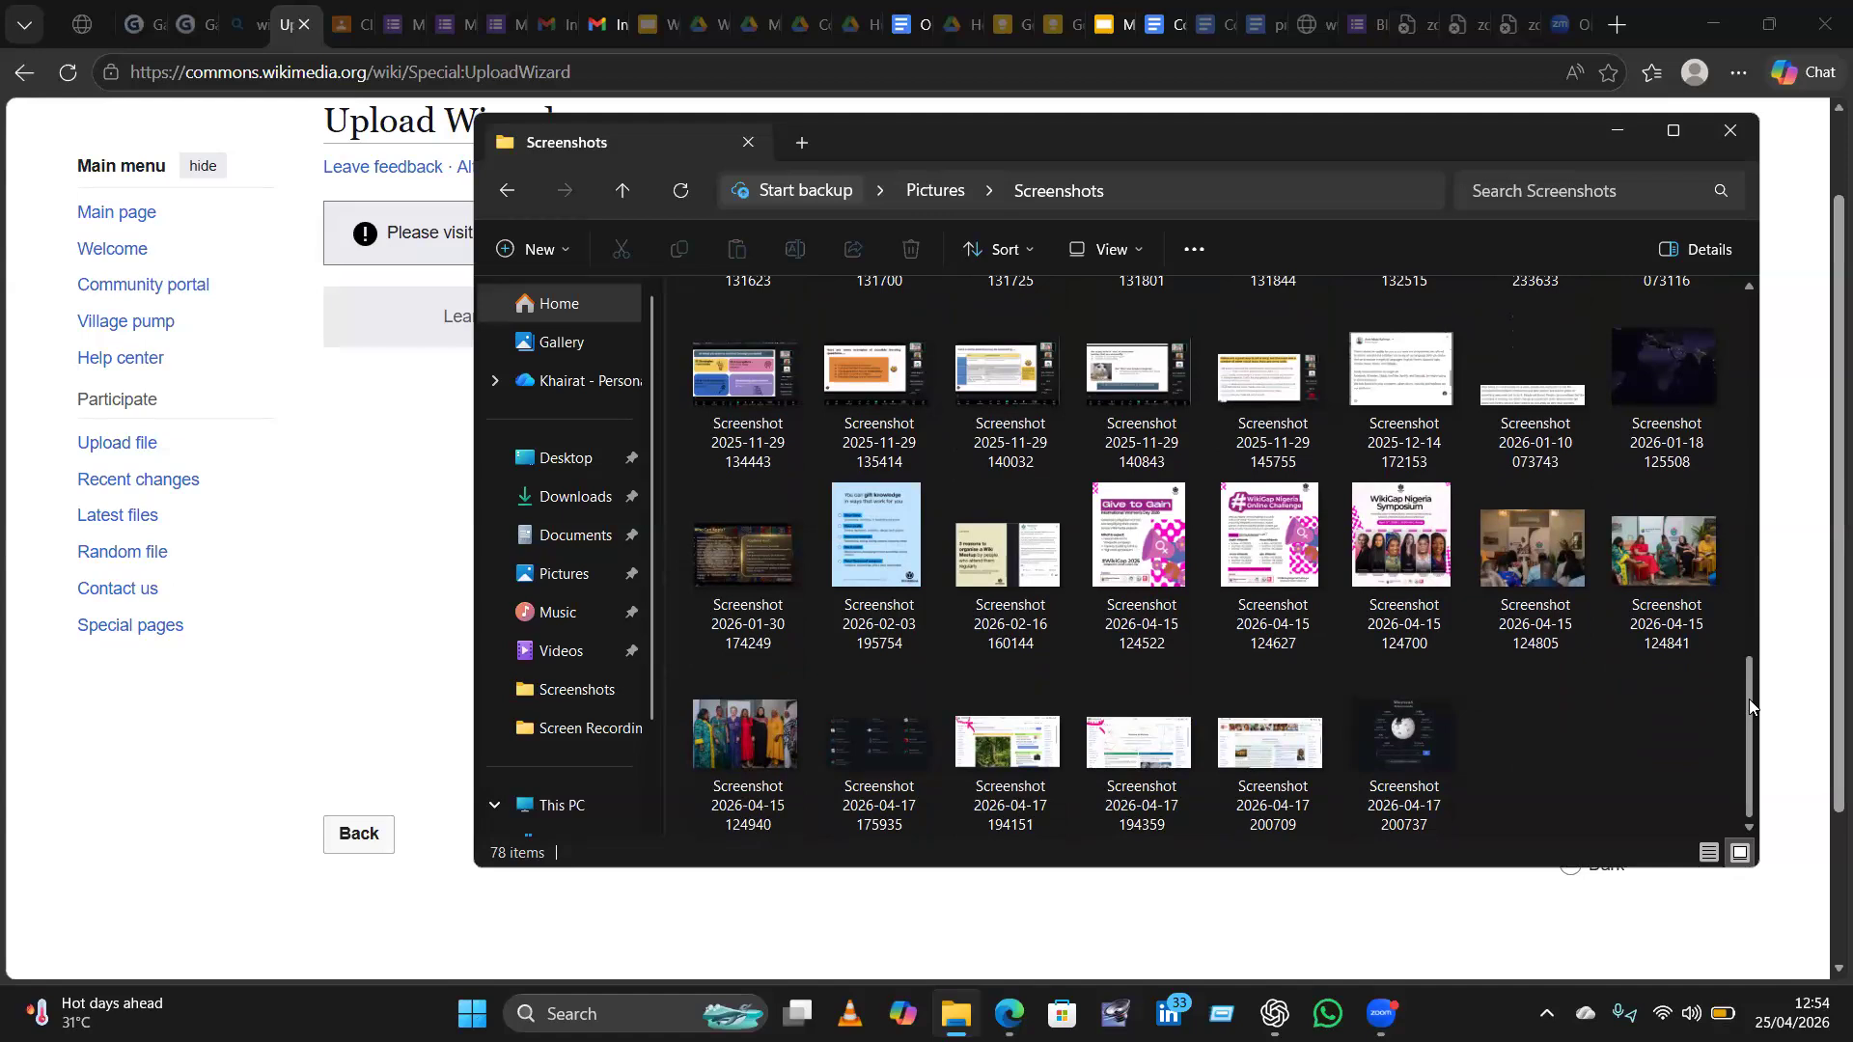
pyautogui.moveTo(1750, 638); pyautogui.dragTo(1777, 292)
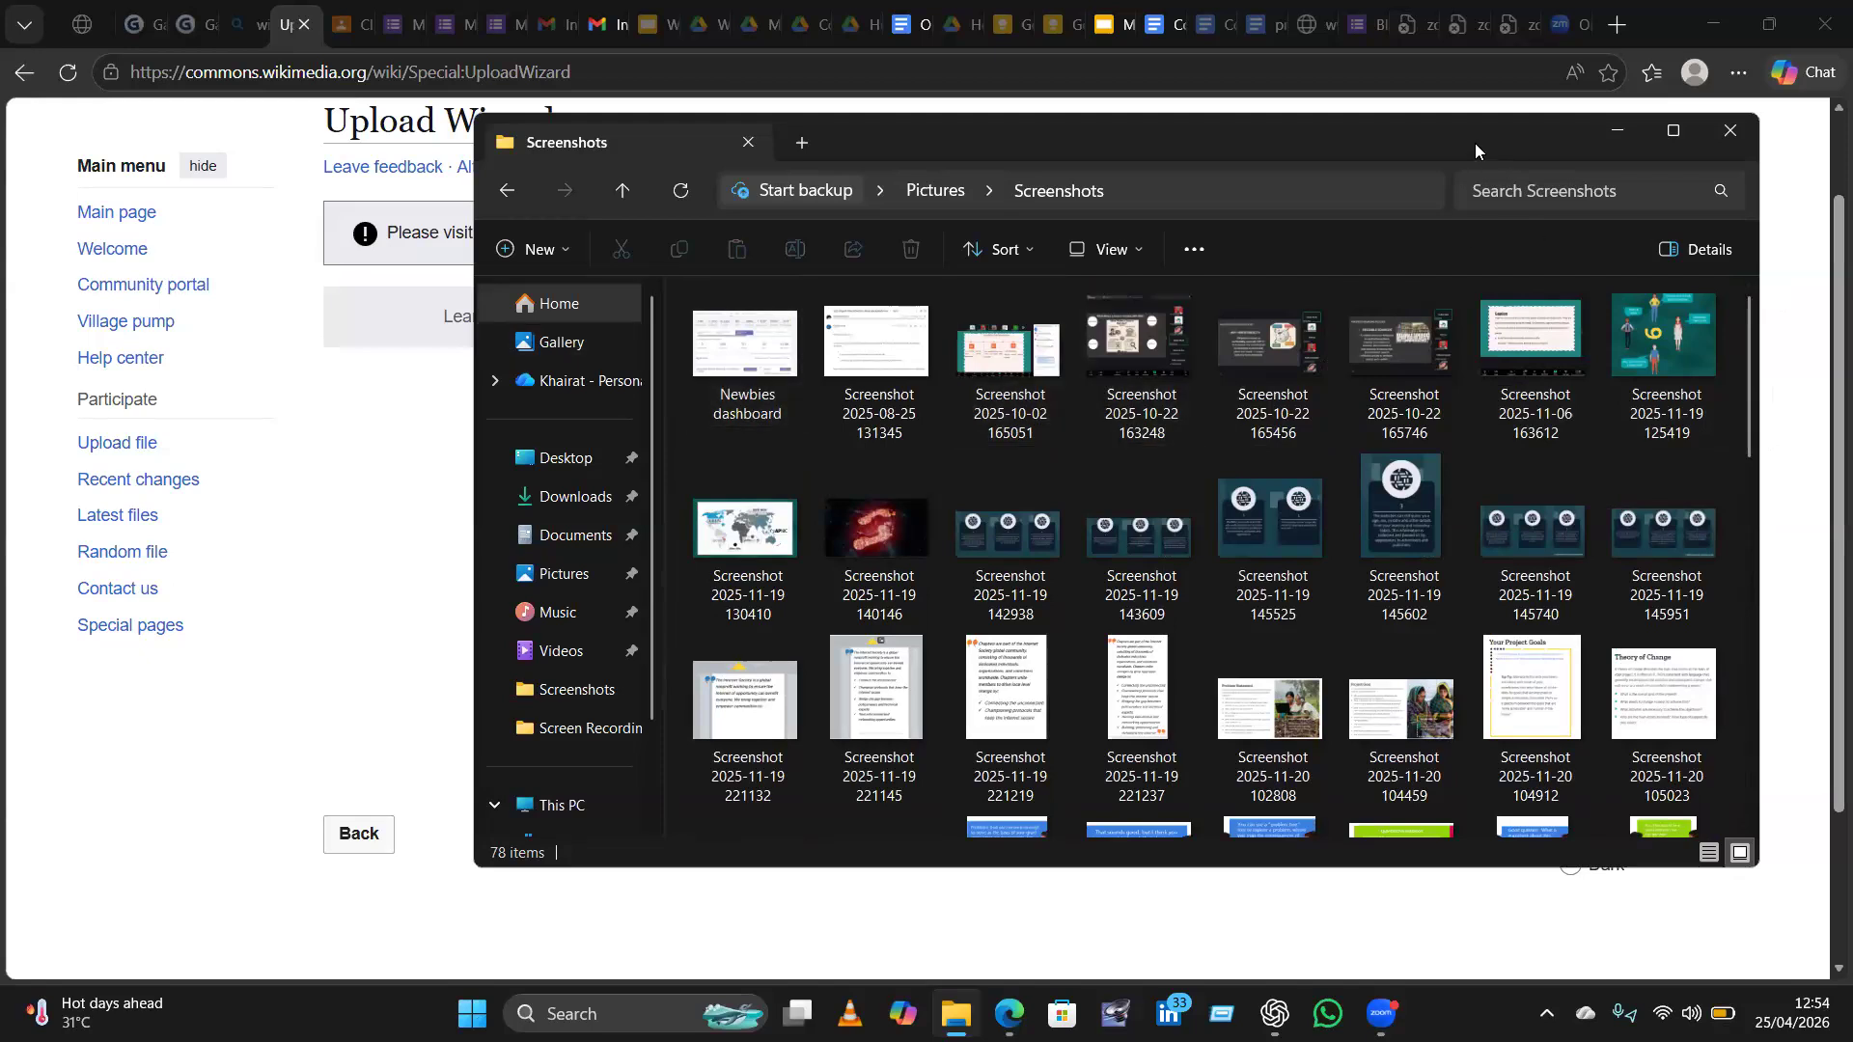
pyautogui.click(1729, 132)
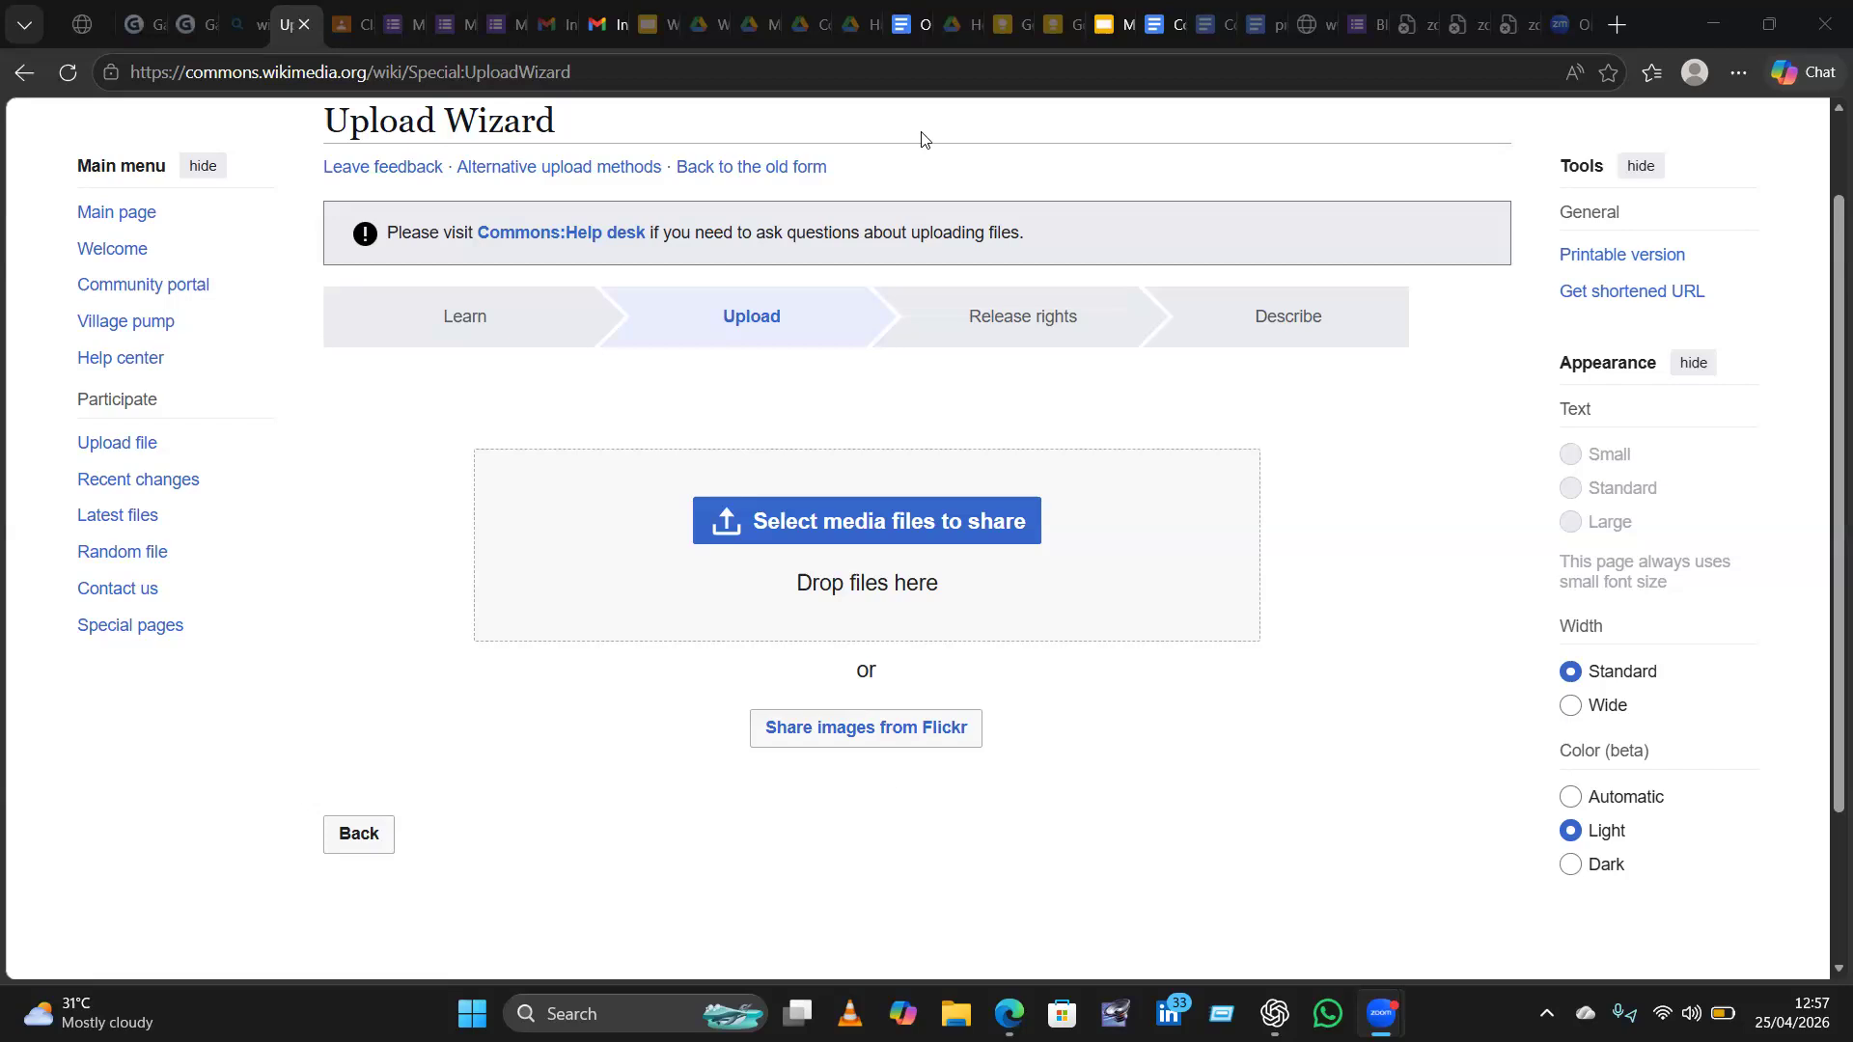
# Switch to Gmail, close the Wikimedia commons.pptx preview, and refresh the inbox.
pyautogui.click(588, 24)
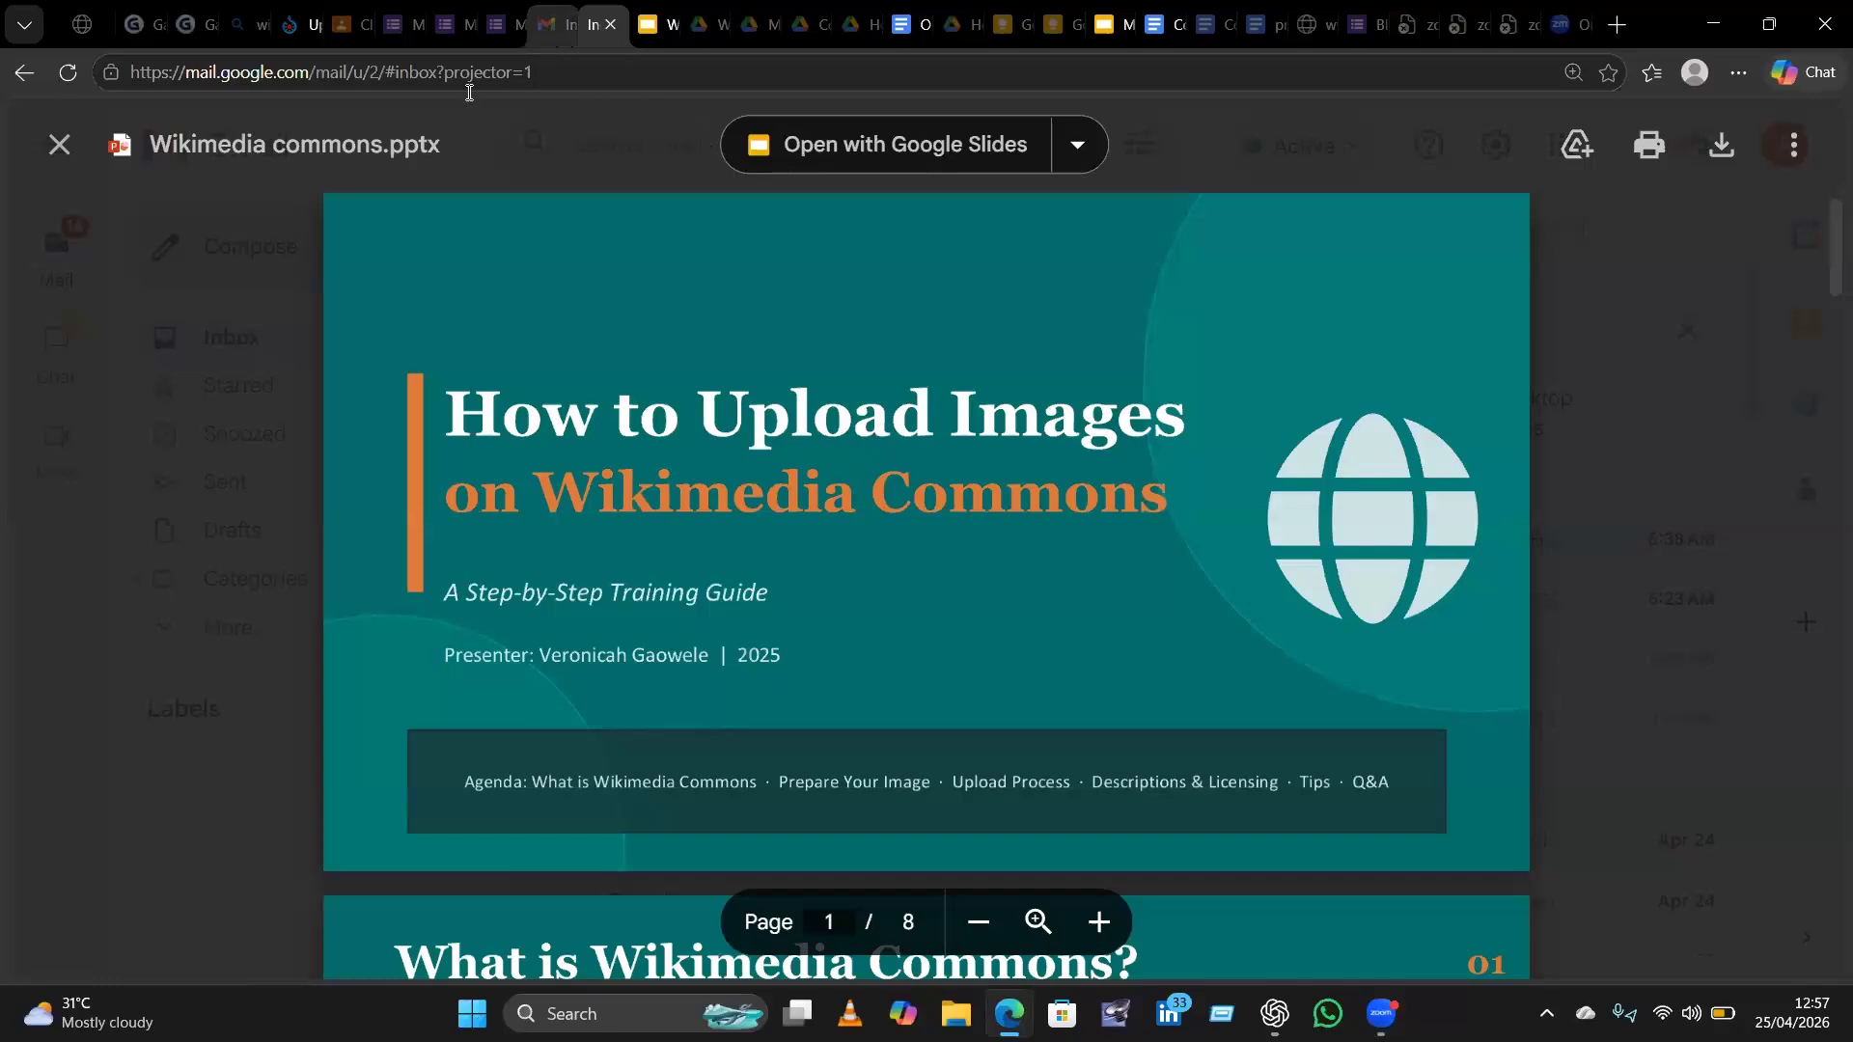
pyautogui.click(59, 146)
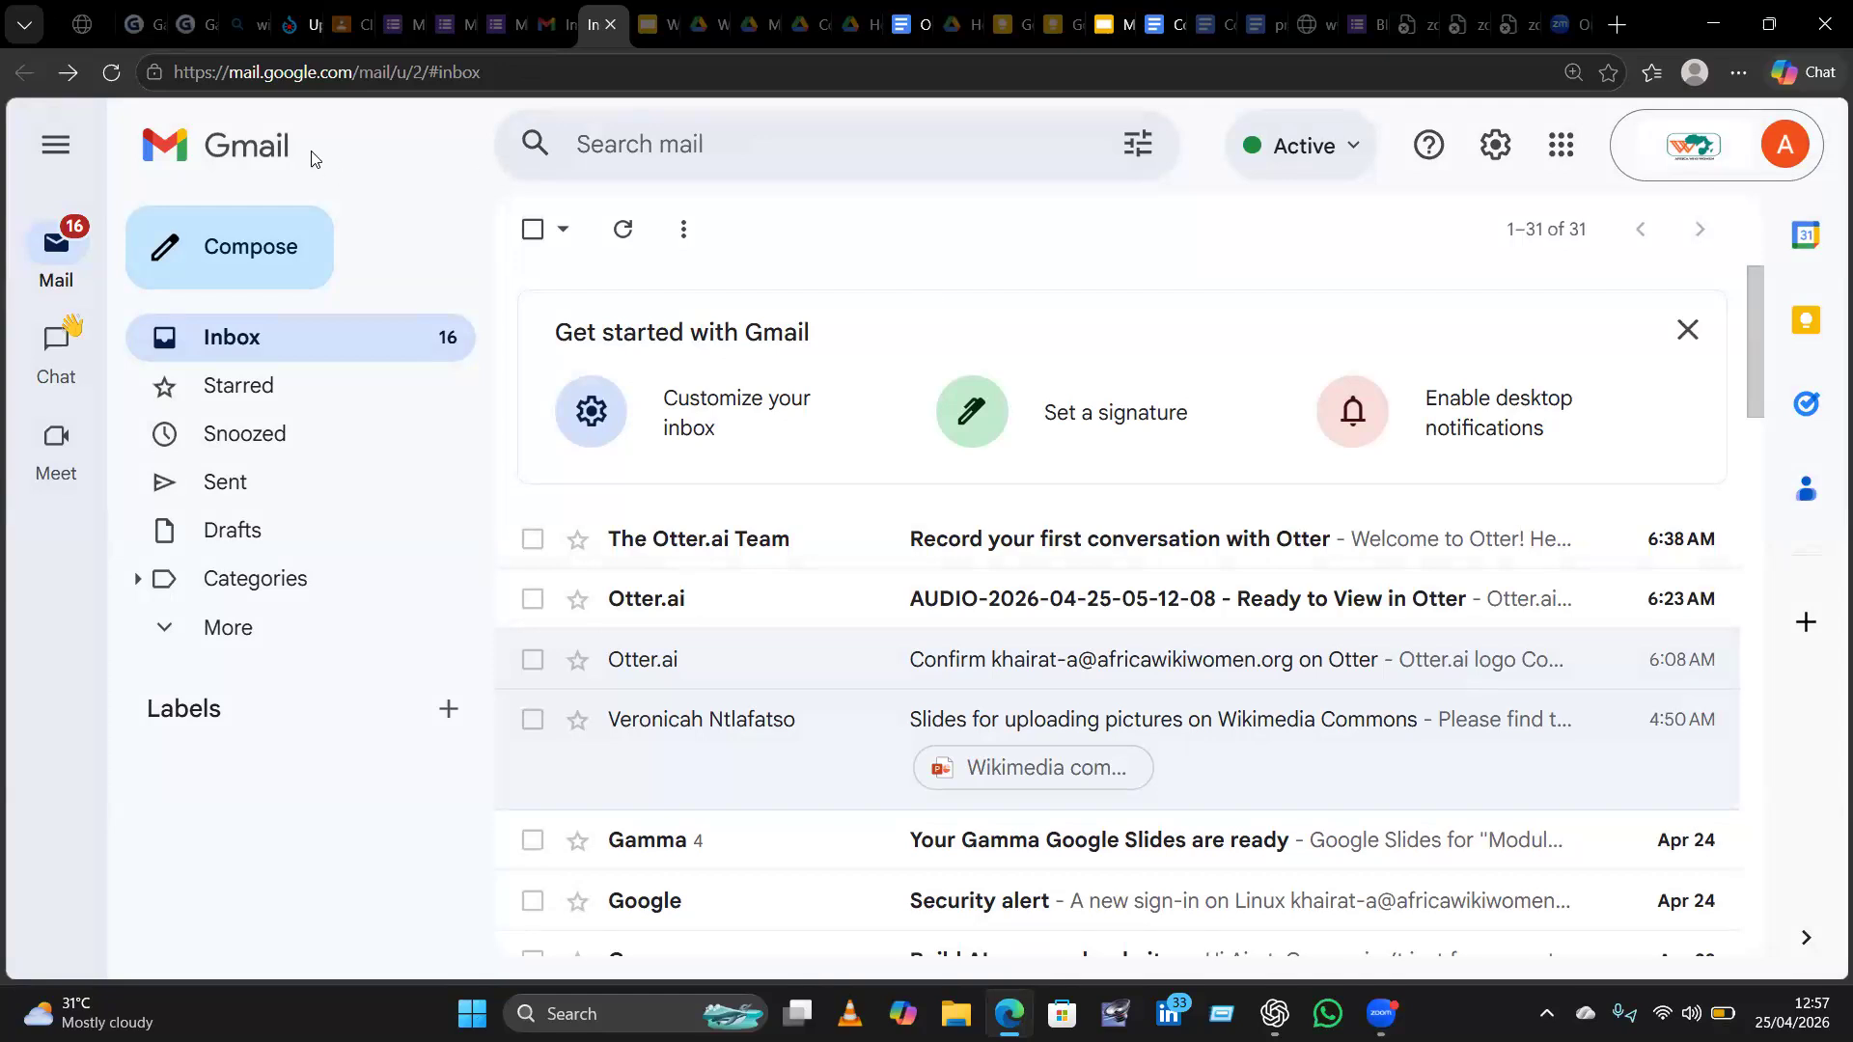
pyautogui.click(114, 72)
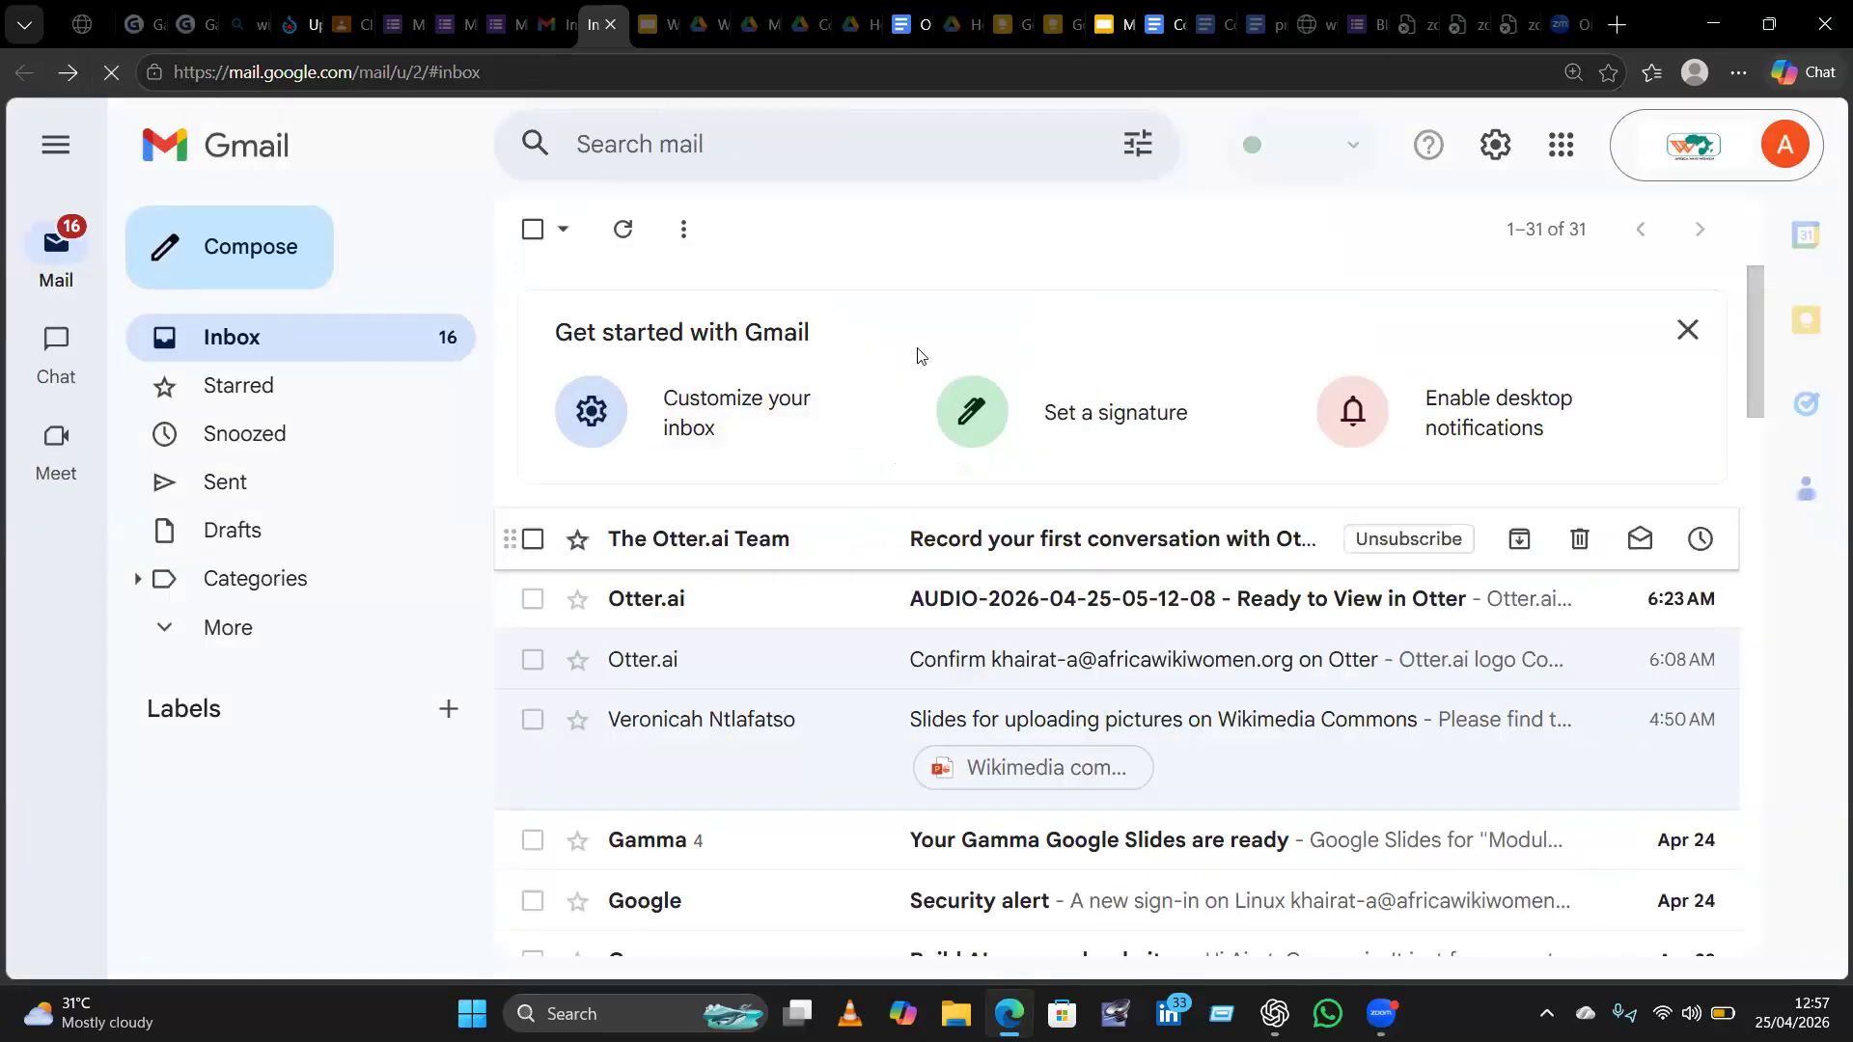
pyautogui.rightClick(927, 241)
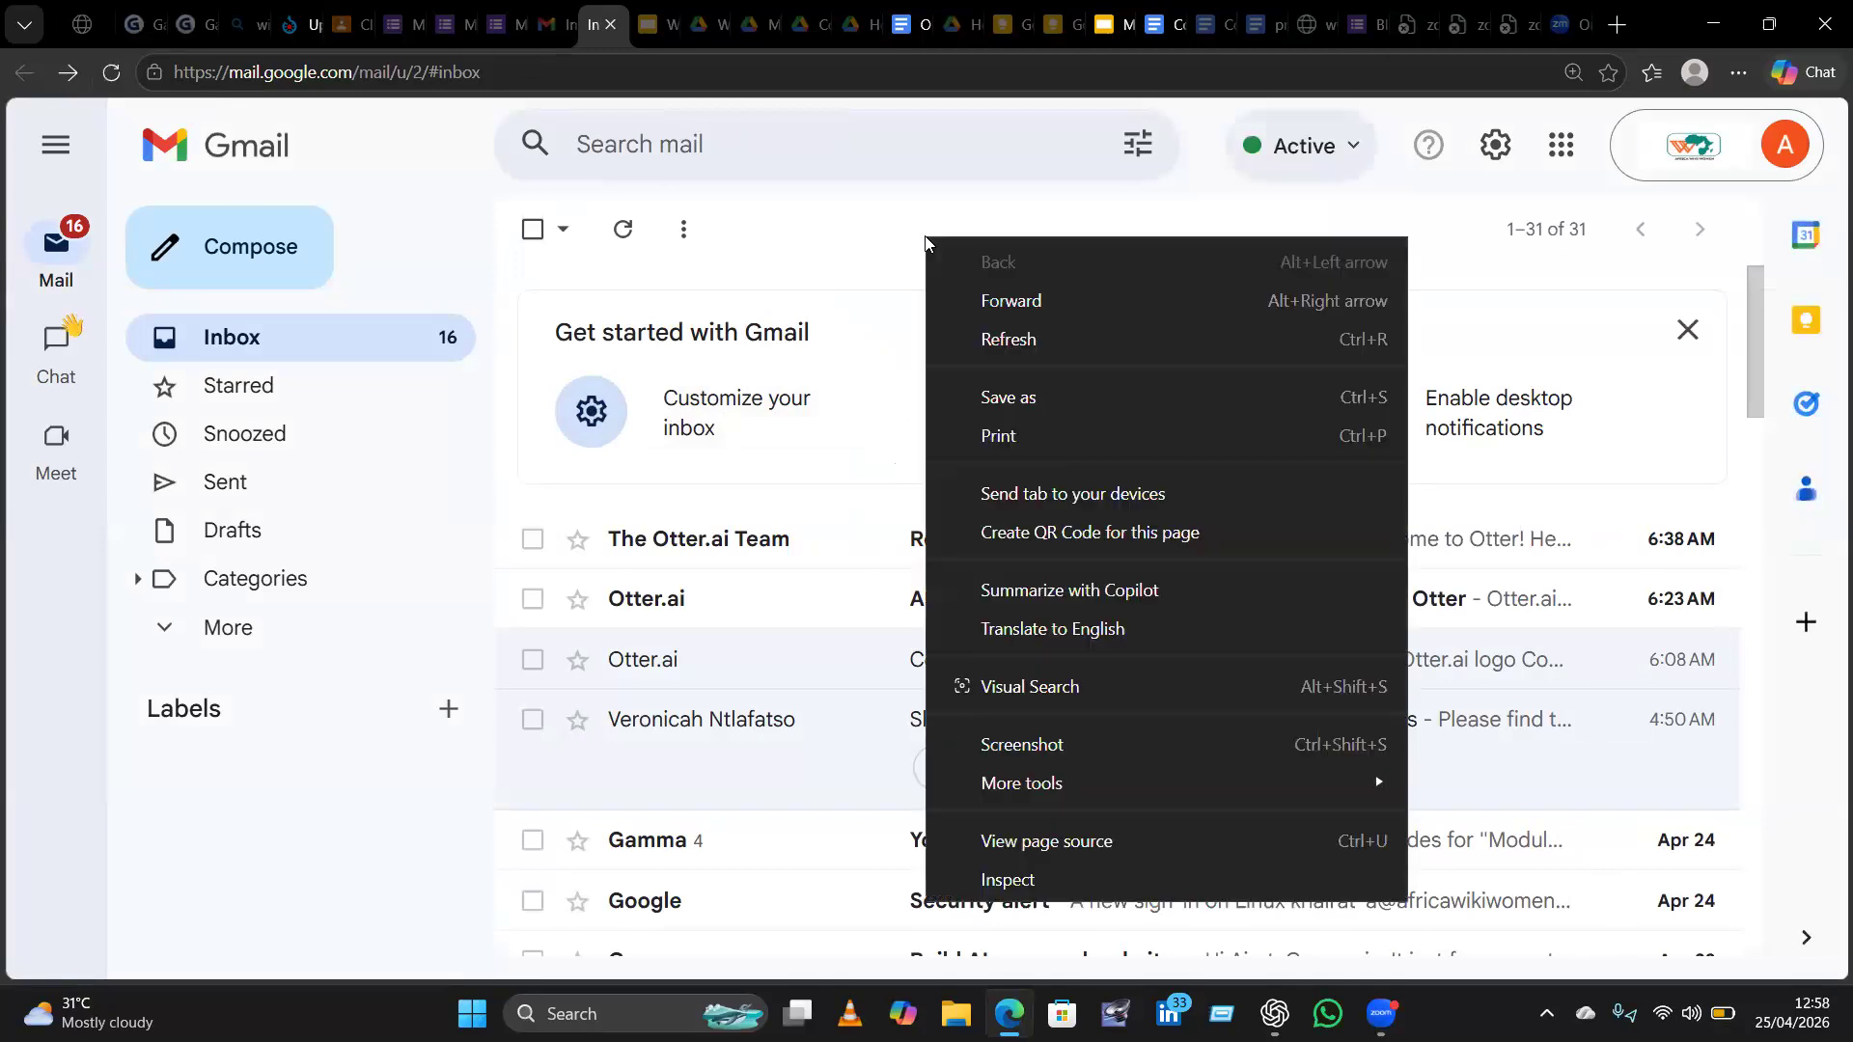
pyautogui.click(1010, 342)
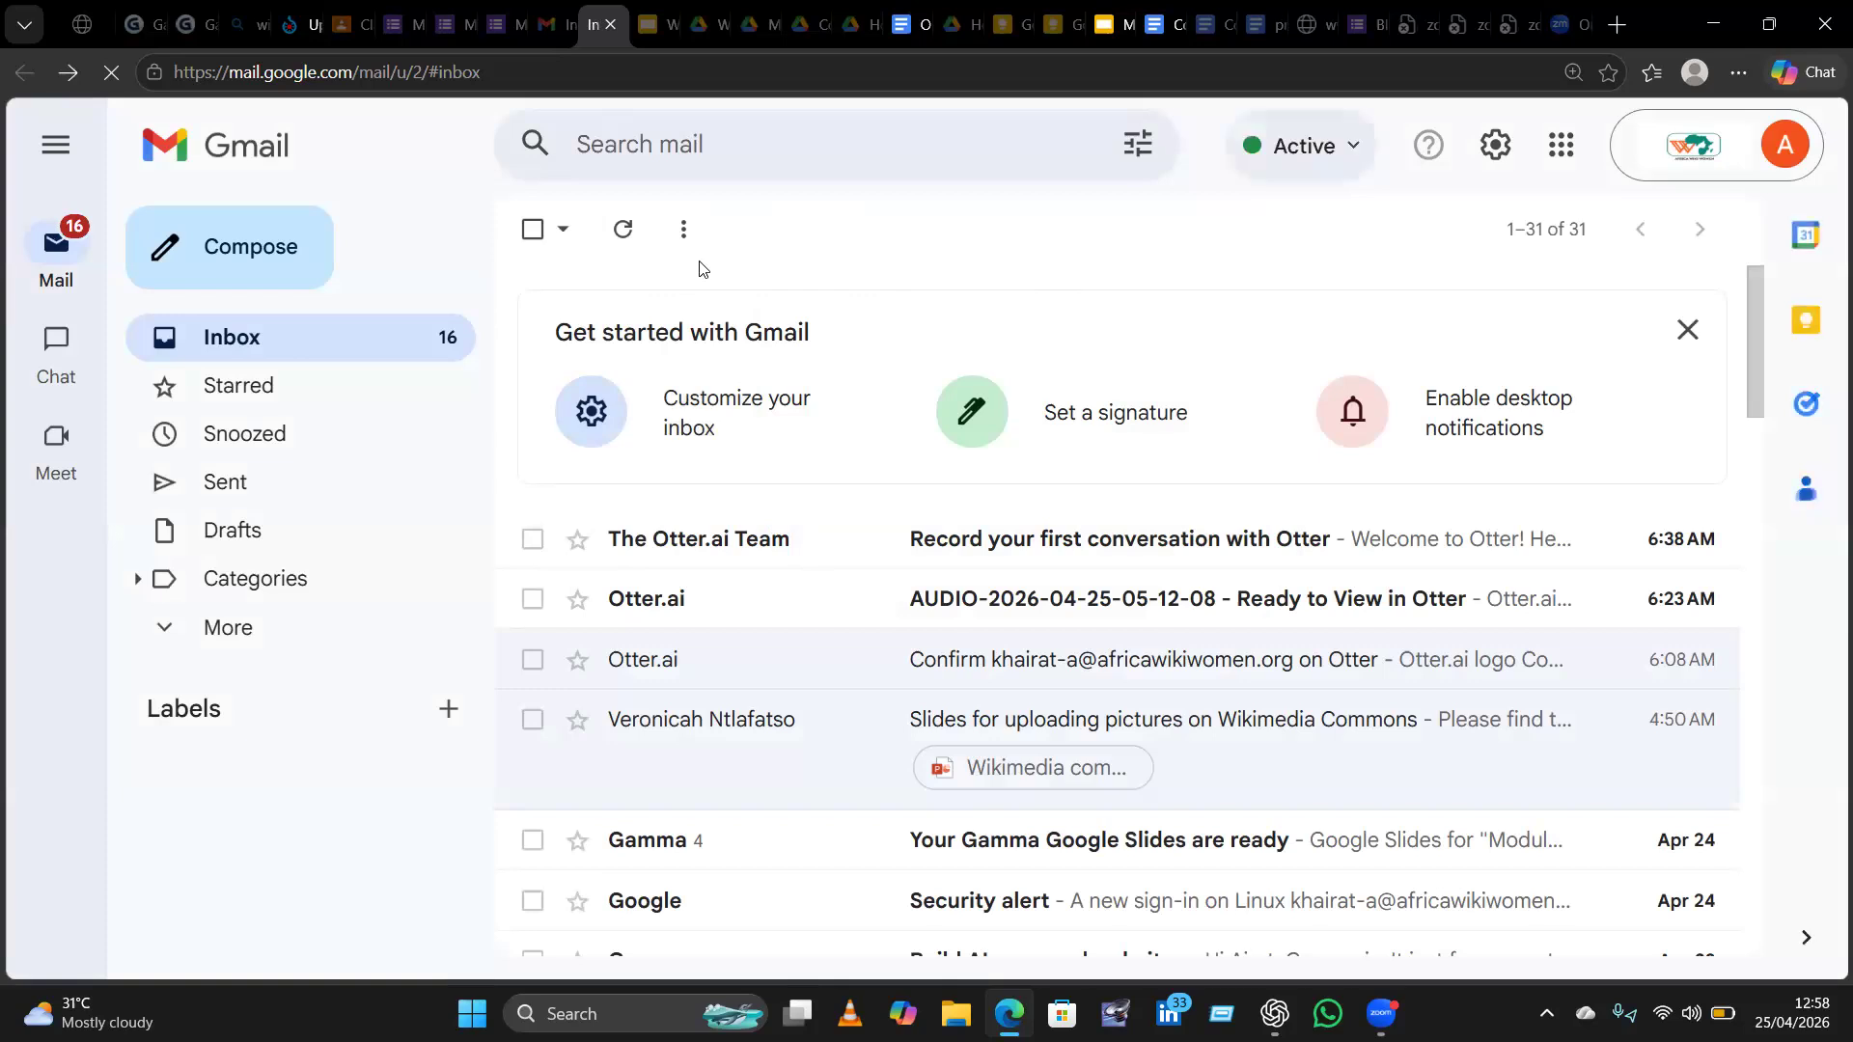
# Switch to the default Google account's Gmail and show the Updates category of its inbox.
pyautogui.click(1787, 135)
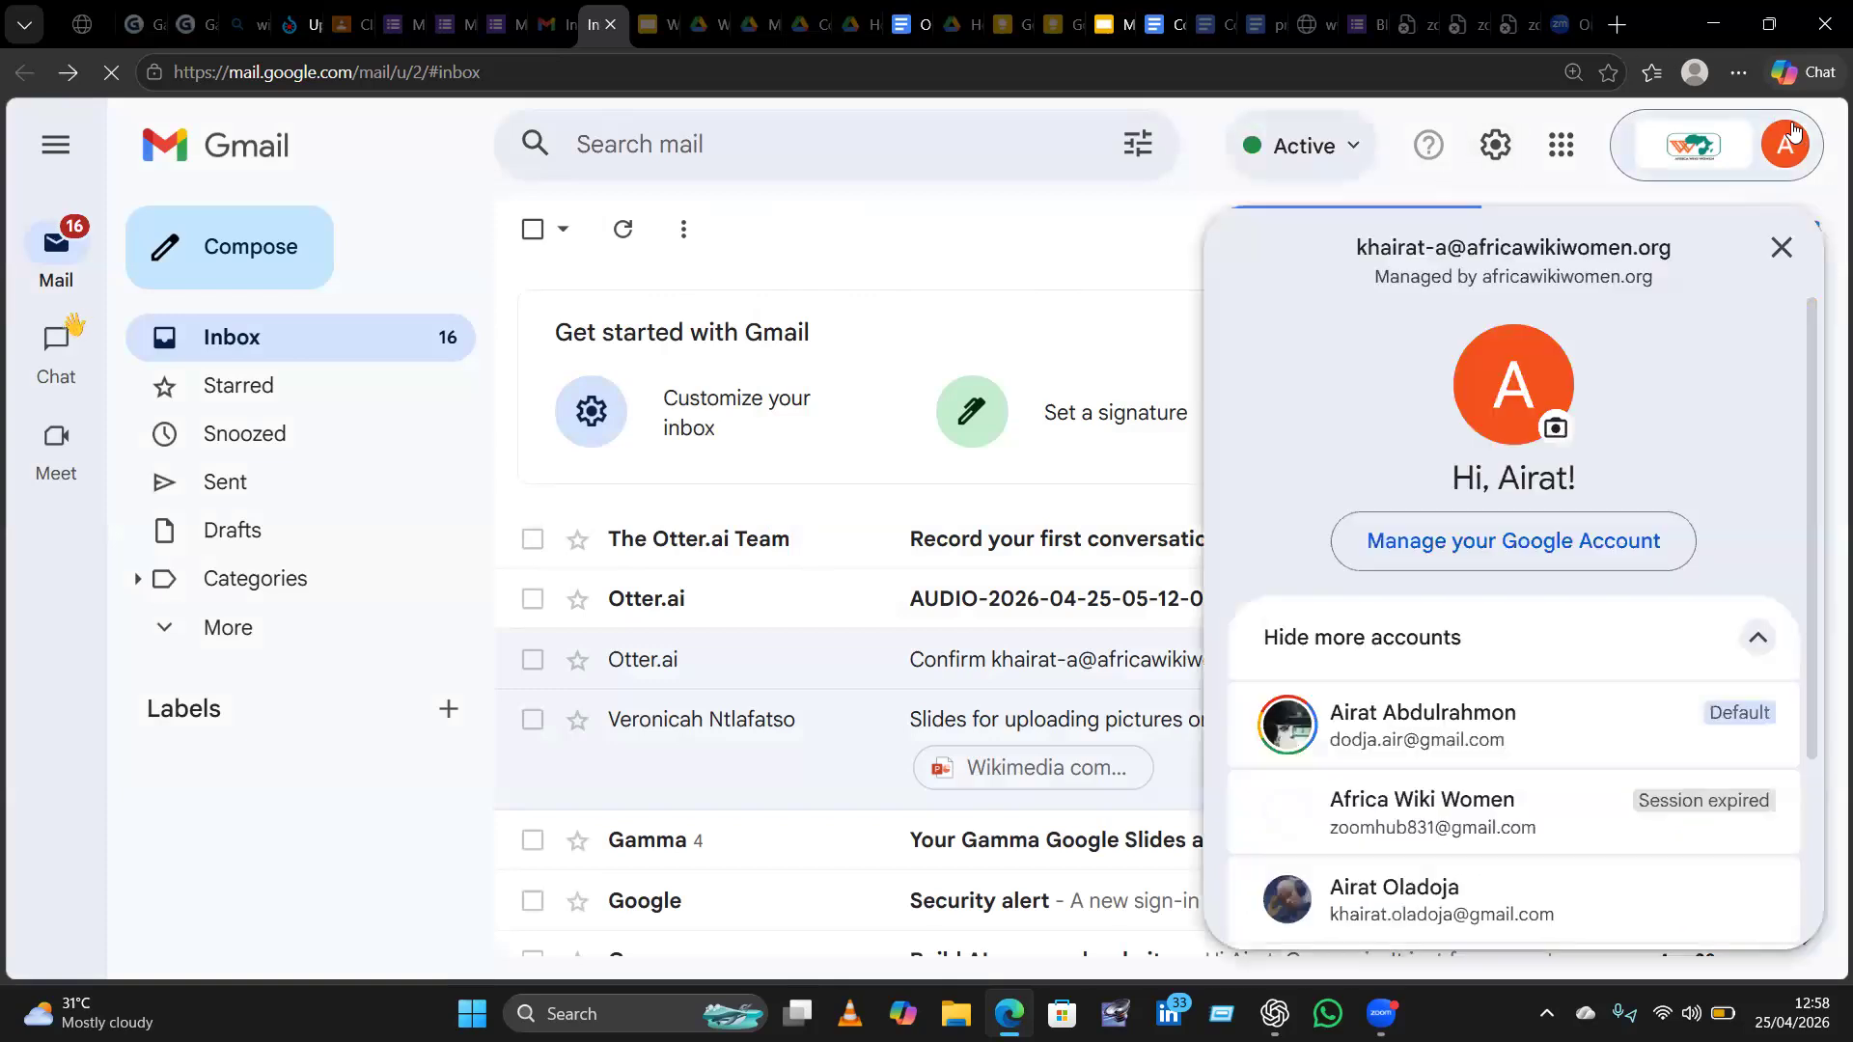
pyautogui.click(1428, 743)
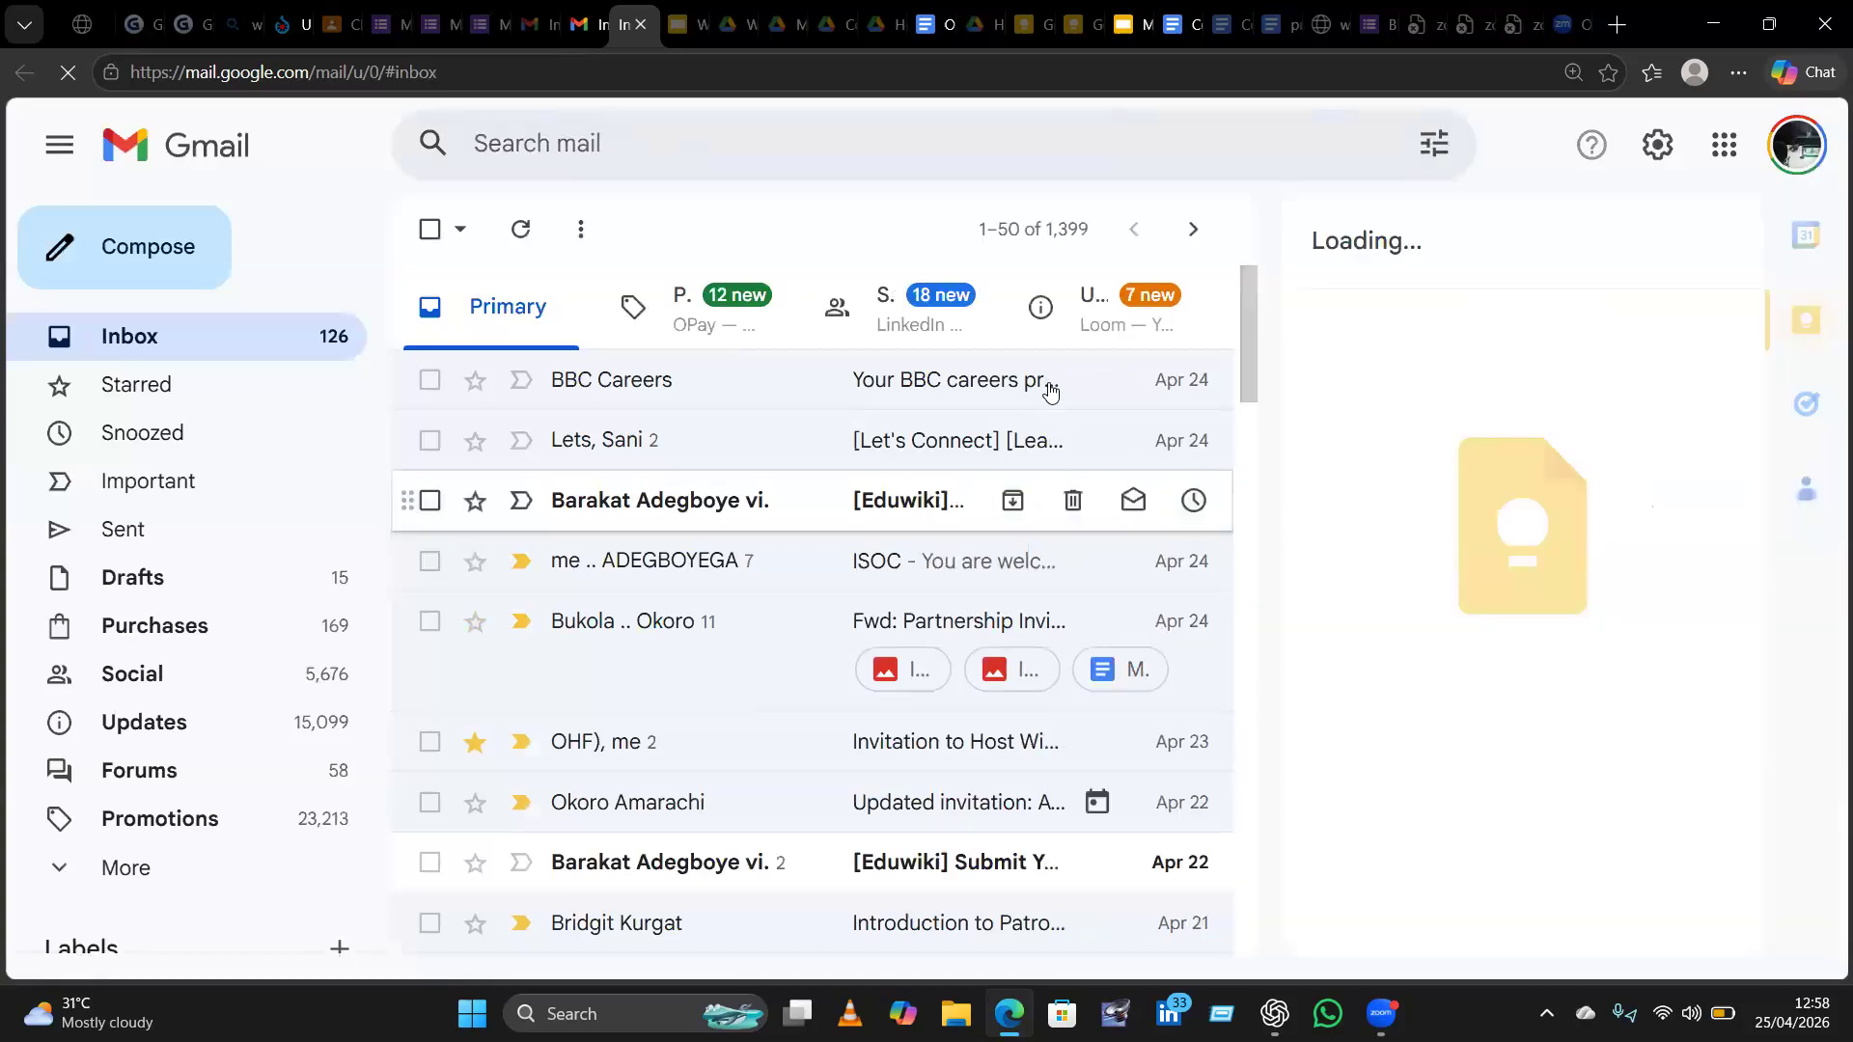
pyautogui.click(1087, 321)
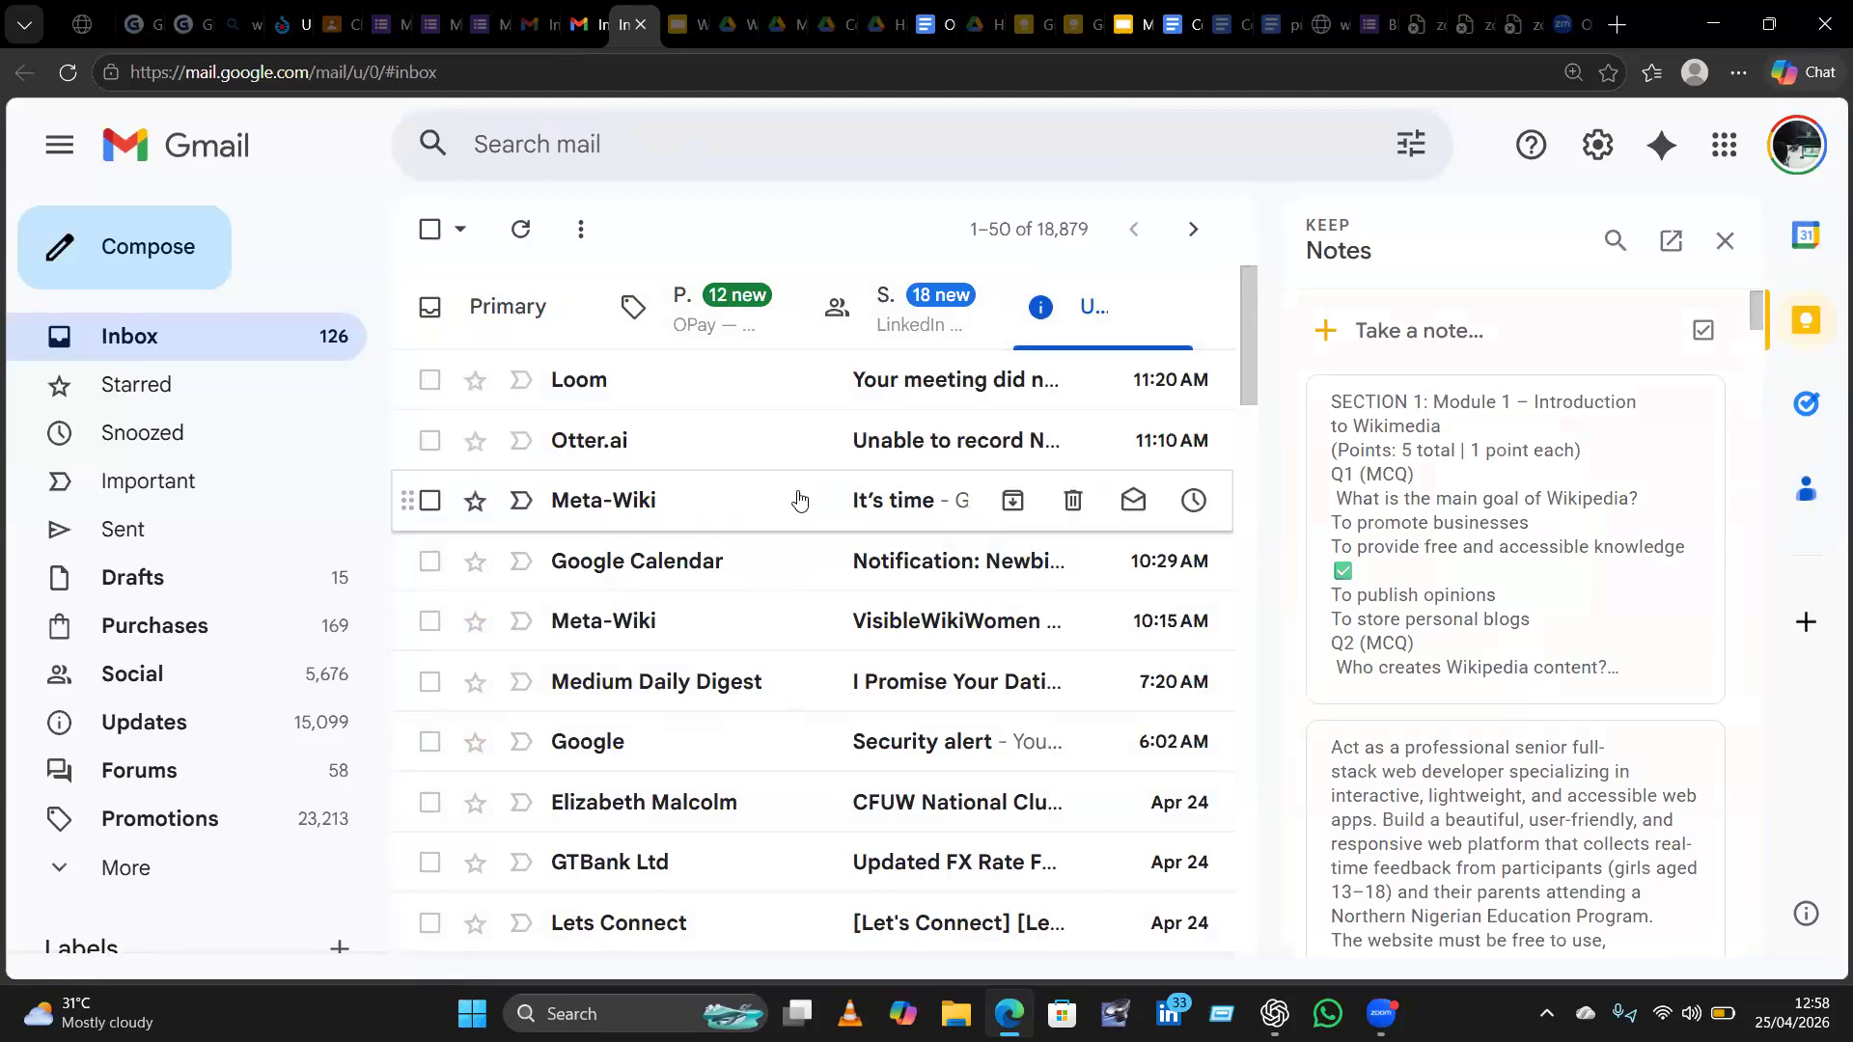
# Check the Primary category and Sent mail in Gmail, return to the inbox, and refresh it.
pyautogui.click(521, 318)
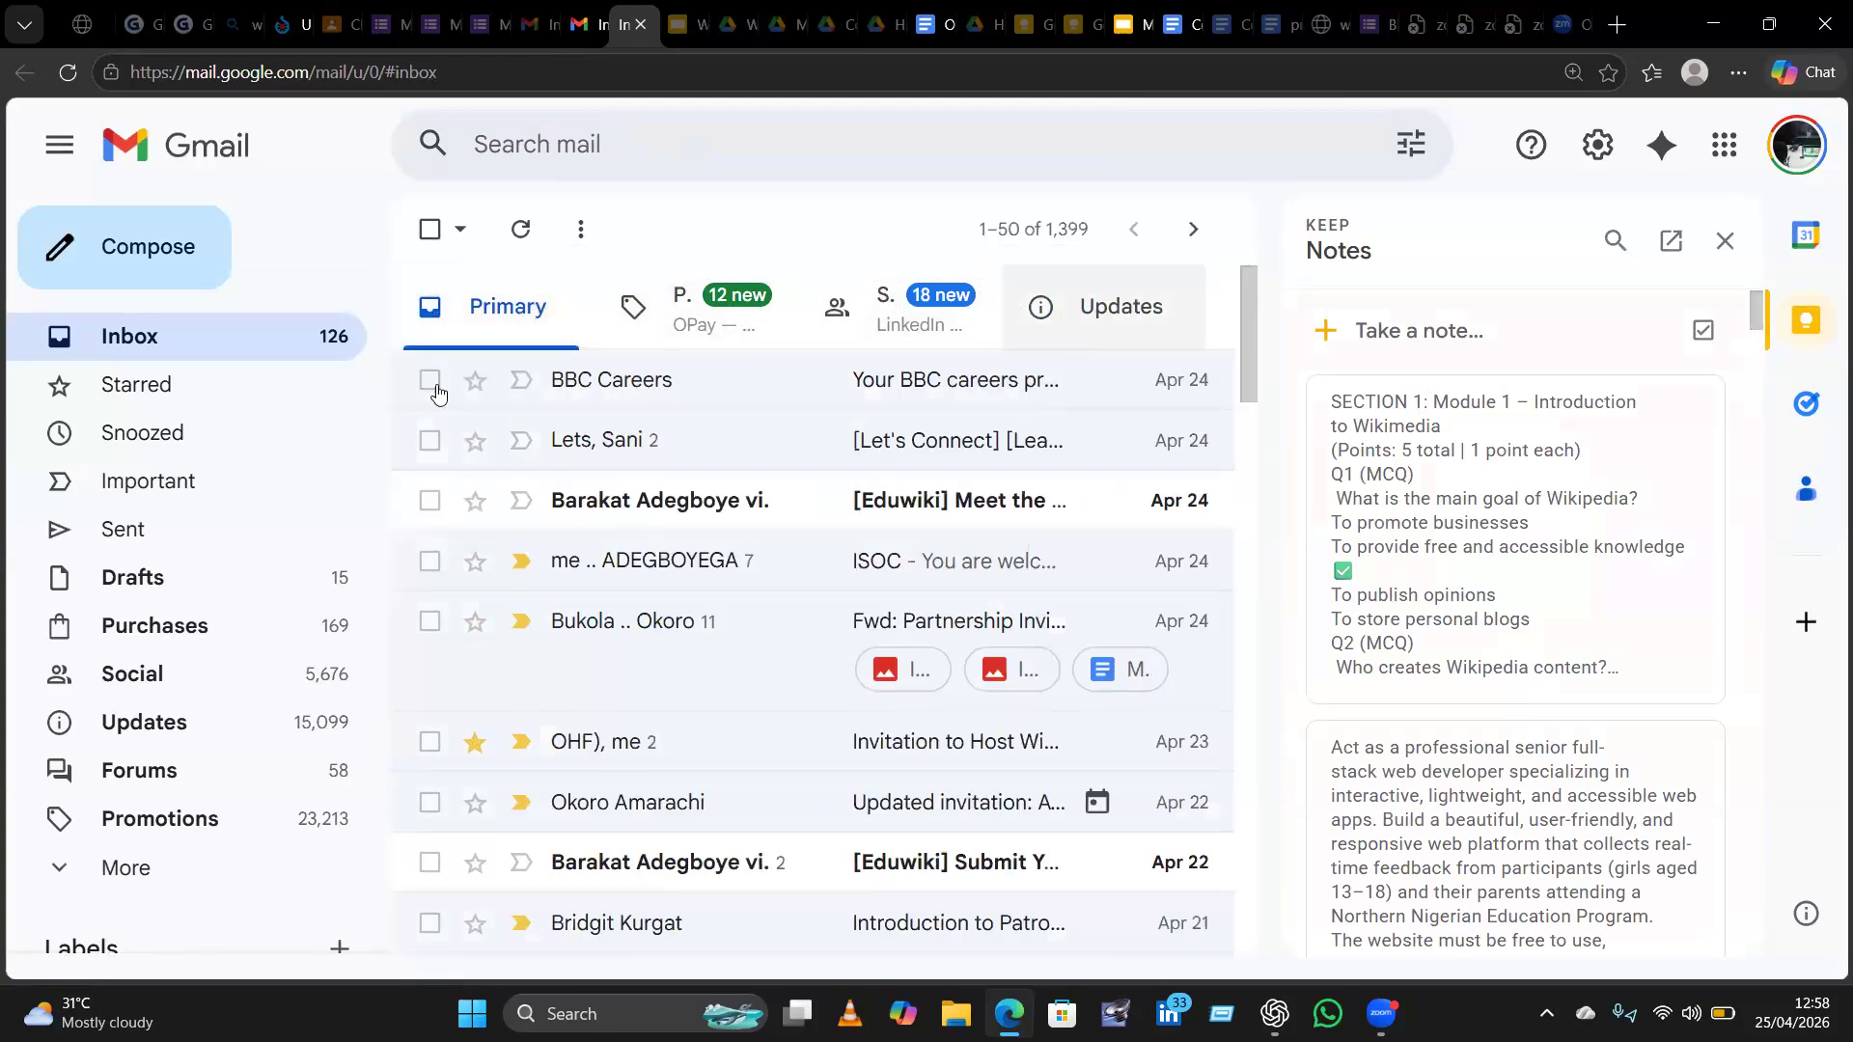
pyautogui.click(136, 539)
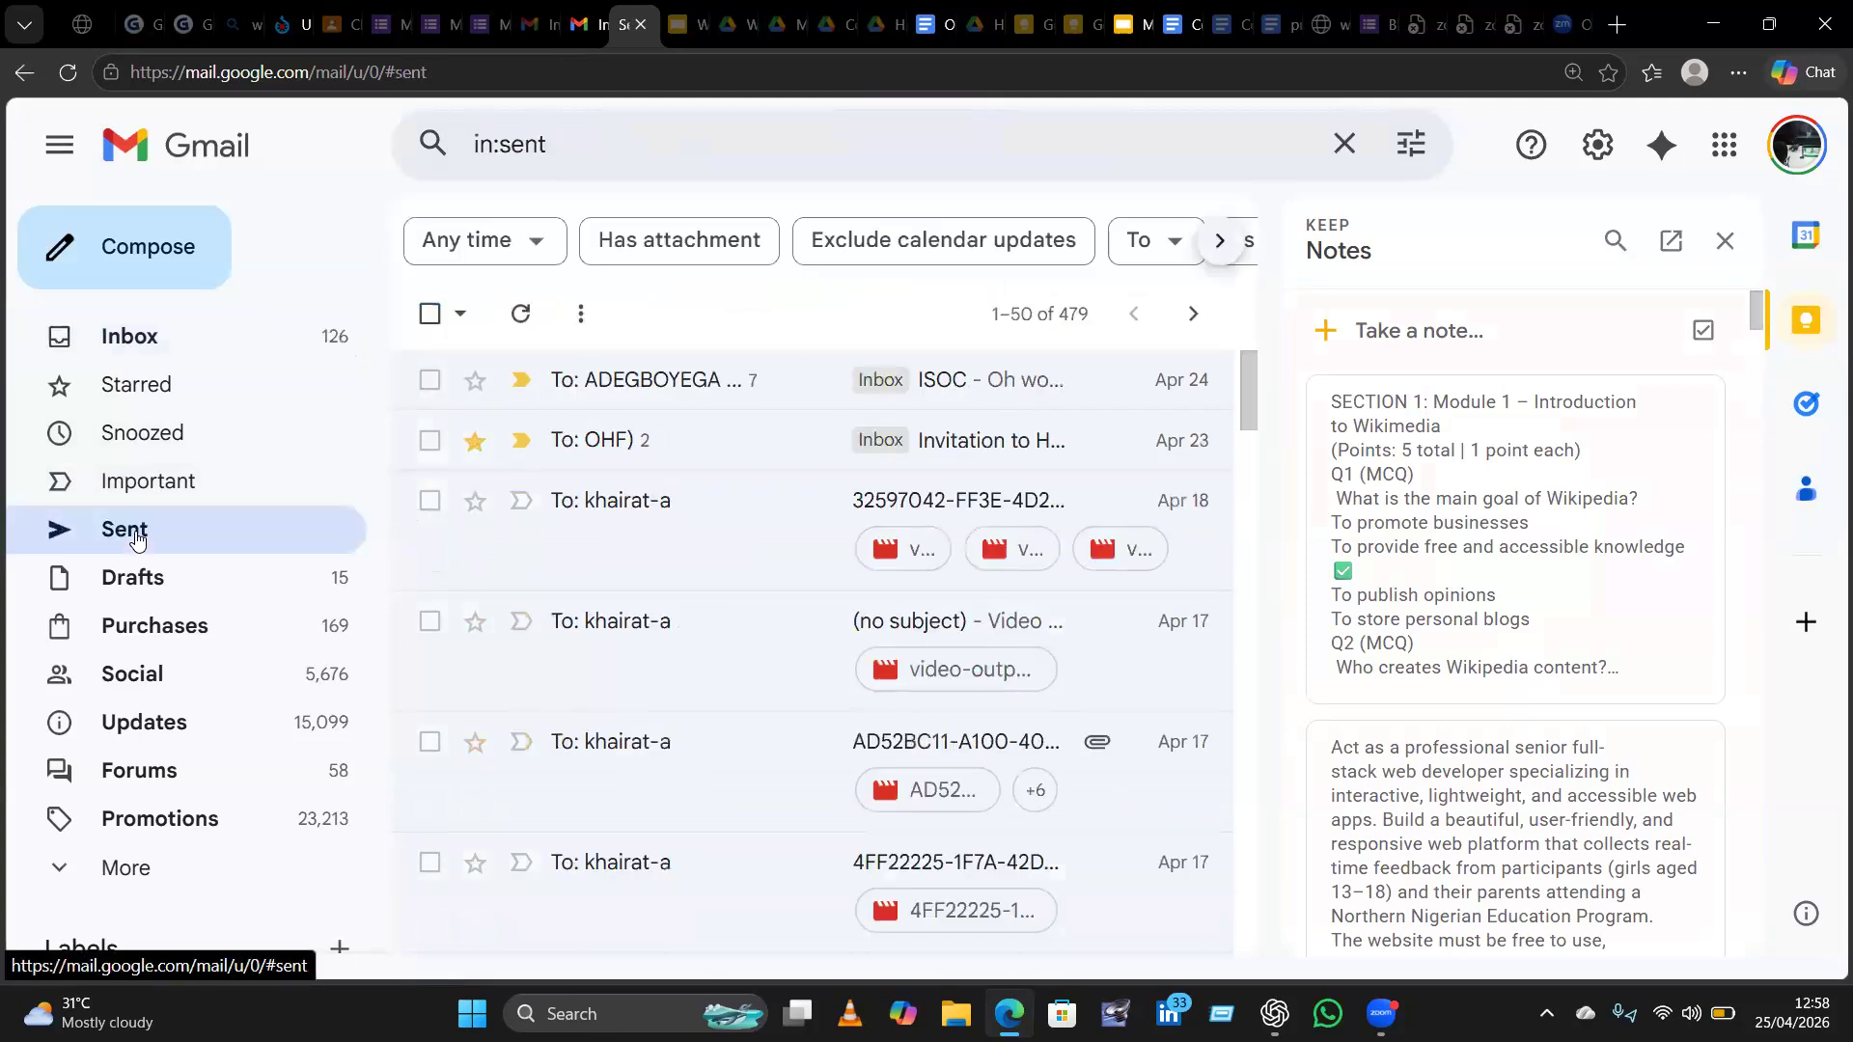
pyautogui.click(150, 342)
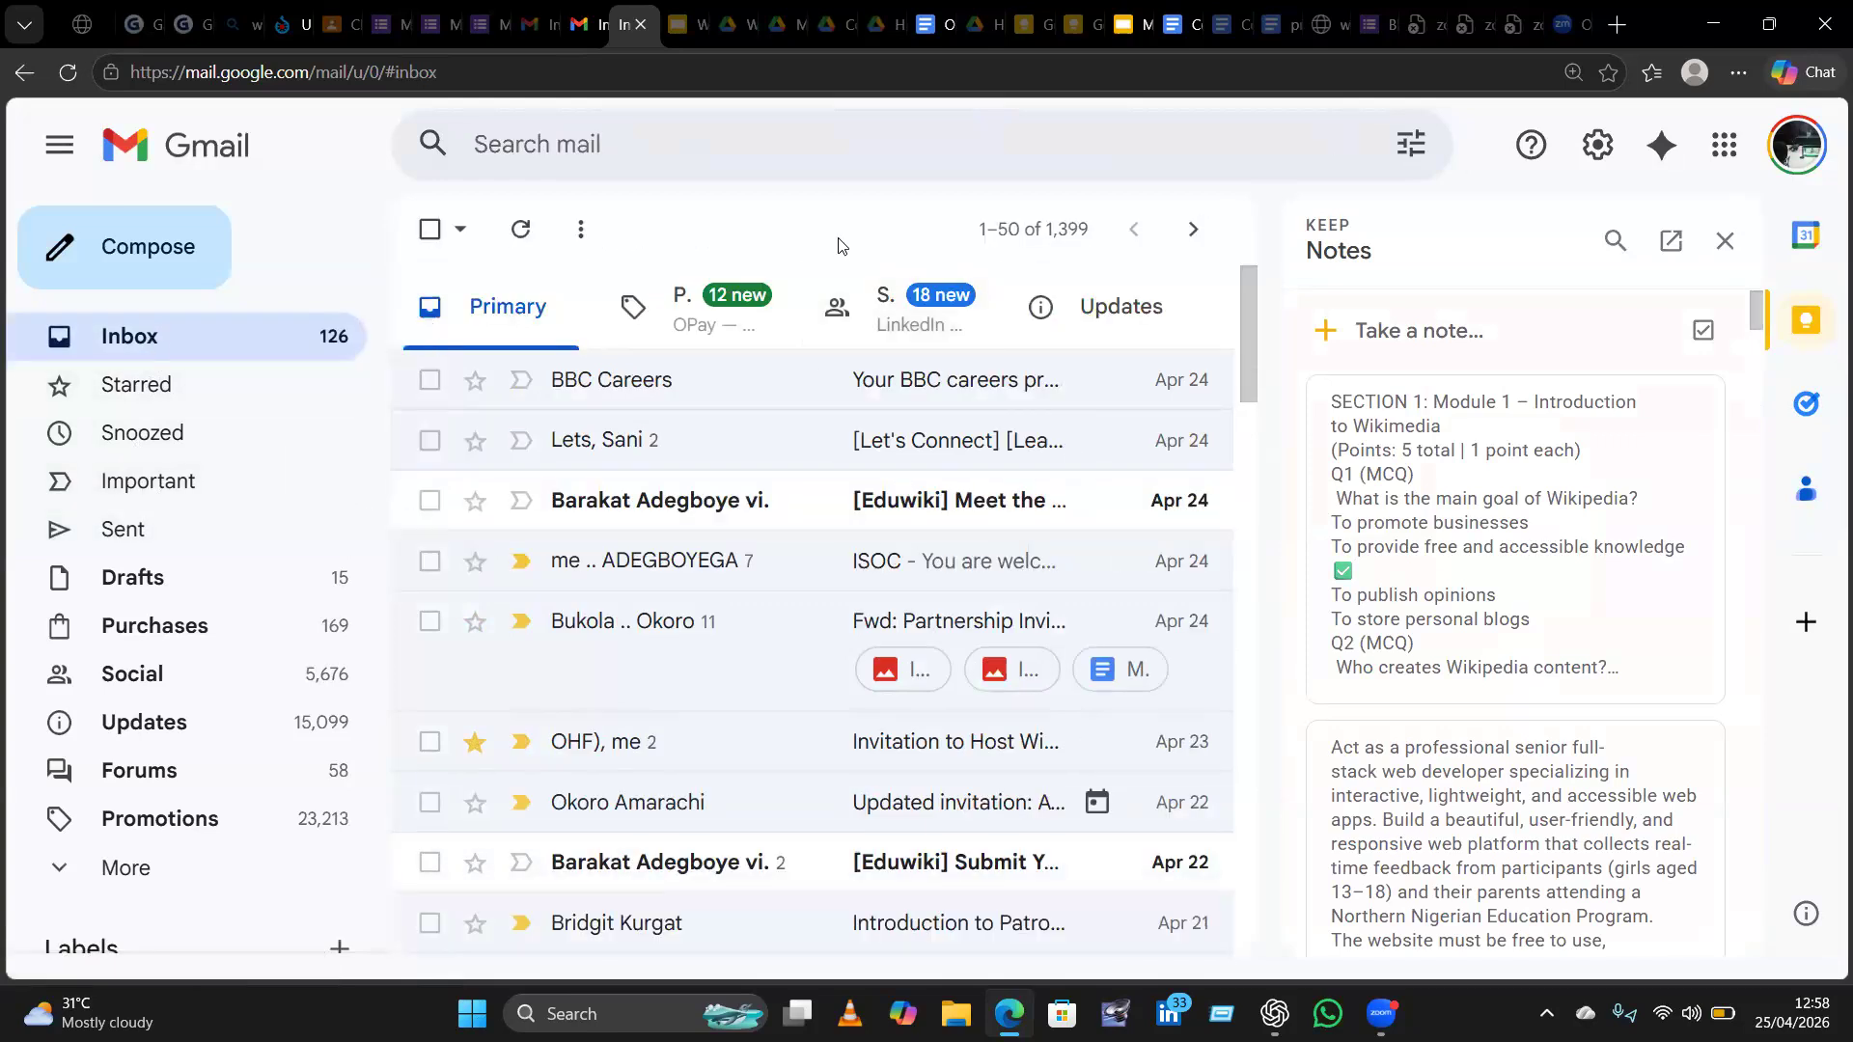
pyautogui.click(521, 232)
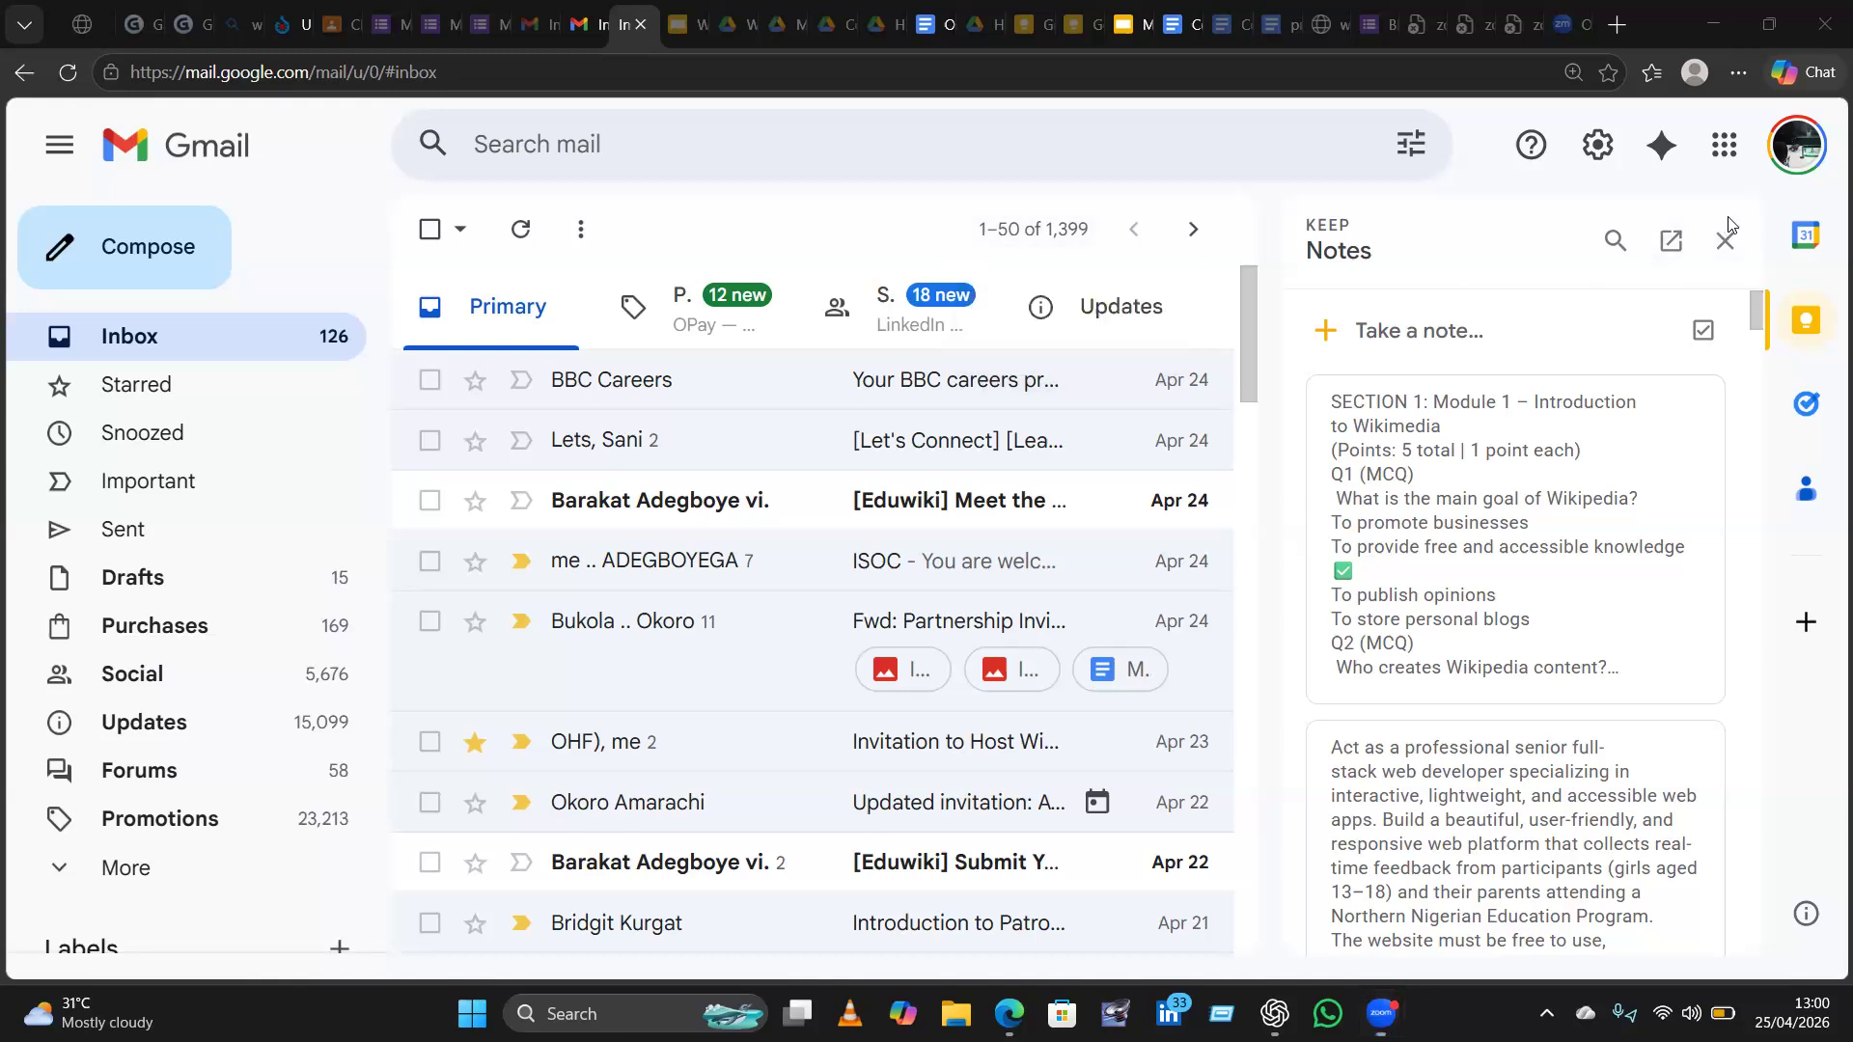
# Open Google Drive from Gmail and switch it to the africawikiwomen.org account.
pyautogui.click(1711, 151)
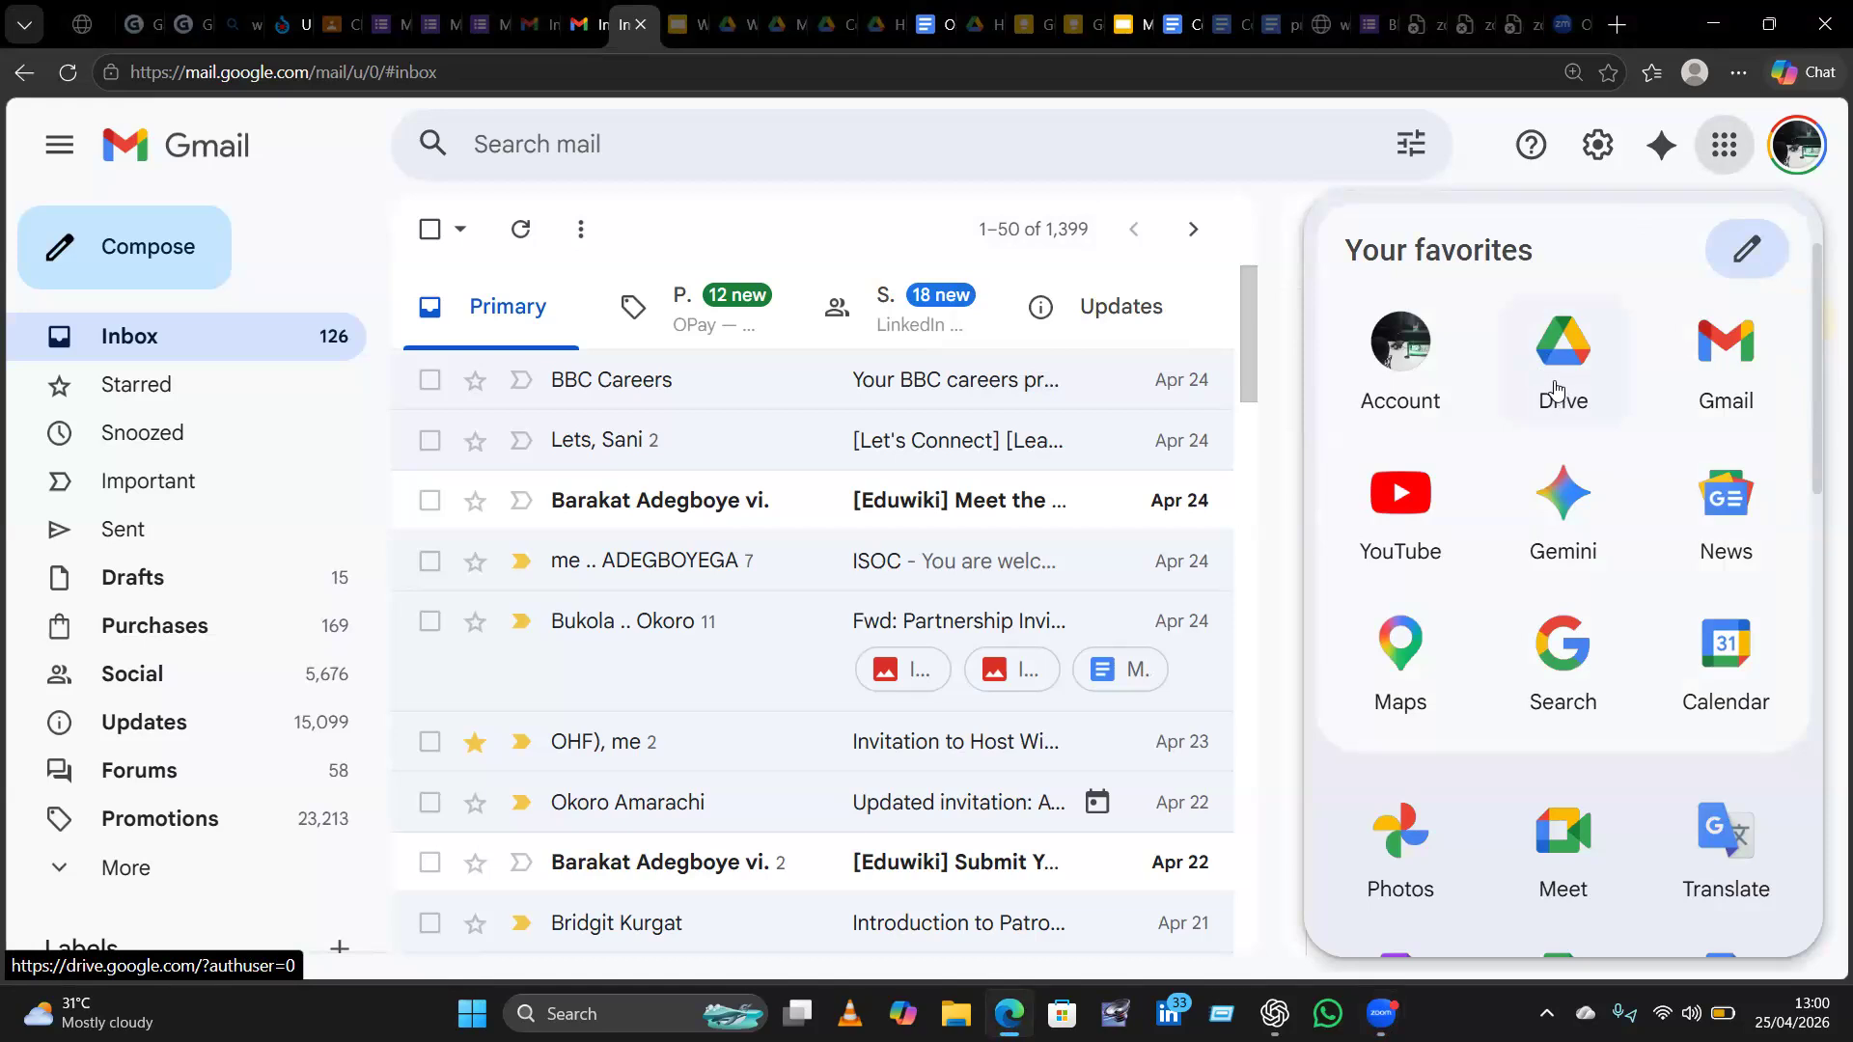
pyautogui.click(1555, 387)
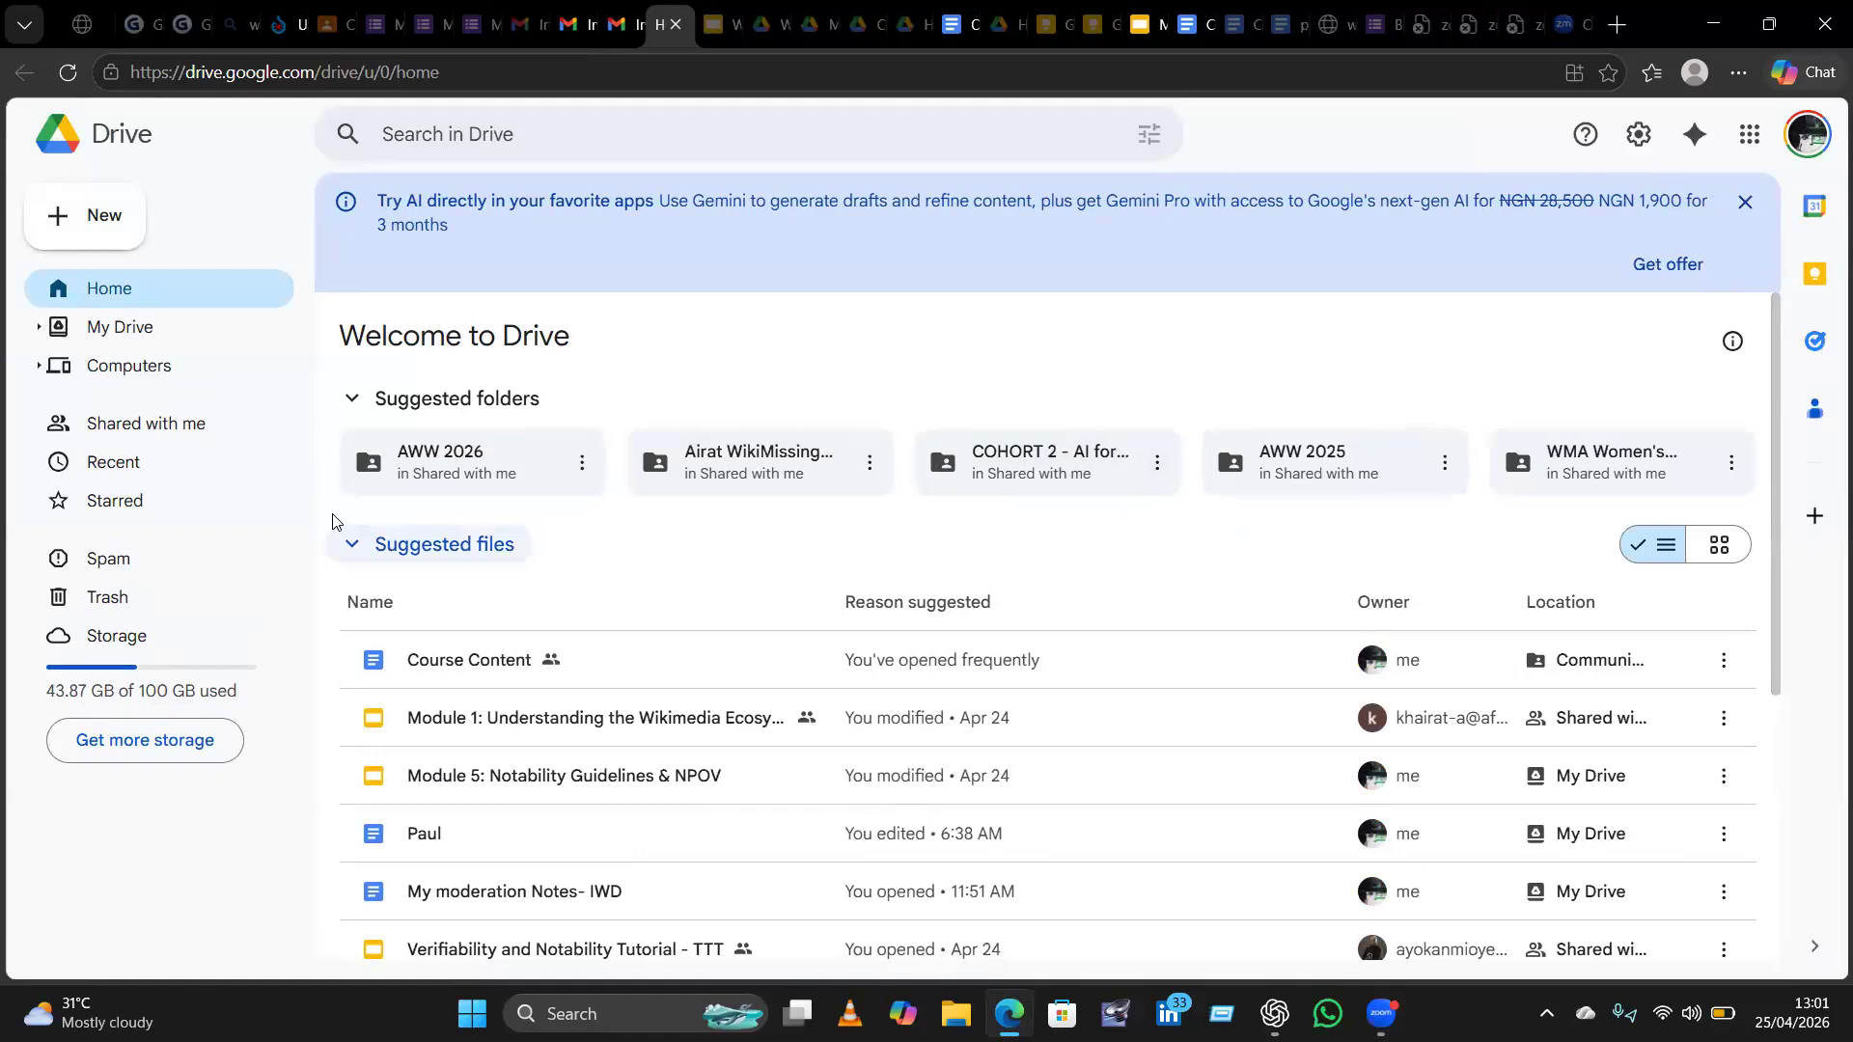
pyautogui.click(64, 75)
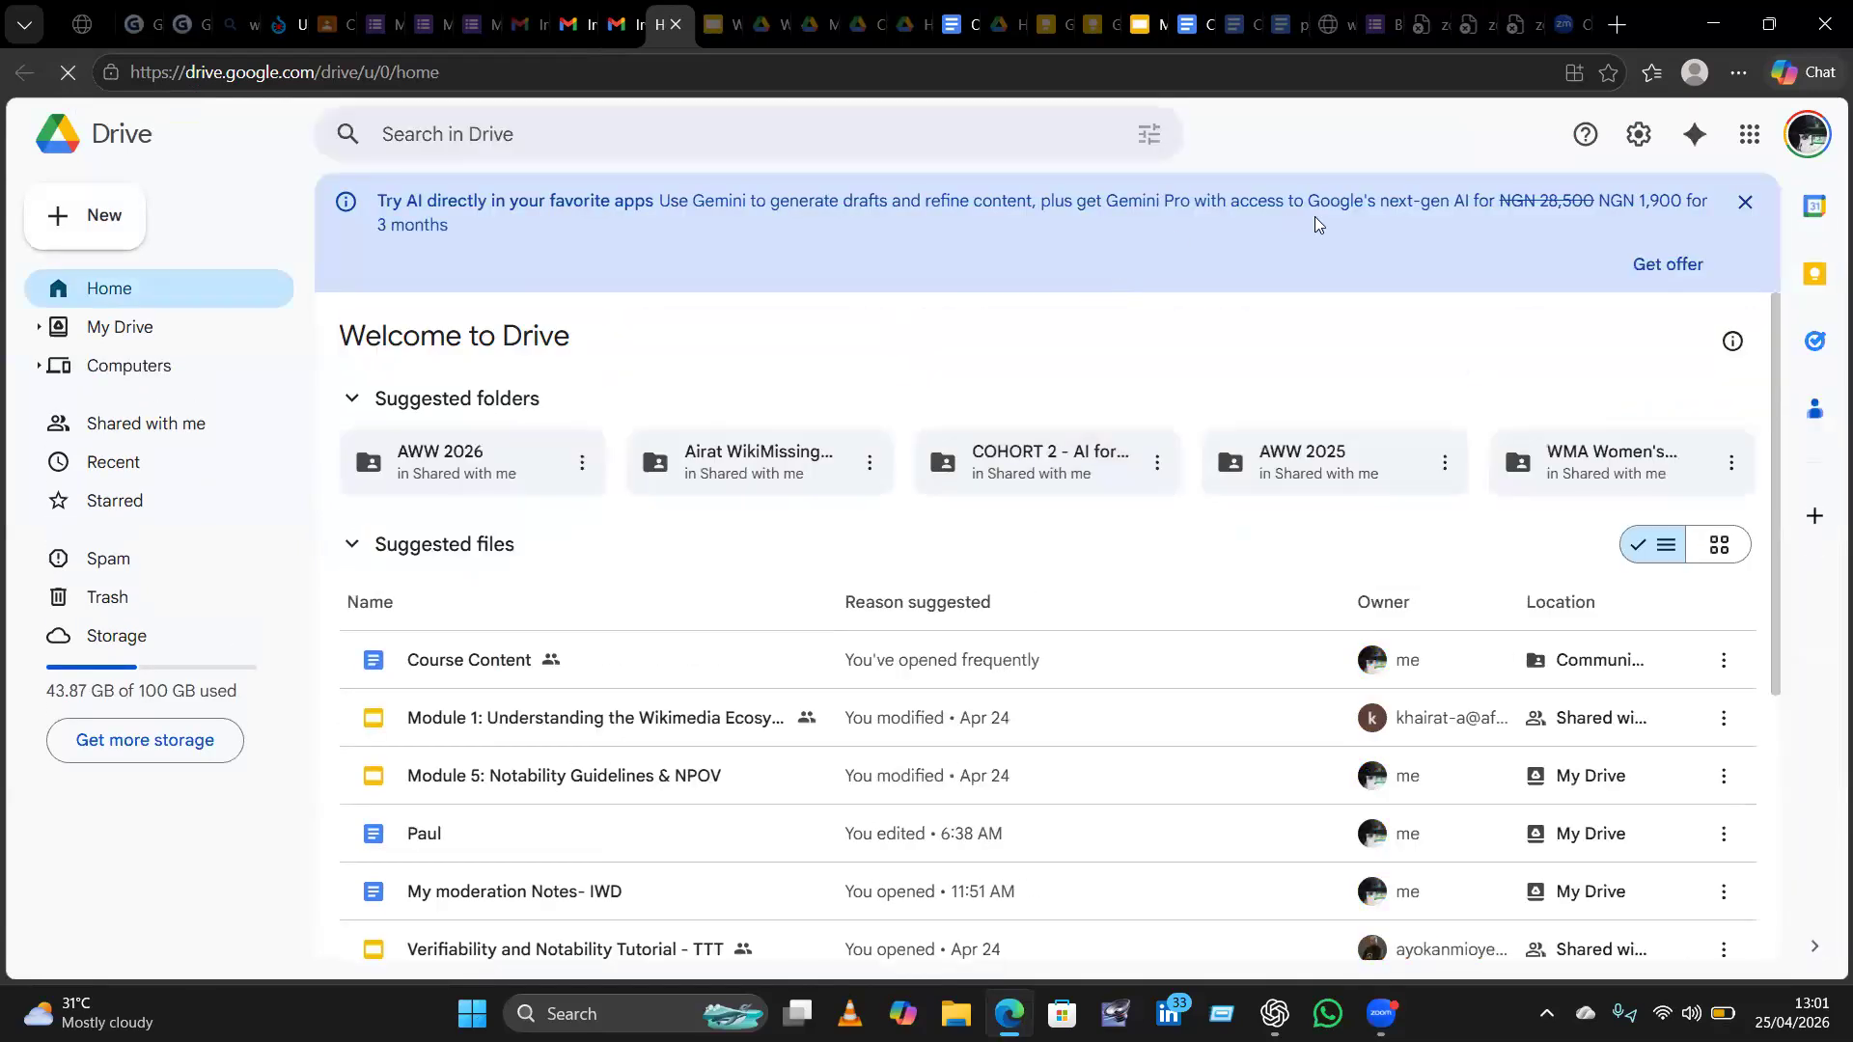
pyautogui.click(1818, 140)
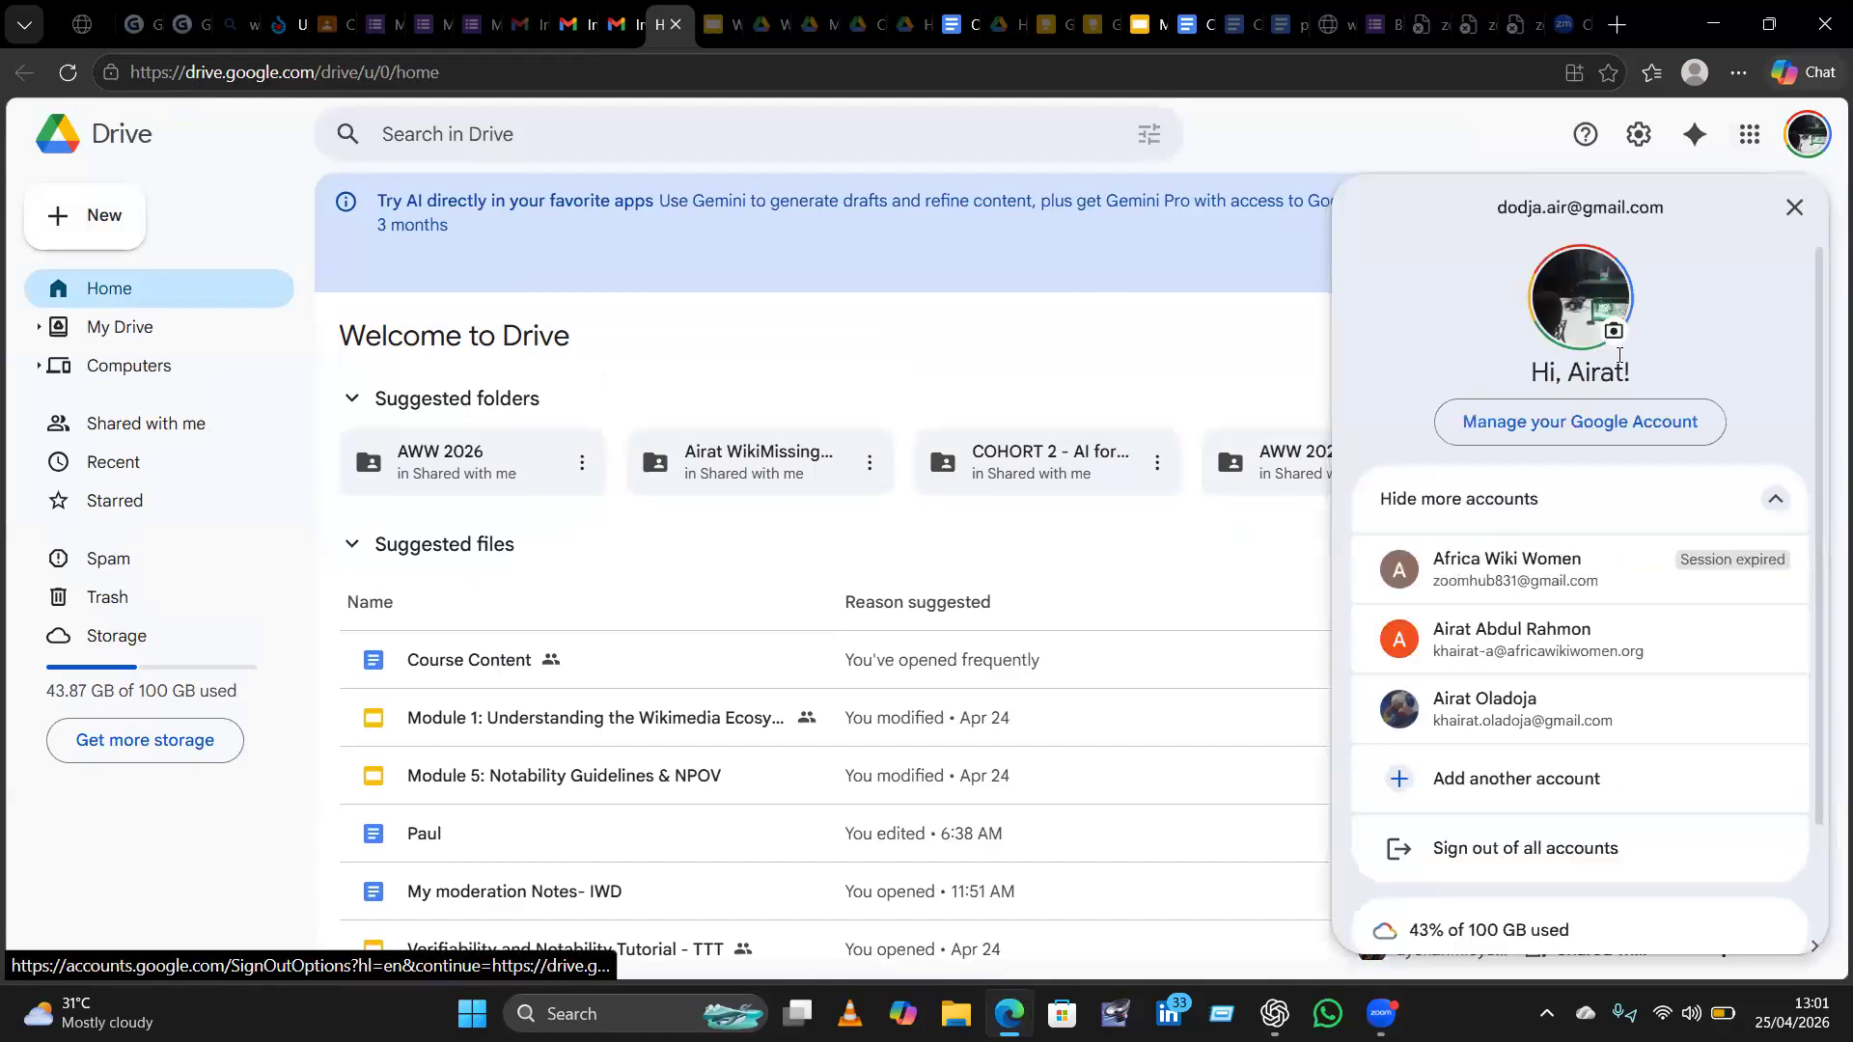
pyautogui.click(1518, 625)
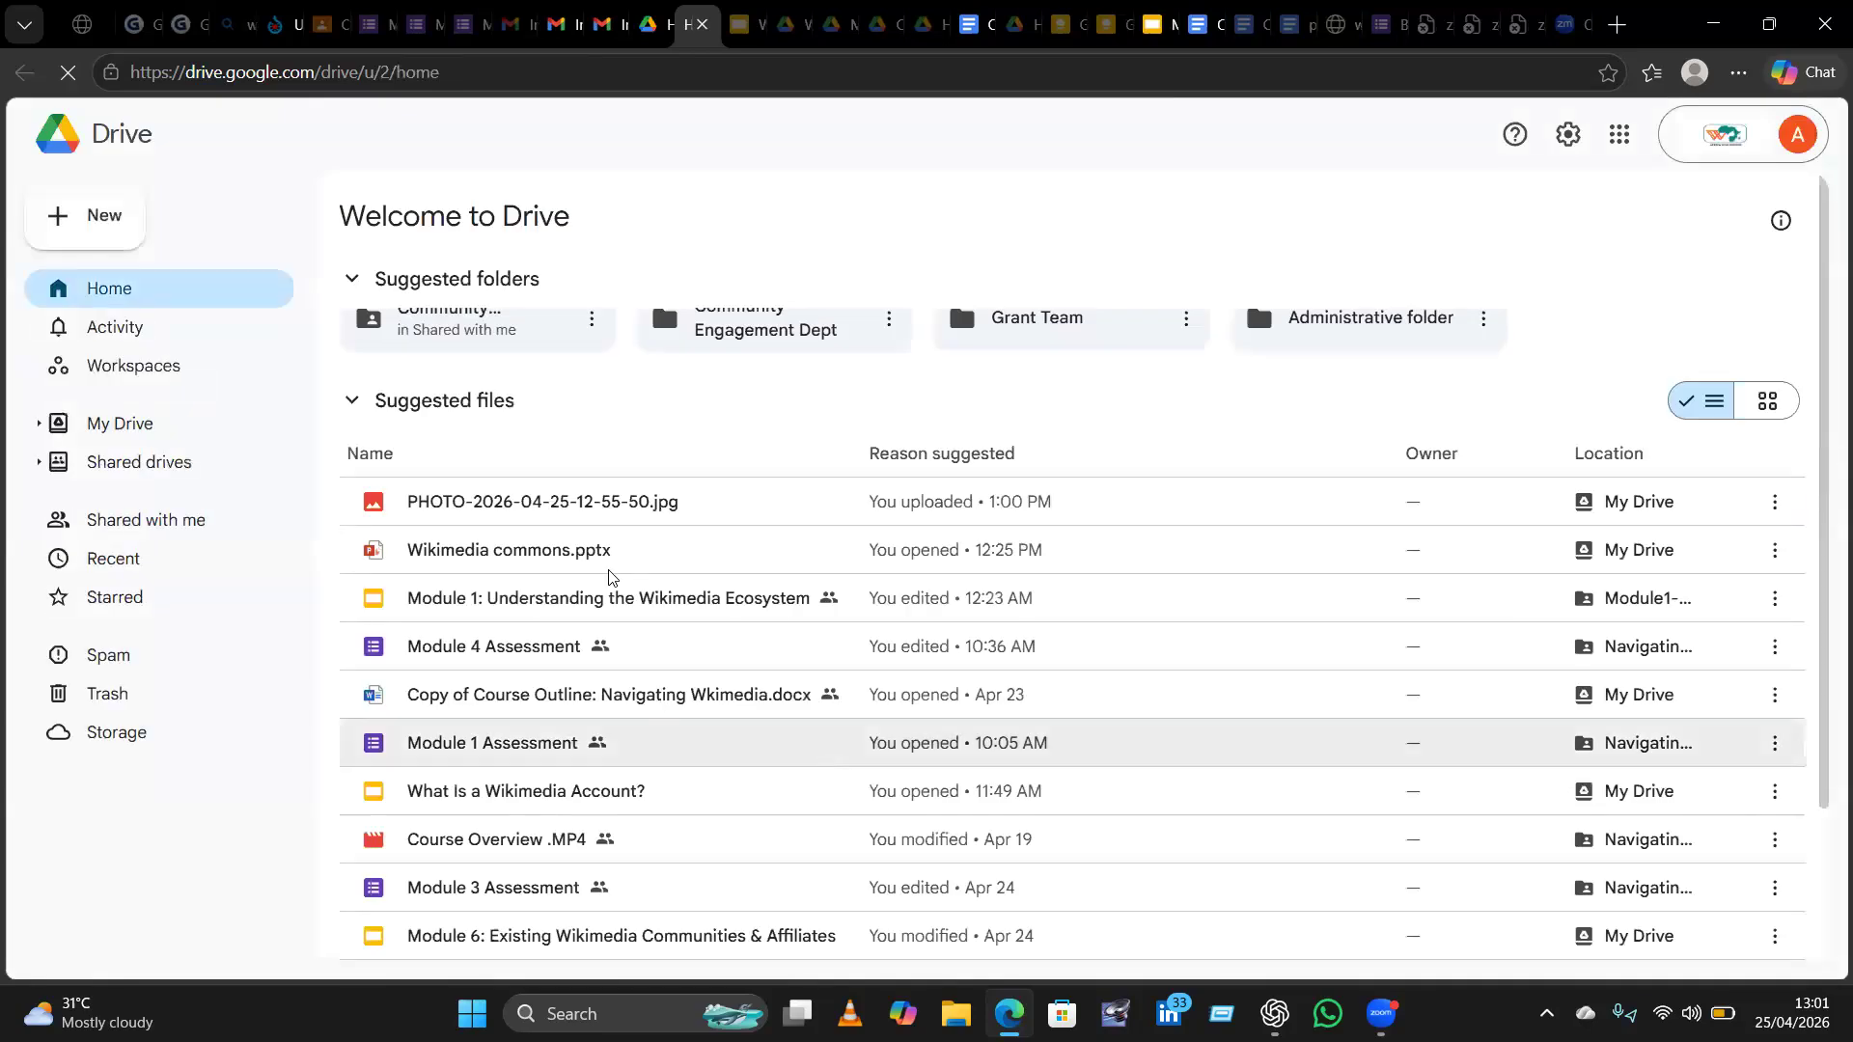
pyautogui.click(583, 548)
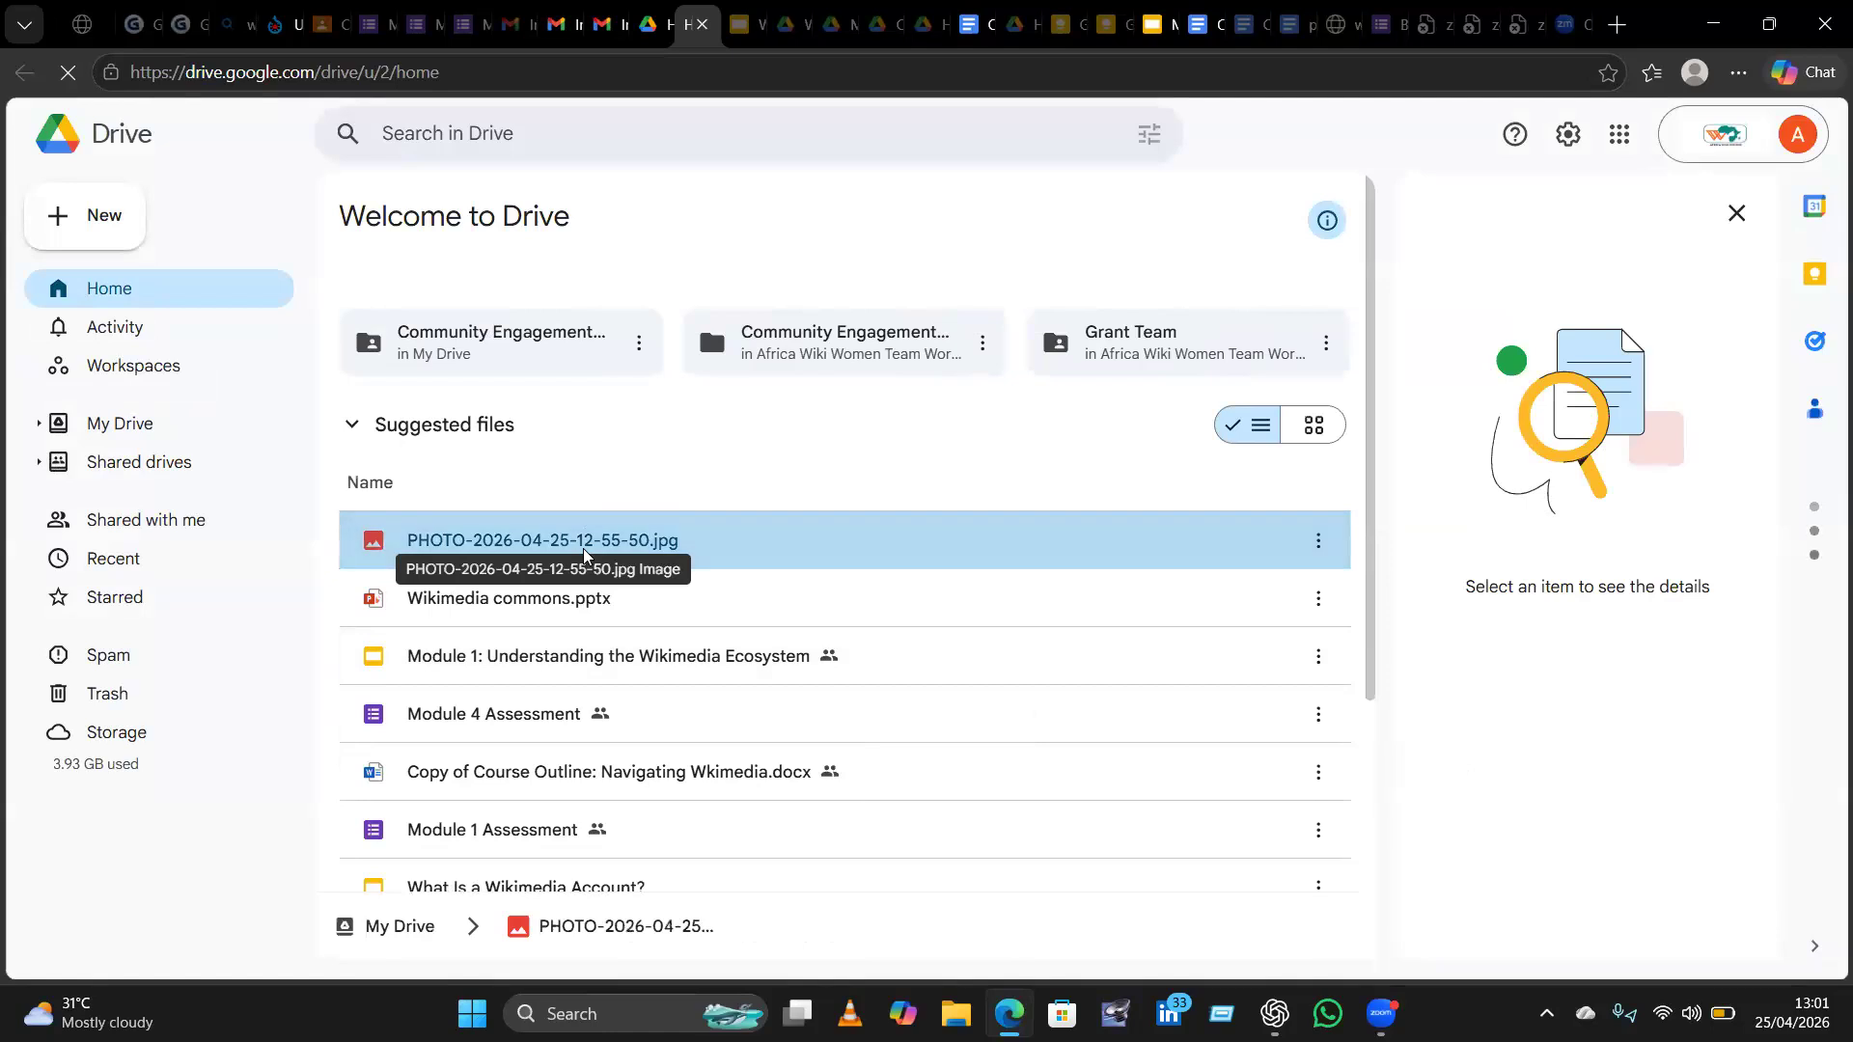
pyautogui.click(820, 471)
pyautogui.click(1312, 465)
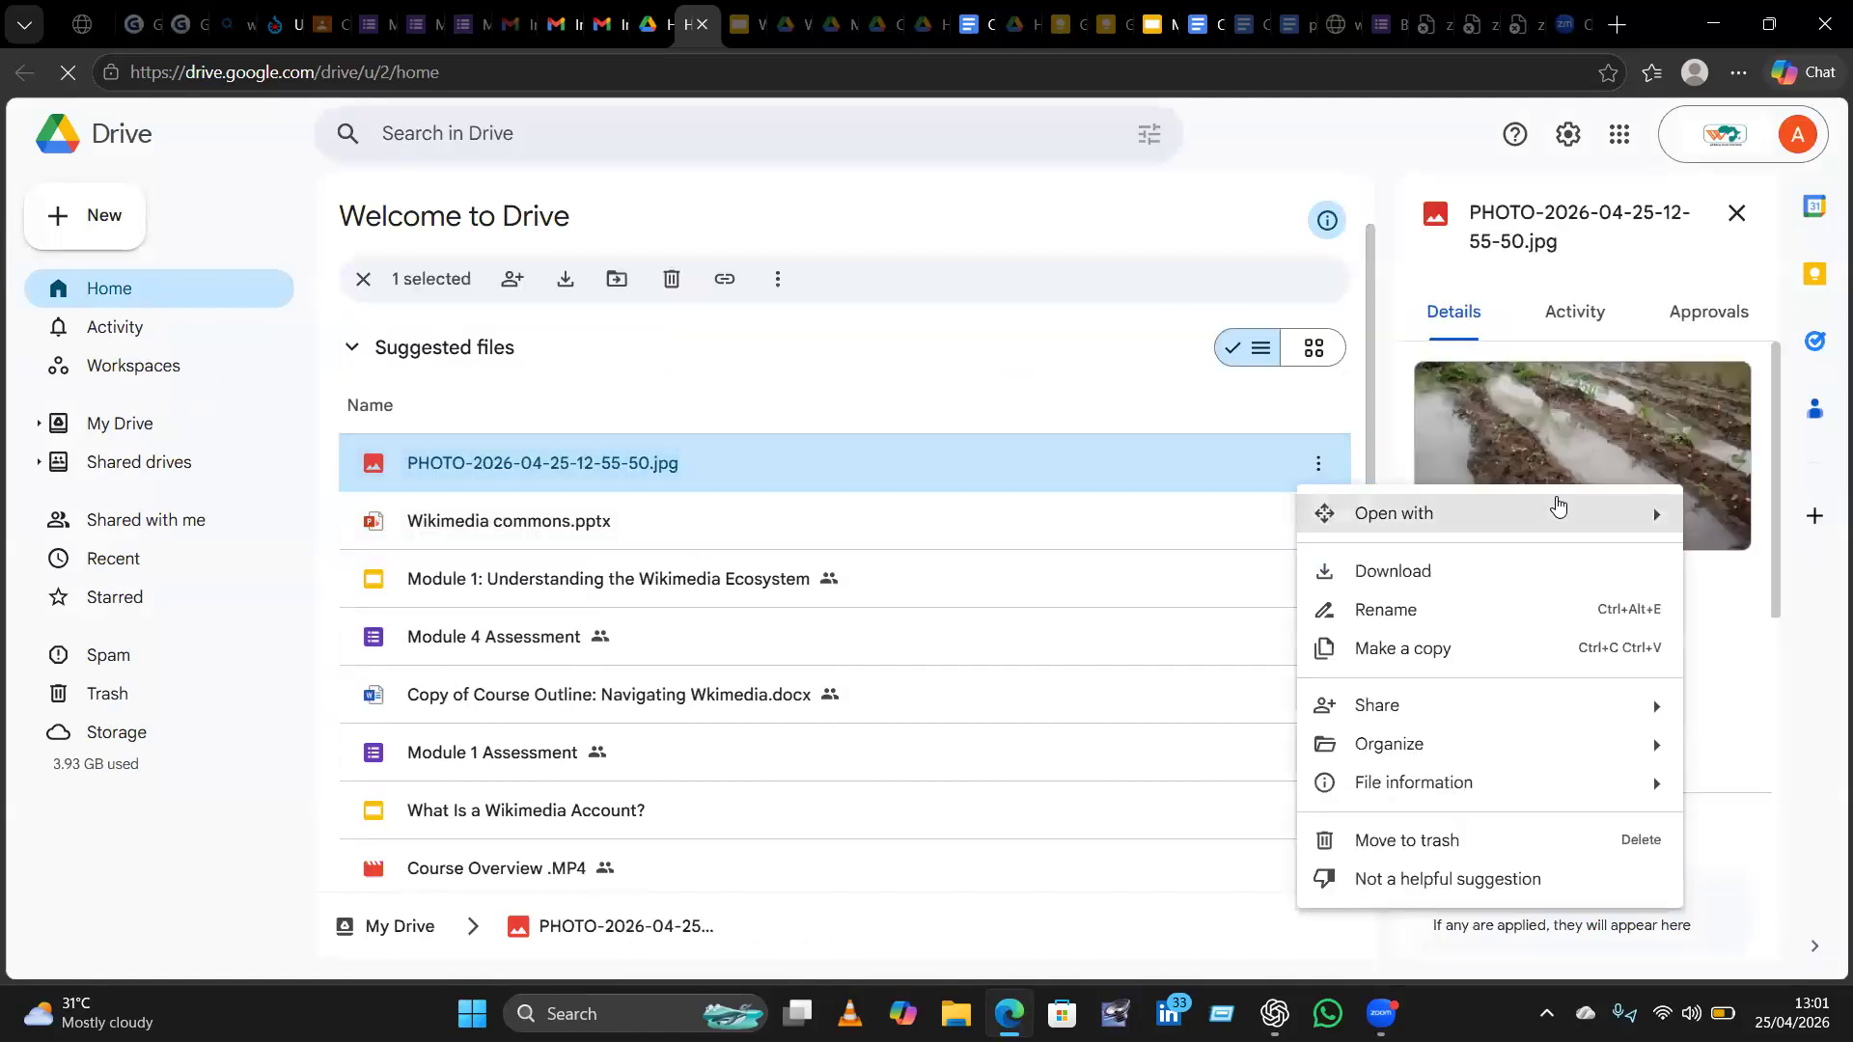
pyautogui.click(1421, 579)
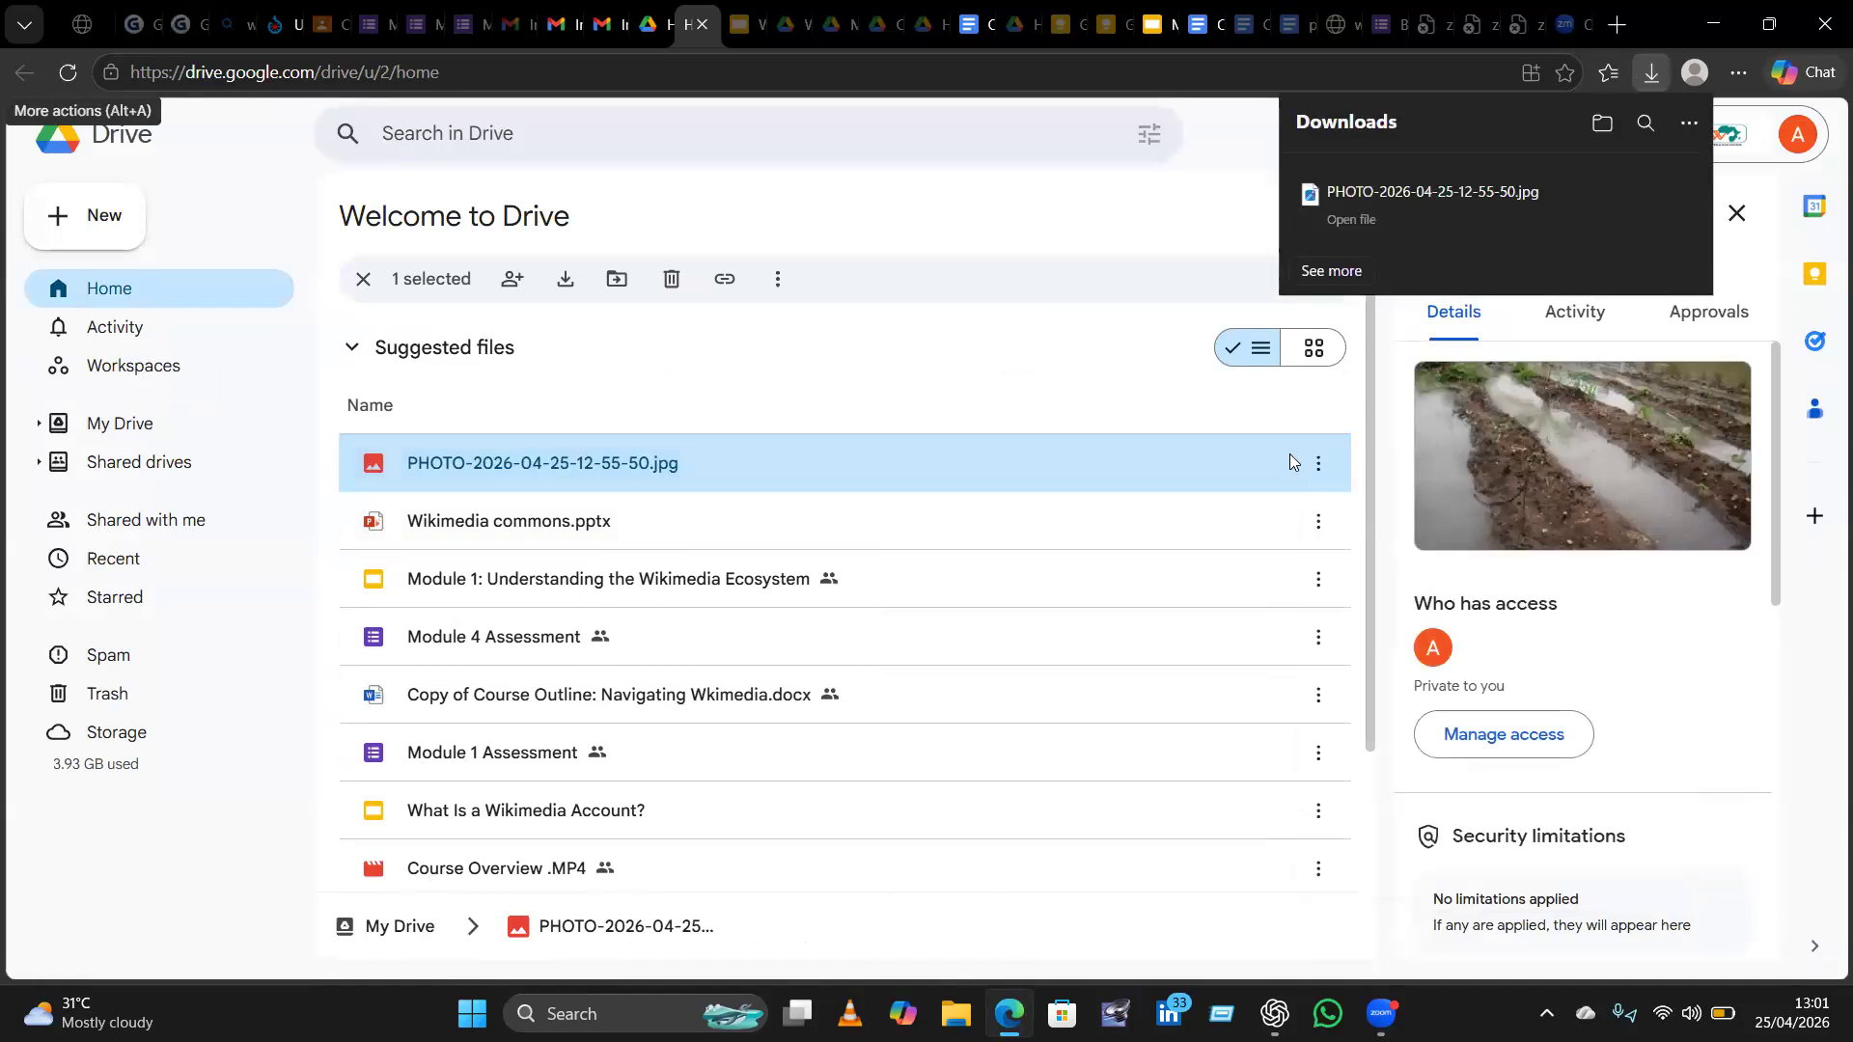
pyautogui.click(275, 24)
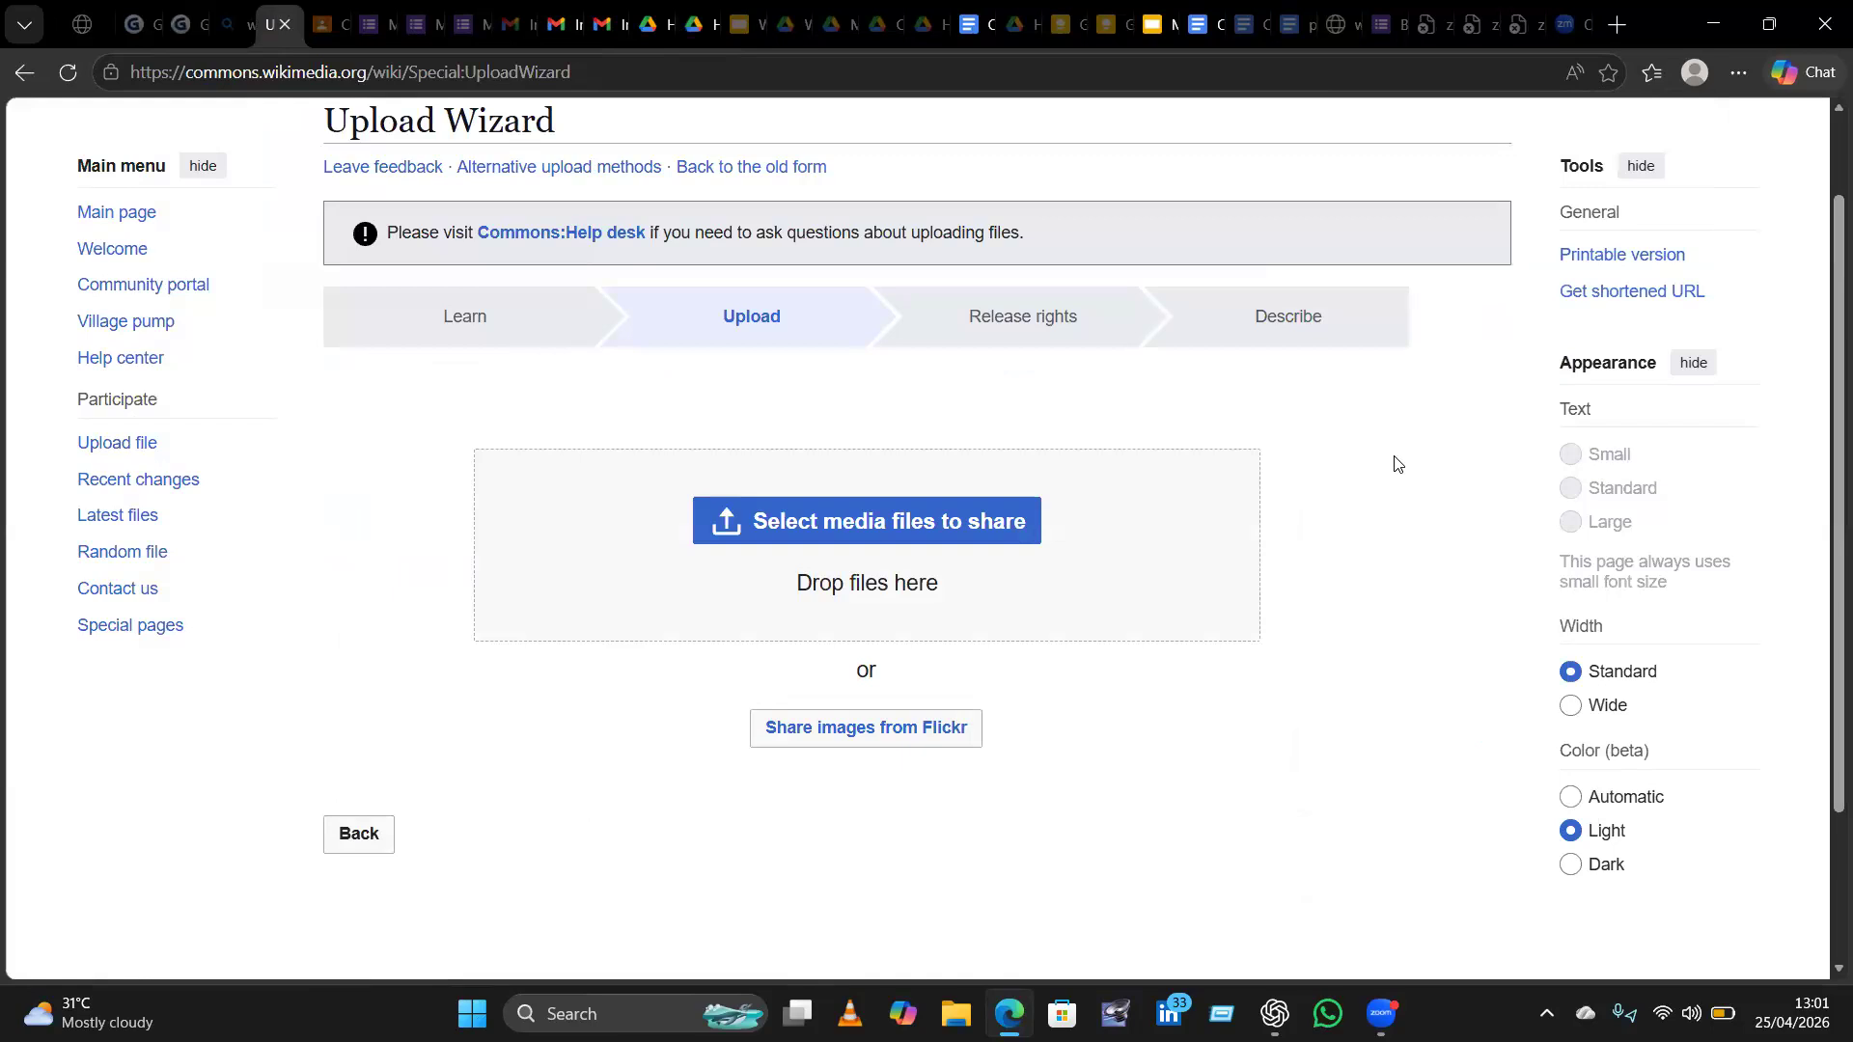
pyautogui.click(882, 521)
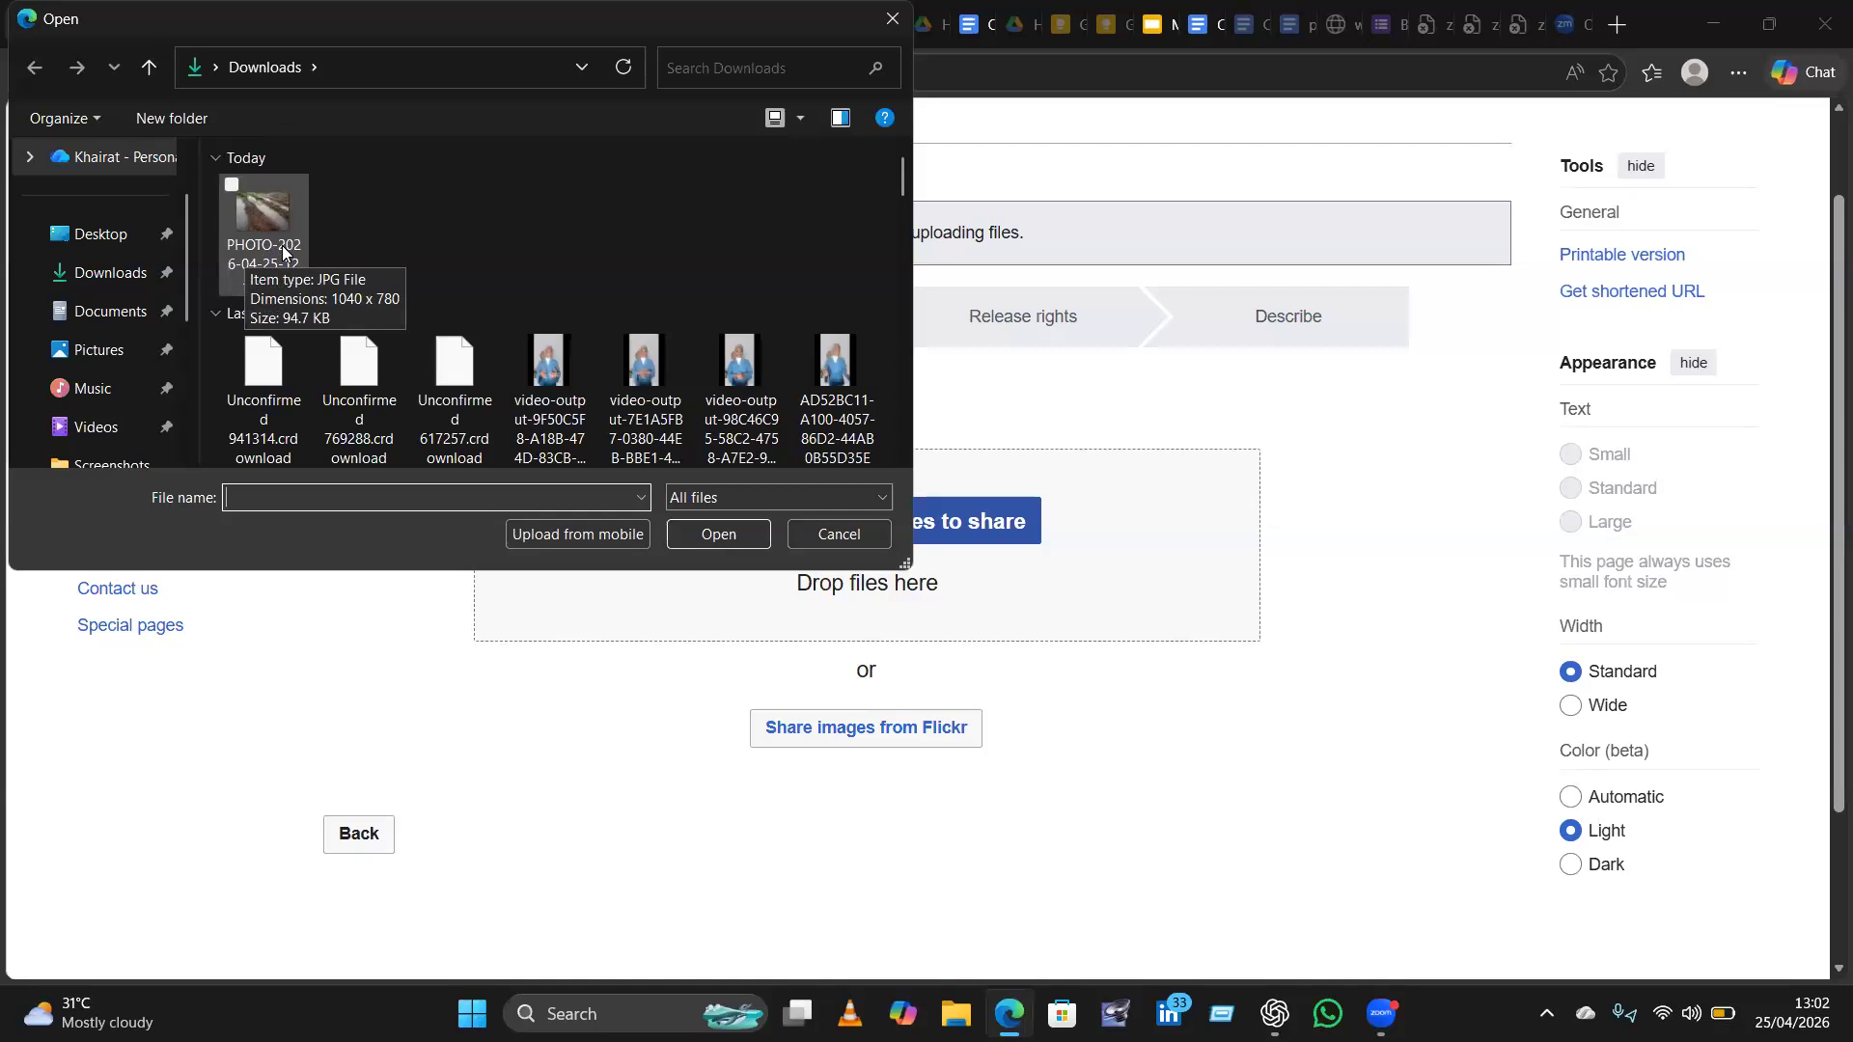
pyautogui.click(283, 253)
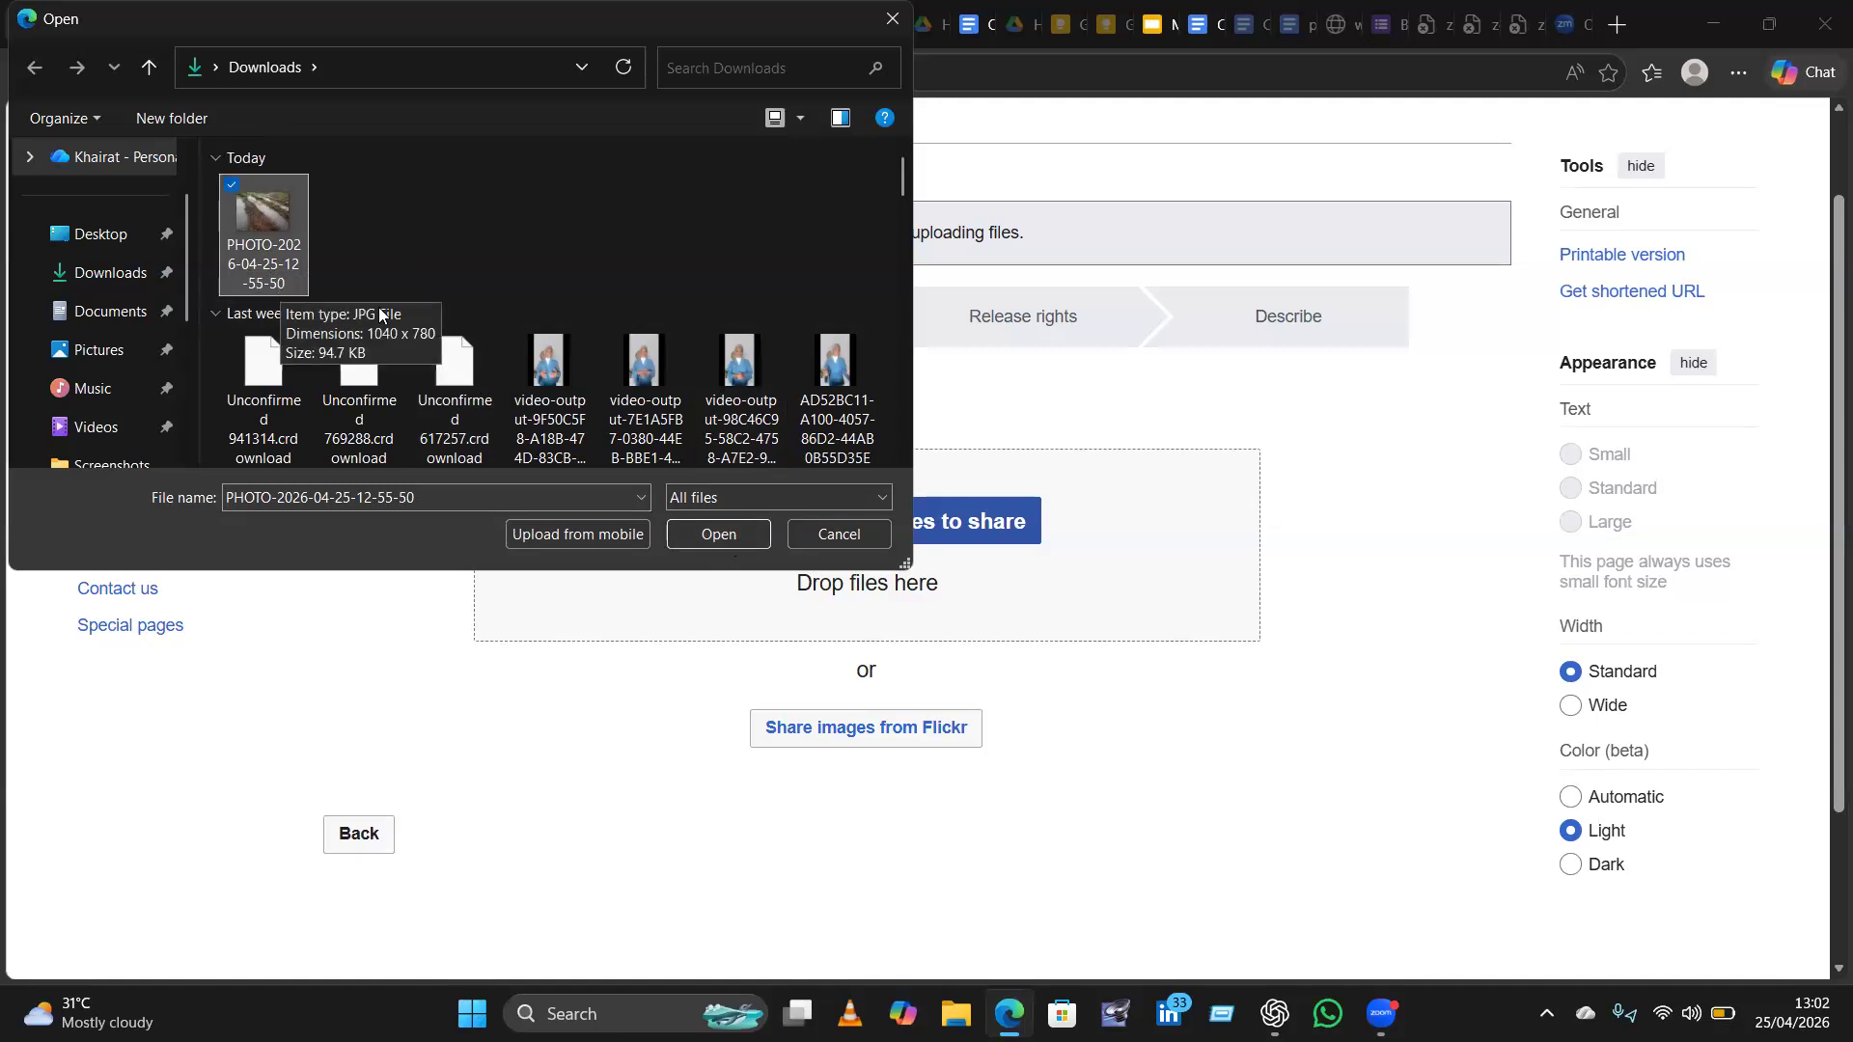
pyautogui.click(726, 533)
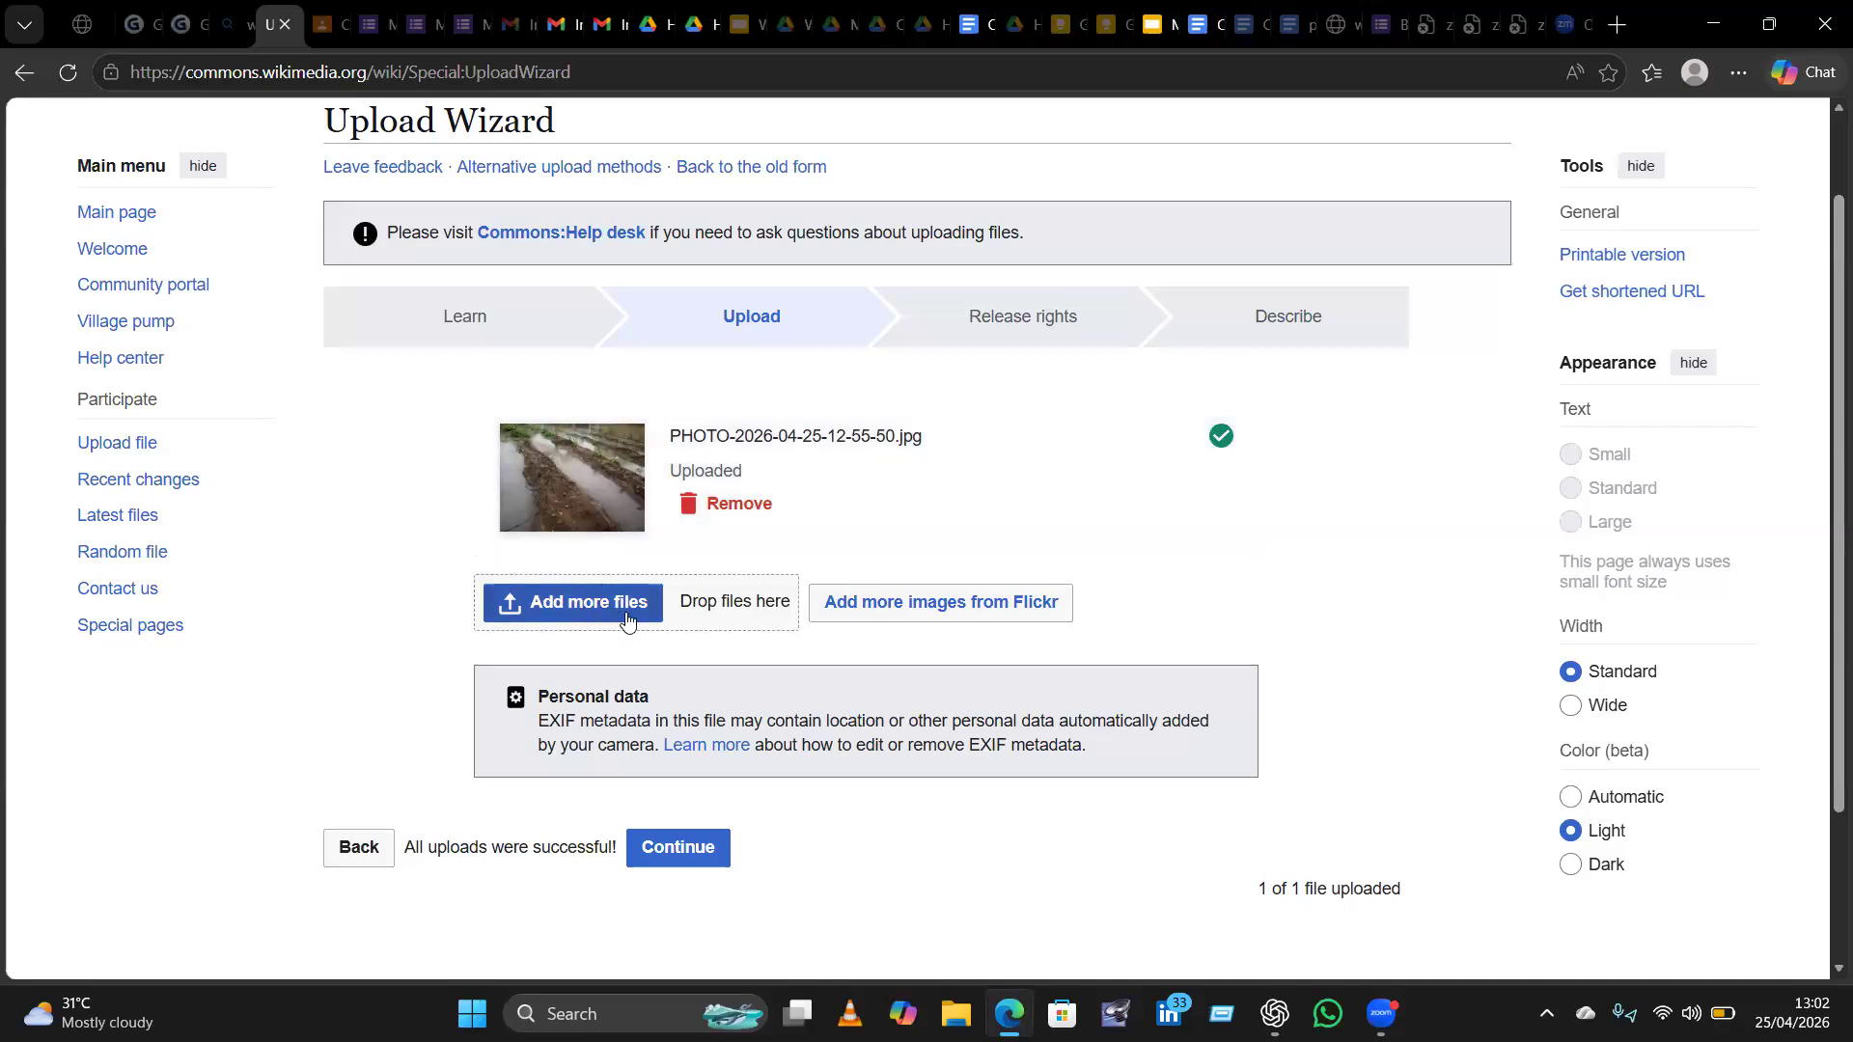
pyautogui.scroll(-2, 884, 662)
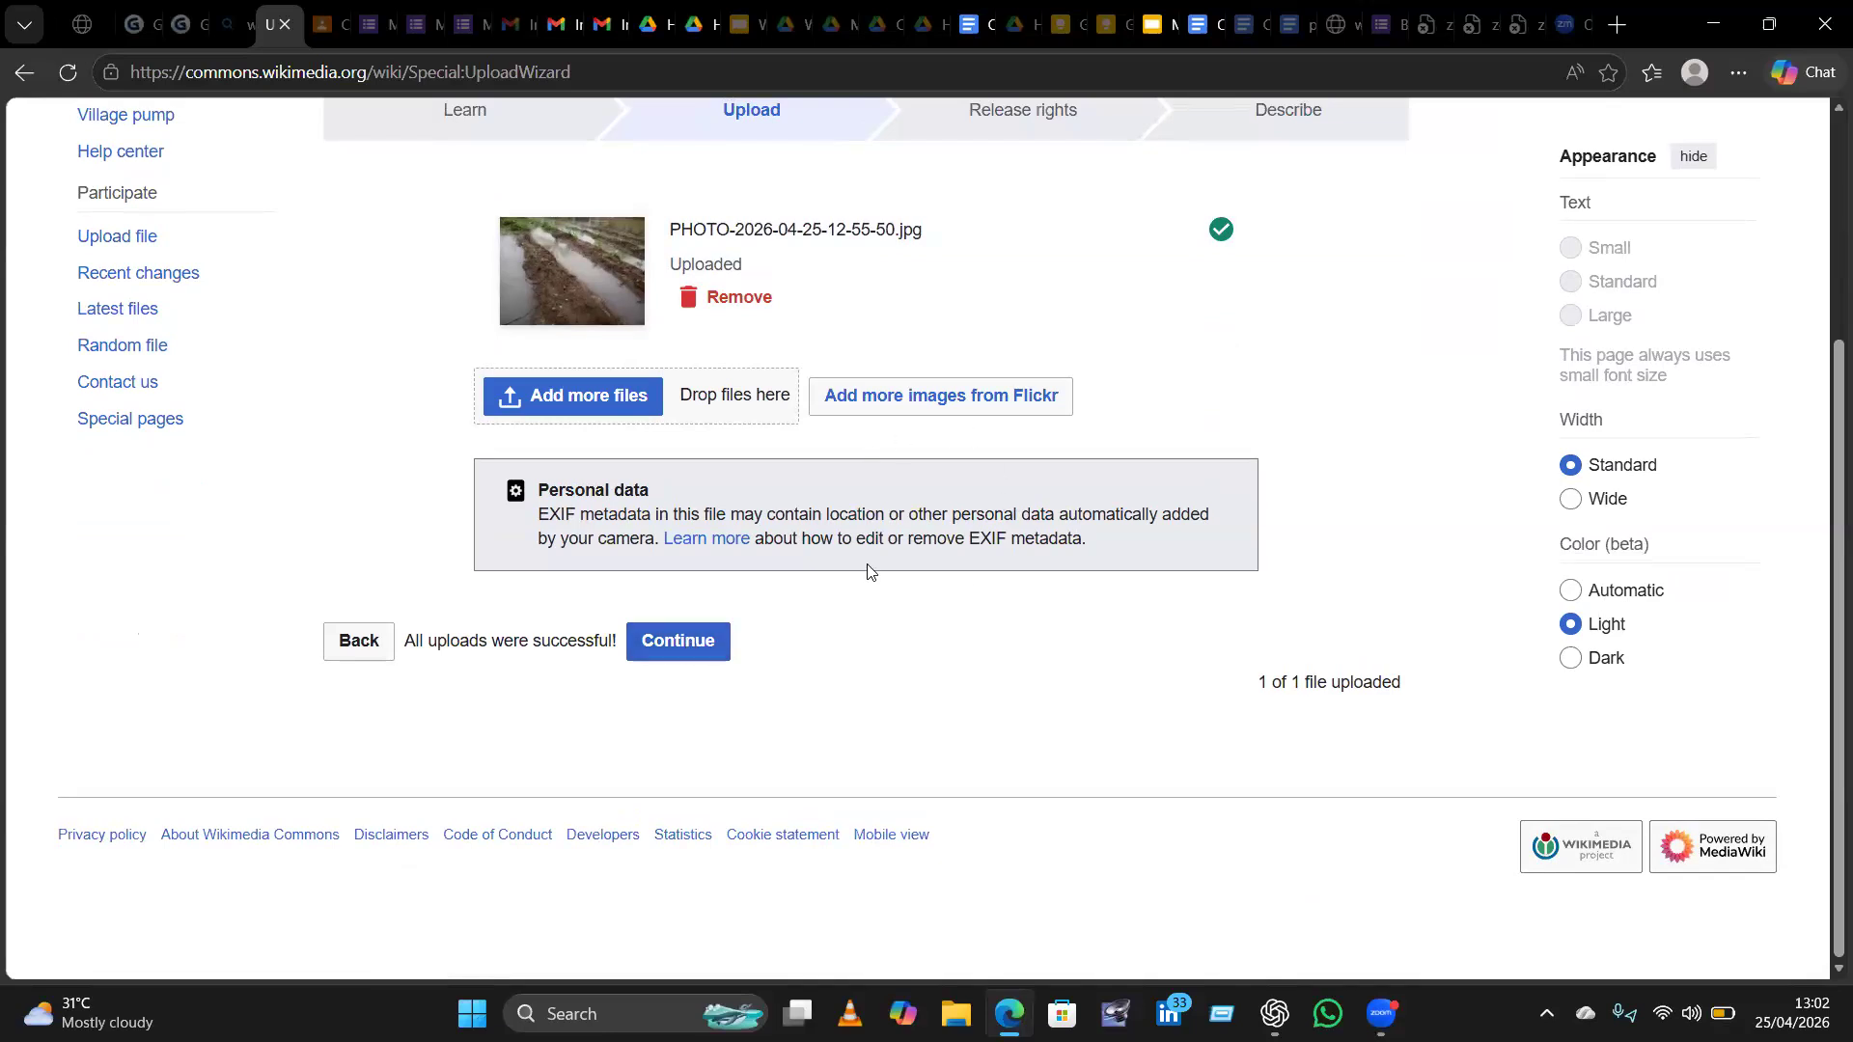
pyautogui.click(672, 654)
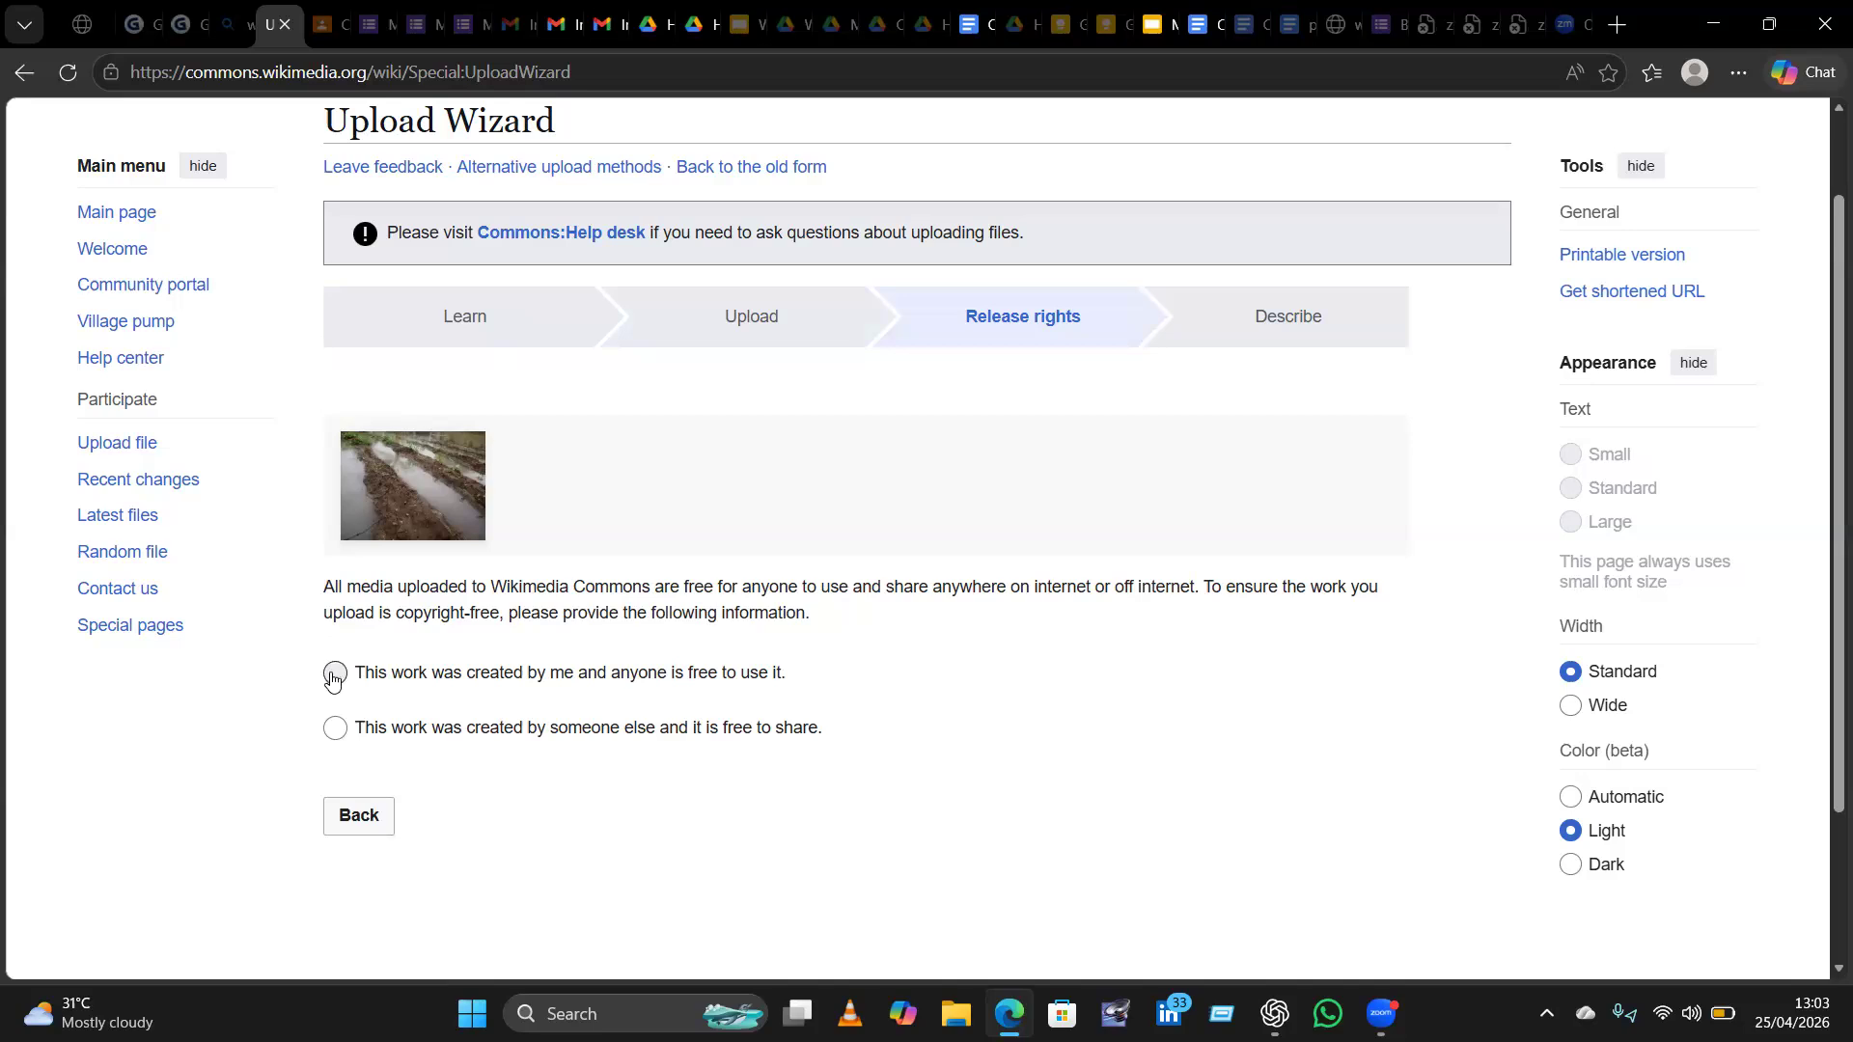
# Mark the work as created by someone else and uploaded with permission, and review the licence choices this offers.
pyautogui.click(335, 737)
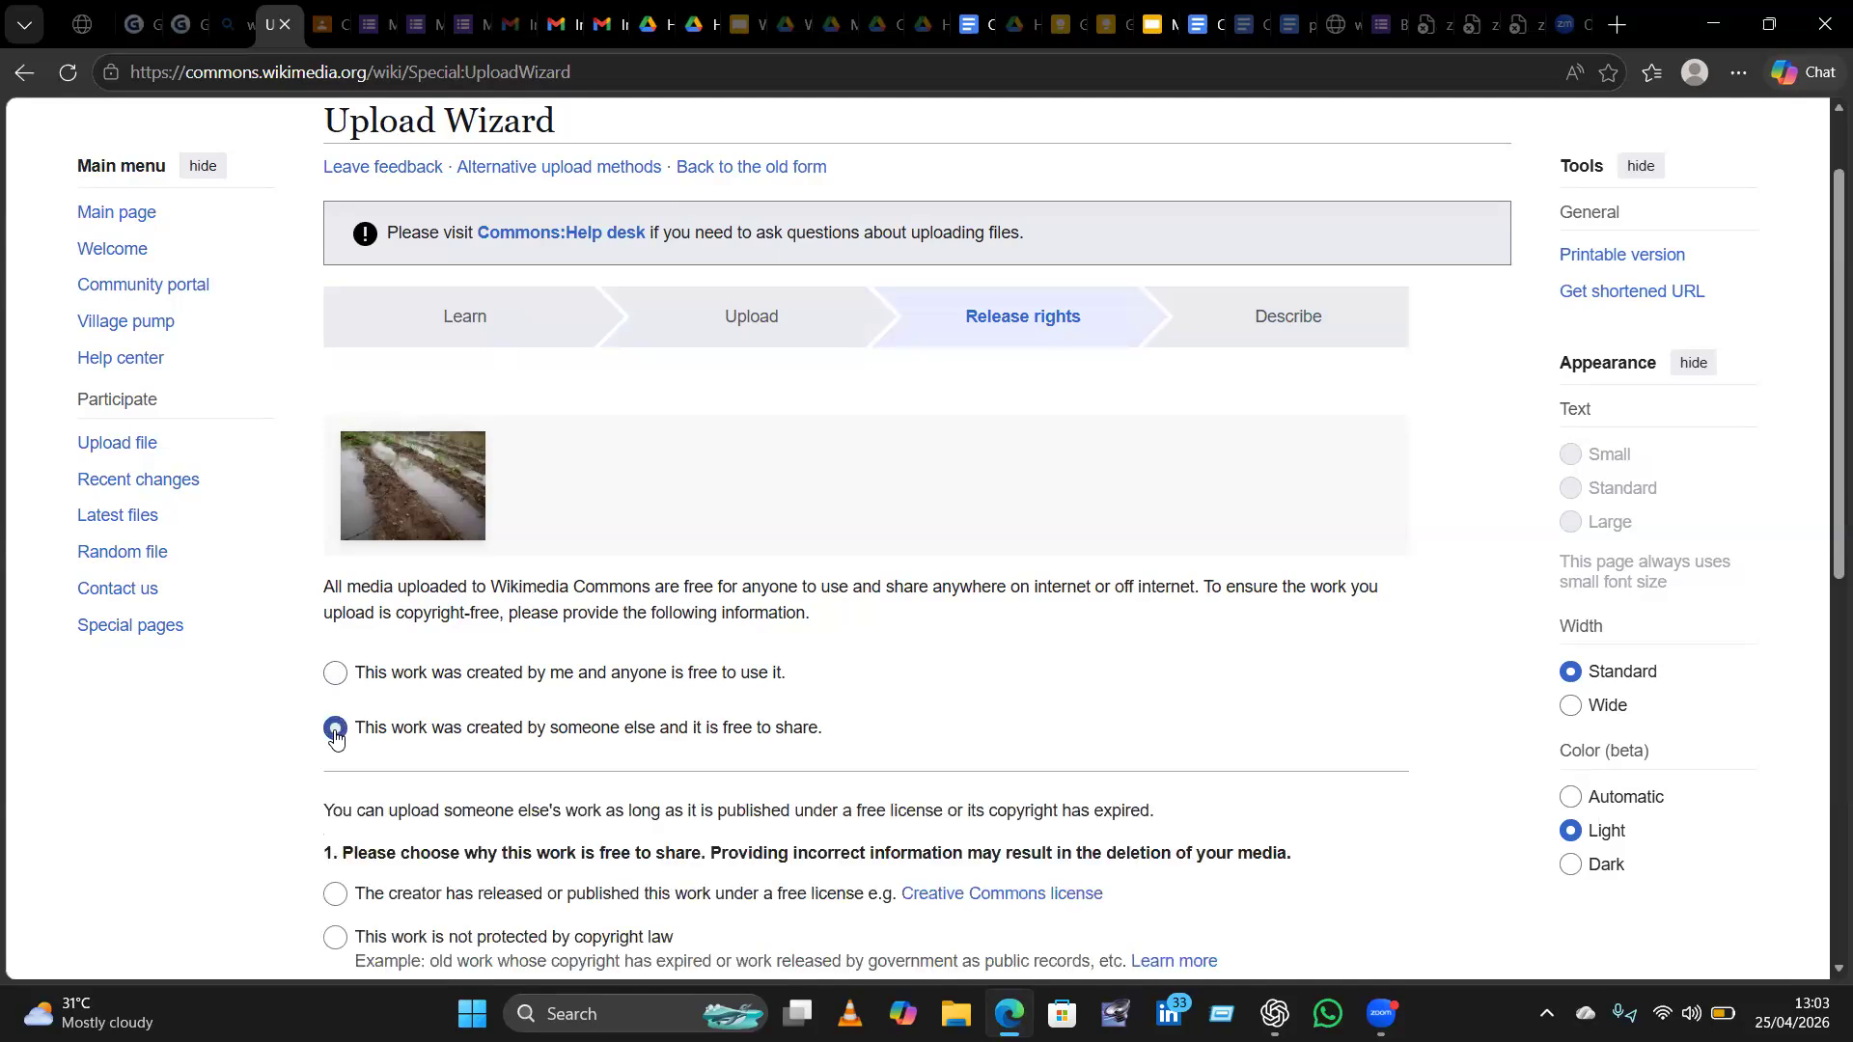
pyautogui.scroll(-4, 336, 738)
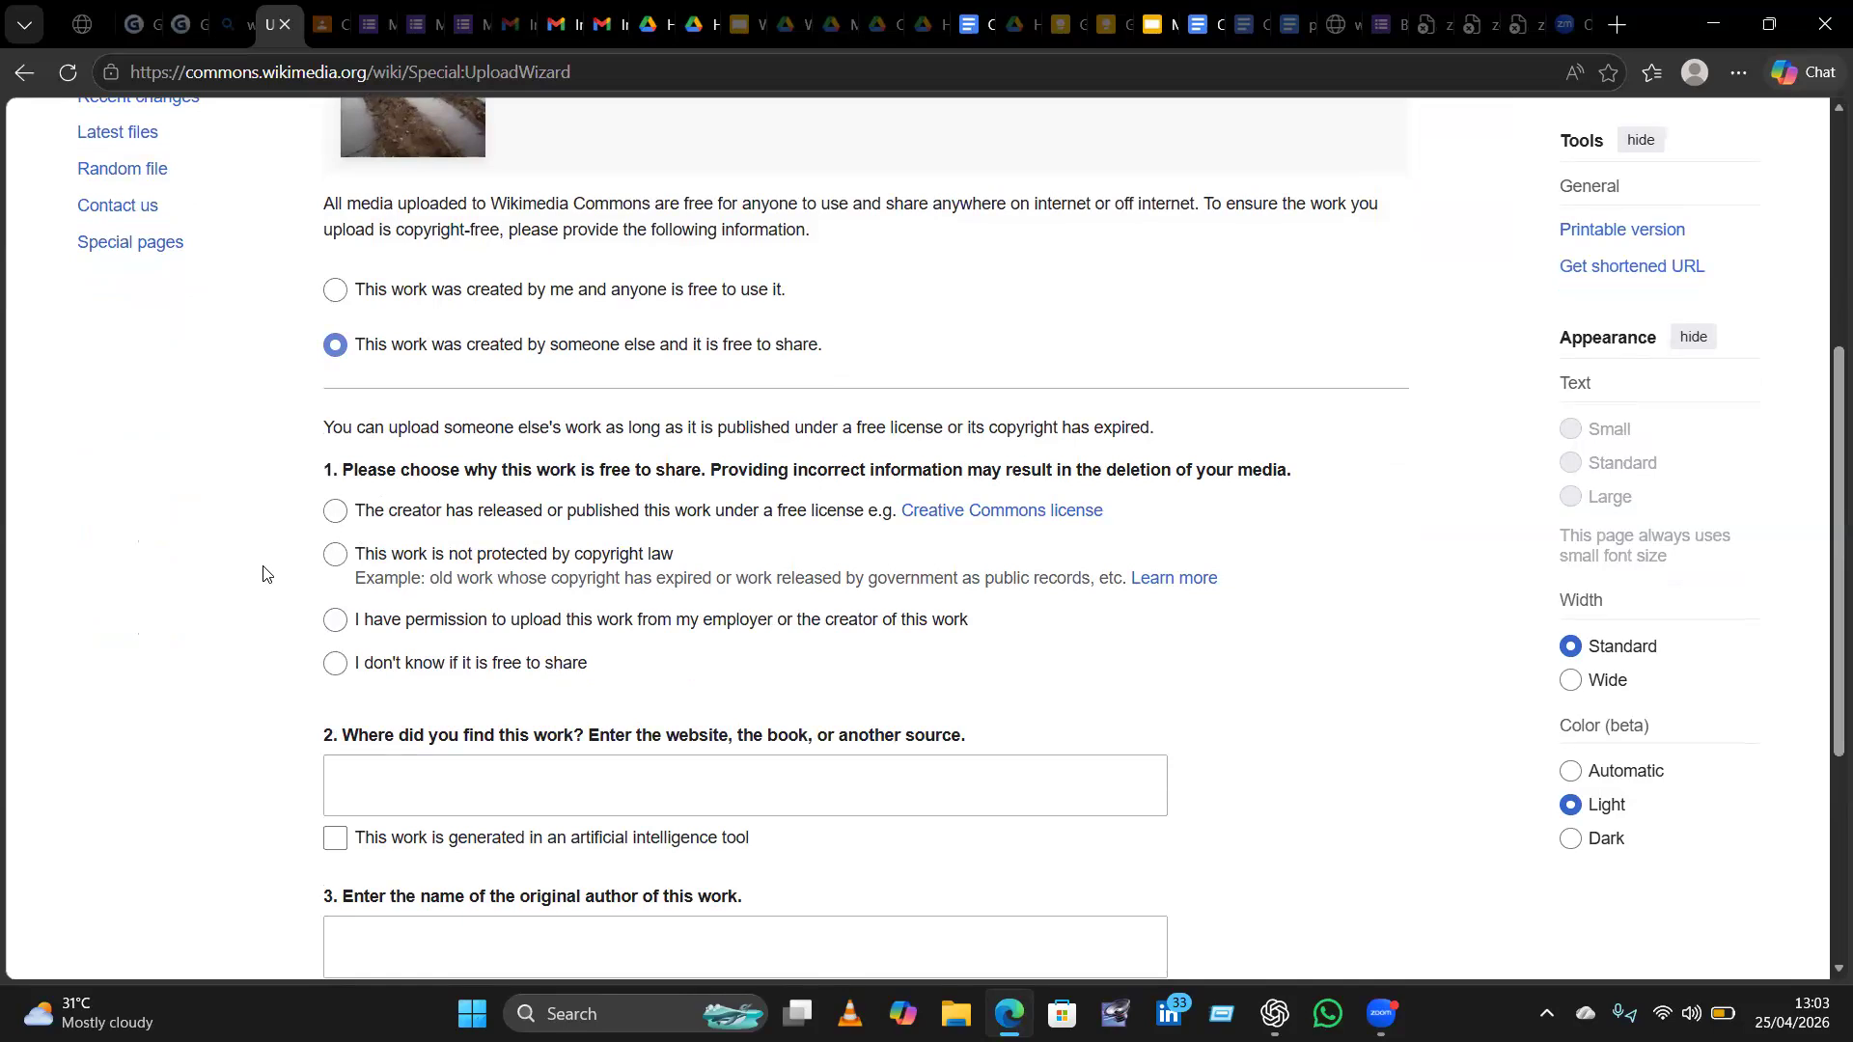
pyautogui.click(334, 622)
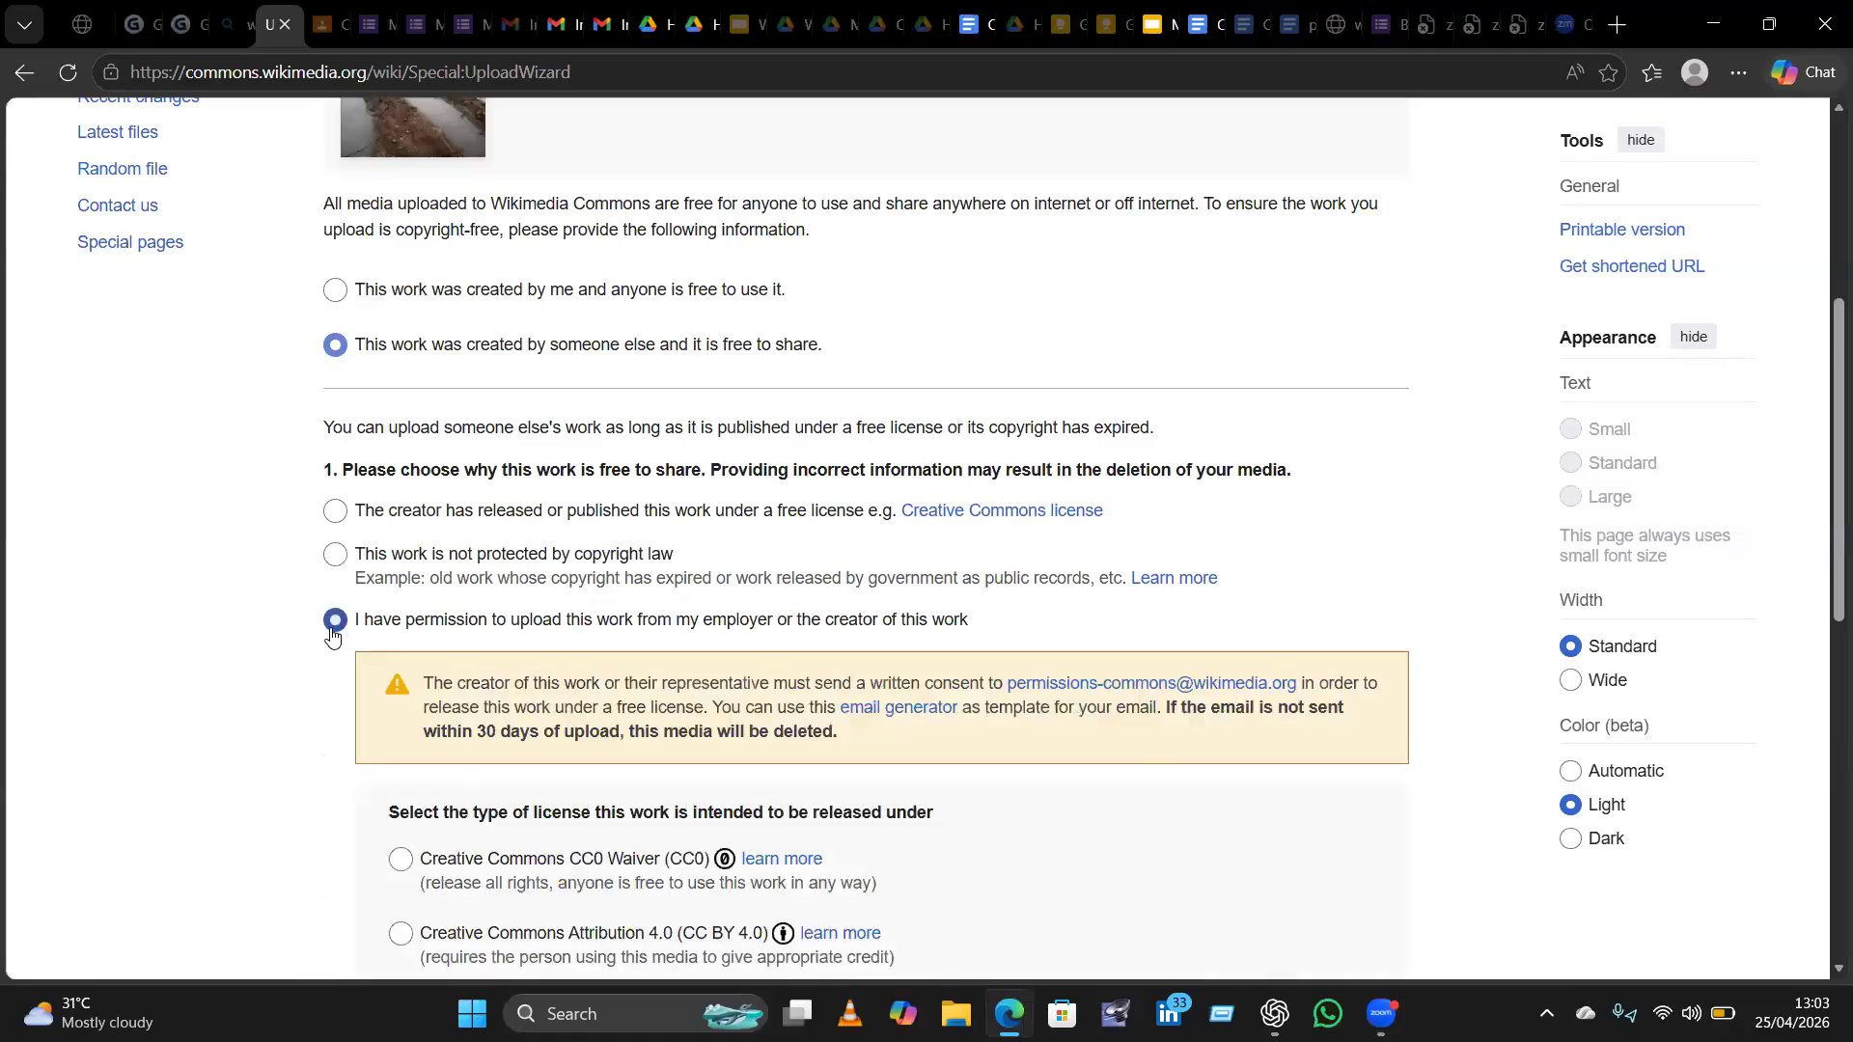
pyautogui.scroll(-3, 332, 637)
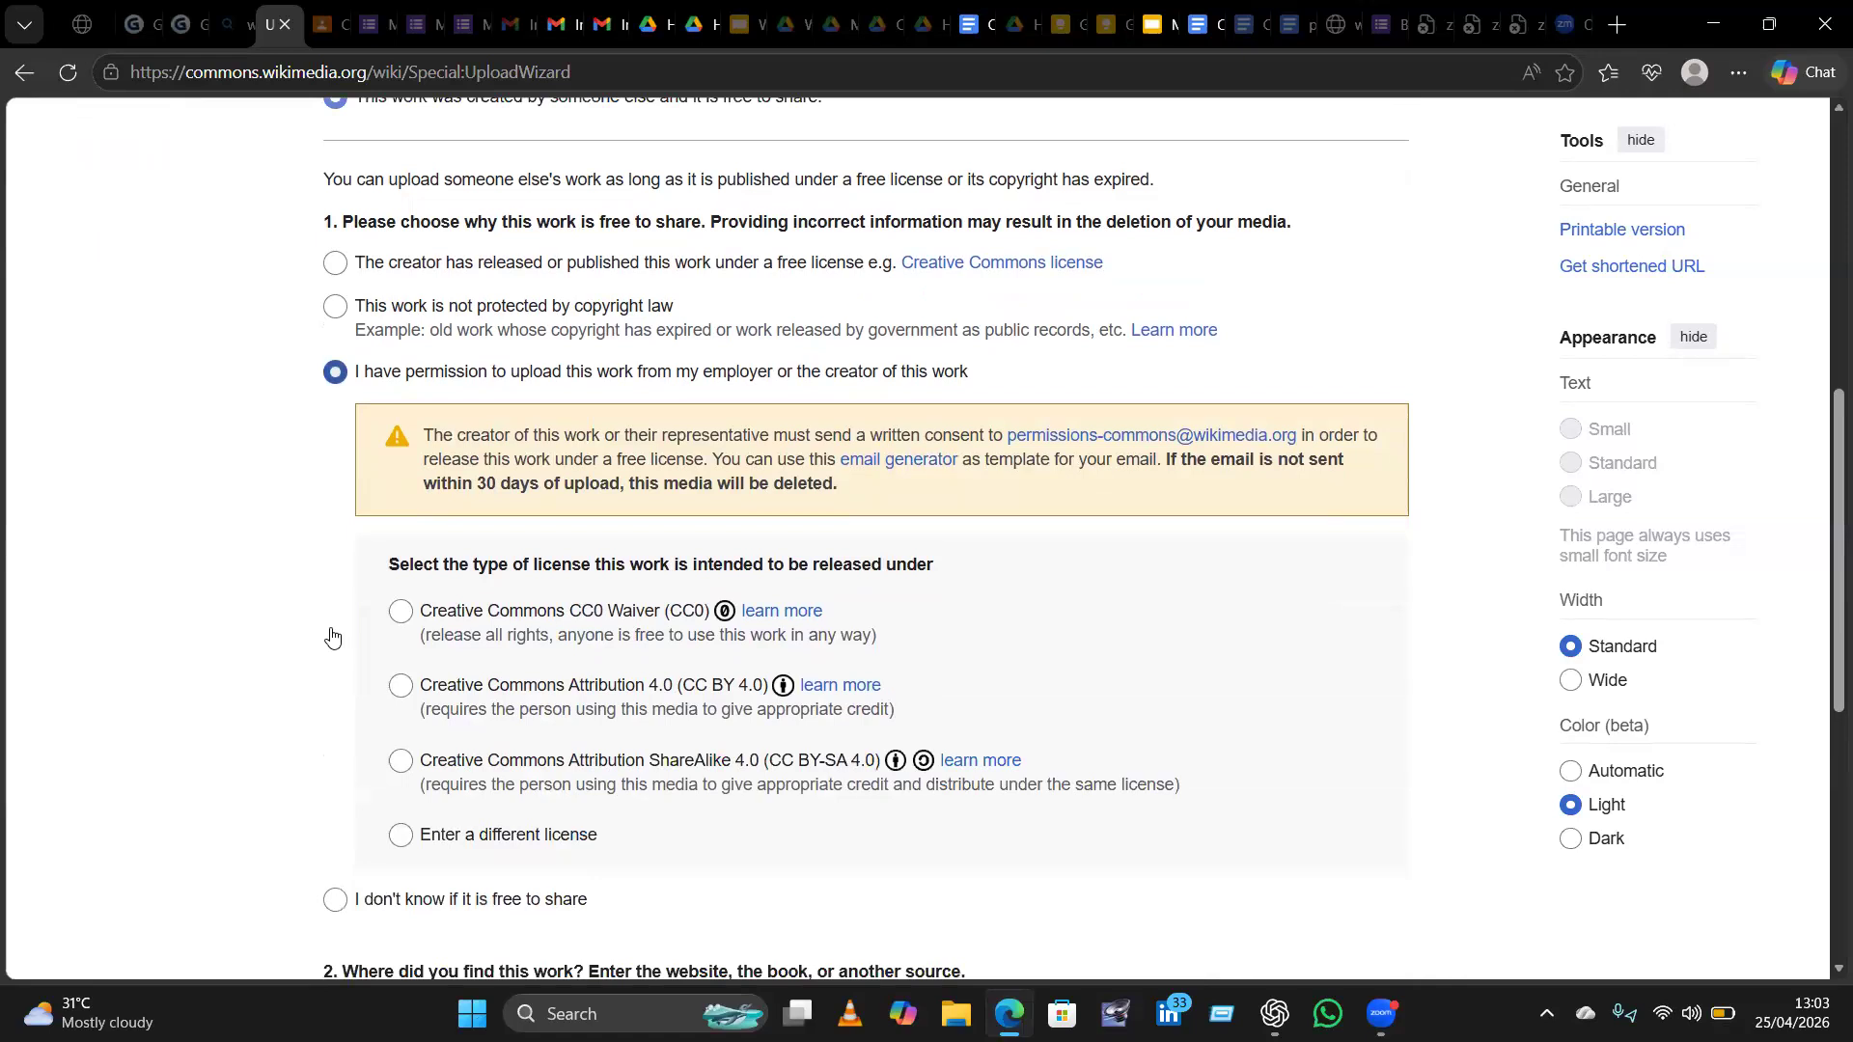
pyautogui.scroll(2, 332, 637)
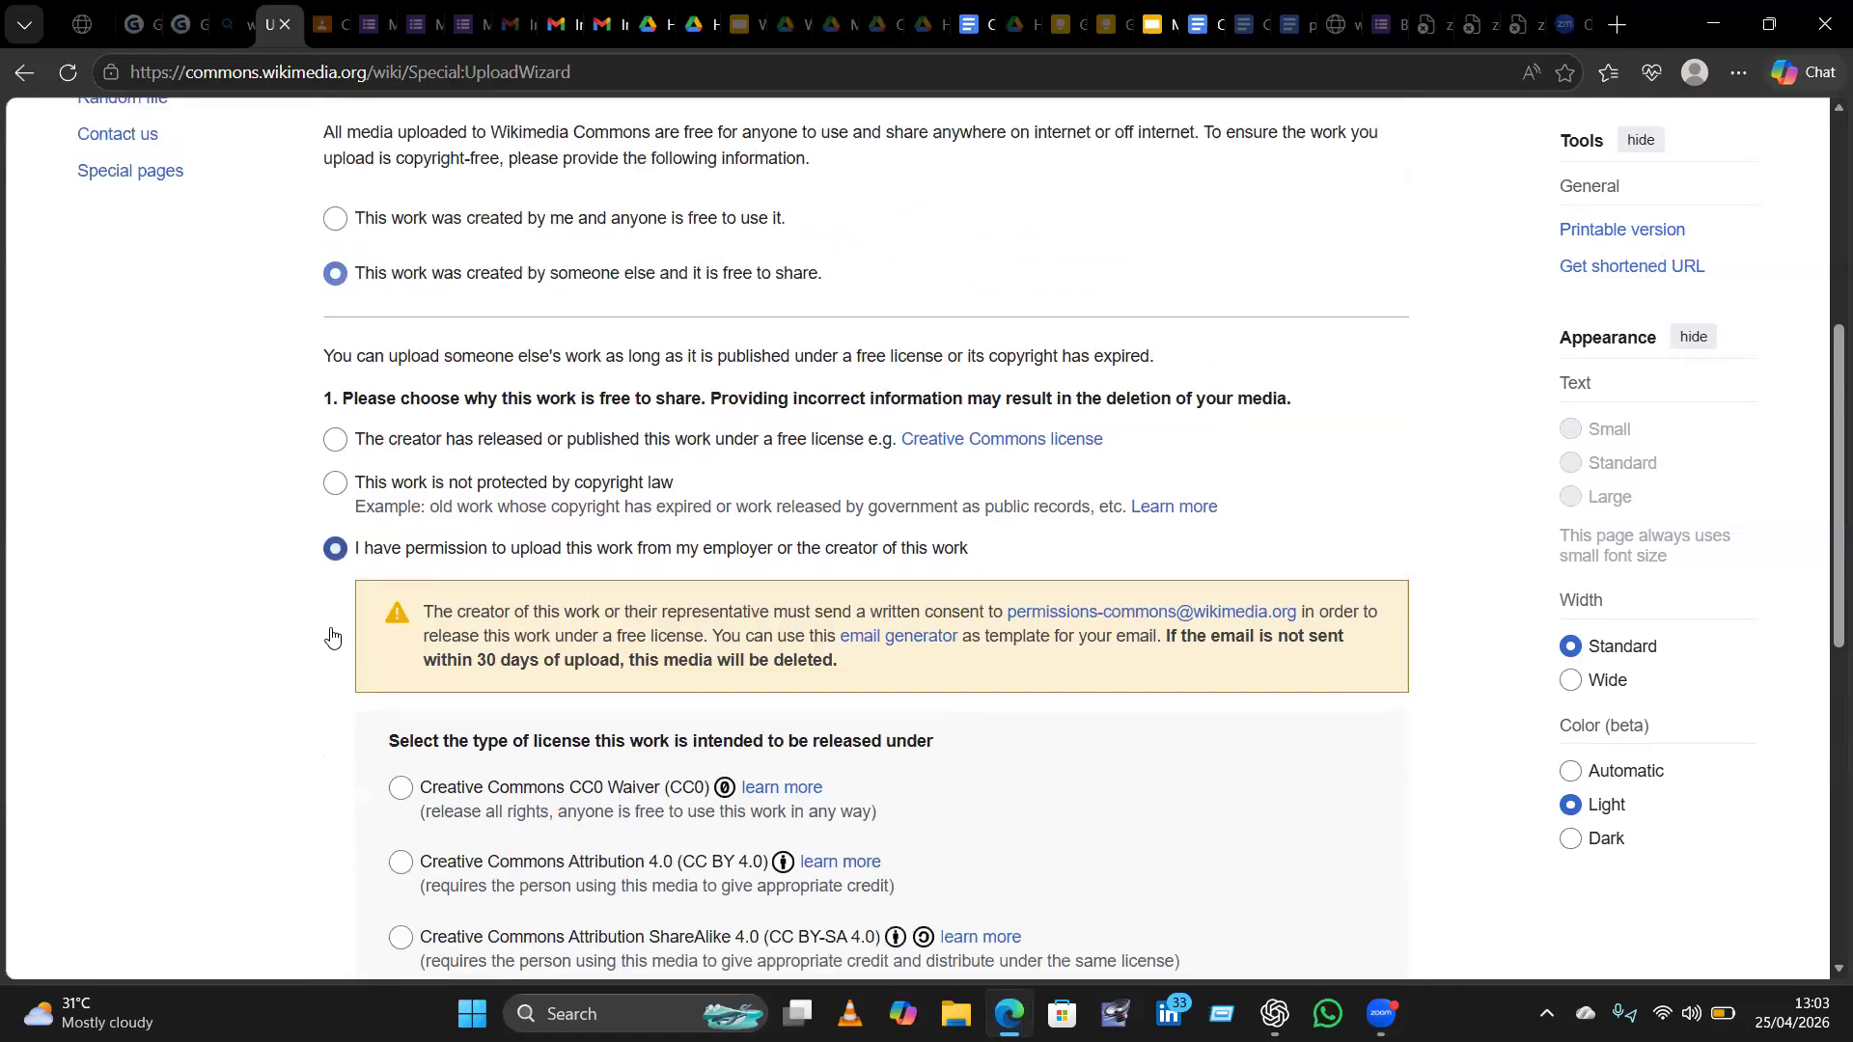
# Change the reason to released by the creator under a free license, choose "I don't know" for the license, and review the form.
pyautogui.click(337, 441)
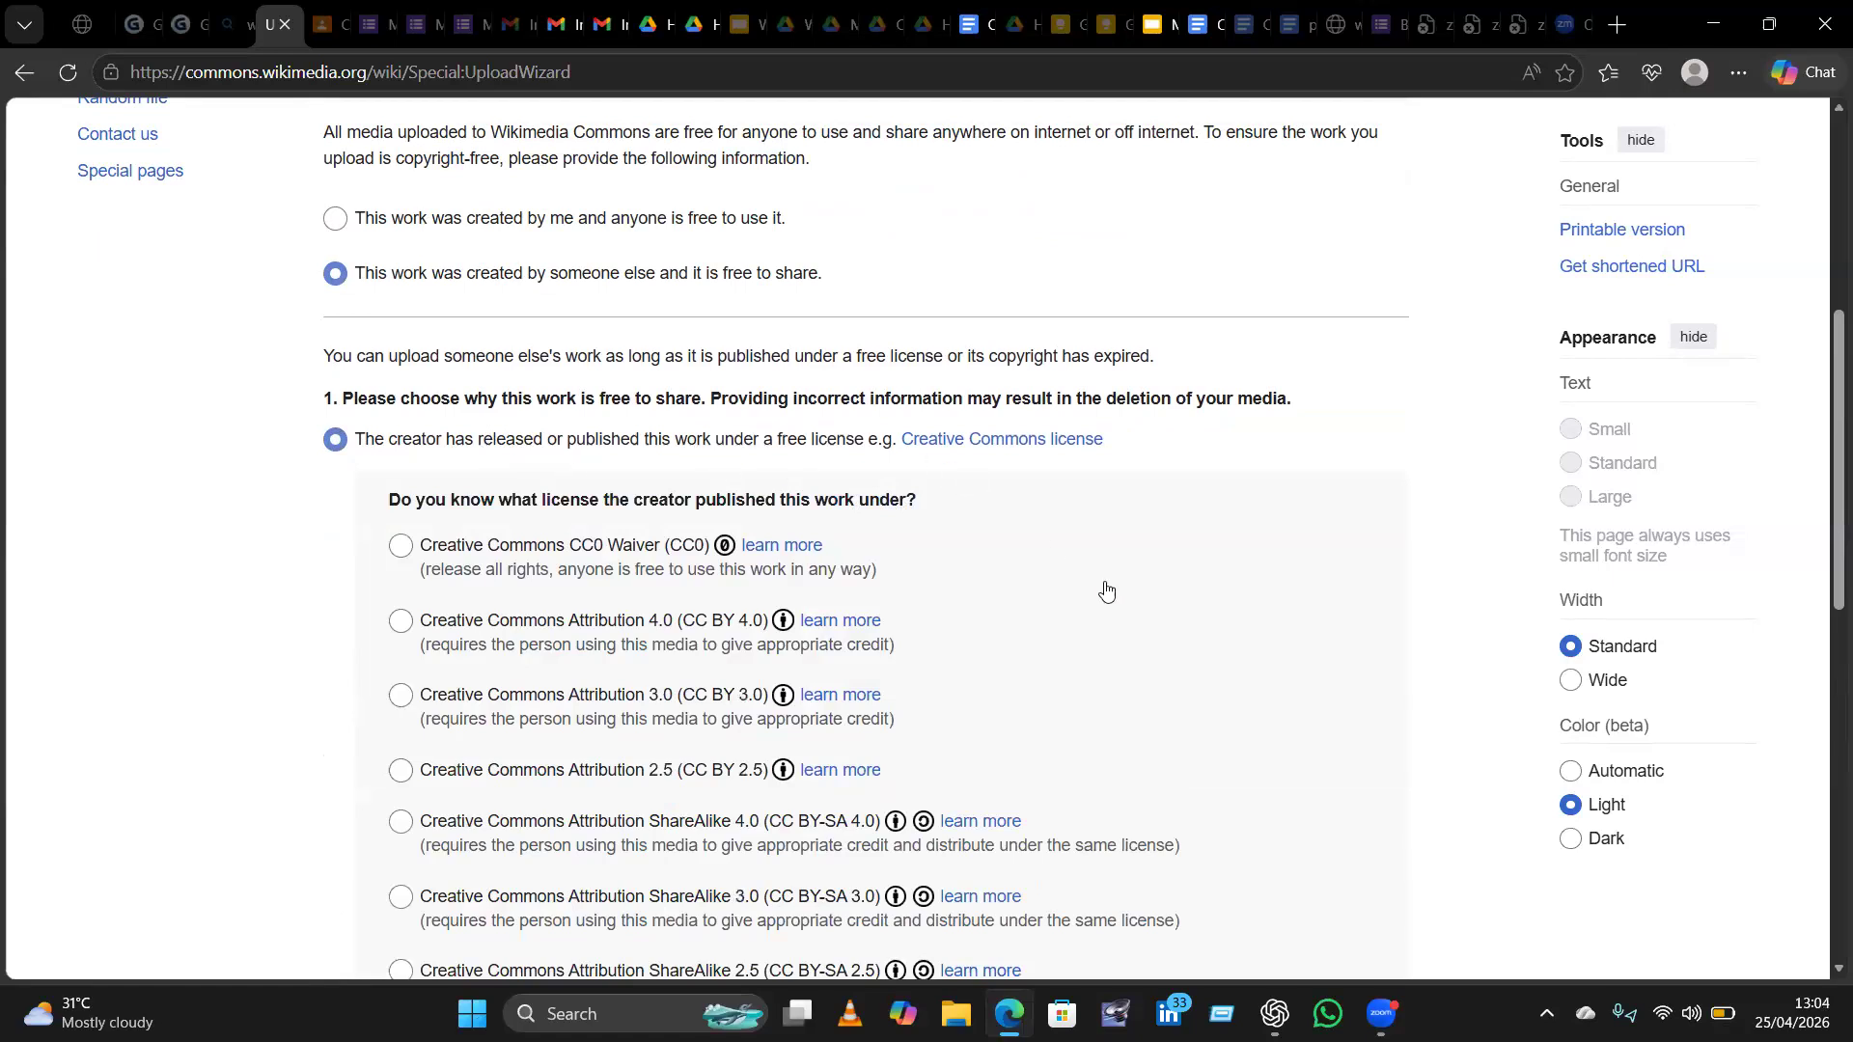
pyautogui.scroll(-3, 1106, 591)
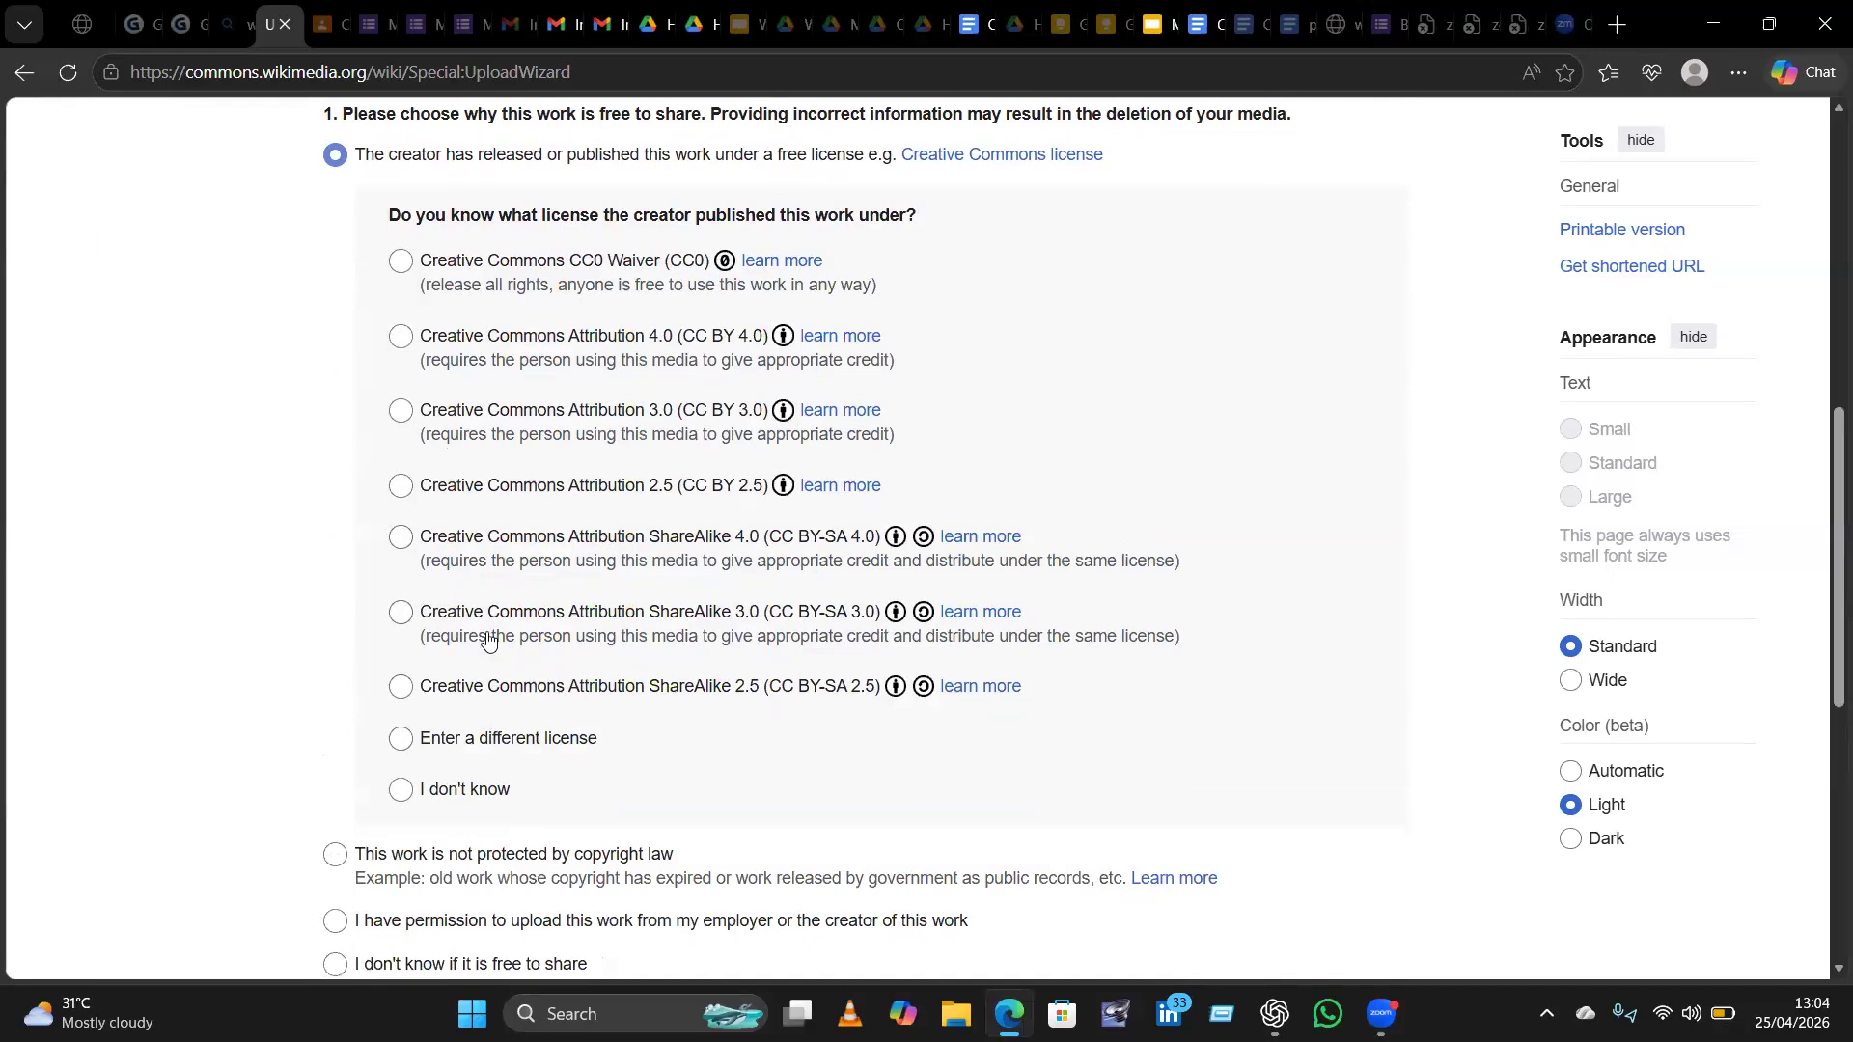
pyautogui.click(401, 793)
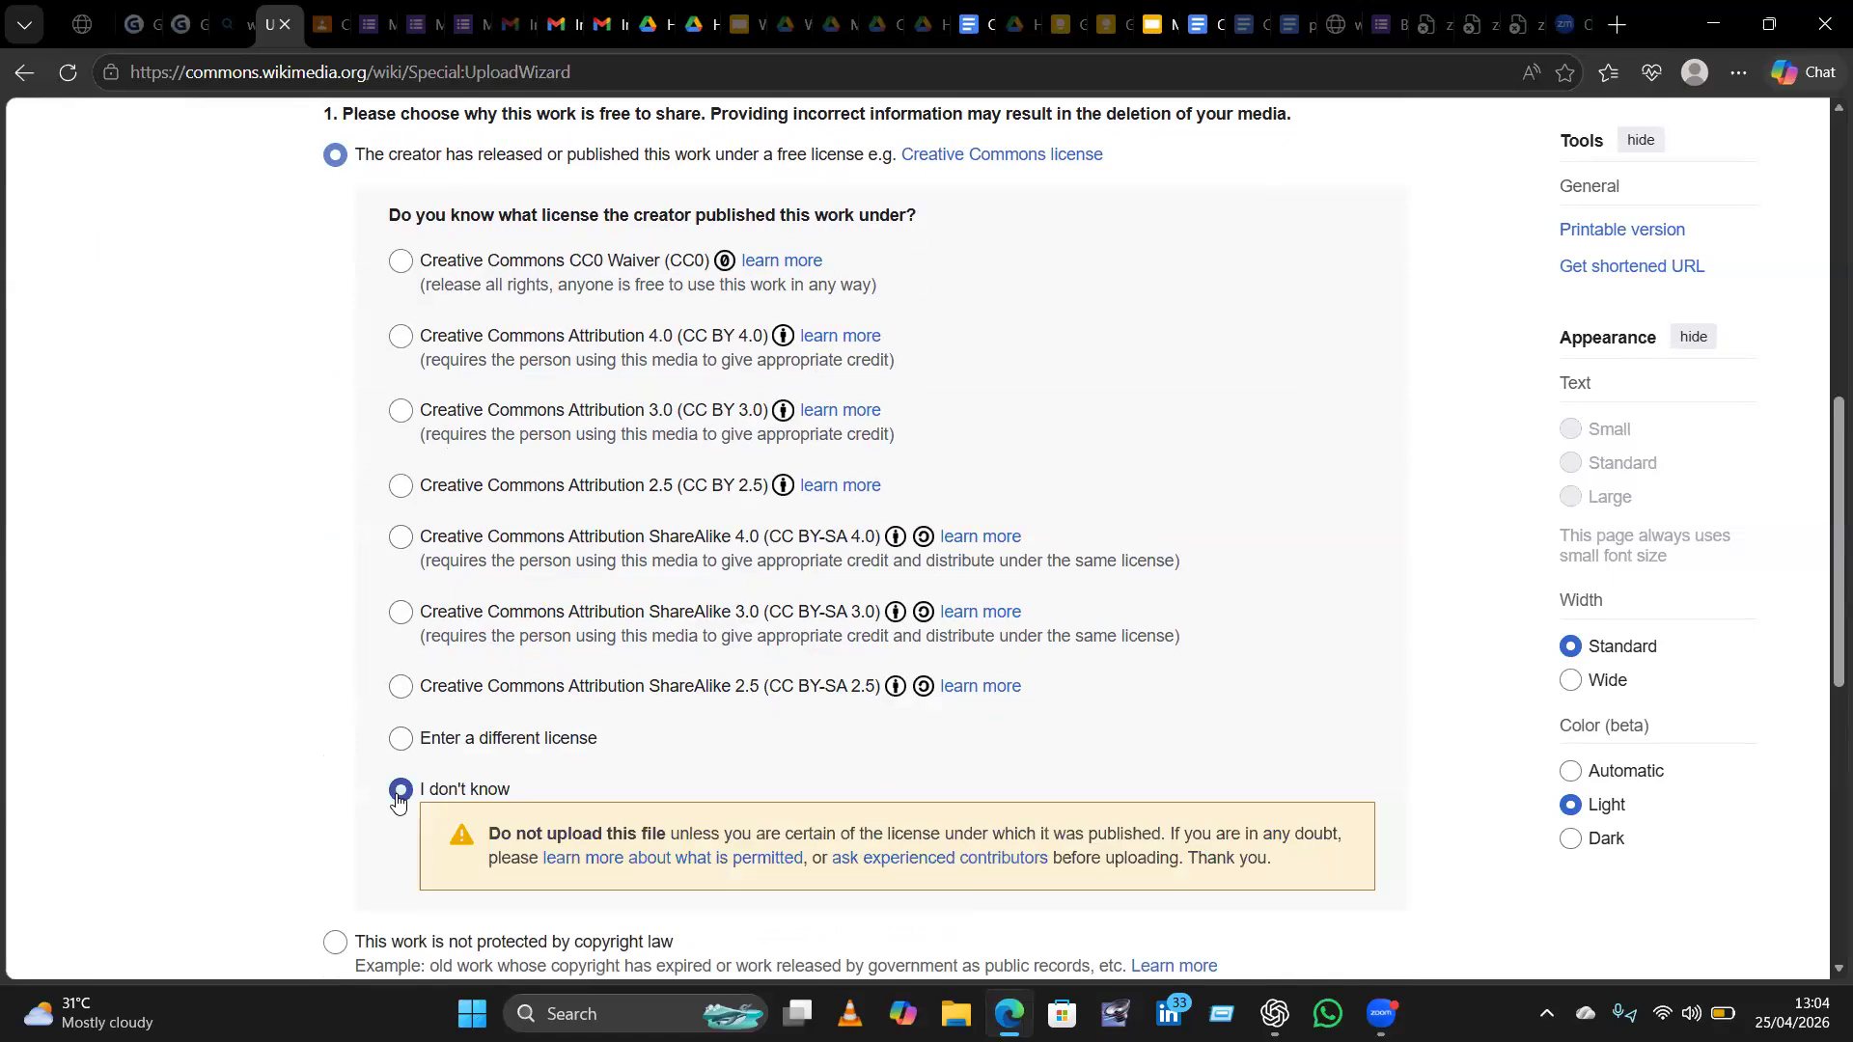
pyautogui.scroll(-5, 397, 799)
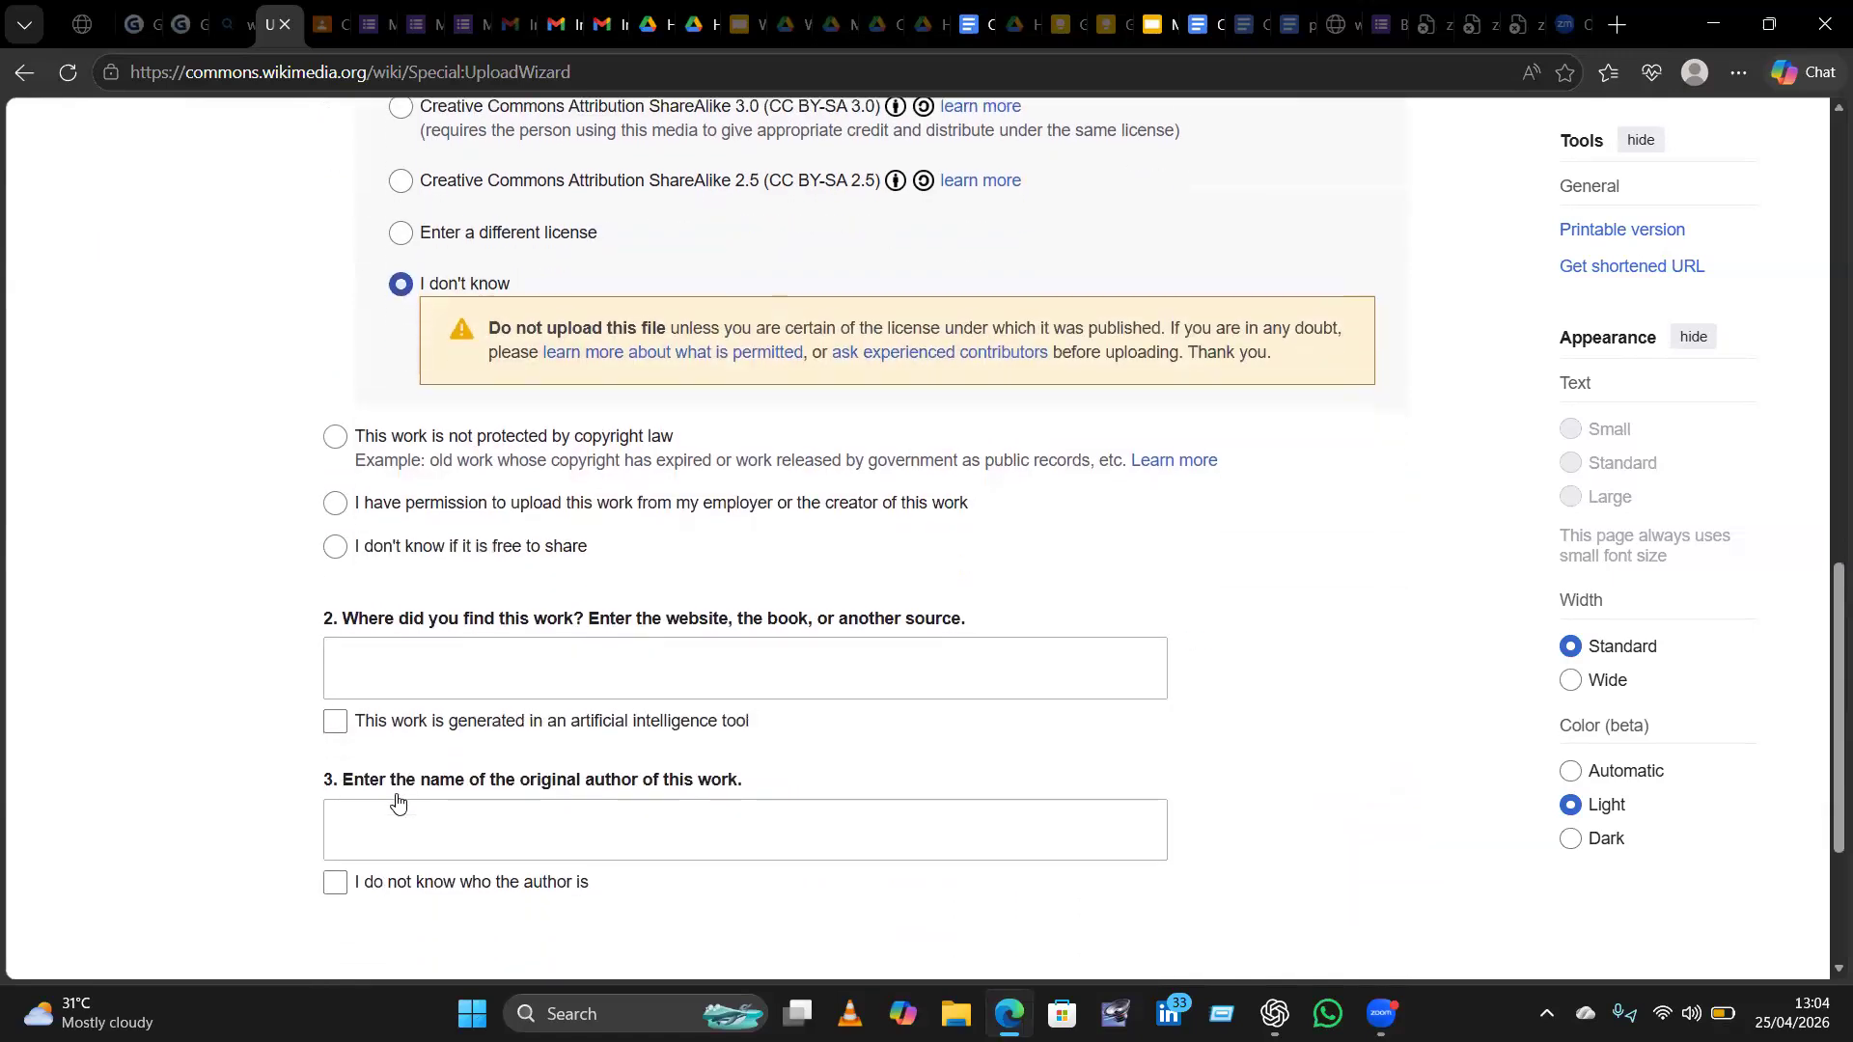
pyautogui.scroll(3, 396, 801)
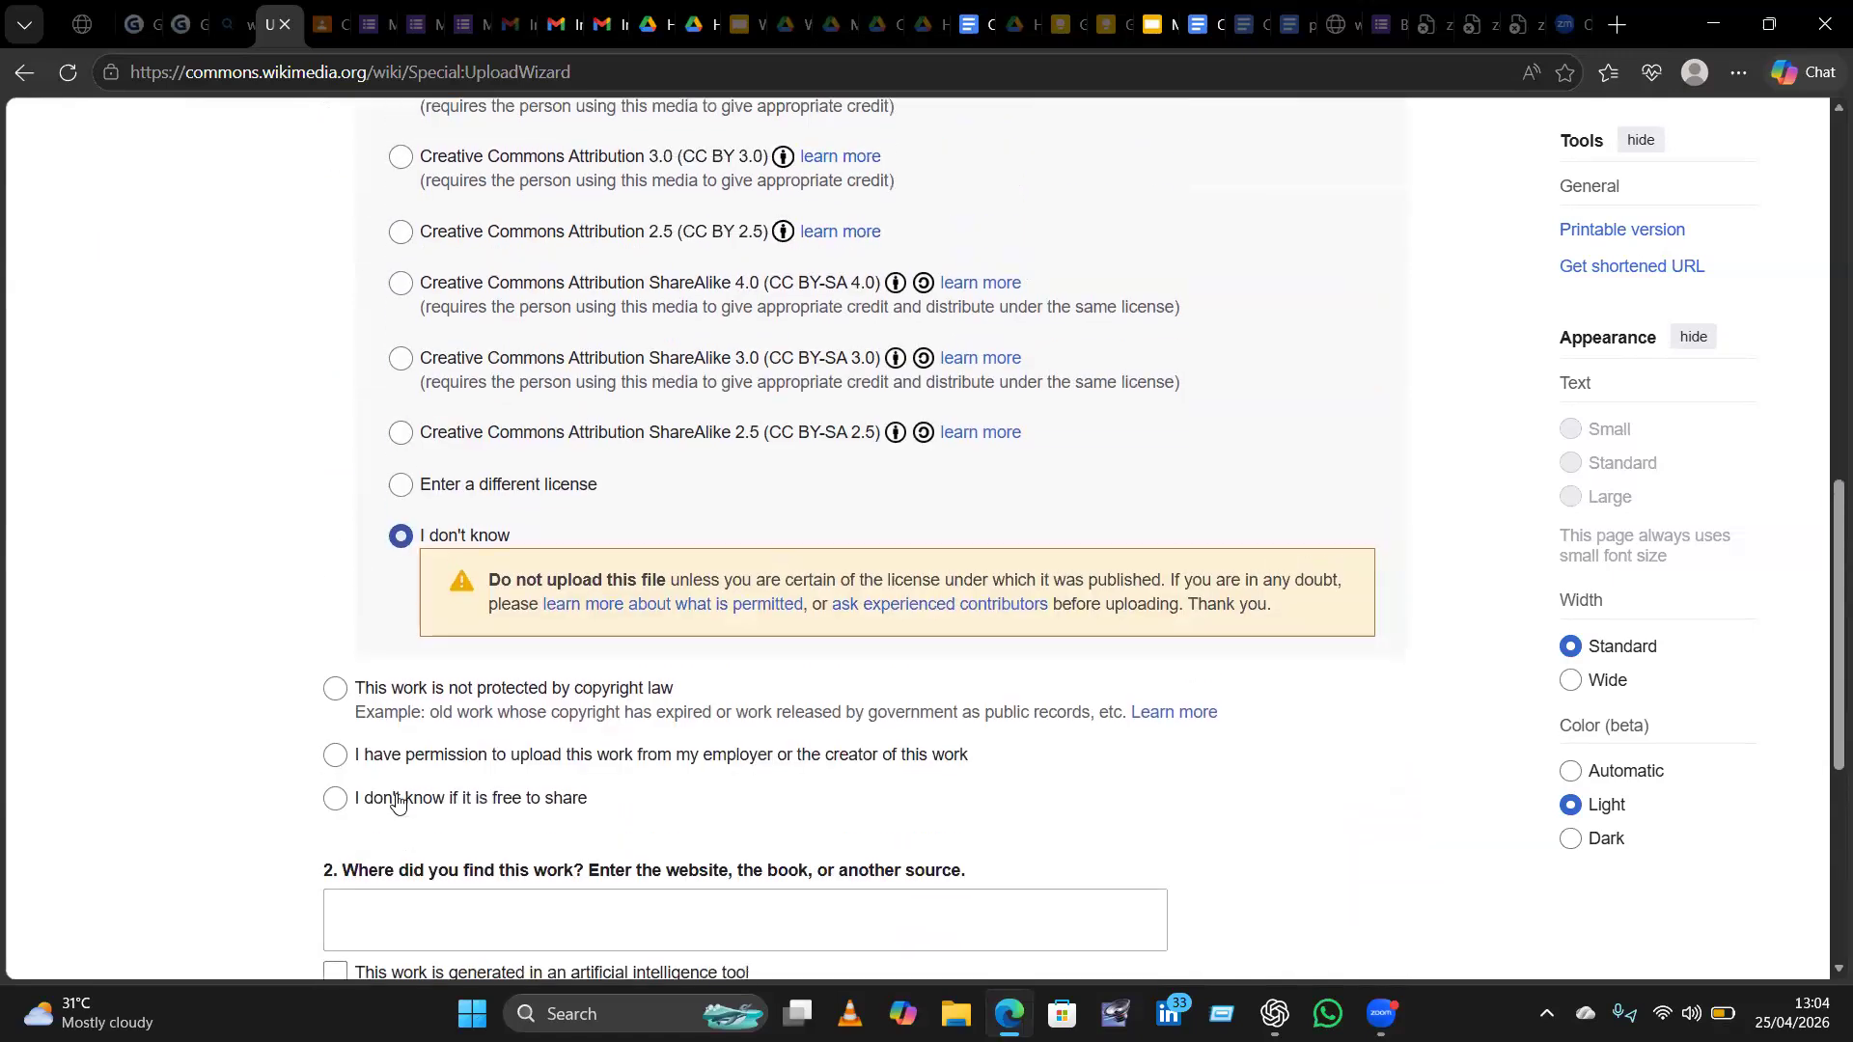
pyautogui.scroll(2, 397, 802)
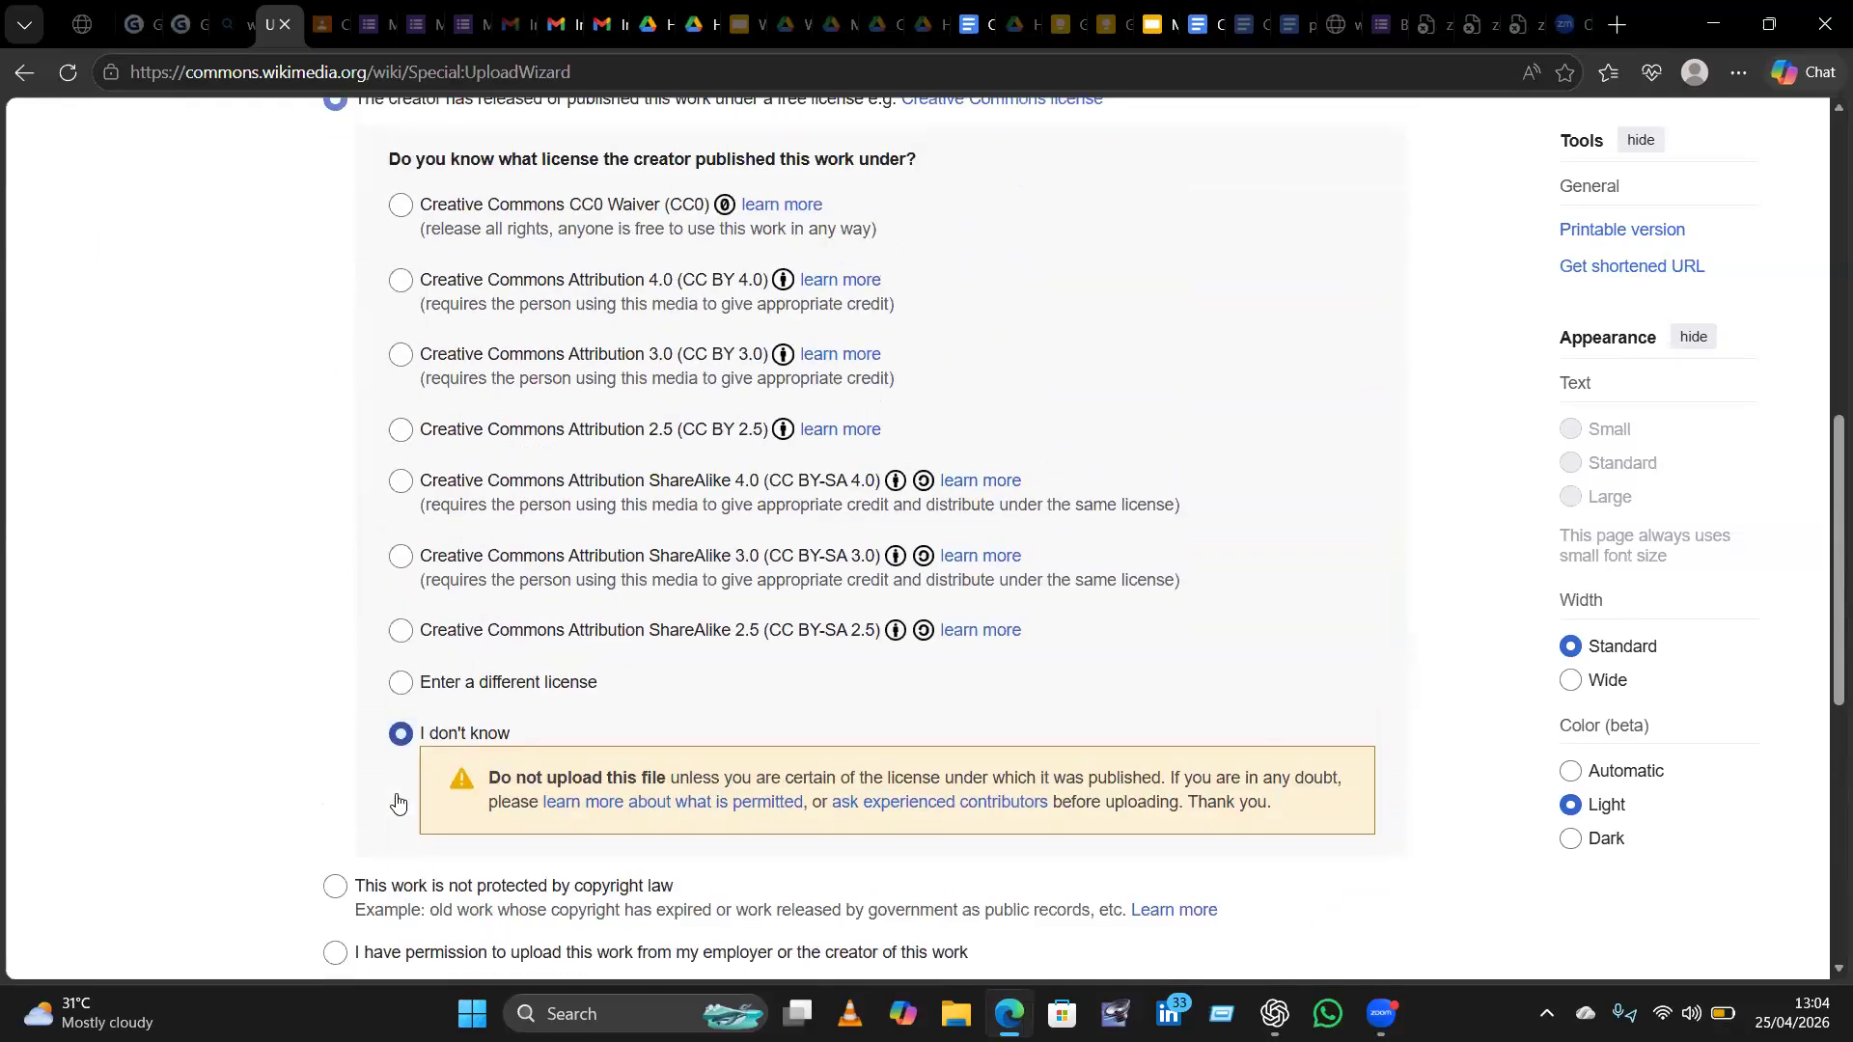
pyautogui.scroll(1, 397, 802)
pyautogui.scroll(-1, 397, 801)
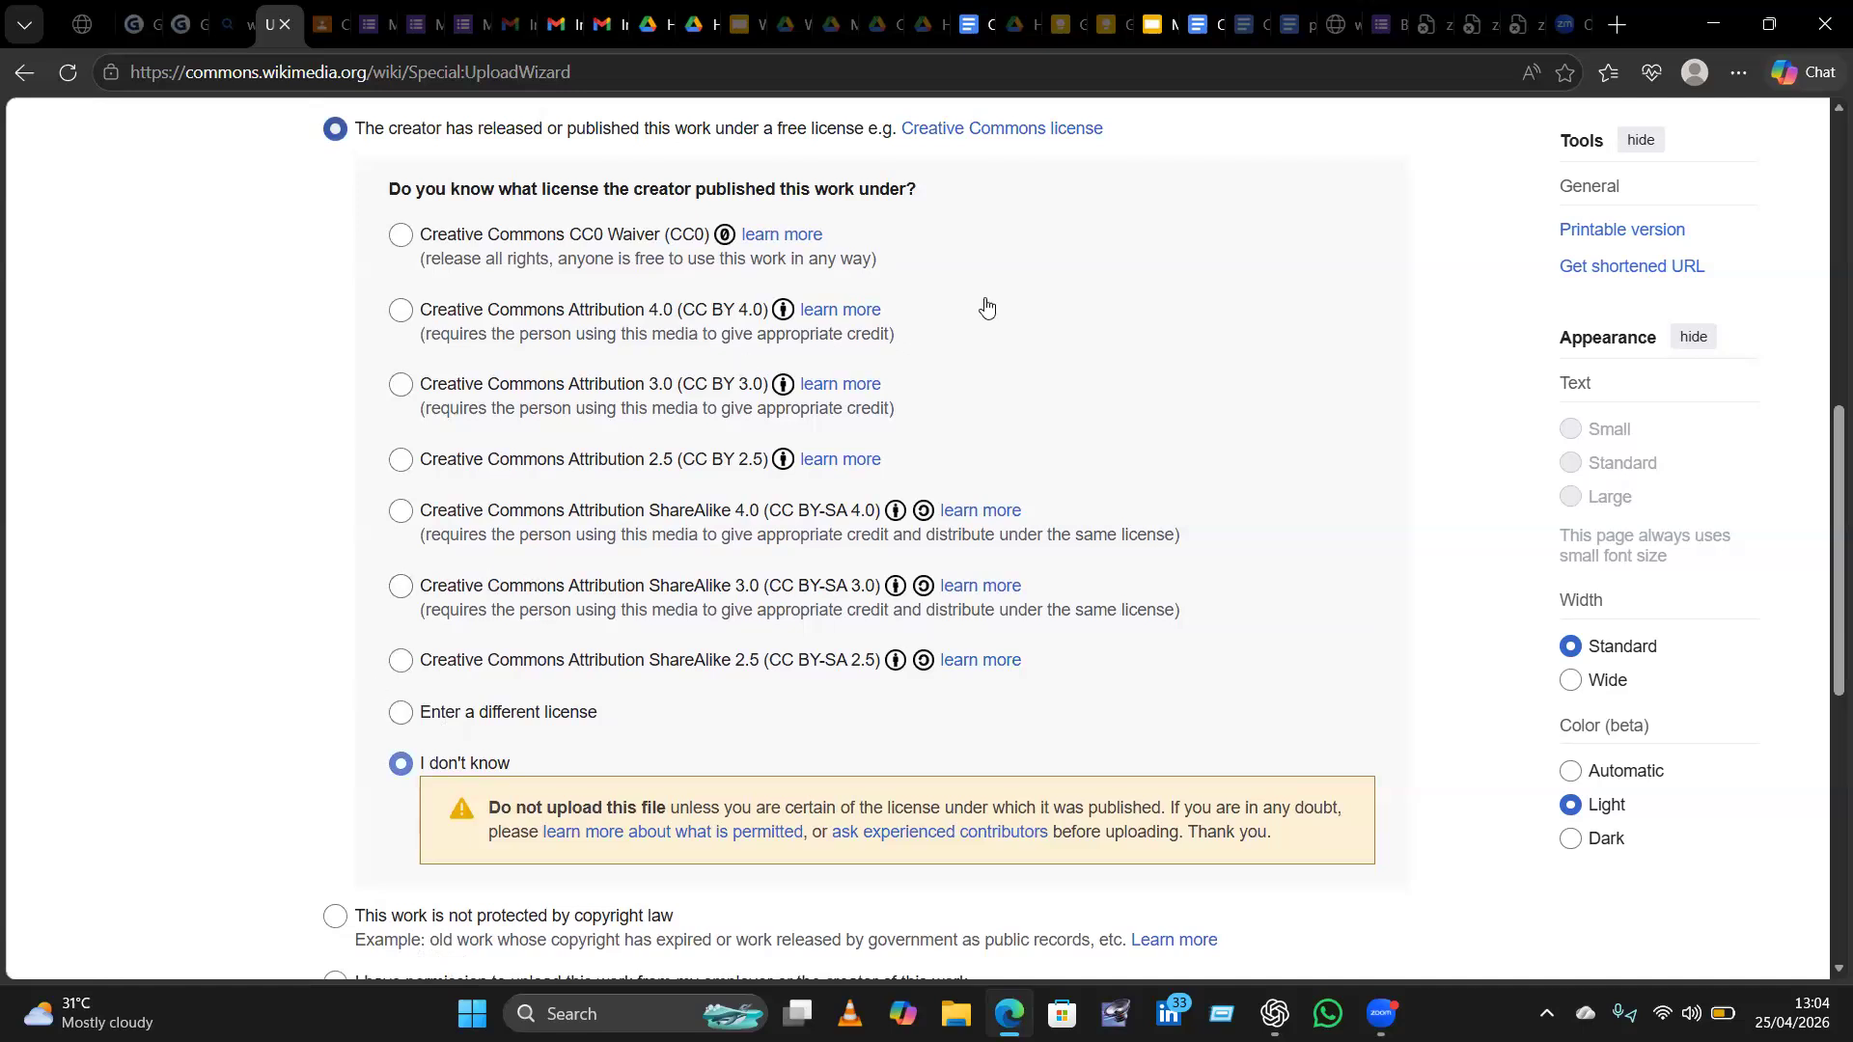
pyautogui.scroll(3, 985, 307)
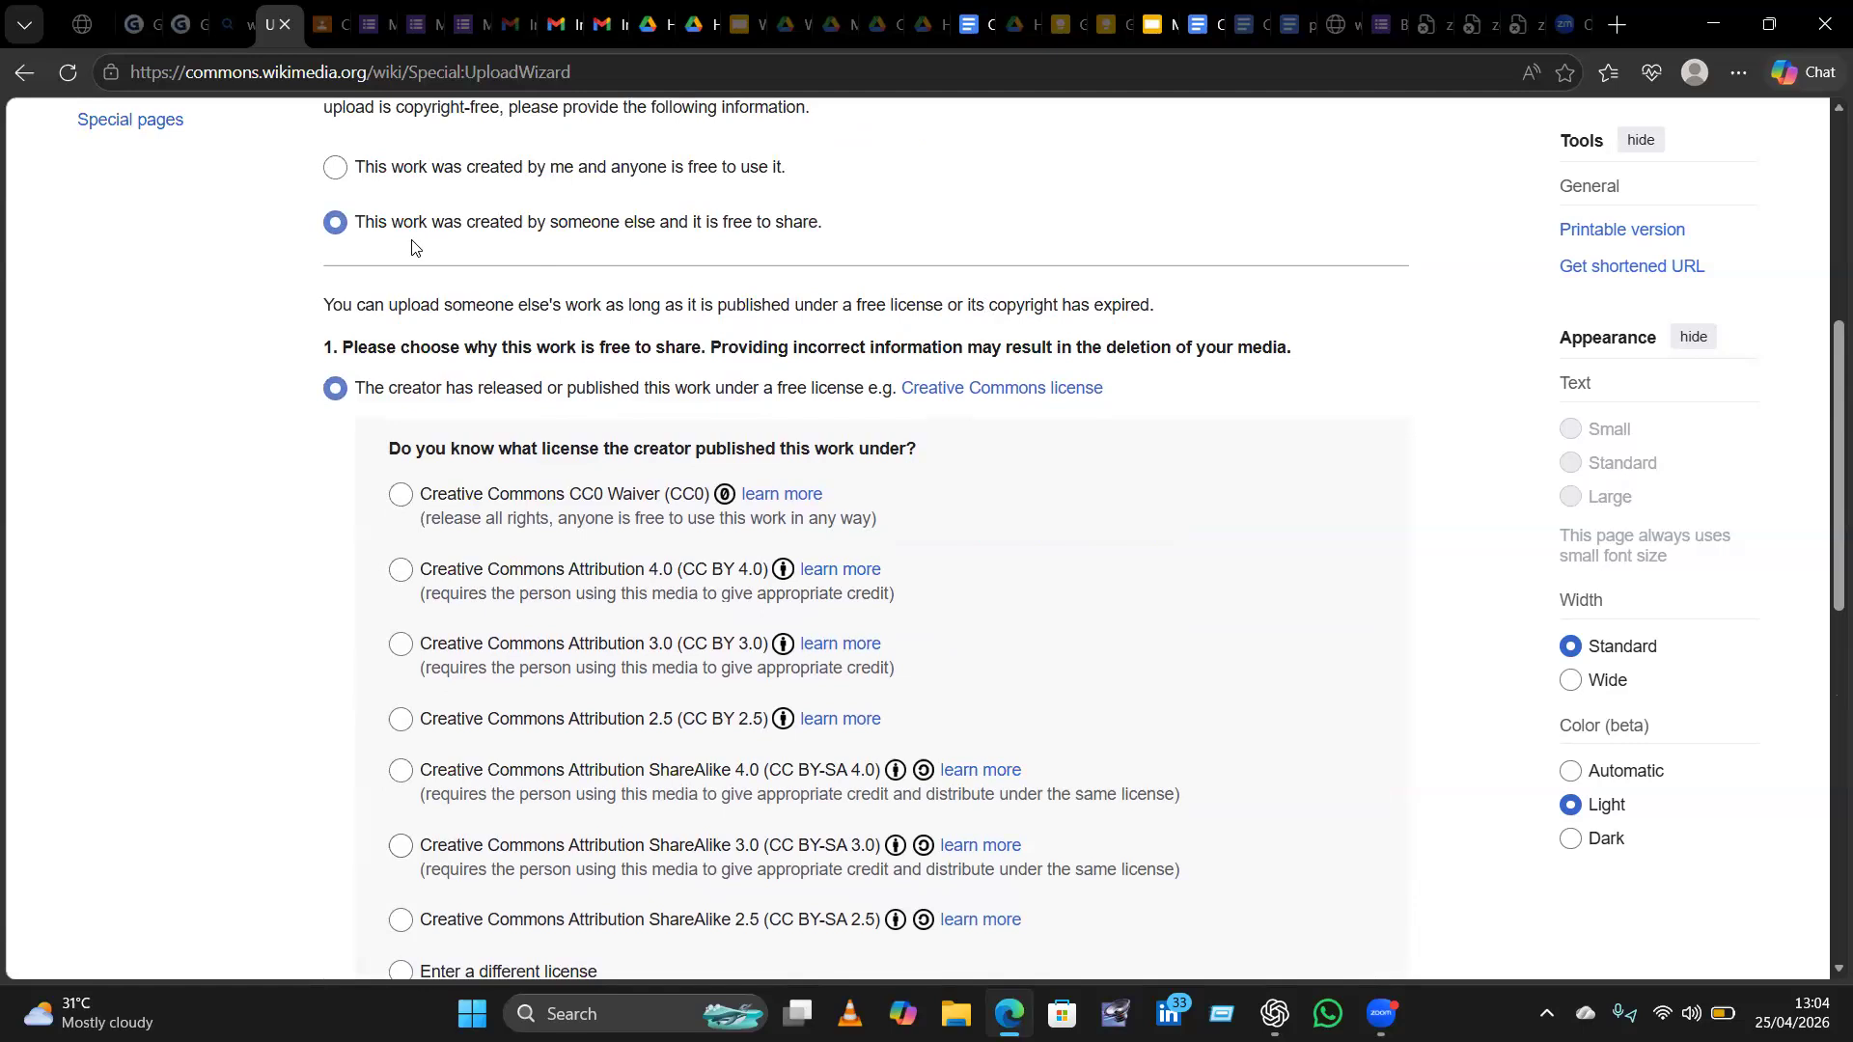
# Declare the work as created by me but containing the work of others, which its creator published under a free license.
pyautogui.click(336, 170)
pyautogui.scroll(2, 336, 174)
pyautogui.scroll(-2, 335, 176)
pyautogui.scroll(-1, 337, 179)
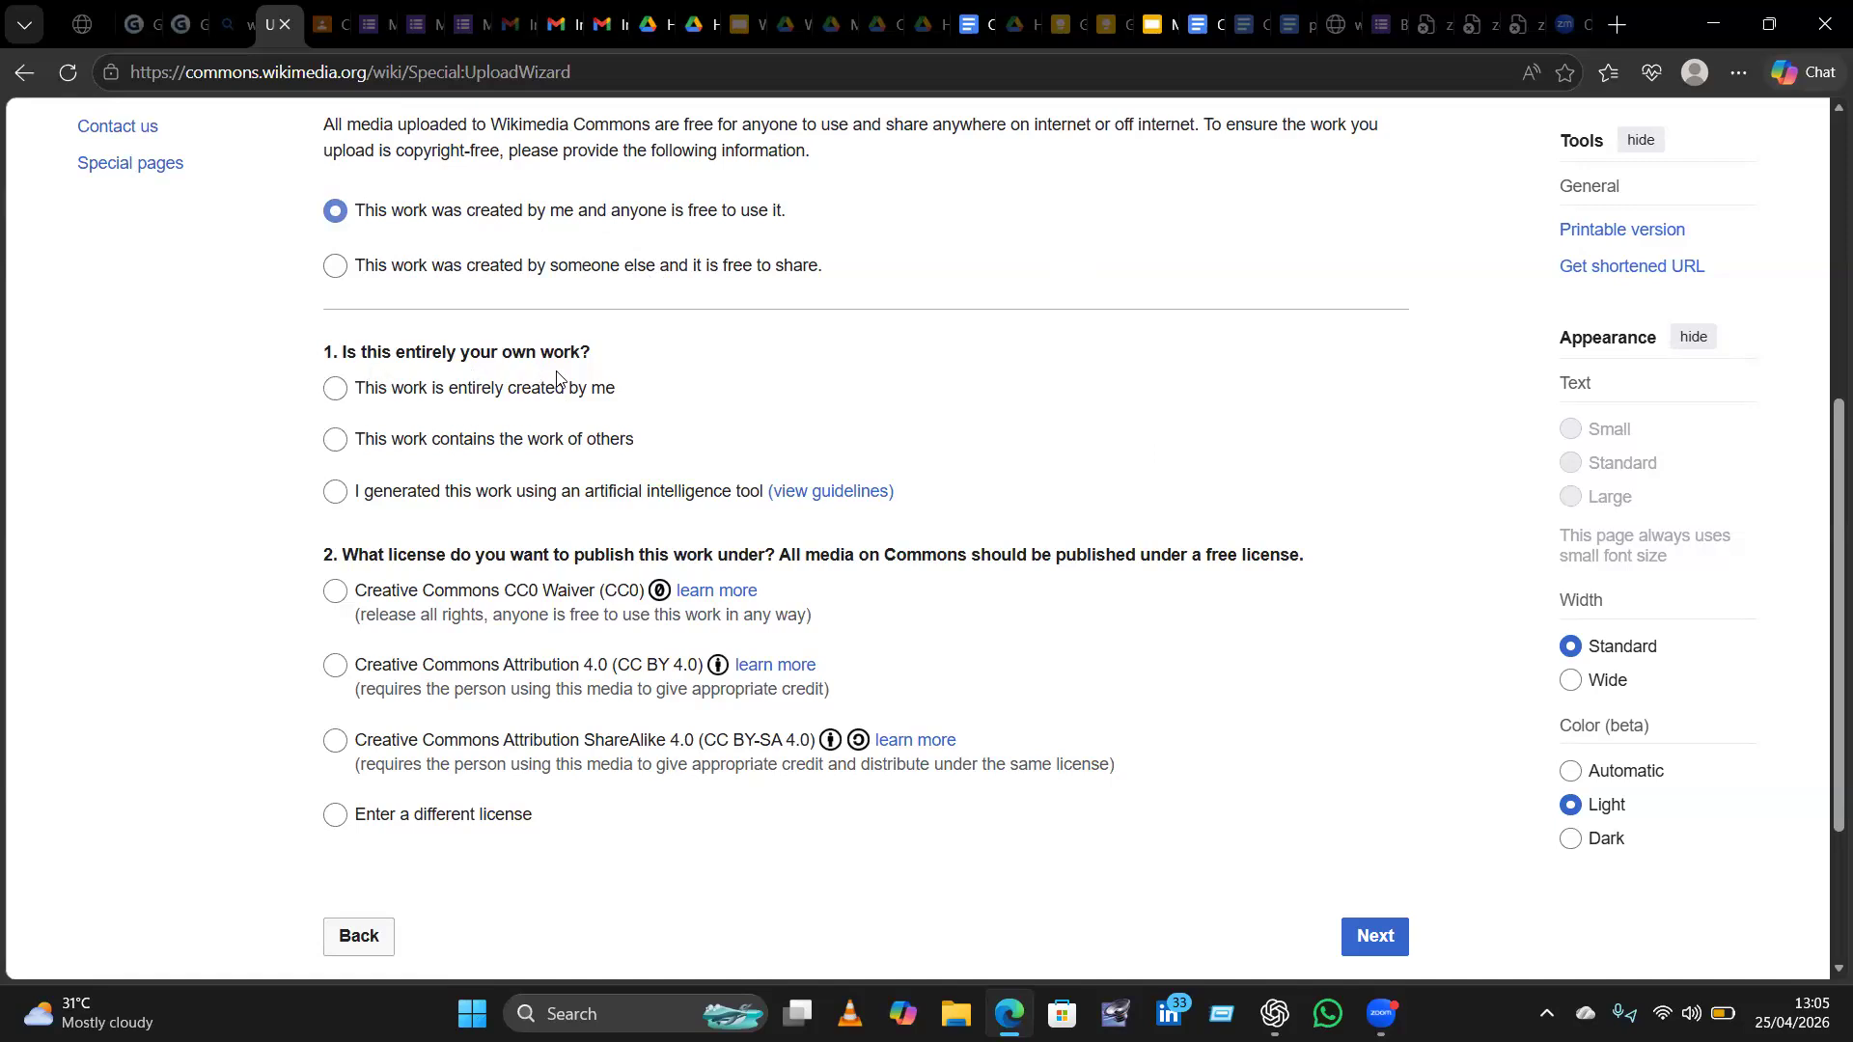
pyautogui.click(337, 396)
pyautogui.click(337, 446)
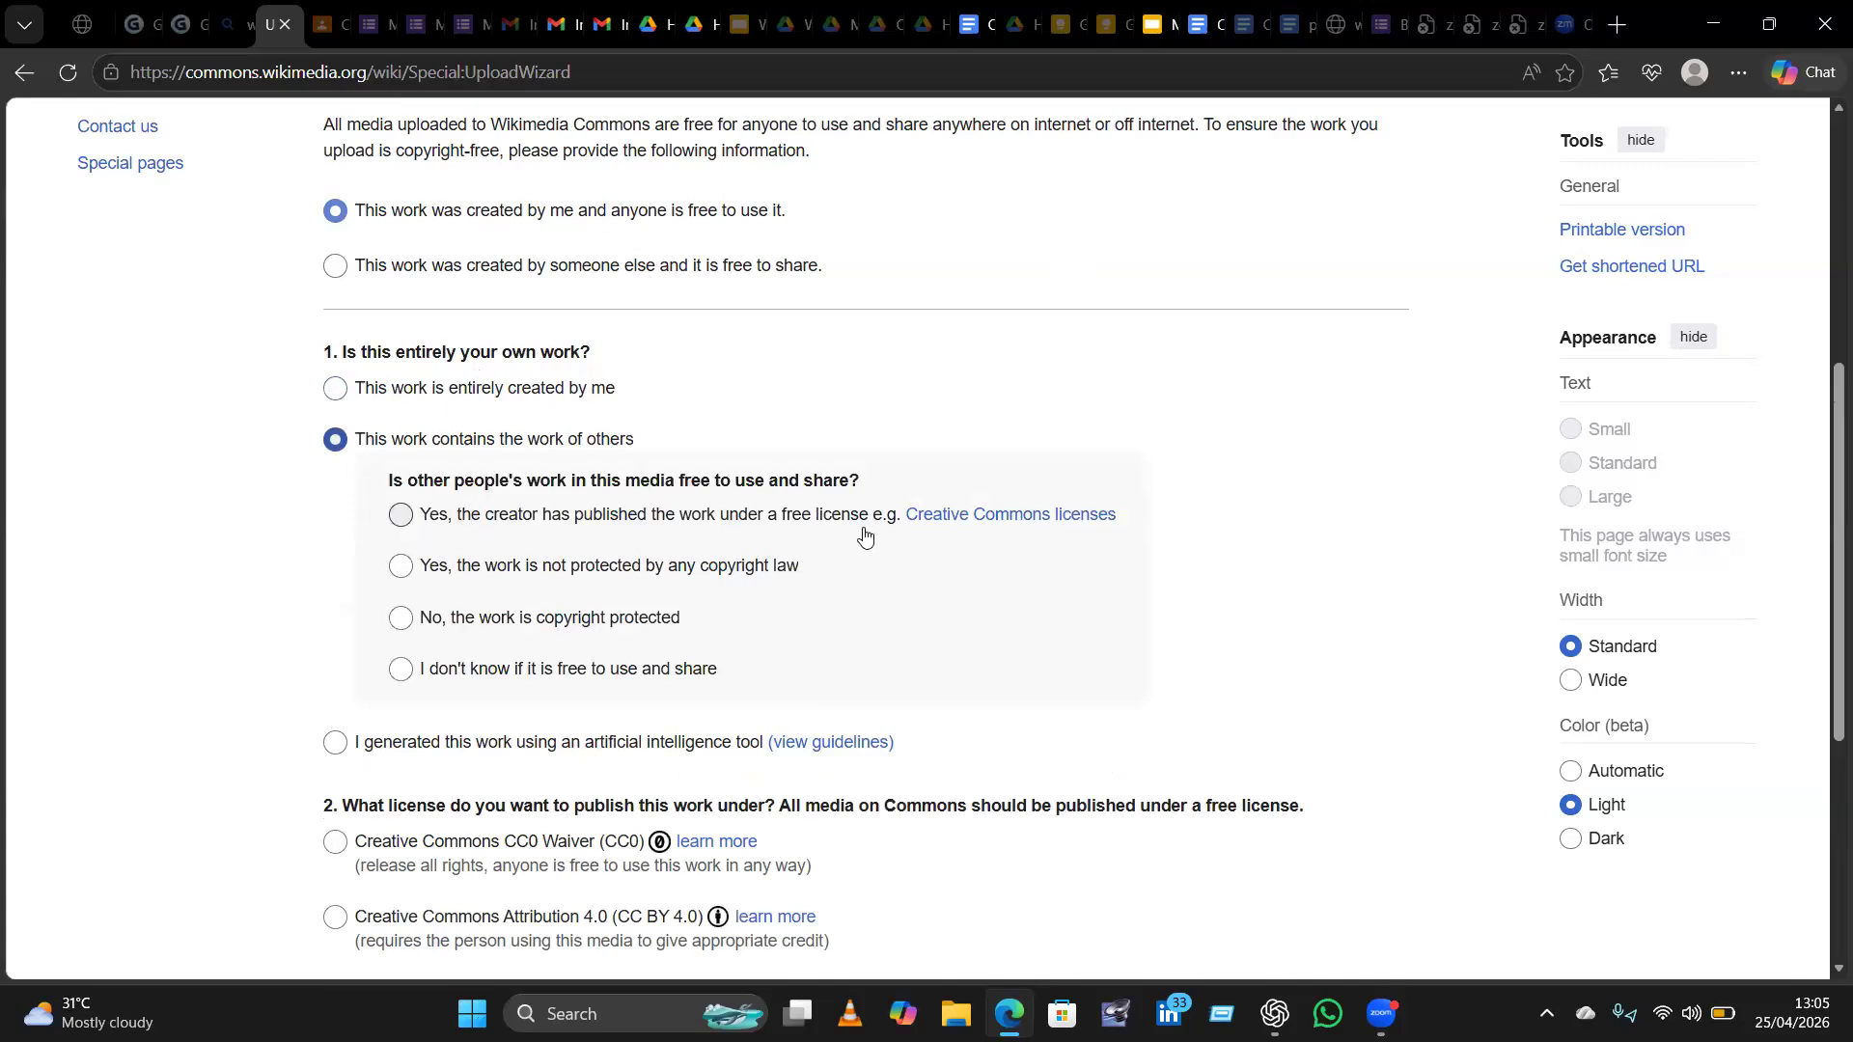
pyautogui.click(403, 524)
# Choose Creative Commons Attribution ShareAlike 4.0 (CC BY-SA 4.0) as the publishing license and review the rights answers above it.
pyautogui.scroll(-3, 1082, 366)
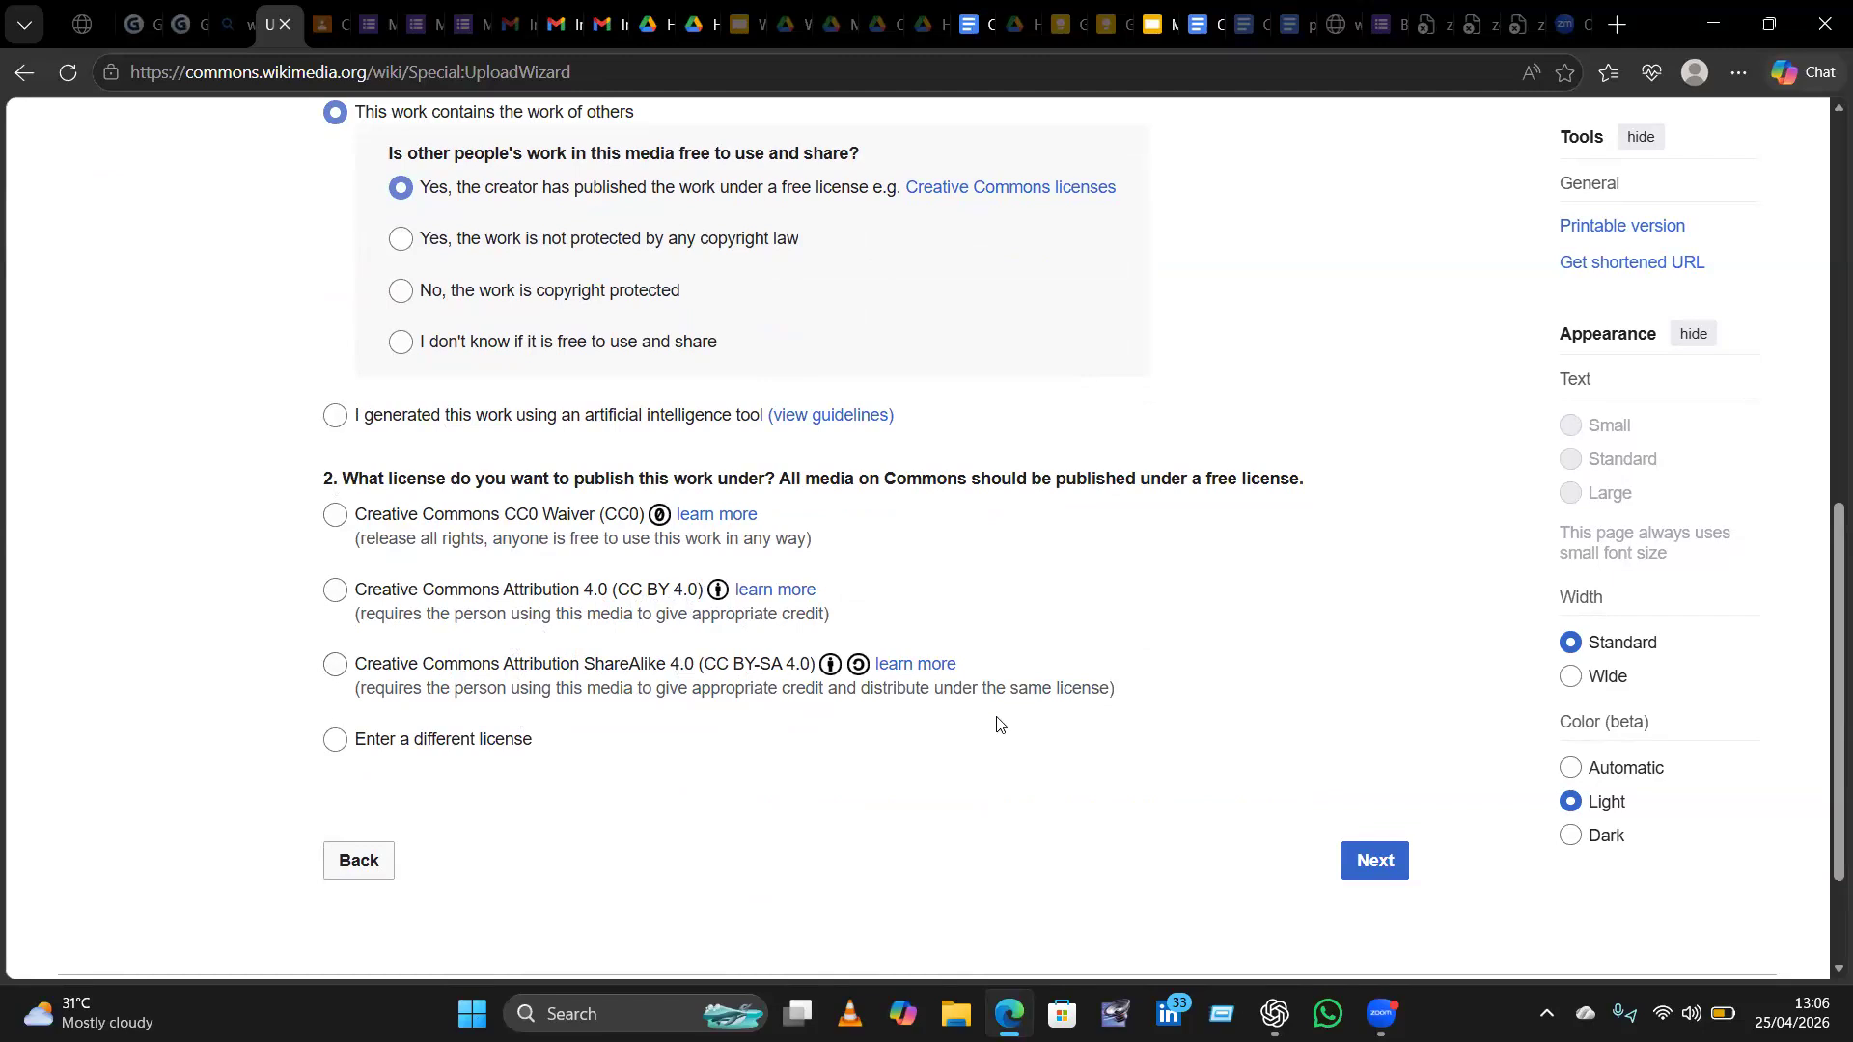
pyautogui.click(334, 670)
pyautogui.scroll(3, 250, 670)
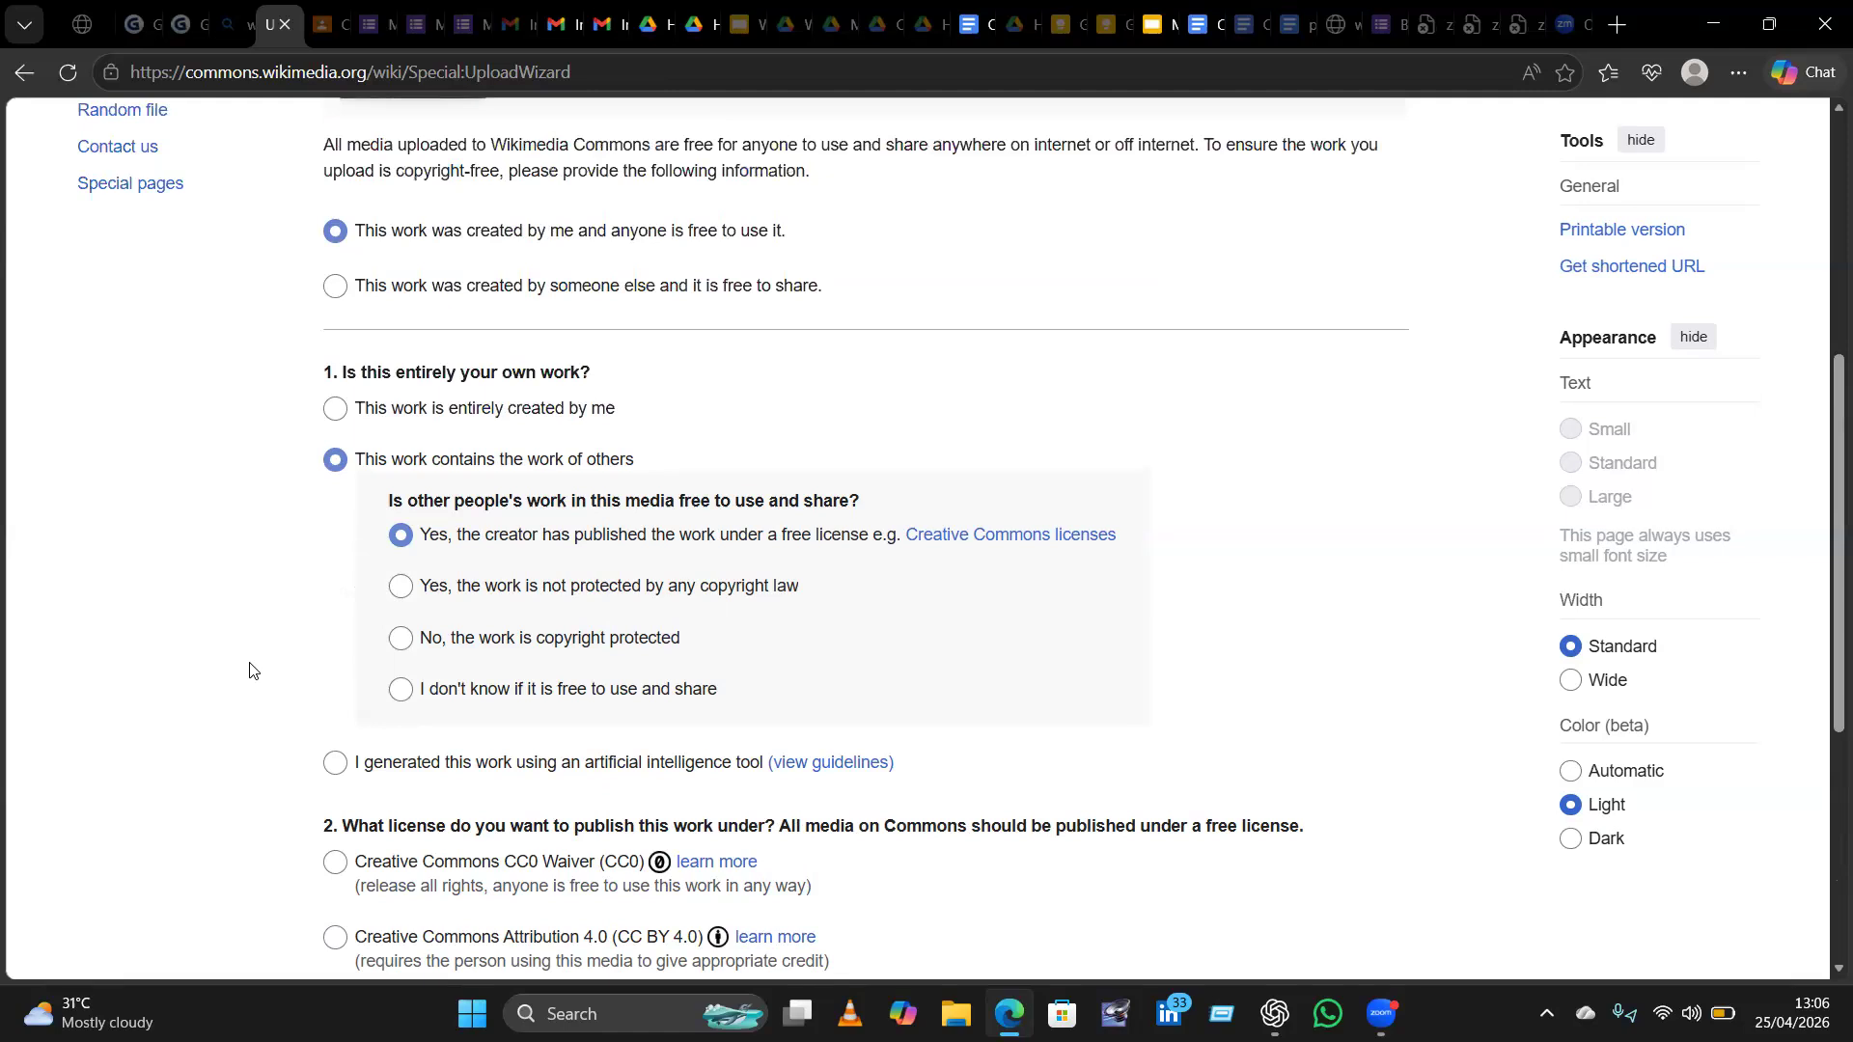
# Mark the work as created by someone else and choose Creative Commons Attribution ShareAlike 4.0 (CC BY-SA 4.0) as the creator's license.
pyautogui.scroll(2, 250, 669)
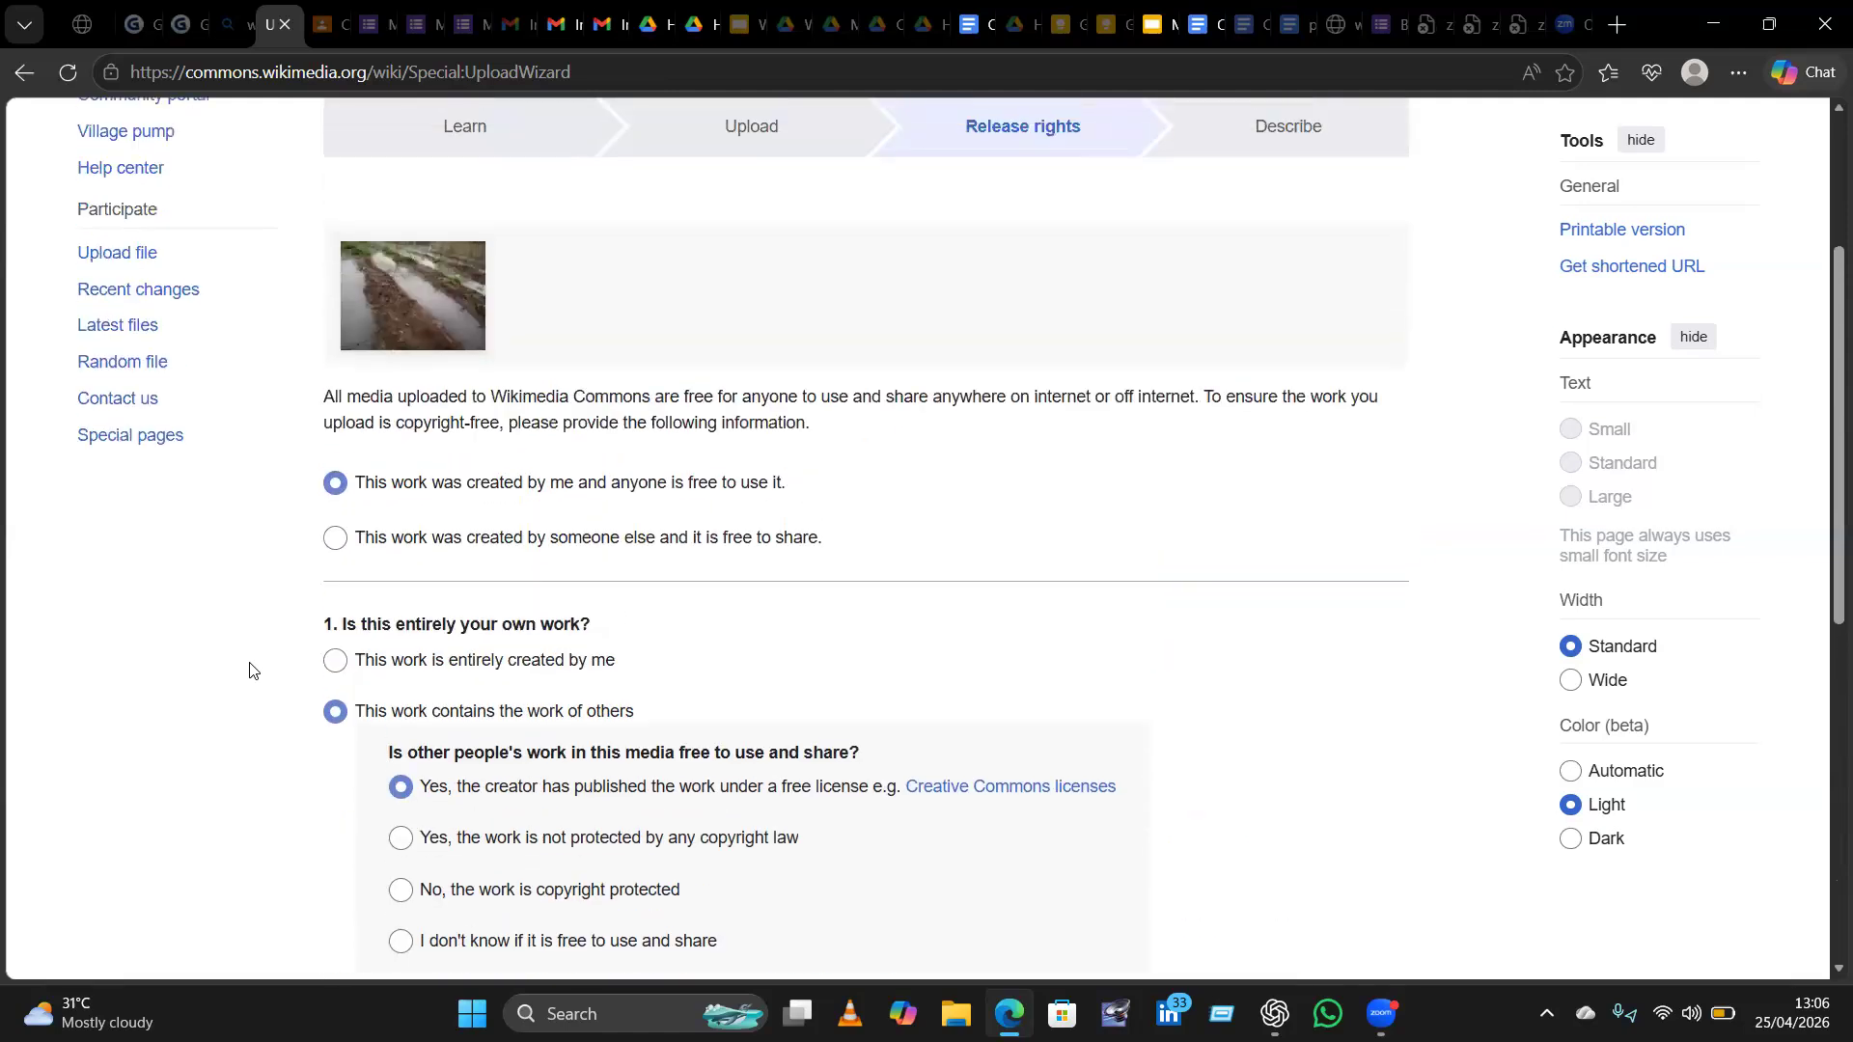
pyautogui.click(337, 547)
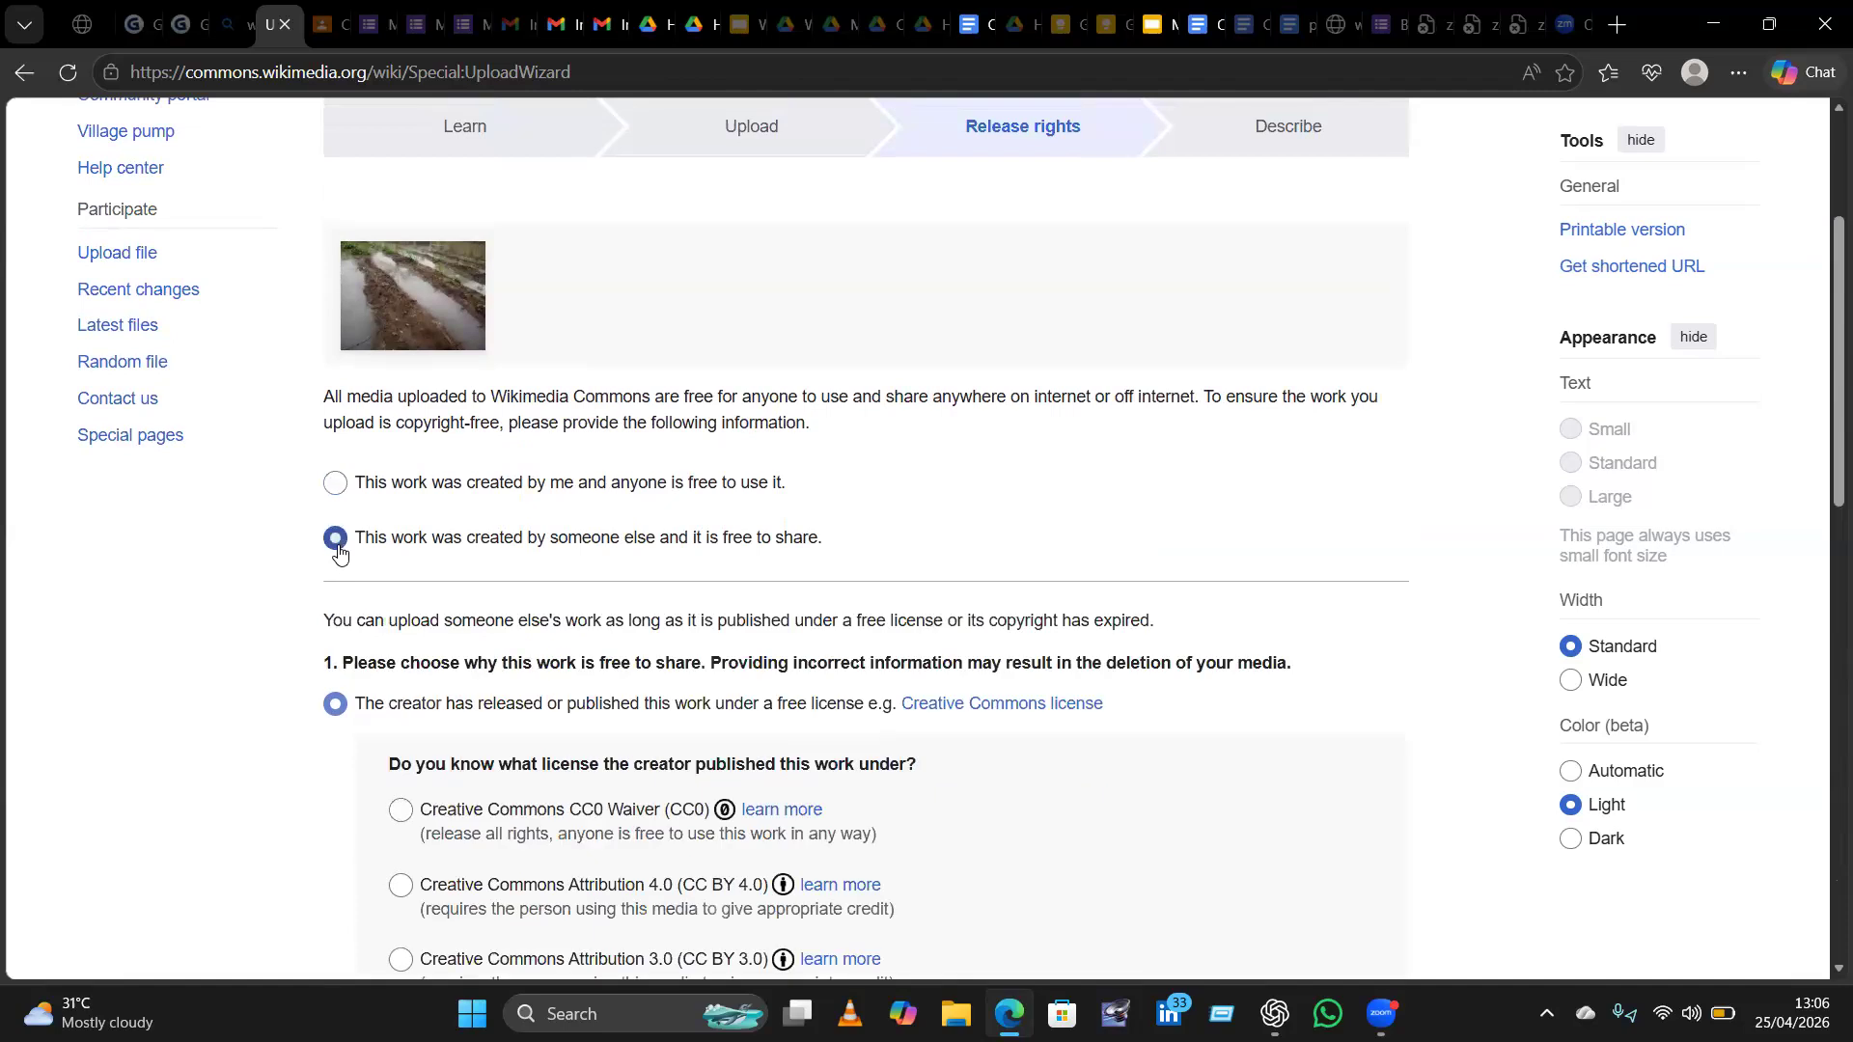
pyautogui.scroll(-3, 338, 550)
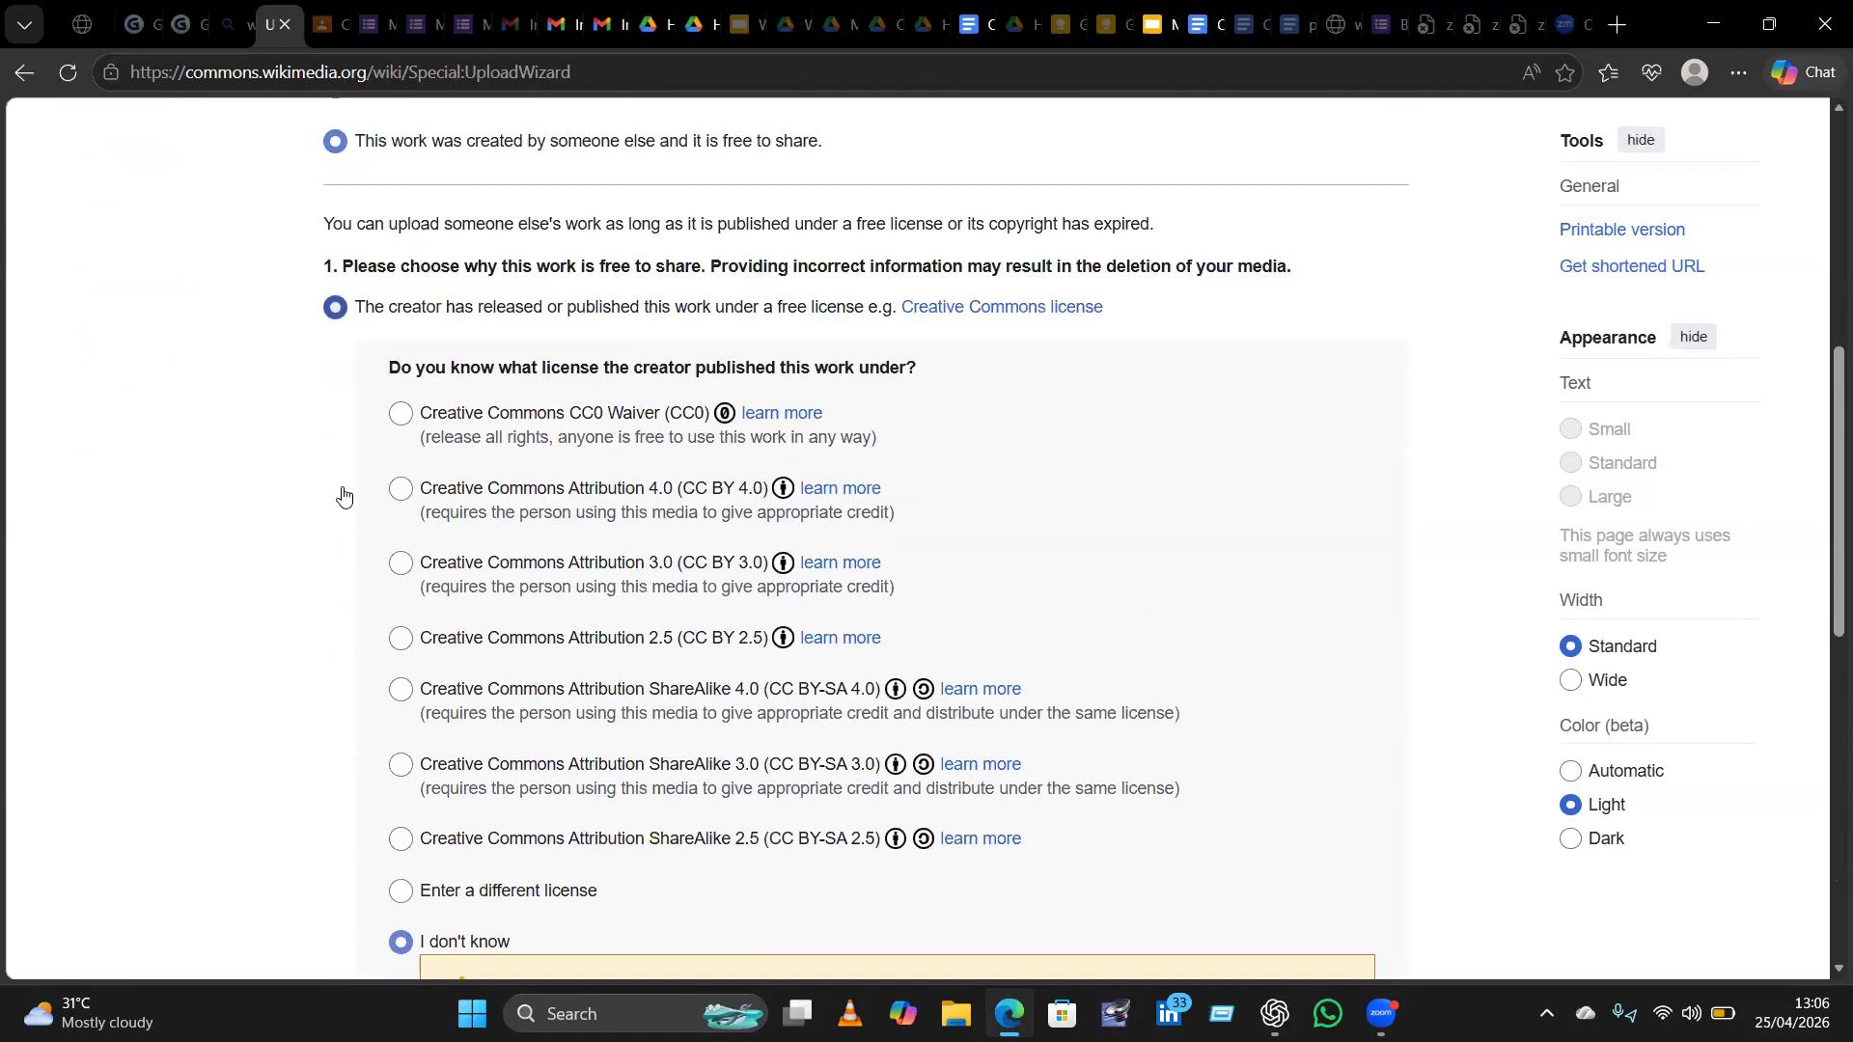
pyautogui.scroll(-2, 342, 495)
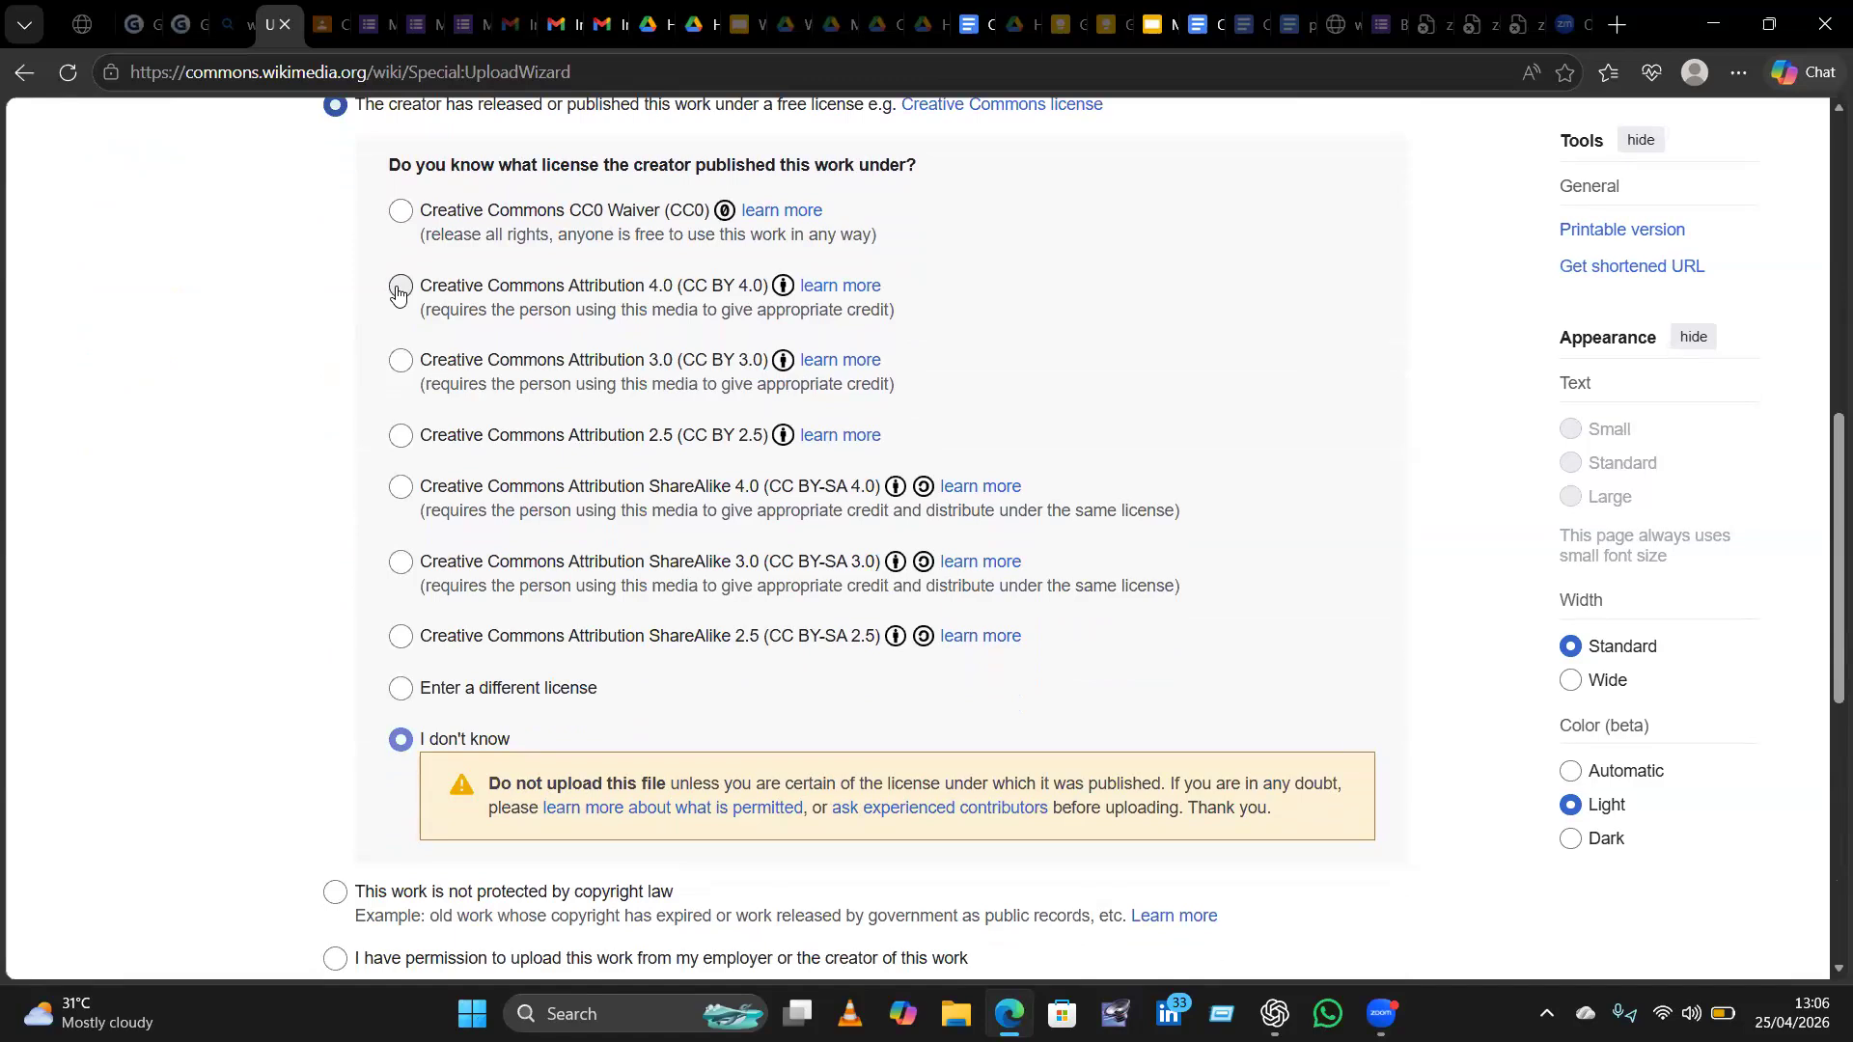
pyautogui.click(399, 488)
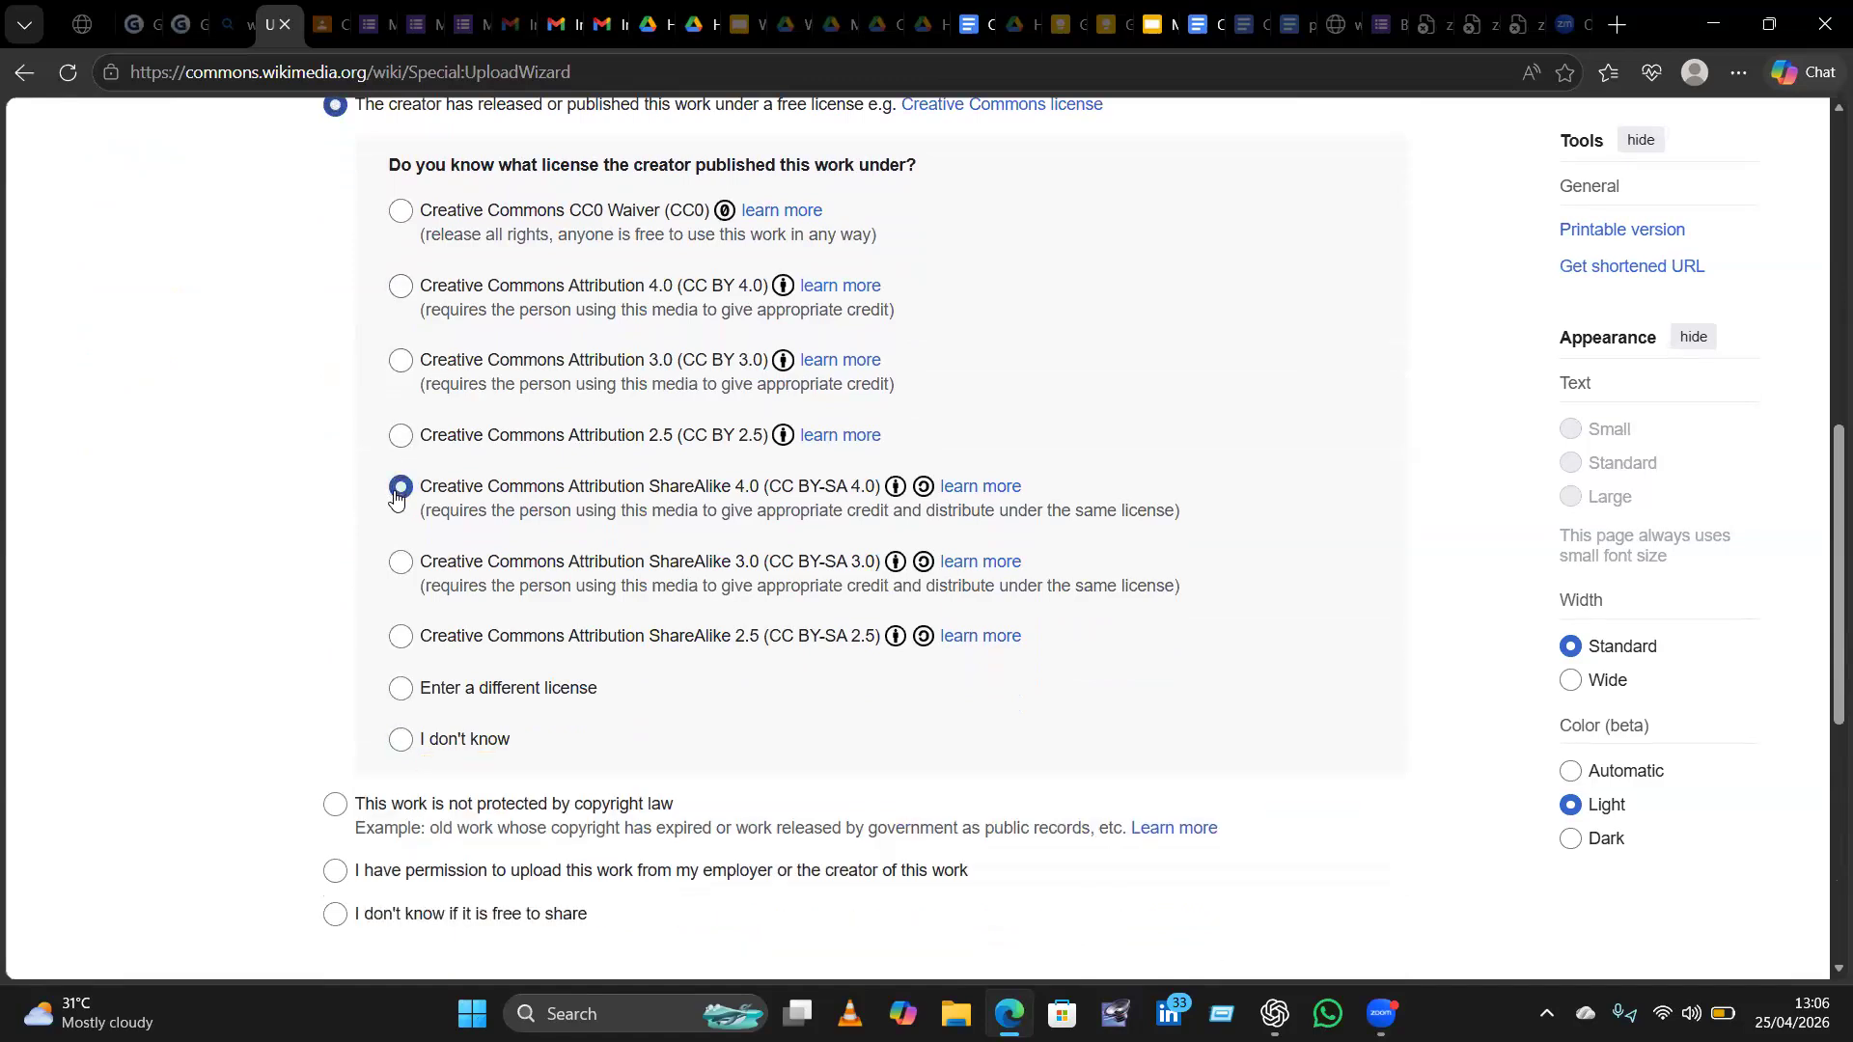
pyautogui.scroll(-4, 396, 497)
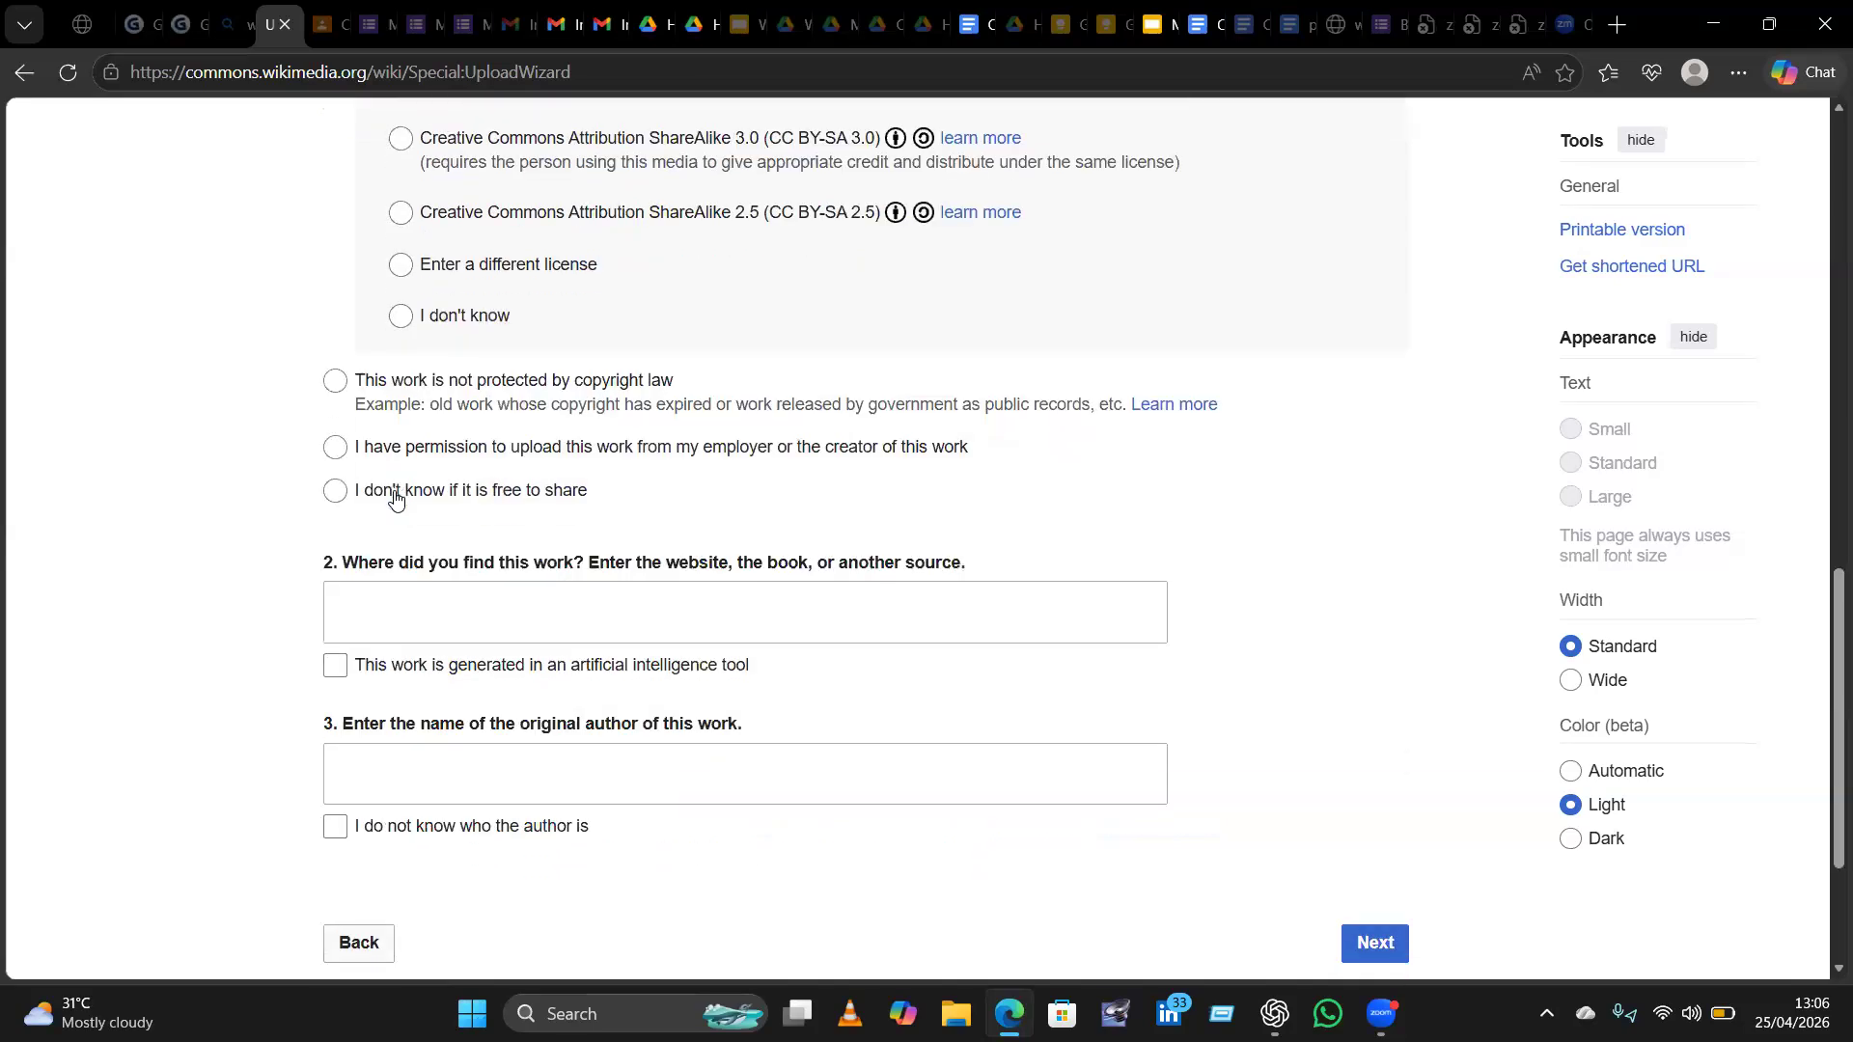
# Change the free-to-share reason to not protected by copyright law and review the conditions this offers.
pyautogui.click(335, 382)
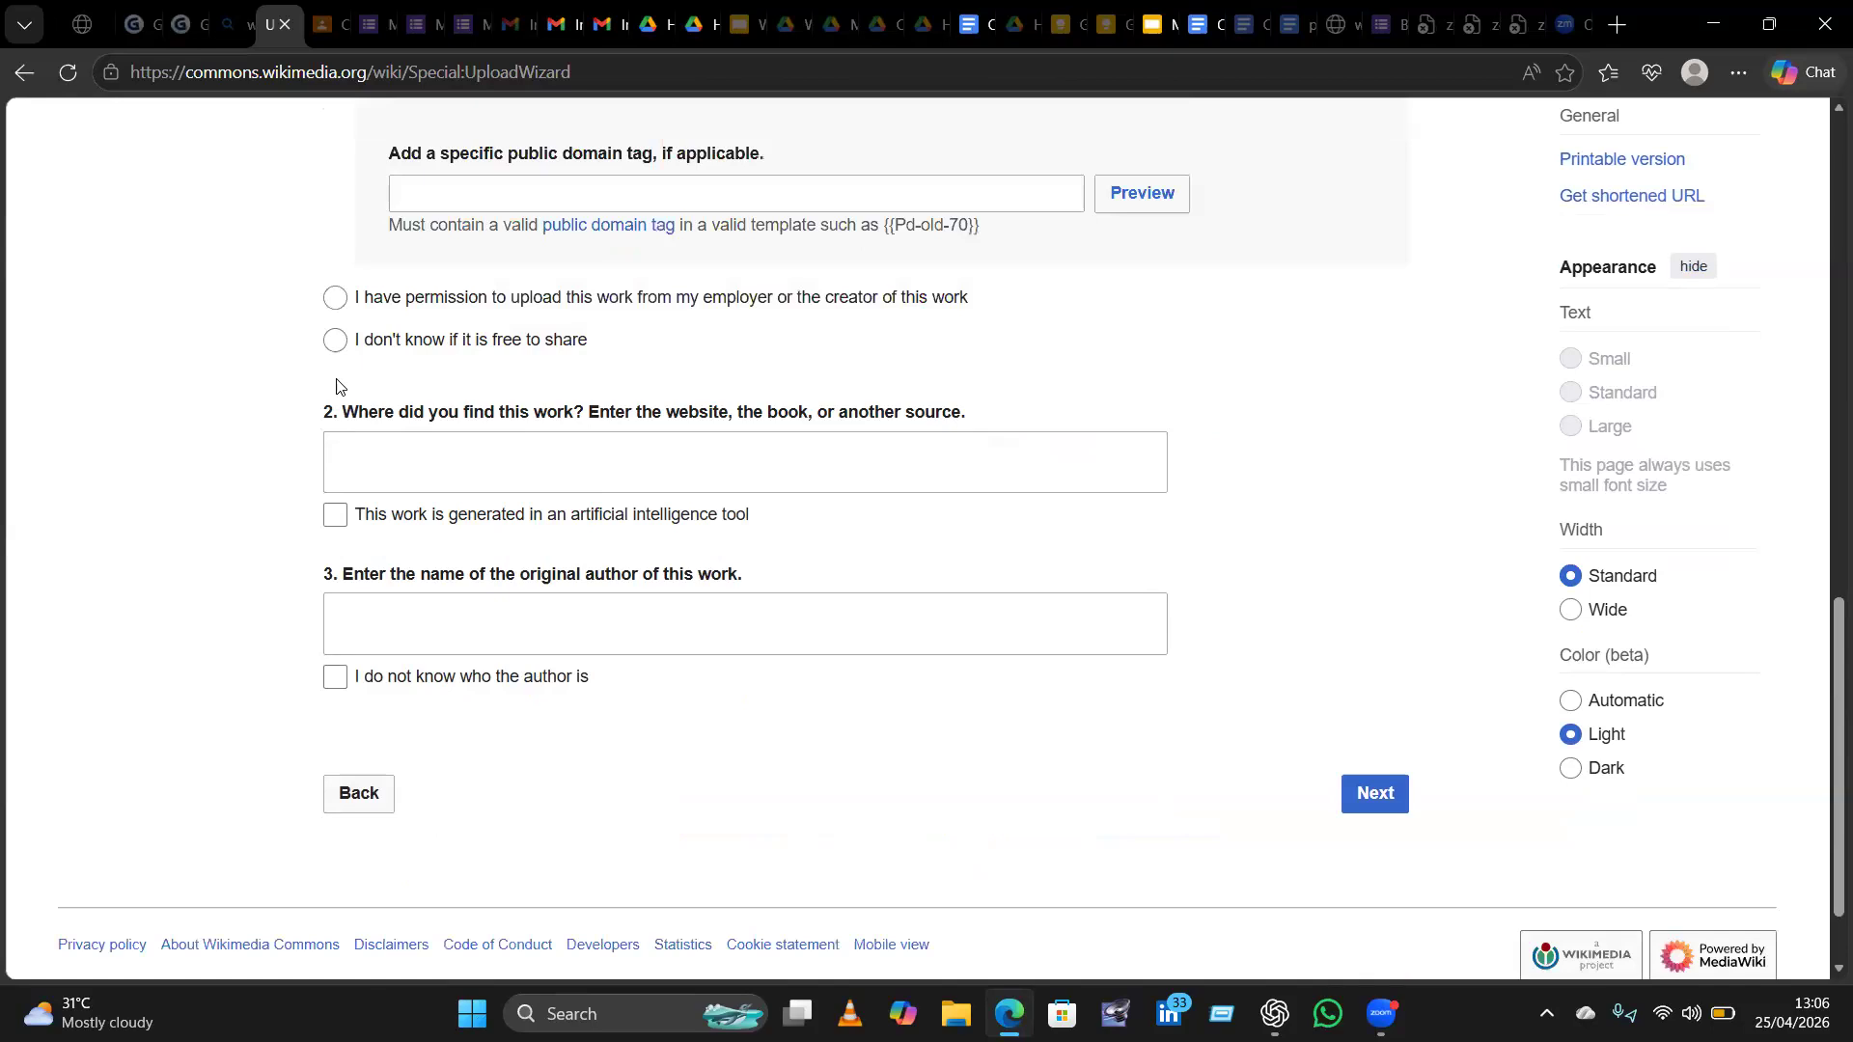
pyautogui.scroll(3, 345, 333)
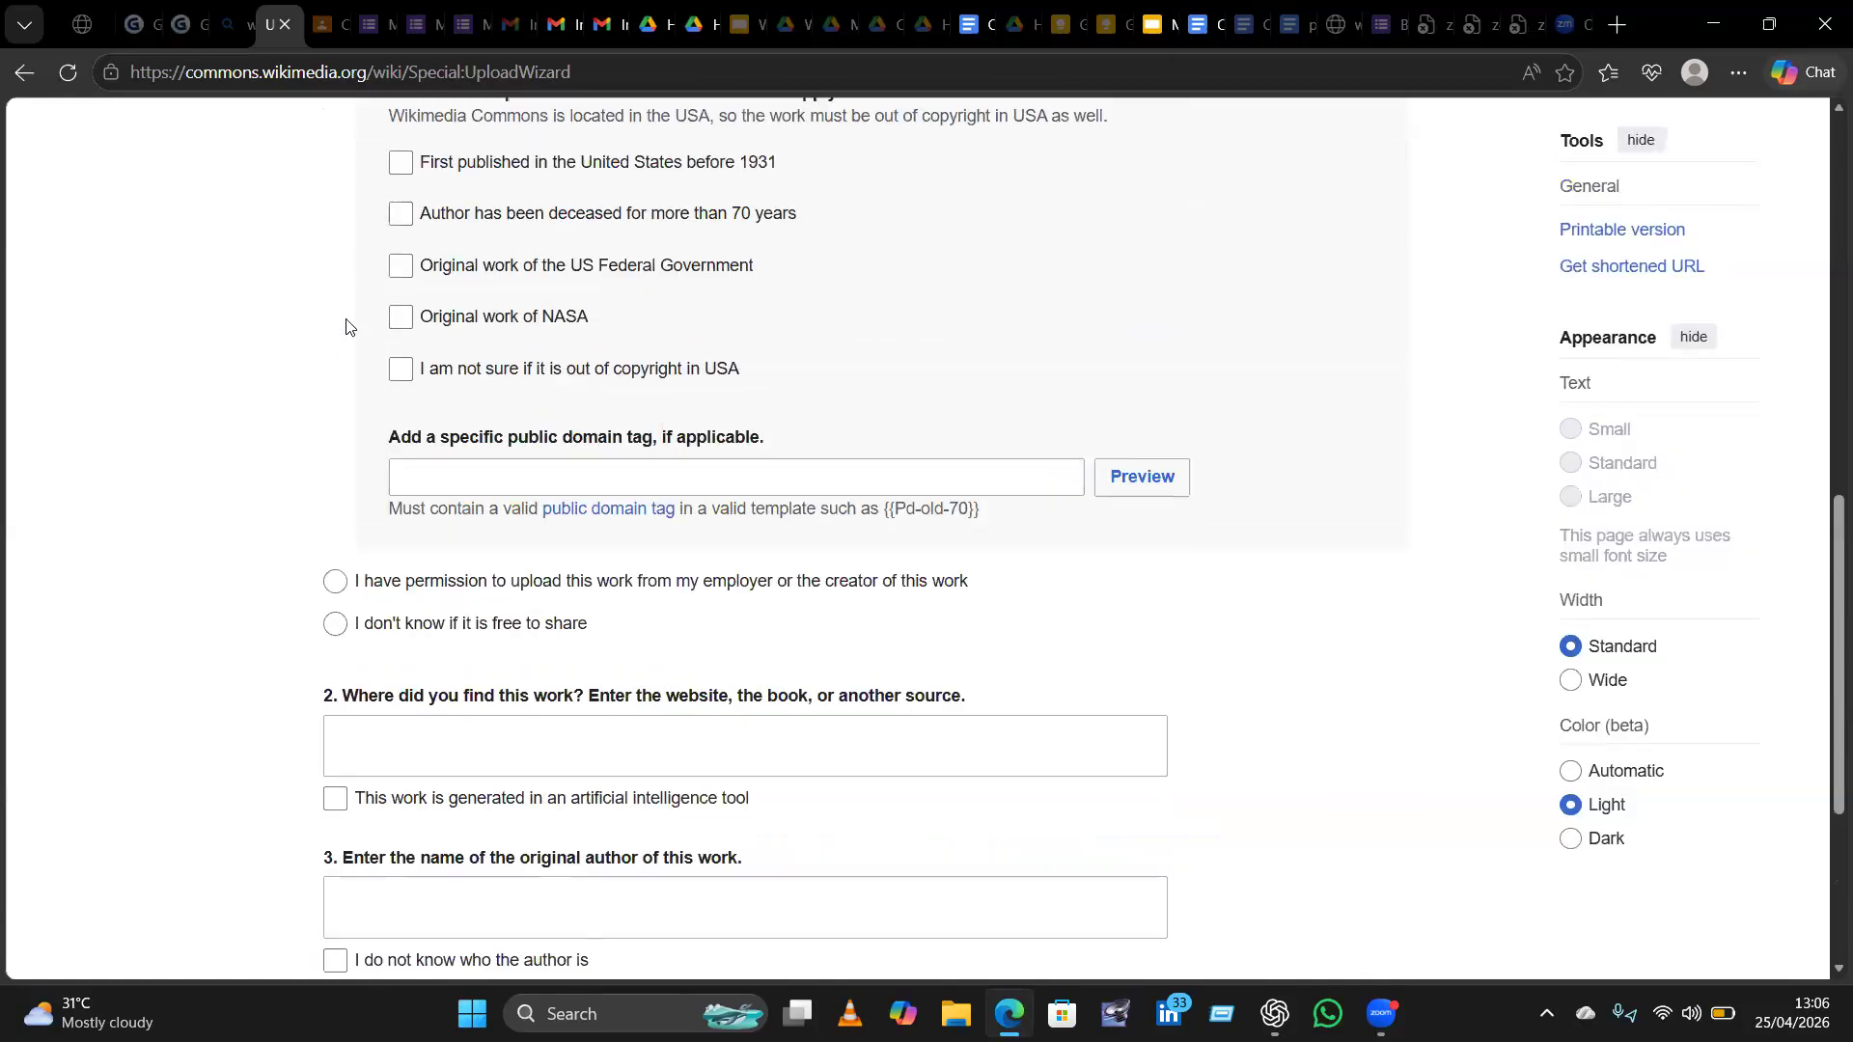
pyautogui.scroll(3, 480, 364)
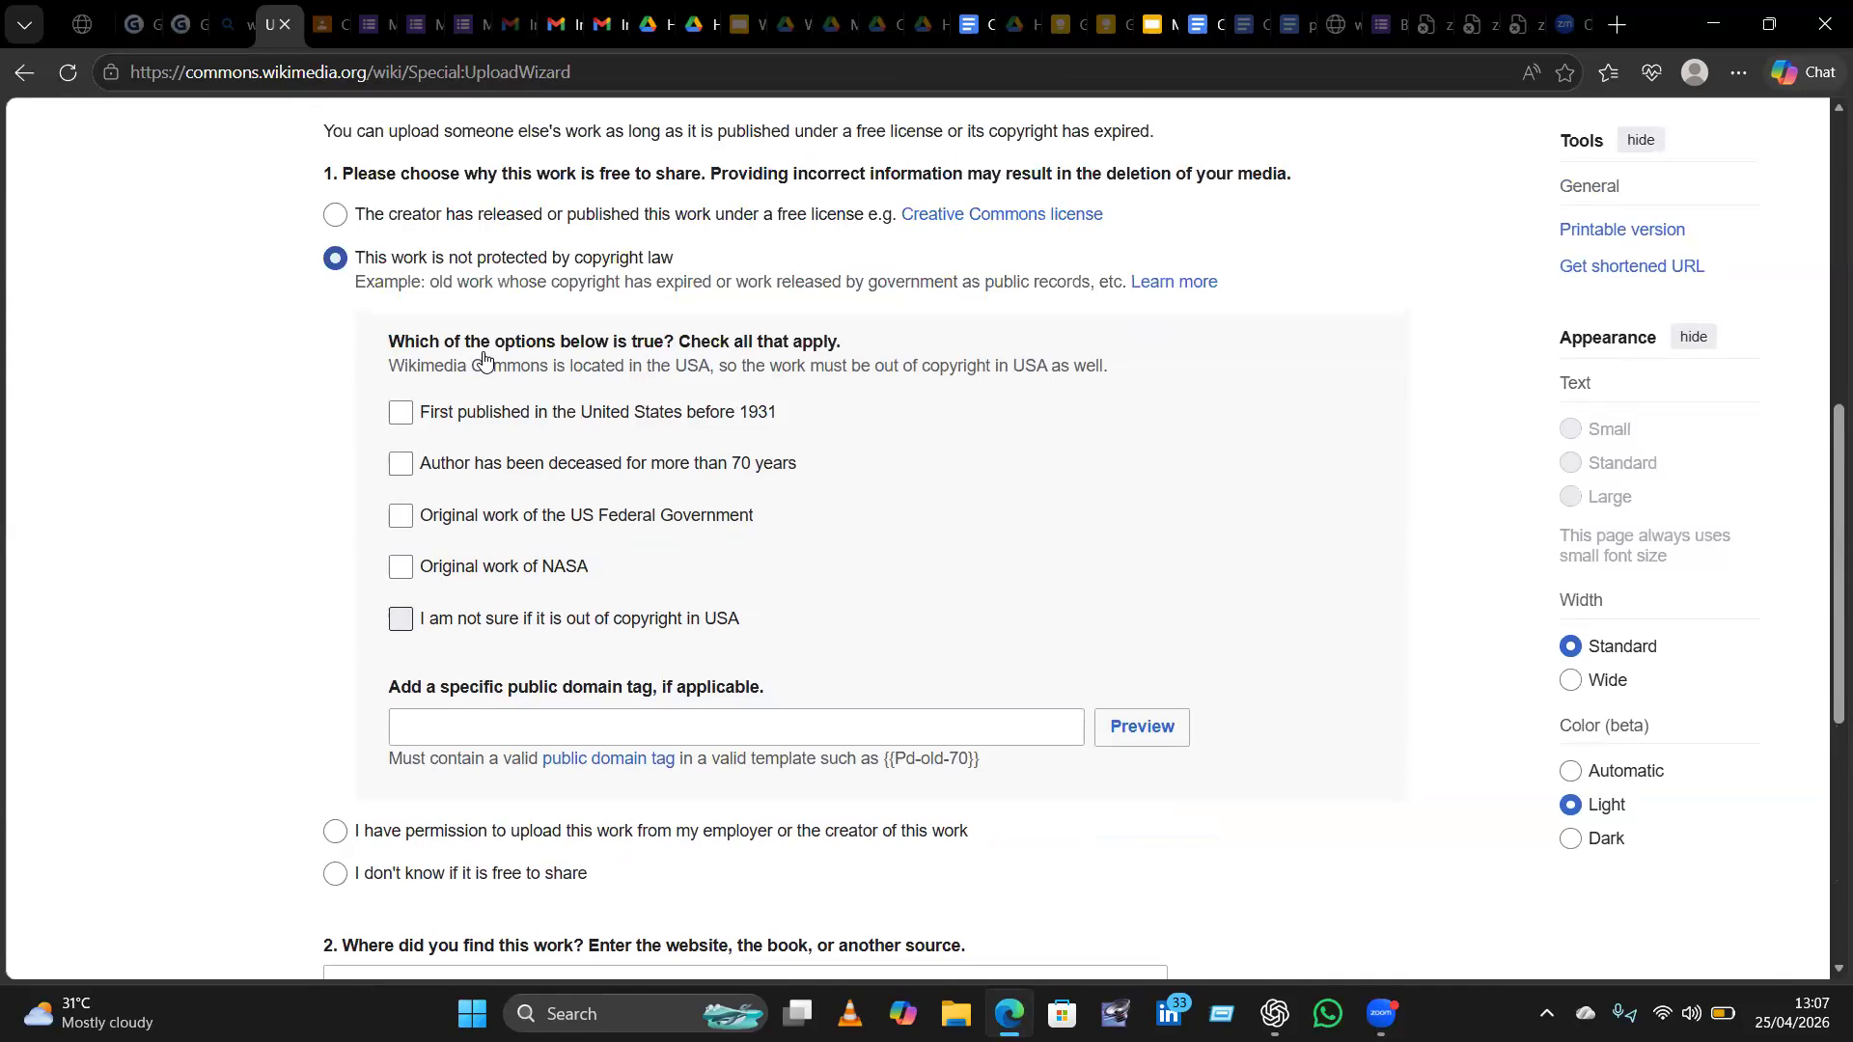
# Set the reason to released by the creator under a free license, with CC BY-SA 4.0 as the license.
pyautogui.click(337, 218)
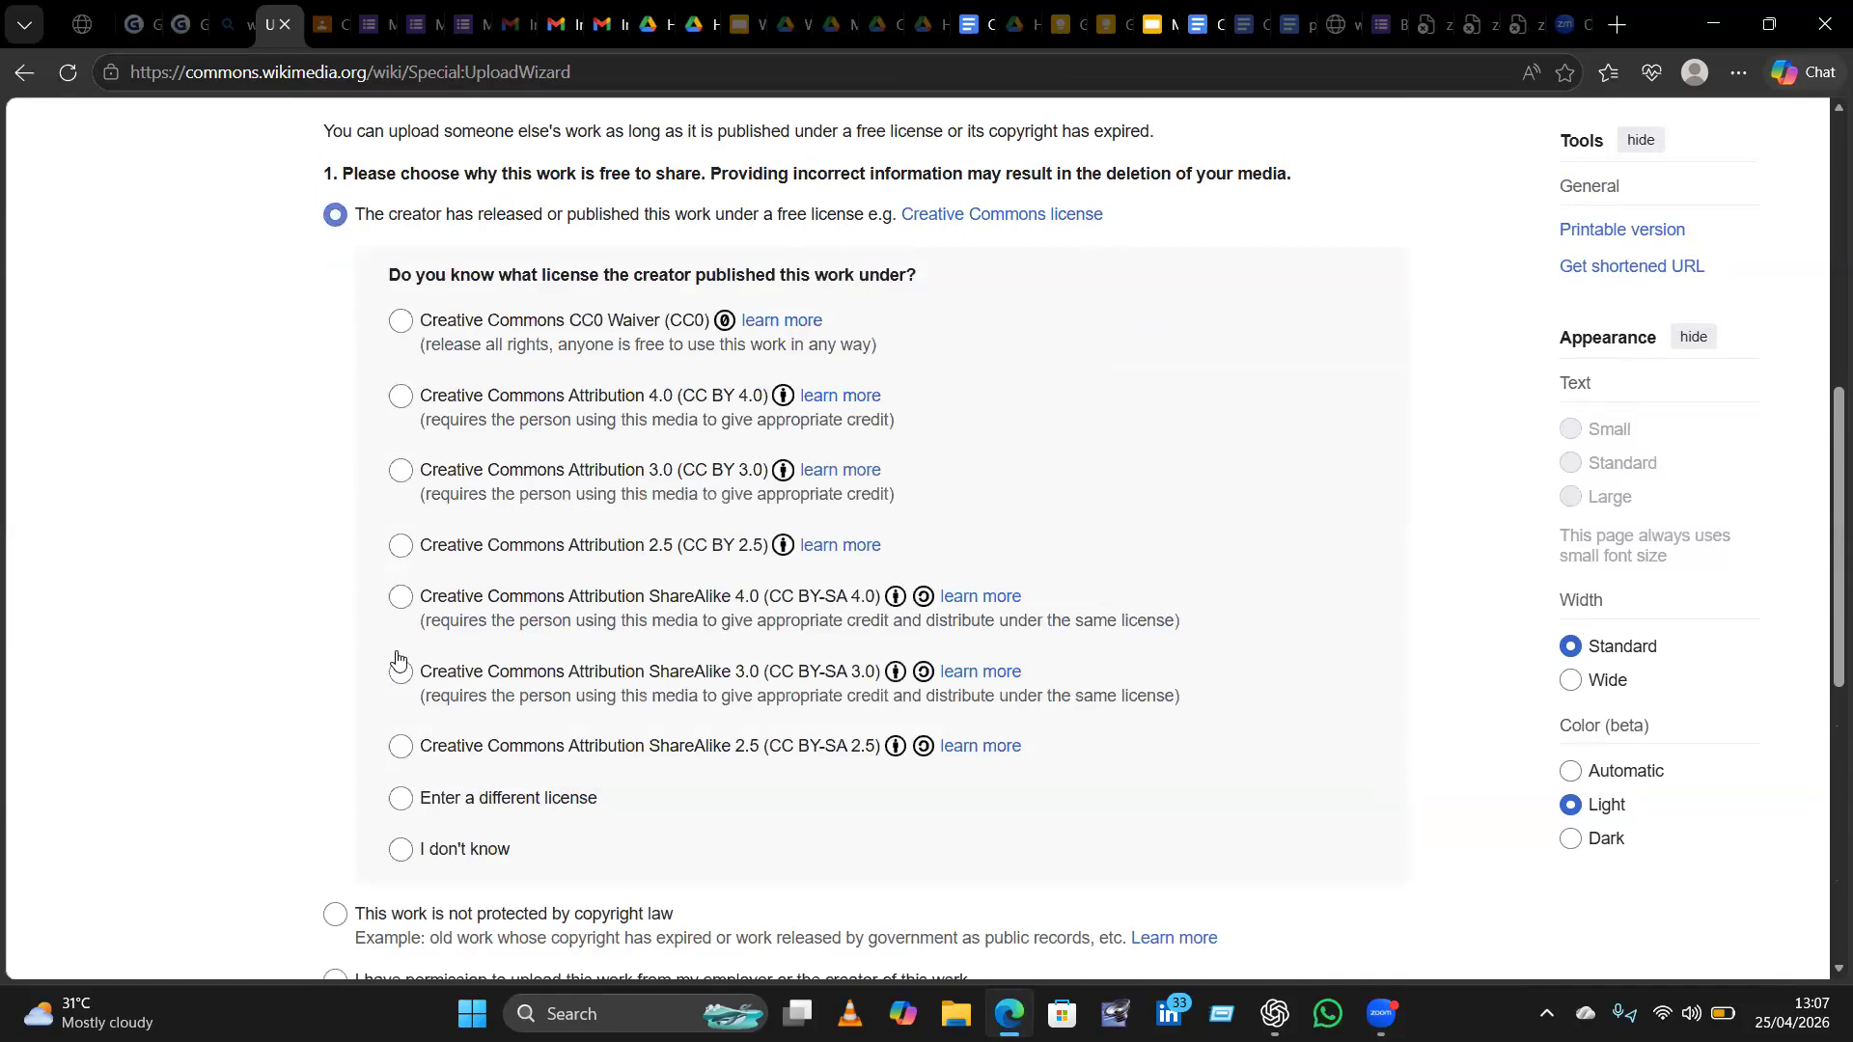
pyautogui.click(402, 599)
pyautogui.scroll(-5, 404, 601)
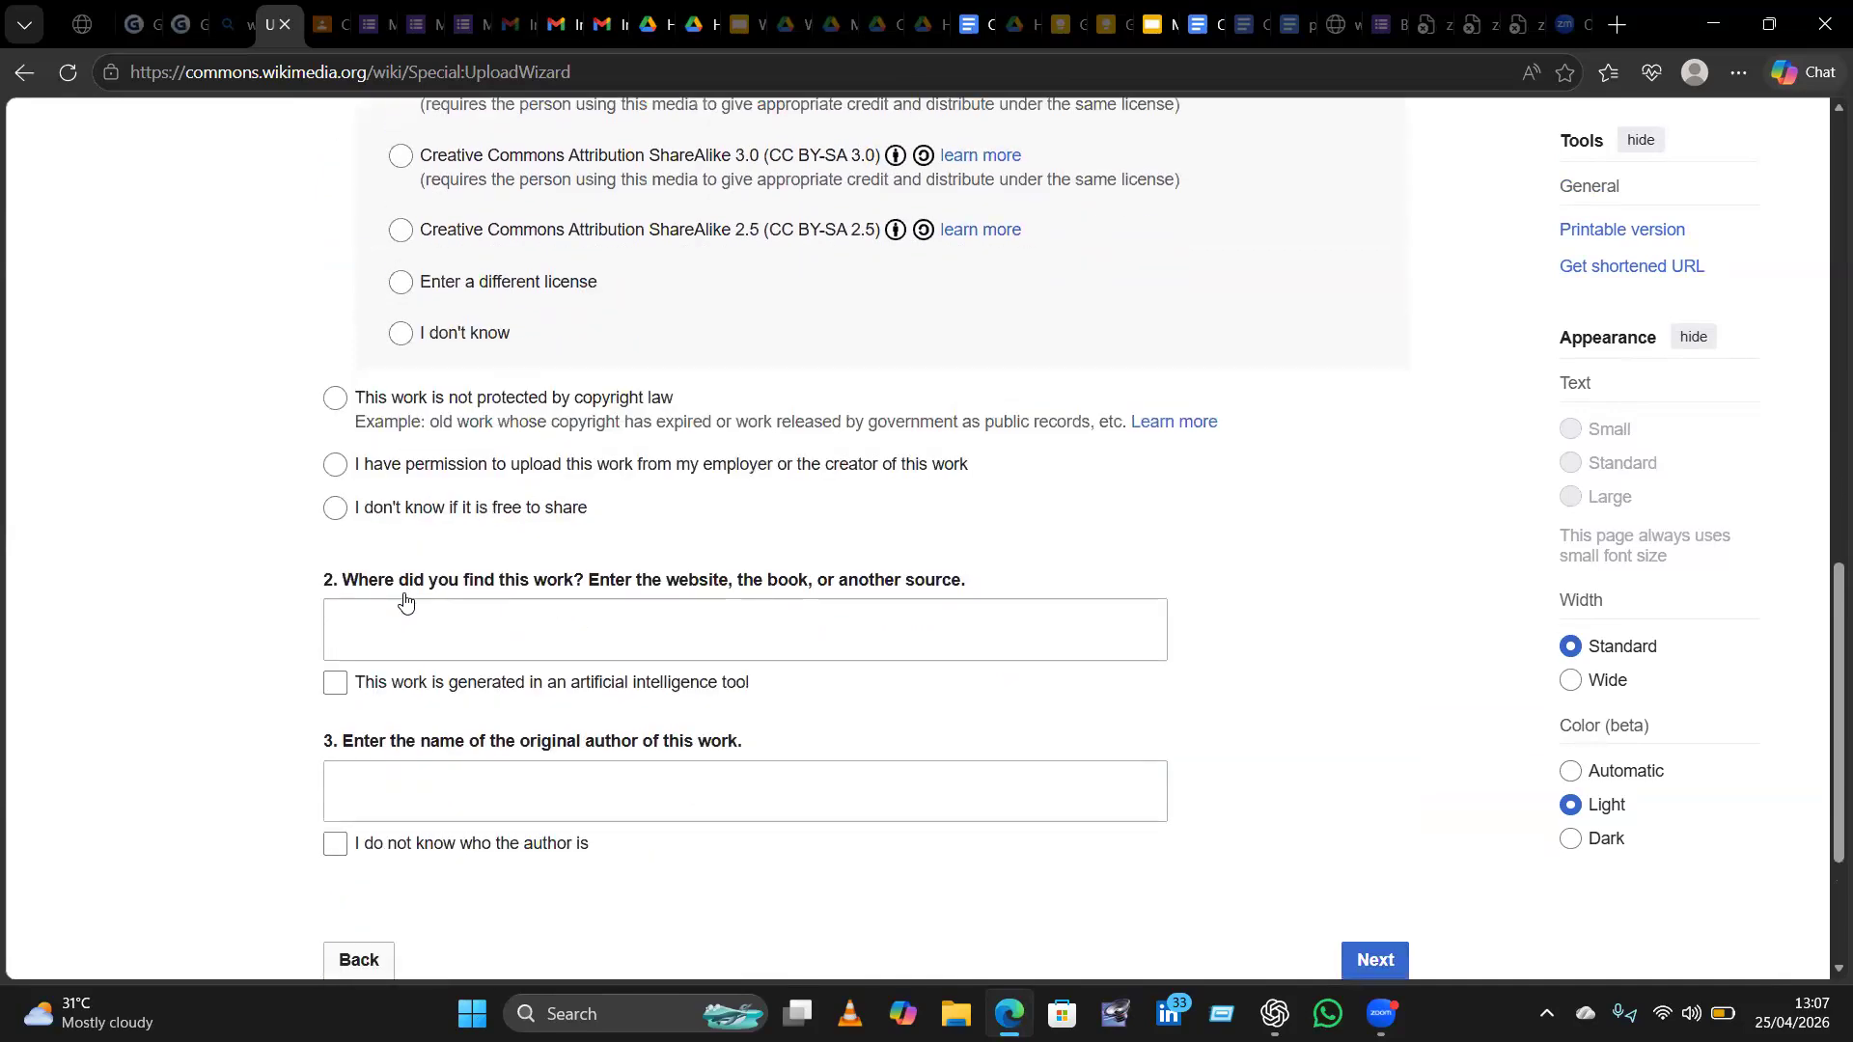
# Set the reason to having permission from the employer or creator, and review its license choices and the source and author fields.
pyautogui.click(335, 466)
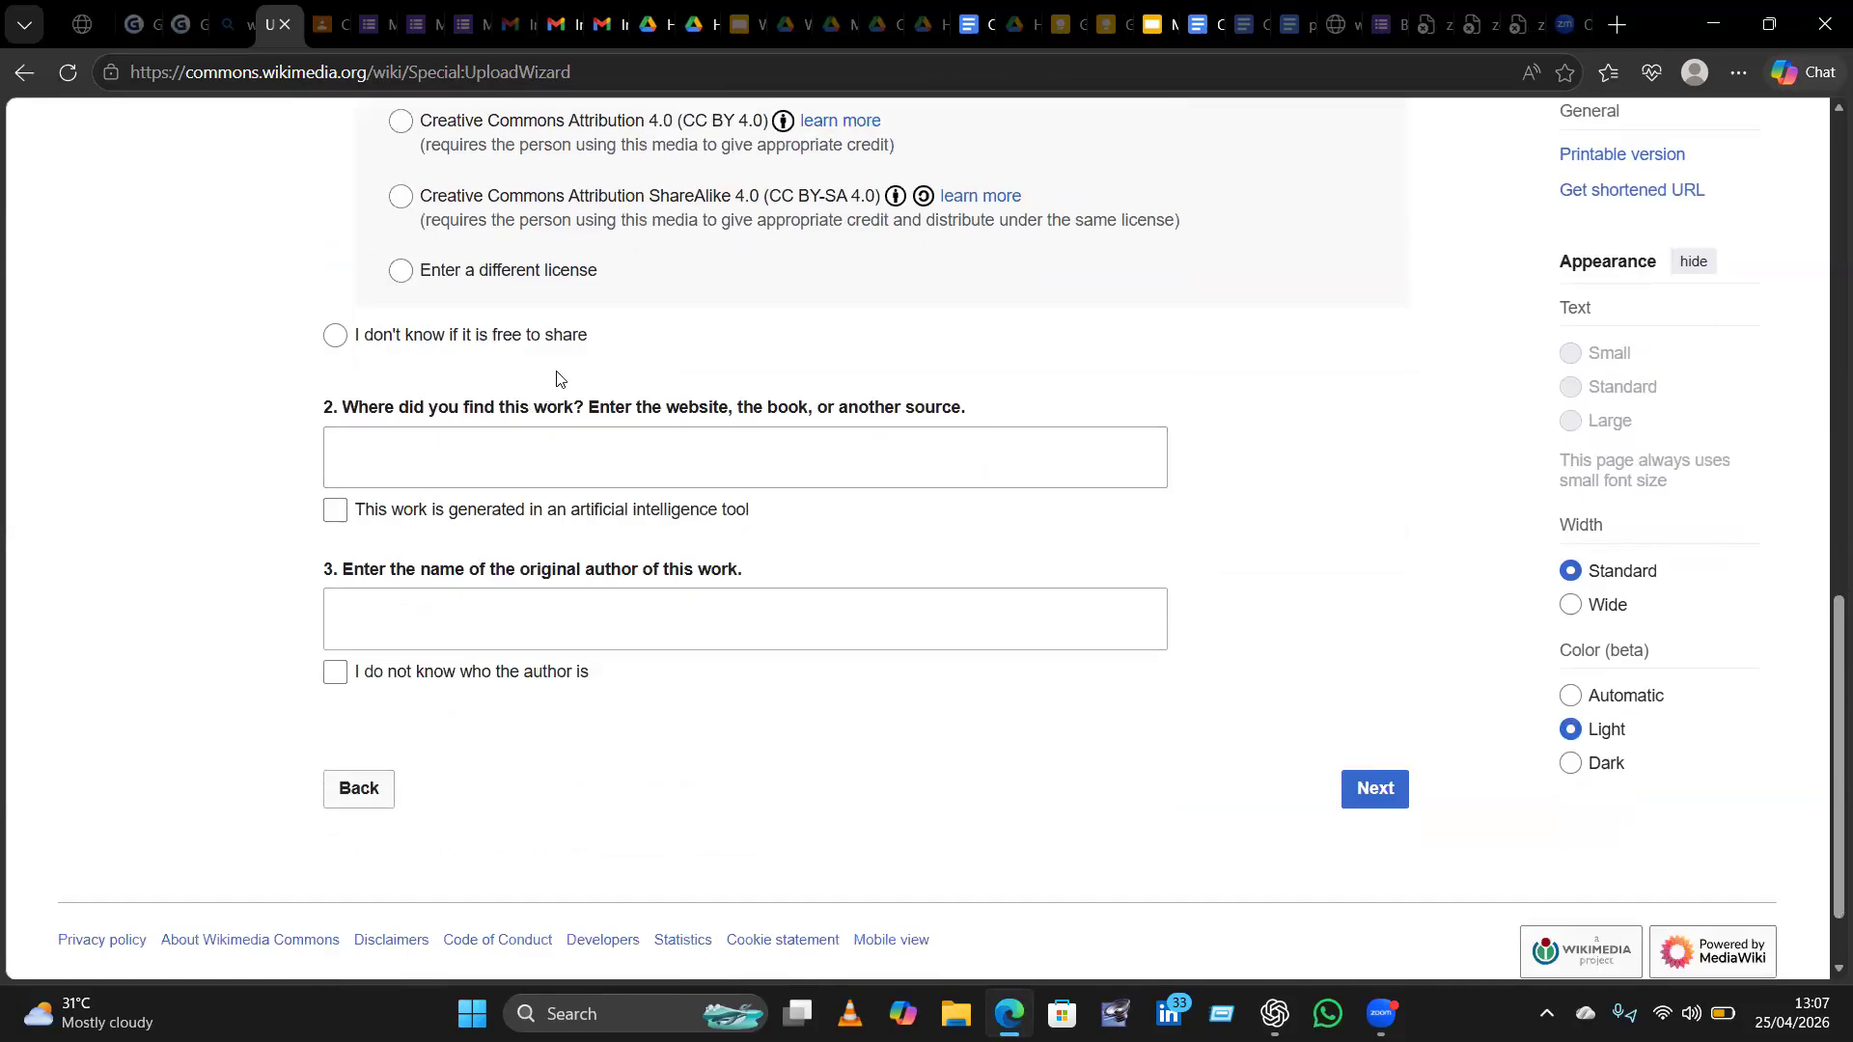
pyautogui.scroll(-2, 560, 379)
pyautogui.scroll(2, 561, 379)
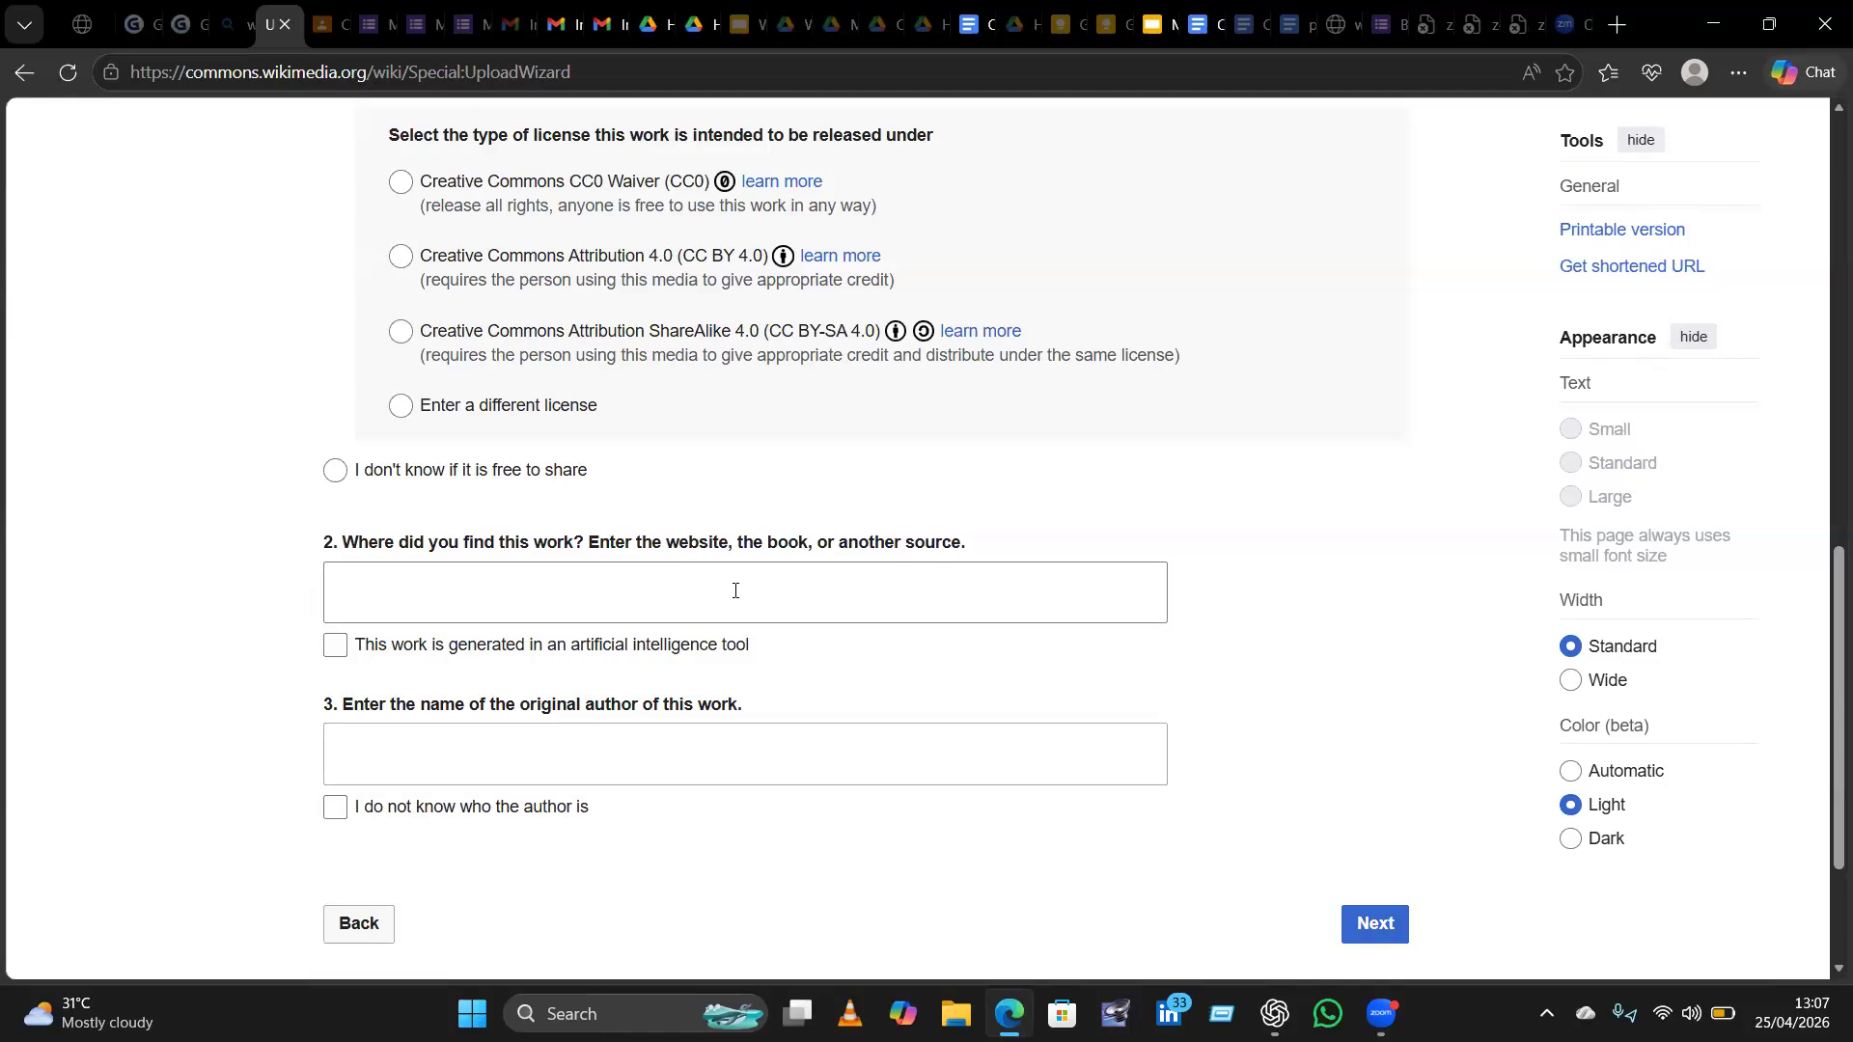
pyautogui.scroll(6, 652, 564)
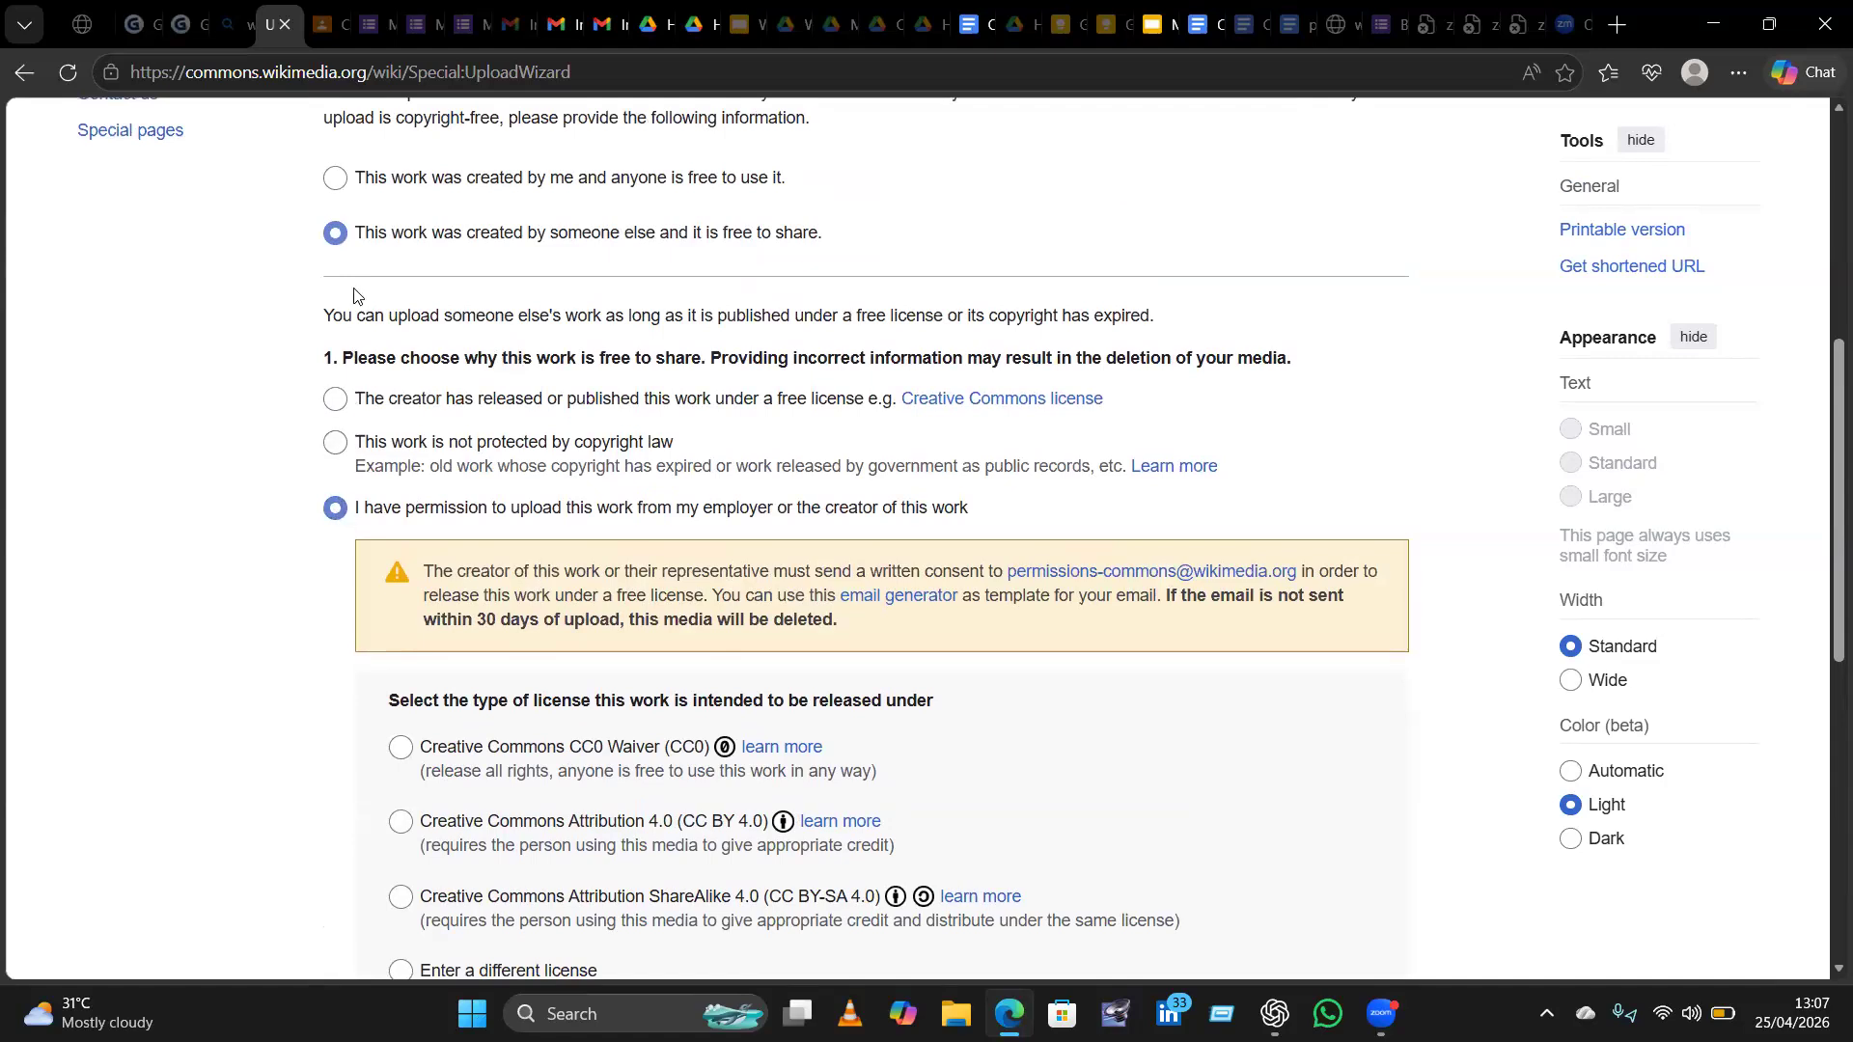
# Declare the work as created entirely by me and publish it under Creative Commons Attribution ShareAlike 4.0 (CC BY-SA 4.0).
pyautogui.click(336, 181)
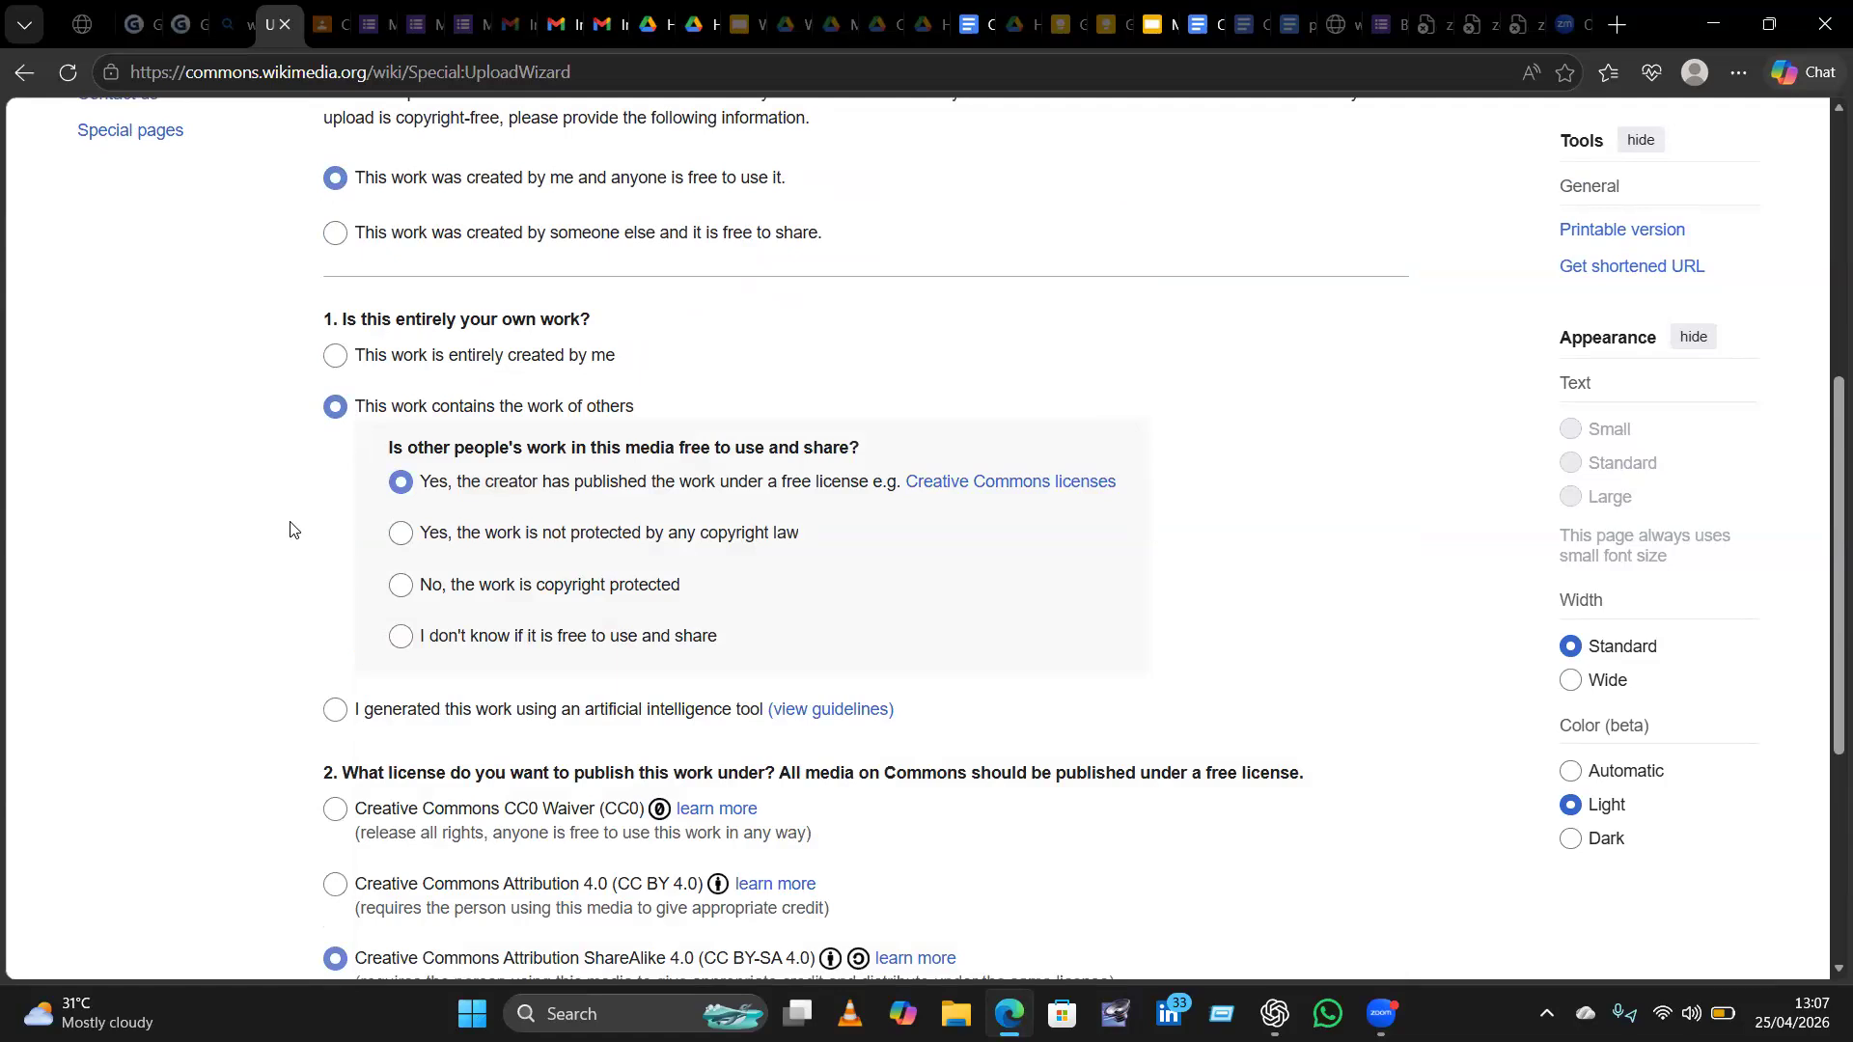
pyautogui.click(334, 357)
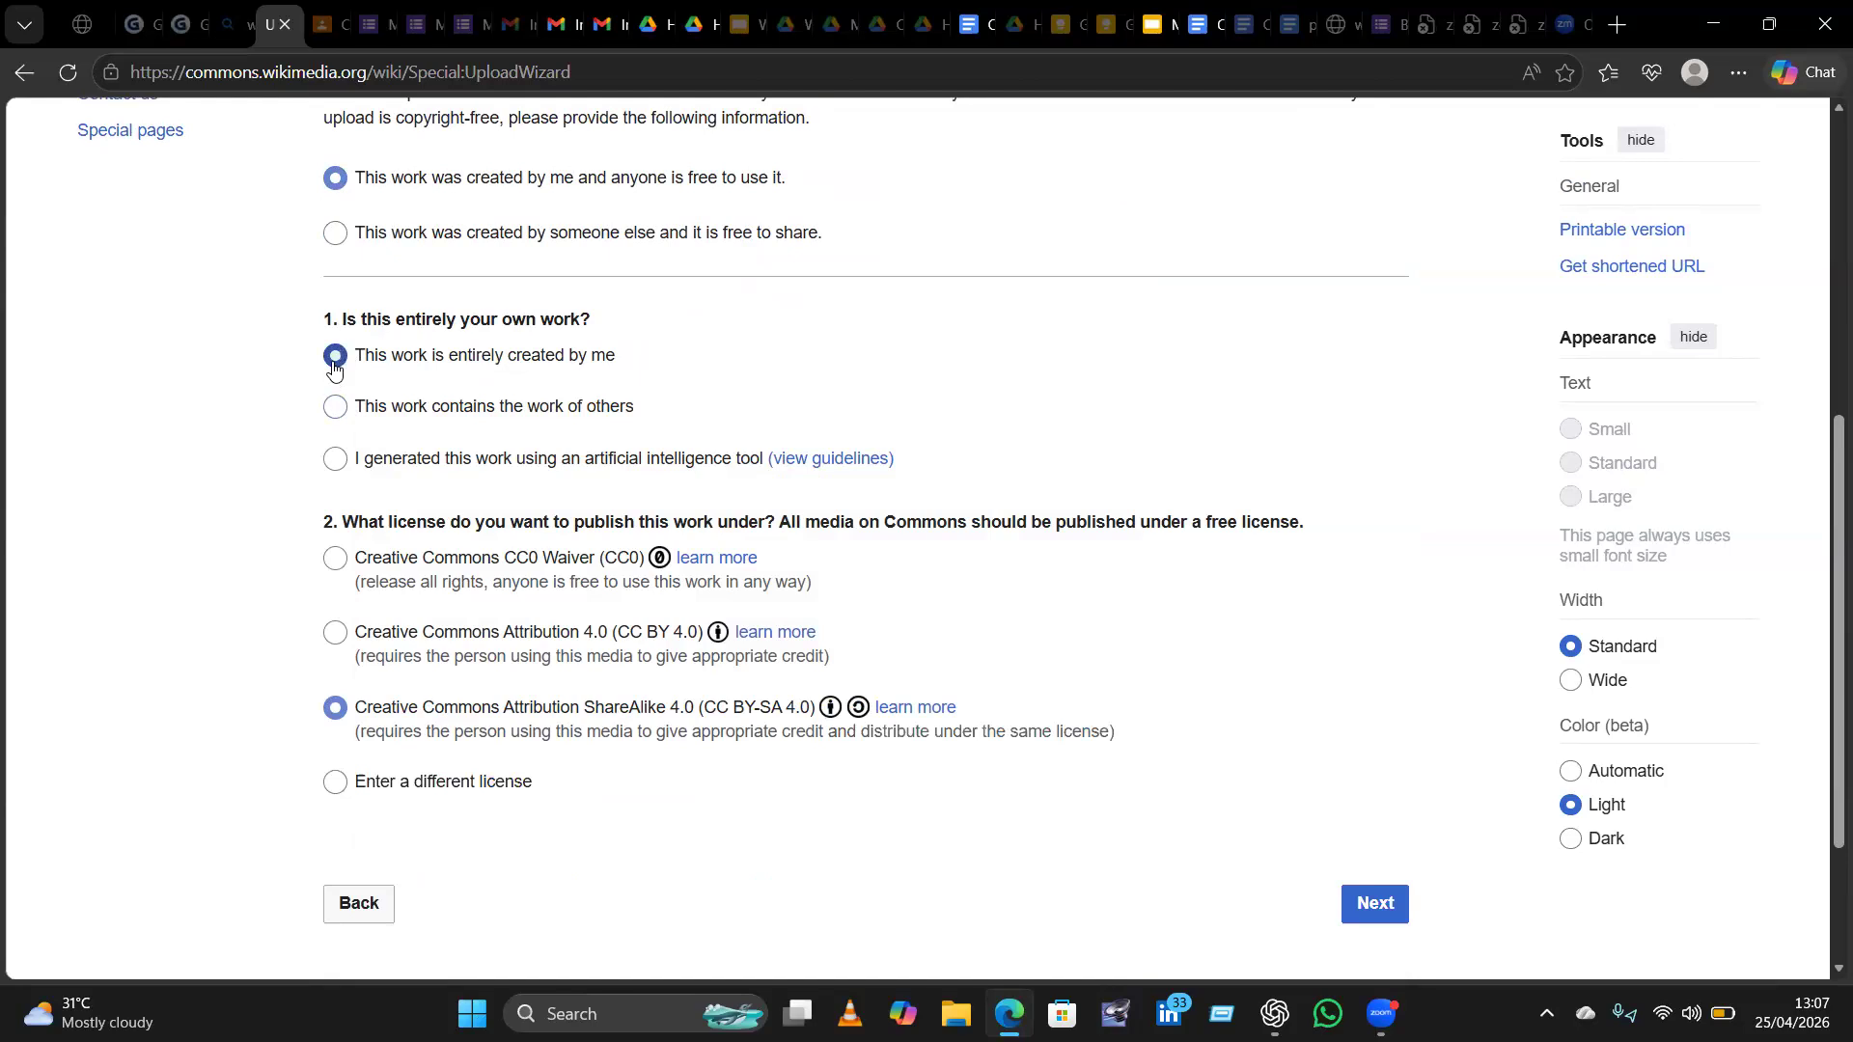
pyautogui.scroll(-2, 333, 367)
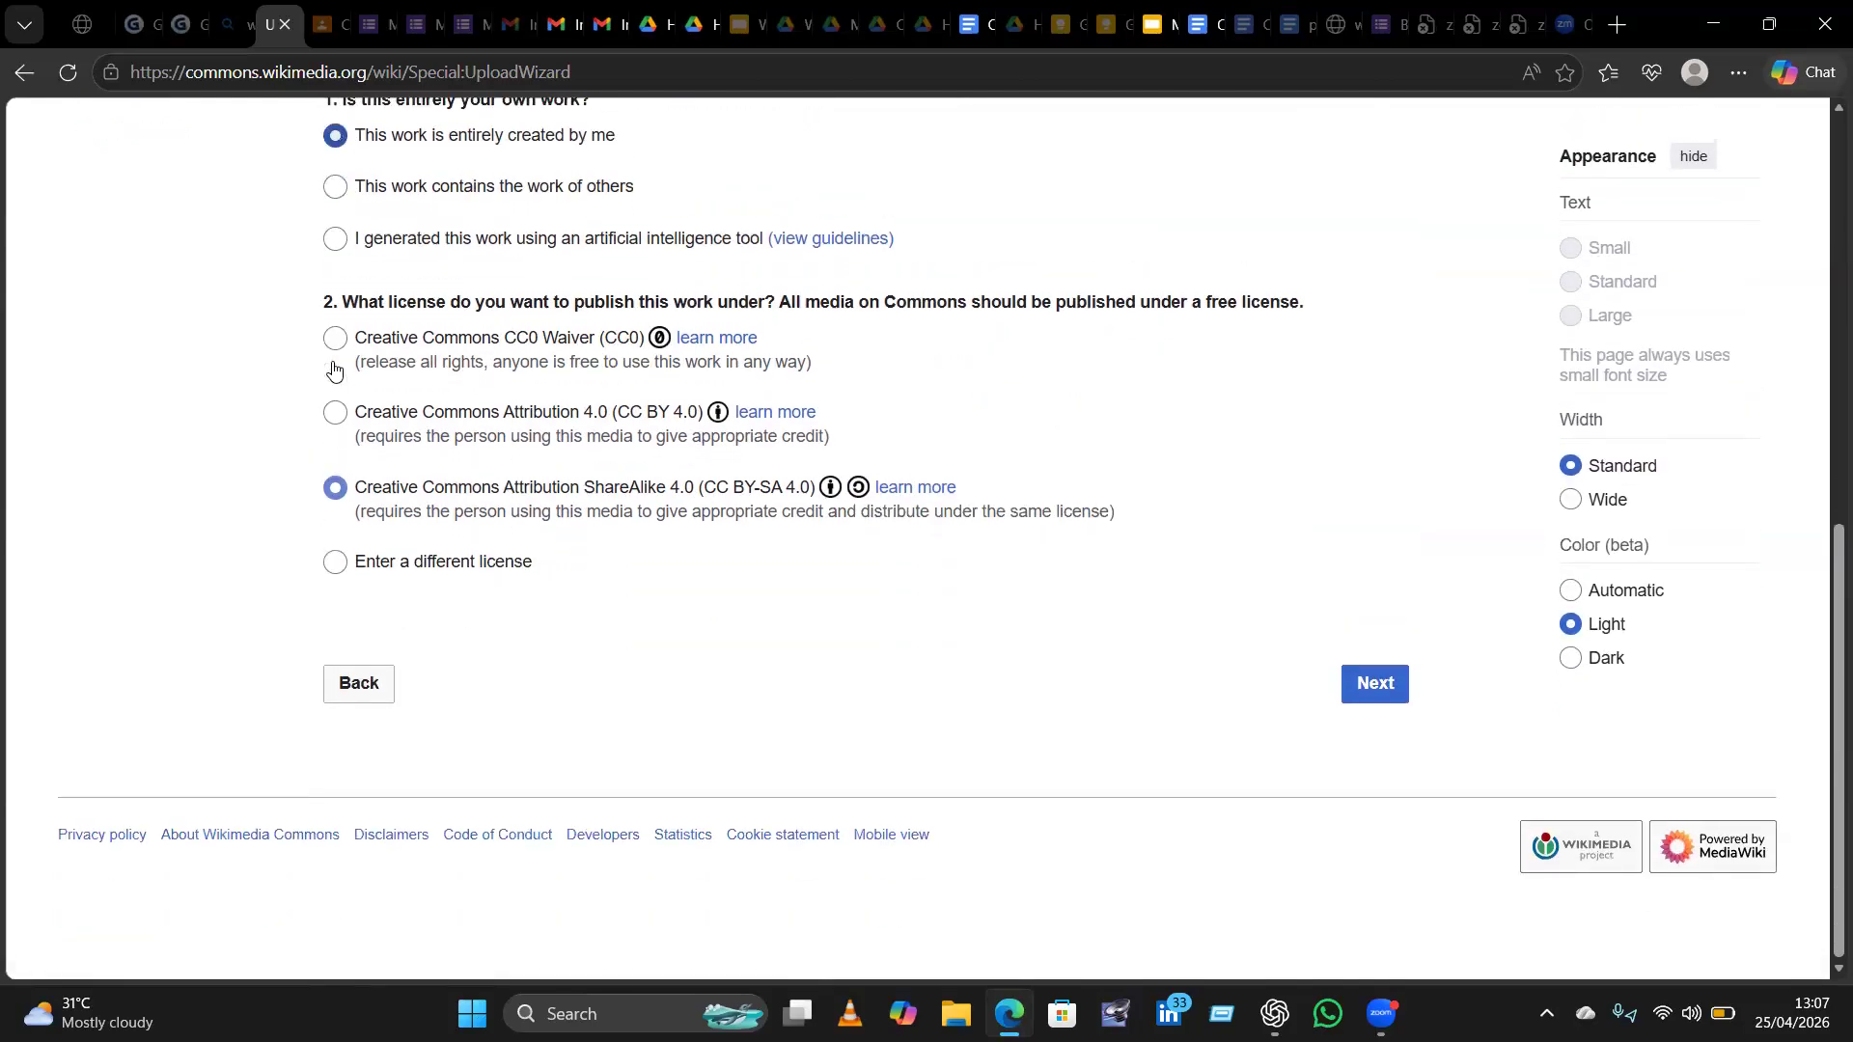
pyautogui.click(326, 492)
# Review the completed release rights answers and continue to the Describe stage.
pyautogui.scroll(7, 367, 537)
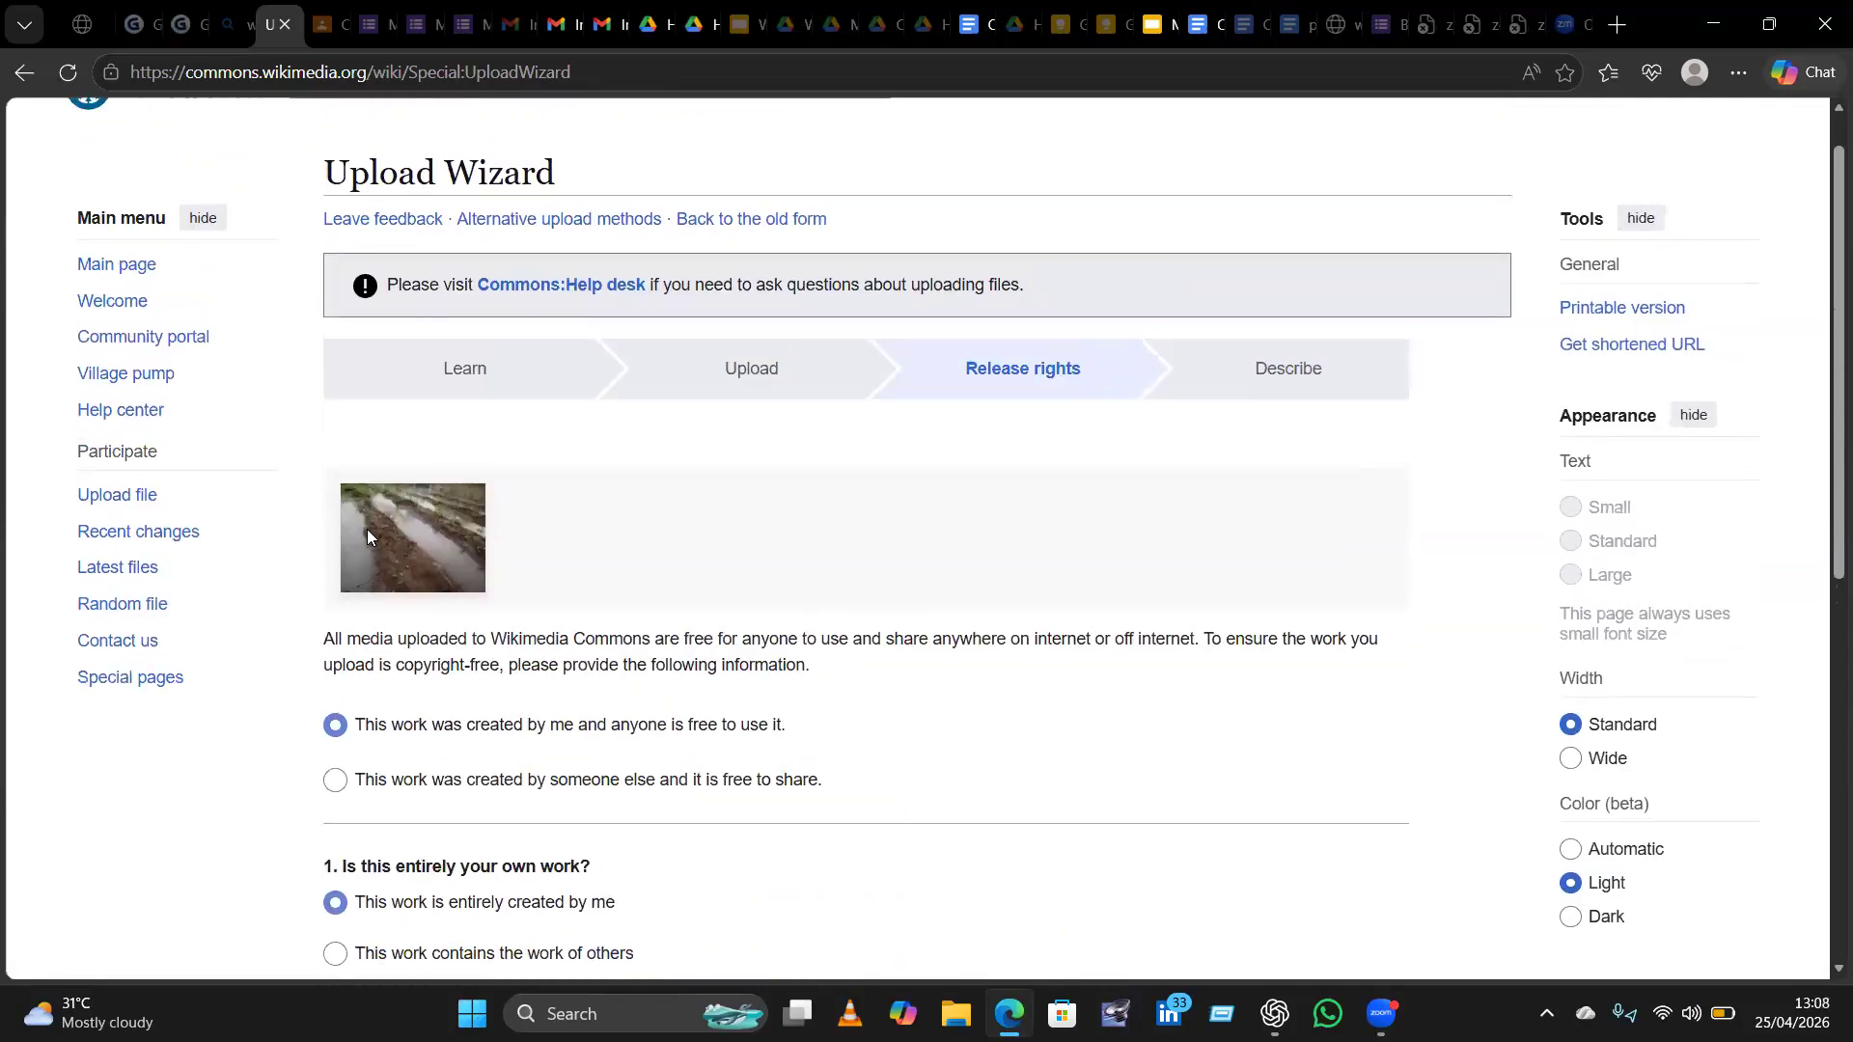
pyautogui.scroll(-2, 367, 536)
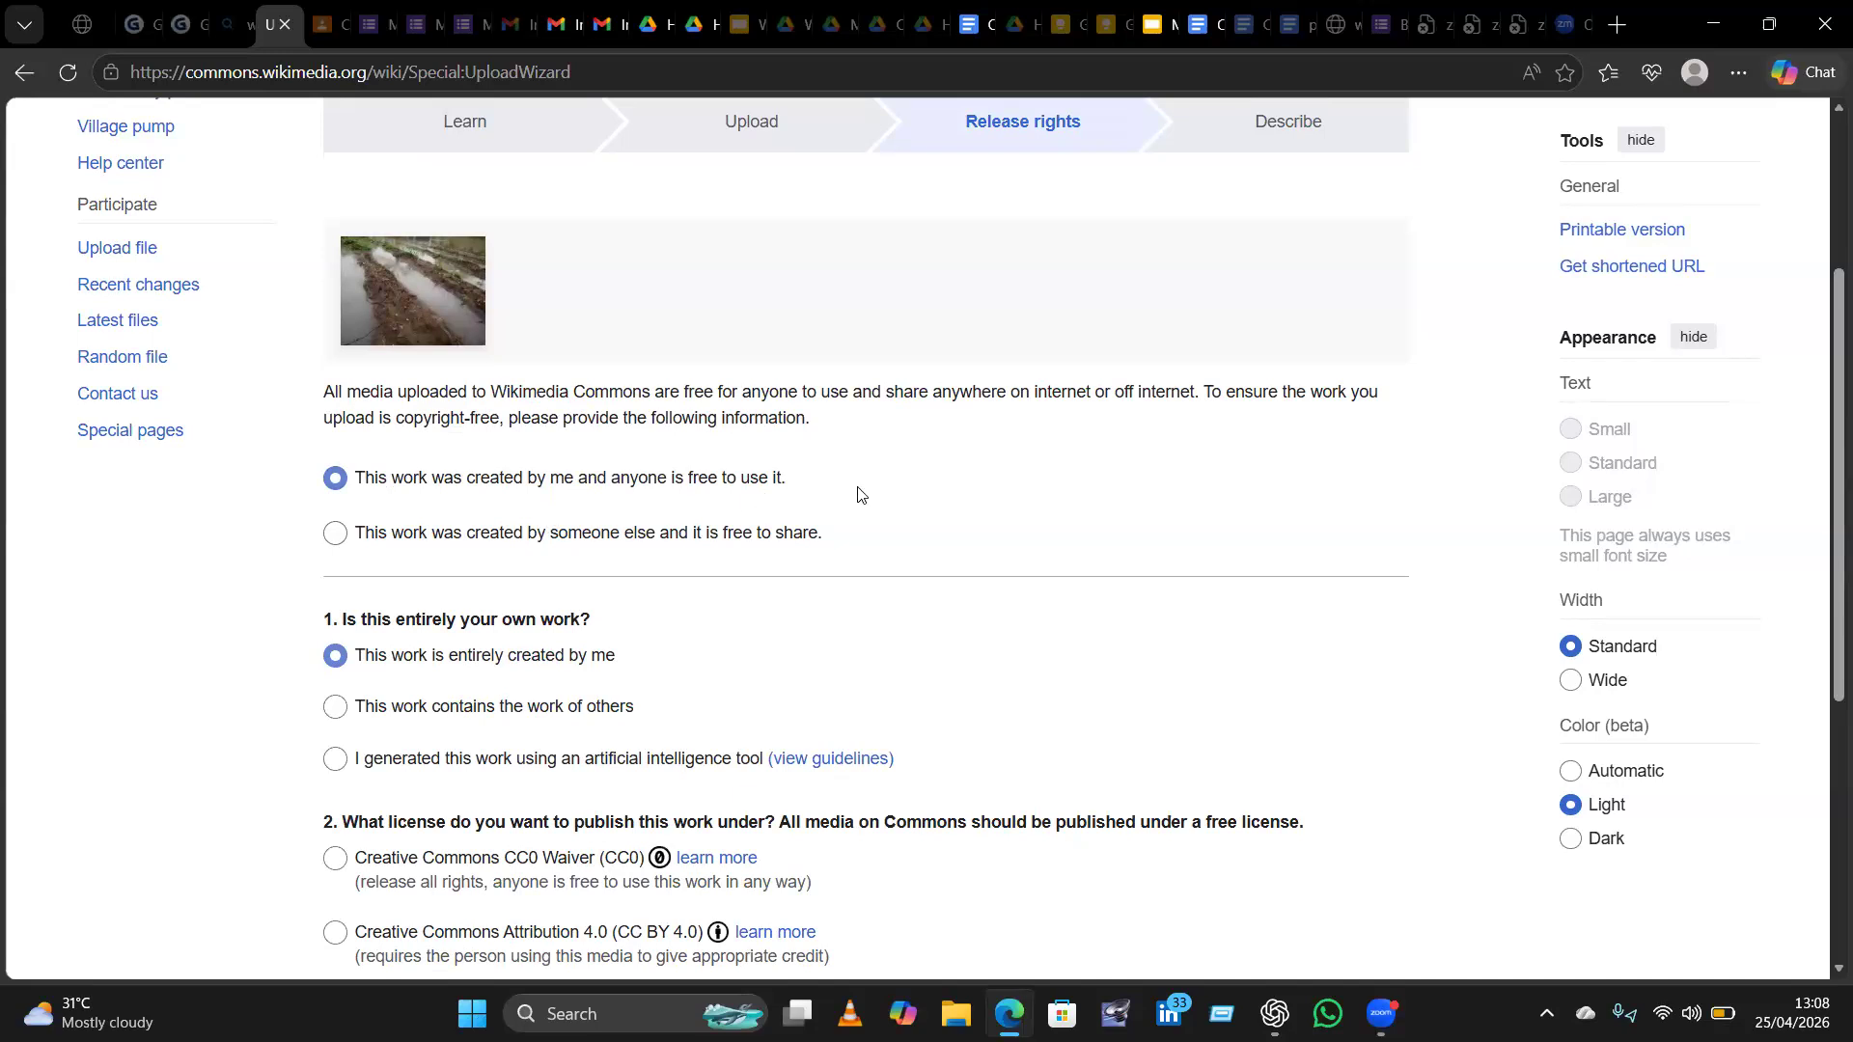
pyautogui.scroll(-3, 858, 494)
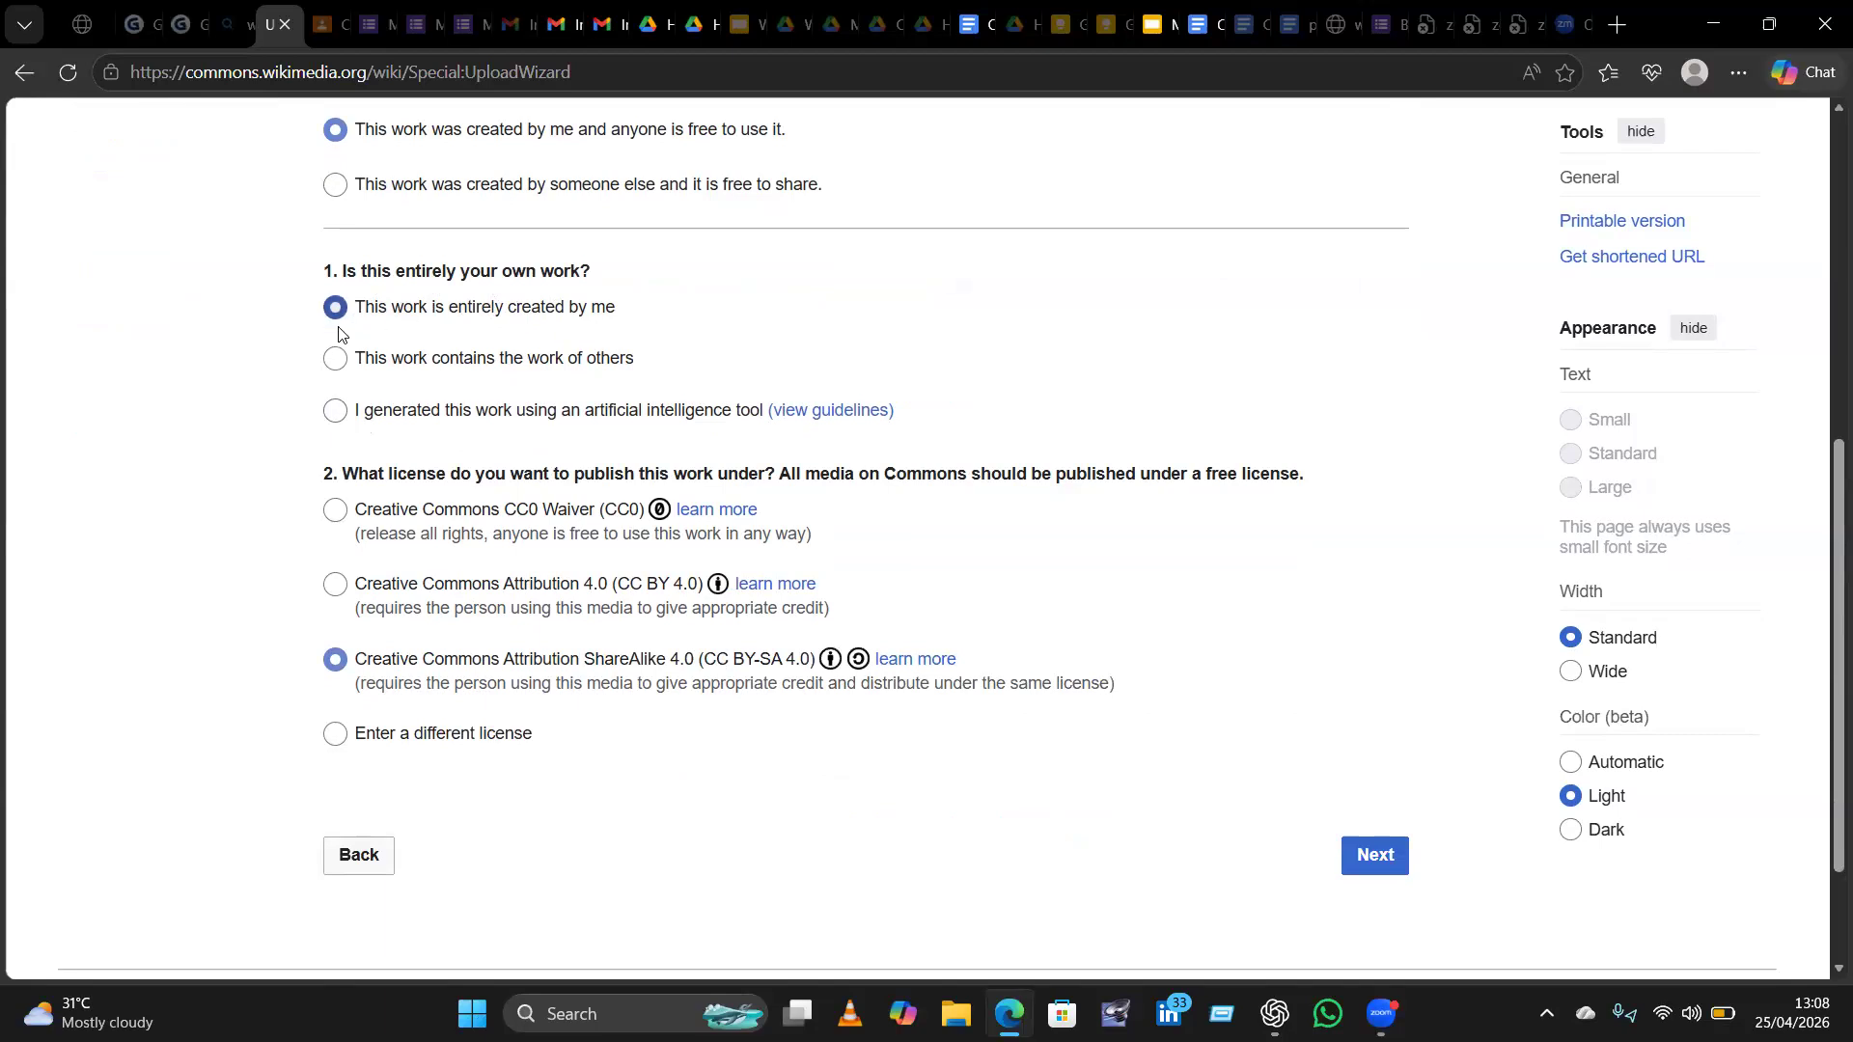
pyautogui.scroll(-2, 704, 337)
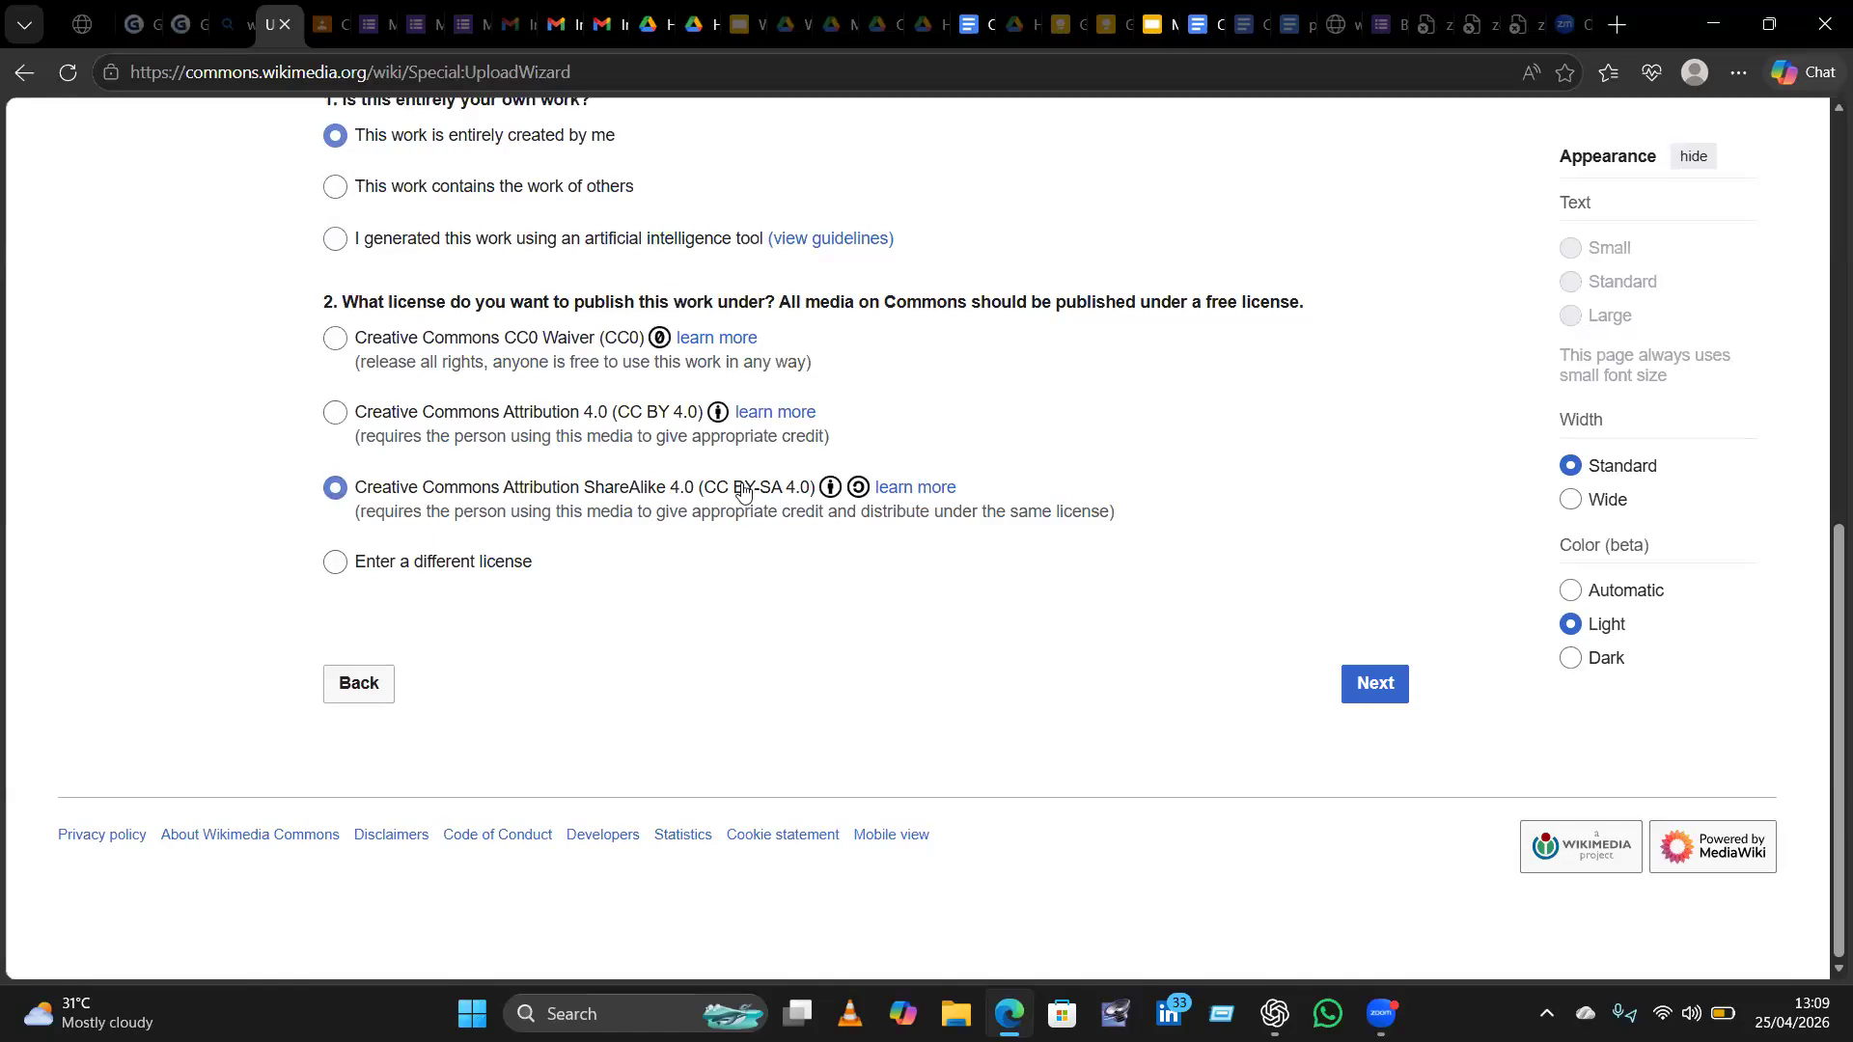
pyautogui.click(1371, 687)
pyautogui.click(1371, 687)
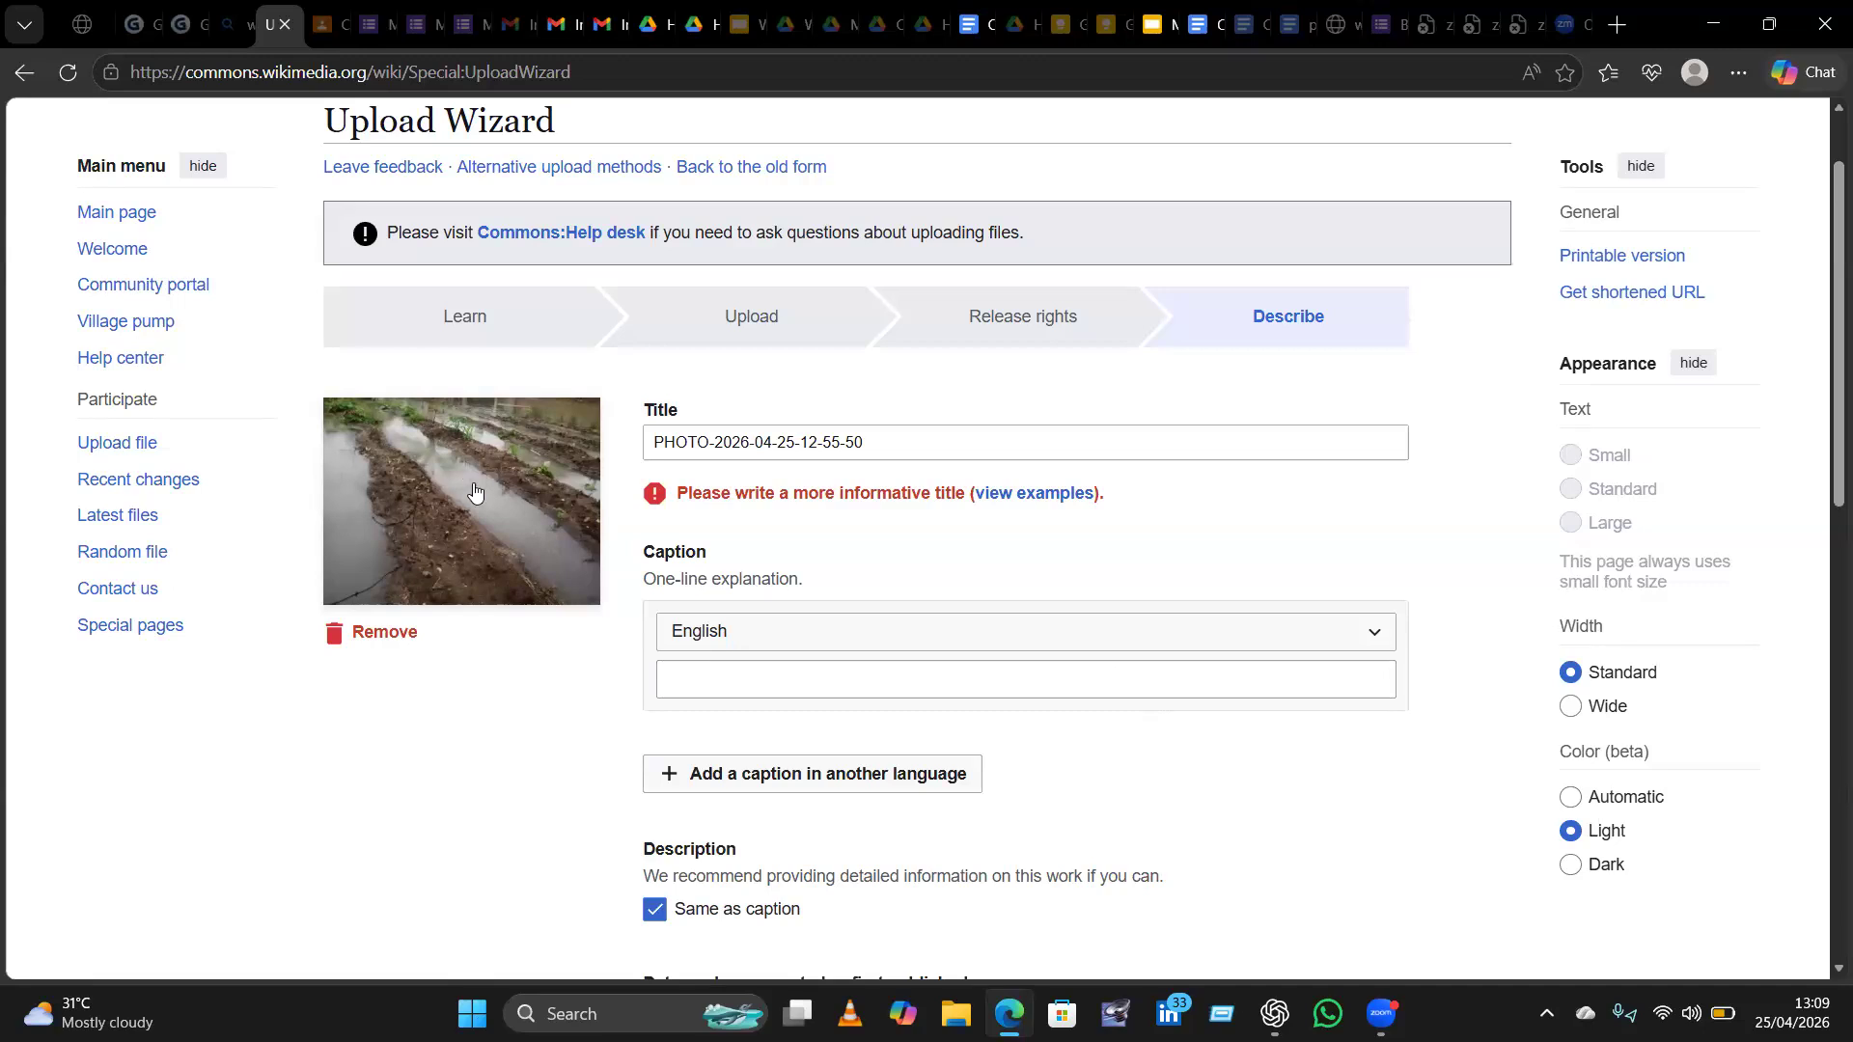
# Replace the photo's default title with "Flooded farm in Akwa-Ibom, Uyo, Southern Nigerian".
pyautogui.click(901, 443)
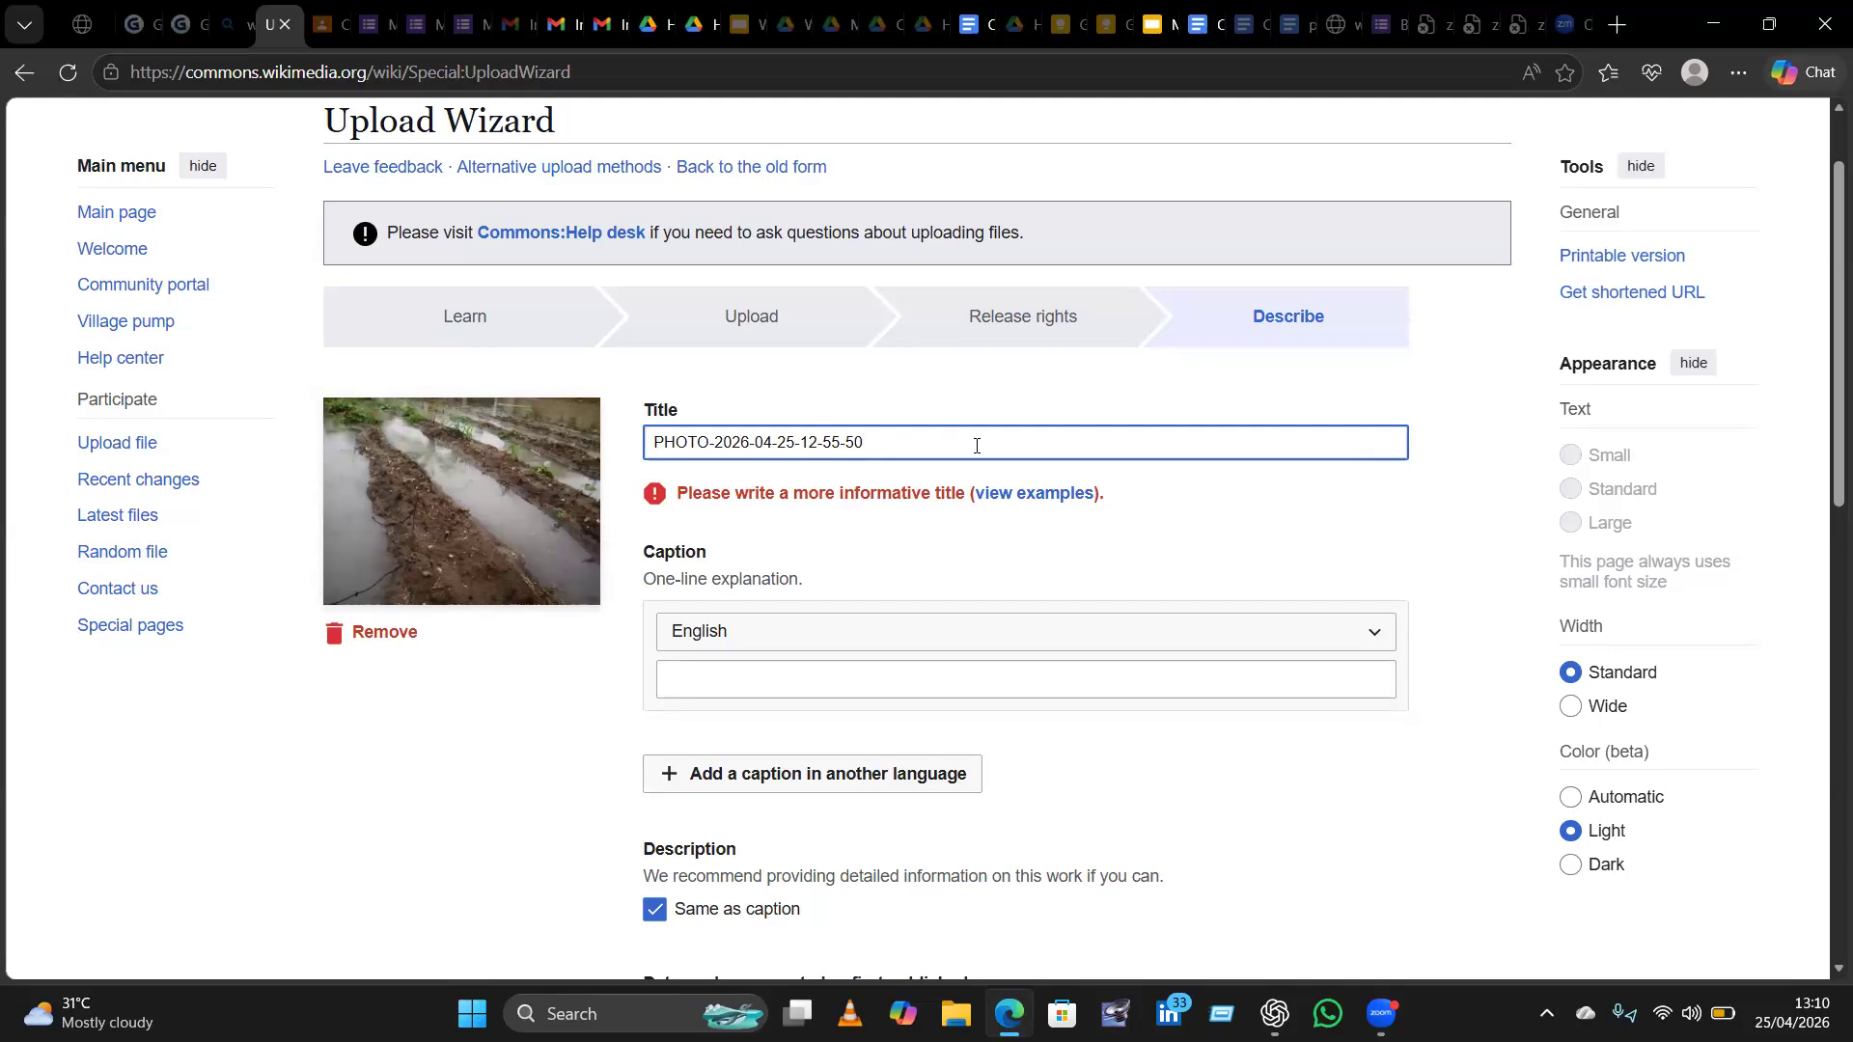
pyautogui.press('BackSpace')
pyautogui.press('BackSpace')
pyautogui.press('BackSpace')
pyautogui.press('BackSpace')
pyautogui.press('BackSpace')
pyautogui.press('BackSpace')
pyautogui.press('BackSpace')
pyautogui.press('BackSpace')
pyautogui.press('BackSpace')
pyautogui.press('BackSpace')
pyautogui.press('BackSpace')
pyautogui.press('BackSpace')
pyautogui.press('BackSpace')
pyautogui.press('BackSpace')
pyautogui.press('BackSpace')
pyautogui.press('BackSpace')
pyautogui.press('BackSpace')
pyautogui.press('BackSpace')
pyautogui.press('BackSpace')
pyautogui.press('BackSpace')
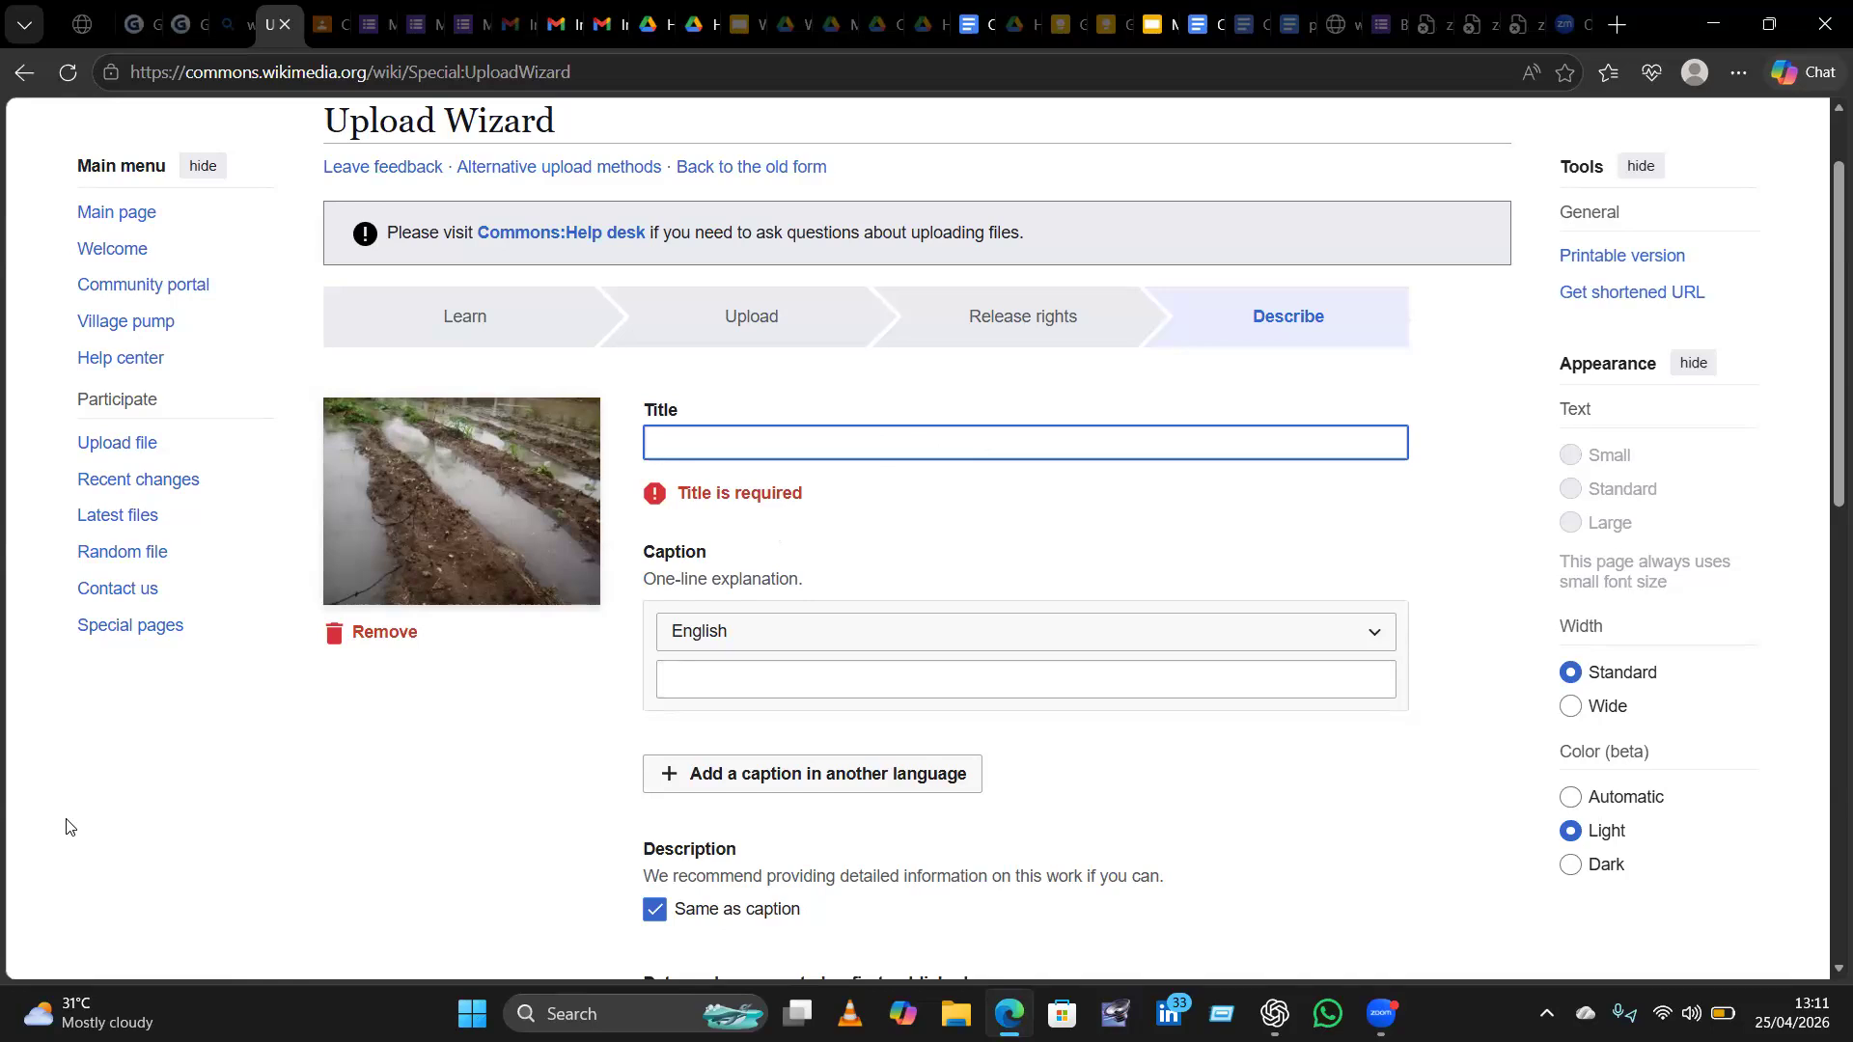
pyautogui.write('Flooded ')
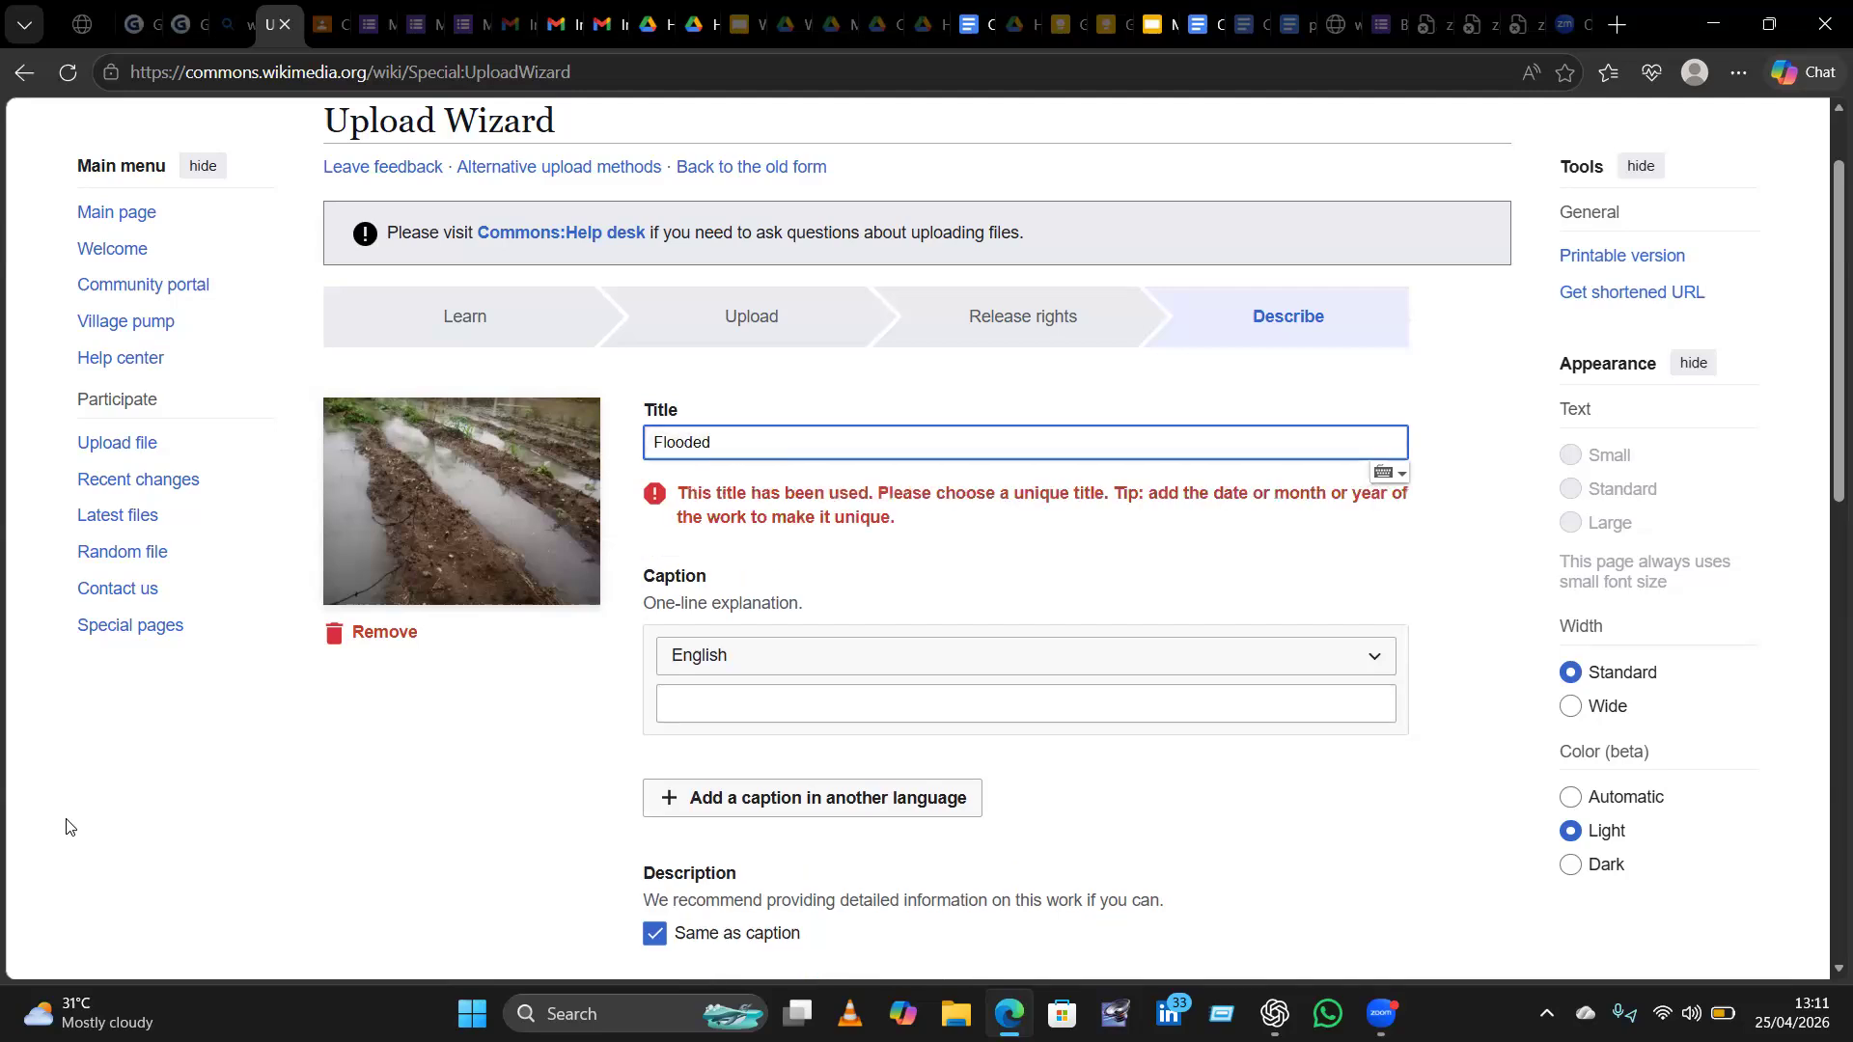
pyautogui.write('F')
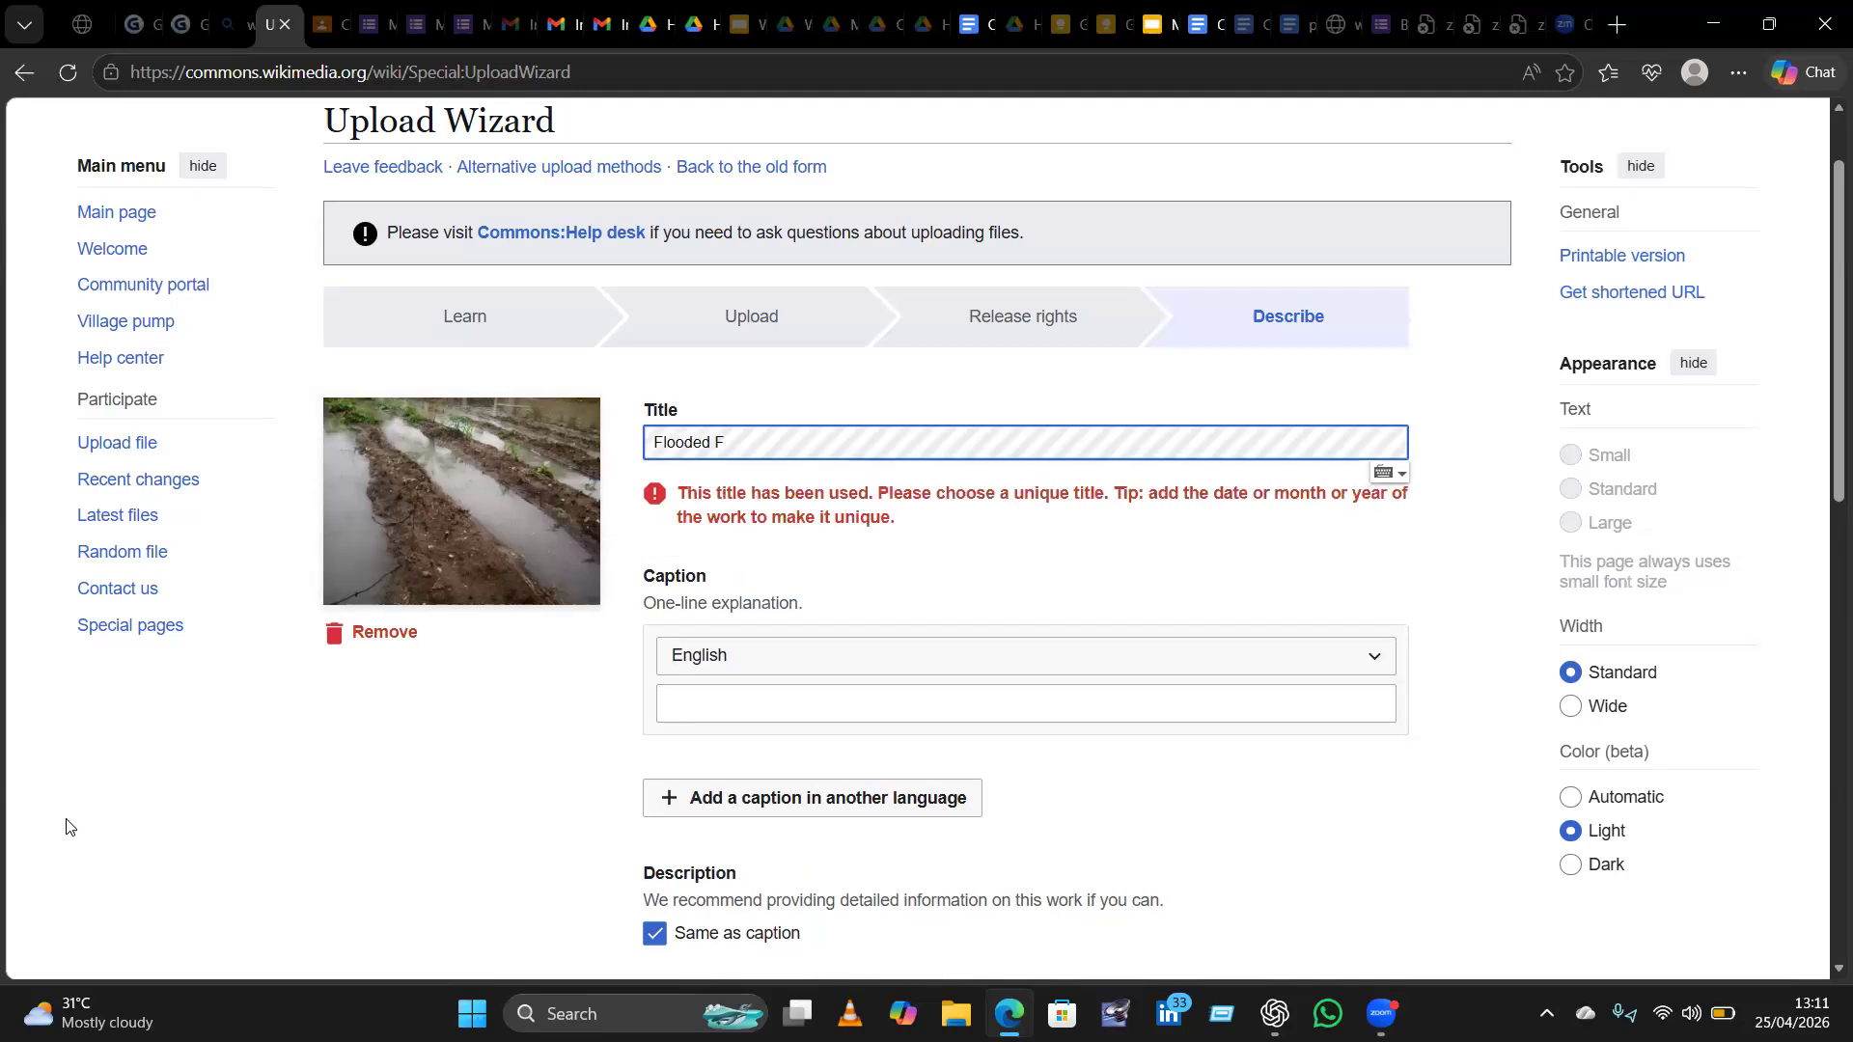
pyautogui.press('BackSpace')
pyautogui.write('farm')
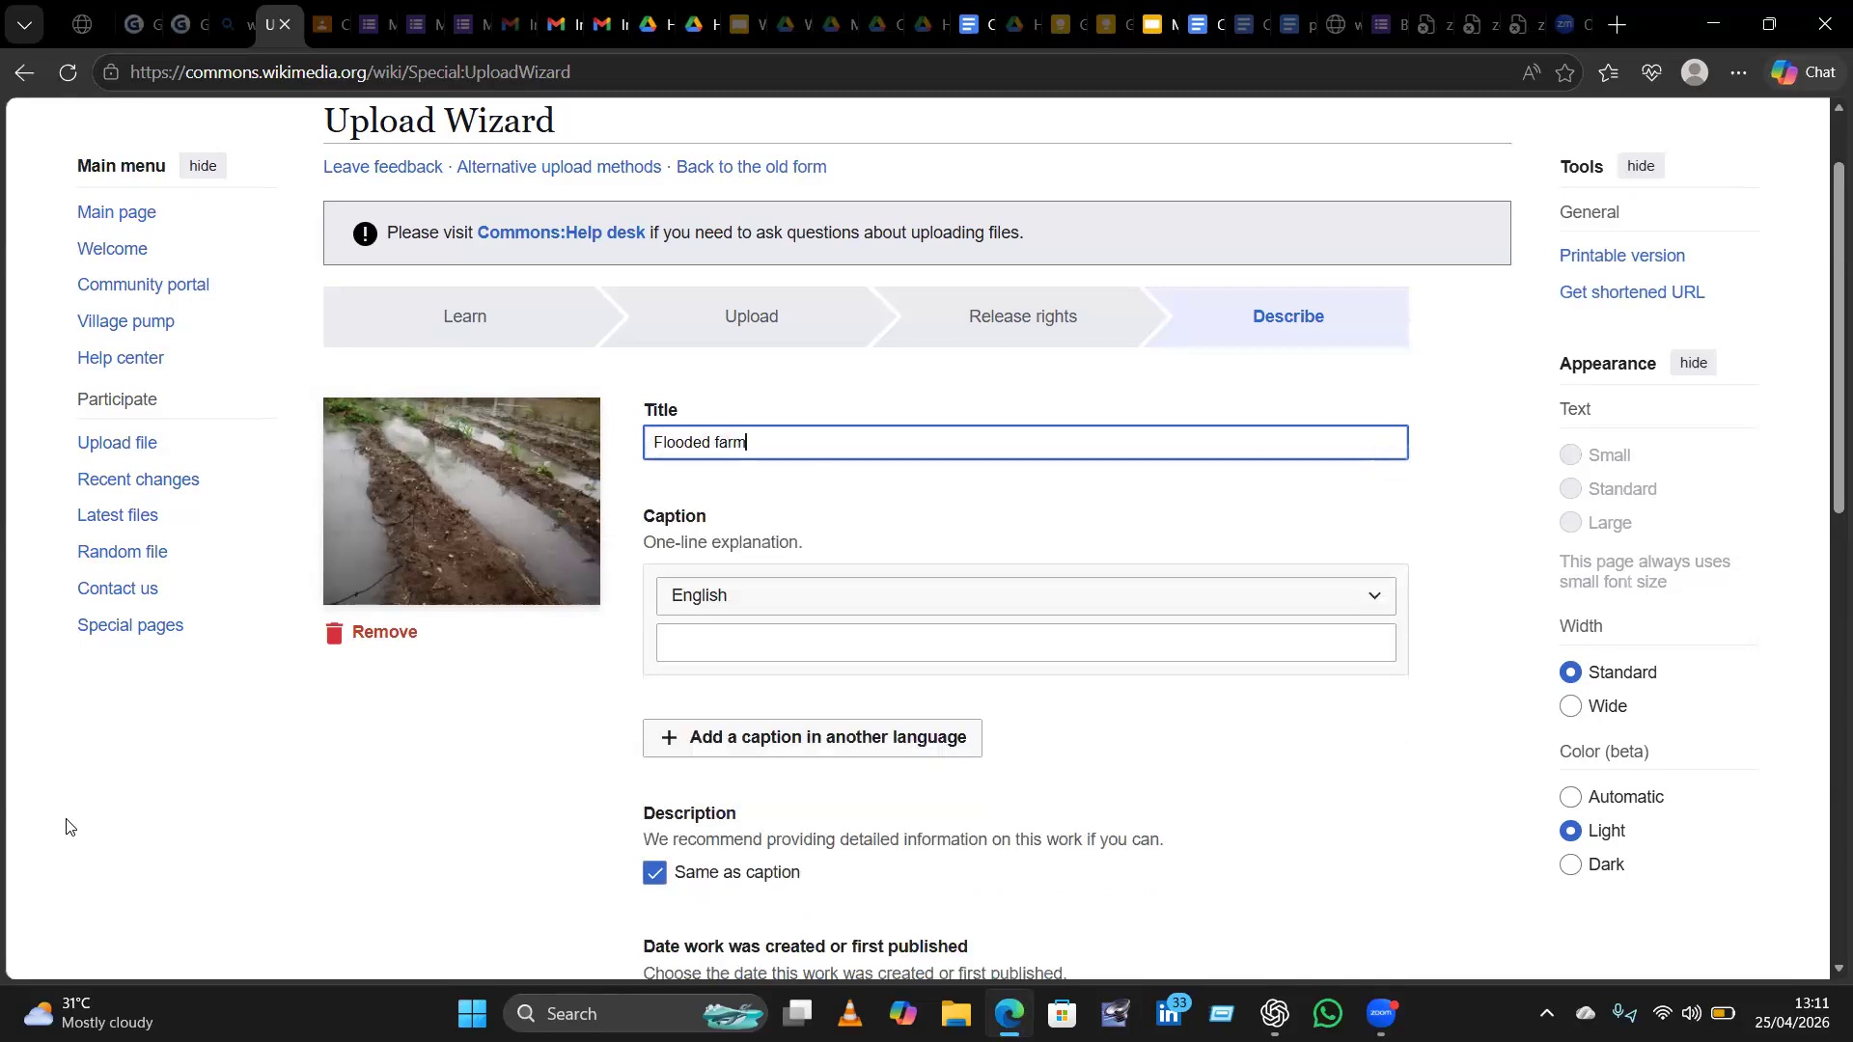
pyautogui.write(' in')
pyautogui.write('Akwa')
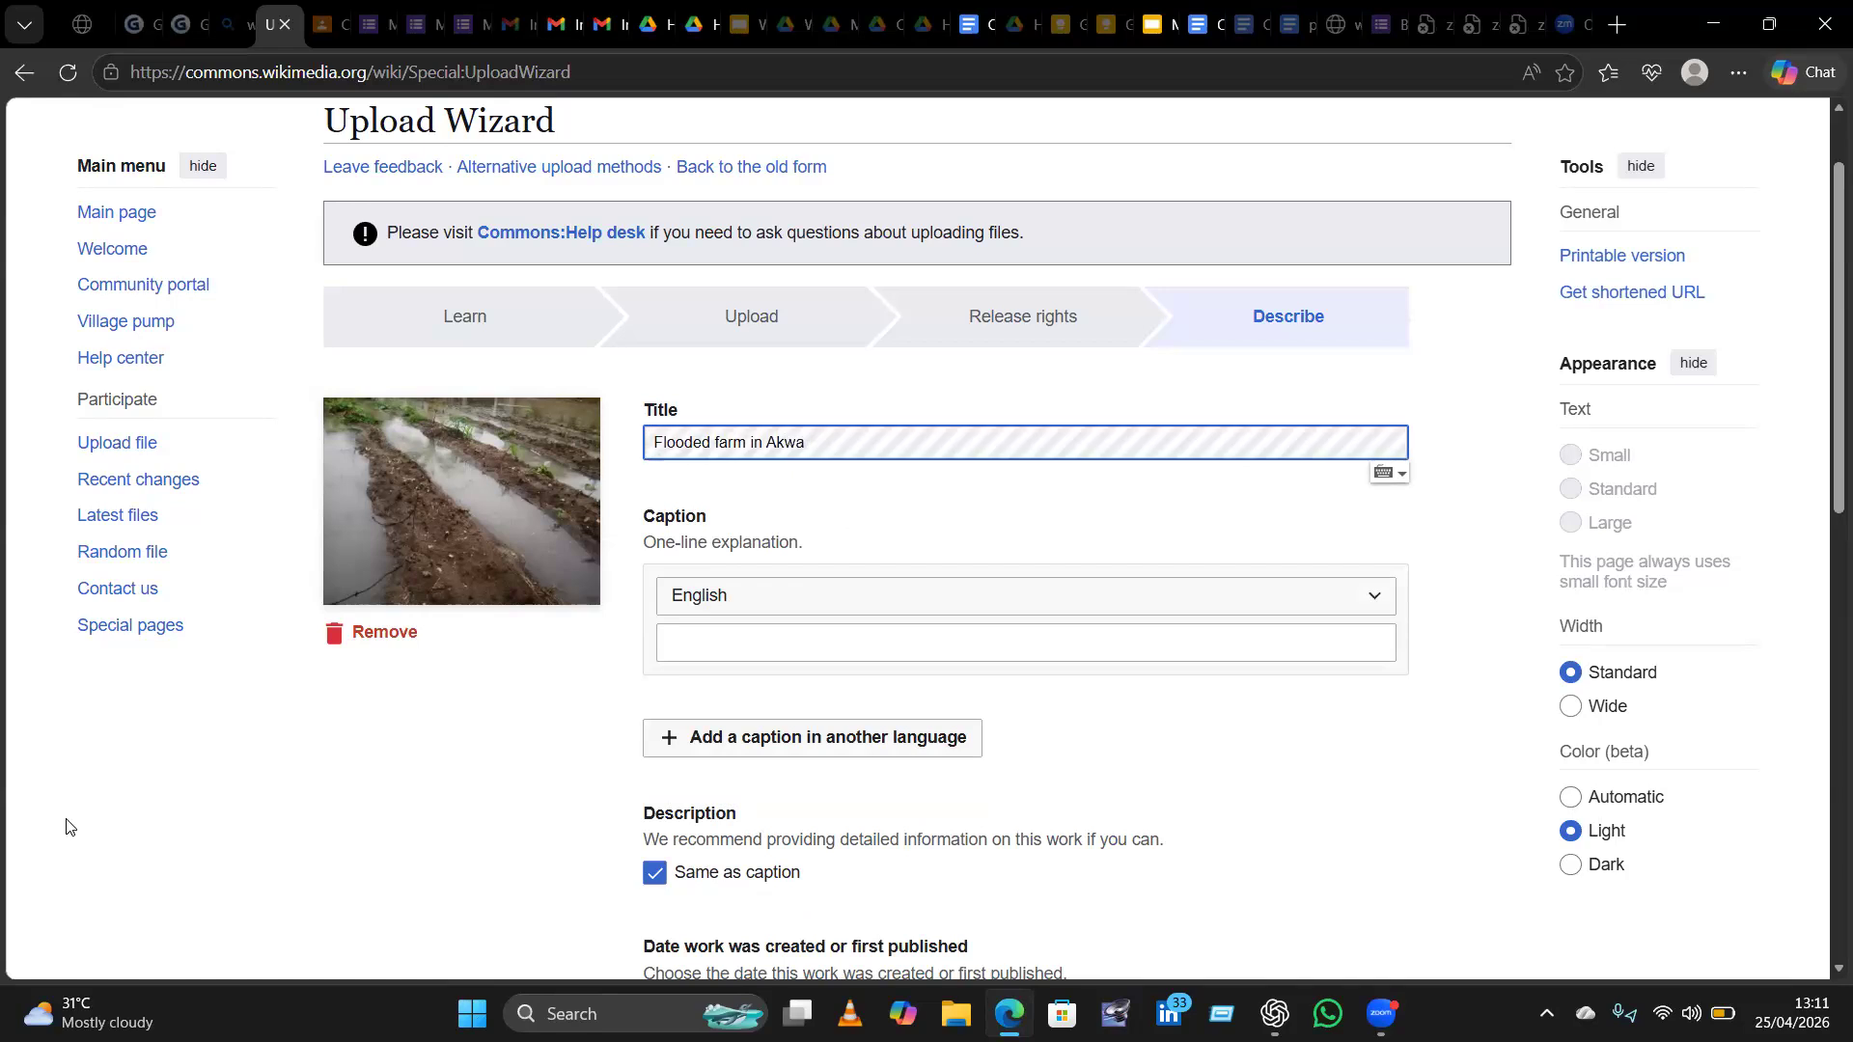
pyautogui.write('-I')
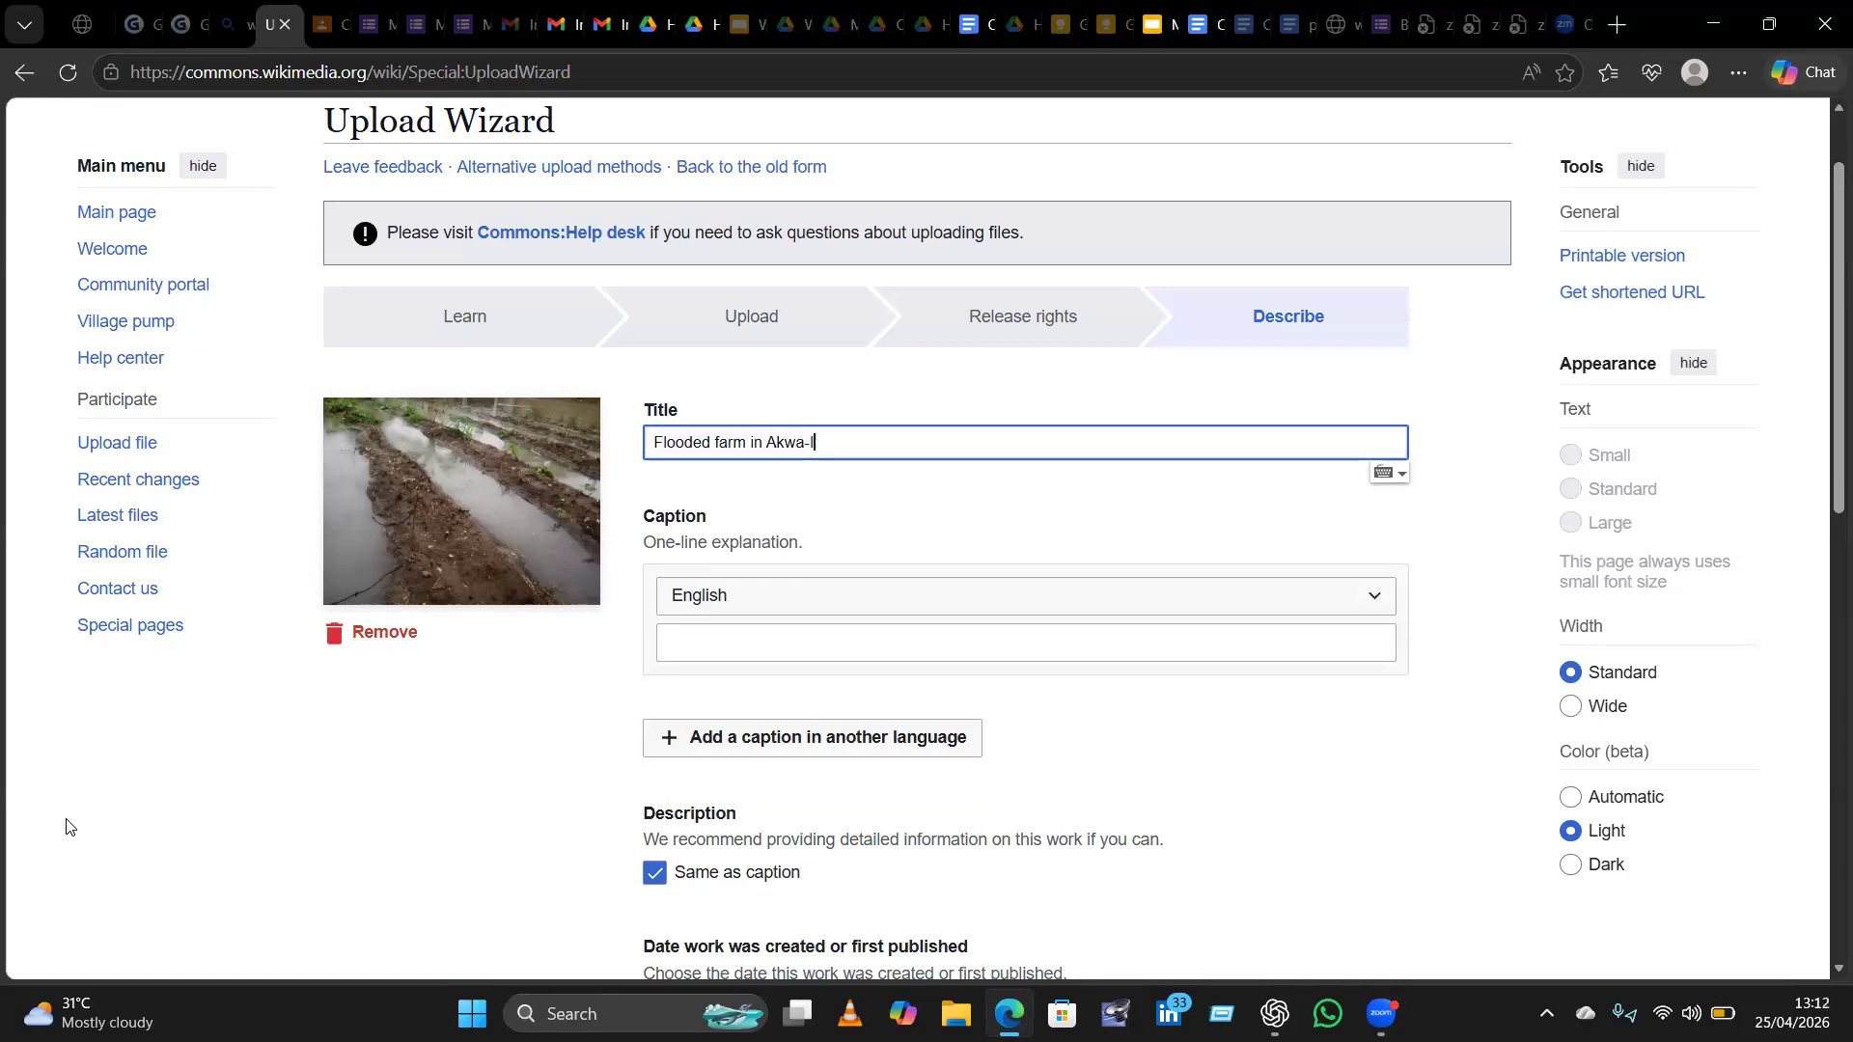
pyautogui.write('bom, Cr')
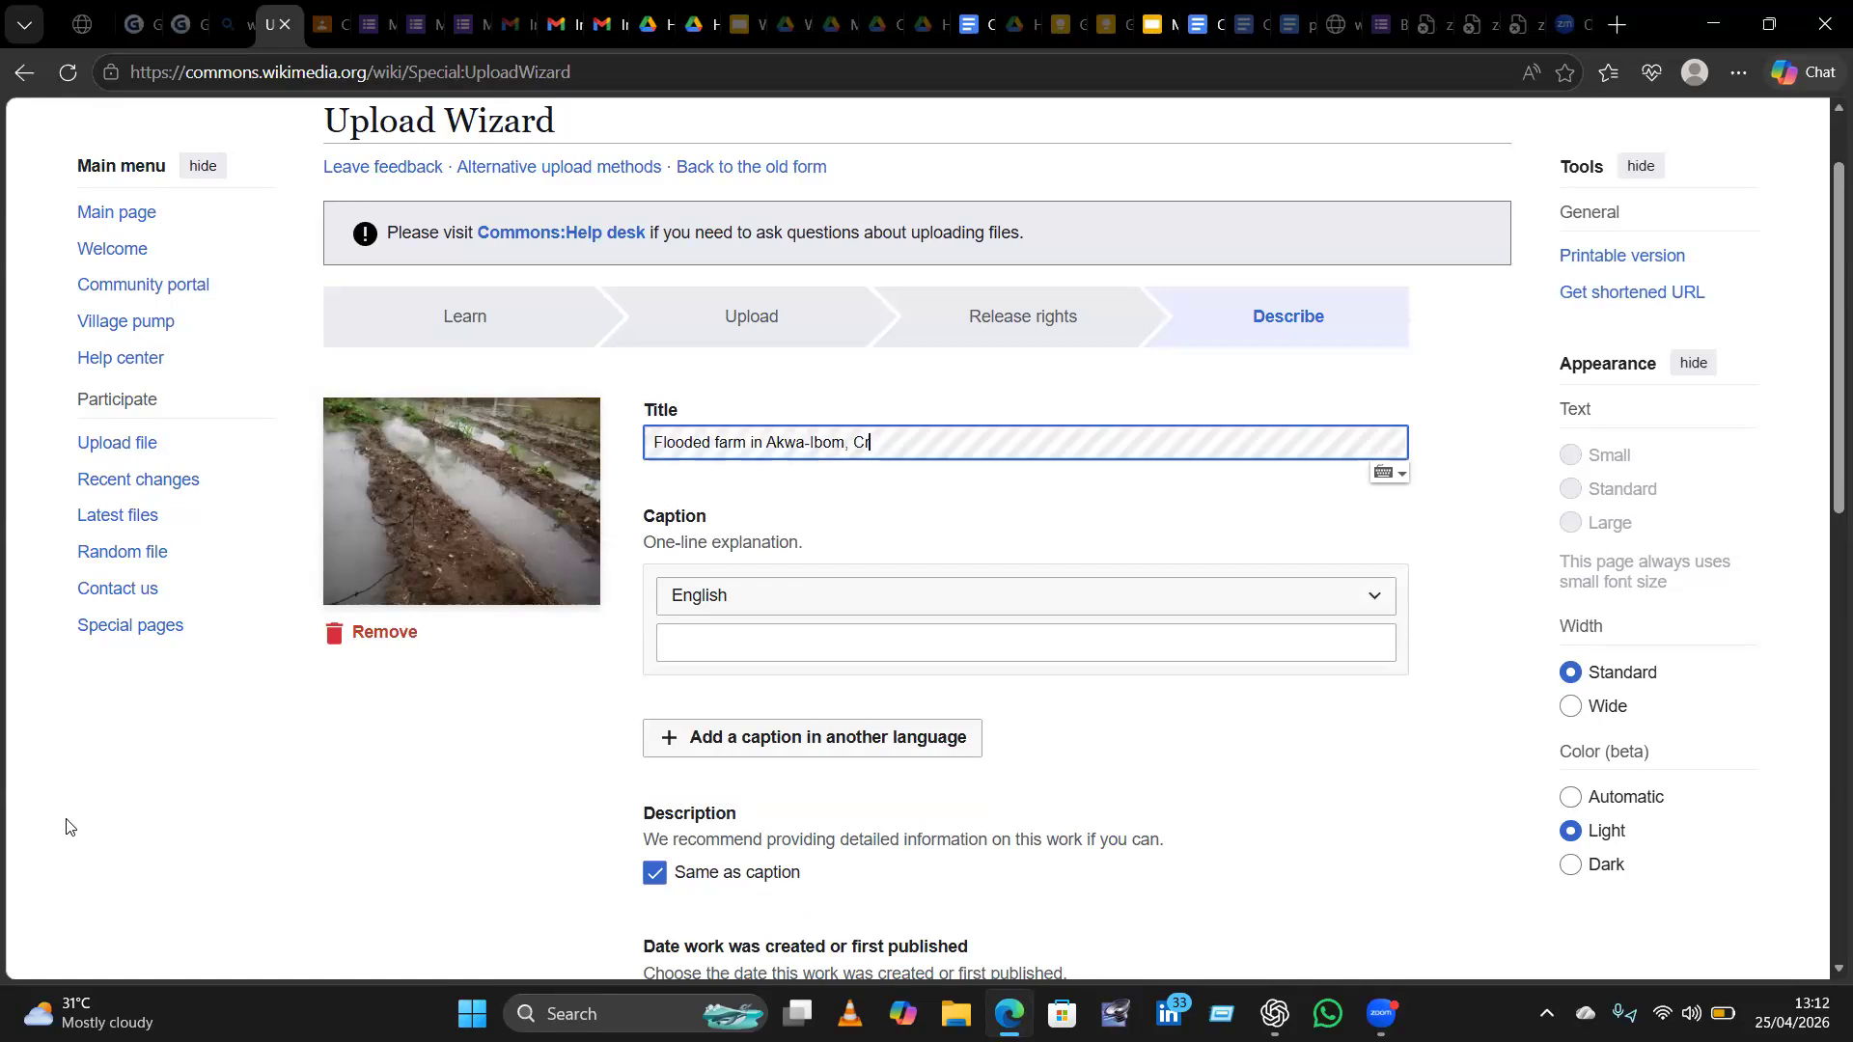
pyautogui.press('BackSpace')
pyautogui.press('BackSpace')
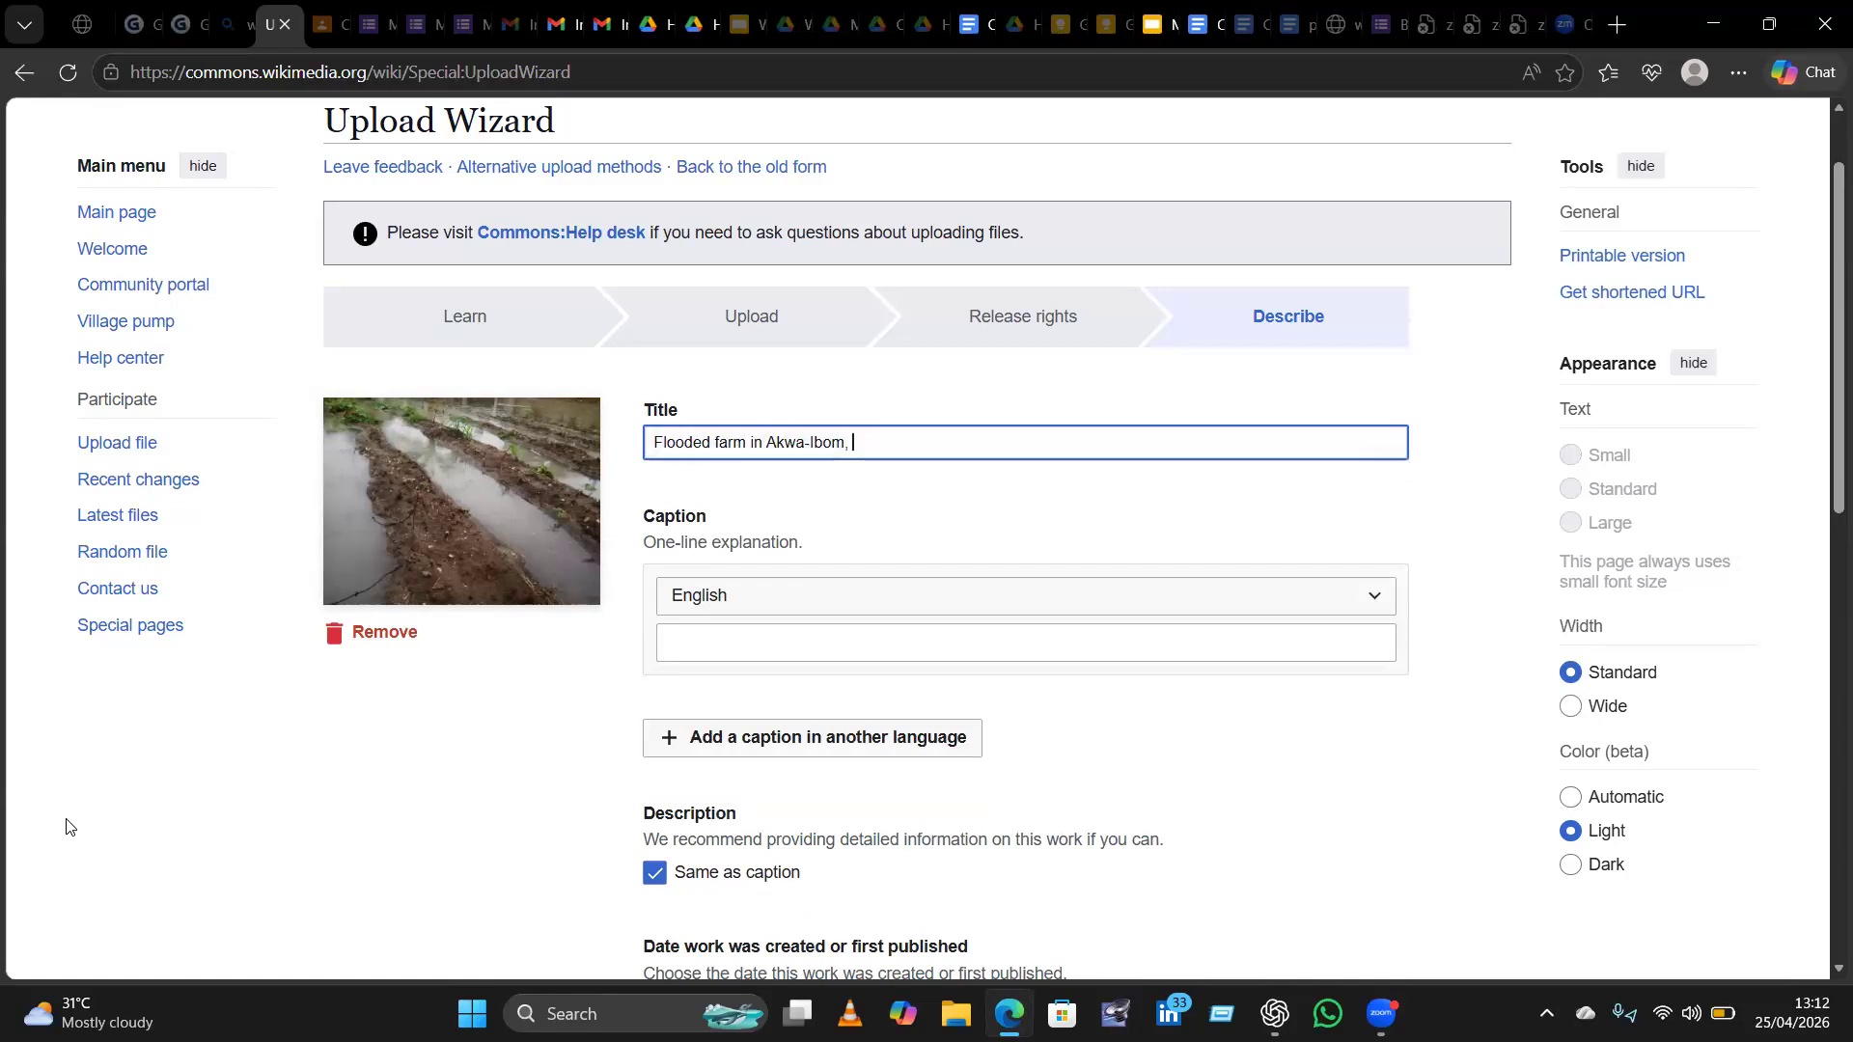
pyautogui.write('Uyo, Southern Nigerian')
# Insert the word "state" after "Akwa-Ibom" in the photo's title.
pyautogui.press('Left')
pyautogui.press('Left')
pyautogui.press('Left')
pyautogui.press('Left')
pyautogui.press('Left')
pyautogui.press('Left')
pyautogui.press('Left')
pyautogui.press('Left')
pyautogui.press('Left')
pyautogui.press('Left')
pyautogui.press('Left')
pyautogui.press('Left')
pyautogui.press('Left')
pyautogui.press('Left')
pyautogui.press('Left')
pyautogui.press('Left')
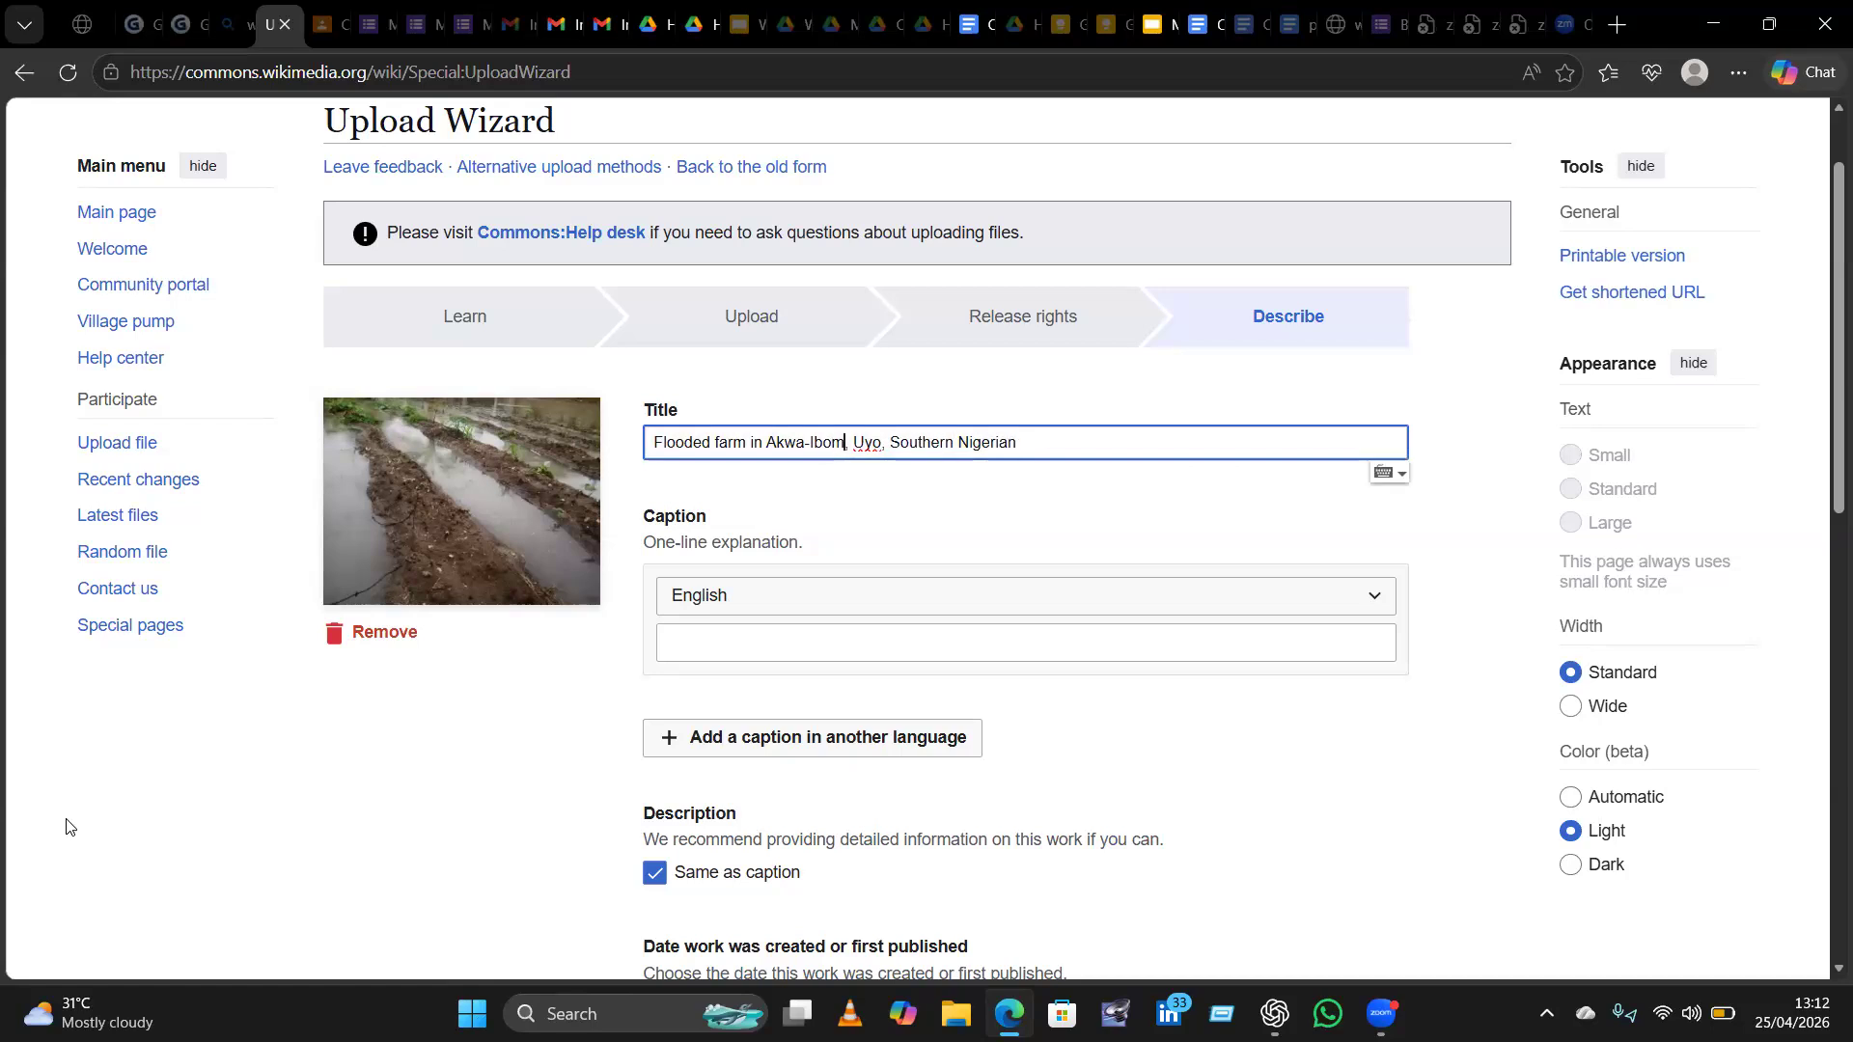
pyautogui.write('state')
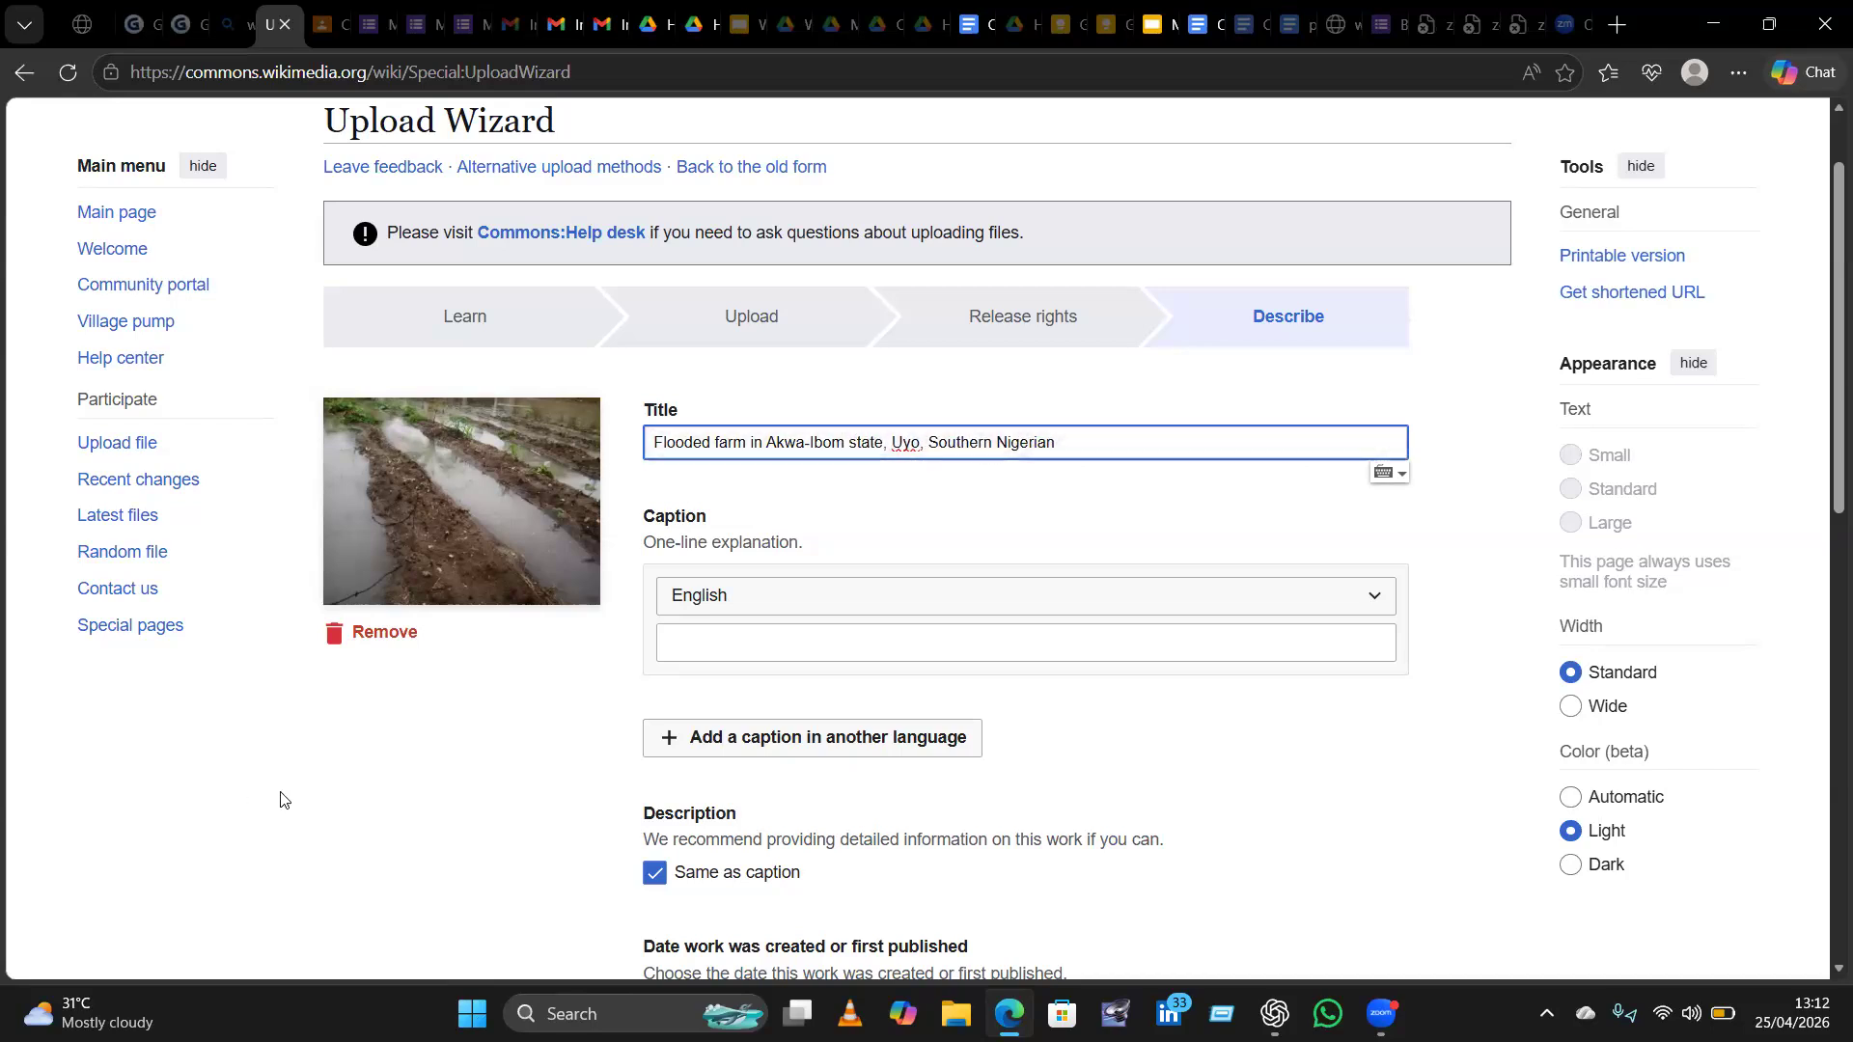
pyautogui.click(1147, 451)
# Examine the remaining description fields, from the caption and date to the main subjects, category and location.
pyautogui.scroll(-4, 1147, 451)
pyautogui.scroll(2, 1147, 451)
pyautogui.scroll(1, 1148, 450)
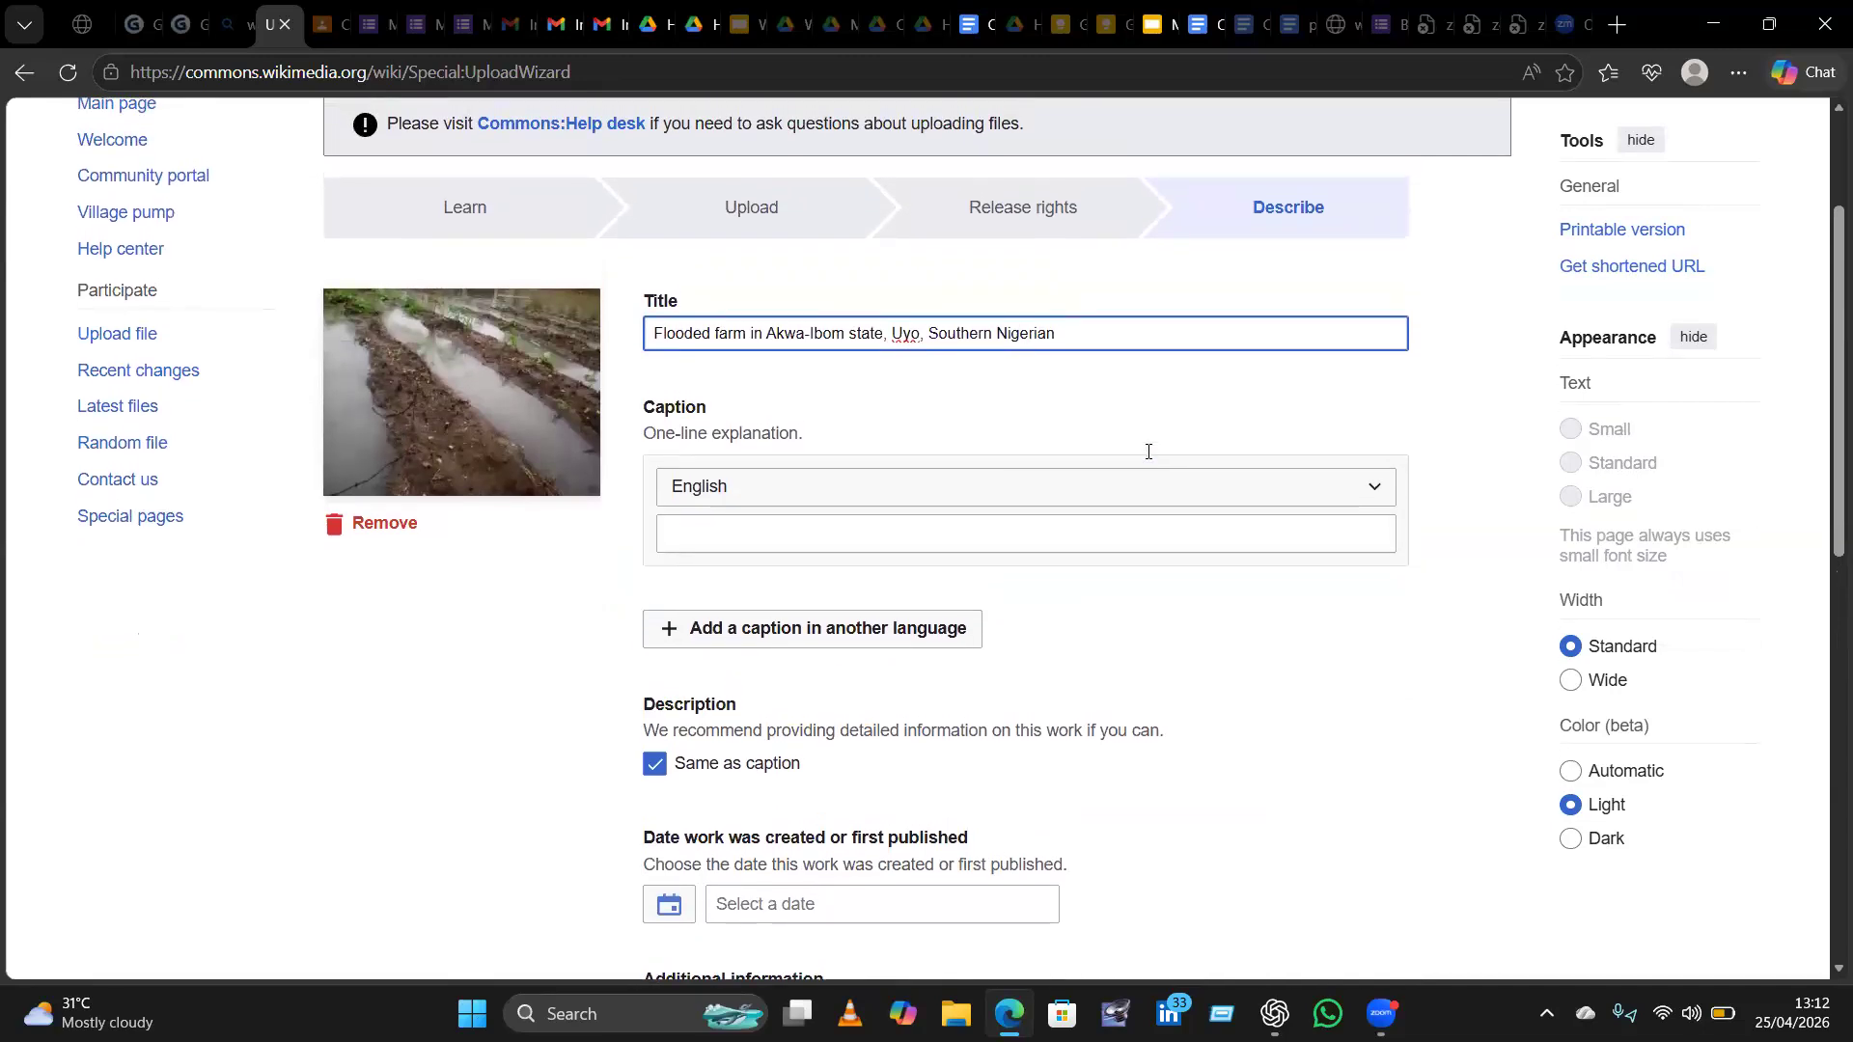
pyautogui.scroll(-6, 1147, 451)
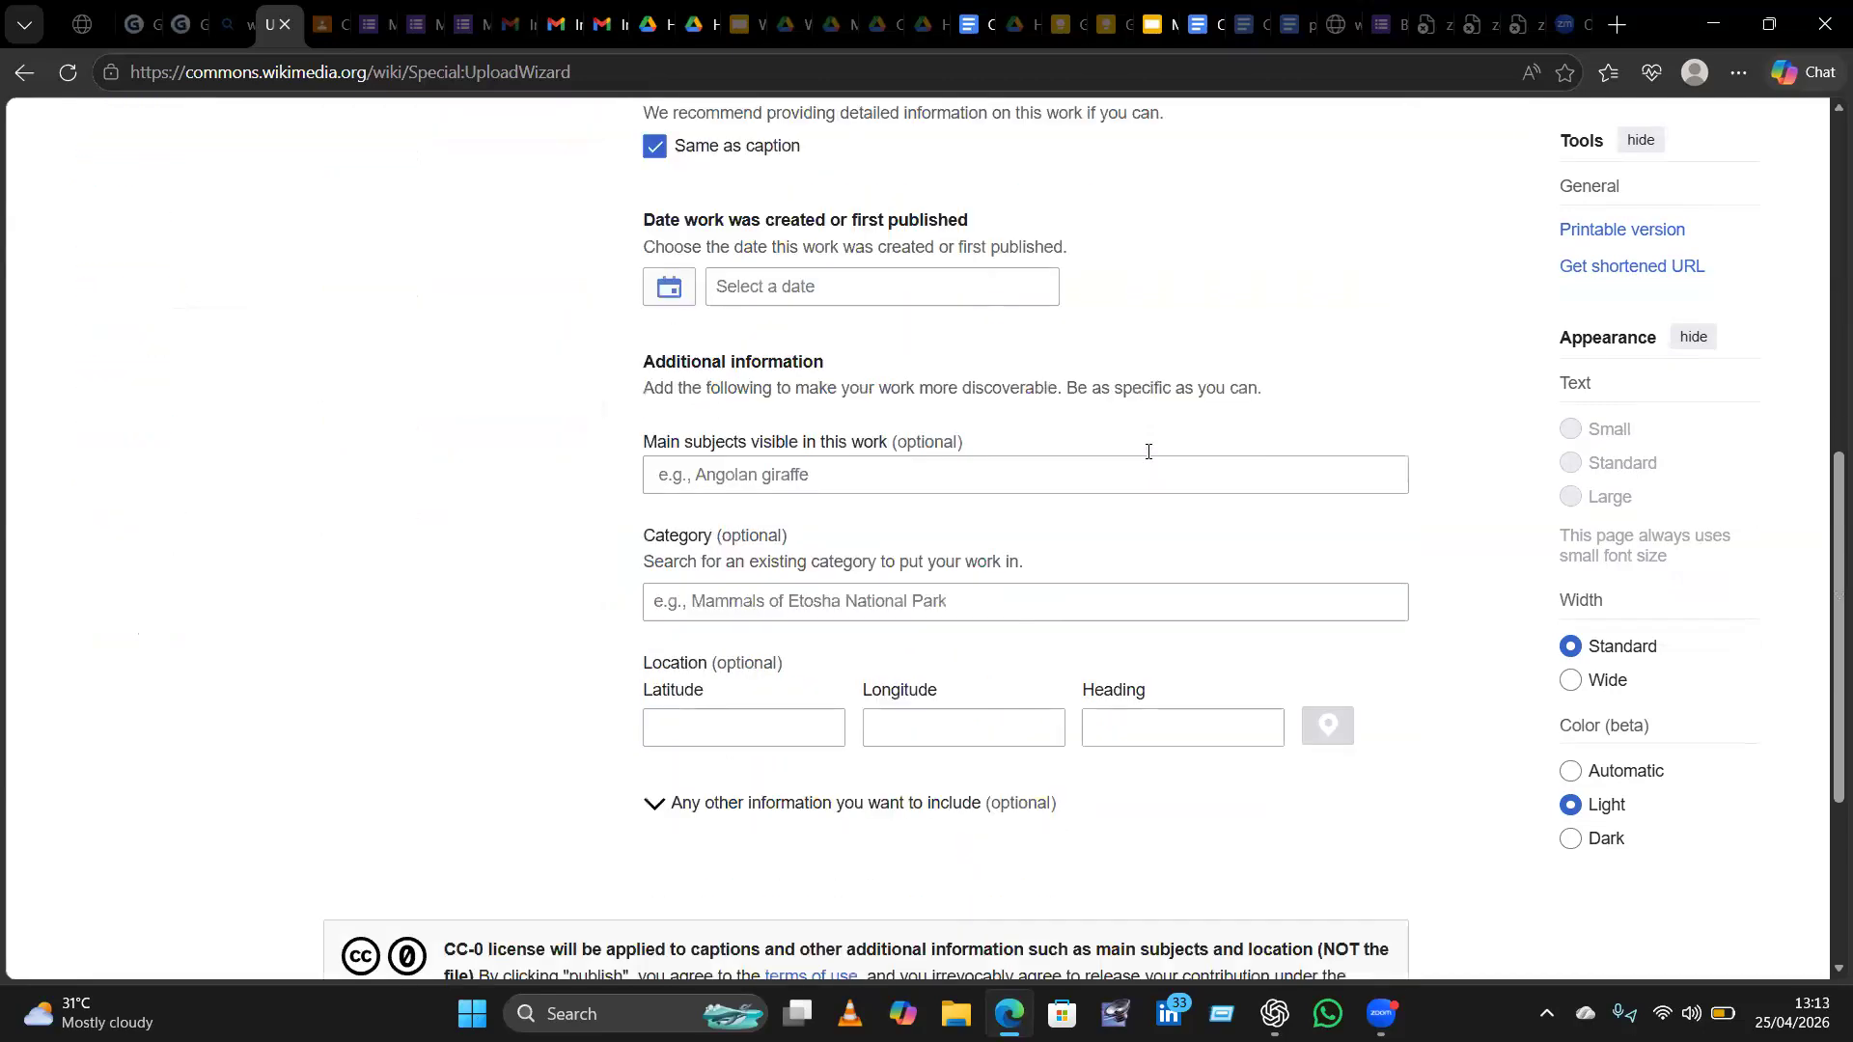
# Copy the photo's full title into the English caption.
pyautogui.scroll(-2, 1147, 450)
pyautogui.scroll(3, 1148, 451)
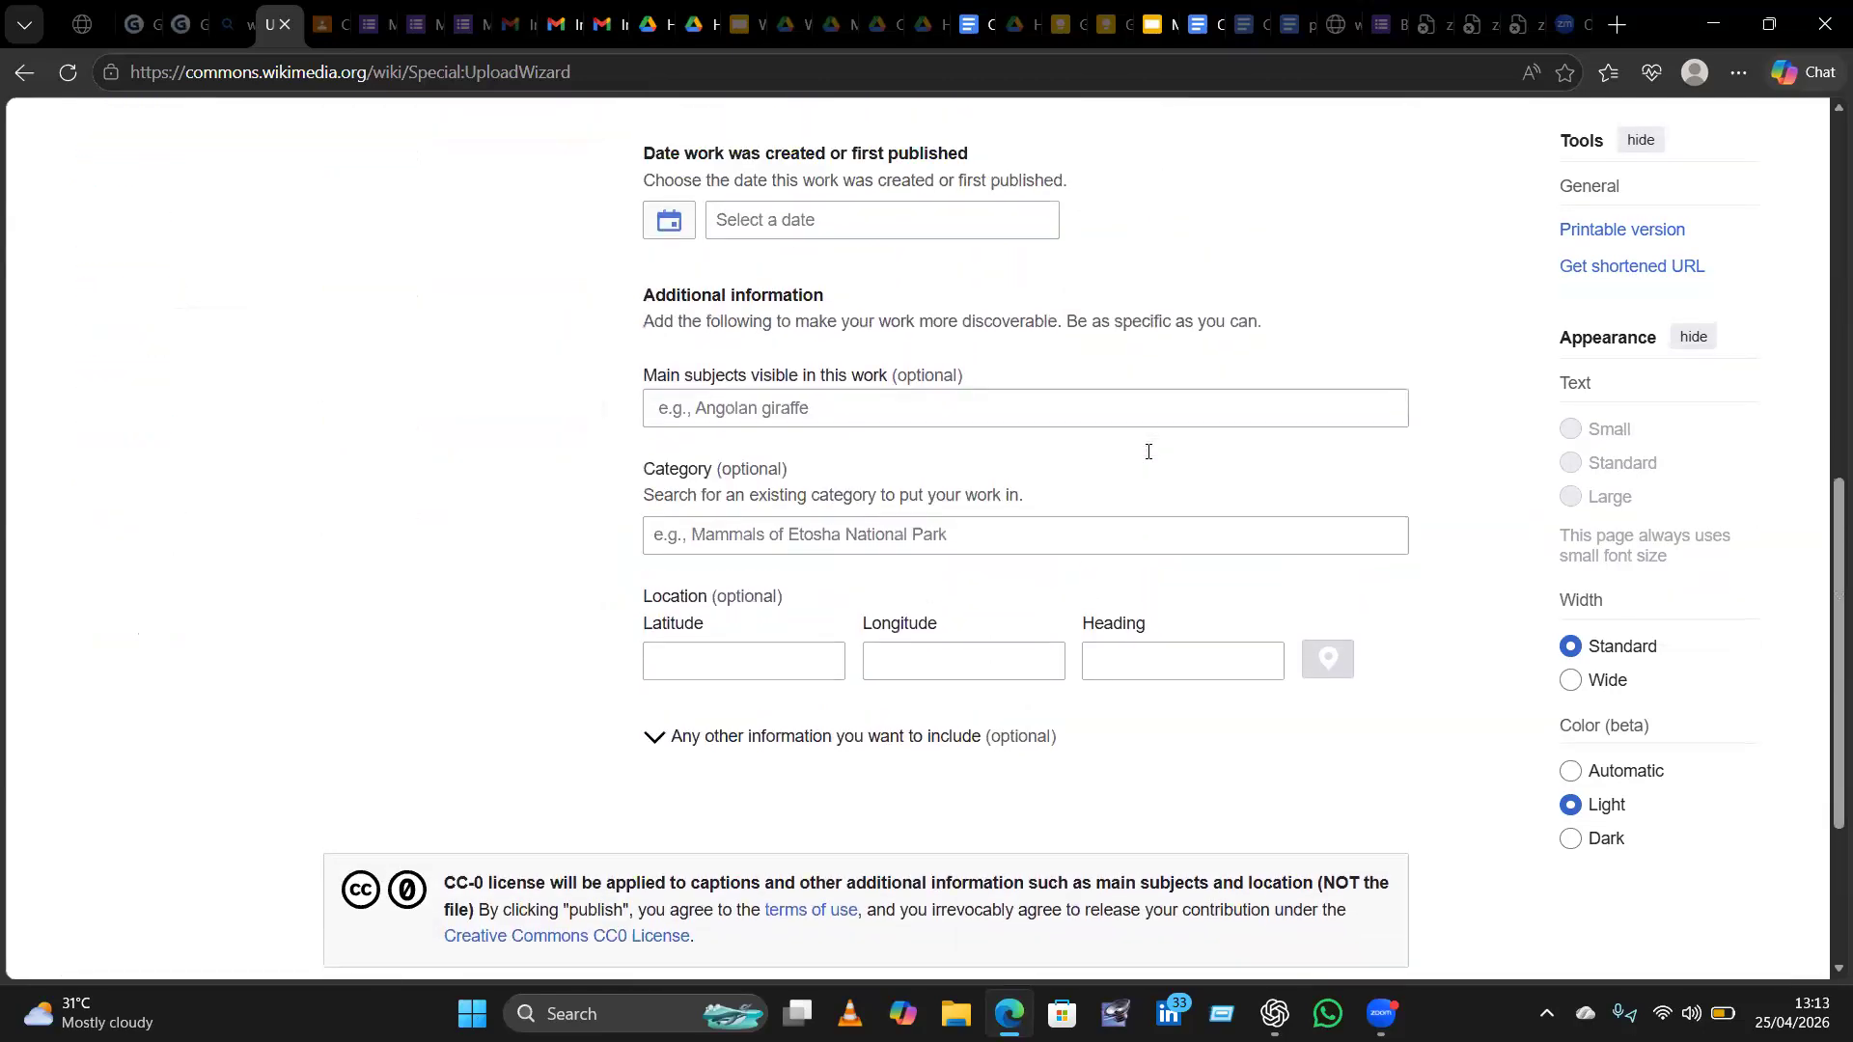
pyautogui.scroll(3, 1147, 451)
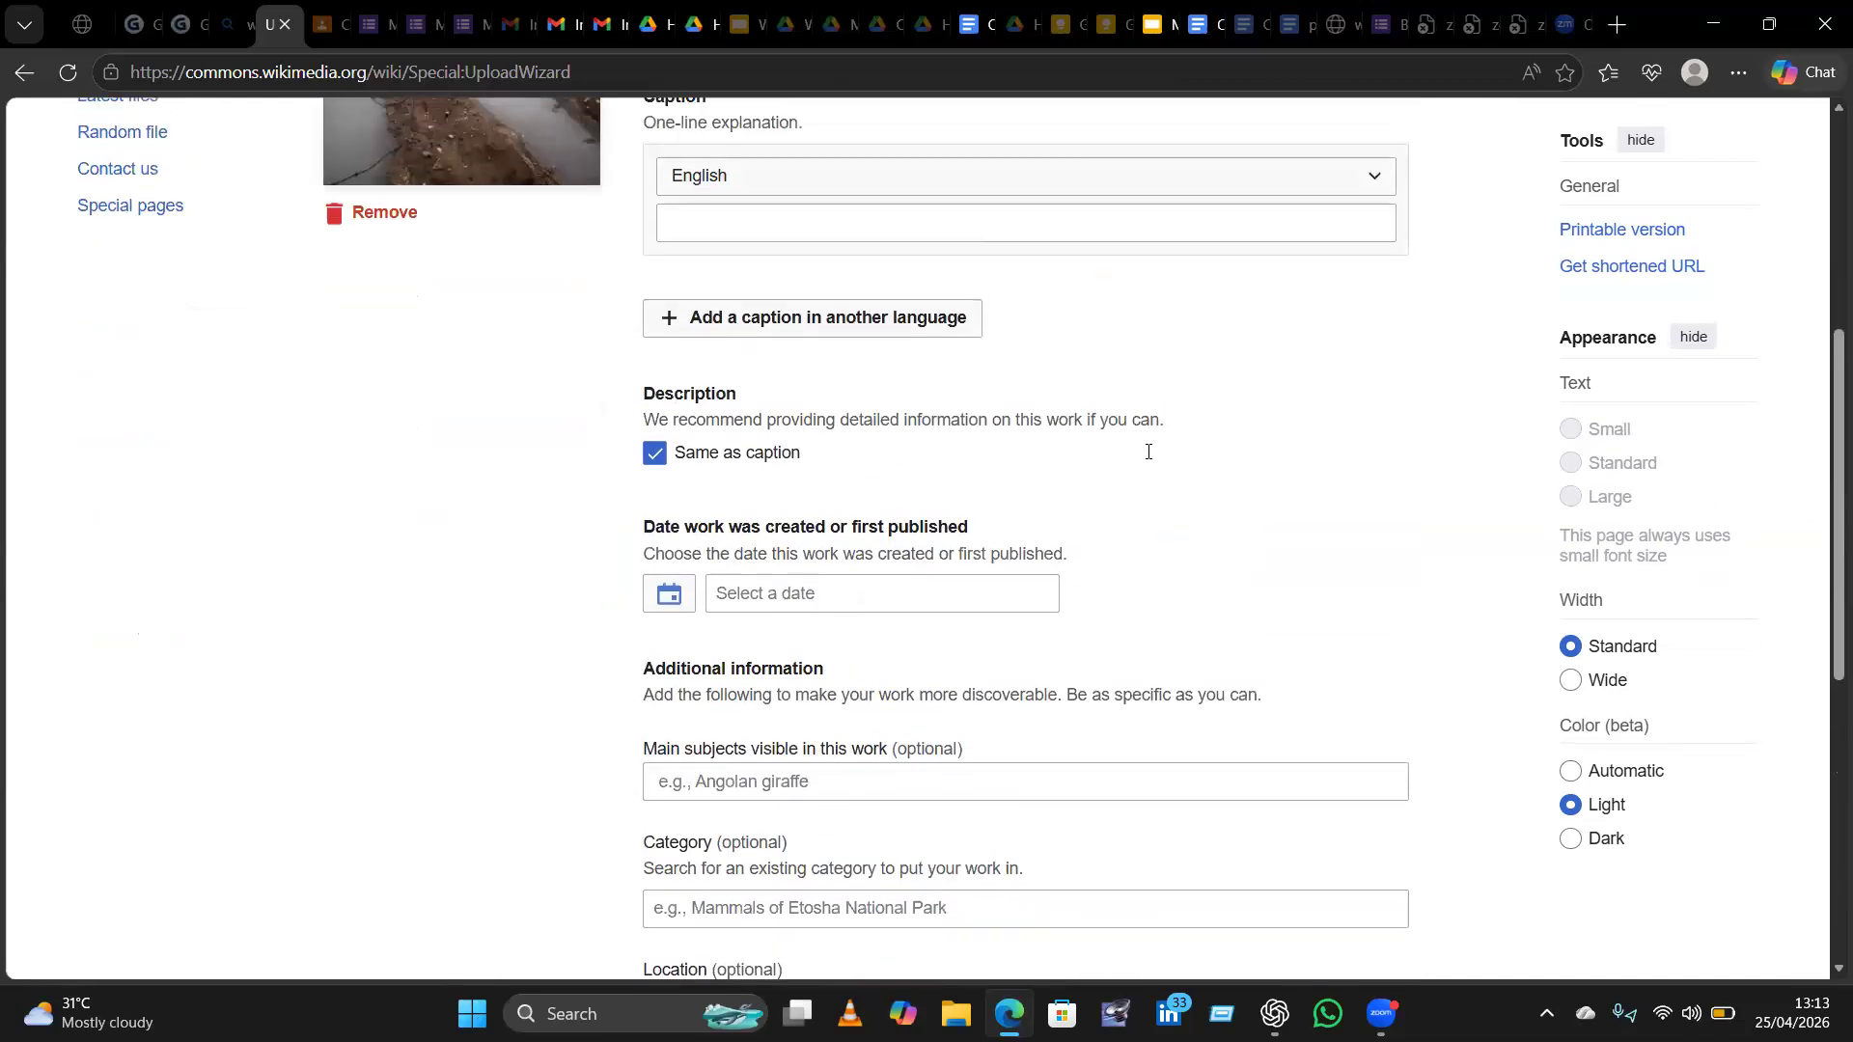
pyautogui.scroll(2, 1147, 451)
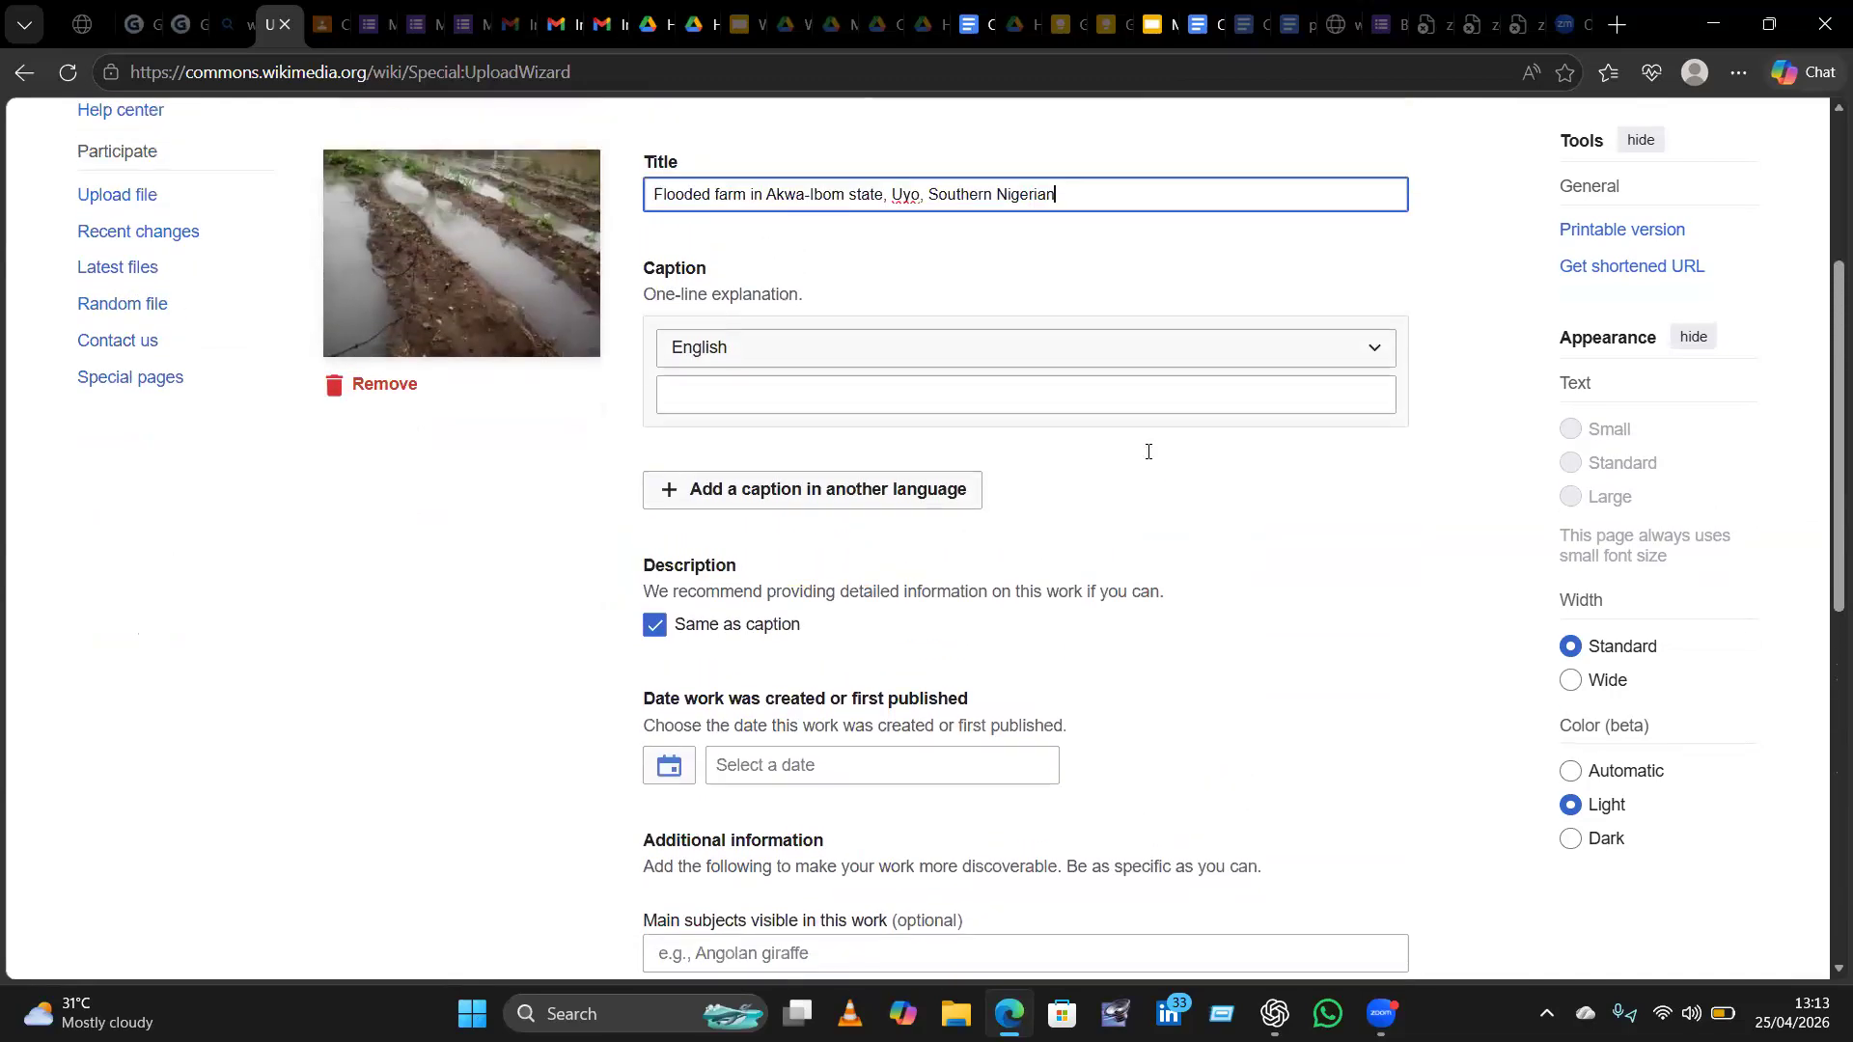
pyautogui.scroll(1, 1147, 450)
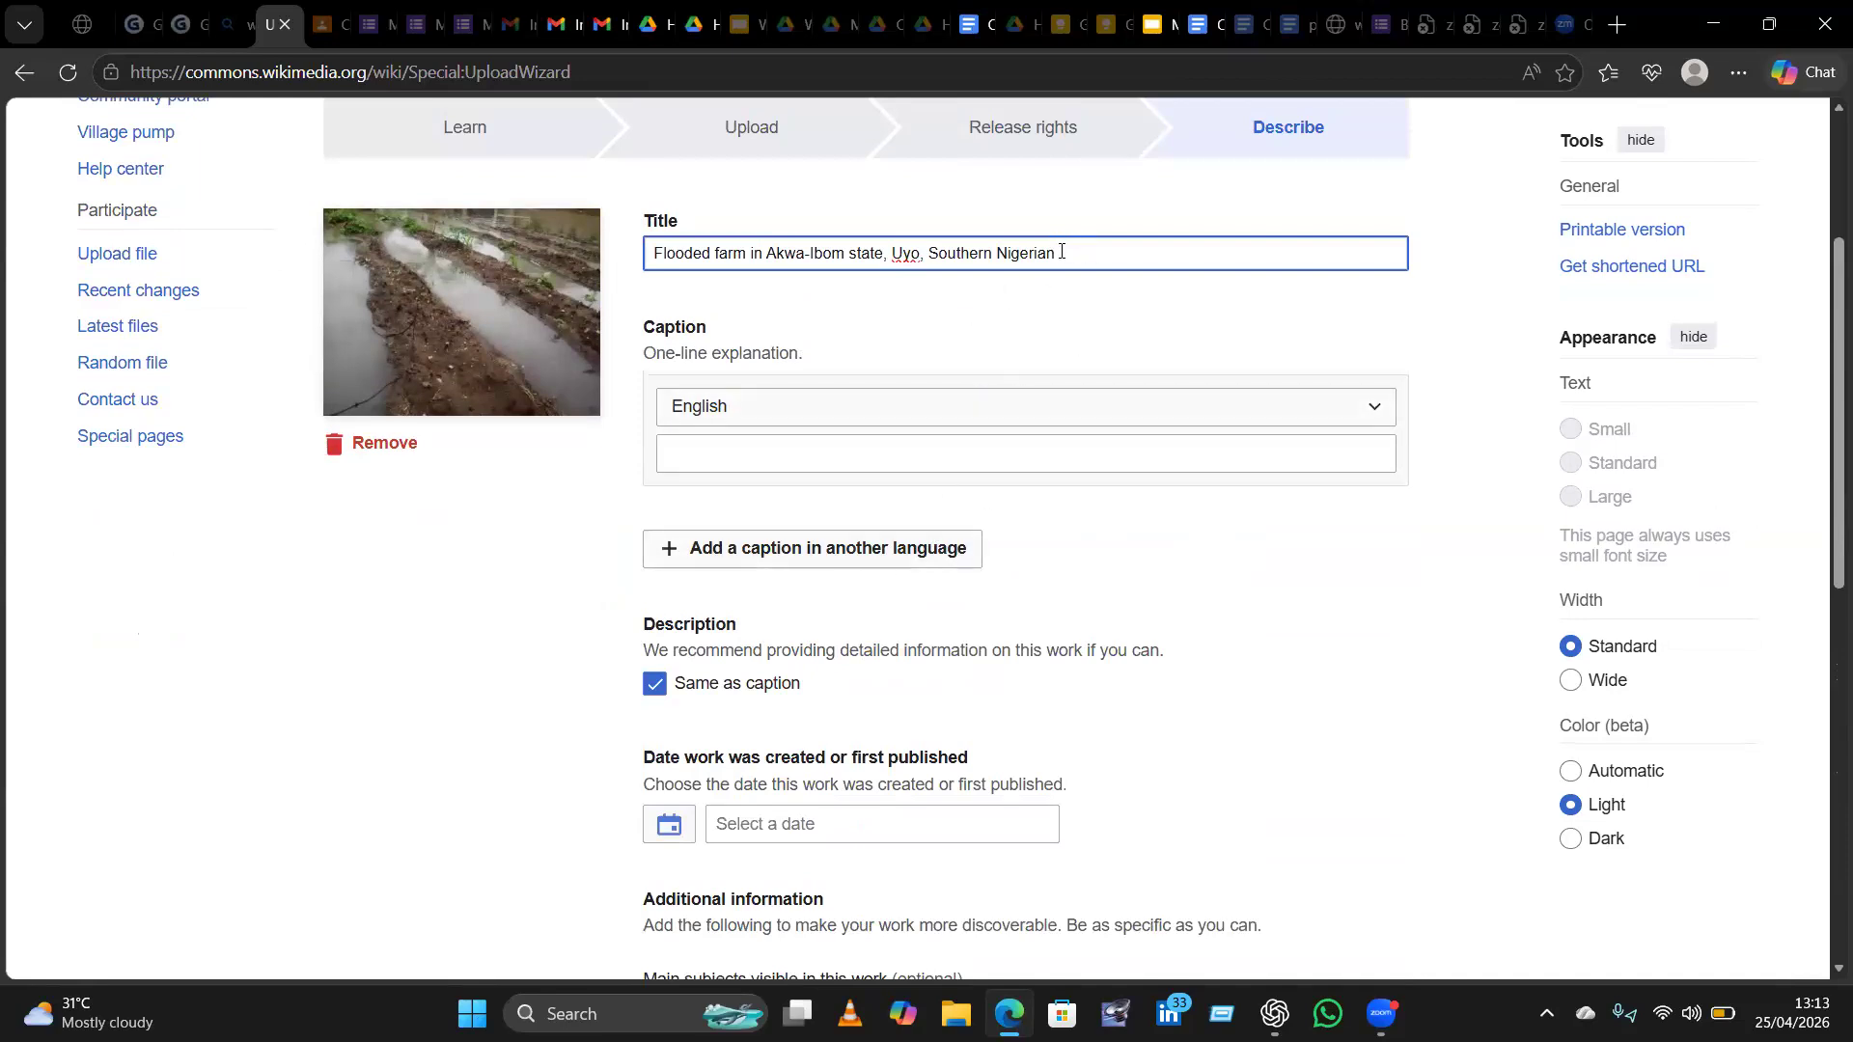
pyautogui.moveTo(1058, 252); pyautogui.dragTo(642, 241)
pyautogui.hotkey('ctrl', 'c')
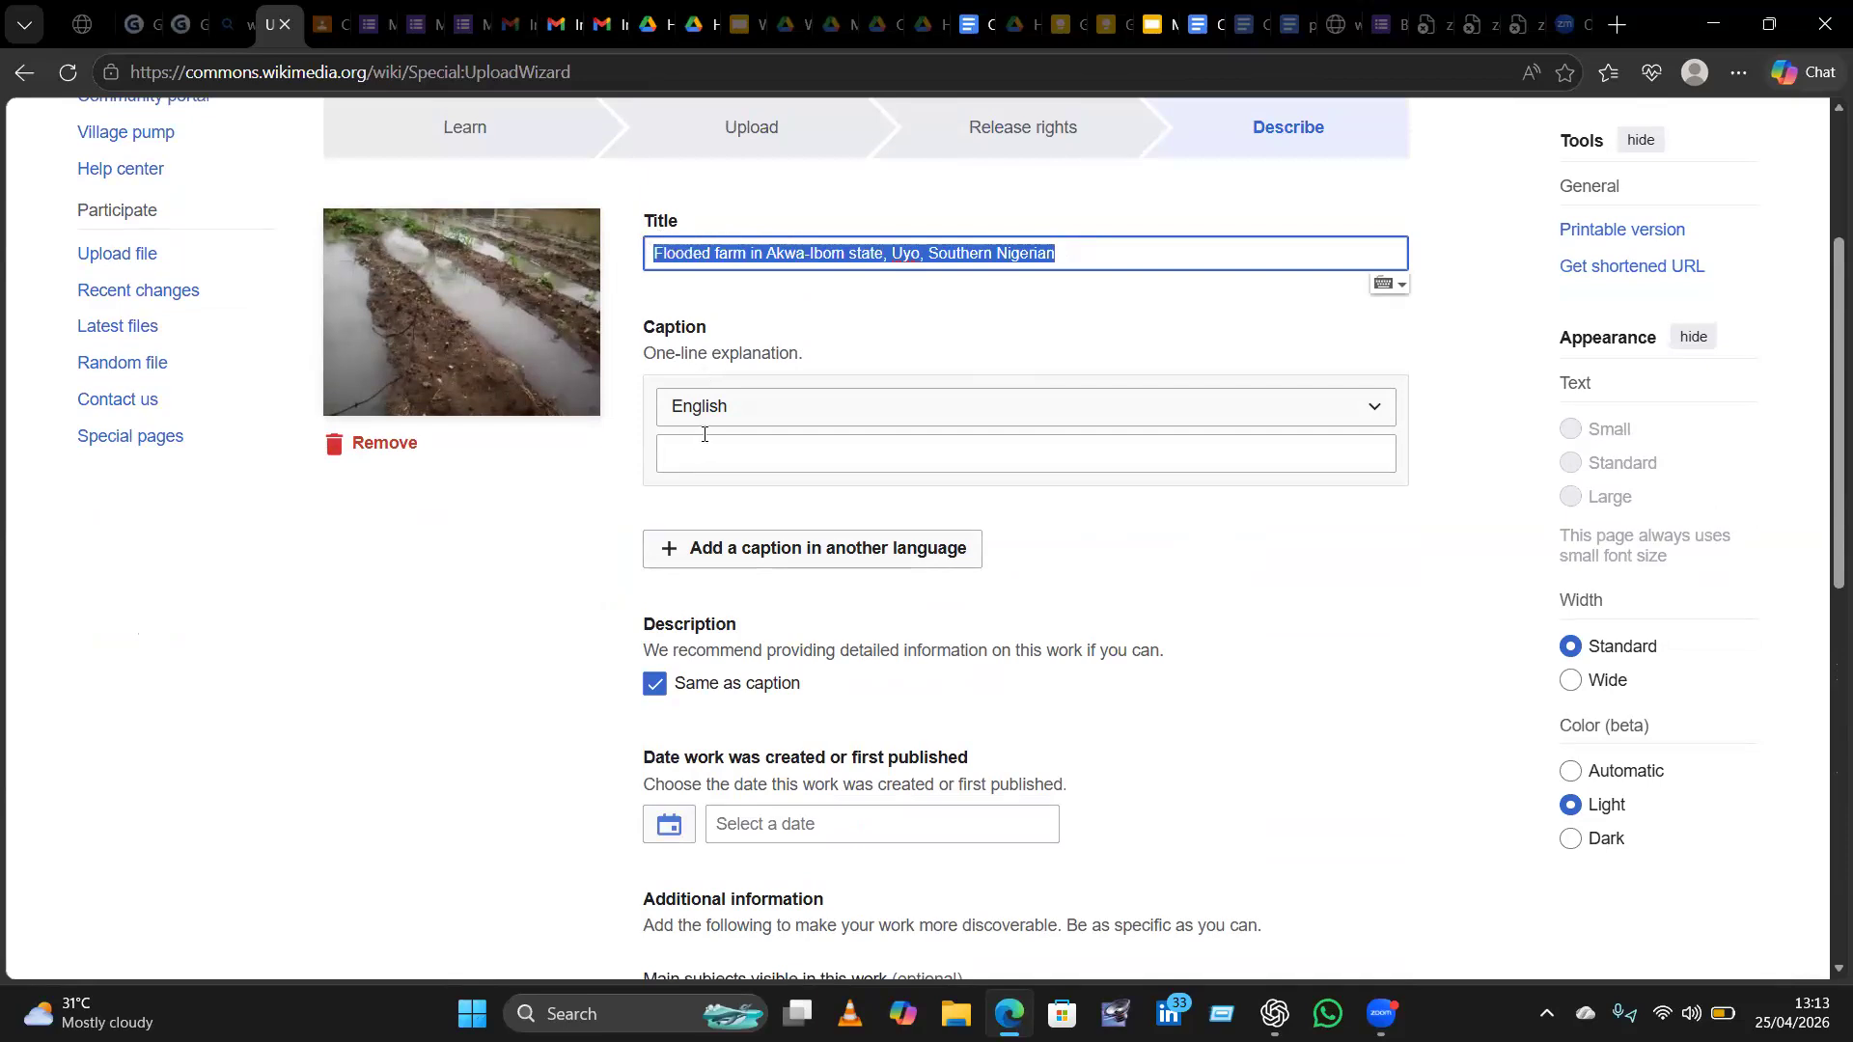
pyautogui.click(761, 458)
pyautogui.hotkey('ctrl', 'v')
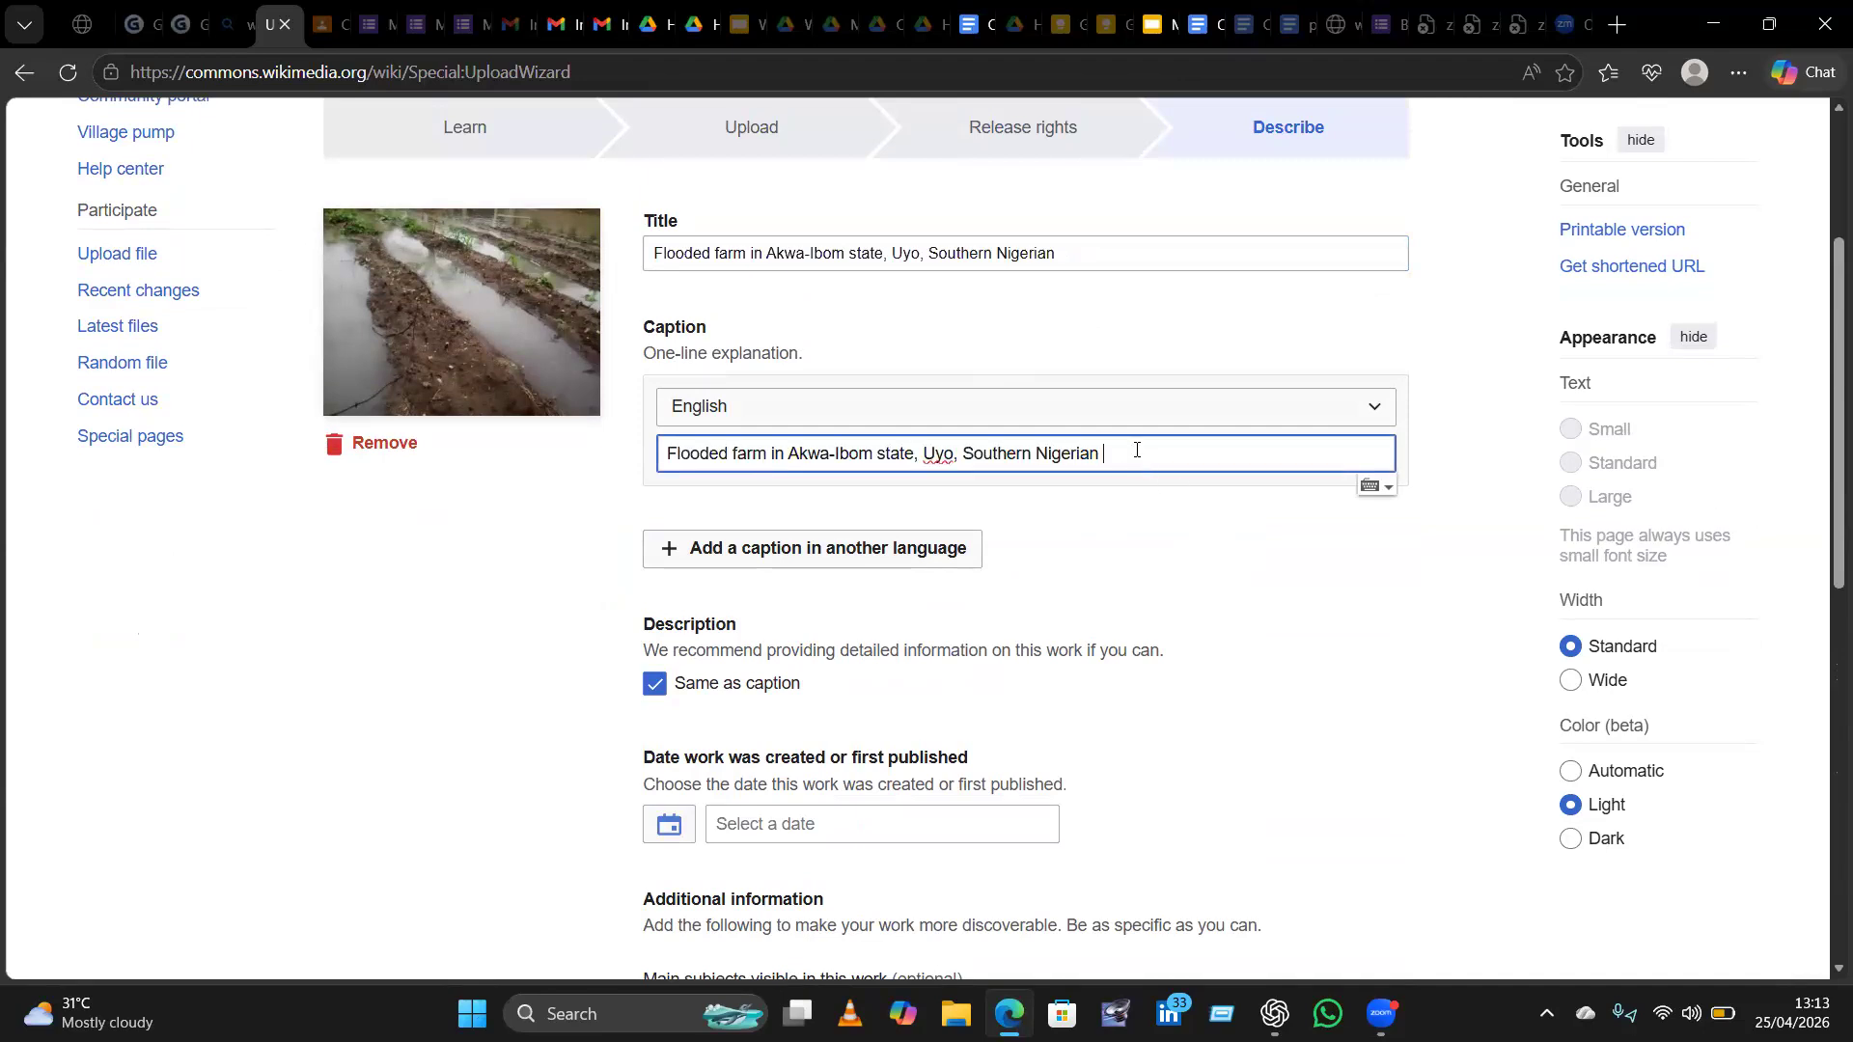
# Extend the English caption with "during a heavy rain in April 2026".
pyautogui.write('during t')
pyautogui.write('he')
pyautogui.press('BackSpace')
pyautogui.press('BackSpace')
pyautogui.write('an heavy rain in April 2026')
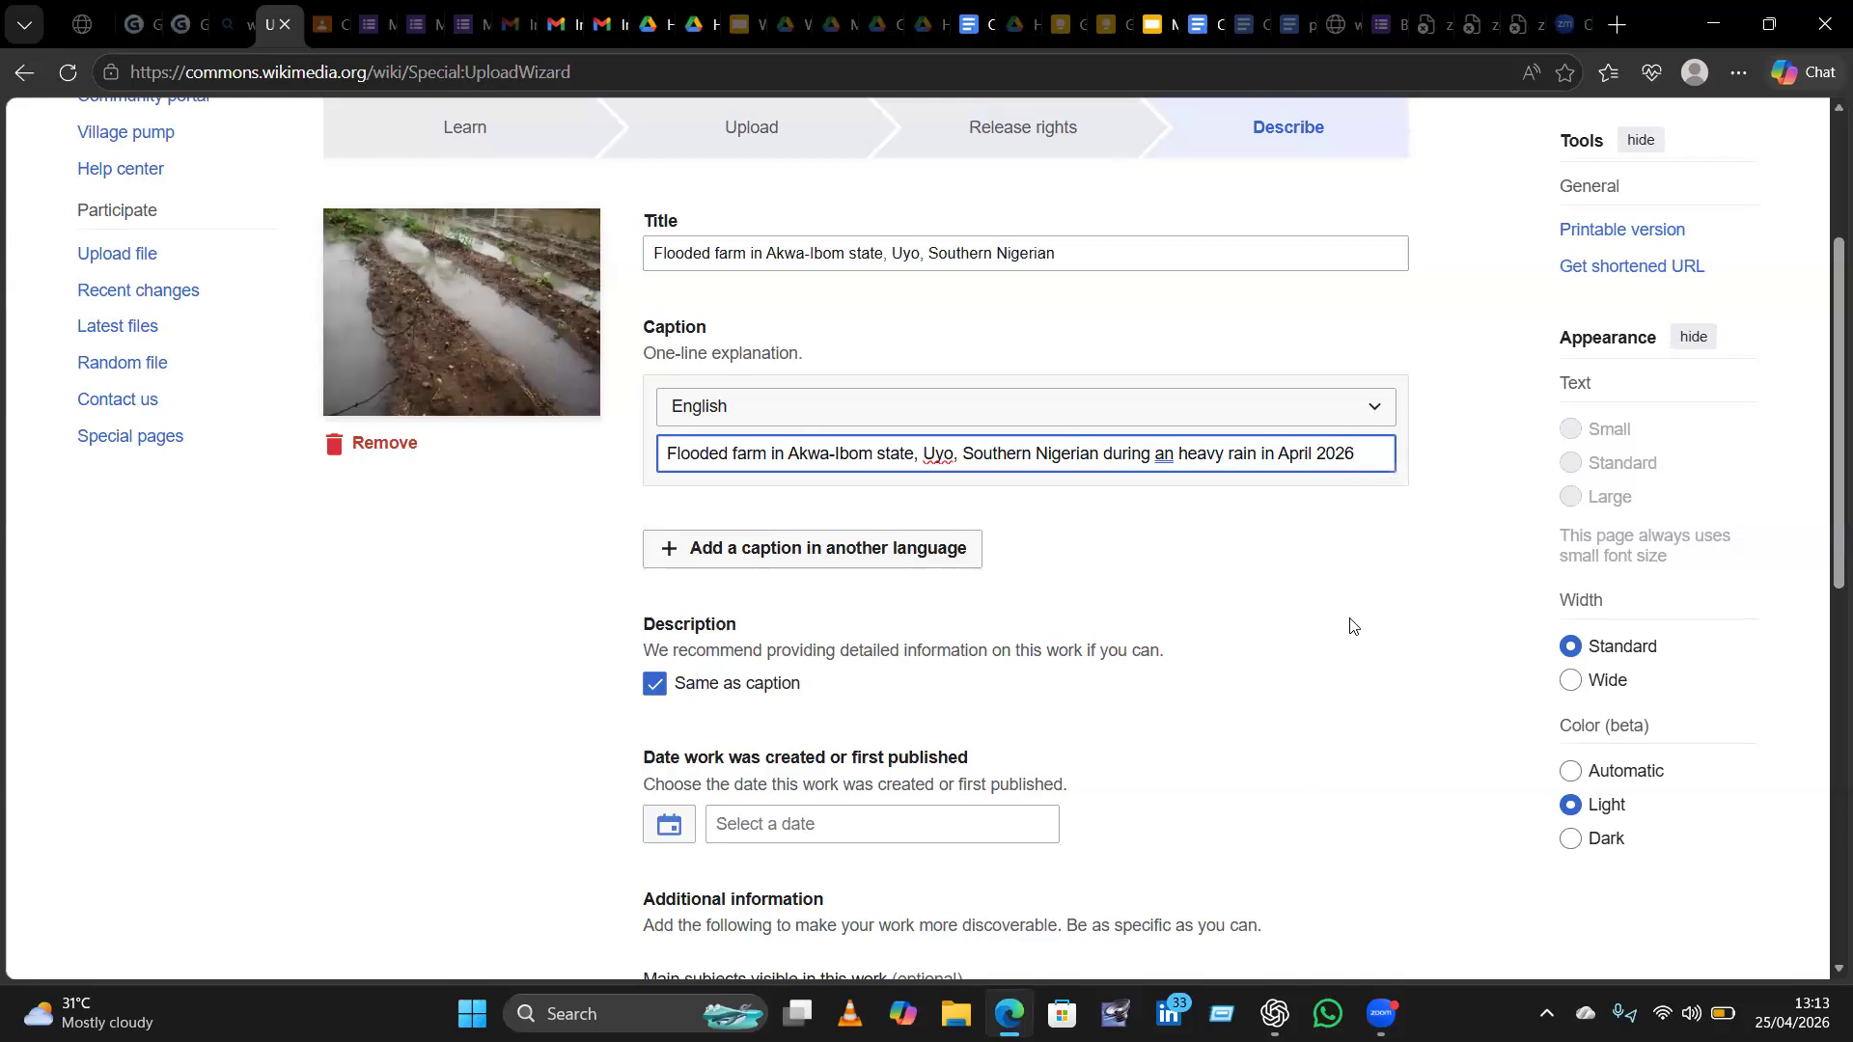
pyautogui.click(1166, 458)
pyautogui.click(1175, 573)
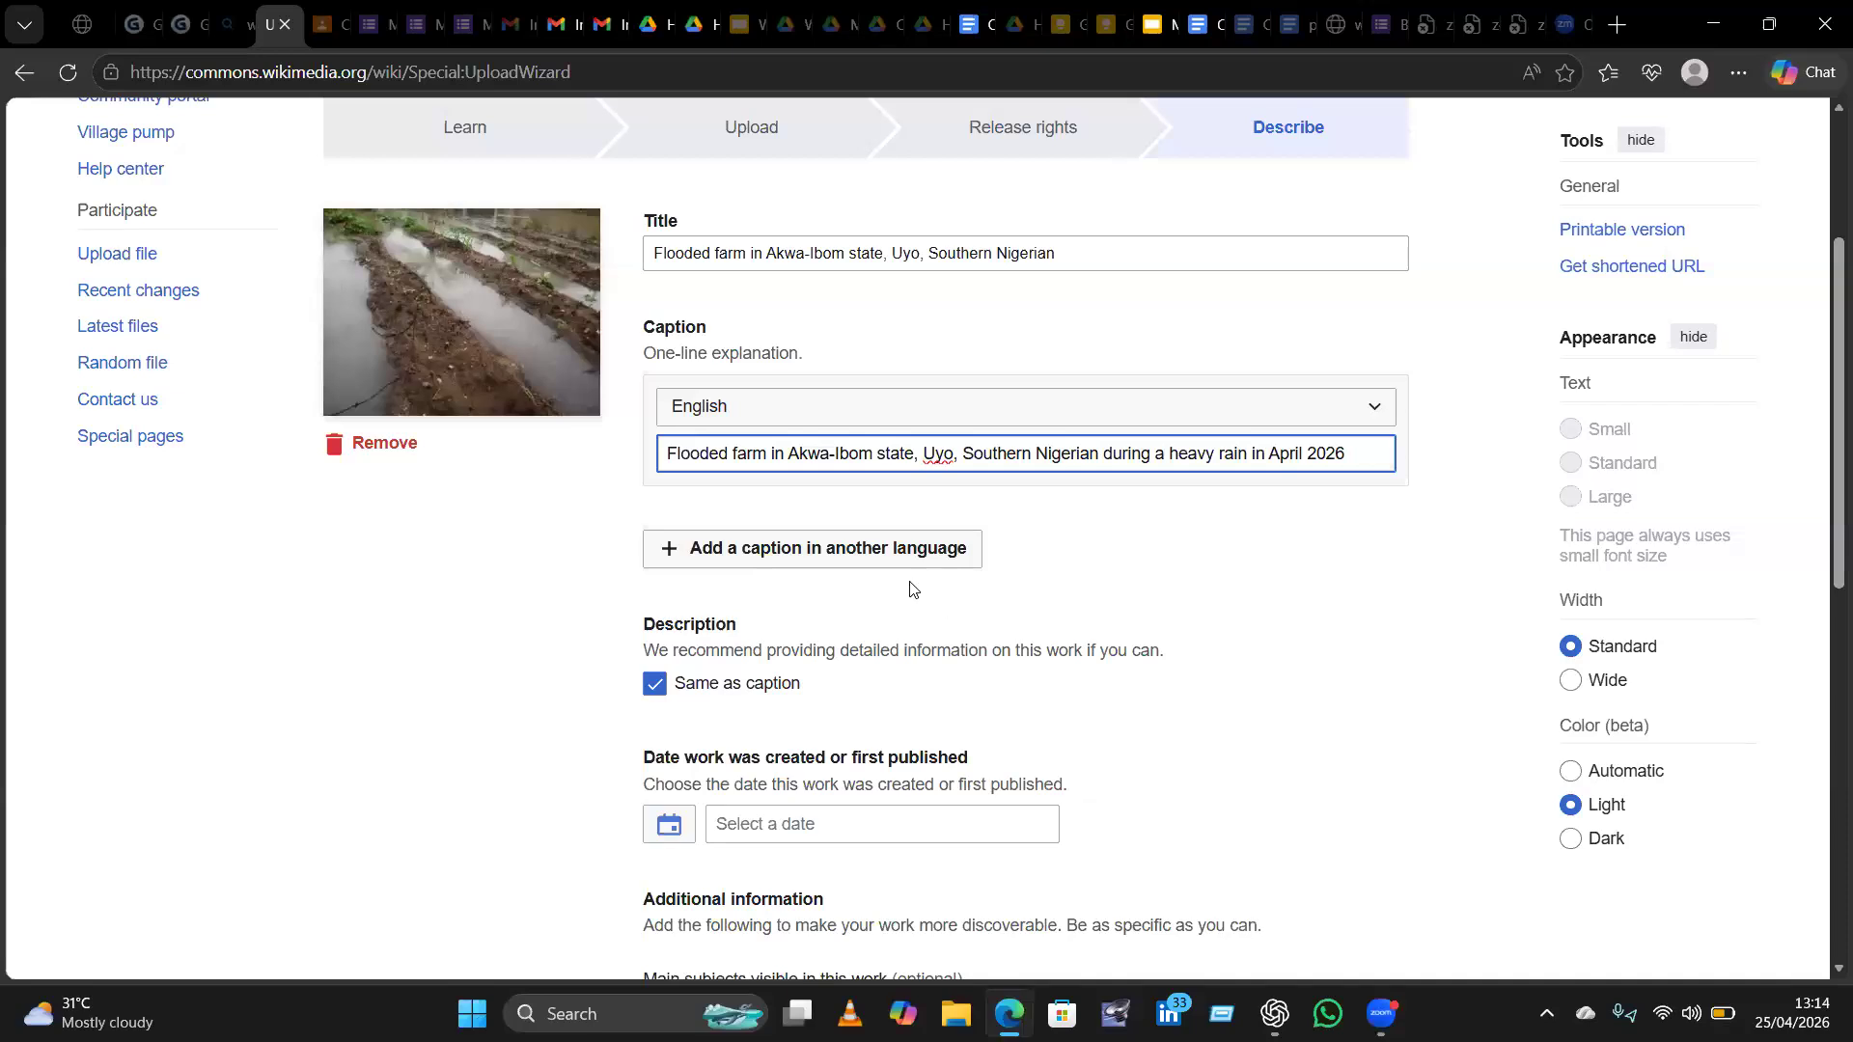
# Turn off "Same as caption" to reveal the separate description field, and turn the option back on.
pyautogui.click(656, 686)
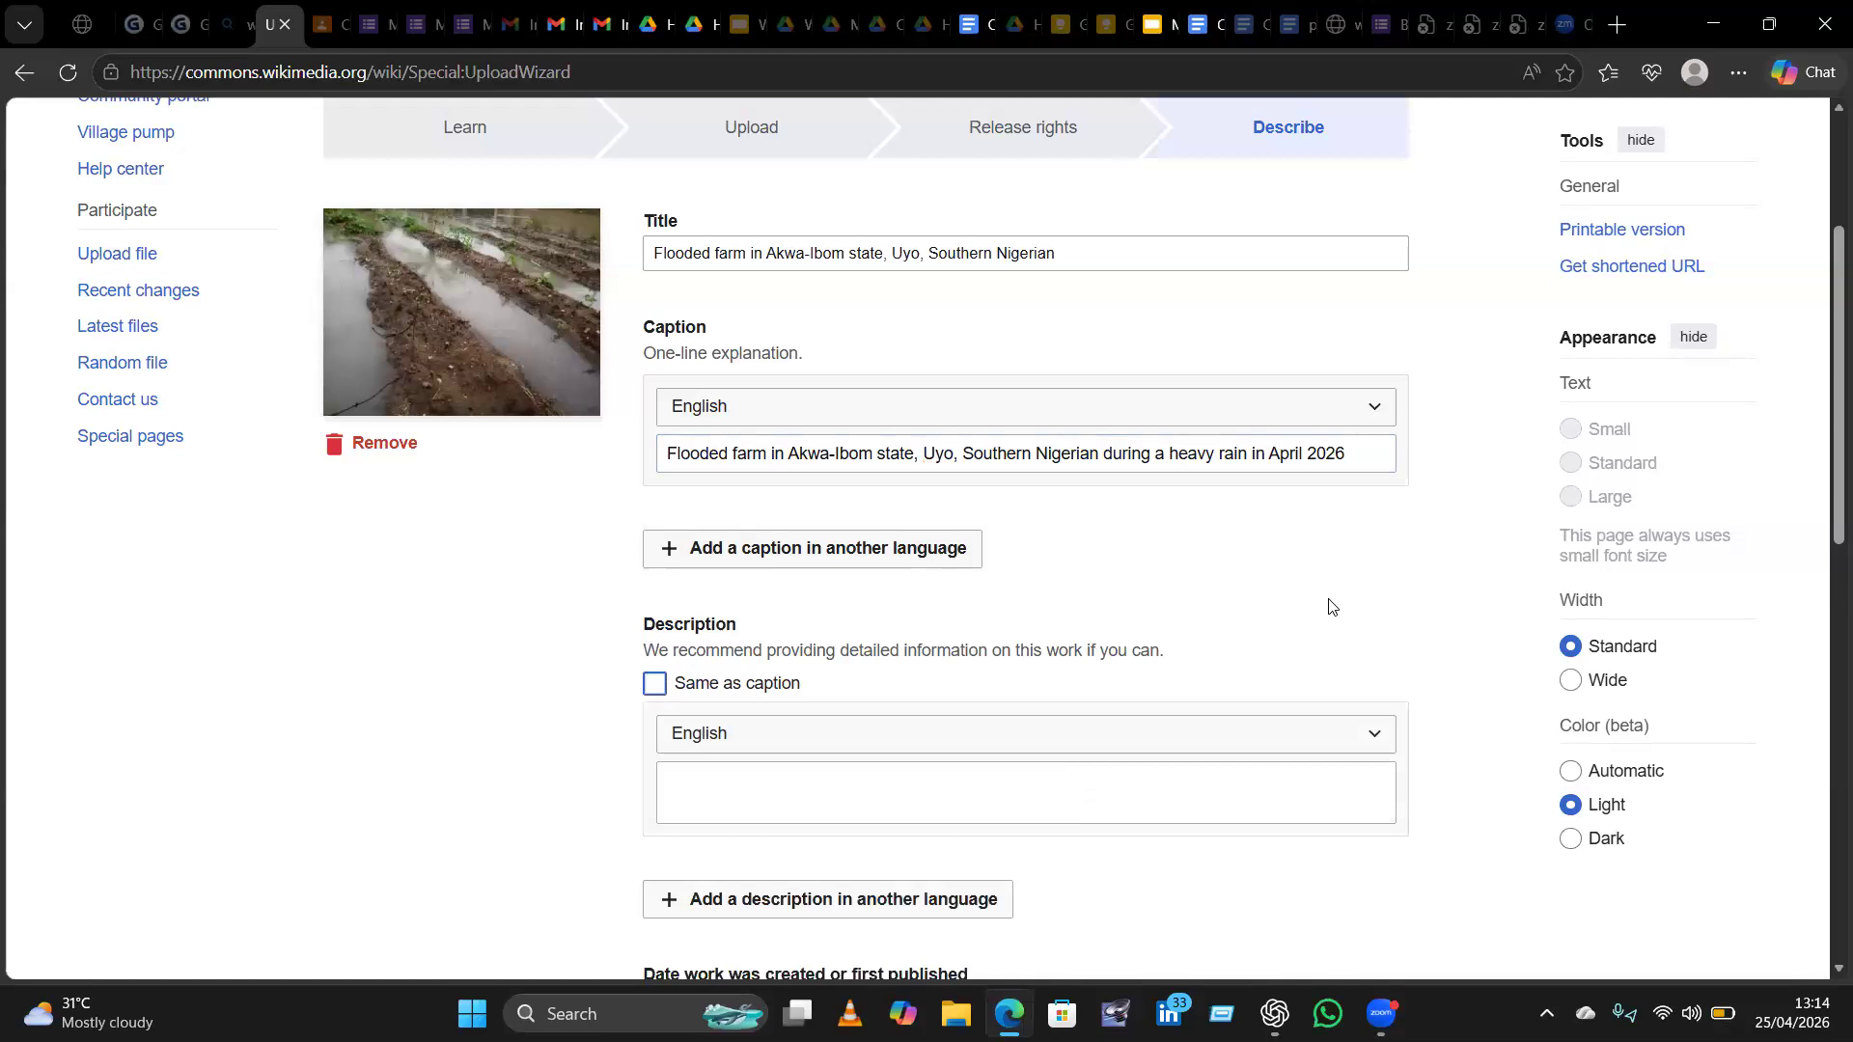
pyautogui.click(1232, 784)
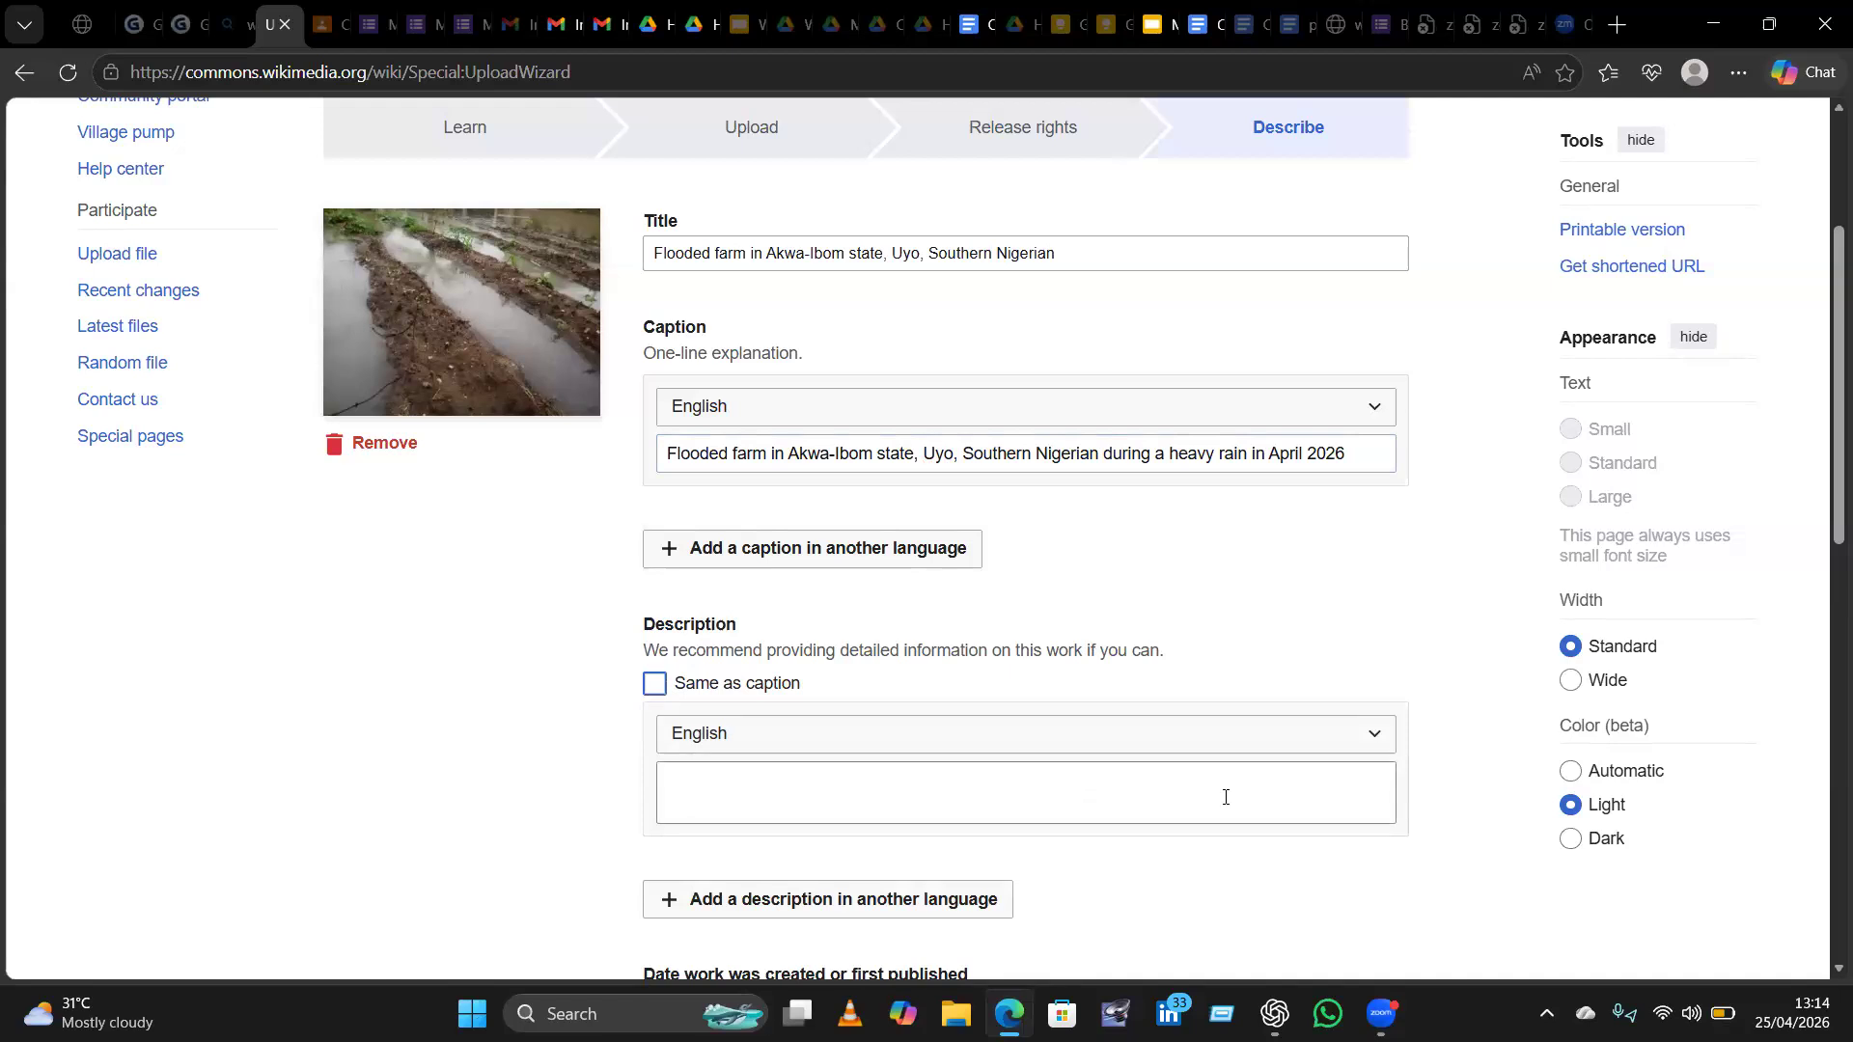
pyautogui.click(1224, 797)
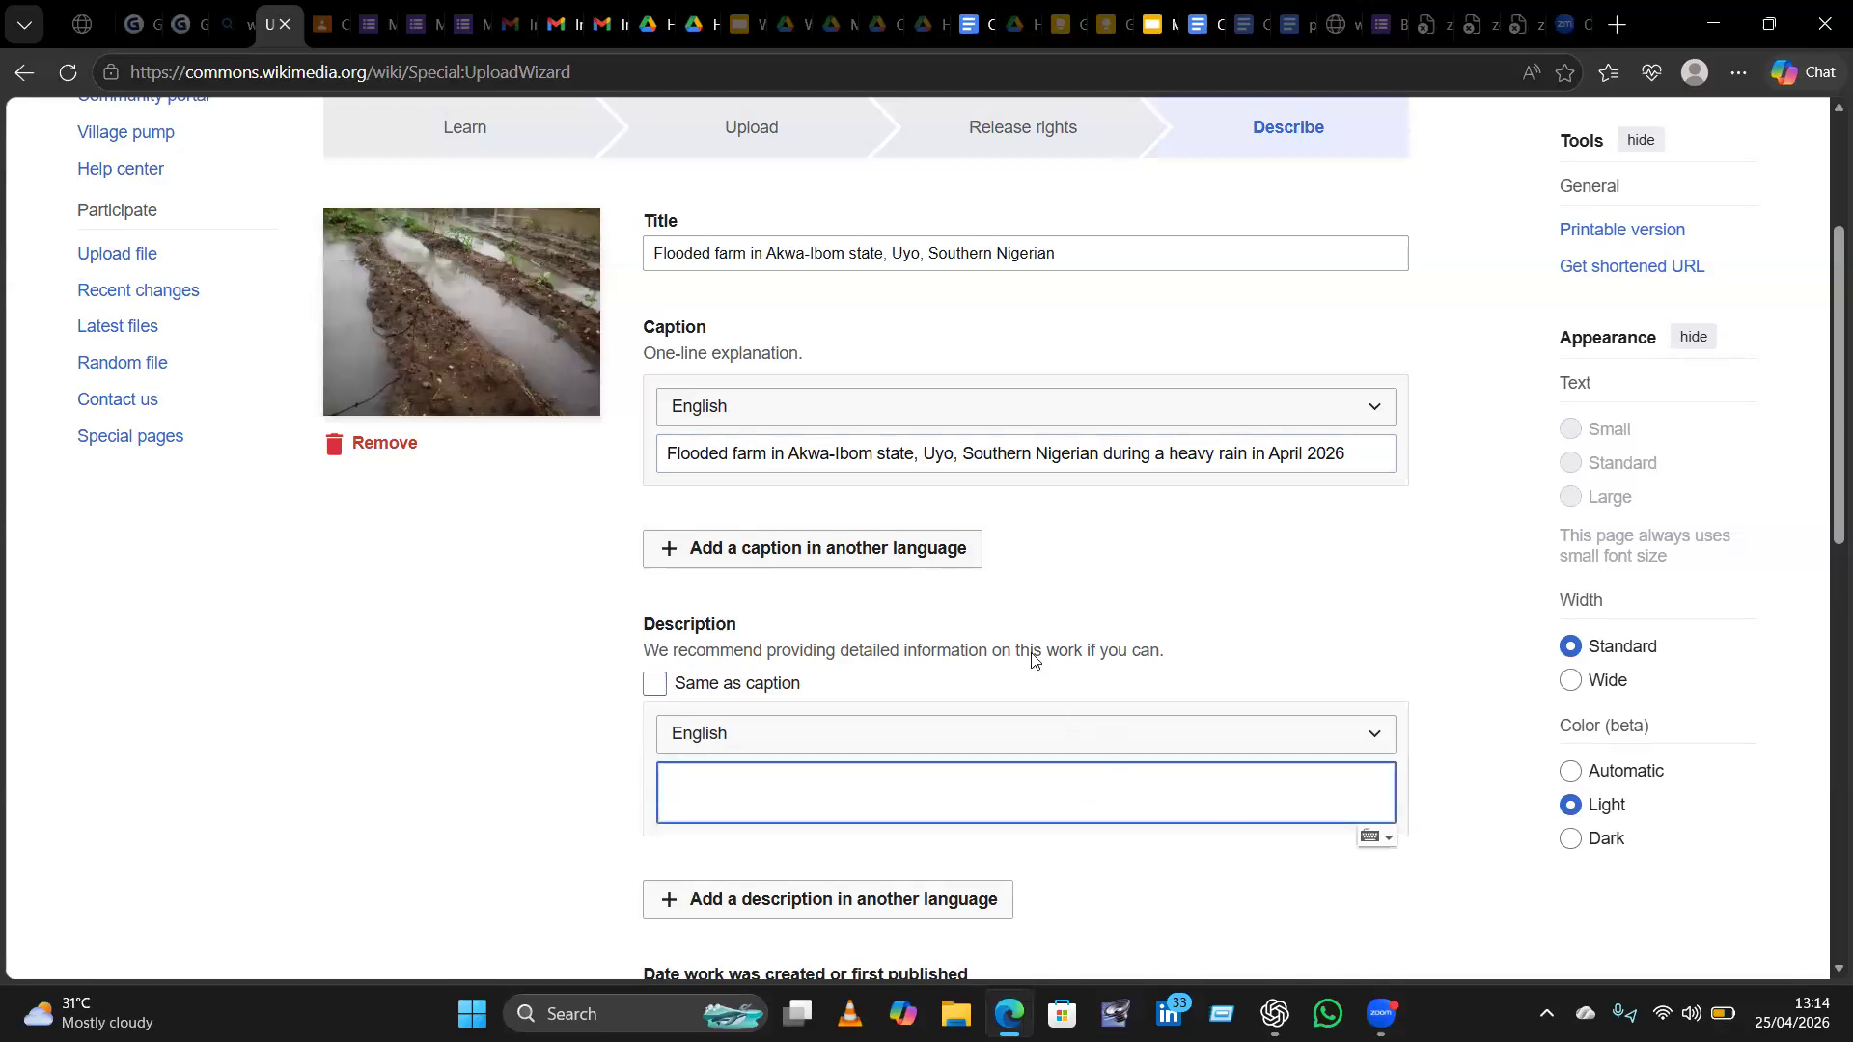
pyautogui.click(656, 688)
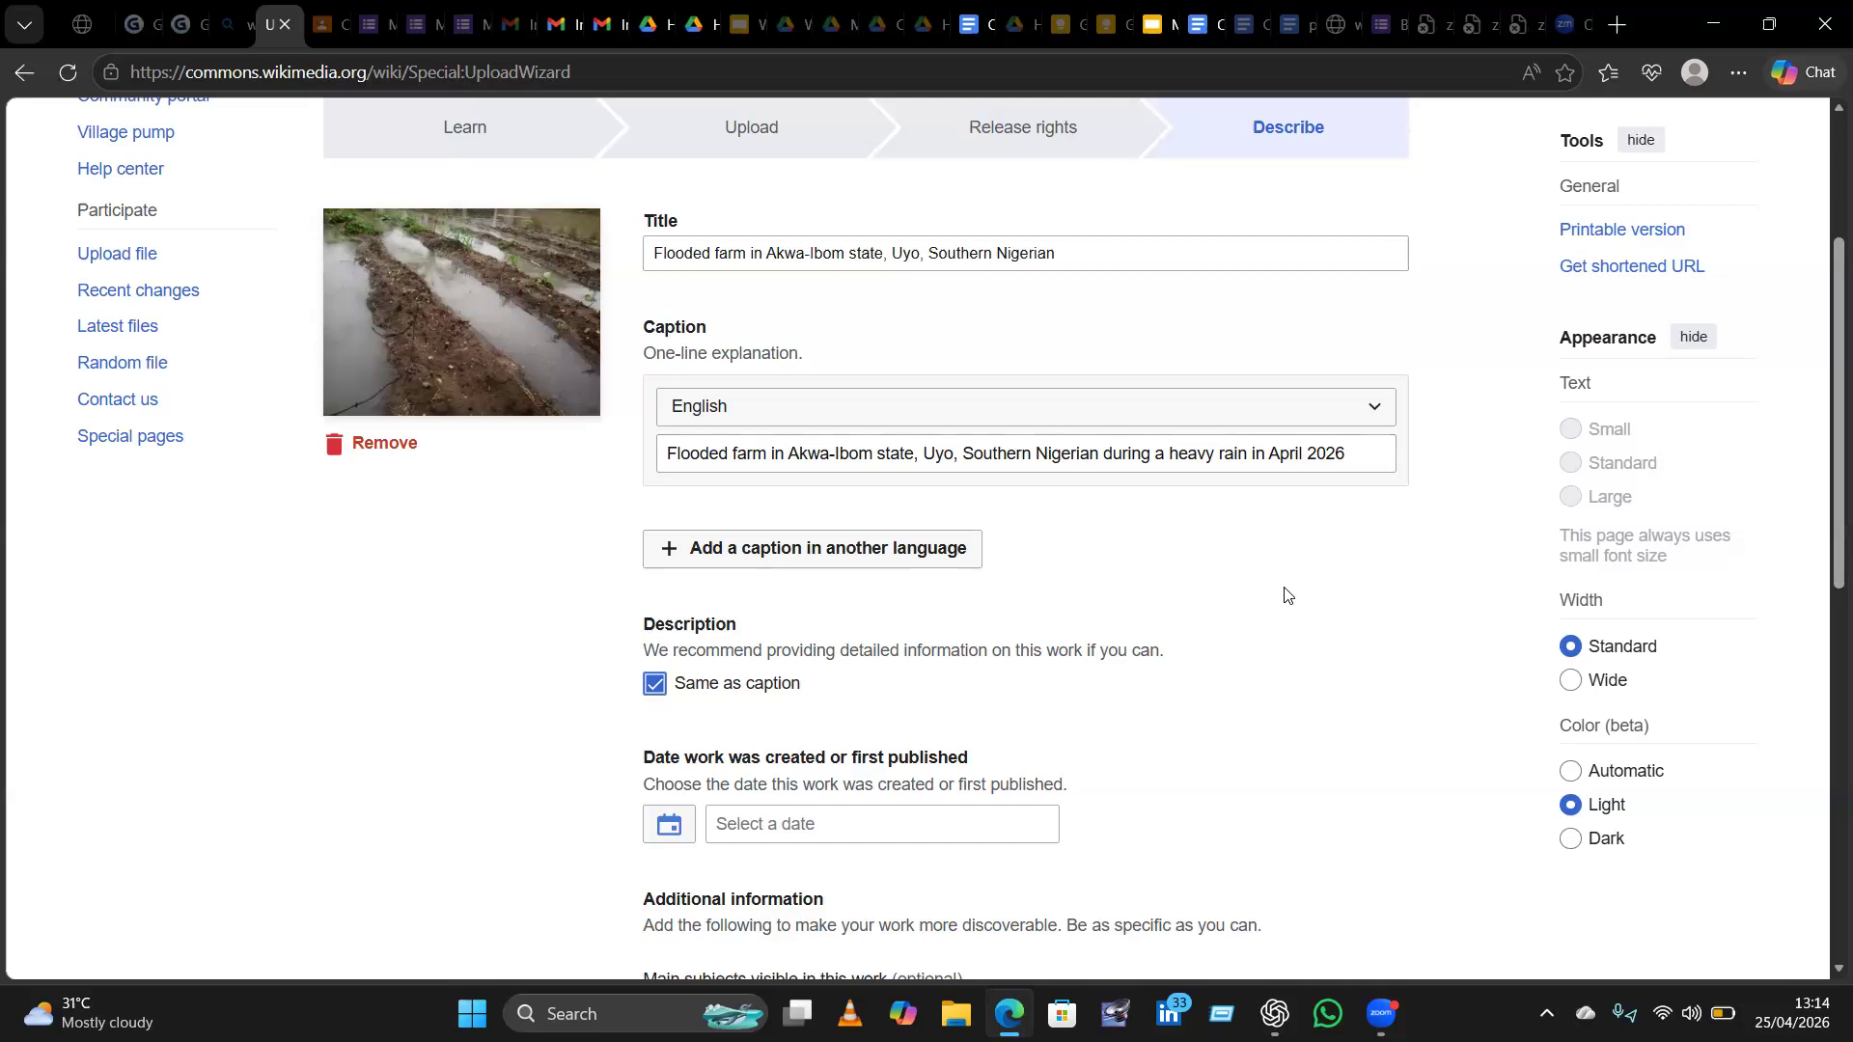
# Change the caption's language to Igbo.
pyautogui.scroll(-2, 1284, 593)
pyautogui.scroll(1, 1284, 593)
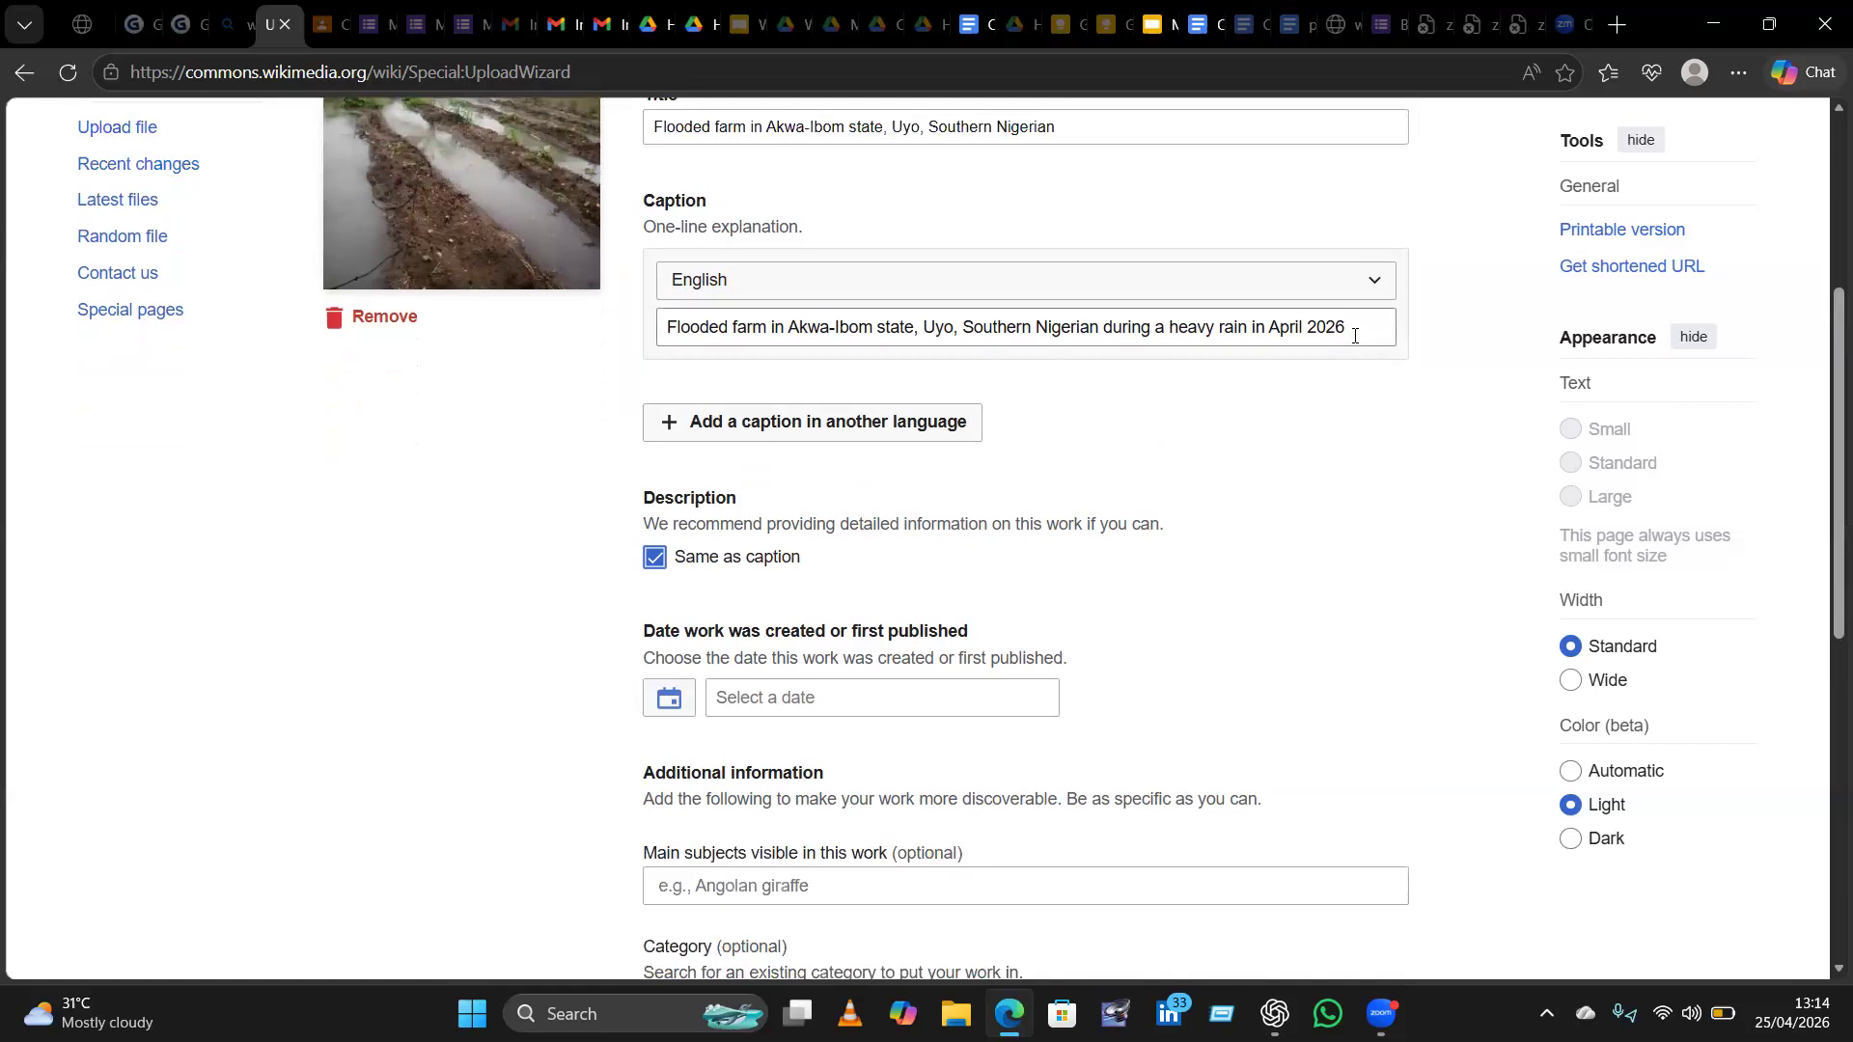
pyautogui.click(1377, 278)
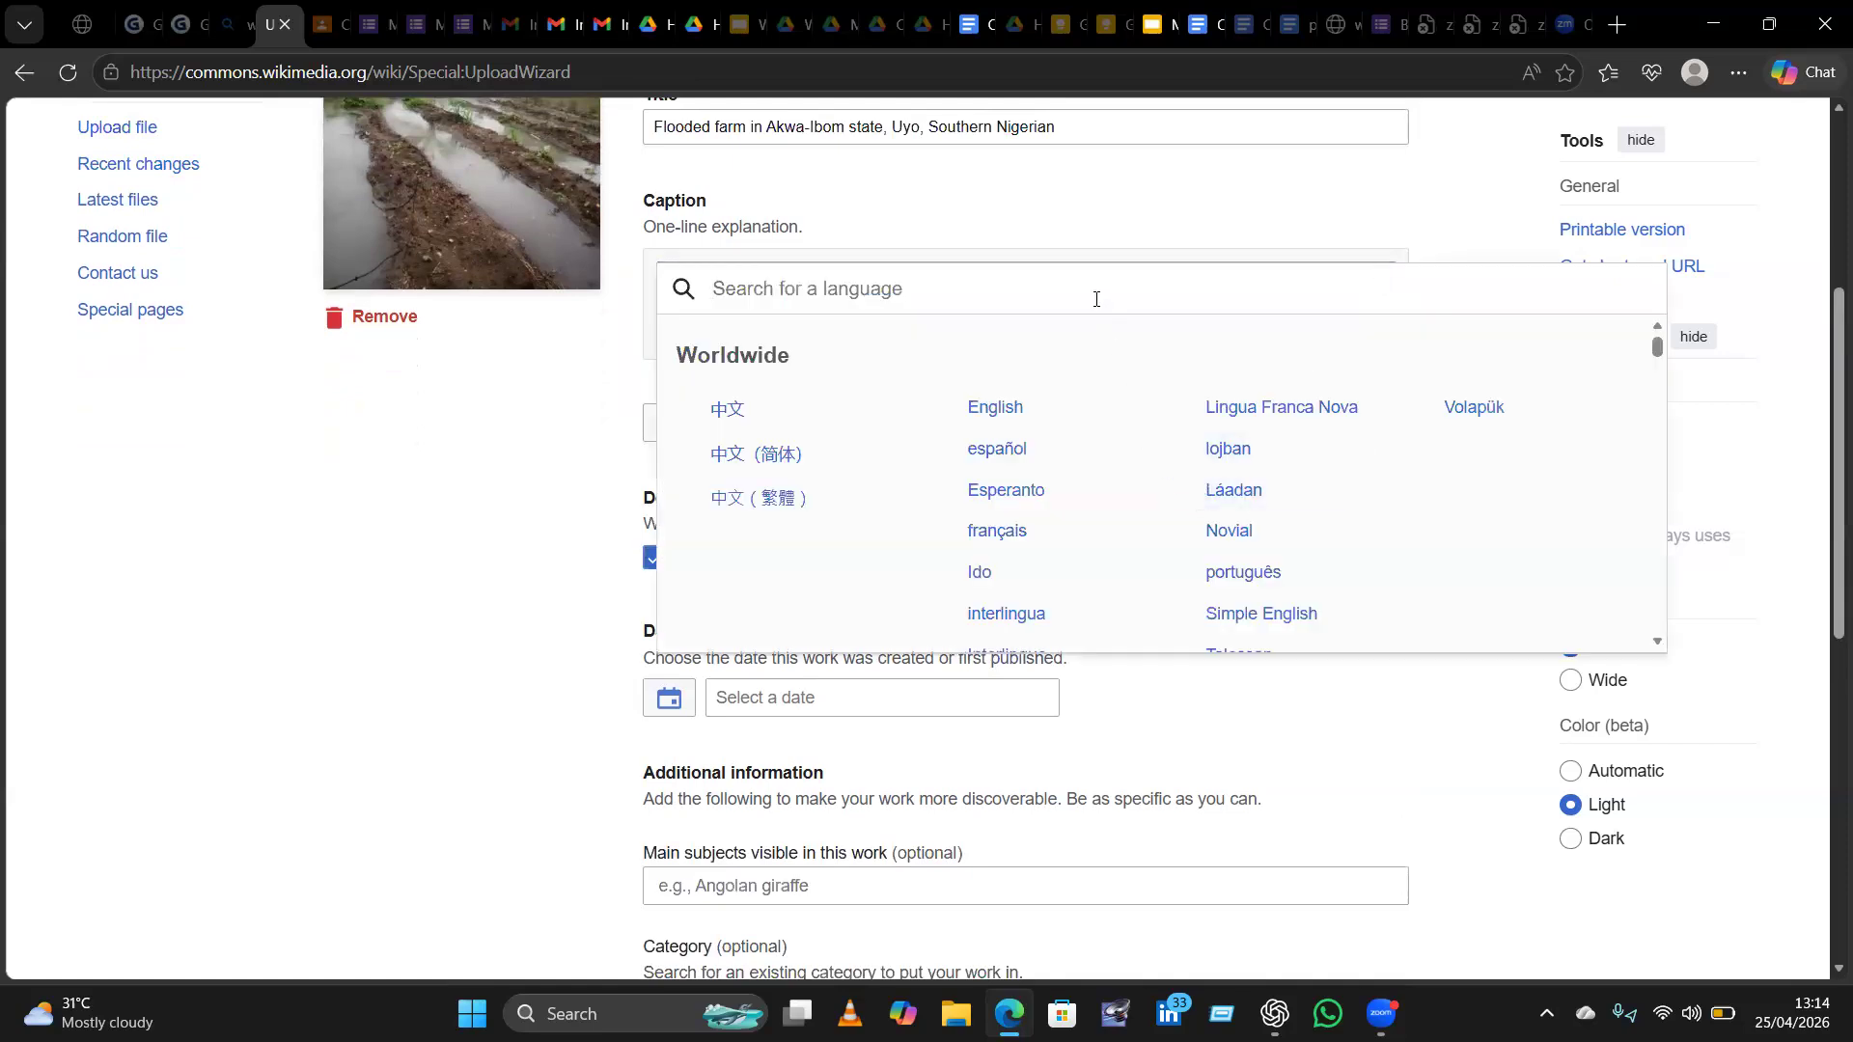
pyautogui.write('Igbo')
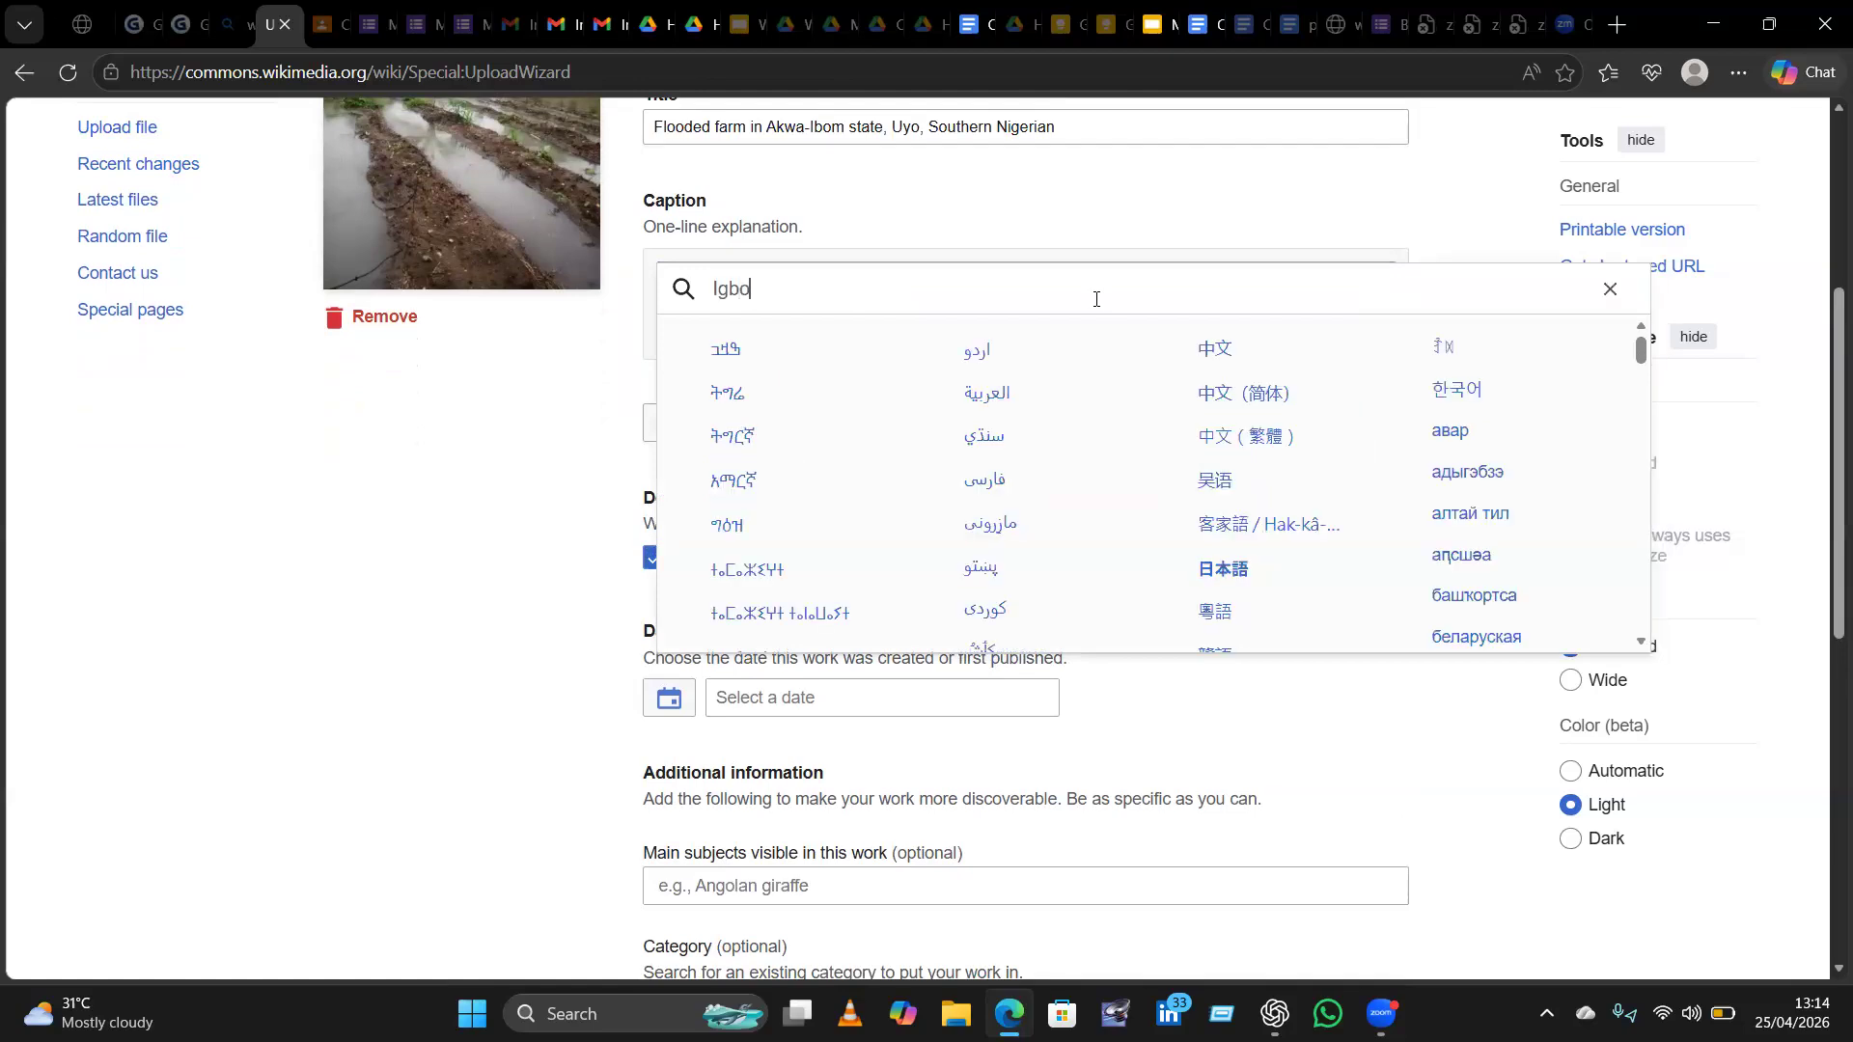
pyautogui.click(738, 350)
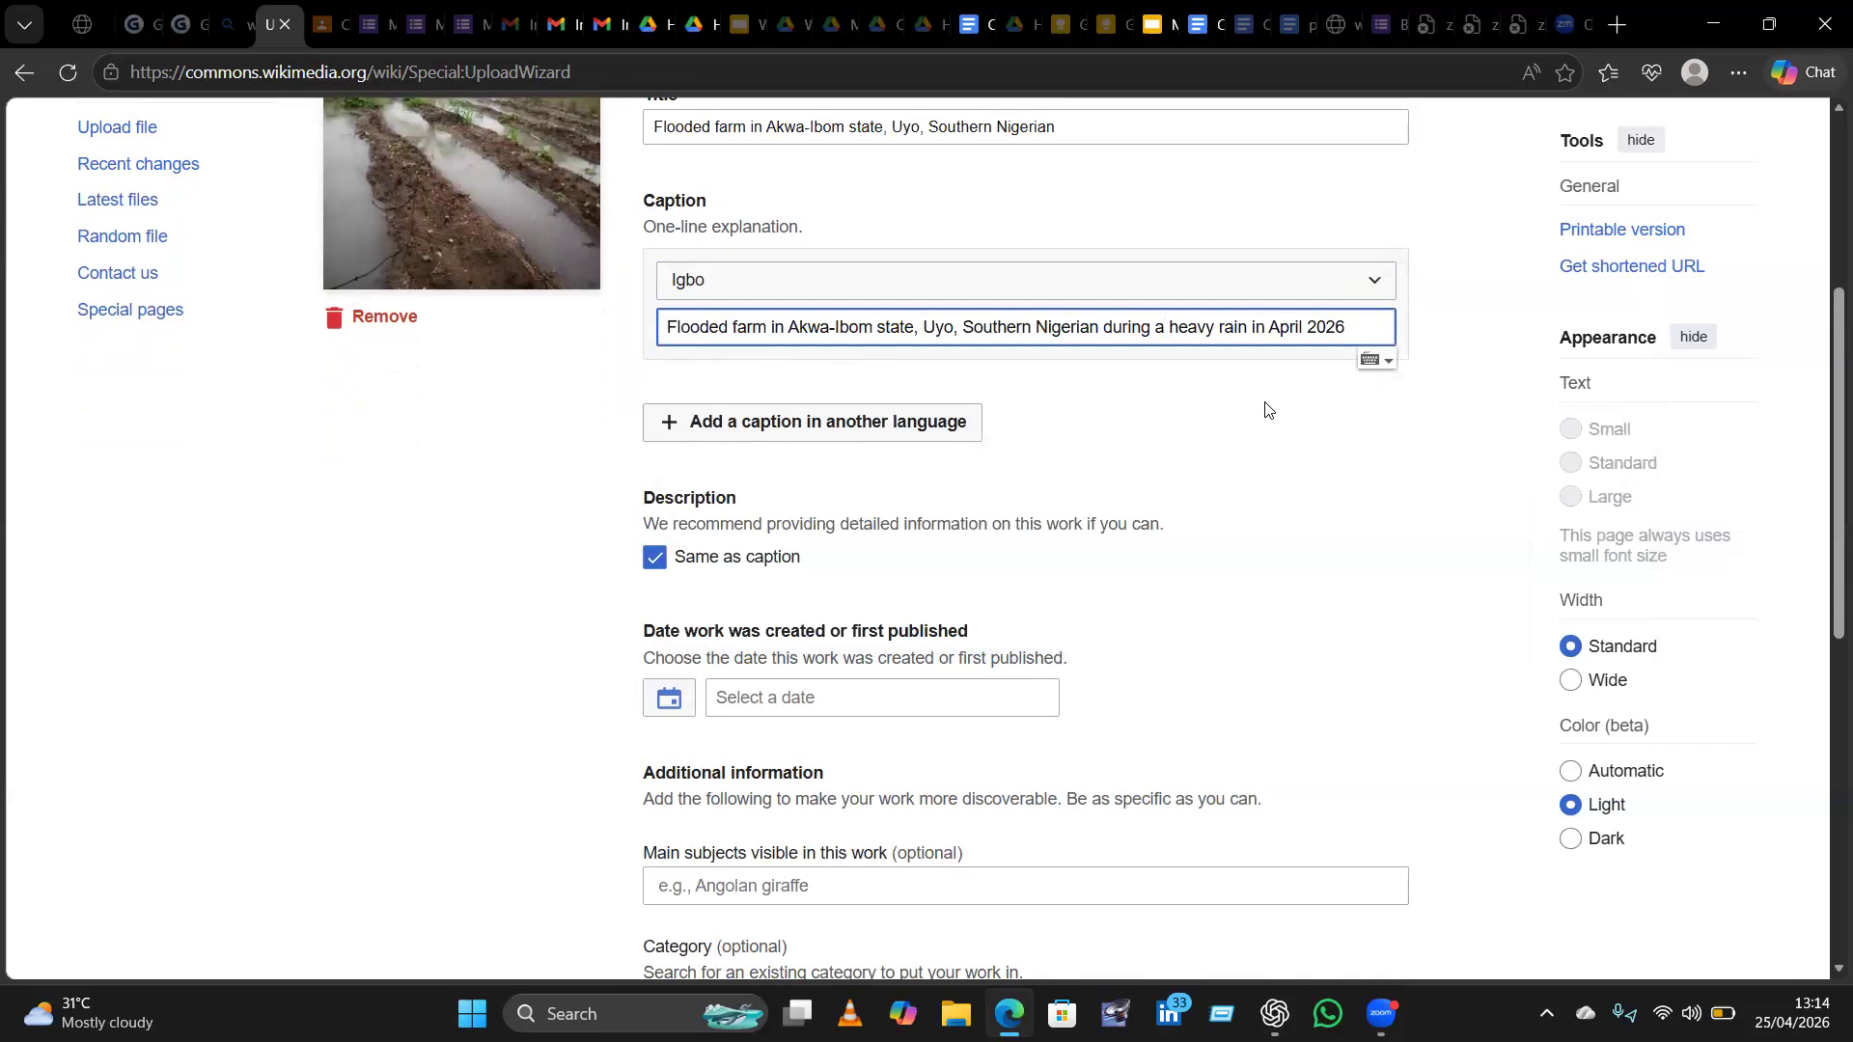
# Set the caption's language back to English.
pyautogui.scroll(2, 1250, 417)
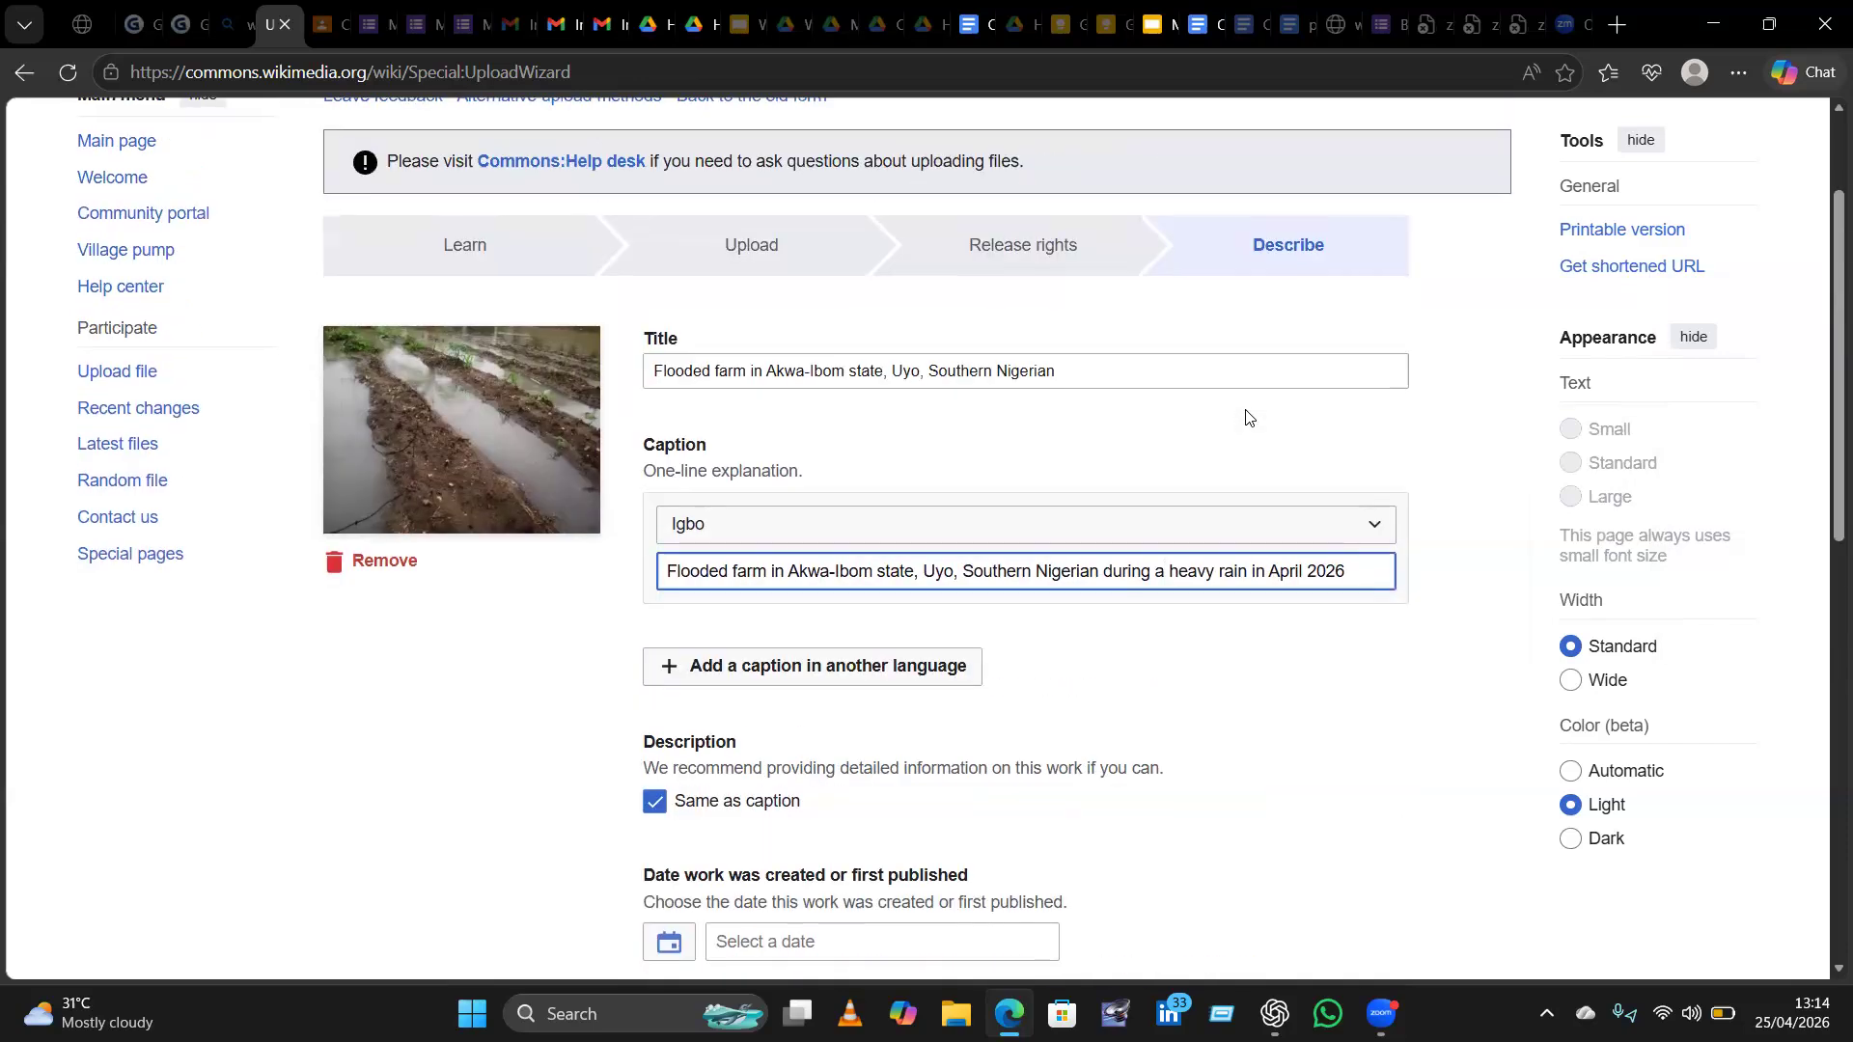
pyautogui.scroll(-2, 1249, 418)
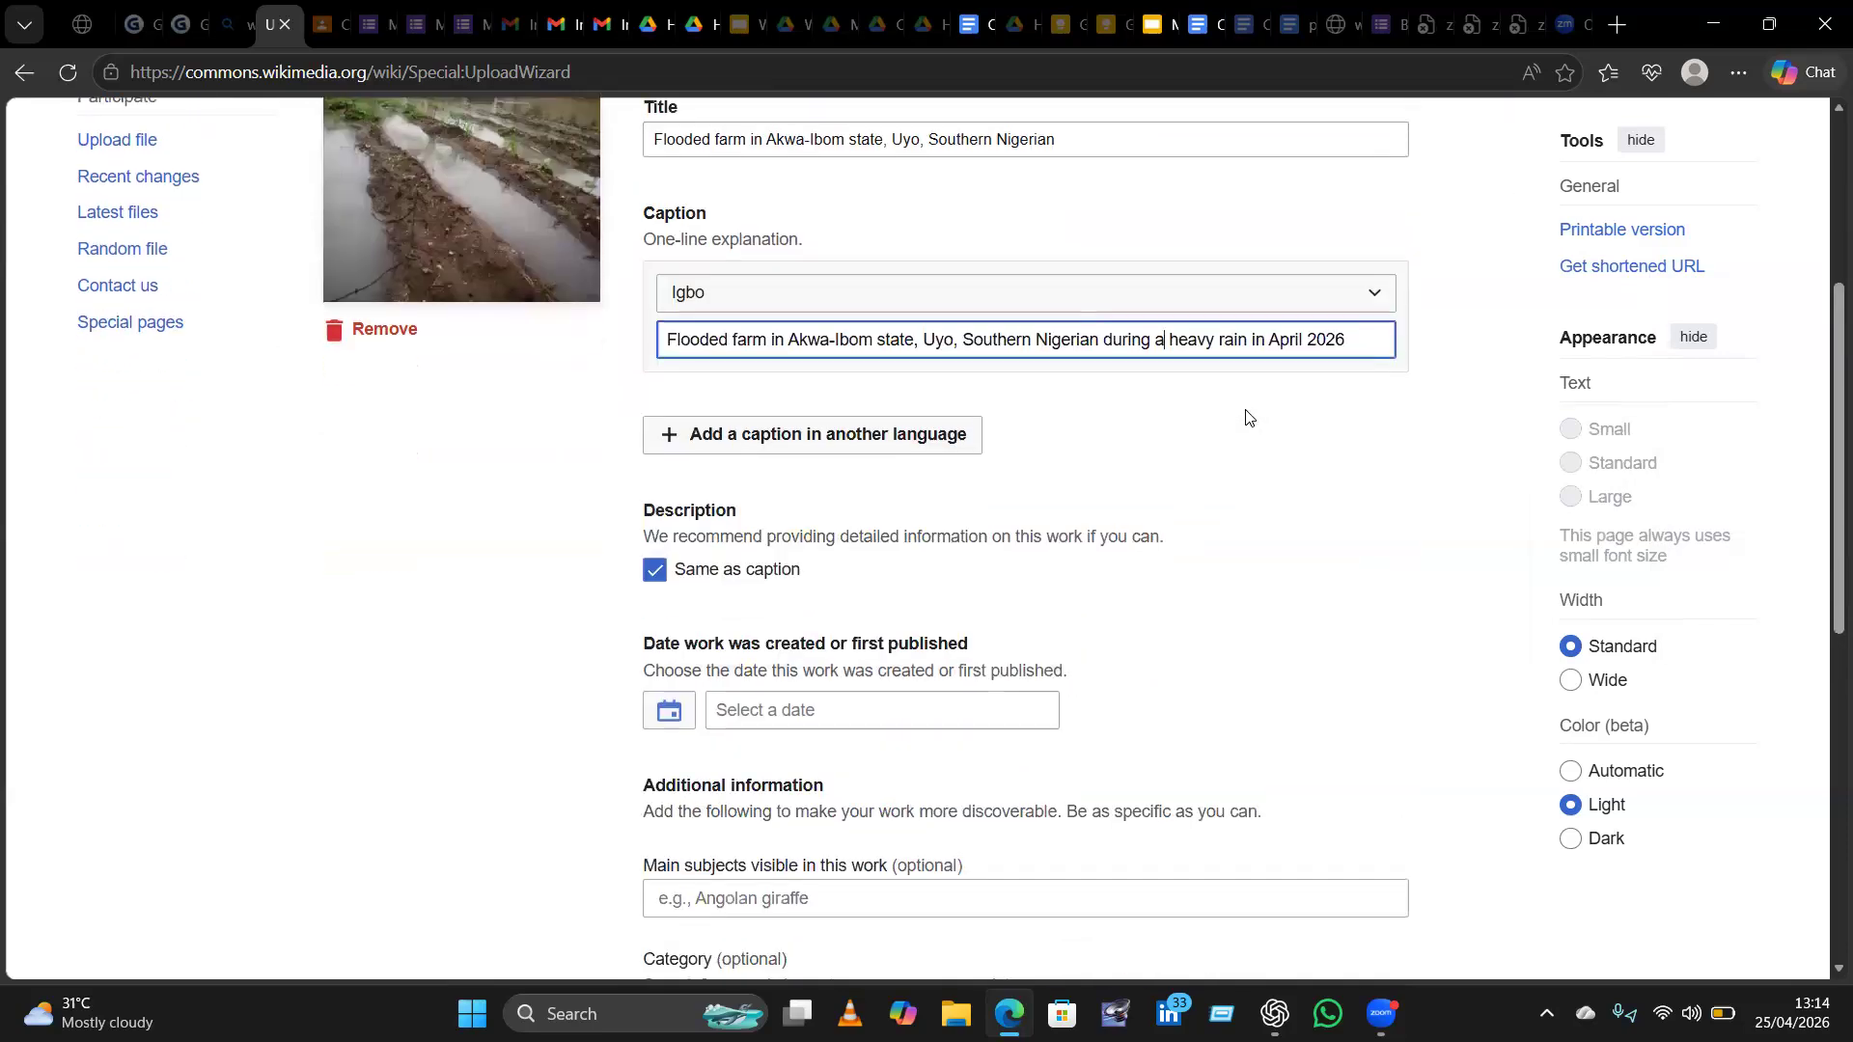
pyautogui.click(1374, 297)
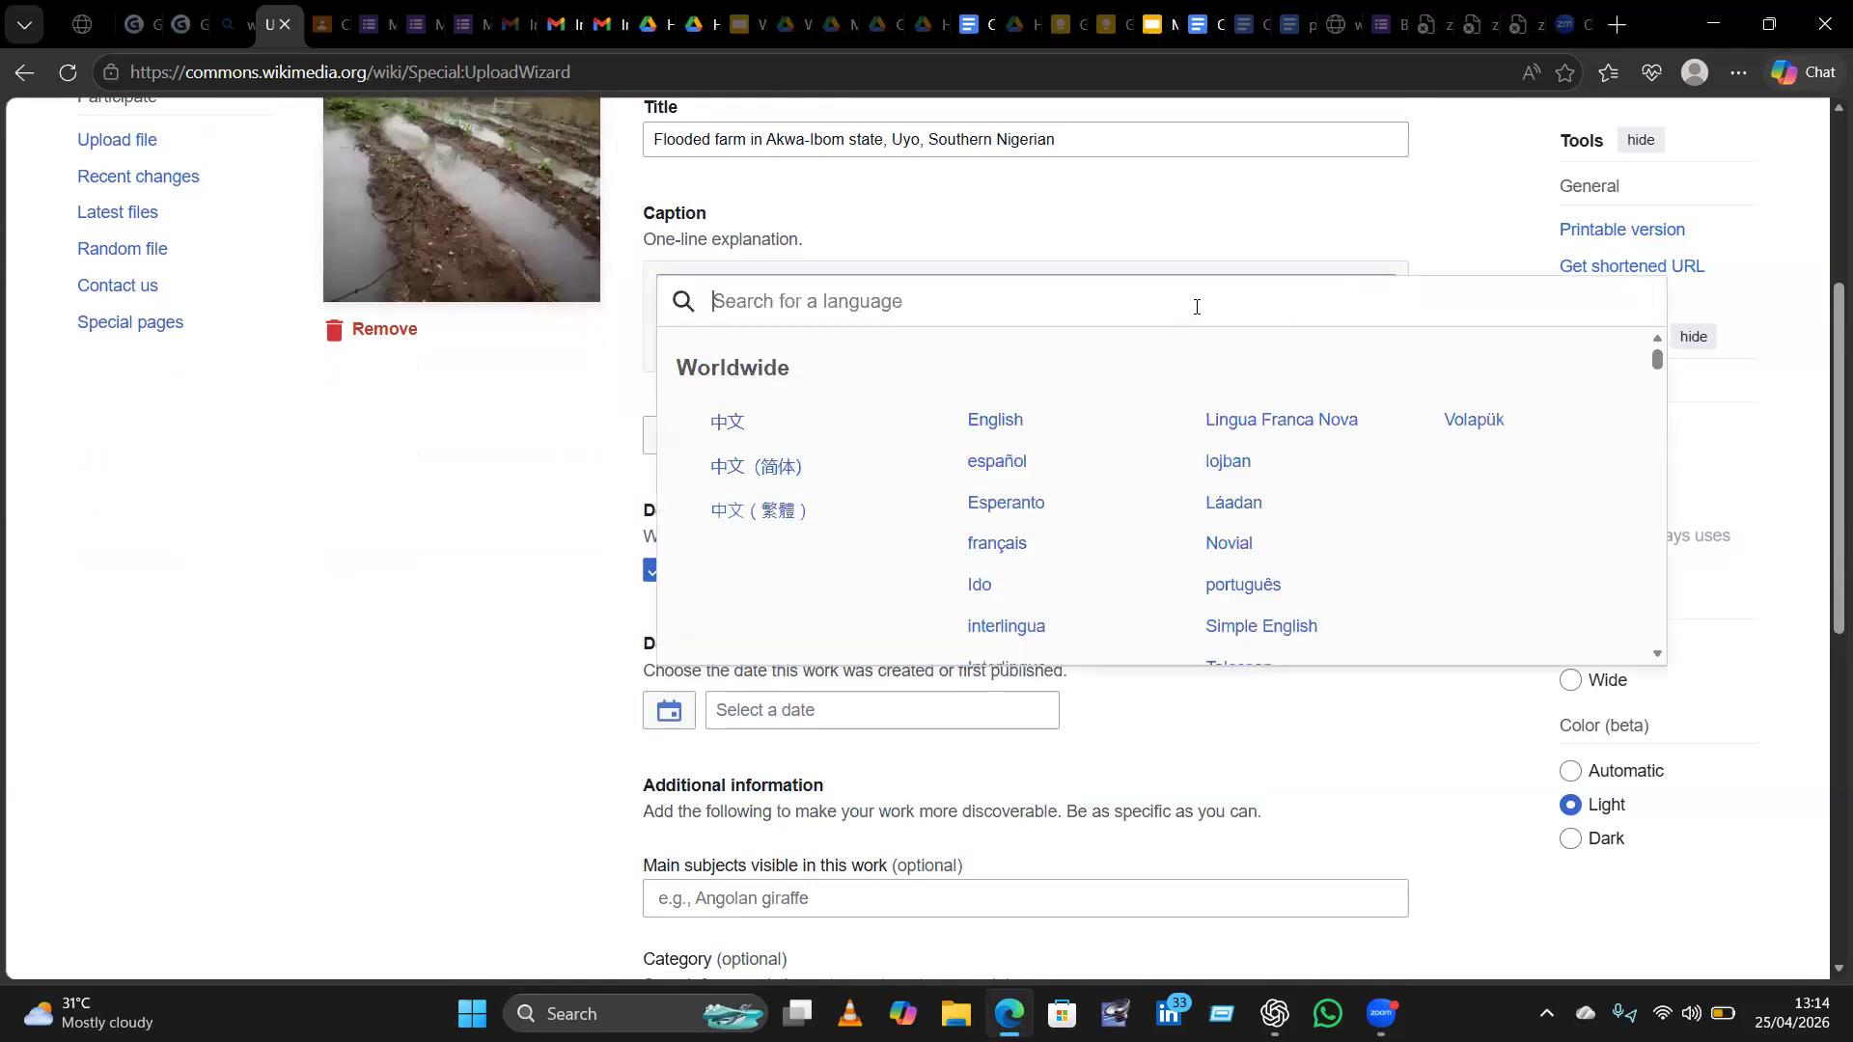
pyautogui.write('Engl')
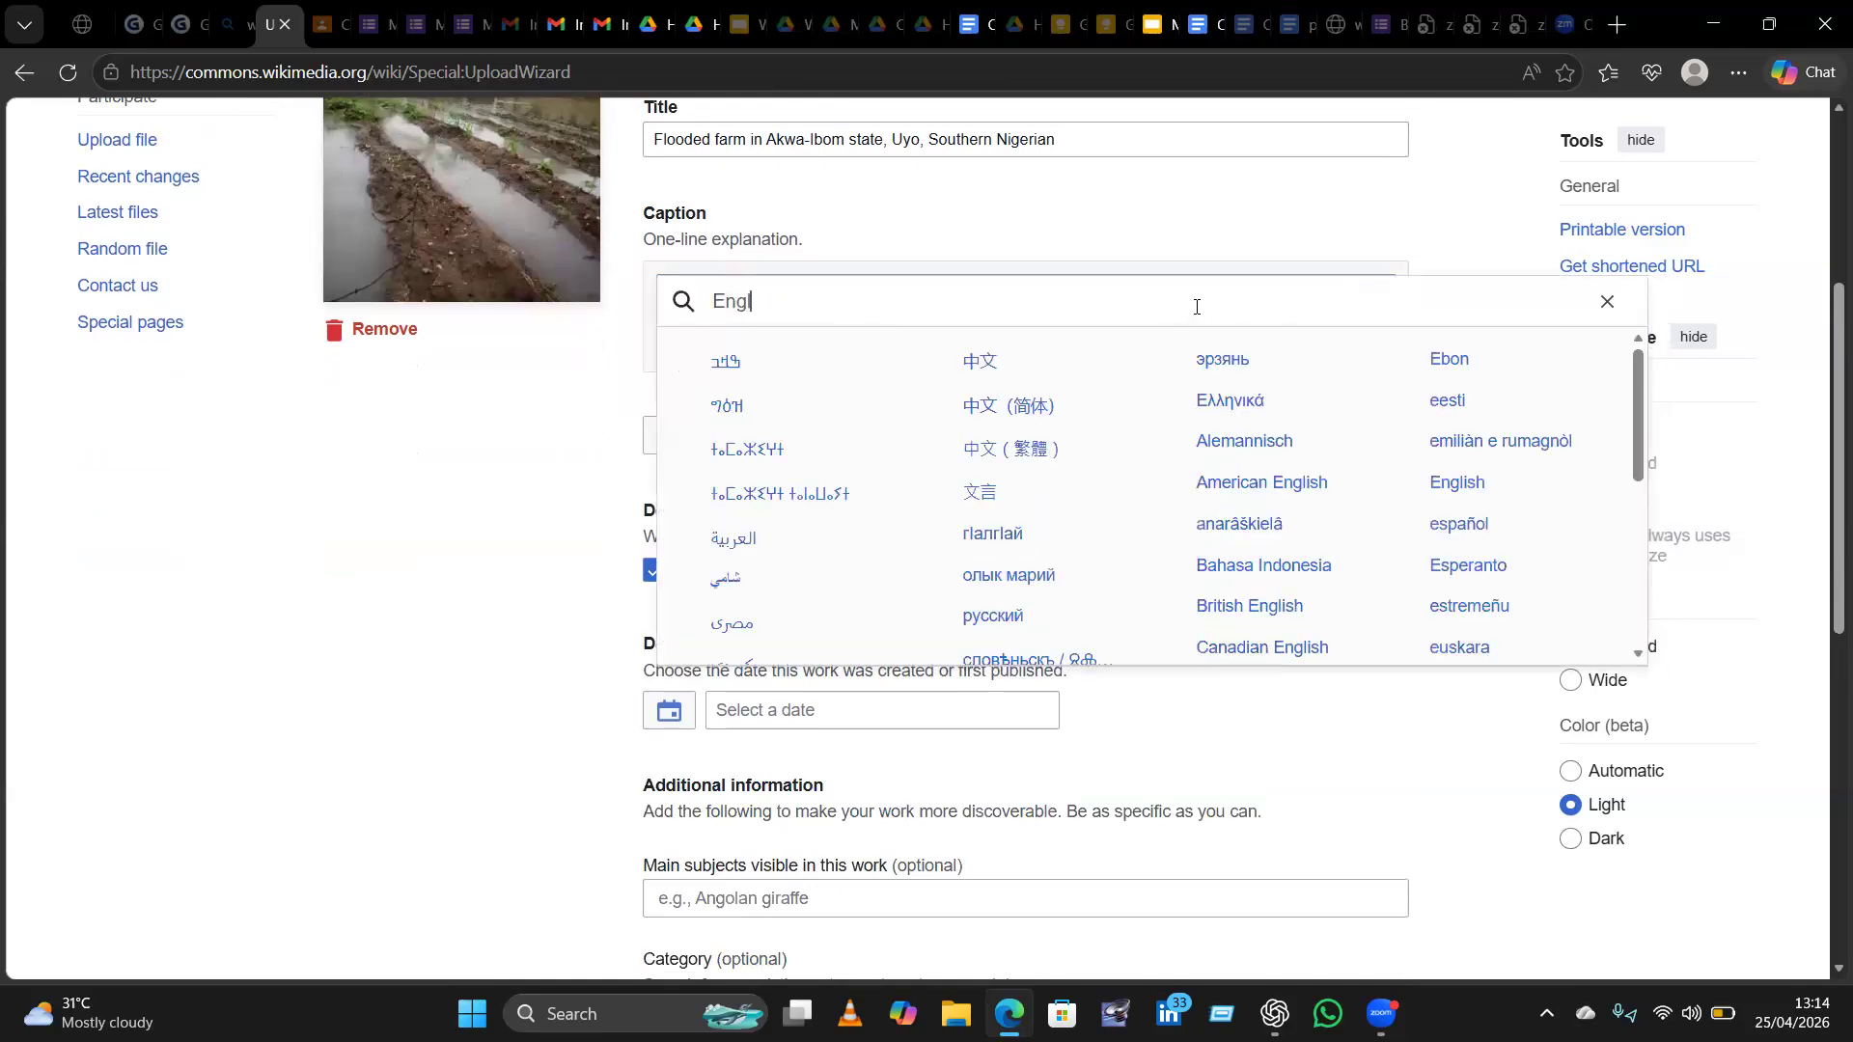
pyautogui.write('ish')
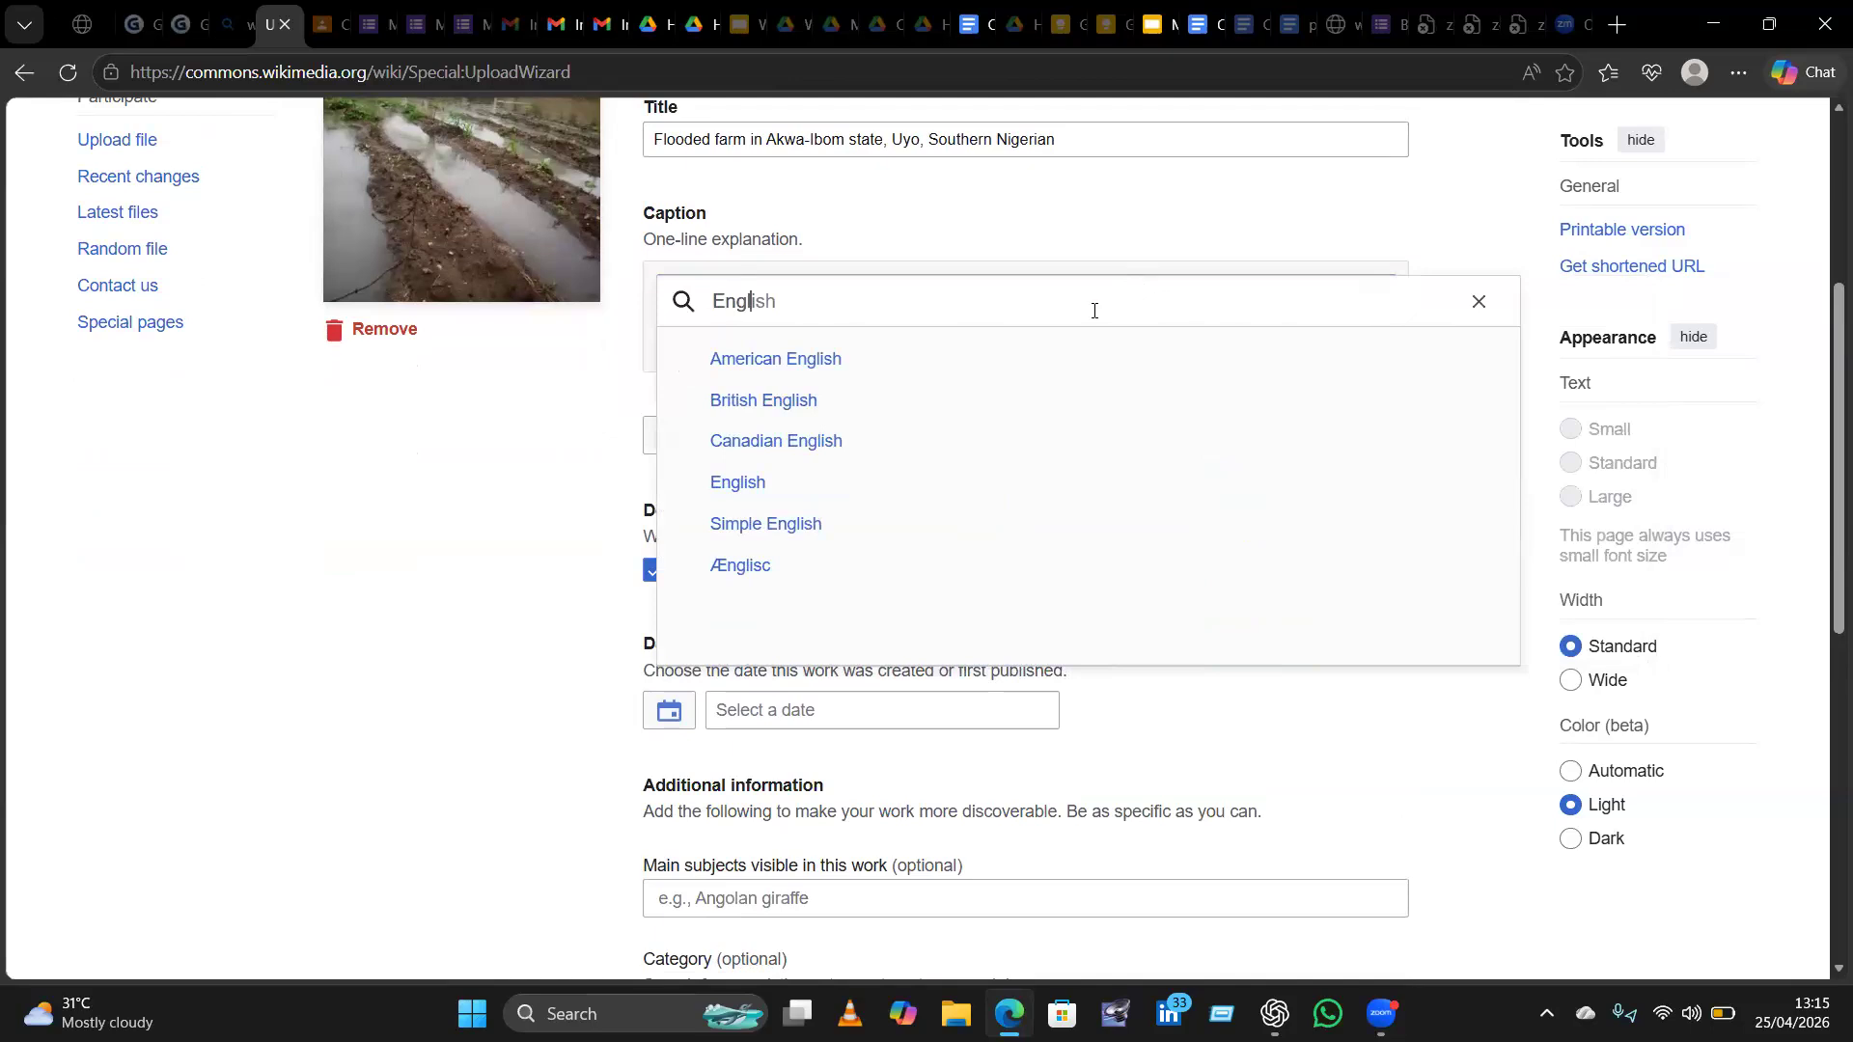
pyautogui.click(730, 484)
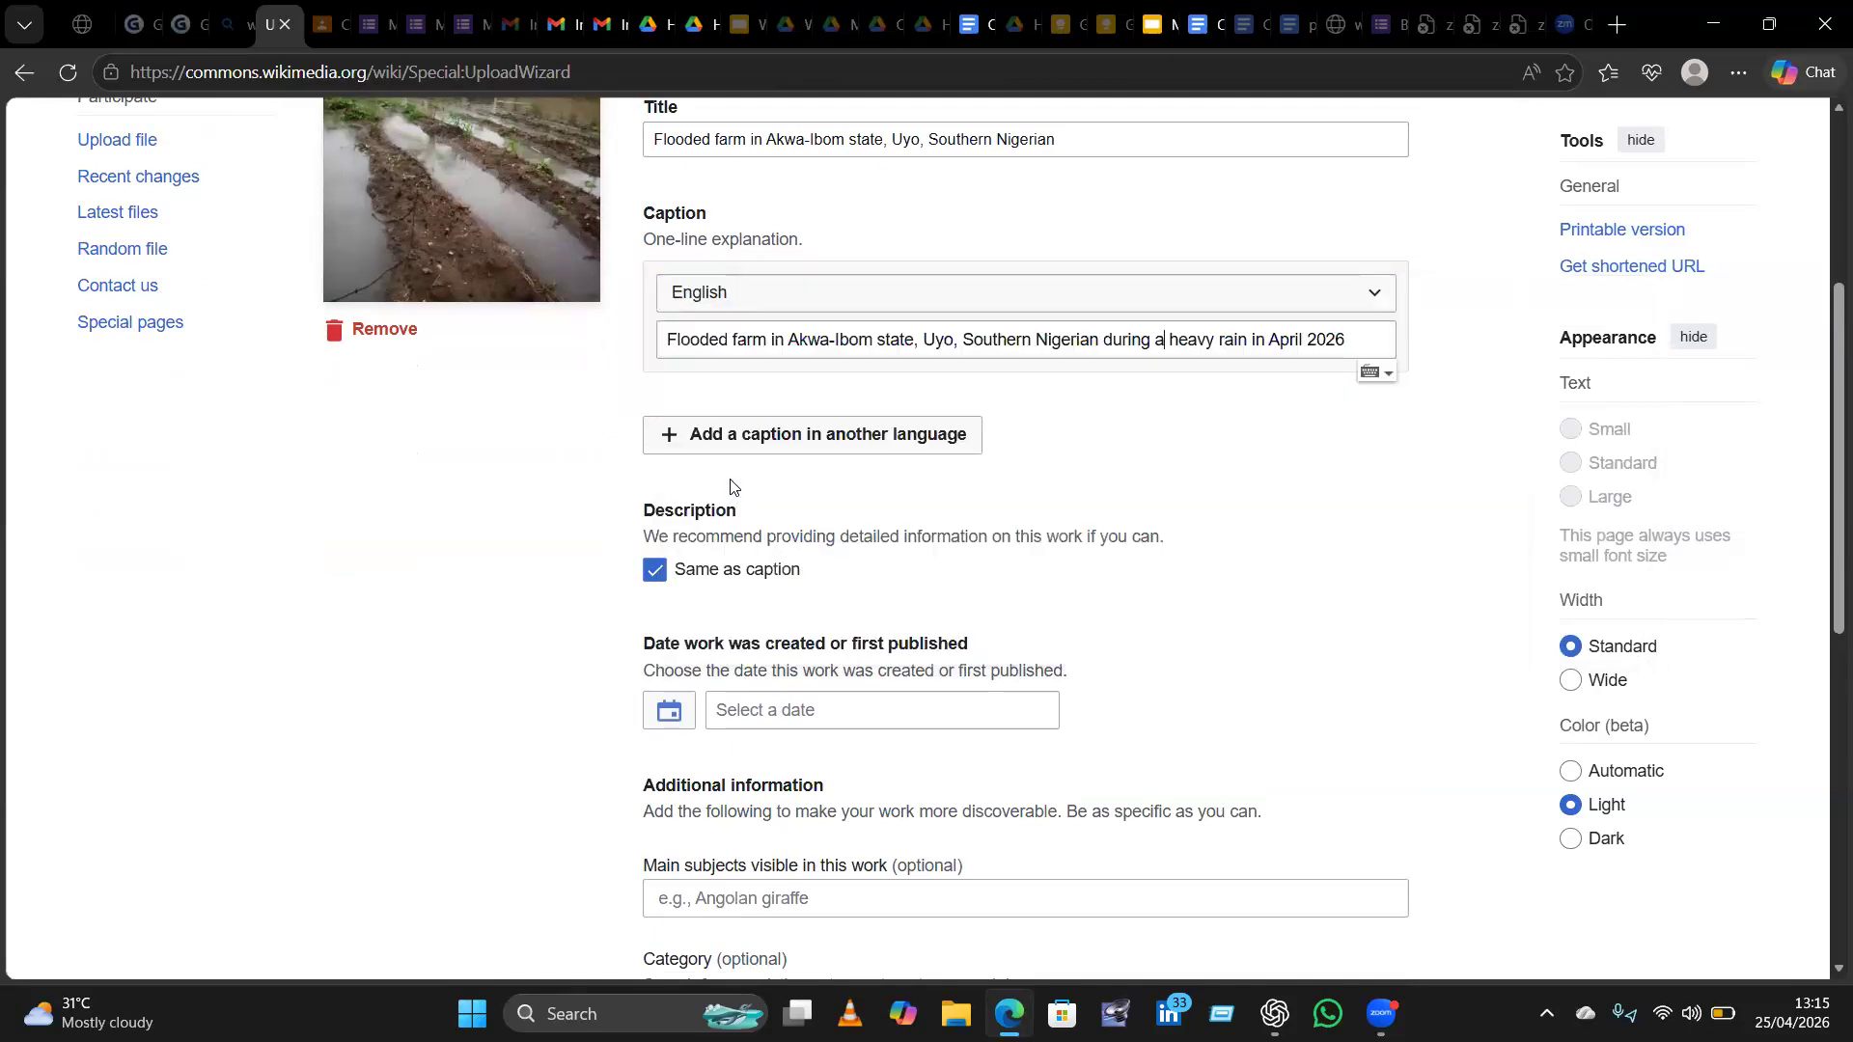
# Add a second caption entry and set its language to Yoruba.
pyautogui.click(674, 439)
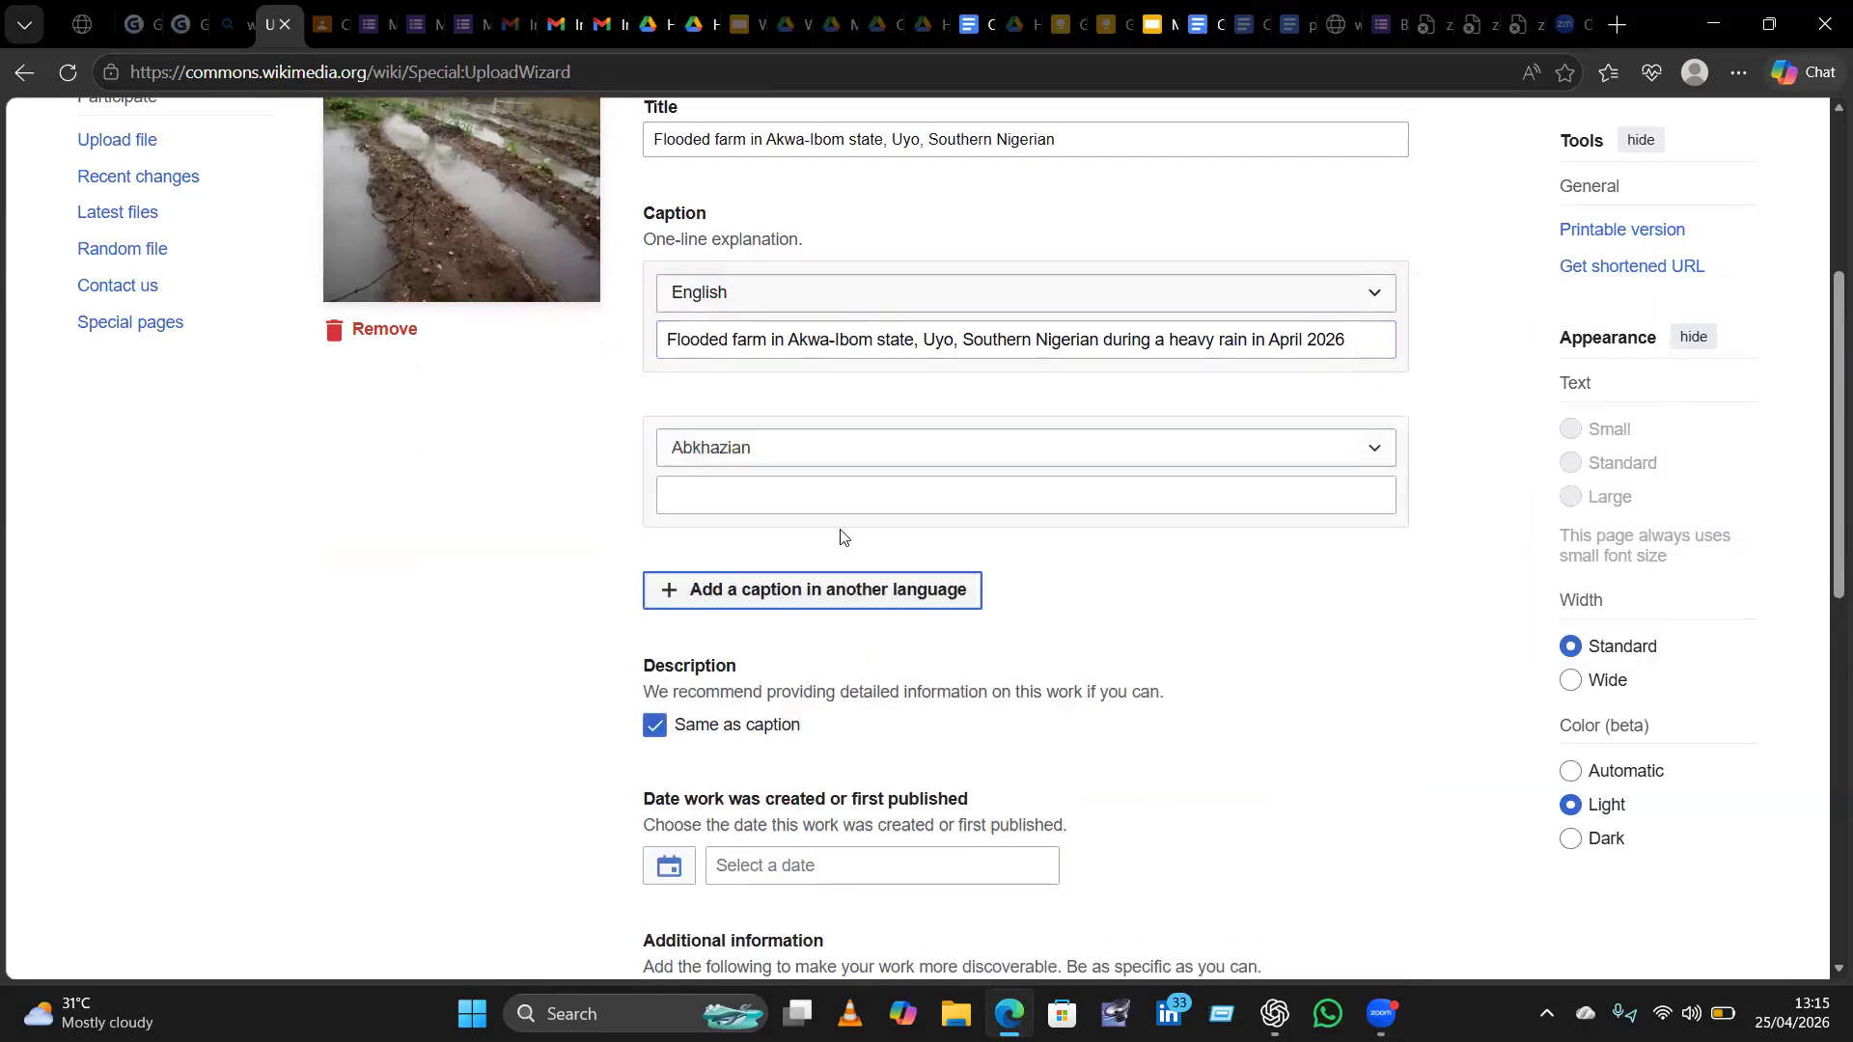
pyautogui.click(1376, 449)
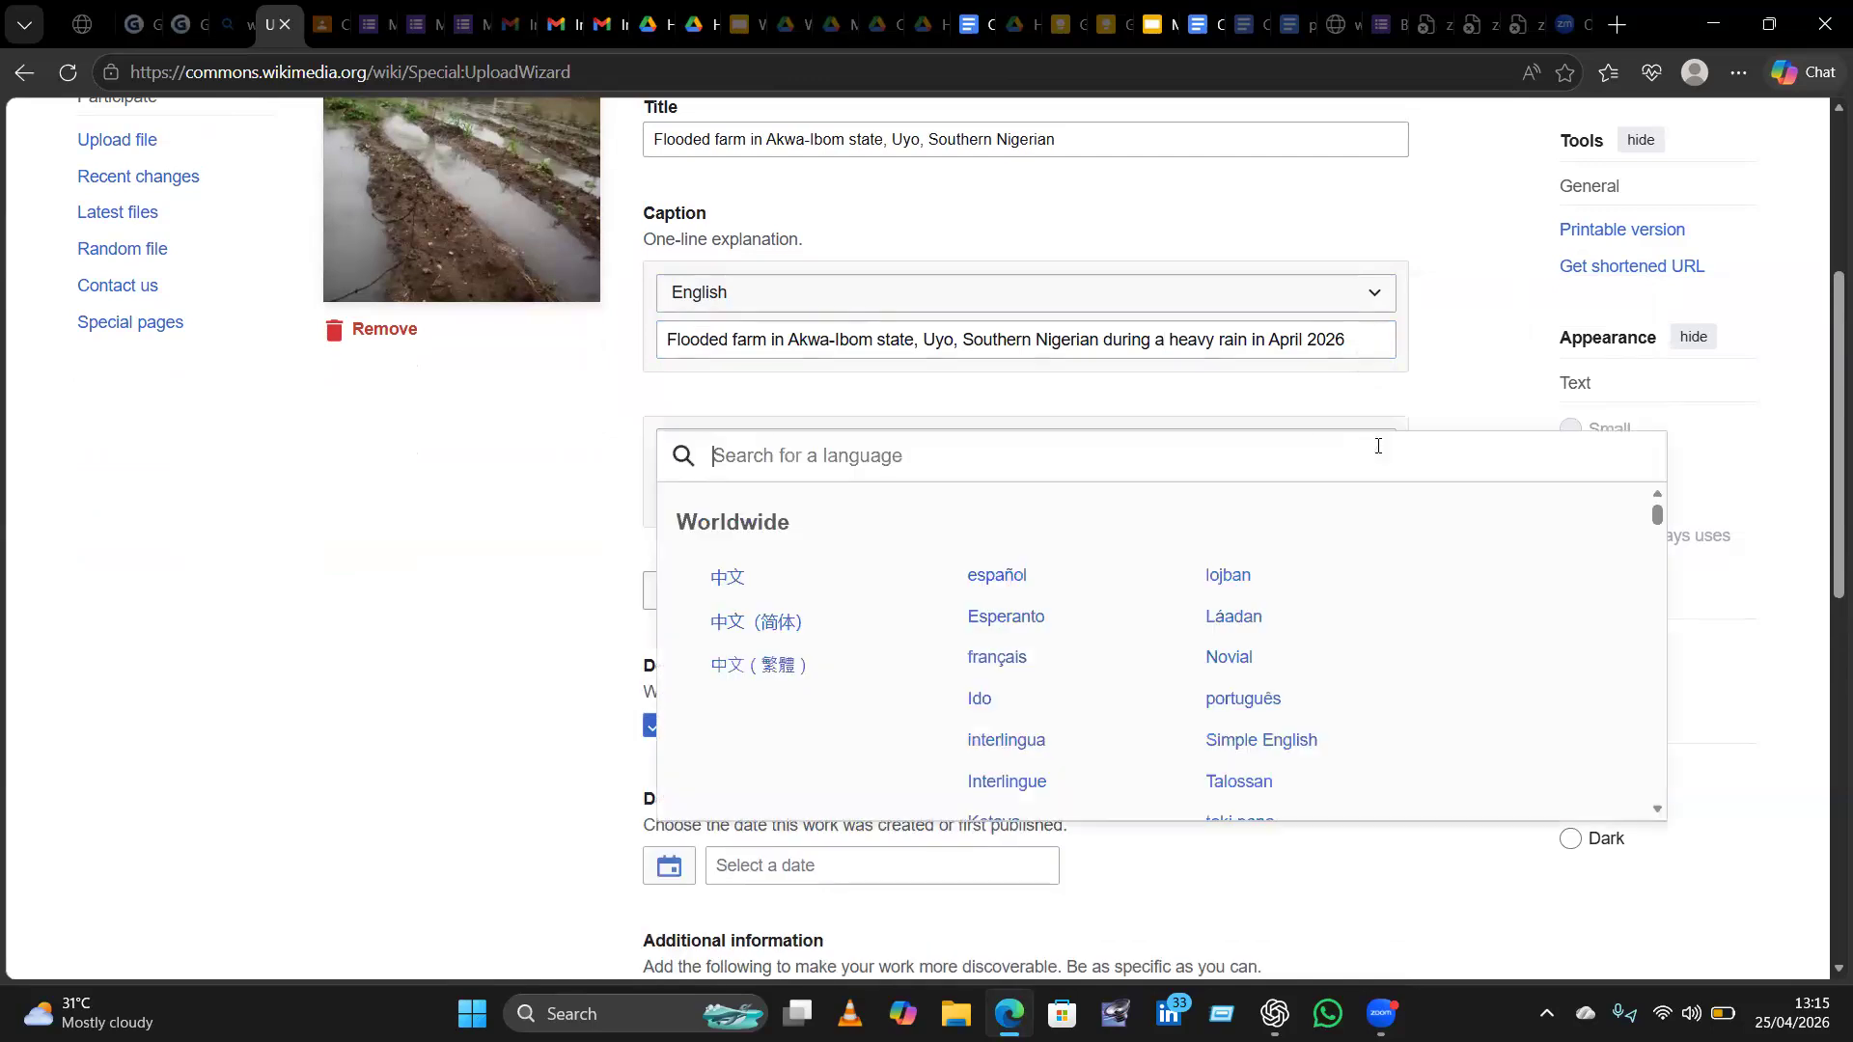
pyautogui.write('you')
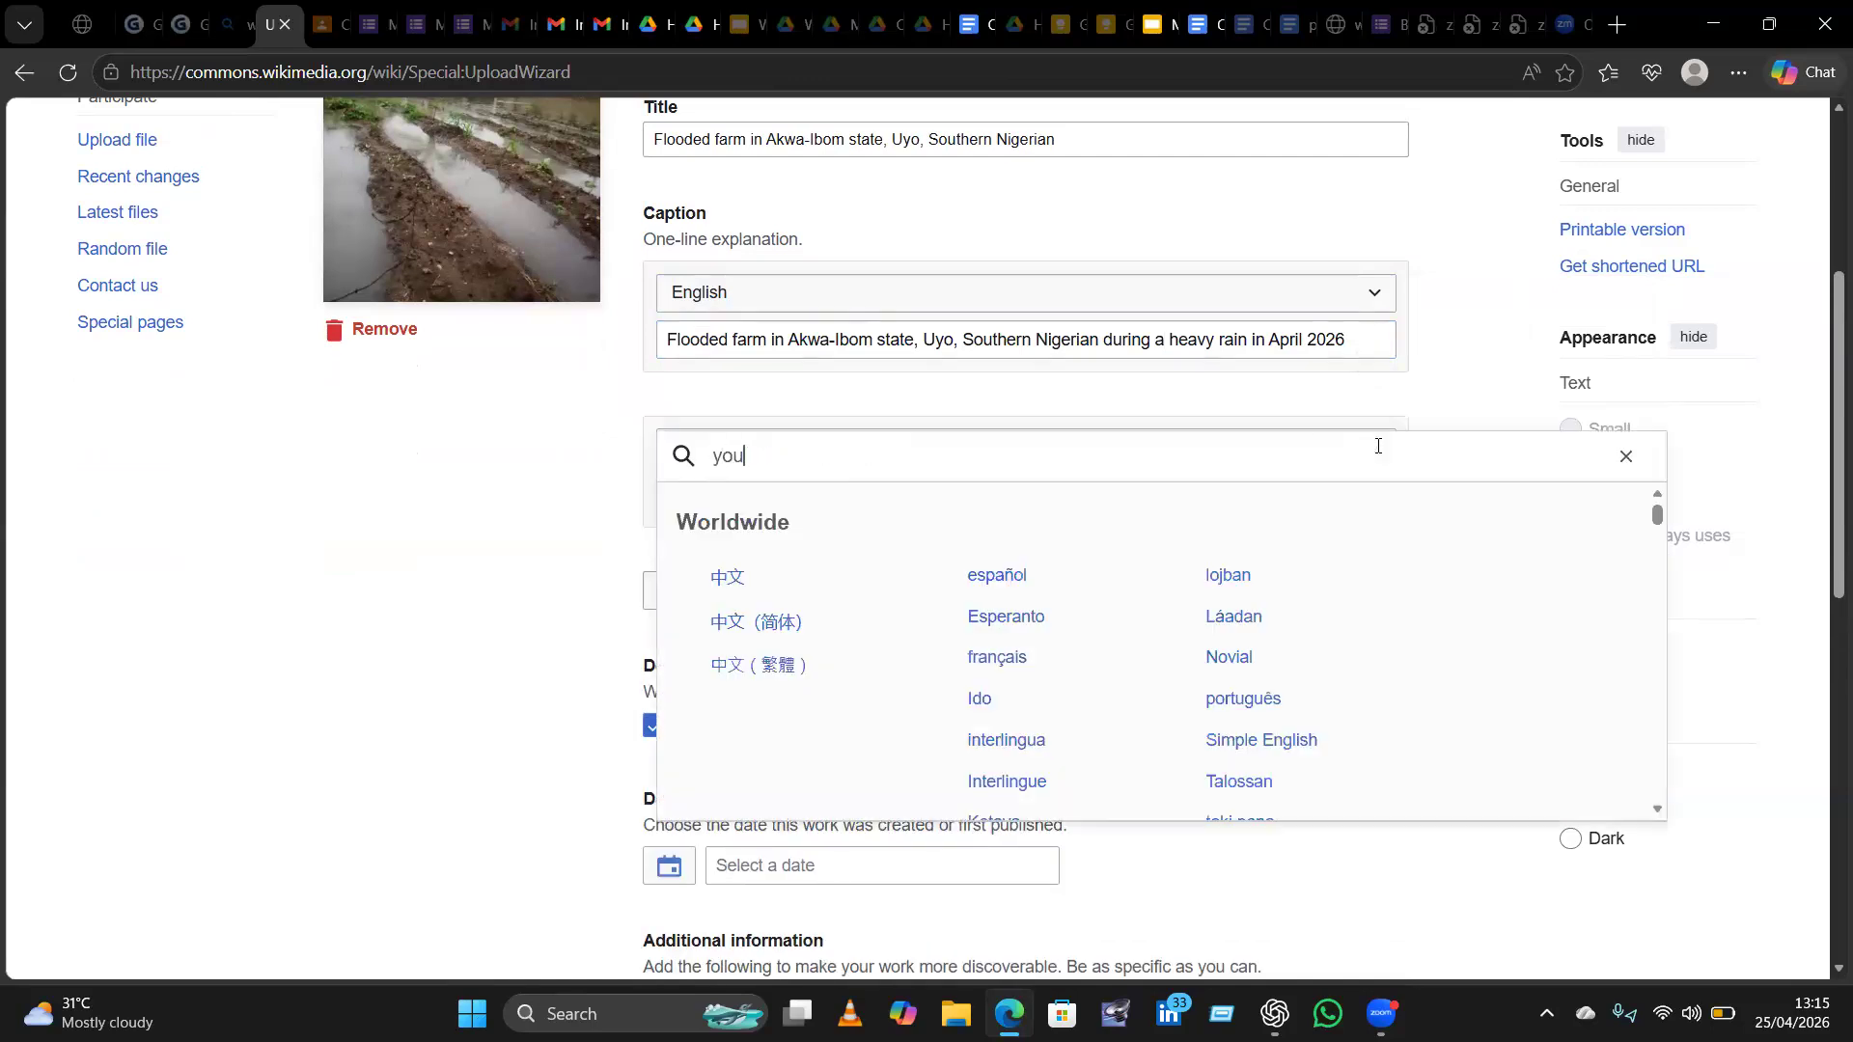
pyautogui.press('BackSpace')
pyautogui.write('ru')
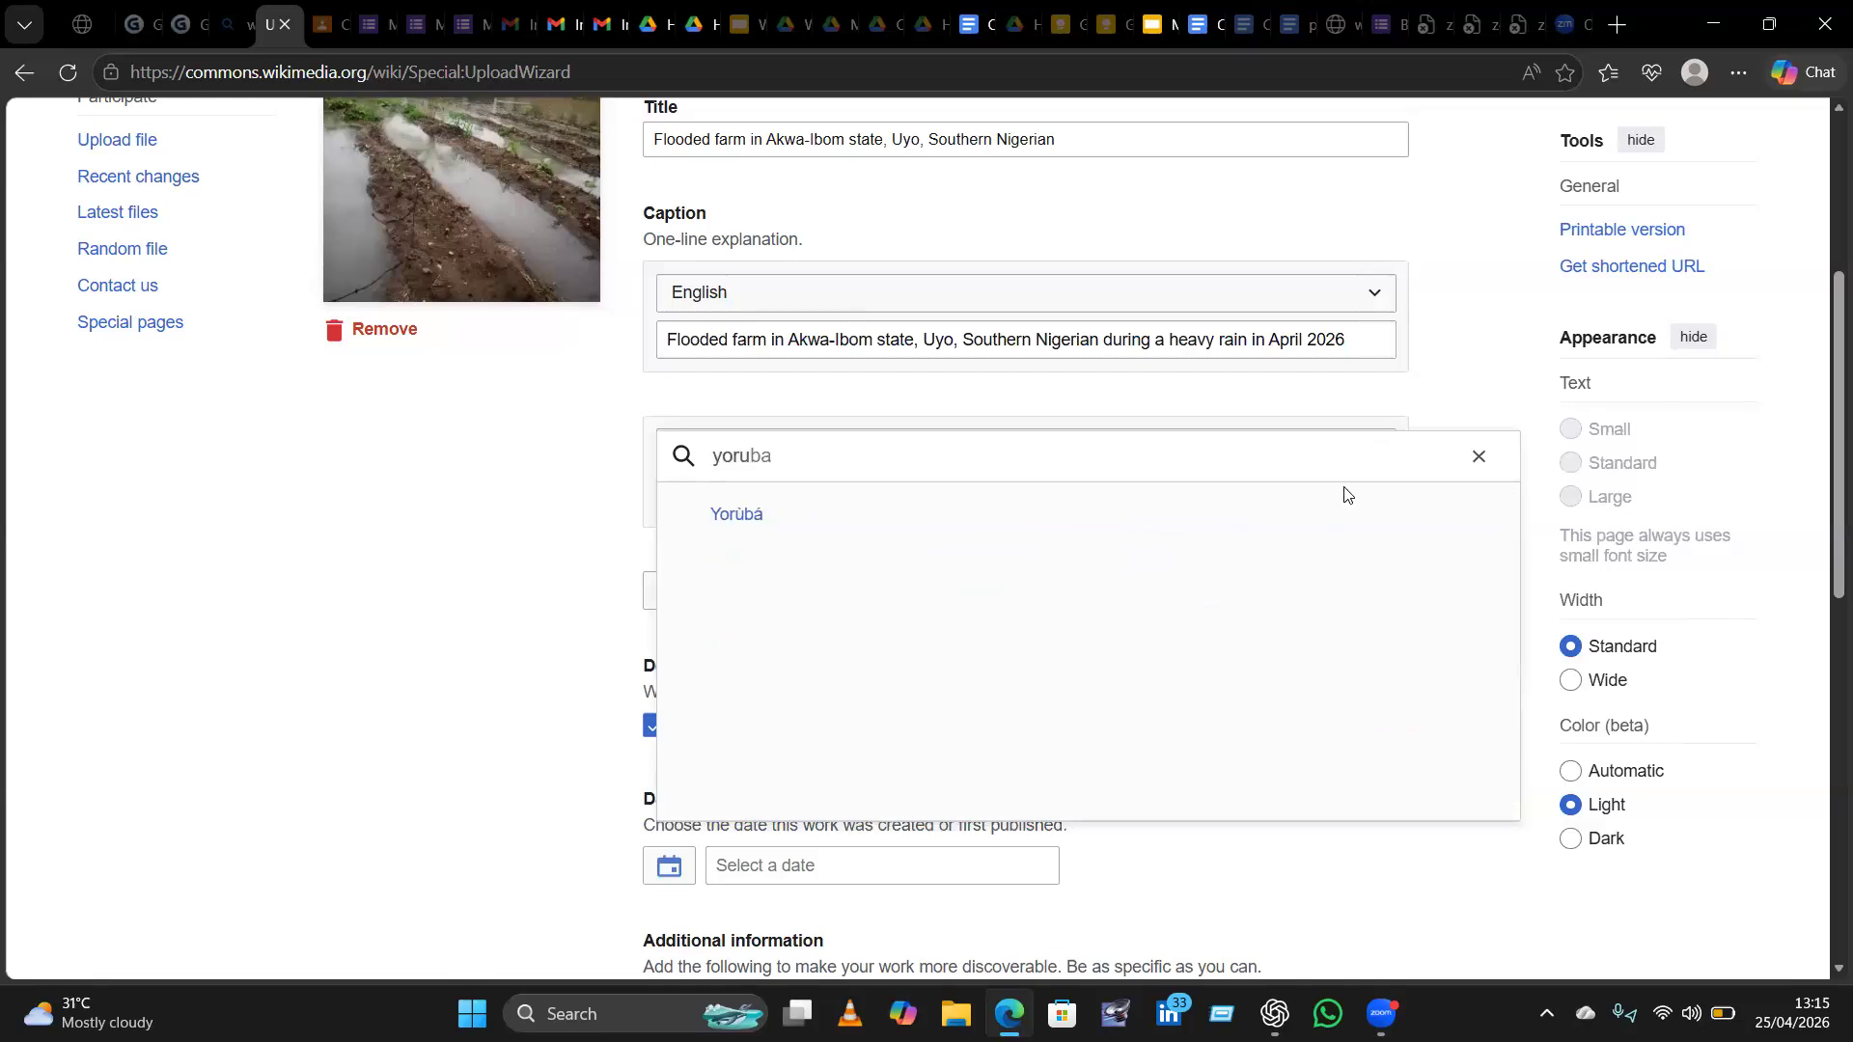
pyautogui.click(779, 531)
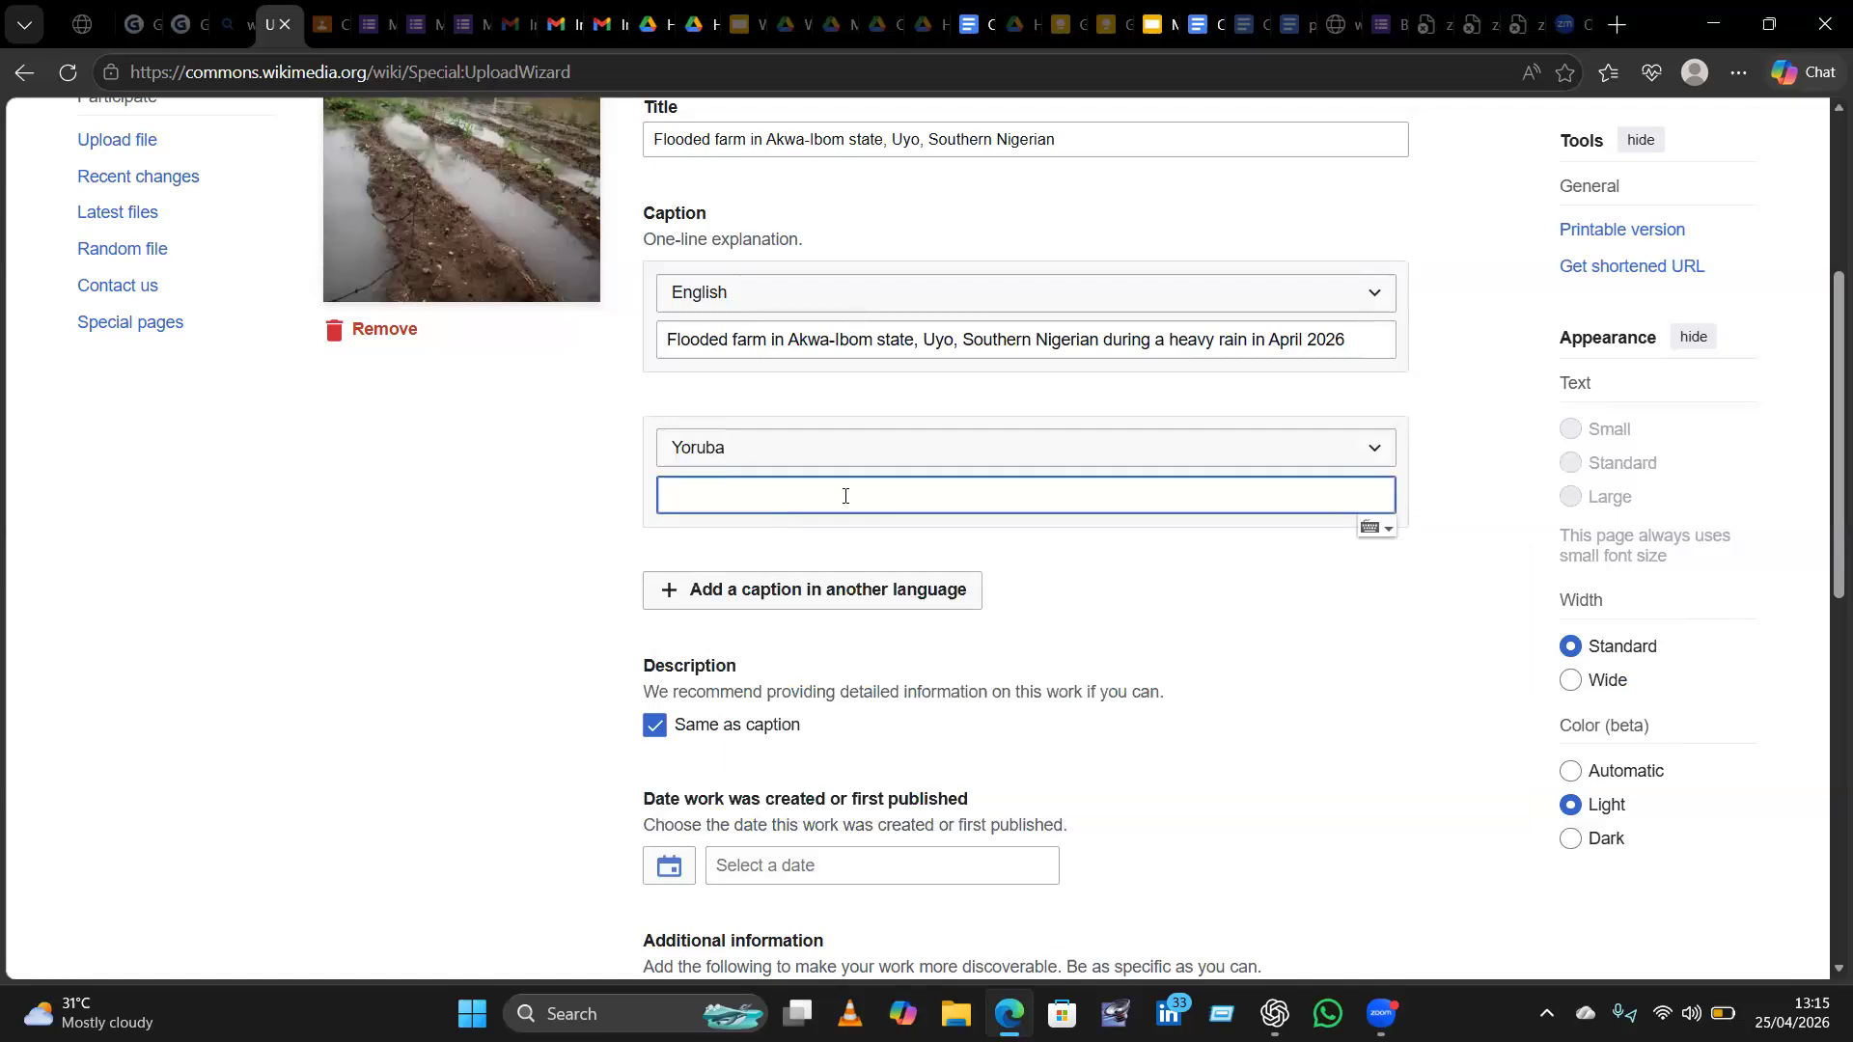
# Enter the placeholder text "vgvsdgcbsfbnj" as the Yoruba caption and clear it again.
pyautogui.write('vgvsdgcbsfbnj')
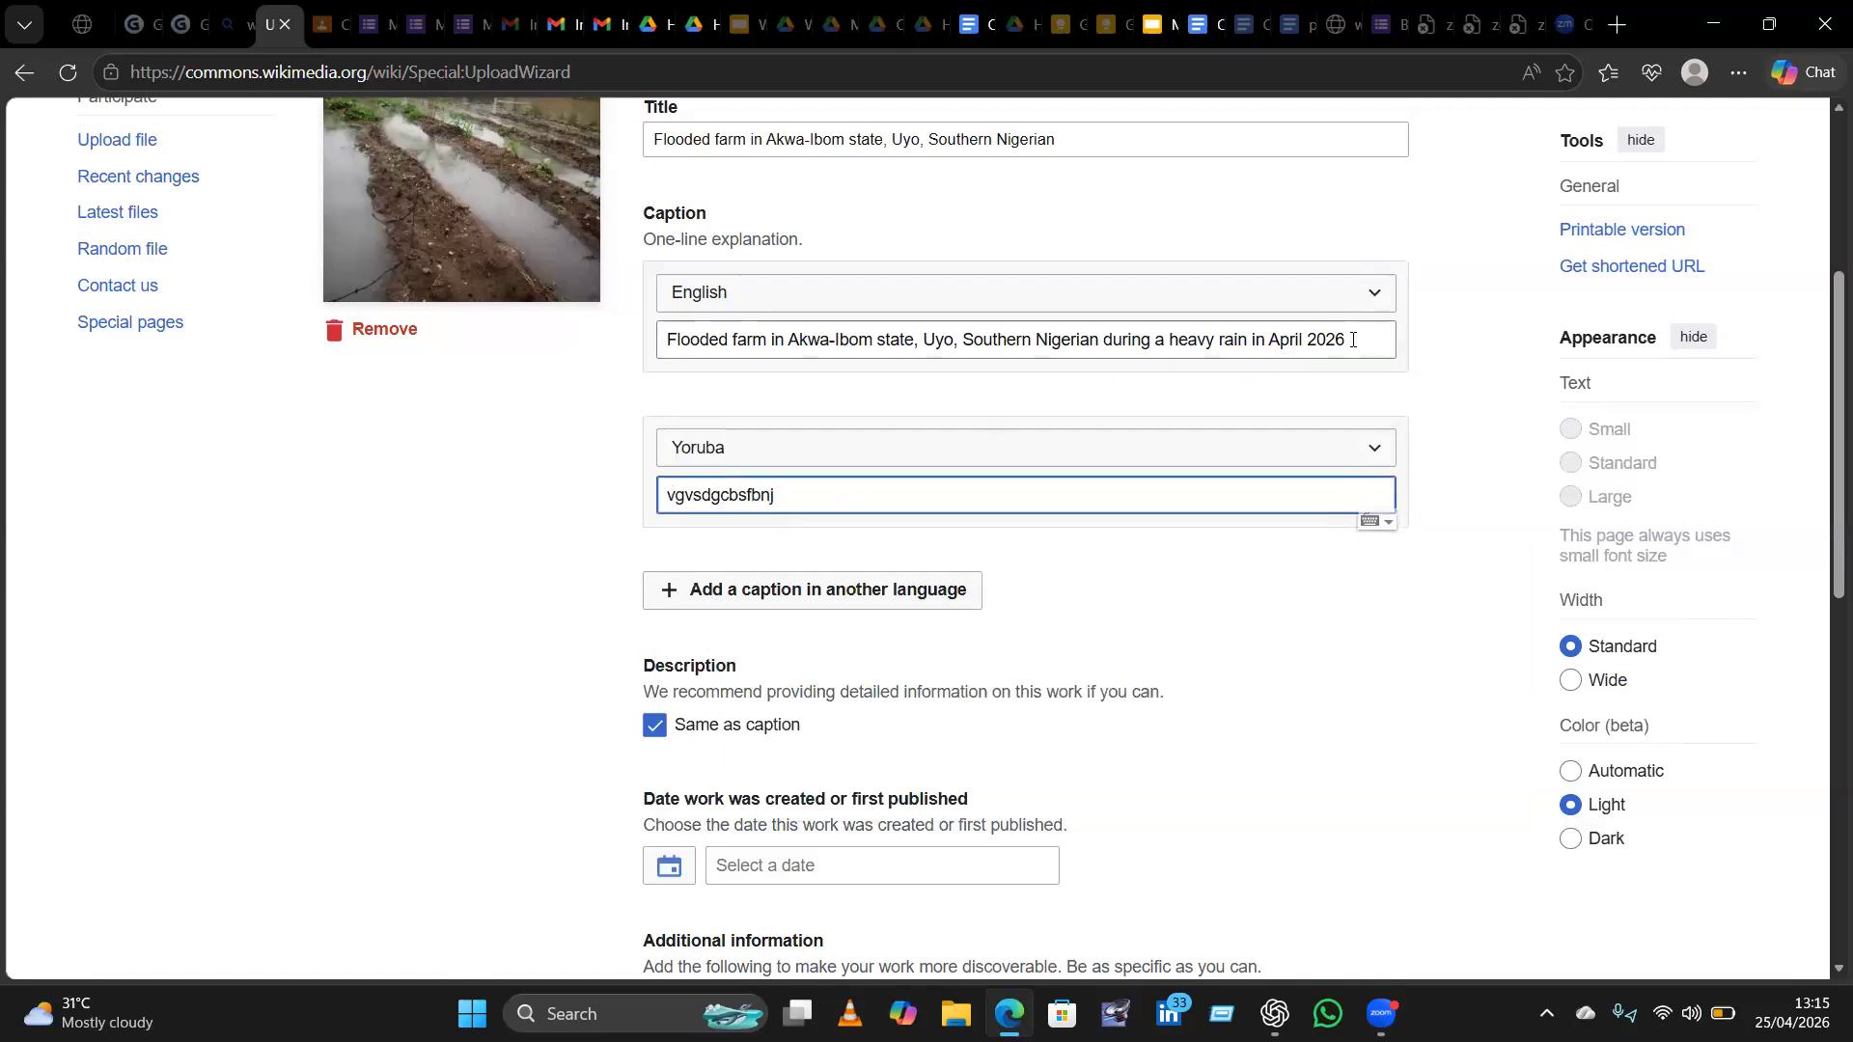
pyautogui.moveTo(1352, 340); pyautogui.dragTo(656, 362)
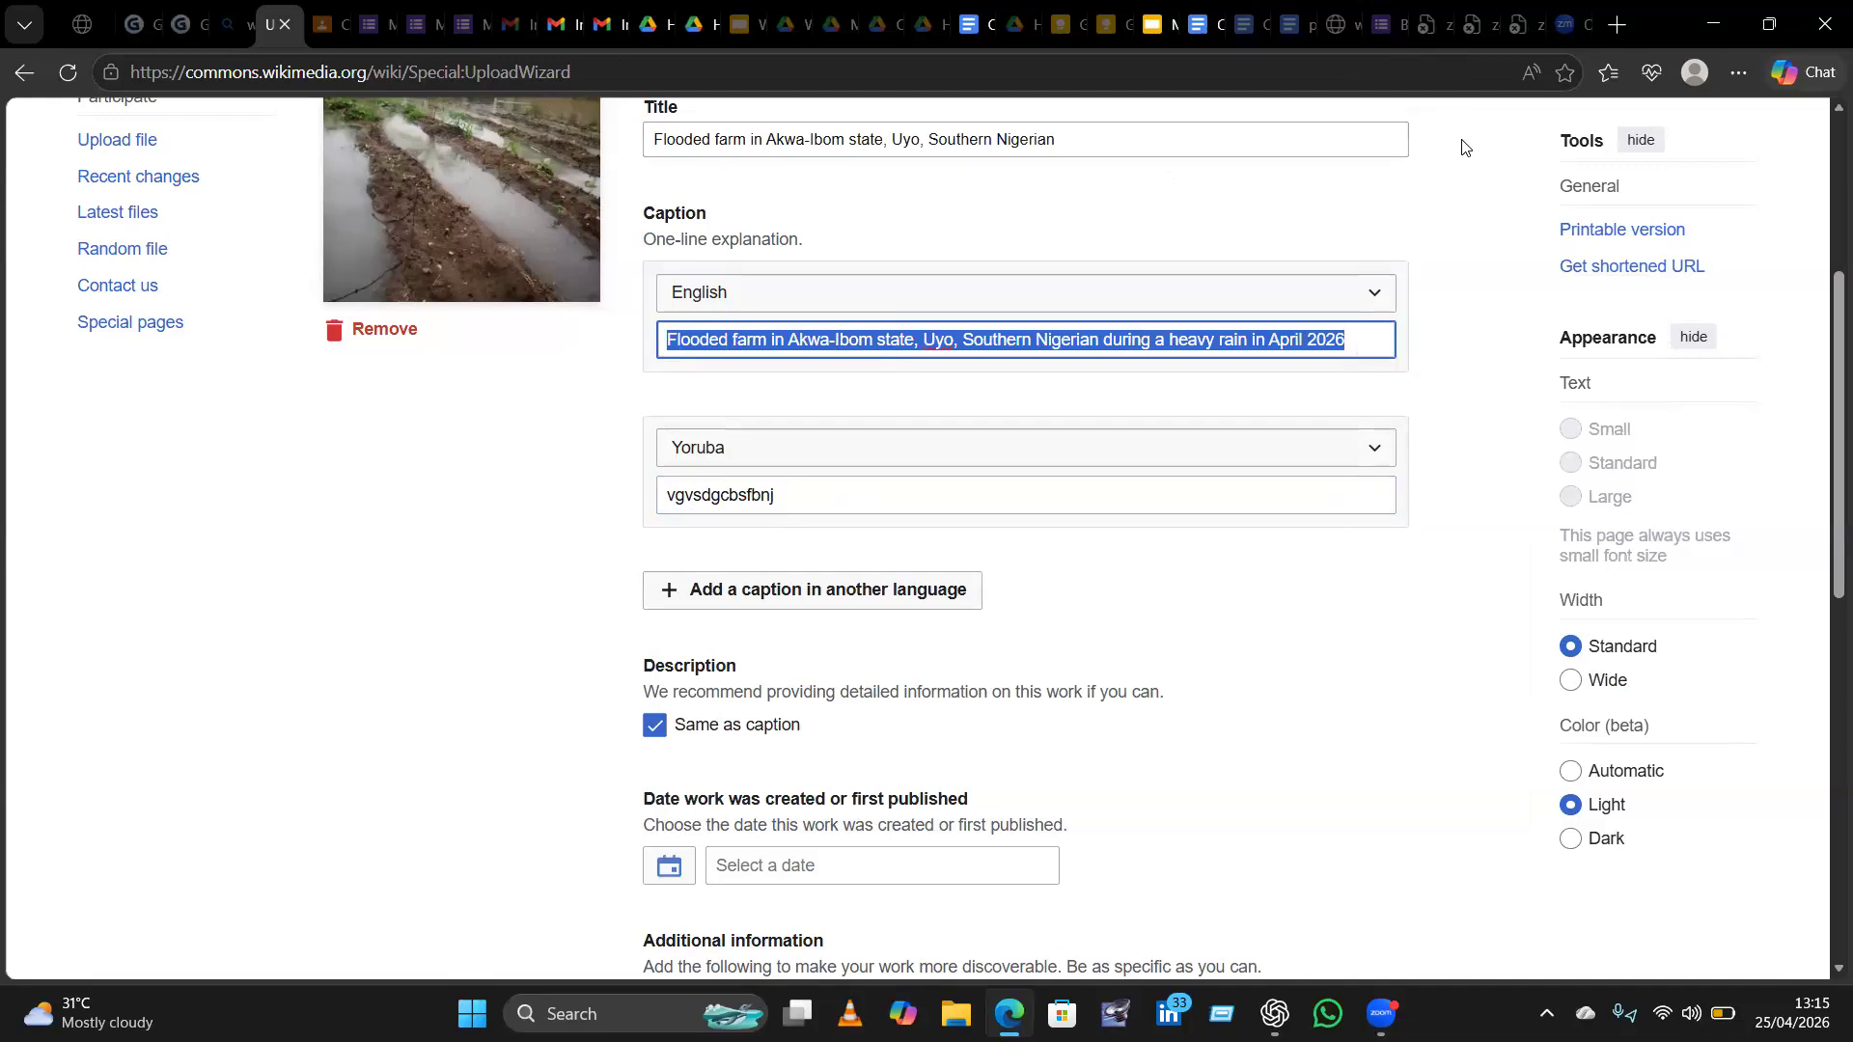
pyautogui.click(904, 498)
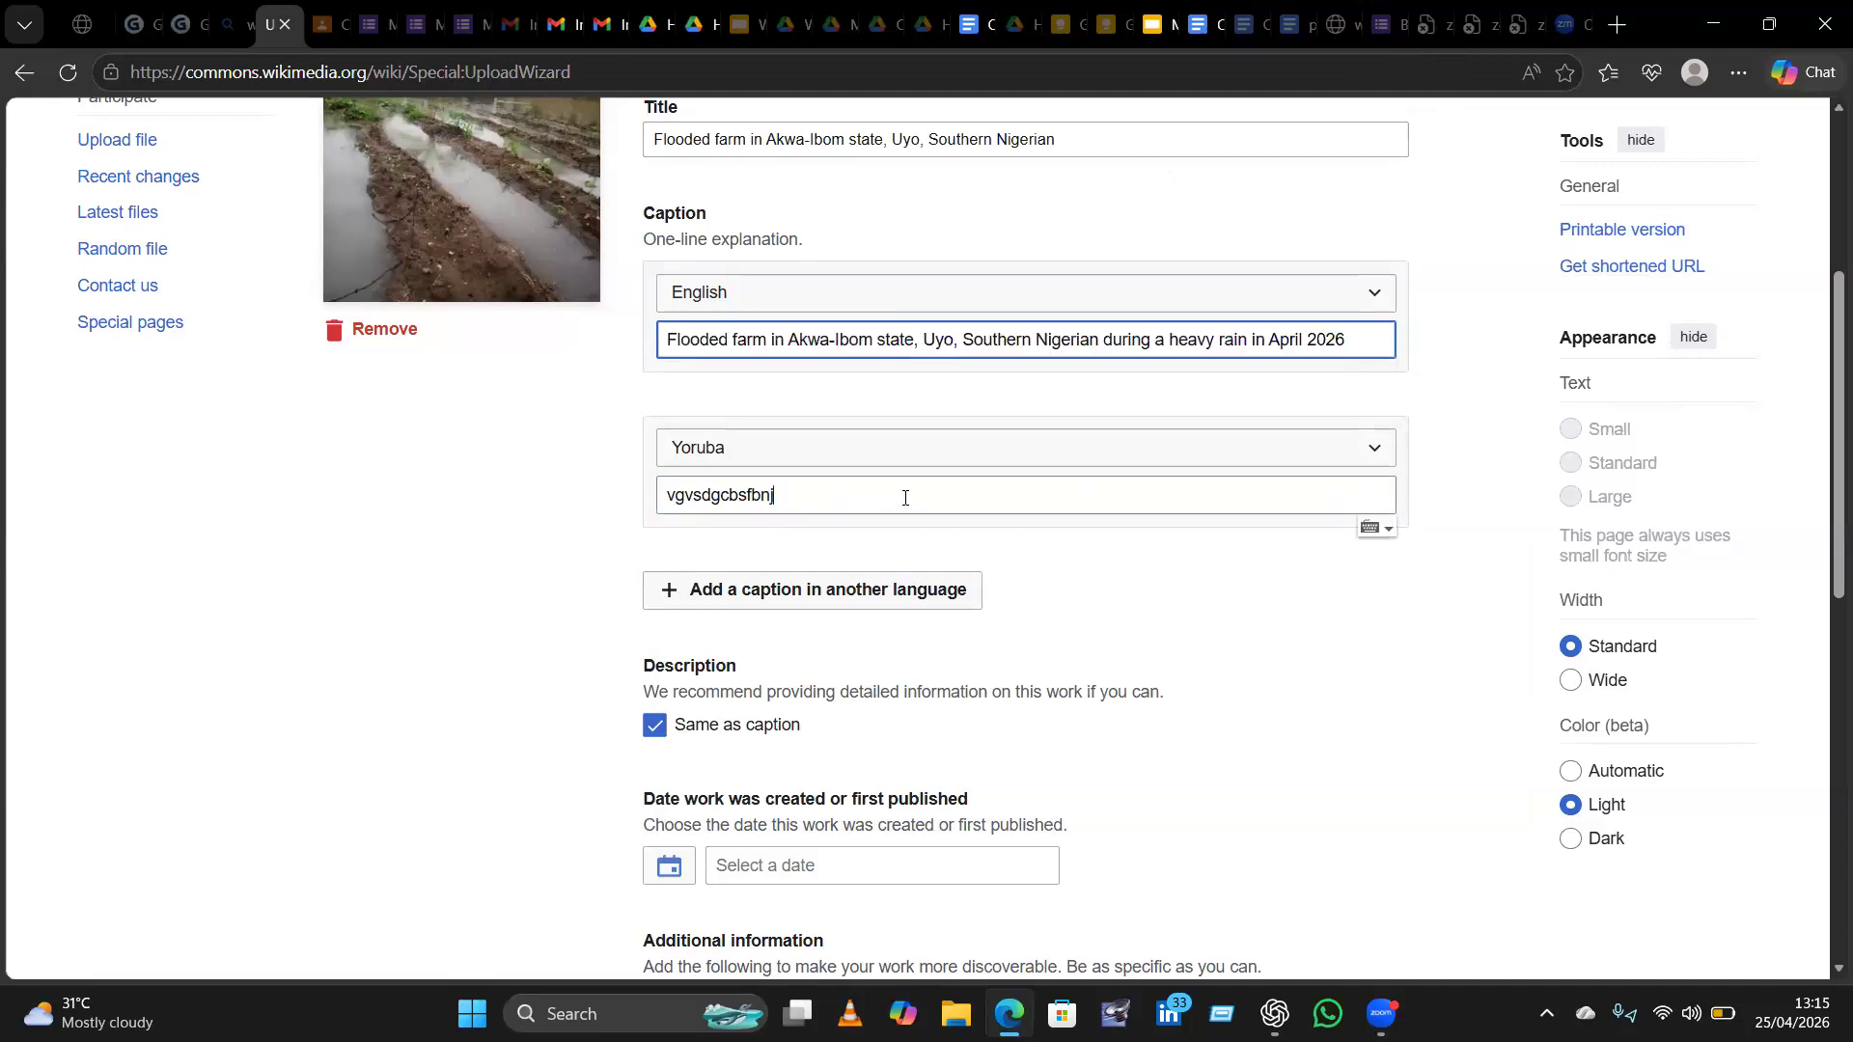
pyautogui.press('BackSpace')
pyautogui.press('BackSpace')
pyautogui.press('BackSpace')
pyautogui.press('BackSpace')
pyautogui.press('BackSpace')
pyautogui.press('BackSpace')
pyautogui.press('BackSpace')
pyautogui.press('BackSpace')
pyautogui.press('BackSpace')
pyautogui.press('BackSpace')
pyautogui.press('BackSpace')
pyautogui.press('BackSpace')
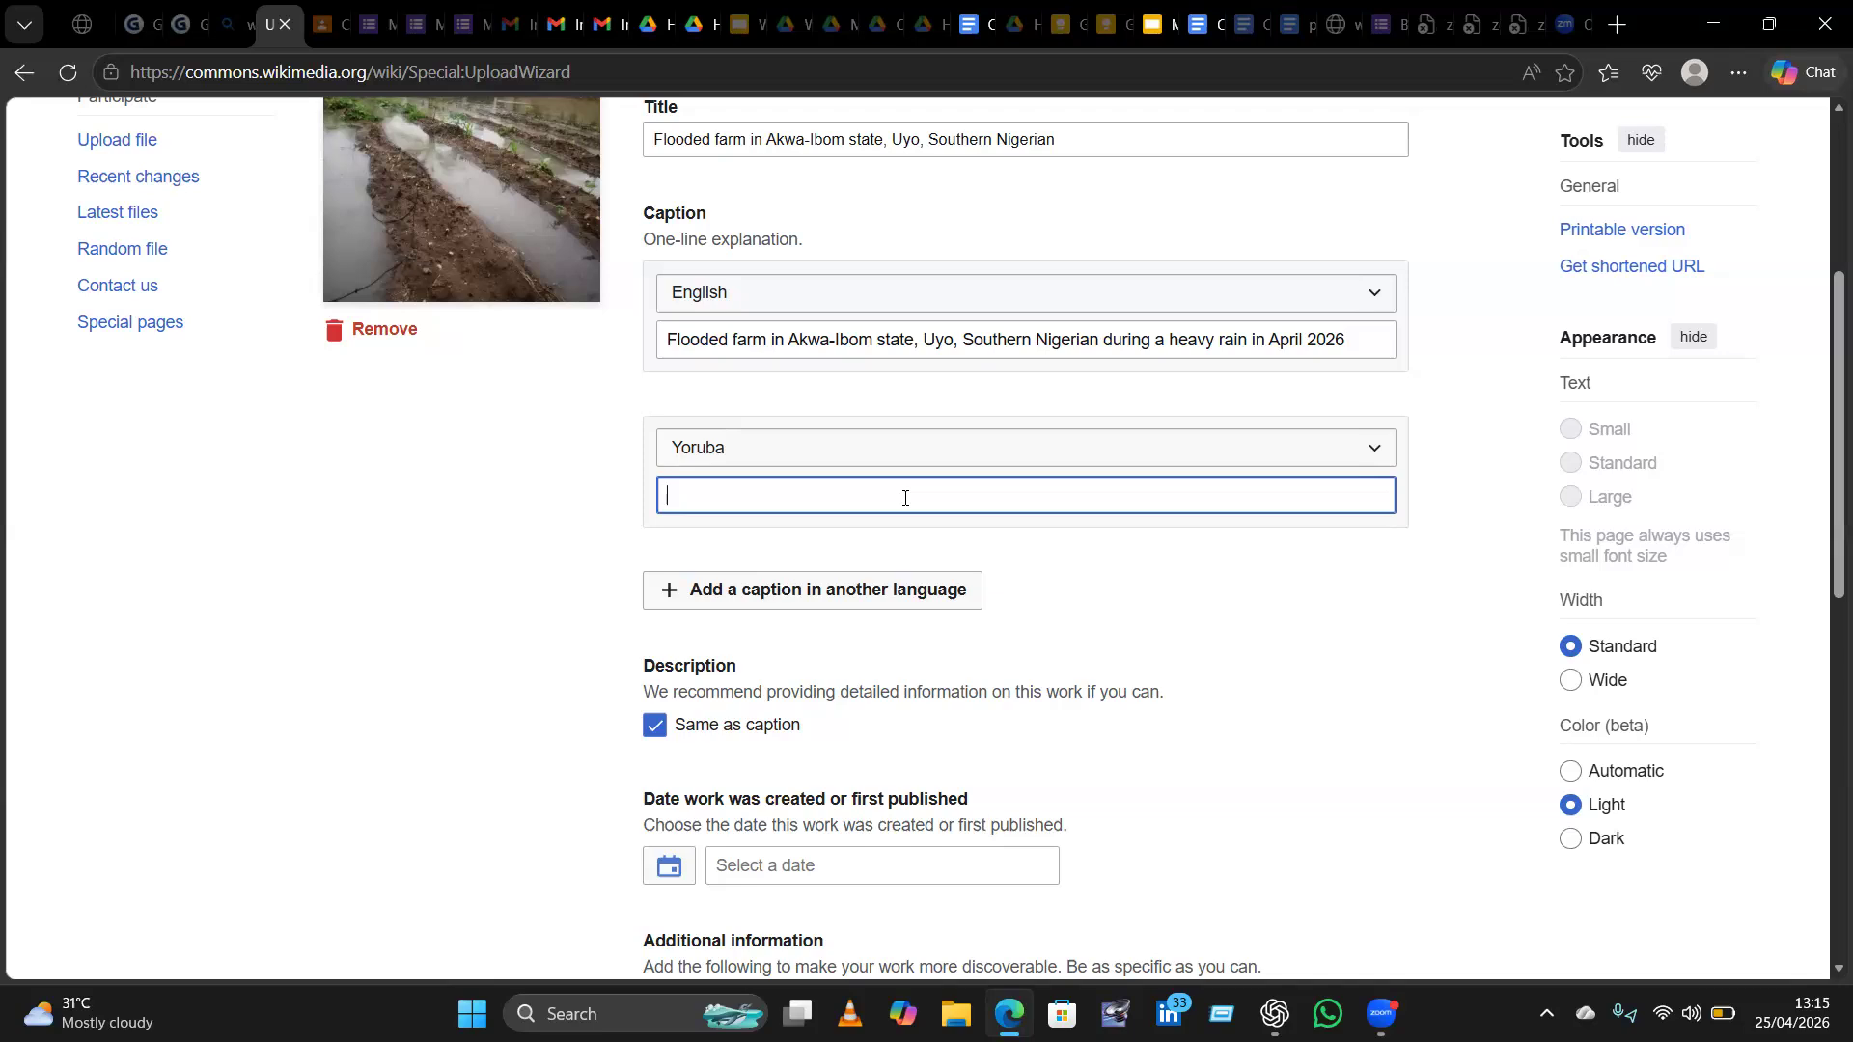
pyautogui.click(1375, 456)
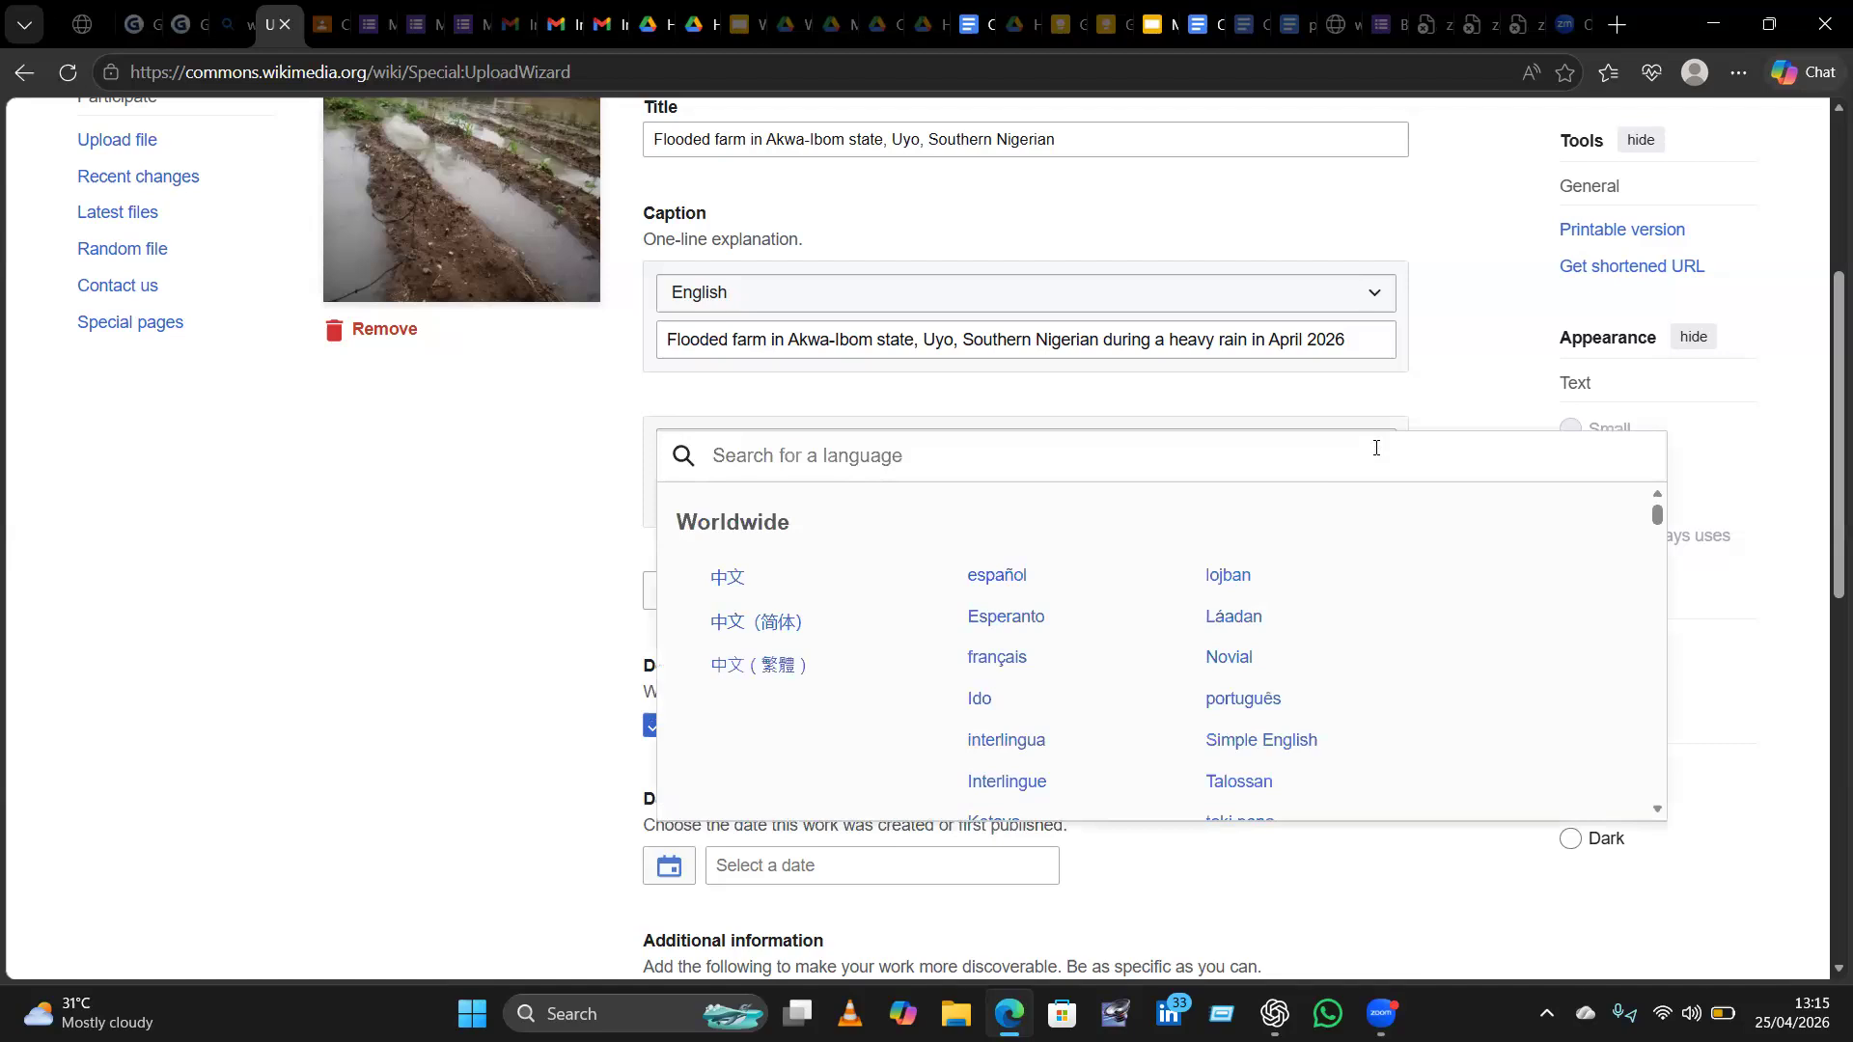
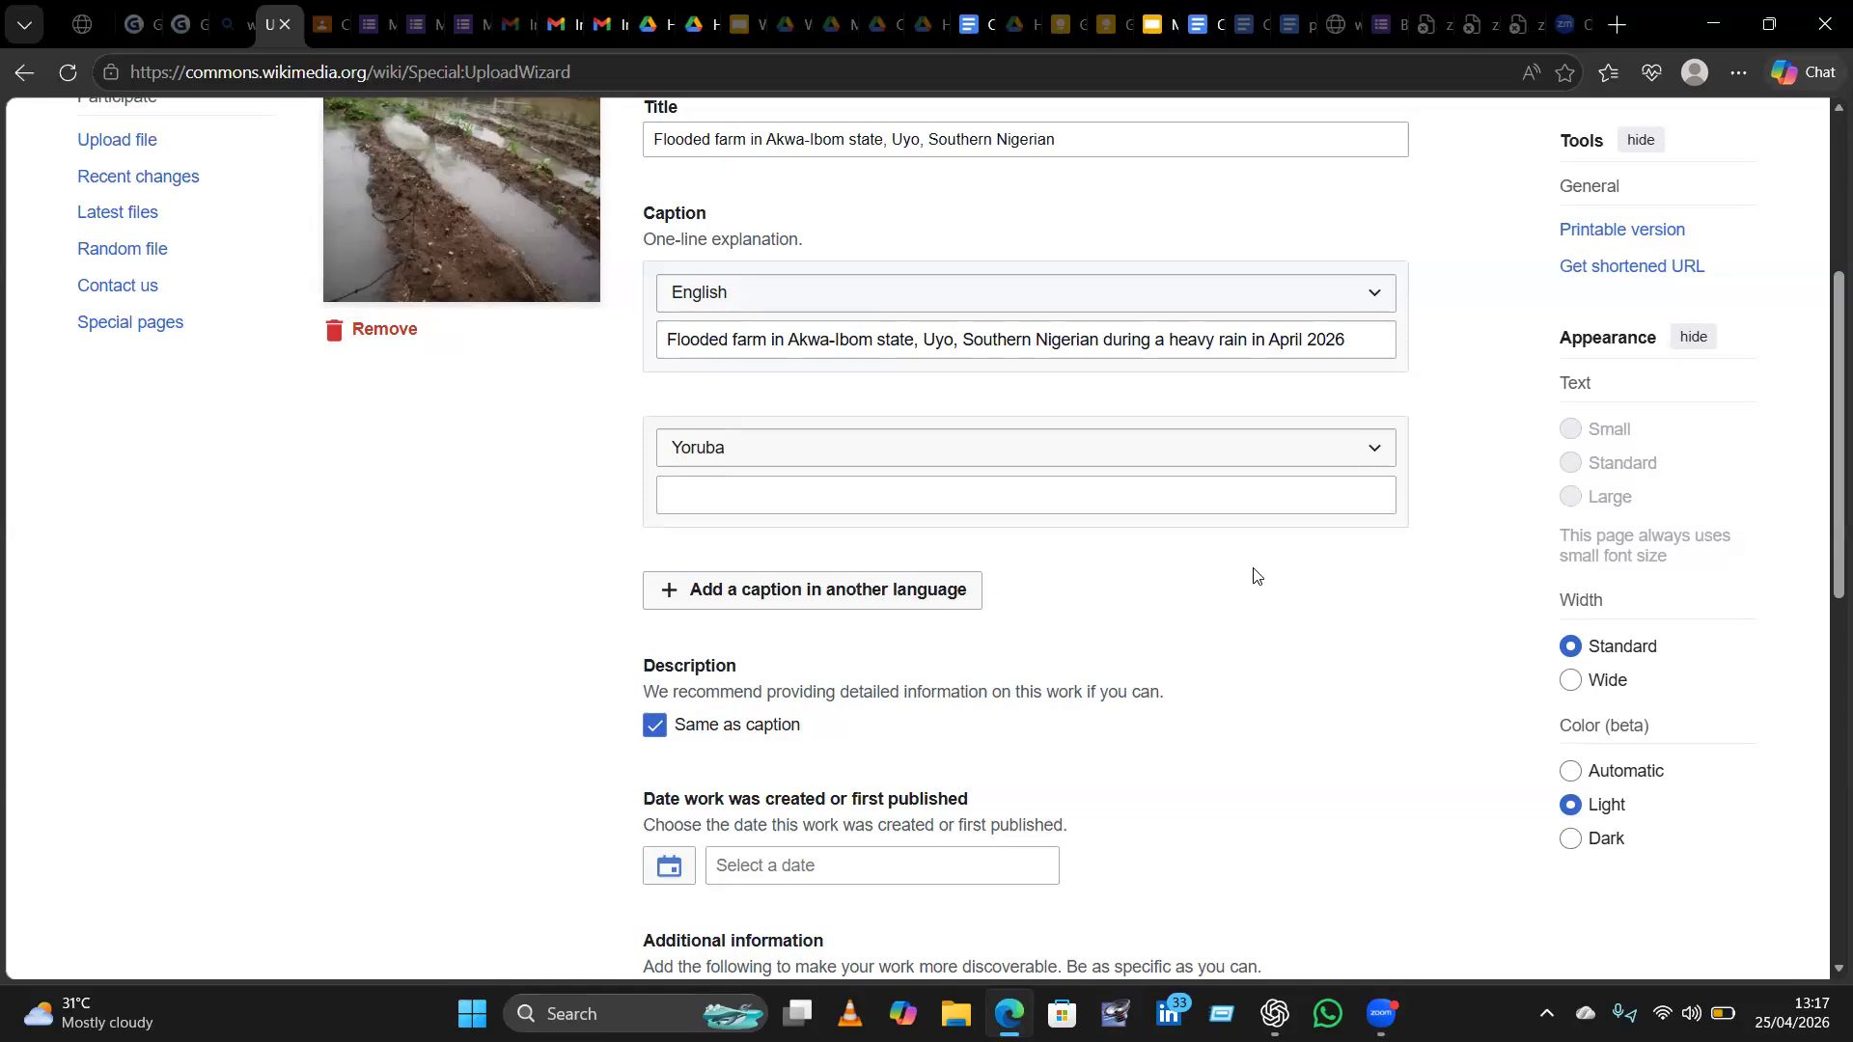
# Set the date the work was created to 17 April 2026 using the calendar.
pyautogui.scroll(-5, 1253, 576)
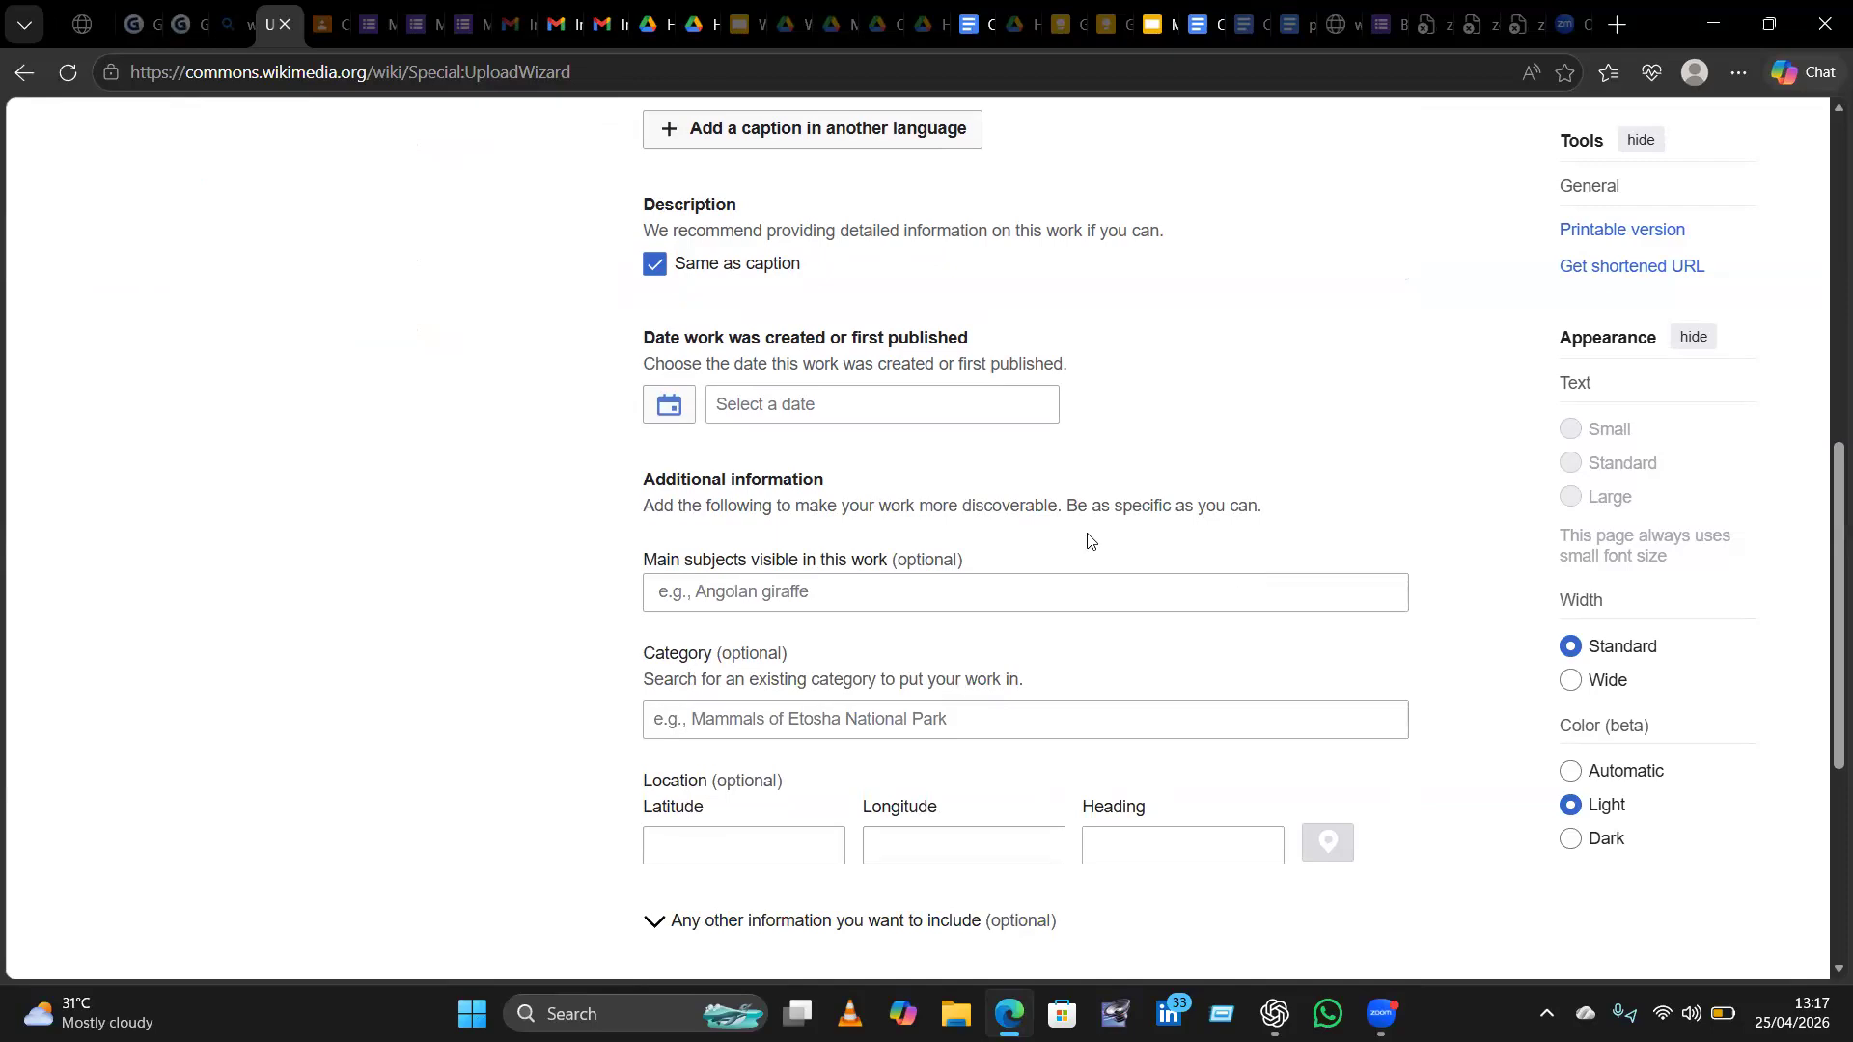
pyautogui.click(673, 407)
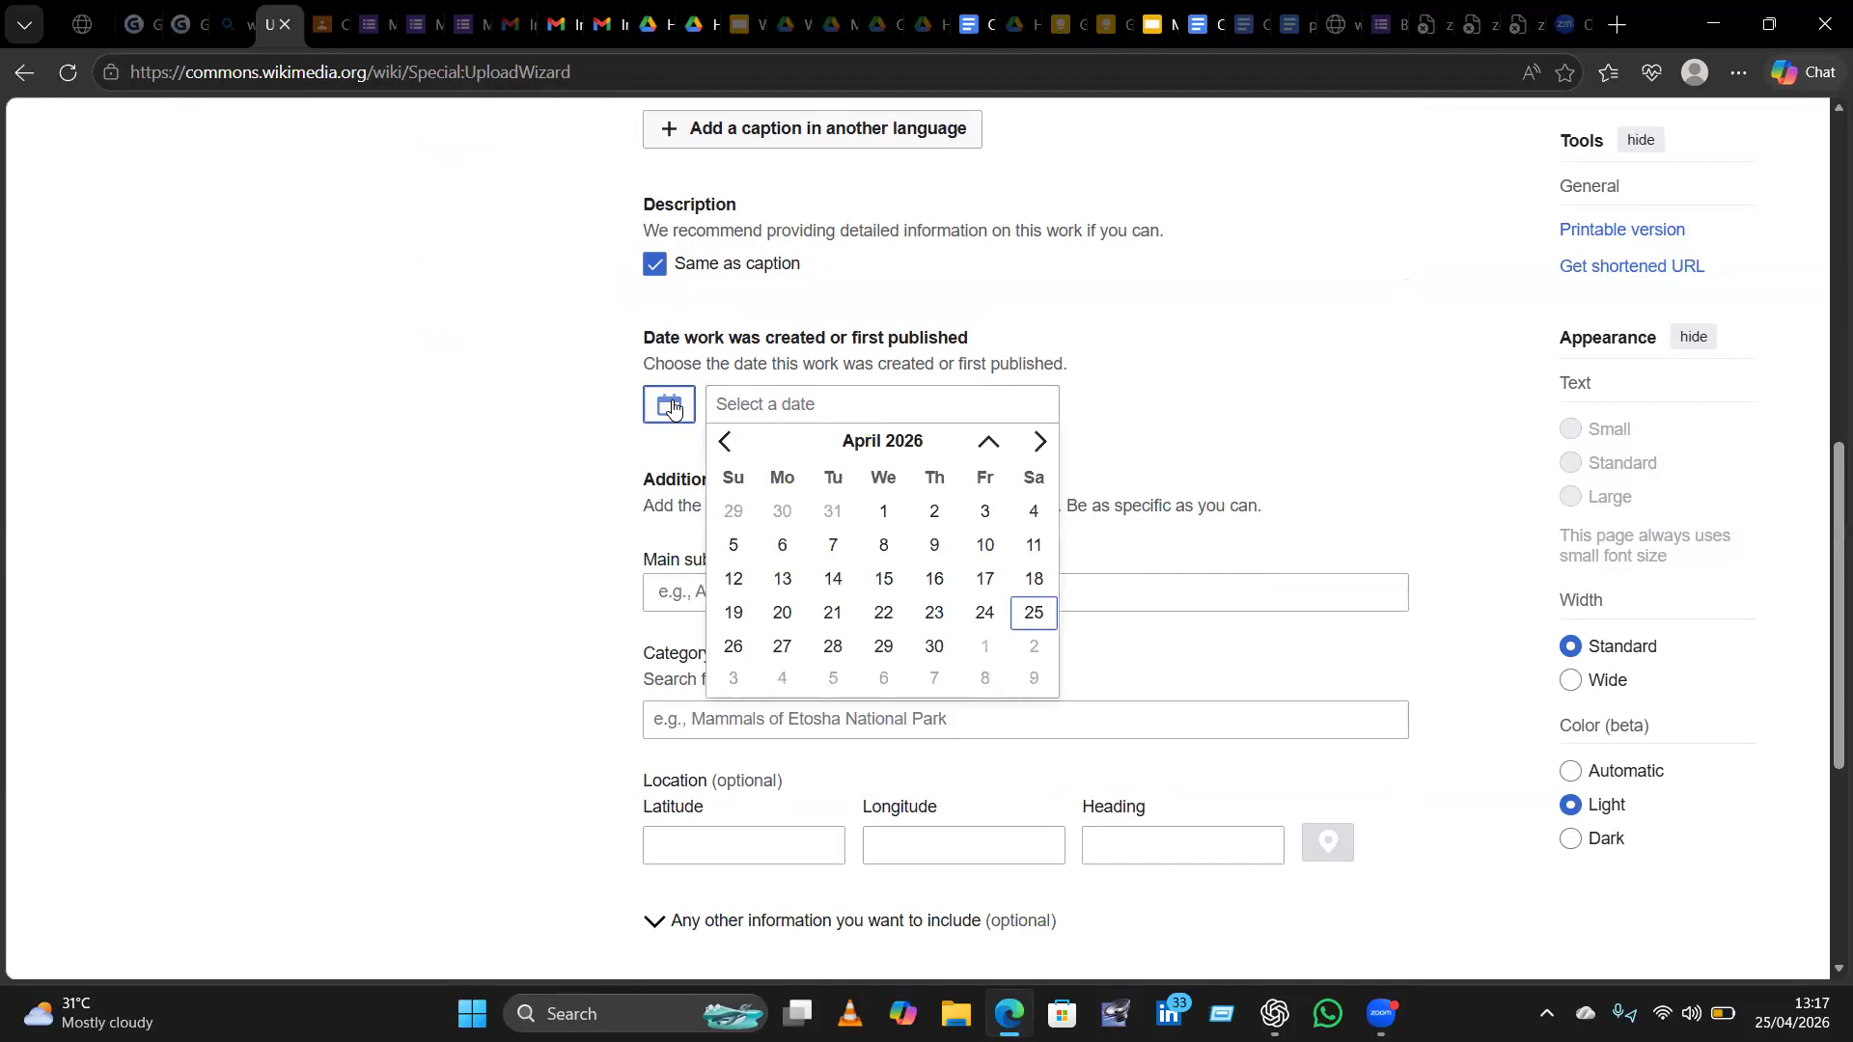
pyautogui.click(988, 579)
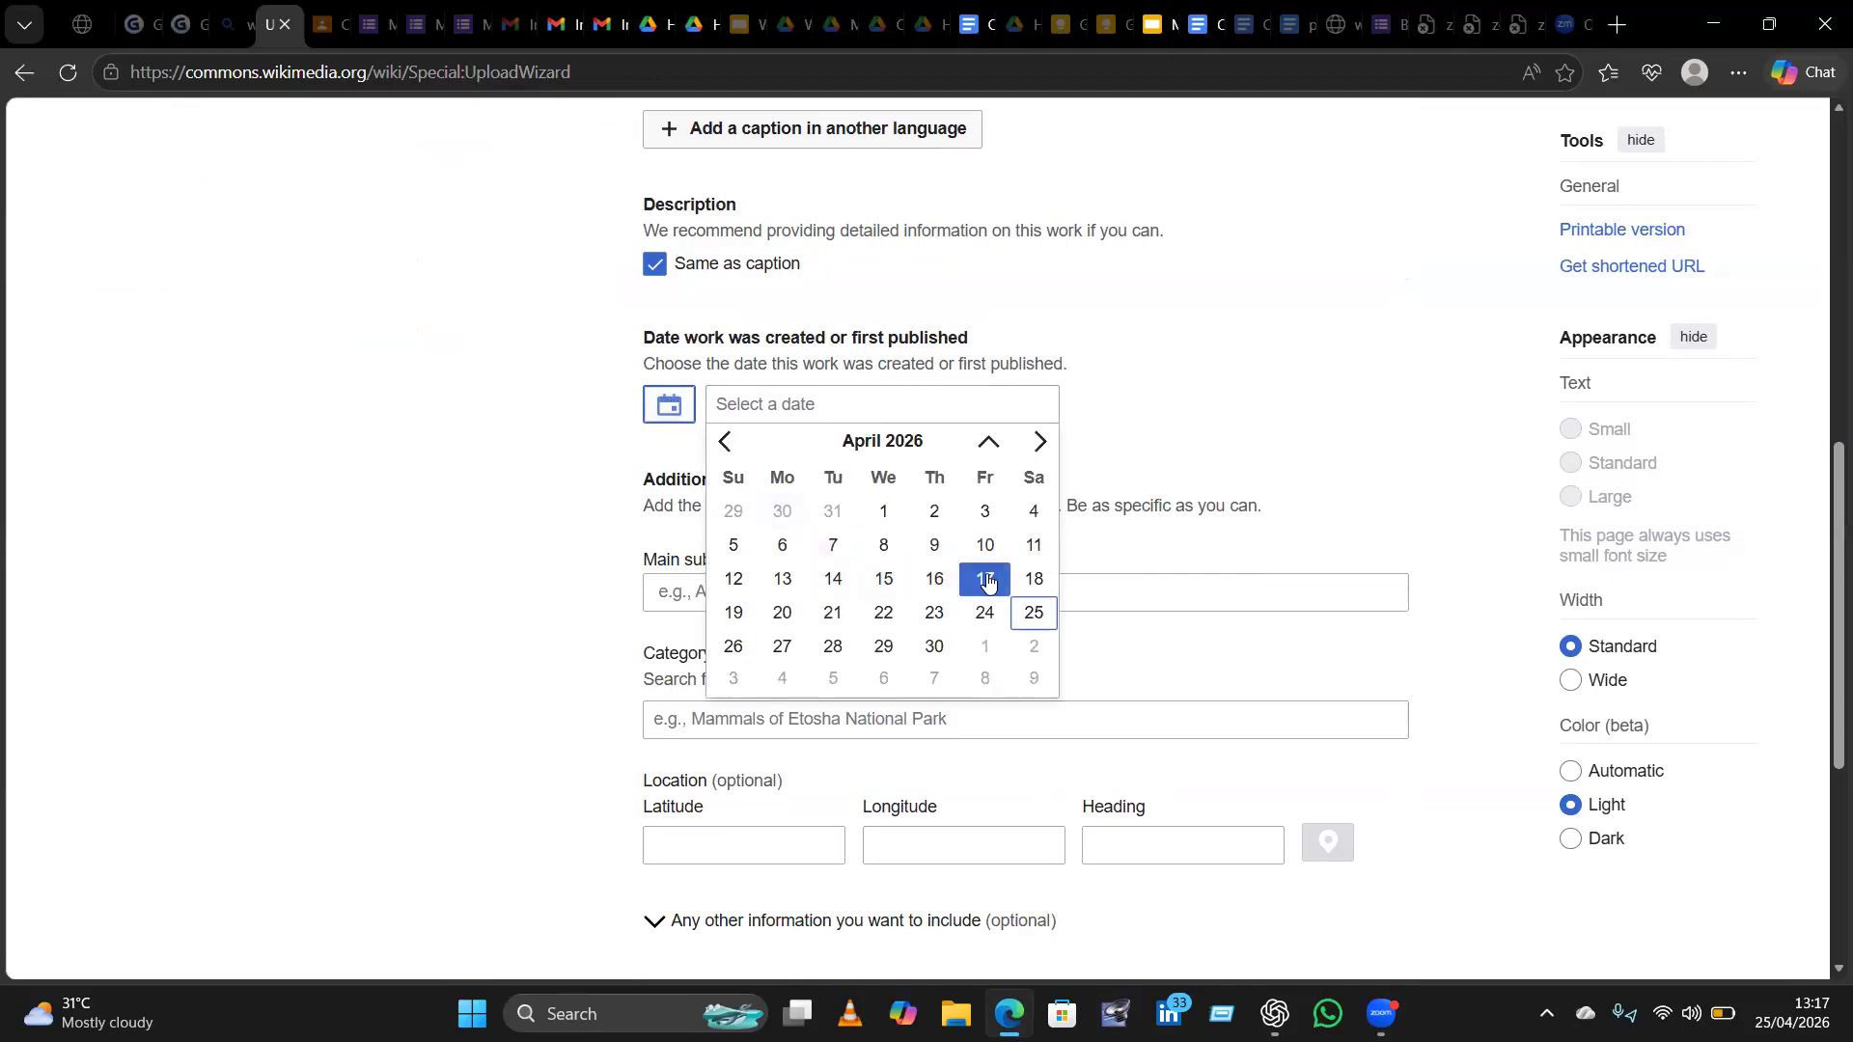
pyautogui.click(987, 579)
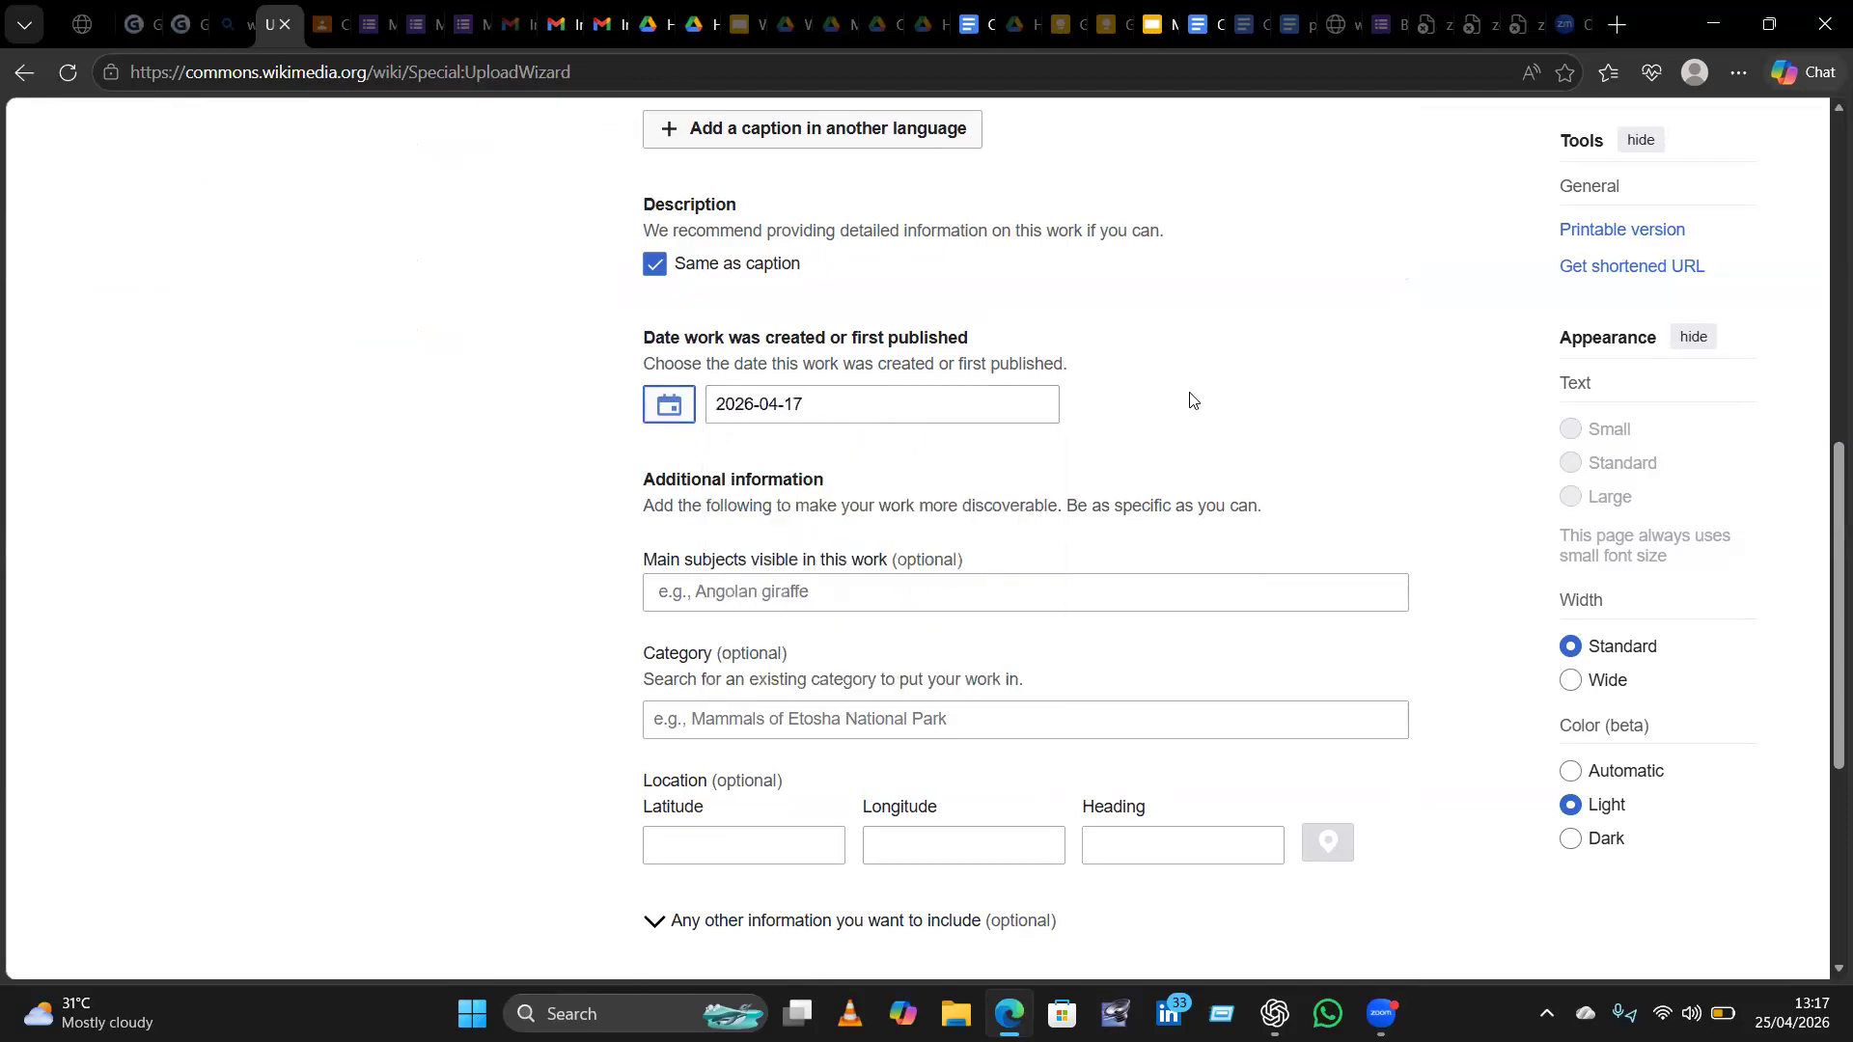
# Add "farm" and "flood" (the overflow of water that submerges land) as main subjects visible in the work.
pyautogui.scroll(-2, 1193, 400)
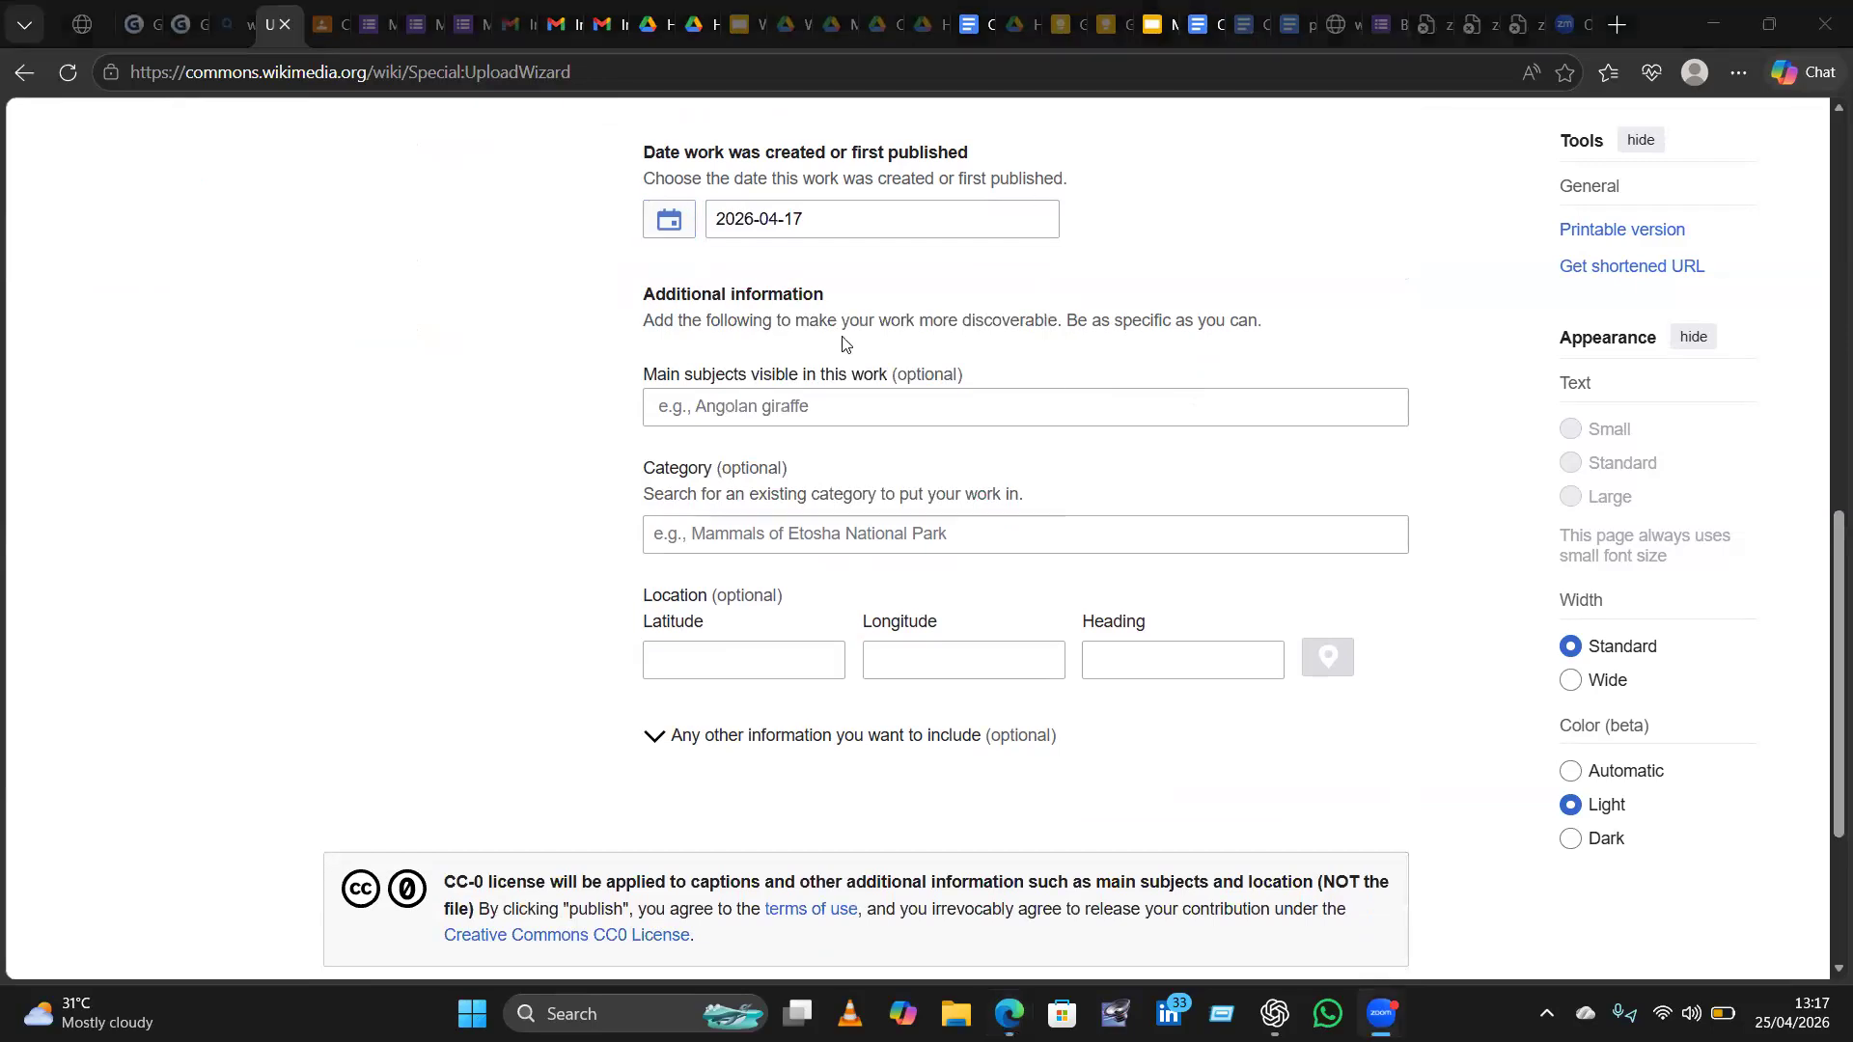
pyautogui.click(795, 418)
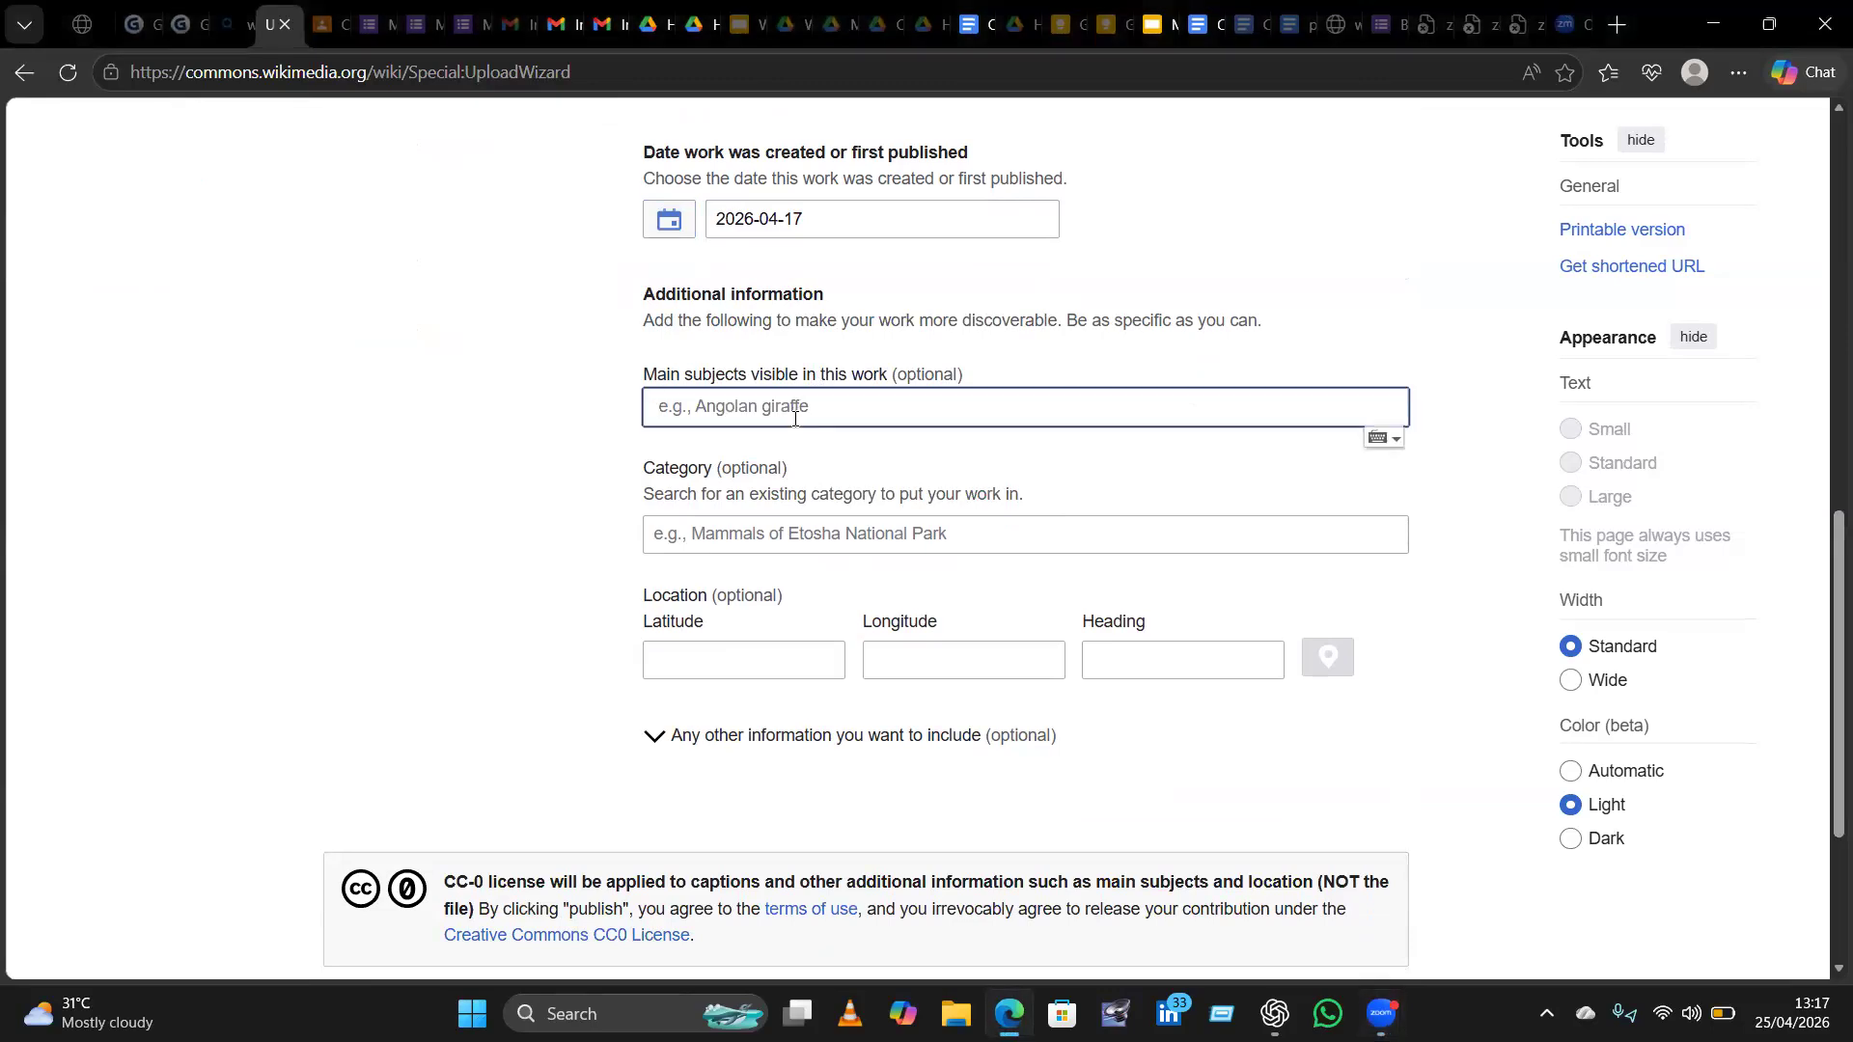
pyautogui.write('F')
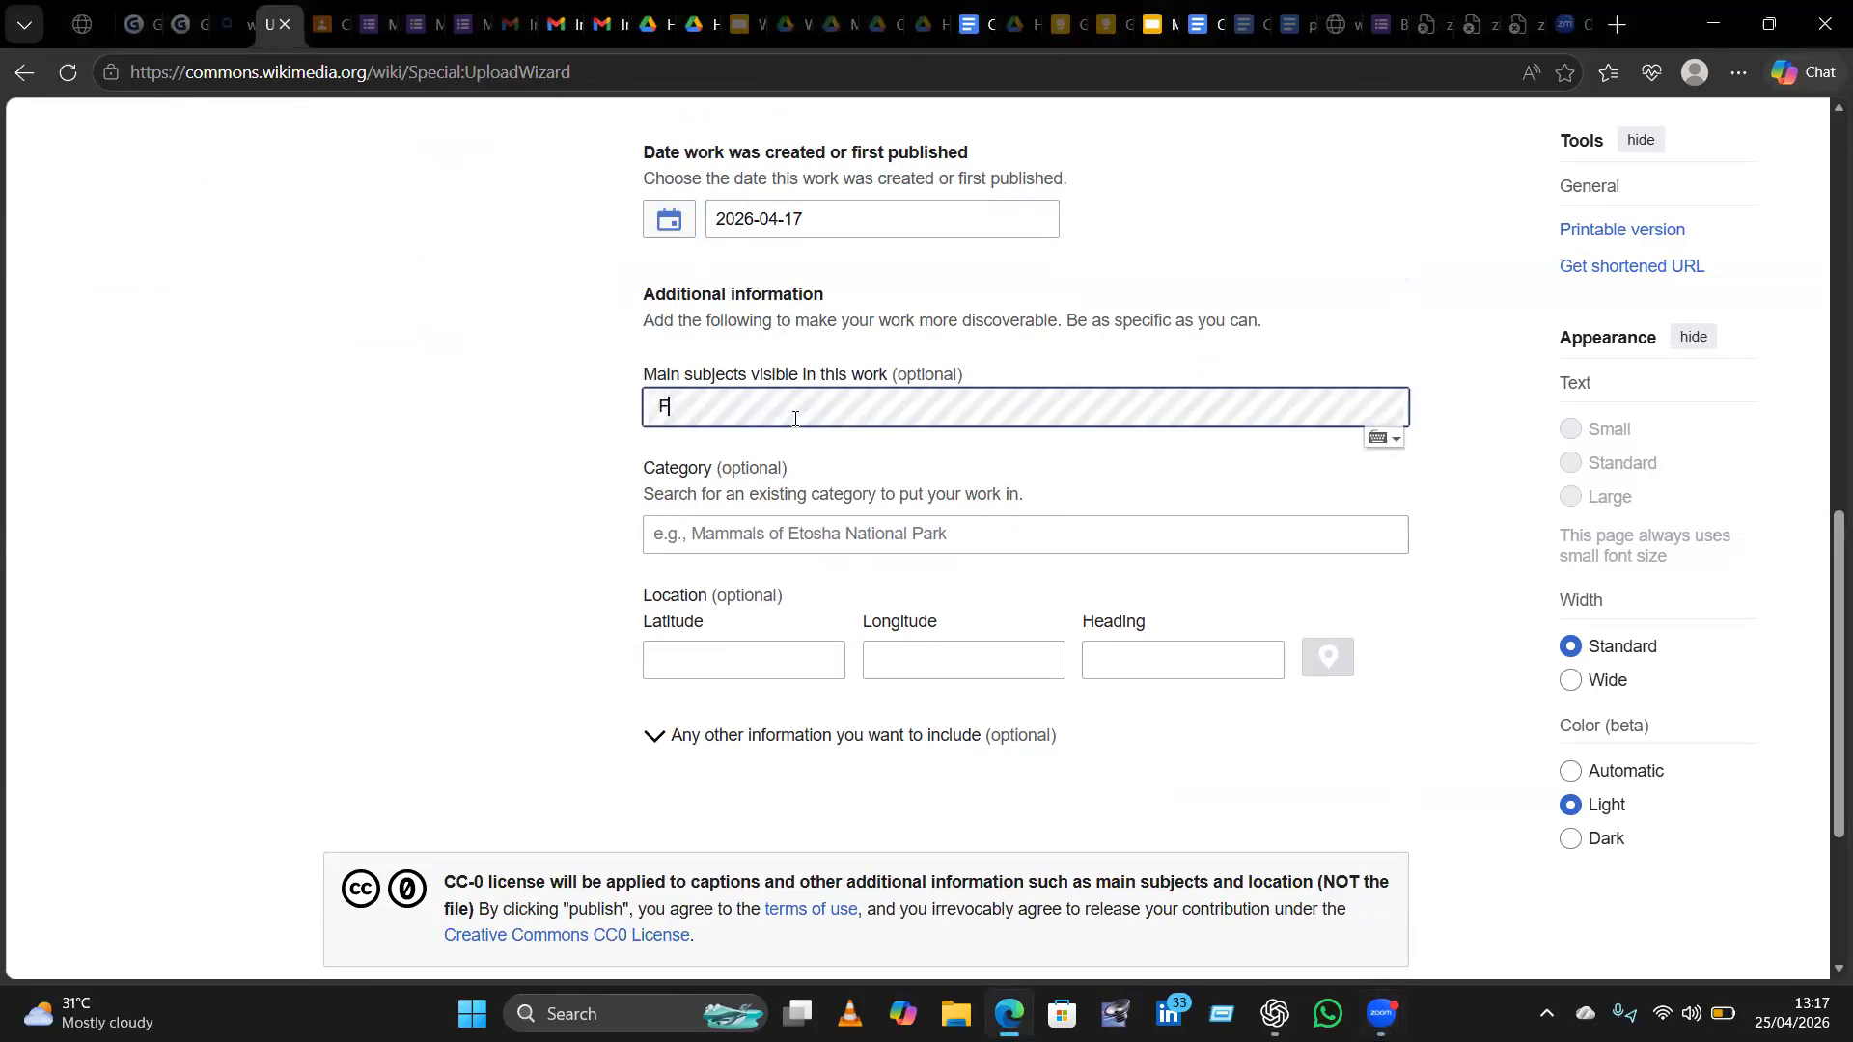
pyautogui.write('arm')
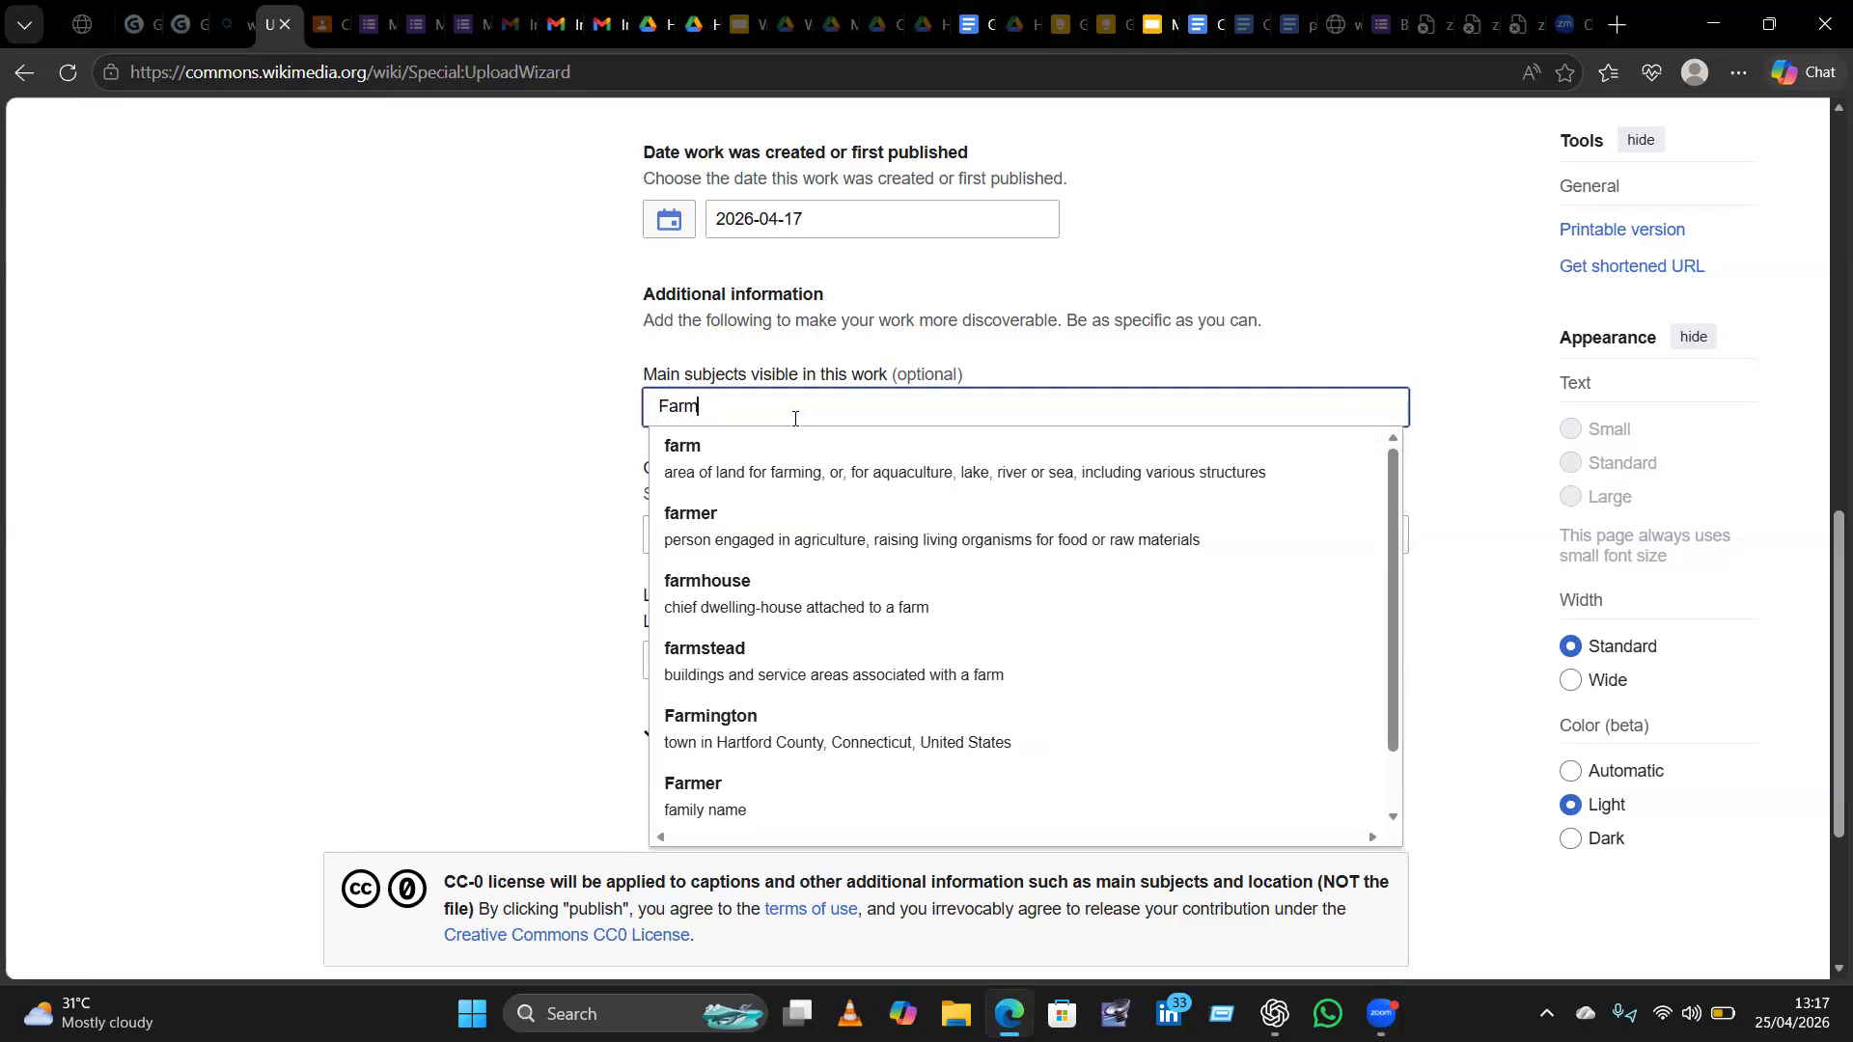
pyautogui.click(769, 468)
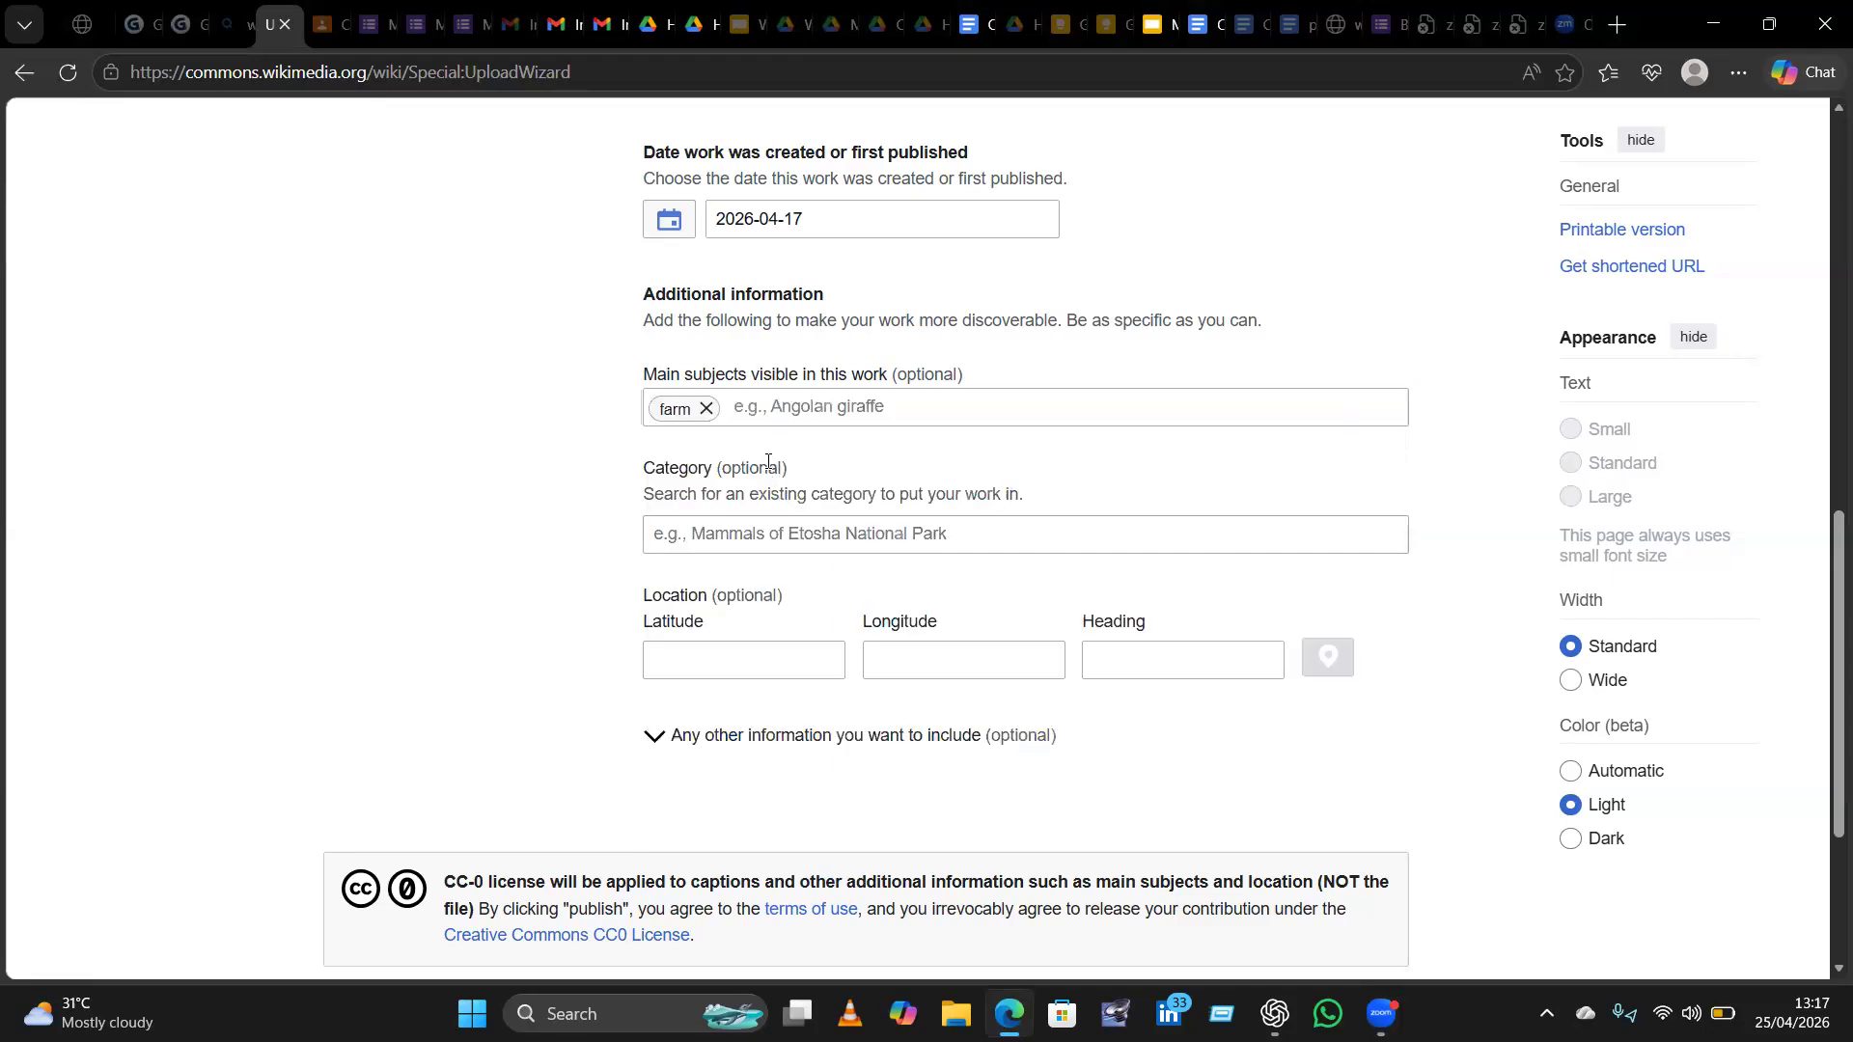
pyautogui.click(804, 411)
pyautogui.write('Flood')
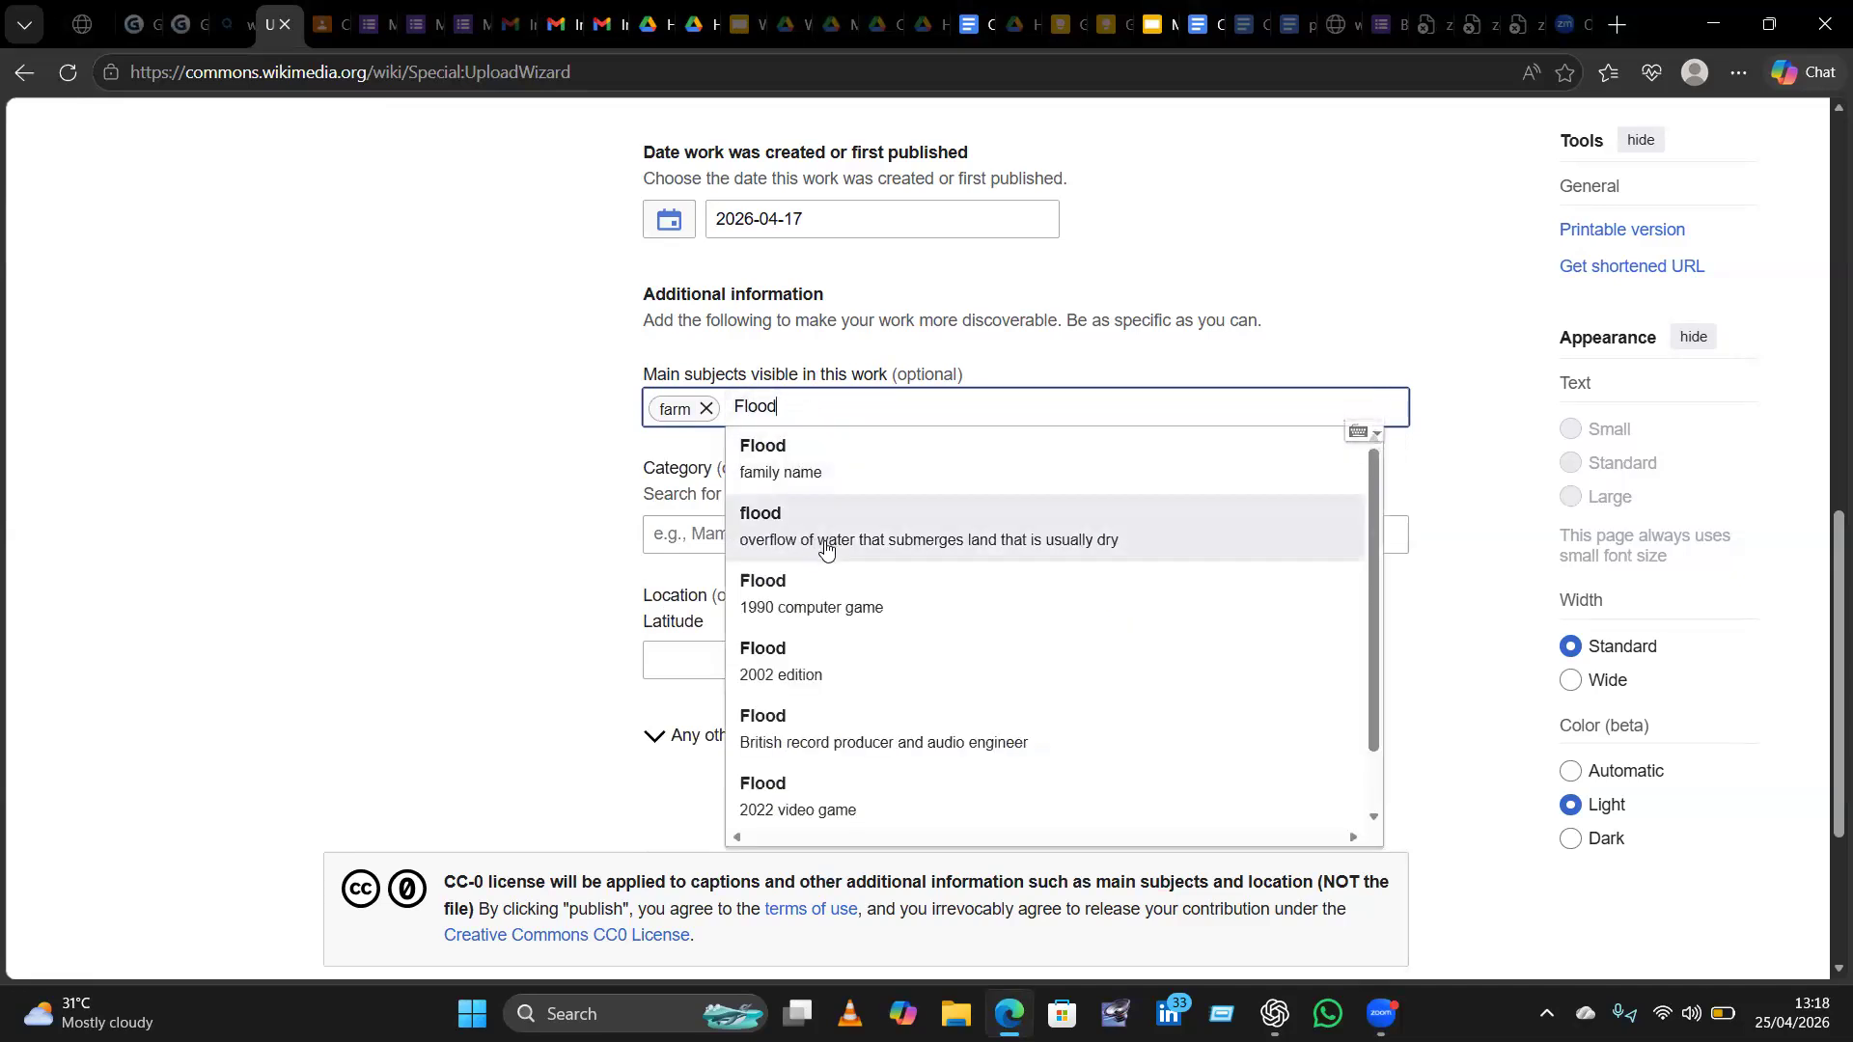
pyautogui.click(878, 537)
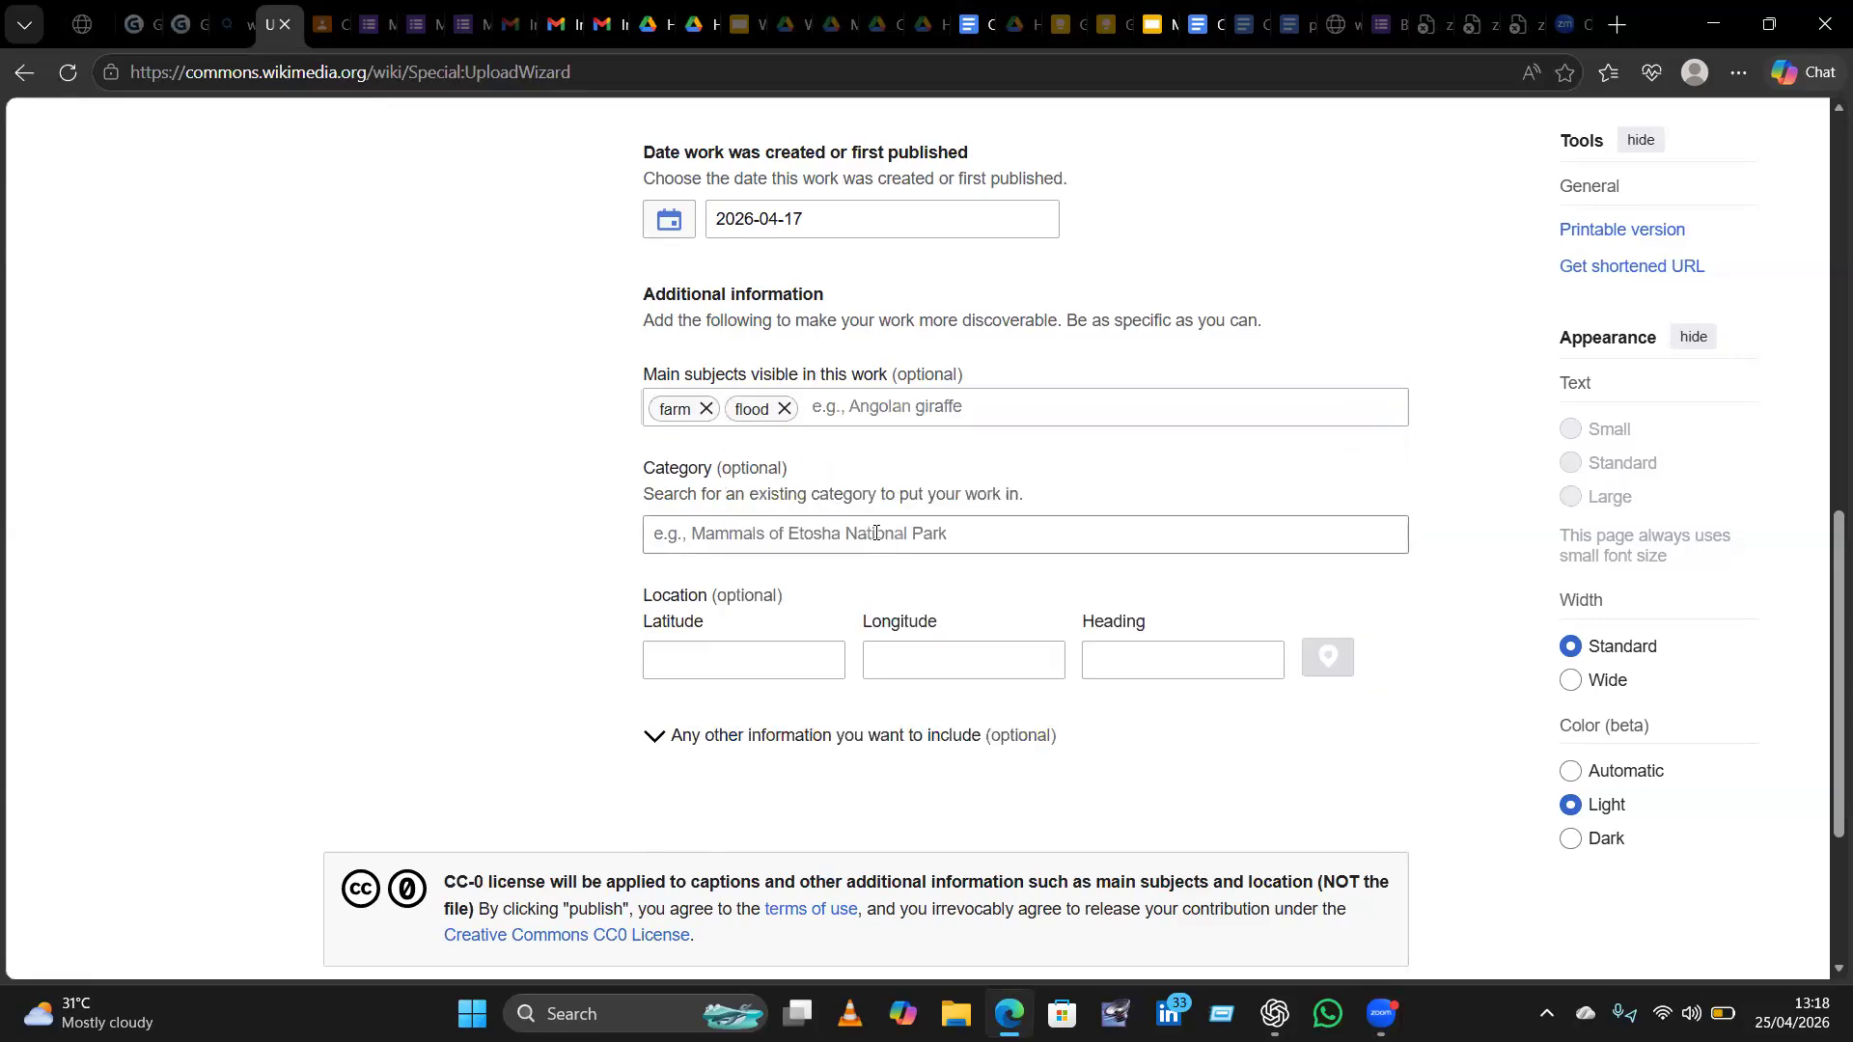
# Review the photo and its title, and add "plant" (the living thing) as another main subject.
pyautogui.click(884, 411)
pyautogui.scroll(10, 884, 411)
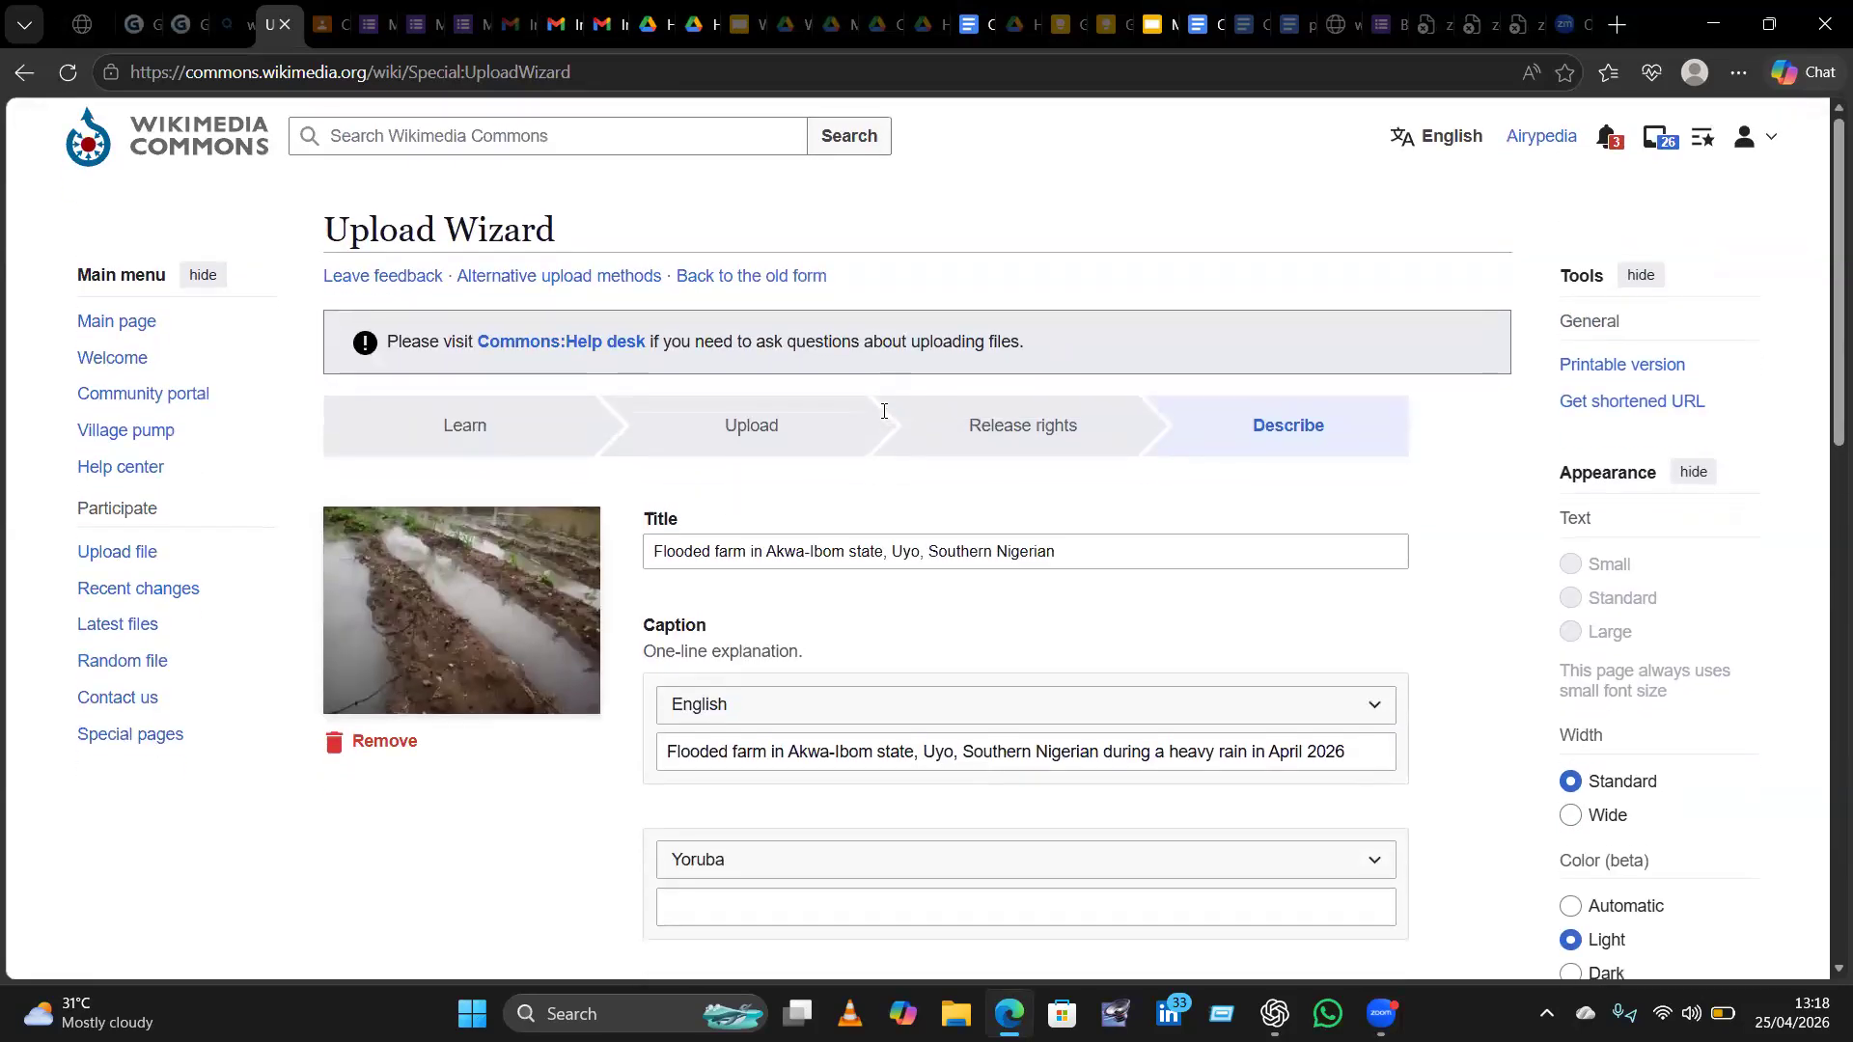
pyautogui.scroll(-2, 884, 411)
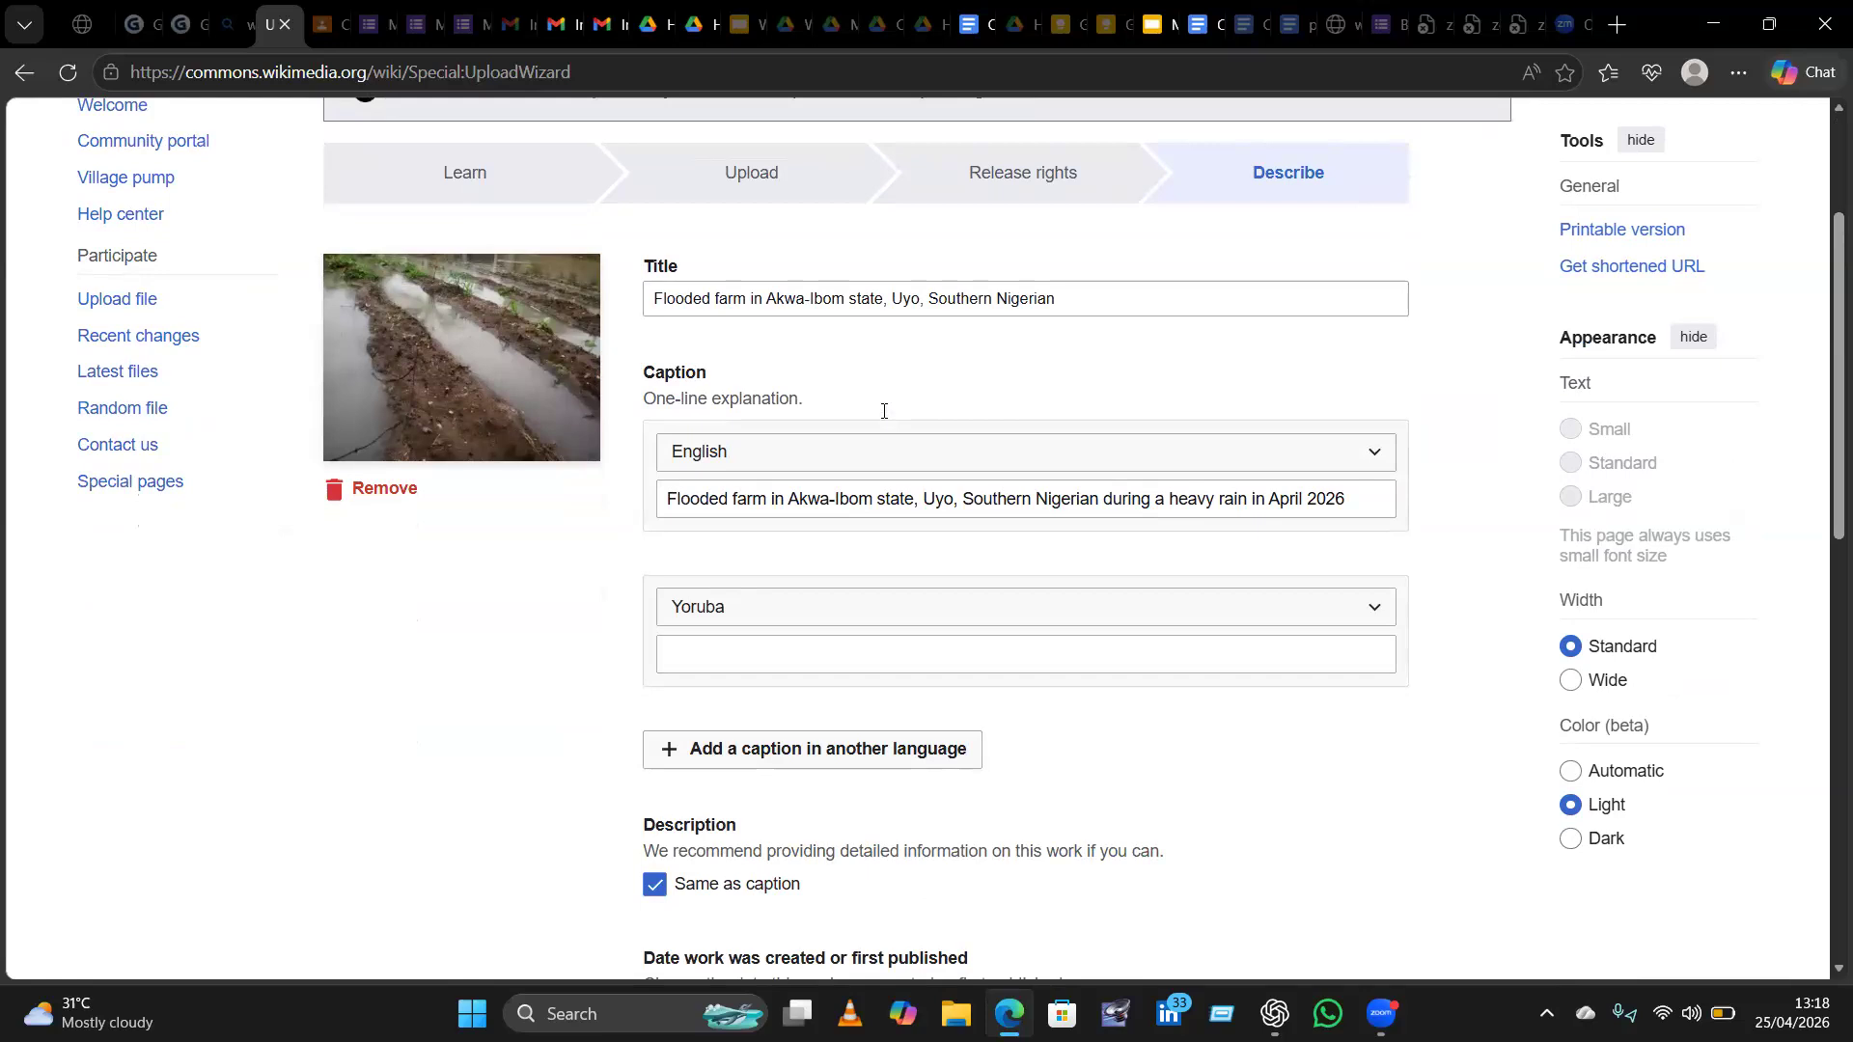
pyautogui.scroll(-10, 884, 411)
pyautogui.scroll(3, 884, 411)
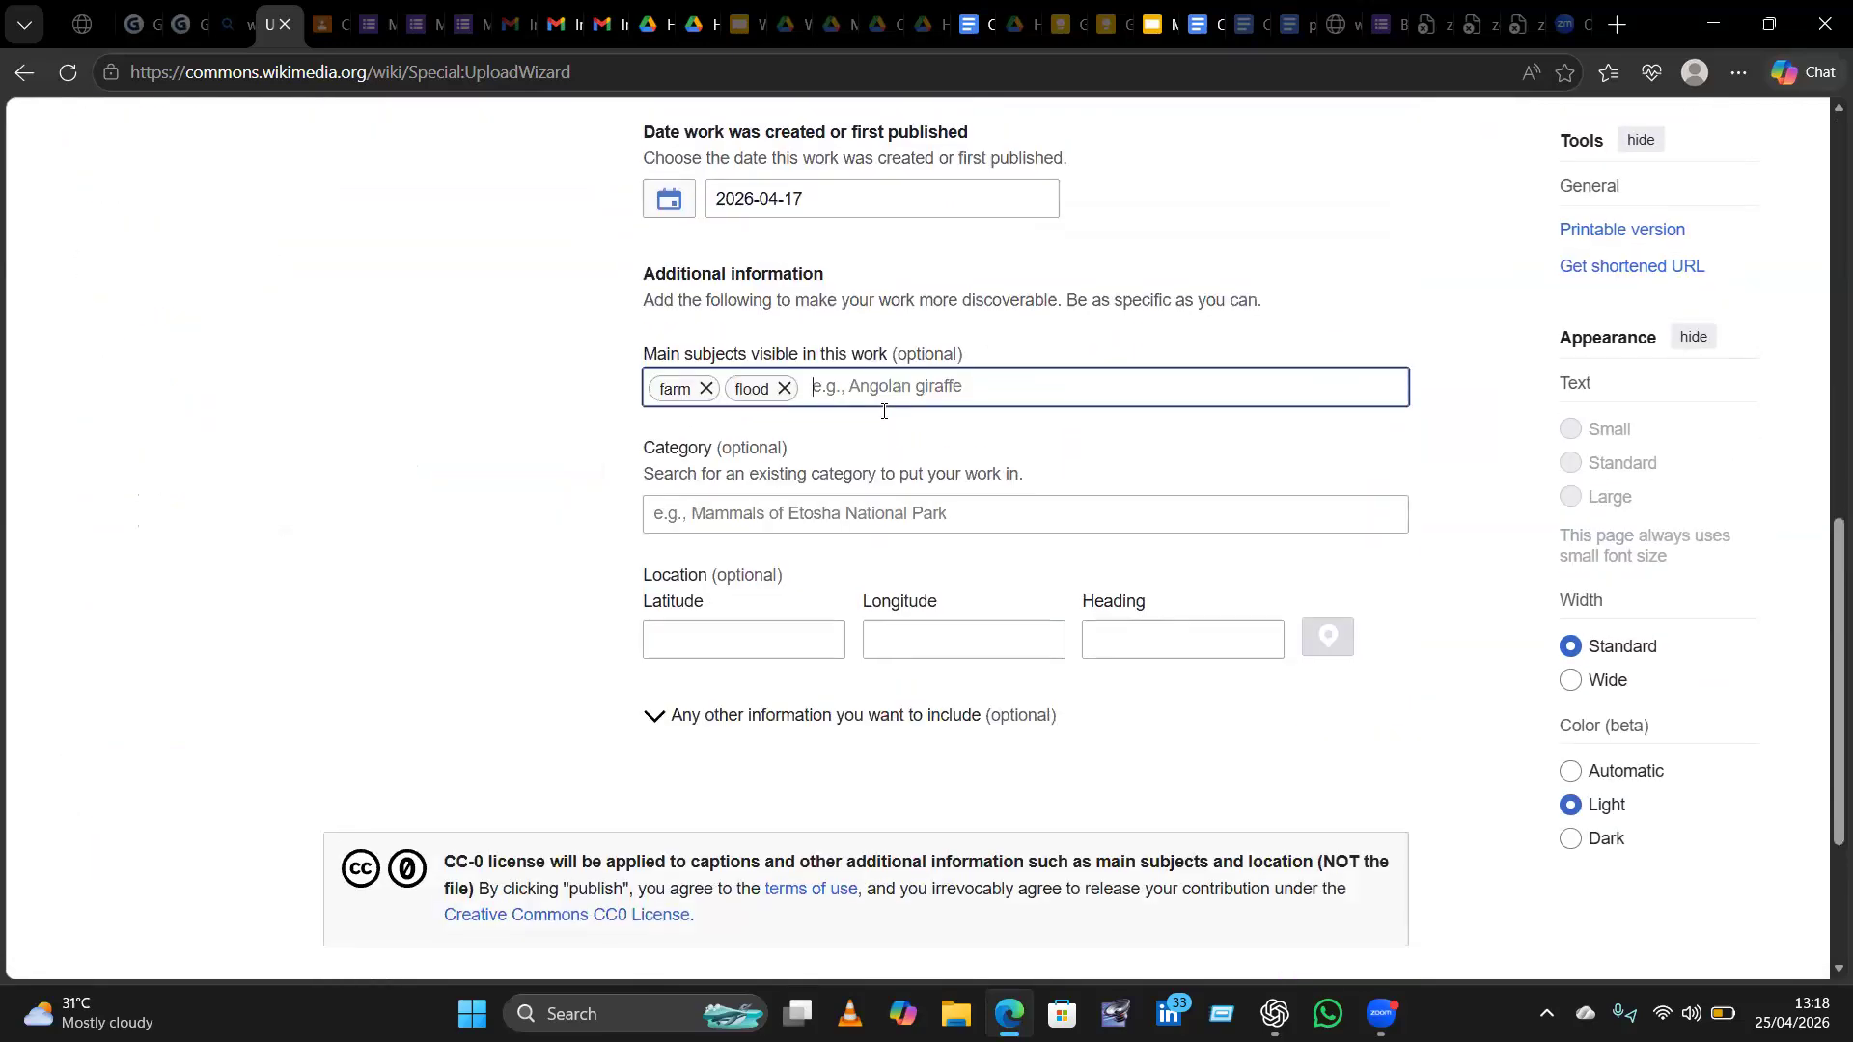
pyautogui.write('Plant')
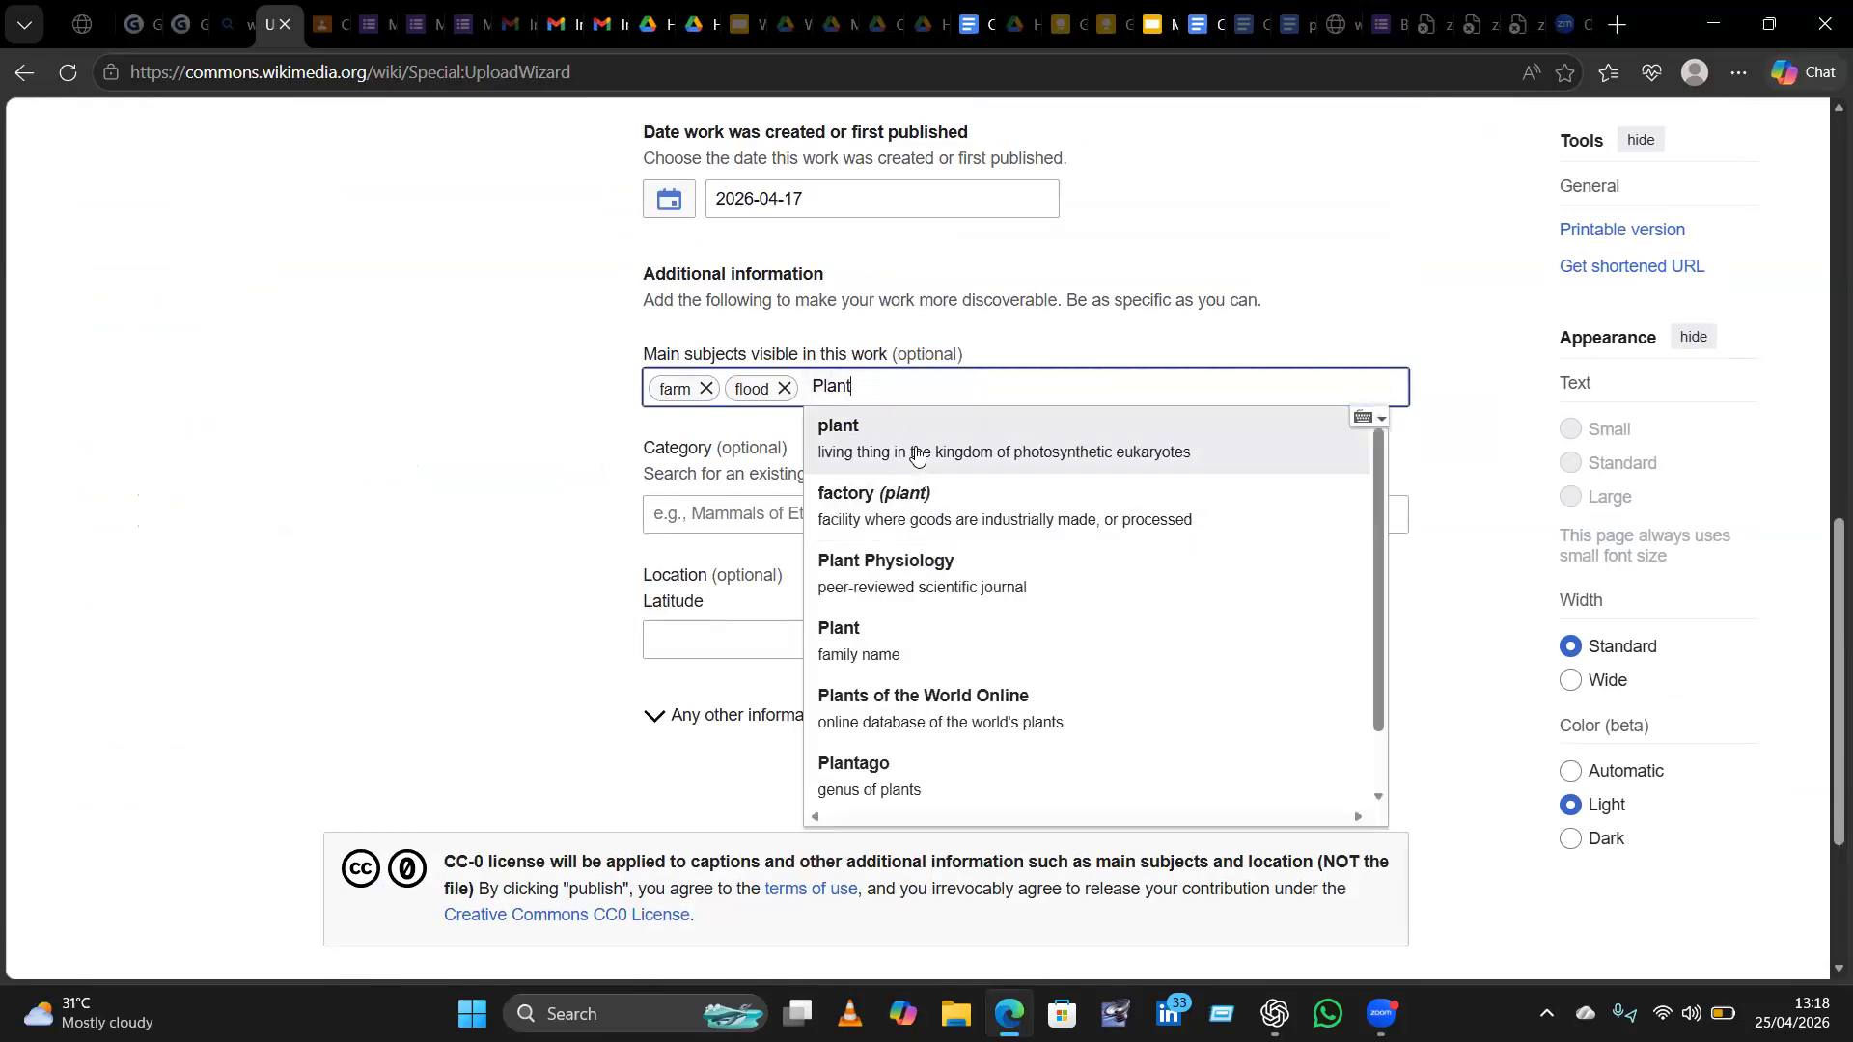
pyautogui.click(917, 453)
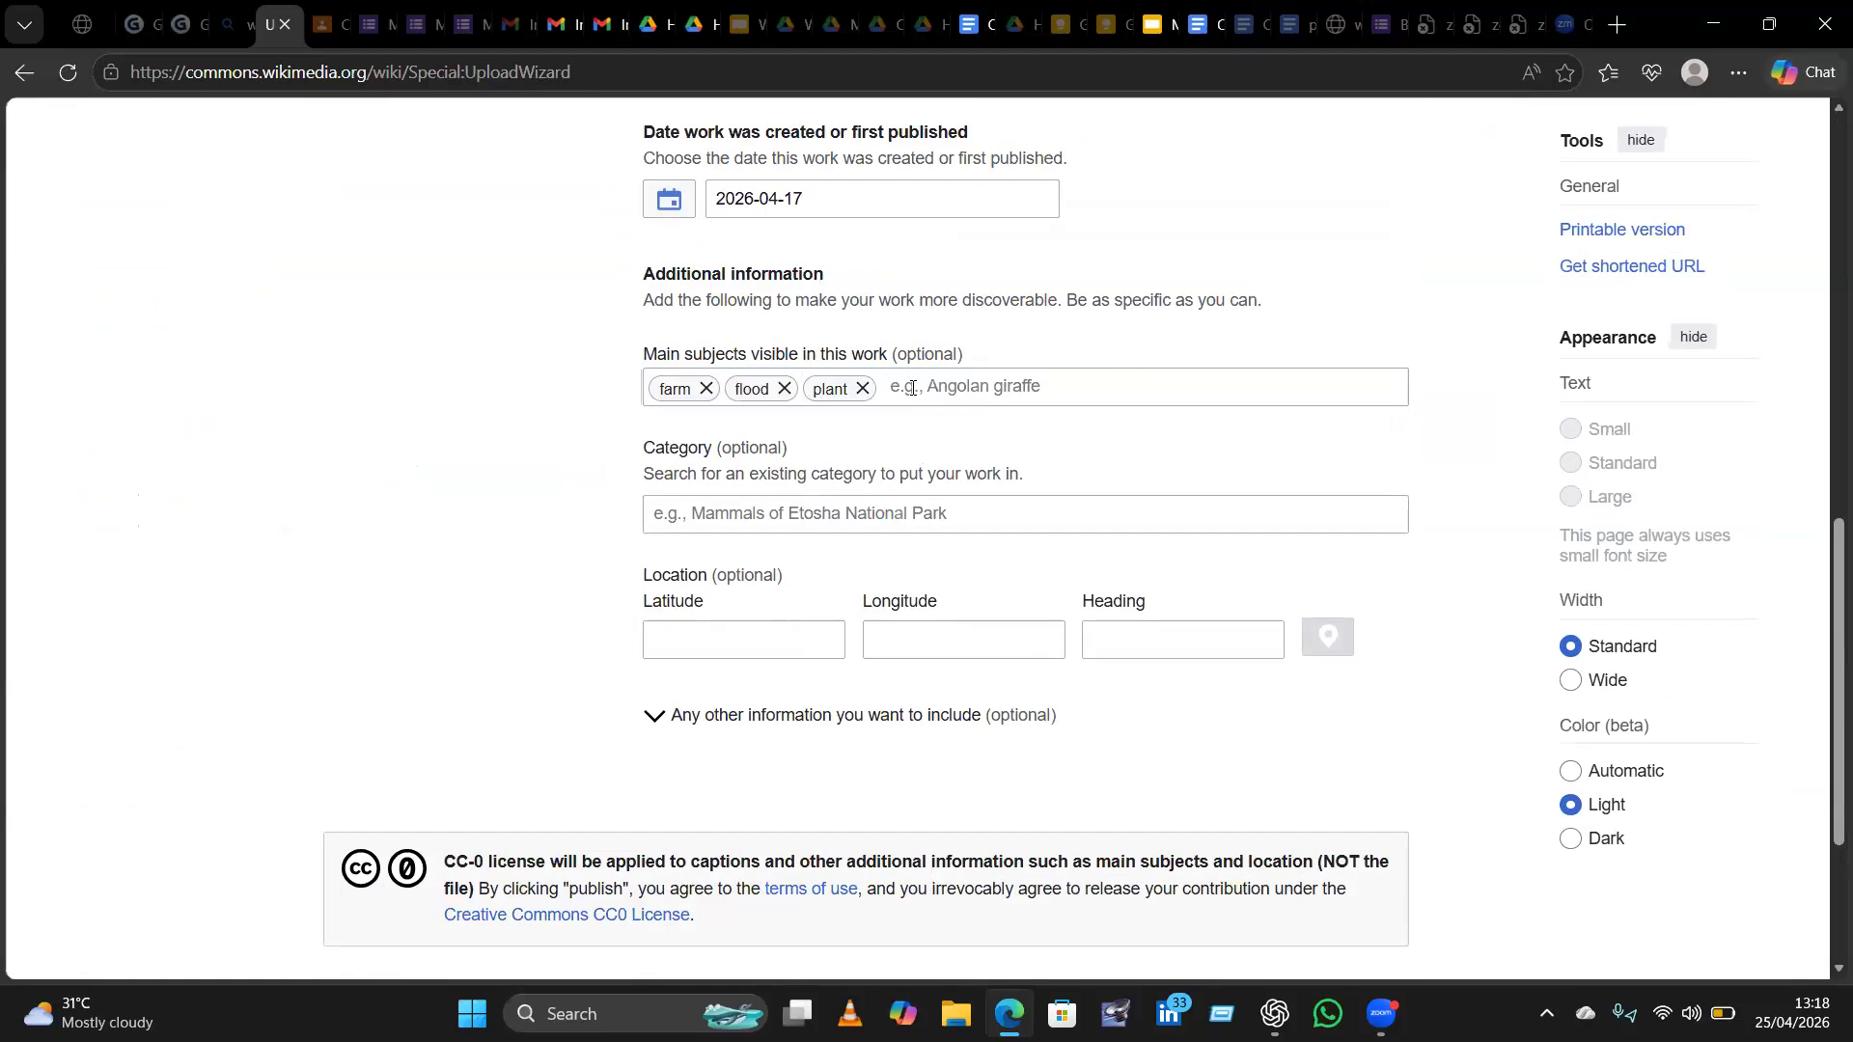
# Search the existing categories for "flooding in nig" and shorten the search to "flooding in".
pyautogui.scroll(-2, 912, 388)
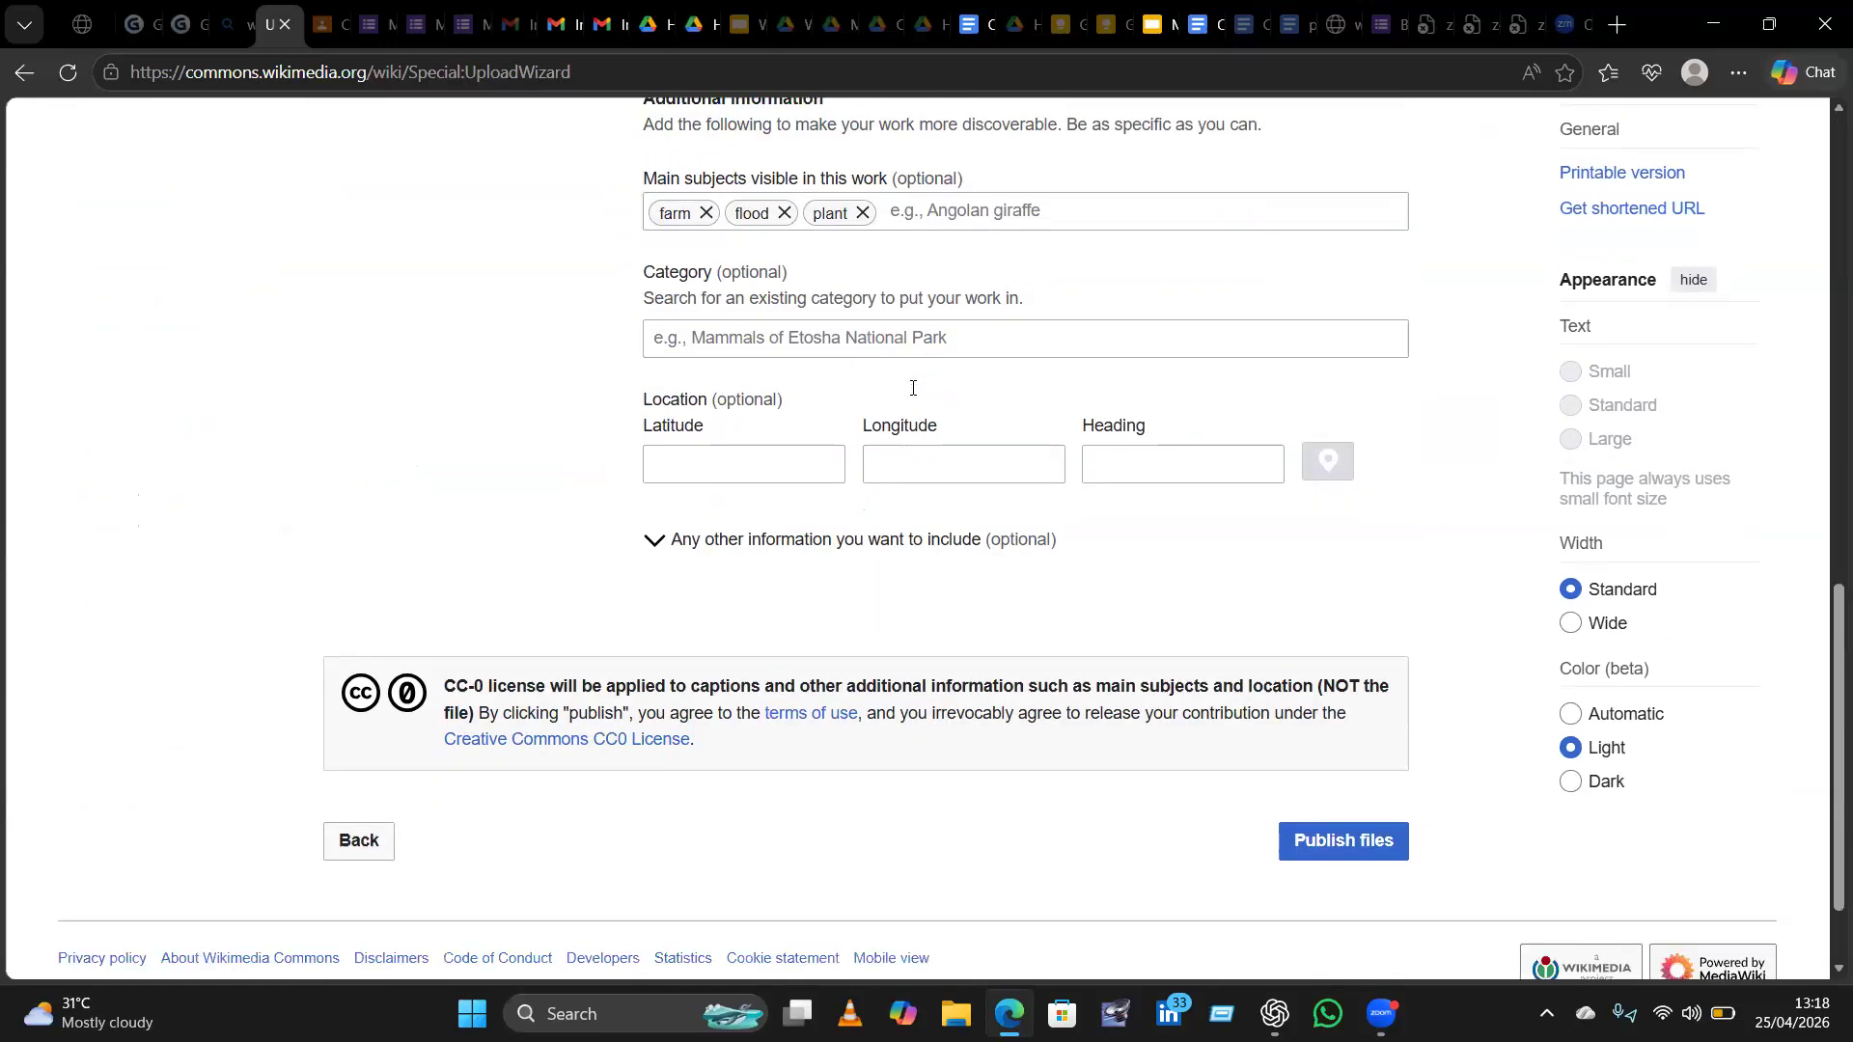
pyautogui.press('Tab')
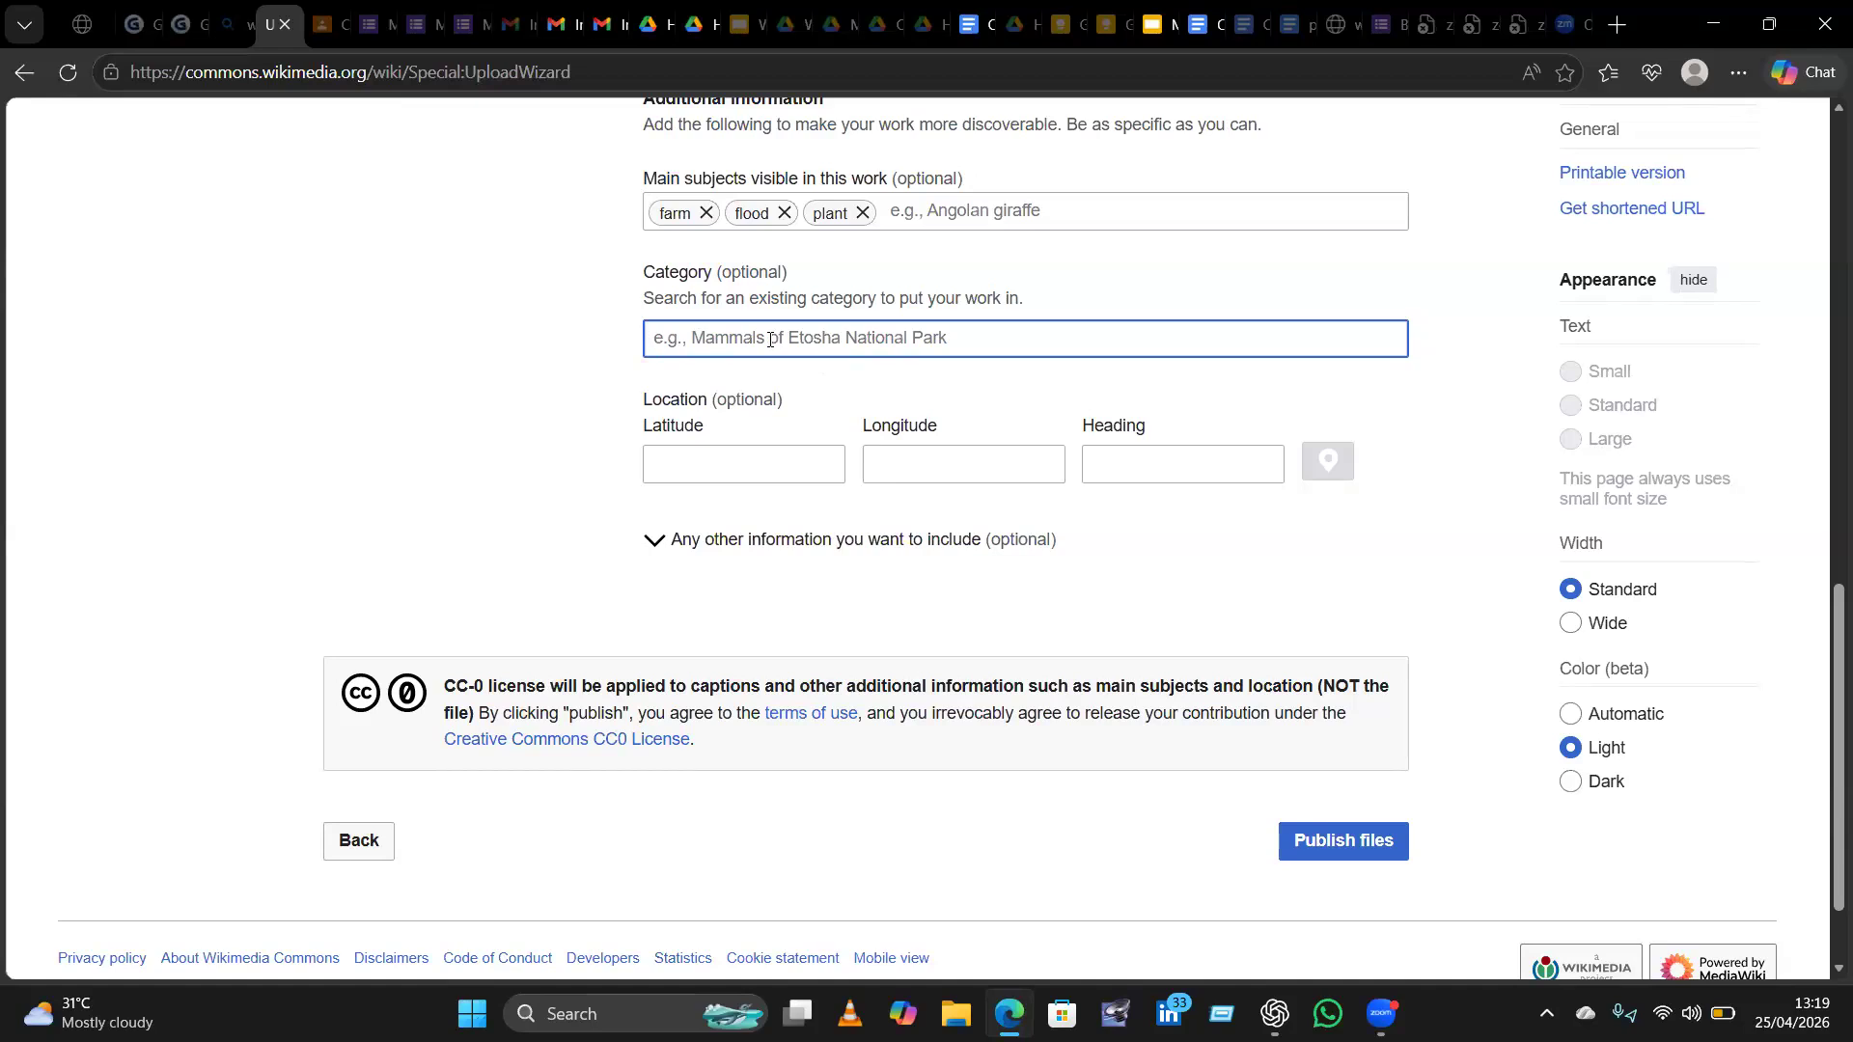
pyautogui.write('floodi')
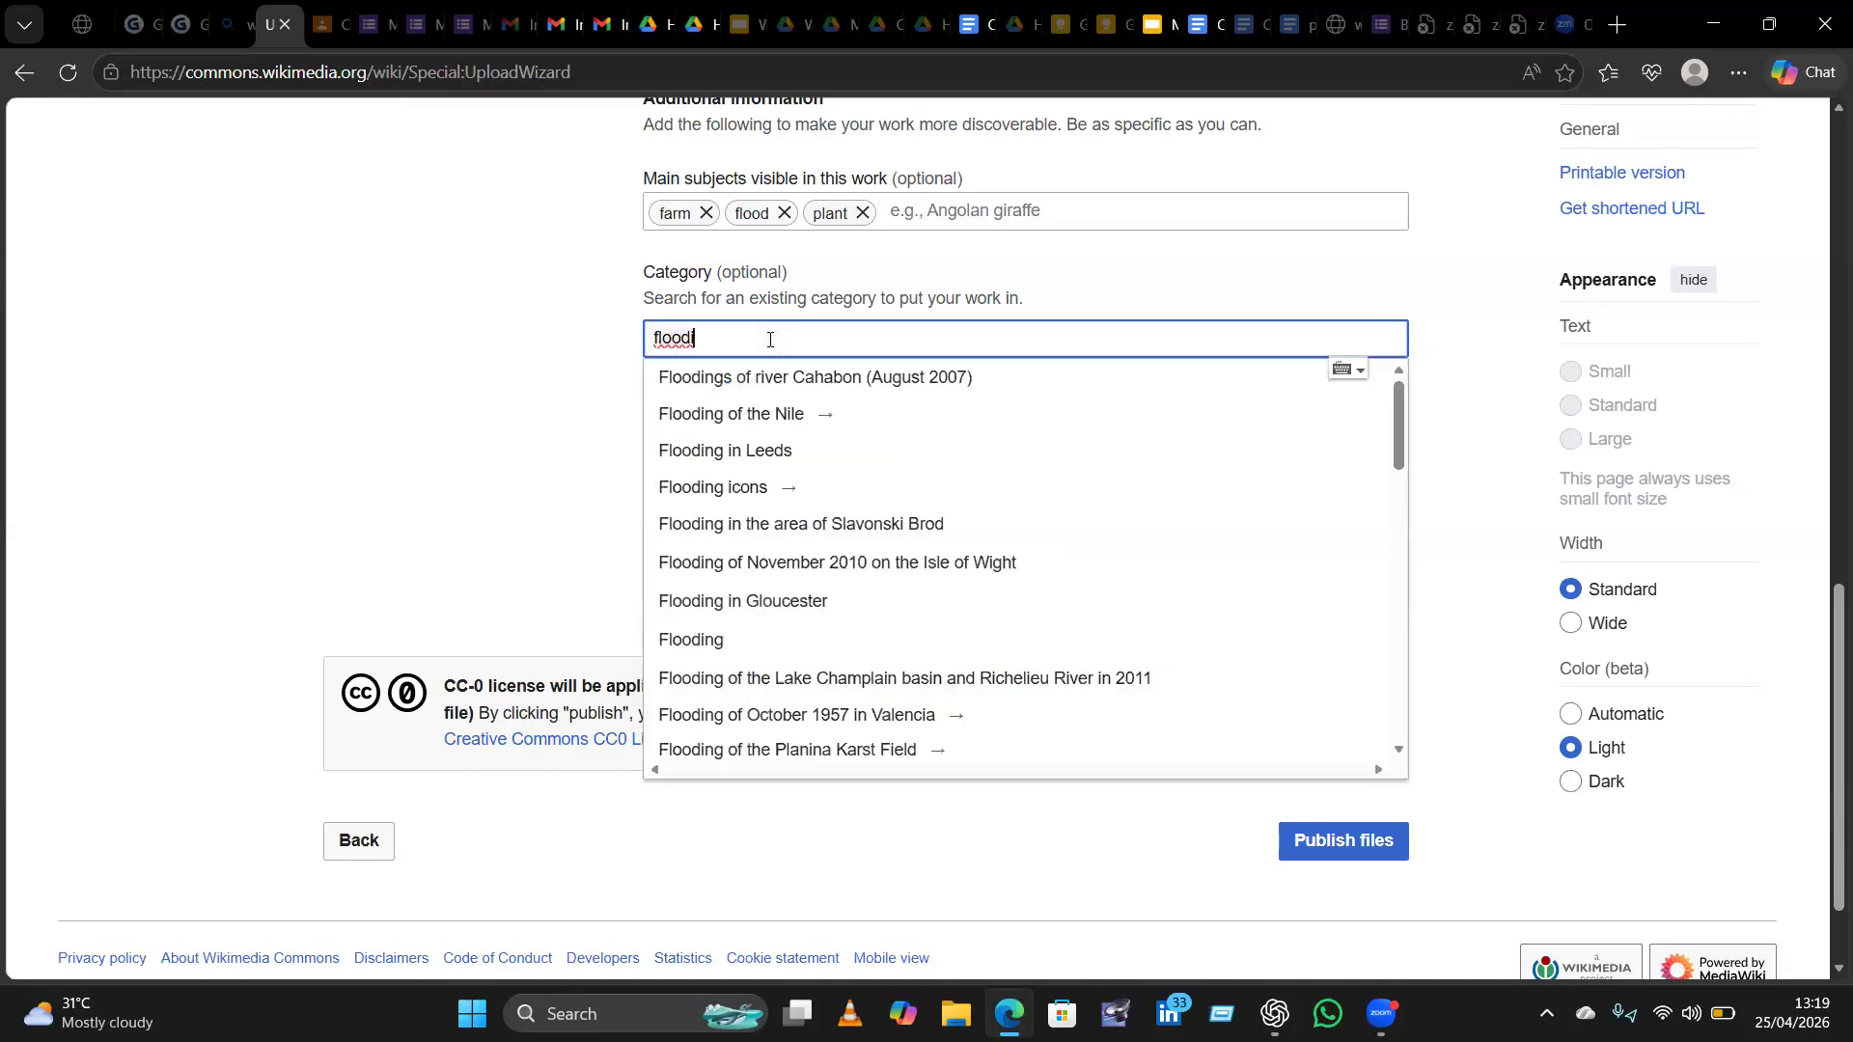
pyautogui.write('ng in')
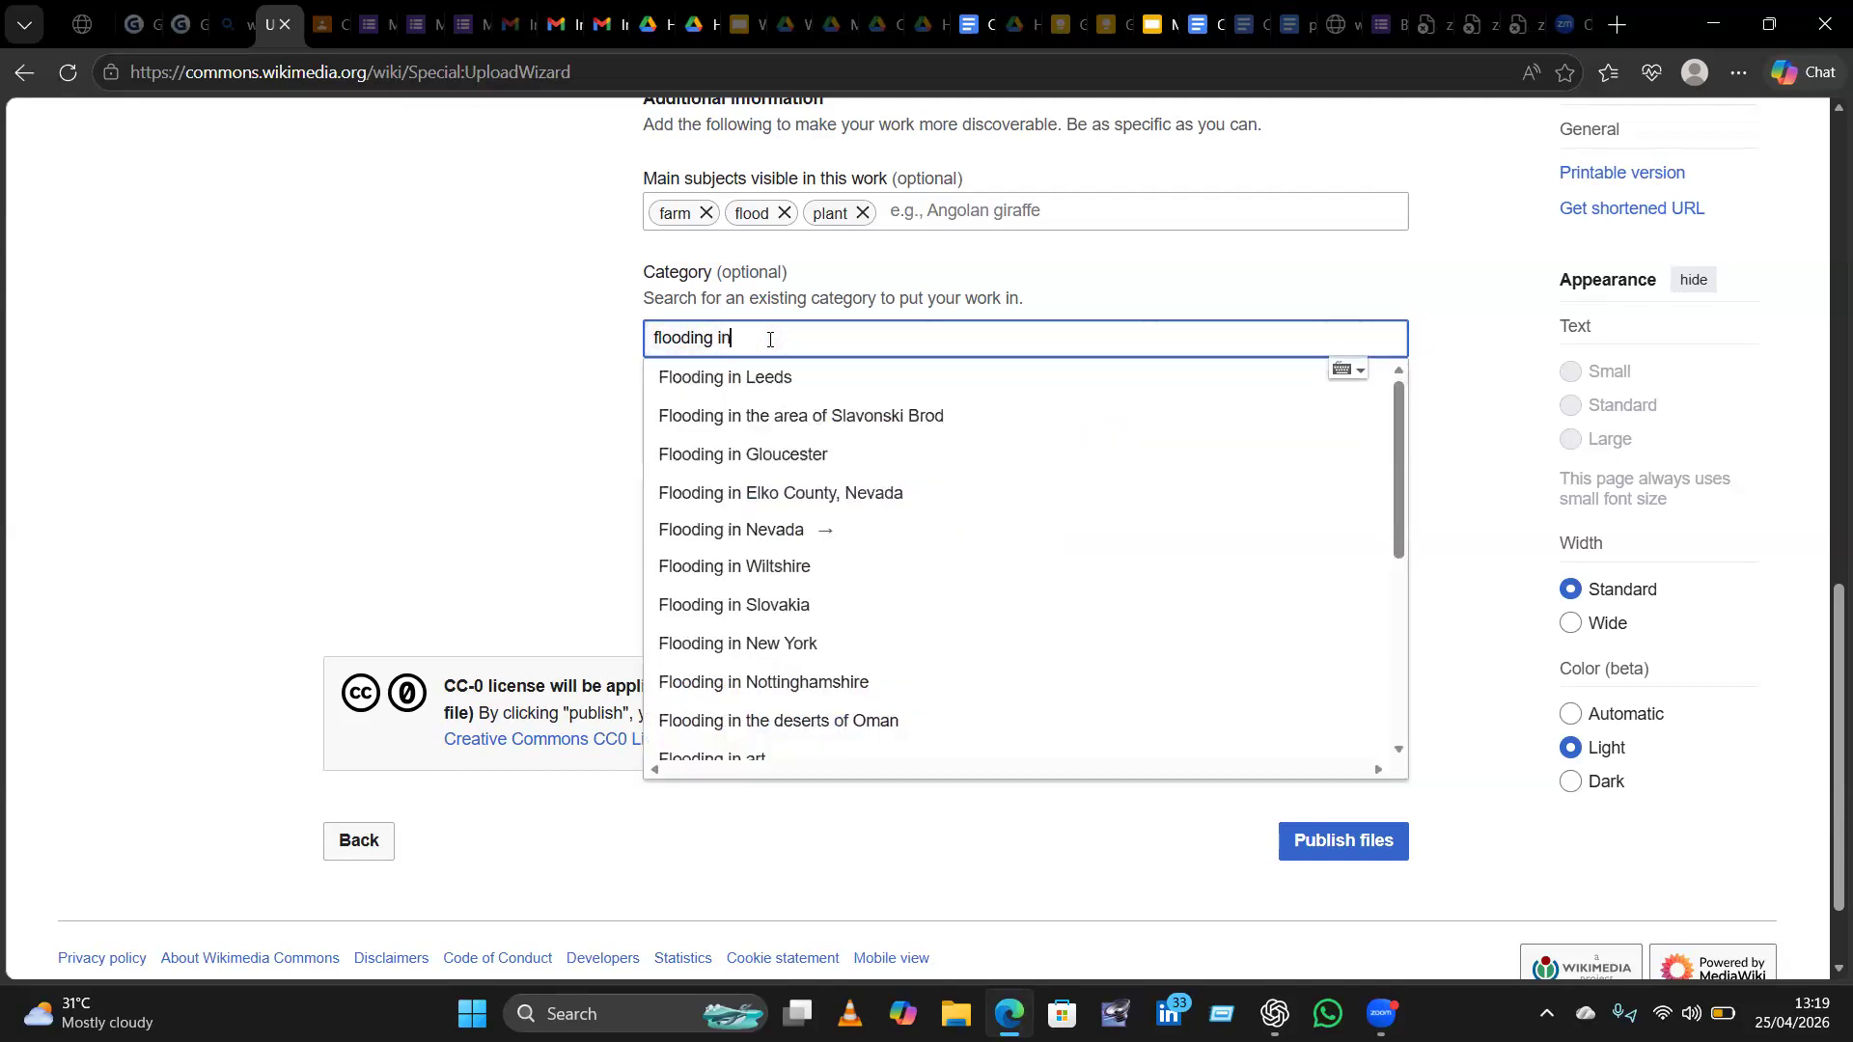
pyautogui.write('nig')
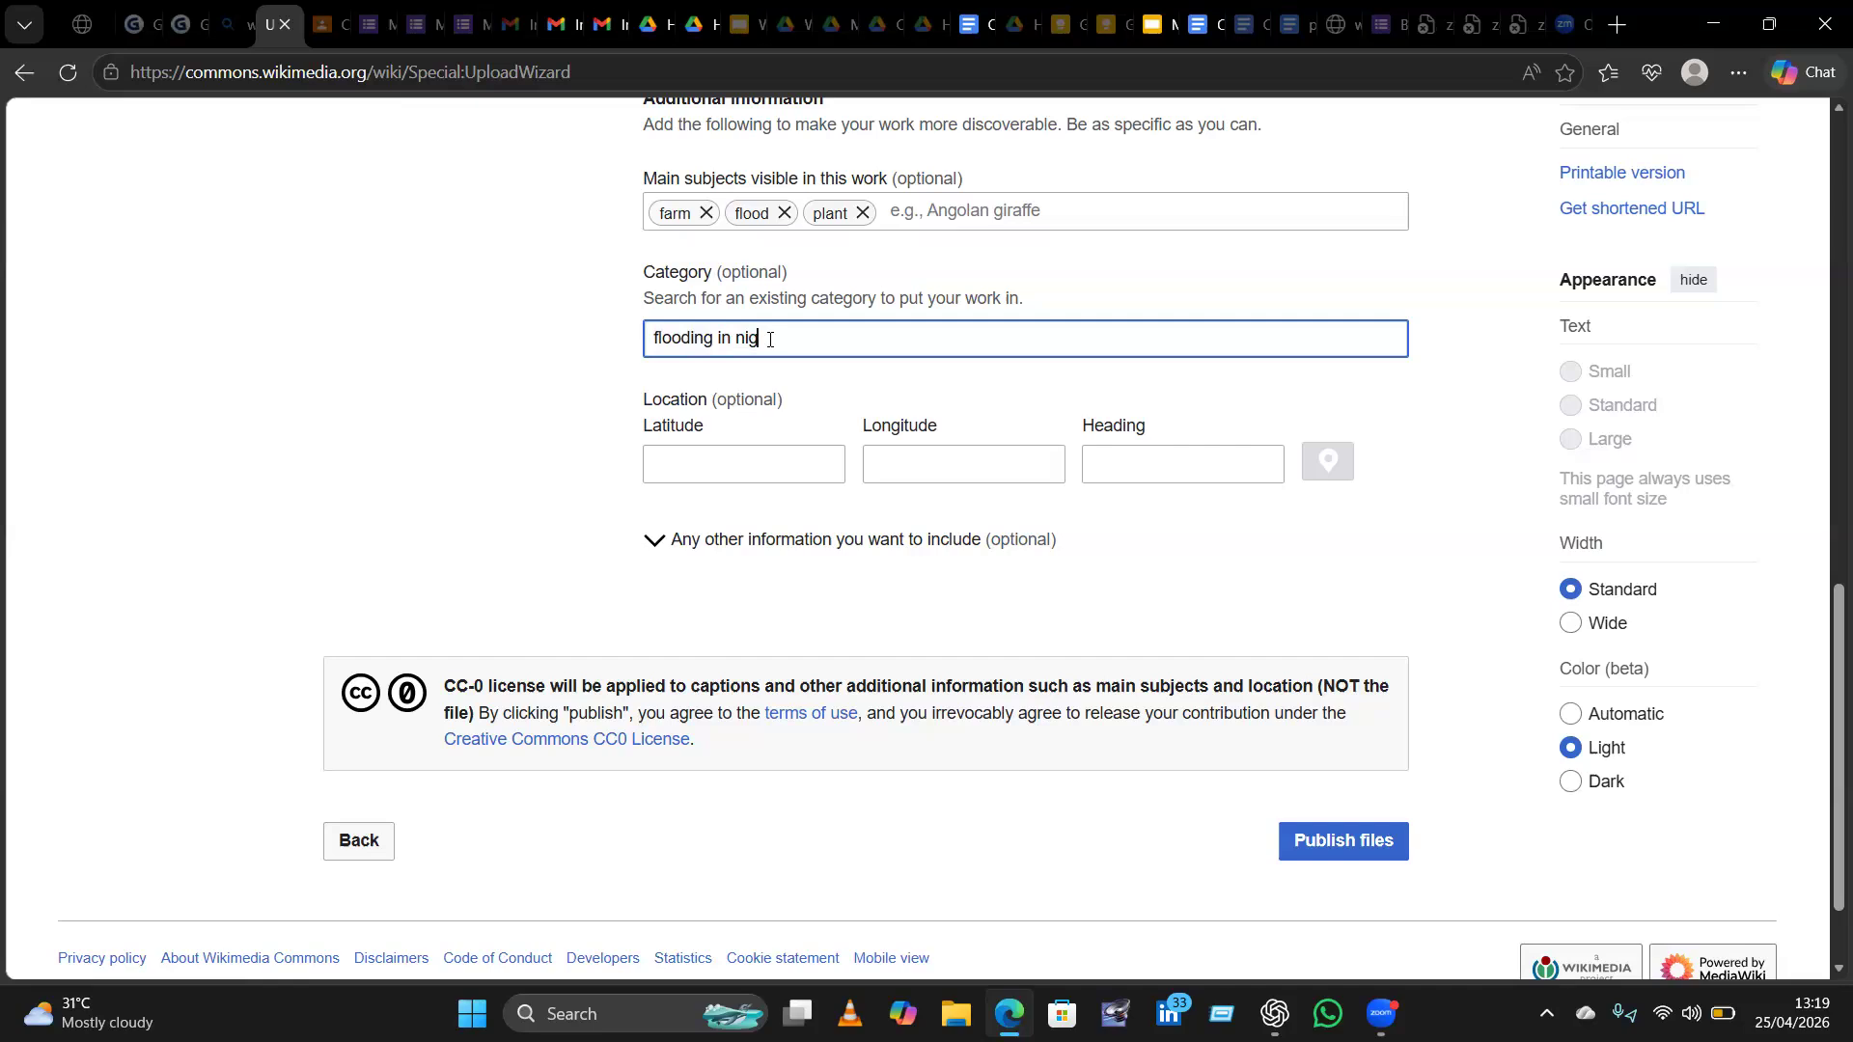
pyautogui.press('BackSpace')
pyautogui.press('BackSpace')
pyautogui.press('BackSpace')
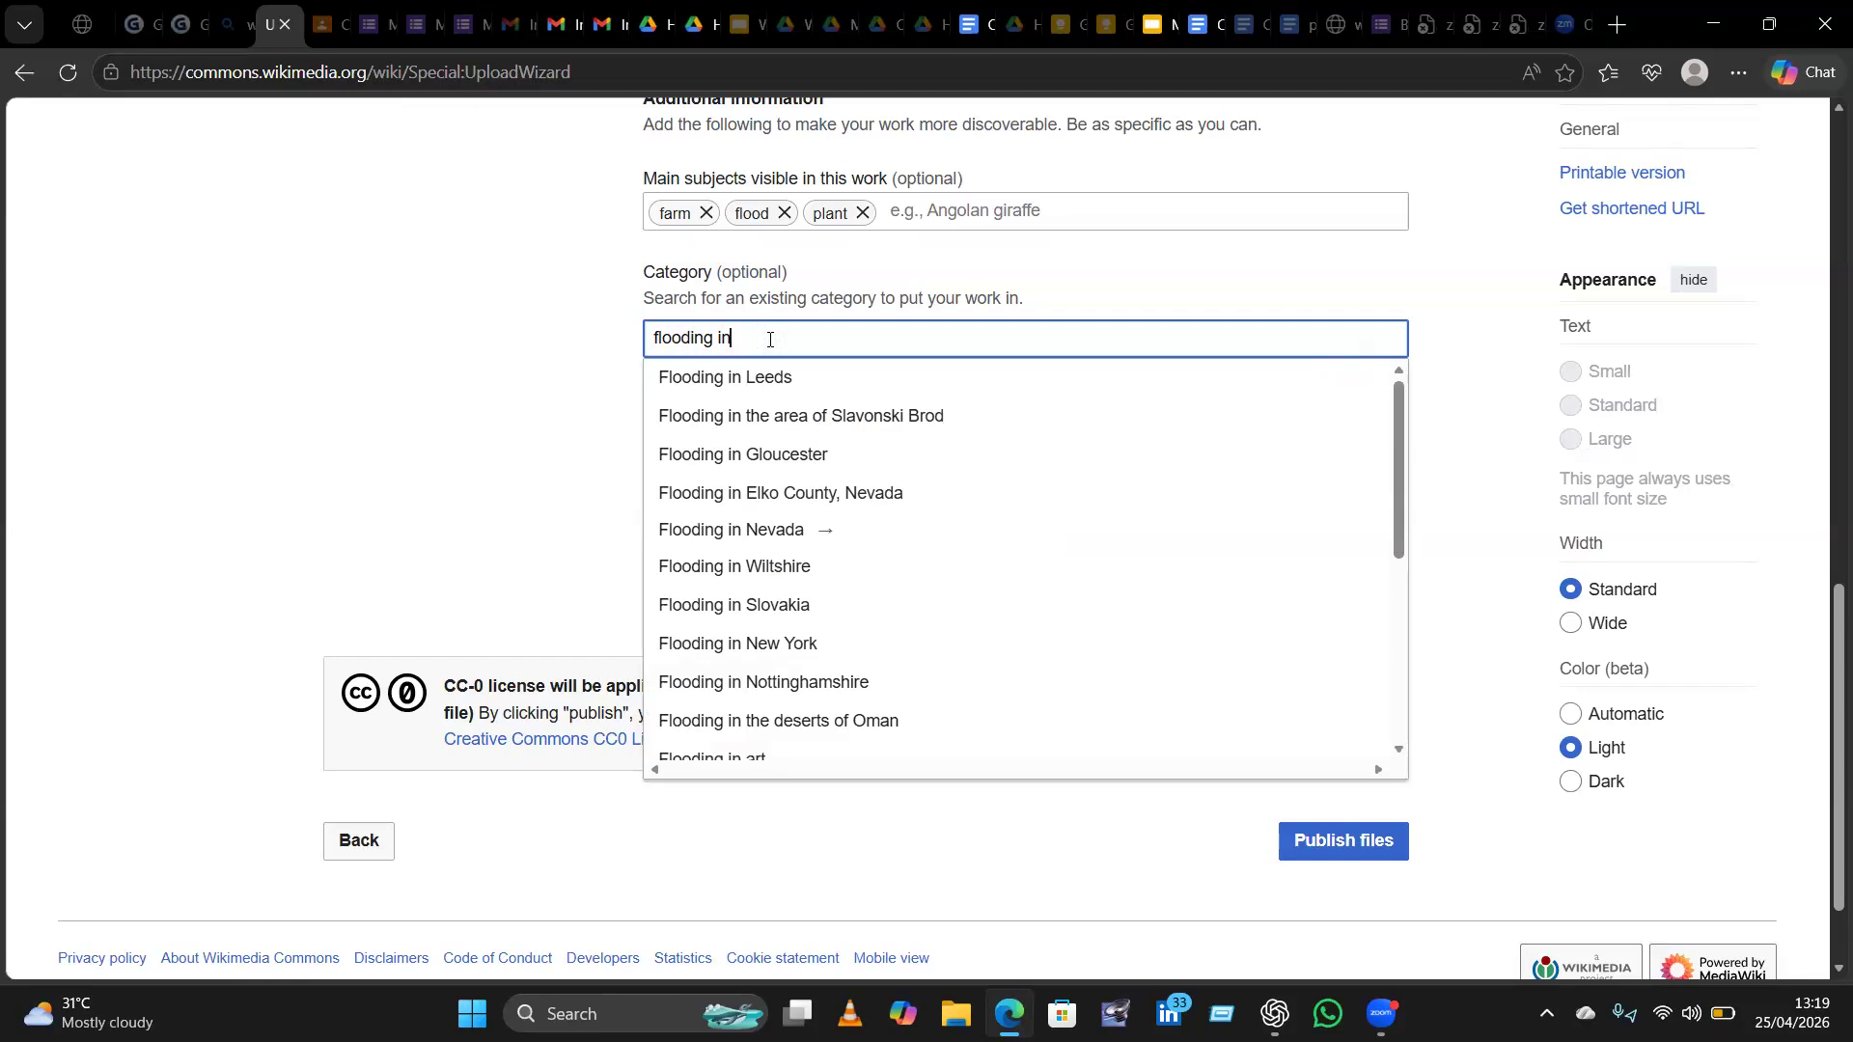
# Look through the whole list of "Flooding in" category suggestions for one that fits the photo's location.
pyautogui.press('Down')
pyautogui.press('Down')
pyautogui.press('Down')
pyautogui.press('Down')
pyautogui.press('Down')
pyautogui.press('Down')
pyautogui.press('Down')
pyautogui.press('Down')
pyautogui.press('Down')
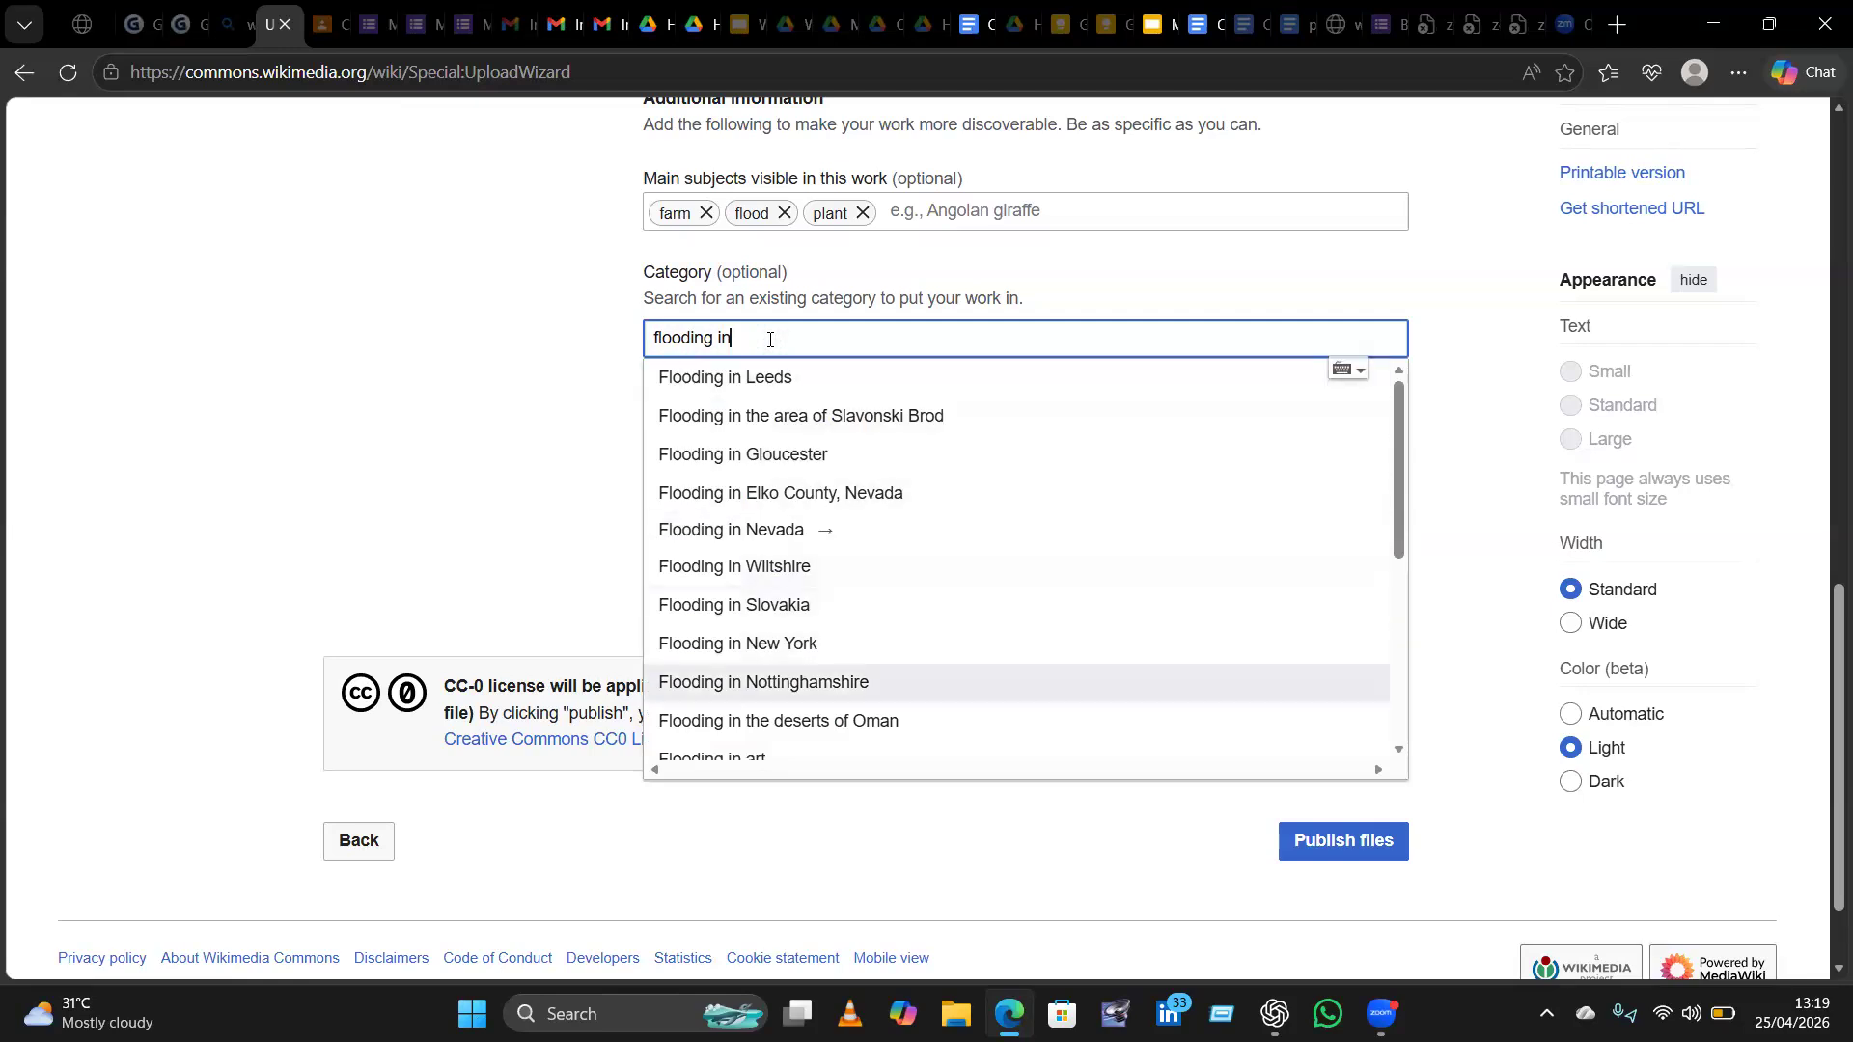
pyautogui.press('Down')
pyautogui.press('Down')
pyautogui.press('Down')
pyautogui.press('Down')
pyautogui.press('Down')
pyautogui.press('Down')
pyautogui.press('Down')
pyautogui.press('Down')
pyautogui.press('Down')
pyautogui.press('Down')
pyautogui.press('Down')
pyautogui.press('Down')
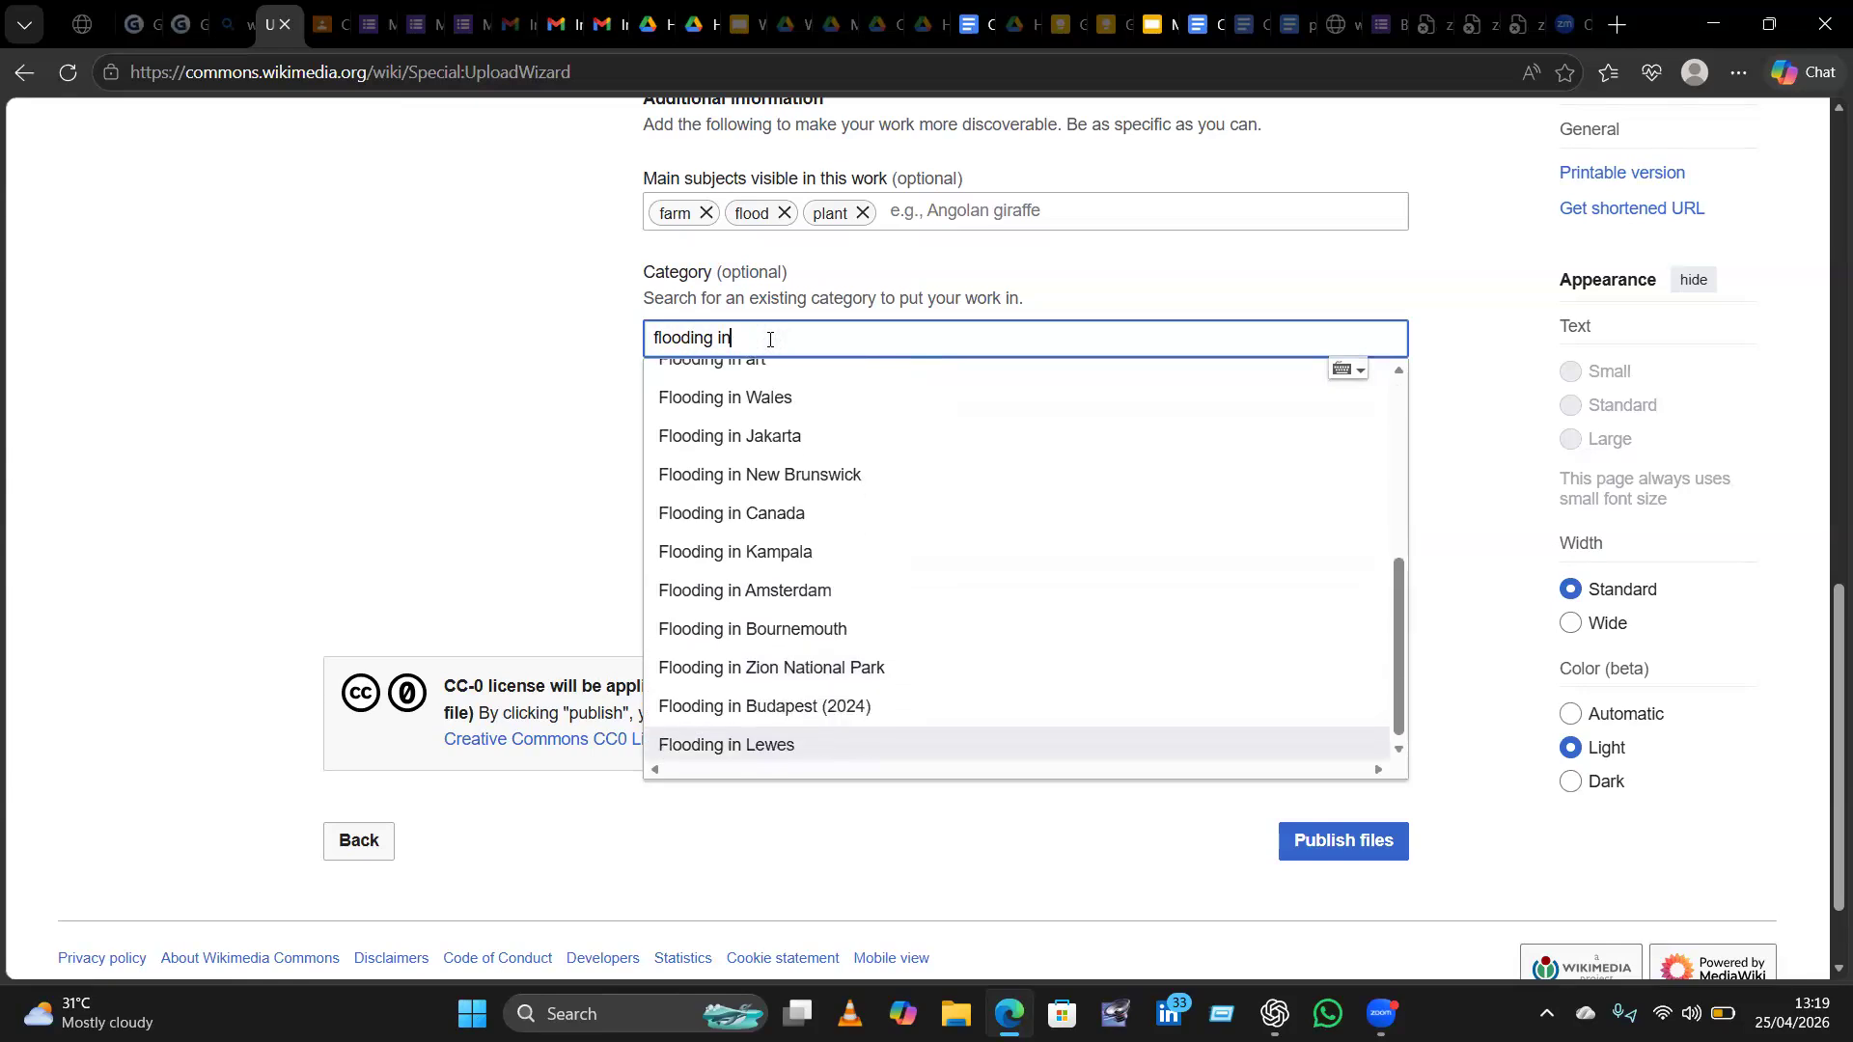
pyautogui.press('Up')
pyautogui.press('Up')
pyautogui.press('Up')
pyautogui.press('Up')
pyautogui.press('Up')
pyautogui.press('Up')
pyautogui.press('Up')
pyautogui.press('Up')
pyautogui.press('Up')
pyautogui.press('Up')
pyautogui.press('Up')
pyautogui.press('Up')
pyautogui.press('Up')
pyautogui.press('Up')
pyautogui.press('Up')
pyautogui.press('Up')
pyautogui.press('Up')
pyautogui.press('Up')
pyautogui.press('Up')
pyautogui.press('Up')
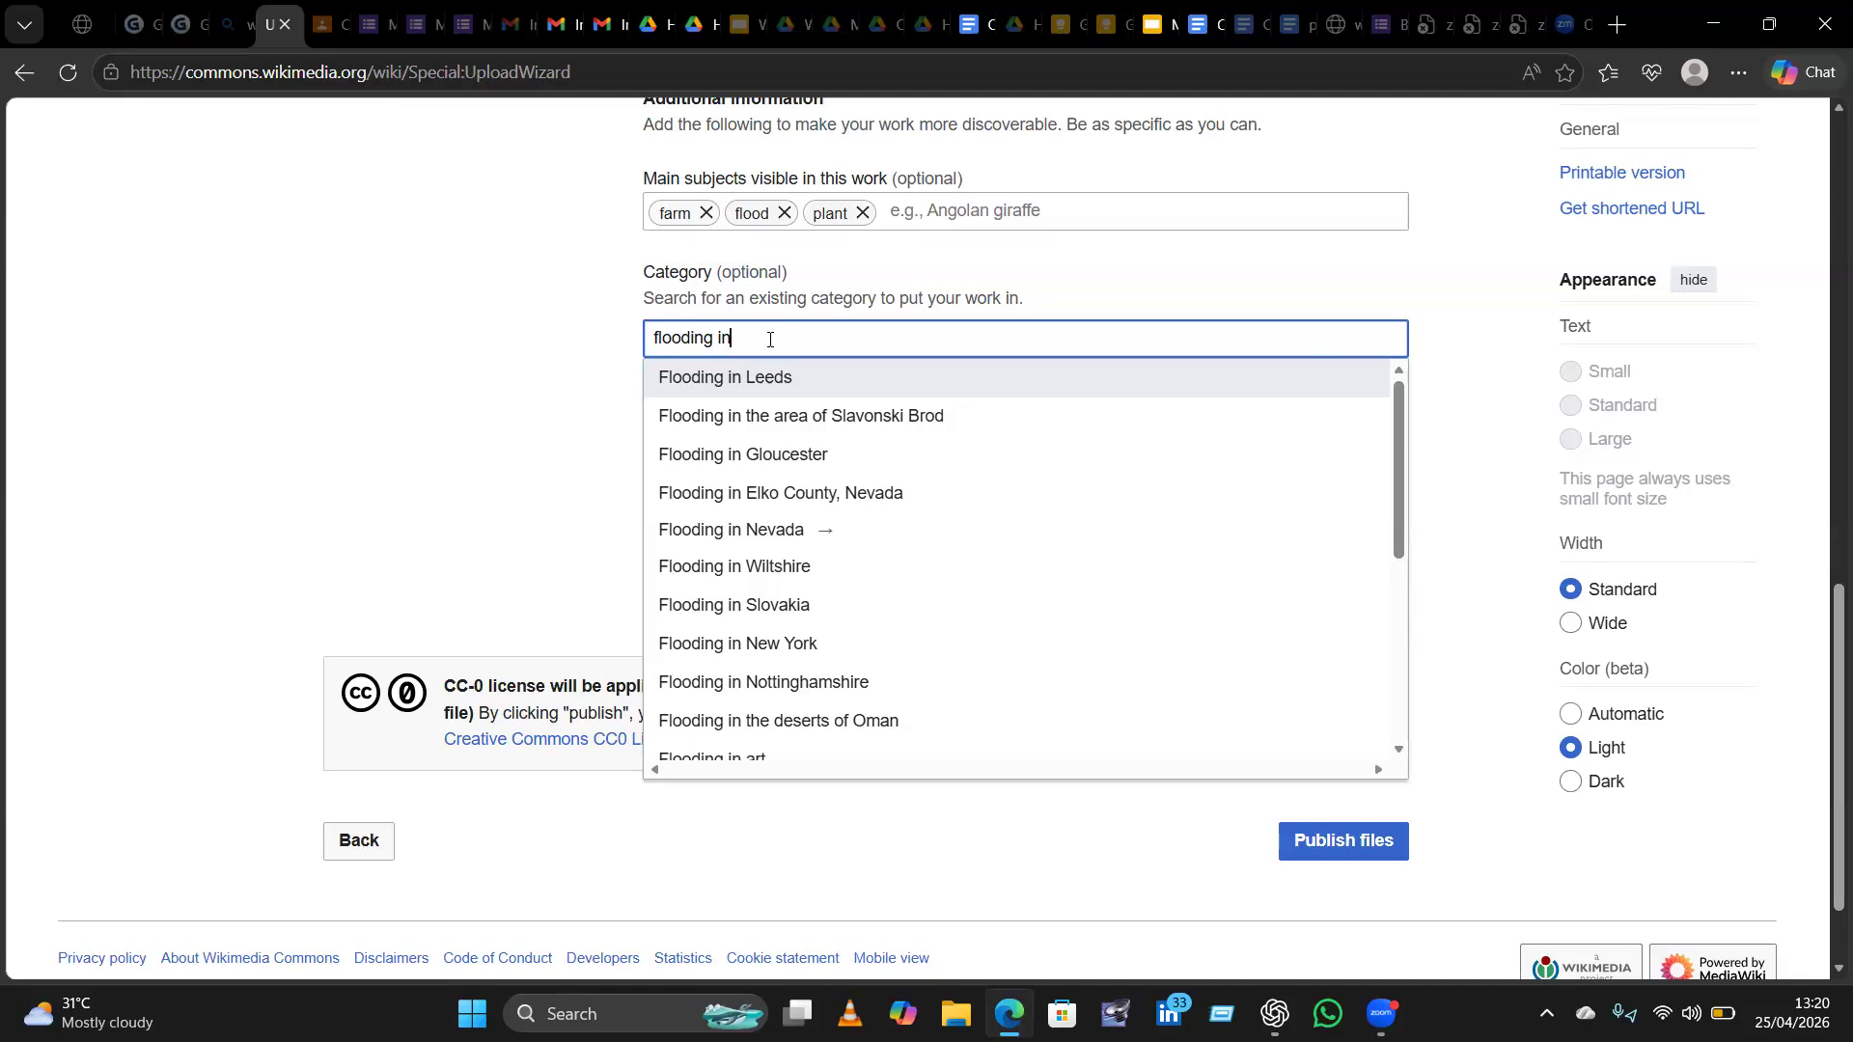
# Shorten the category search to "flooding" and add the general Flooding category.
pyautogui.press('BackSpace')
pyautogui.press('BackSpace')
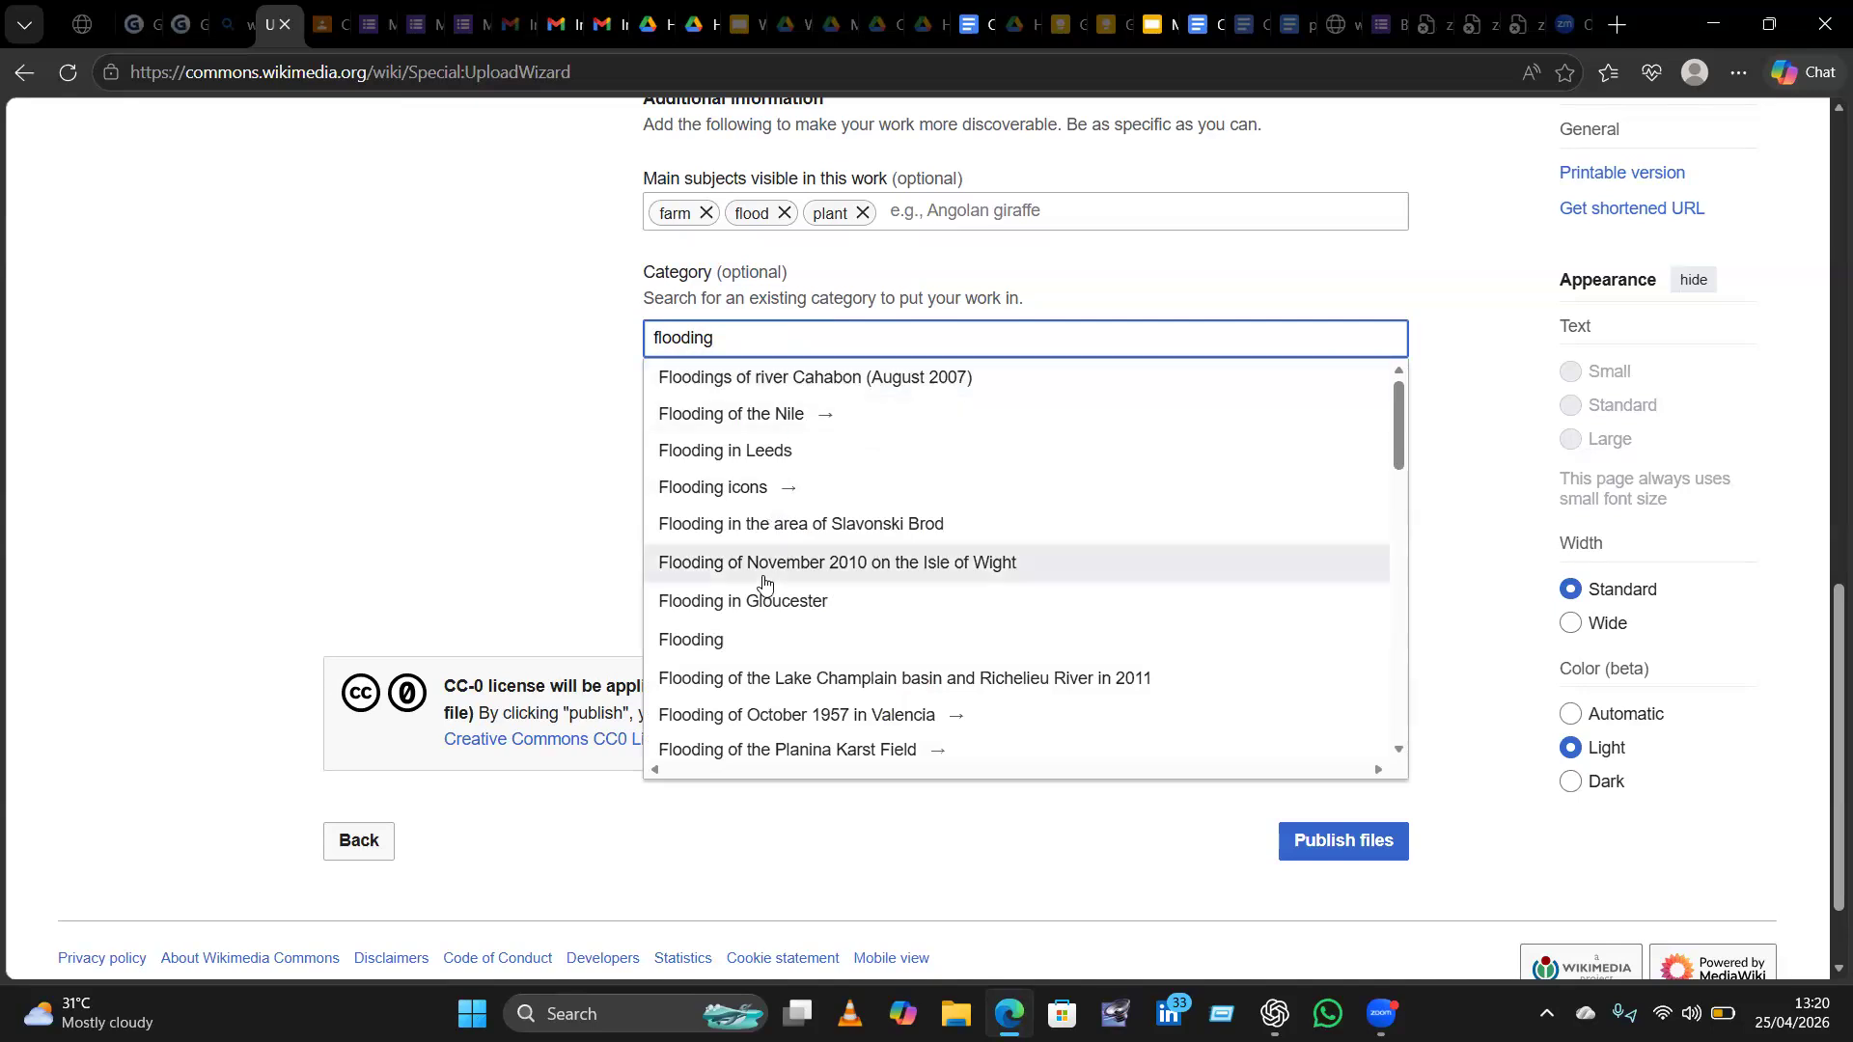
pyautogui.click(727, 645)
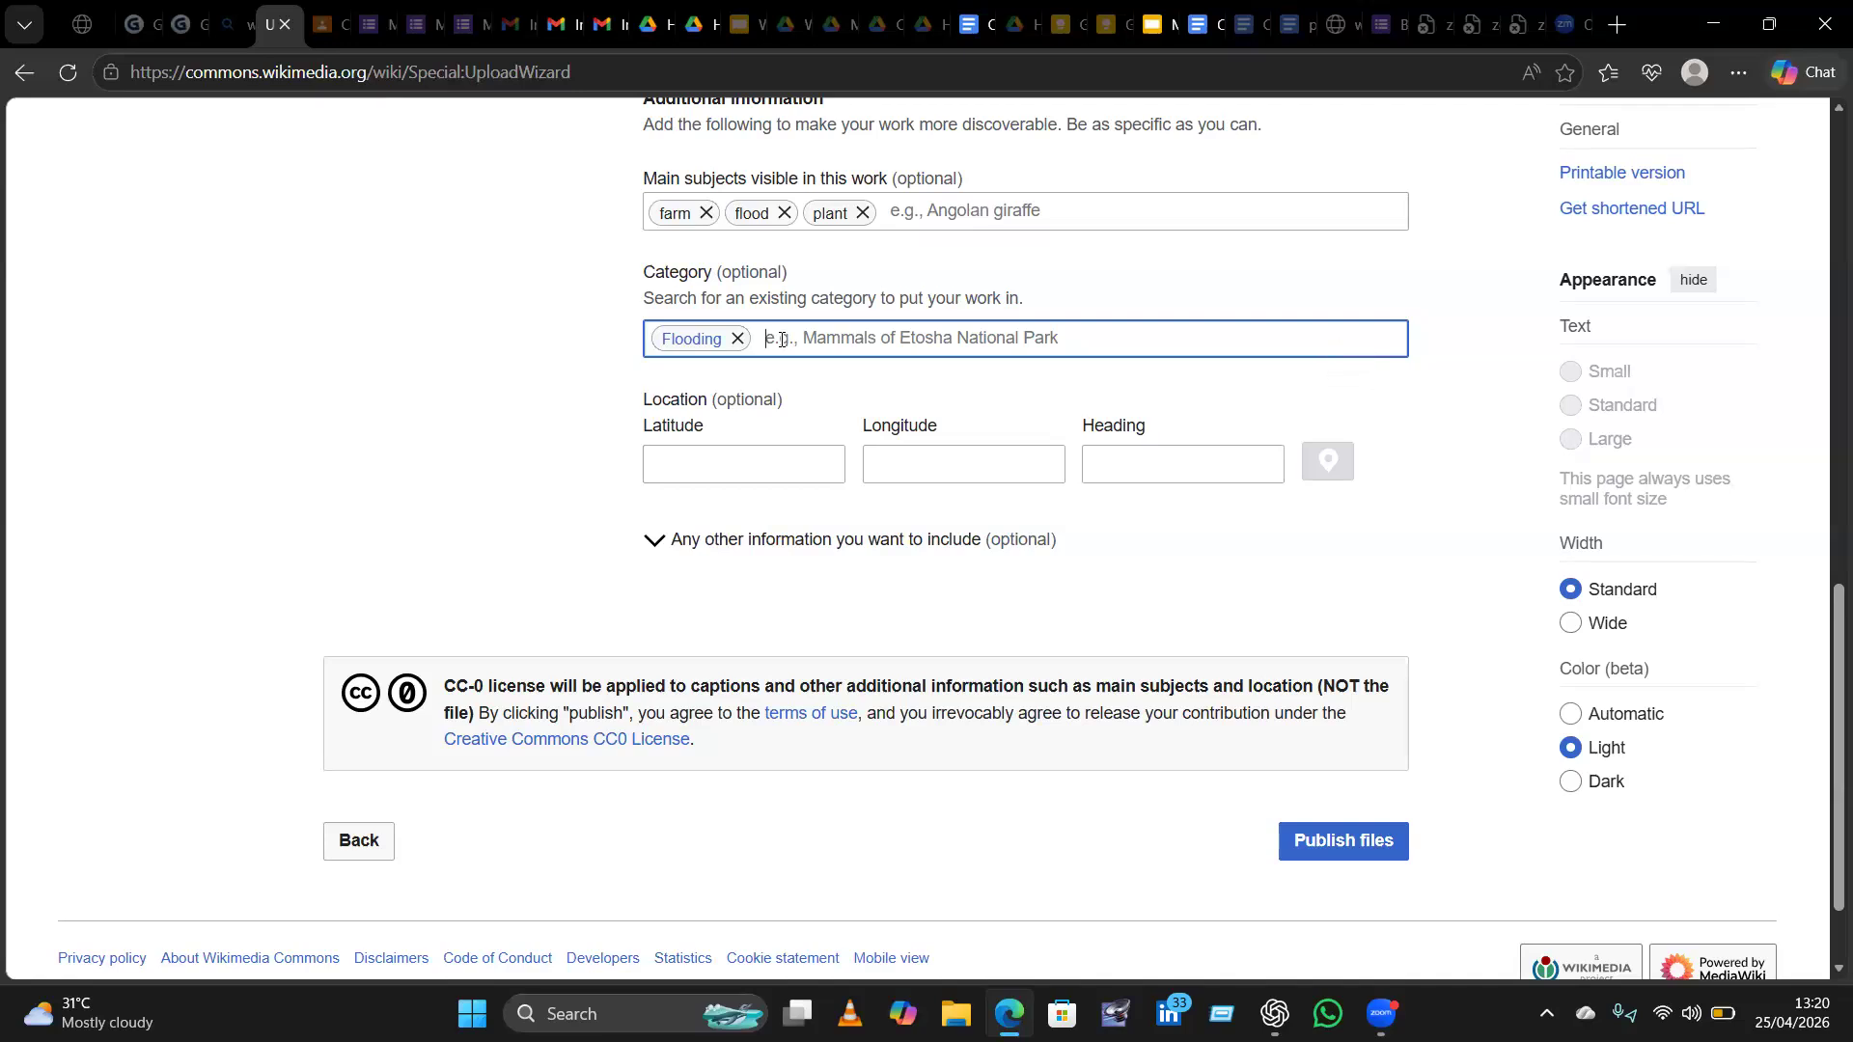
# Search the categories for "Farm in Nig", shorten the entry to "Farm" and add it as a category.
pyautogui.write('Farm')
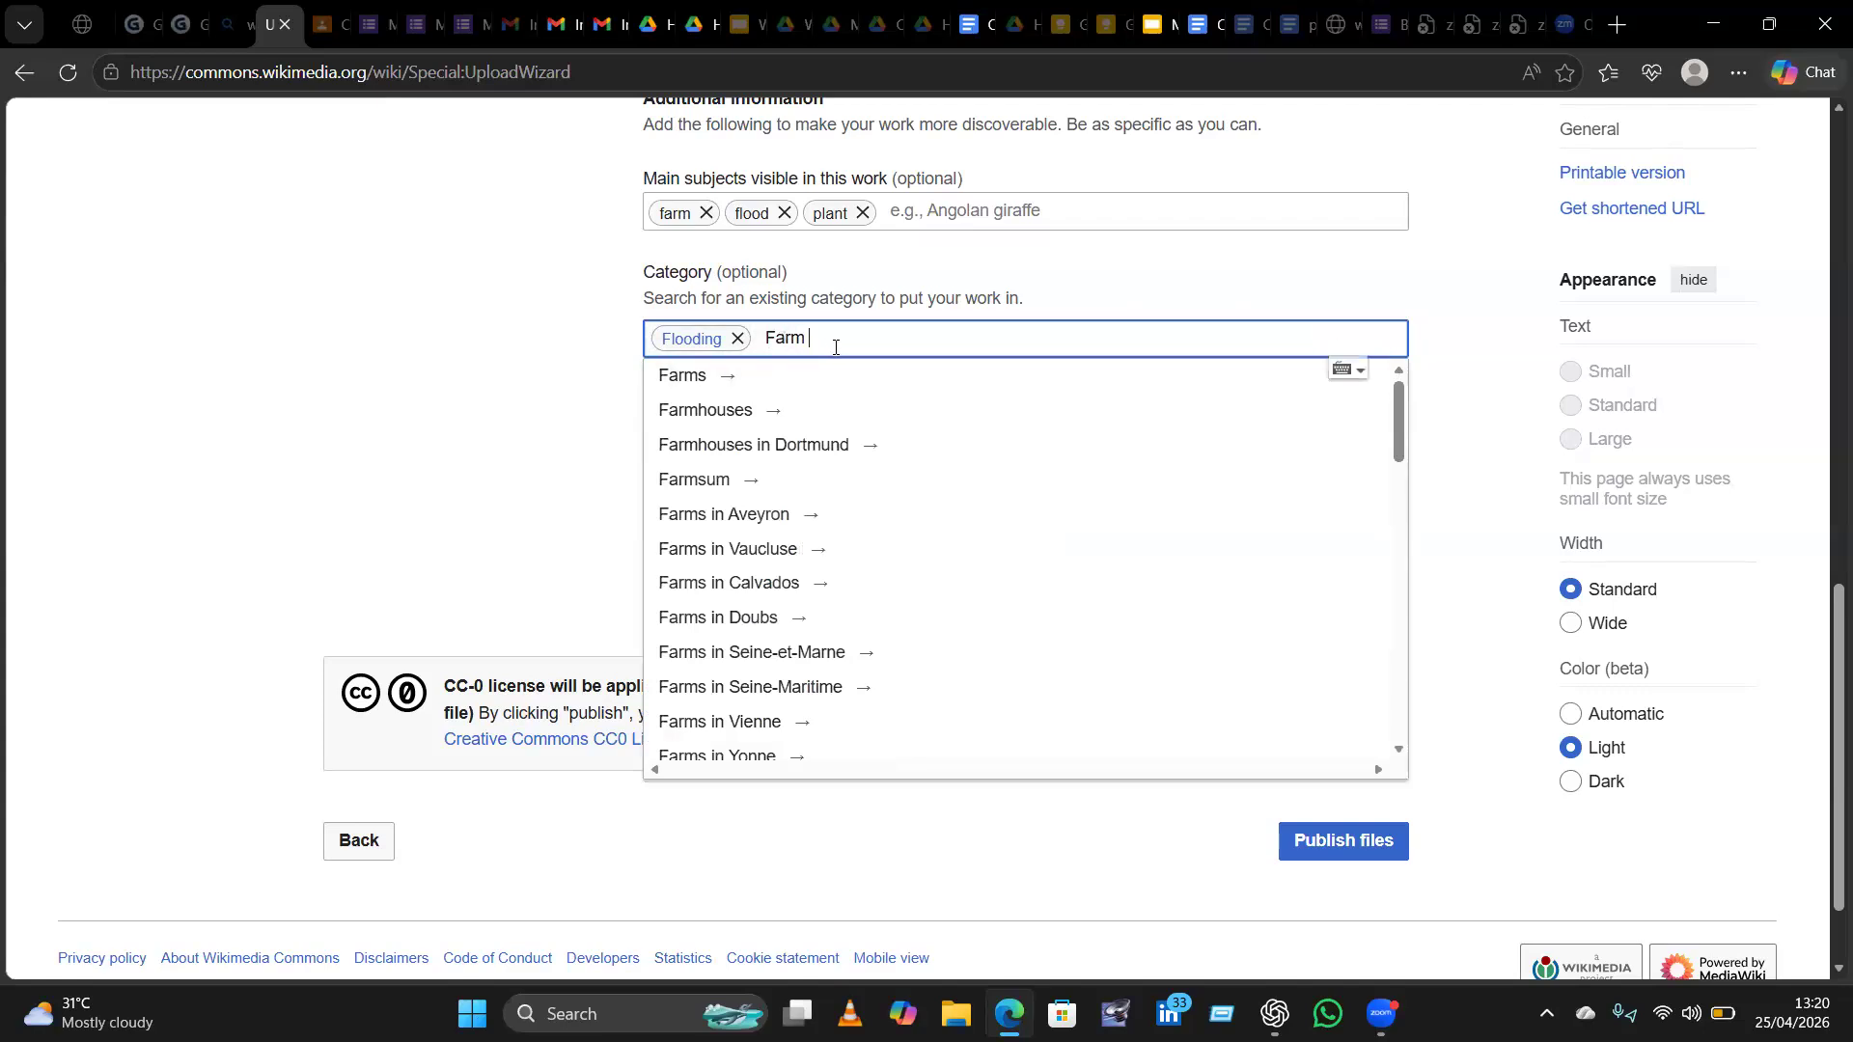
pyautogui.write('in')
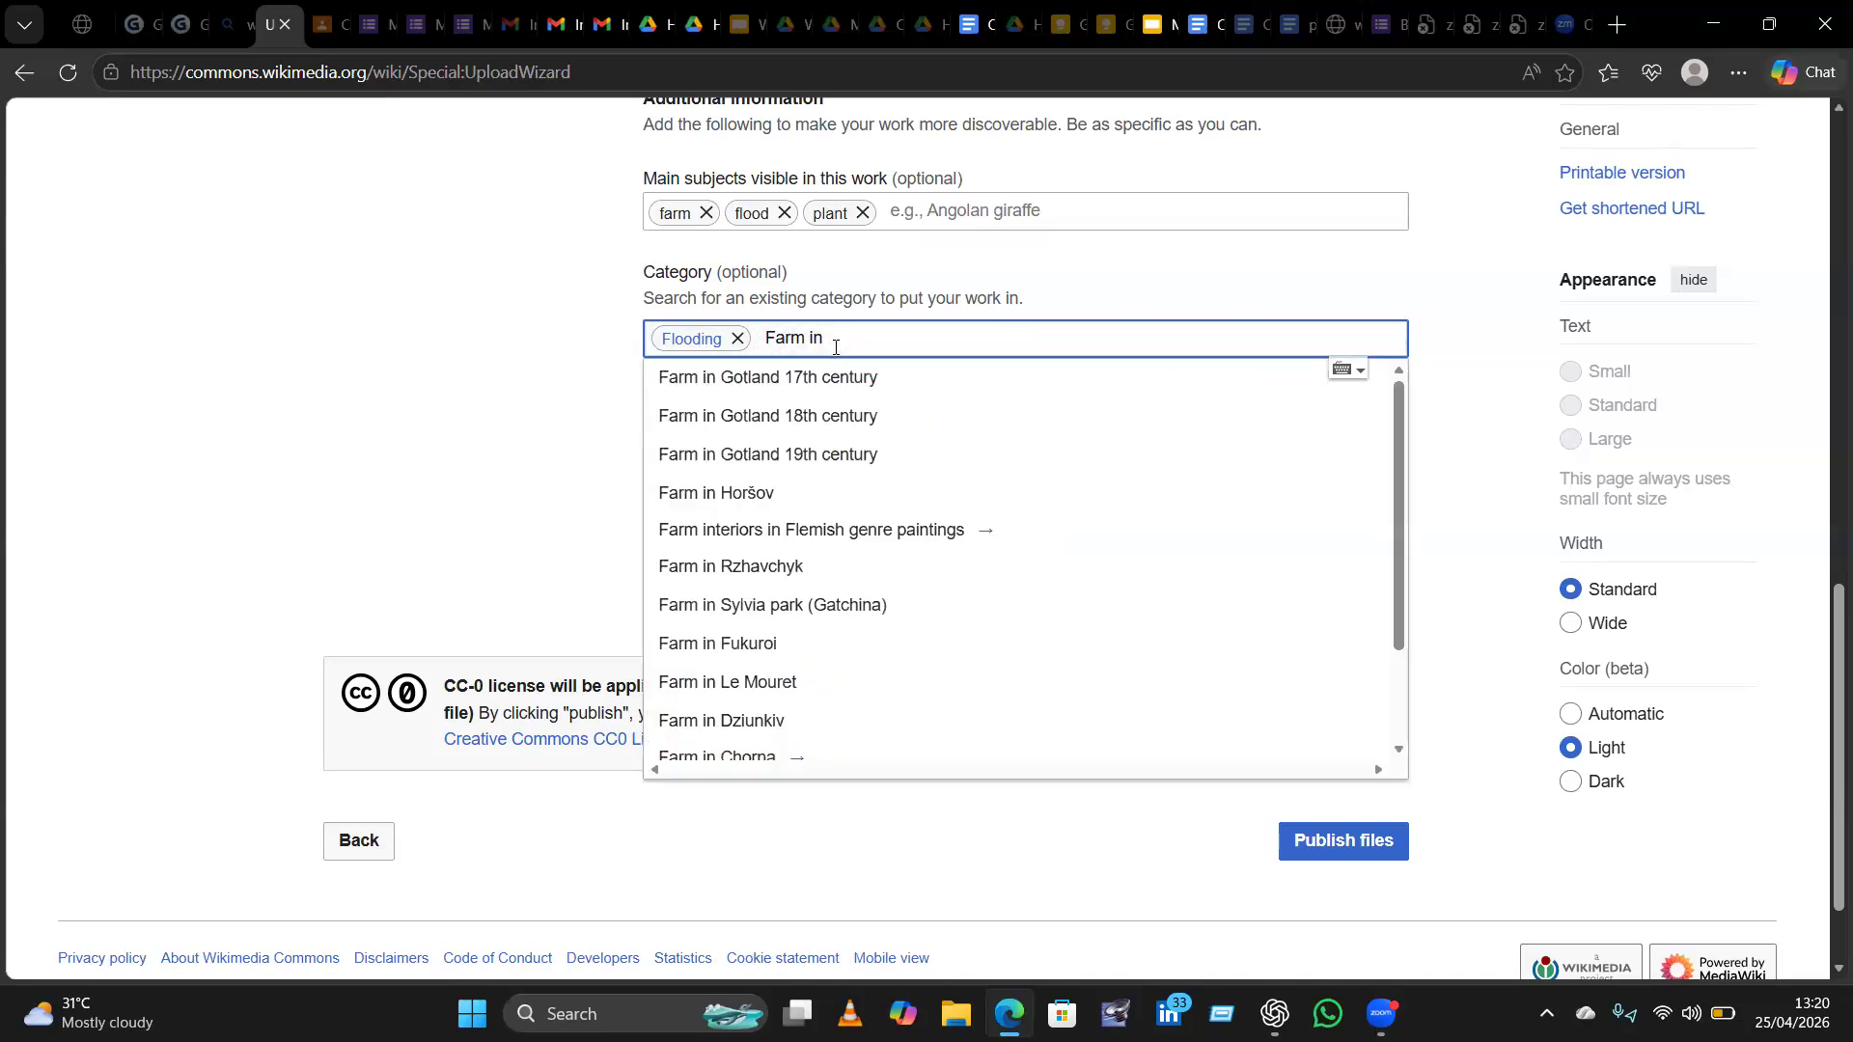
pyautogui.write(' Ni')
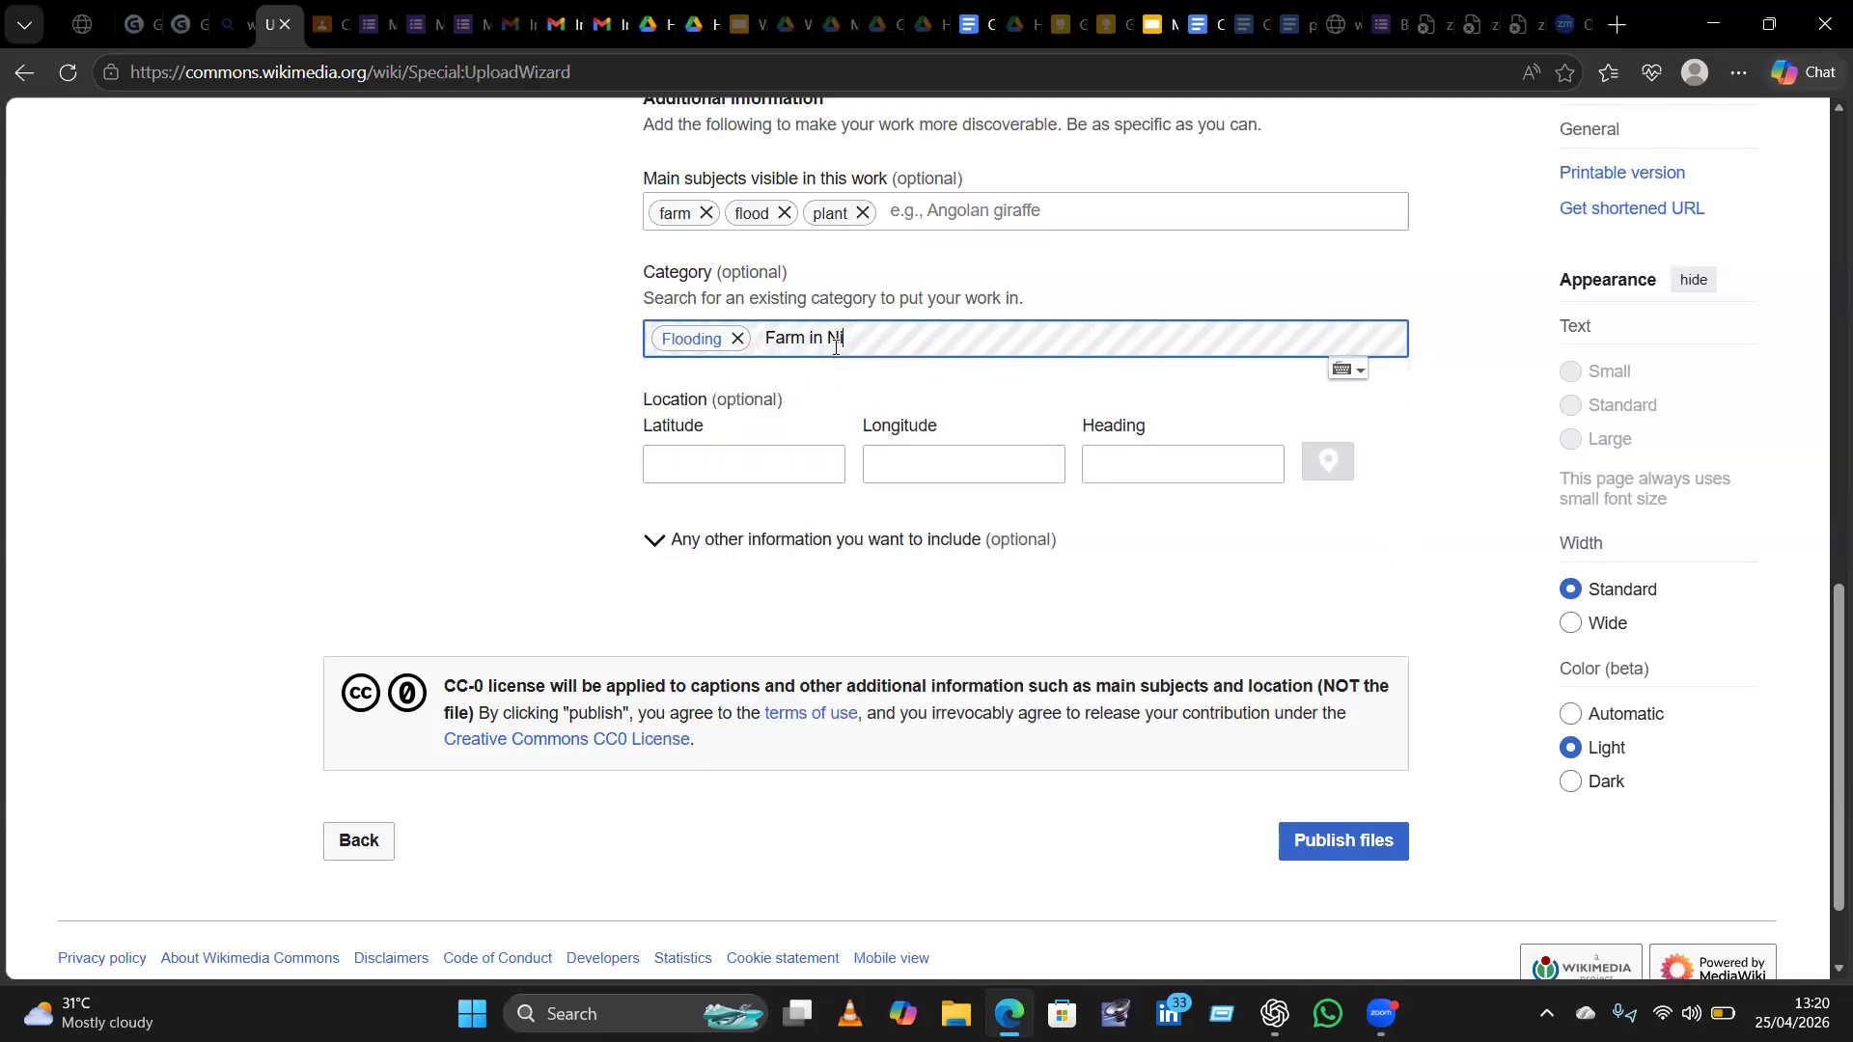
pyautogui.write('g')
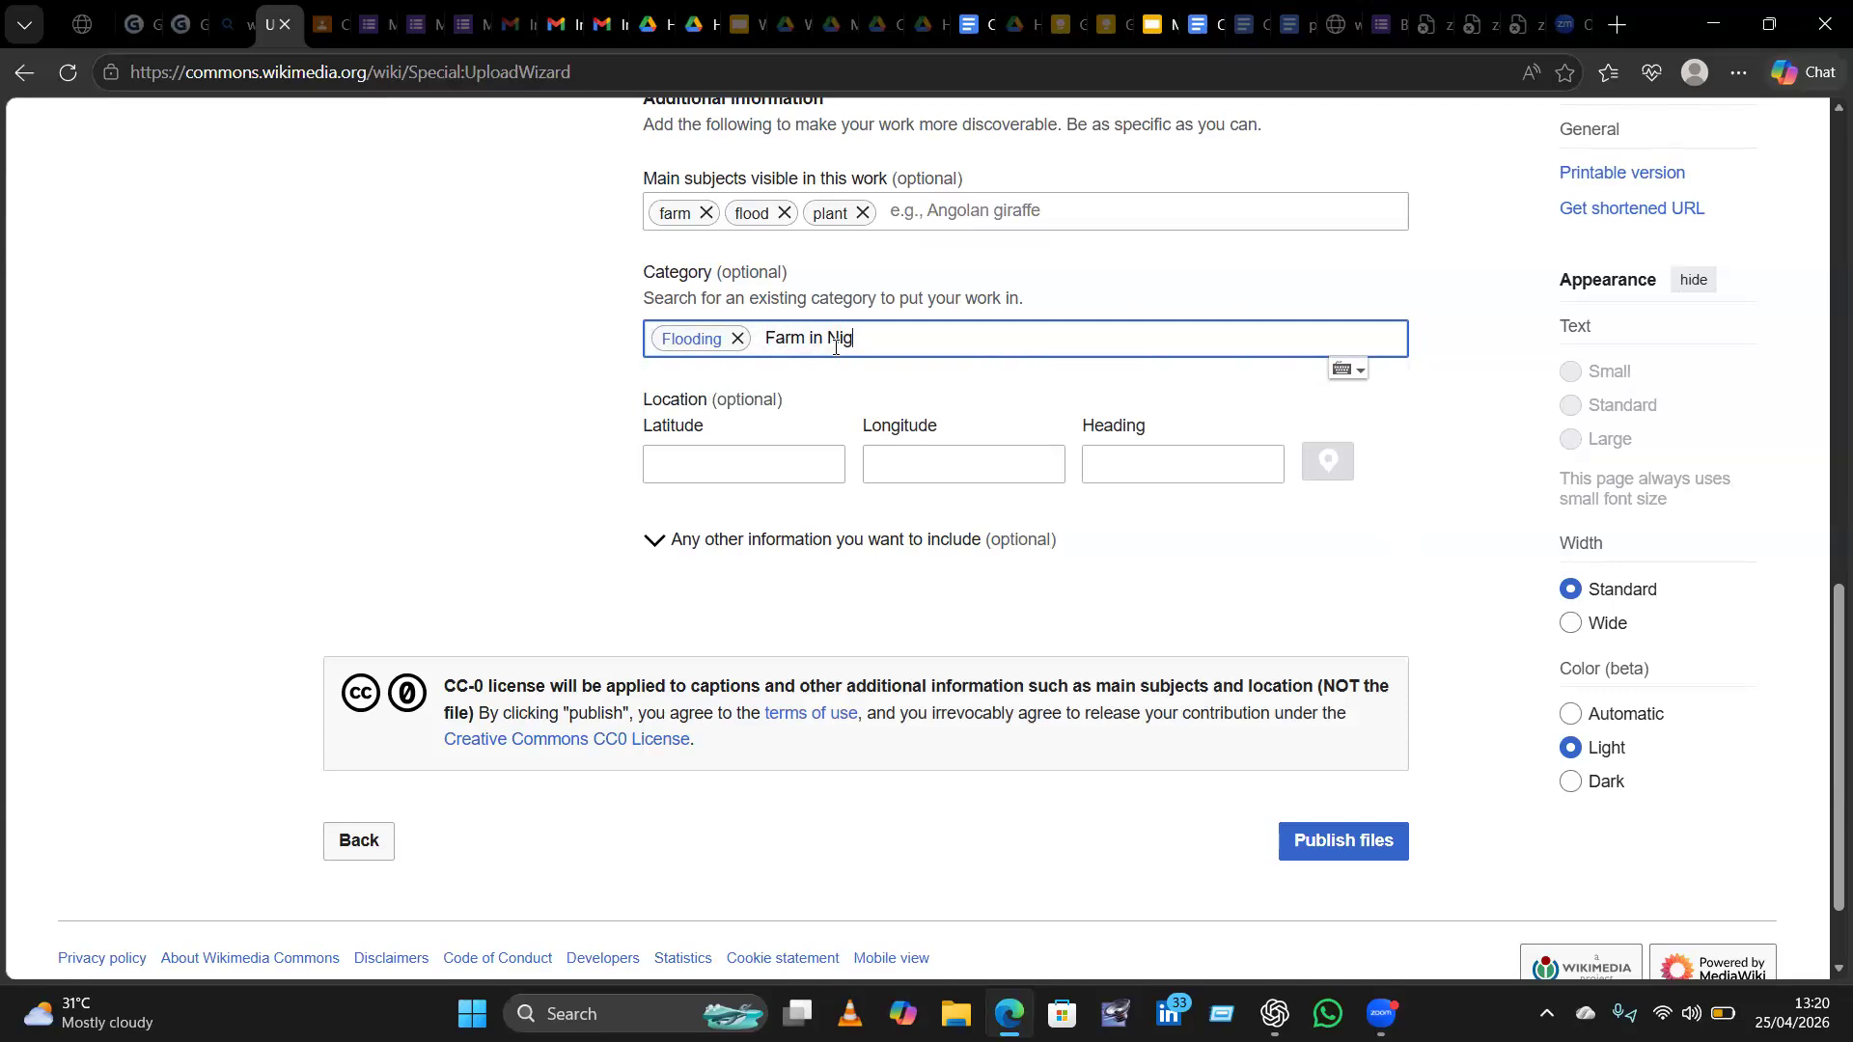
pyautogui.press('BackSpace')
pyautogui.press('BackSpace')
pyautogui.press('BackSpace')
pyautogui.press('BackSpace')
pyautogui.press('BackSpace')
pyautogui.press('BackSpace')
pyautogui.press('BackSpace')
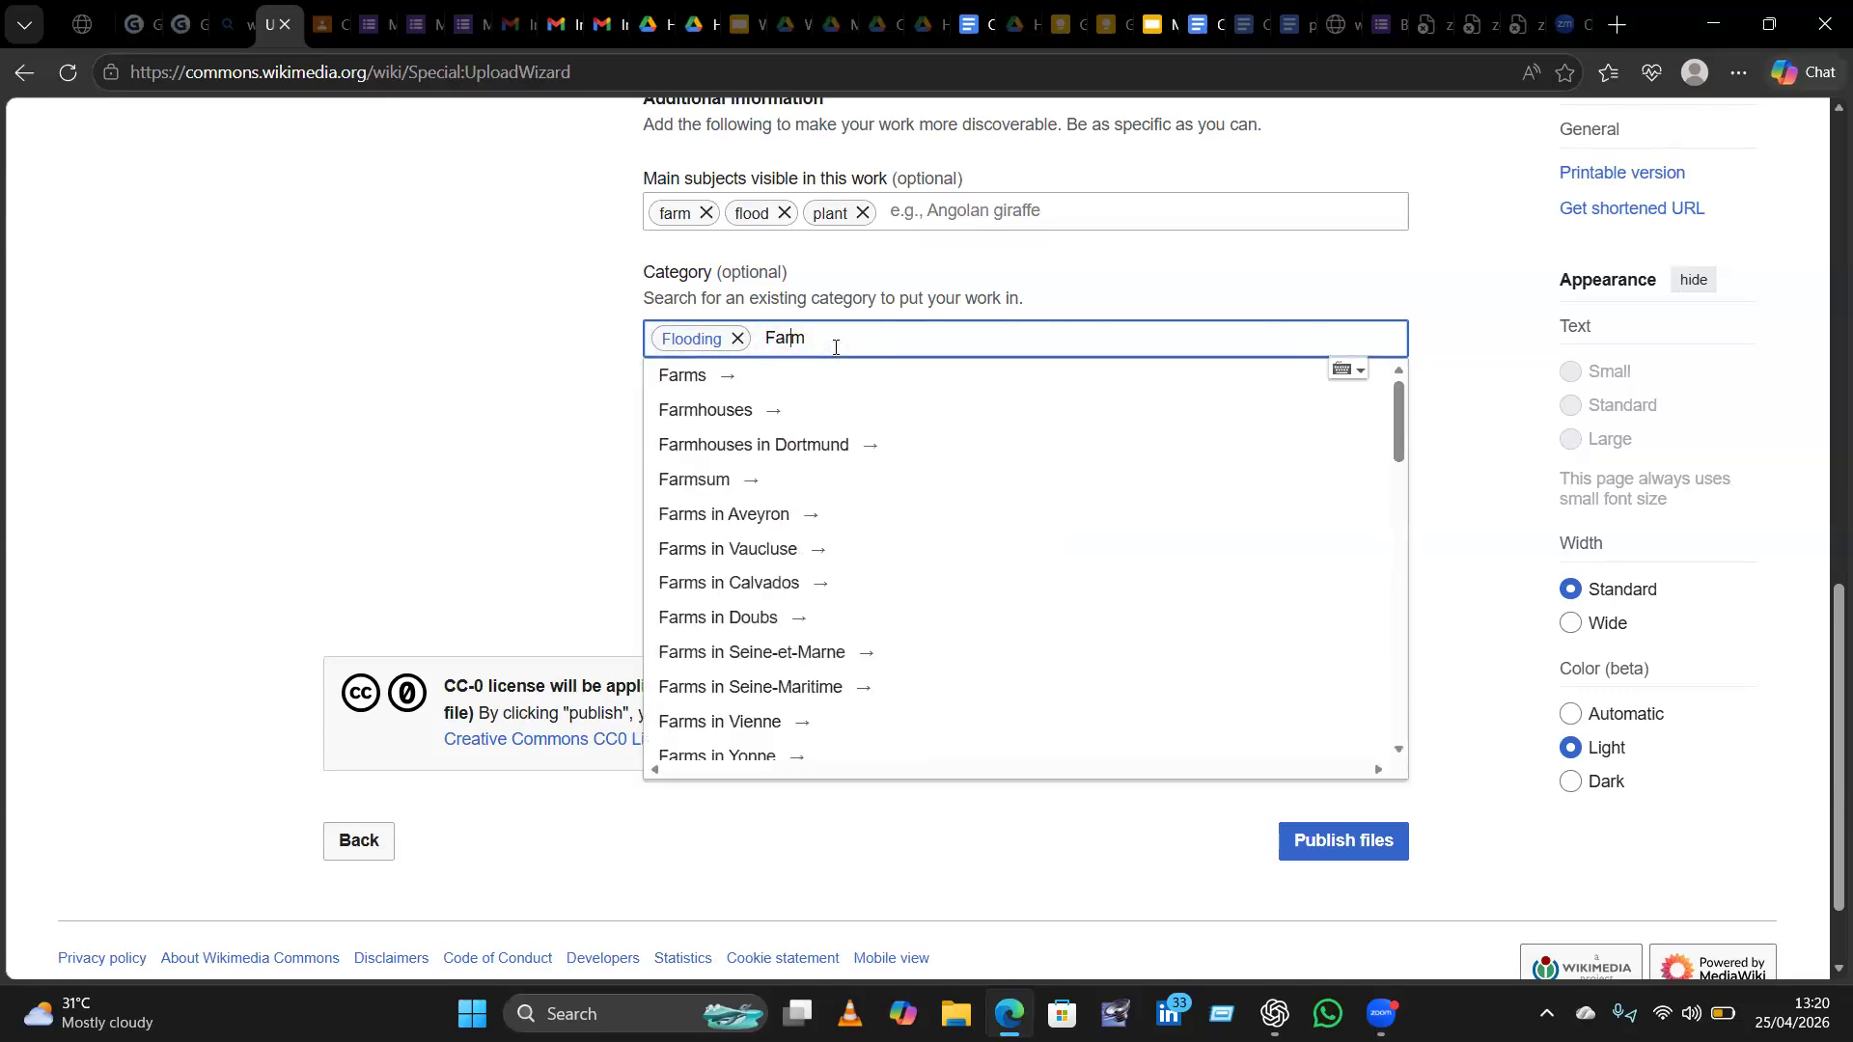
pyautogui.press('Return')
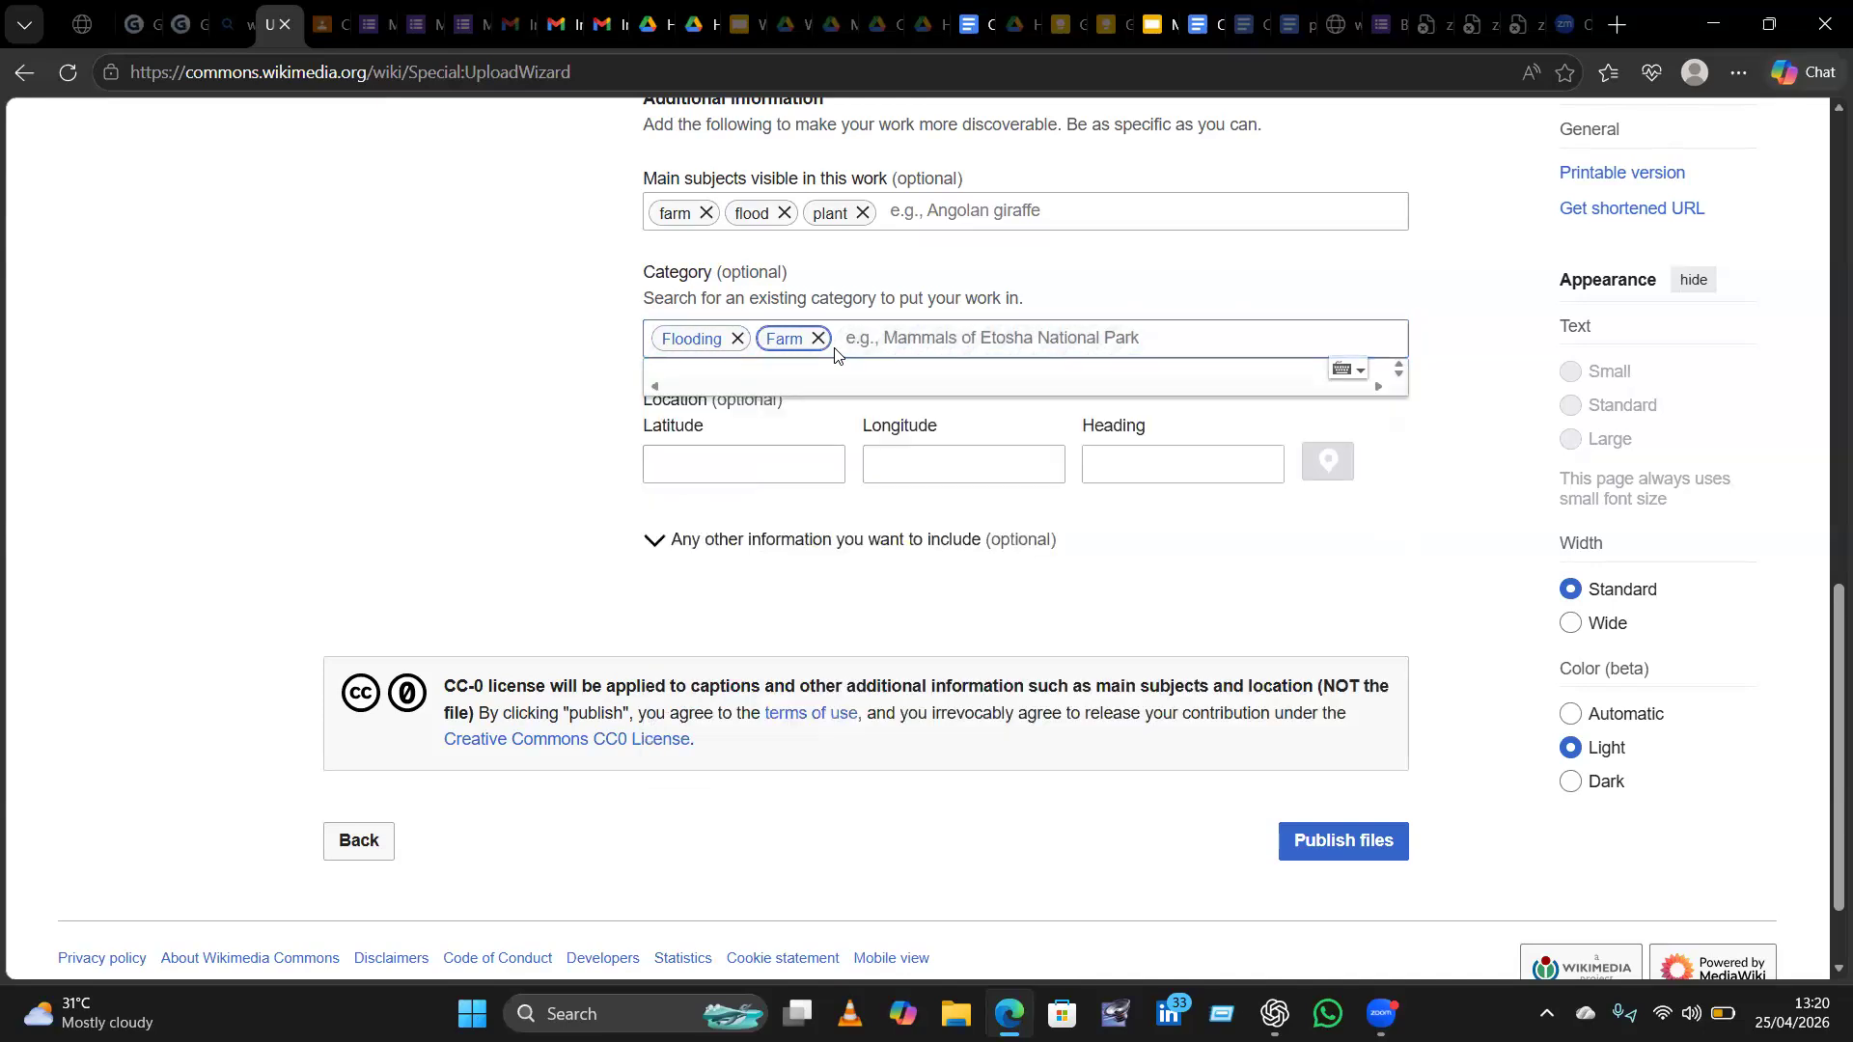
# Try "Nigerian farm" as a search for an existing category and clear the entry.
pyautogui.click(889, 343)
pyautogui.write('Nige')
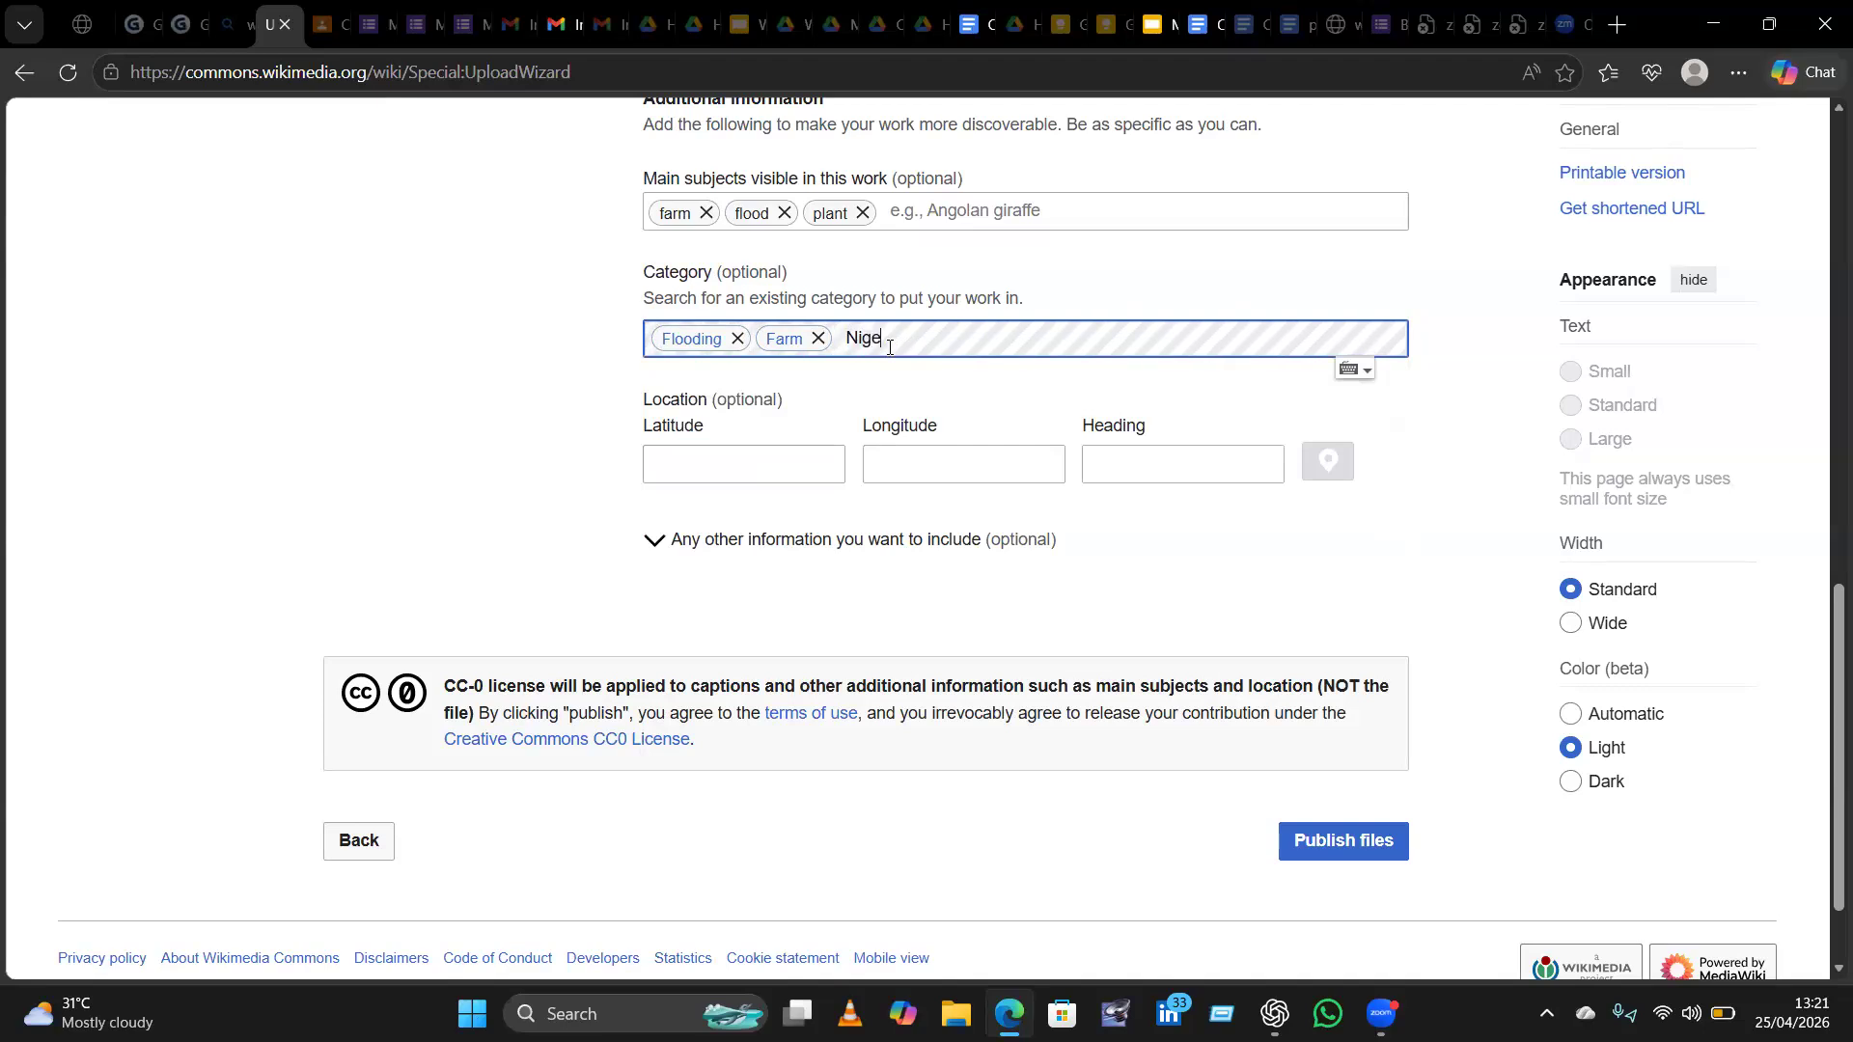
pyautogui.write('rian')
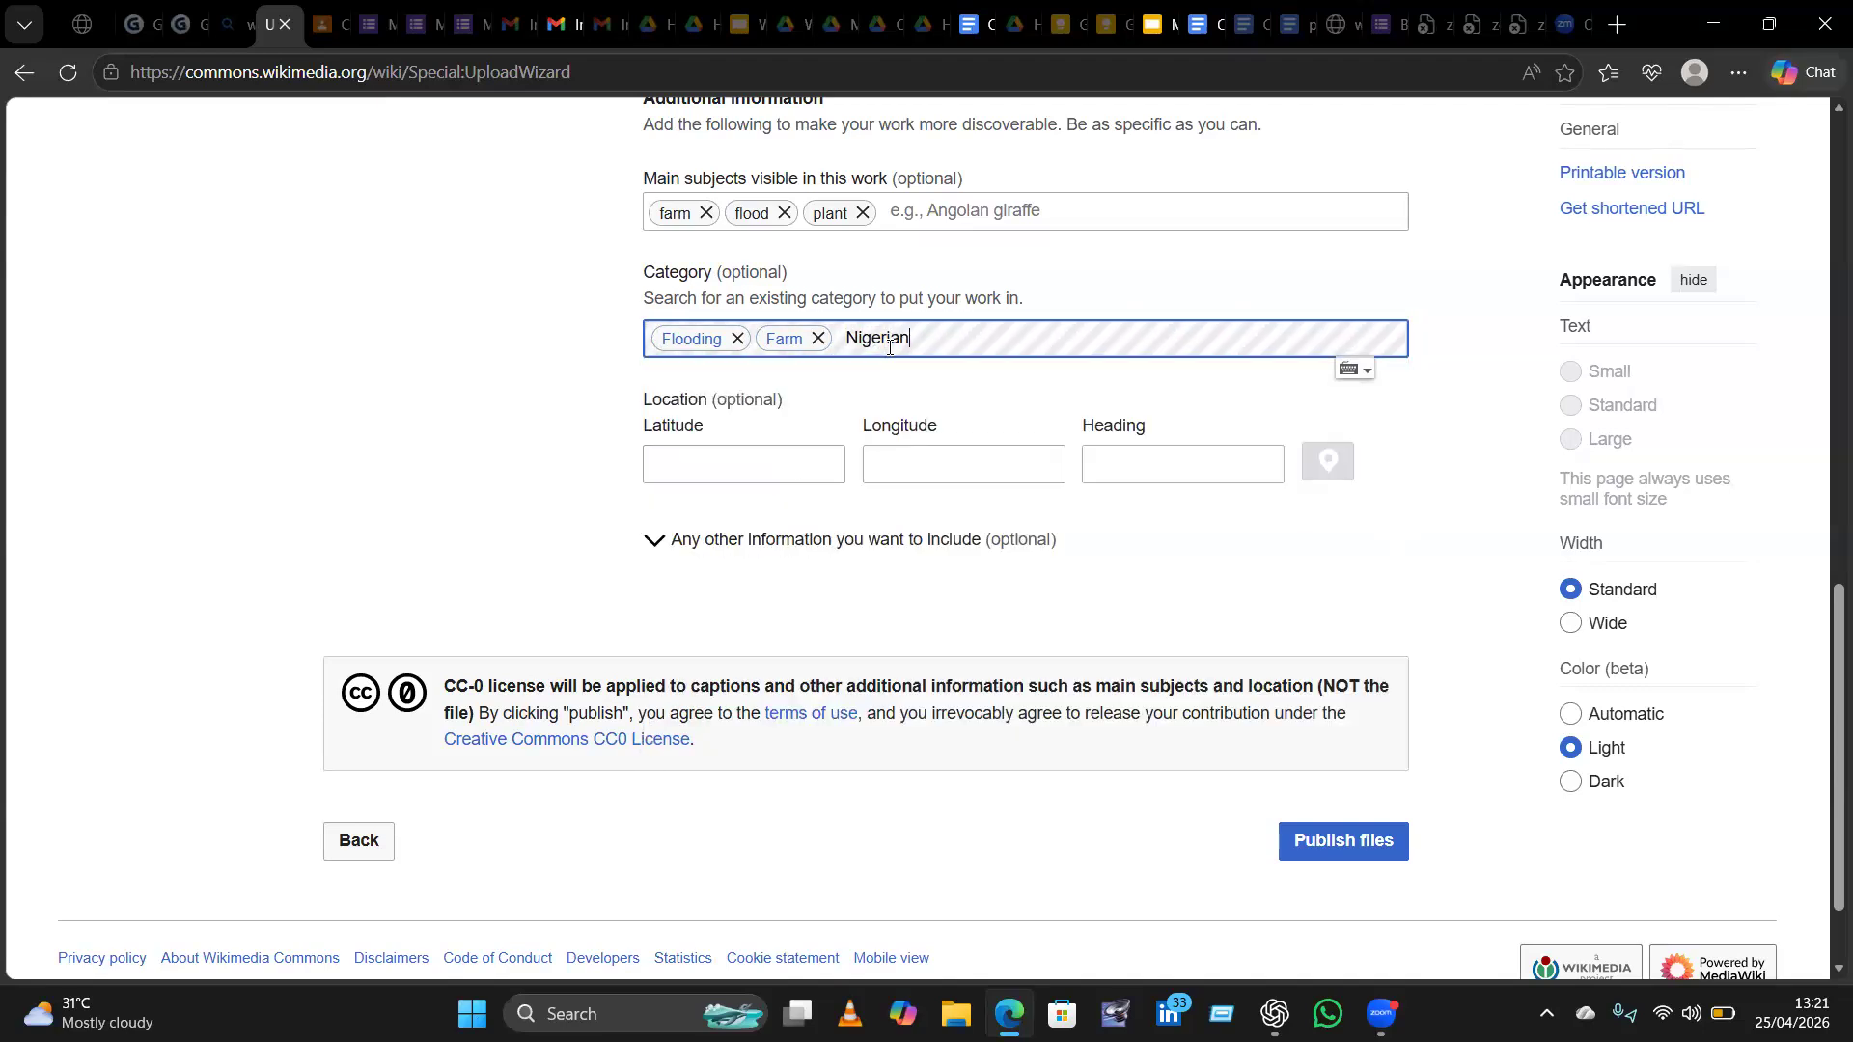
pyautogui.write(' farm')
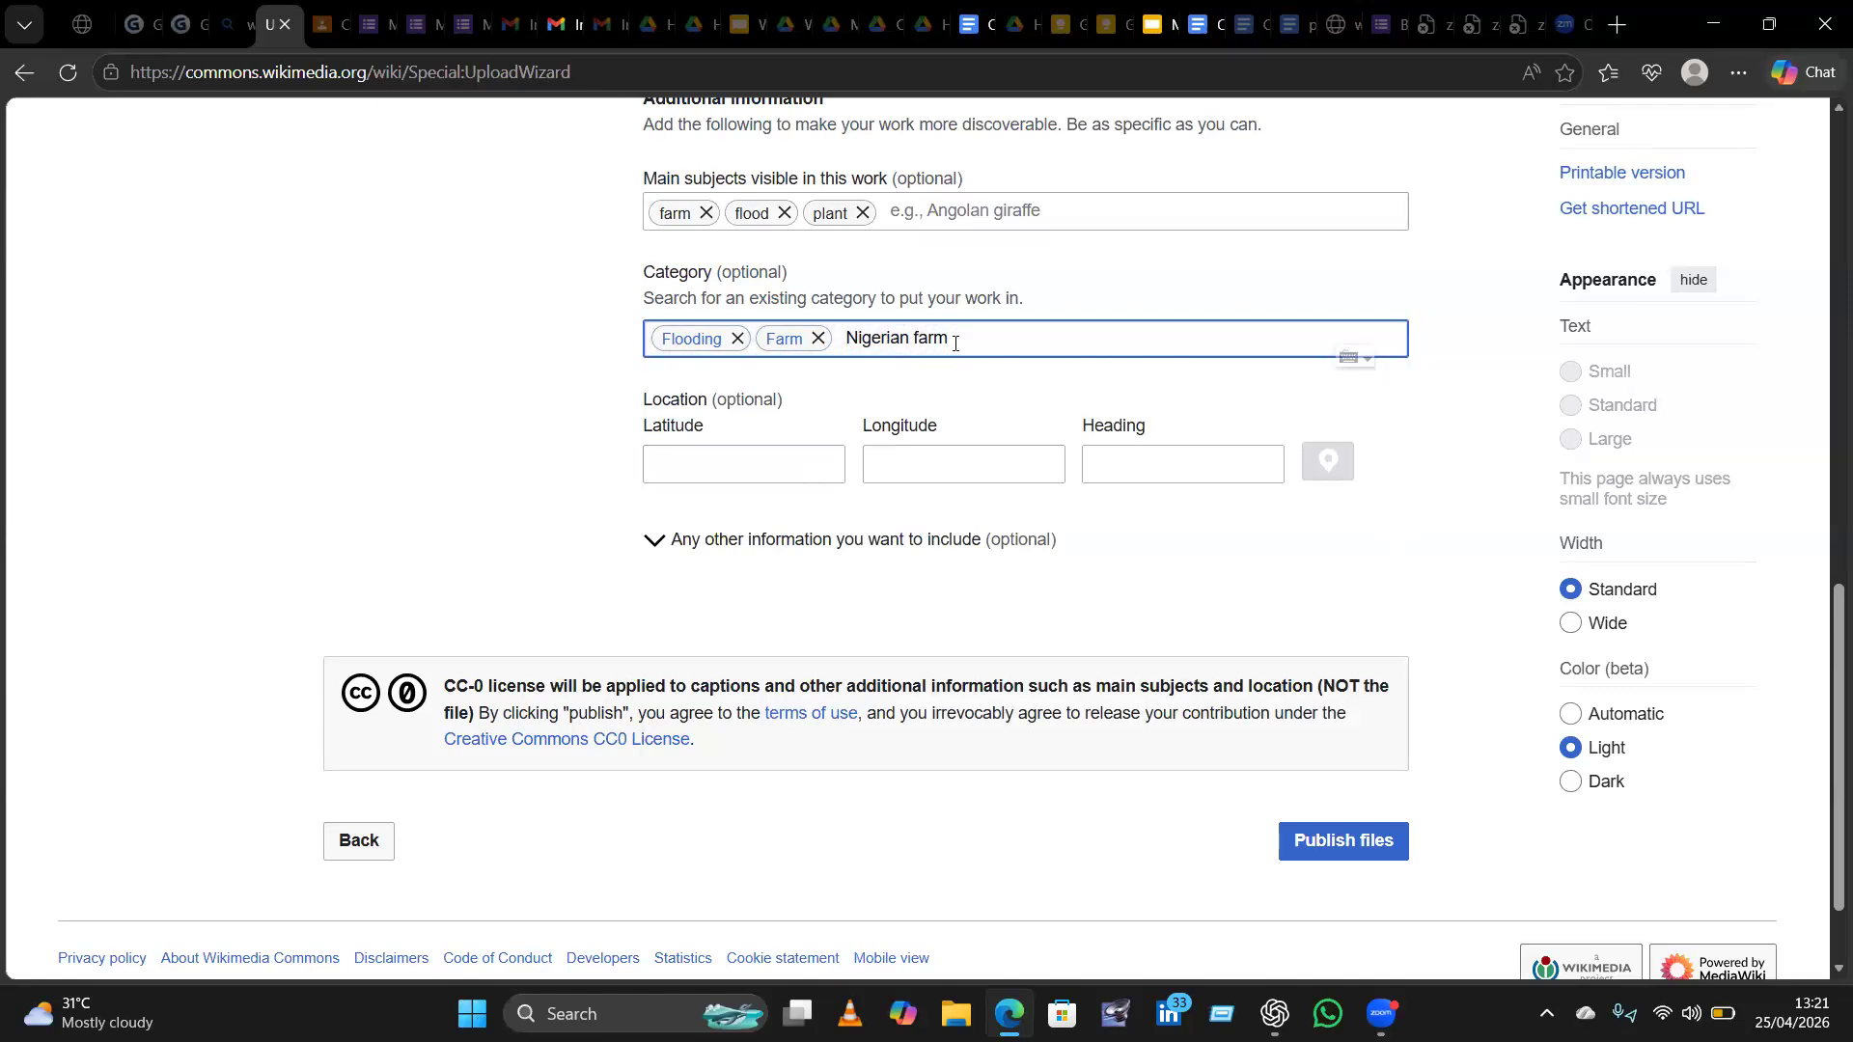
pyautogui.press('BackSpace')
pyautogui.press('BackSpace')
pyautogui.press('BackSpace')
pyautogui.press('BackSpace')
pyautogui.press('BackSpace')
pyautogui.press('BackSpace')
pyautogui.press('BackSpace')
pyautogui.press('BackSpace')
pyautogui.press('BackSpace')
pyautogui.press('BackSpace')
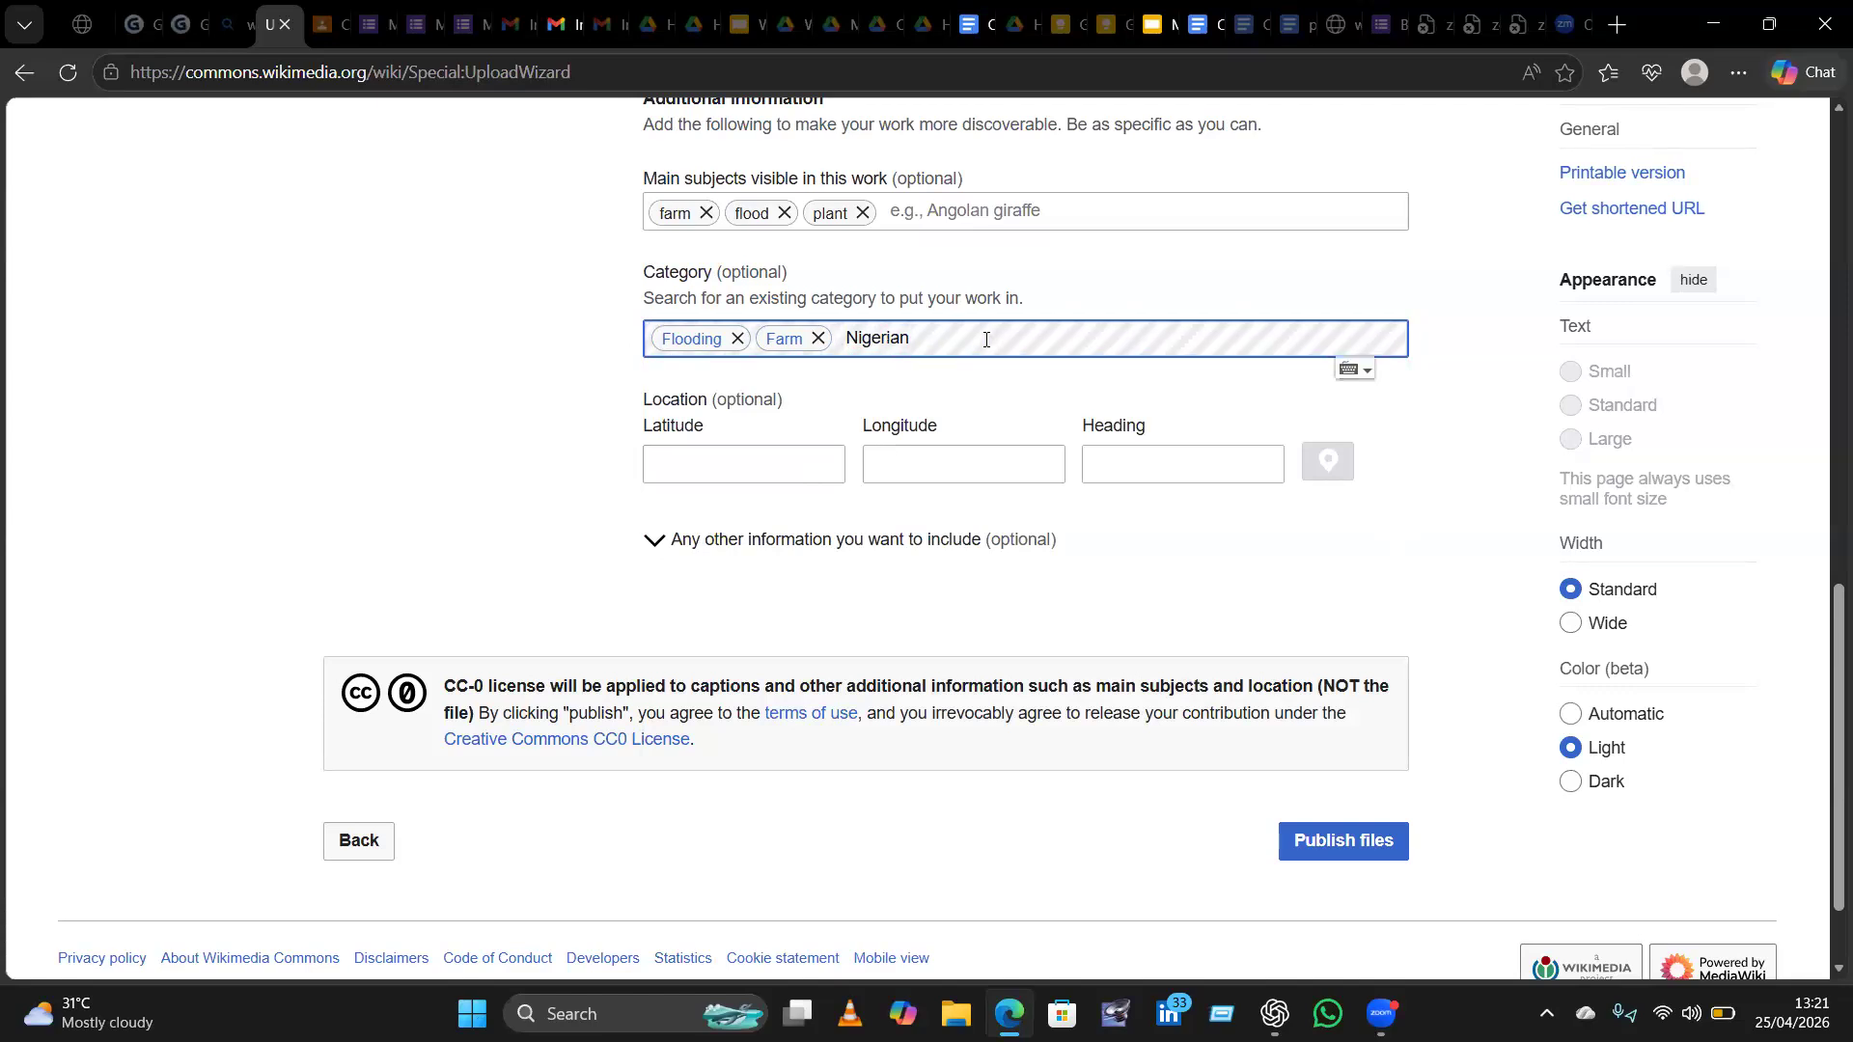
pyautogui.press('BackSpace')
pyautogui.press('BackSpace')
pyautogui.press('BackSpace')
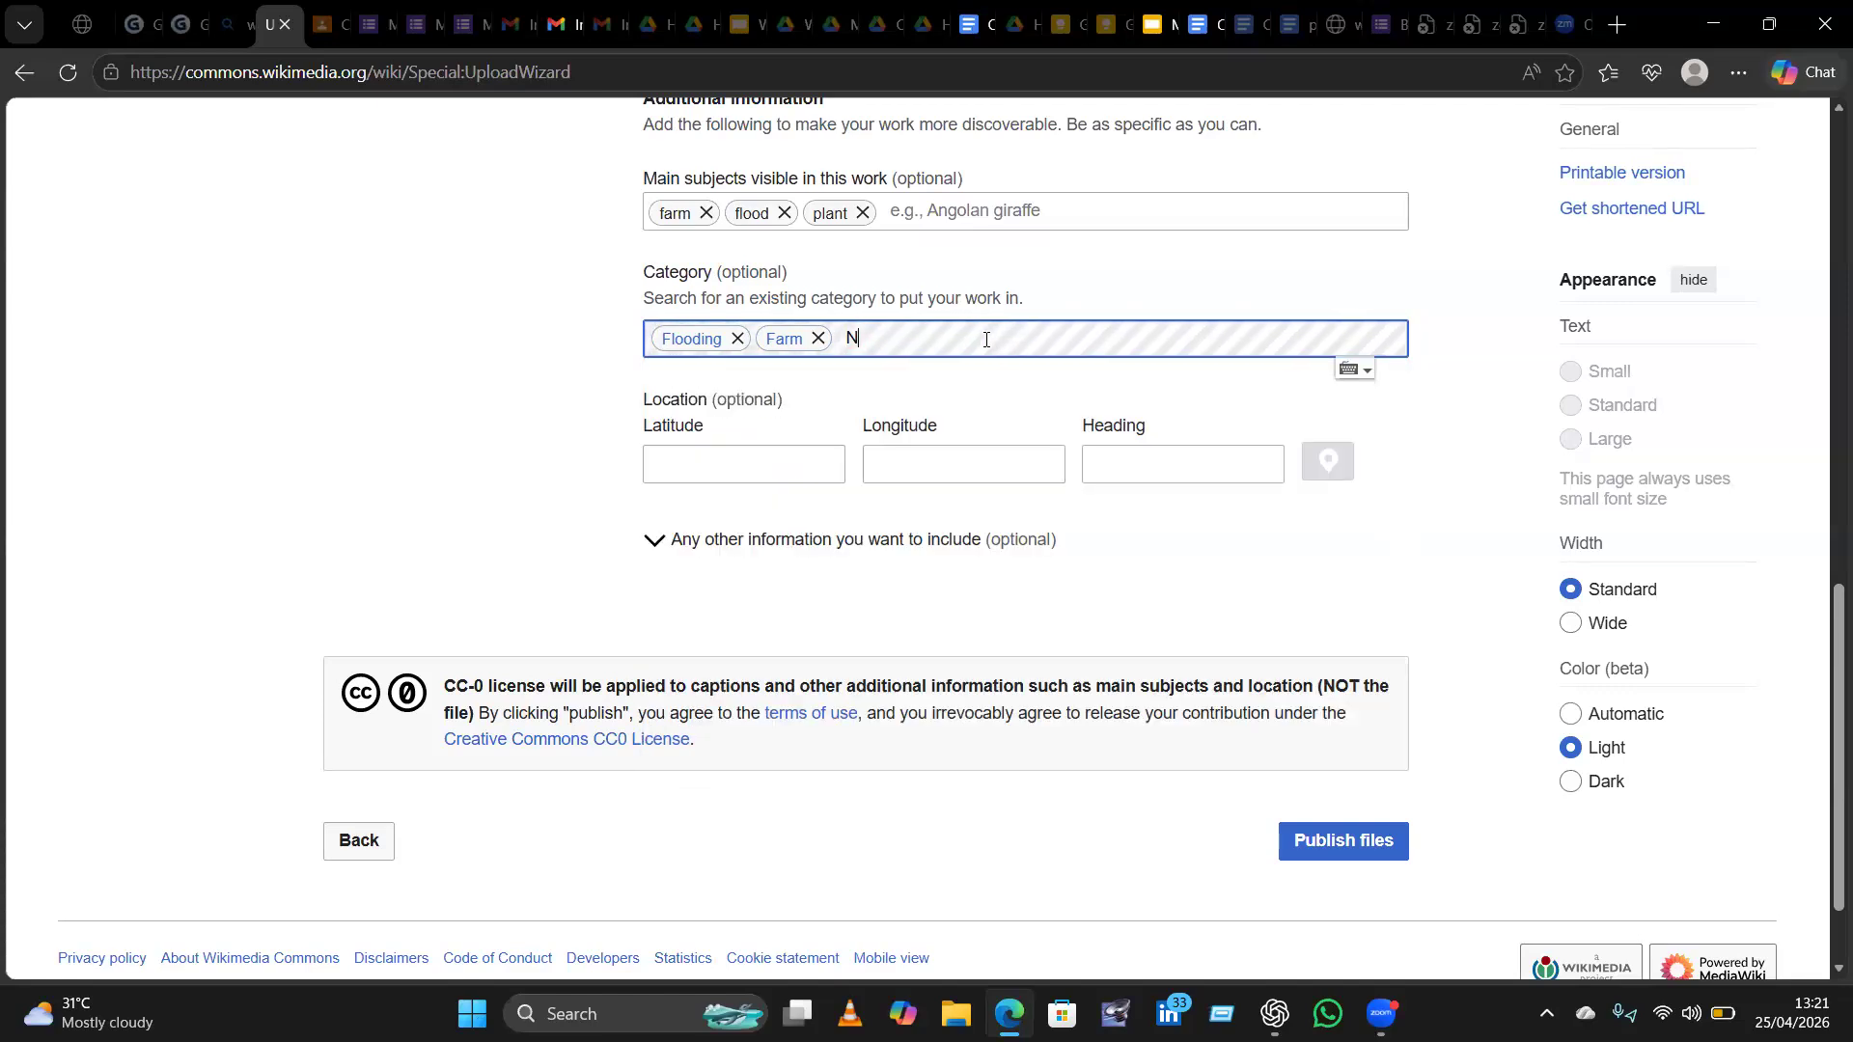
# Try "African" as the category search term and clear it again.
pyautogui.write('African')
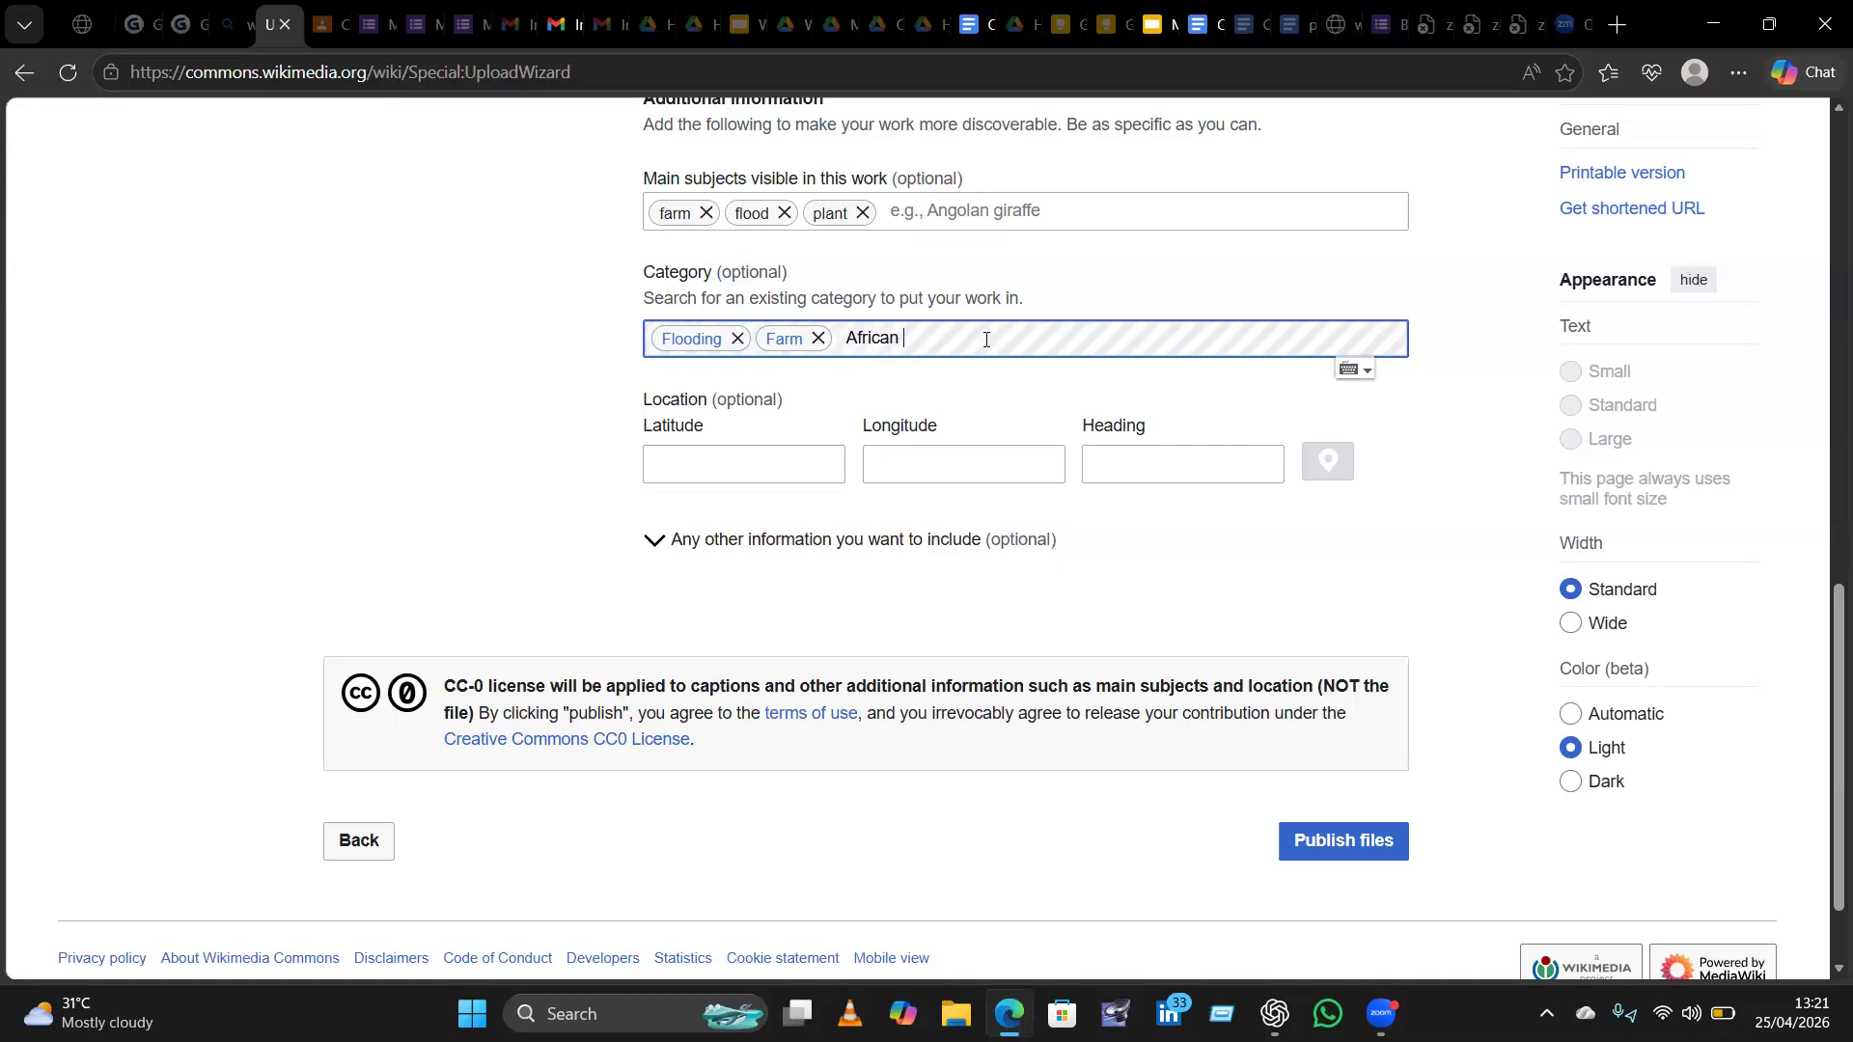
pyautogui.press('BackSpace')
pyautogui.press('BackSpace')
pyautogui.press('BackSpace')
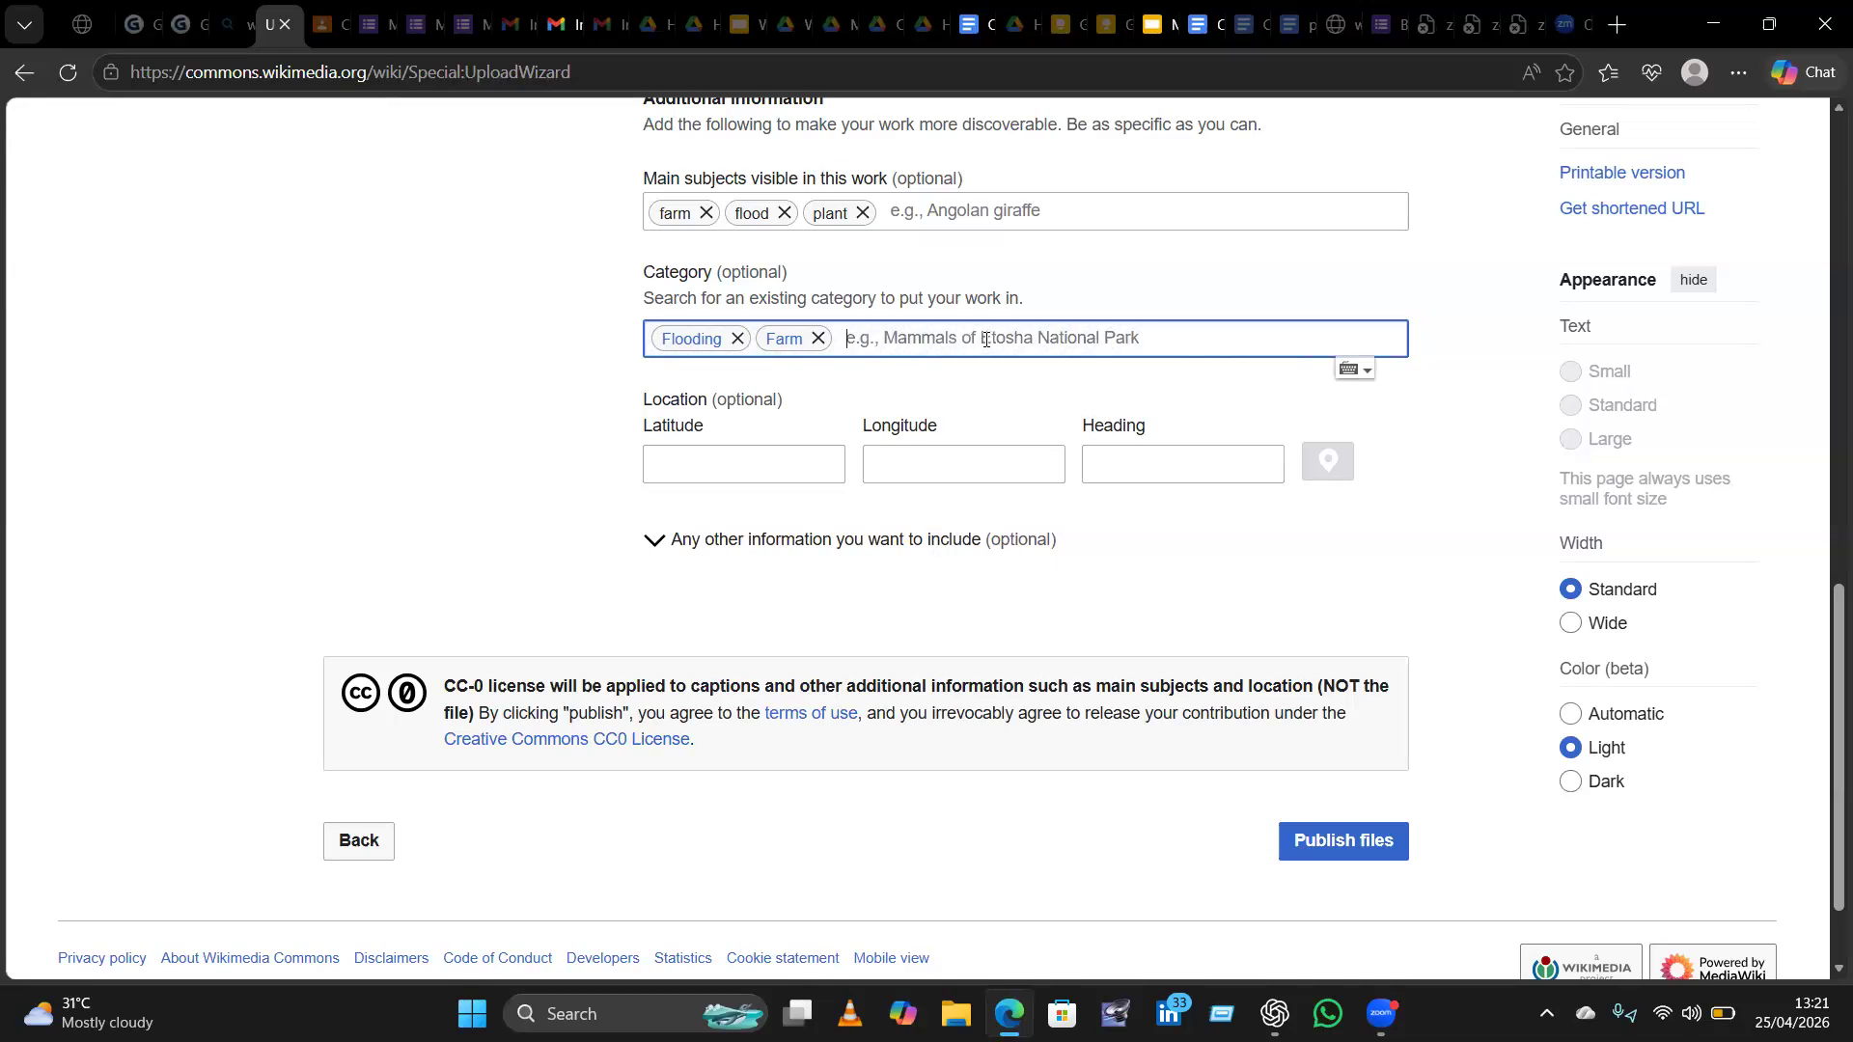
# Search the categories for "Farms in Afri" and add the parent category Farms in Africa.
pyautogui.write('Far')
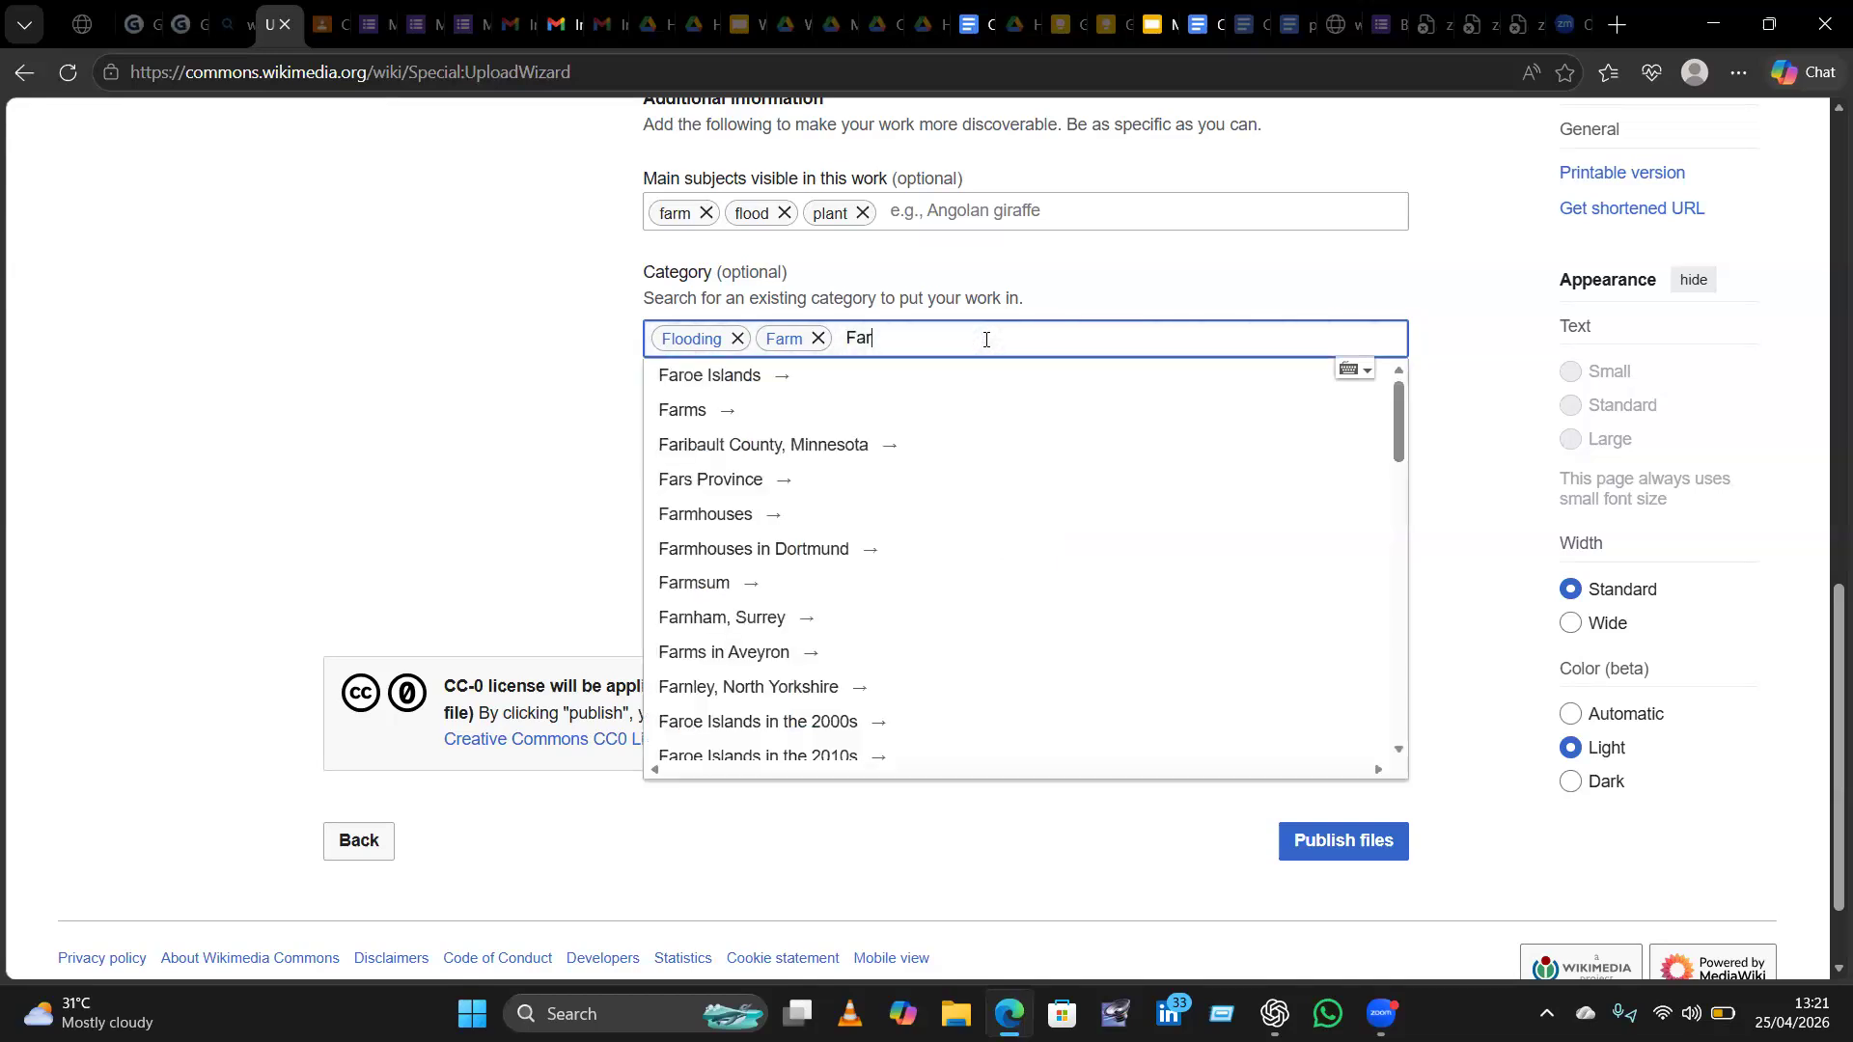
pyautogui.write('ms in A')
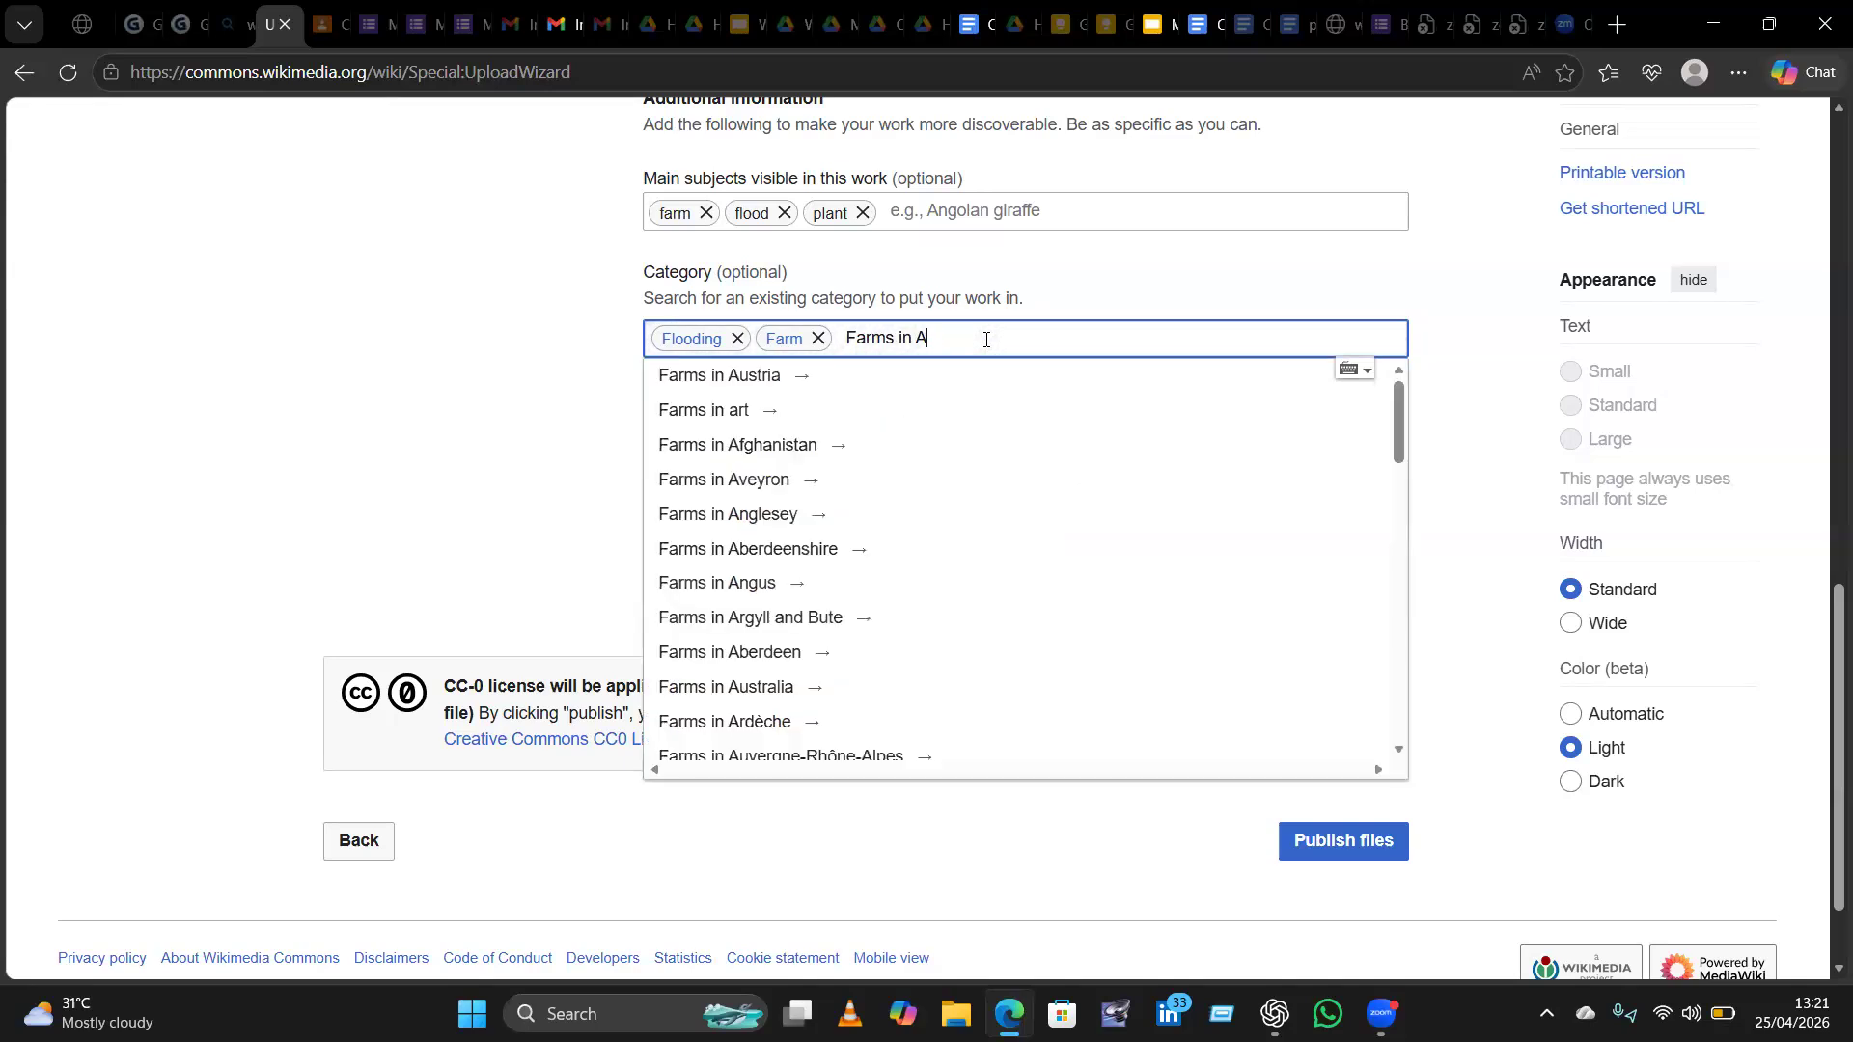
pyautogui.write('fri')
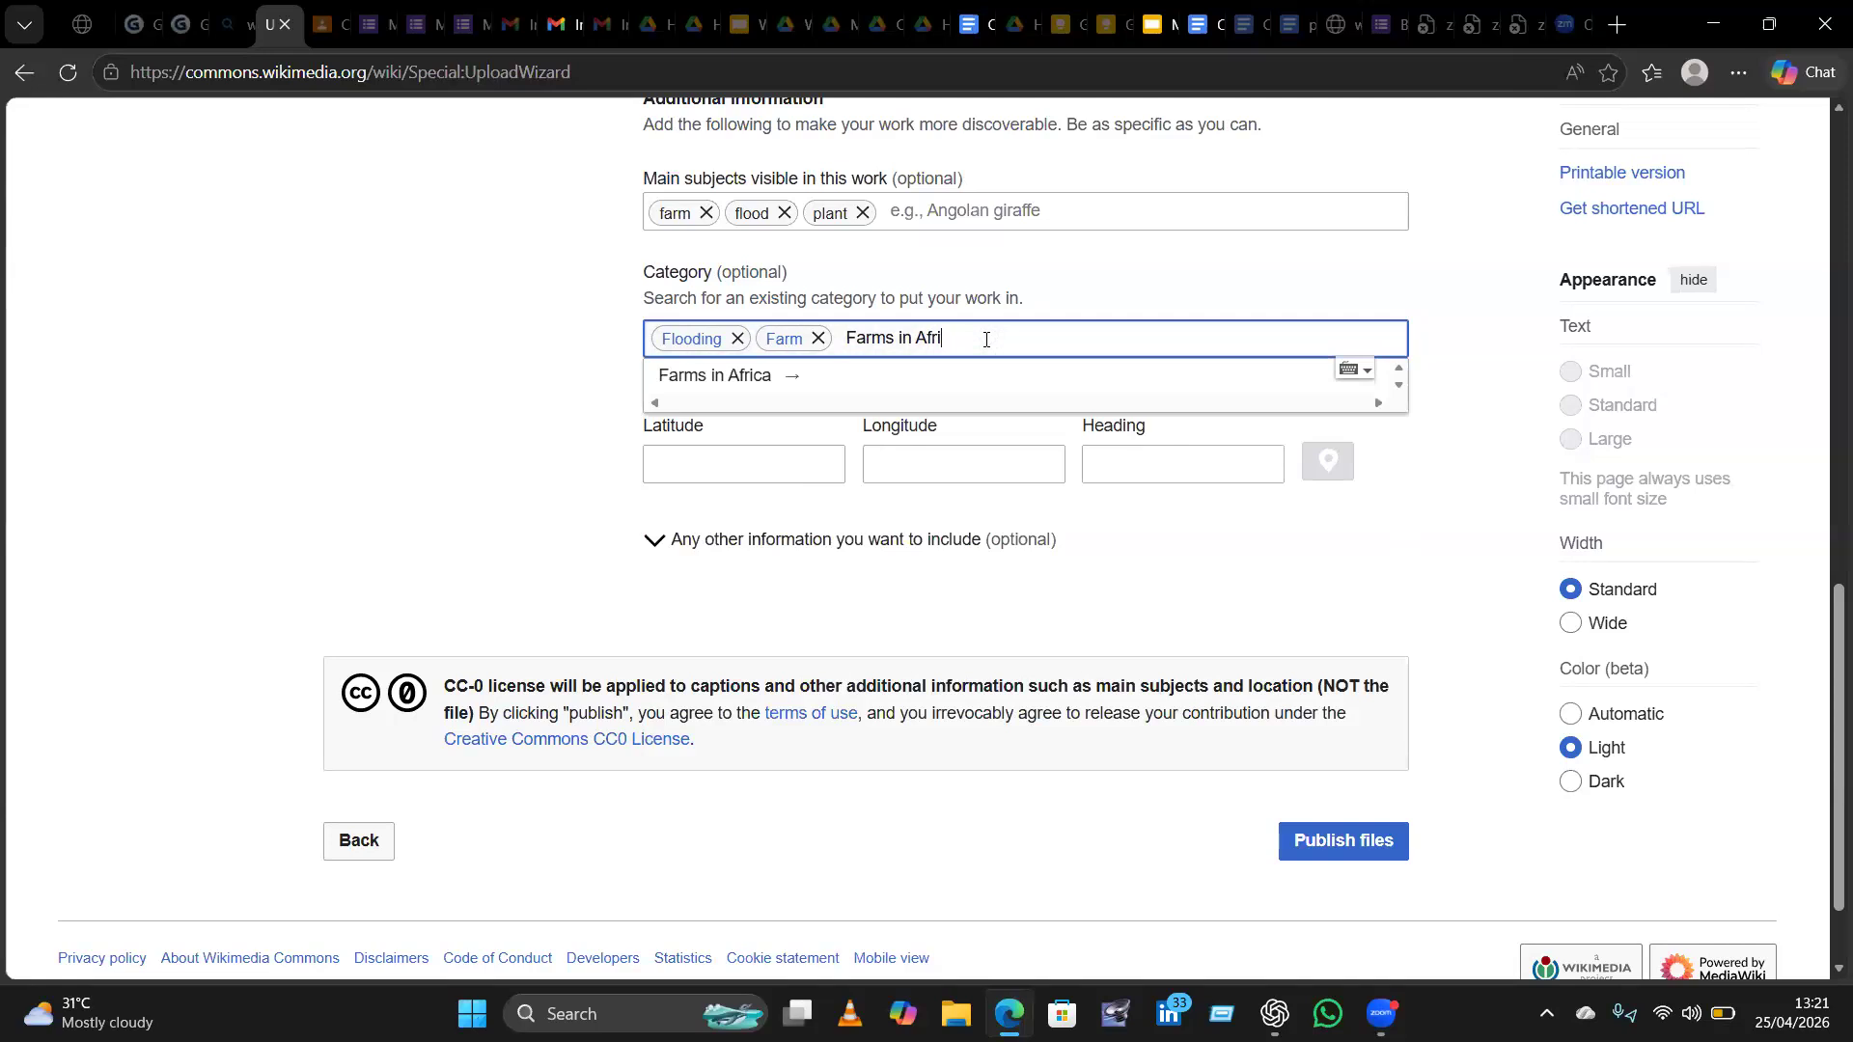
pyautogui.click(753, 381)
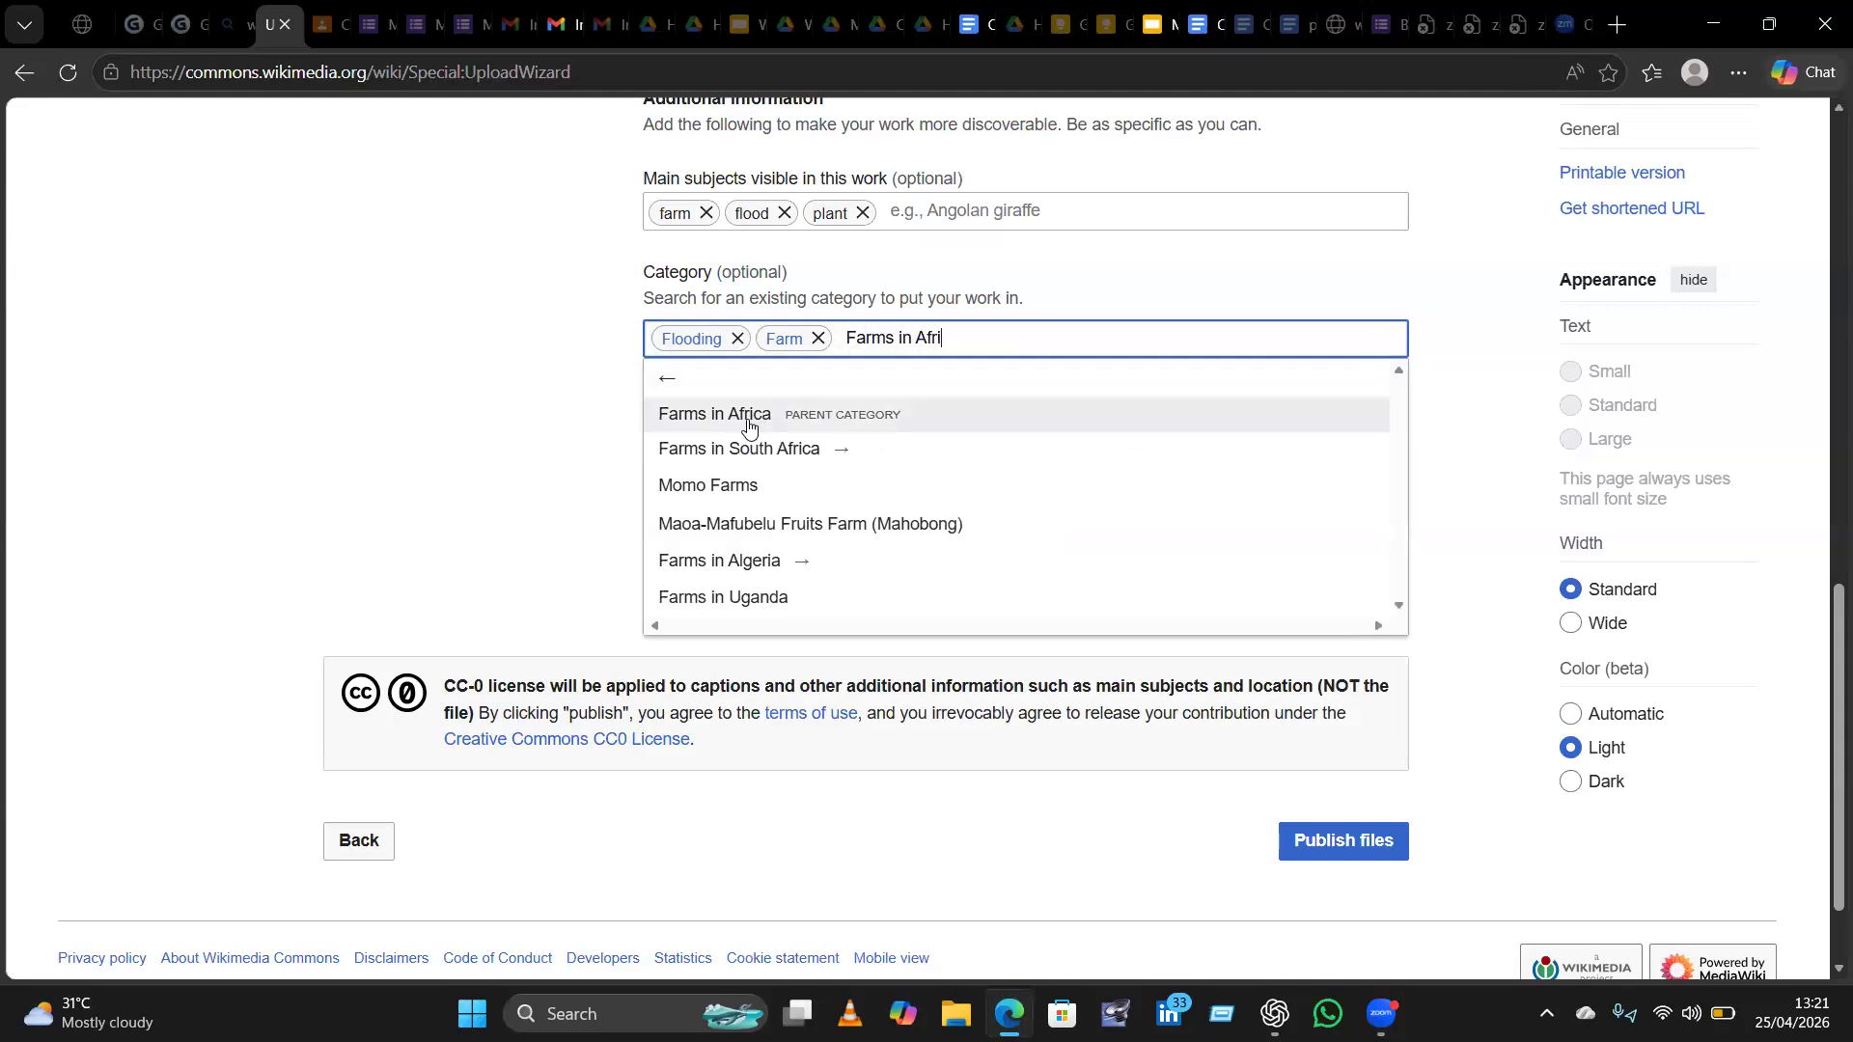
pyautogui.click(749, 422)
# Search the categories for "Farms in Niger" and add the parent category Farms in Nigeria.
pyautogui.write('Farms in Niger')
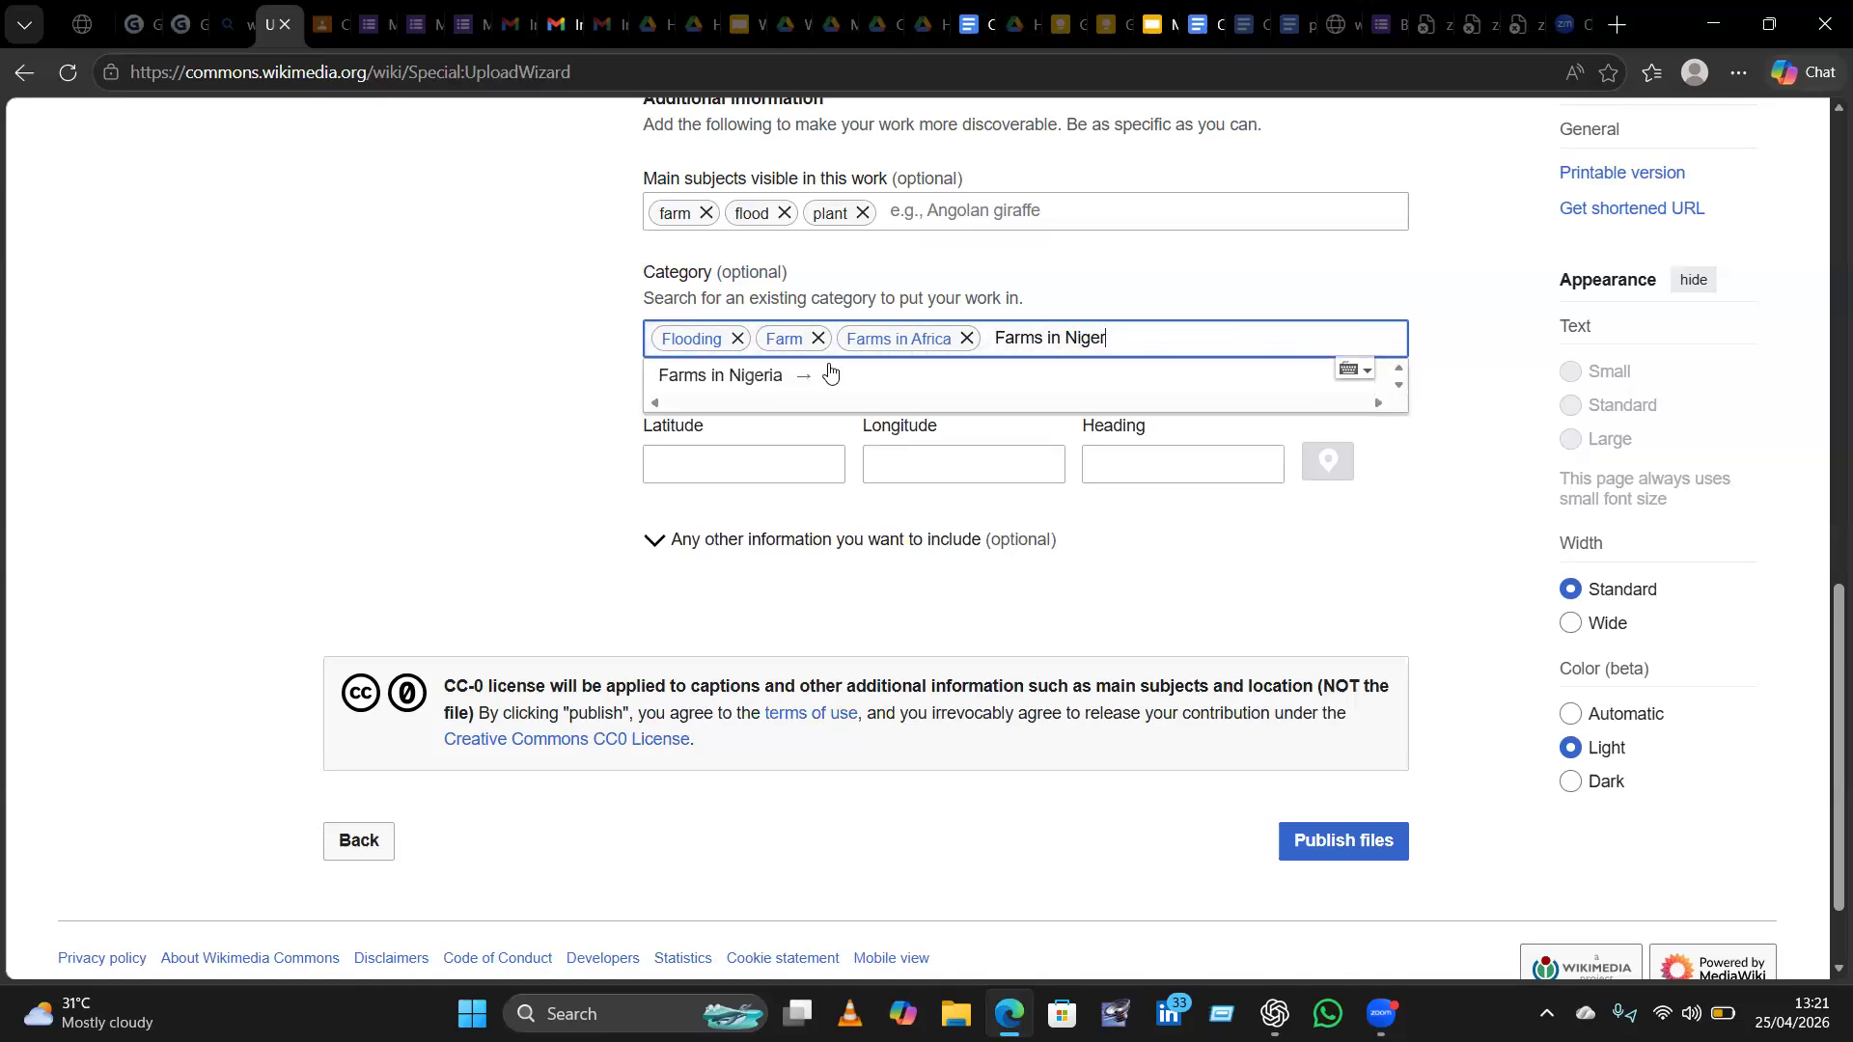
pyautogui.click(744, 383)
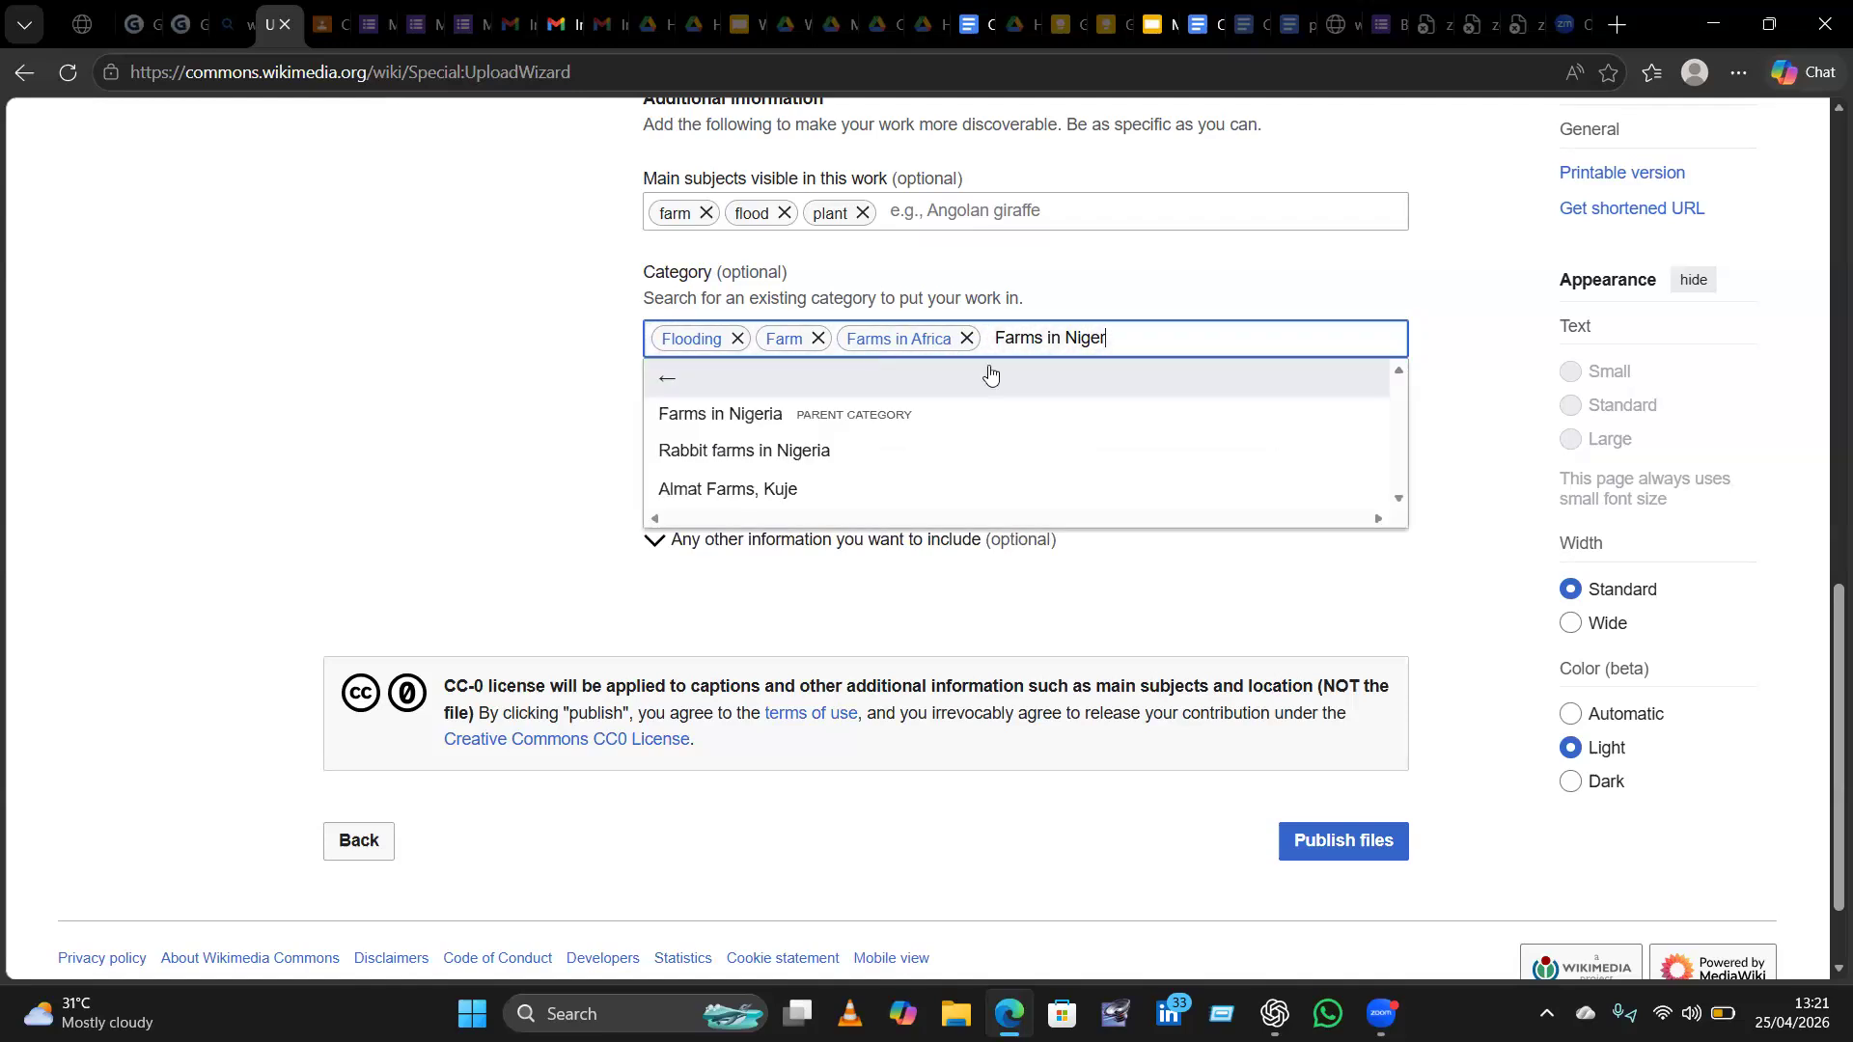
pyautogui.click(738, 424)
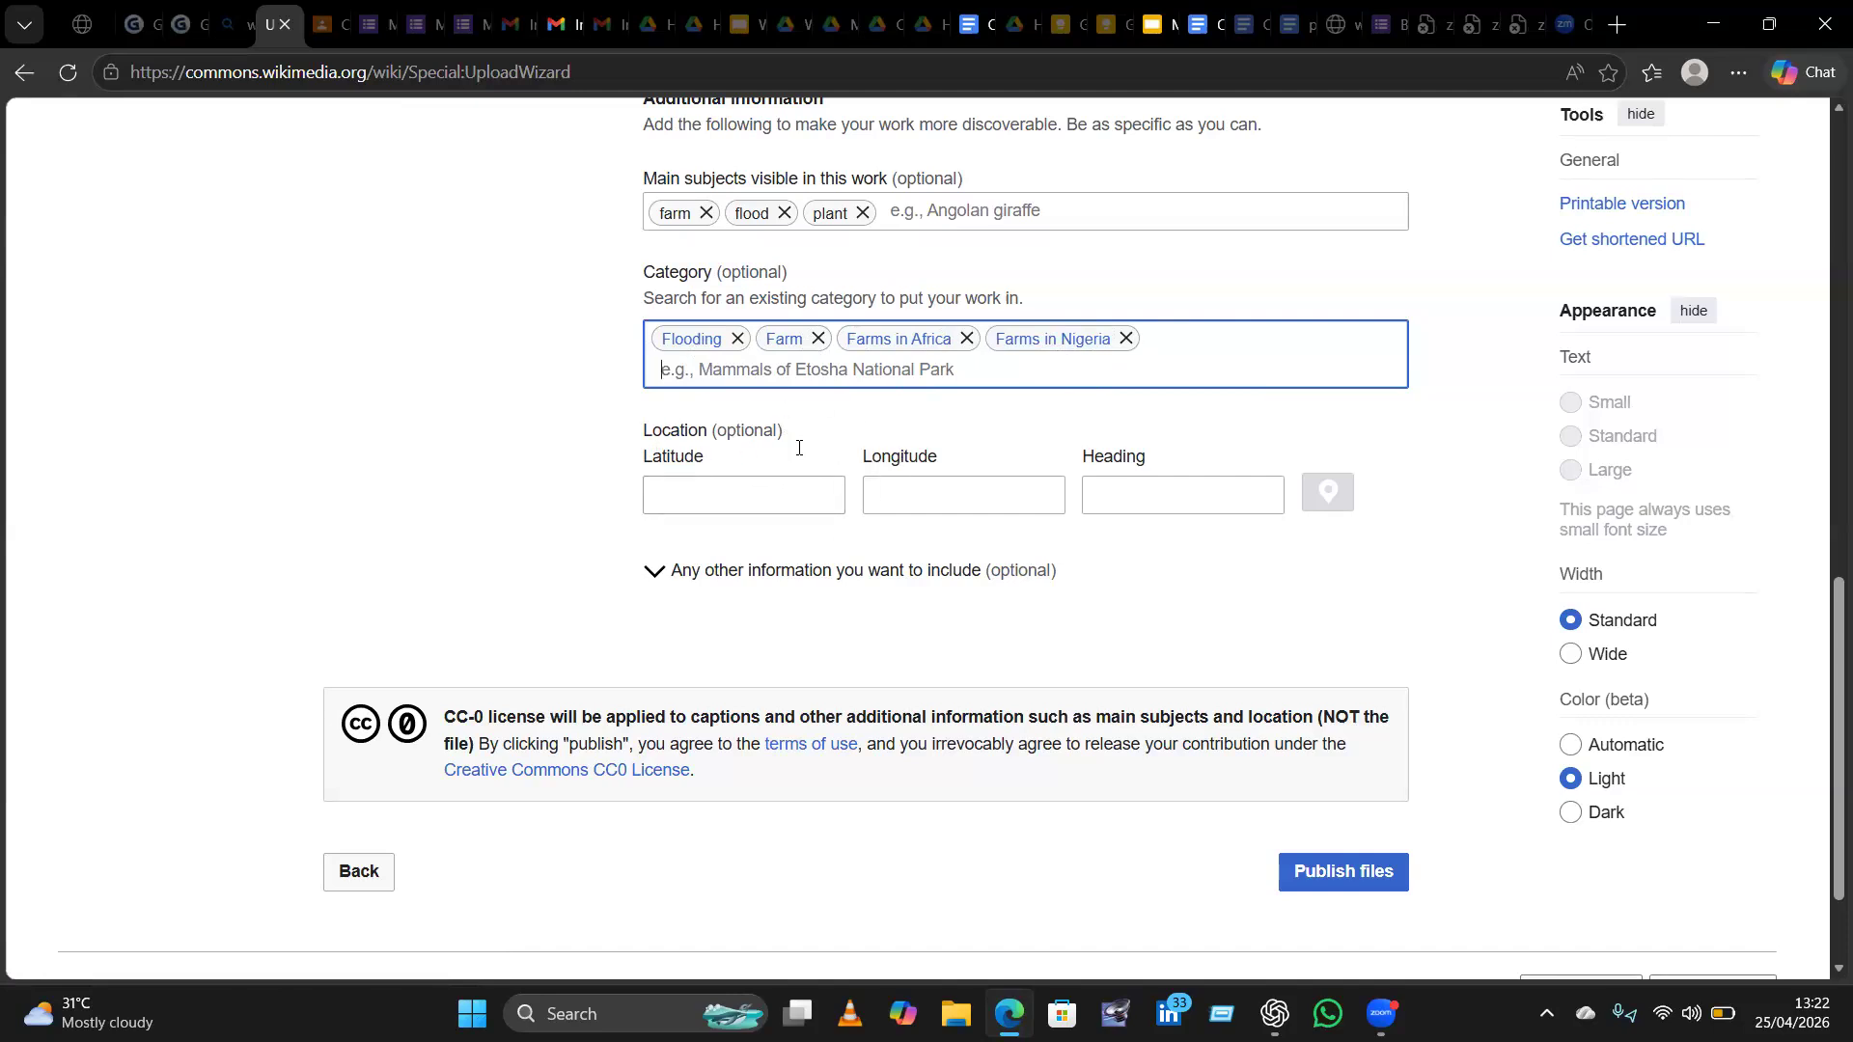
# Check the optional other-information field and review the photo's title, captions, description, date, main subjects and categories before publishing.
pyautogui.click(655, 576)
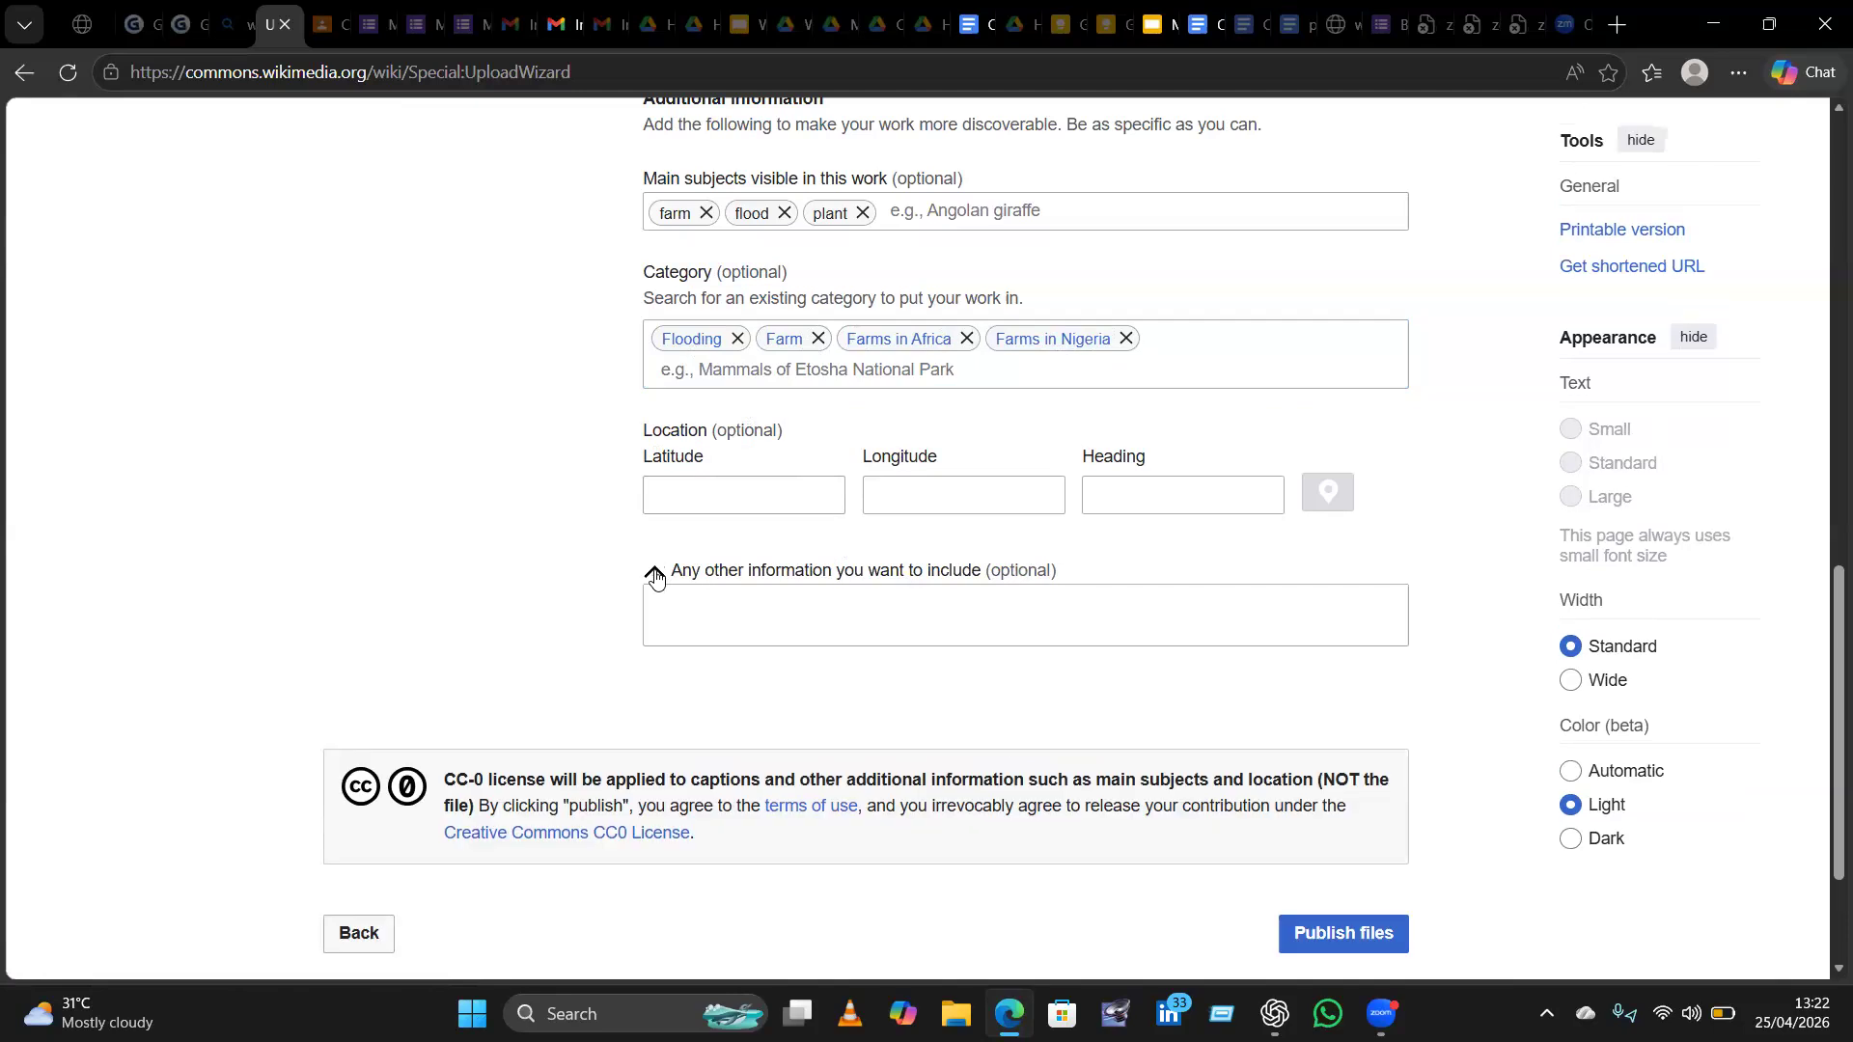
pyautogui.click(655, 576)
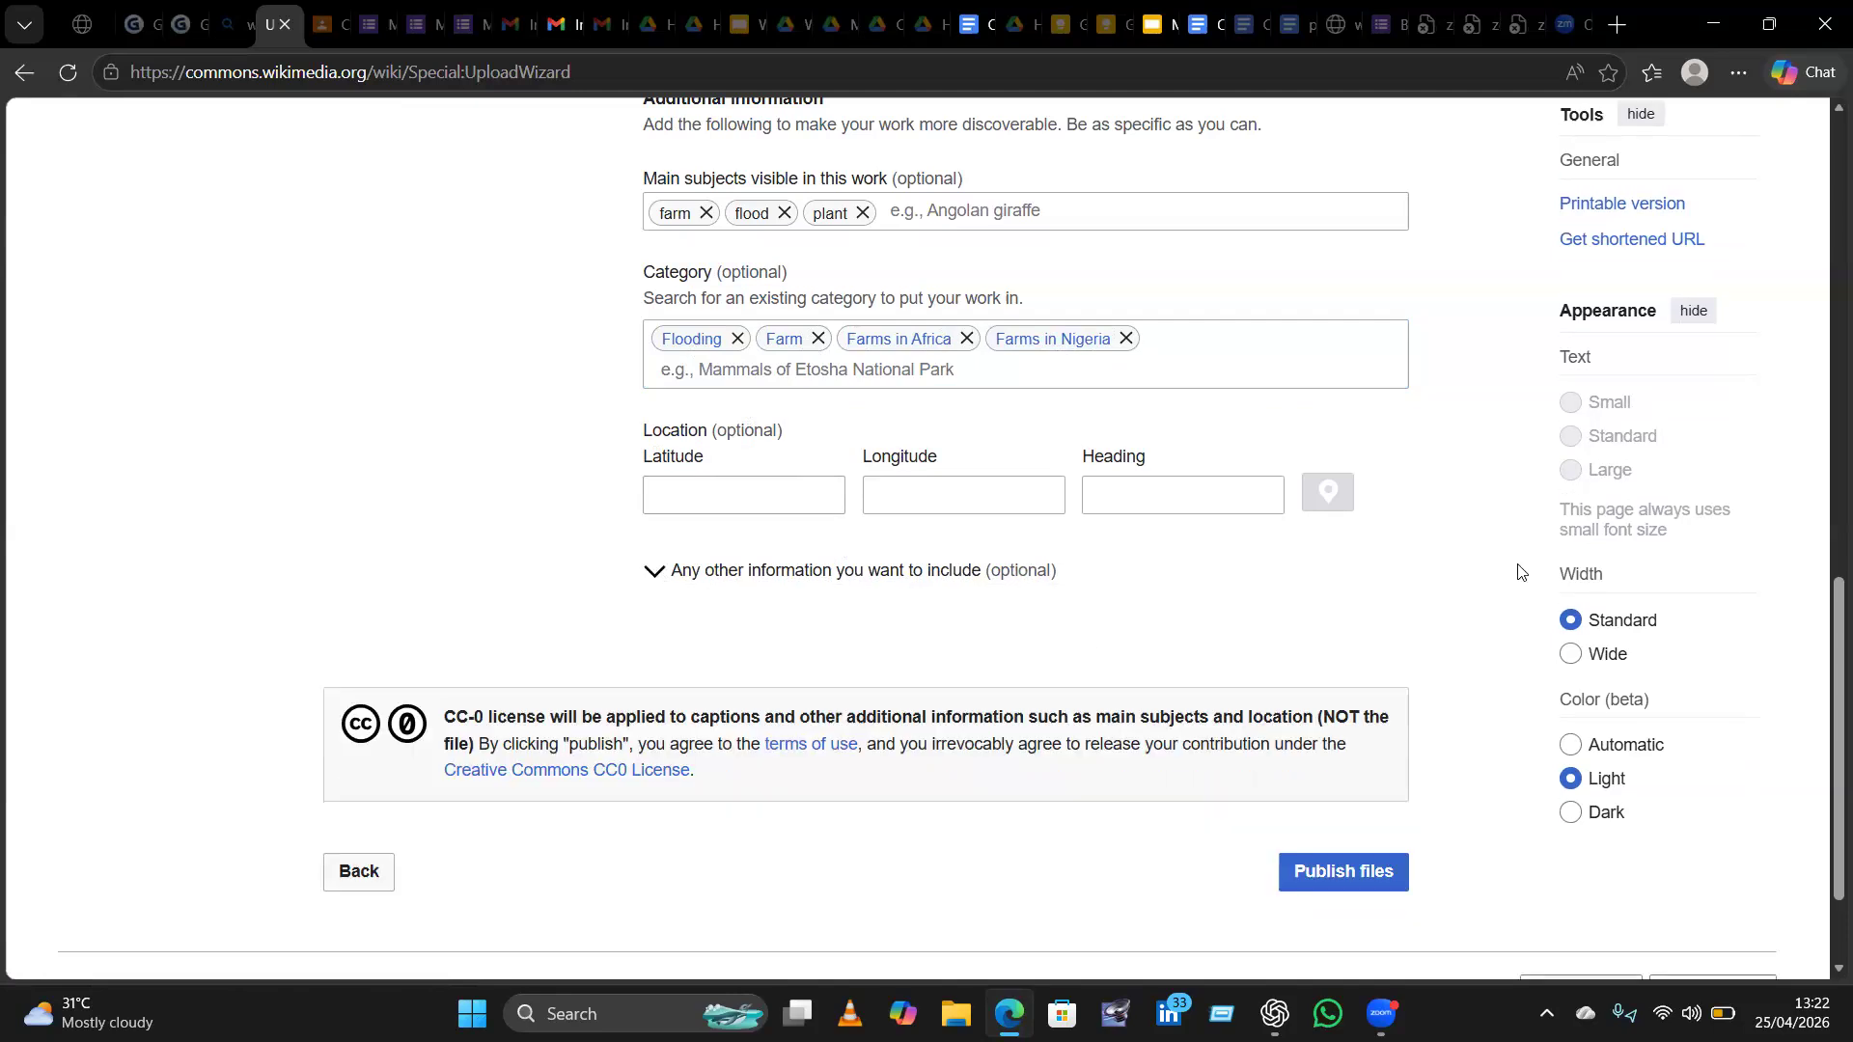
pyautogui.scroll(-2, 1518, 571)
pyautogui.scroll(8, 1518, 572)
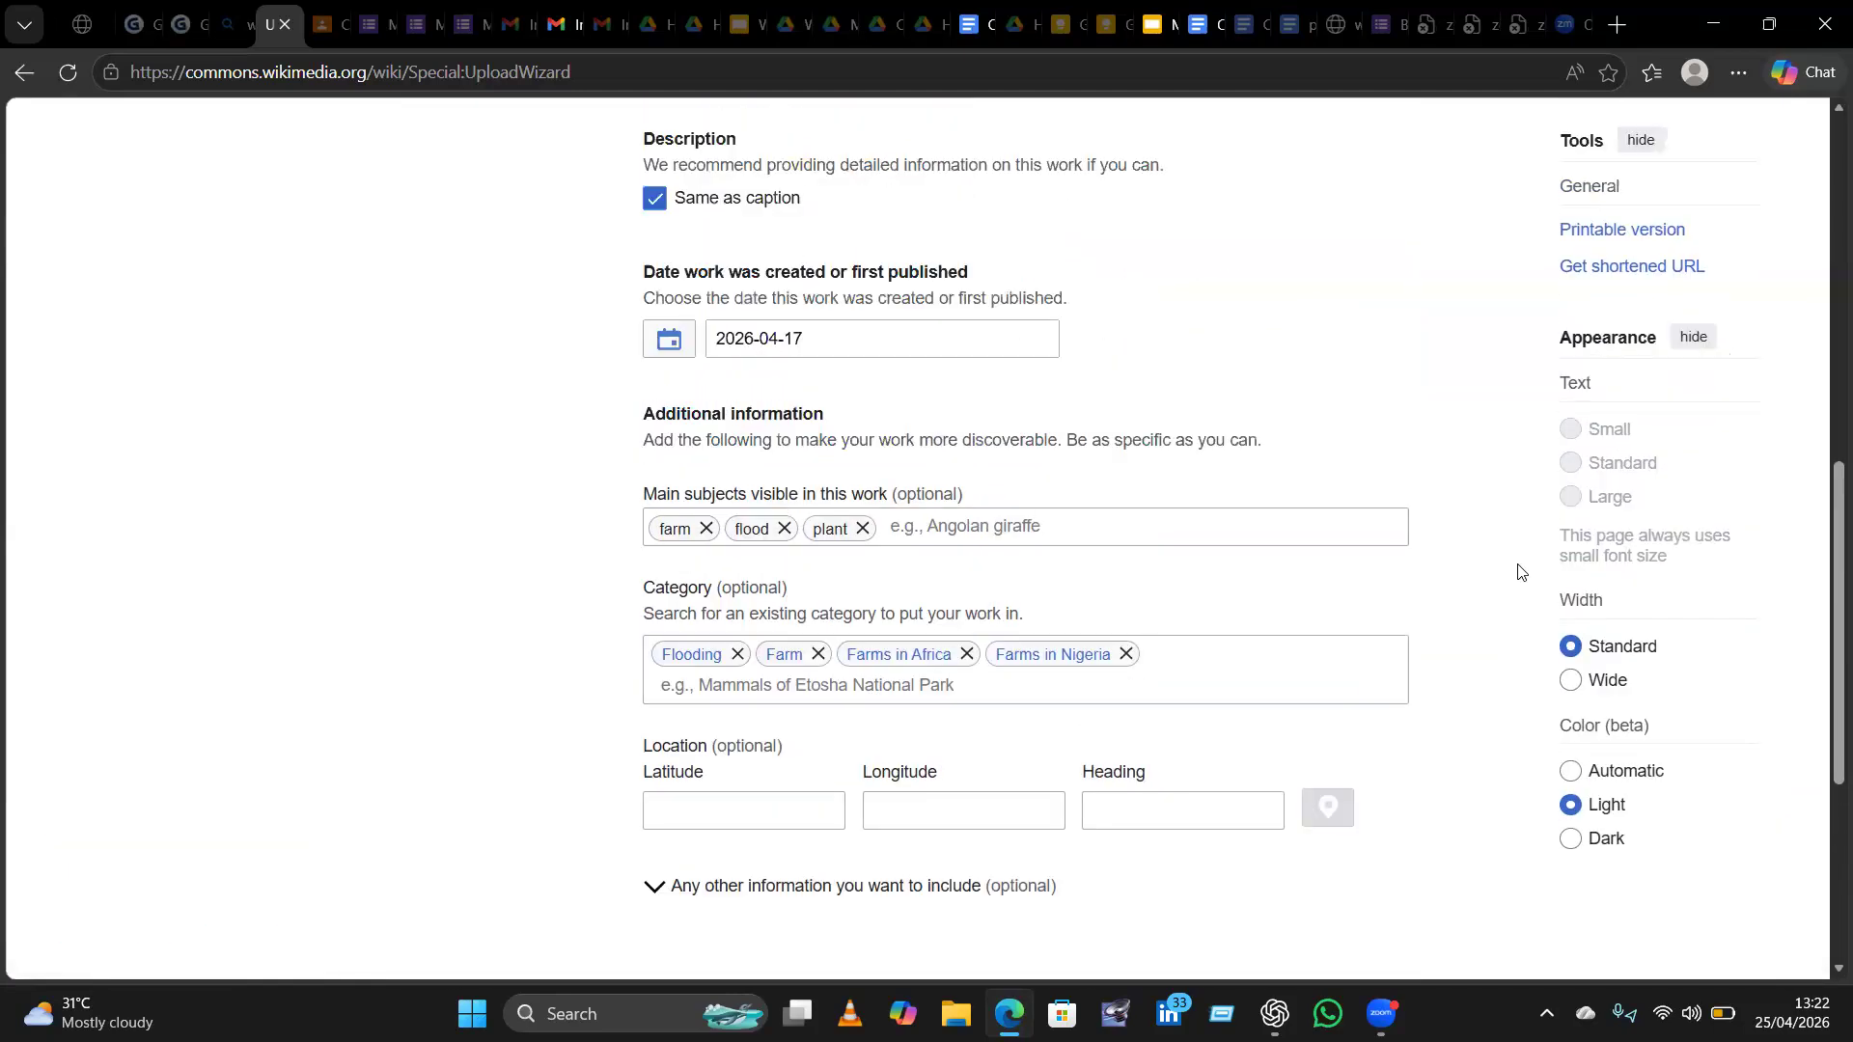
pyautogui.scroll(4, 1518, 571)
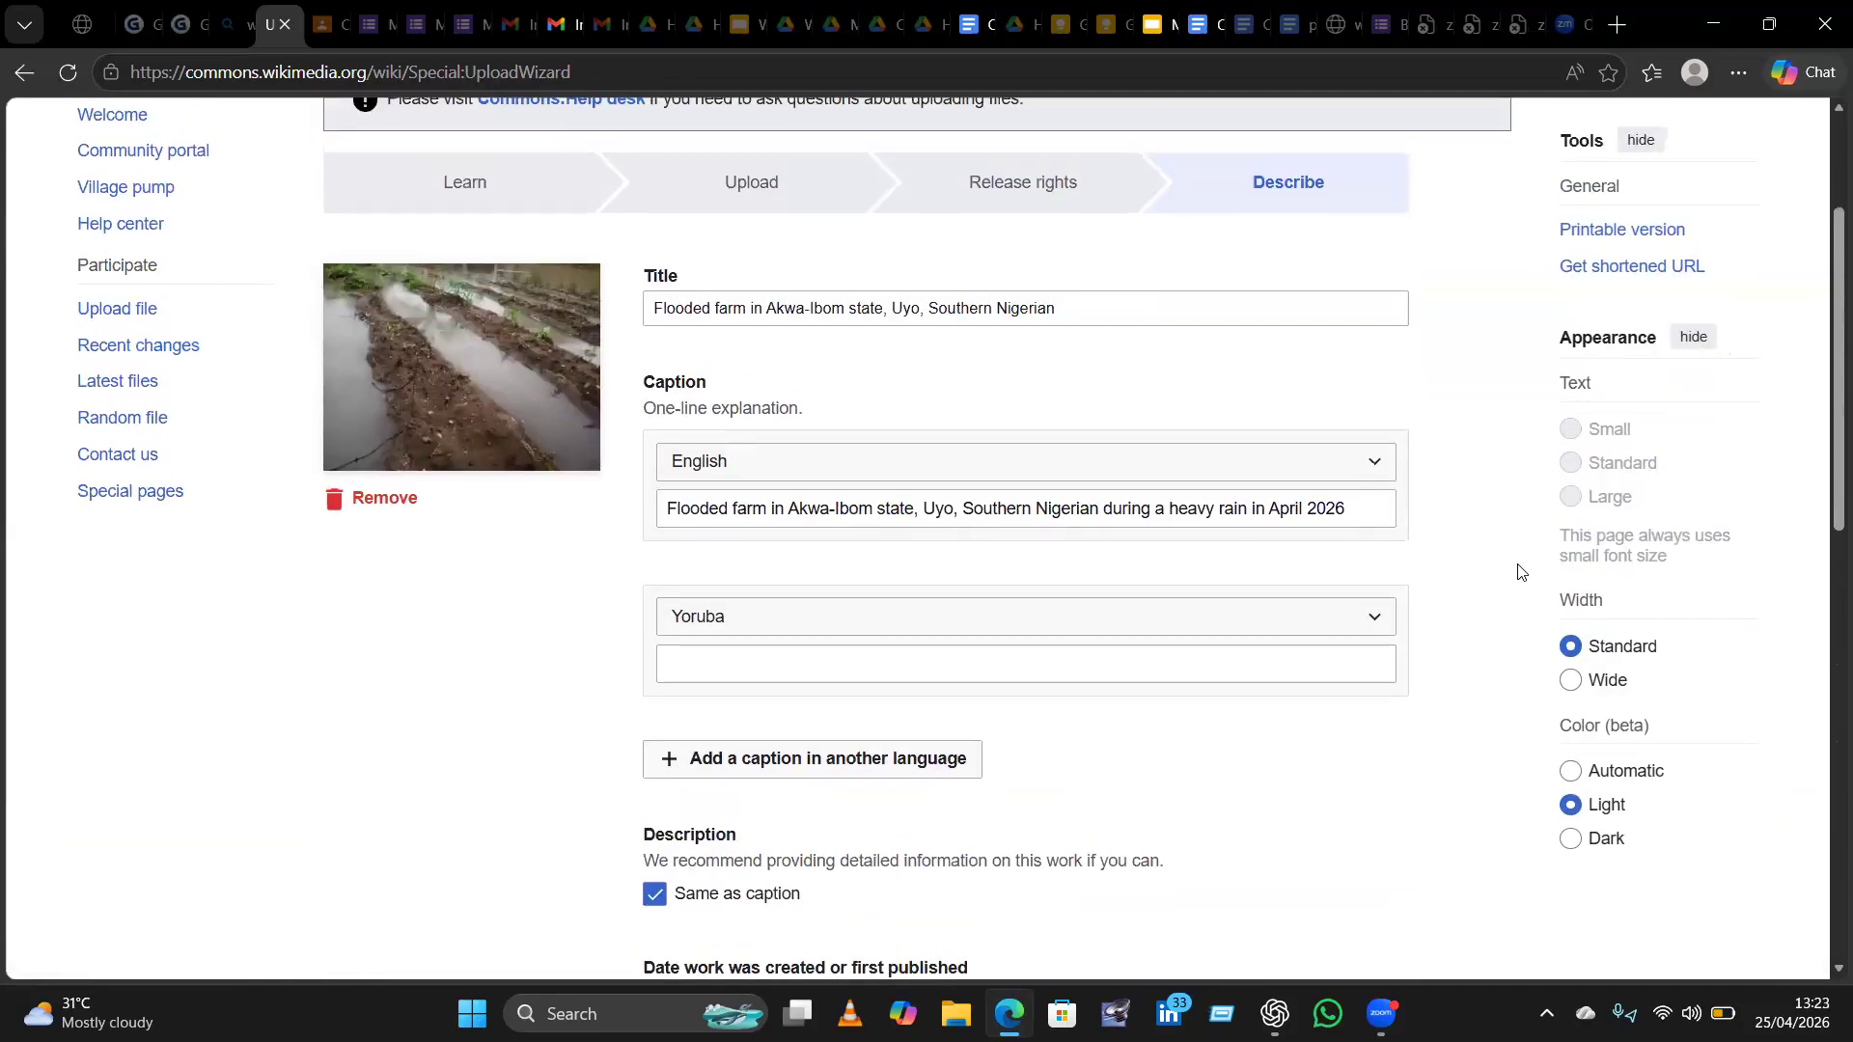
pyautogui.scroll(-3, 1518, 571)
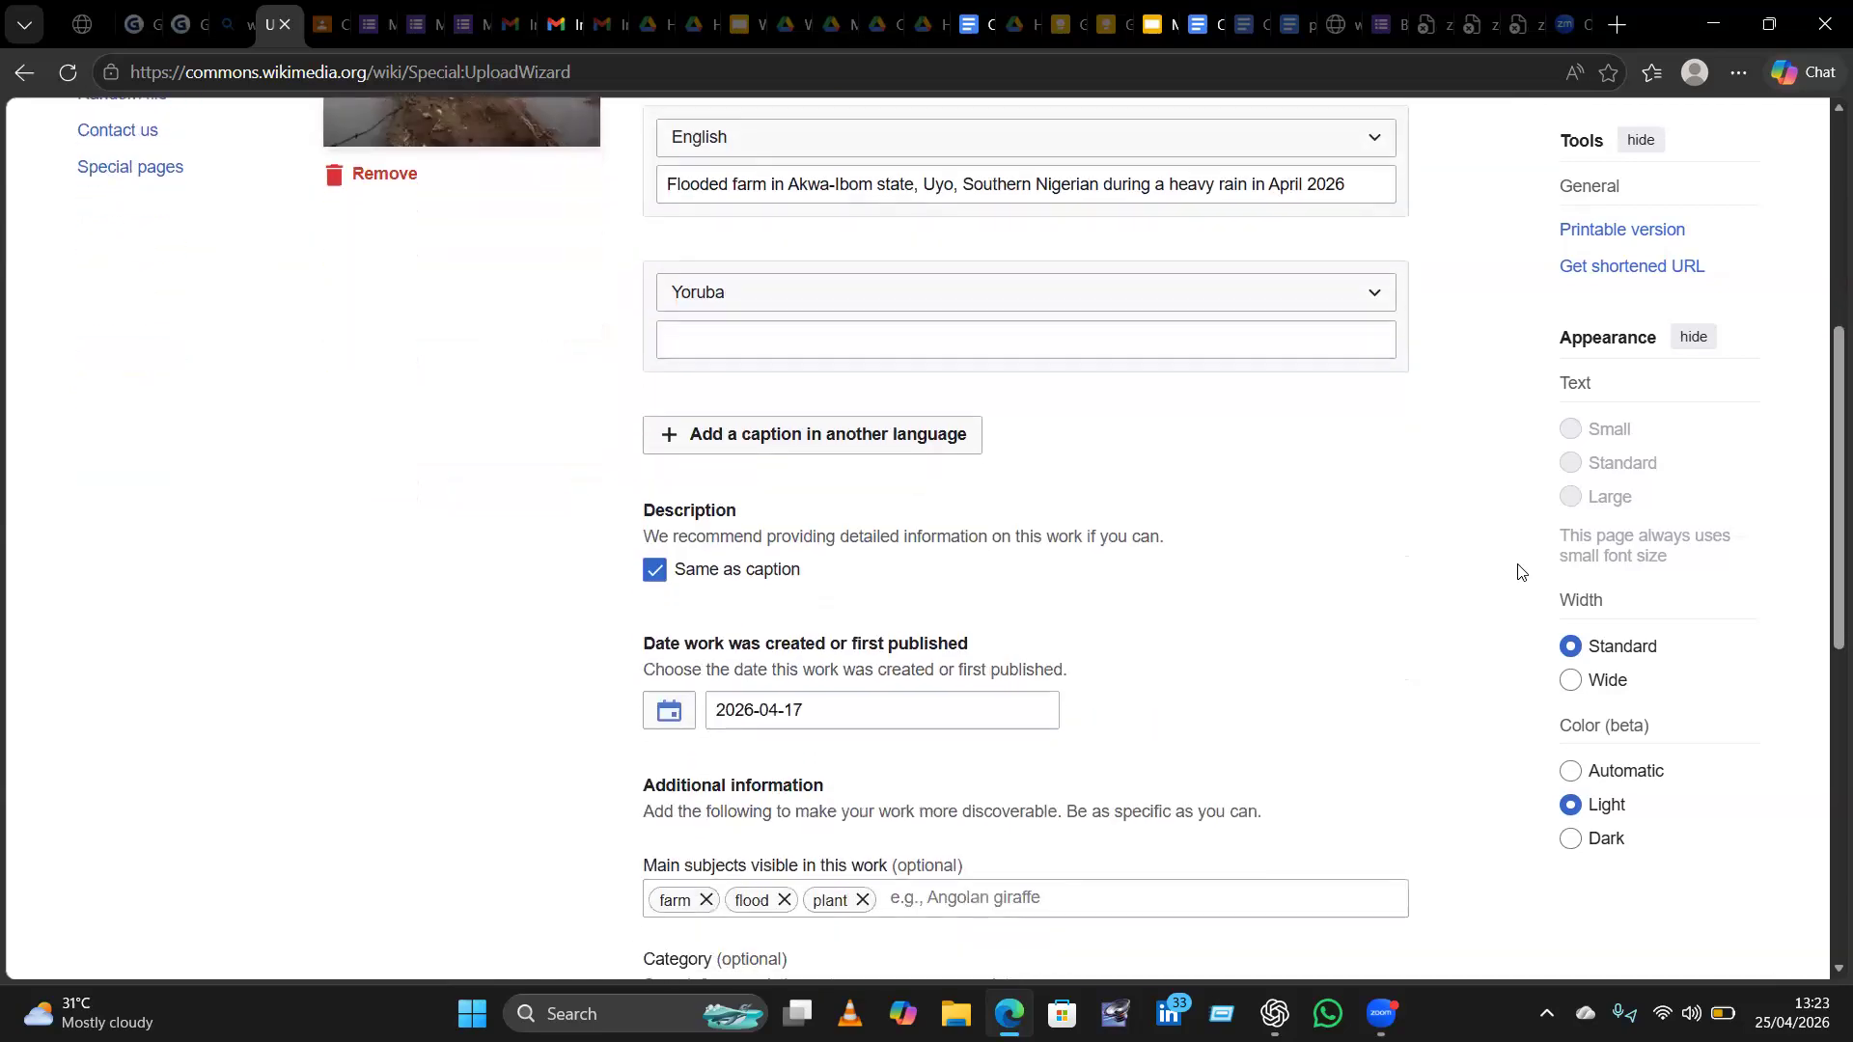
pyautogui.scroll(-2, 1518, 571)
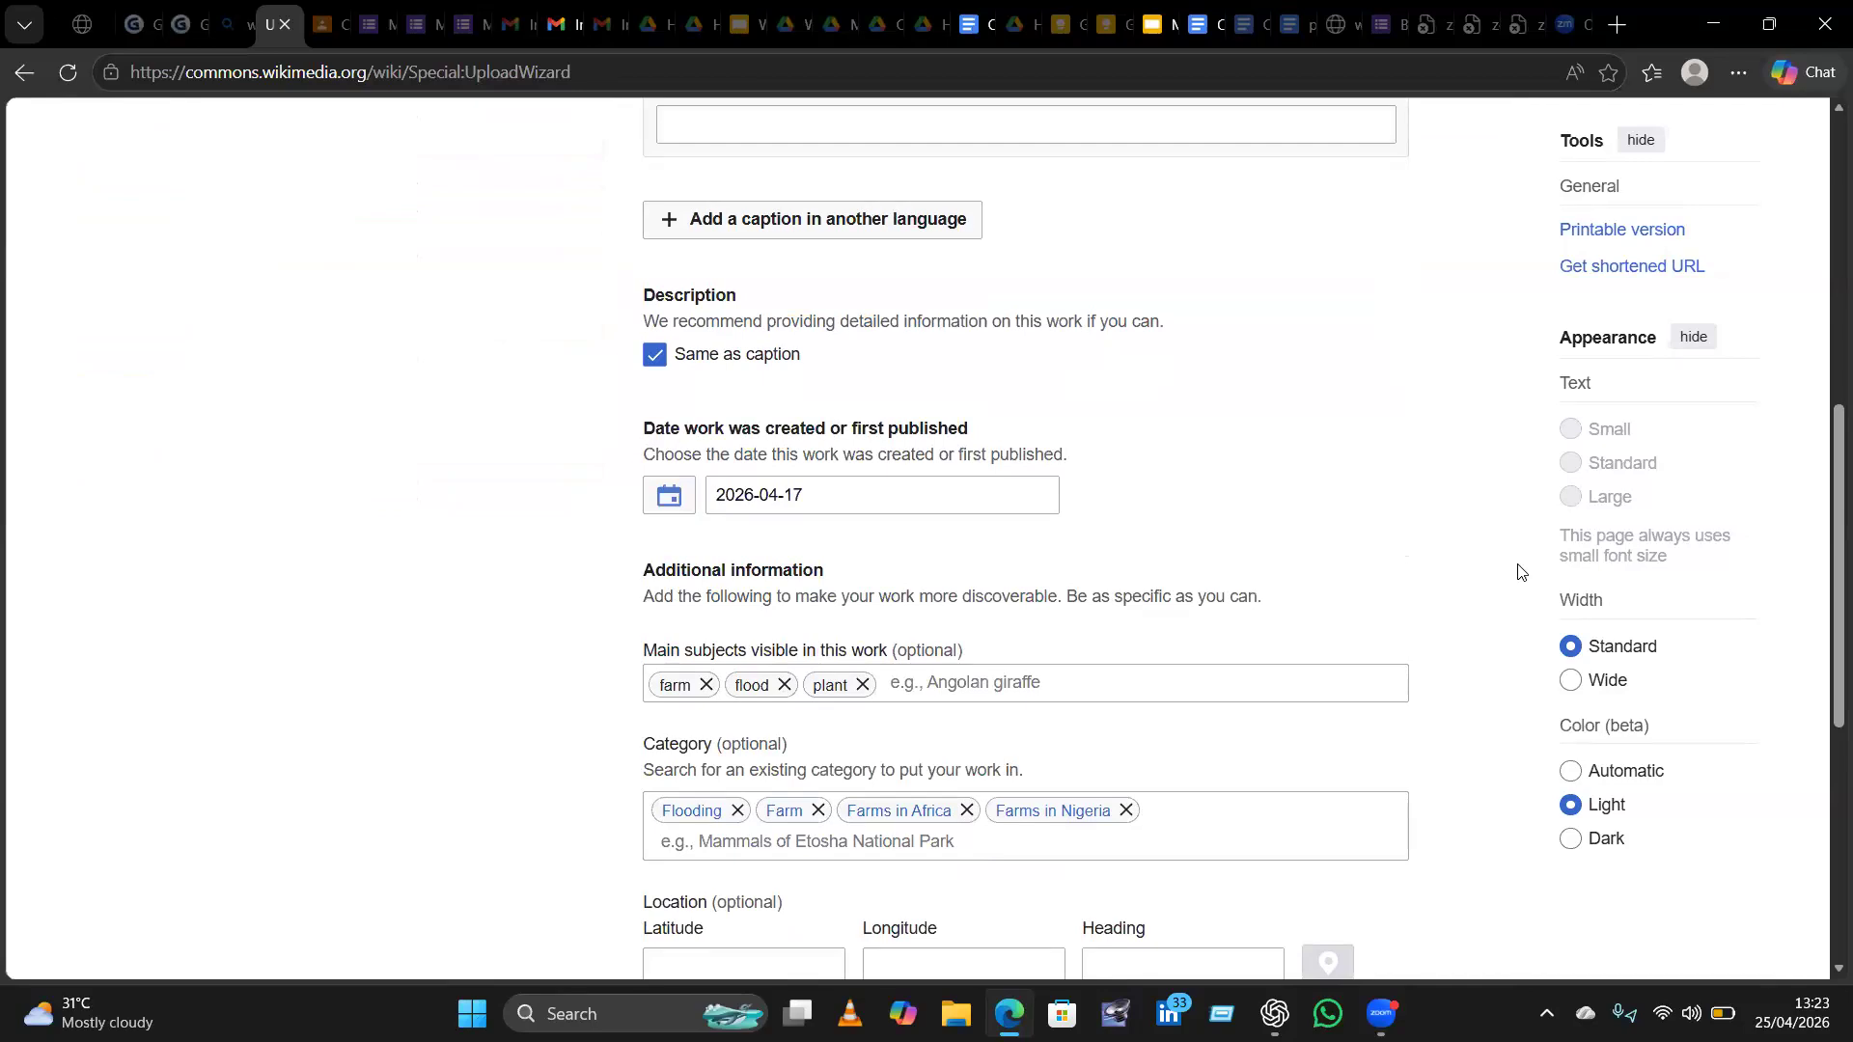
pyautogui.scroll(-2, 1518, 571)
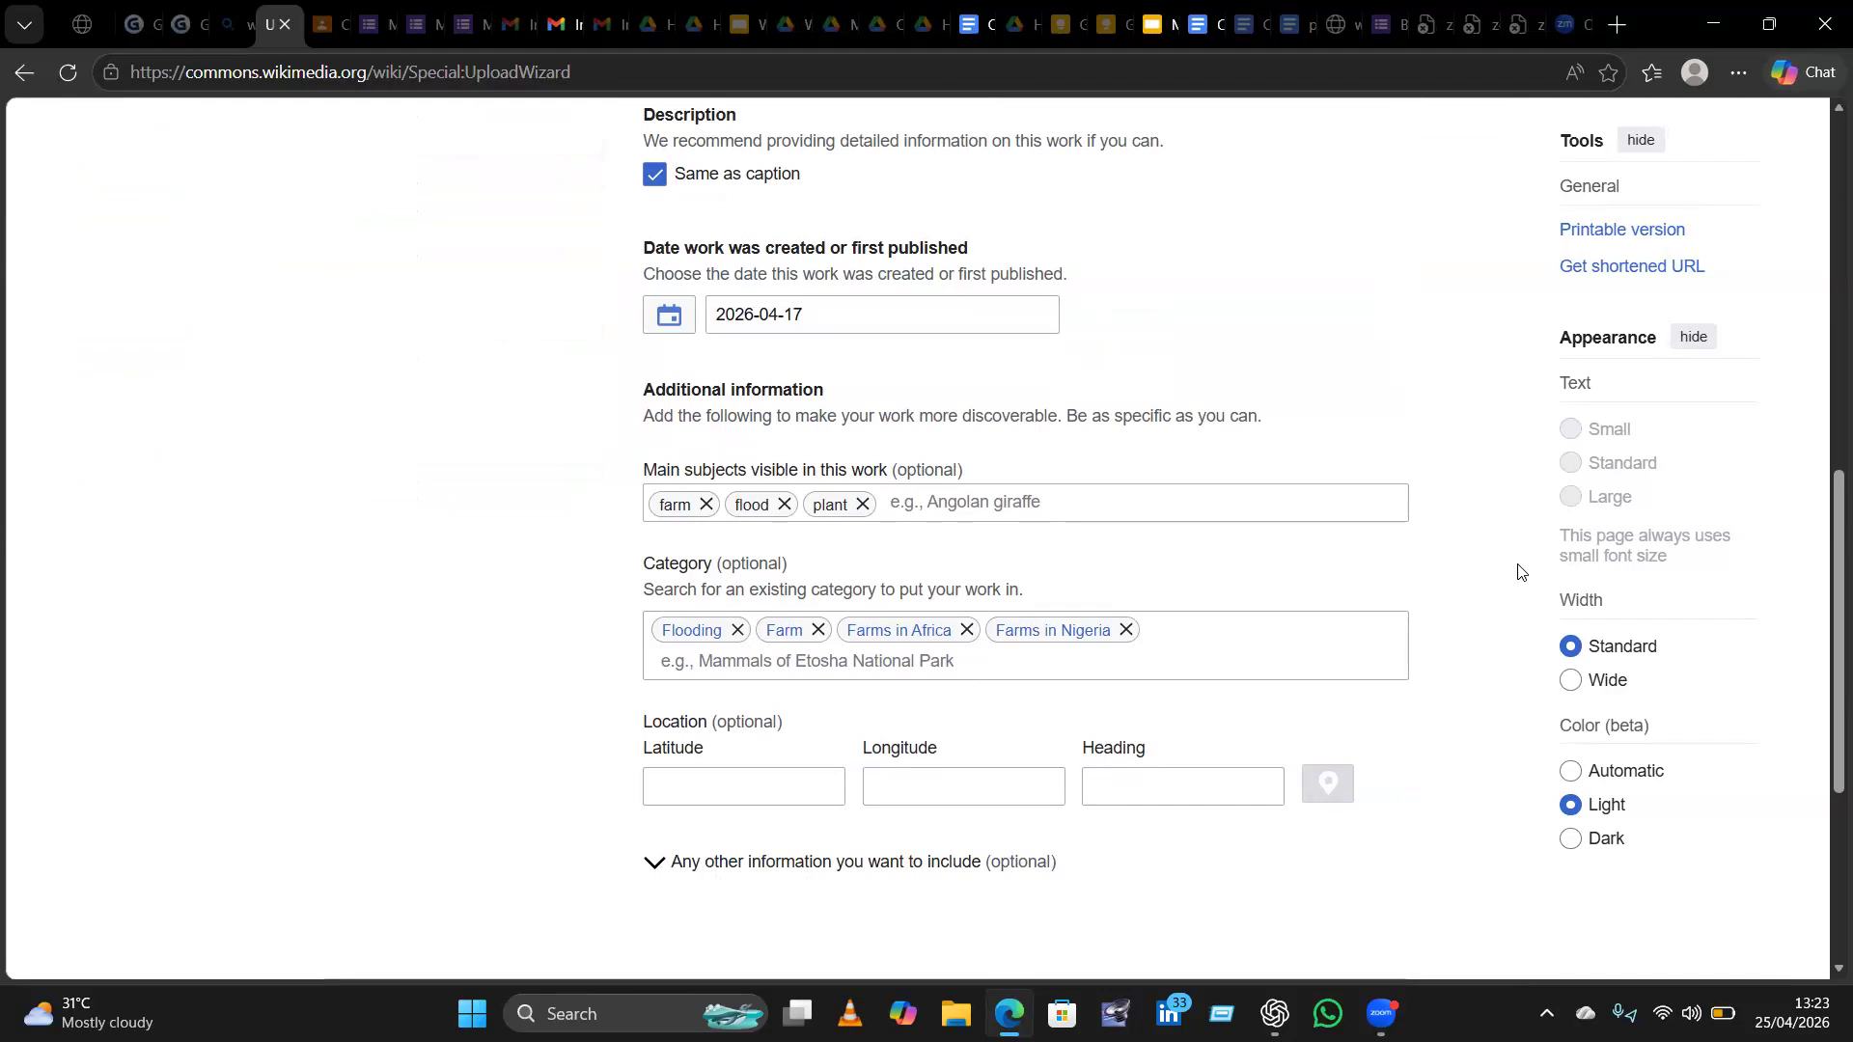
pyautogui.scroll(-2, 1518, 572)
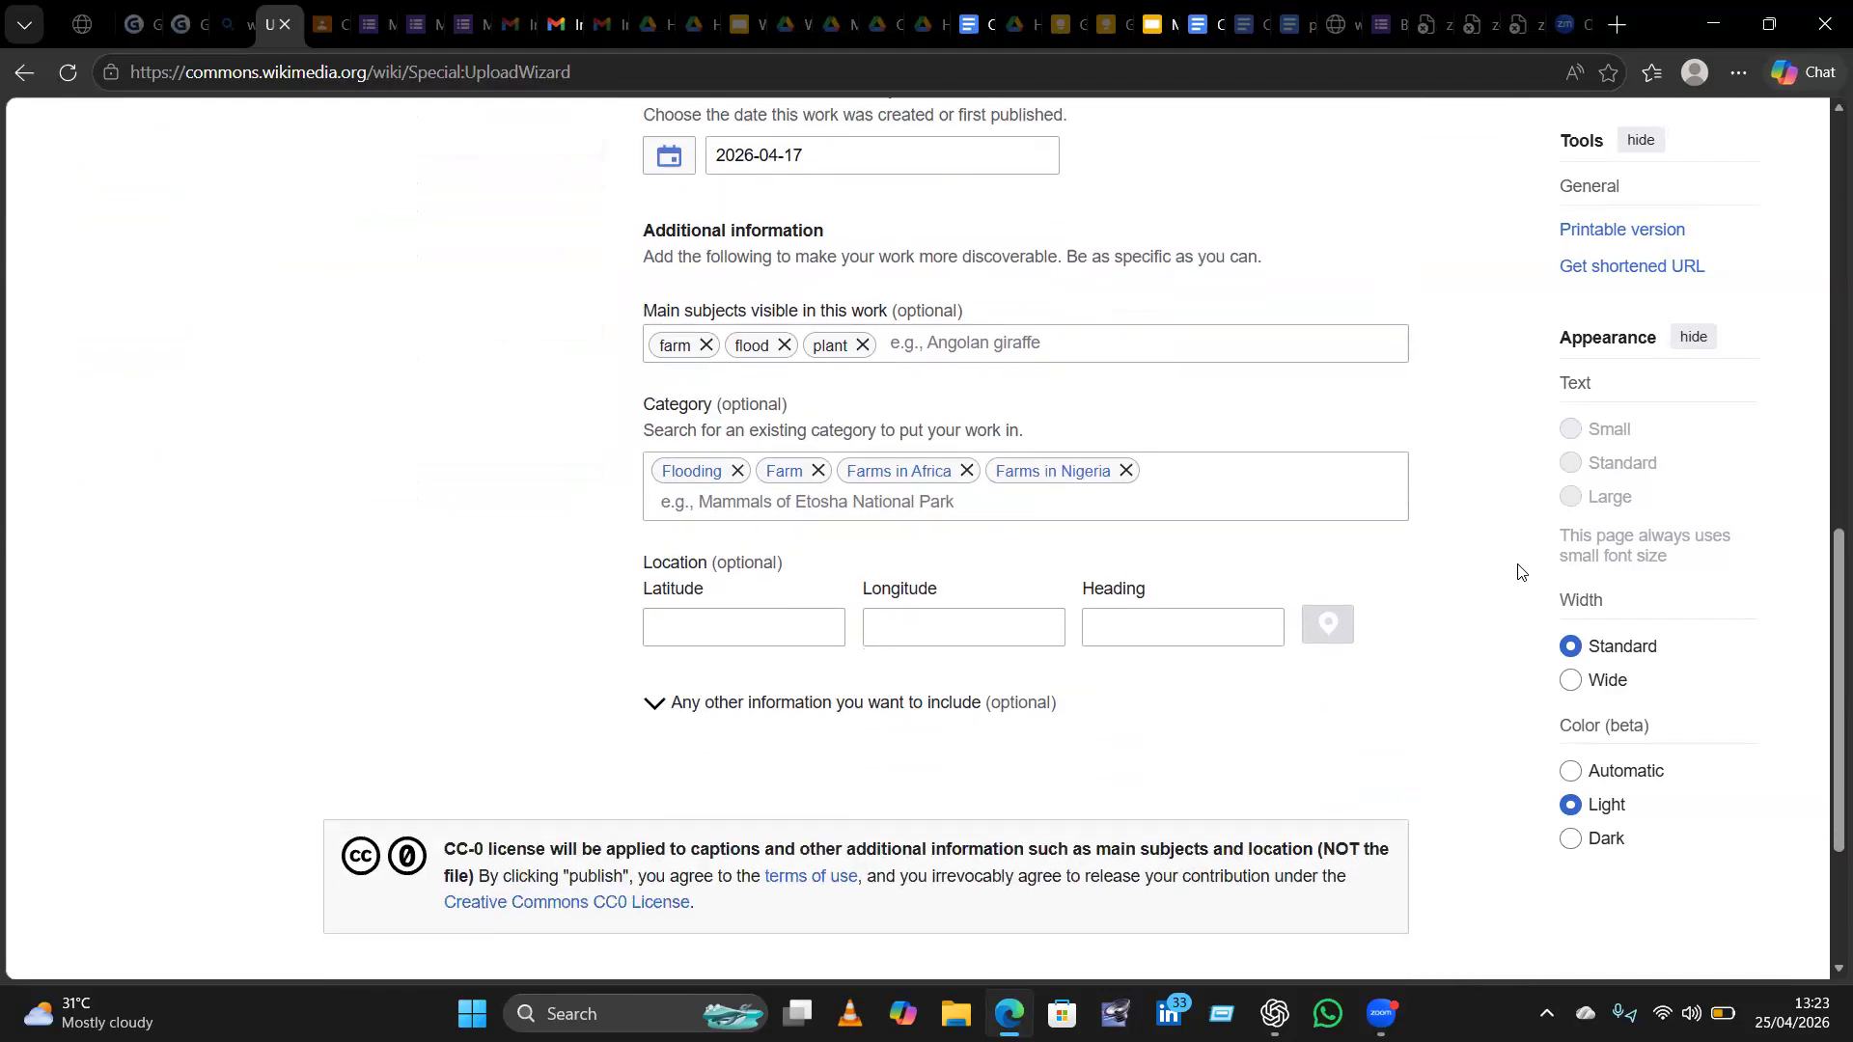
pyautogui.scroll(-3, 1518, 571)
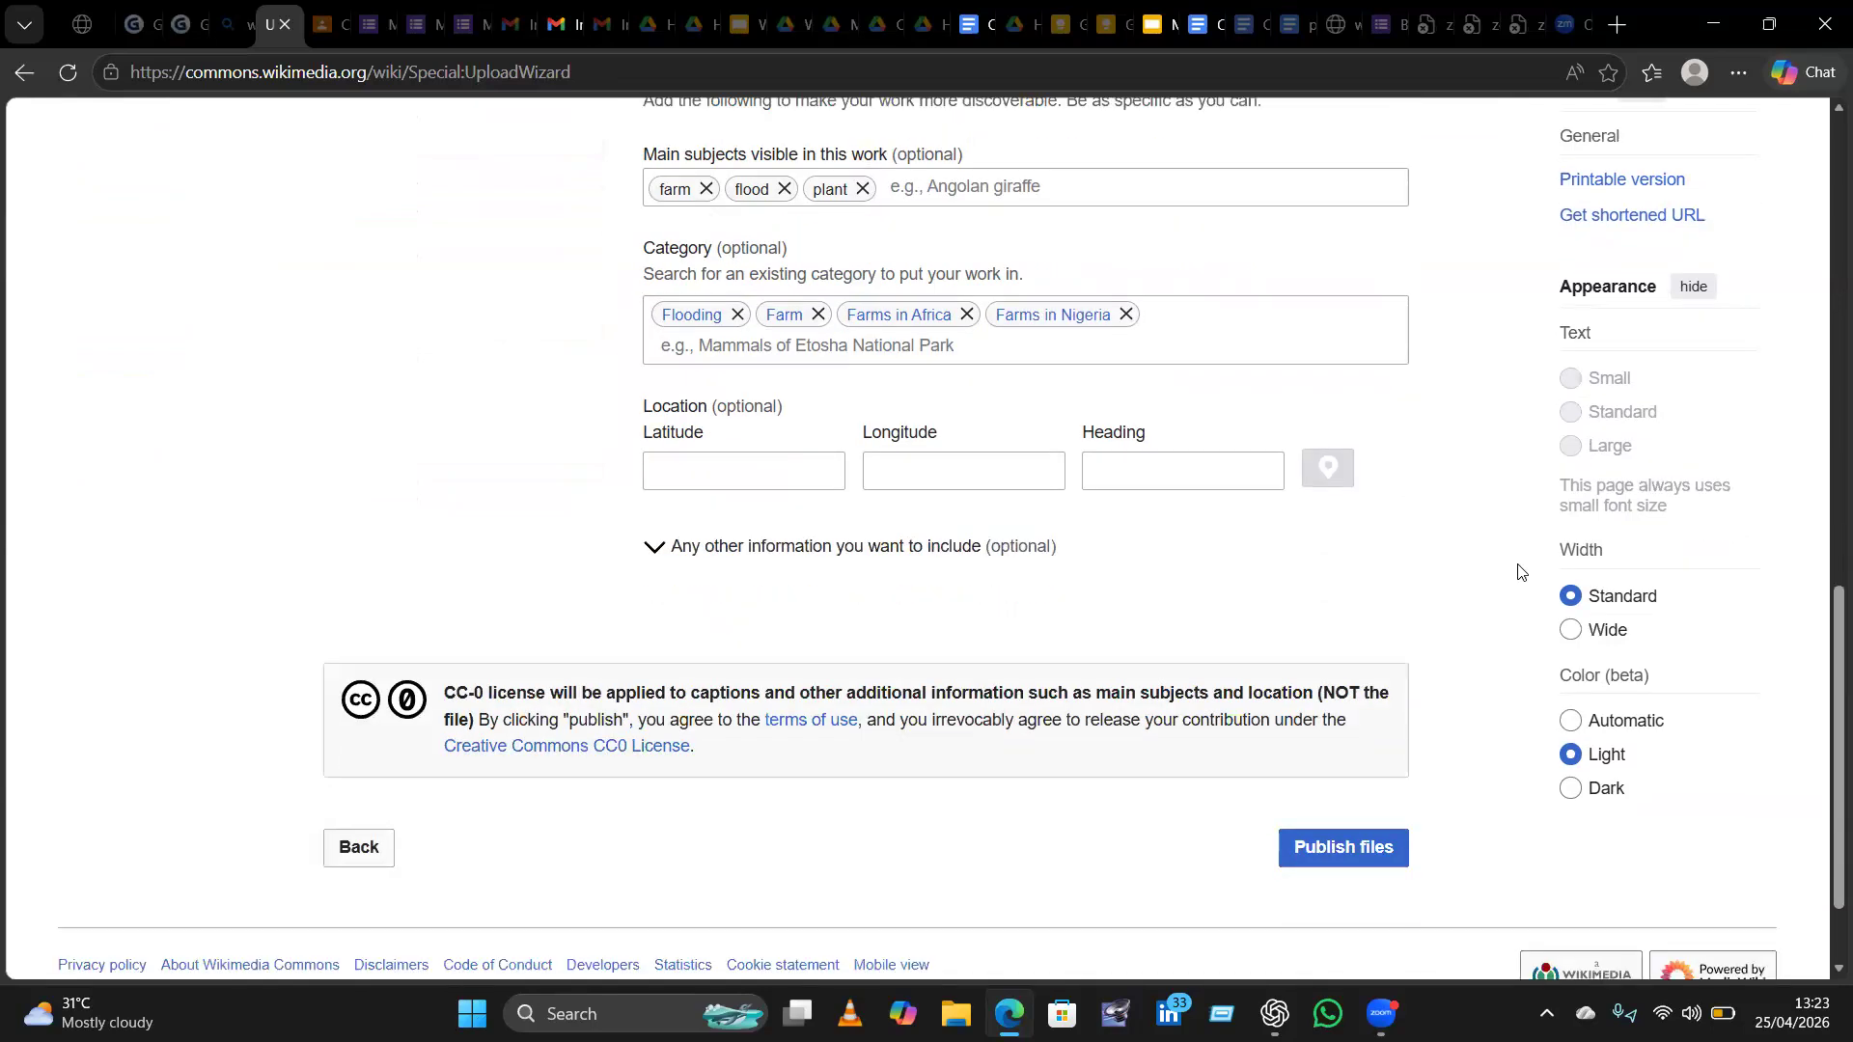
# Publish the flooded farm photo and copy the wiki text for using the file in a page.
pyautogui.click(1343, 718)
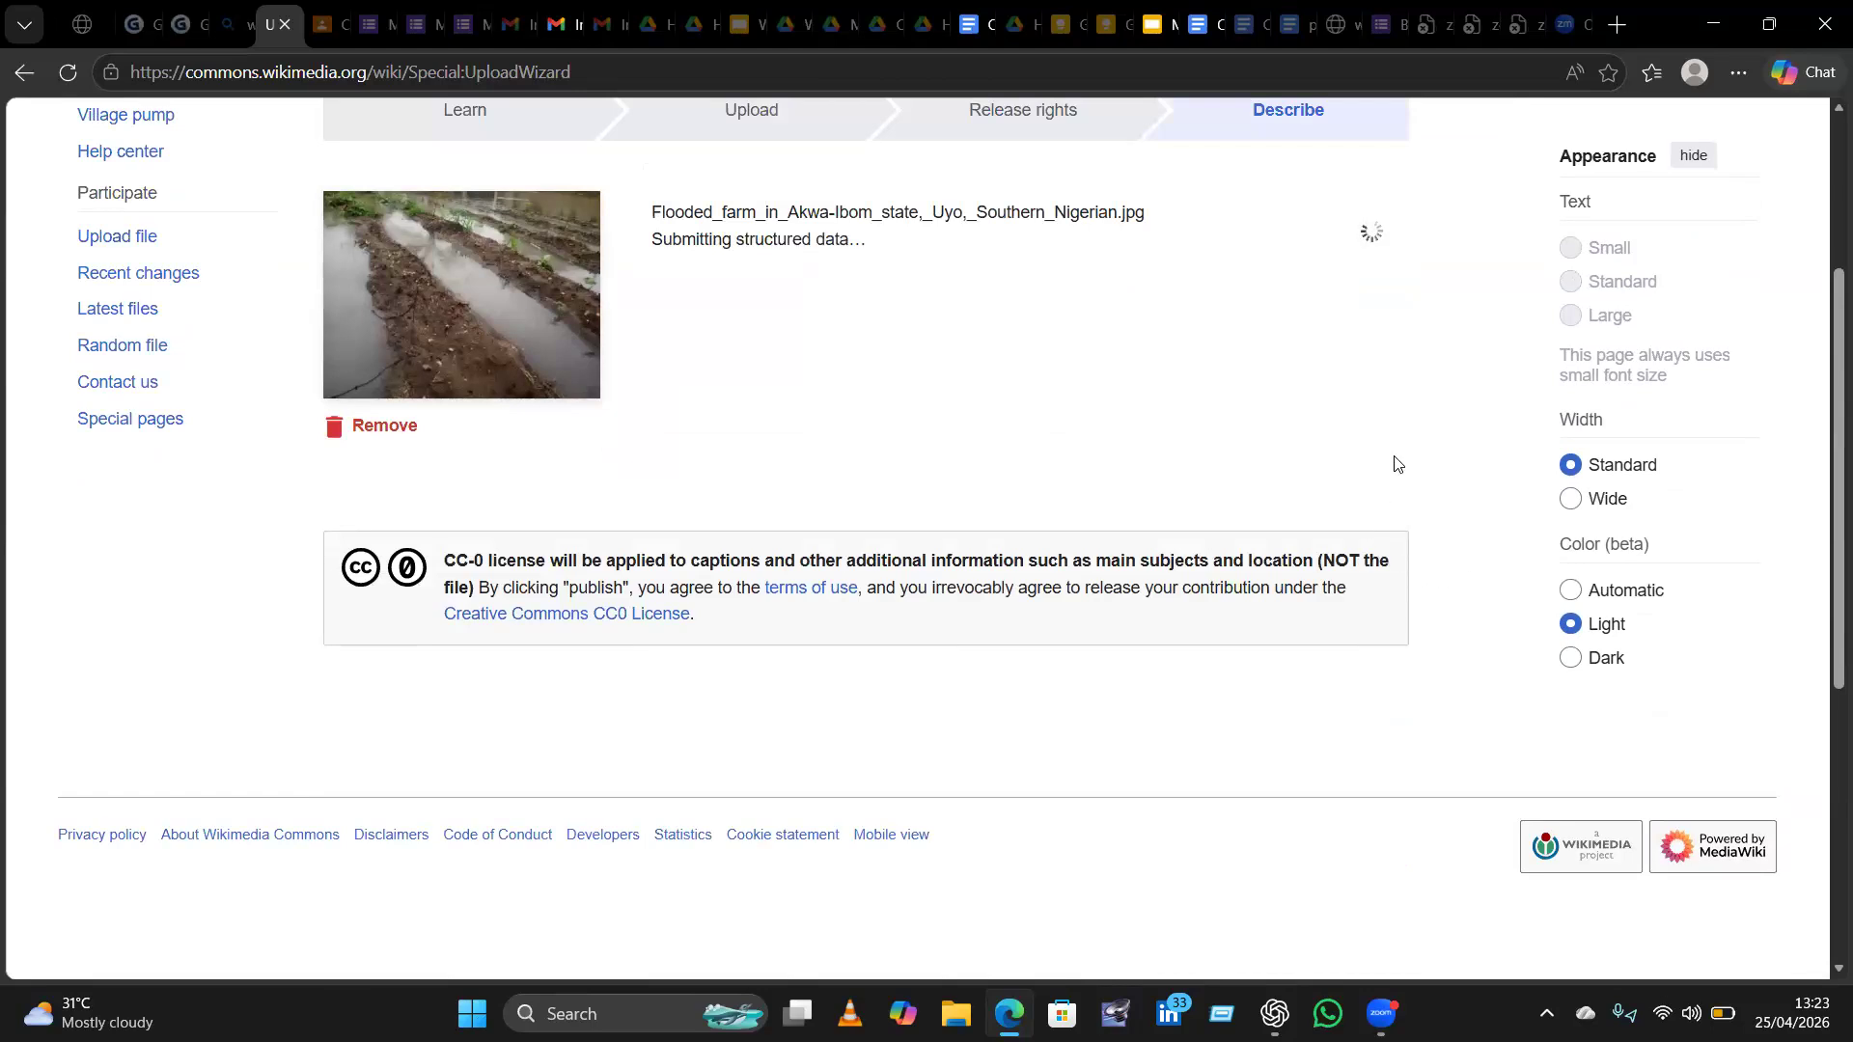
pyautogui.scroll(1, 1396, 464)
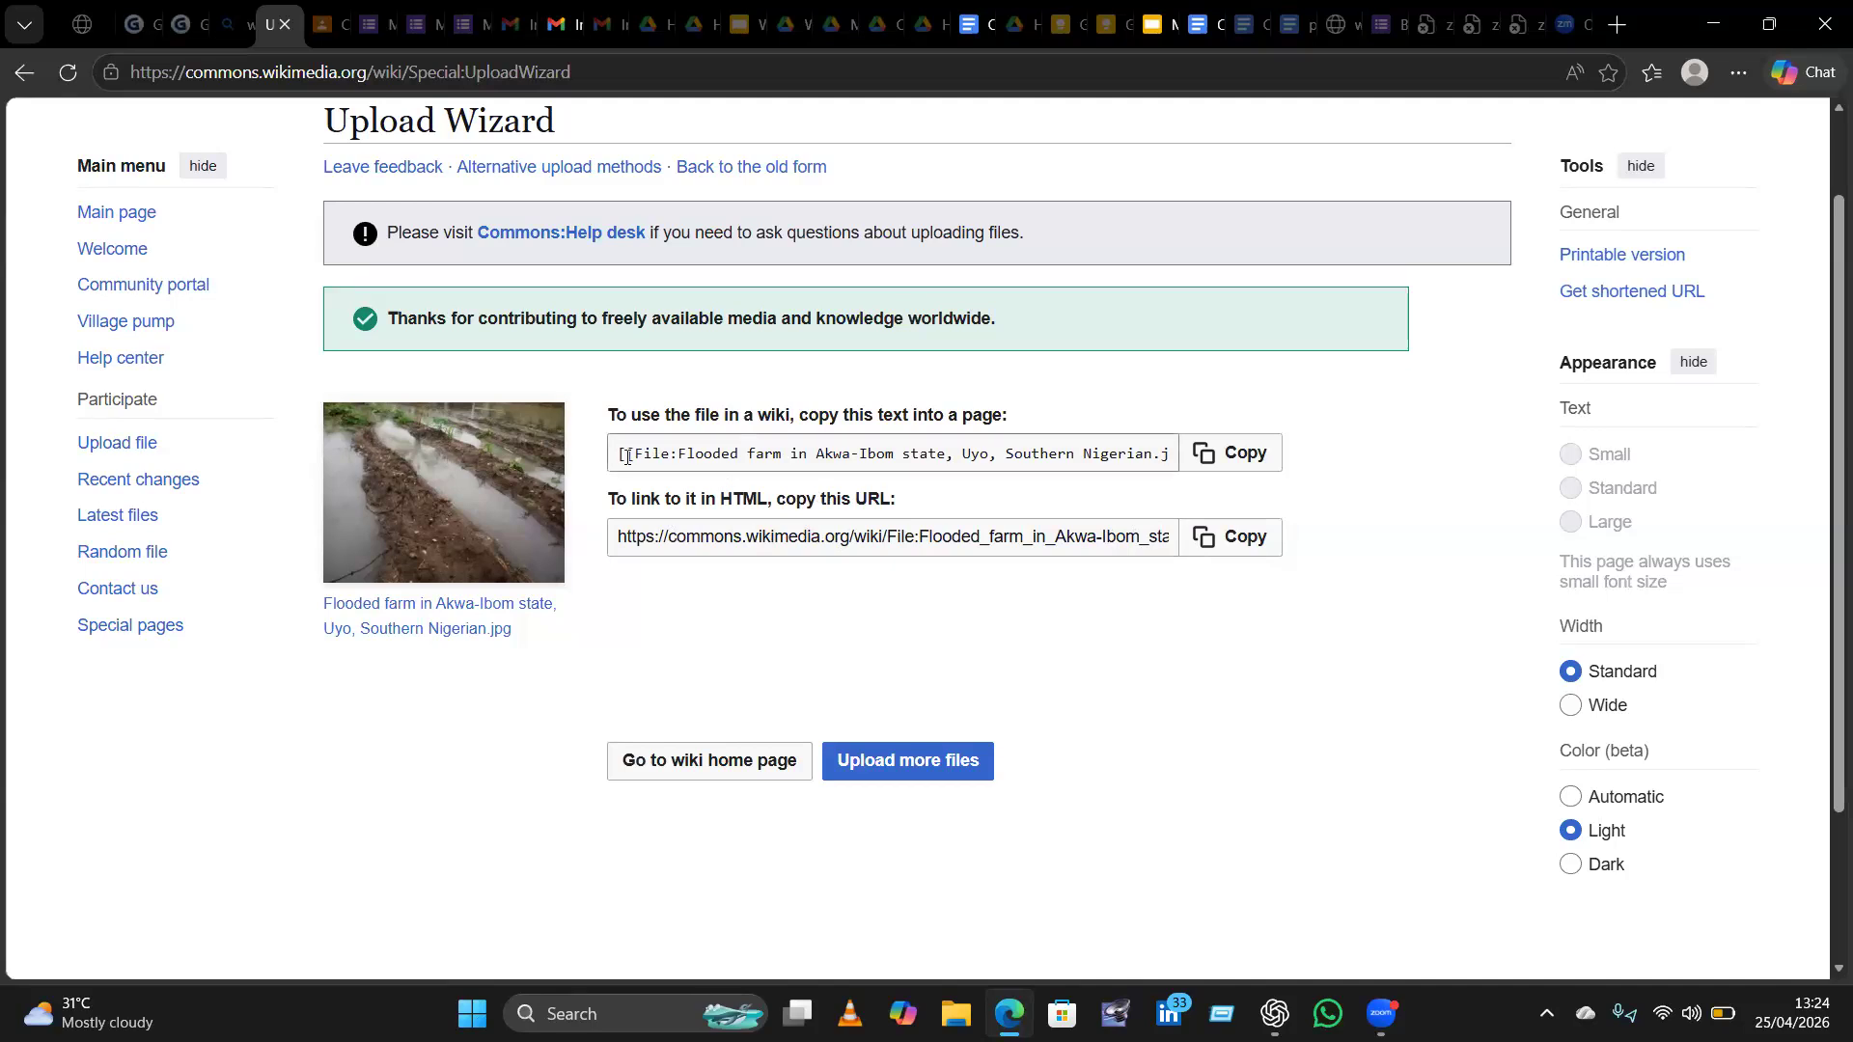
pyautogui.click(1213, 462)
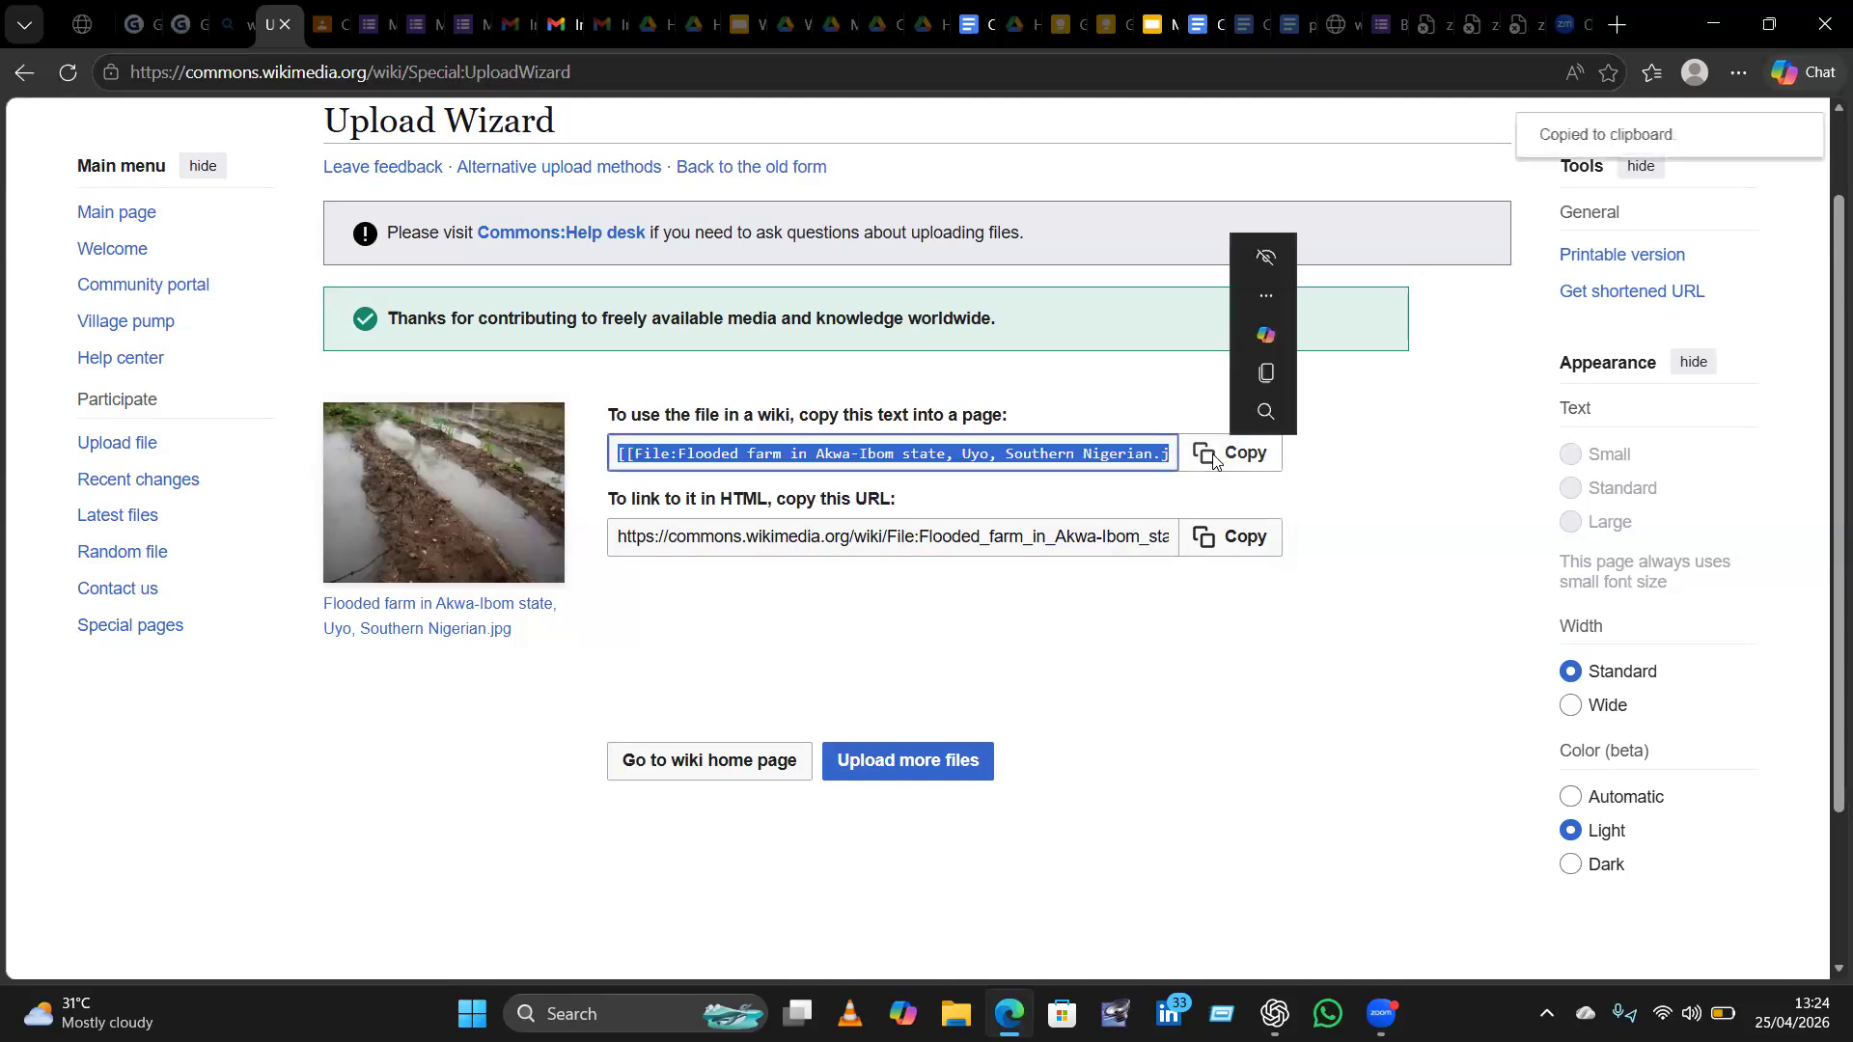
pyautogui.click(1273, 384)
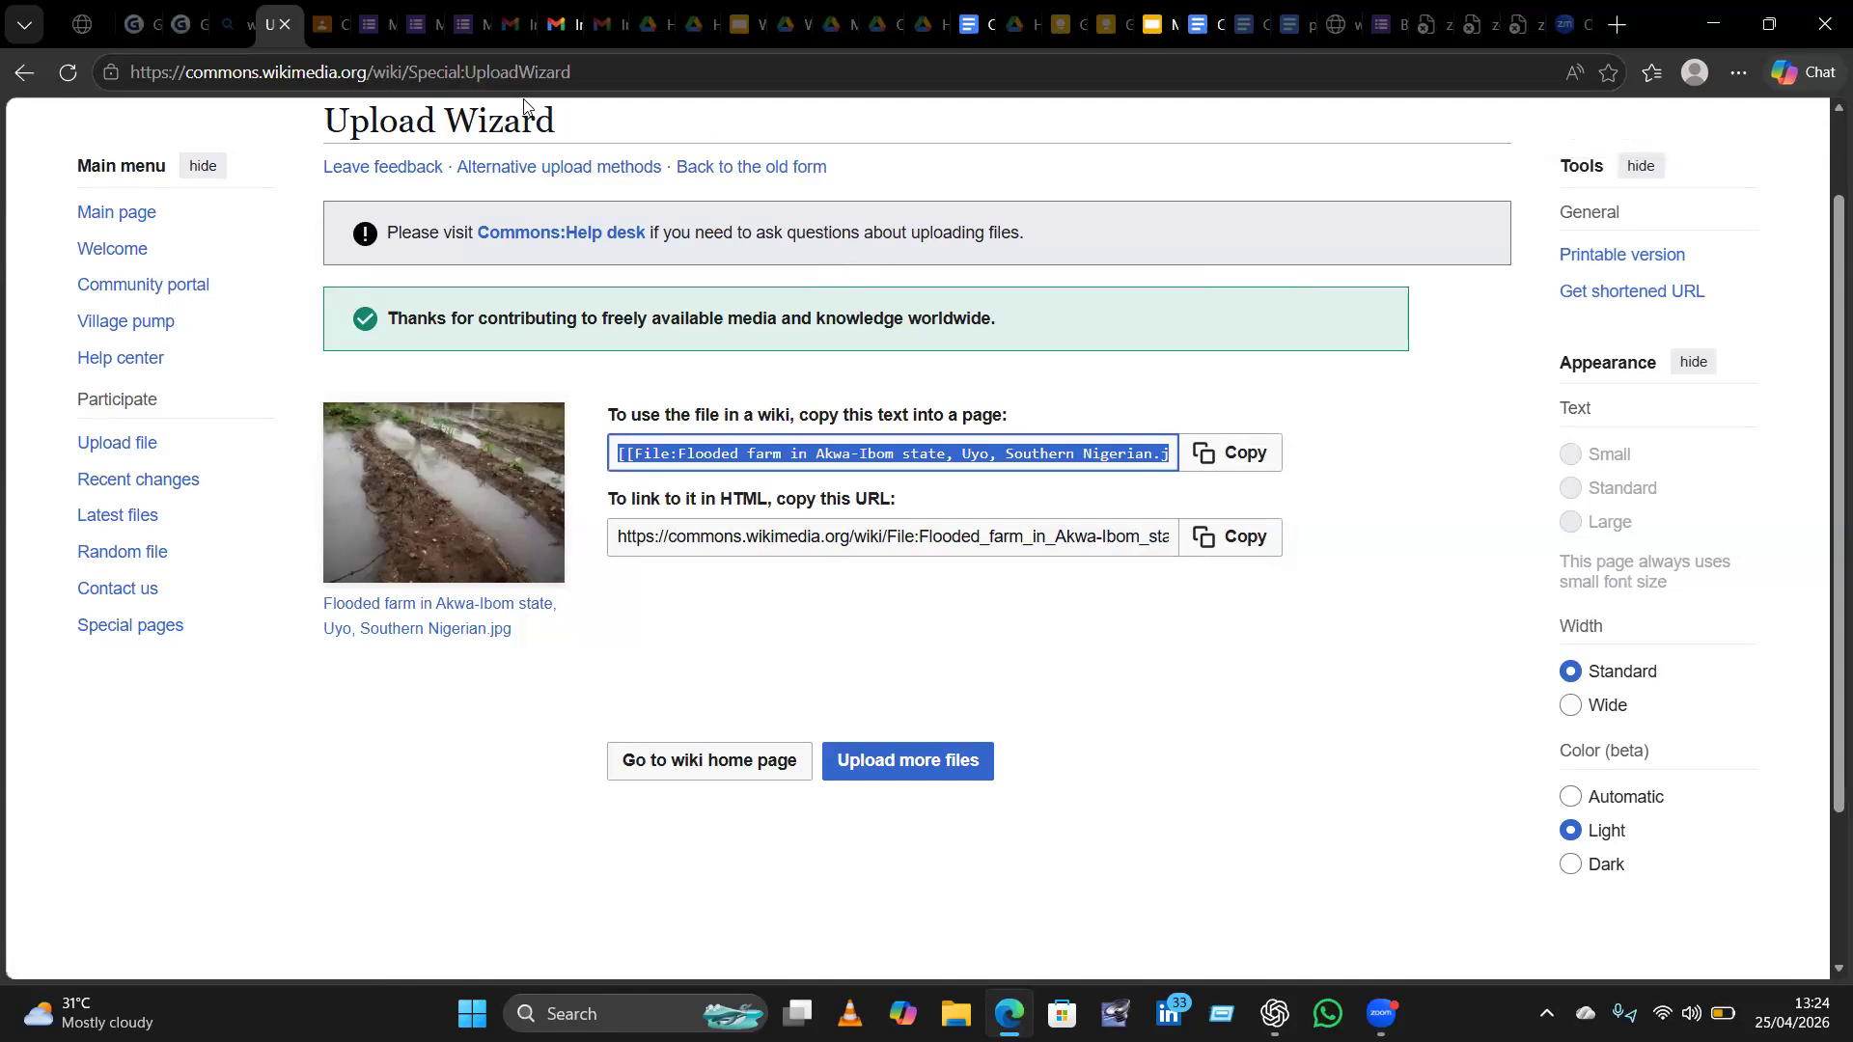
# Switch to the Bing results for Wikimedia Commons, search for Wikipedia instead and open its English main page.
pyautogui.click(234, 28)
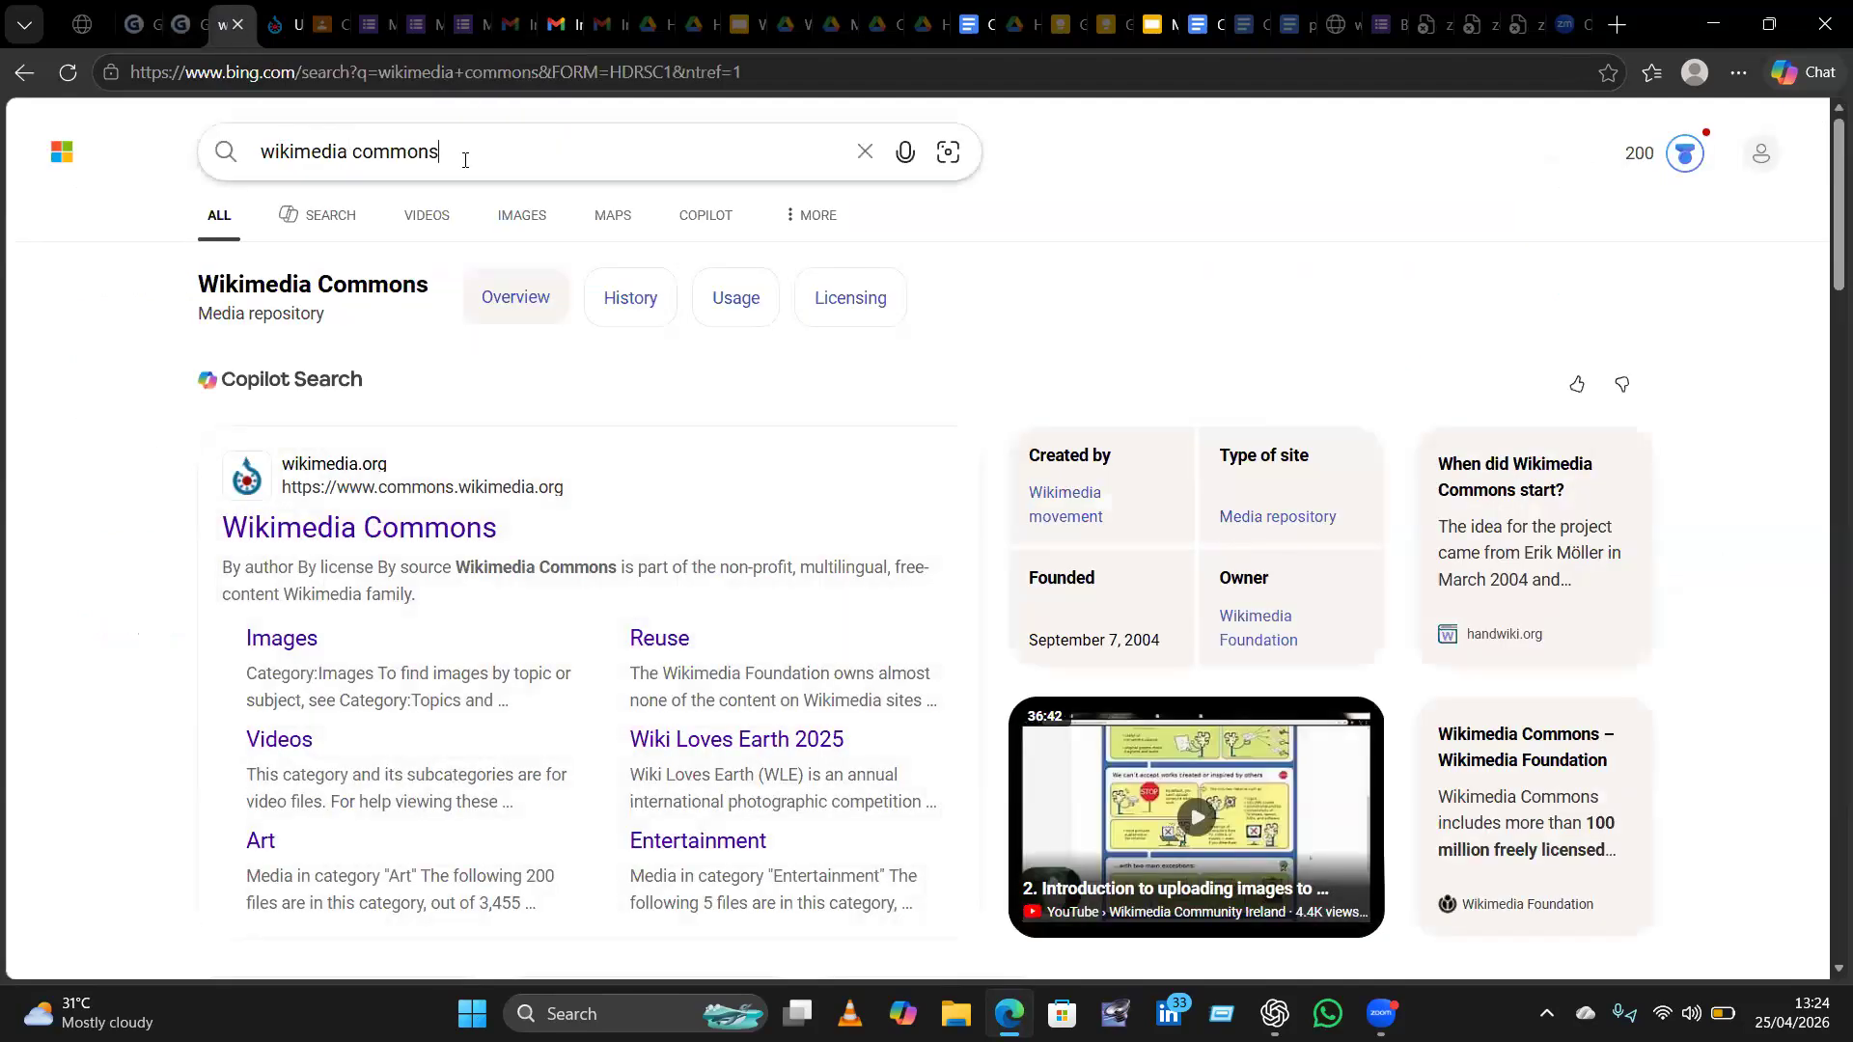
pyautogui.click(464, 160)
pyautogui.press('BackSpace')
pyautogui.press('BackSpace')
pyautogui.press('BackSpace')
pyautogui.press('BackSpace')
pyautogui.press('BackSpace')
pyautogui.press('BackSpace')
pyautogui.press('BackSpace')
pyautogui.press('BackSpace')
pyautogui.press('BackSpace')
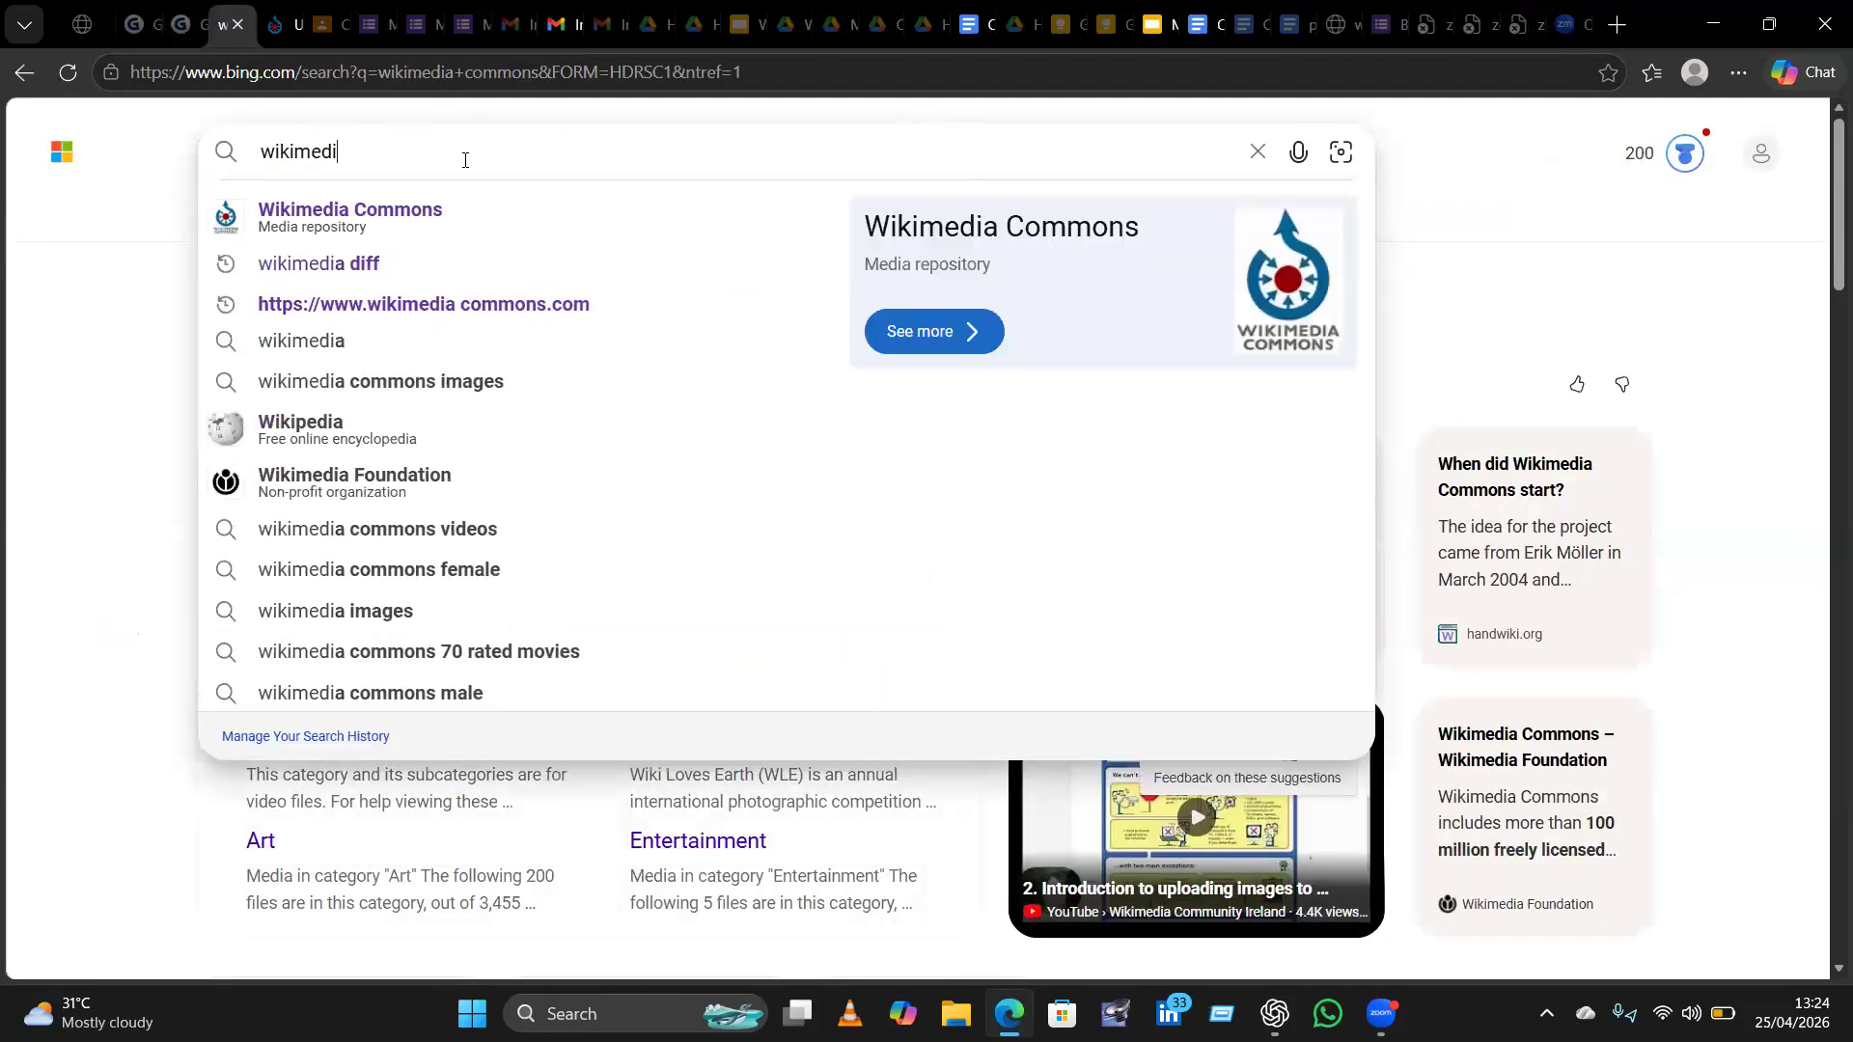
pyautogui.click(302, 439)
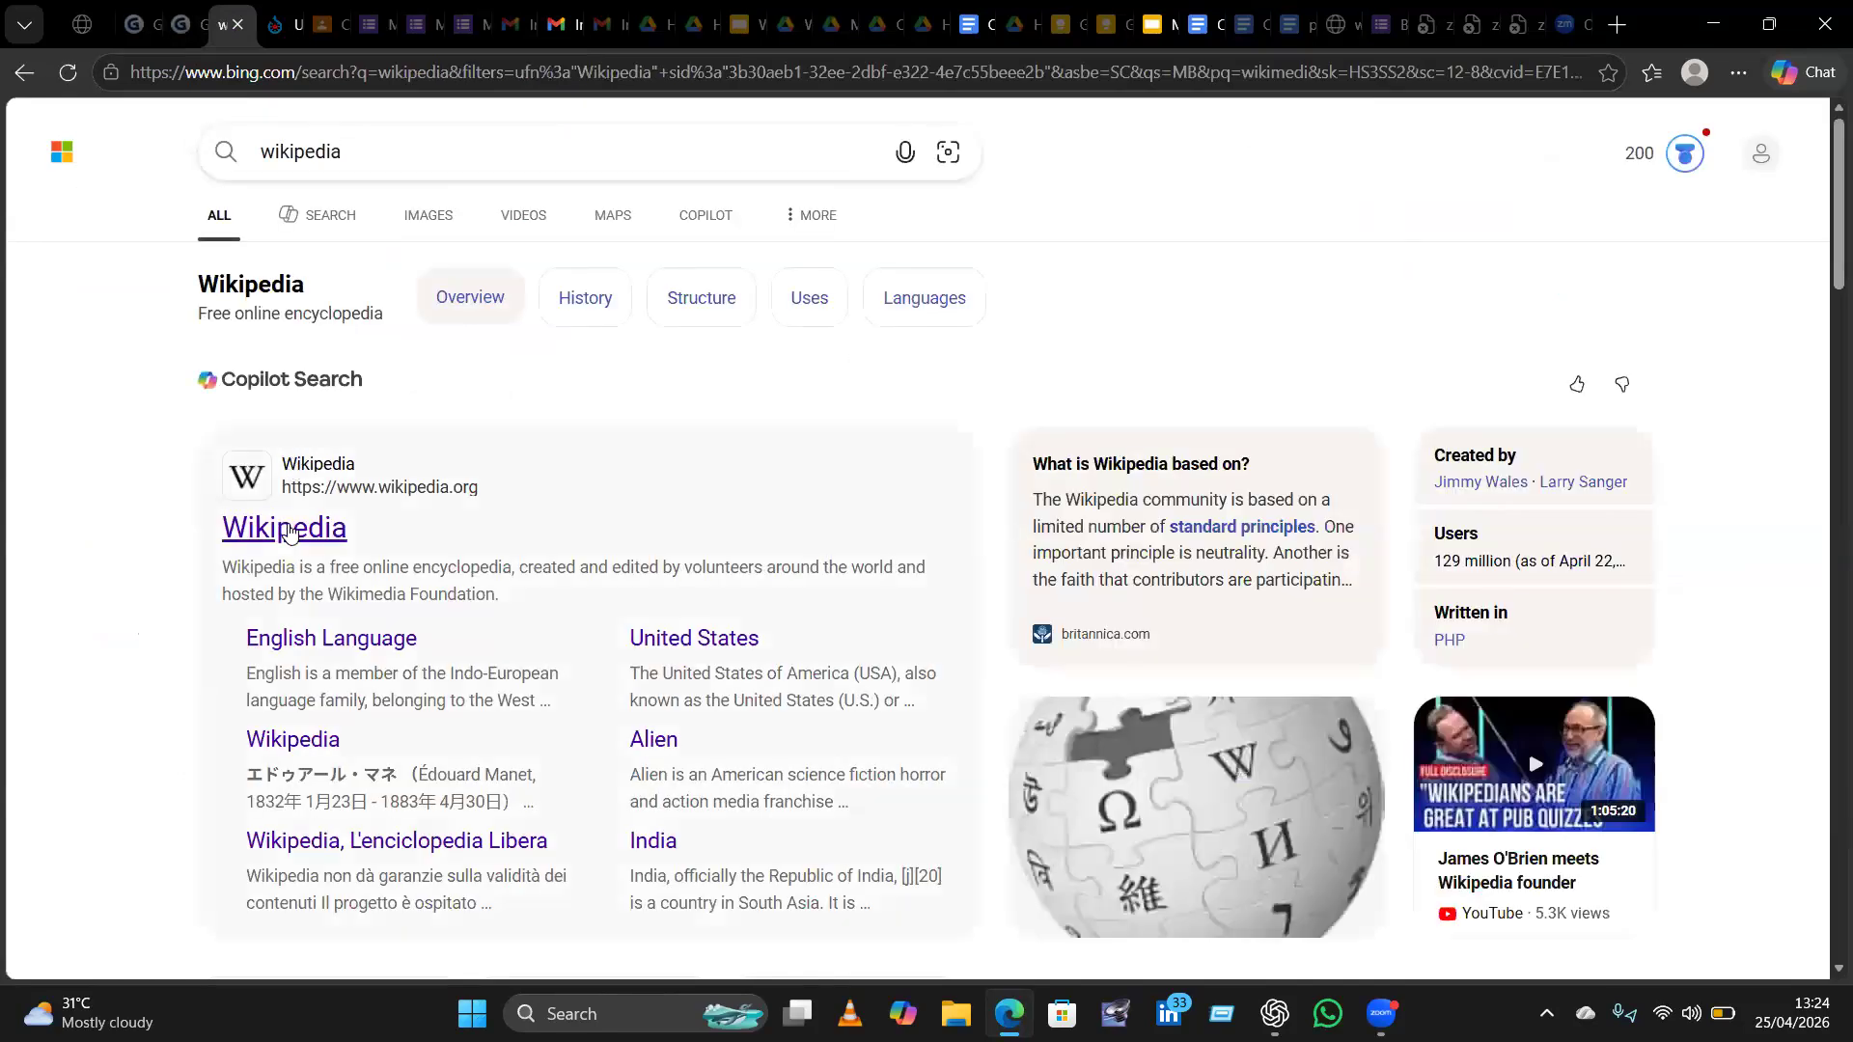
pyautogui.click(288, 526)
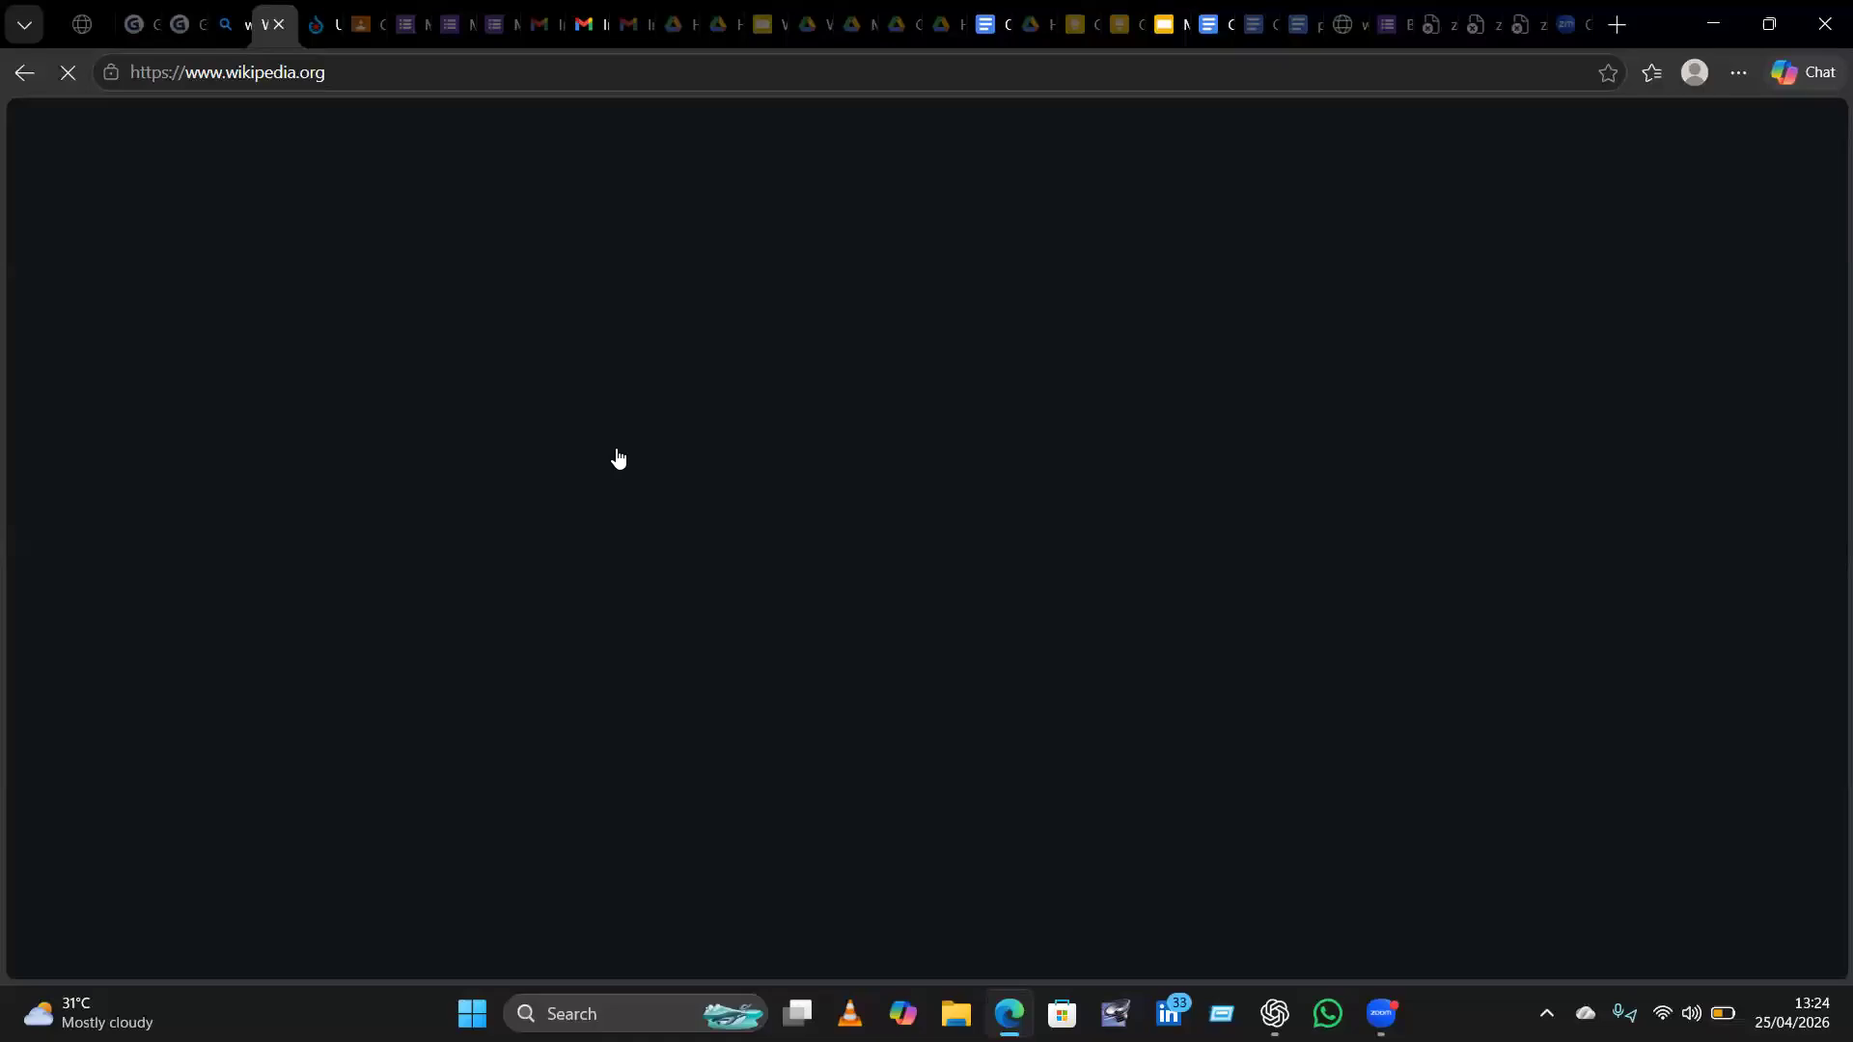
pyautogui.click(768, 280)
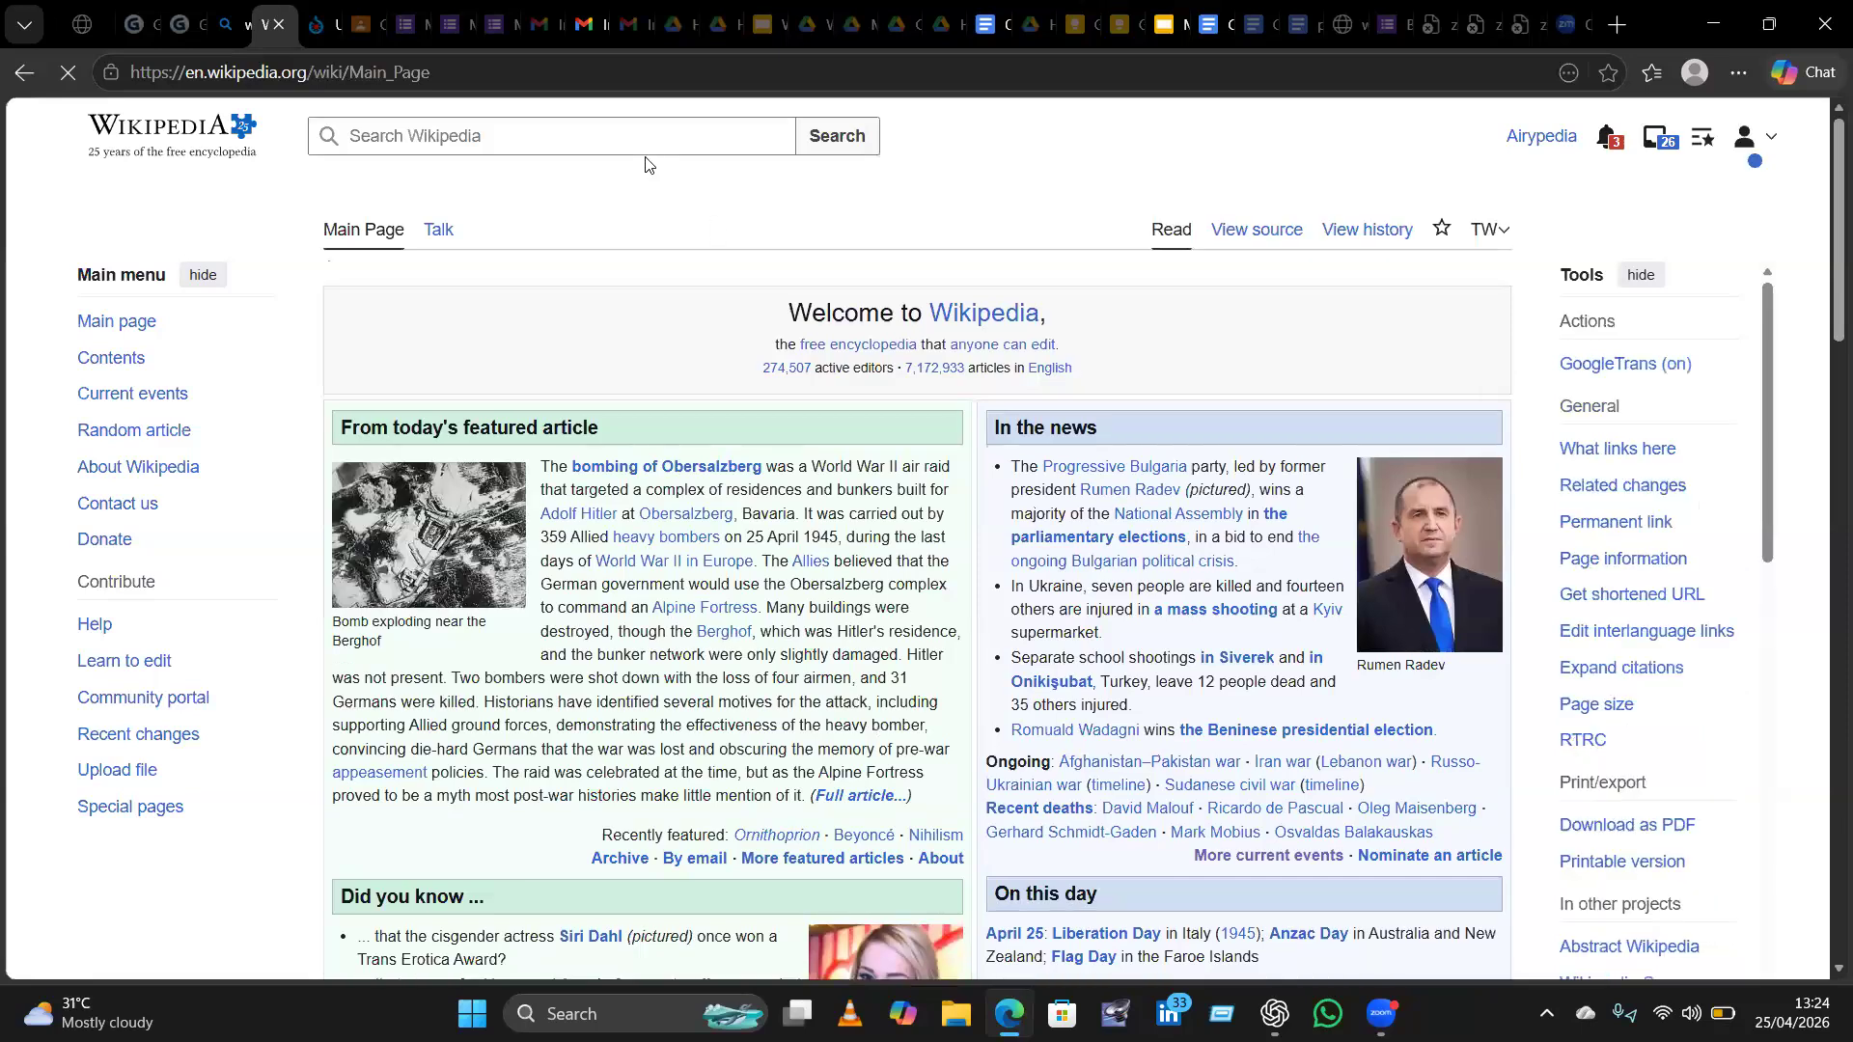
# Search Wikipedia for "flood in Niger" and open the suggested article Natural disasters in Nigeria.
pyautogui.click(632, 138)
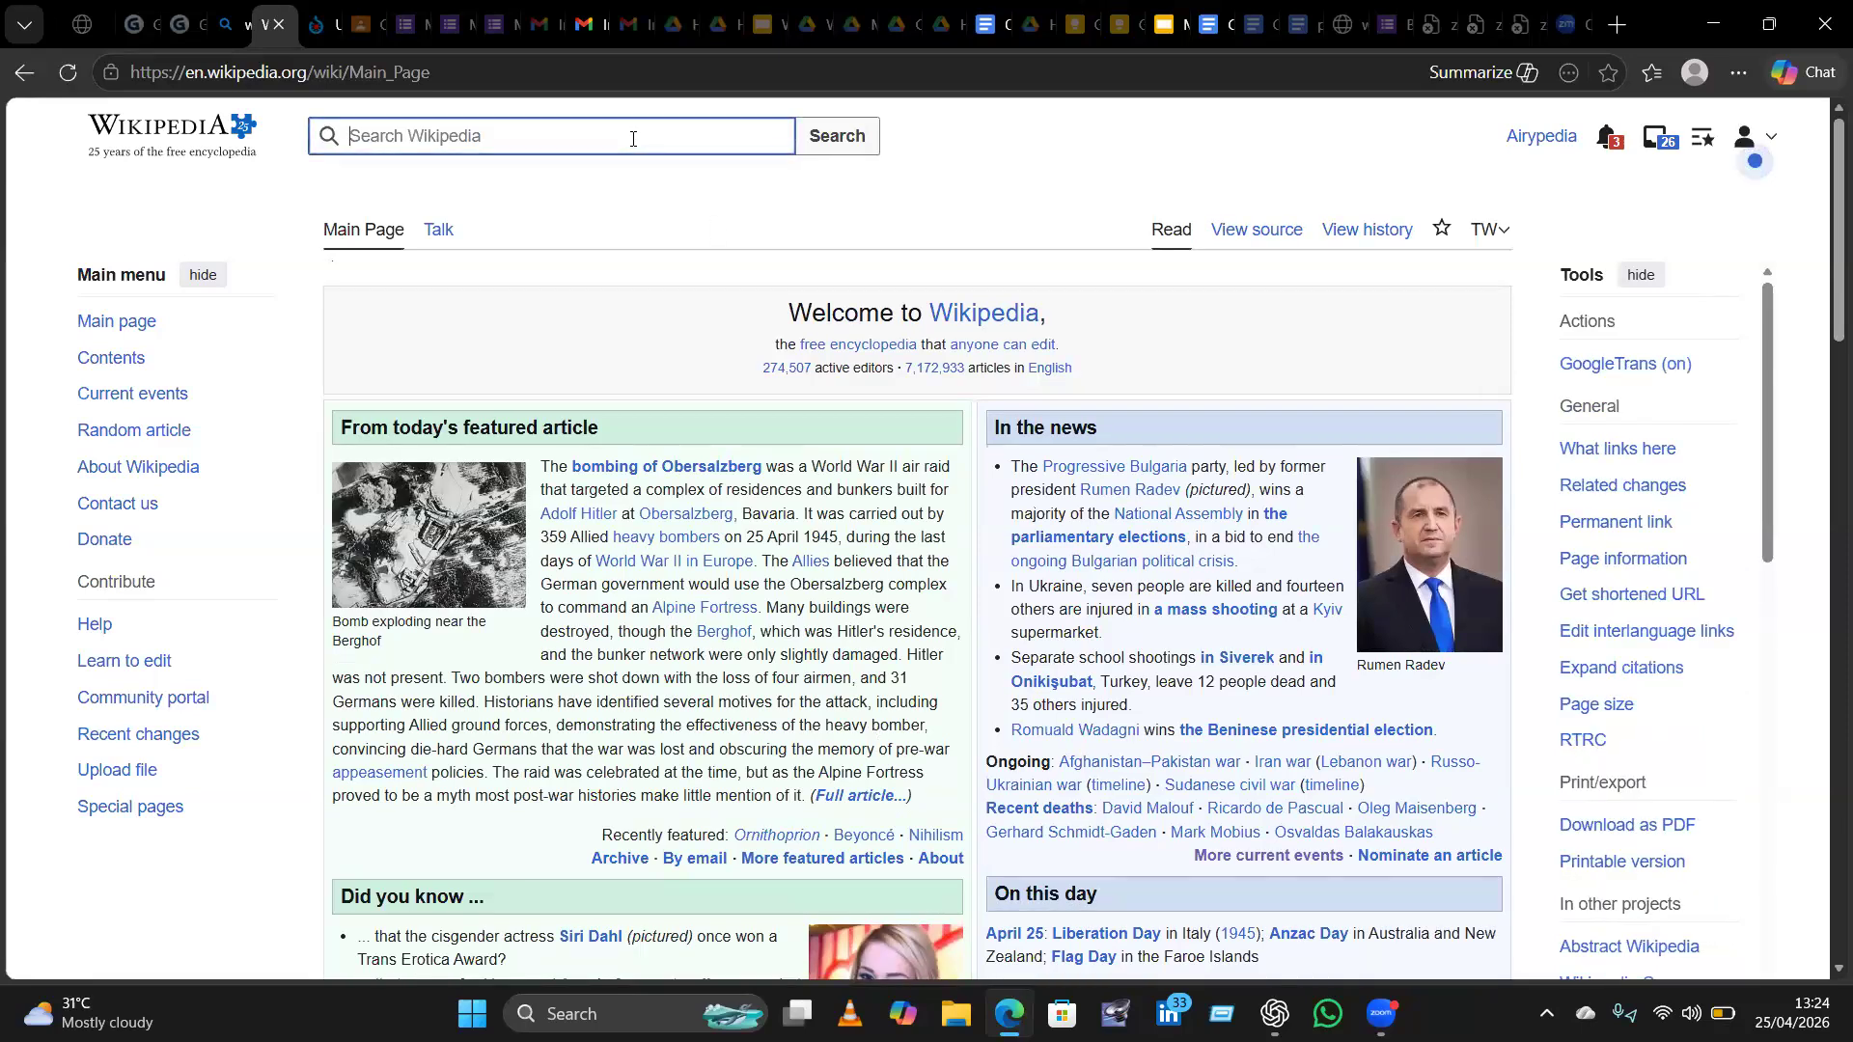
pyautogui.write('flood')
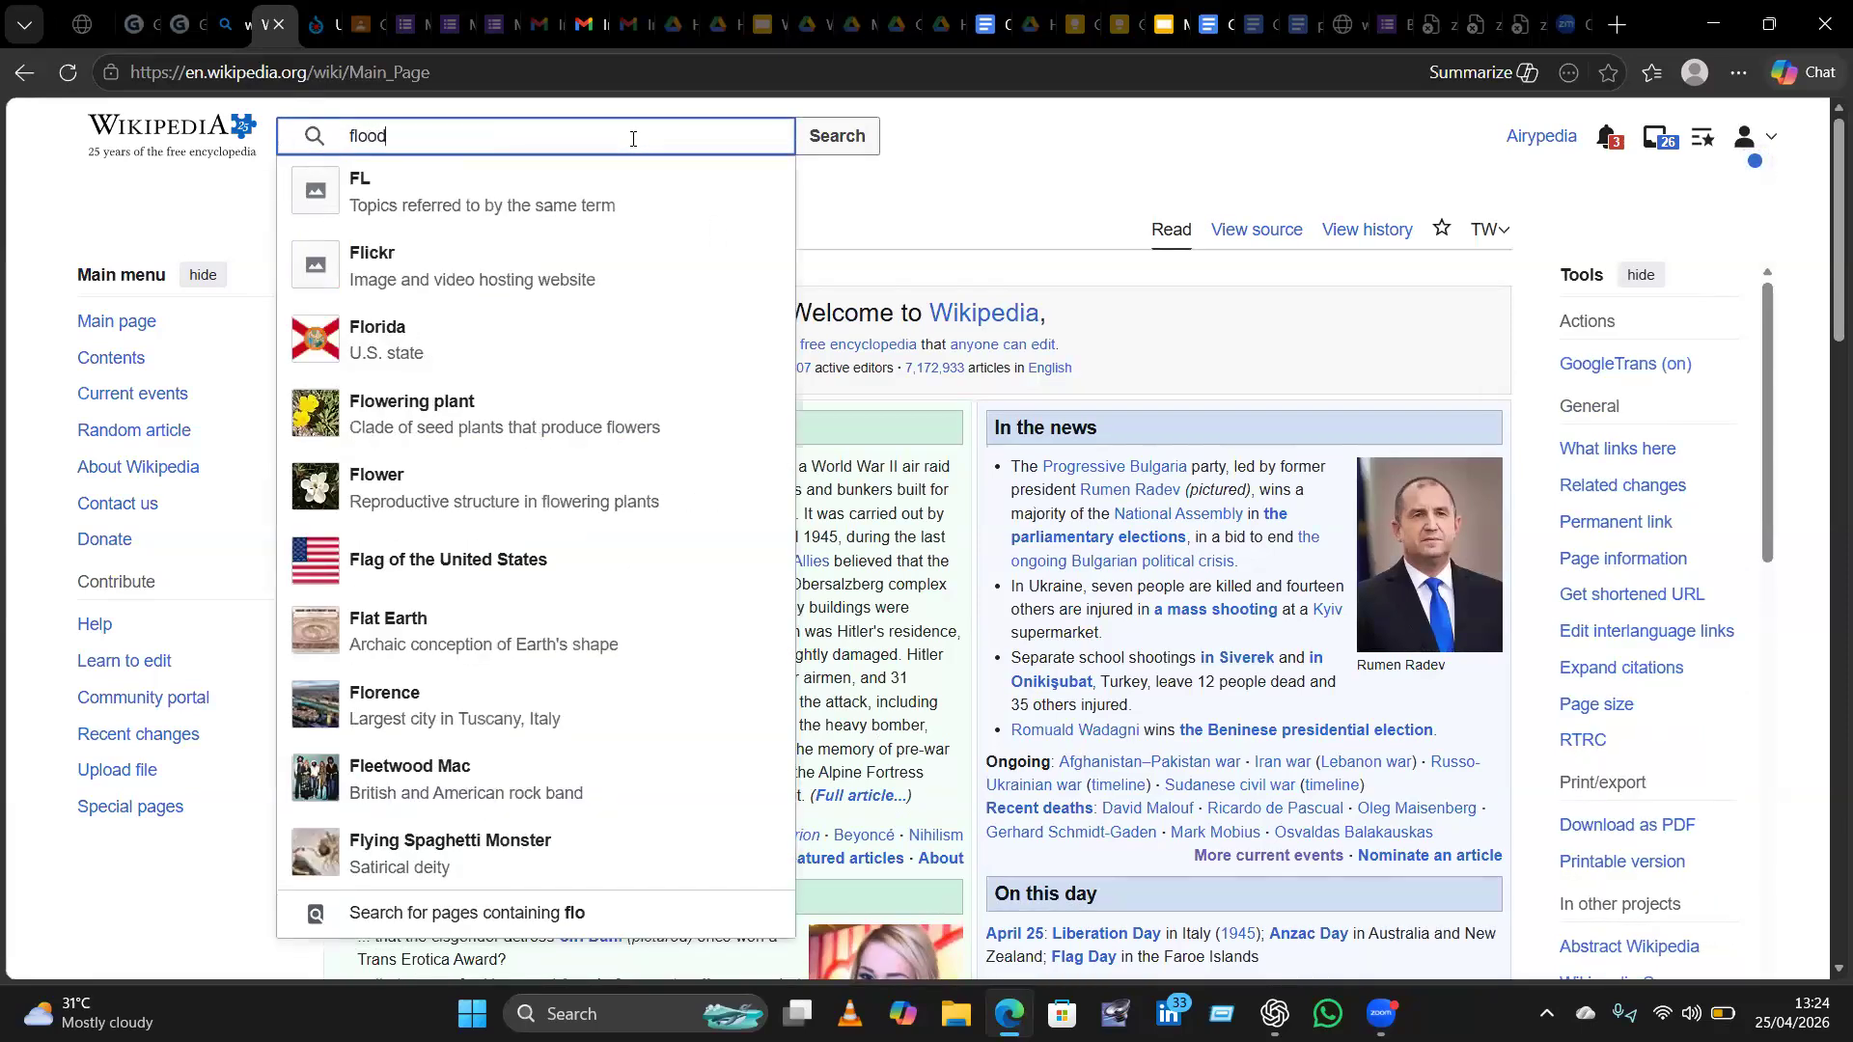
pyautogui.write(' in')
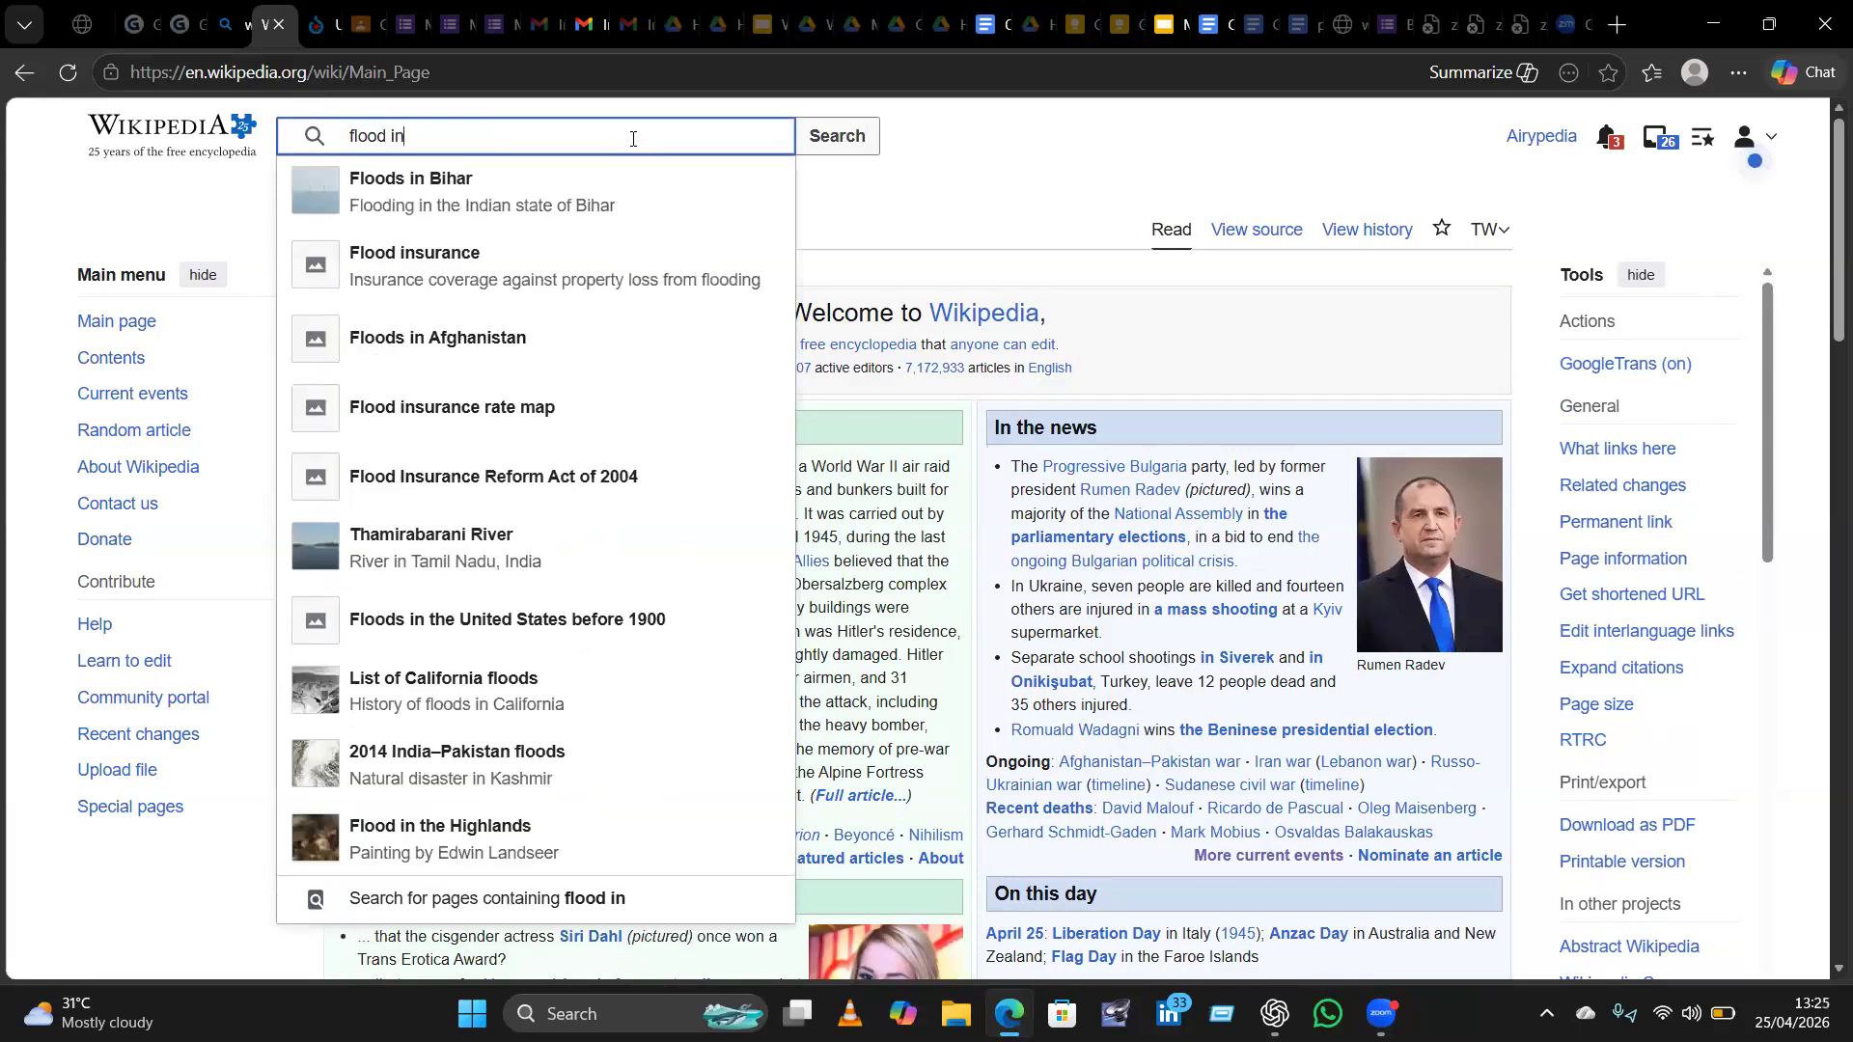
pyautogui.write(' Niger')
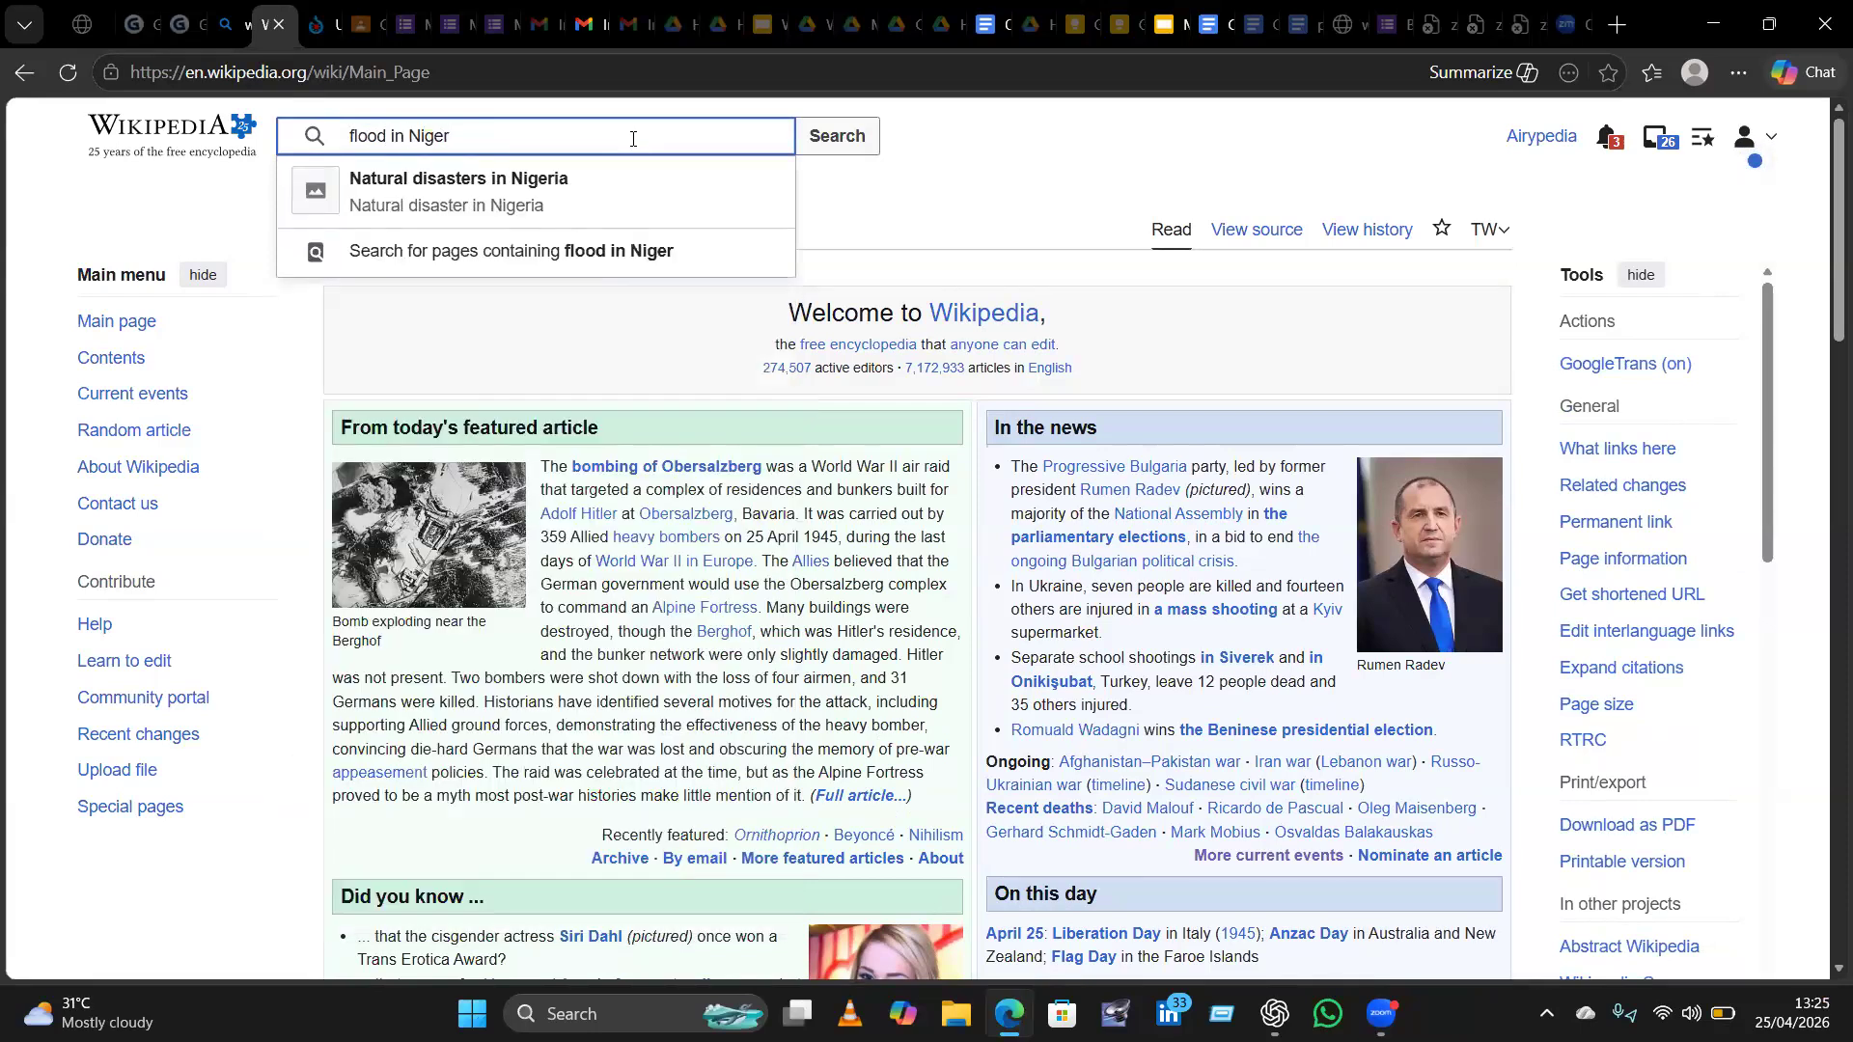
pyautogui.click(480, 179)
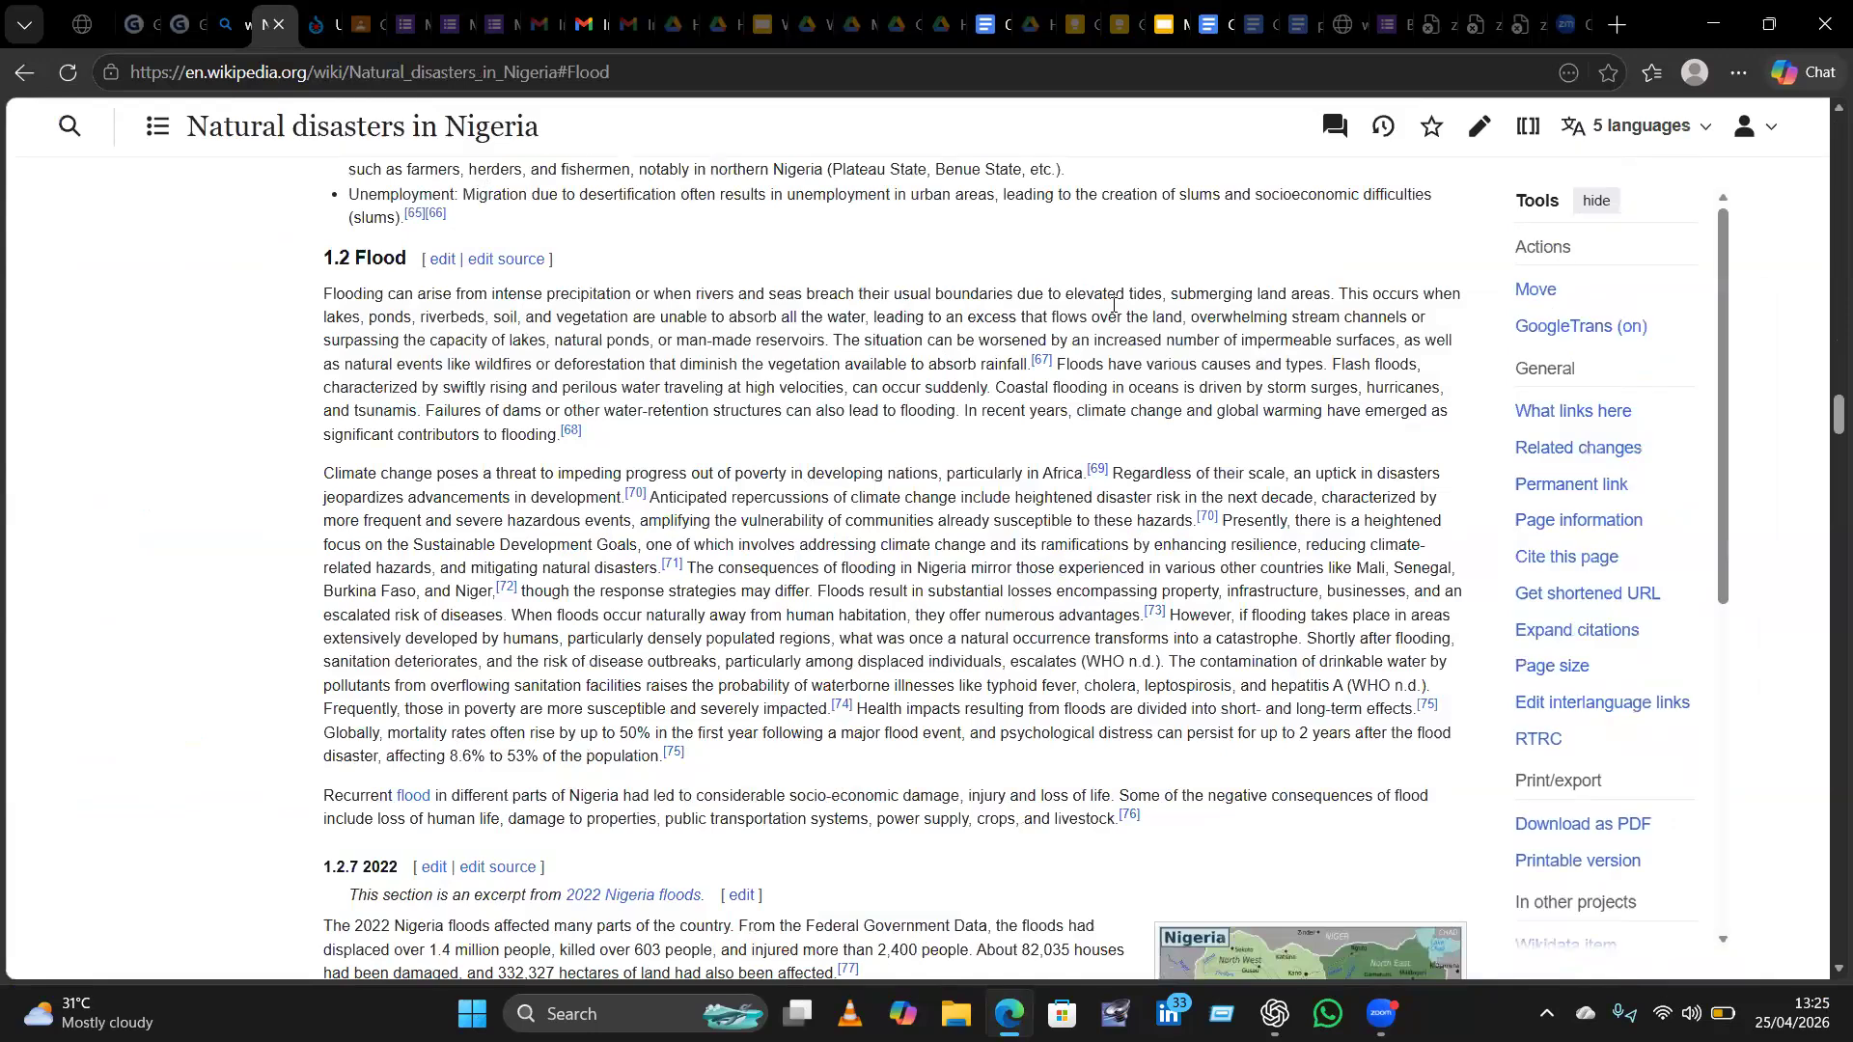
# Look over the article's lead section and flood photo, and skim its full length down to the See also and References sections.
pyautogui.scroll(5, 1113, 305)
pyautogui.scroll(15, 1124, 313)
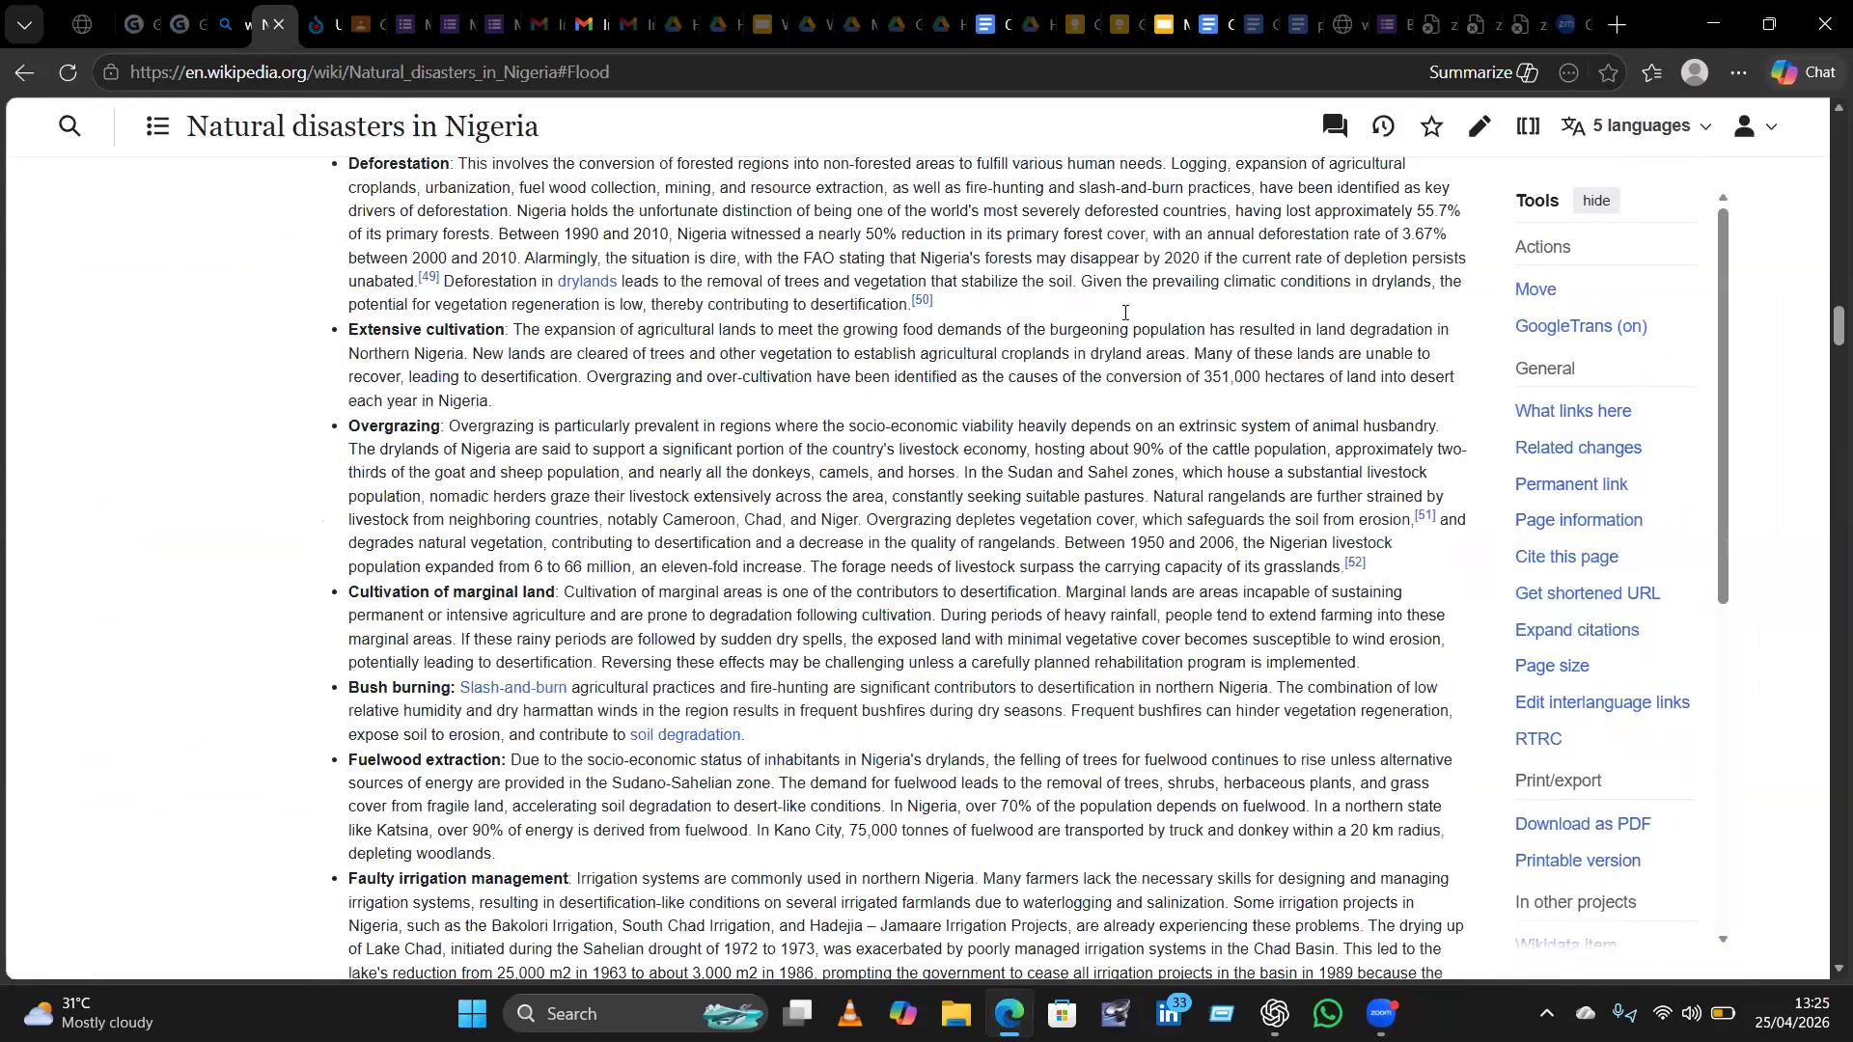
pyautogui.scroll(15, 1124, 314)
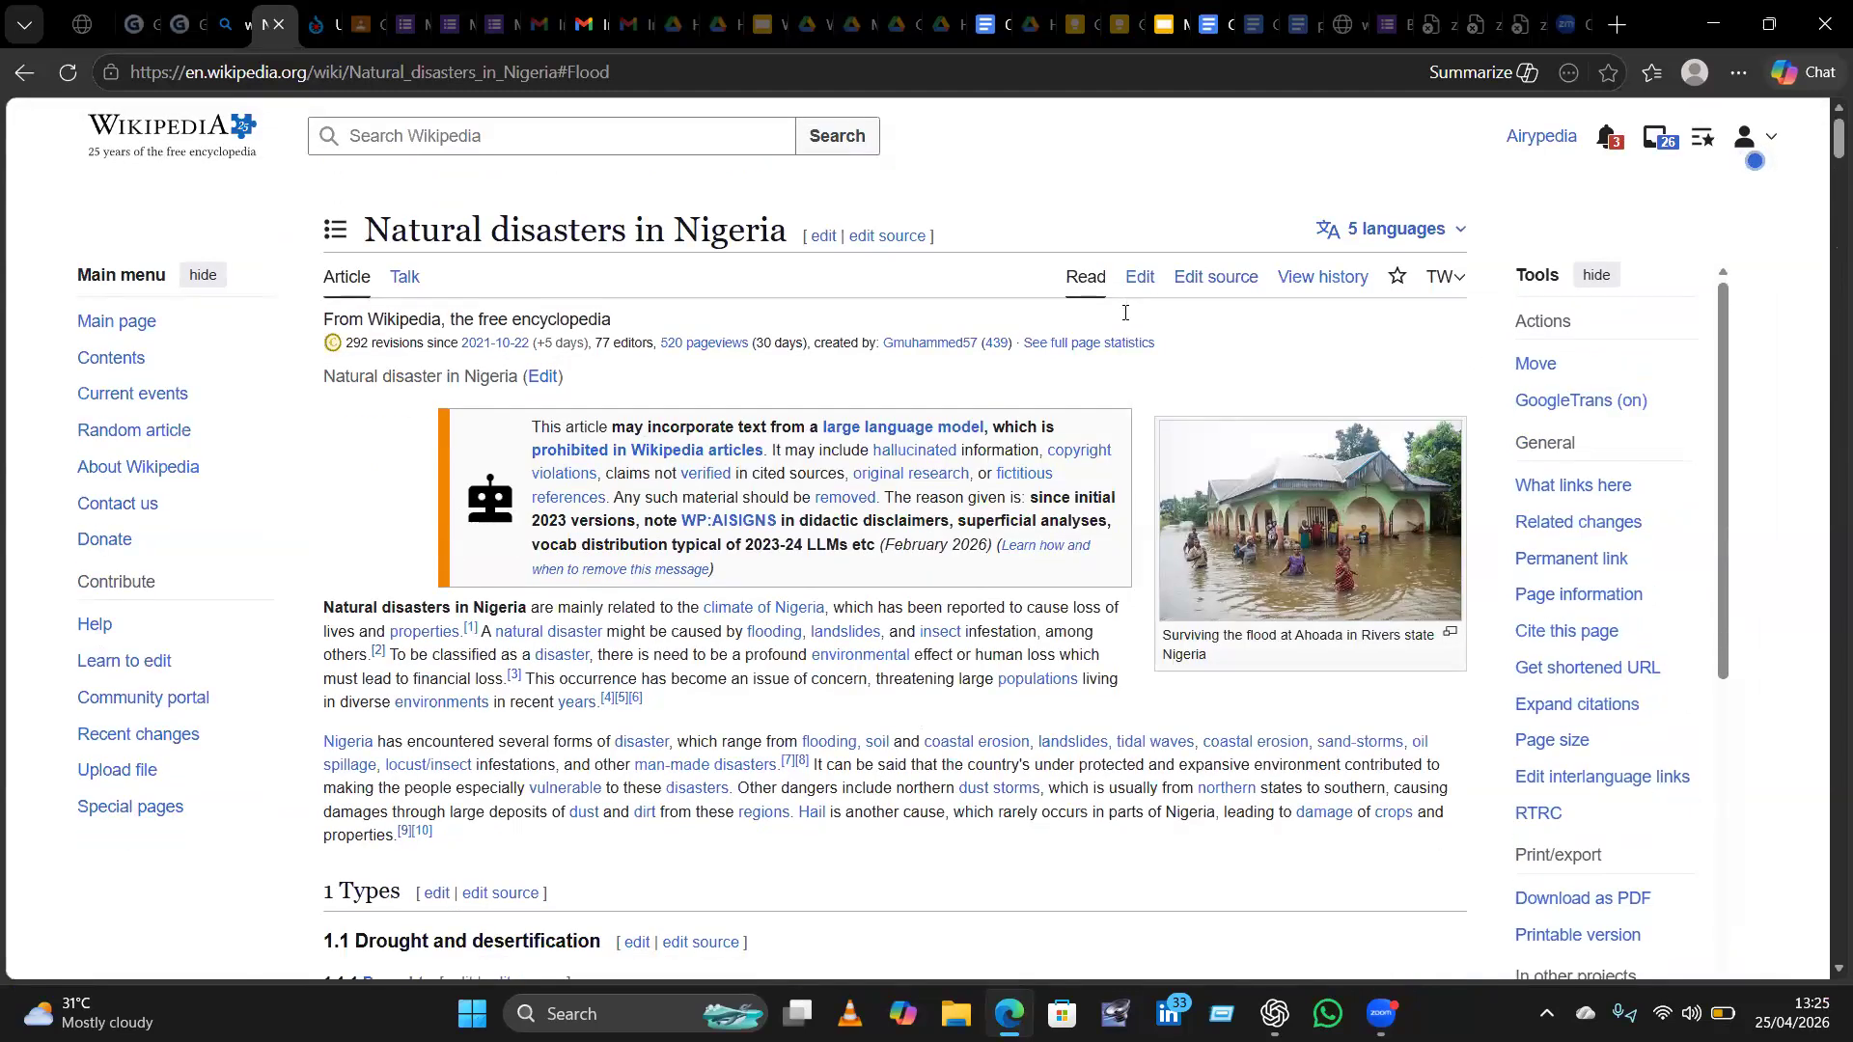
pyautogui.scroll(-4, 1124, 314)
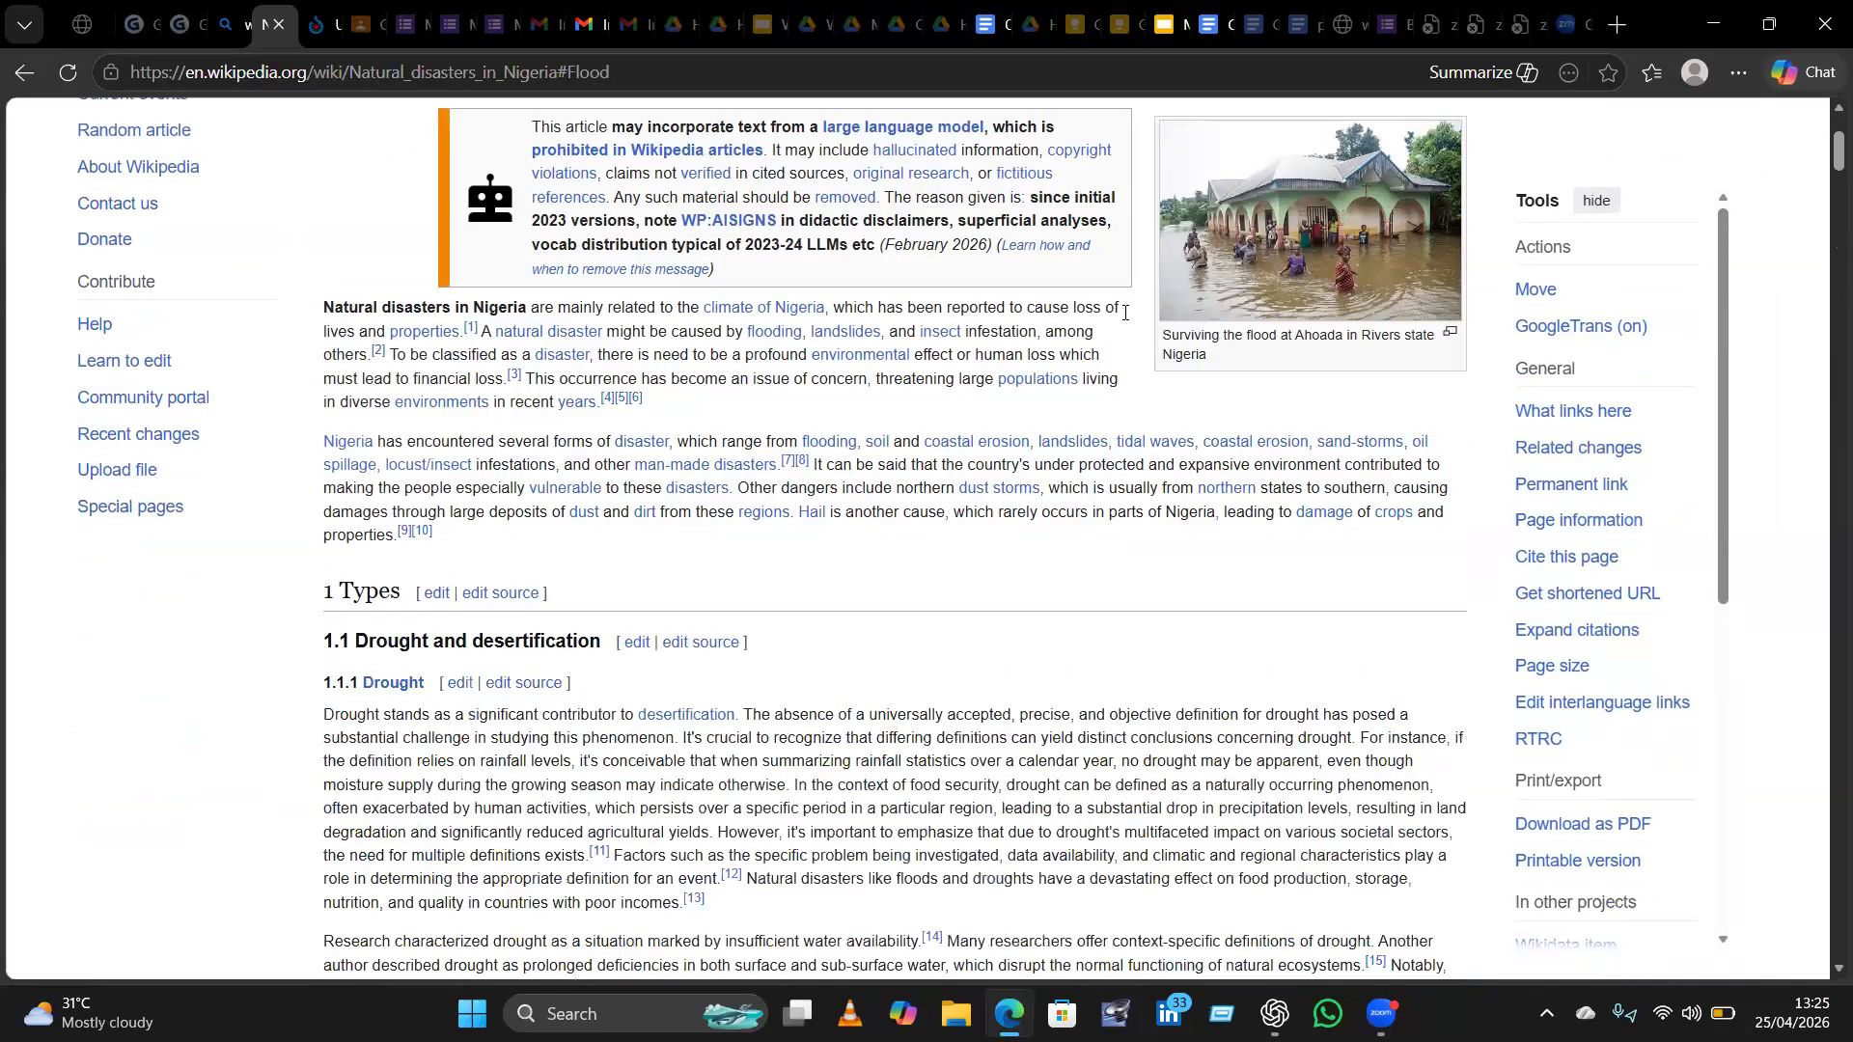
pyautogui.scroll(3, 1124, 314)
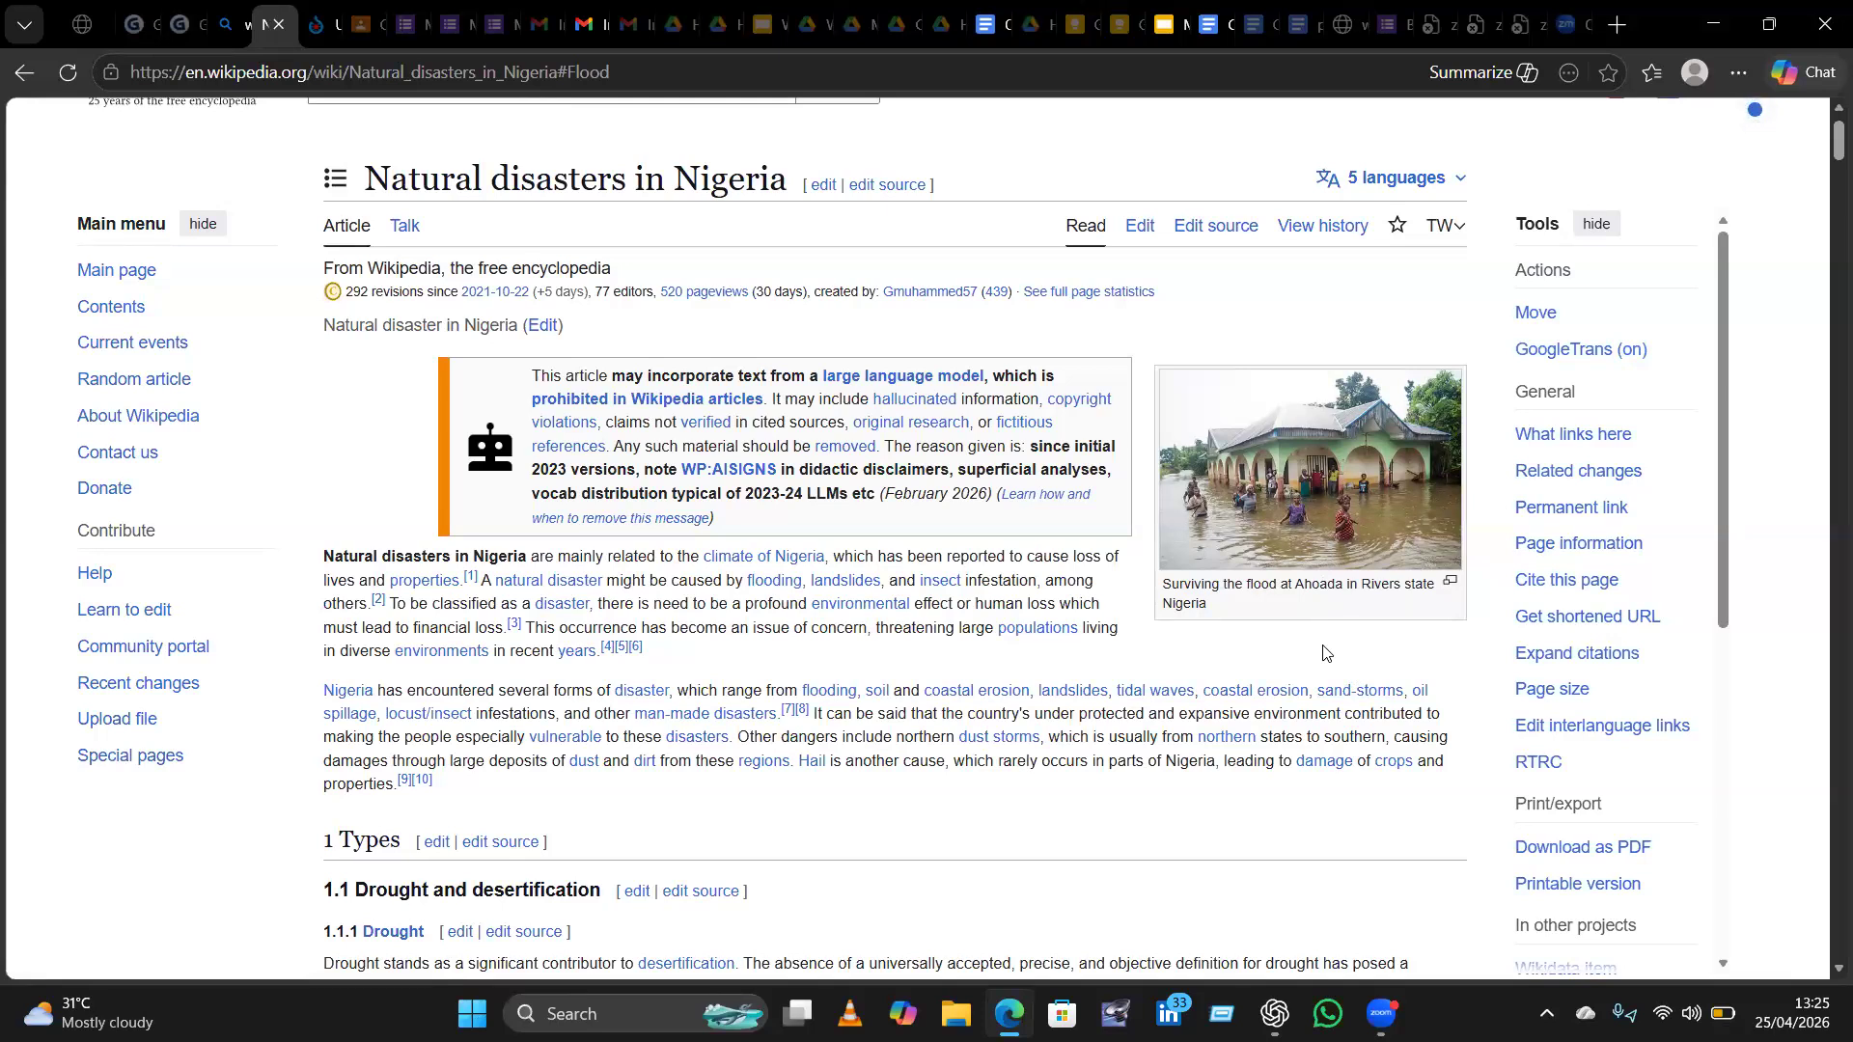
pyautogui.scroll(-10, 1323, 653)
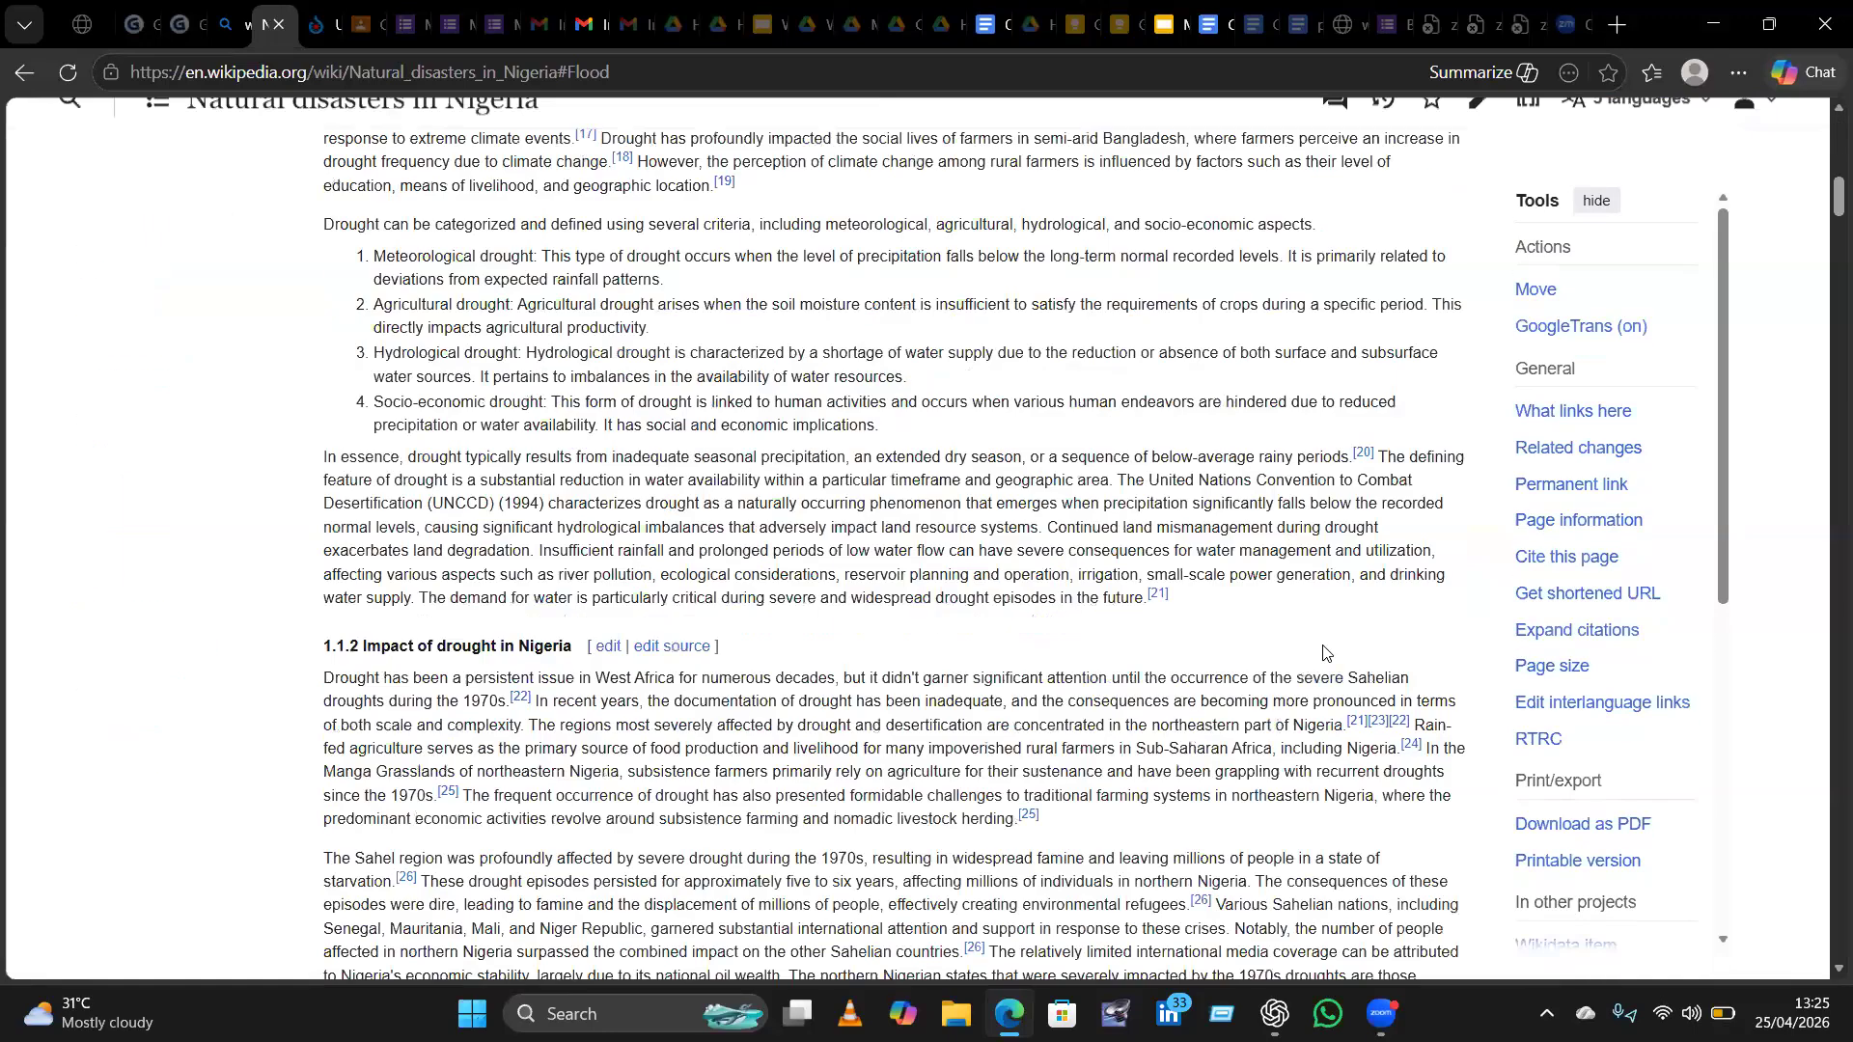
pyautogui.scroll(-20, 1323, 654)
pyautogui.scroll(5, 1323, 654)
pyautogui.scroll(20, 1323, 653)
pyautogui.scroll(7, 1323, 653)
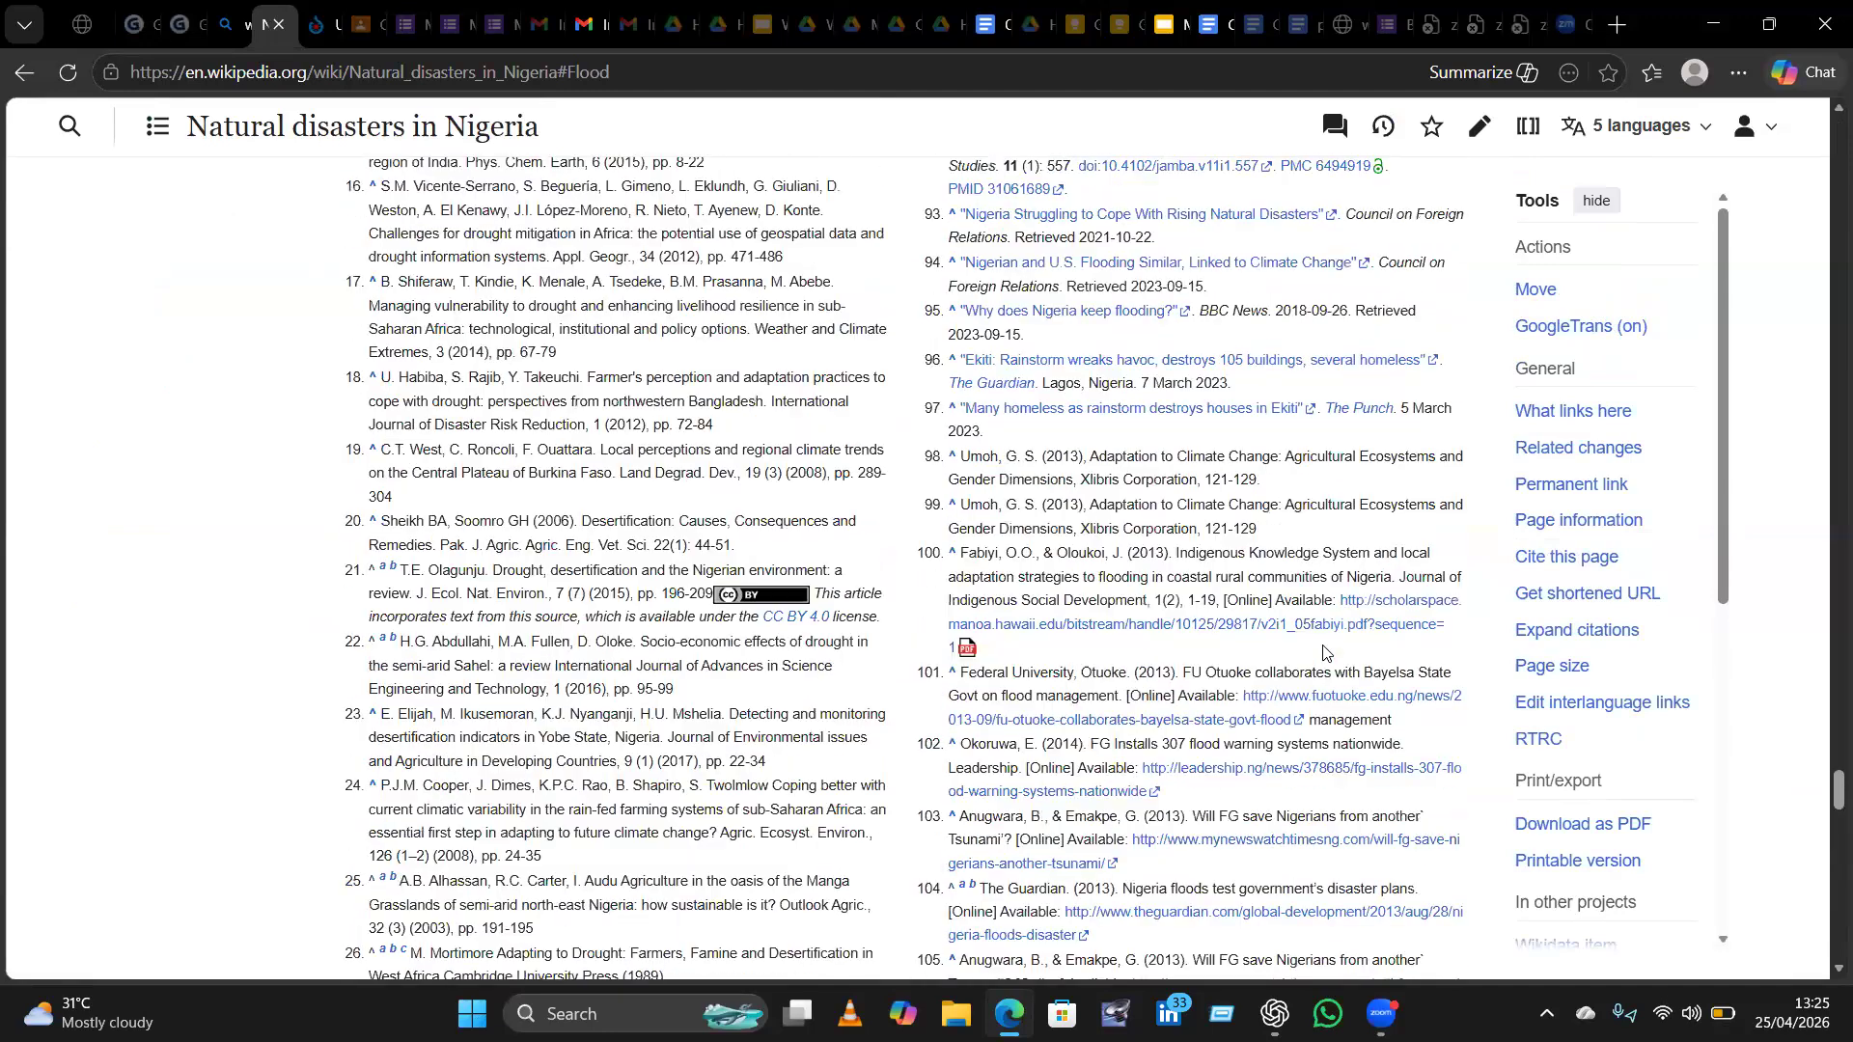
pyautogui.scroll(18, 1323, 654)
pyautogui.scroll(5, 1323, 654)
pyautogui.scroll(-10, 1323, 654)
pyautogui.scroll(-1, 1323, 653)
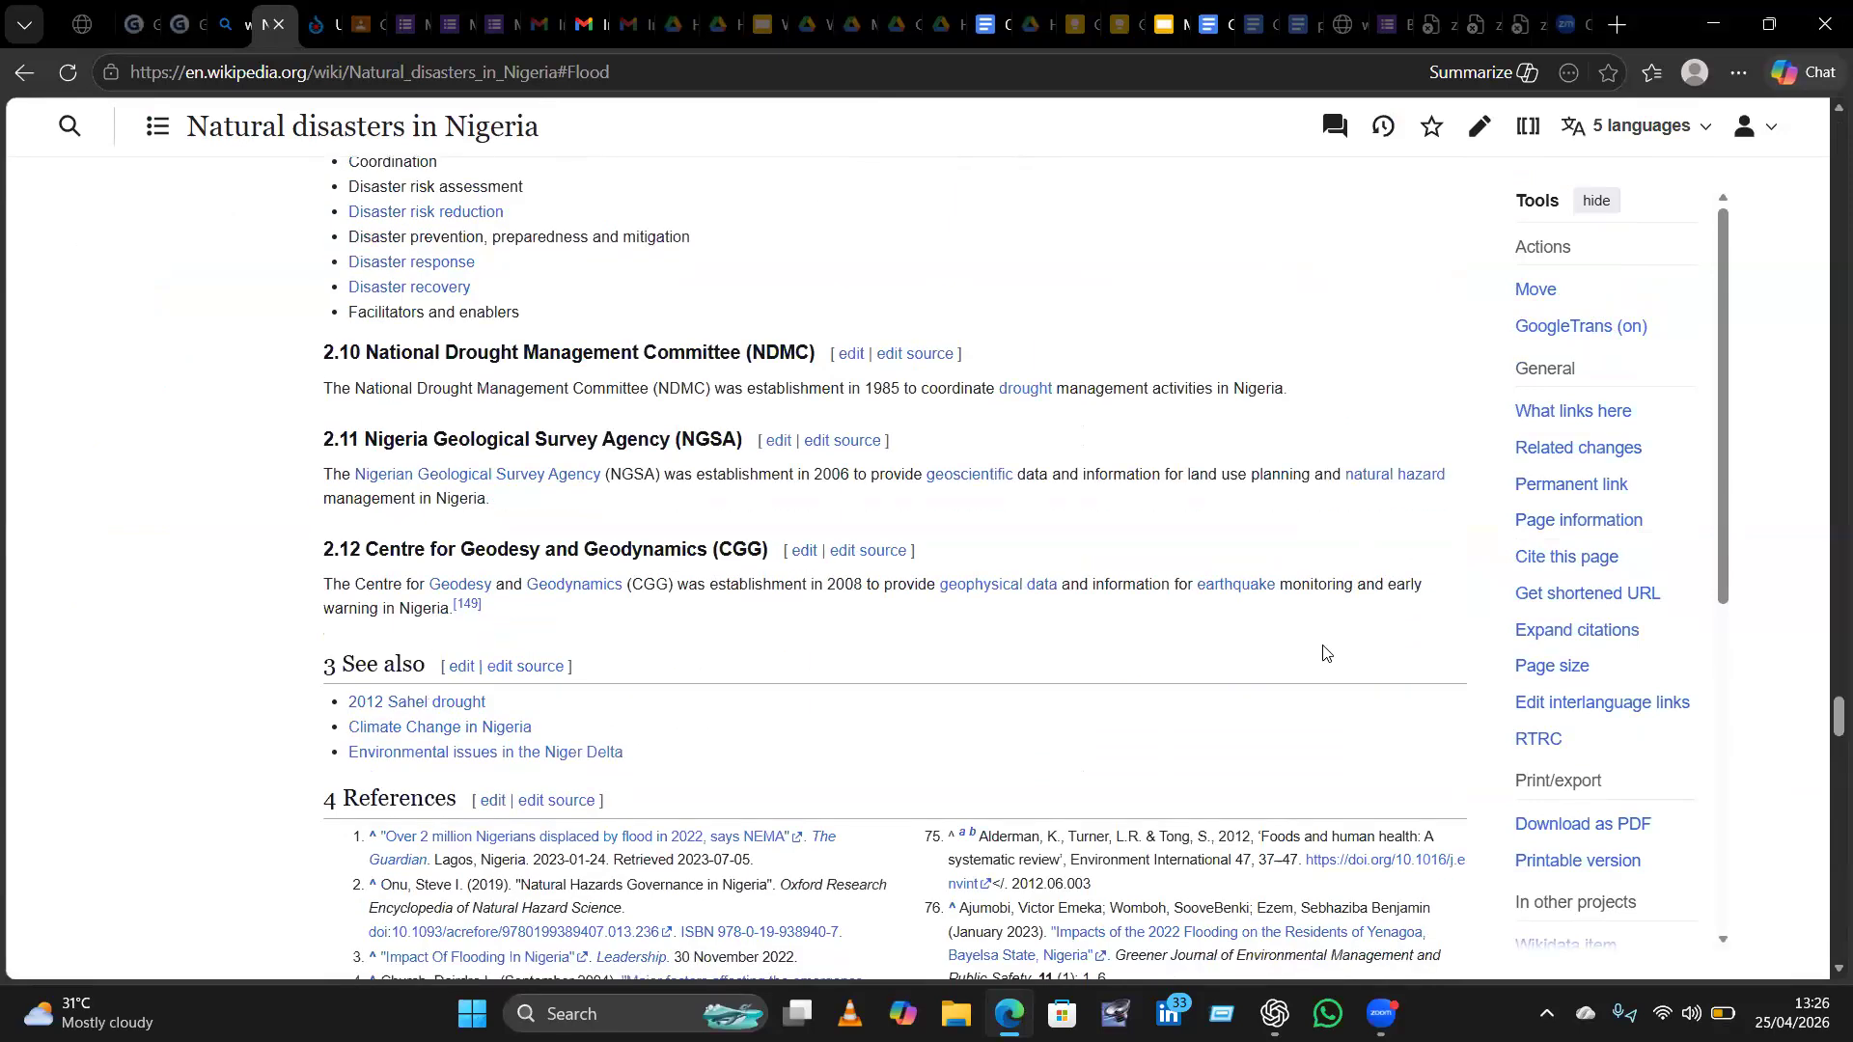
# Examine the article backwards from the emergency management section through fire outbreaks, earthquakes and landslides to the yearly flood subsections.
pyautogui.scroll(8, 1323, 653)
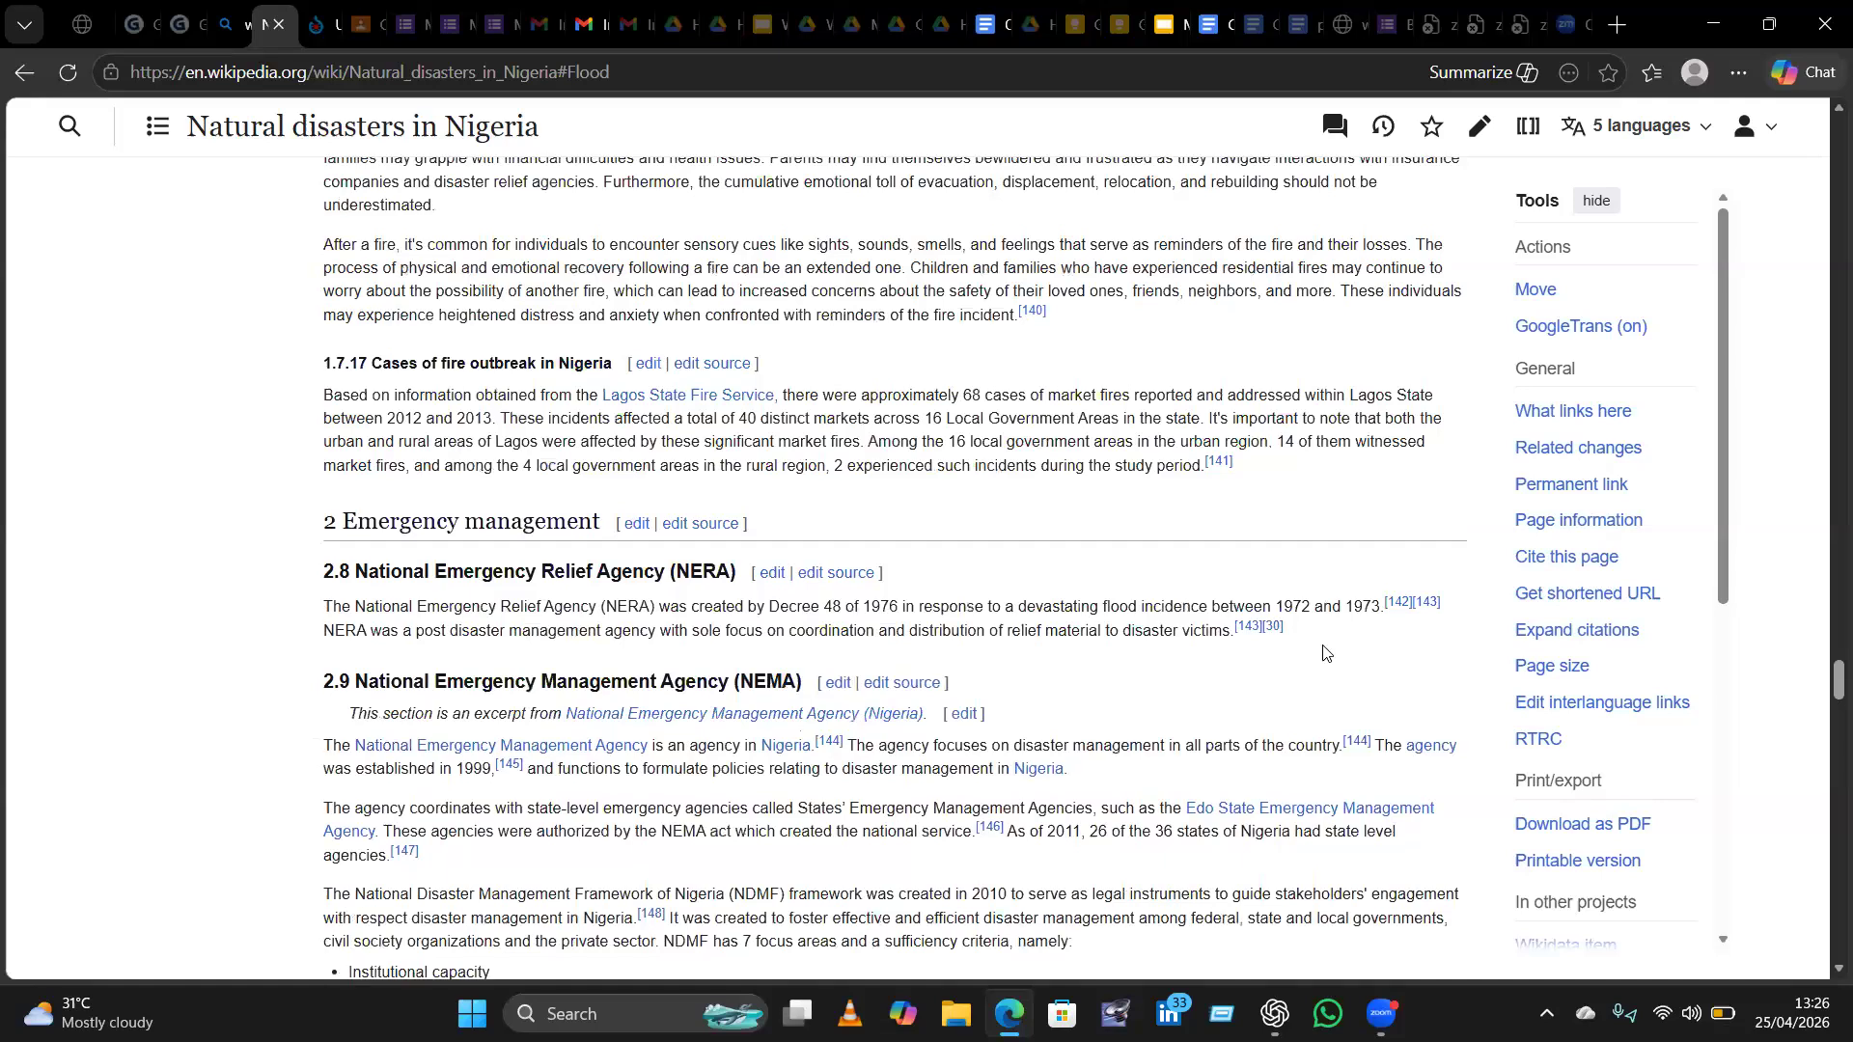
pyautogui.scroll(3, 1323, 654)
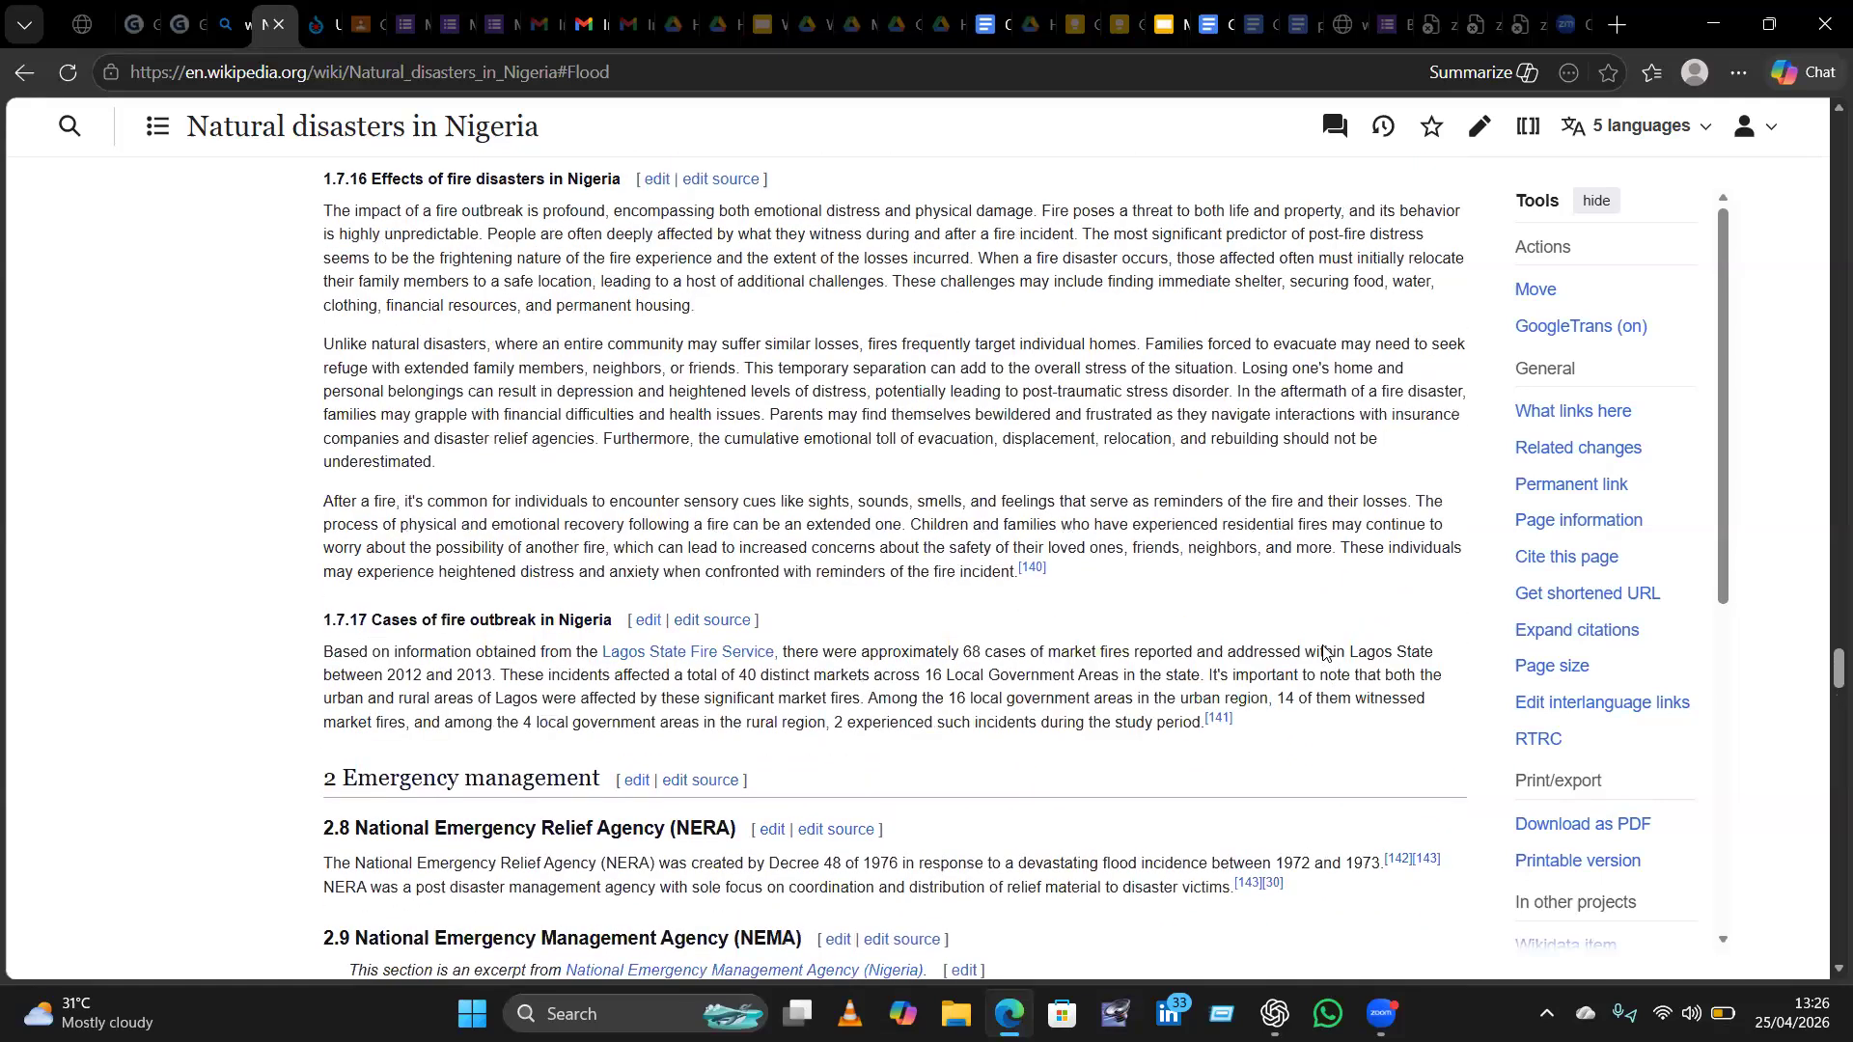
pyautogui.scroll(-2, 1323, 654)
pyautogui.scroll(-2, 1323, 654)
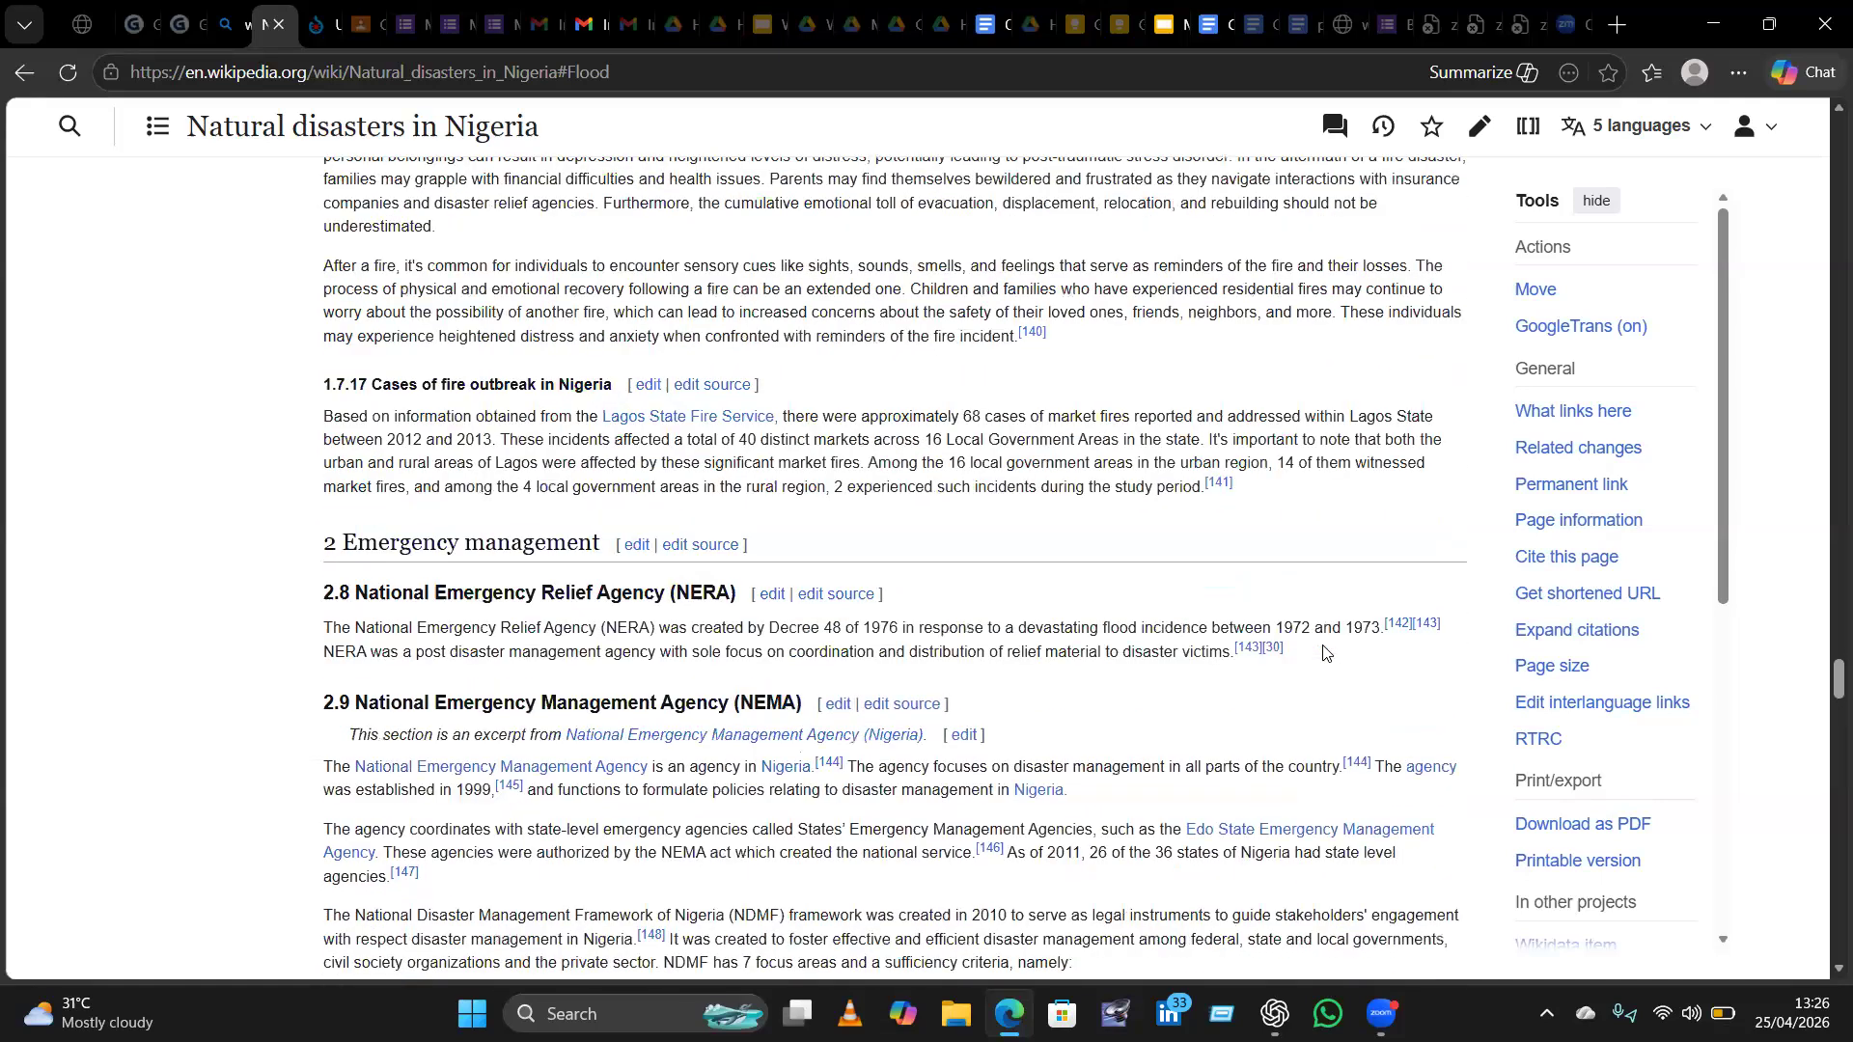
pyautogui.scroll(4, 1323, 654)
pyautogui.scroll(7, 1323, 654)
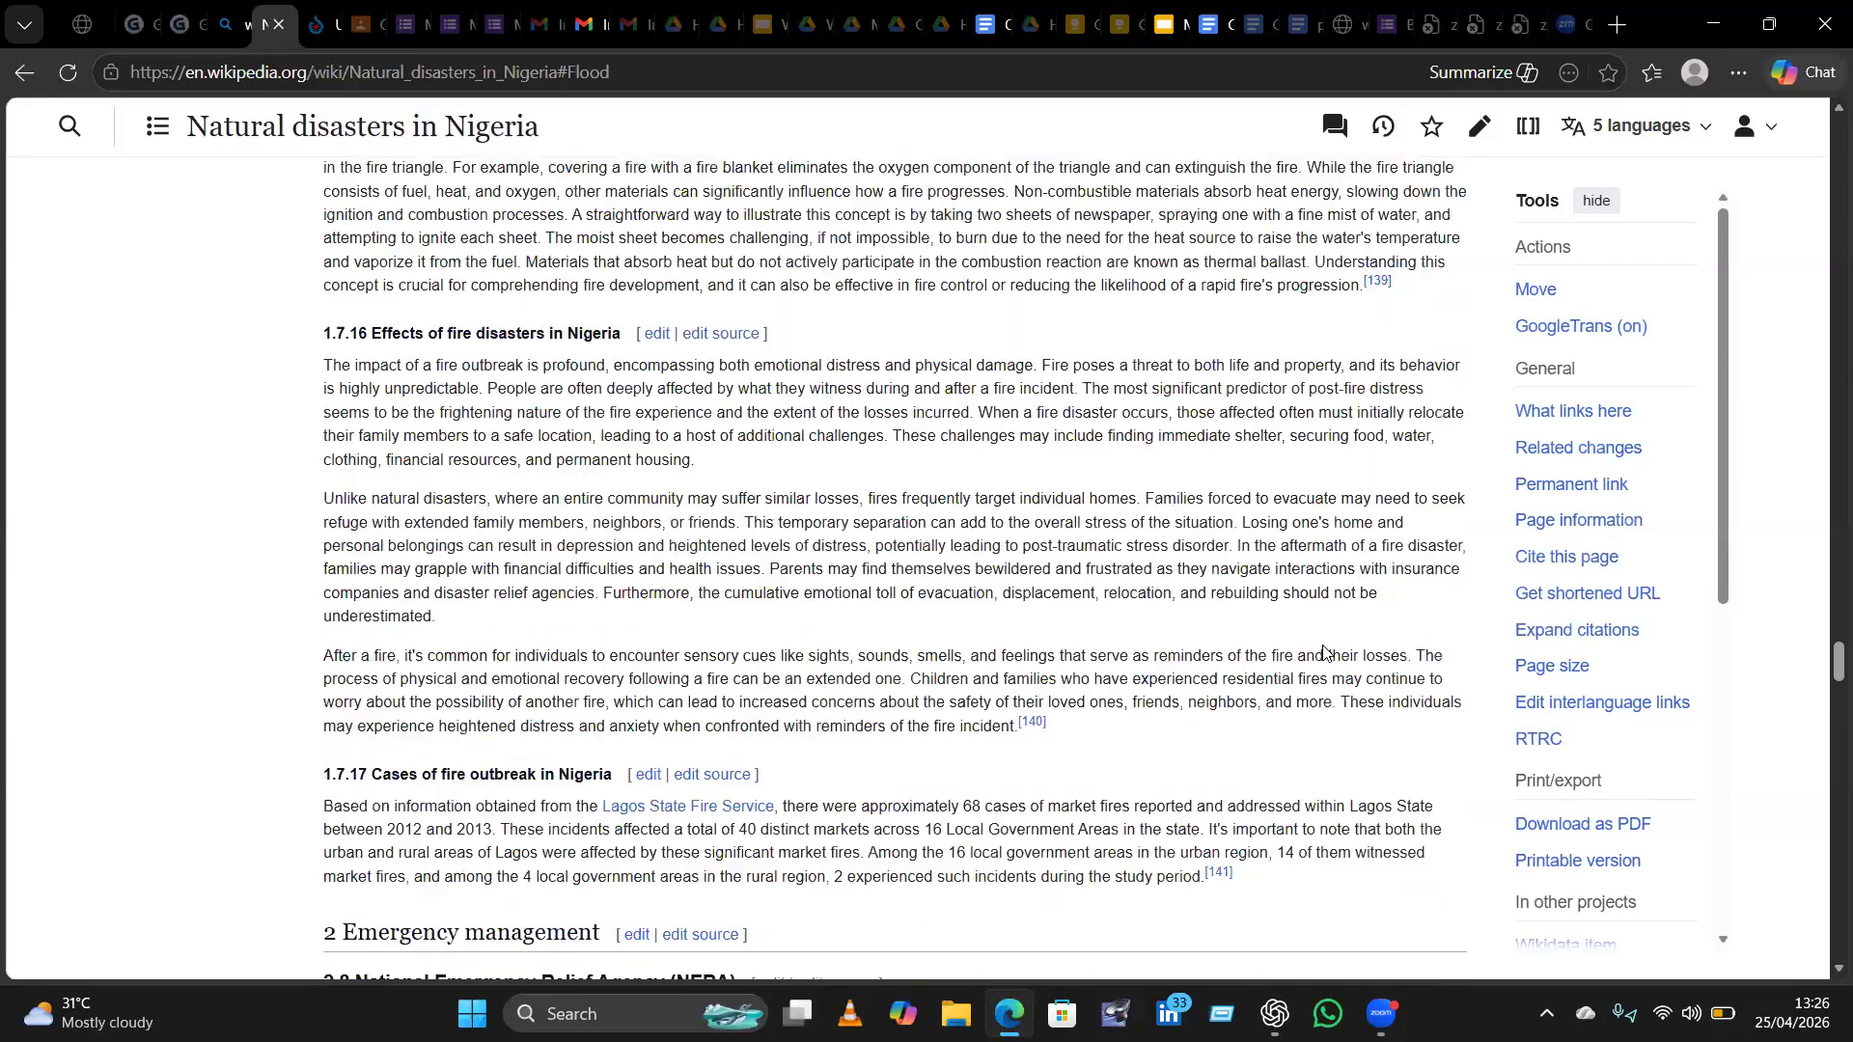
pyautogui.scroll(9, 1323, 653)
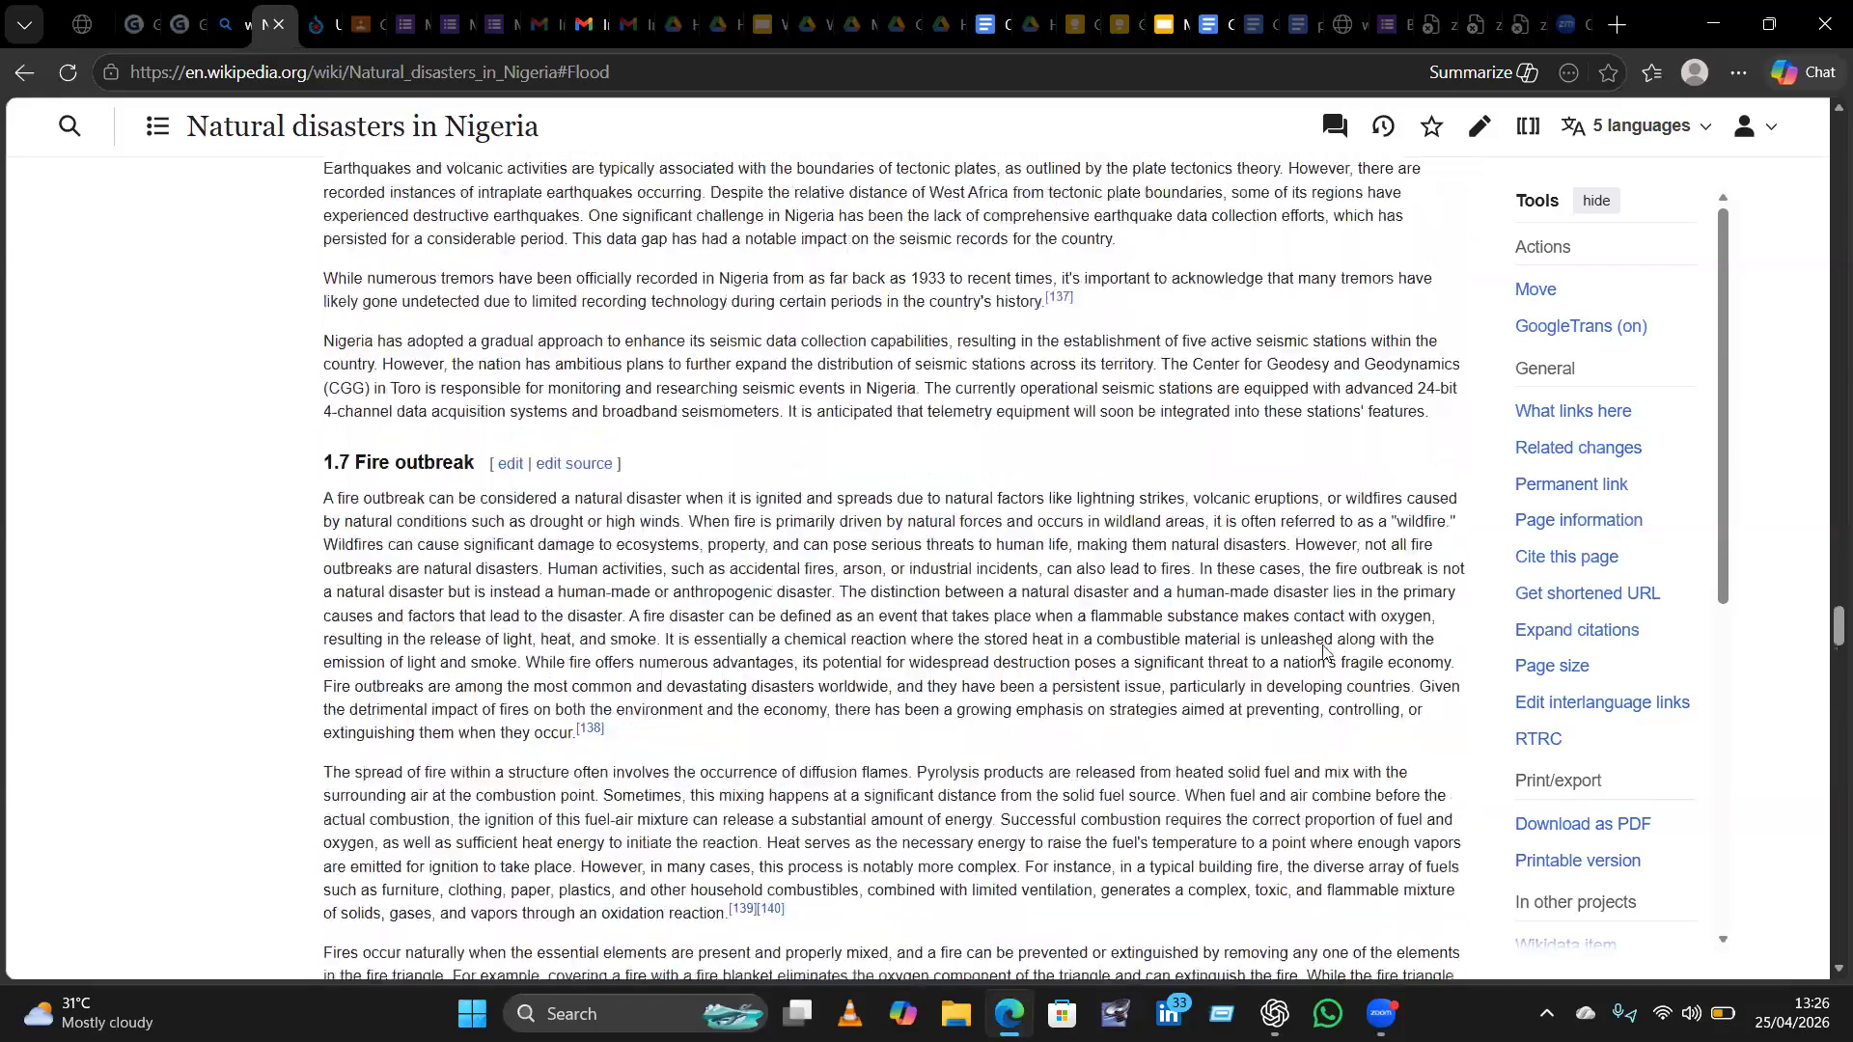
pyautogui.scroll(5, 1323, 654)
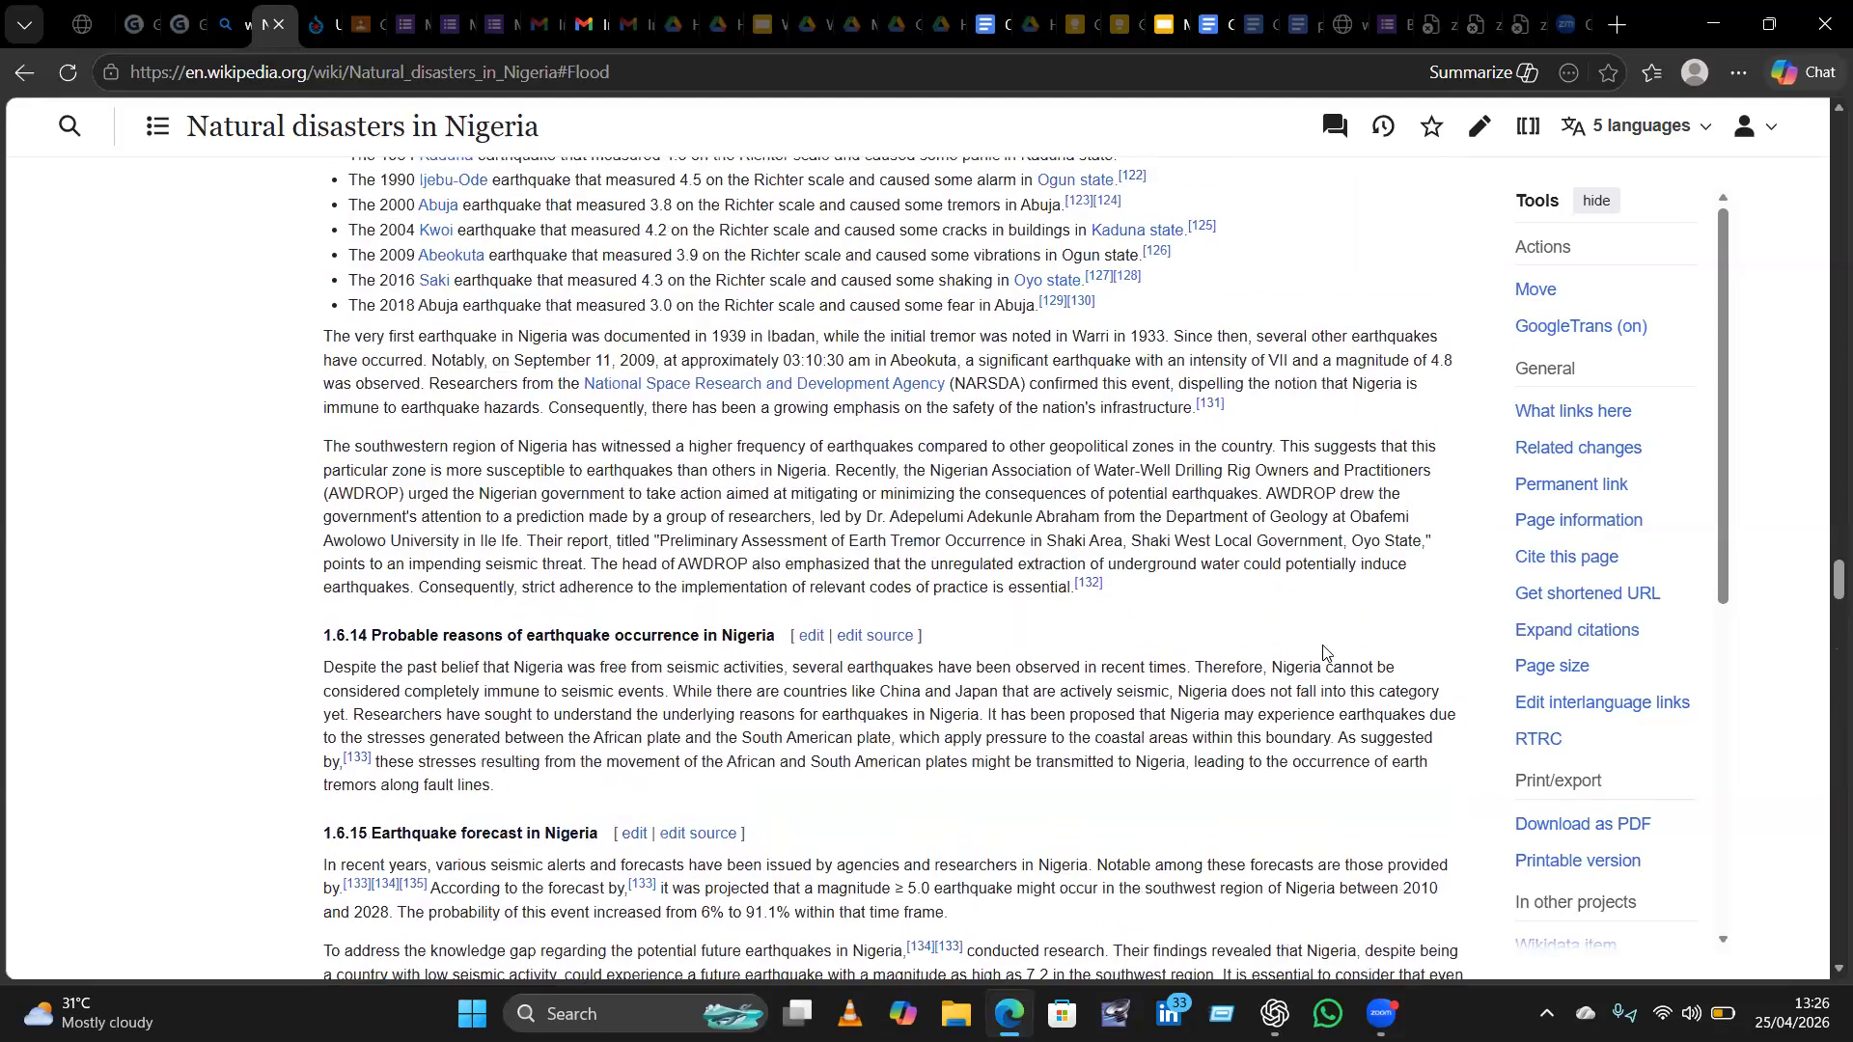
pyautogui.scroll(4, 1323, 653)
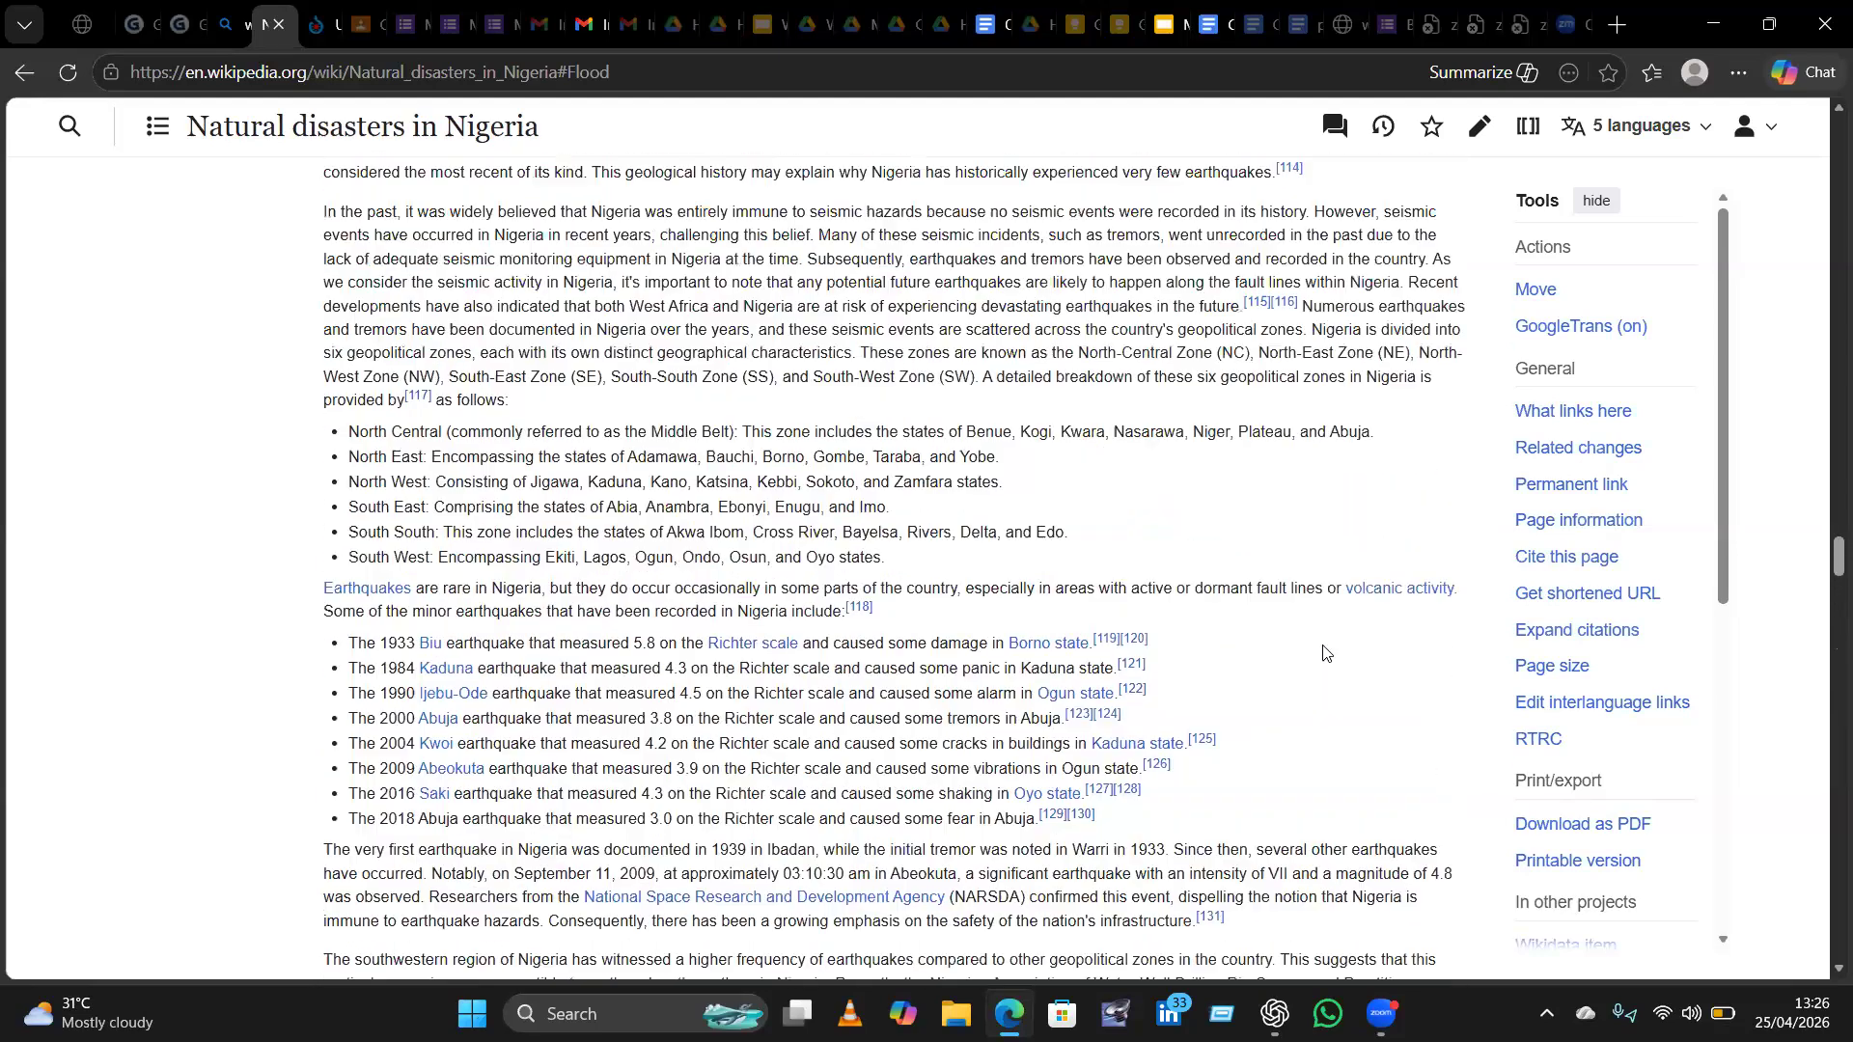
pyautogui.scroll(10, 1323, 654)
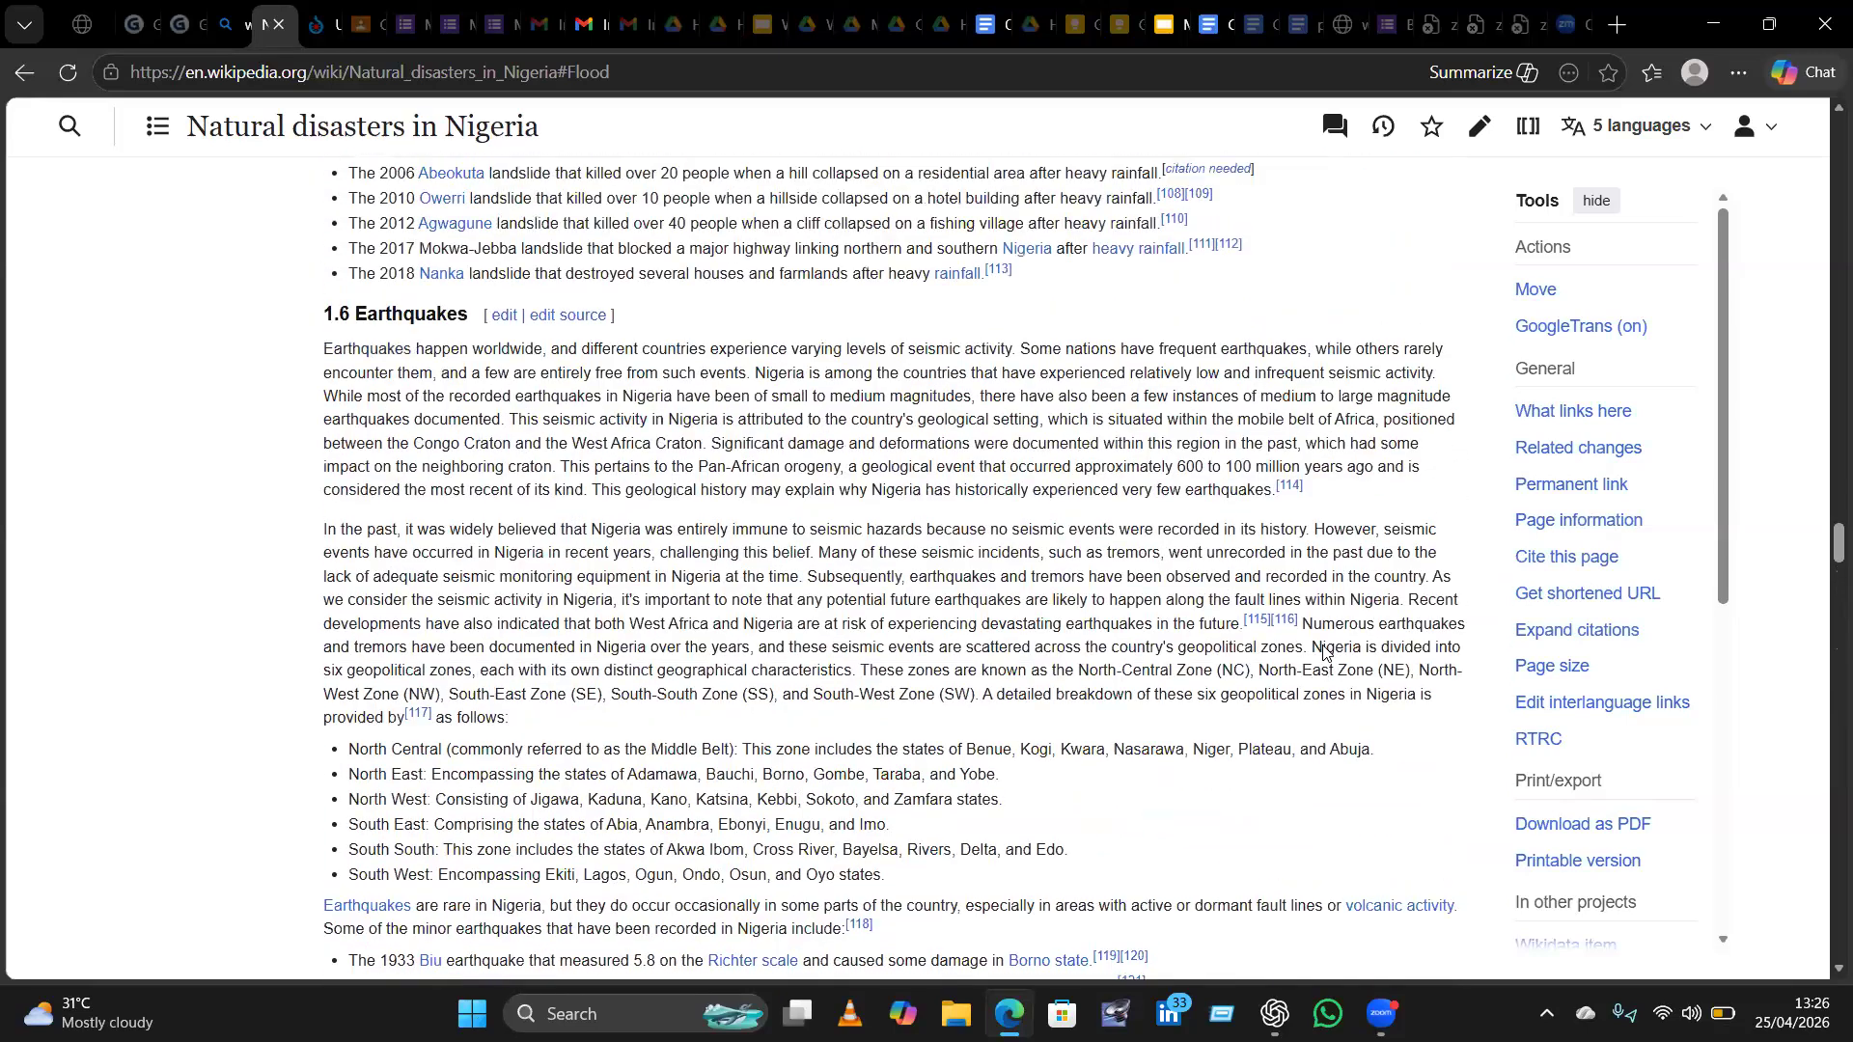
pyautogui.scroll(6, 1323, 653)
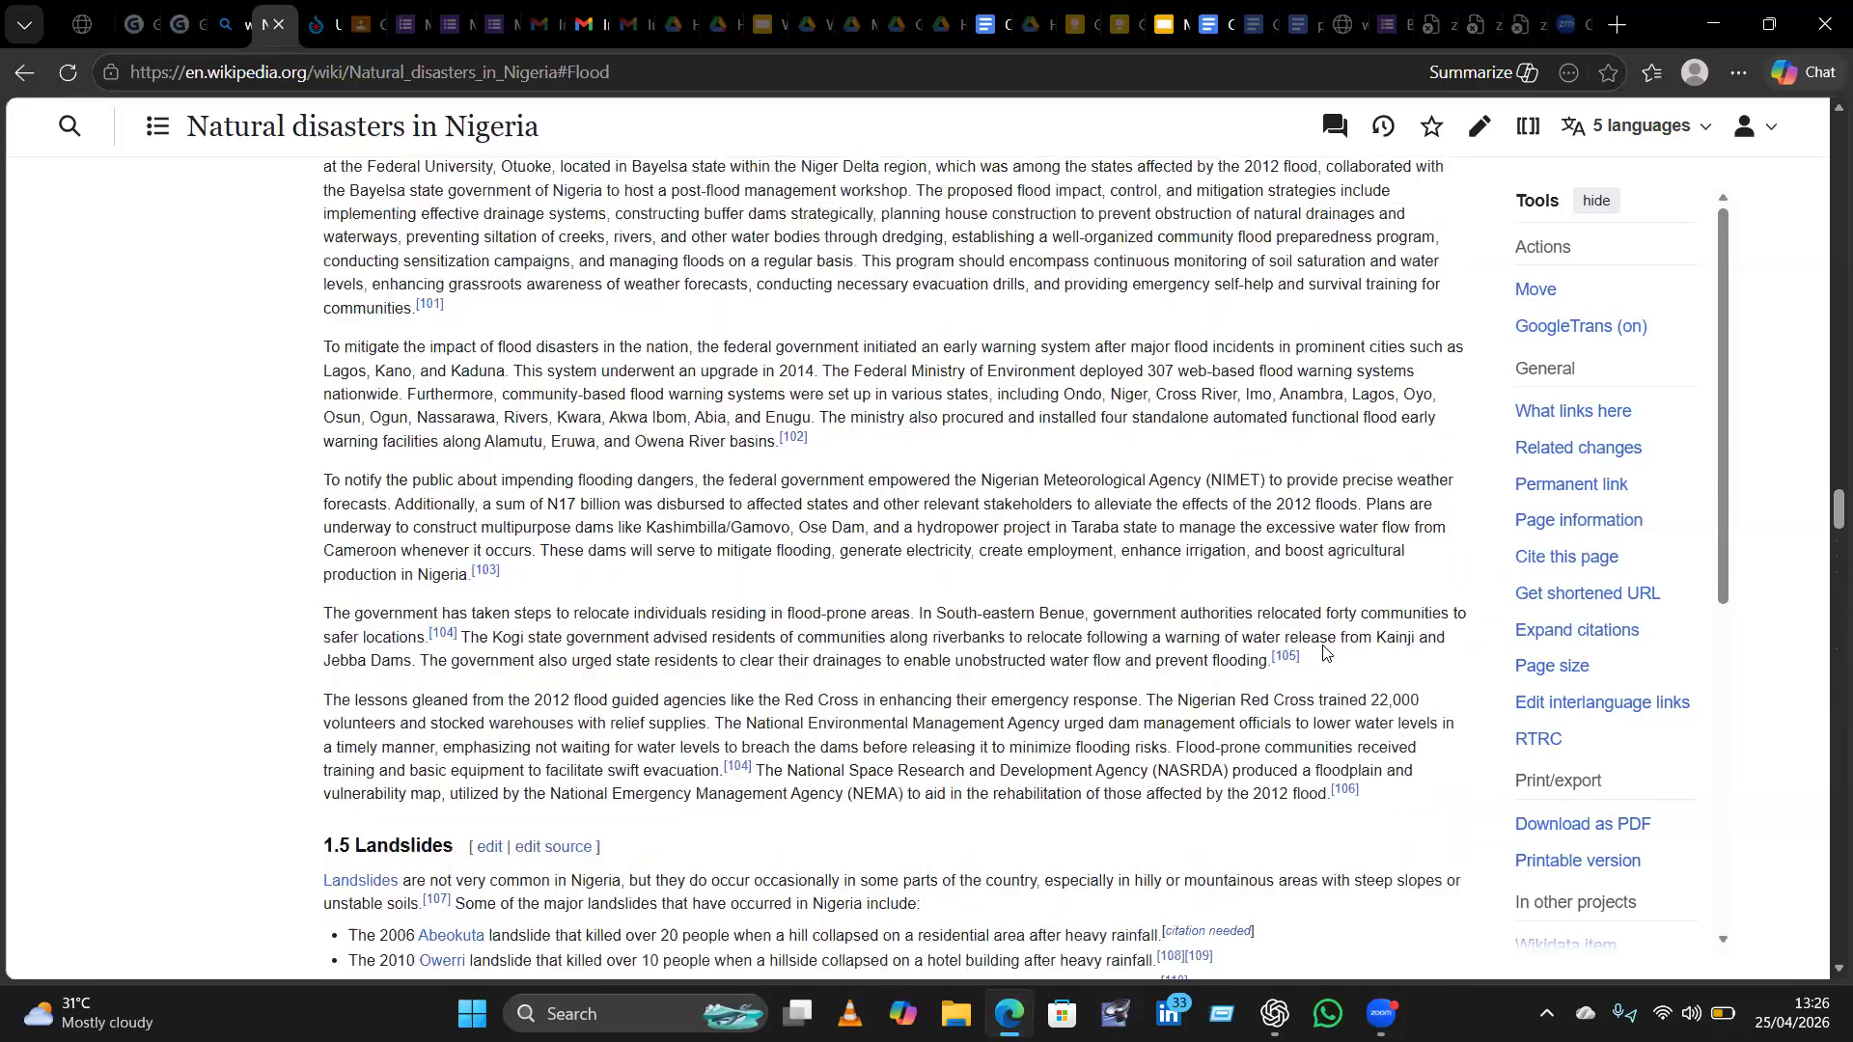
pyautogui.scroll(2, 1323, 653)
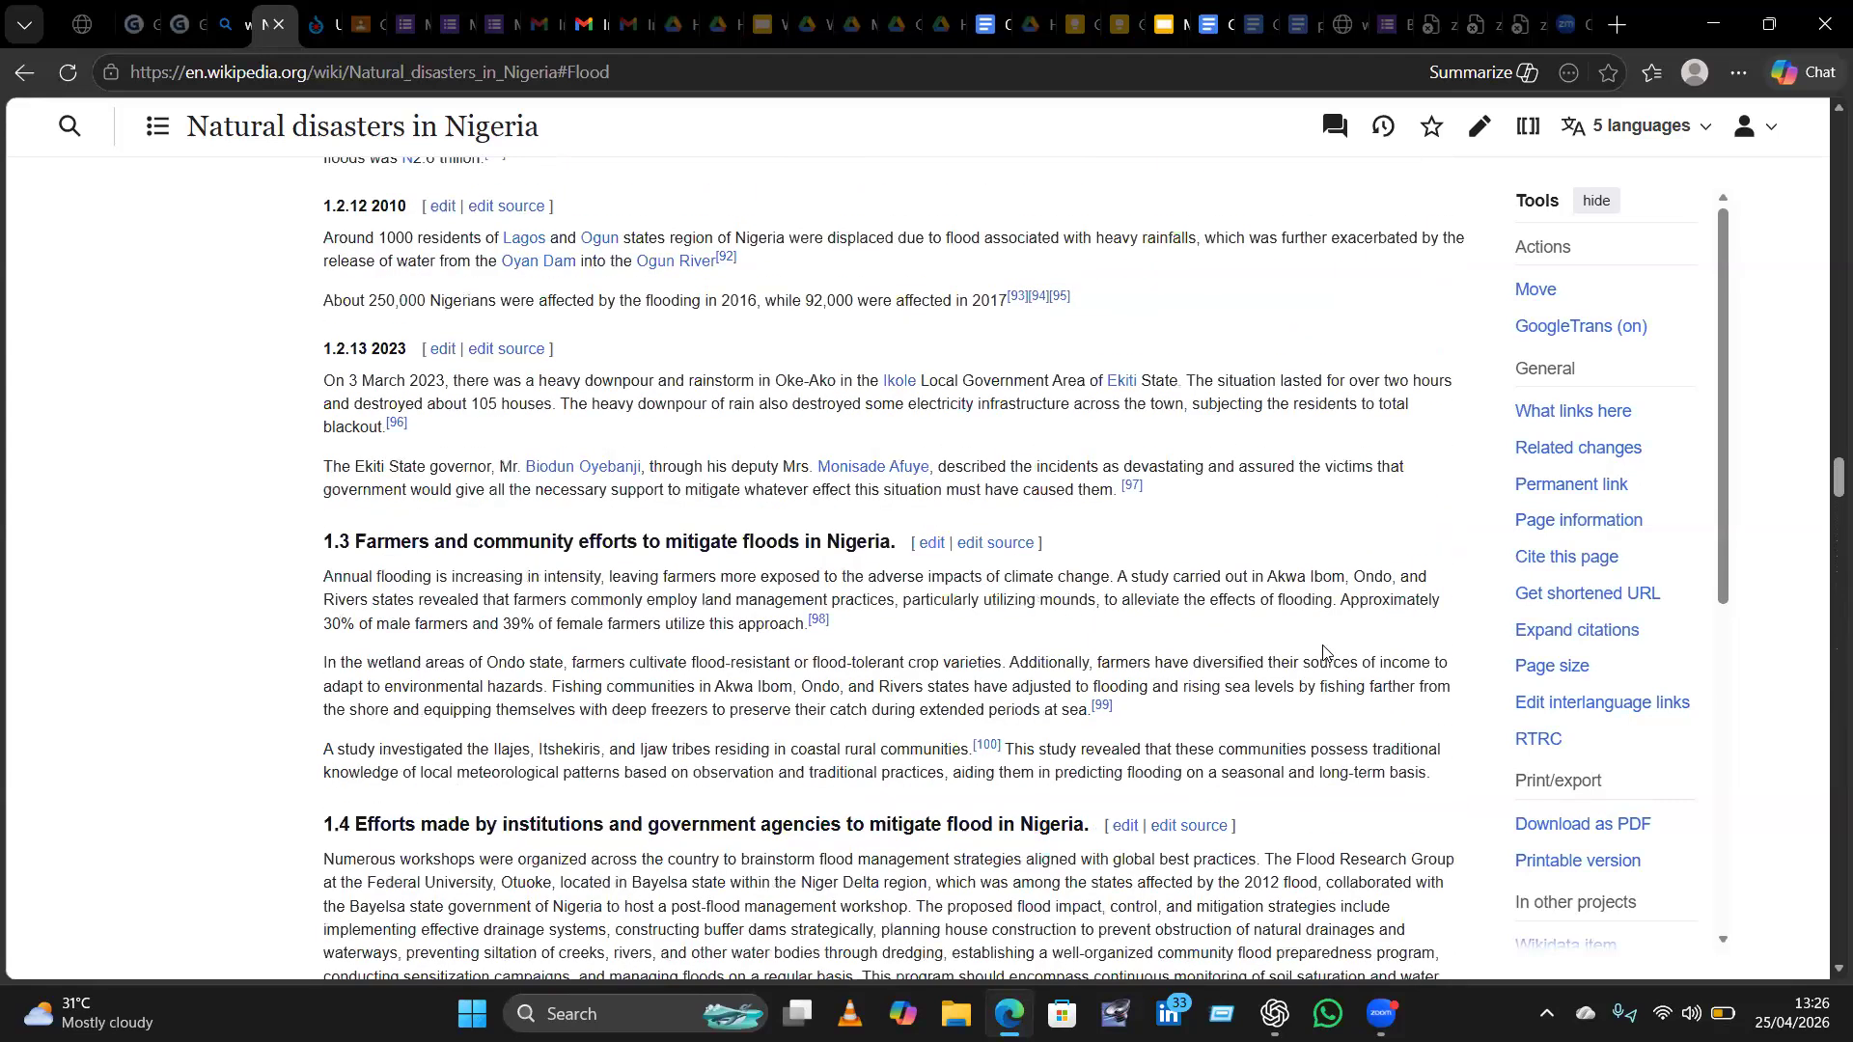
pyautogui.scroll(3, 1323, 653)
pyautogui.scroll(3, 1323, 653)
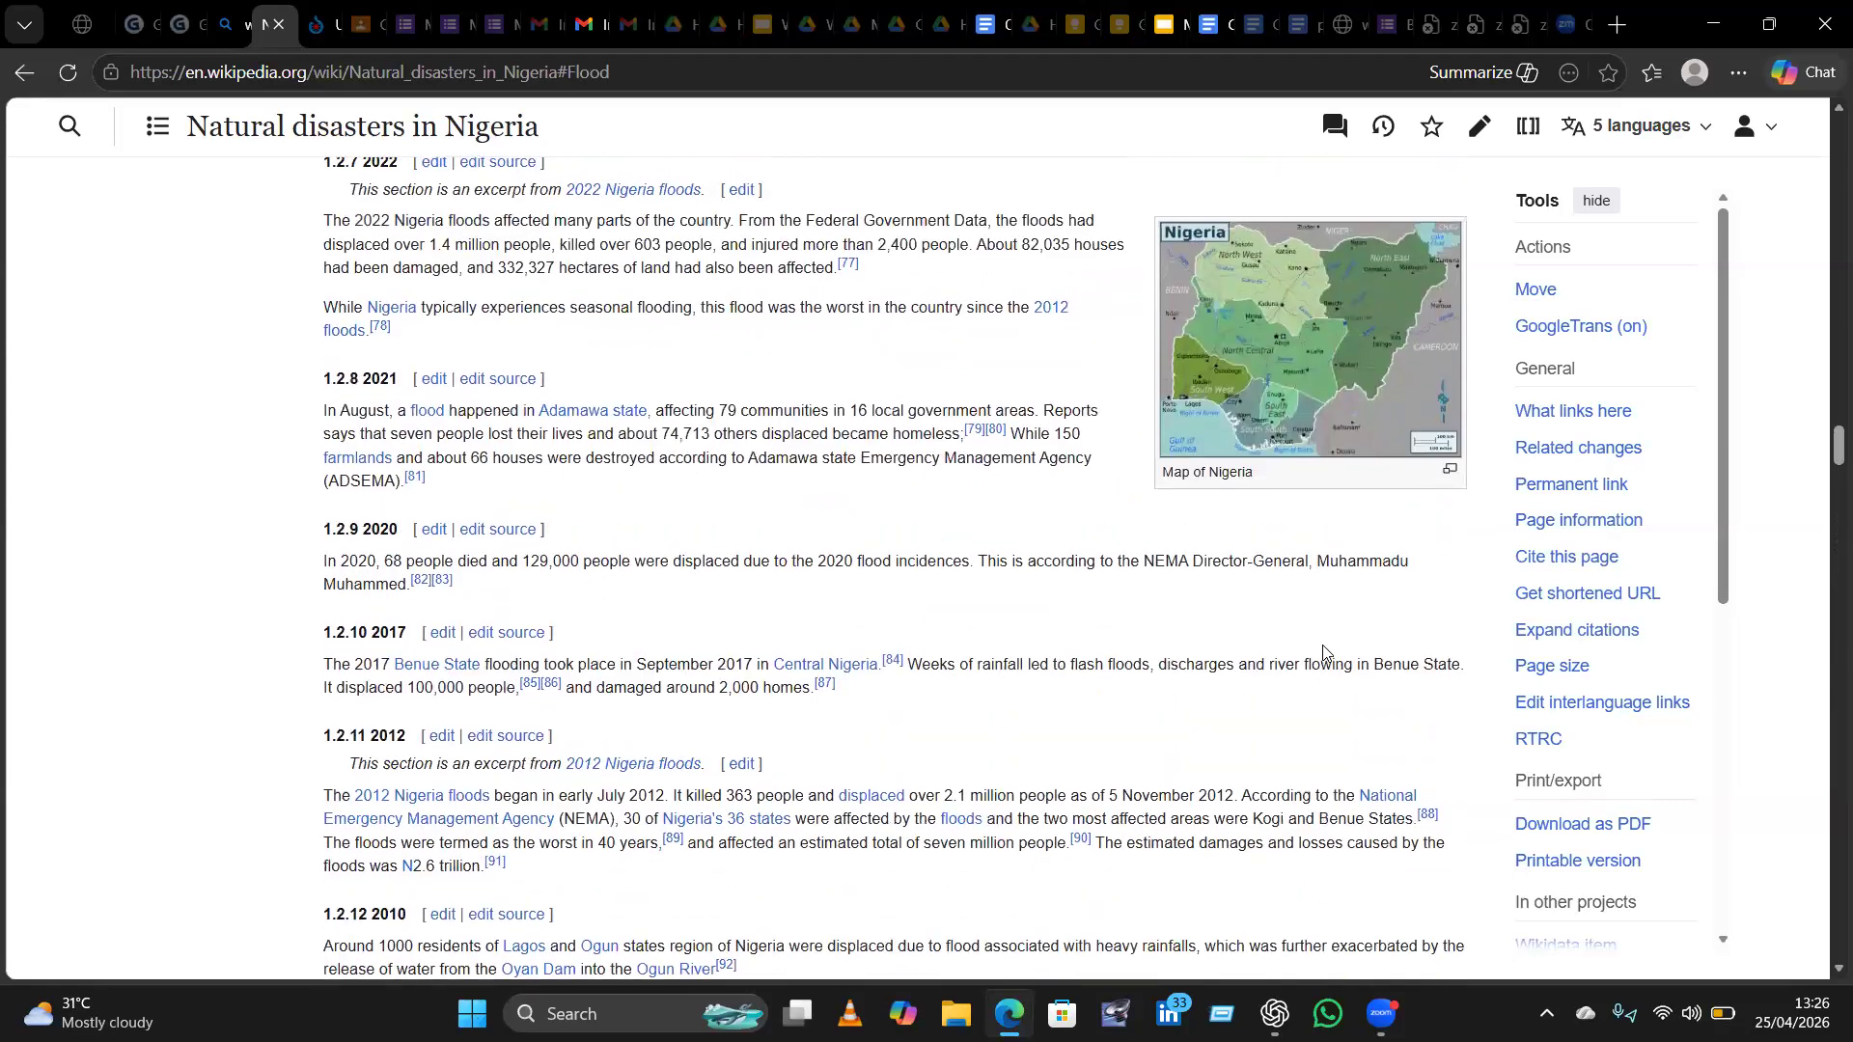
# Examine the Flood section and its yearly subsections for a suitable place to use the flooded farm photo.
pyautogui.scroll(-5, 1323, 653)
pyautogui.scroll(10, 1323, 653)
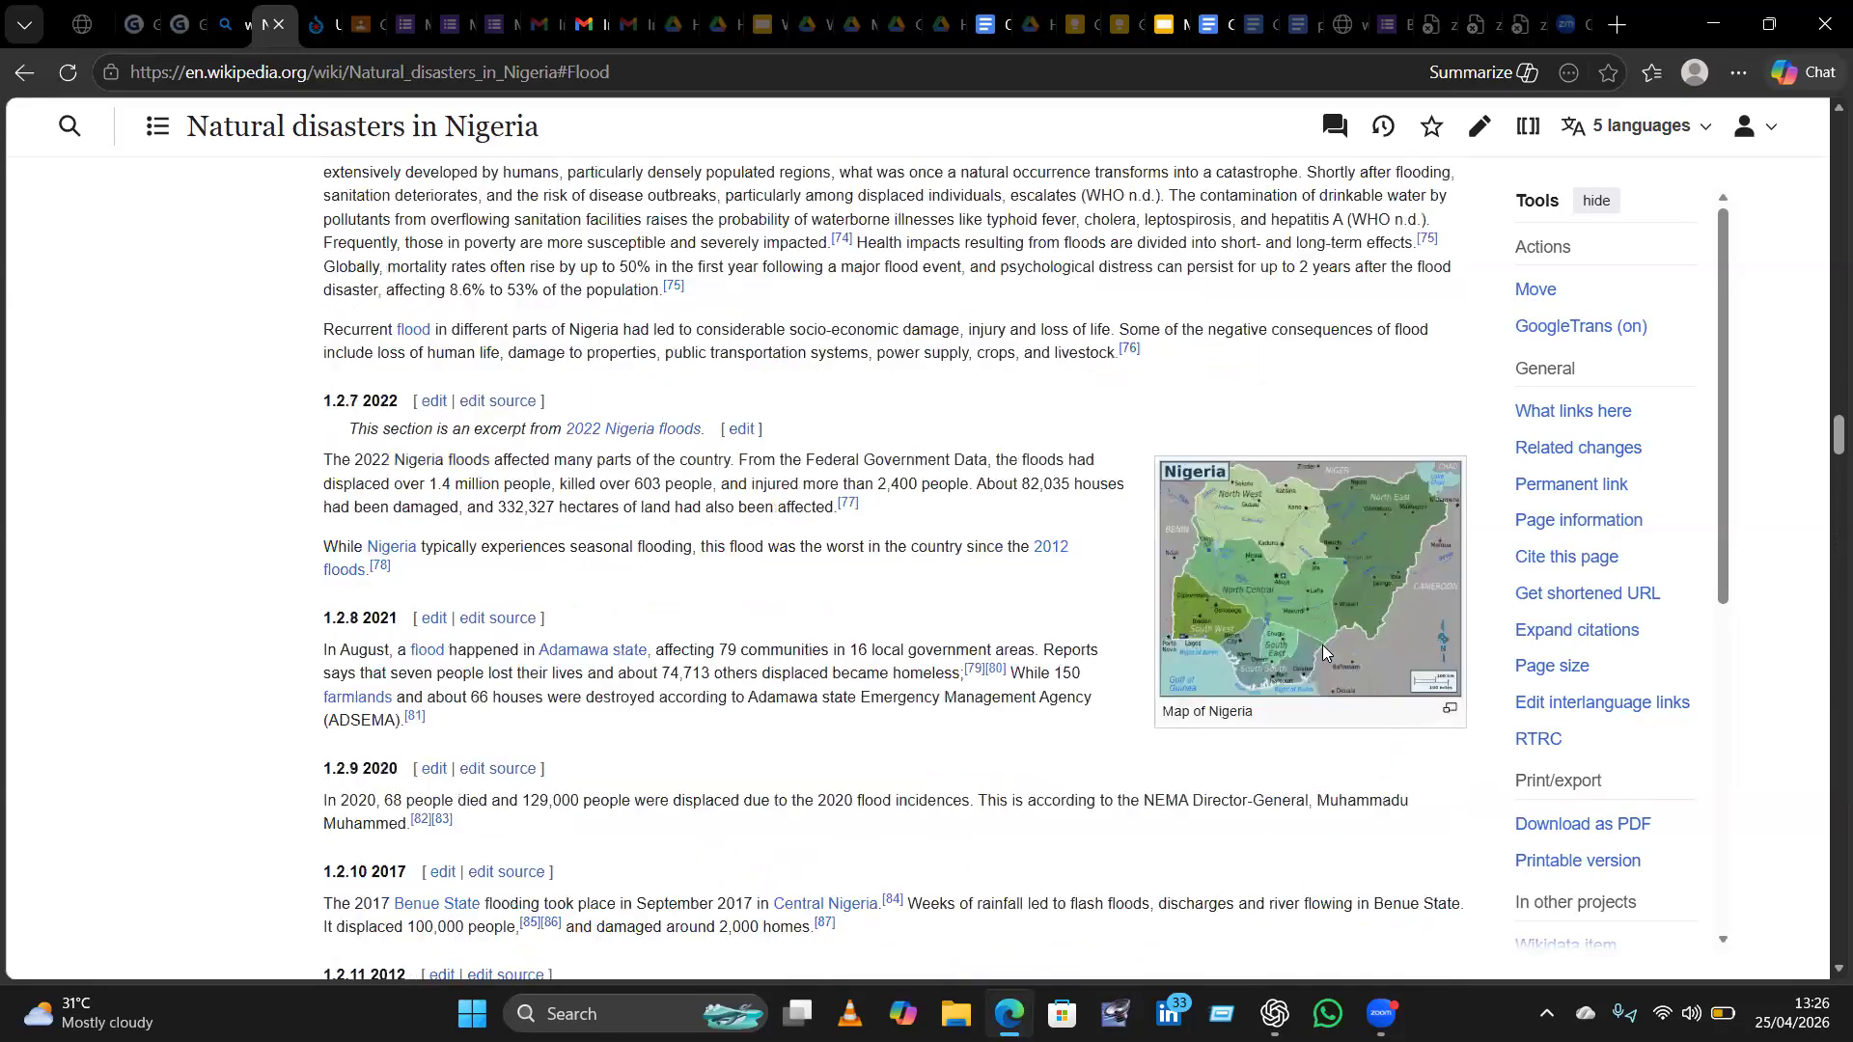
pyautogui.scroll(3, 1323, 654)
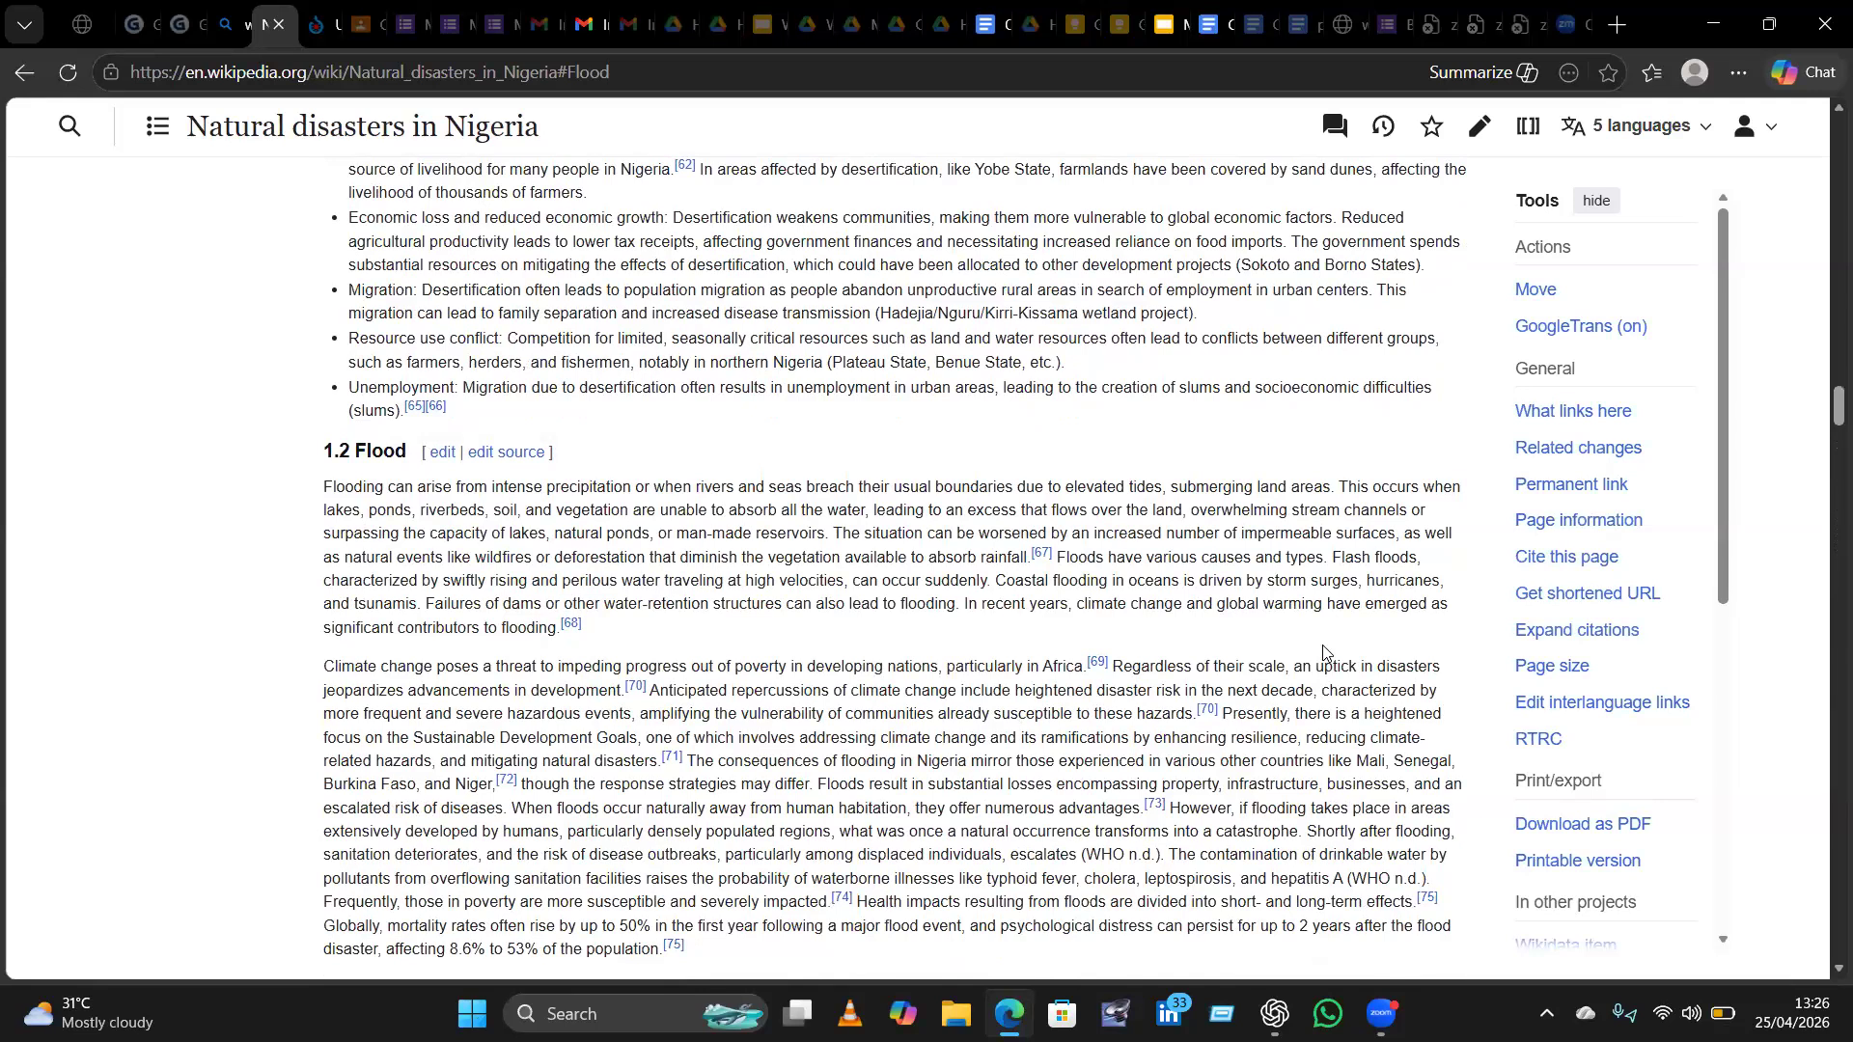
pyautogui.scroll(-6, 1323, 653)
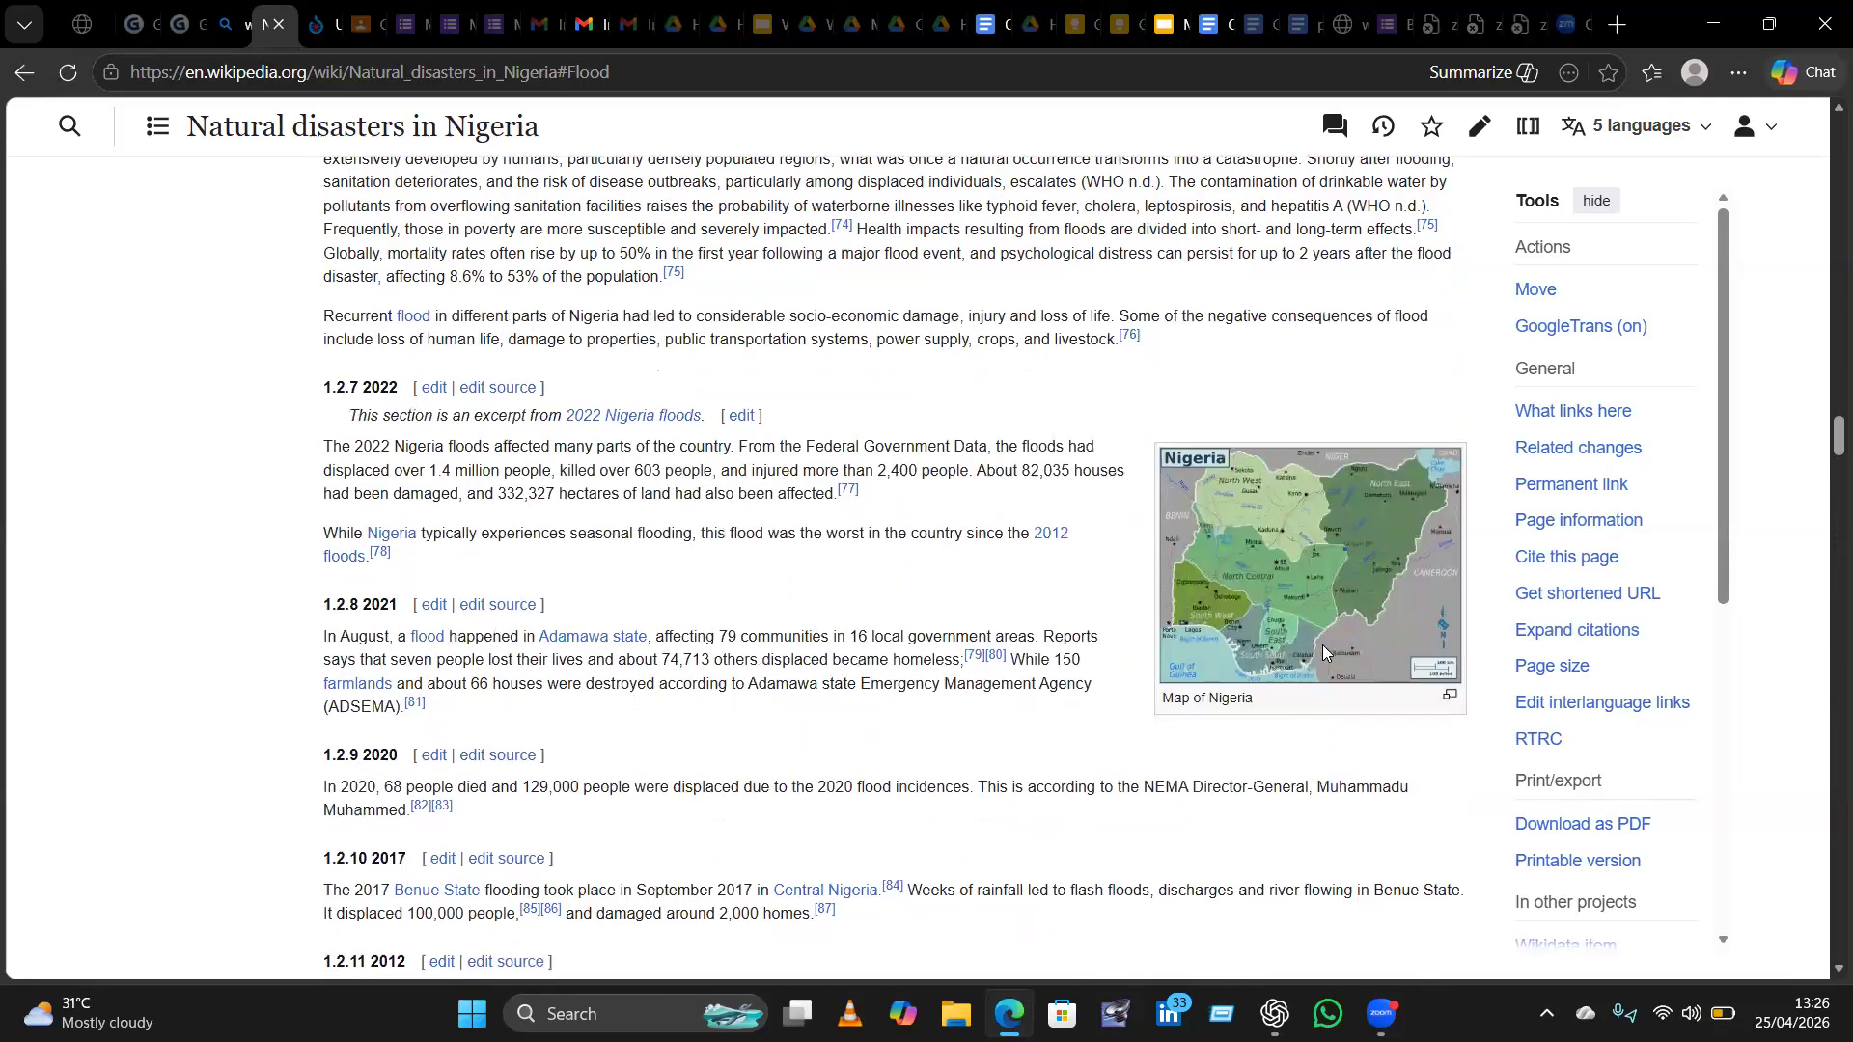
pyautogui.scroll(-7, 1323, 653)
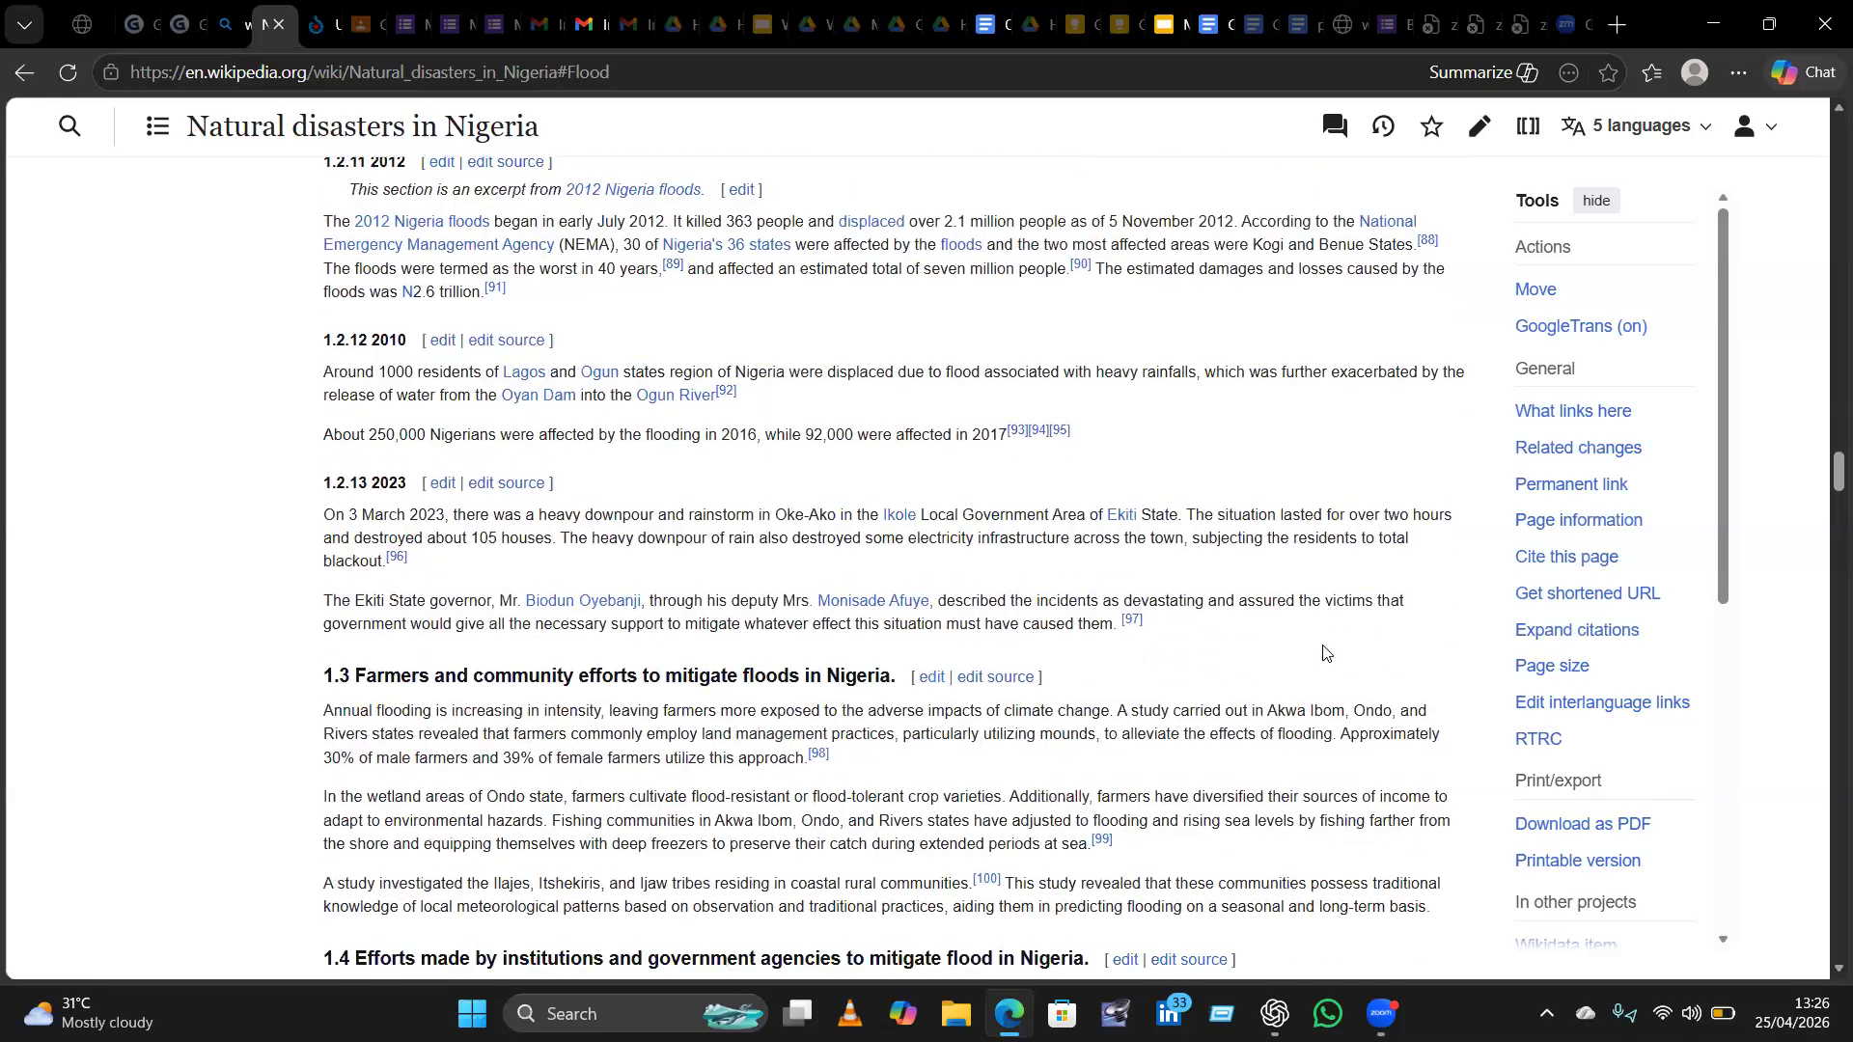
pyautogui.scroll(-3, 1323, 654)
pyautogui.scroll(8, 1323, 653)
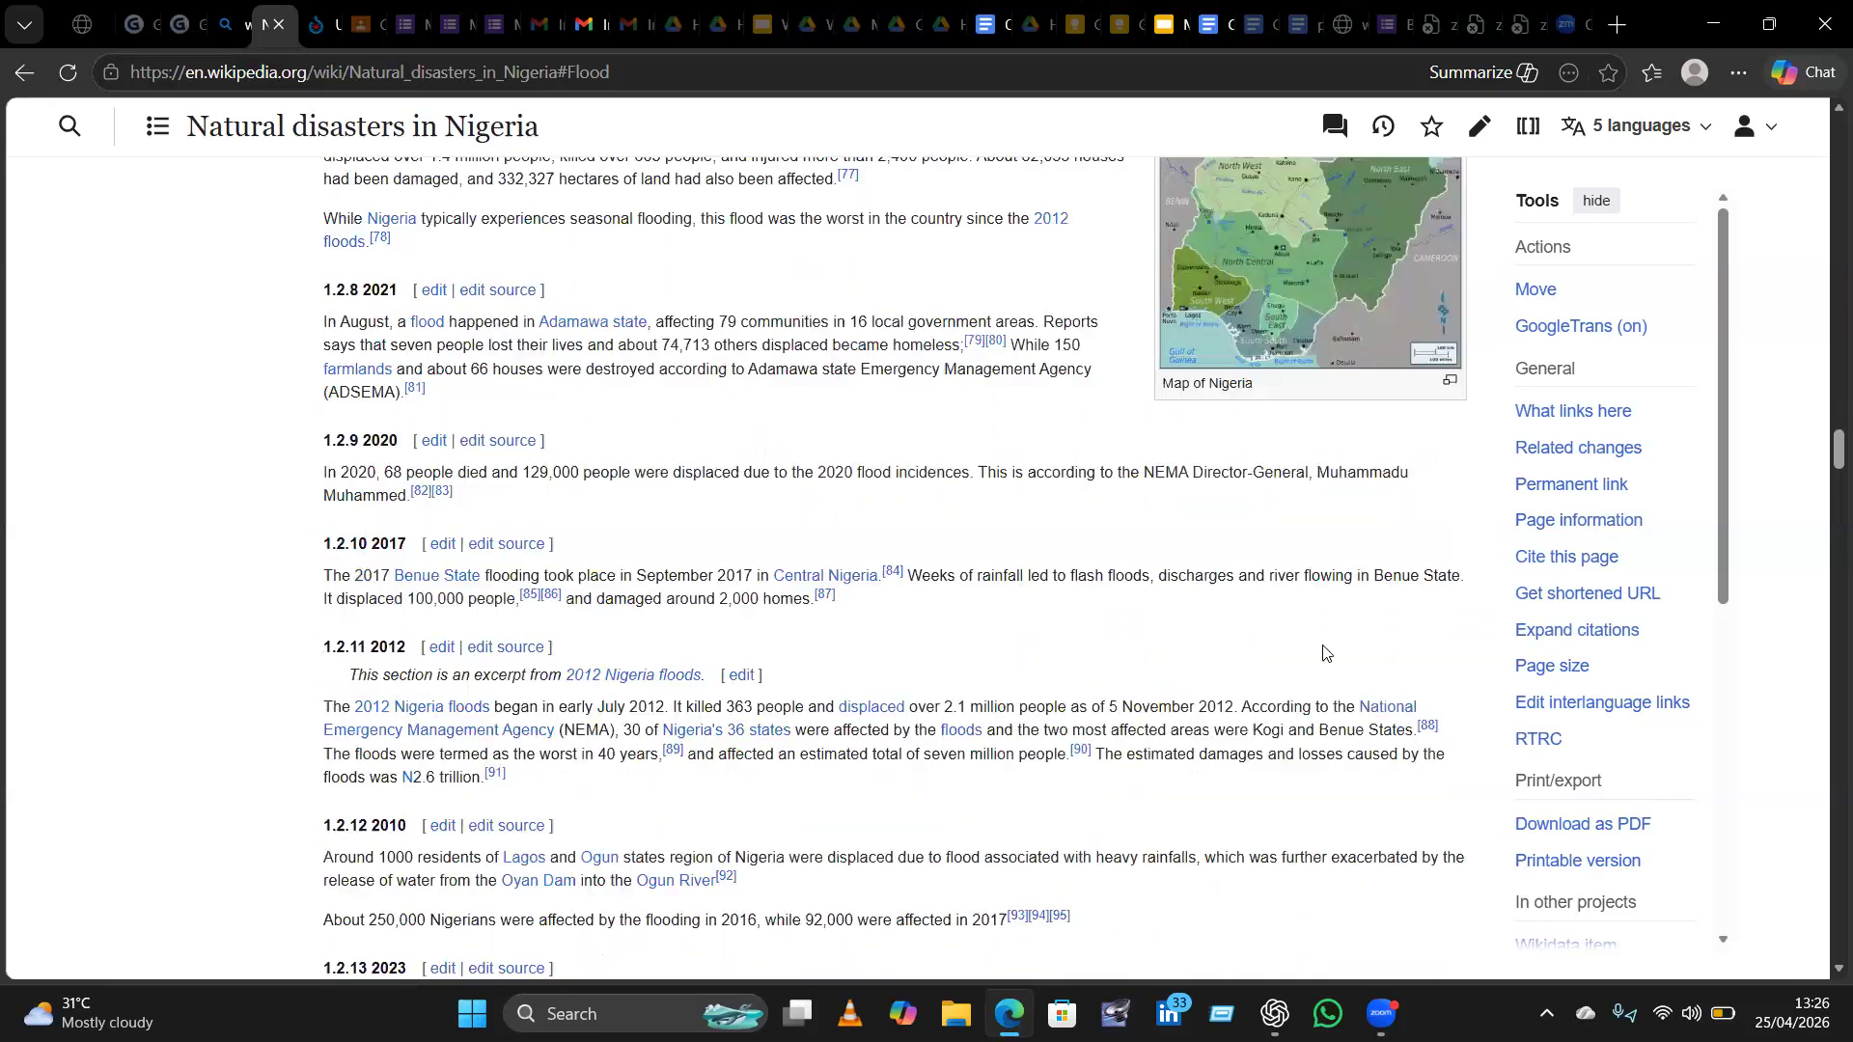
pyautogui.scroll(2, 1323, 653)
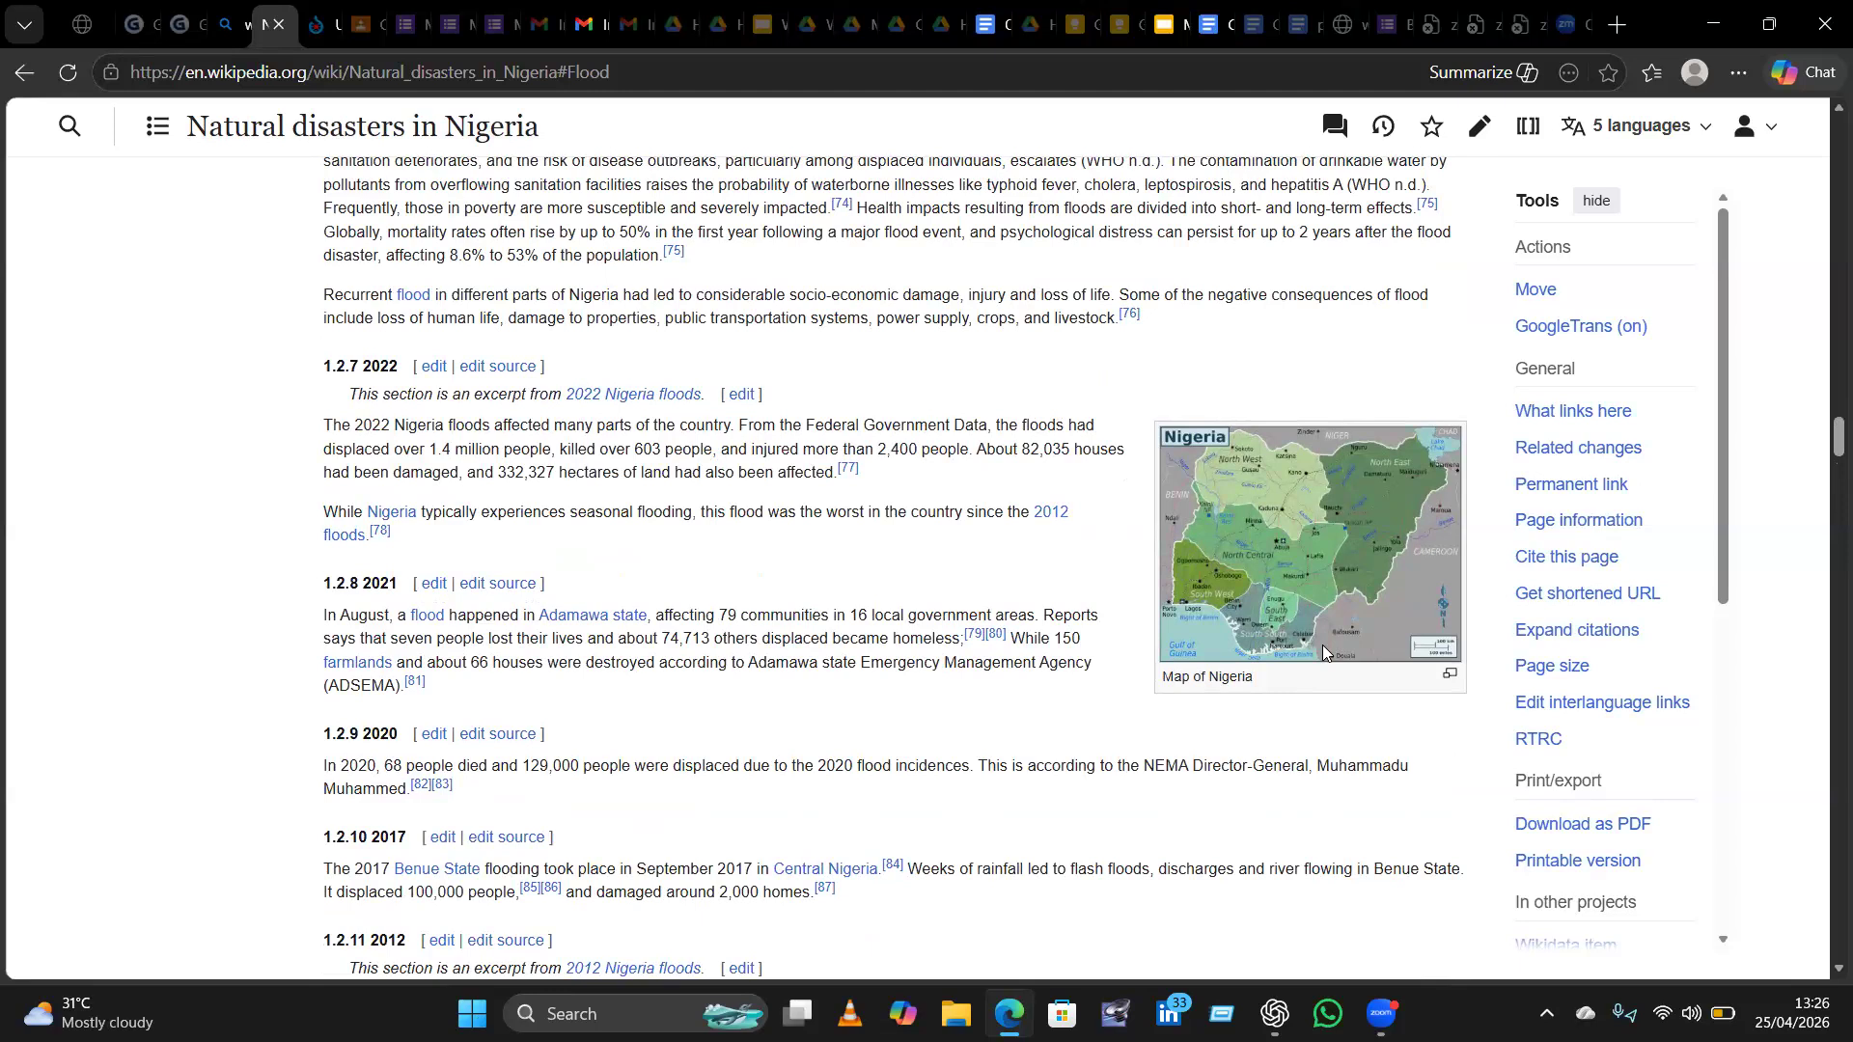
# Check the flood mitigation, landslides and earthquakes sections for text that the flooded farm photo could illustrate.
pyautogui.scroll(-15, 1323, 652)
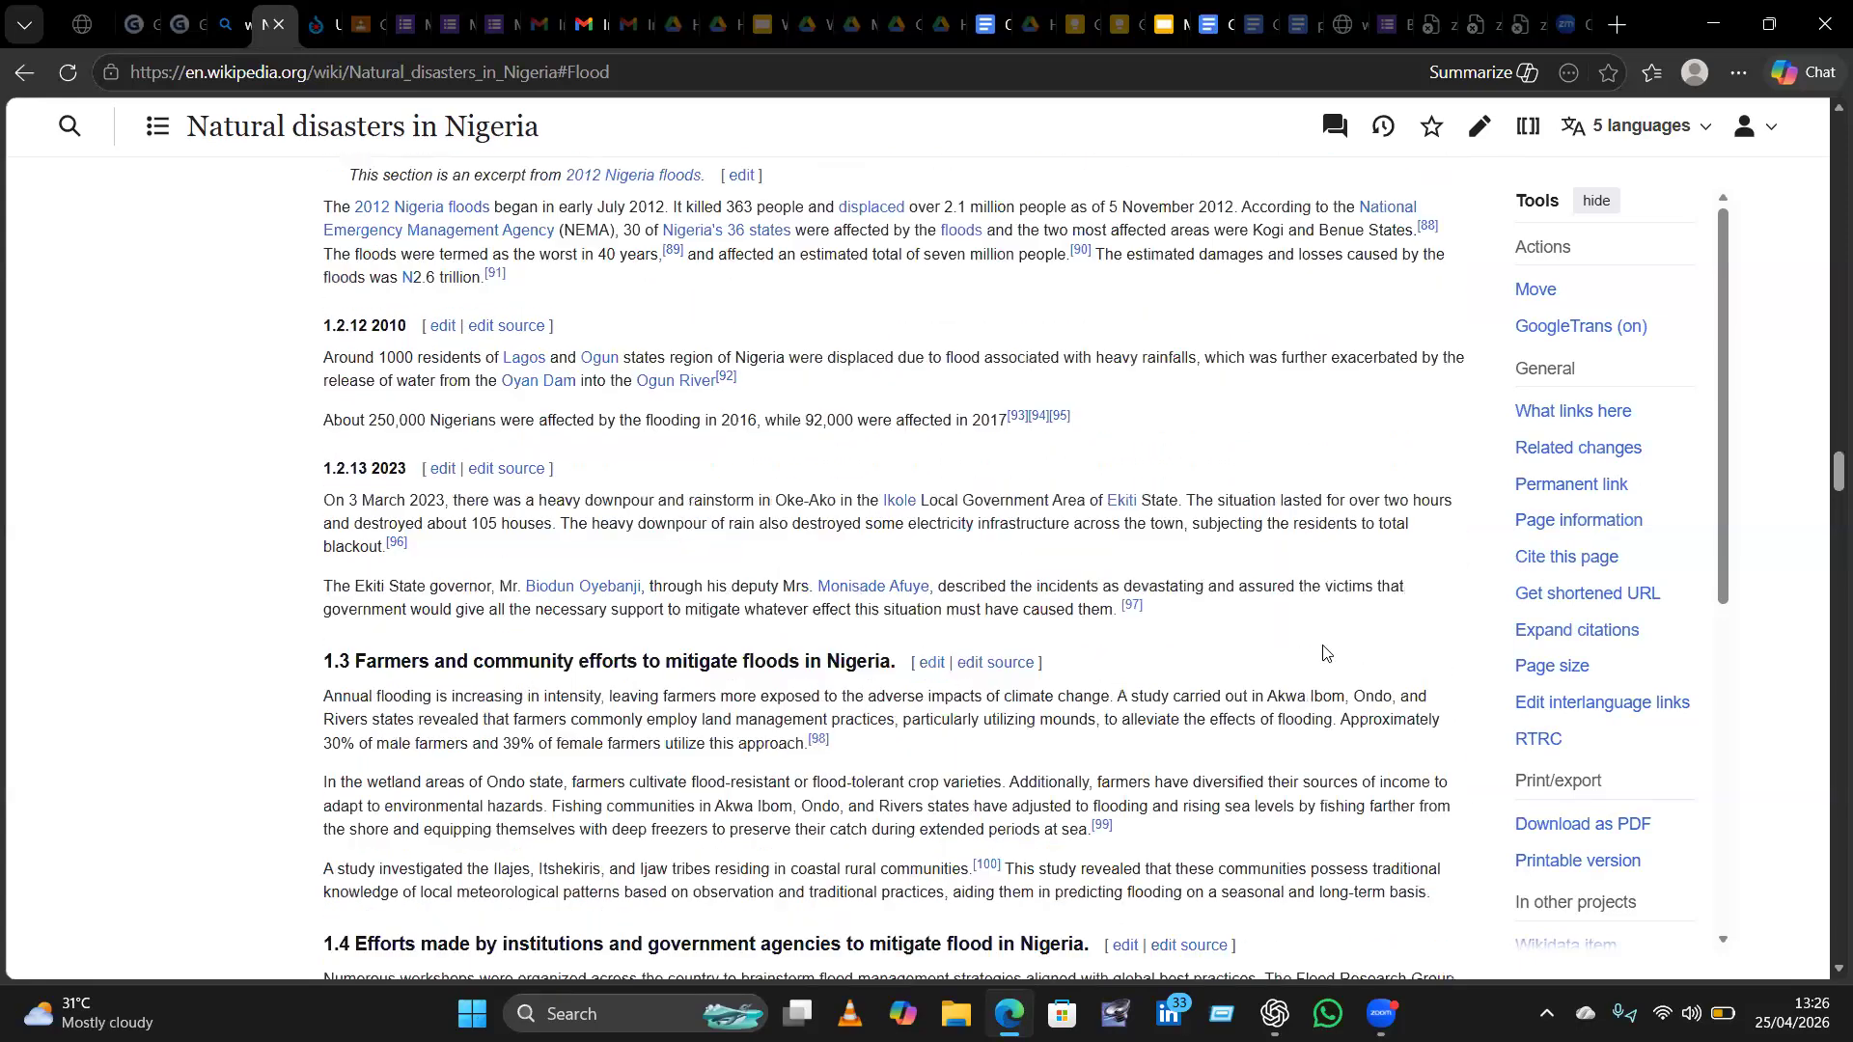
pyautogui.scroll(-8, 1323, 652)
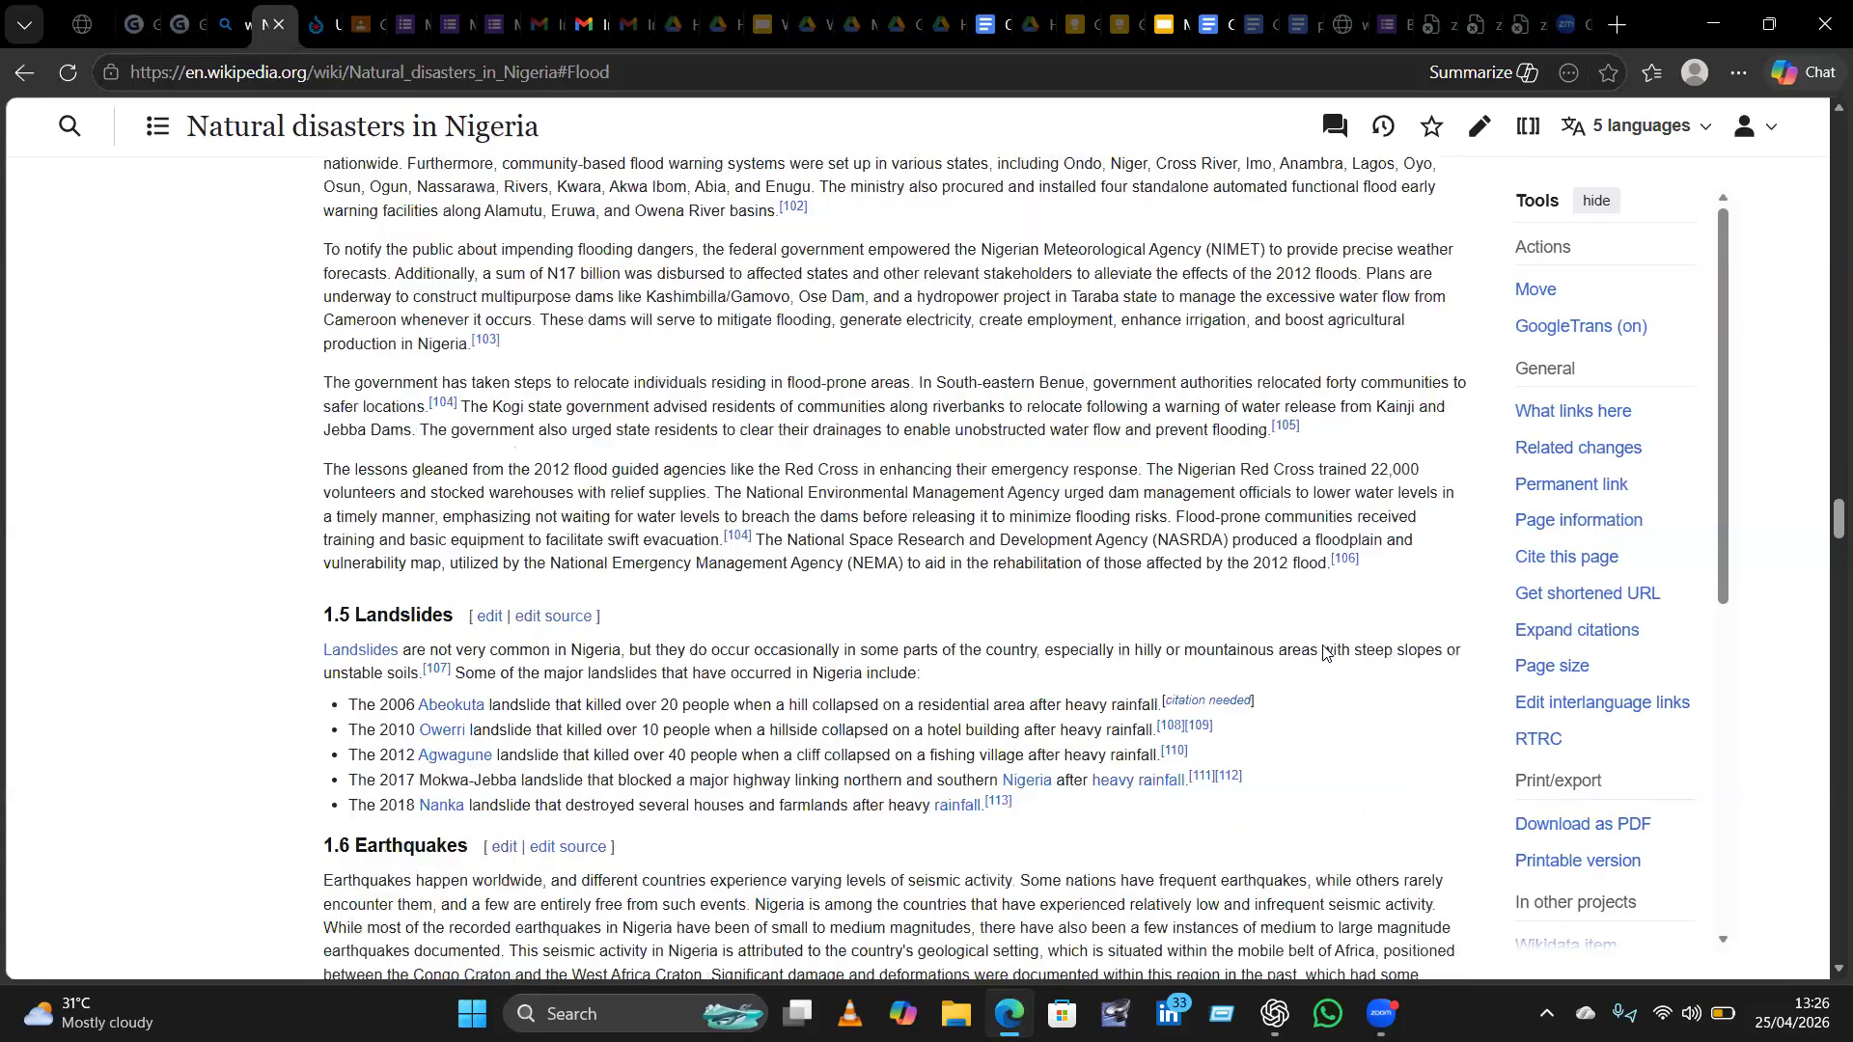
pyautogui.scroll(-15, 1323, 652)
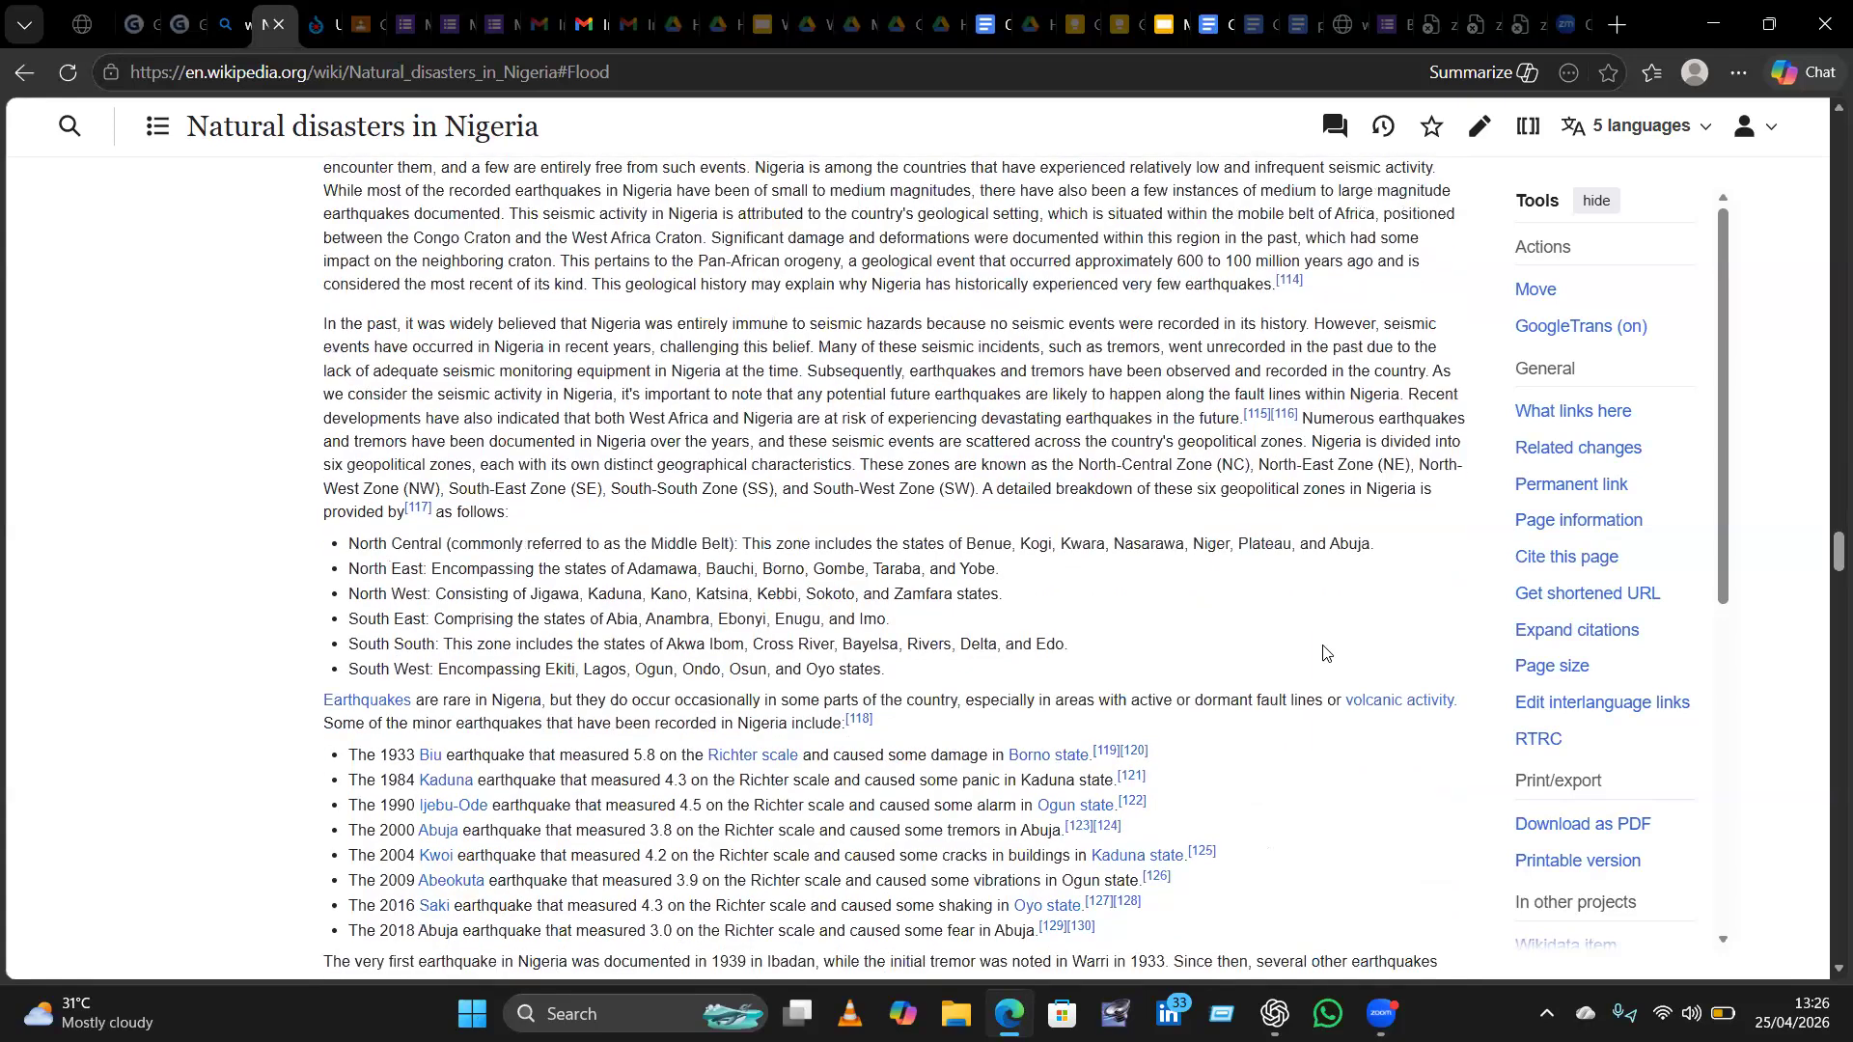
pyautogui.scroll(-4, 1323, 652)
pyautogui.scroll(13, 1323, 652)
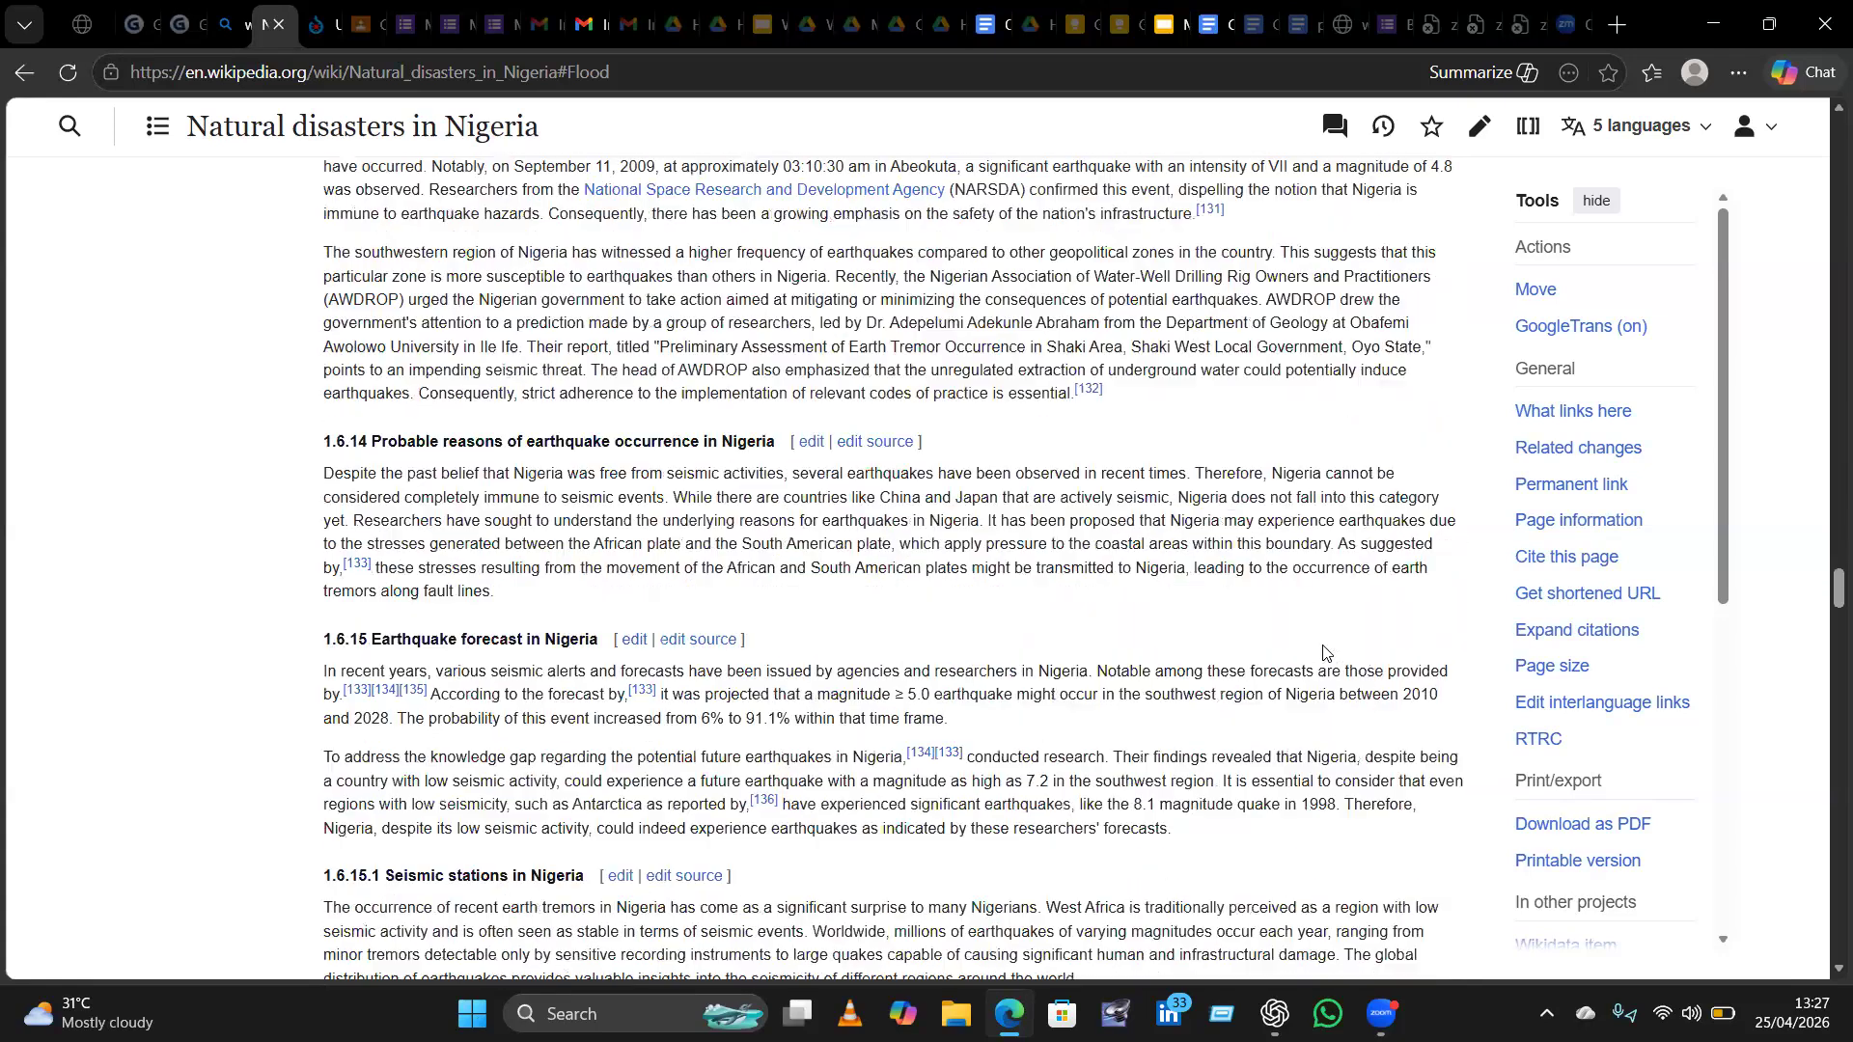
pyautogui.scroll(10, 1323, 653)
pyautogui.scroll(-4, 1323, 653)
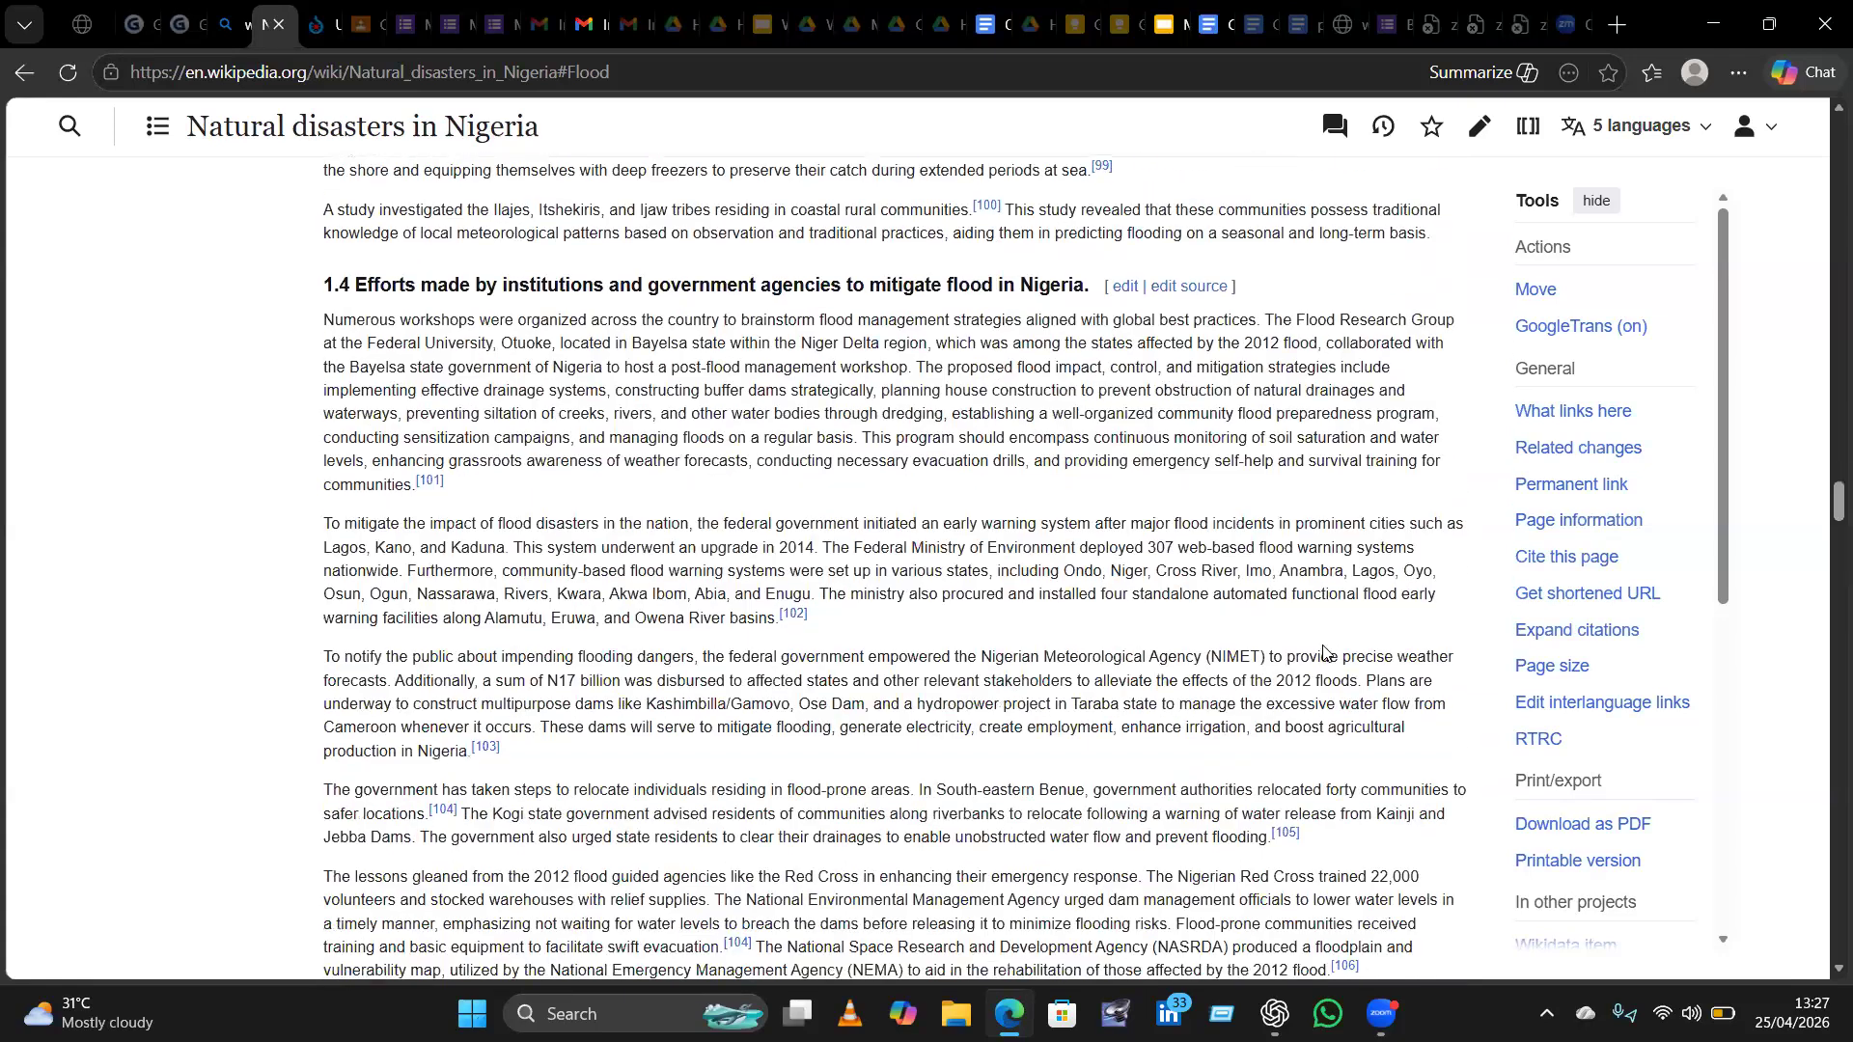
pyautogui.scroll(-3, 1323, 652)
pyautogui.scroll(8, 1323, 652)
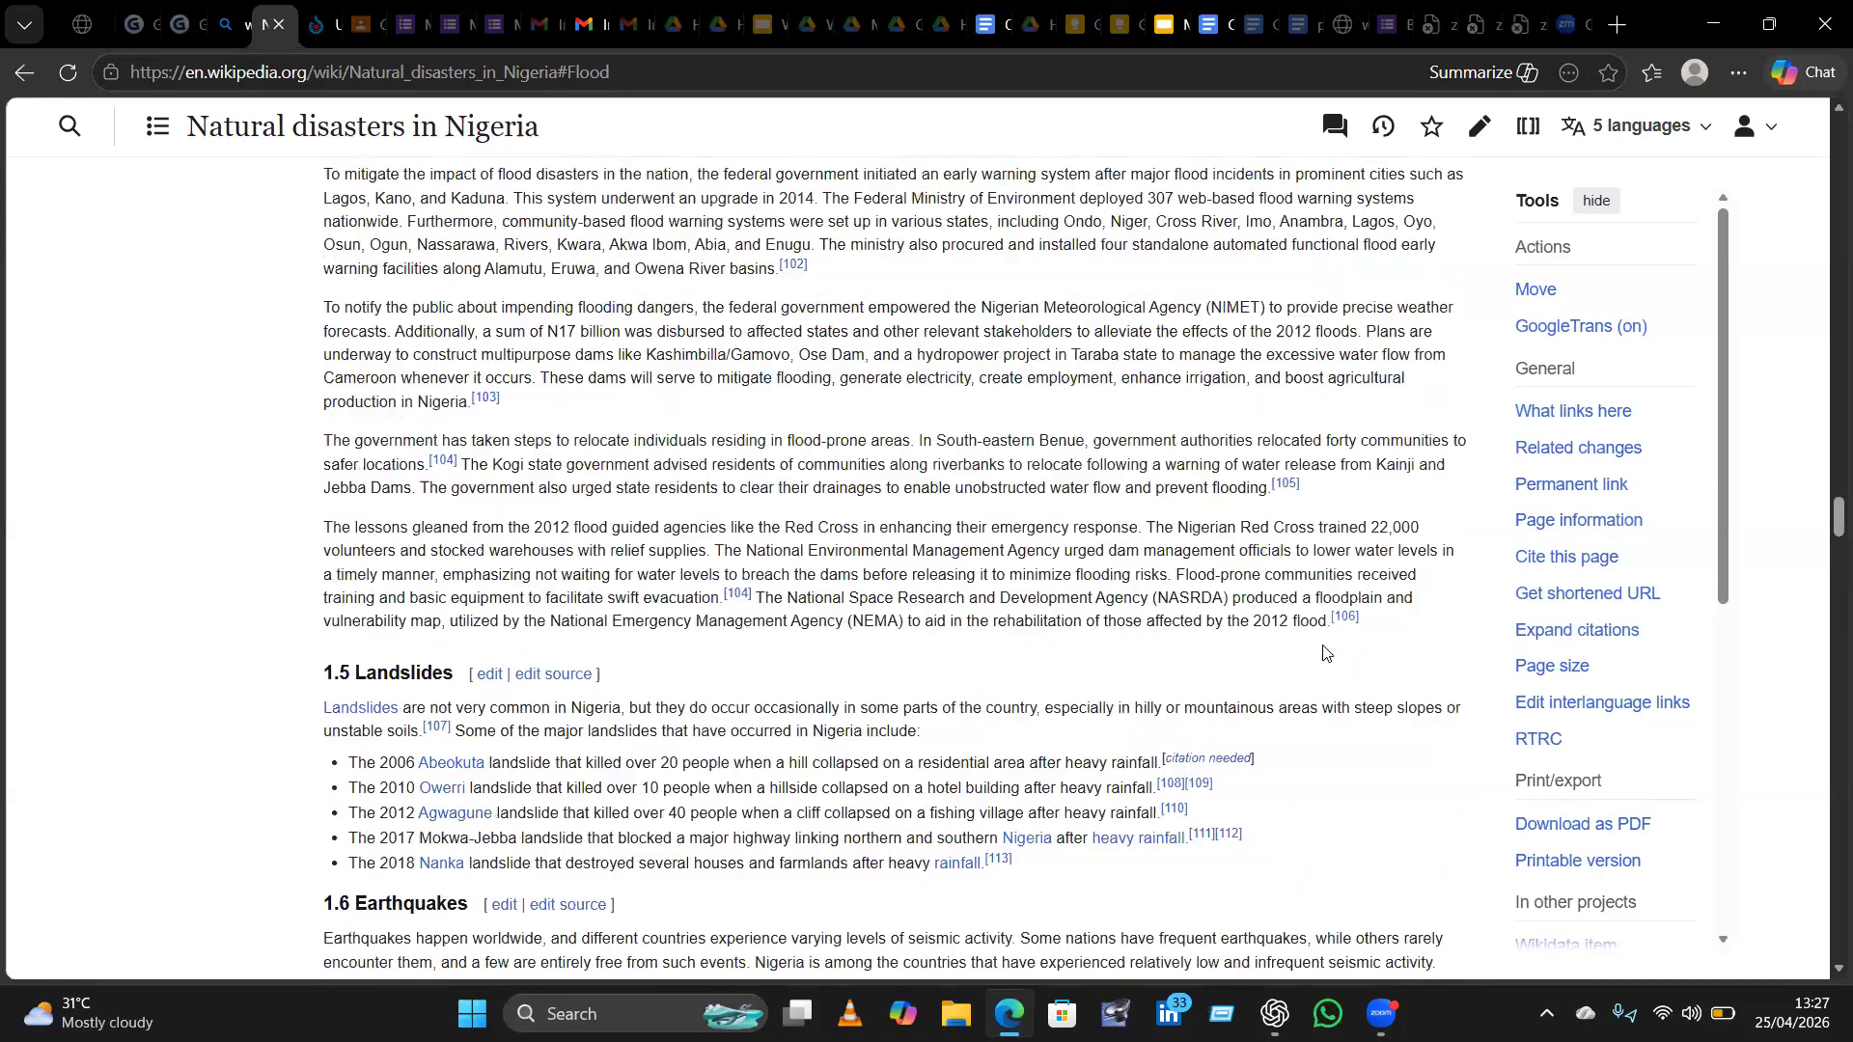
# Review the flood mitigation sections and the yearly flood subsections back to the start of the Flood section for a suitable photo location.
pyautogui.scroll(2, 1323, 652)
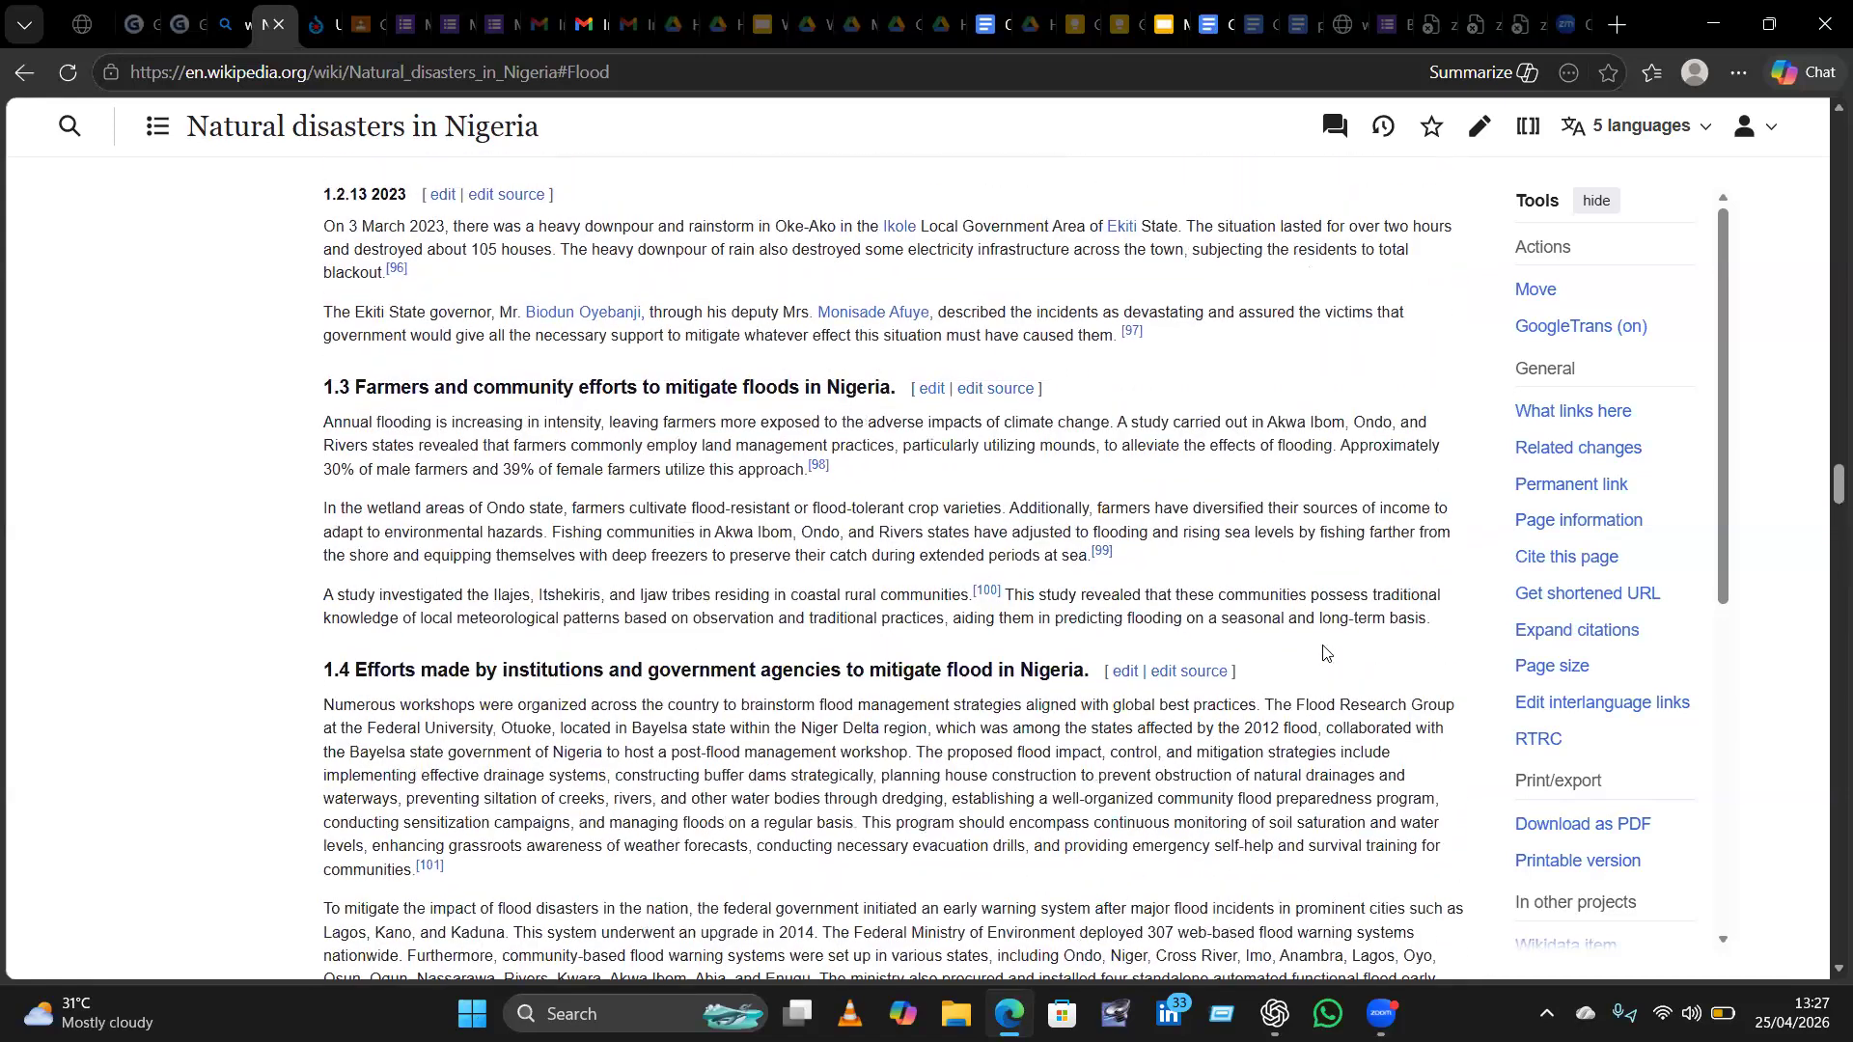
pyautogui.scroll(1, 1323, 652)
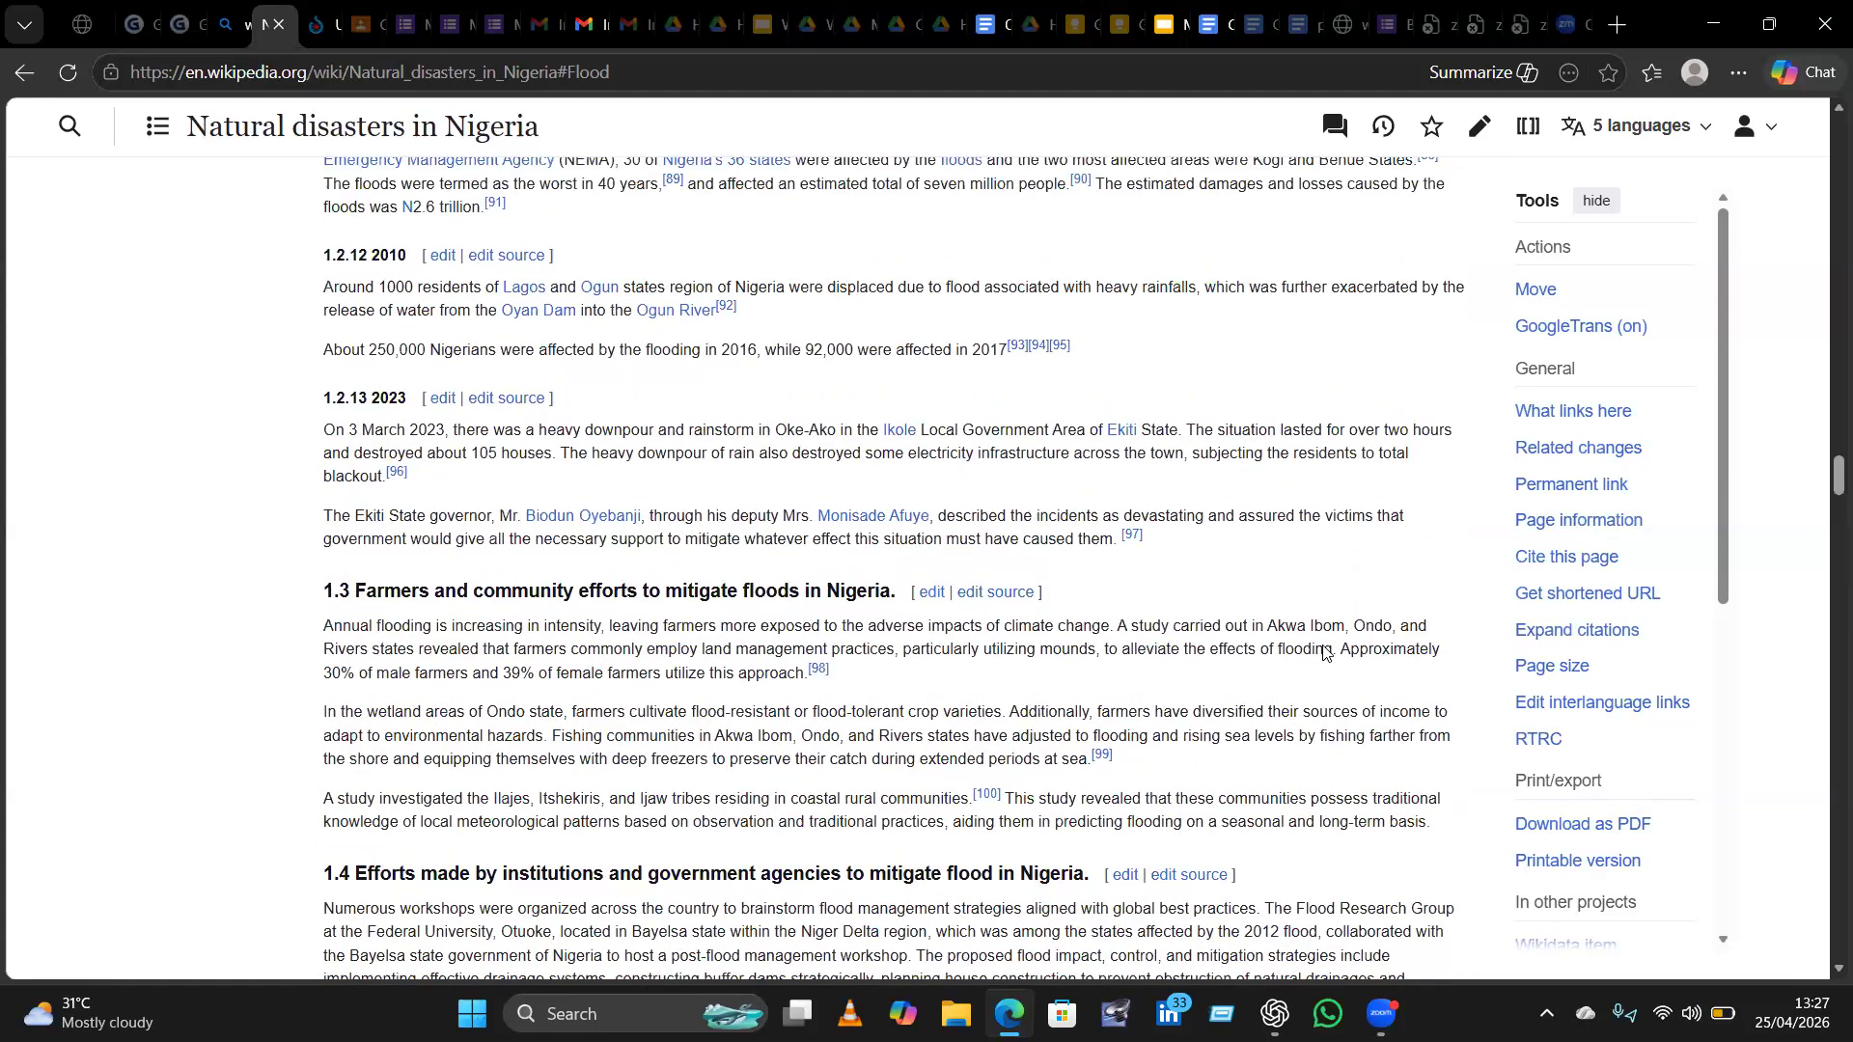
pyautogui.scroll(-2, 1323, 652)
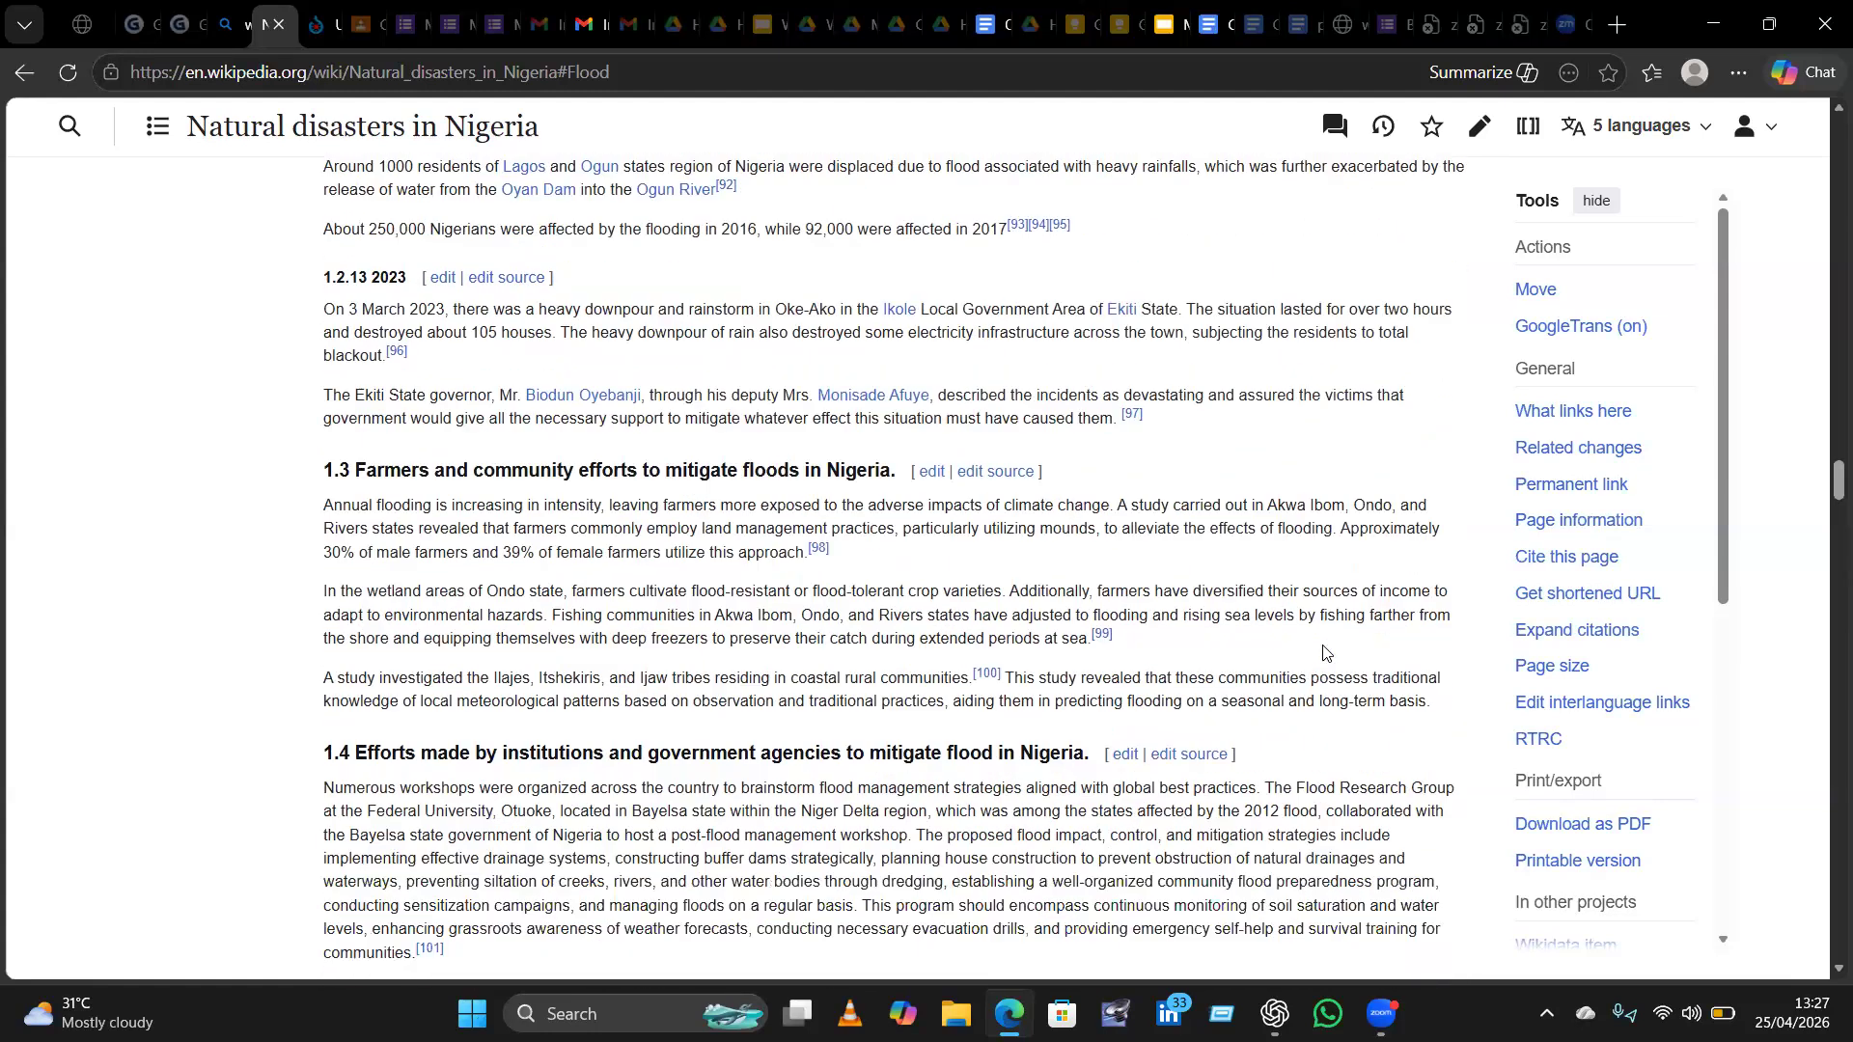
pyautogui.scroll(2, 1323, 652)
pyautogui.scroll(6, 1323, 652)
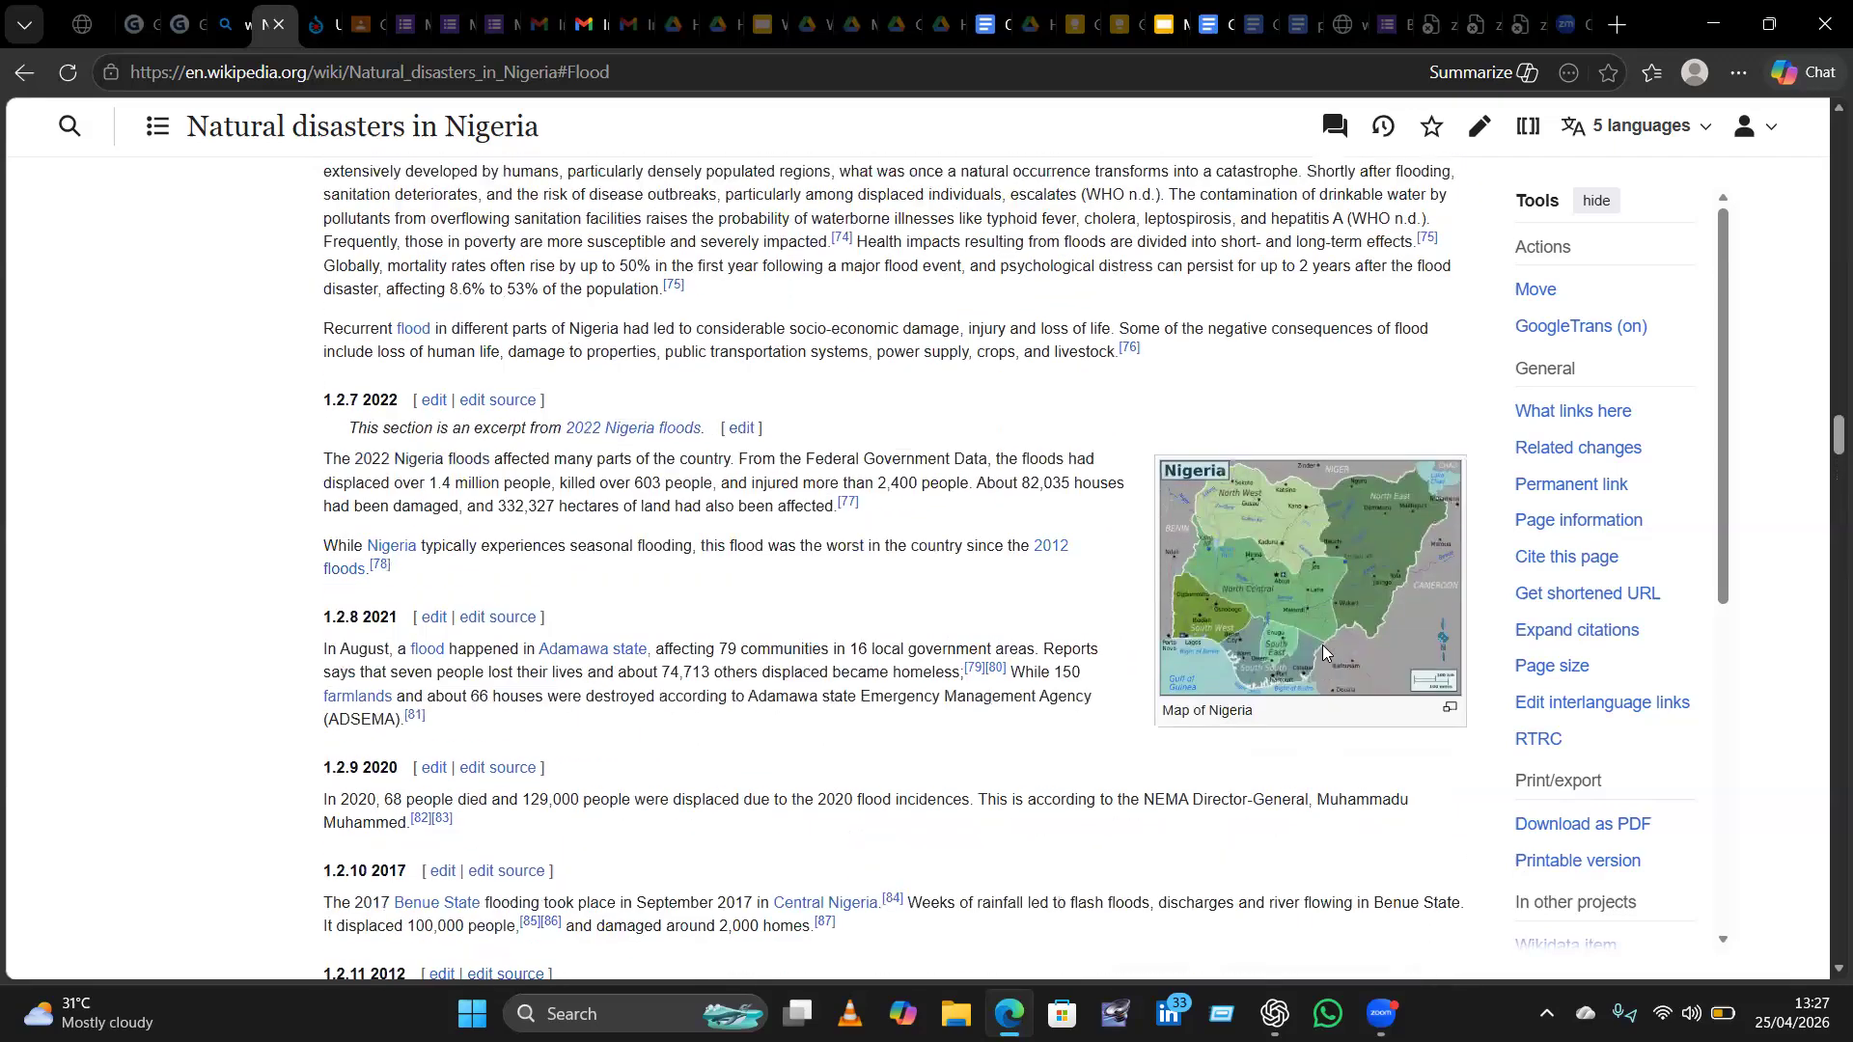
pyautogui.scroll(3, 1323, 652)
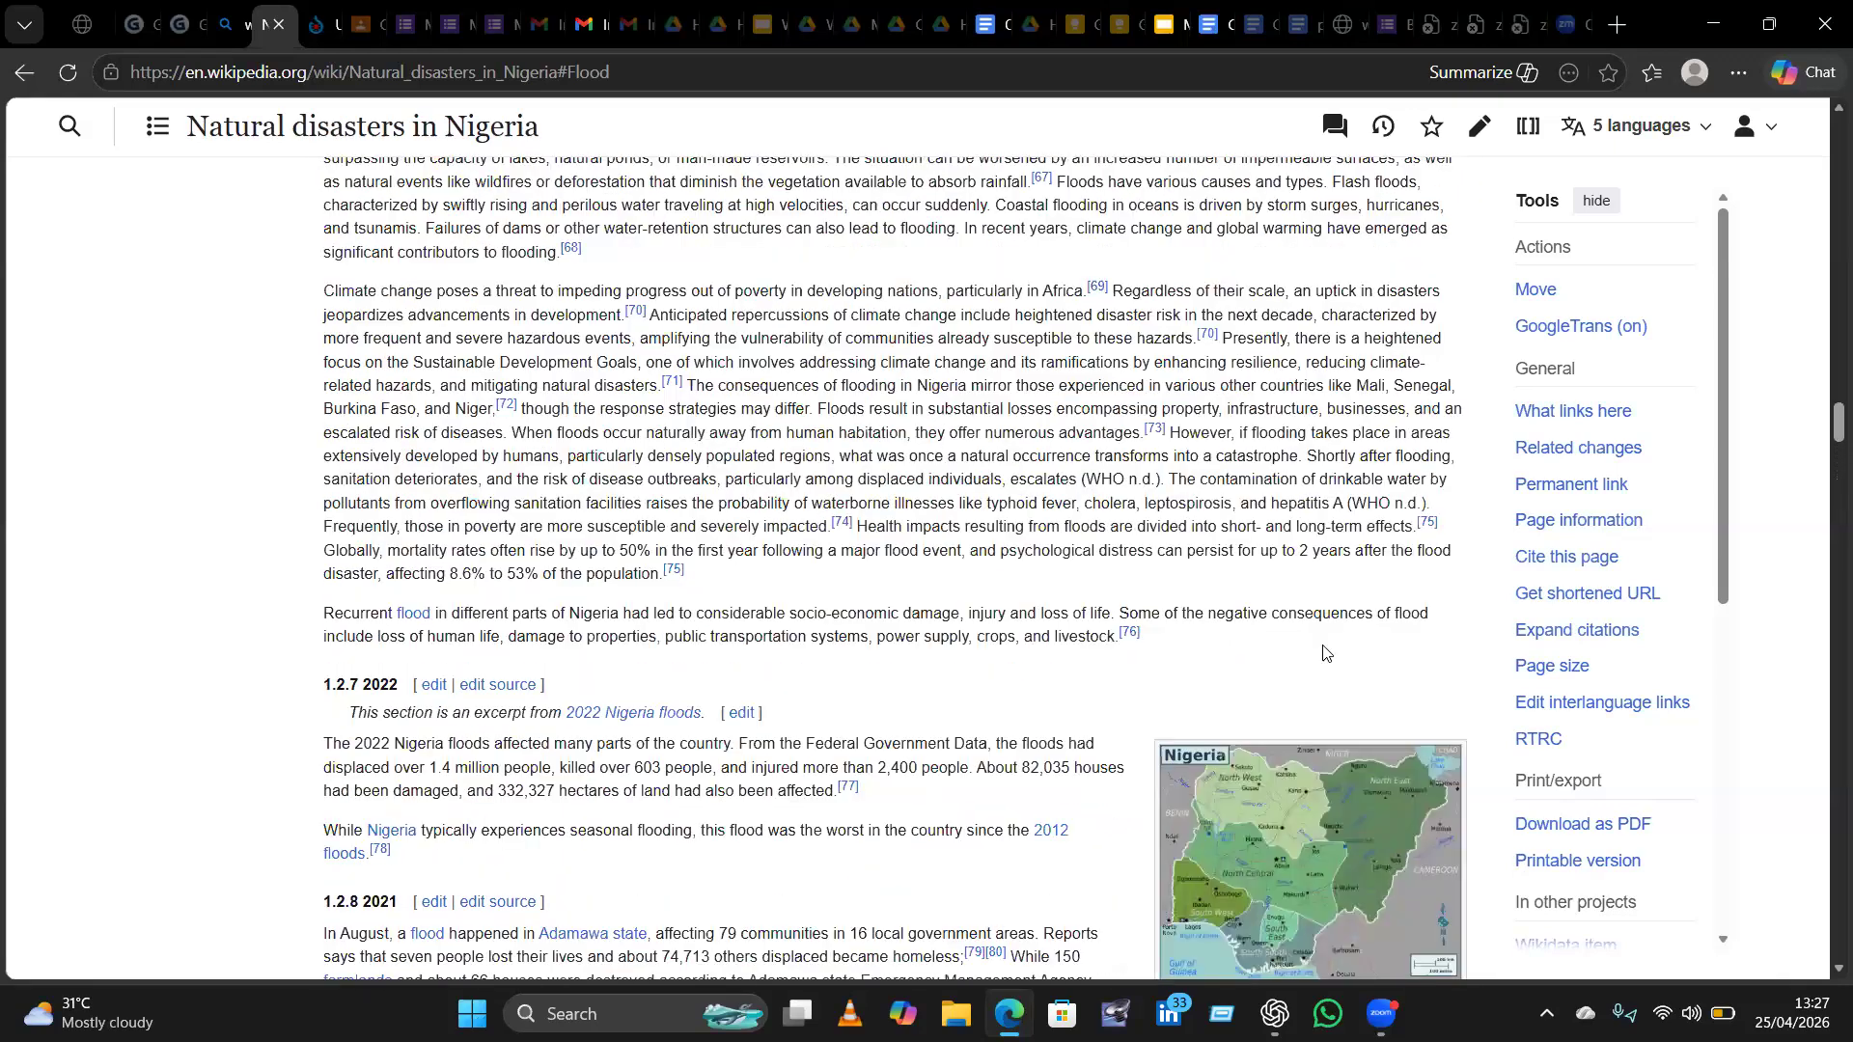
pyautogui.scroll(4, 1323, 652)
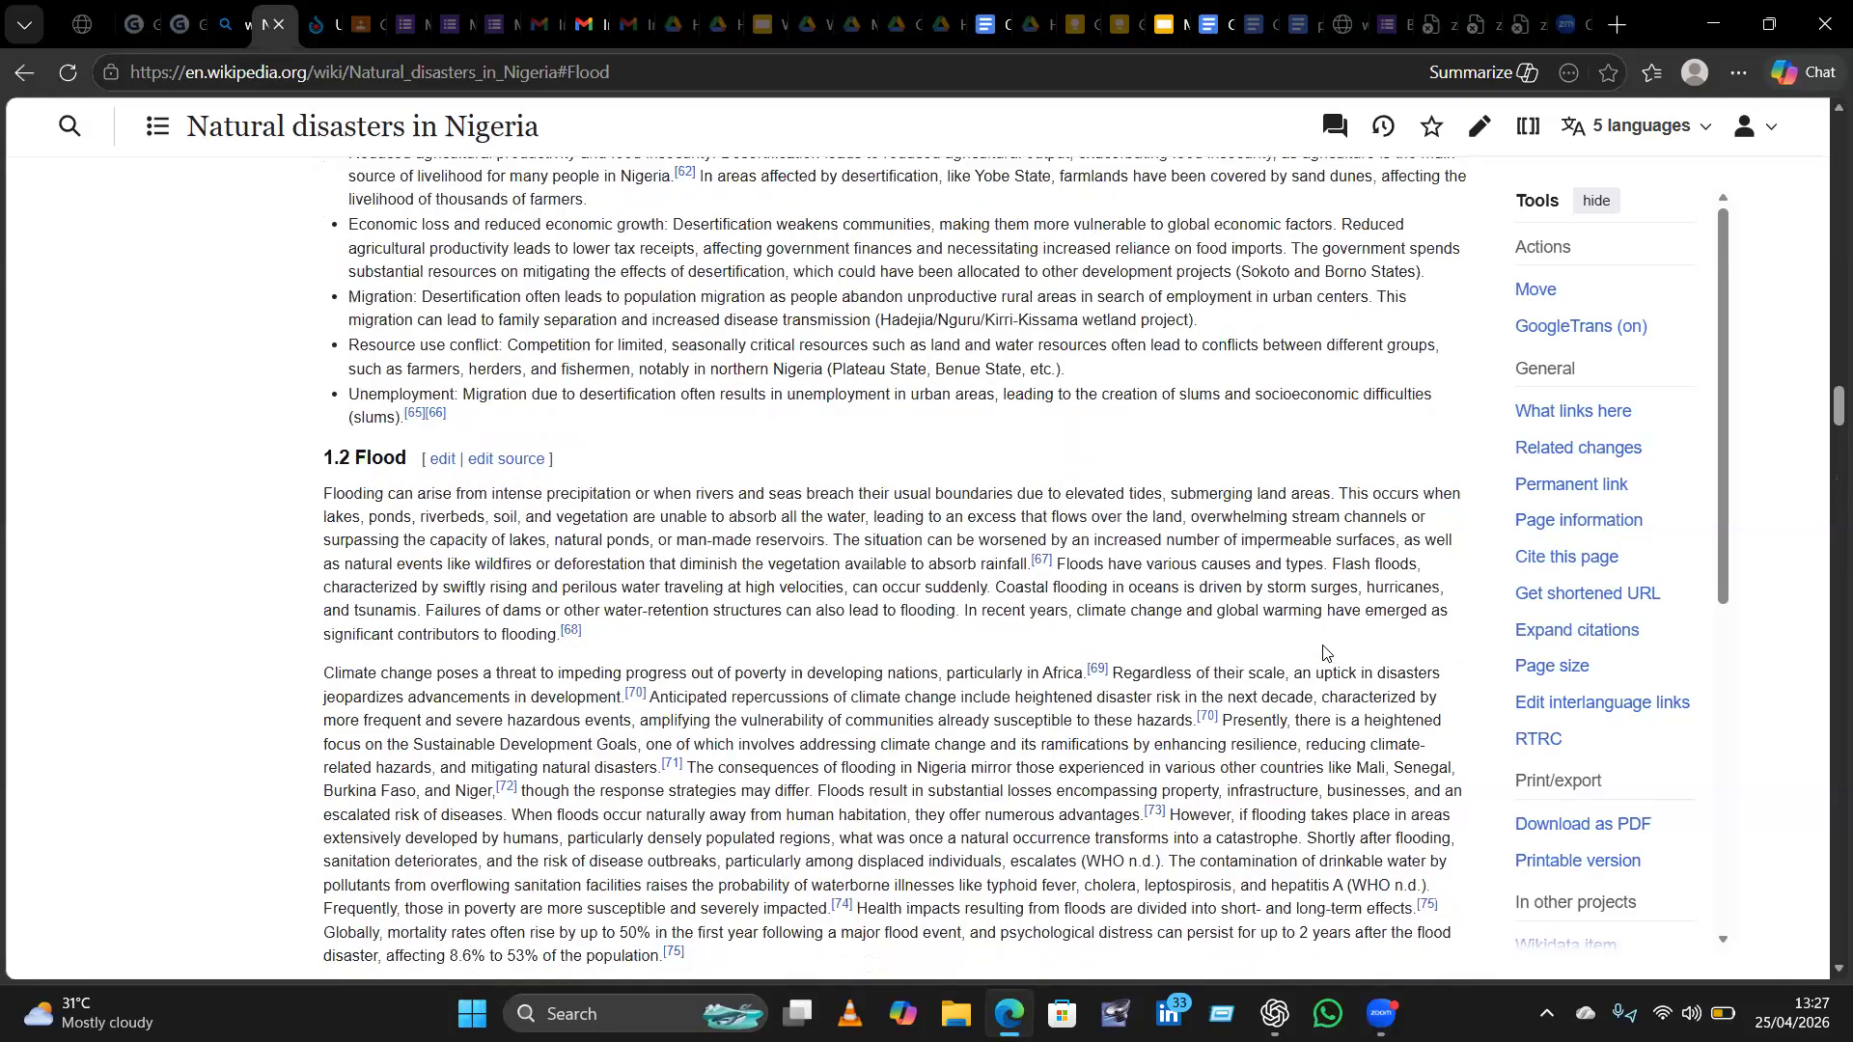
pyautogui.scroll(-1, 1324, 653)
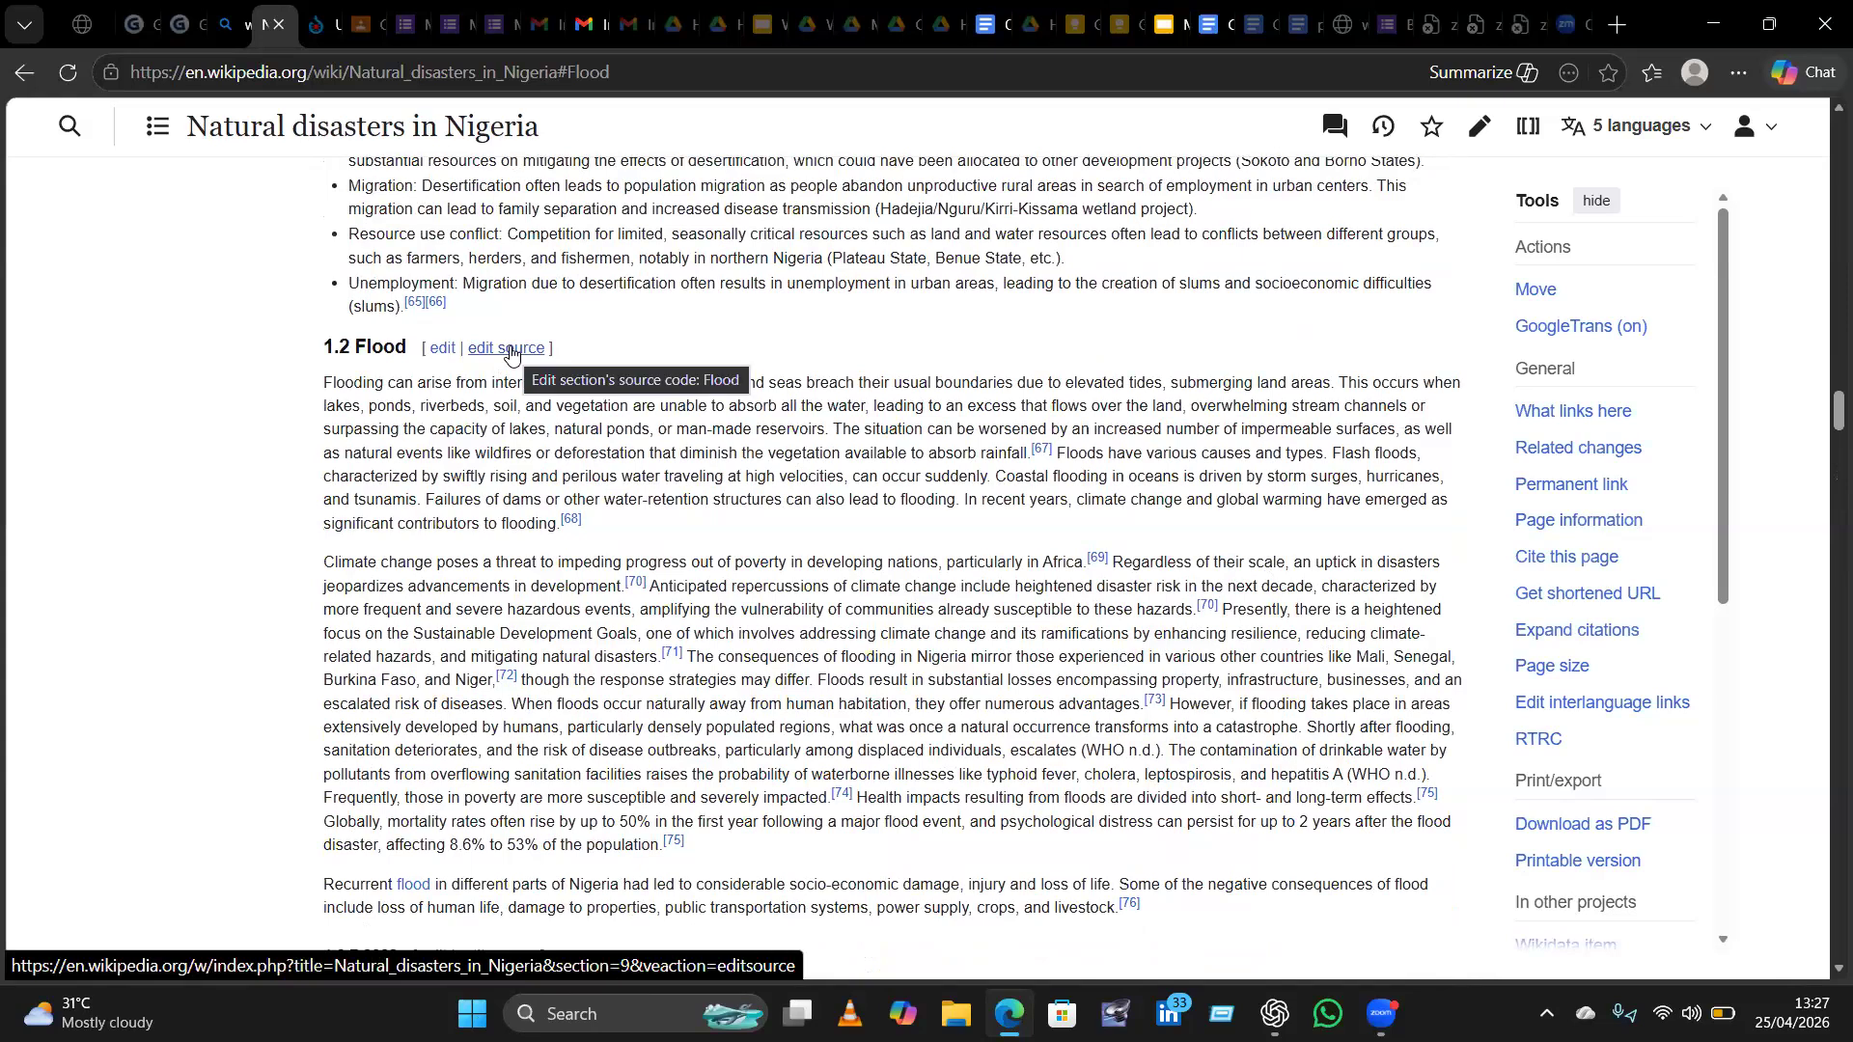
# Open the source of the whole Natural disasters in Nigeria article and select the lead image's wikitext line for Flood survival.jpg.
pyautogui.scroll(15, 510, 354)
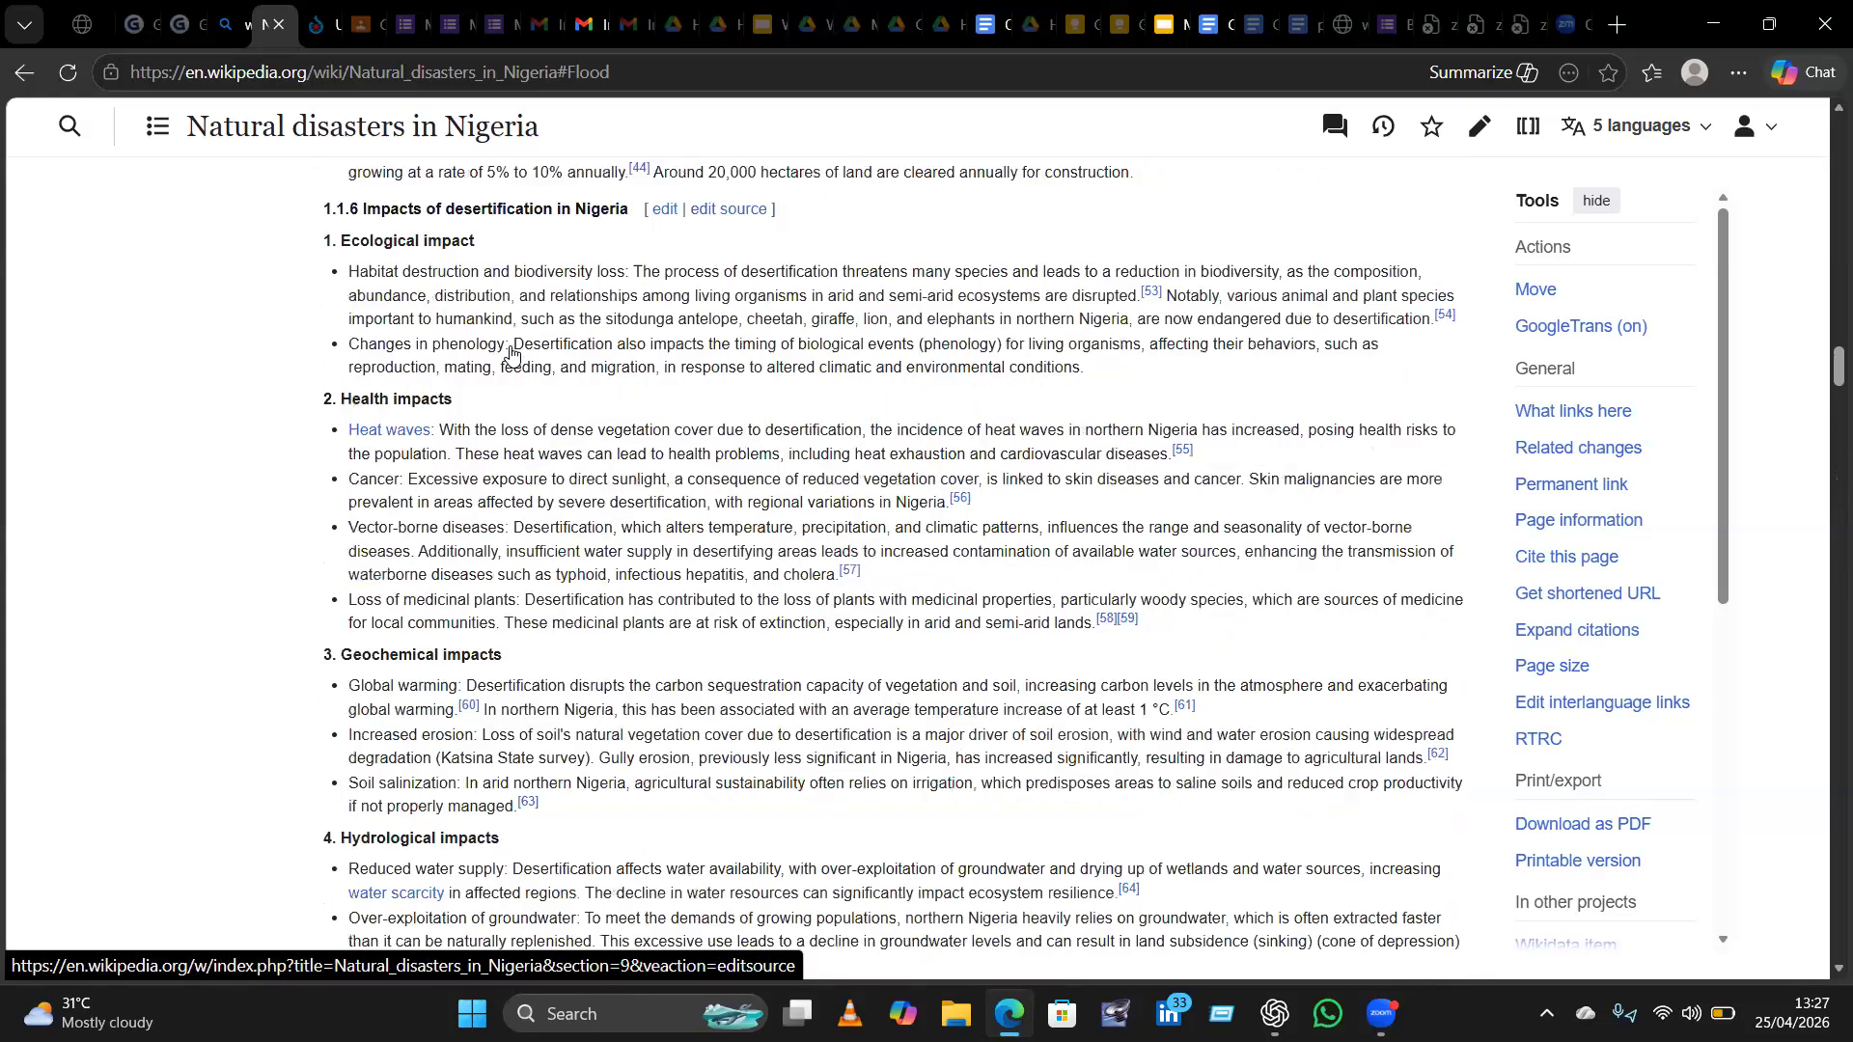
pyautogui.scroll(12, 511, 354)
pyautogui.scroll(20, 511, 354)
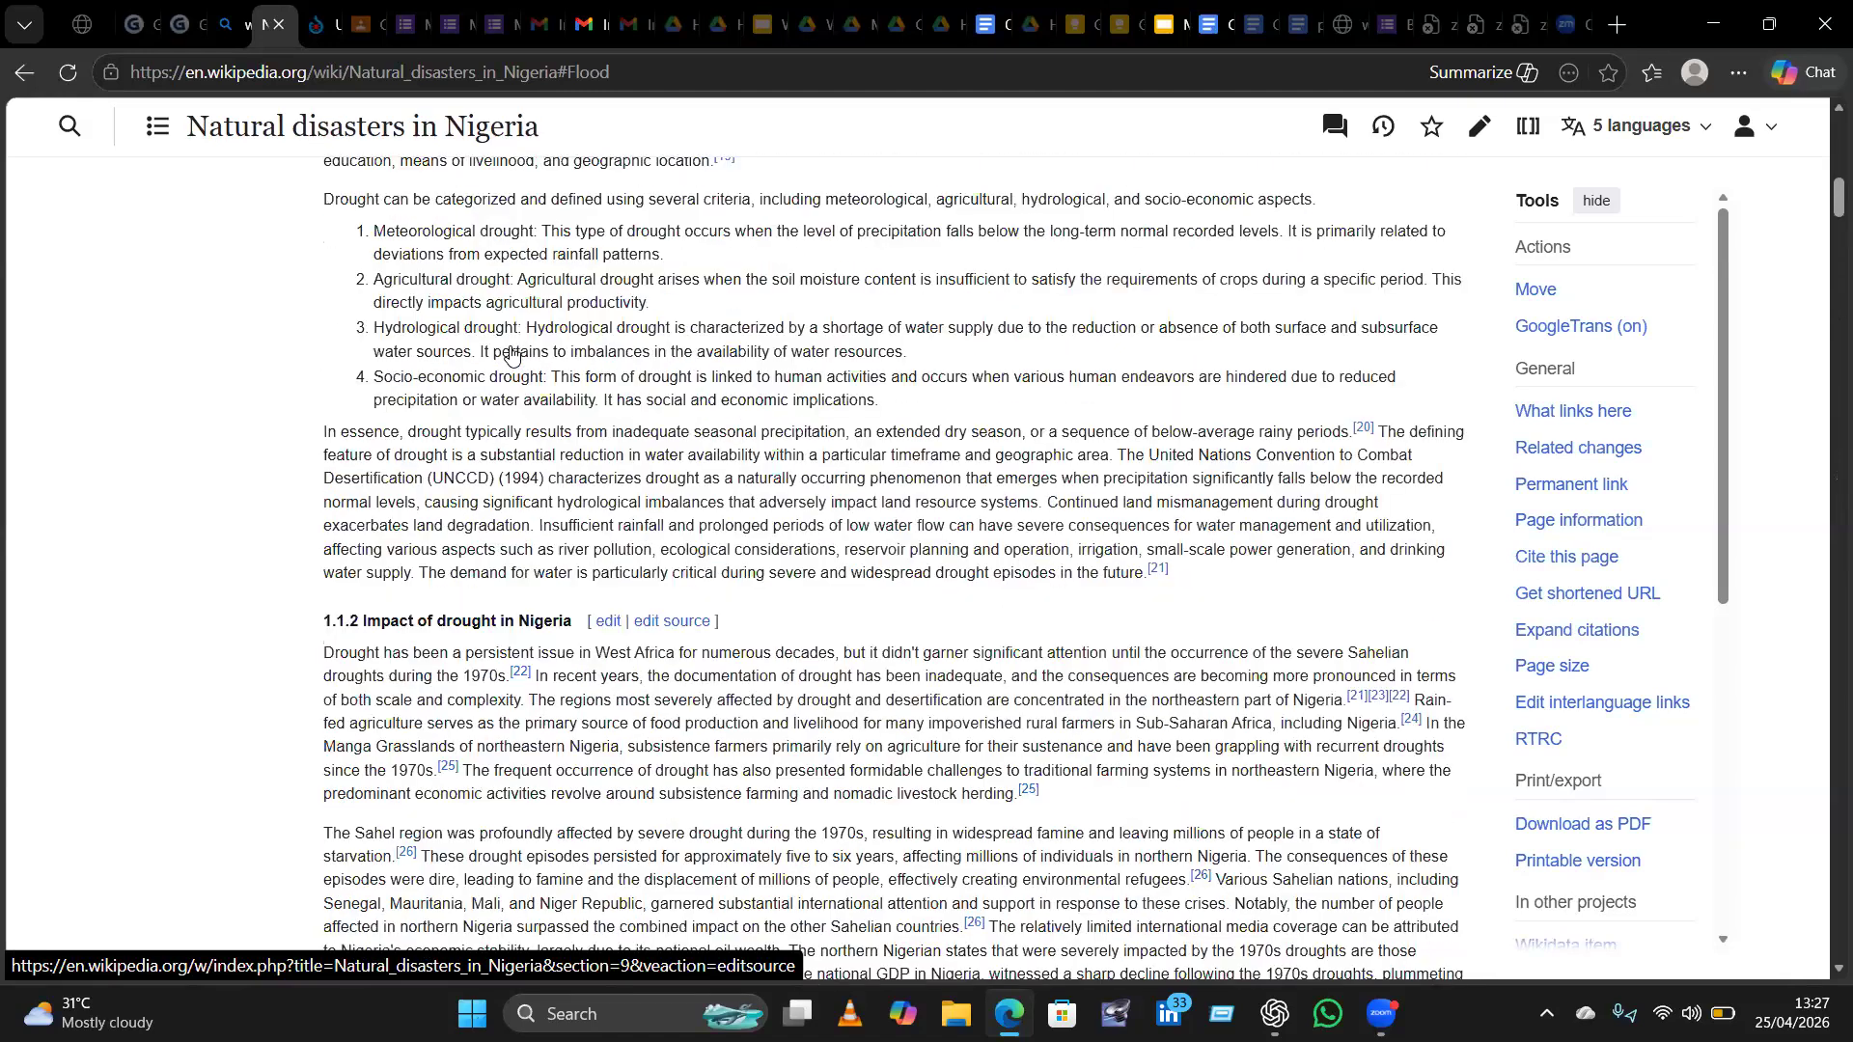
pyautogui.scroll(10, 510, 355)
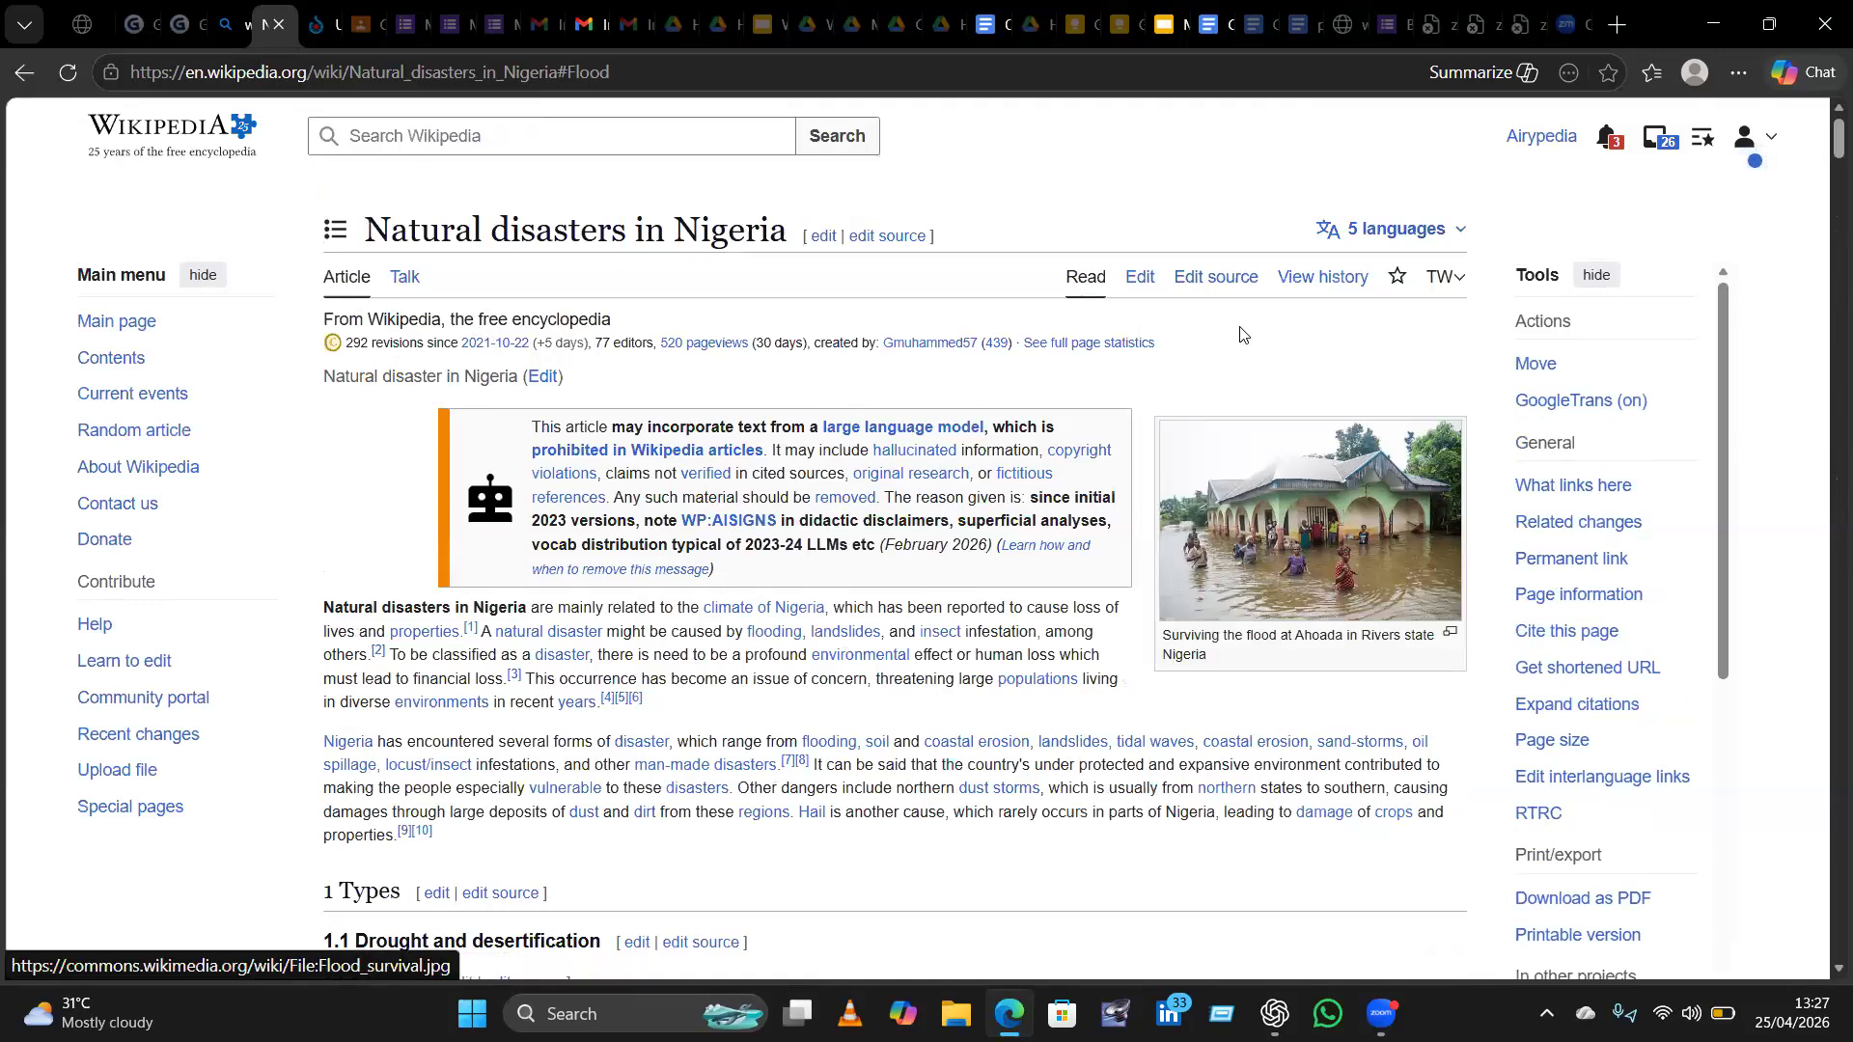
pyautogui.click(1218, 282)
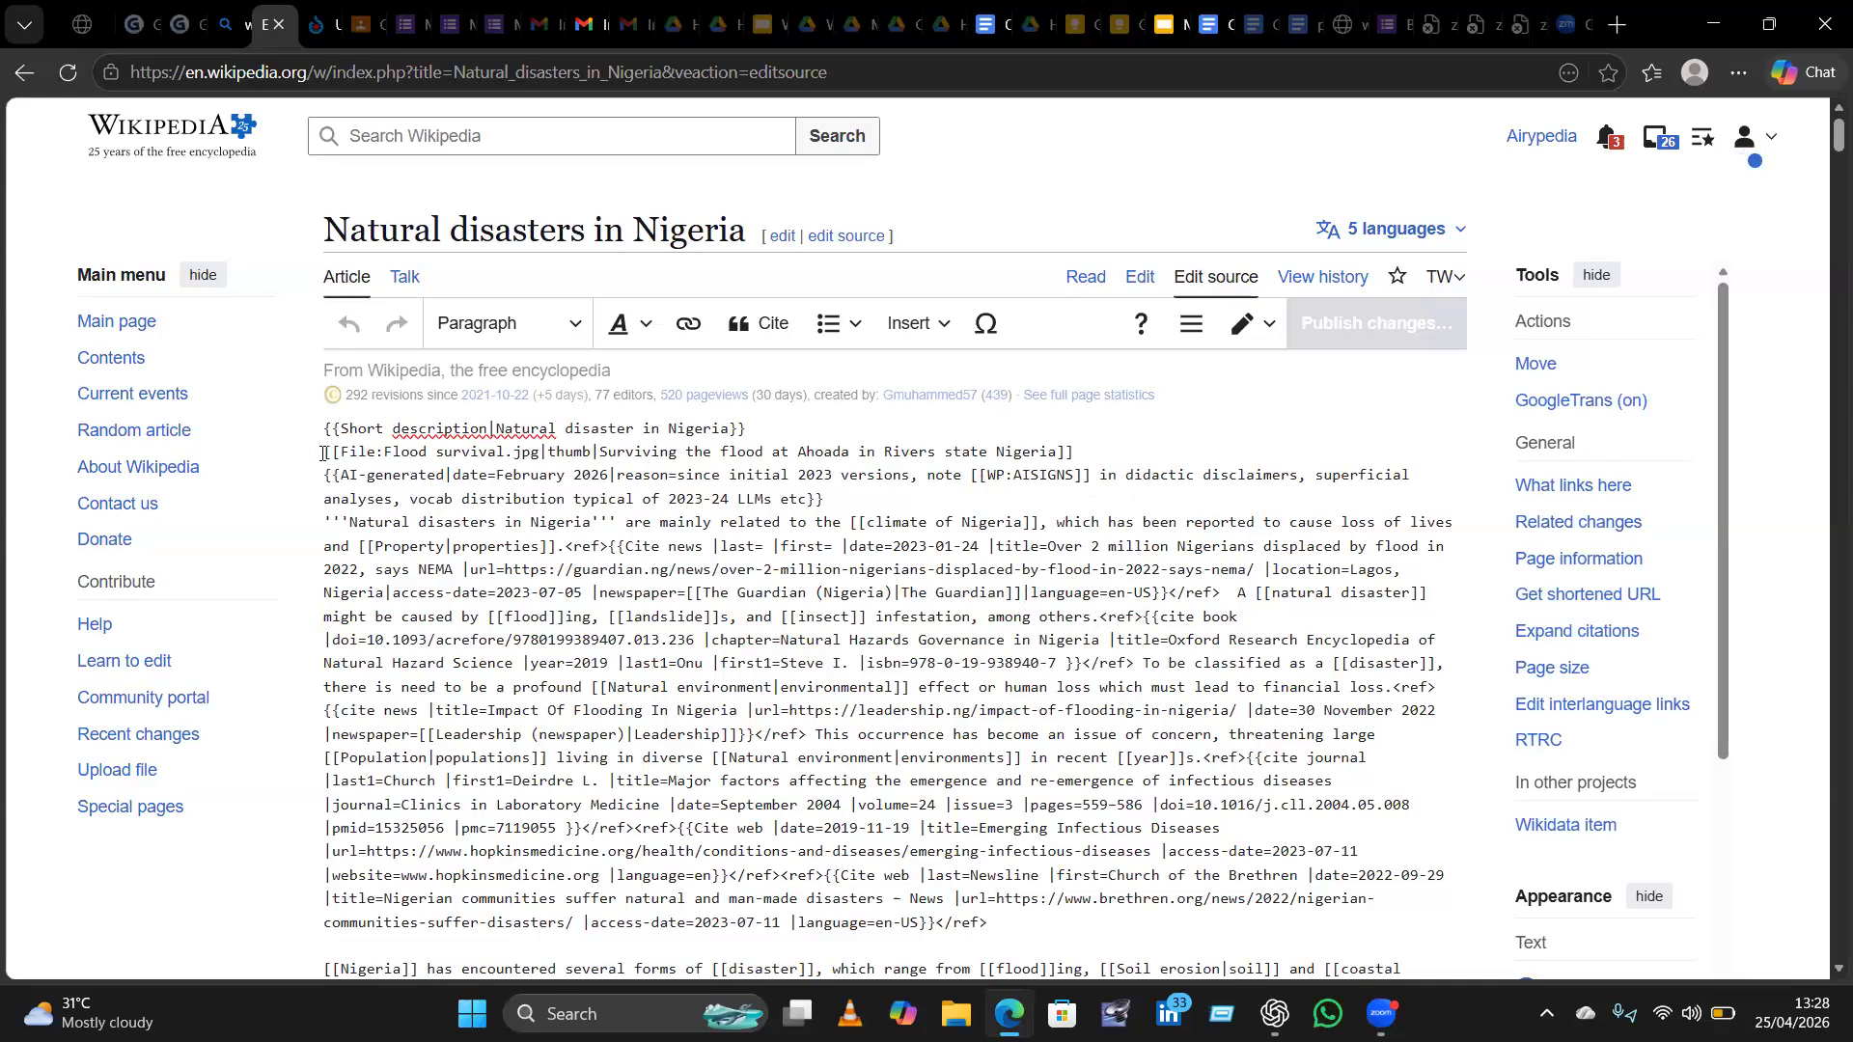
pyautogui.moveTo(324, 454); pyautogui.dragTo(1083, 460)
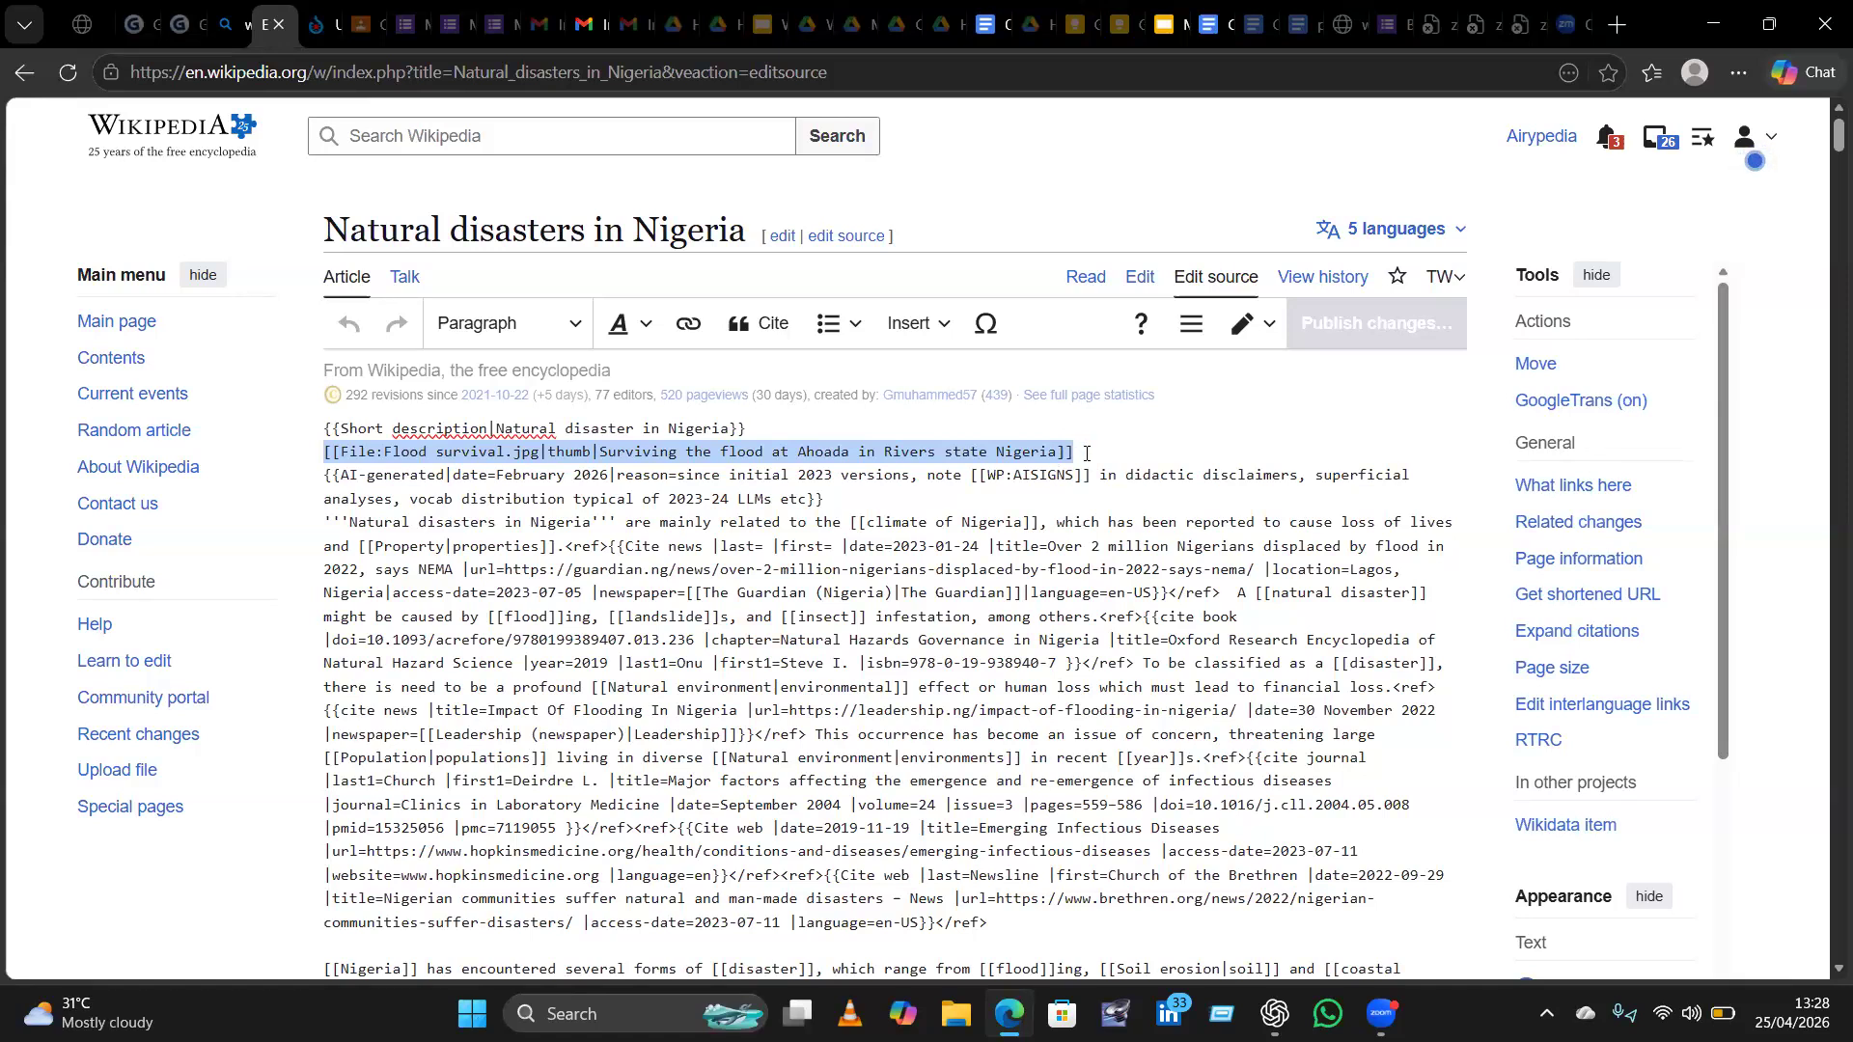
# Deselect the flood image line and review the wikitext of the article's introduction, Drought section and impact of drought in Nigeria.
pyautogui.click(1203, 448)
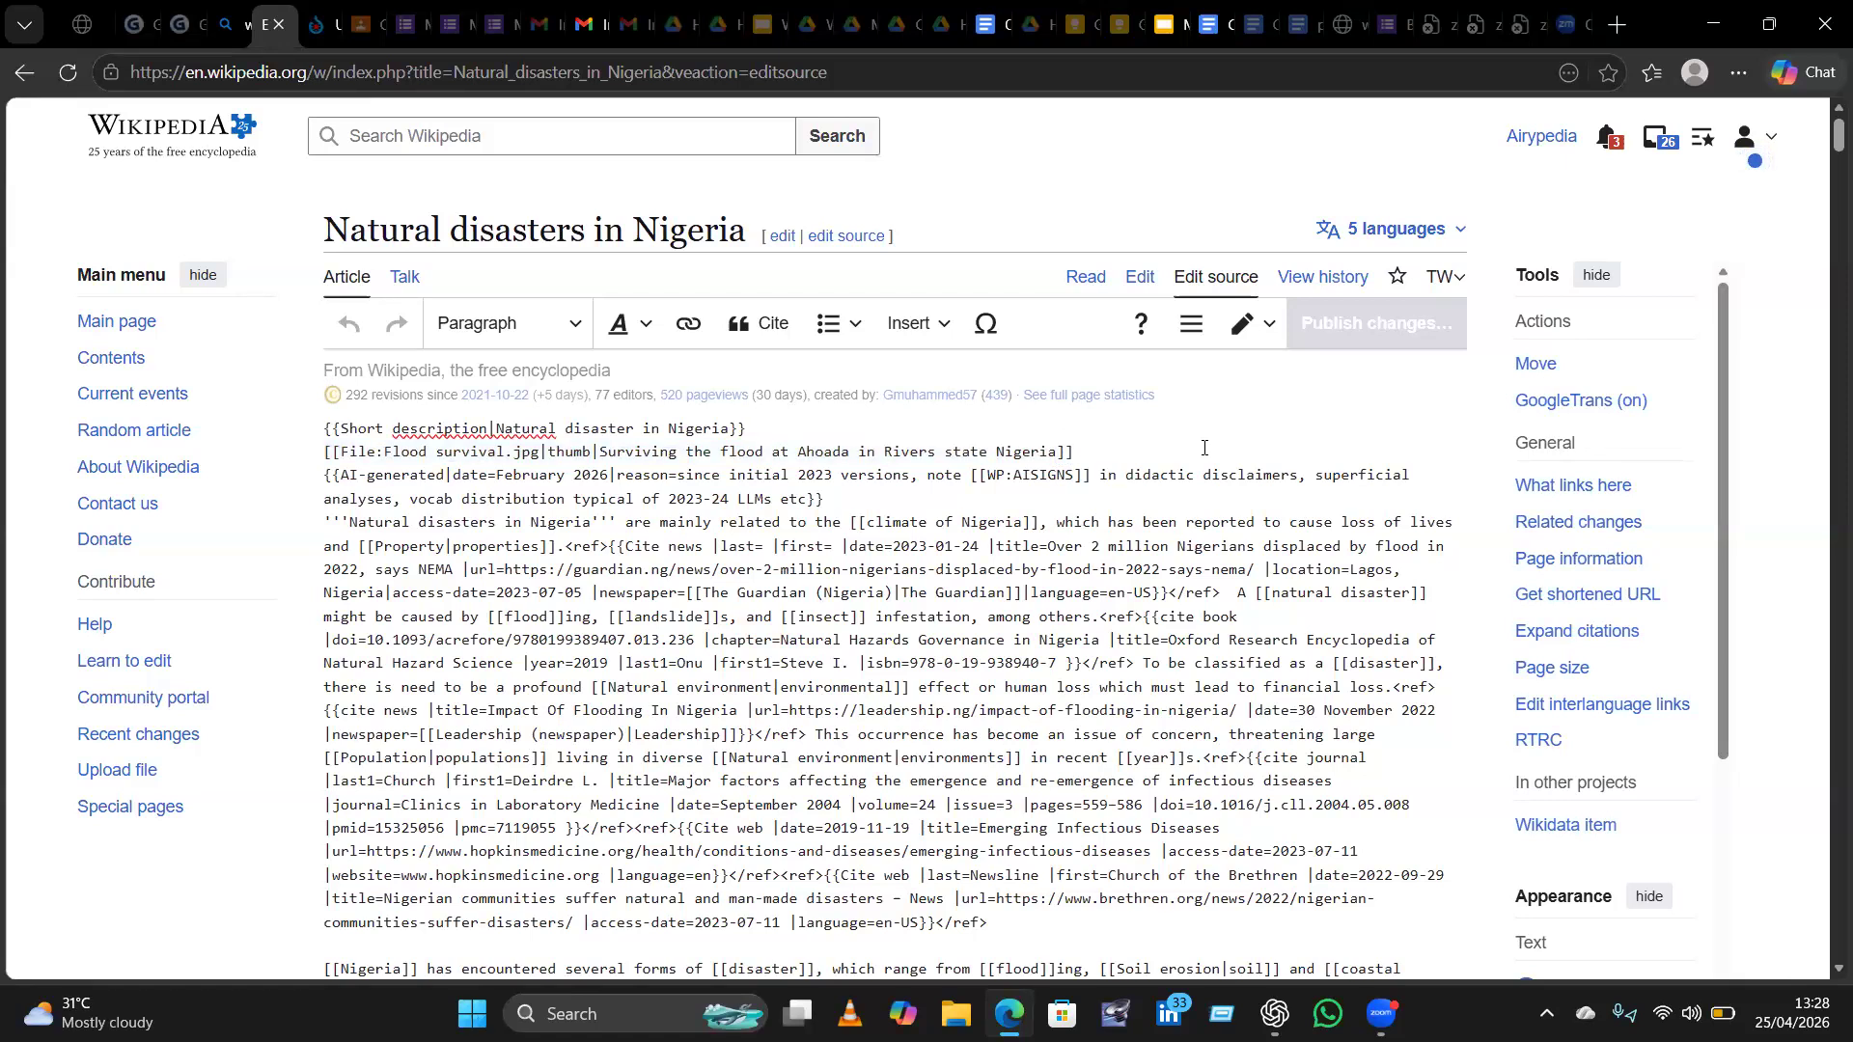
pyautogui.scroll(-5, 1204, 447)
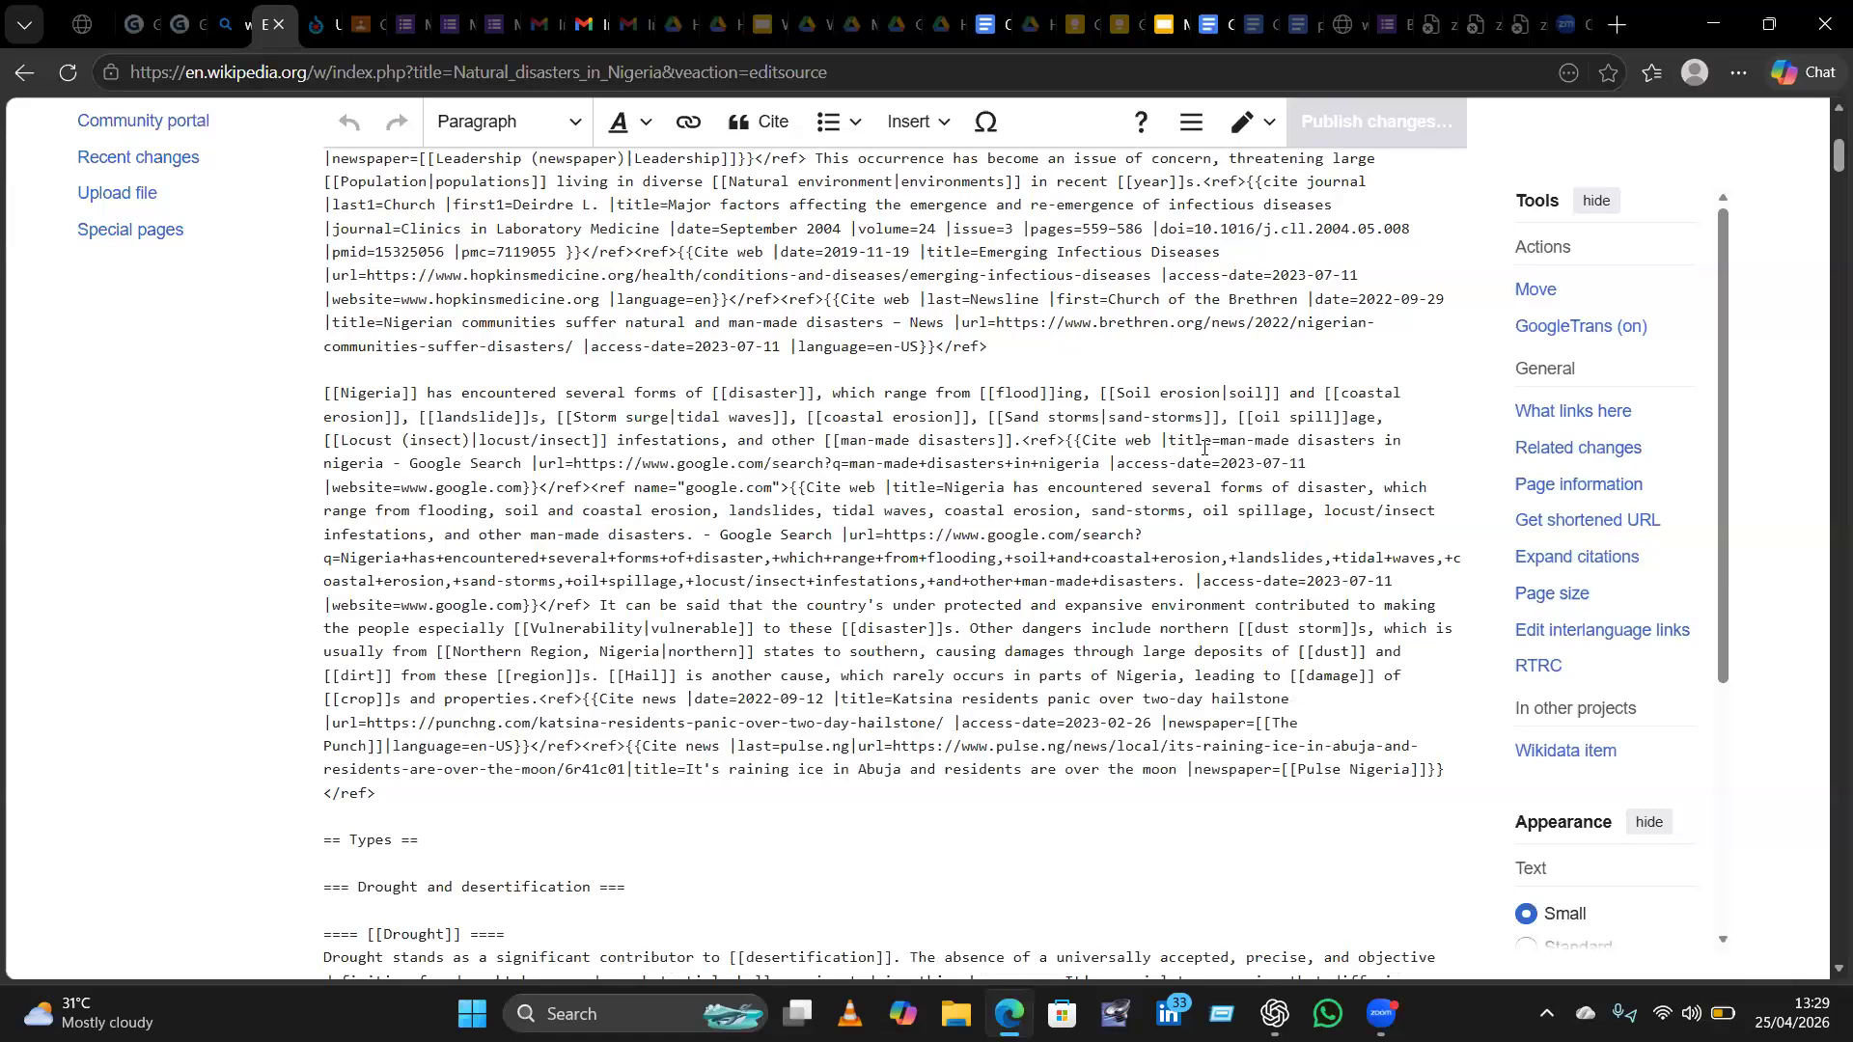
pyautogui.scroll(-5, 1203, 448)
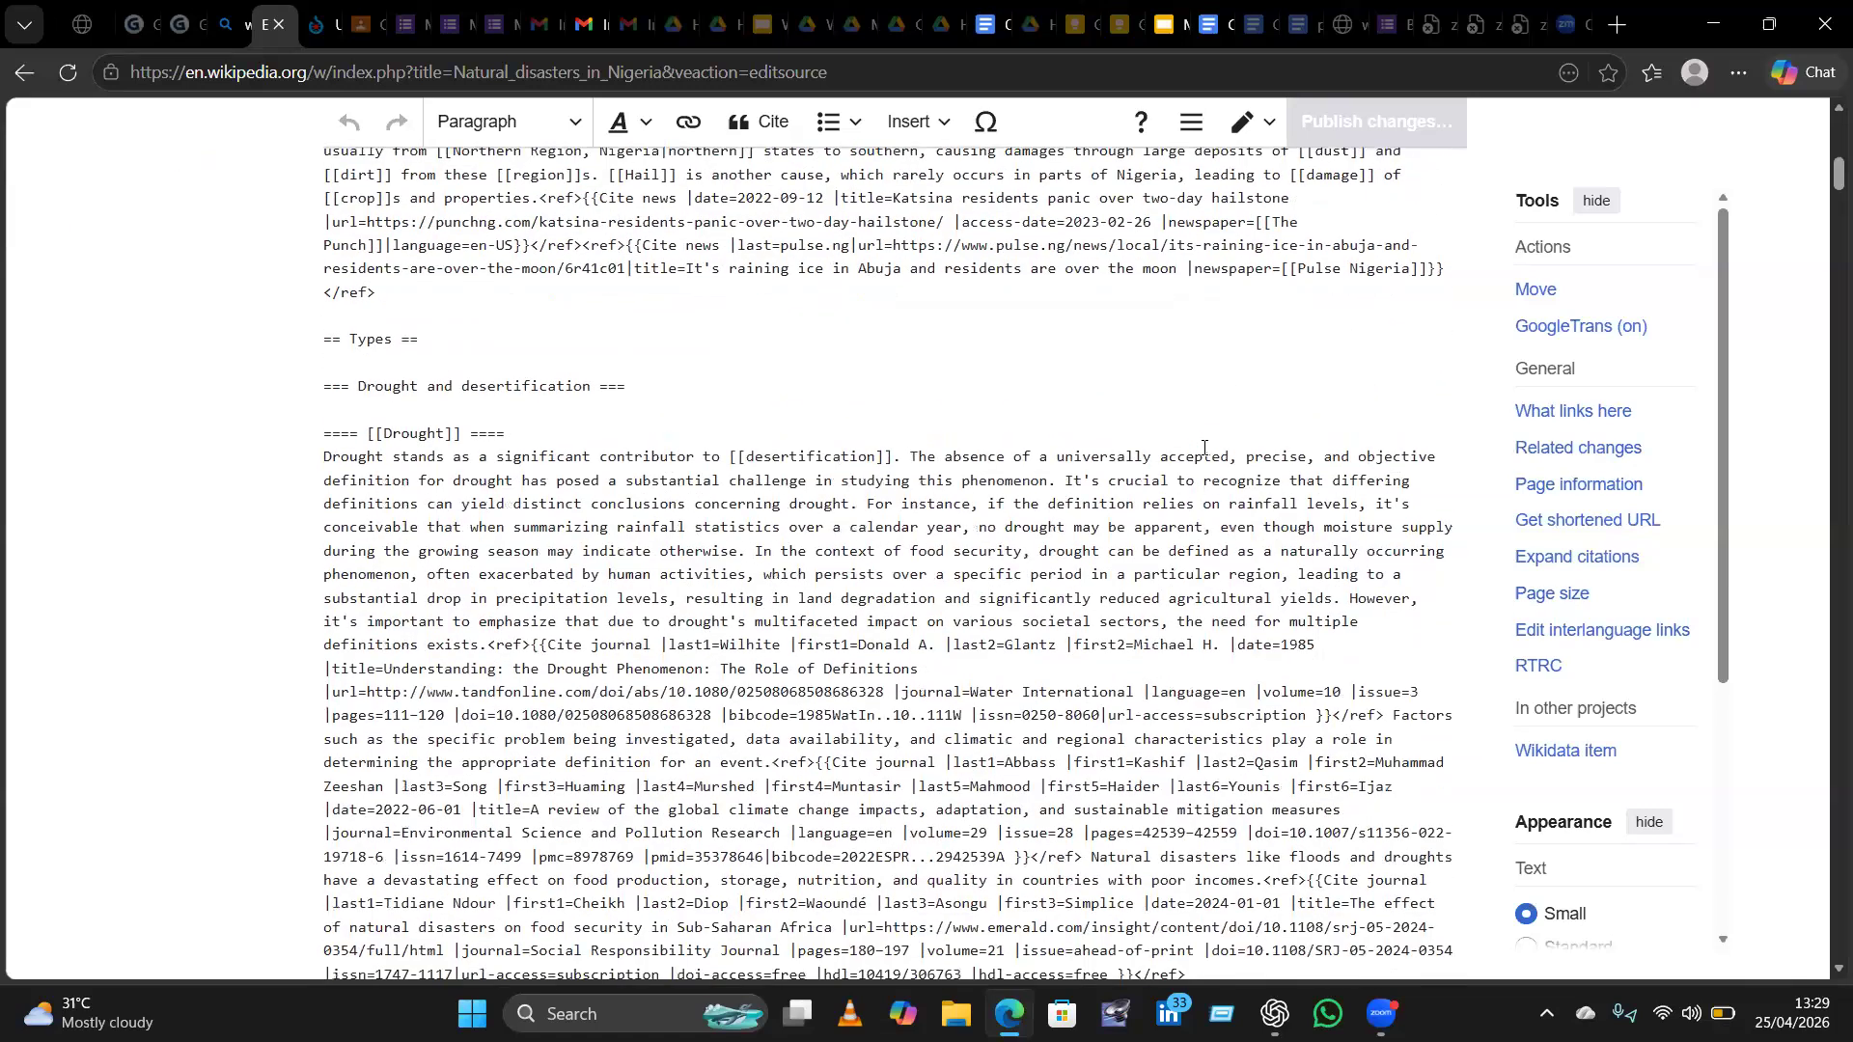
pyautogui.scroll(-3, 1203, 448)
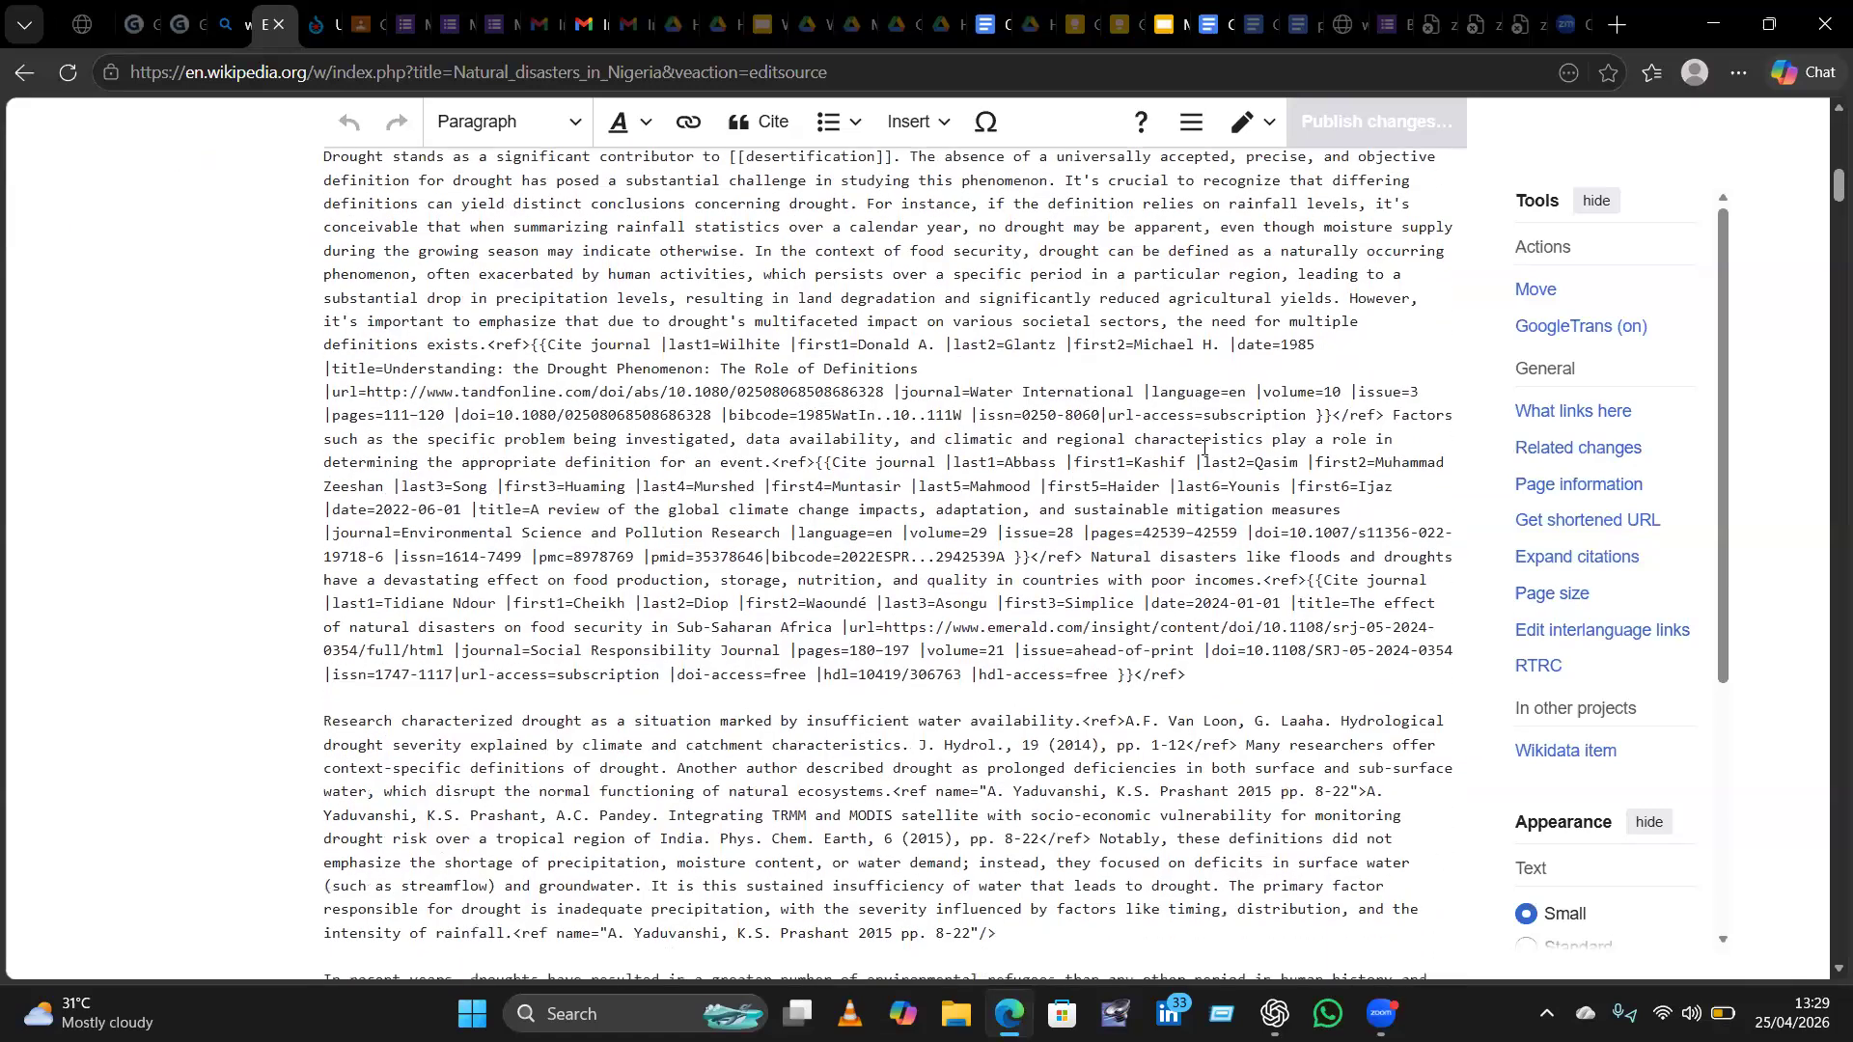
pyautogui.scroll(-7, 1203, 448)
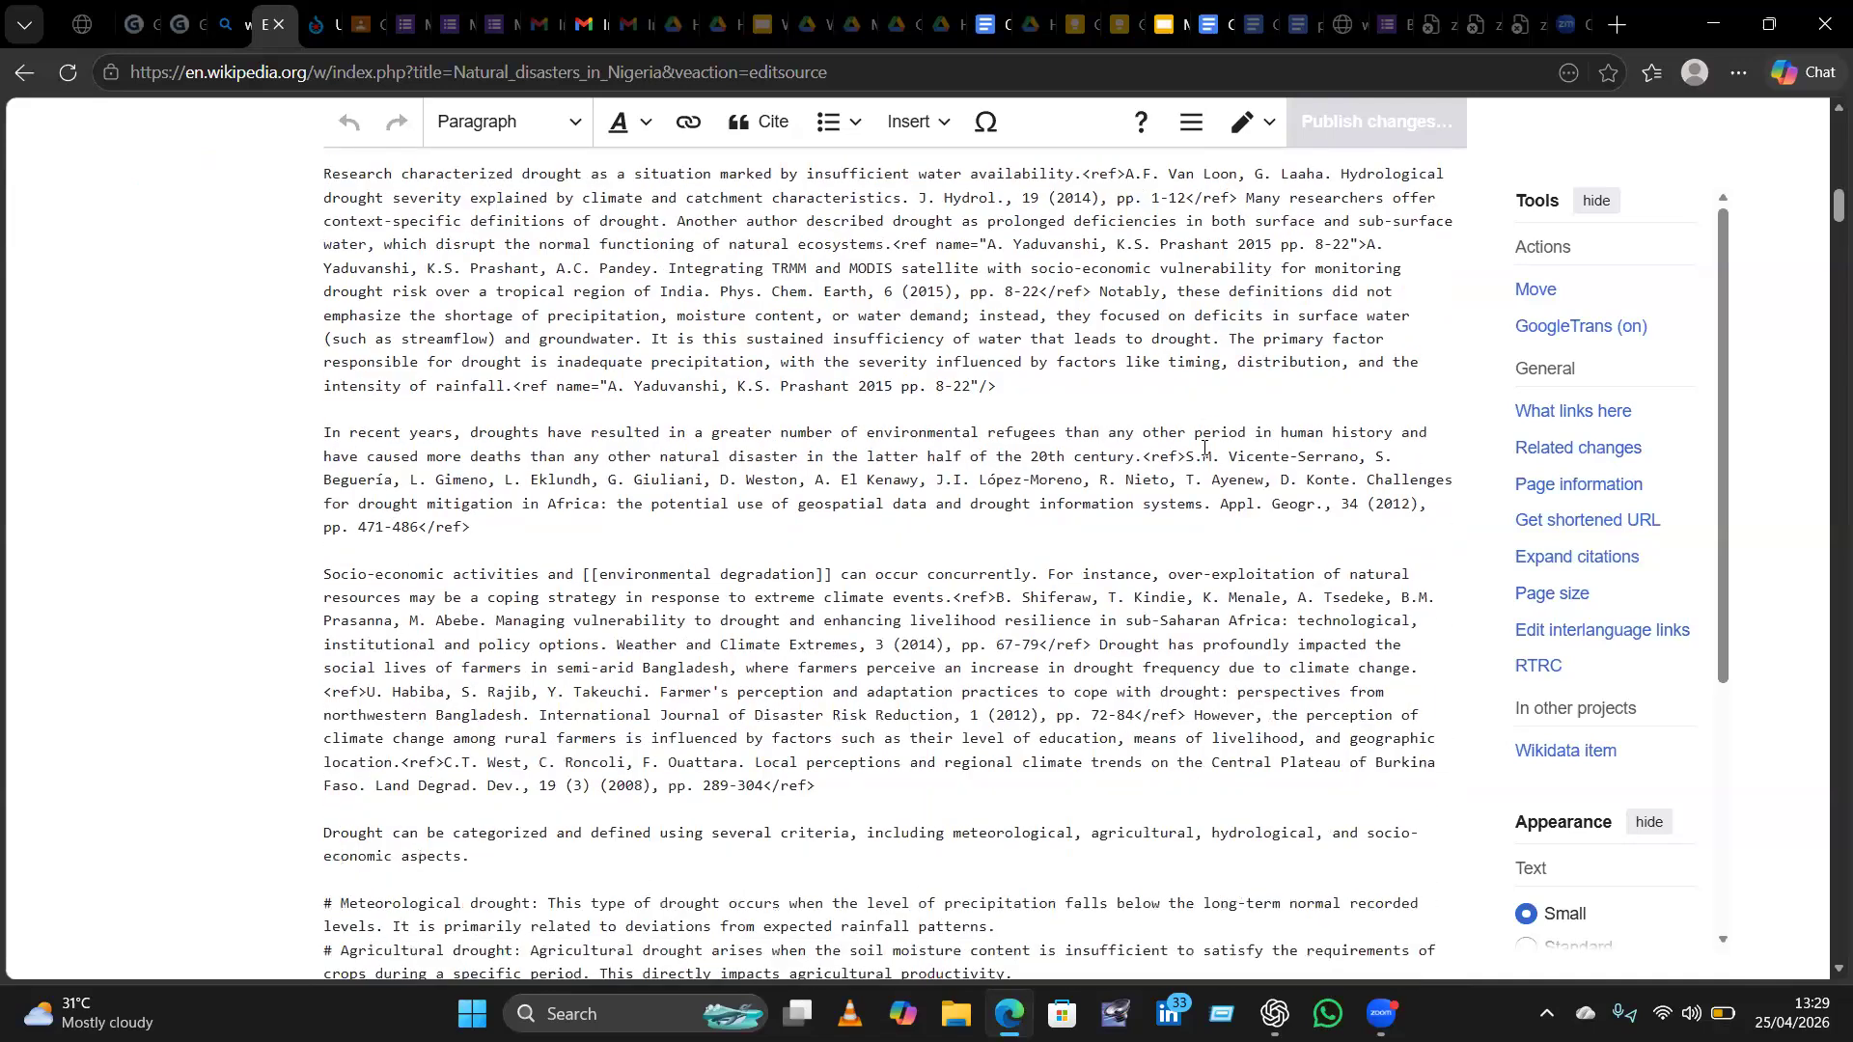
pyautogui.scroll(-2, 1203, 448)
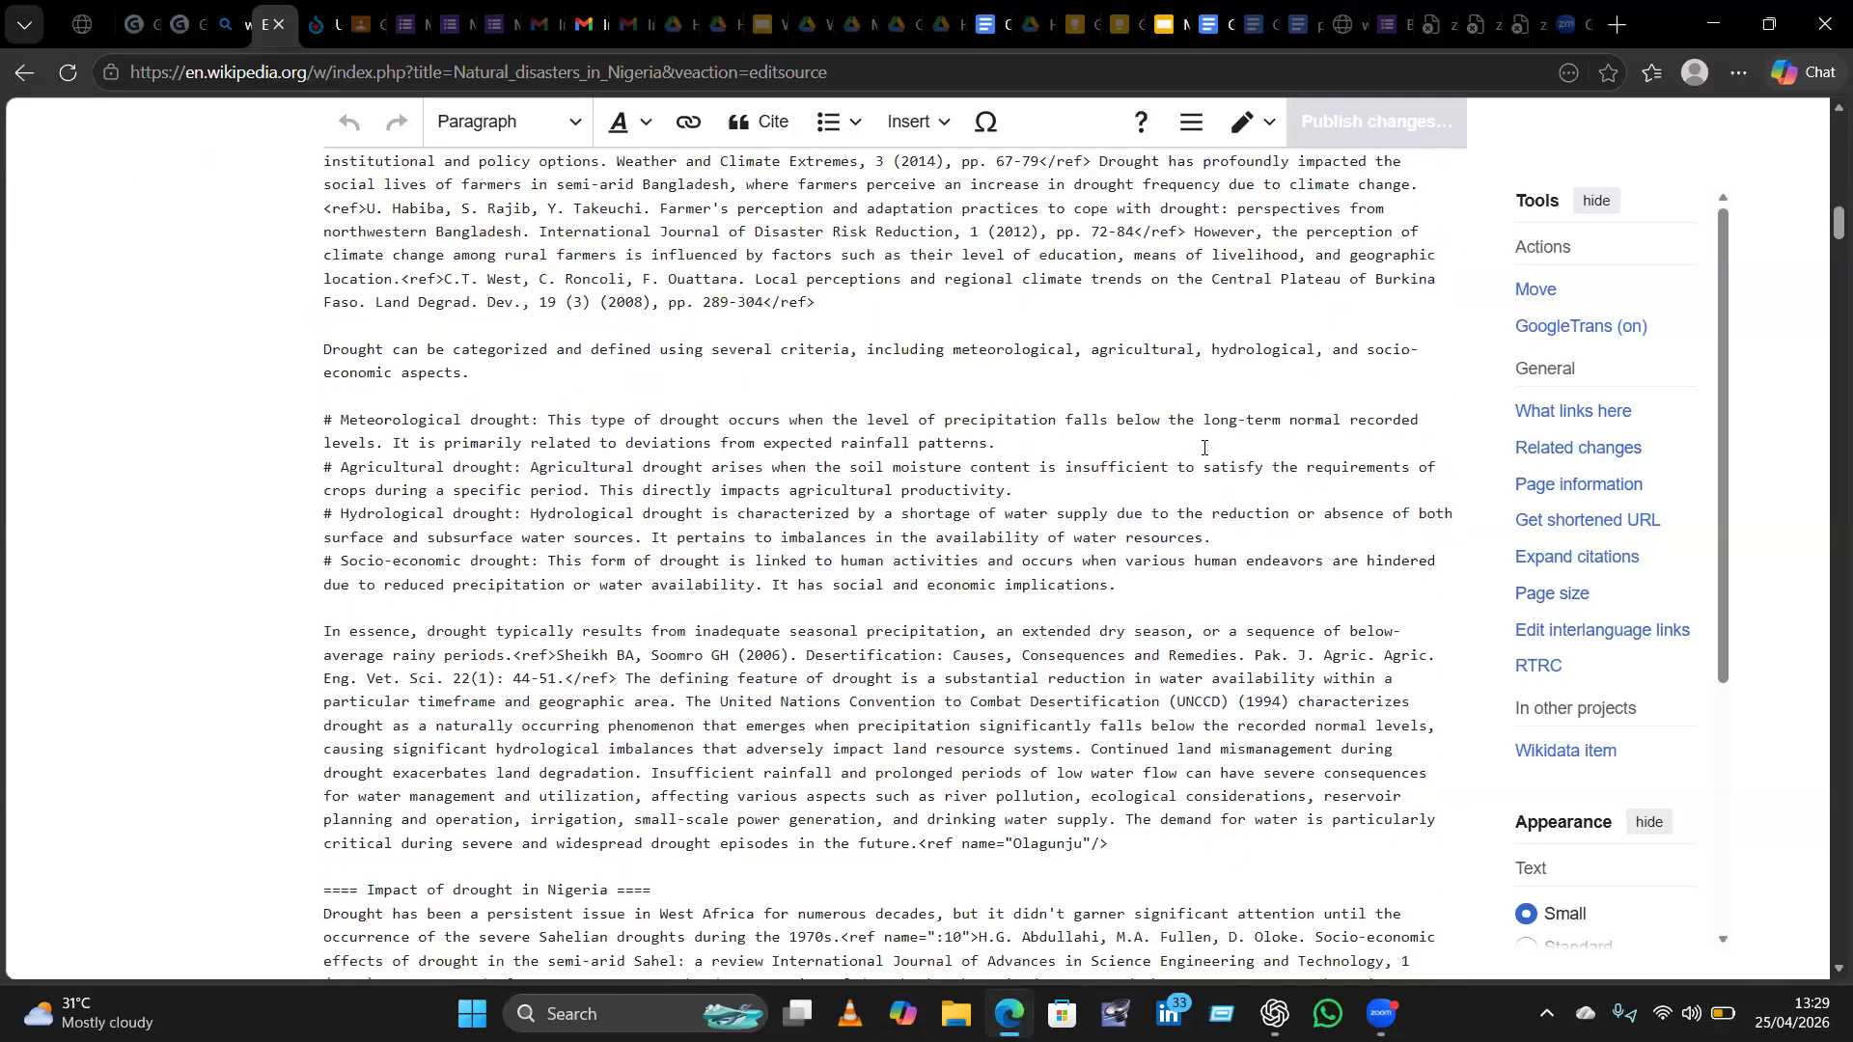
pyautogui.scroll(-4, 1204, 448)
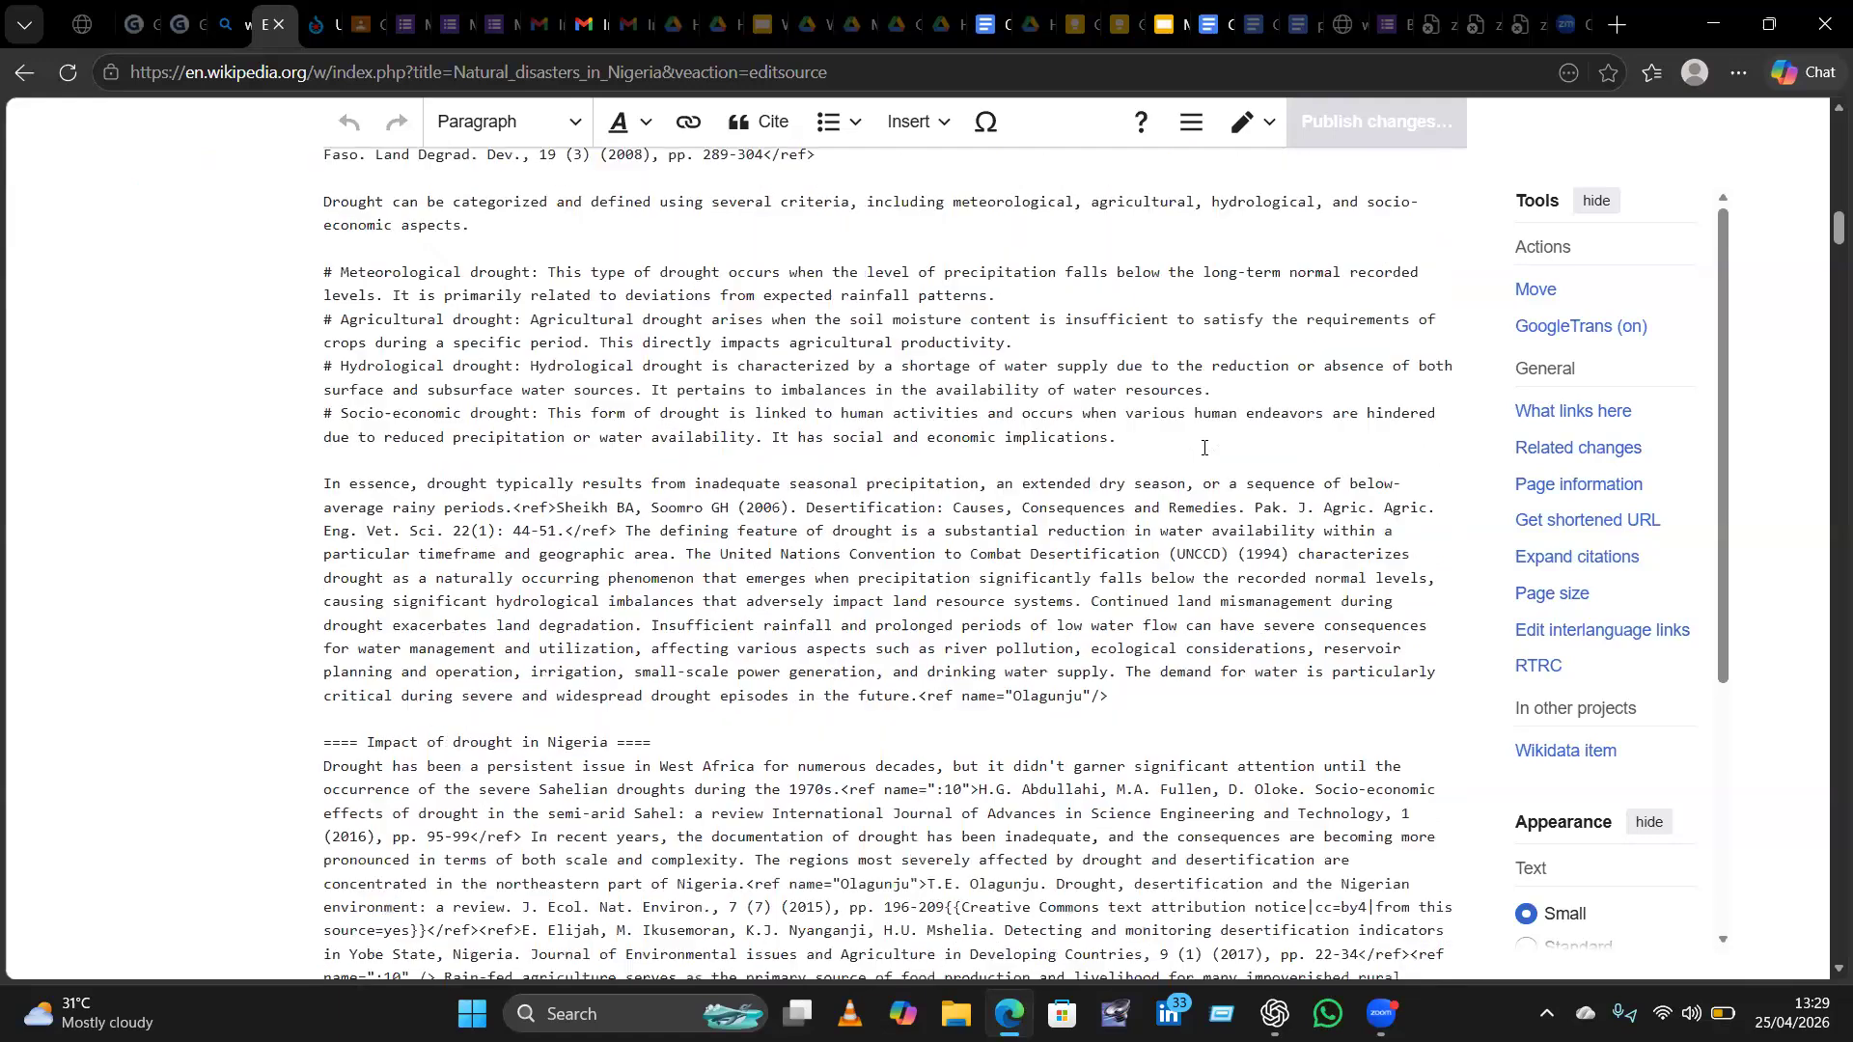
pyautogui.scroll(-7, 1203, 447)
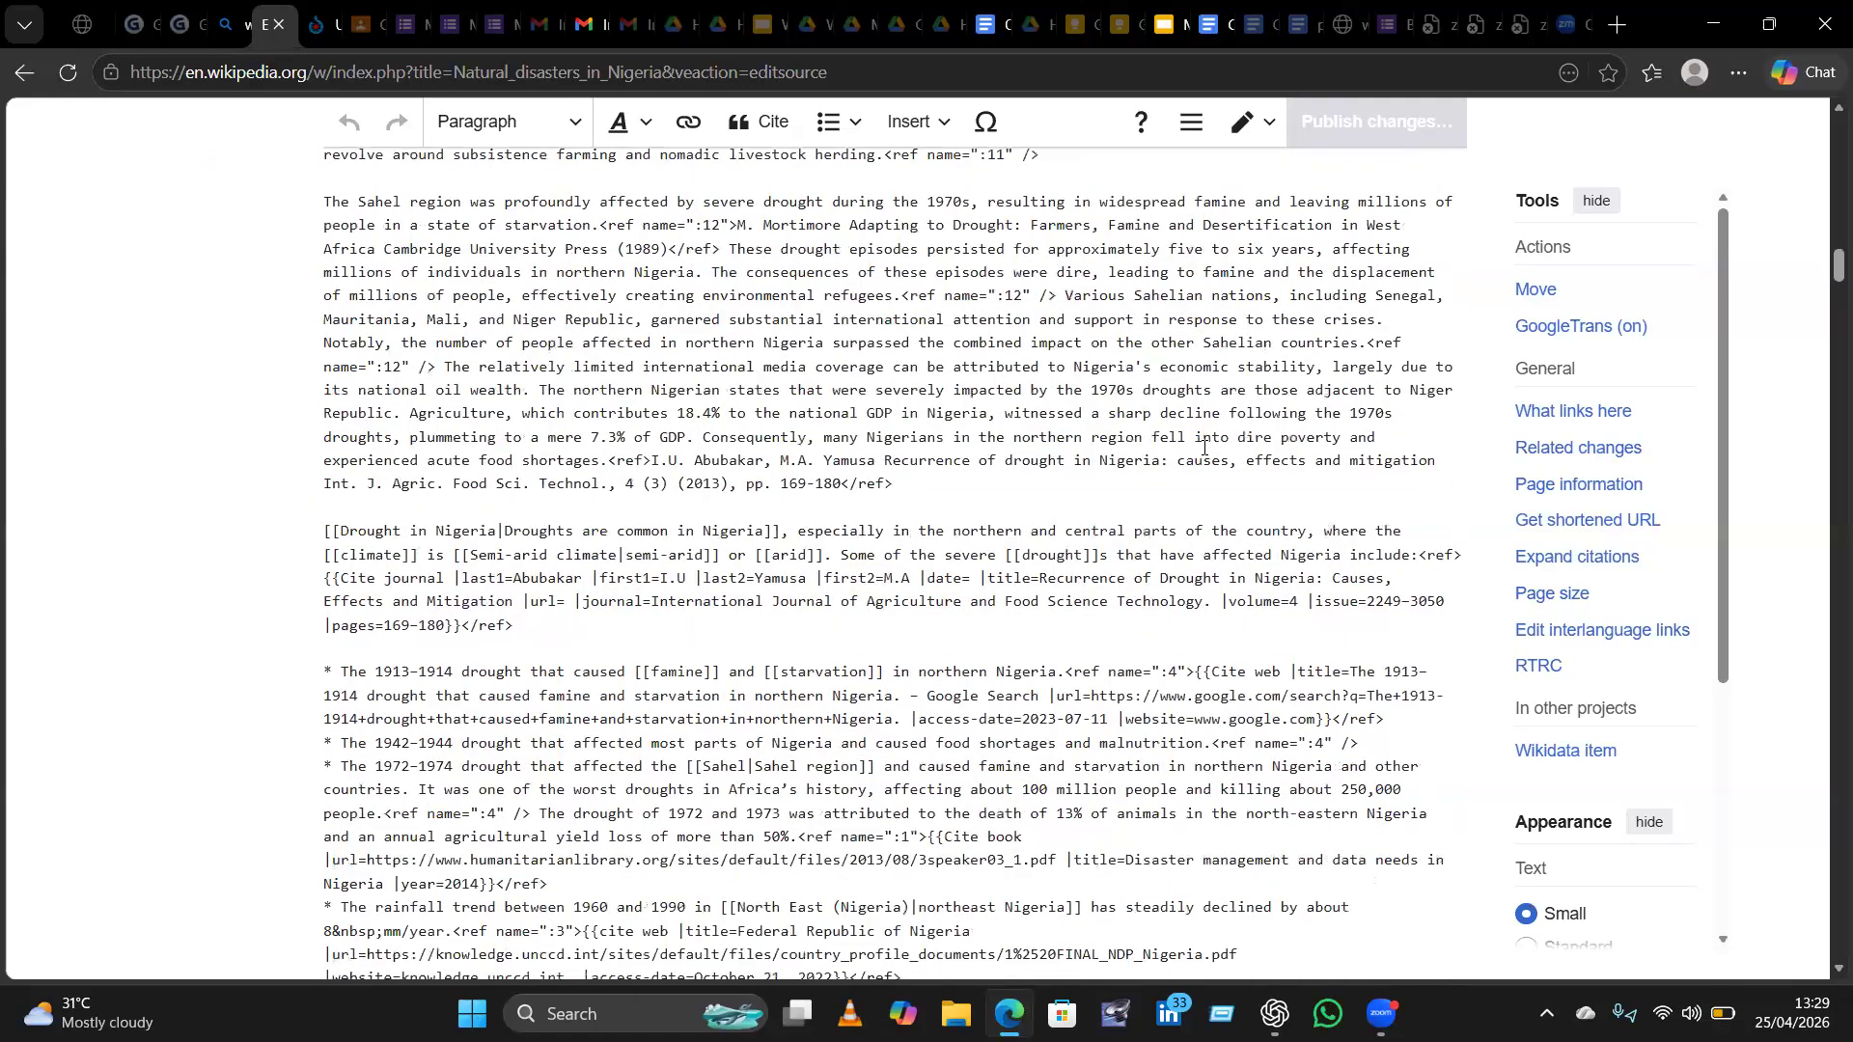
pyautogui.scroll(-2, 1204, 446)
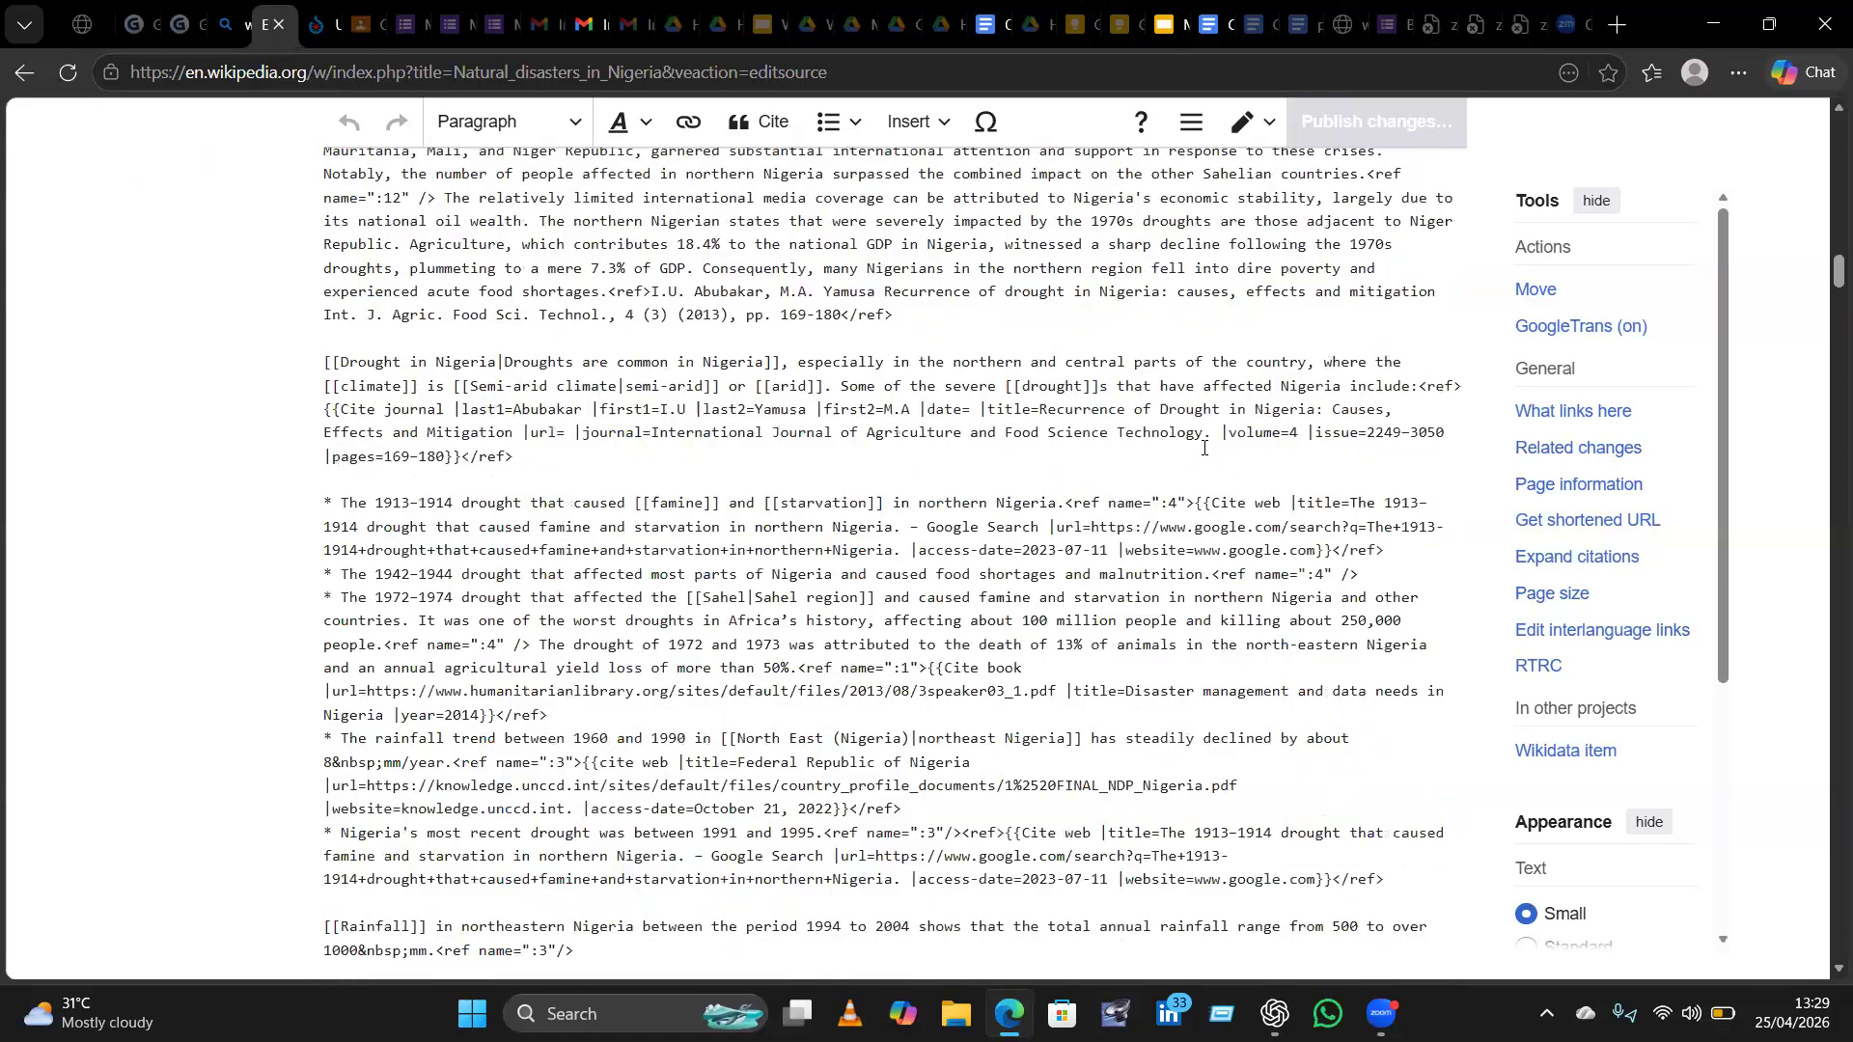
pyautogui.scroll(-2, 1203, 447)
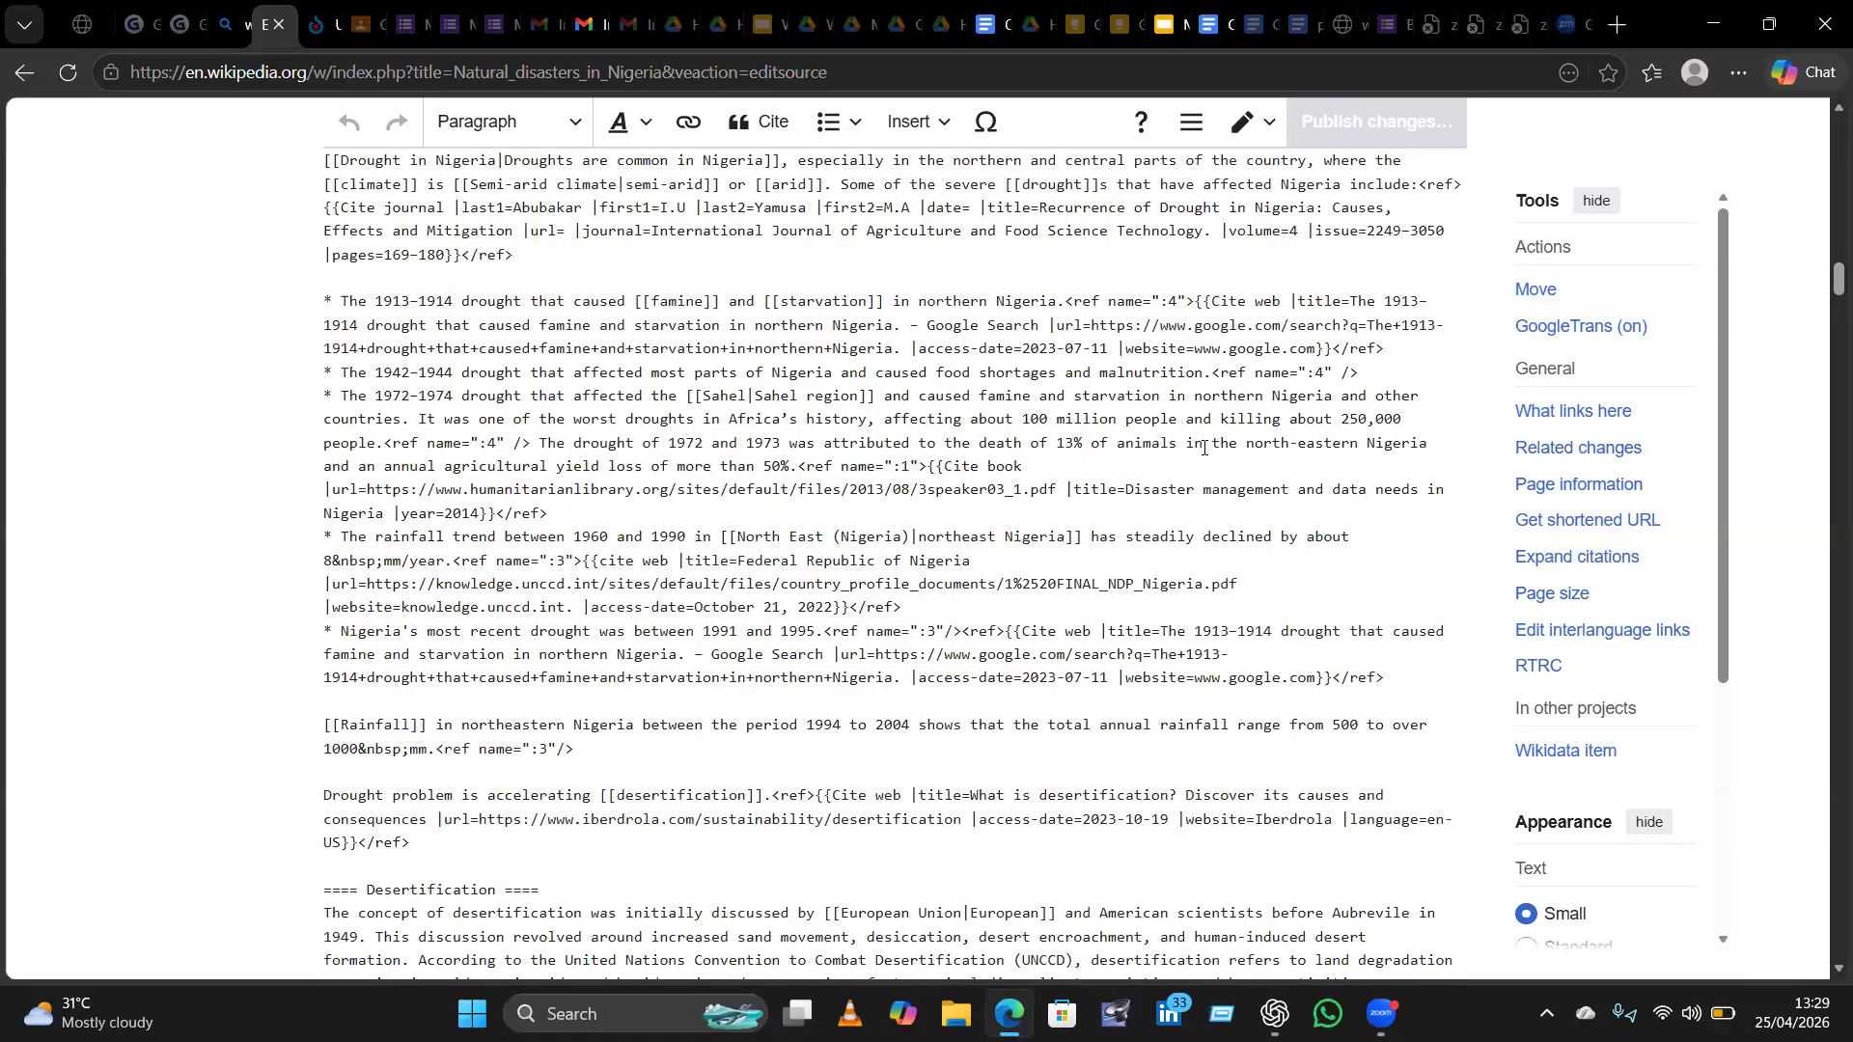
pyautogui.scroll(-2, 1203, 446)
# Examine the wikitext of the Desertification section and the section on the Nigerian environment and extent of desertification.
pyautogui.scroll(-2, 1204, 446)
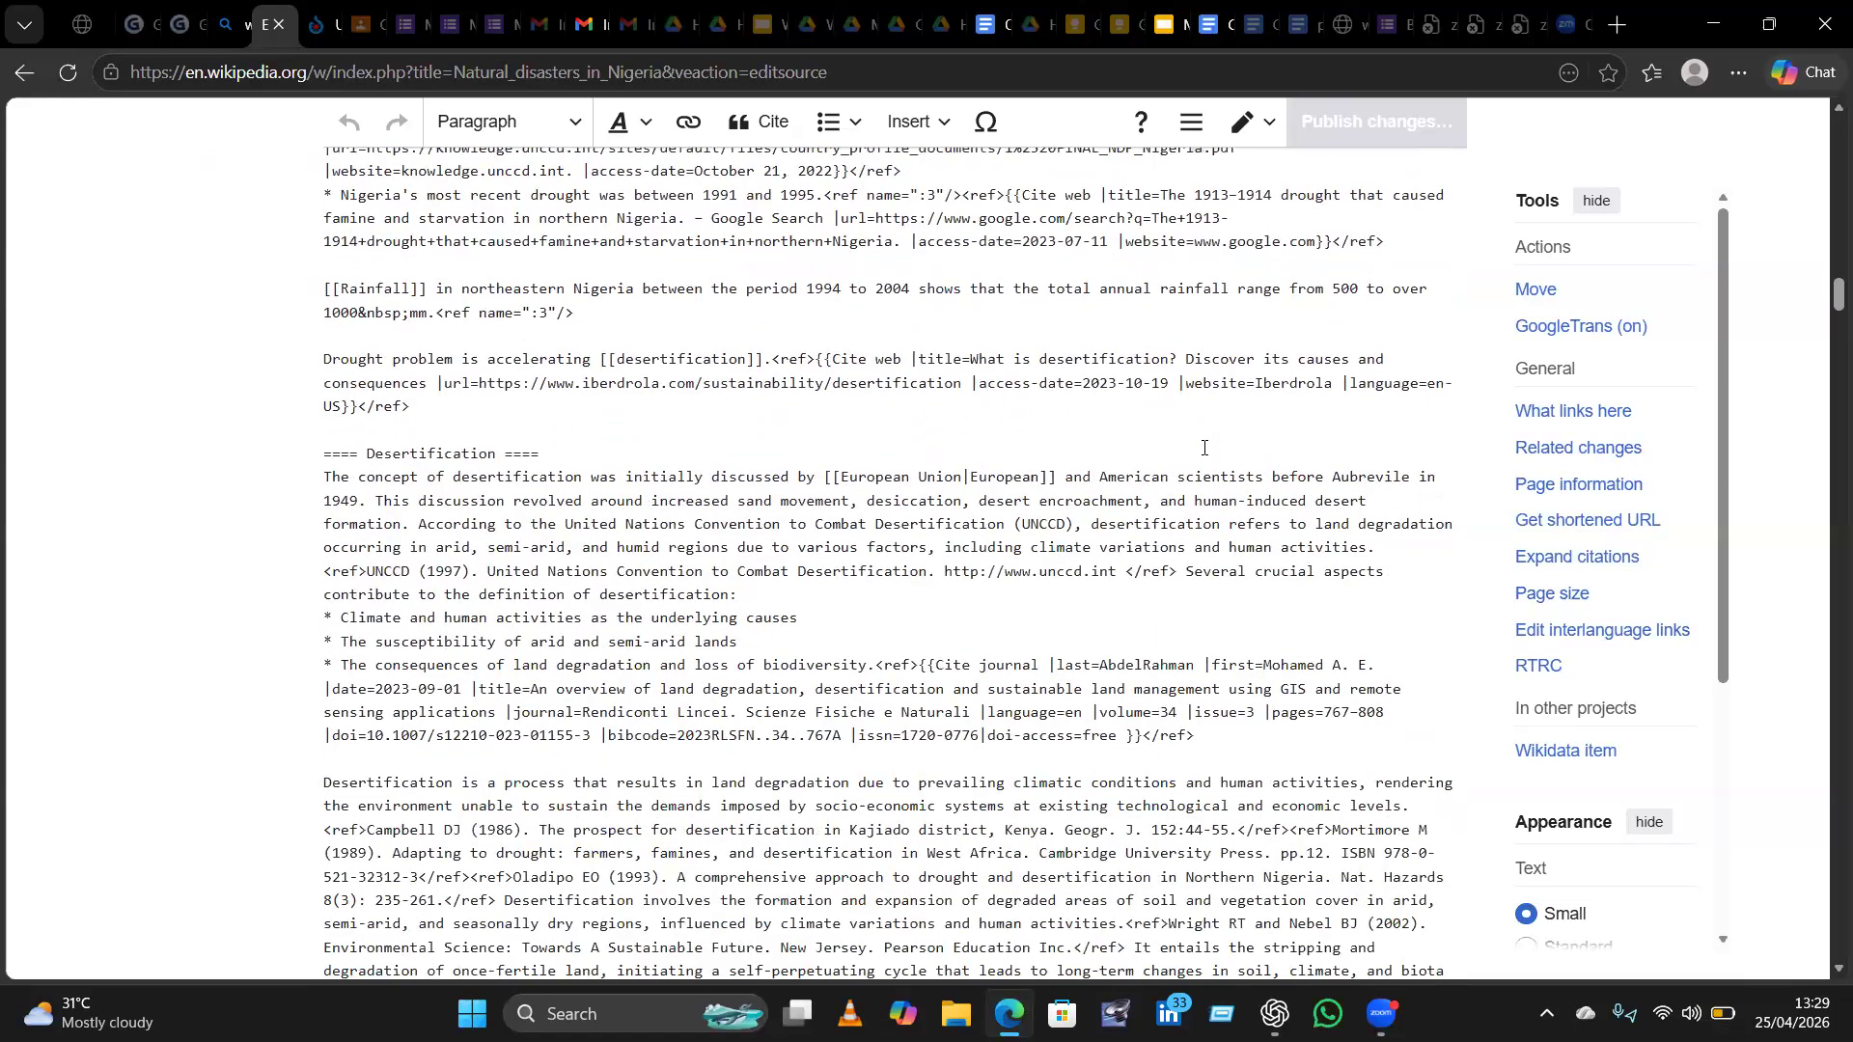
pyautogui.scroll(-4, 1203, 447)
pyautogui.scroll(-5, 1203, 447)
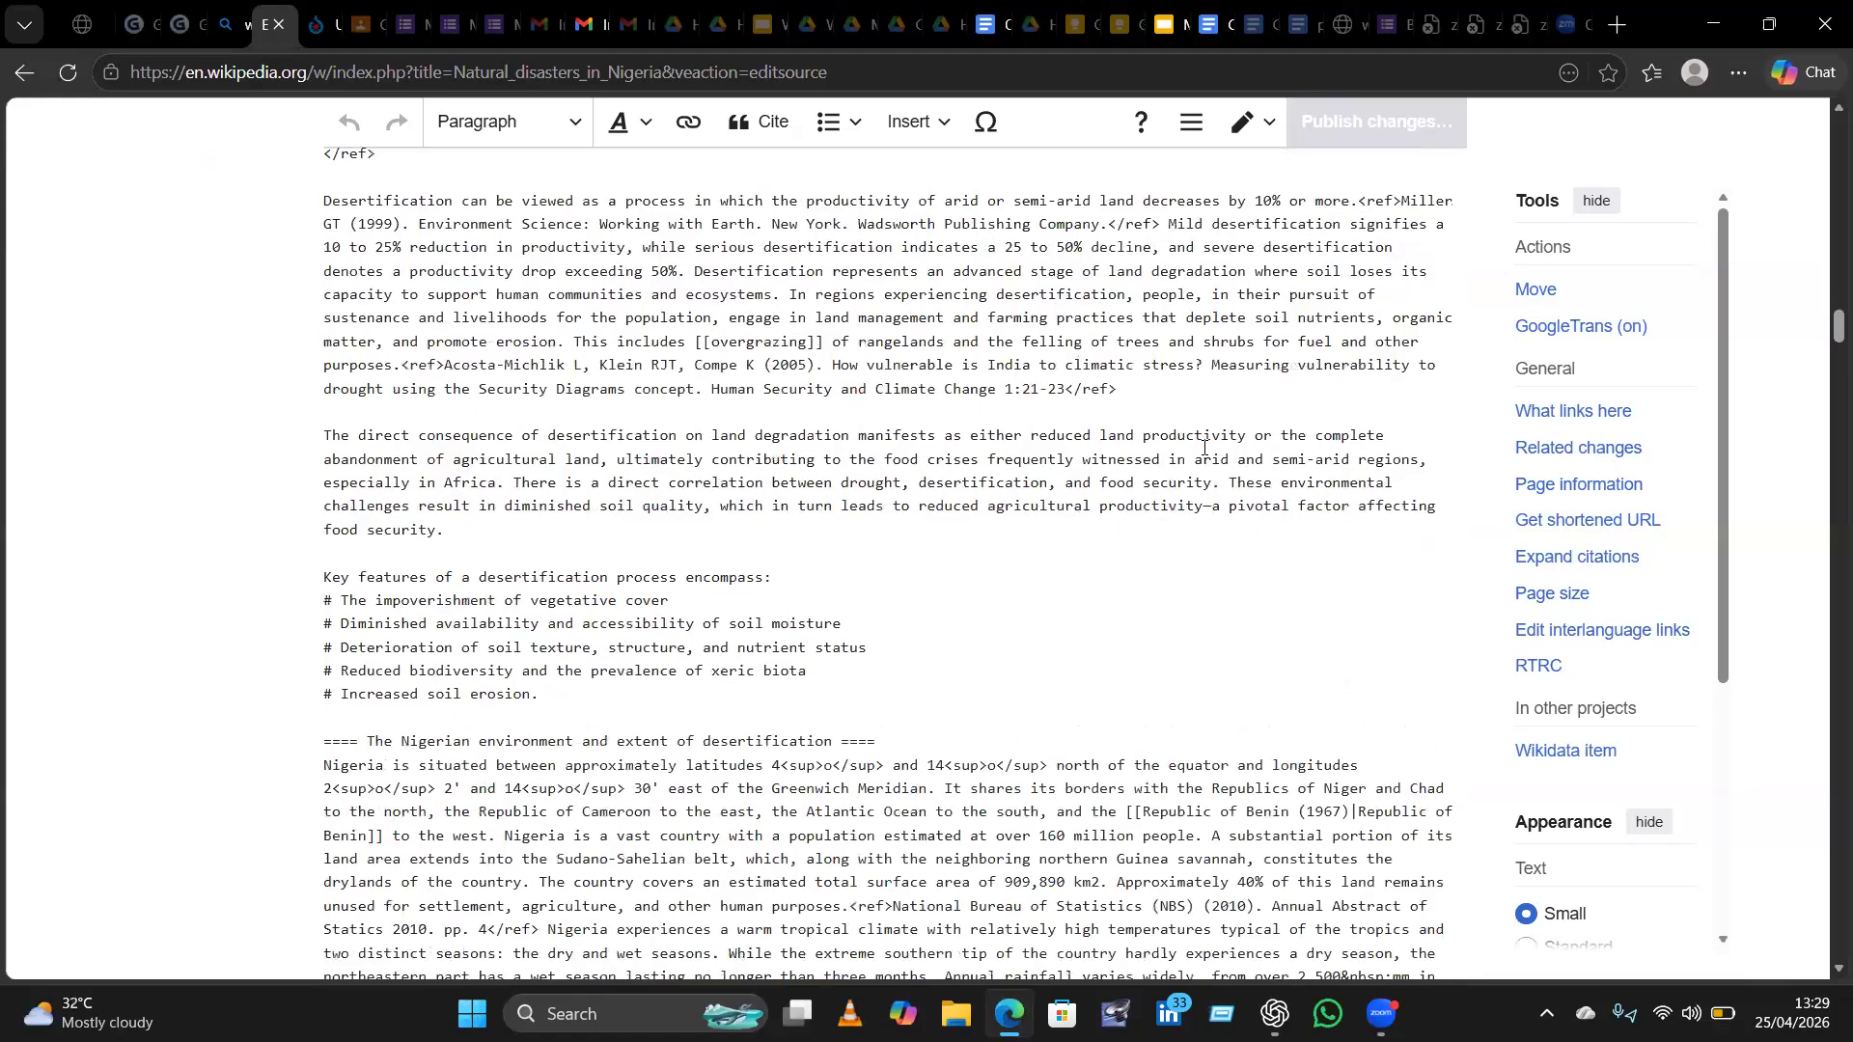
pyautogui.scroll(-2, 1203, 446)
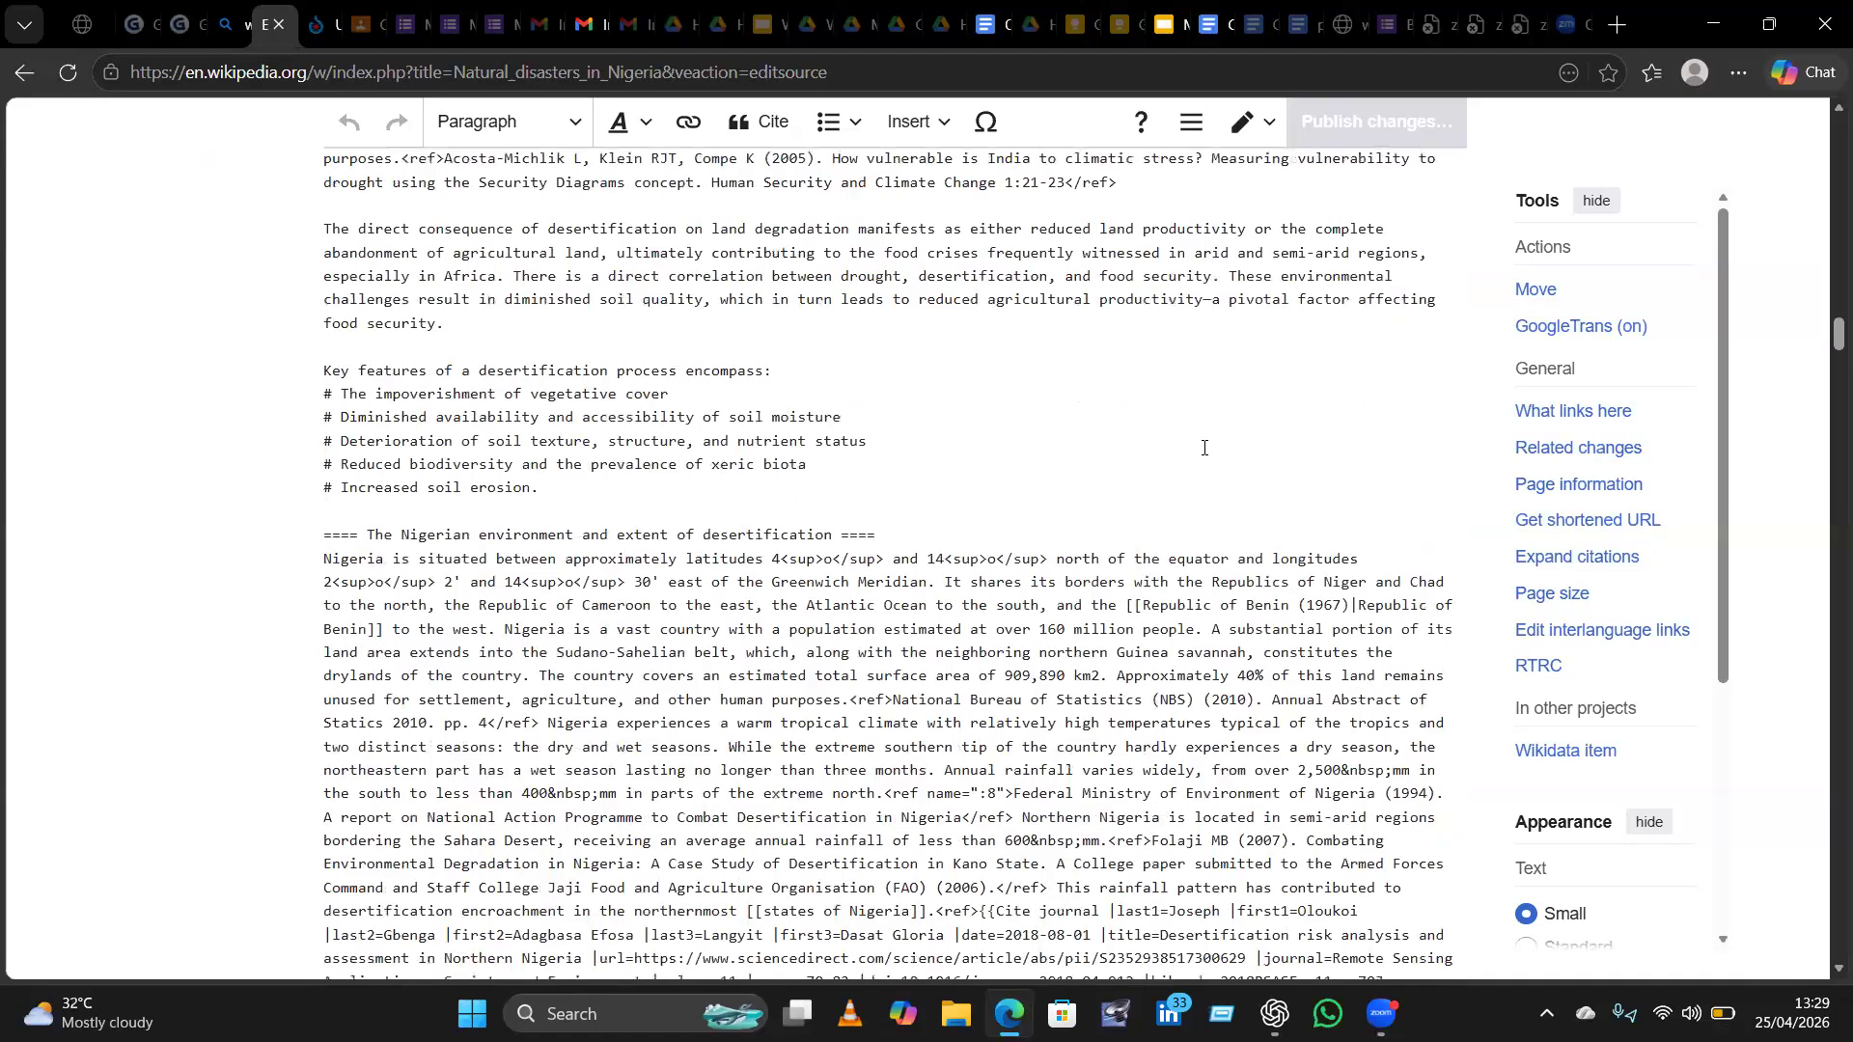
pyautogui.scroll(-2, 1204, 447)
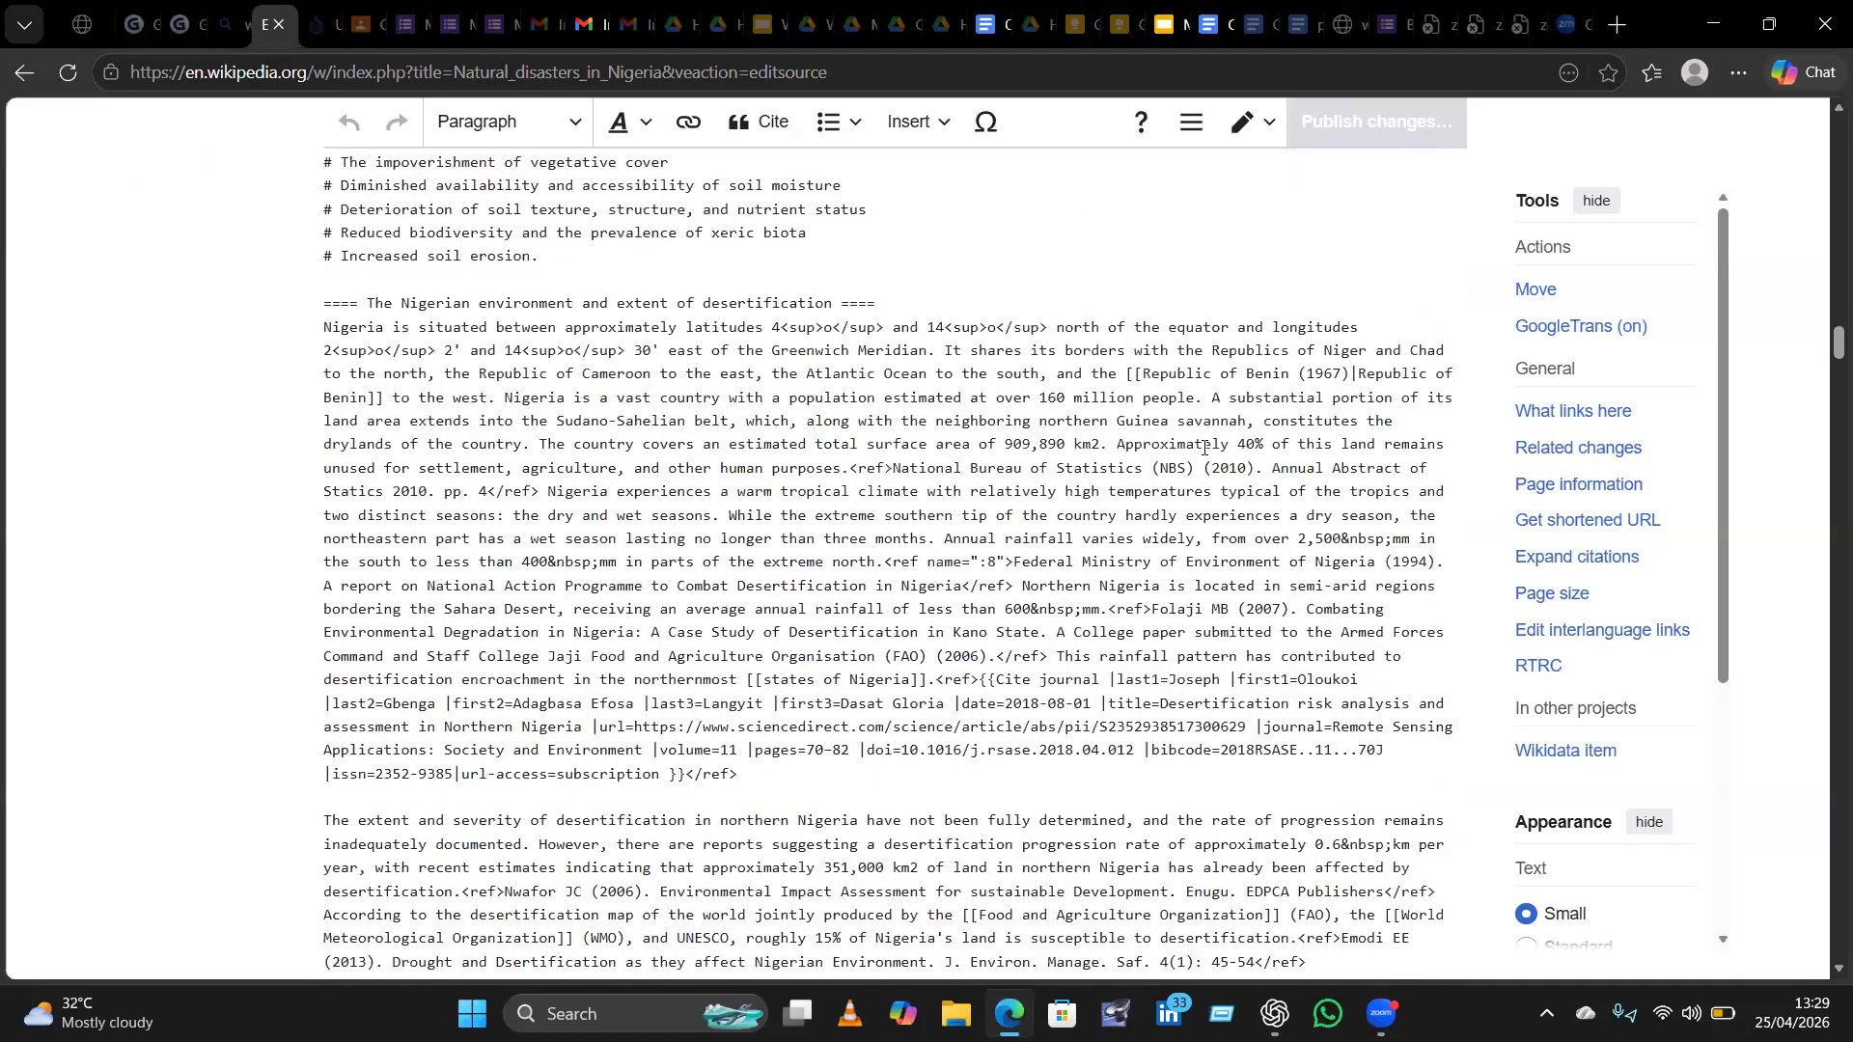
pyautogui.scroll(-5, 1203, 447)
pyautogui.scroll(-2, 1203, 447)
pyautogui.scroll(-2, 1204, 447)
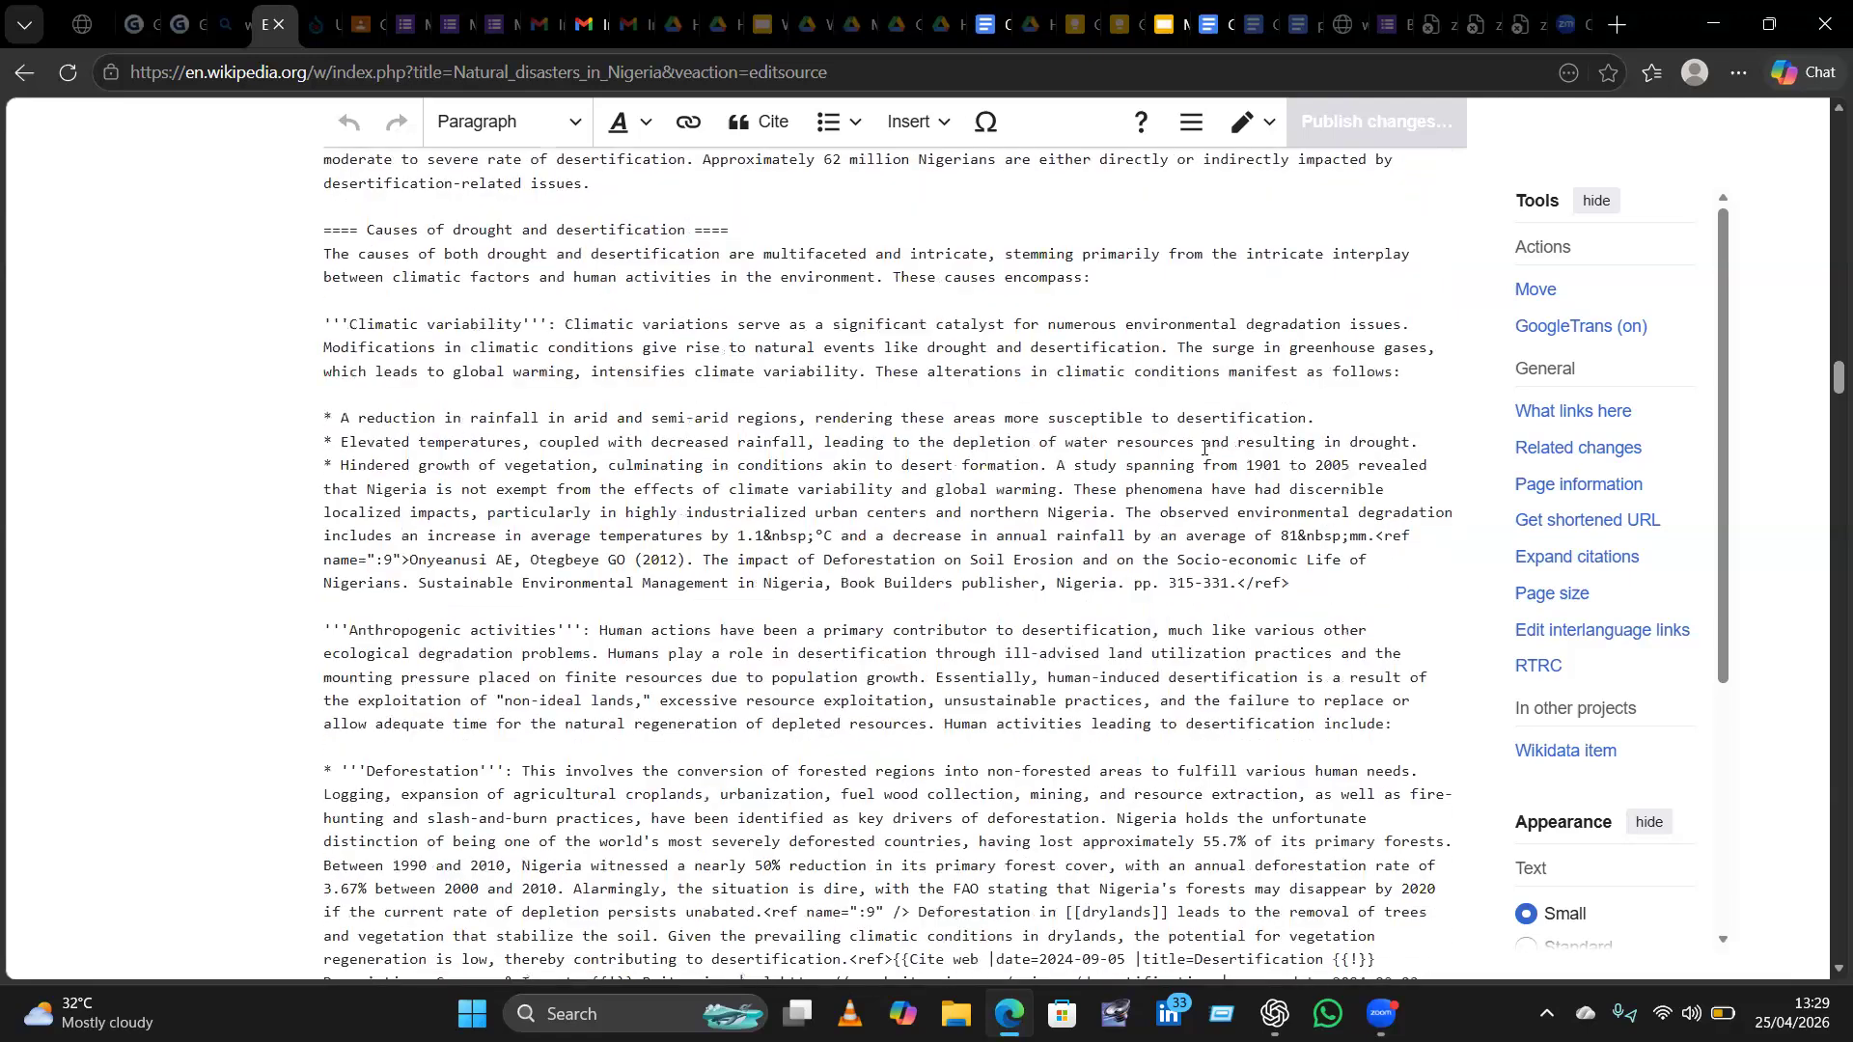
# Review the source text on the causes of drought and desertification and the impacts of desertification in Nigeria.
pyautogui.scroll(-2, 1203, 447)
pyautogui.scroll(-1, 1203, 447)
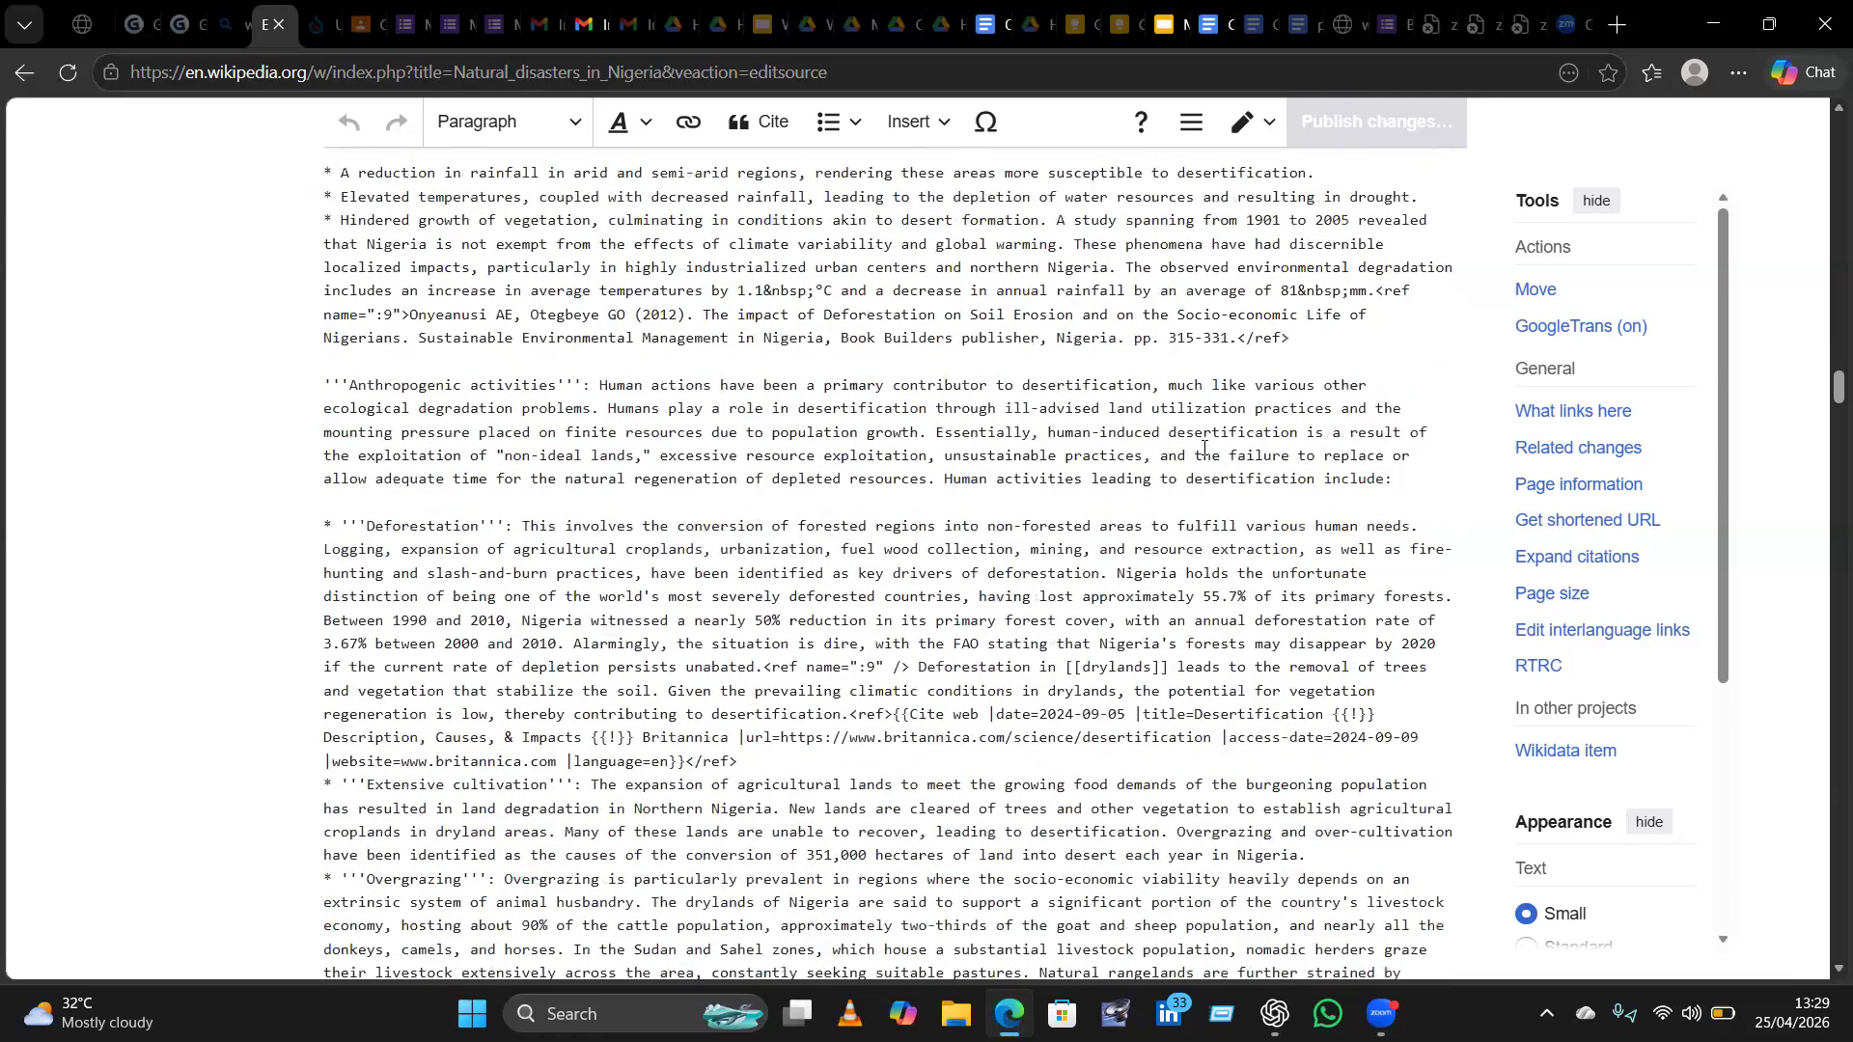
pyautogui.scroll(-4, 1203, 447)
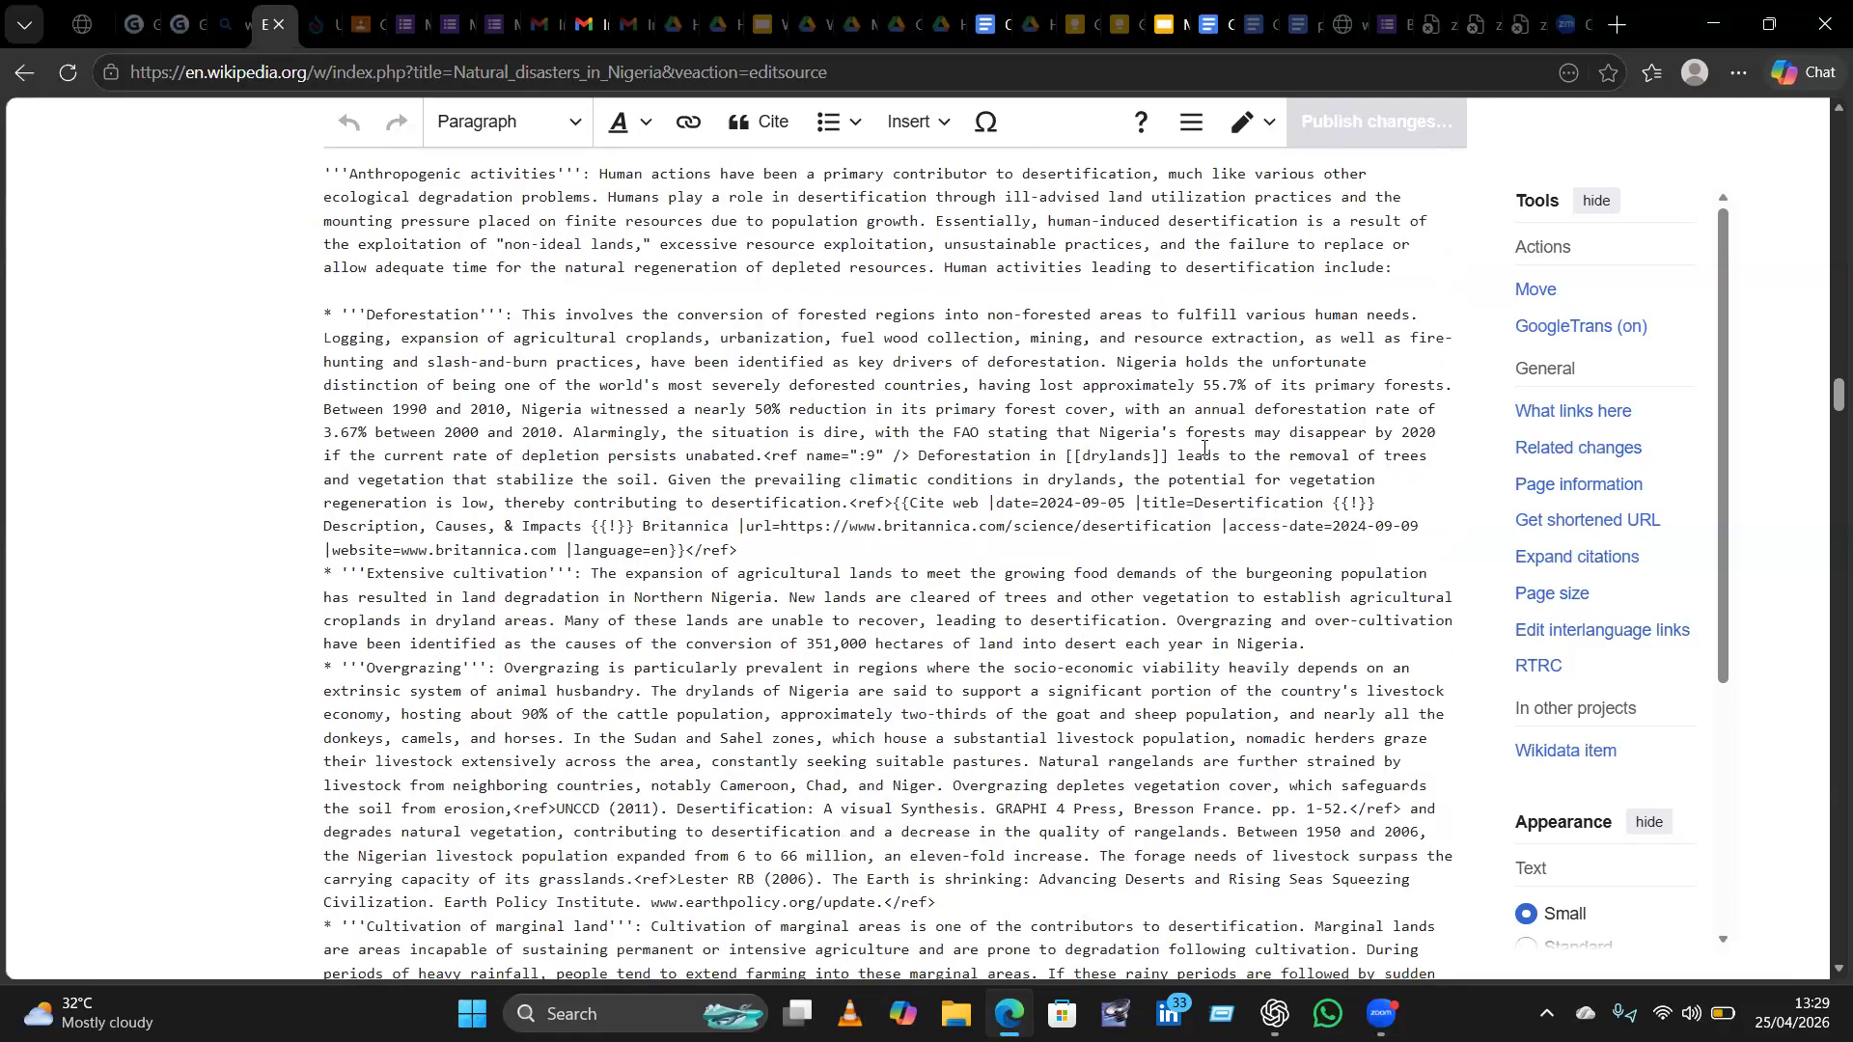
pyautogui.scroll(-2, 1203, 447)
pyautogui.scroll(-3, 1203, 447)
pyautogui.scroll(-1, 1204, 447)
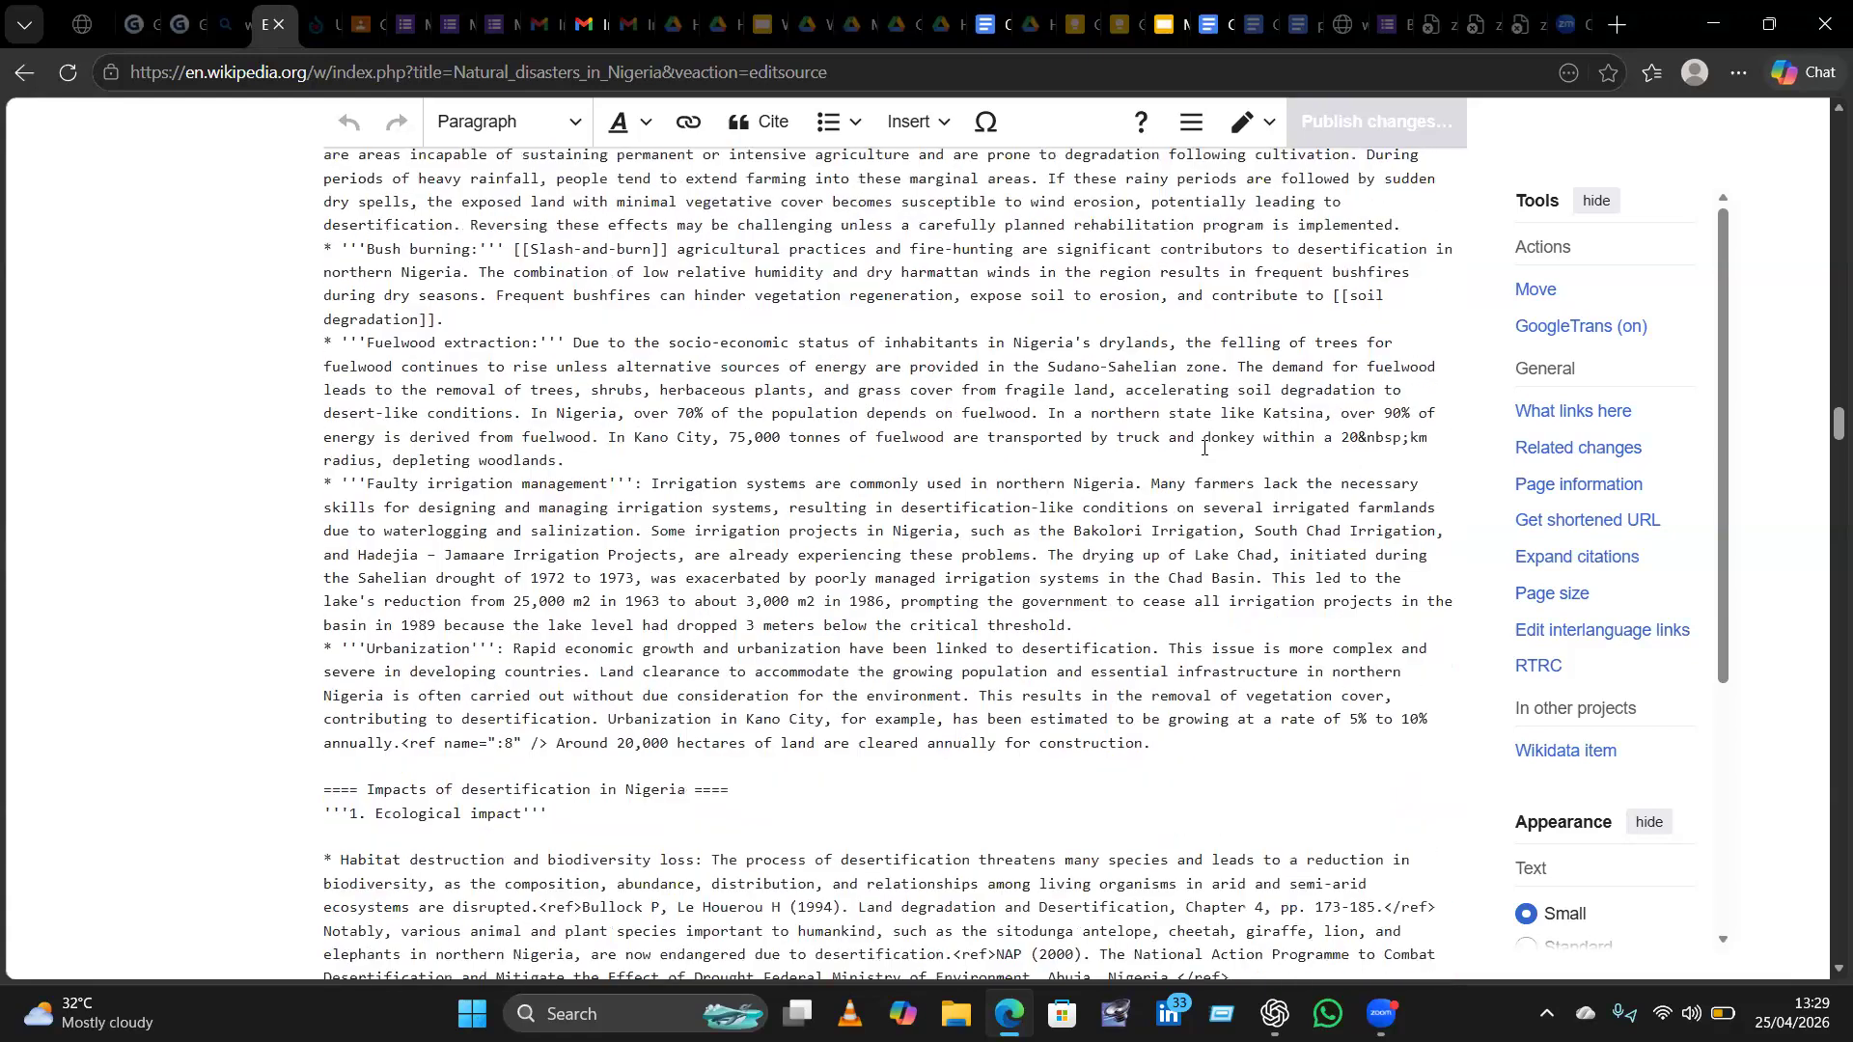
pyautogui.scroll(-2, 1203, 446)
pyautogui.scroll(-6, 1203, 447)
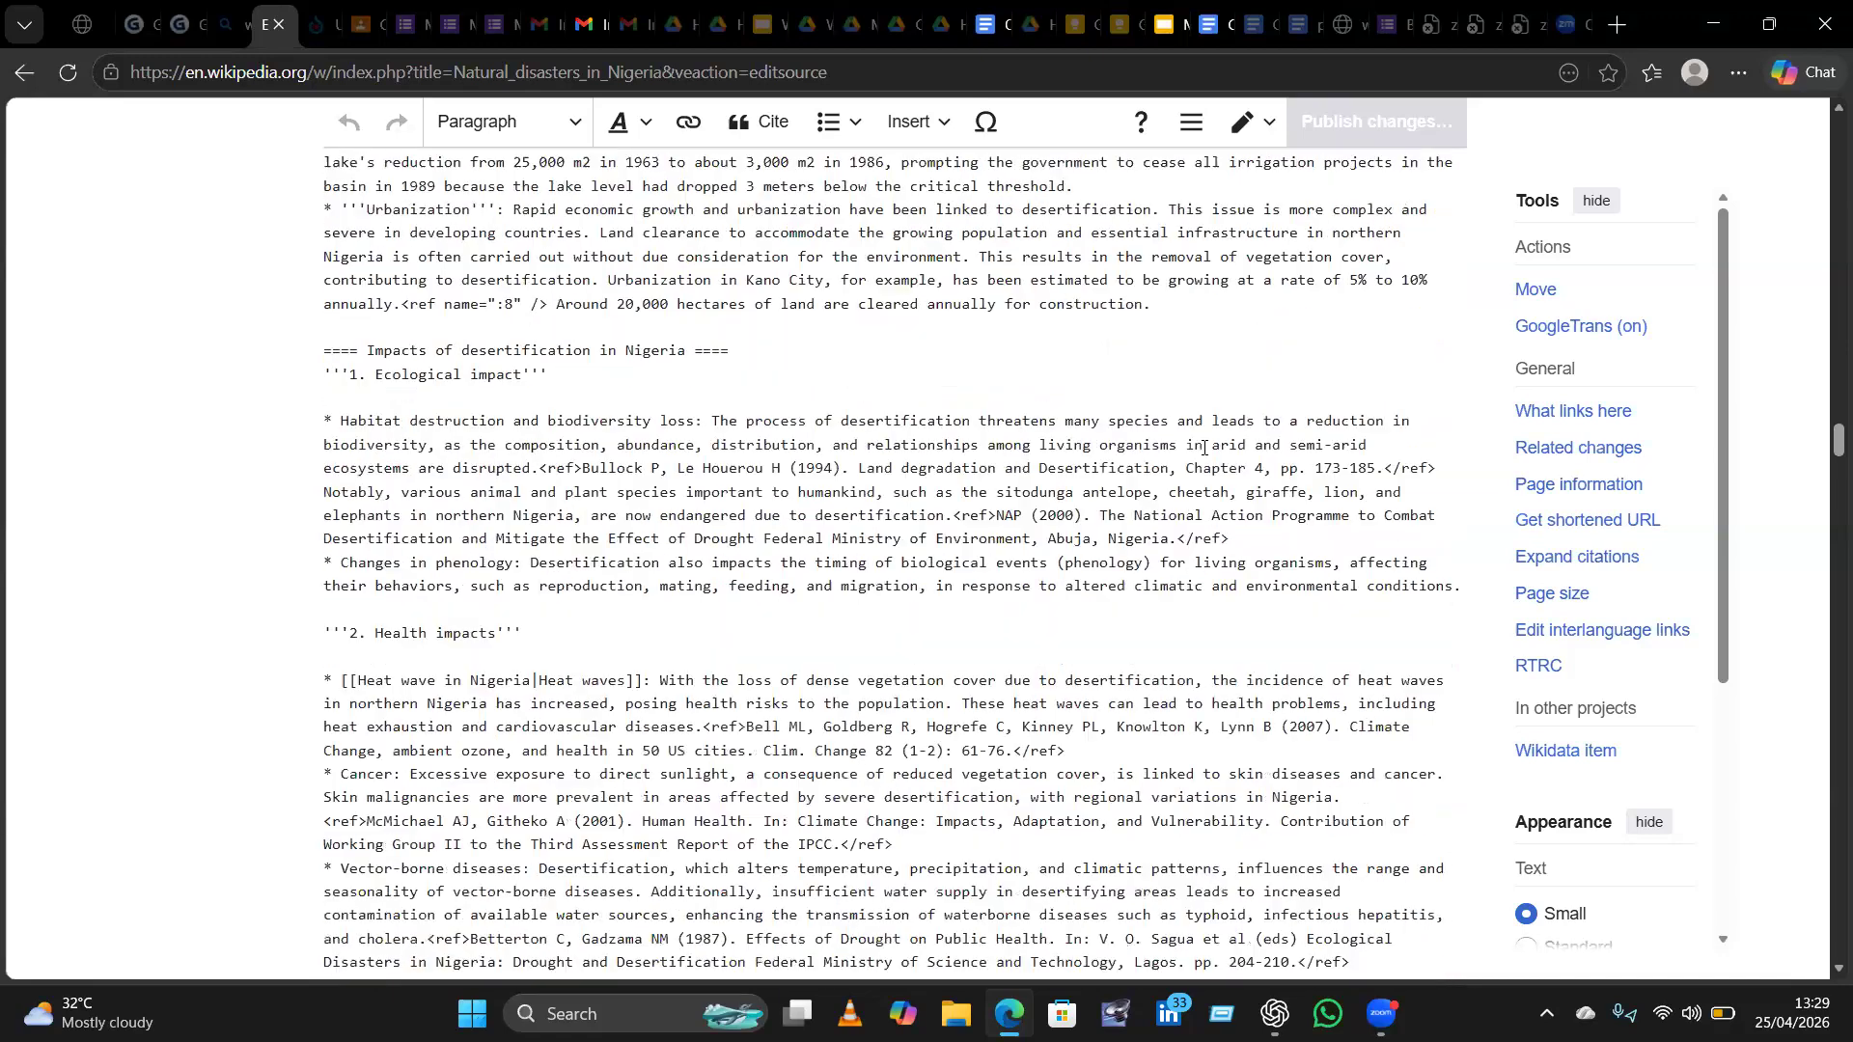
pyautogui.scroll(-13, 1203, 447)
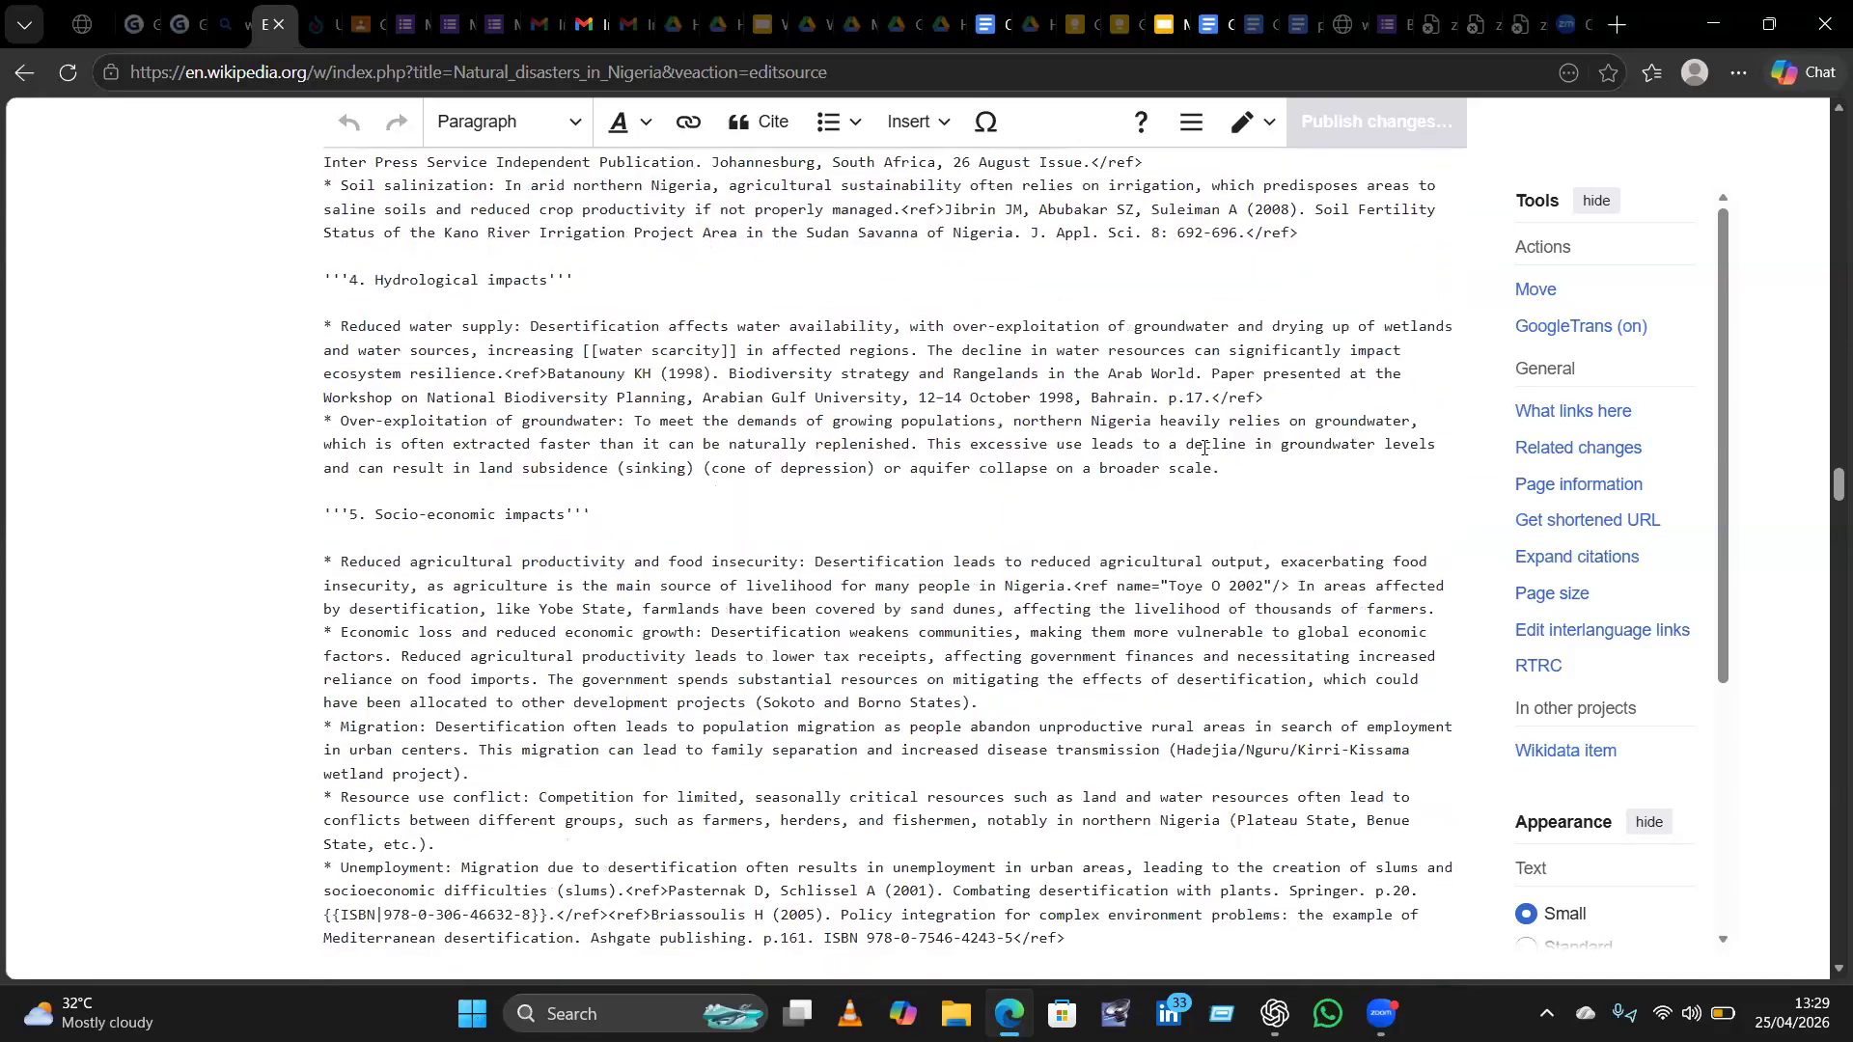
pyautogui.scroll(-5, 1203, 446)
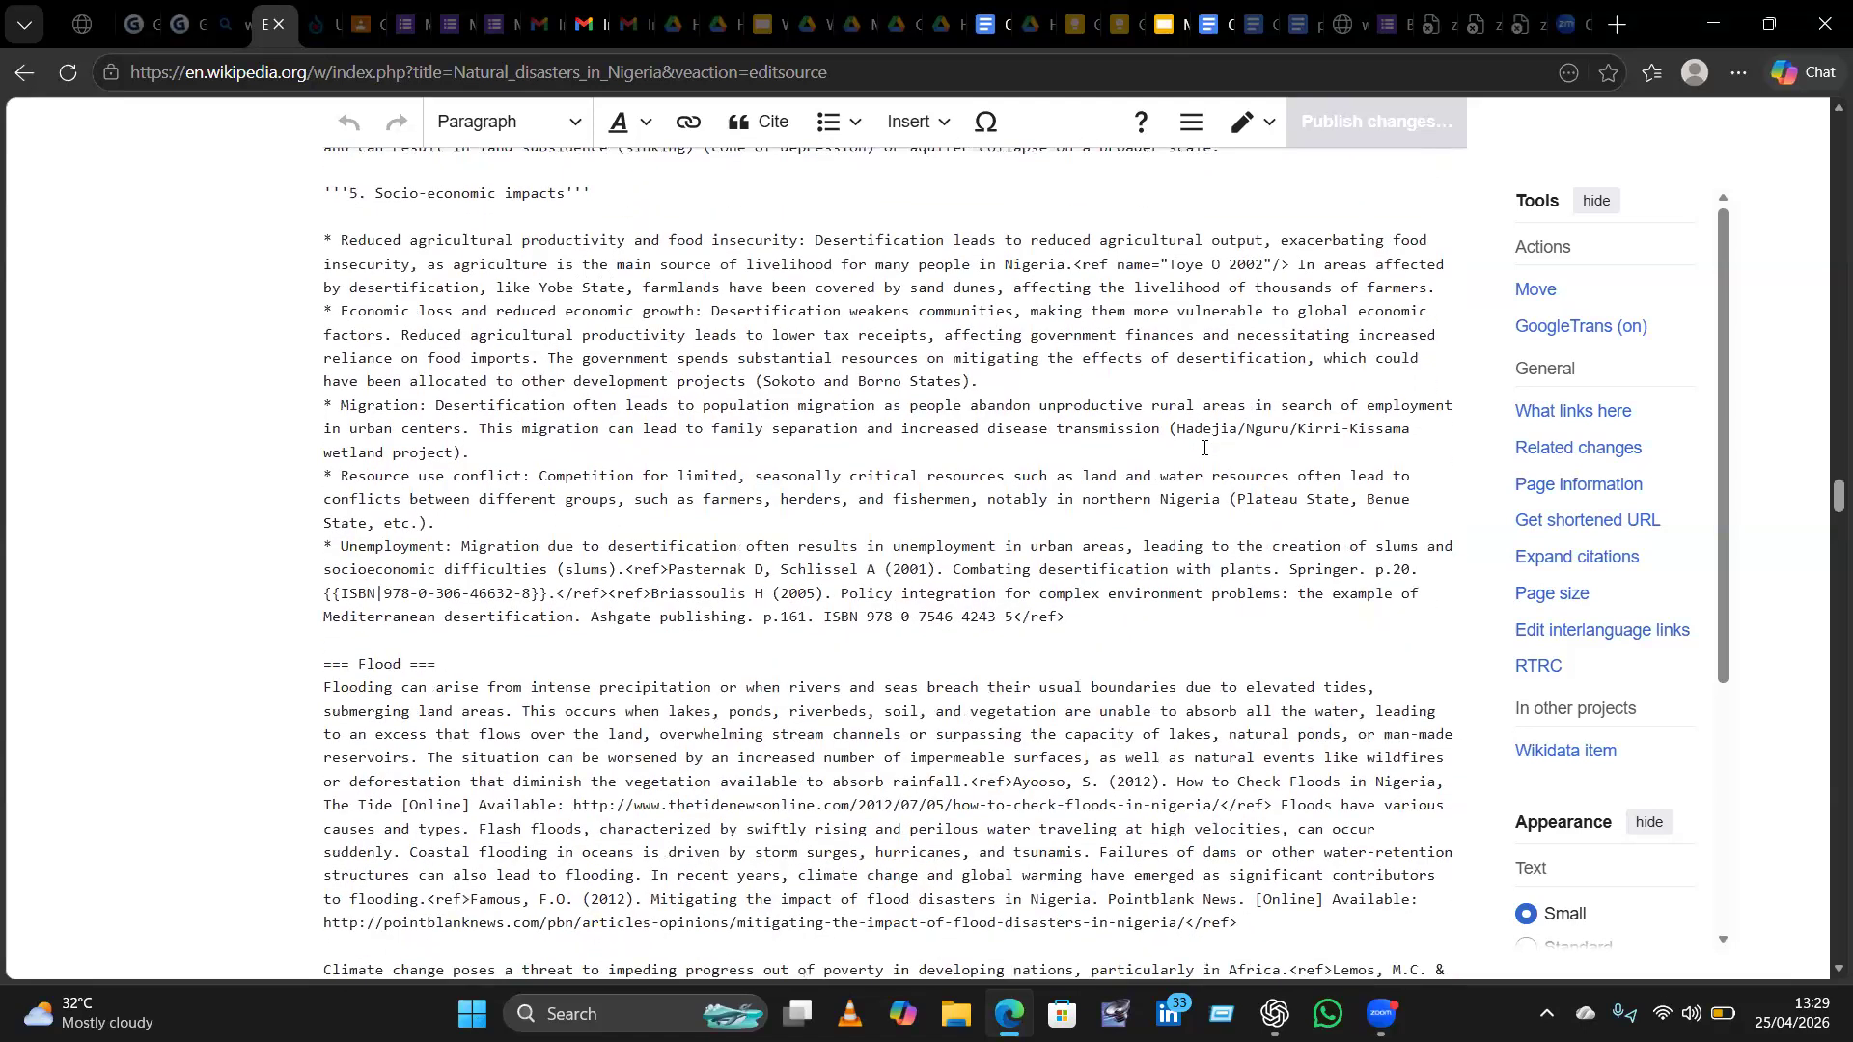
# Examine the Flood section's wikitext, including its citations and the year-by-year flood subsections.
pyautogui.scroll(-3, 1203, 447)
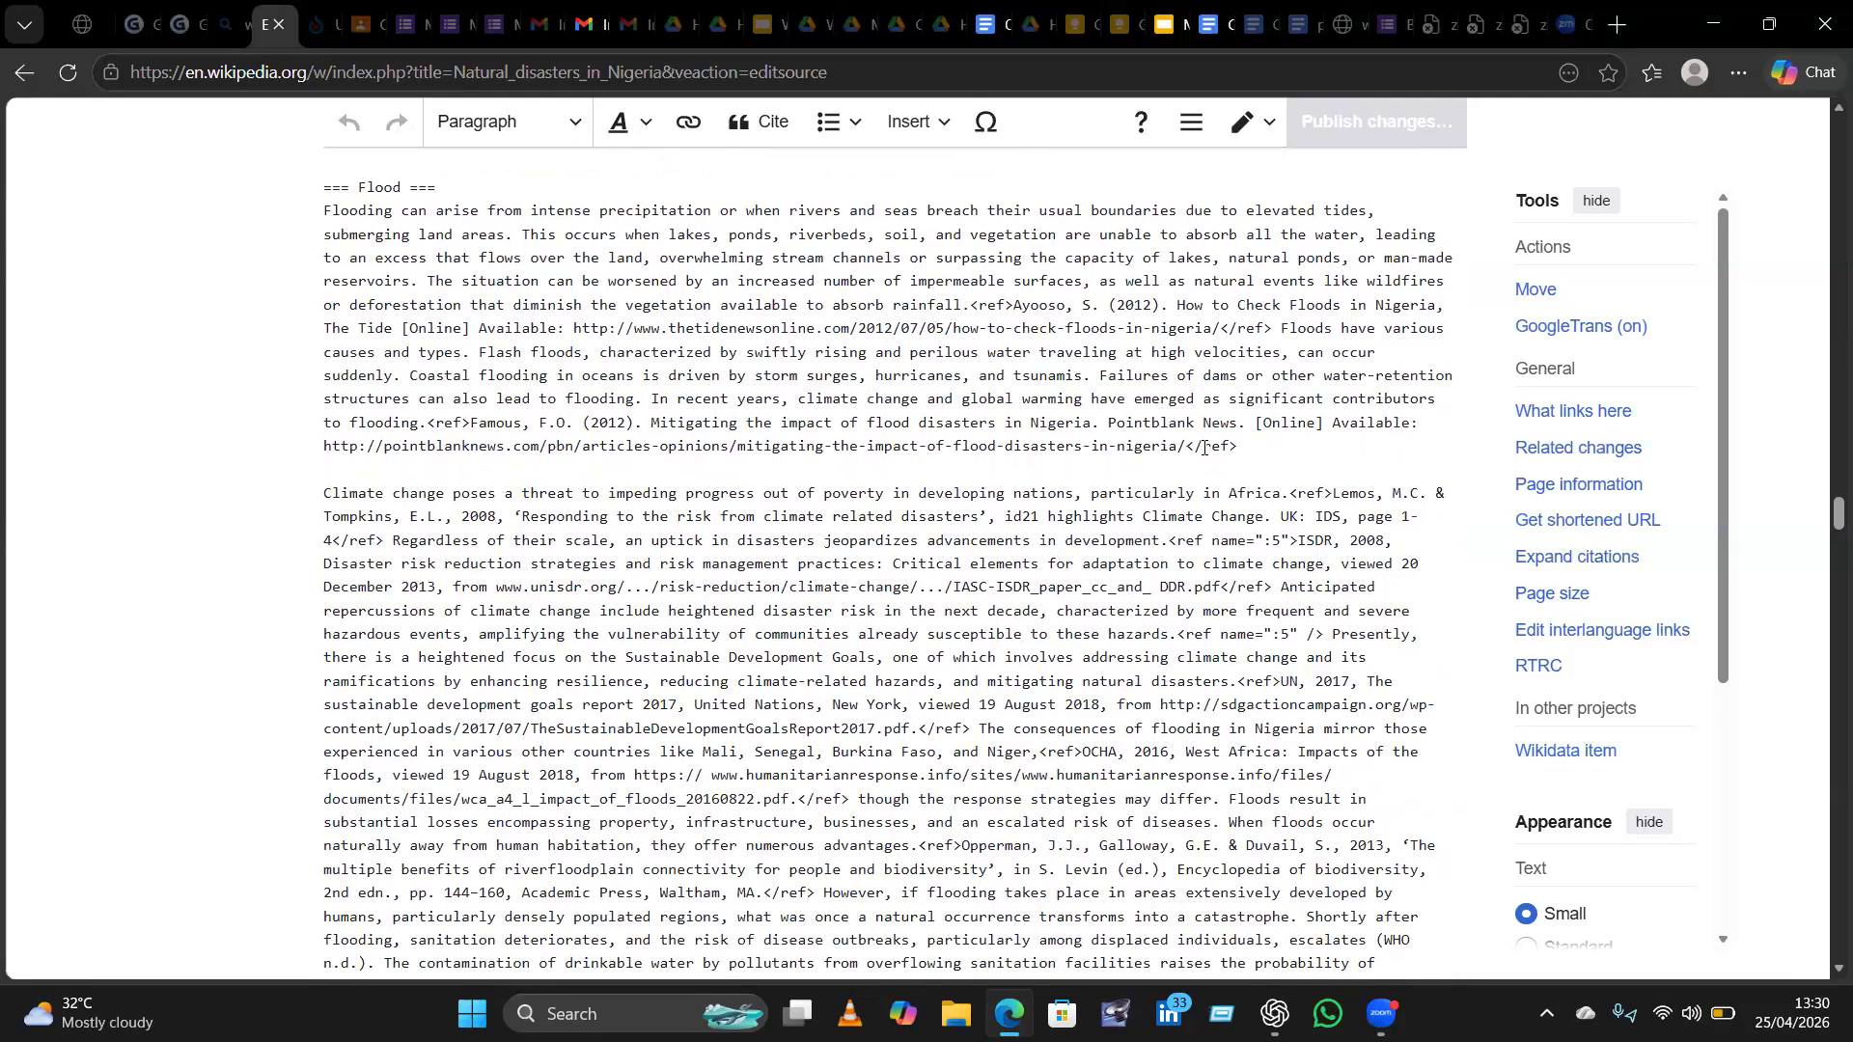
pyautogui.scroll(2, 1203, 448)
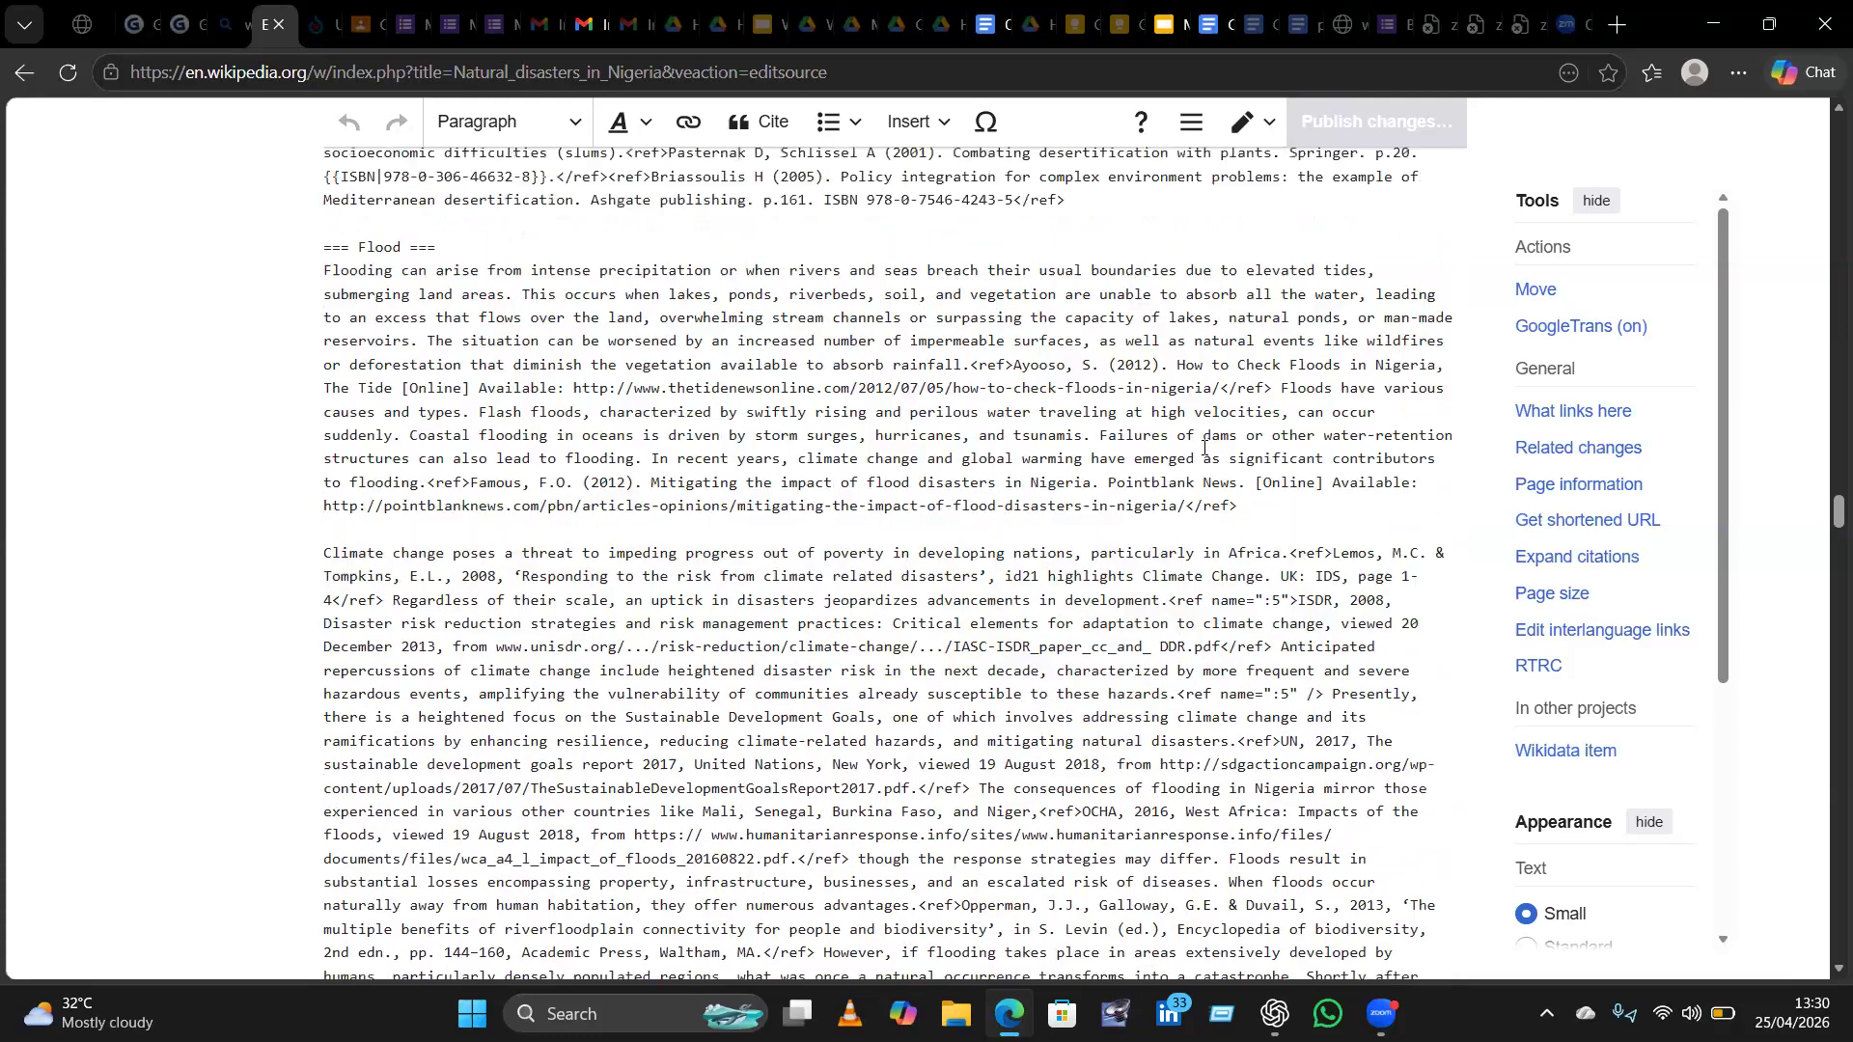
pyautogui.scroll(1, 1203, 448)
pyautogui.scroll(2, 1203, 448)
pyautogui.scroll(-12, 1204, 448)
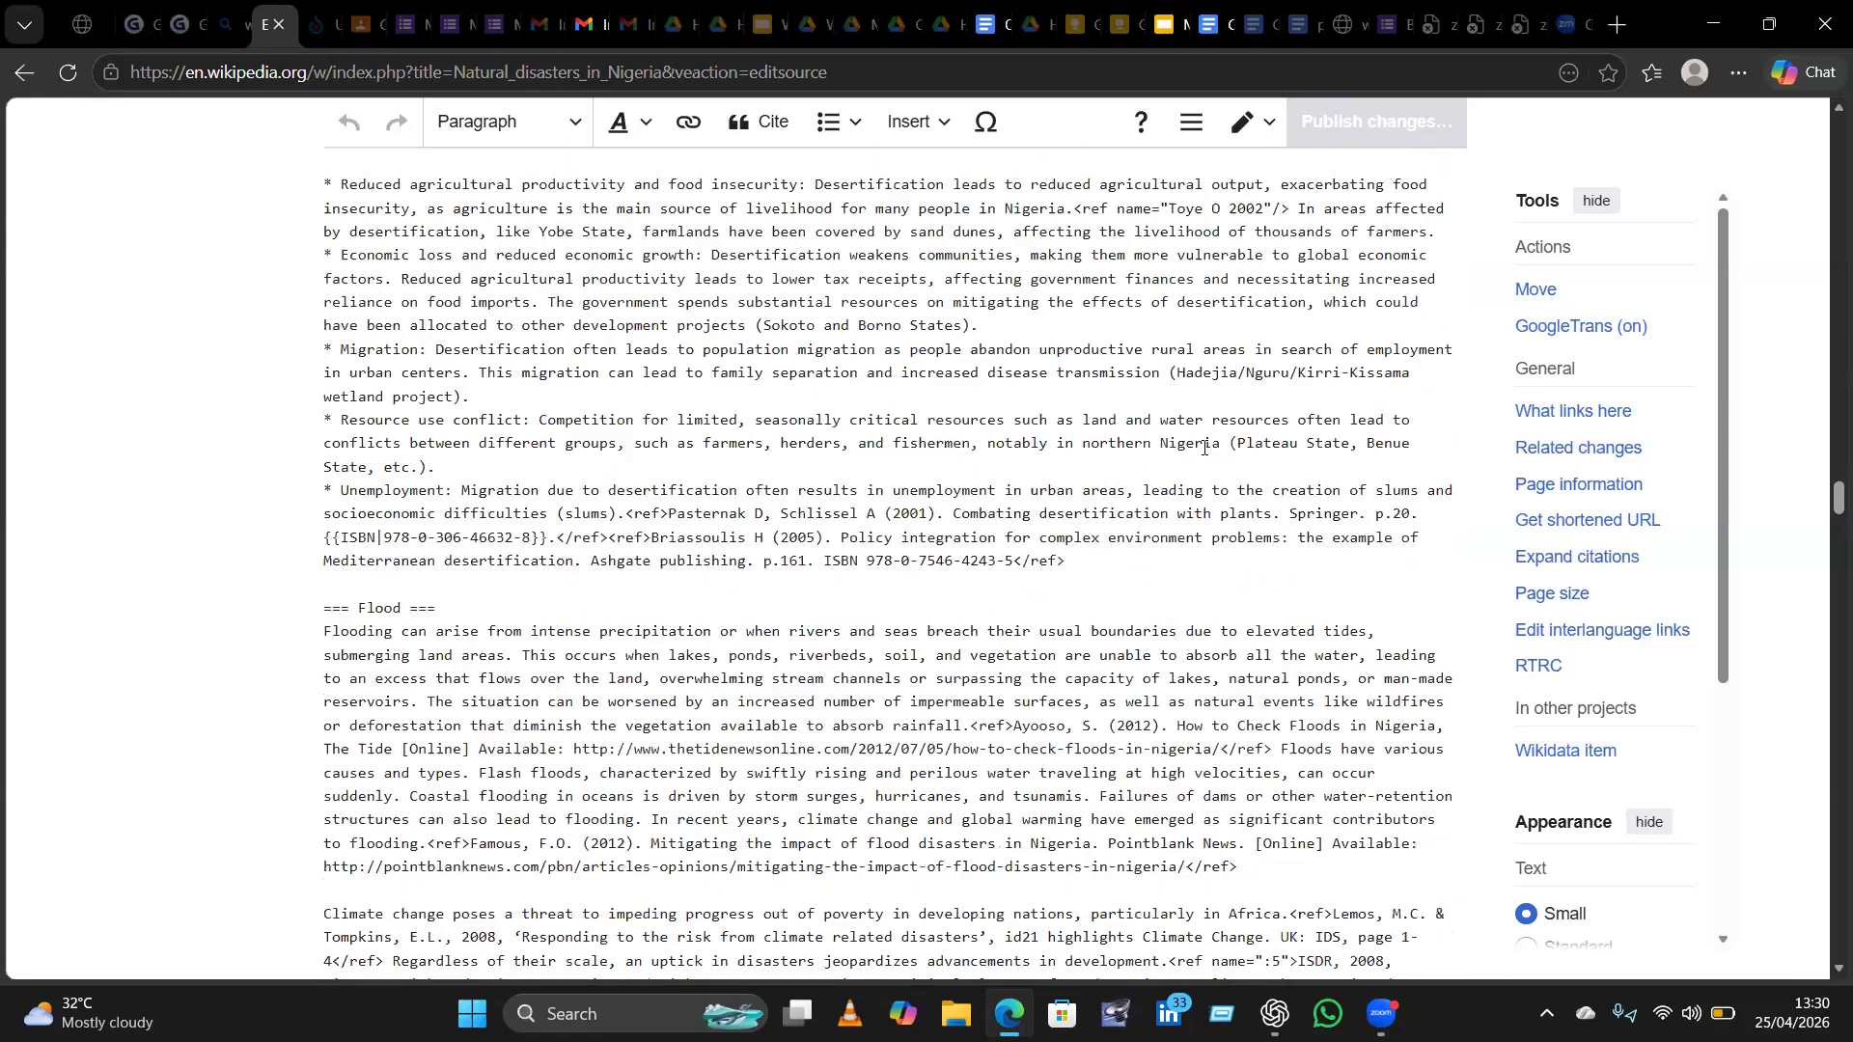
pyautogui.scroll(-3, 1203, 448)
pyautogui.scroll(-2, 1203, 448)
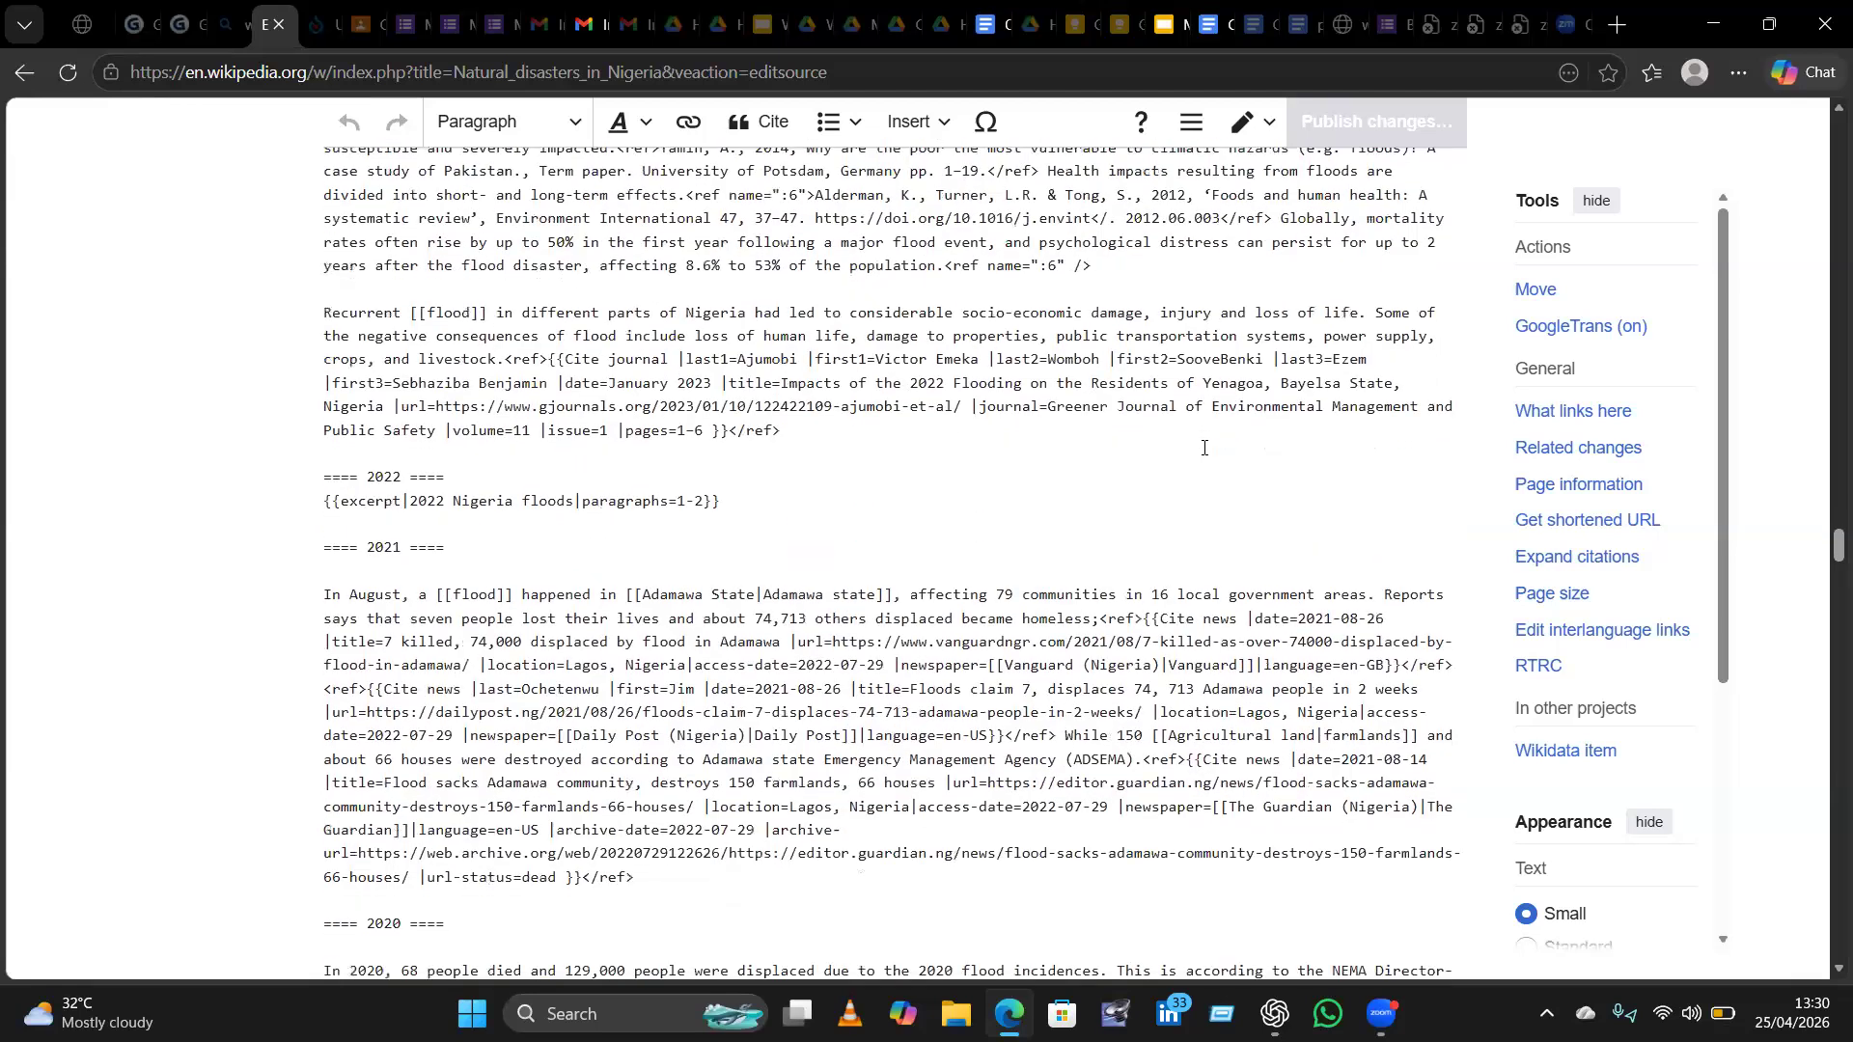
pyautogui.scroll(-2, 1203, 448)
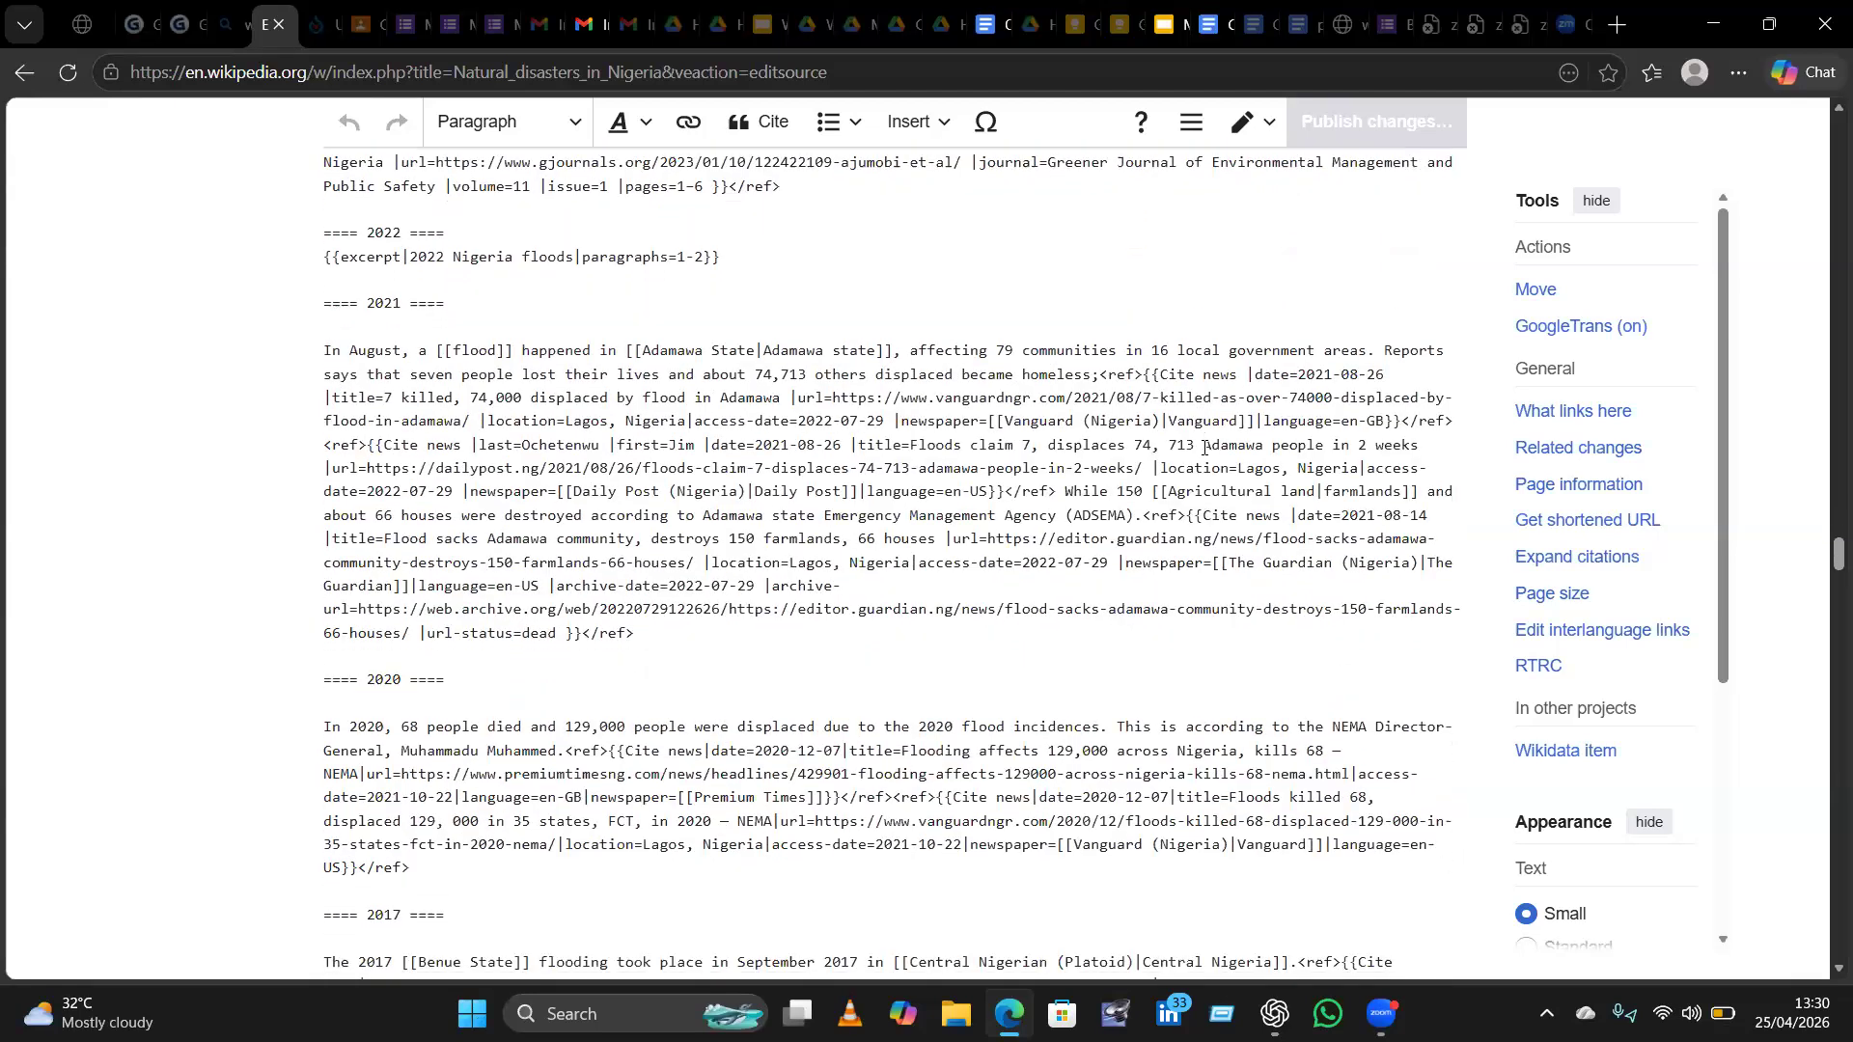
pyautogui.scroll(-3, 1204, 447)
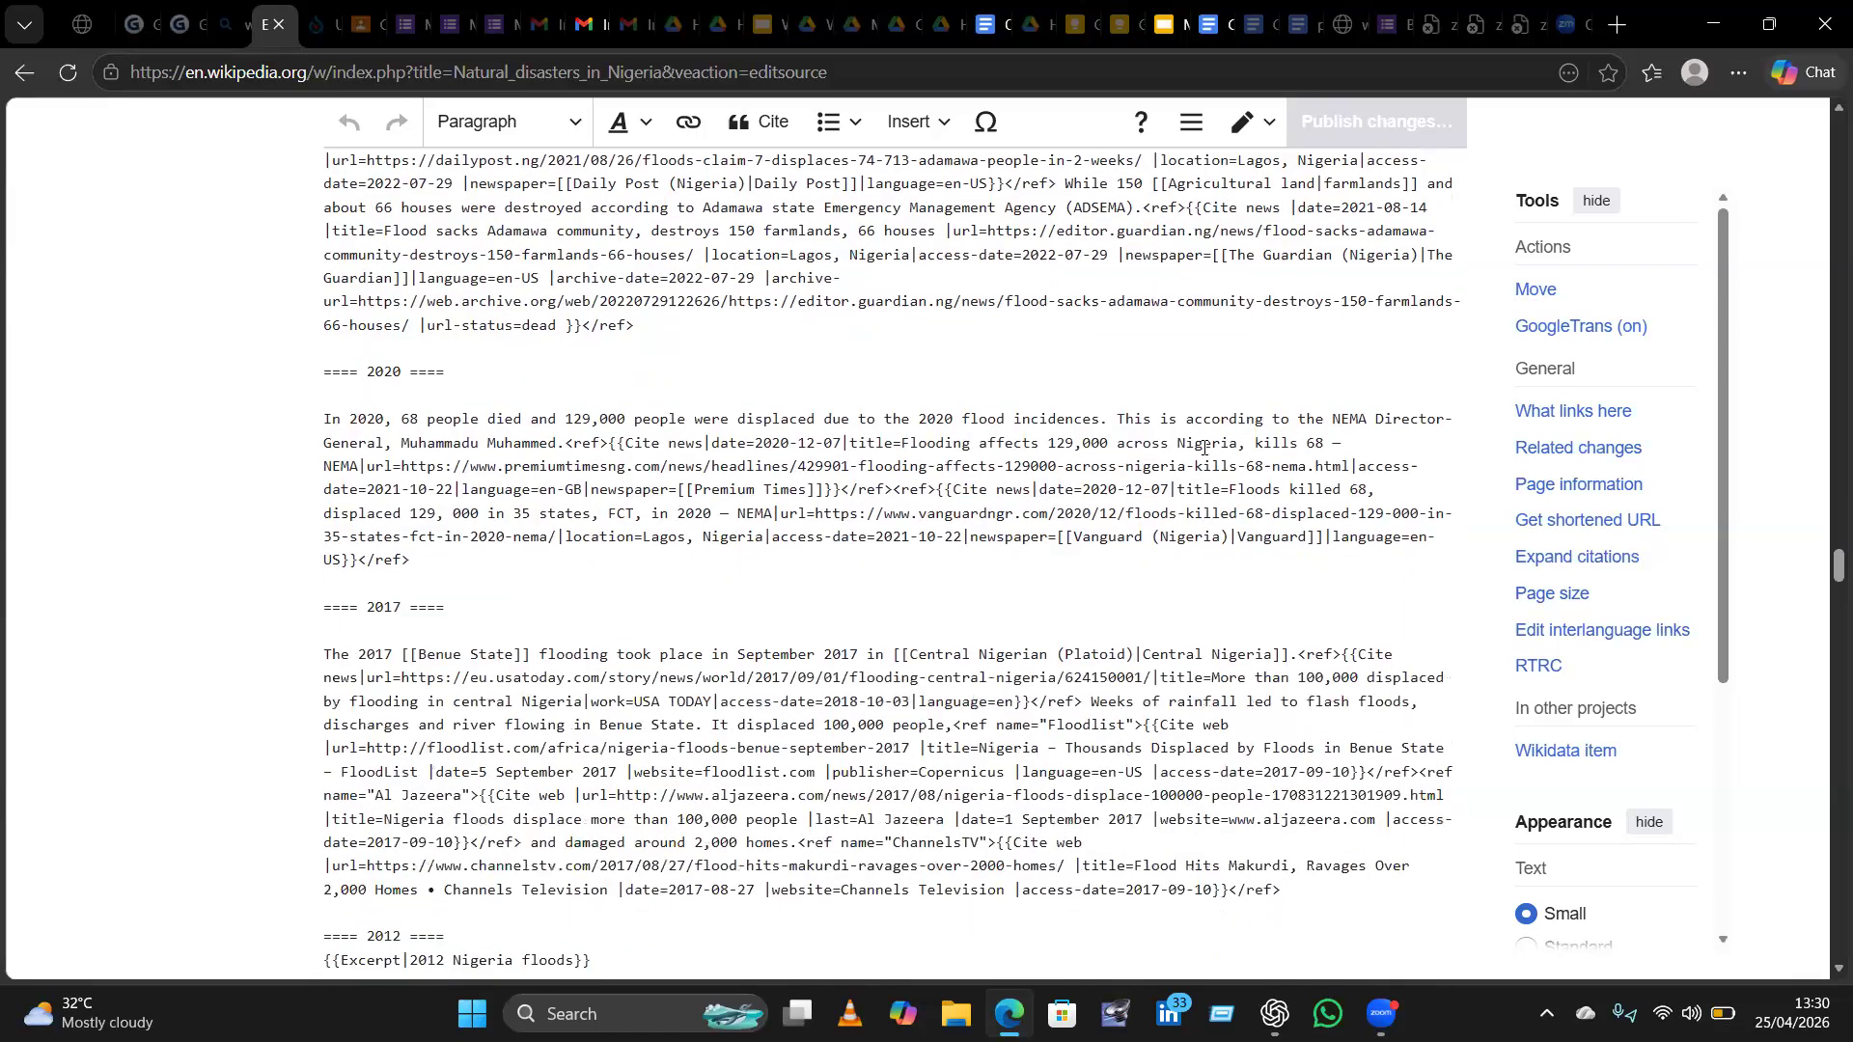
pyautogui.scroll(-2, 1204, 447)
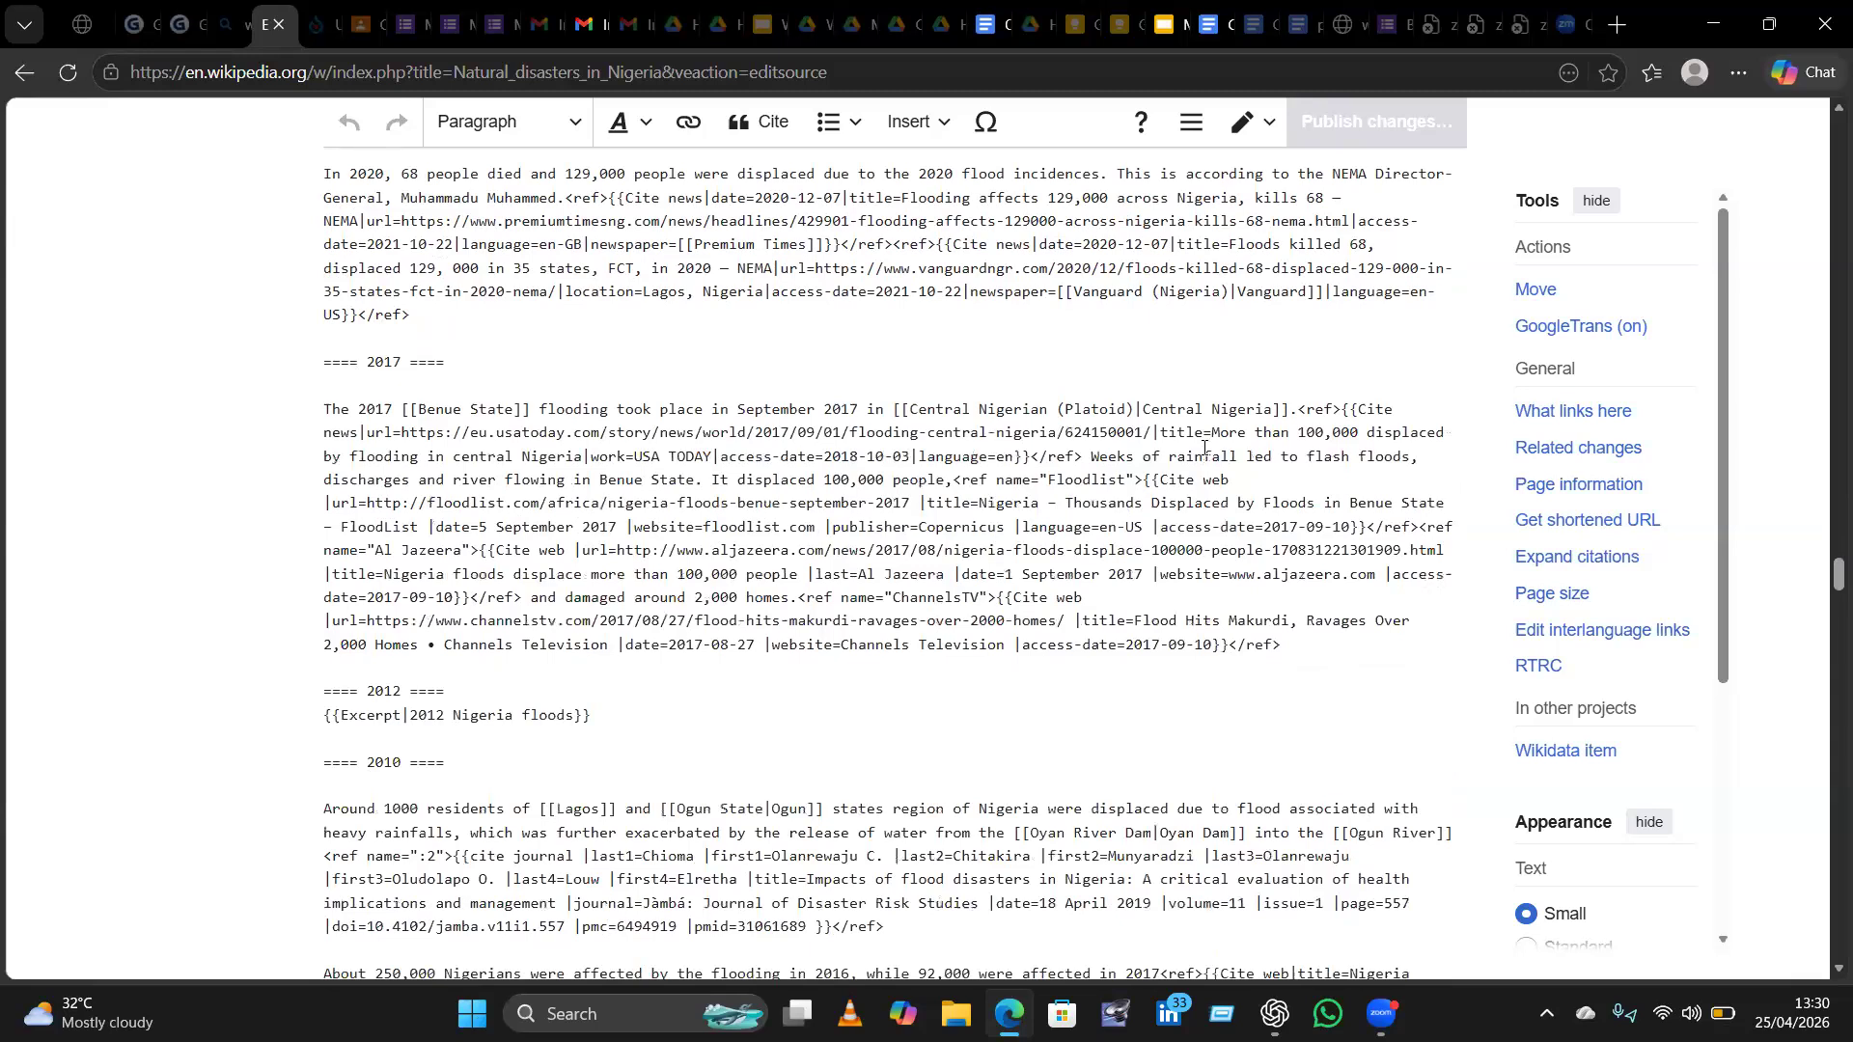
pyautogui.scroll(-4, 1204, 448)
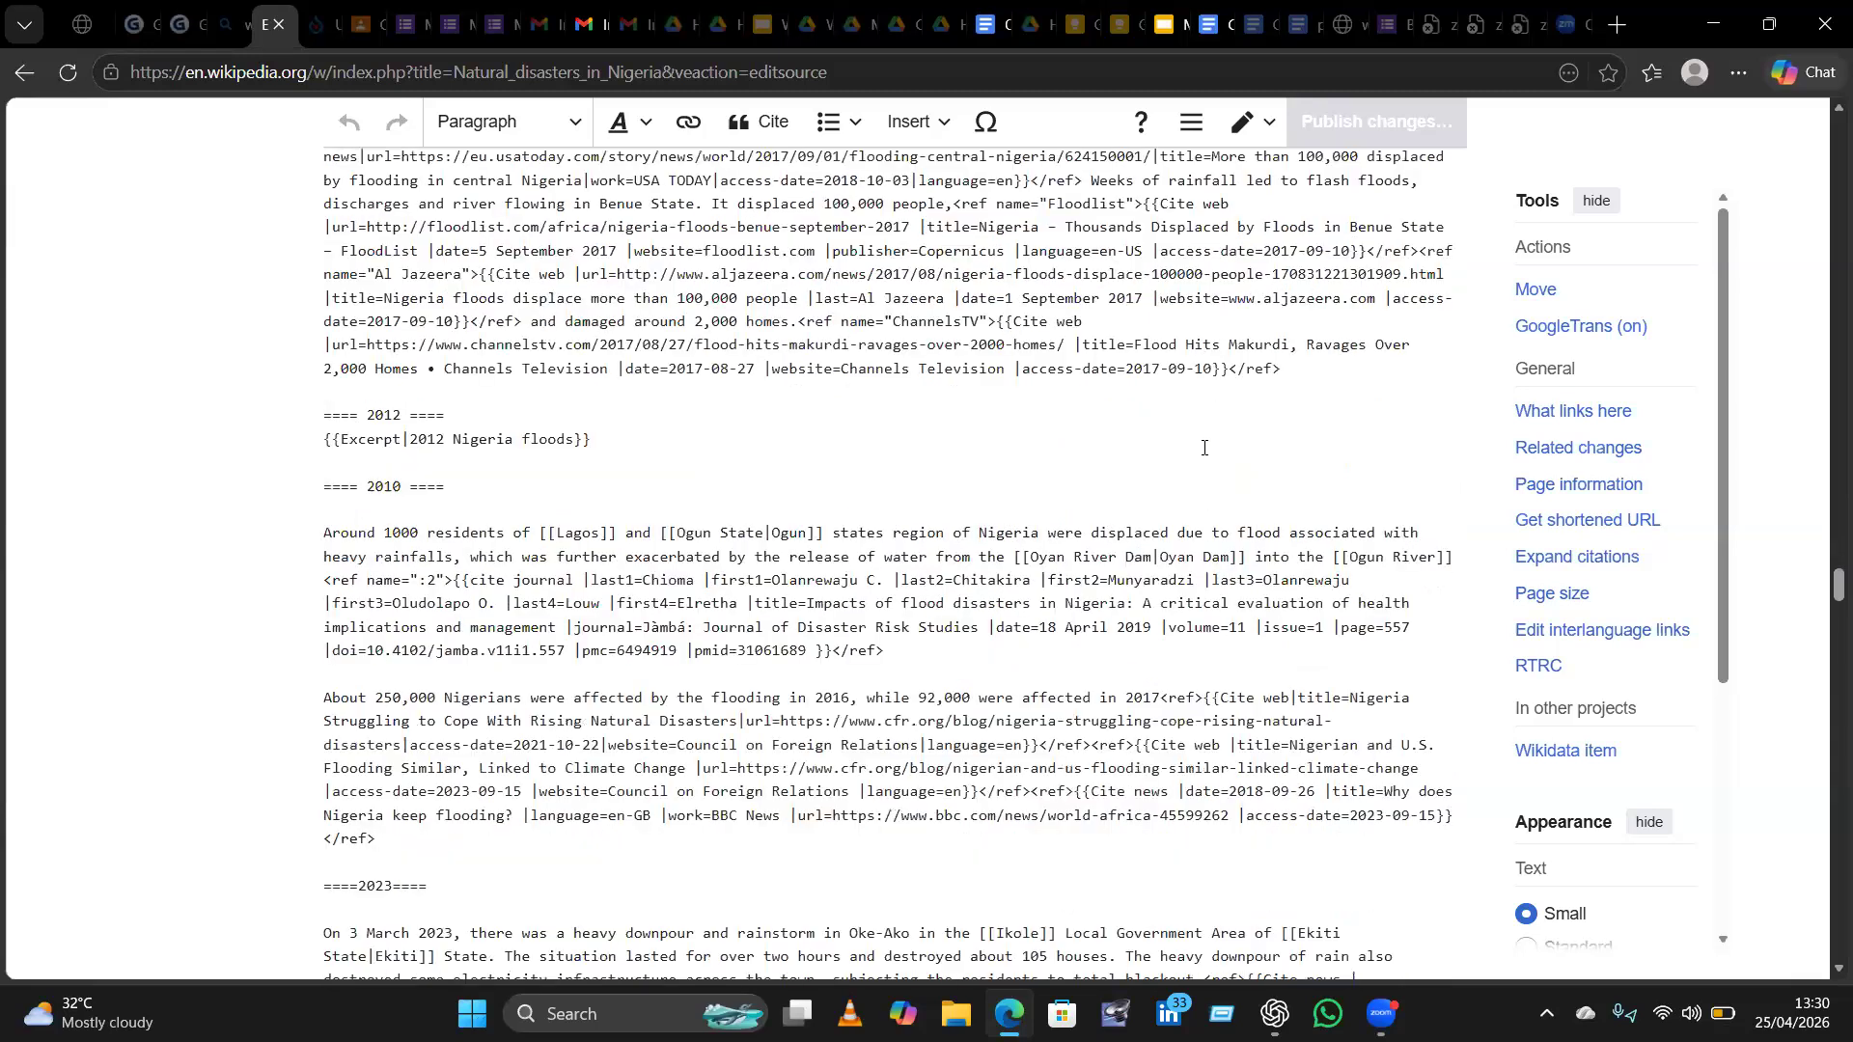
pyautogui.scroll(-1, 1204, 448)
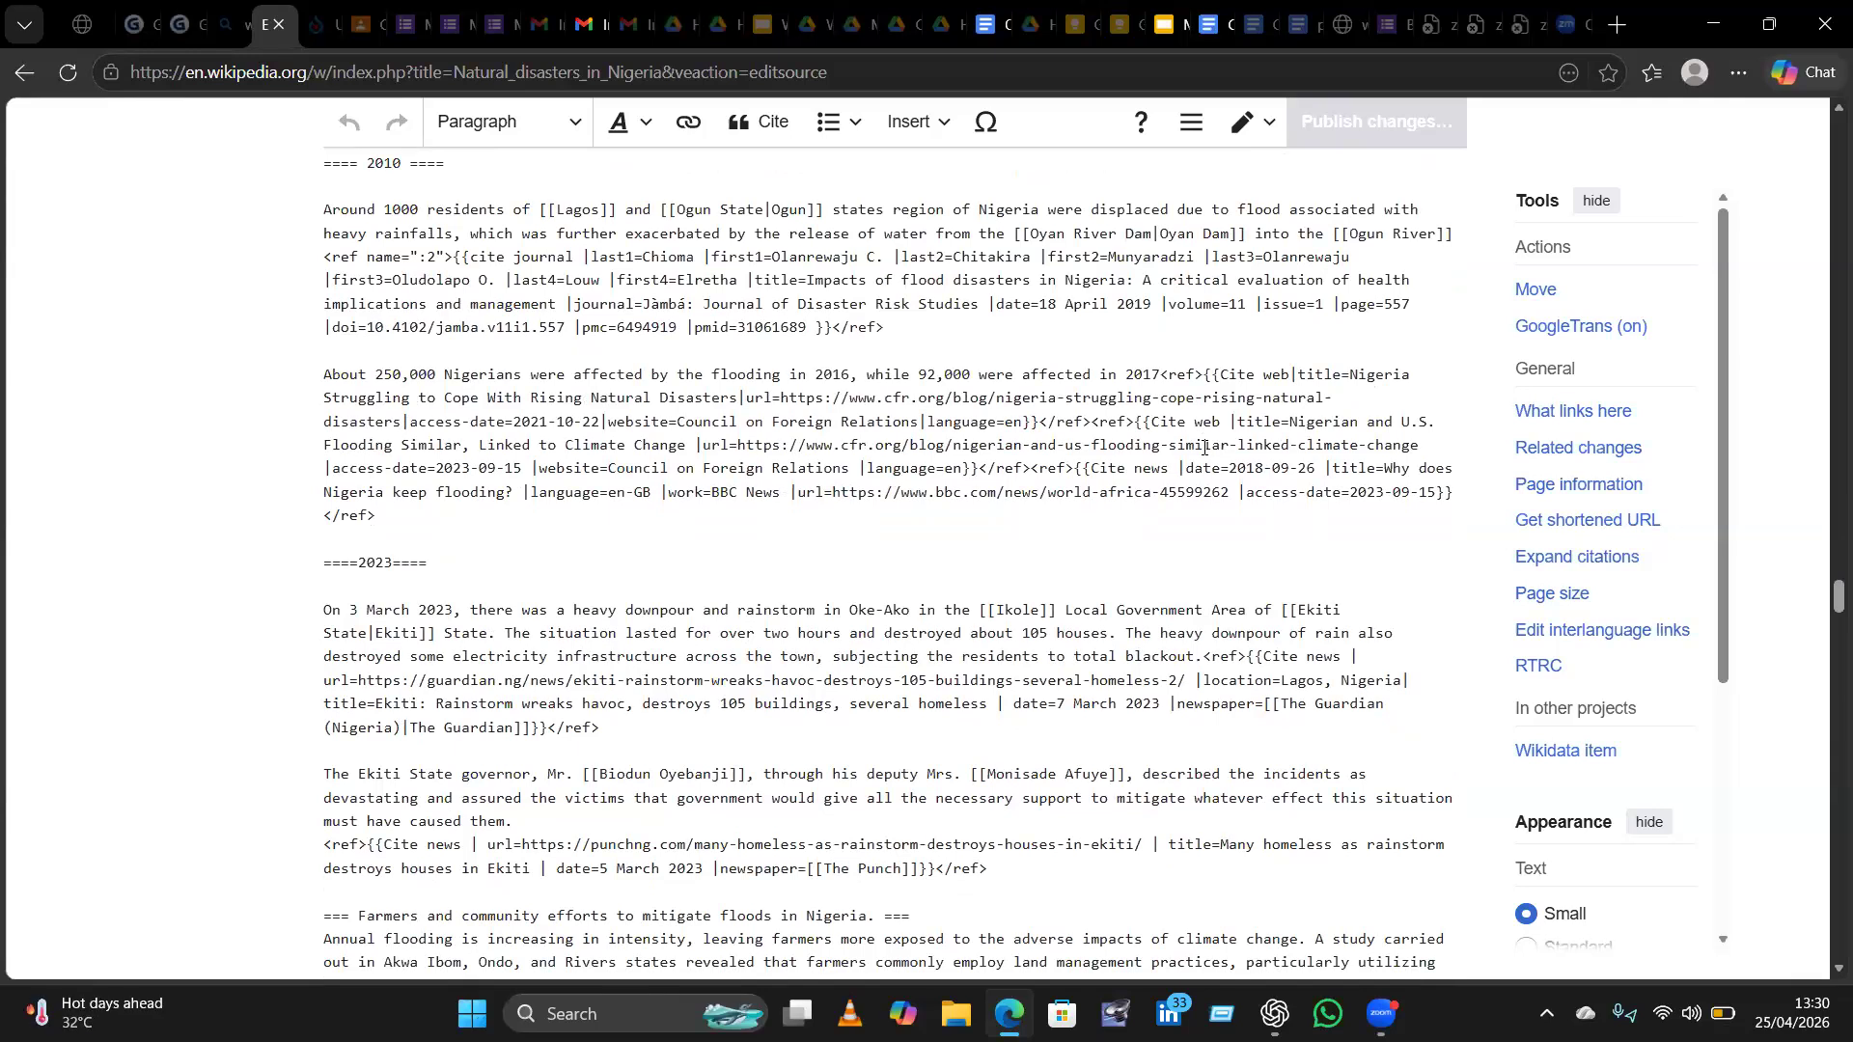
# Review the source text on farmers', communities', institutions' and government efforts to mitigate floods, down to the Landslides section.
pyautogui.scroll(-4, 1204, 447)
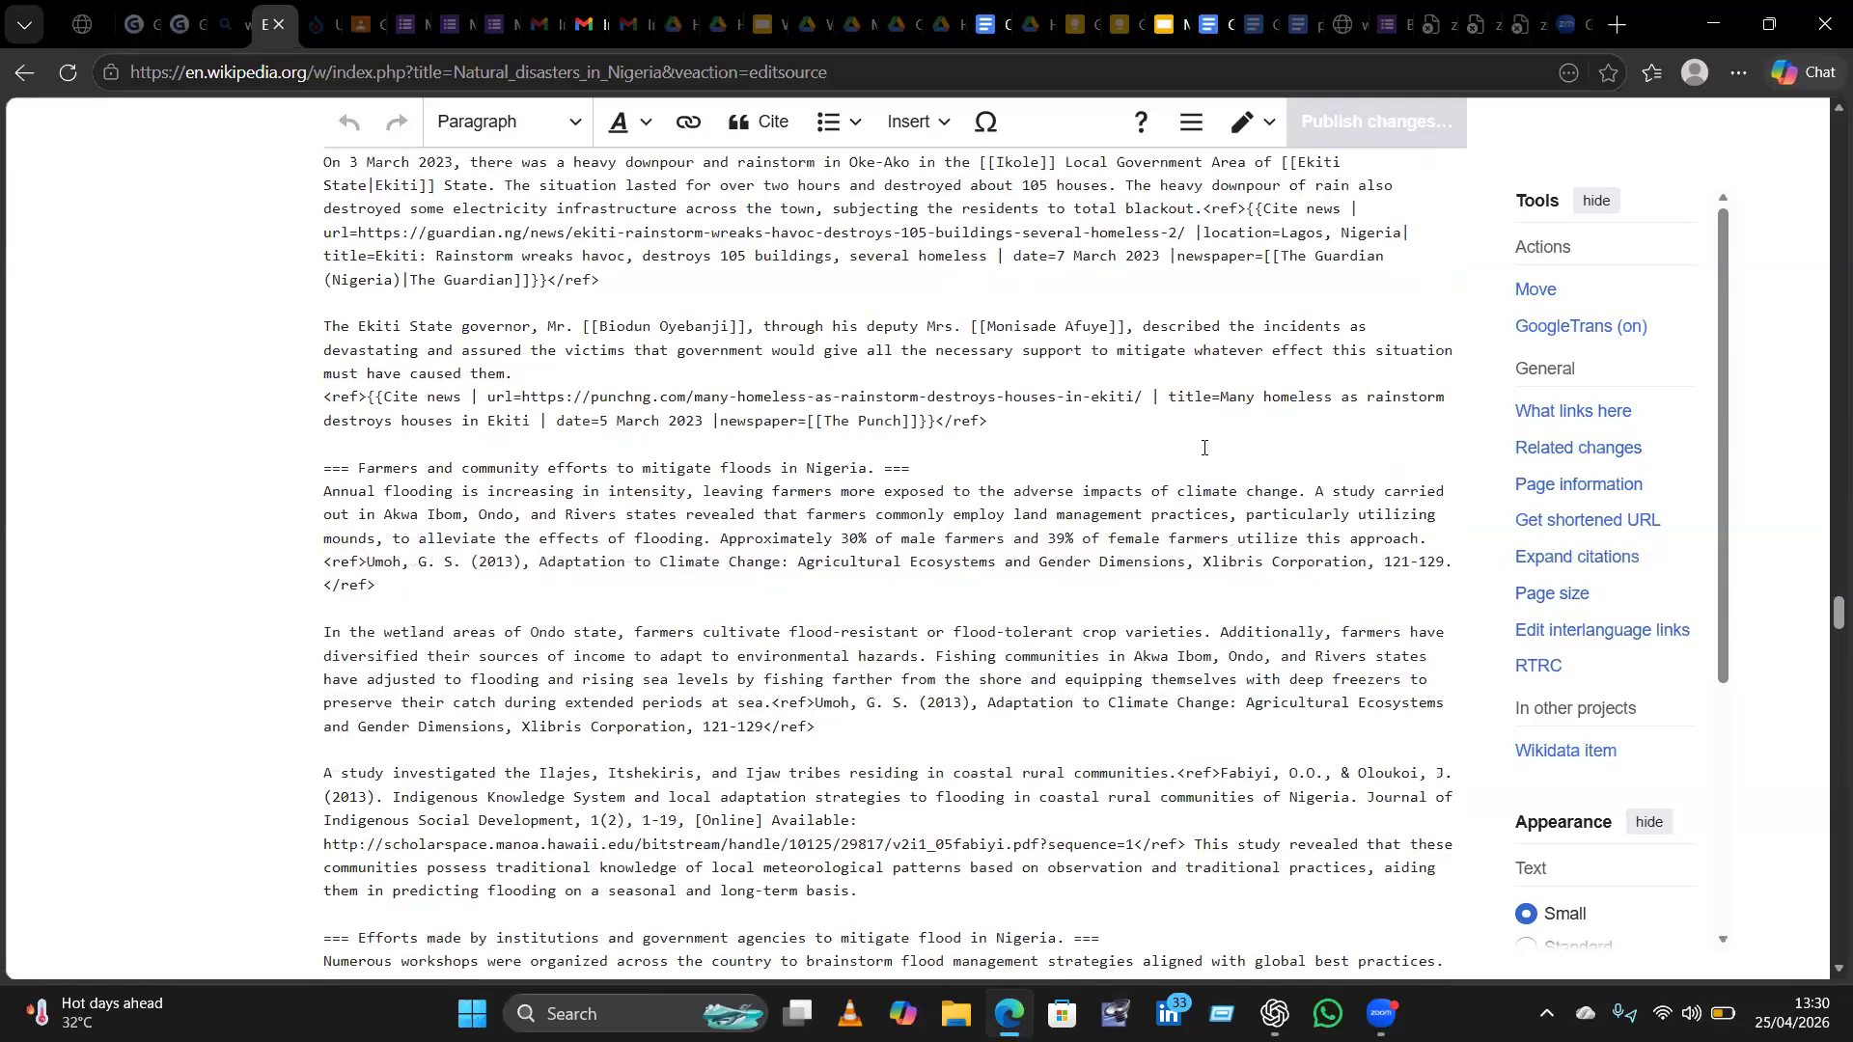
pyautogui.scroll(-2, 1203, 448)
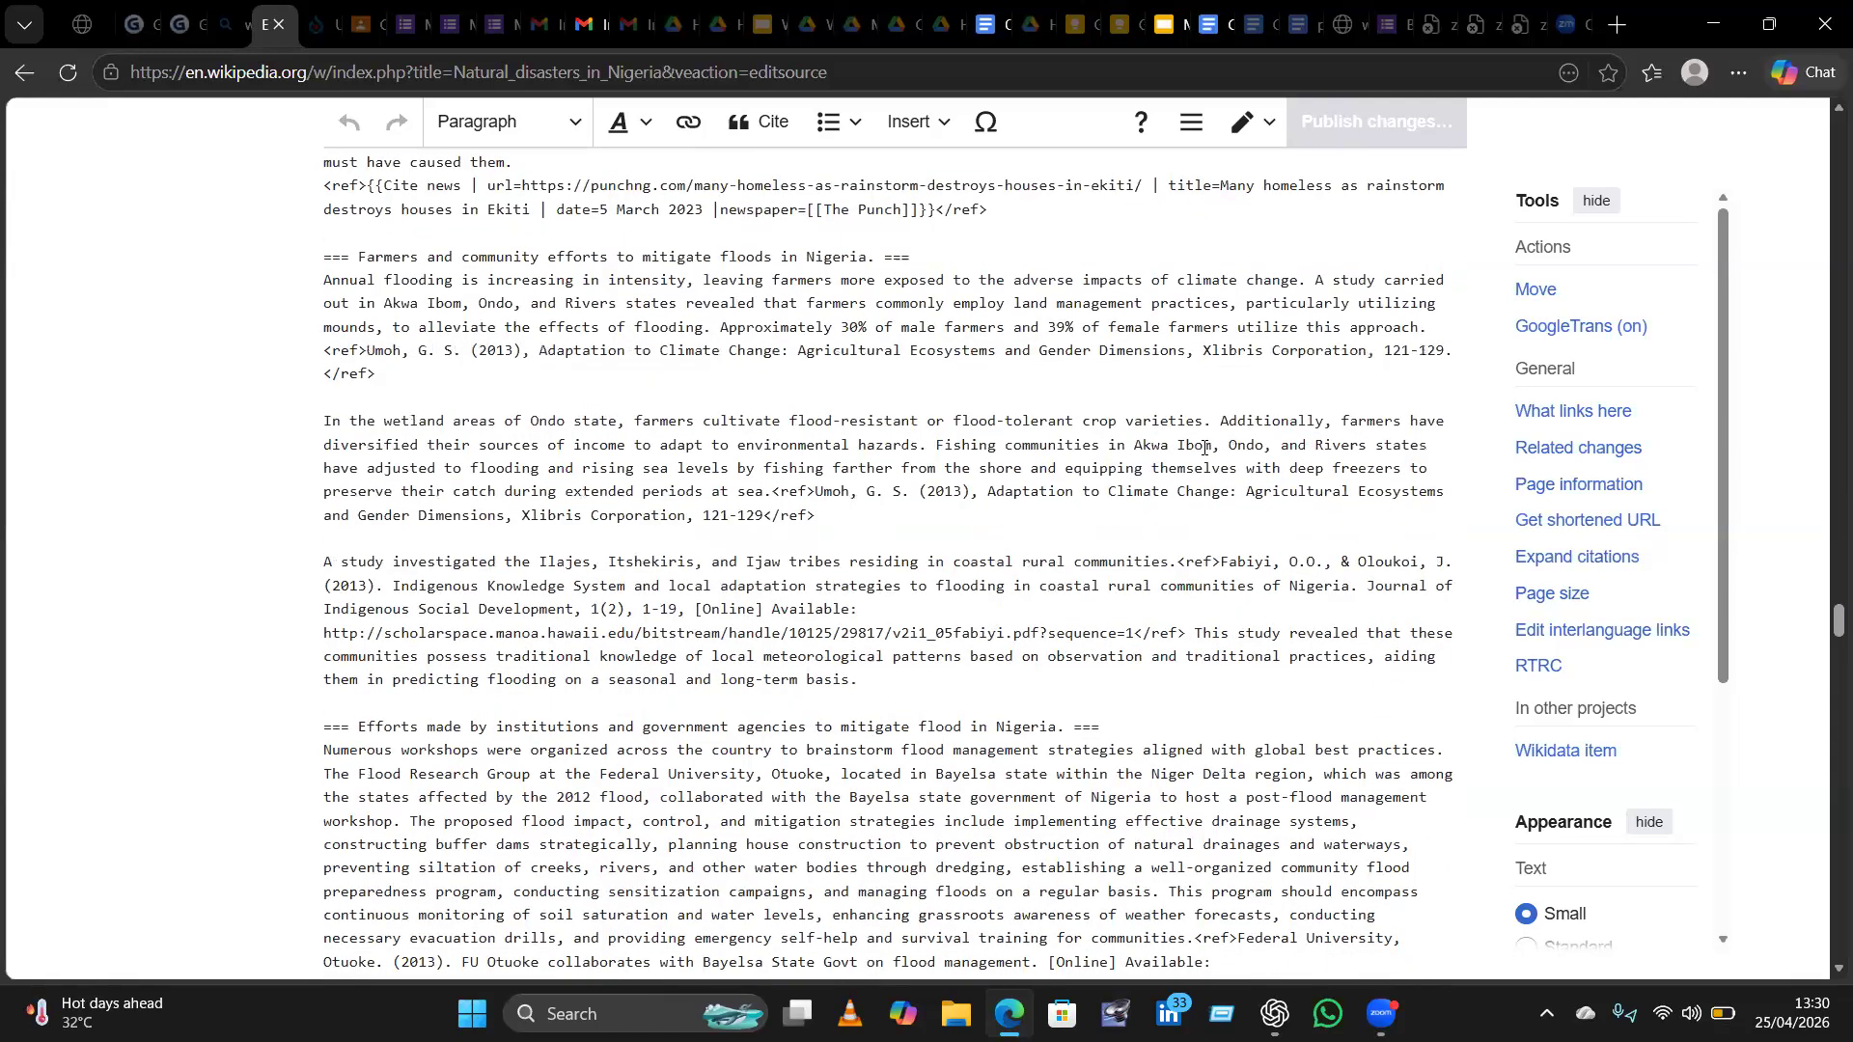
pyautogui.scroll(-2, 1204, 448)
pyautogui.scroll(-3, 1203, 448)
pyautogui.scroll(-1, 1204, 448)
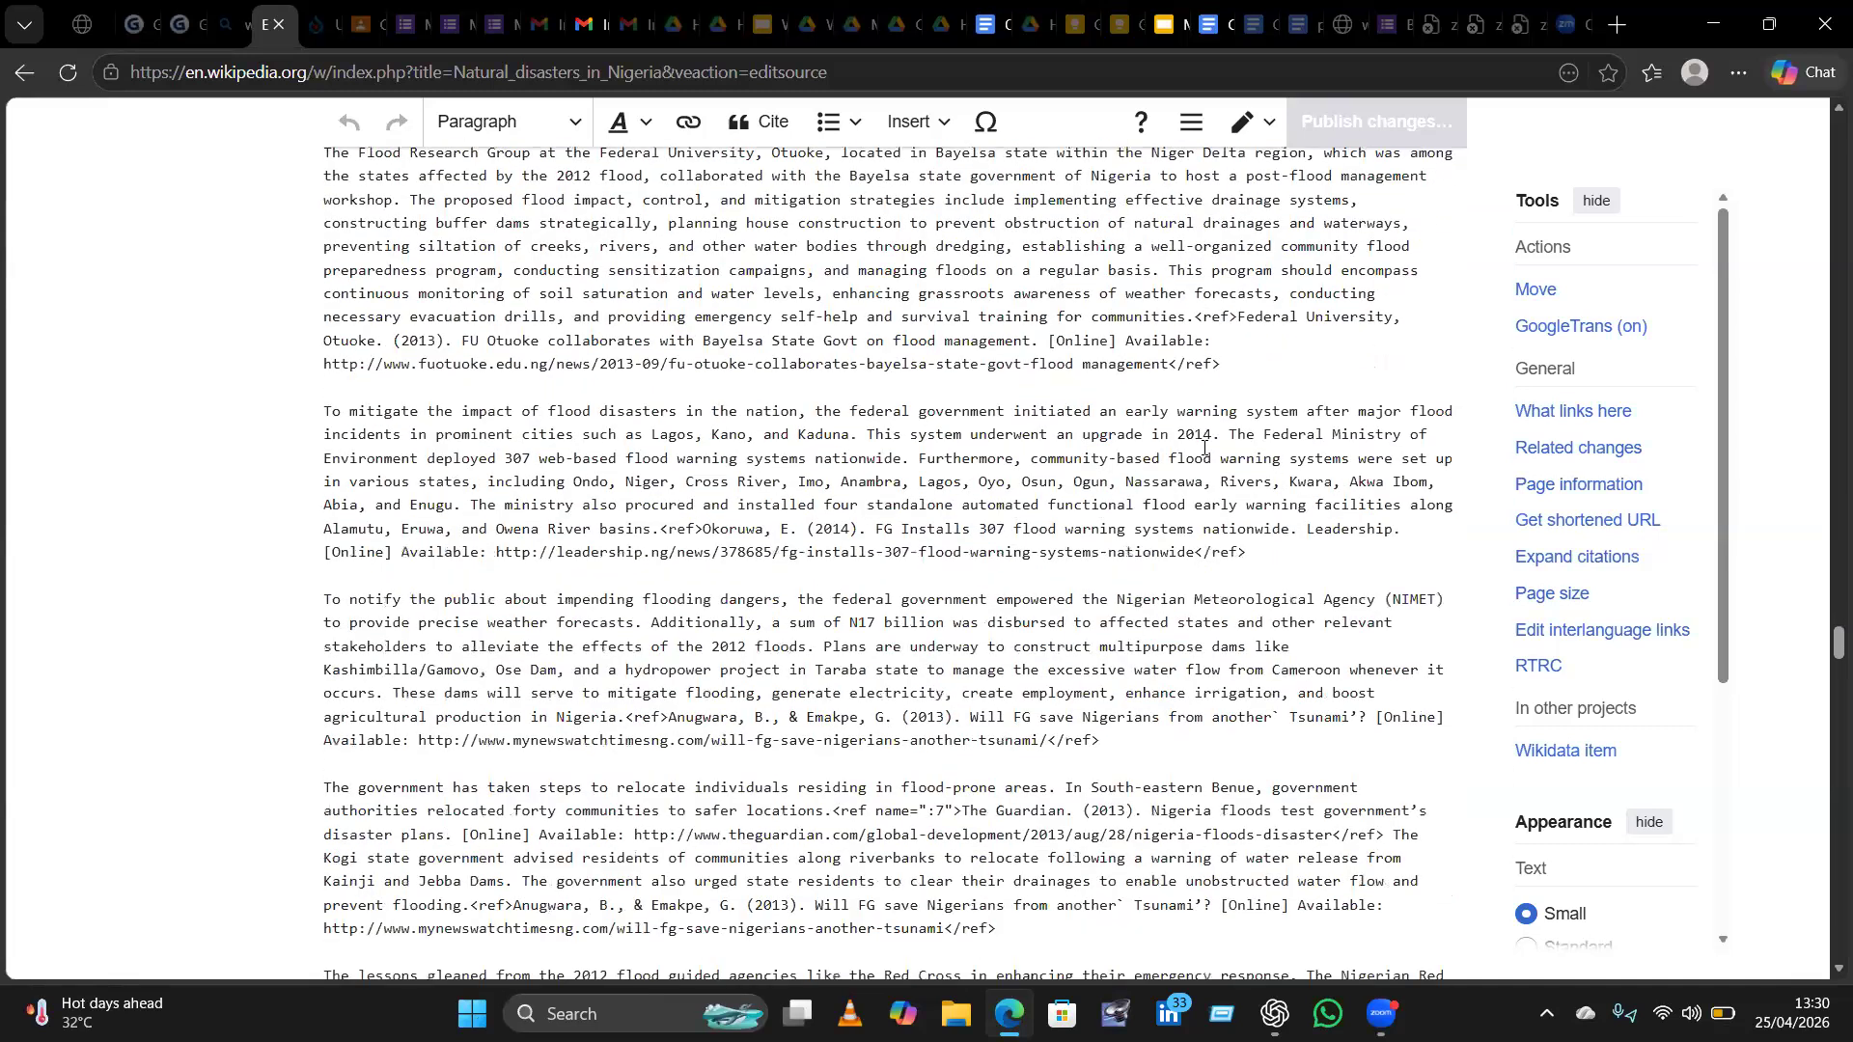
pyautogui.scroll(-1, 1203, 448)
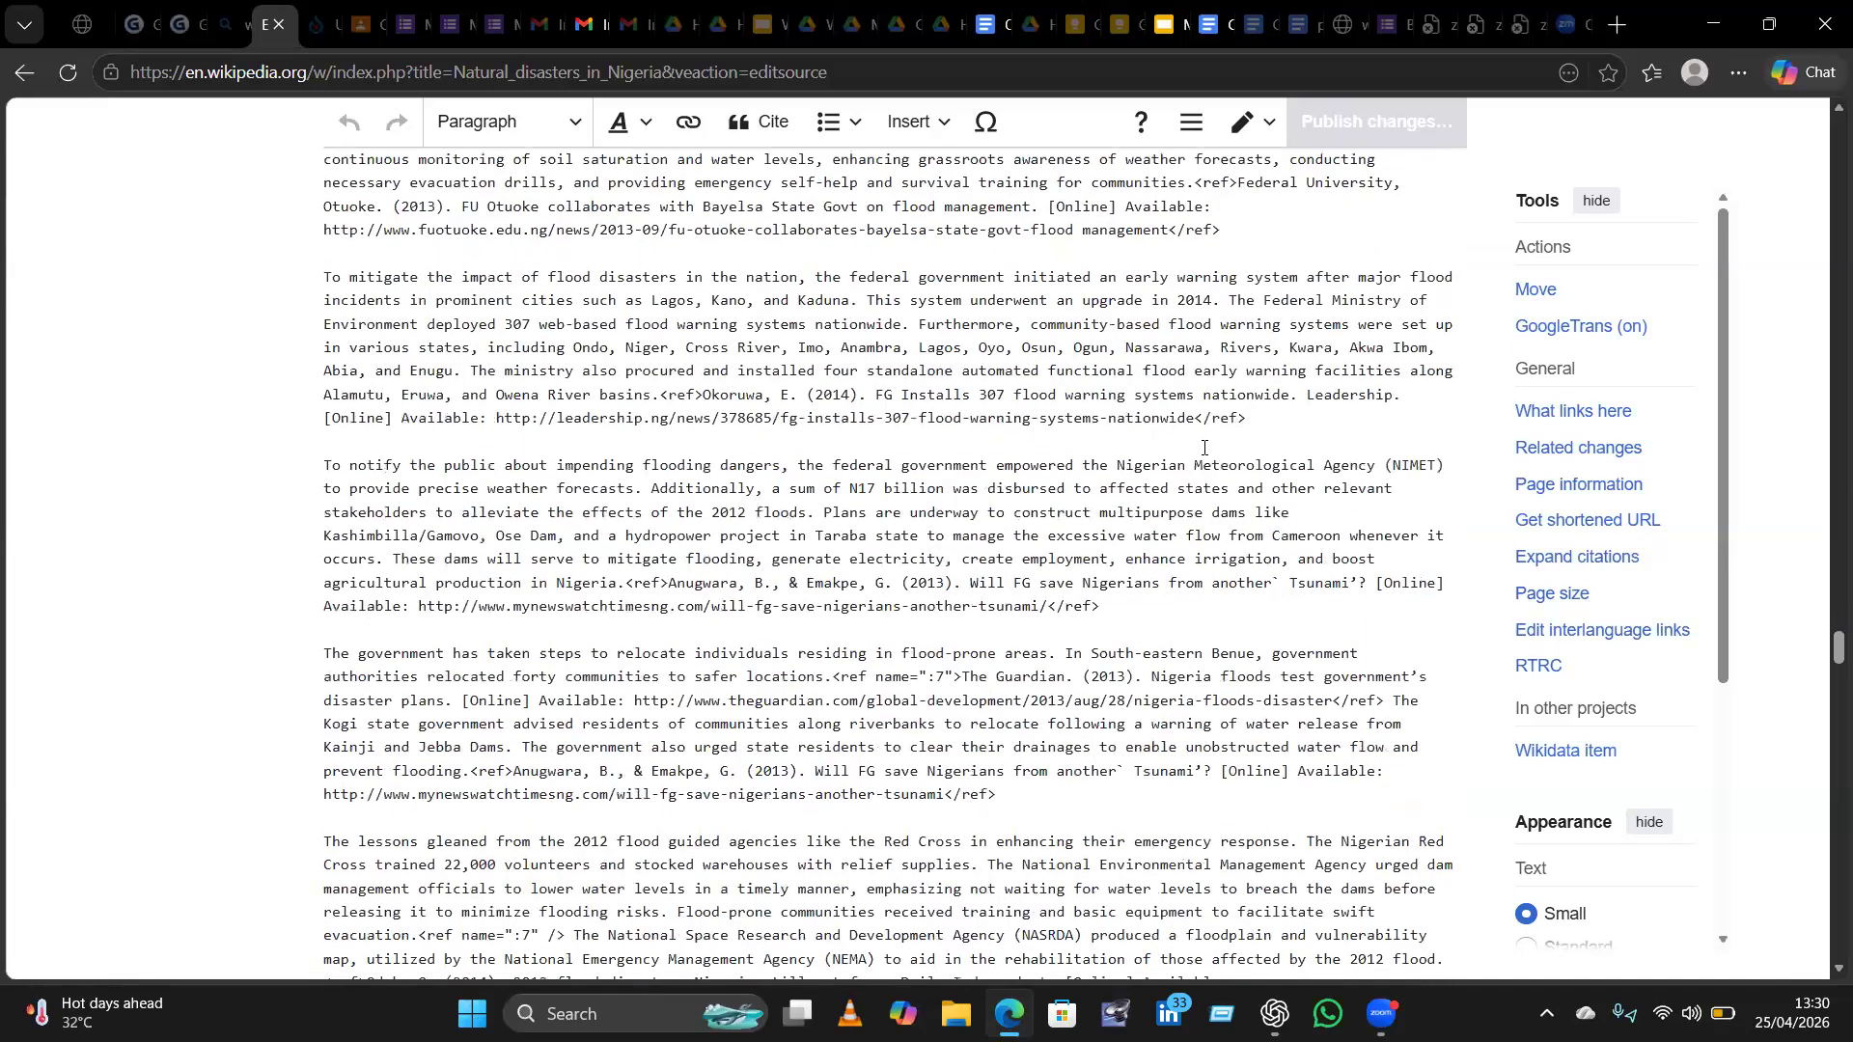
pyautogui.scroll(-2, 1203, 448)
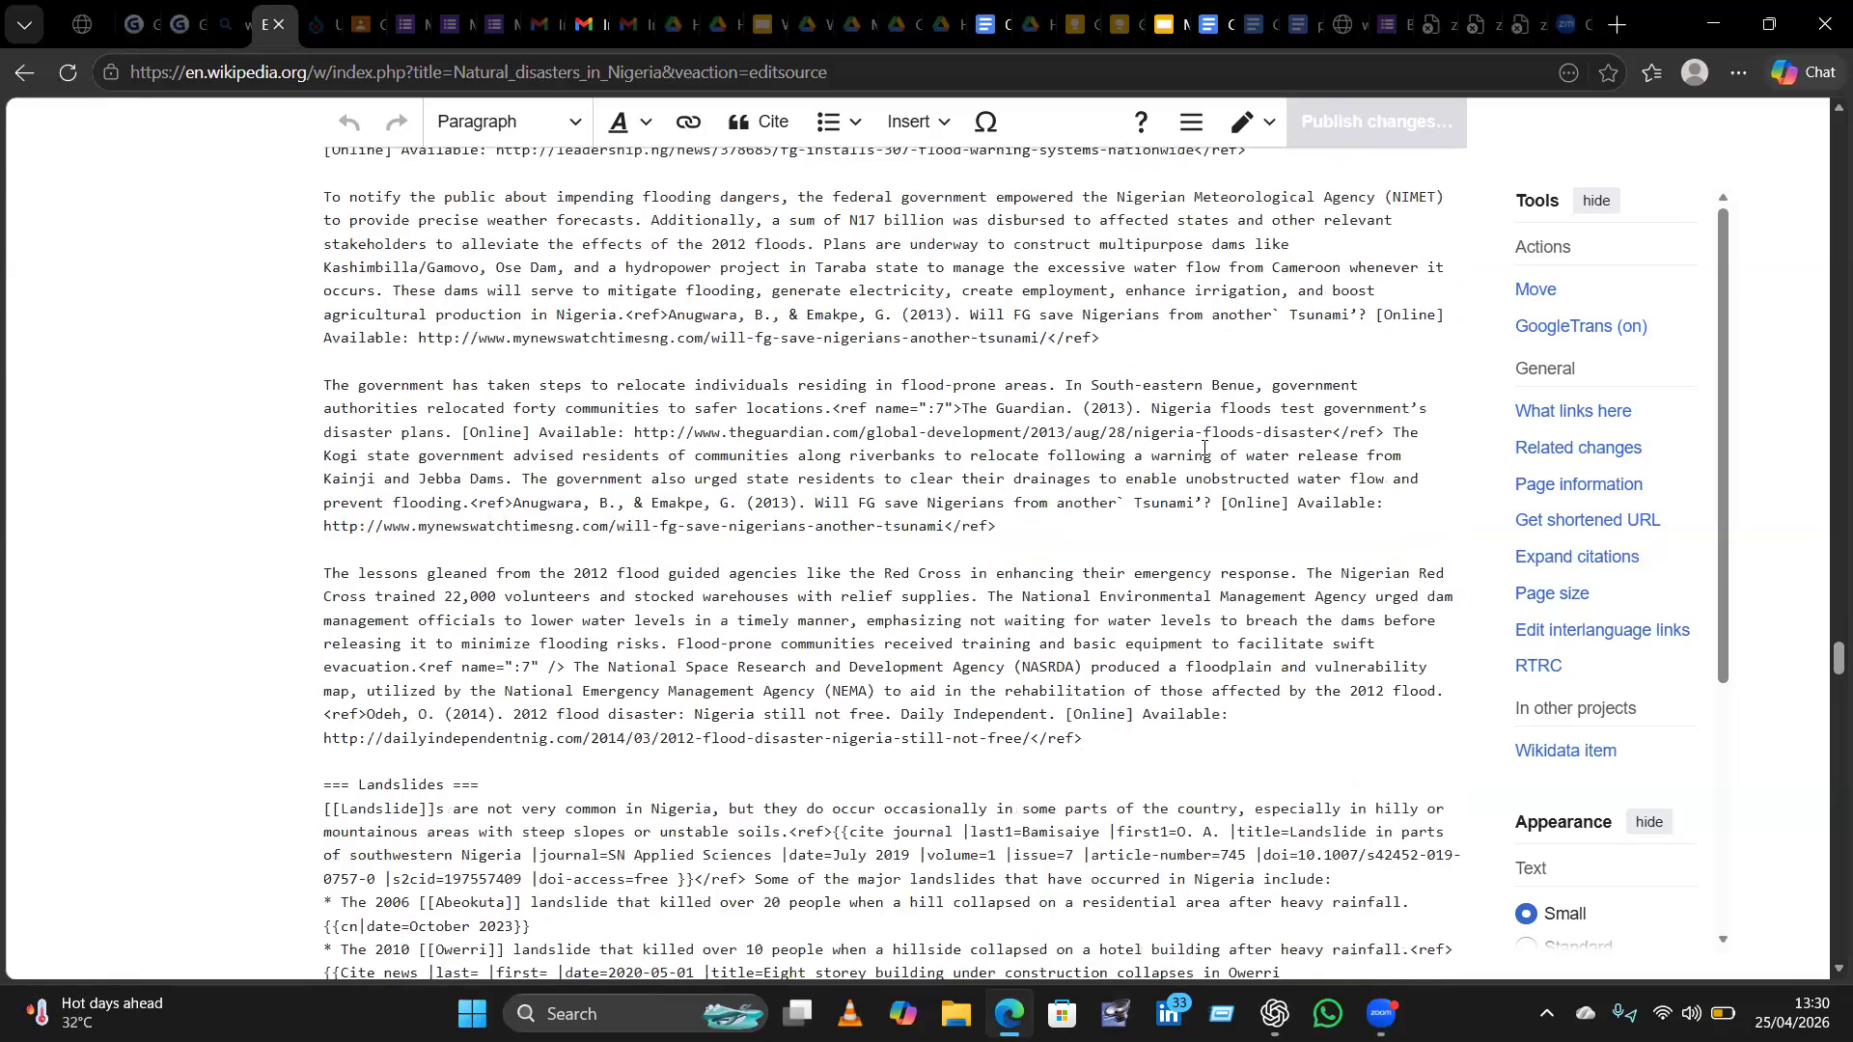
# Examine the wikitext of the Landslides section and the opening paragraphs and geopolitical zones list of the Earthquakes section.
pyautogui.scroll(-2, 1203, 448)
pyautogui.scroll(-4, 1203, 448)
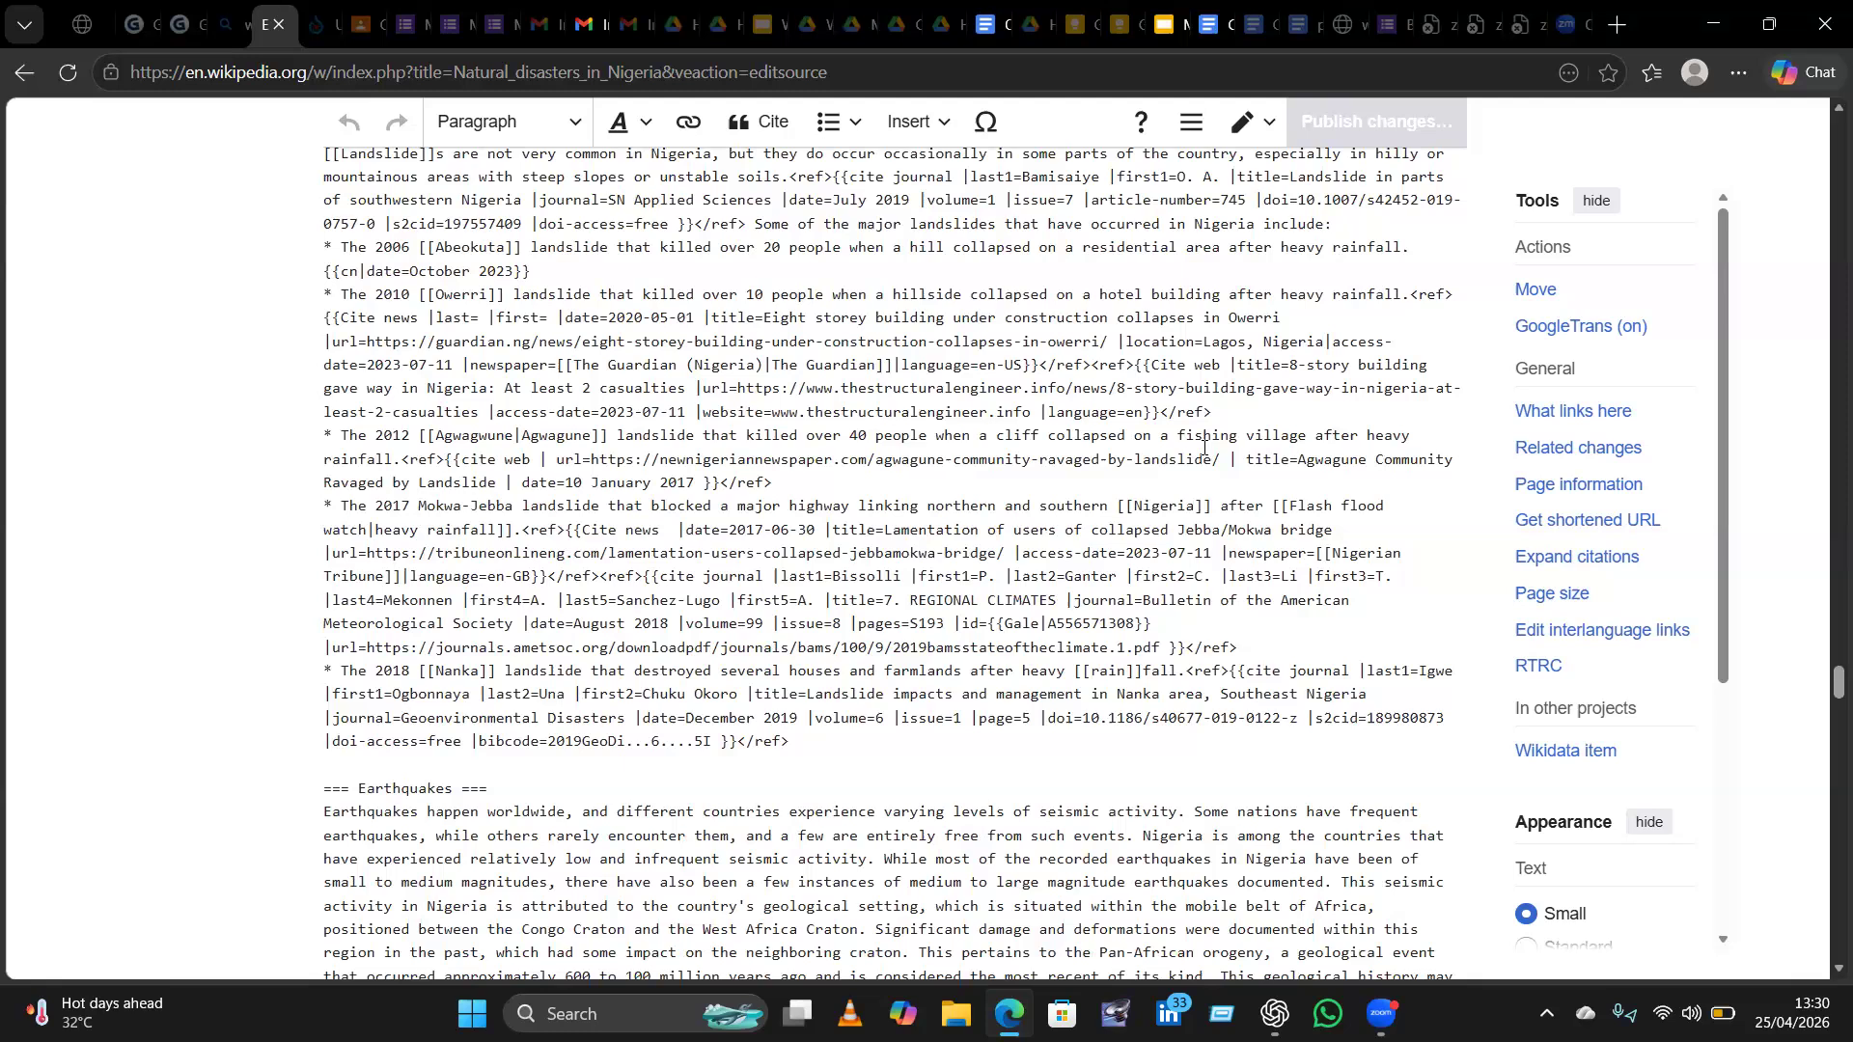
pyautogui.scroll(-5, 1203, 448)
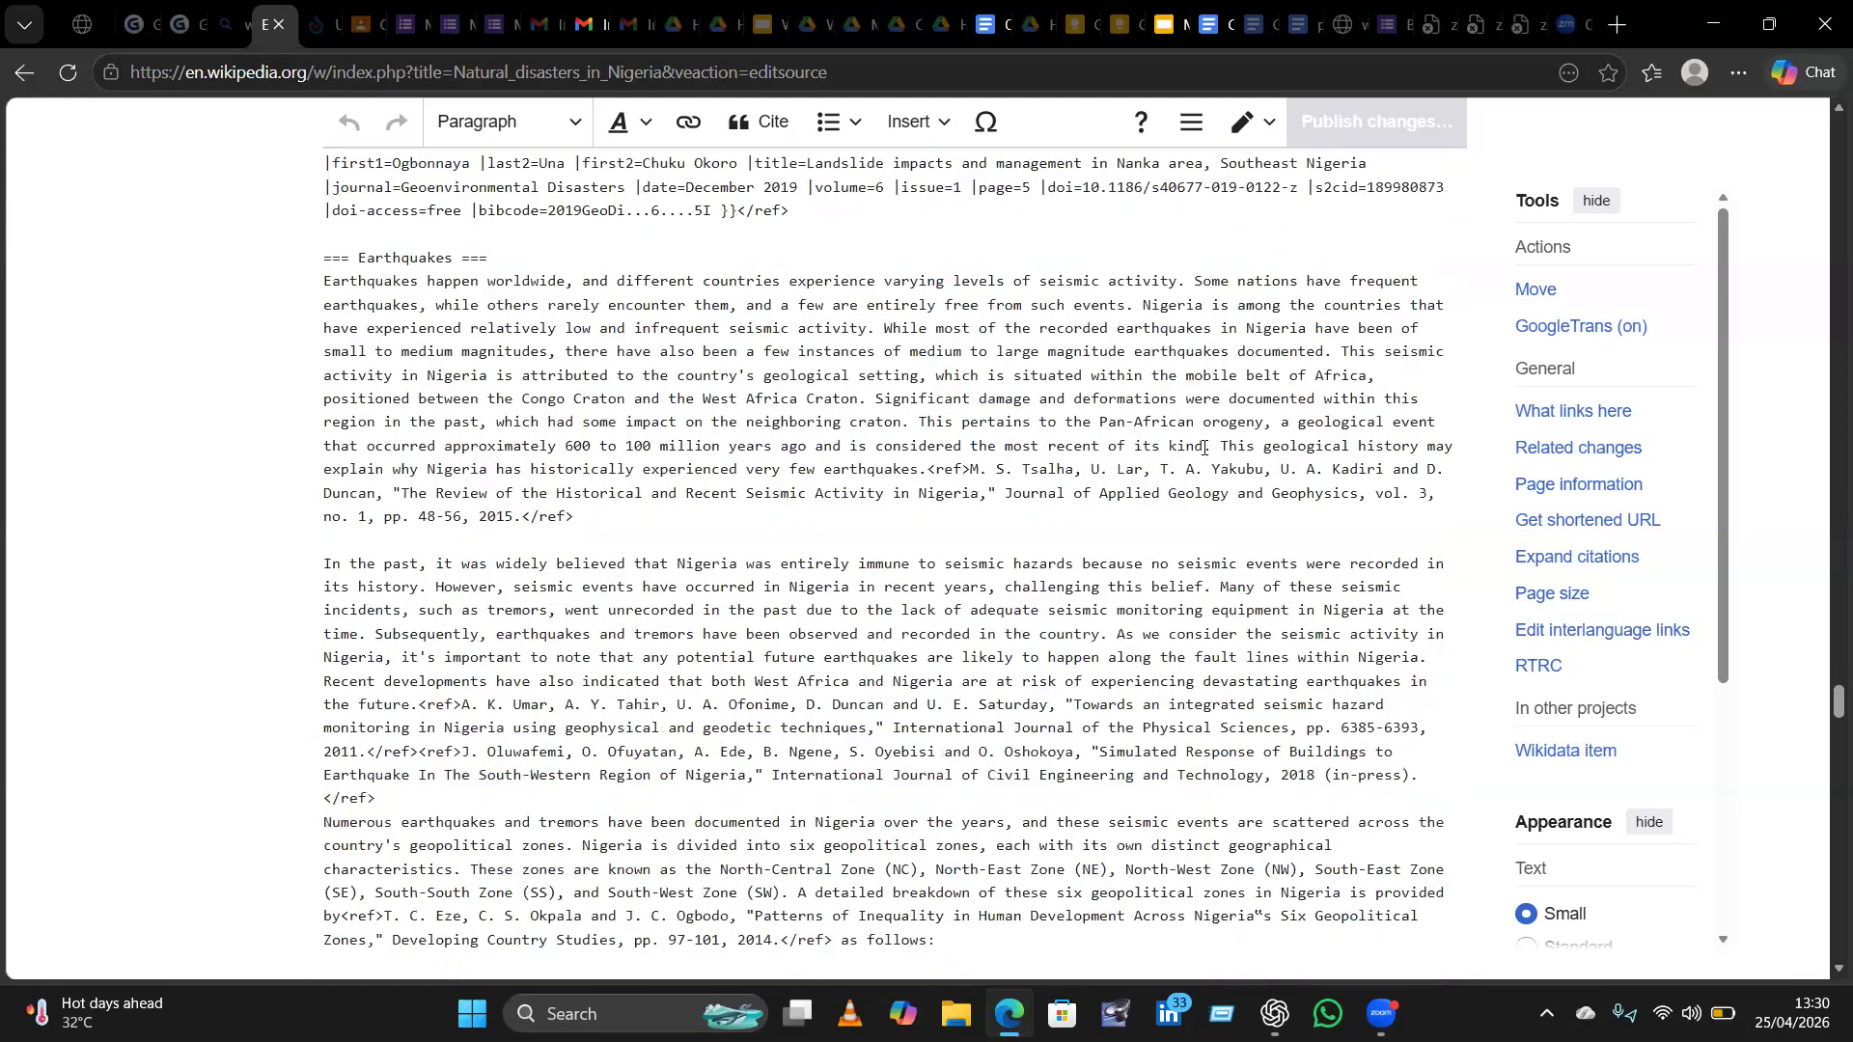
pyautogui.scroll(-3, 1203, 448)
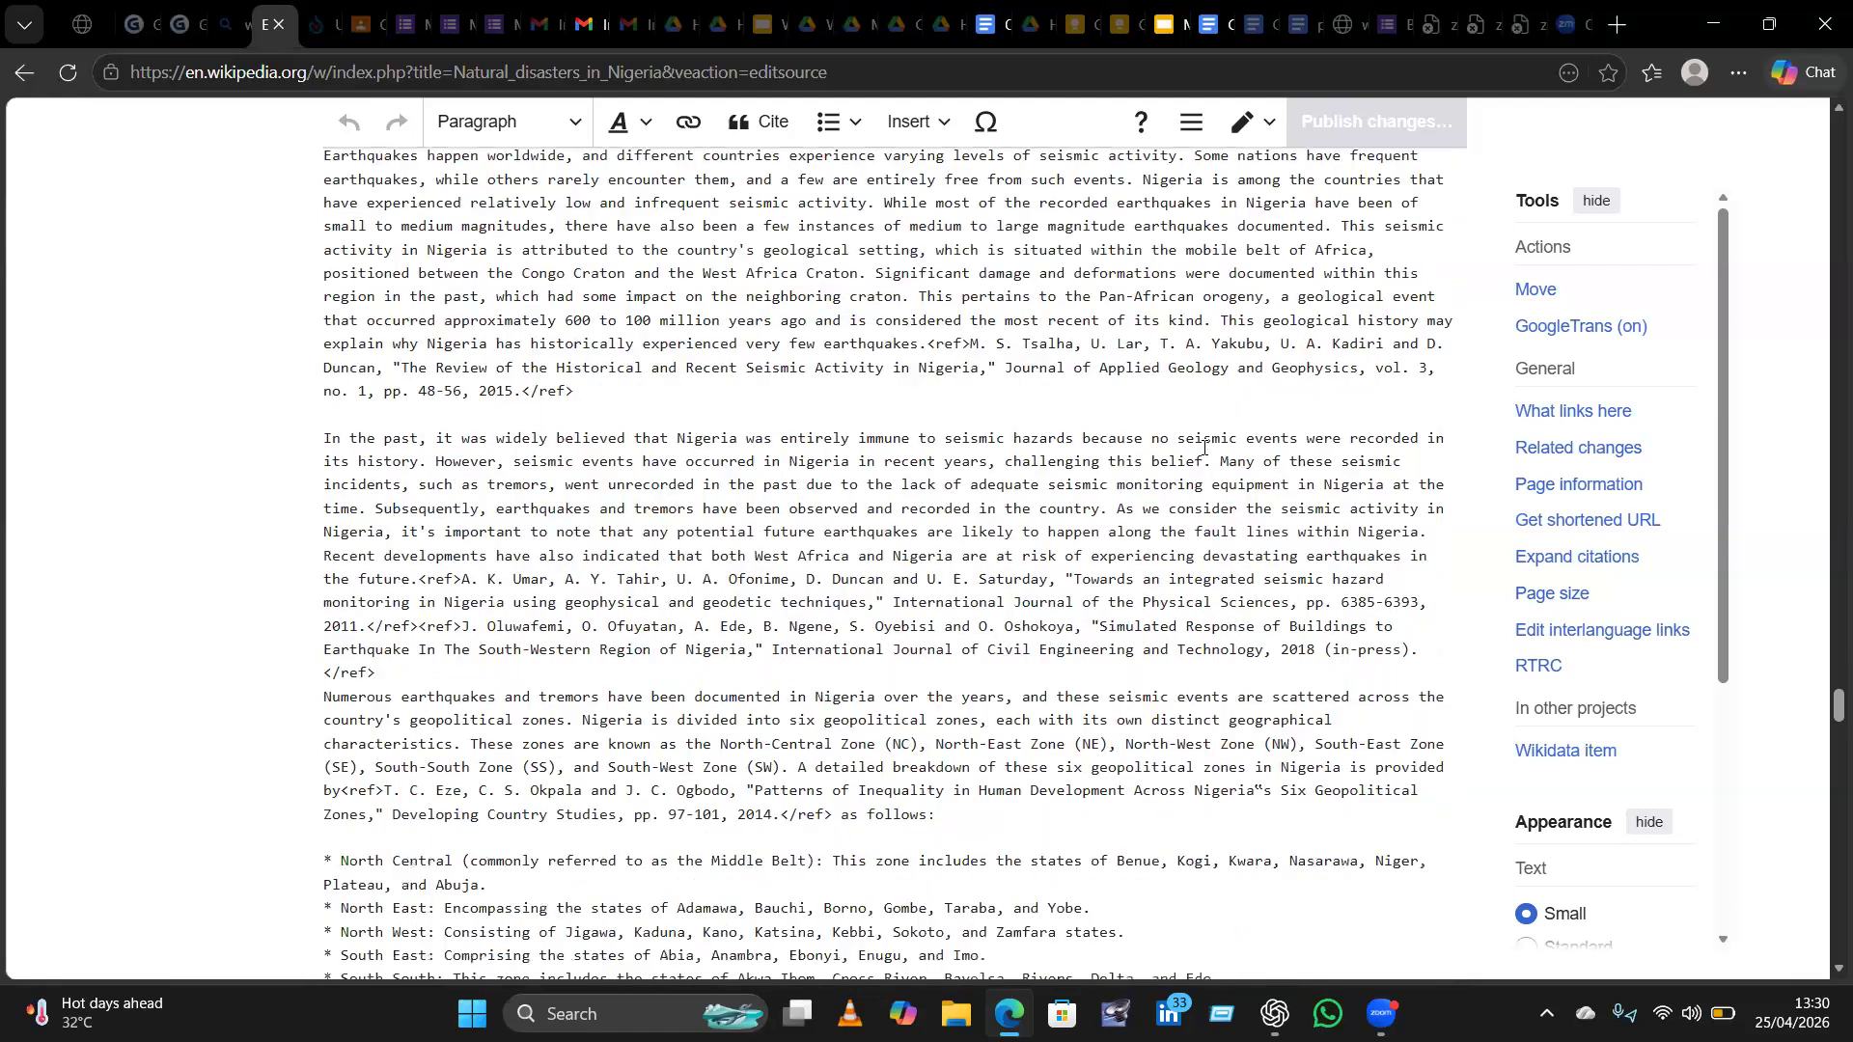
pyautogui.scroll(-3, 1204, 448)
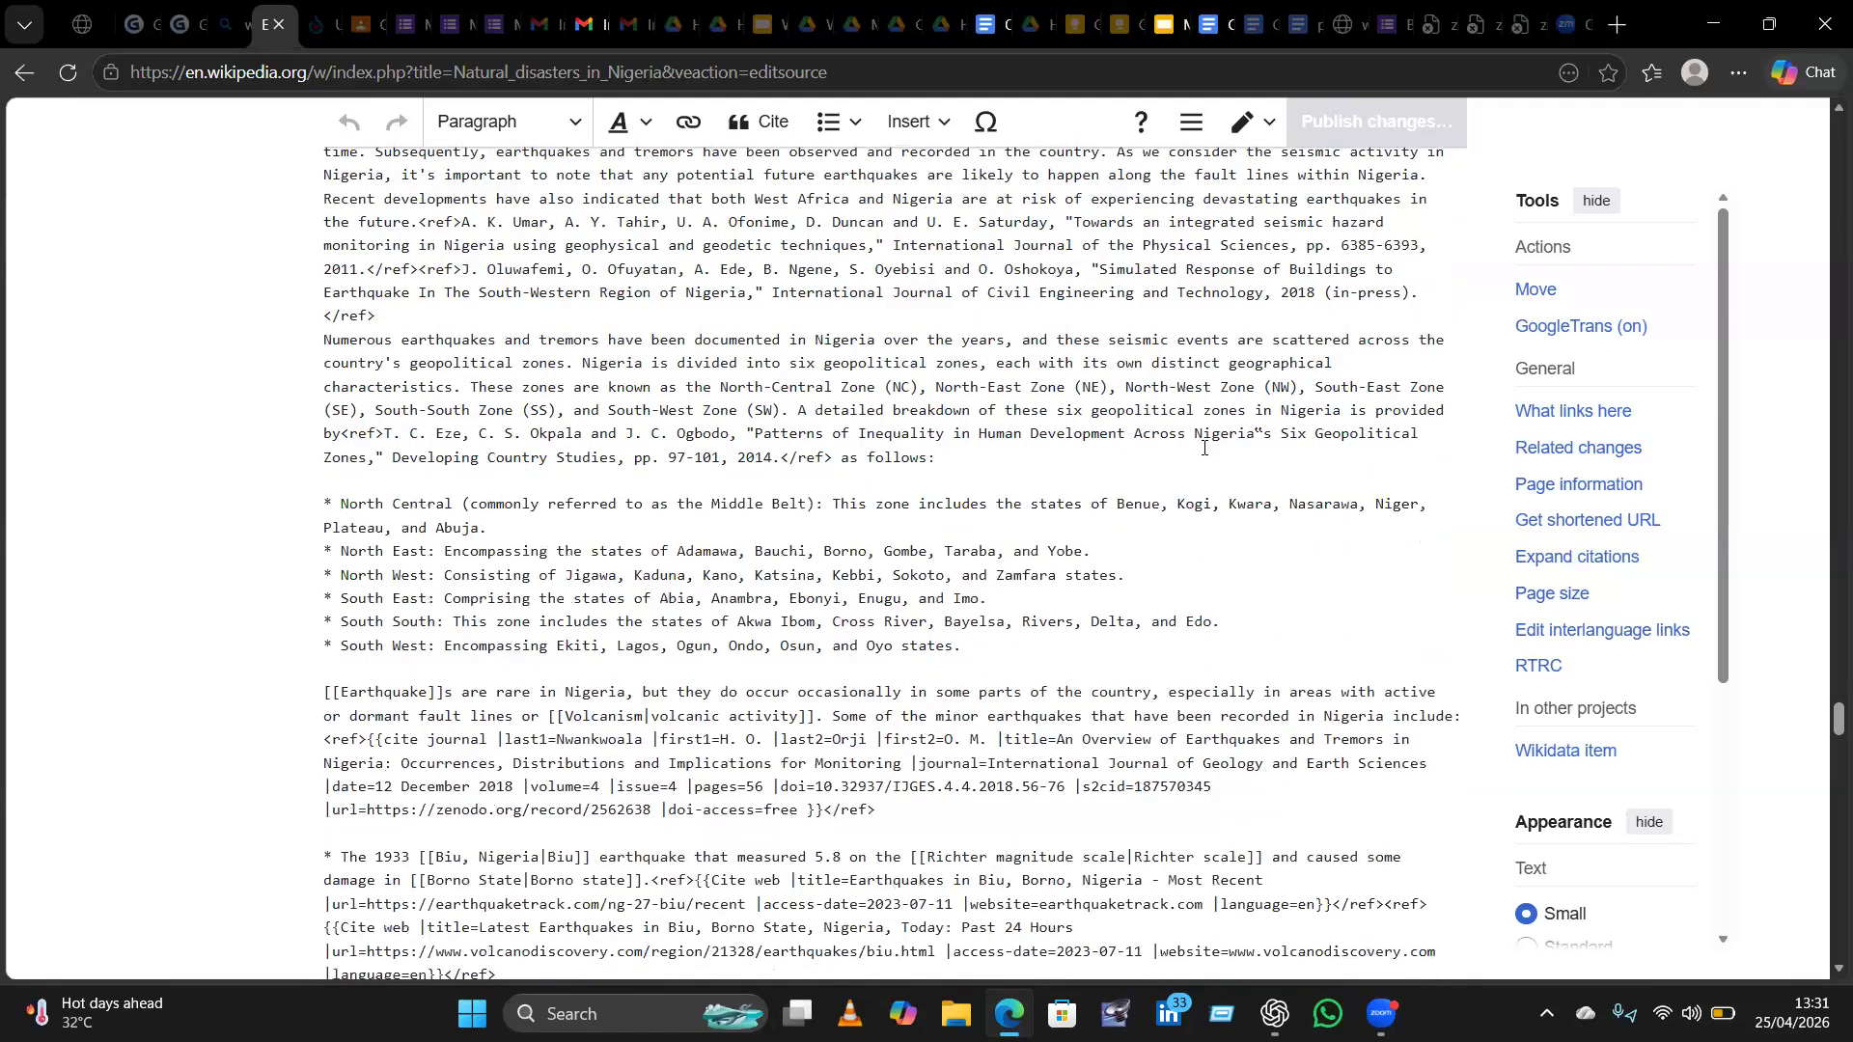
pyautogui.scroll(-3, 1204, 447)
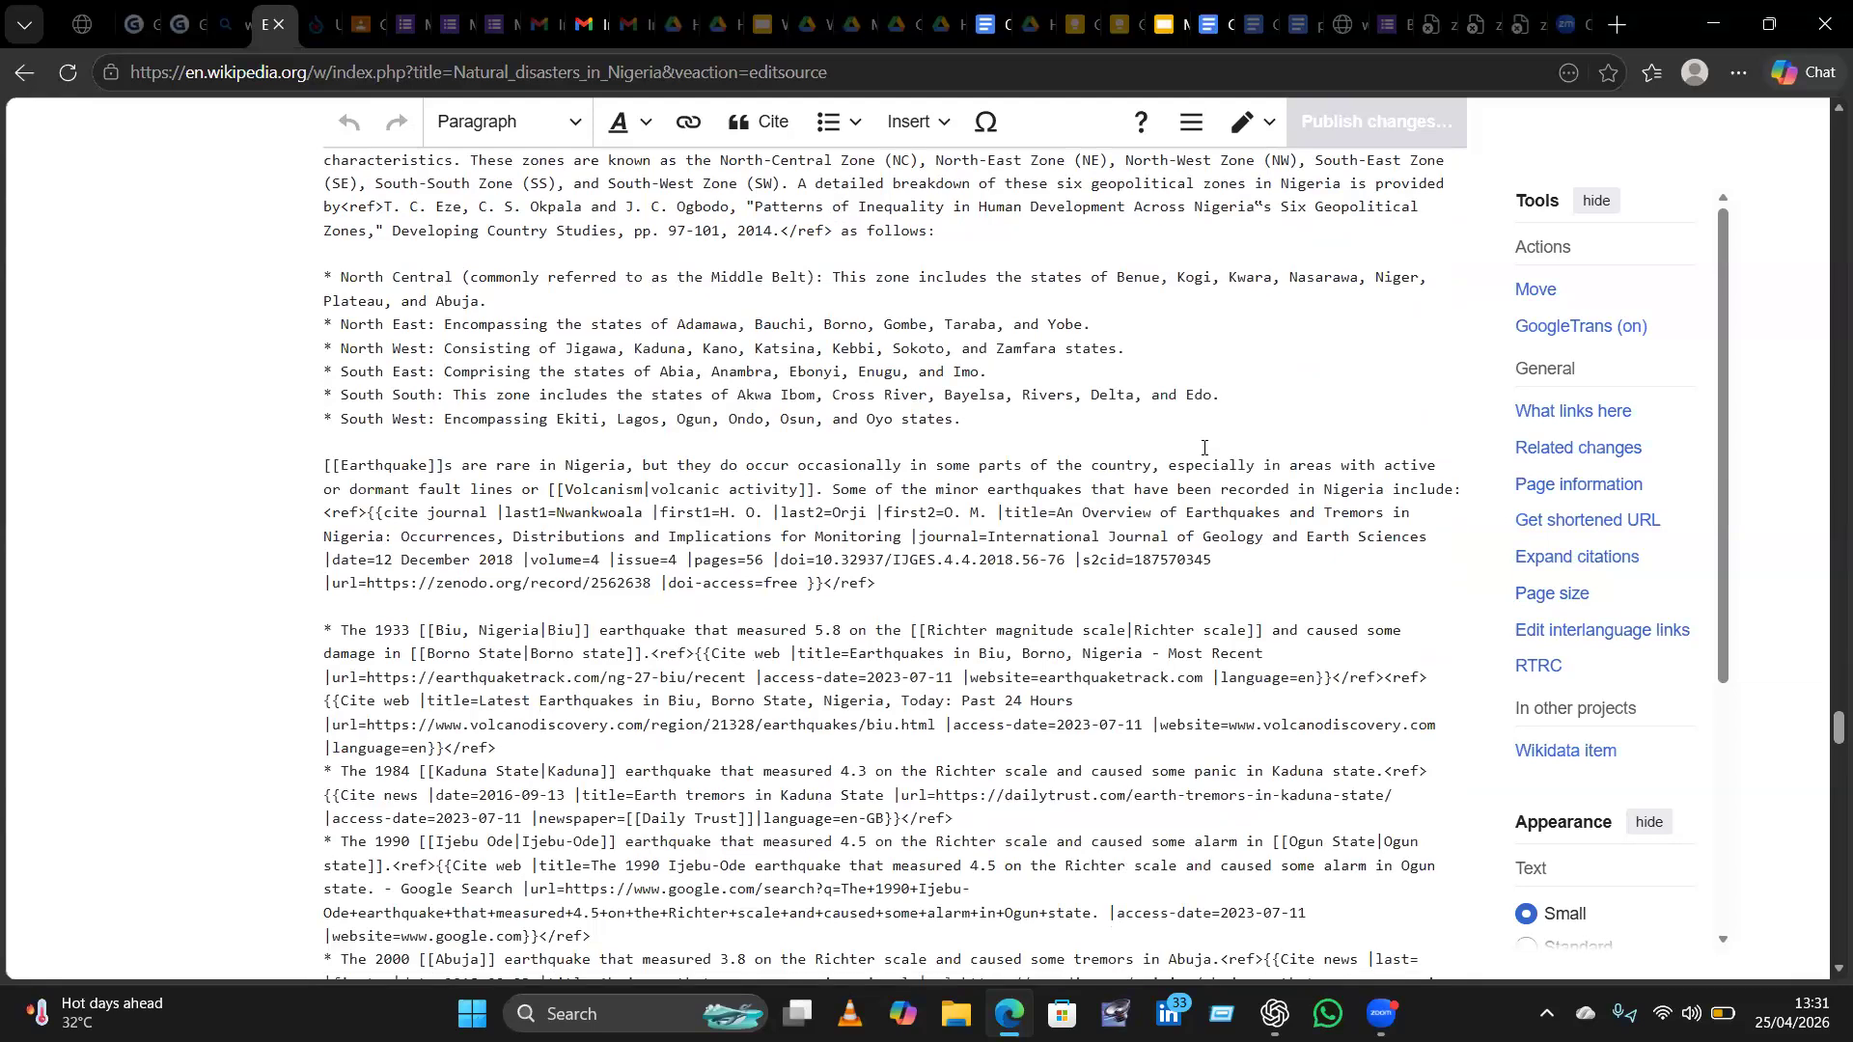
# Review the source text on recorded earthquakes, their probable reasons, the earthquake forecast and seismic stations in Nigeria.
pyautogui.scroll(-2, 1203, 448)
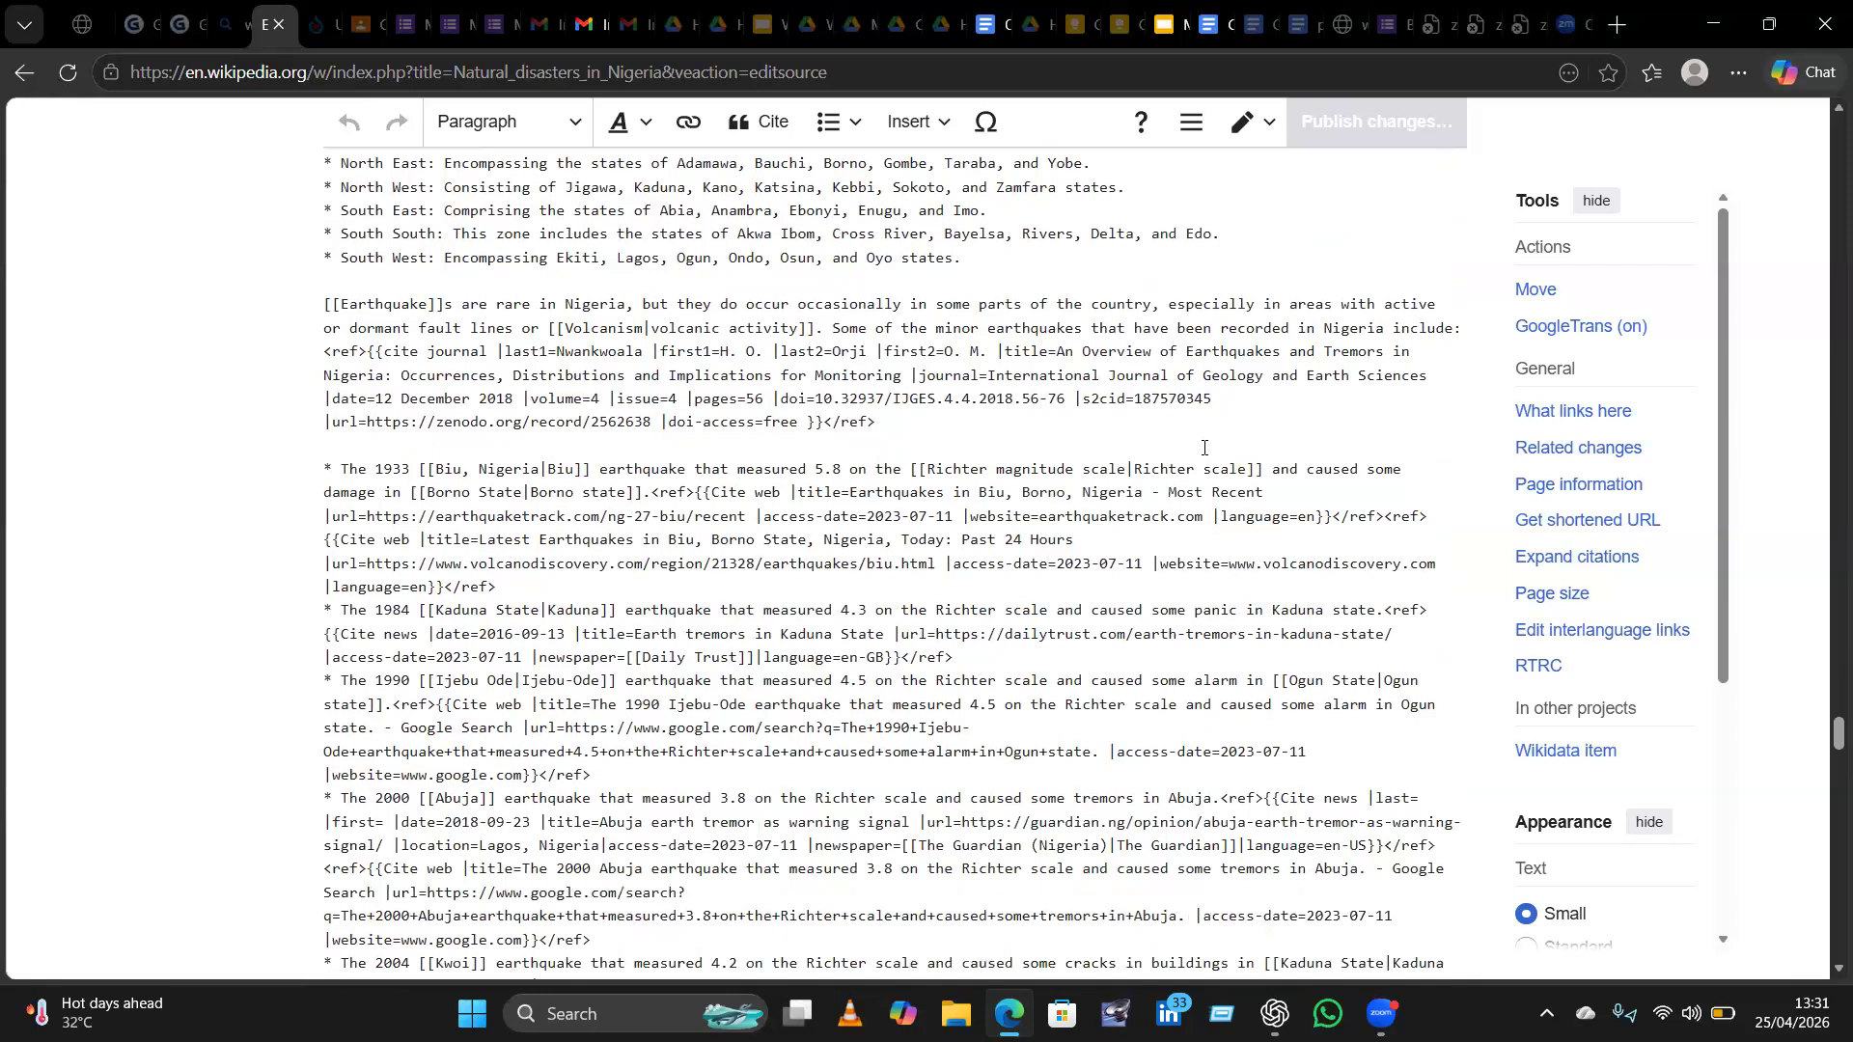
pyautogui.scroll(-5, 1203, 448)
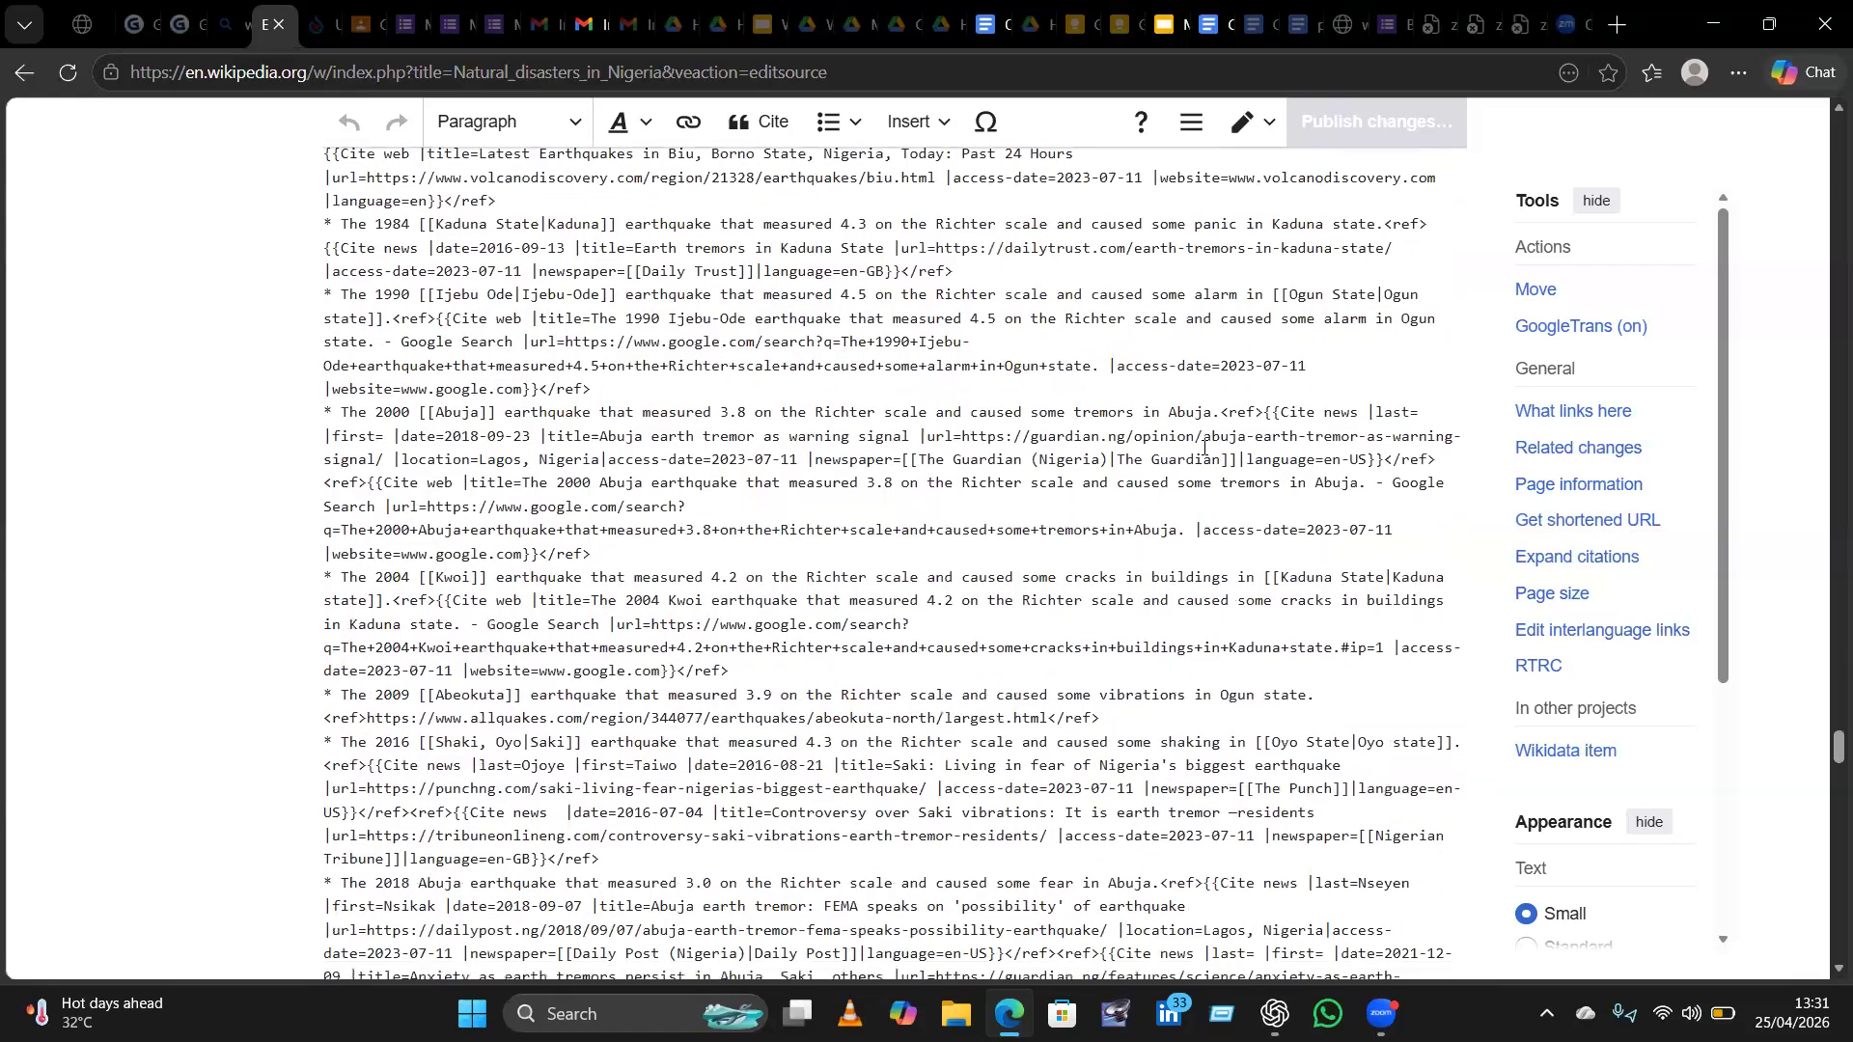
pyautogui.scroll(-9, 1204, 448)
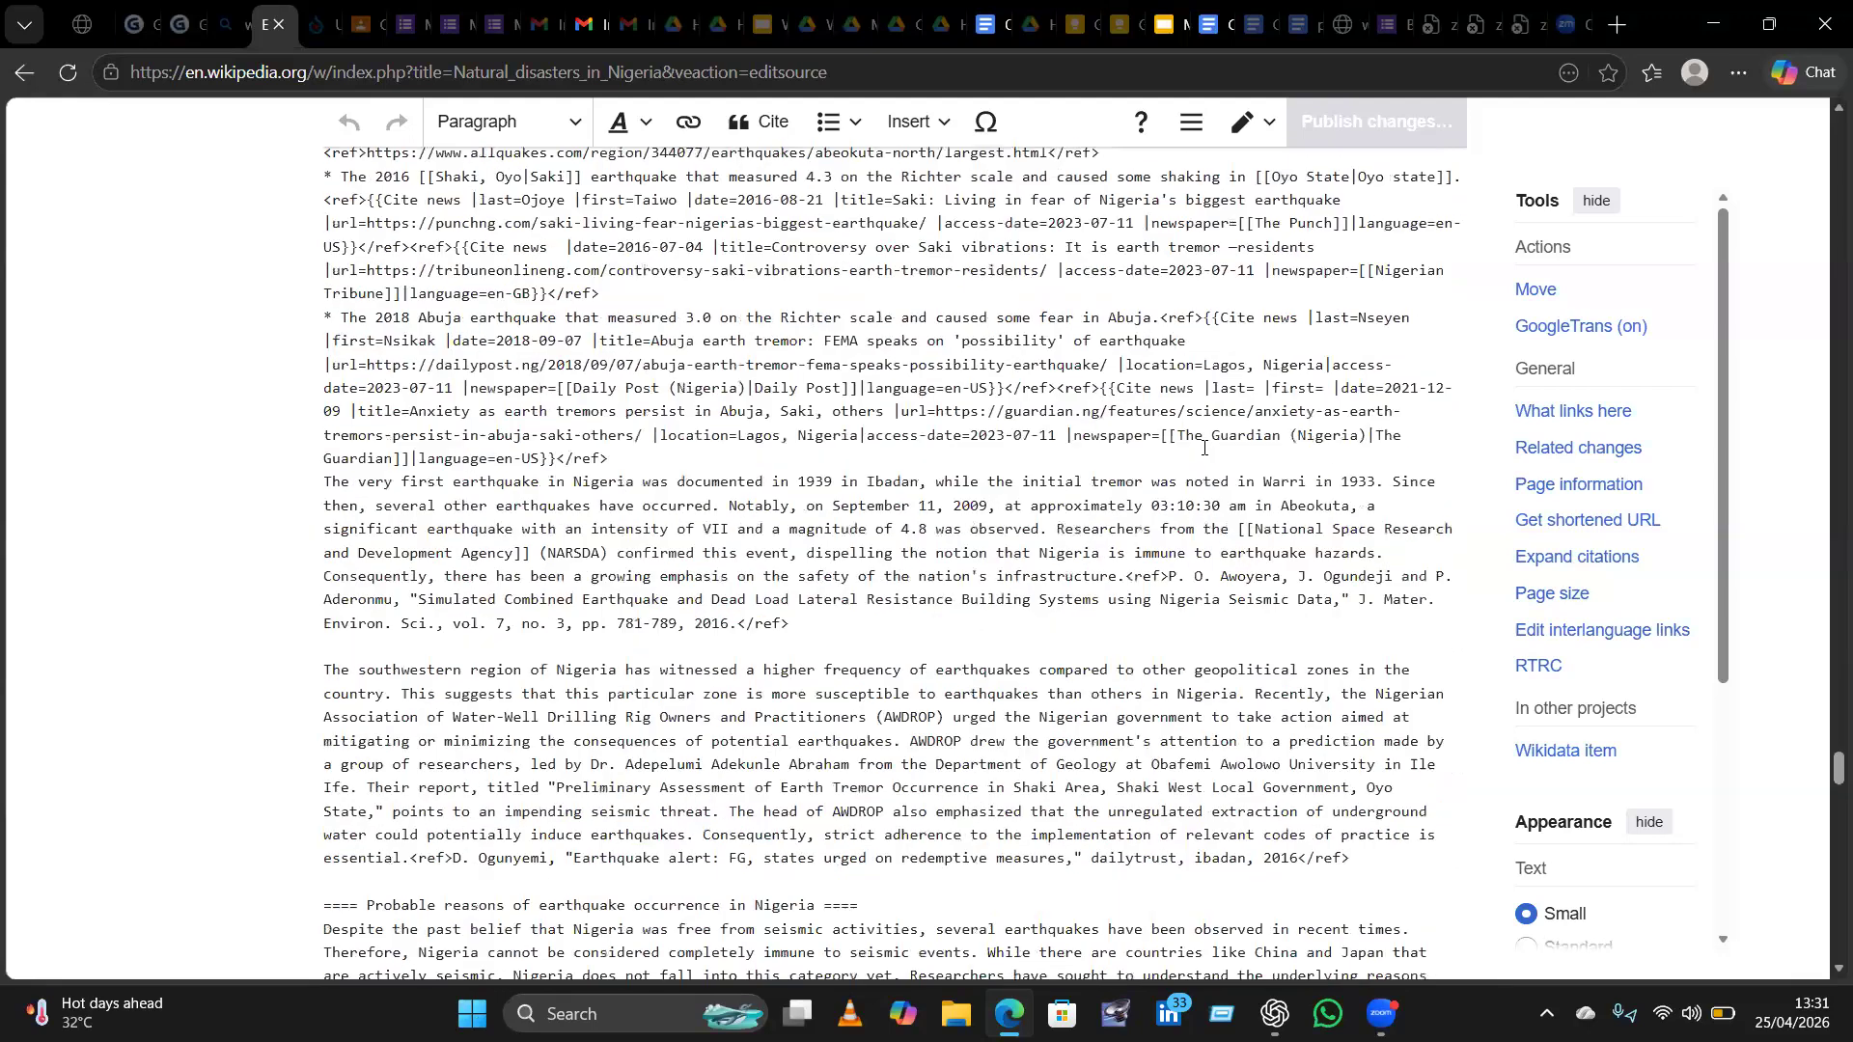
pyautogui.scroll(-2, 1203, 448)
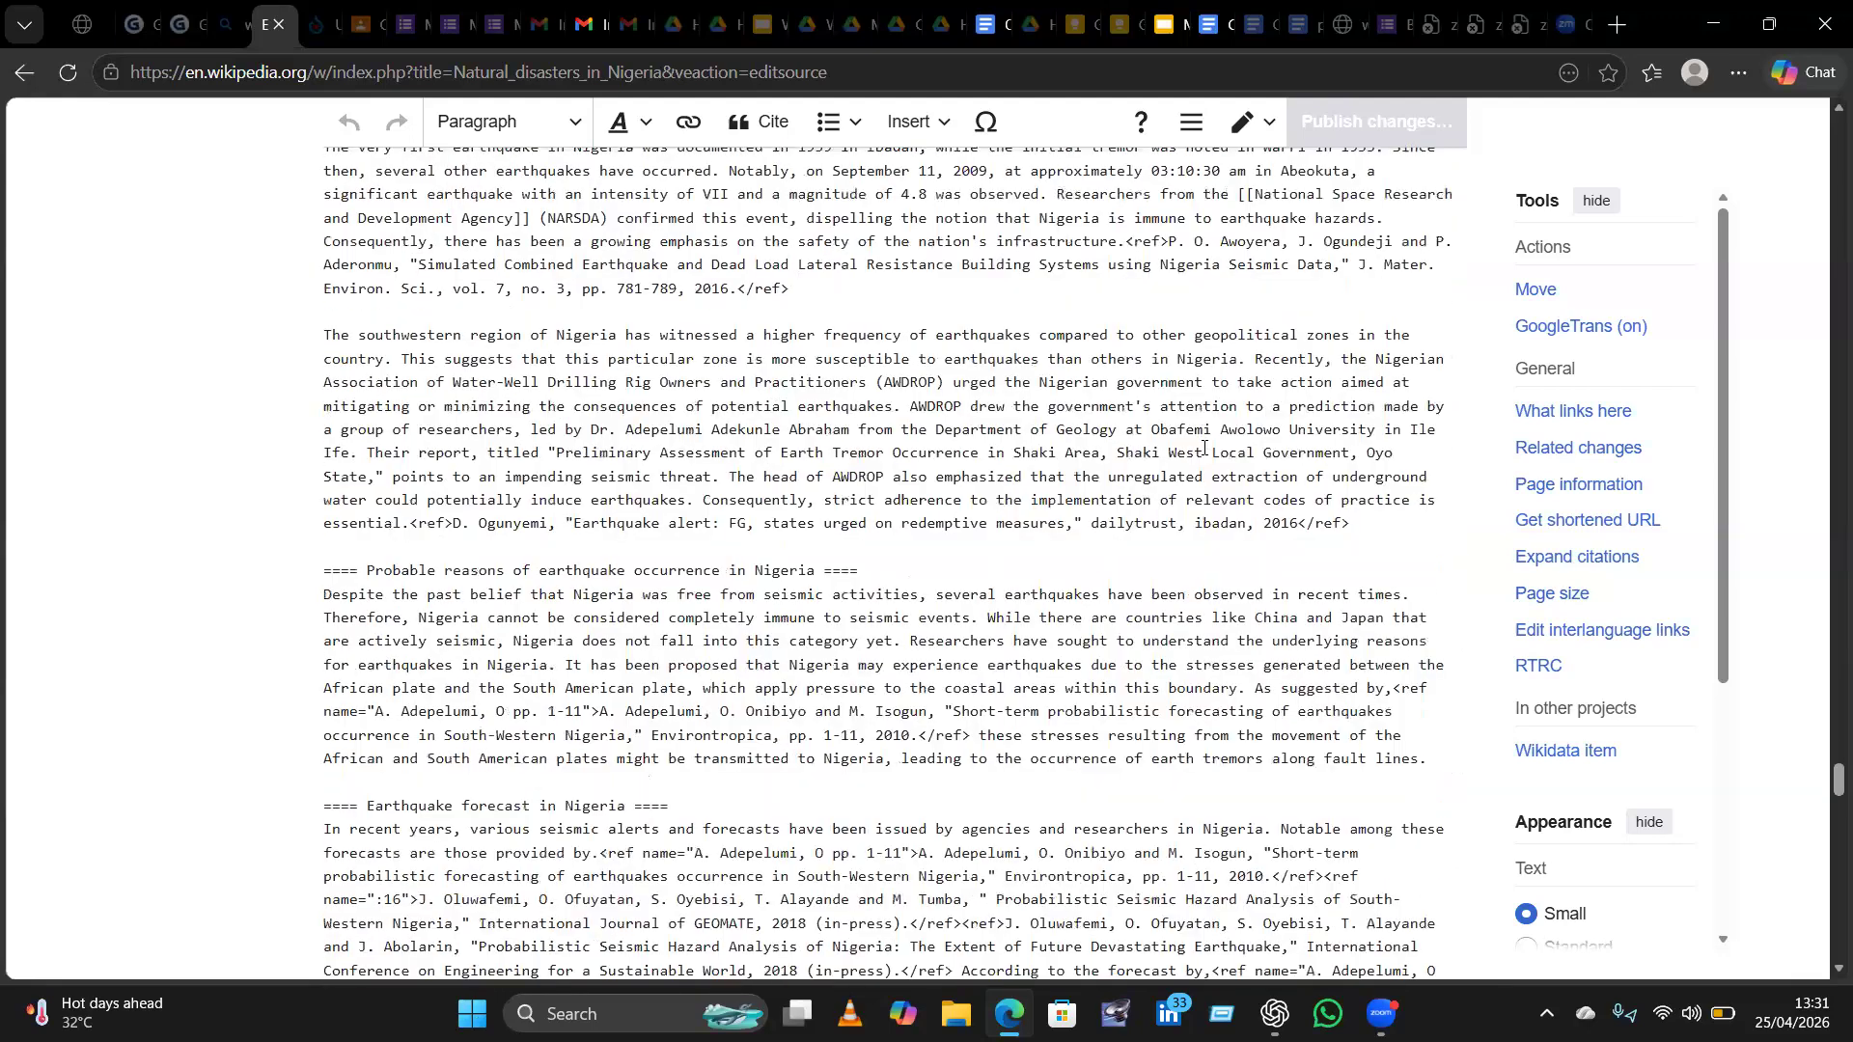
pyautogui.scroll(-6, 1204, 448)
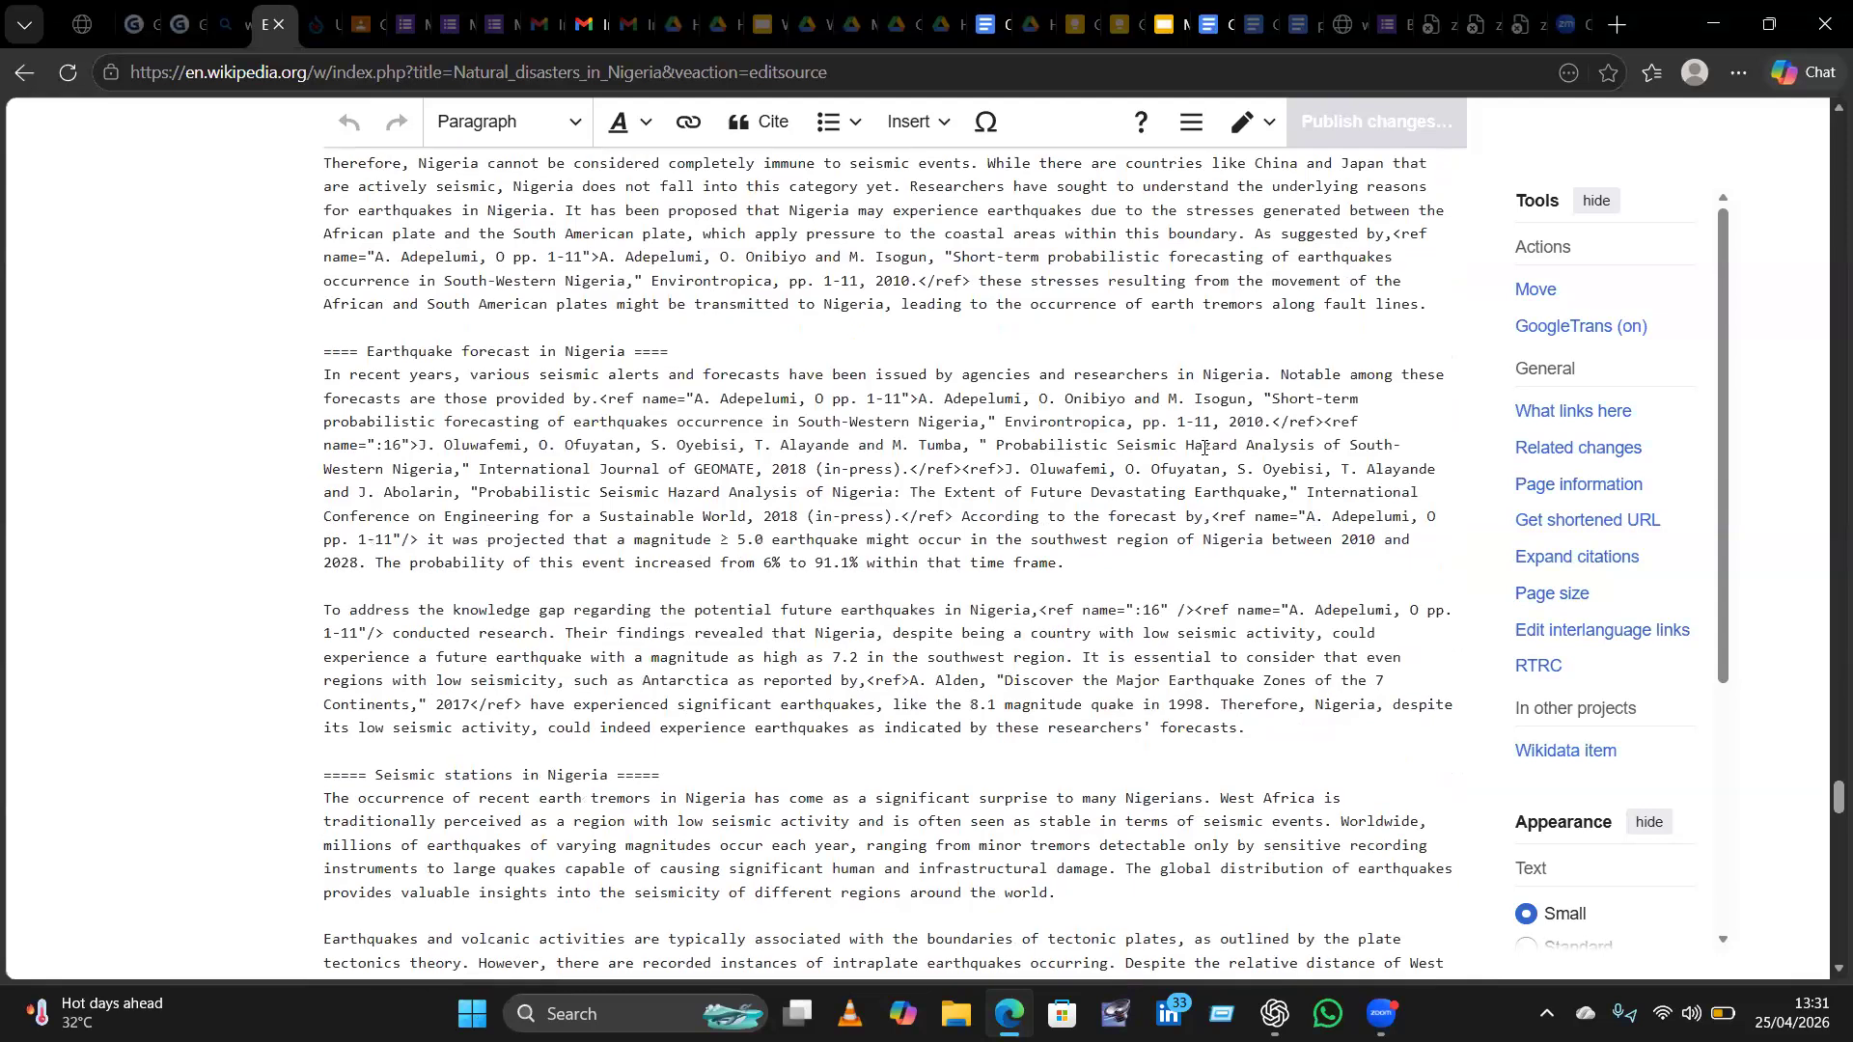
pyautogui.scroll(-3, 1204, 447)
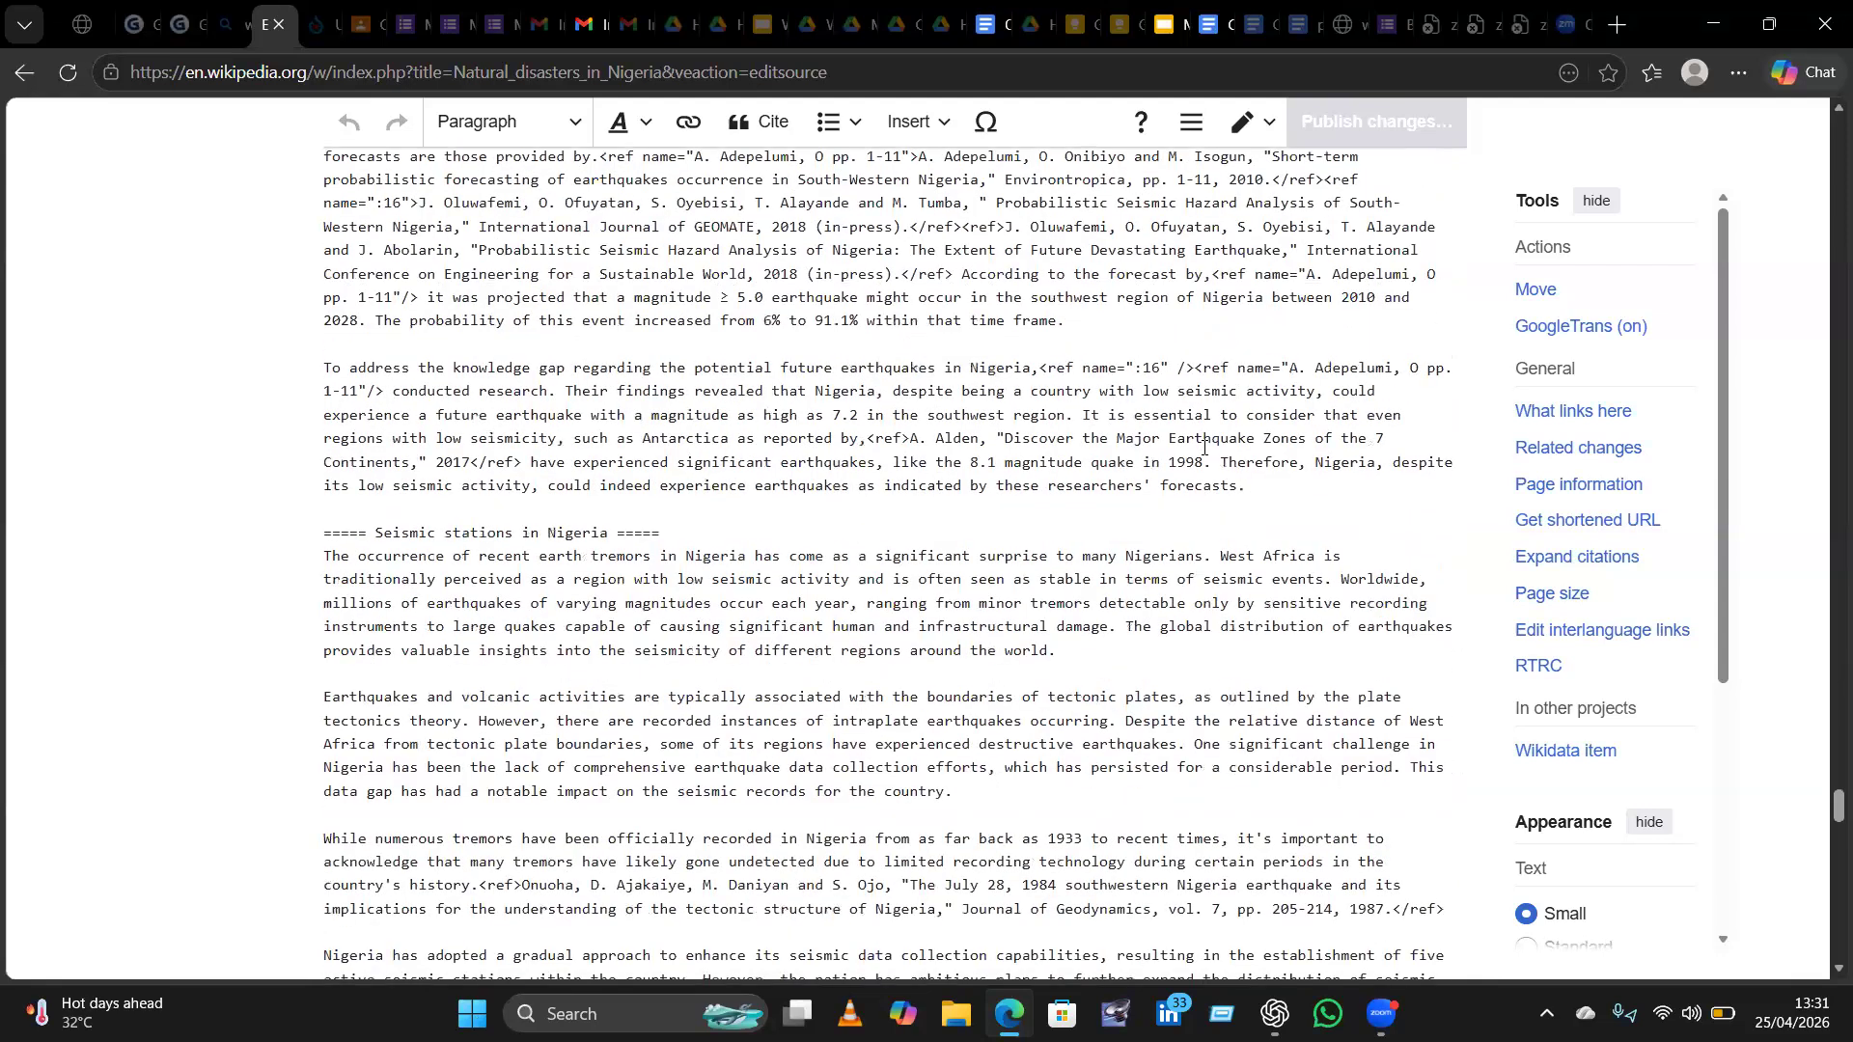
pyautogui.scroll(-3, 1204, 448)
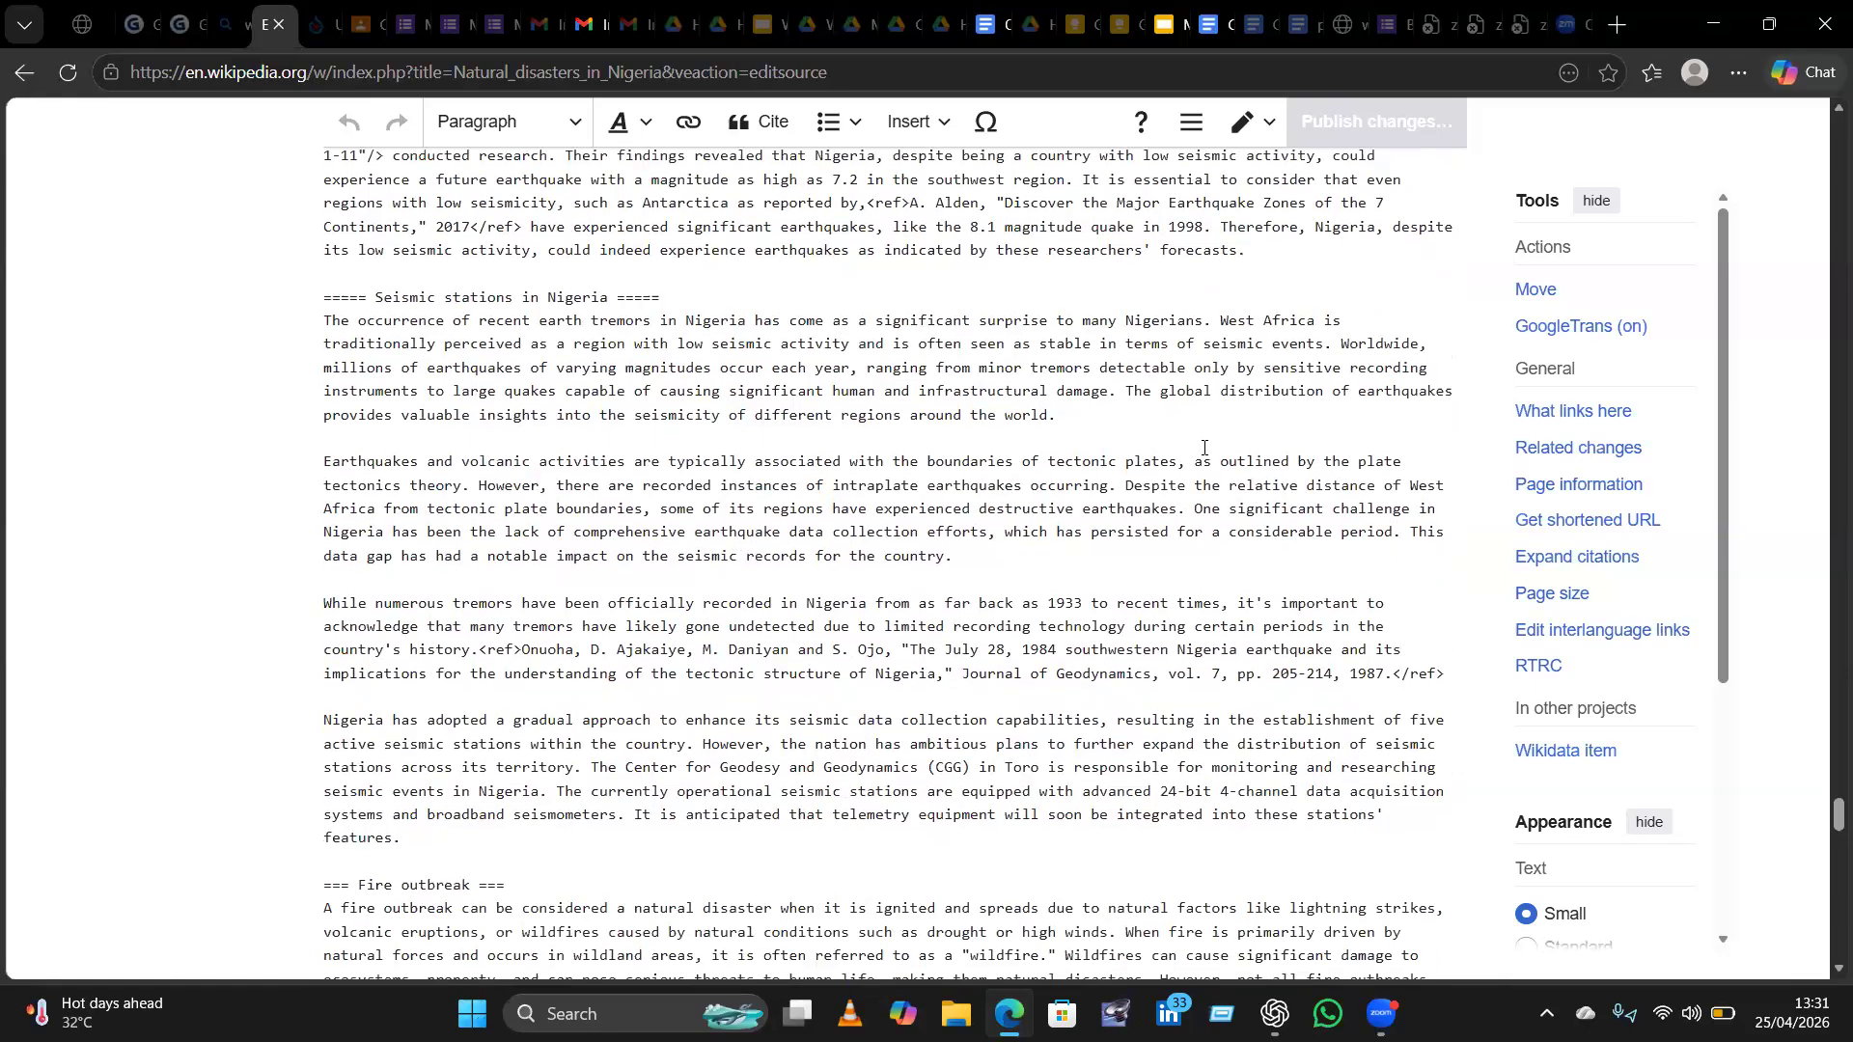
# Insert the thumbnail "File:Flooded farm in Akwa-Ibom state, Uyo, Southern Nigerian.jpg" under the Flood heading, captioned with its name plus "during a heavy rain in April 2026".
pyautogui.scroll(20, 1203, 448)
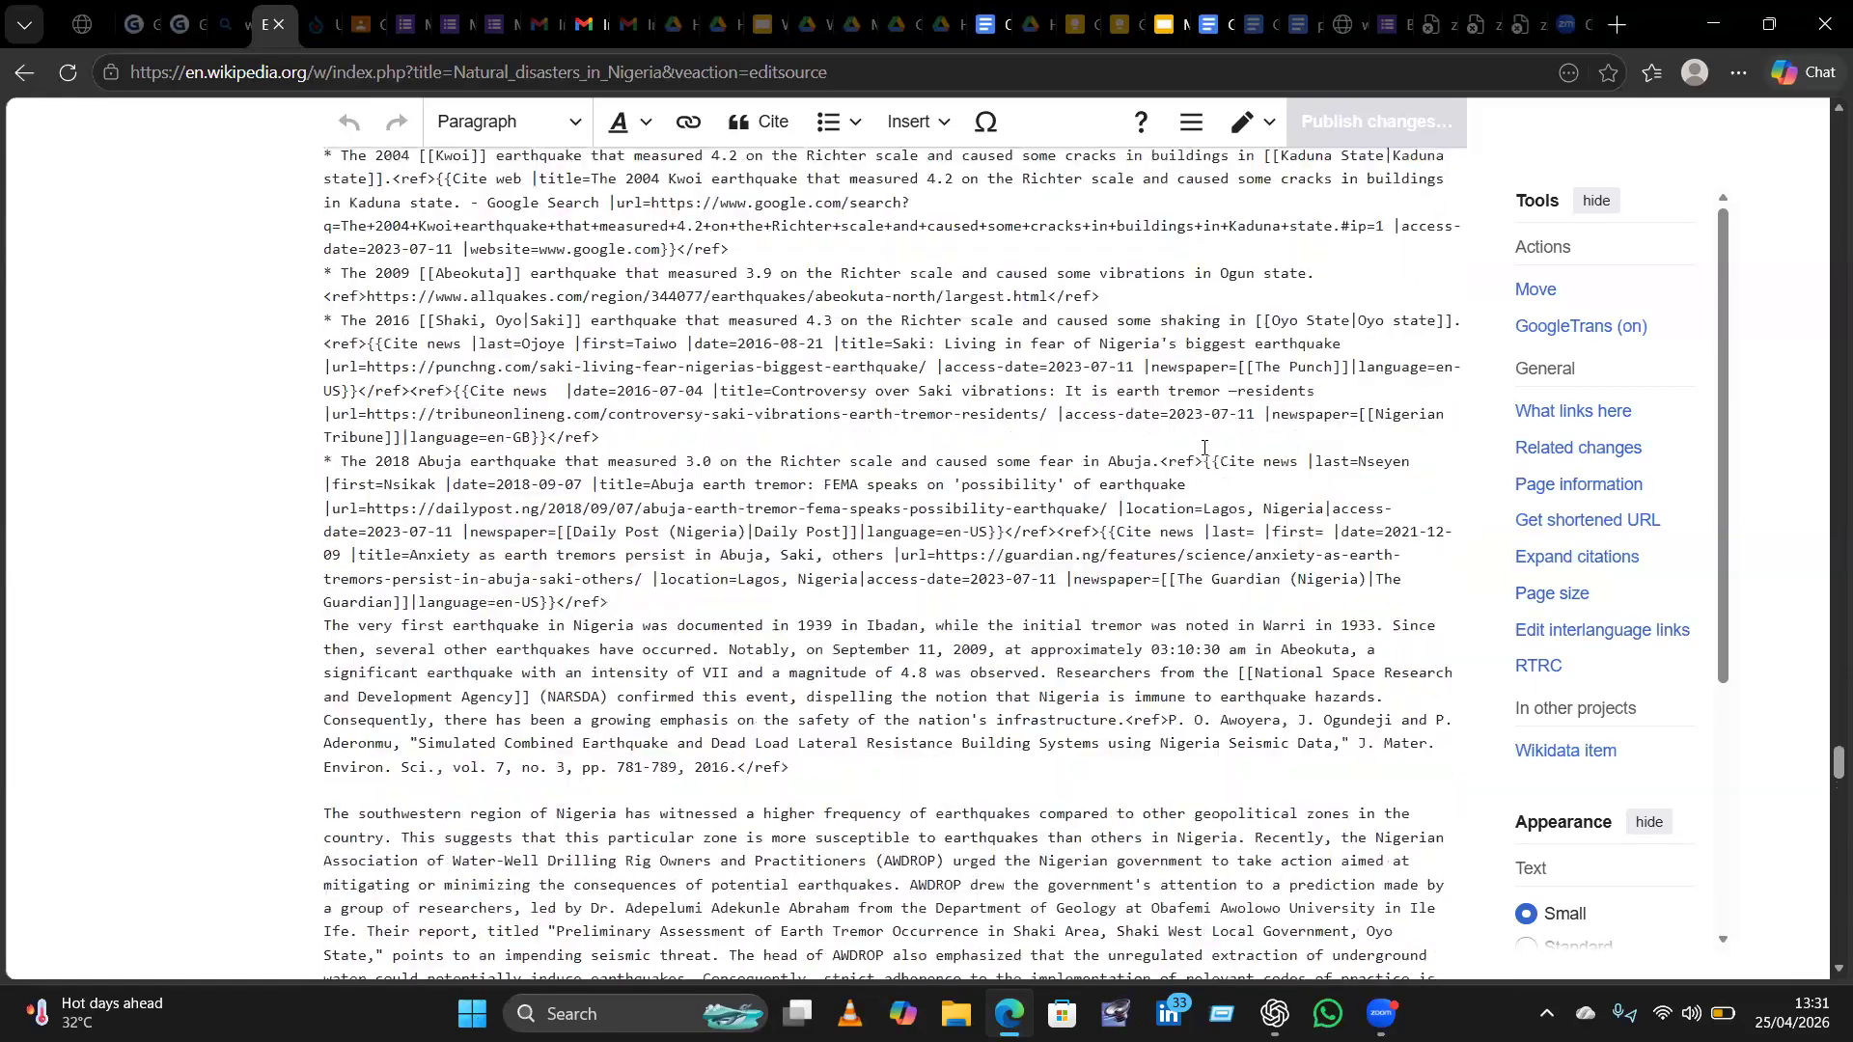
pyautogui.scroll(20, 1203, 448)
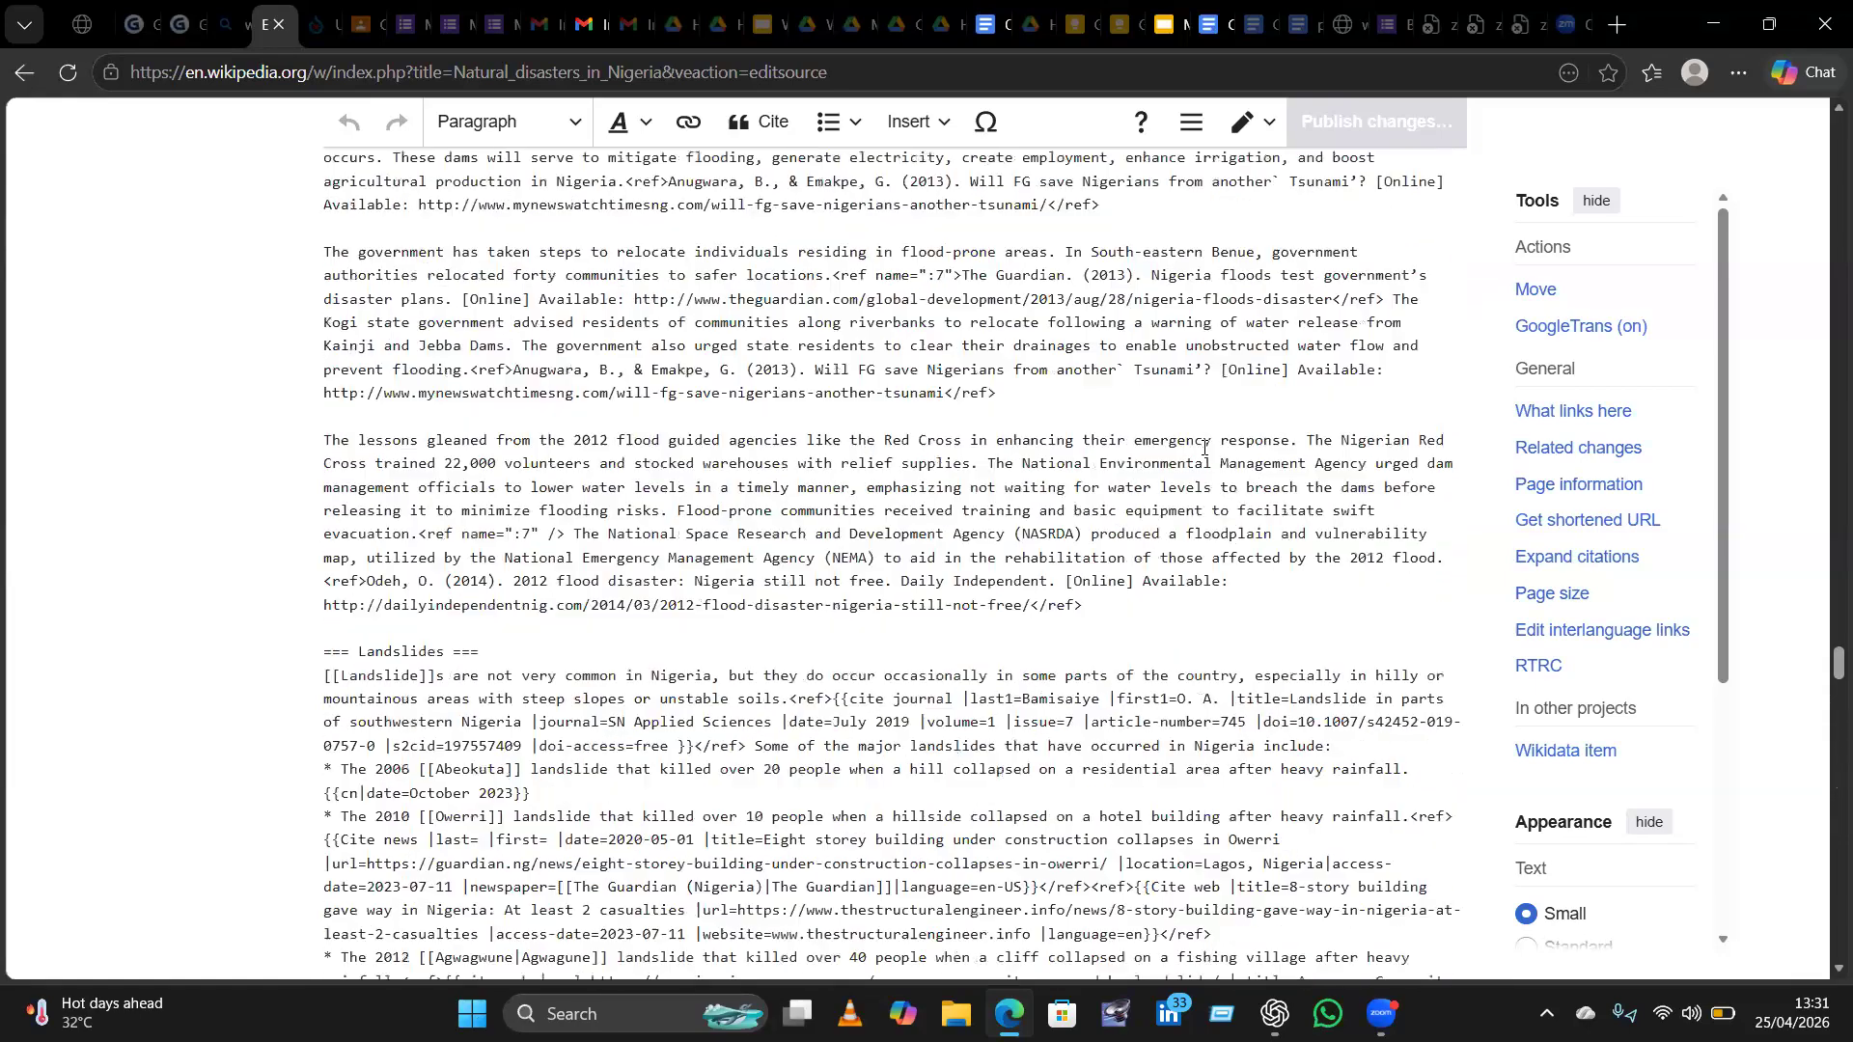
pyautogui.scroll(20, 1204, 448)
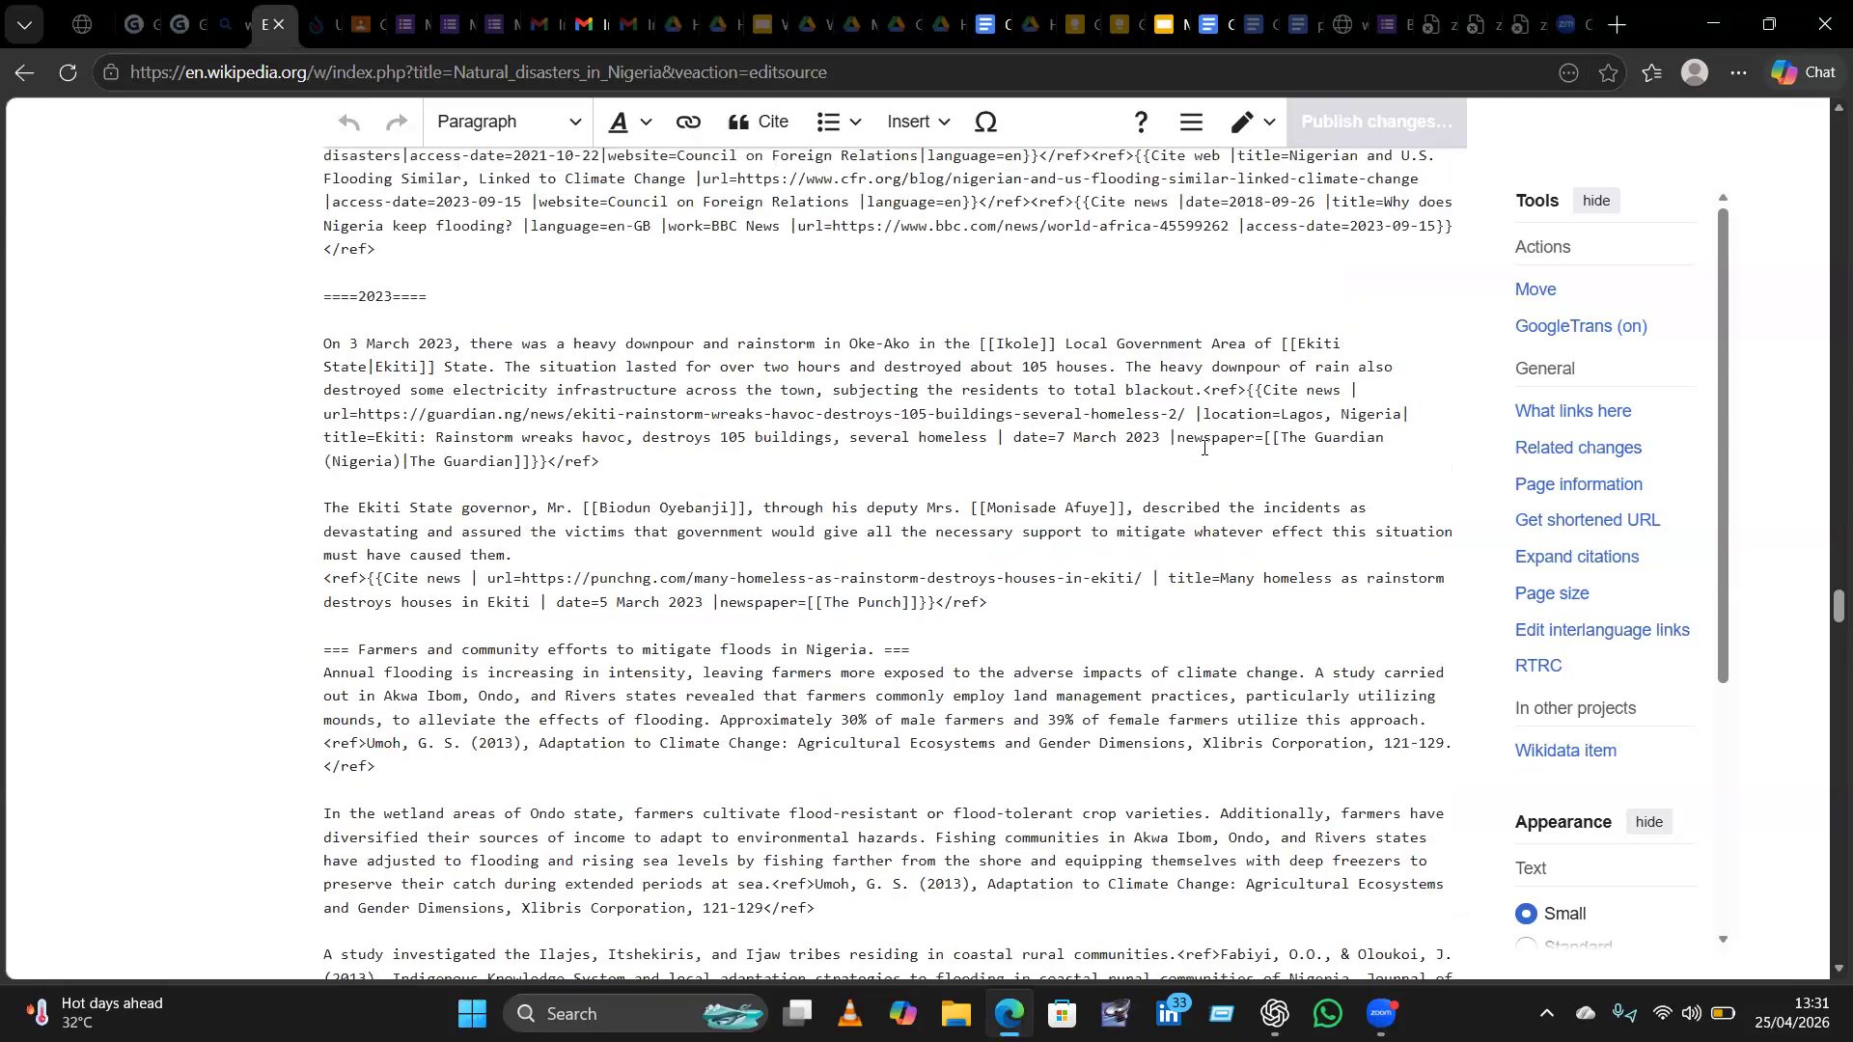
pyautogui.scroll(10, 1203, 448)
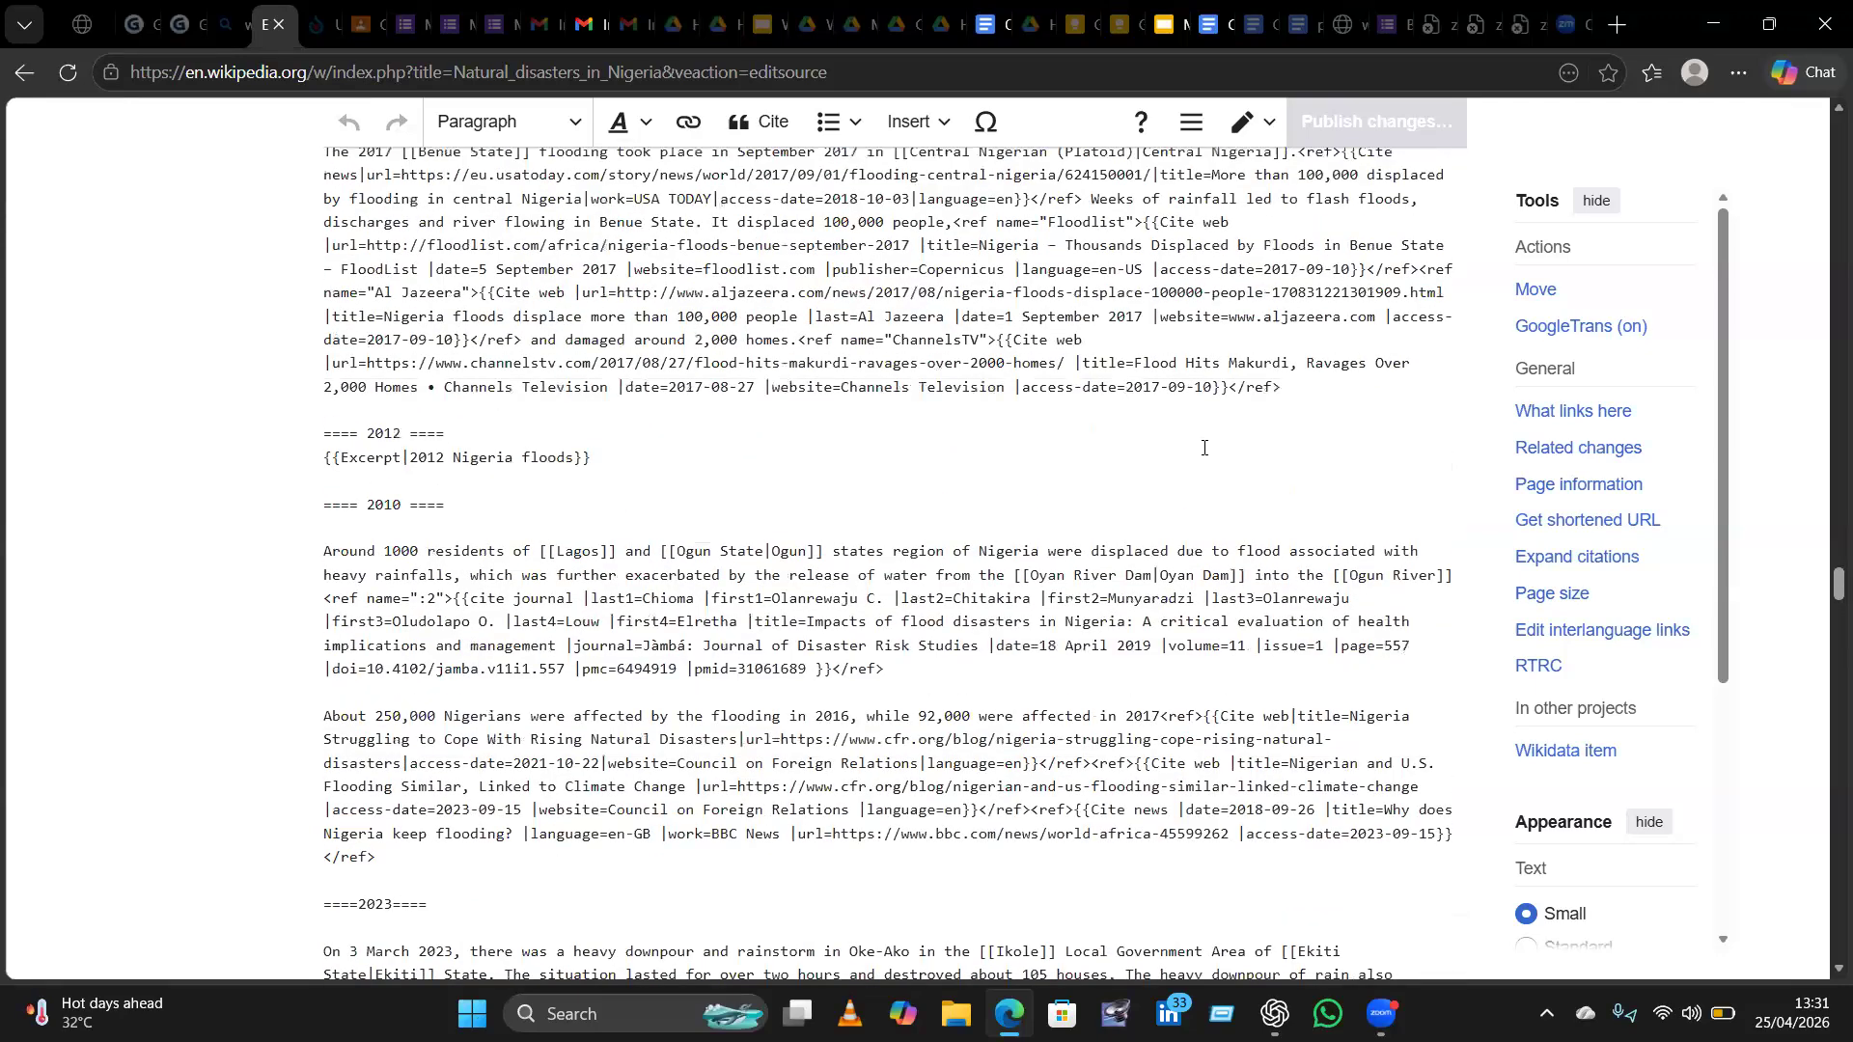
pyautogui.scroll(3, 1203, 448)
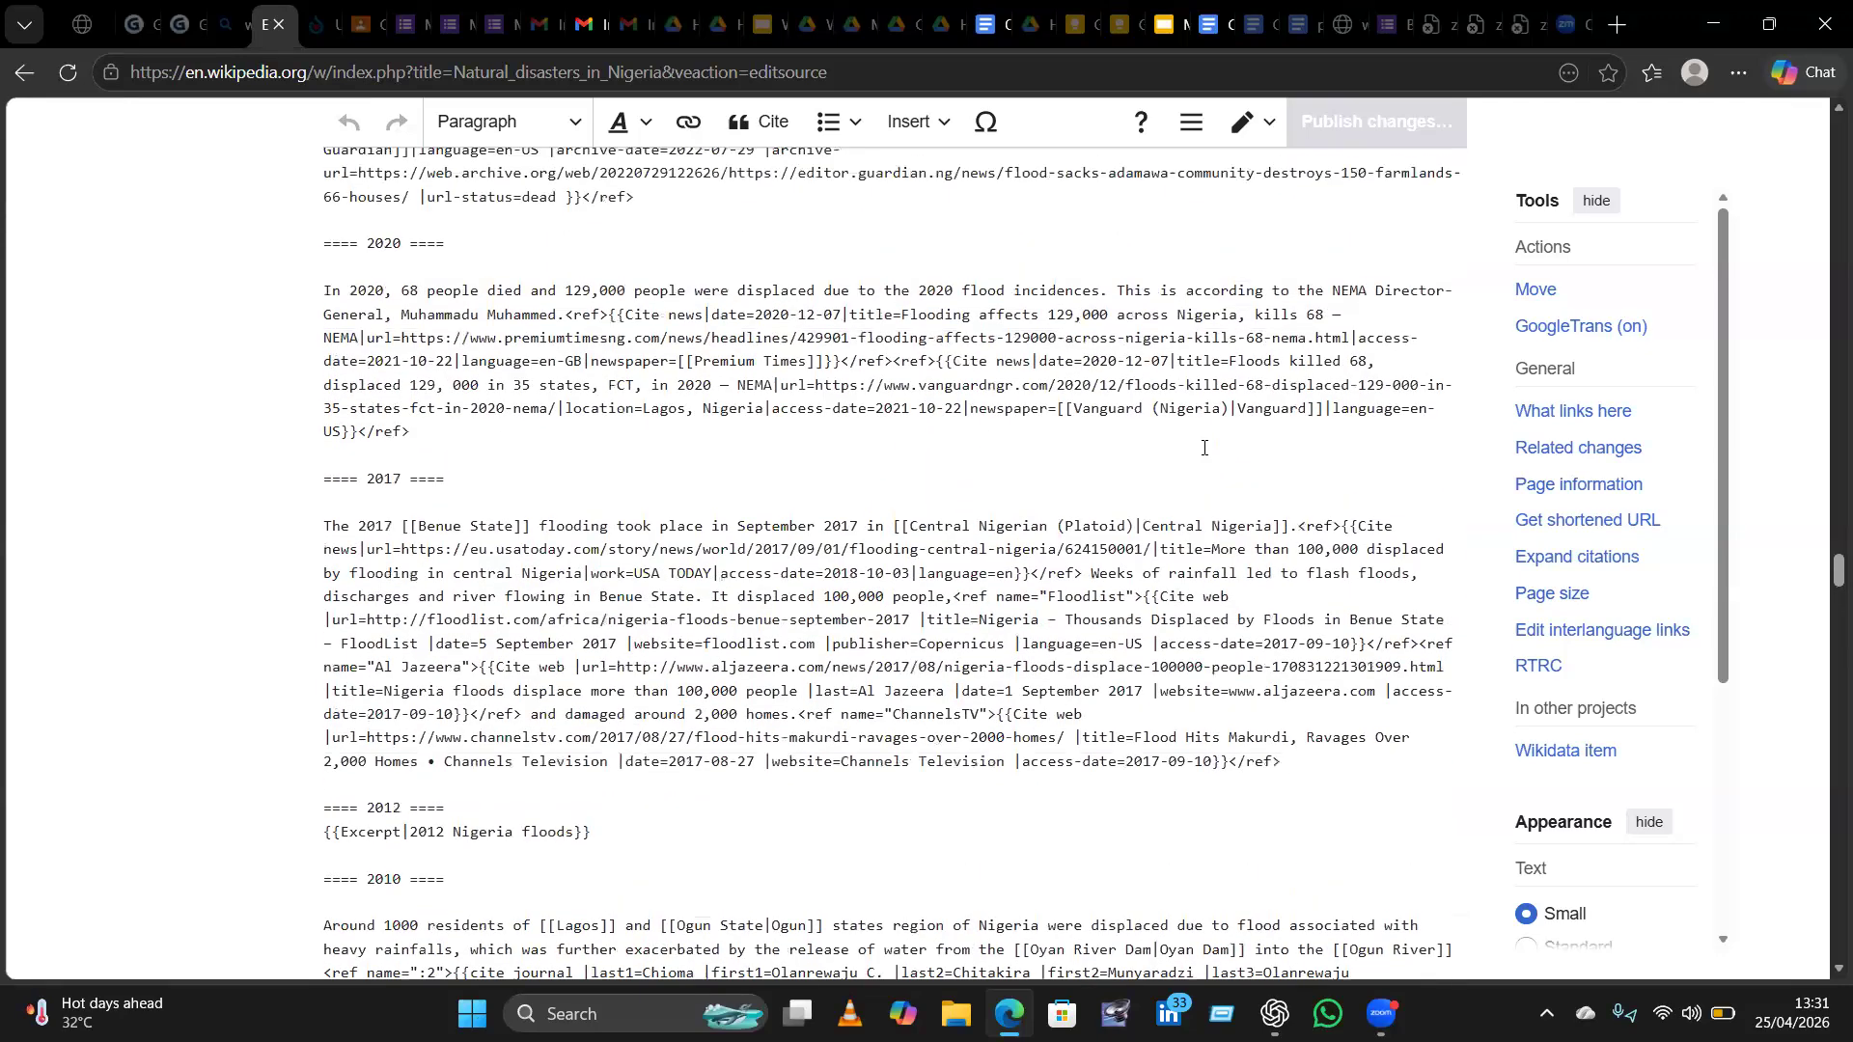
pyautogui.scroll(3, 1203, 447)
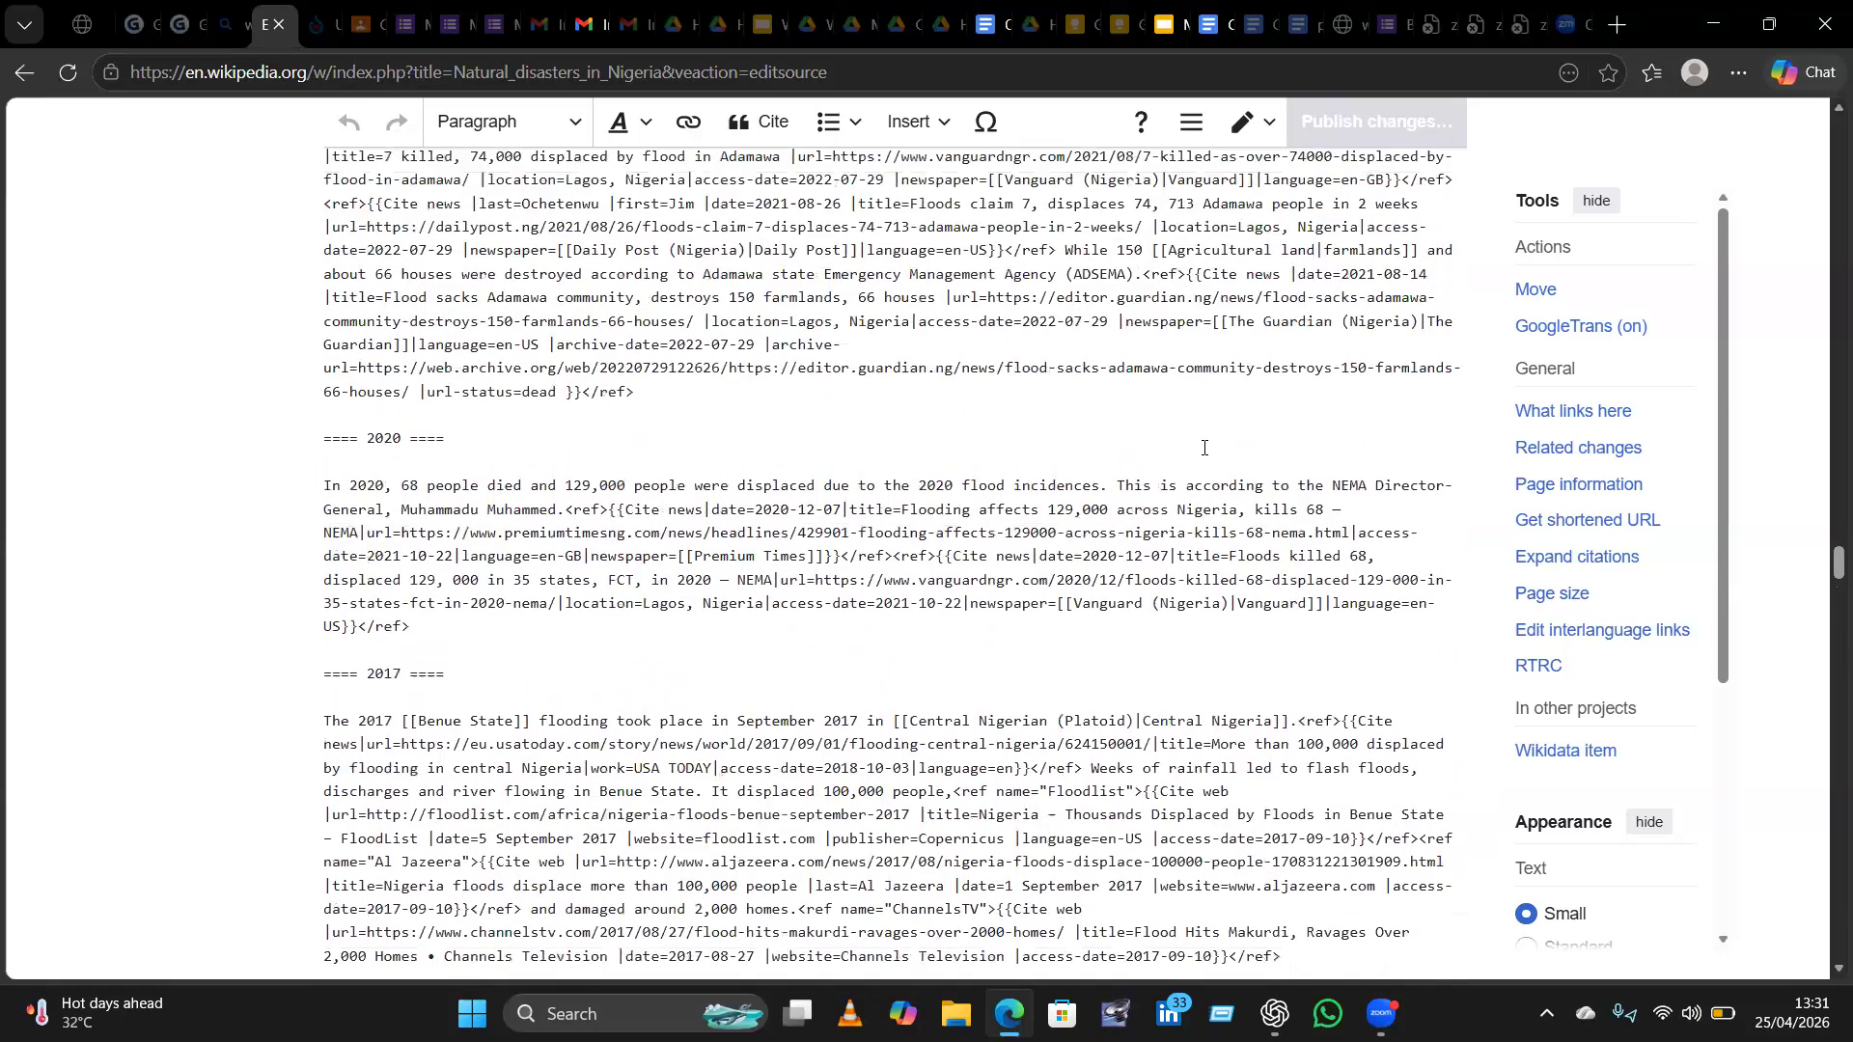
pyautogui.scroll(15, 1203, 448)
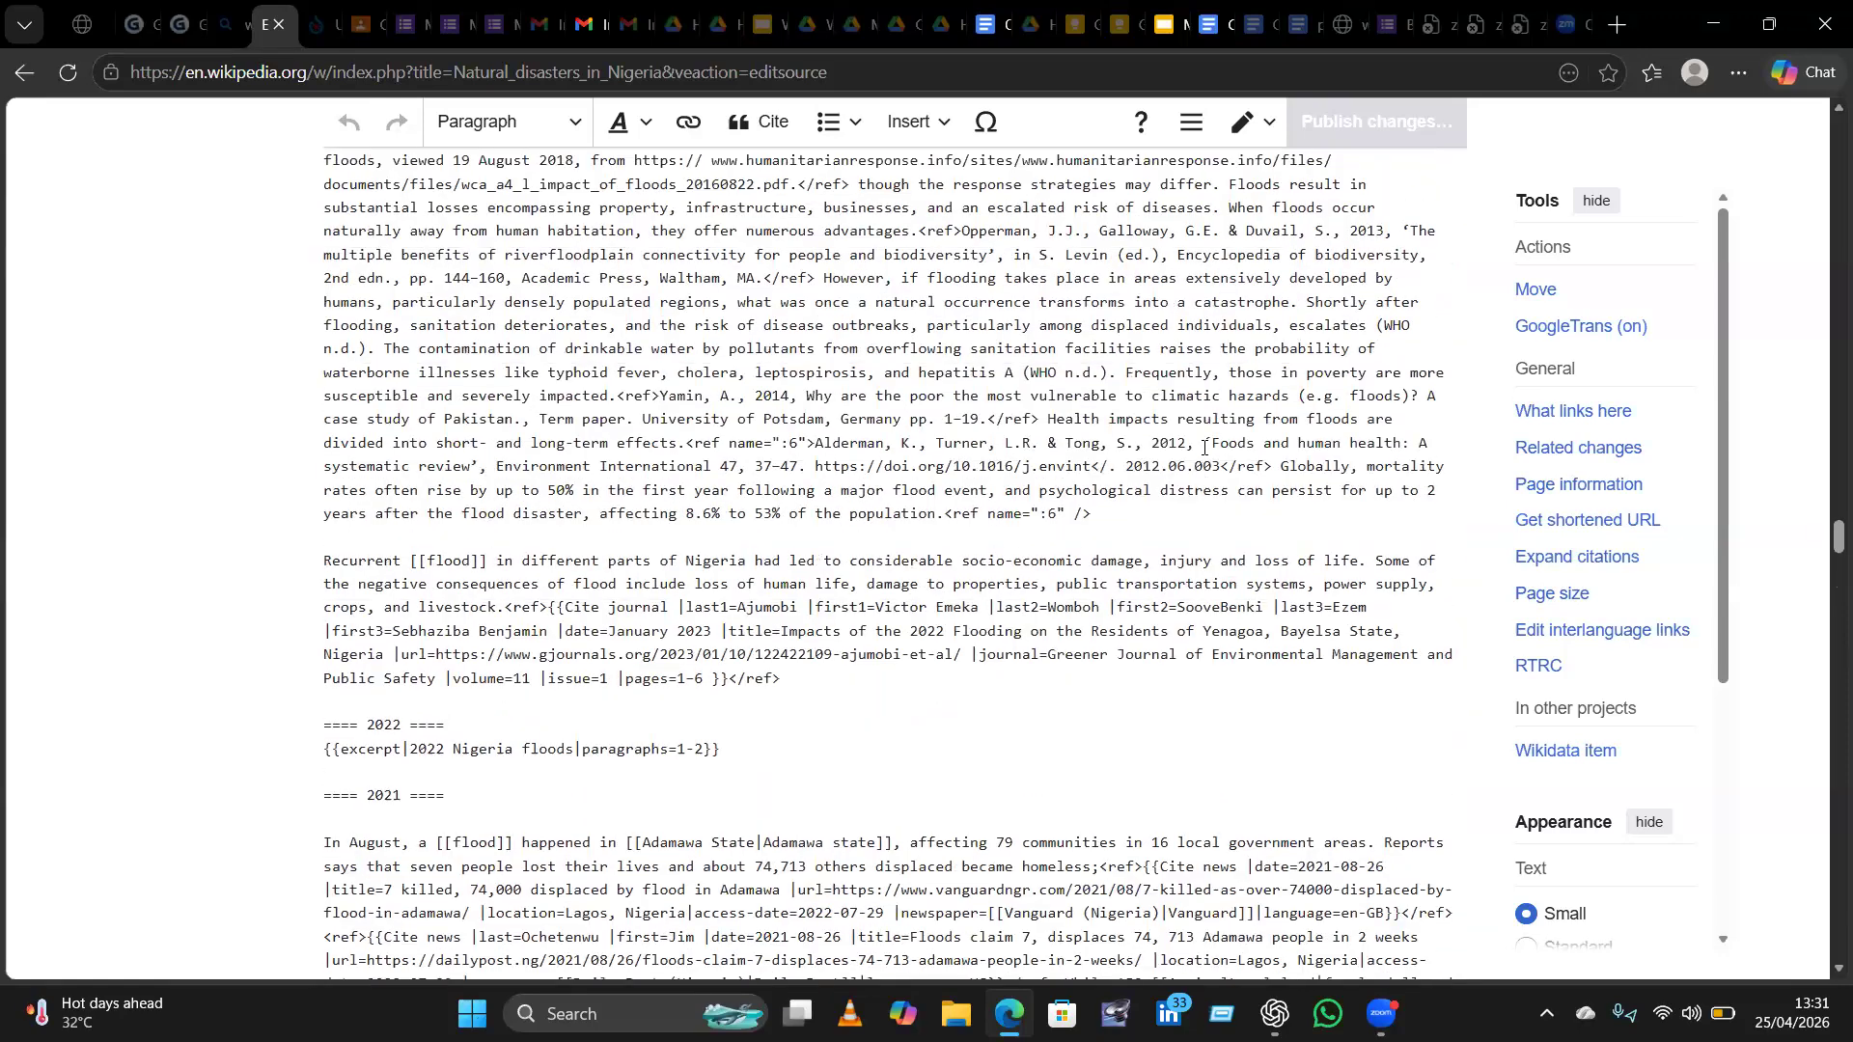
pyautogui.scroll(10, 1203, 448)
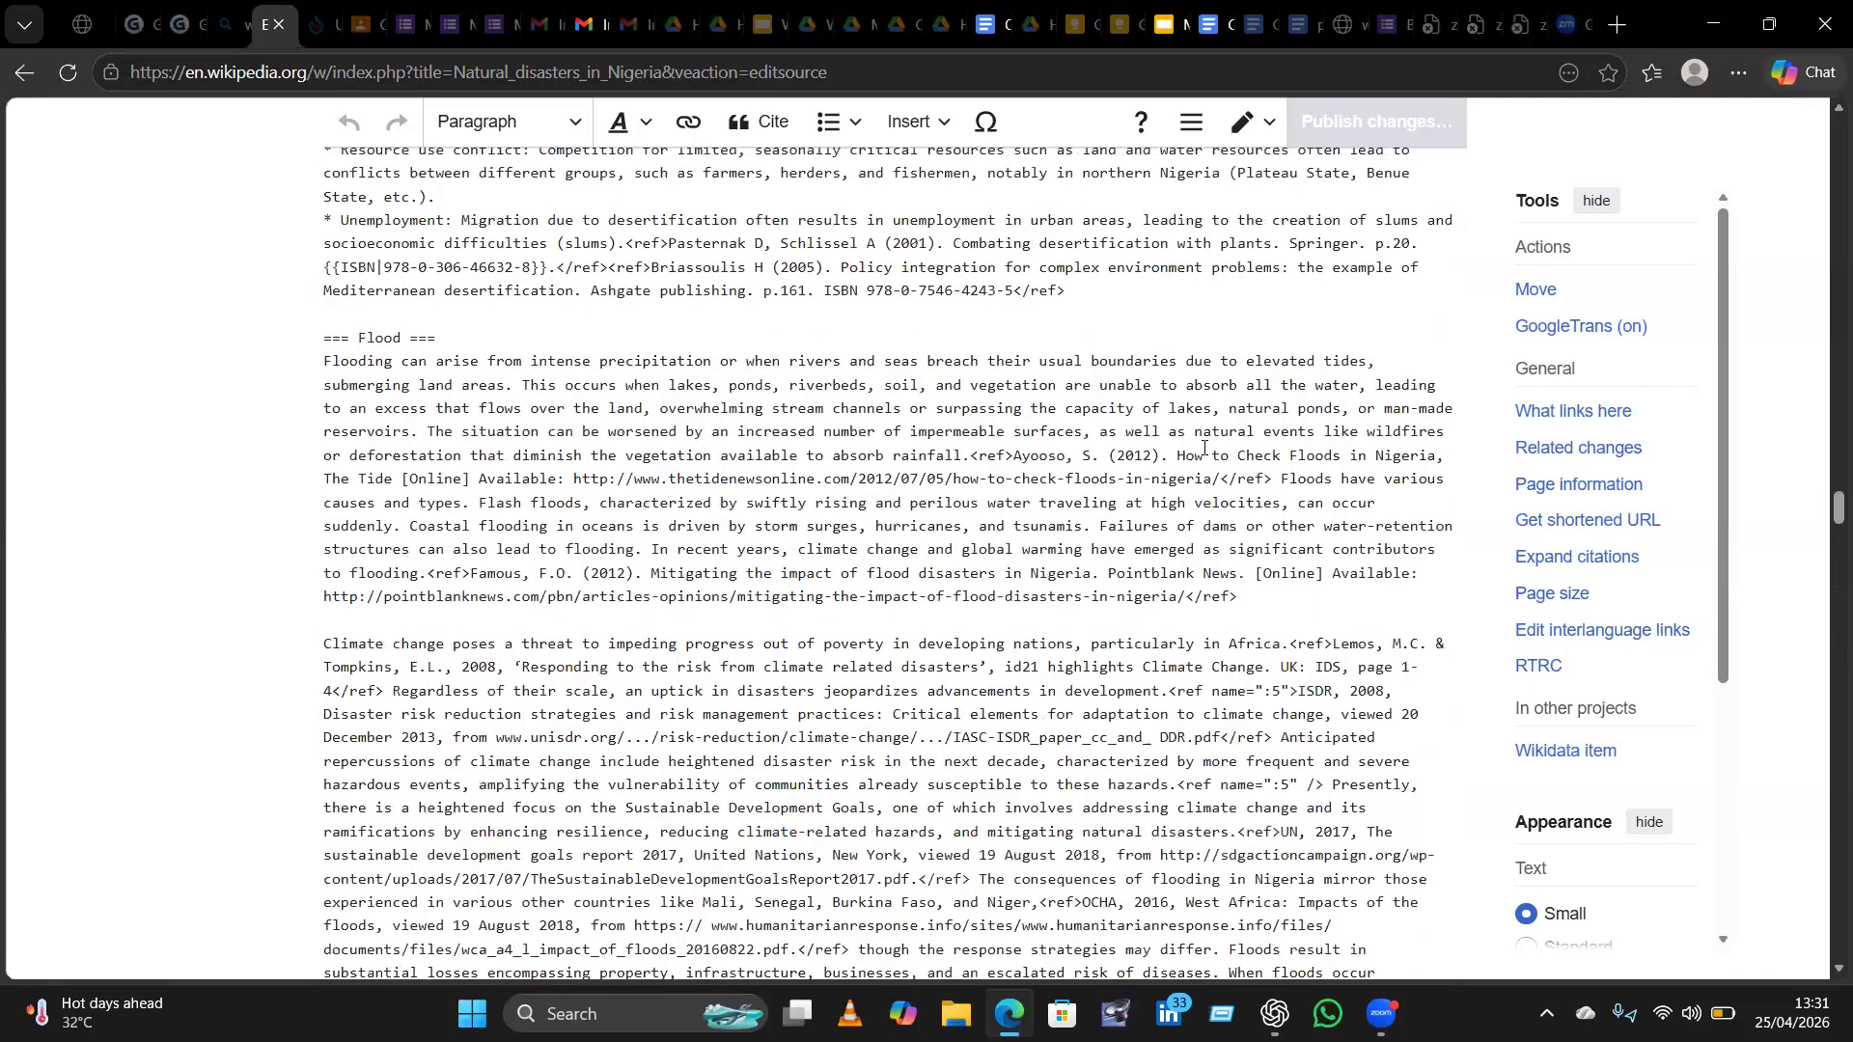
pyautogui.scroll(-2, 1204, 448)
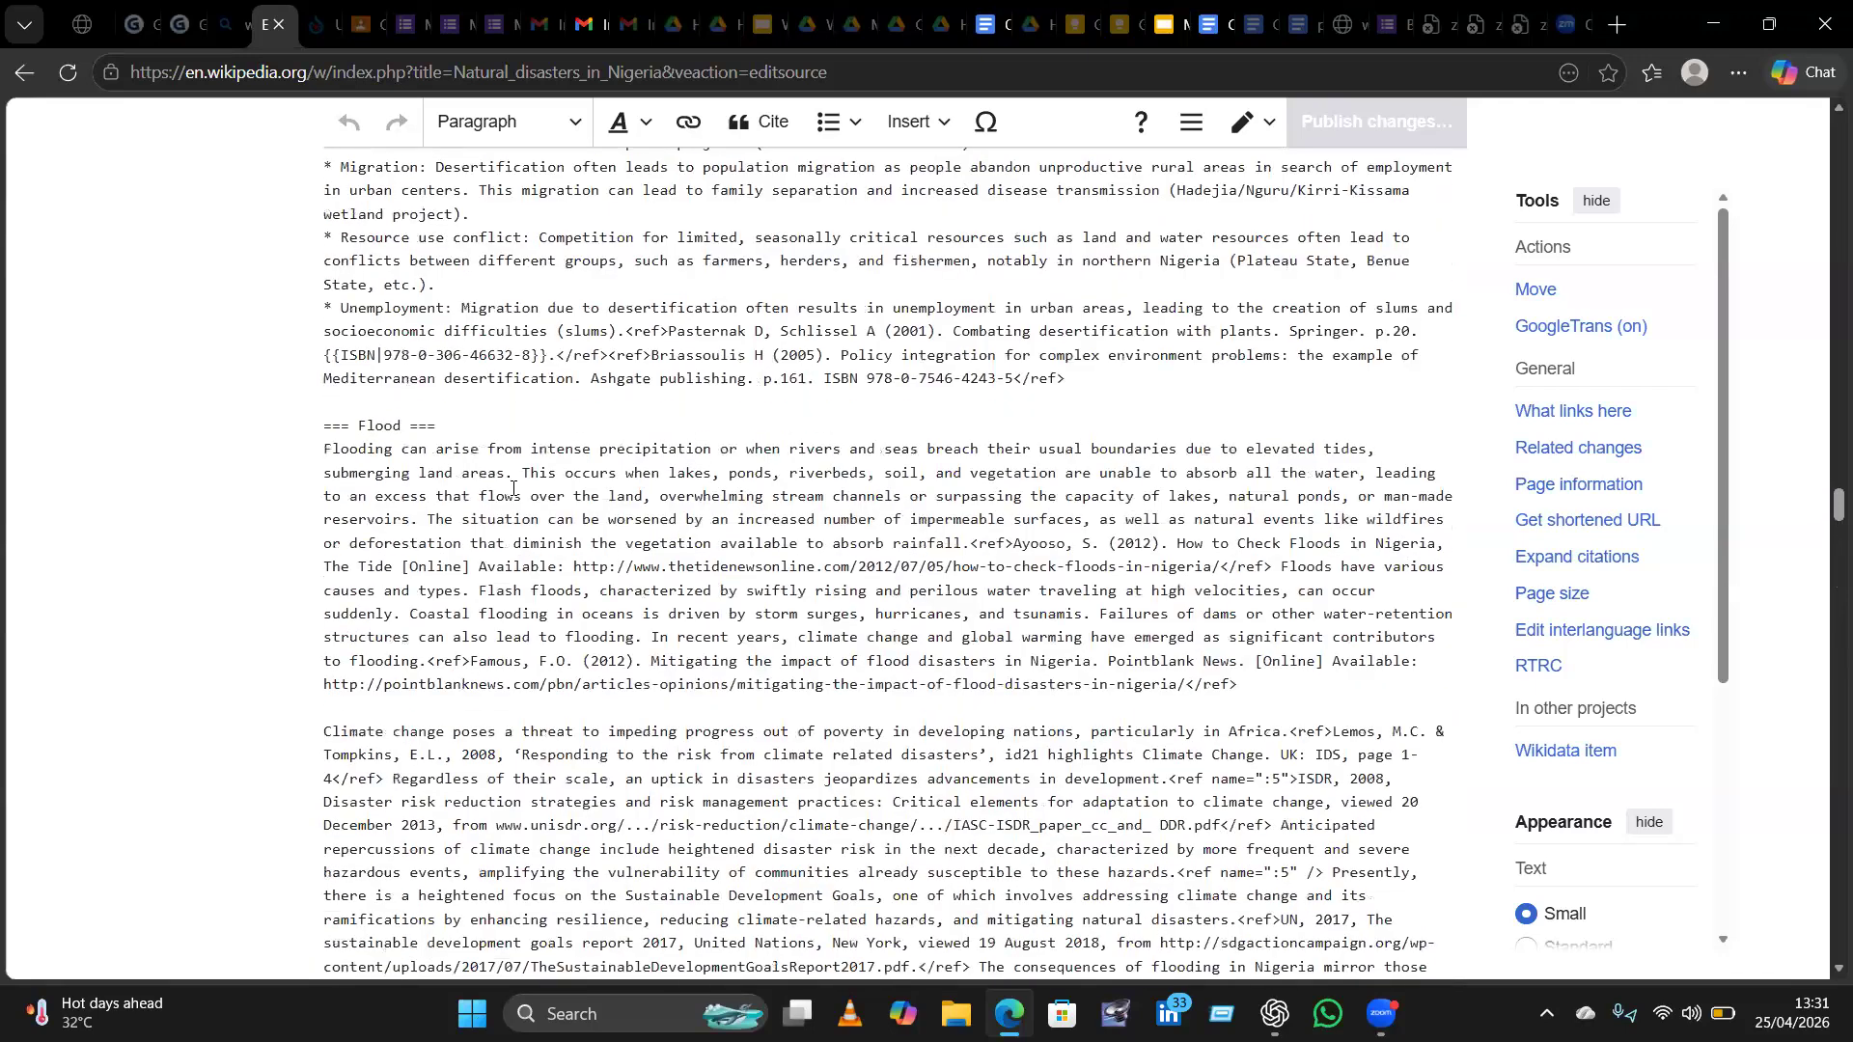
pyautogui.click(322, 450)
pyautogui.press('Return')
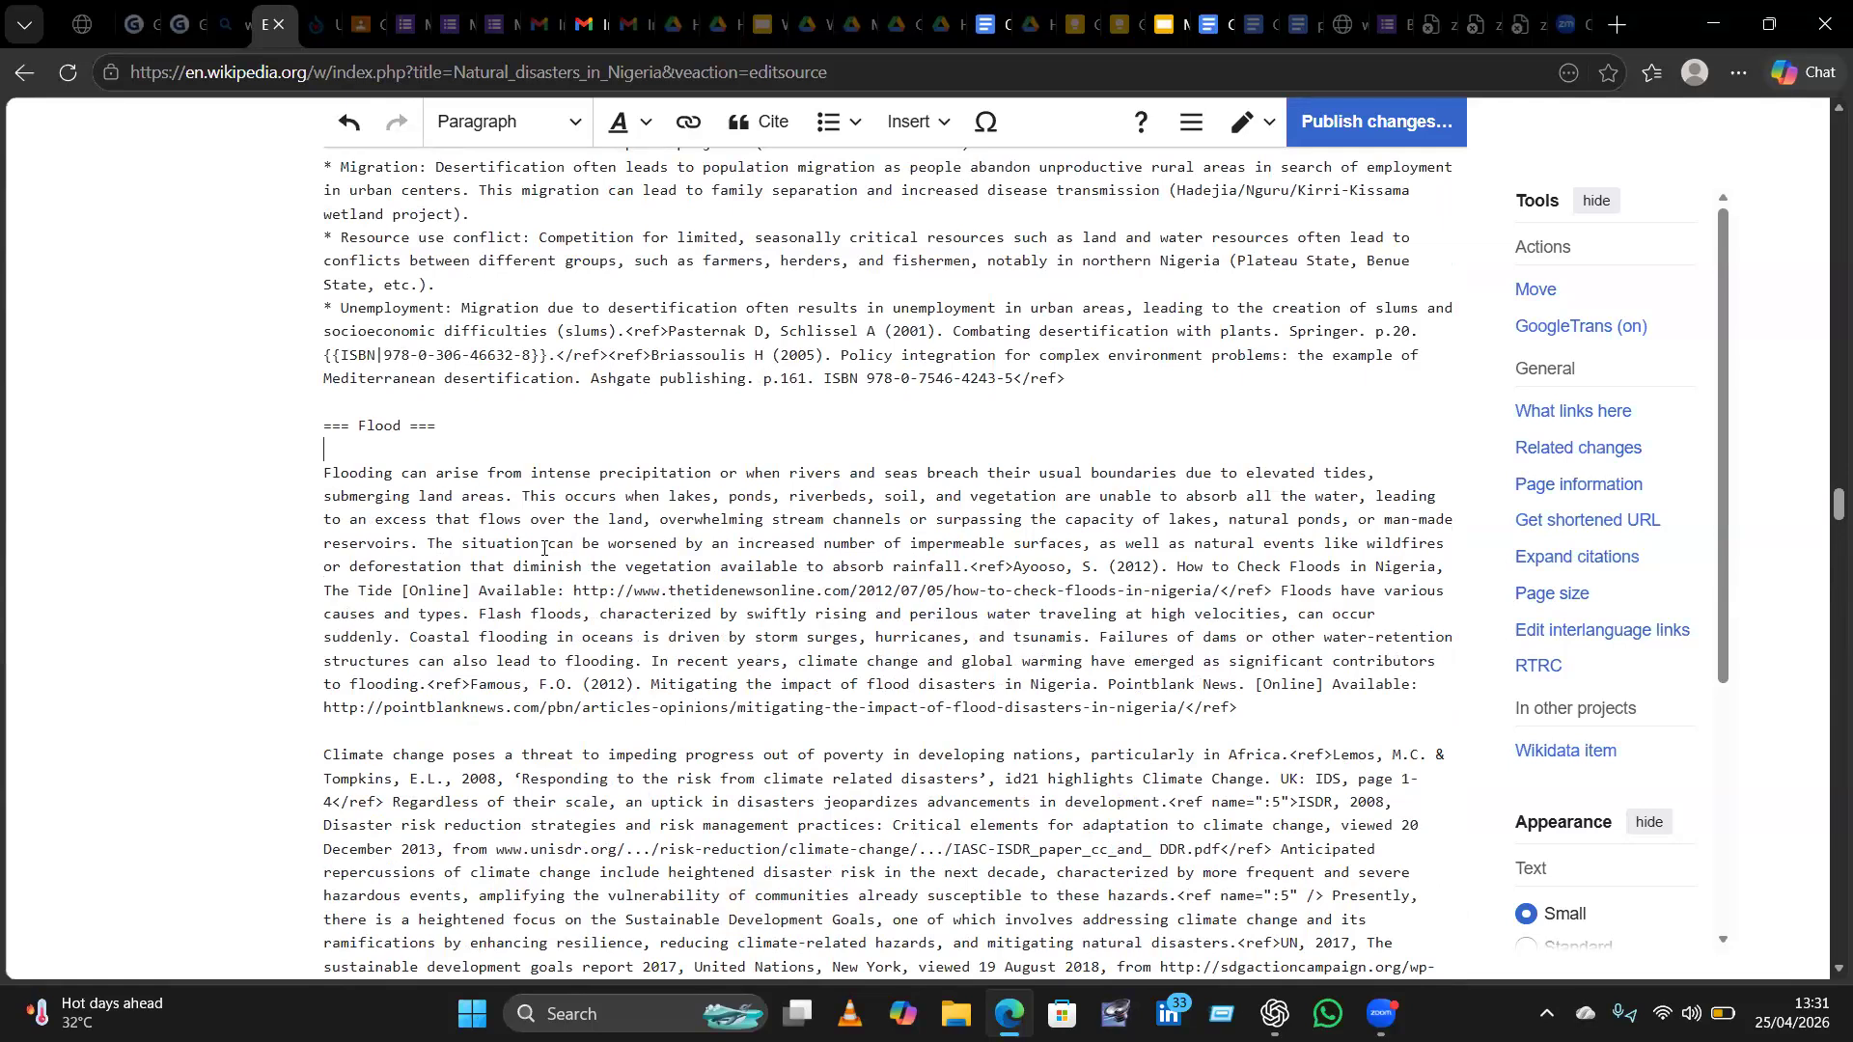
pyautogui.write('[[File:Flooded farm in Akwa-Ibom state, Uyo, Southern Nigerian.jpg|thumb|Flooded farm in Akwa-Ibom state, Uyo, Southern Nigerian during a heavy rain in April 2026]]')
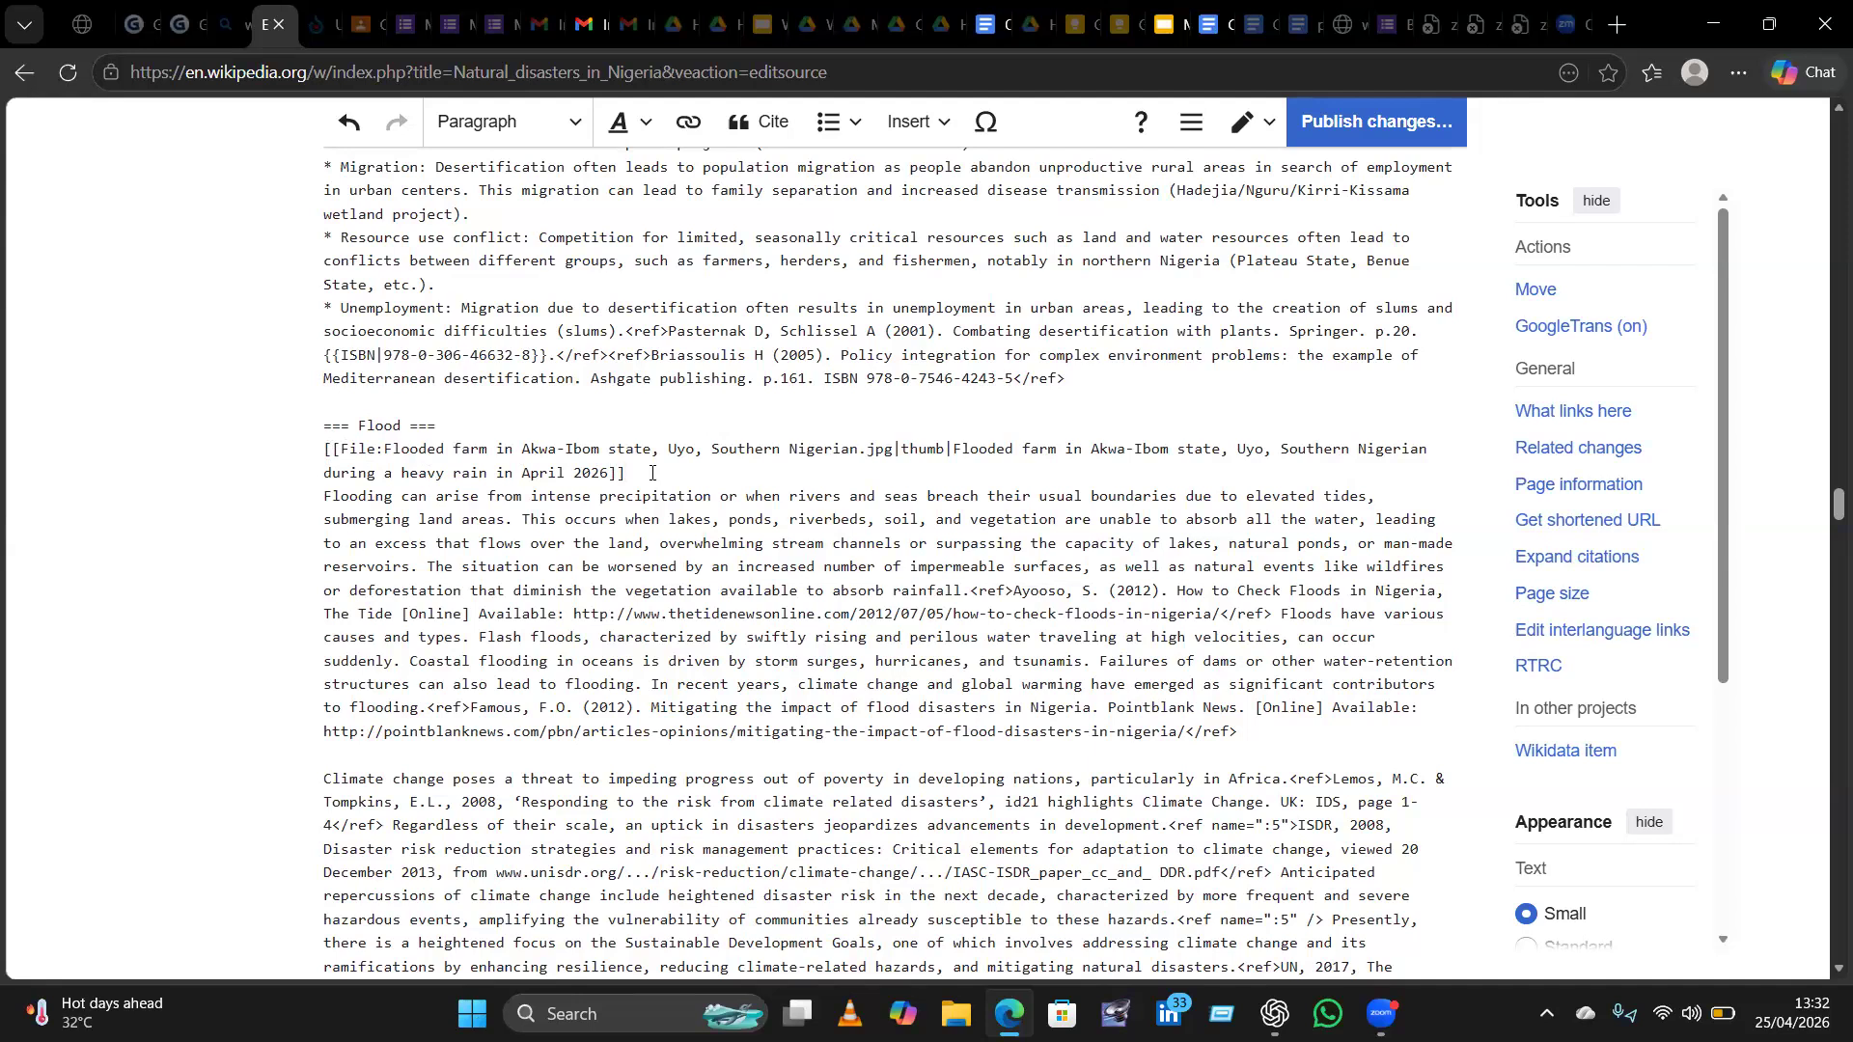
# Switch the article to visual editing and check how the flooded farm image and its caption appear in the Flood section.
pyautogui.click(1267, 130)
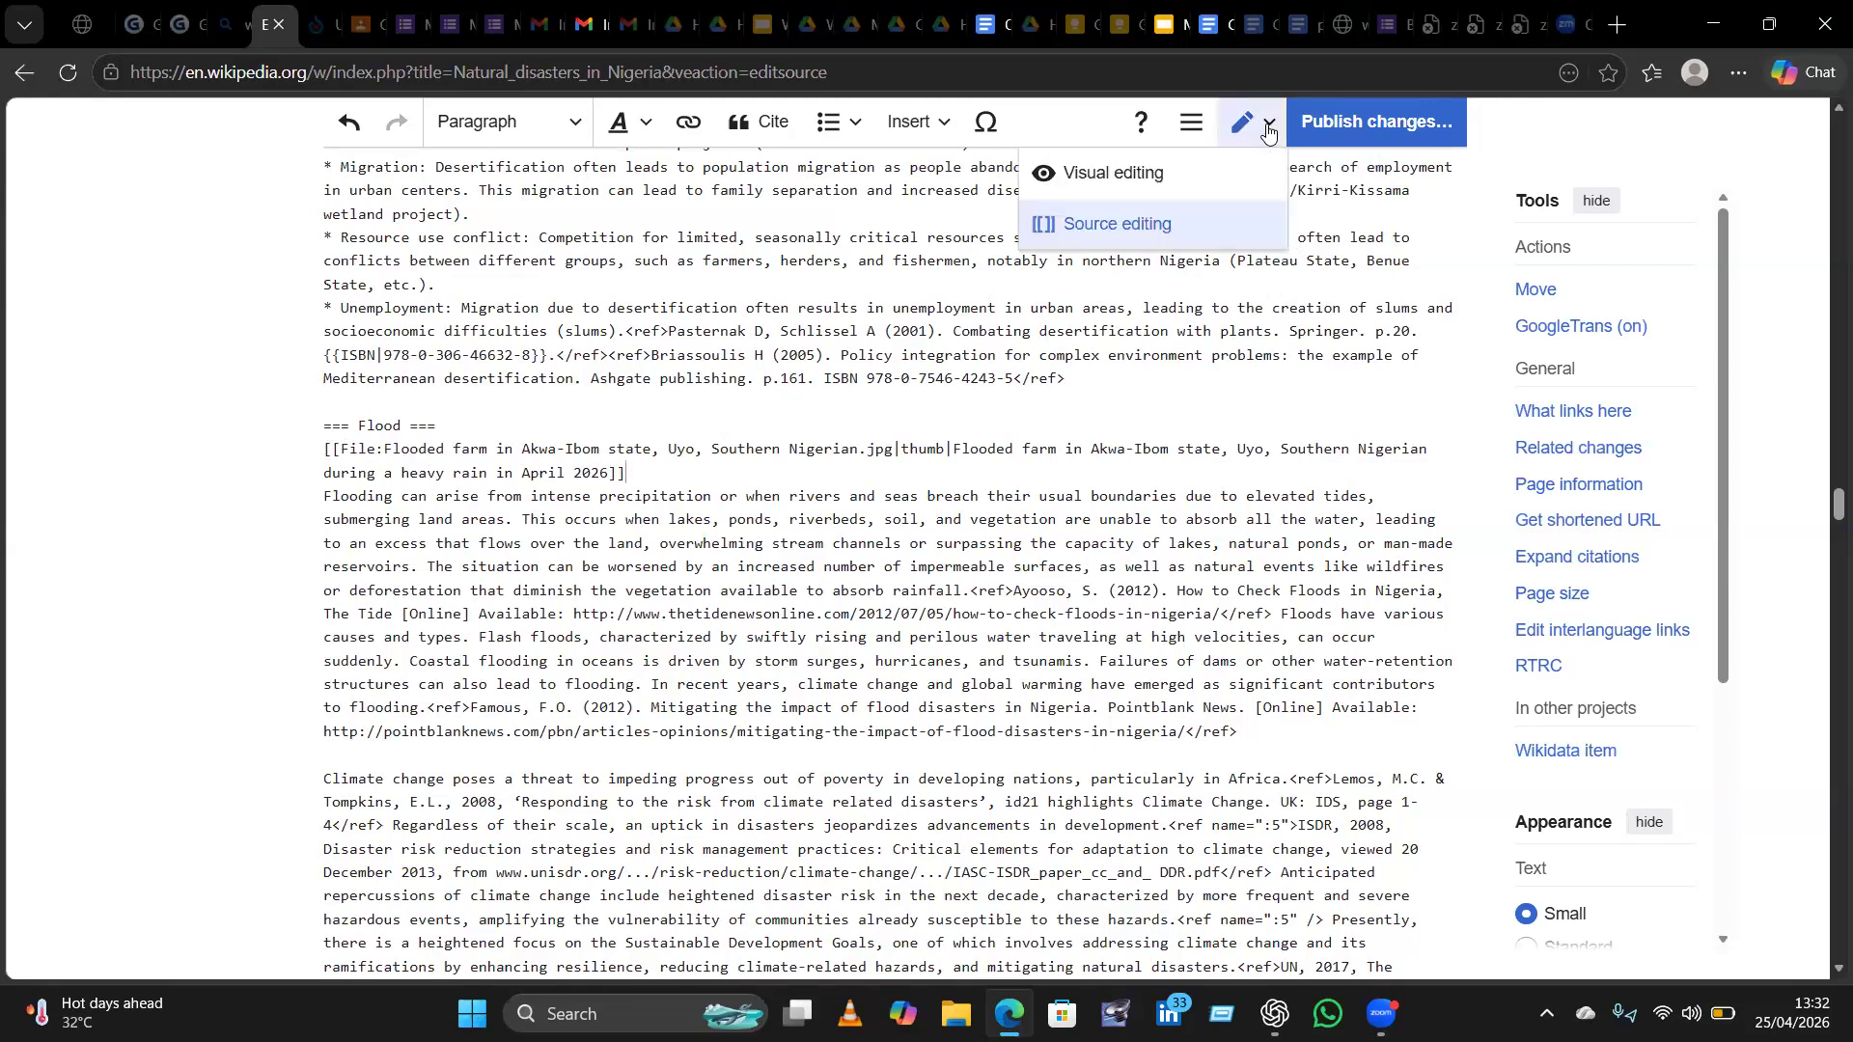
pyautogui.click(1138, 176)
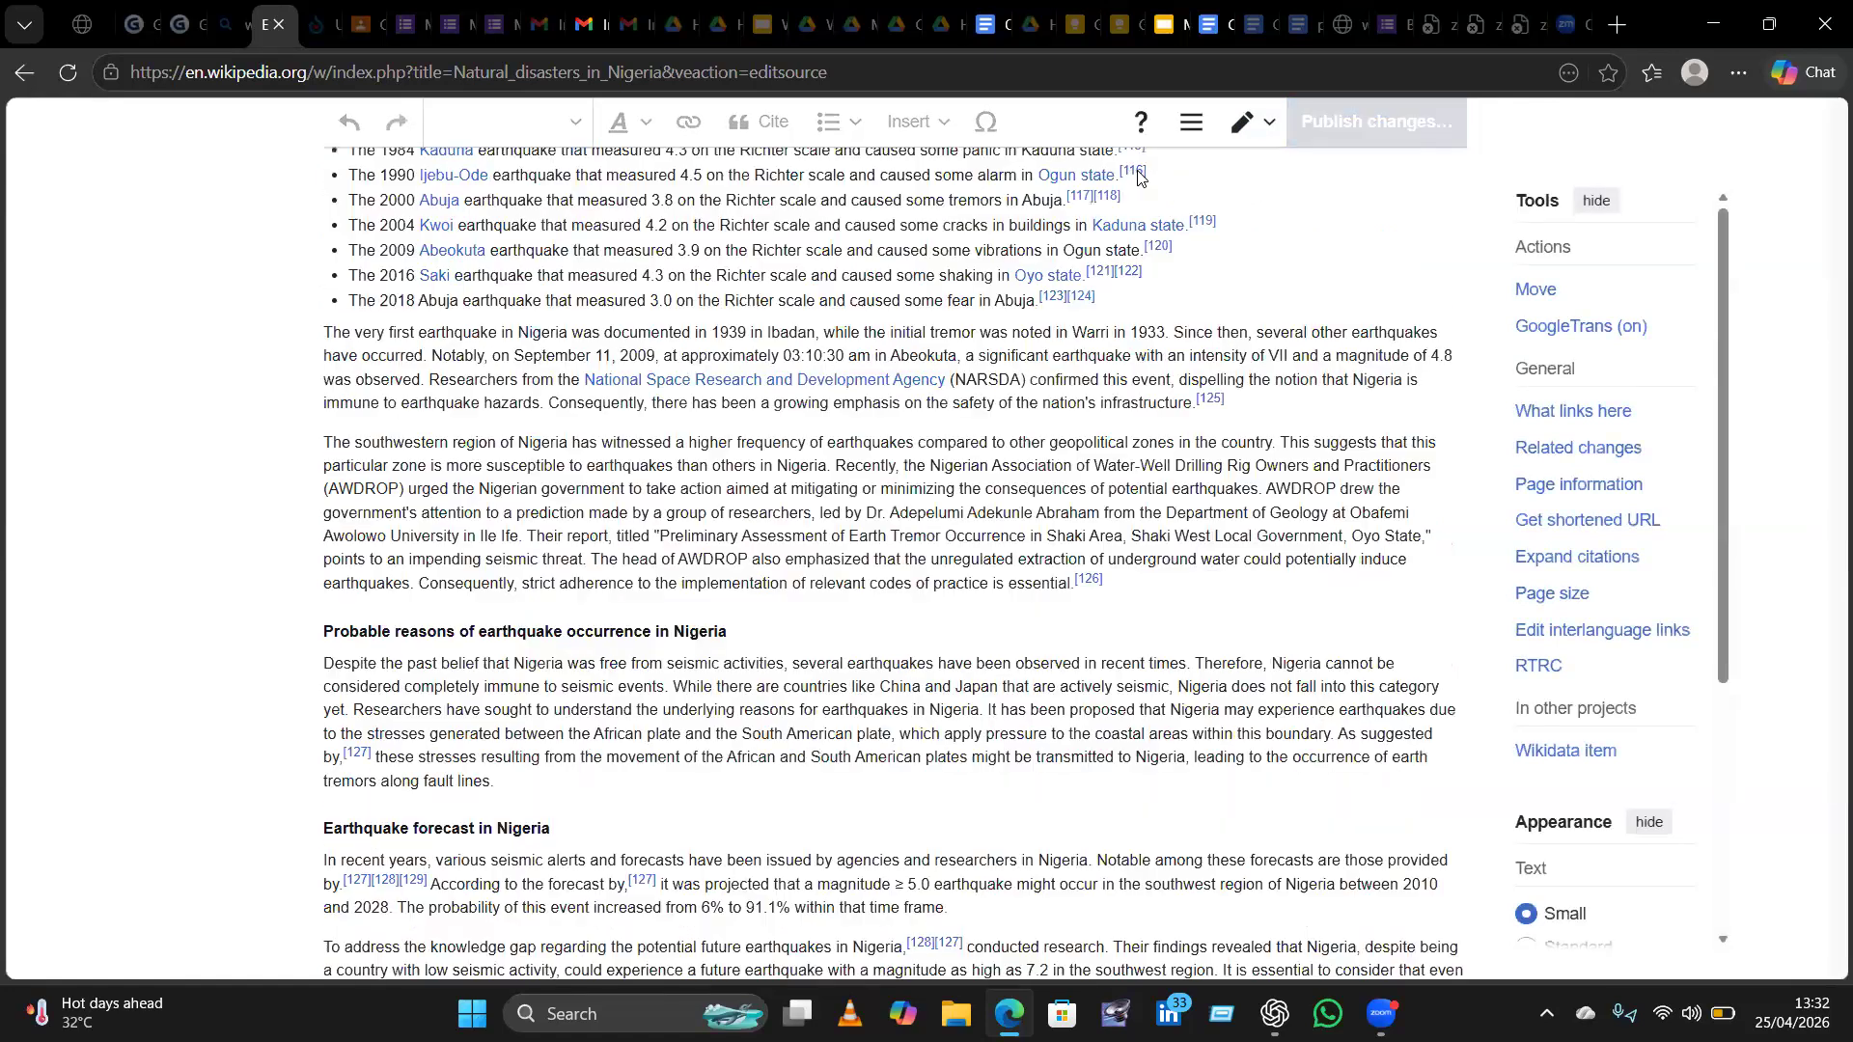
pyautogui.scroll(10, 1137, 176)
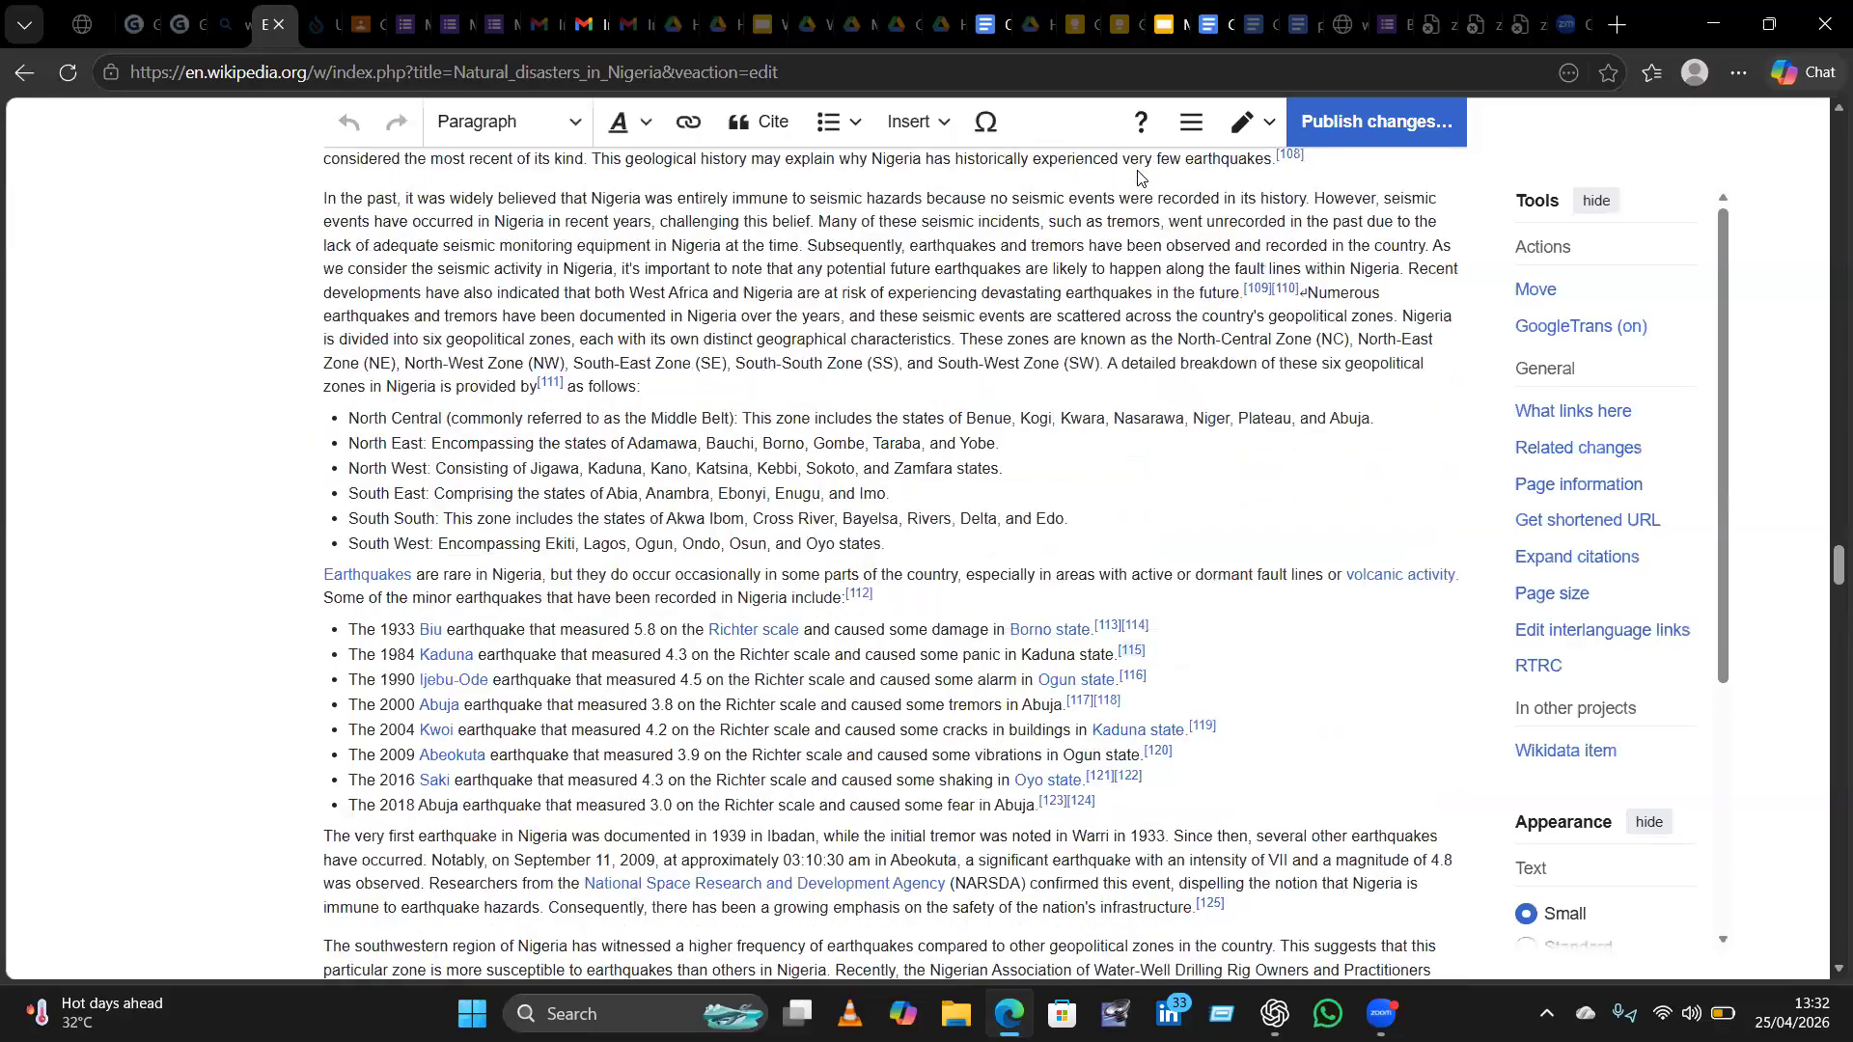
pyautogui.scroll(-7, 1138, 176)
pyautogui.scroll(-9, 1137, 175)
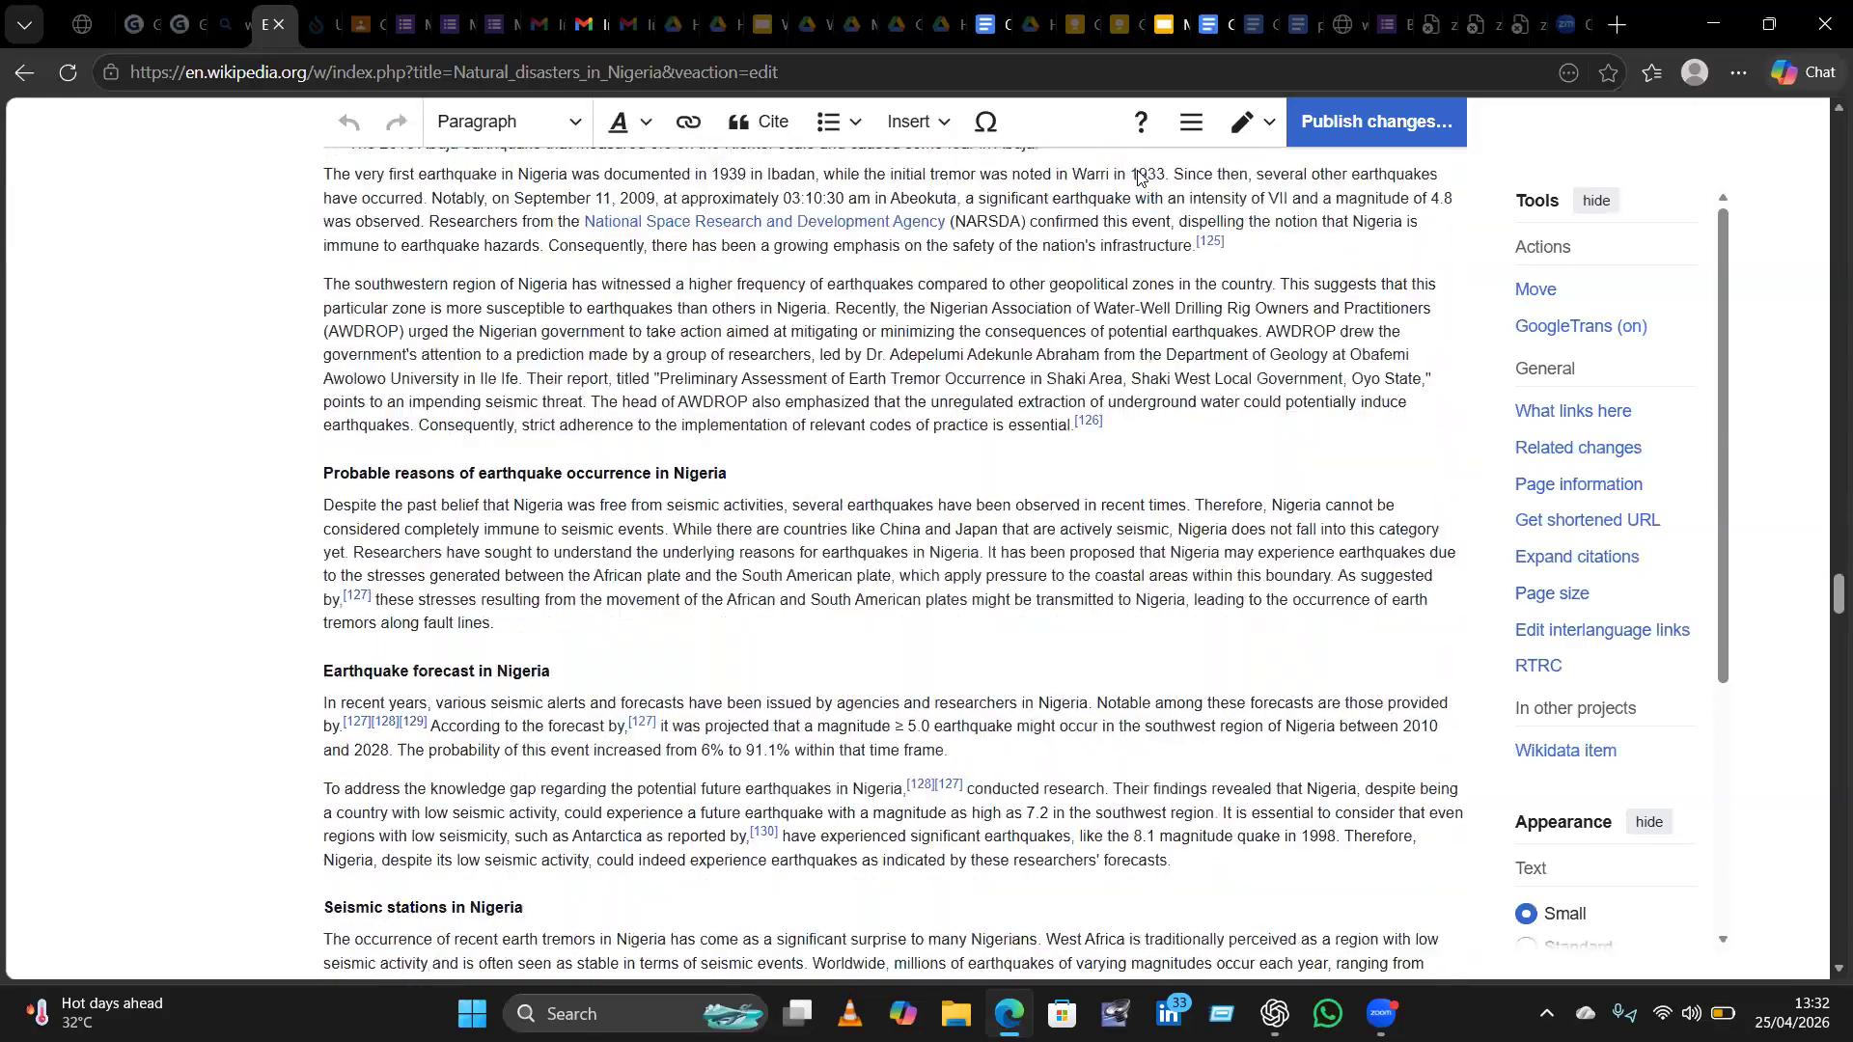
pyautogui.scroll(-5, 1138, 176)
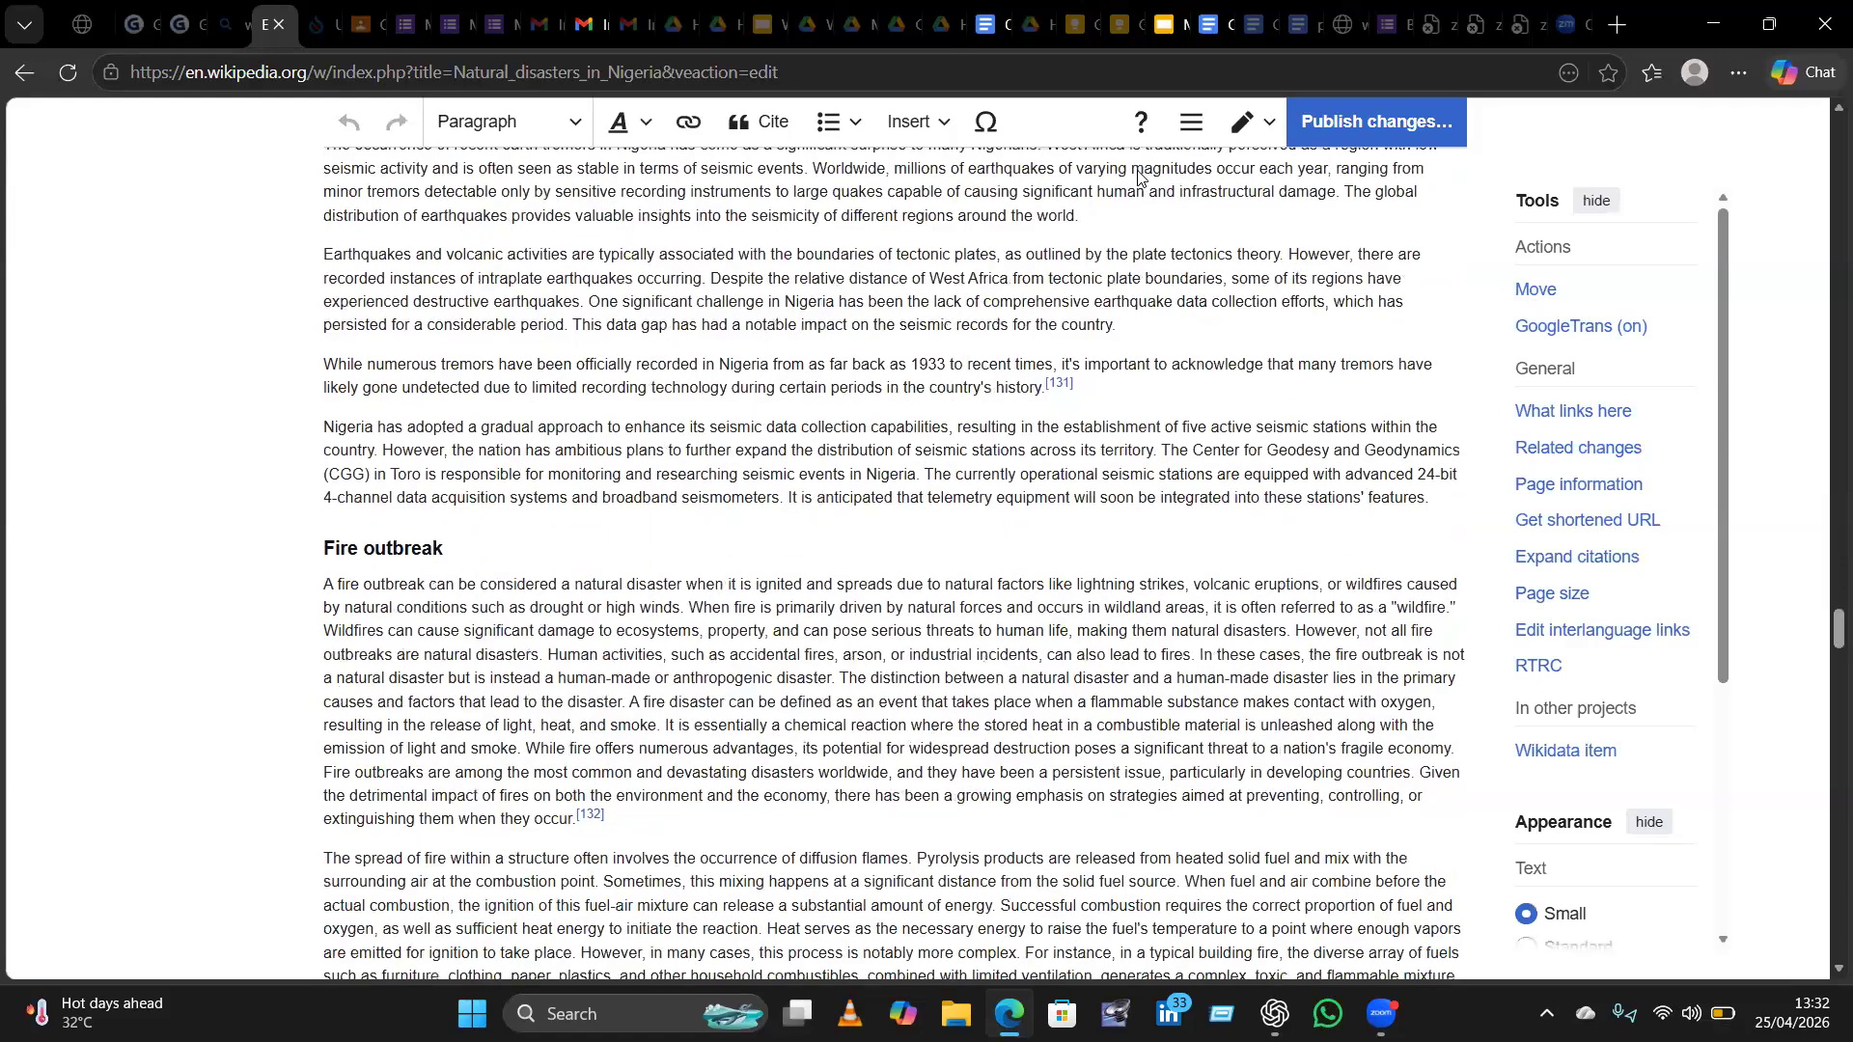
pyautogui.scroll(-8, 1137, 176)
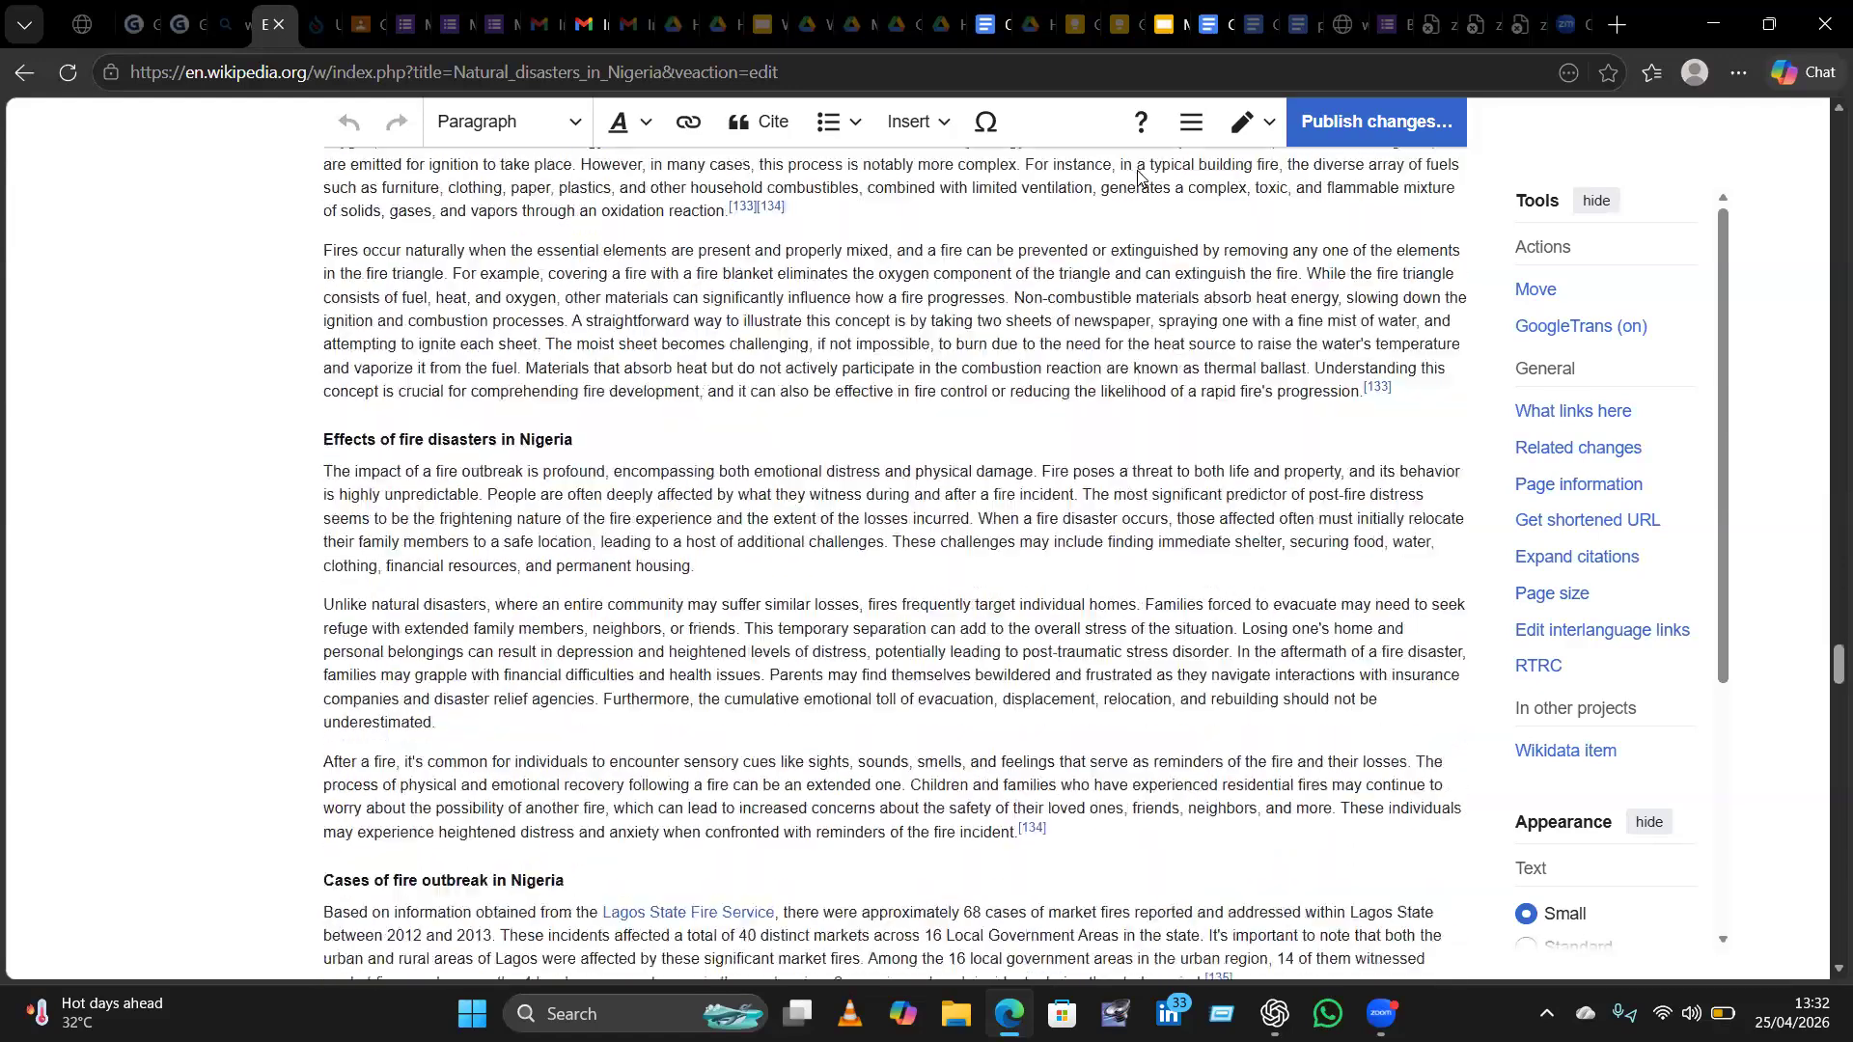
pyautogui.scroll(-16, 1137, 175)
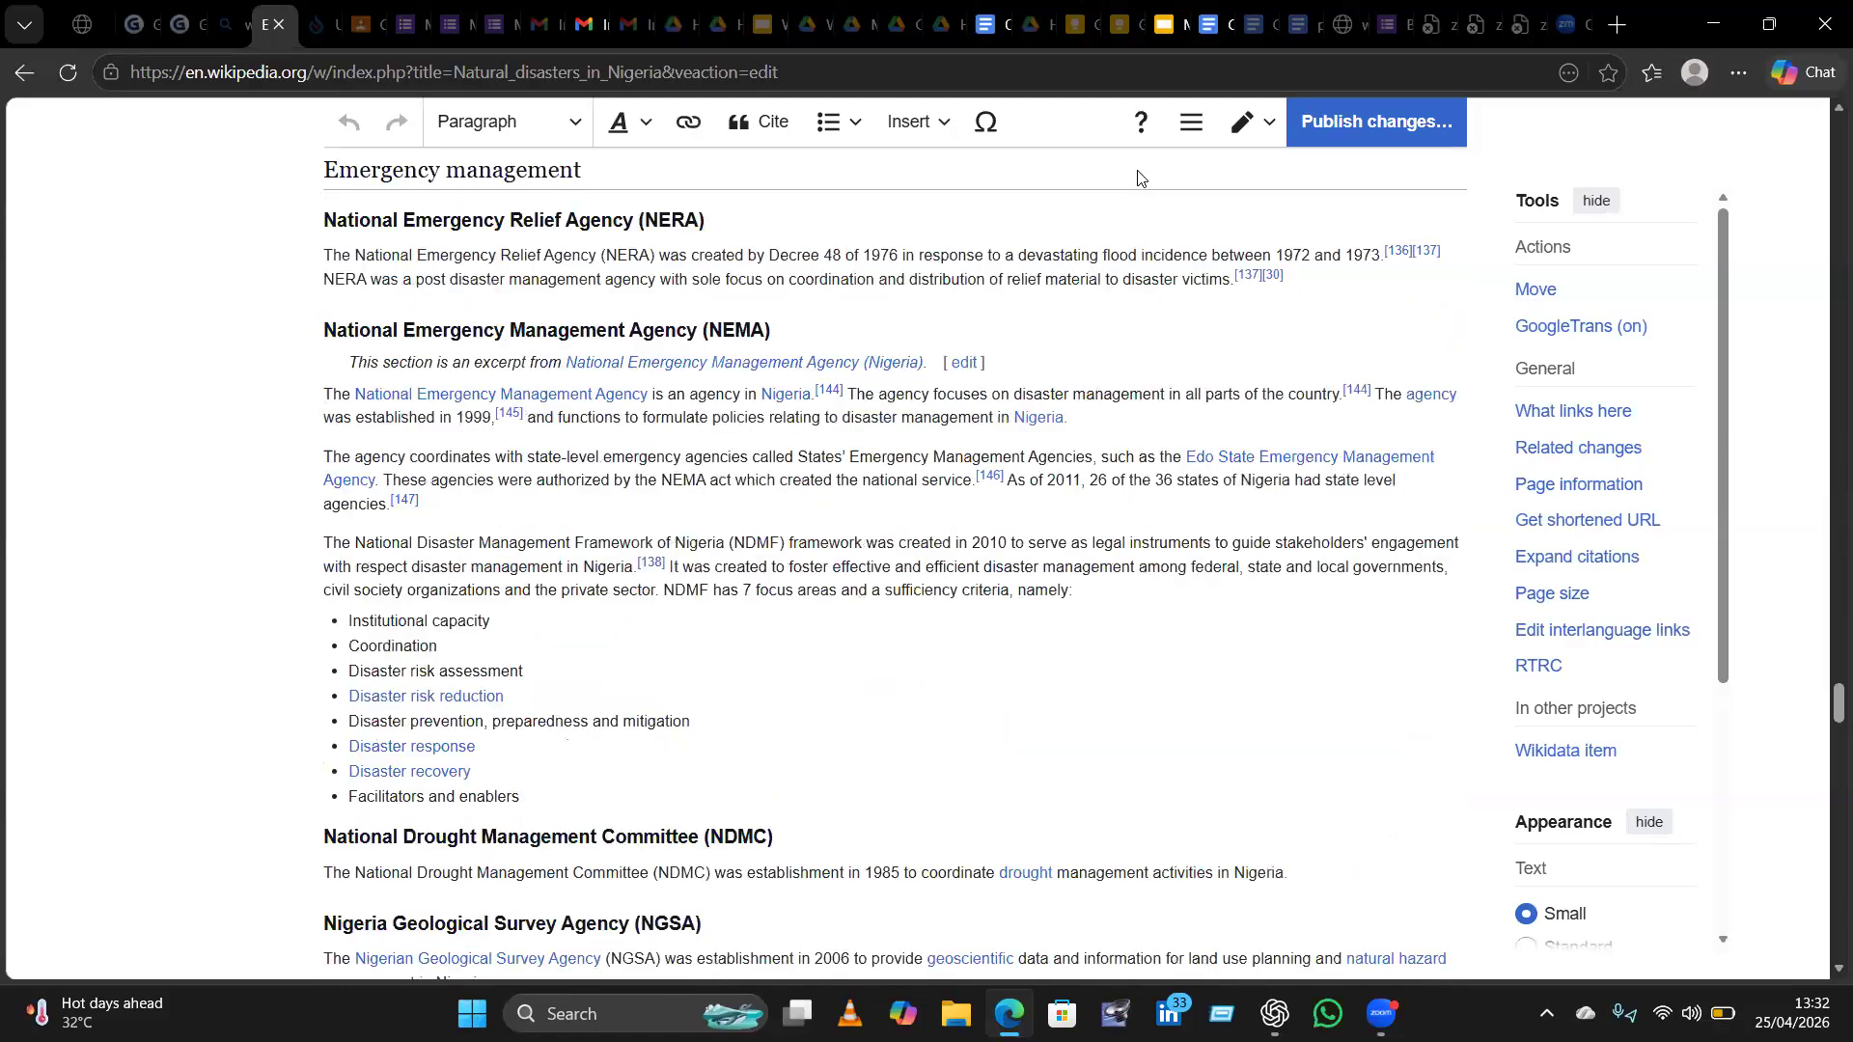
pyautogui.scroll(-5, 1138, 176)
pyautogui.scroll(8, 1138, 176)
pyautogui.scroll(20, 1137, 175)
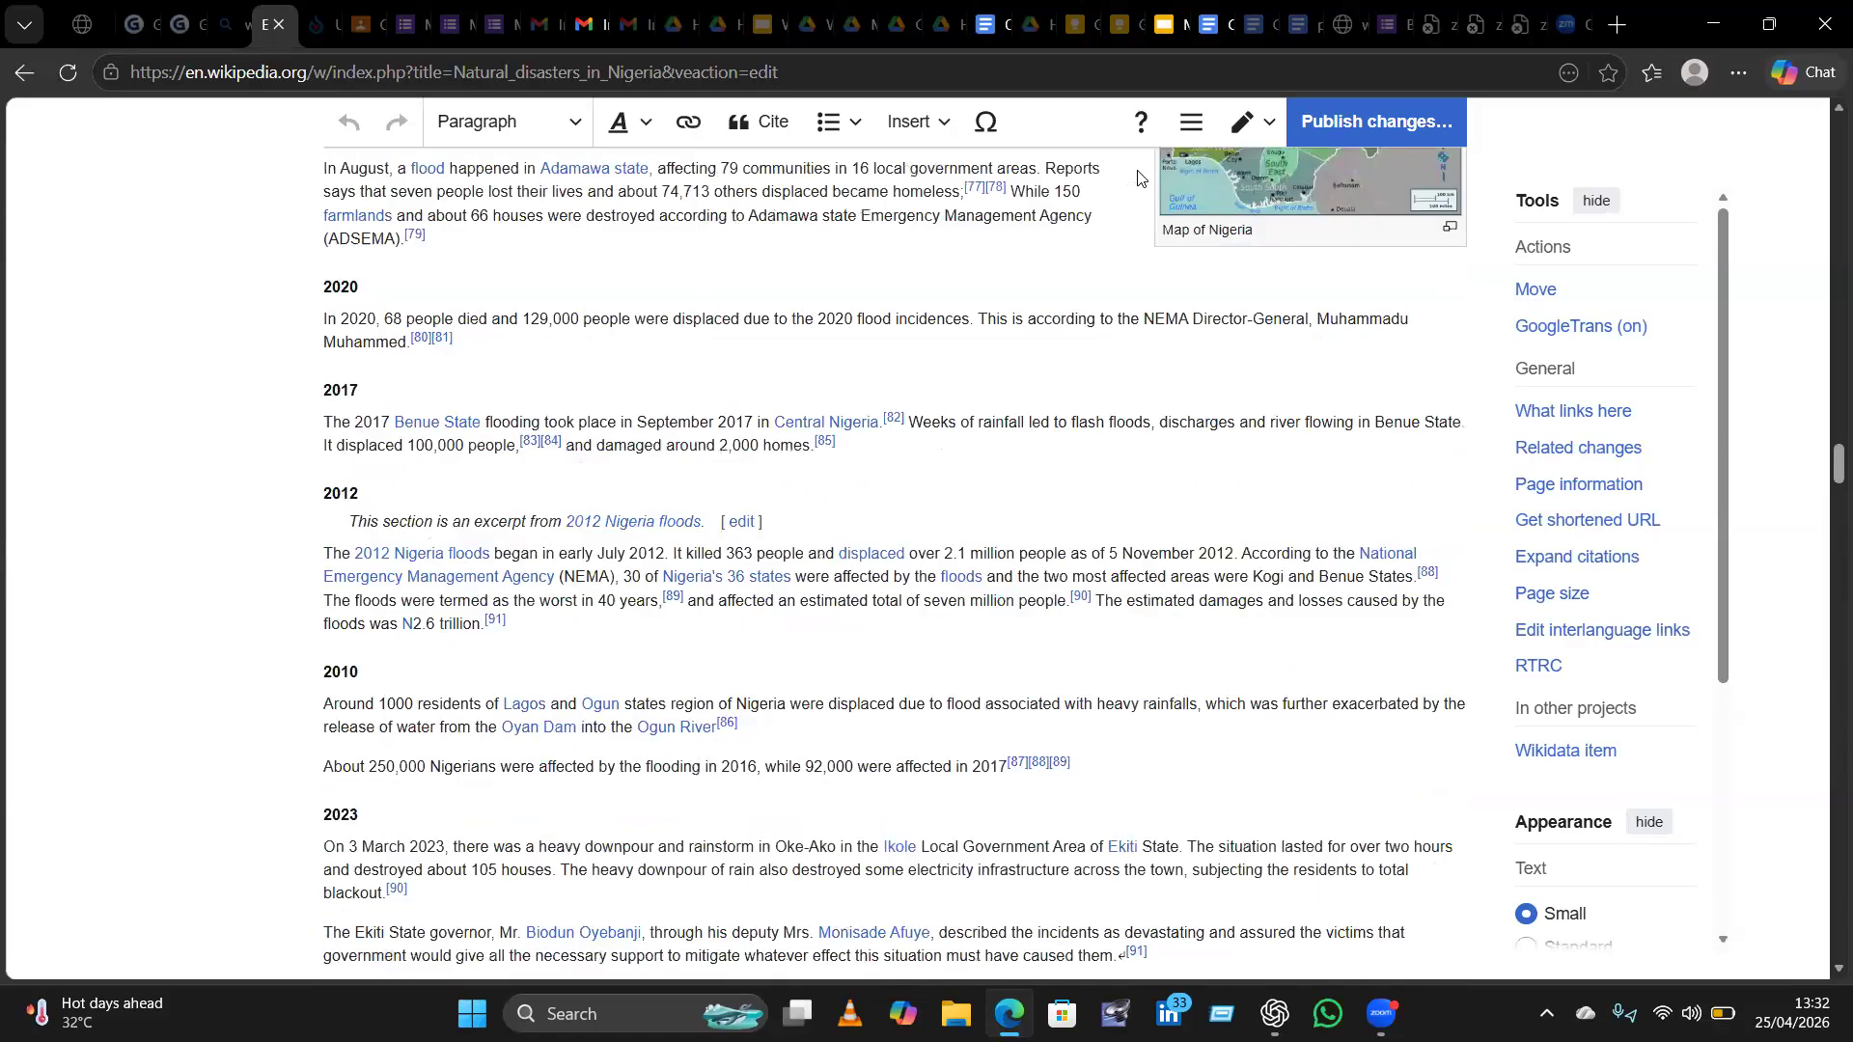
pyautogui.scroll(-9, 1138, 176)
pyautogui.scroll(2, 1138, 176)
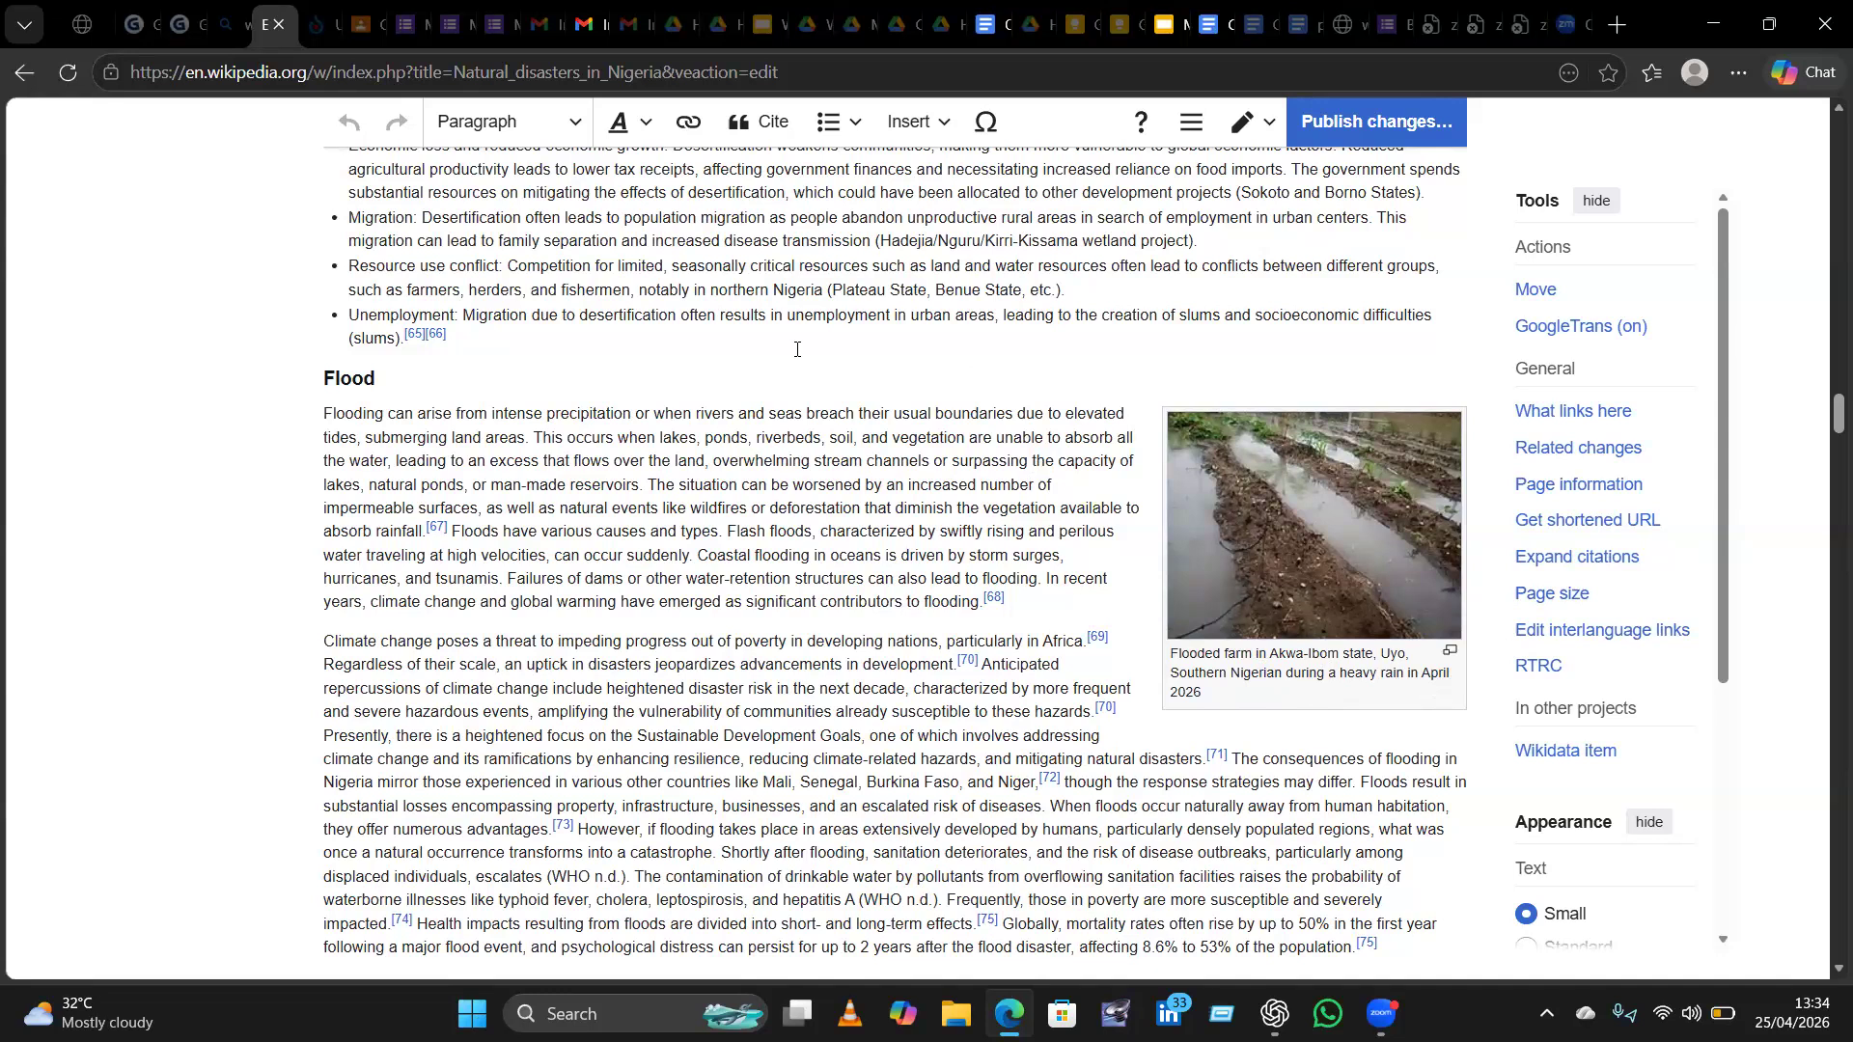
# Publish the article changes with the edit summary "Added a picture" and decline to associate the edit with an event.
pyautogui.click(1364, 124)
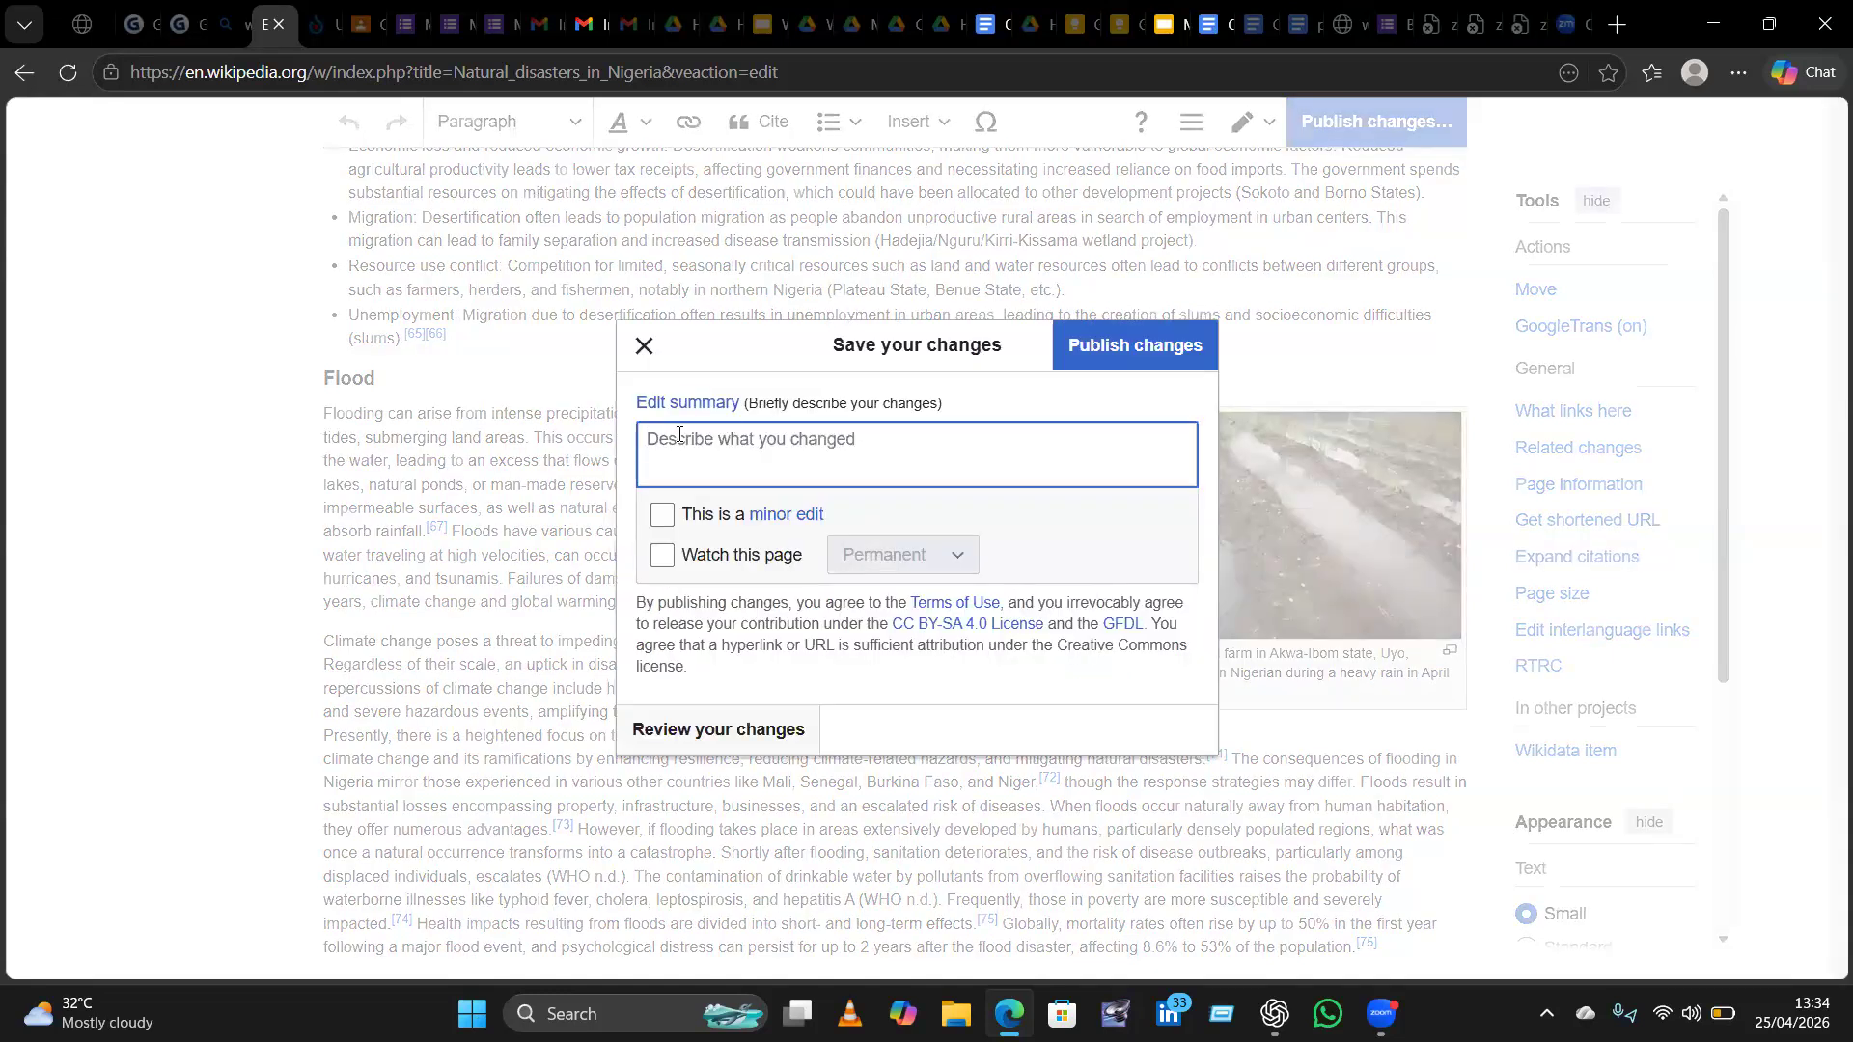
pyautogui.write('Add')
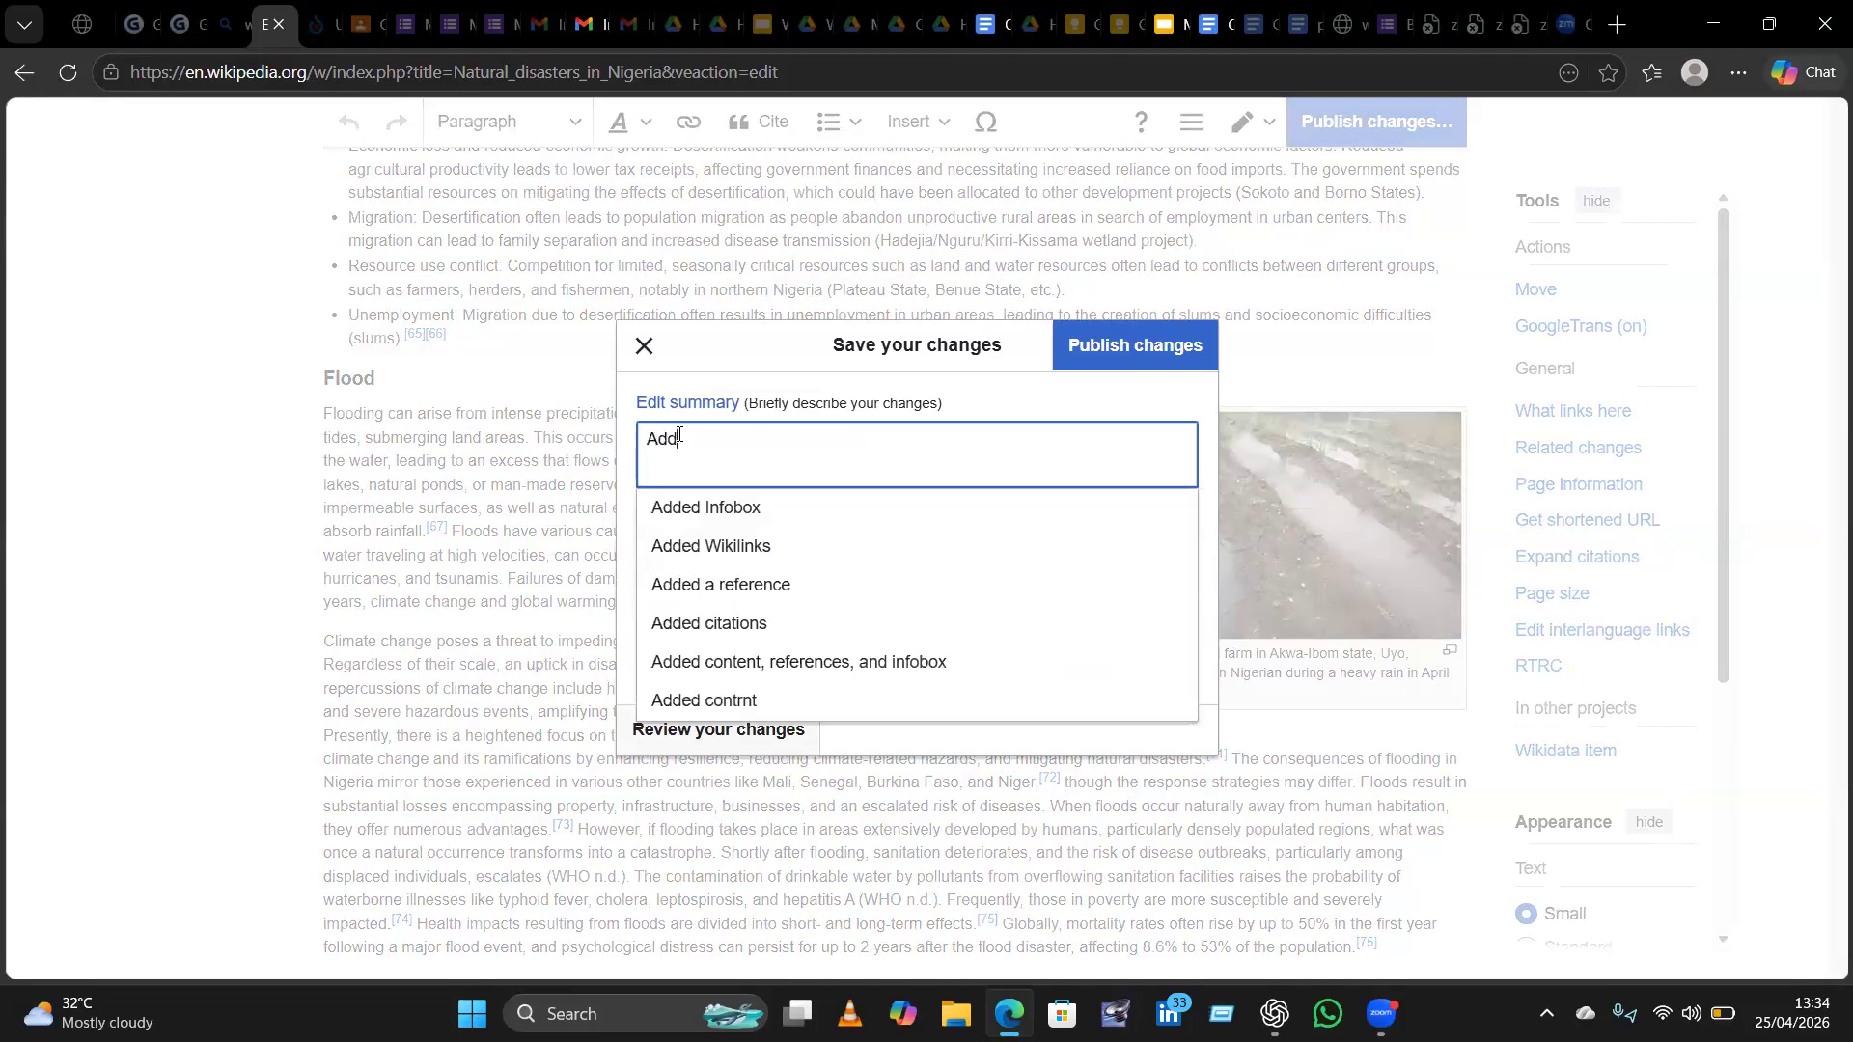
pyautogui.write('e d a ')
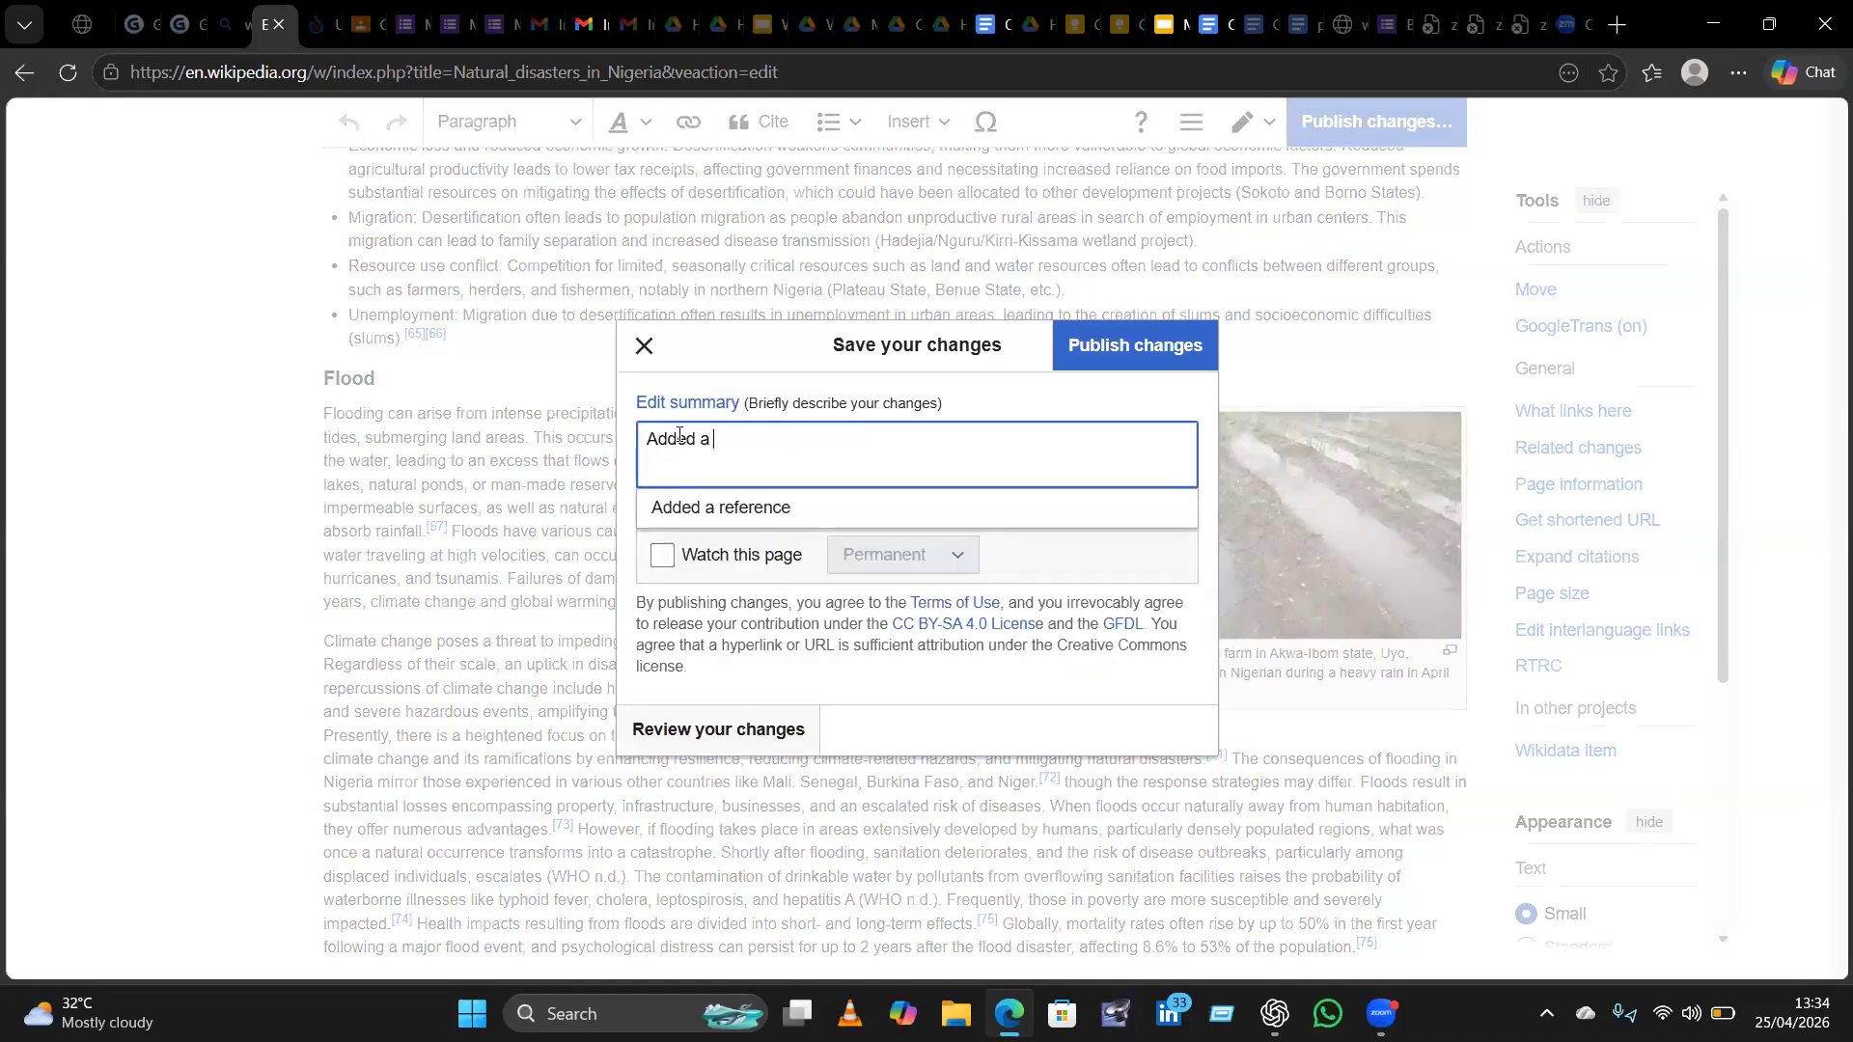
pyautogui.write('pi')
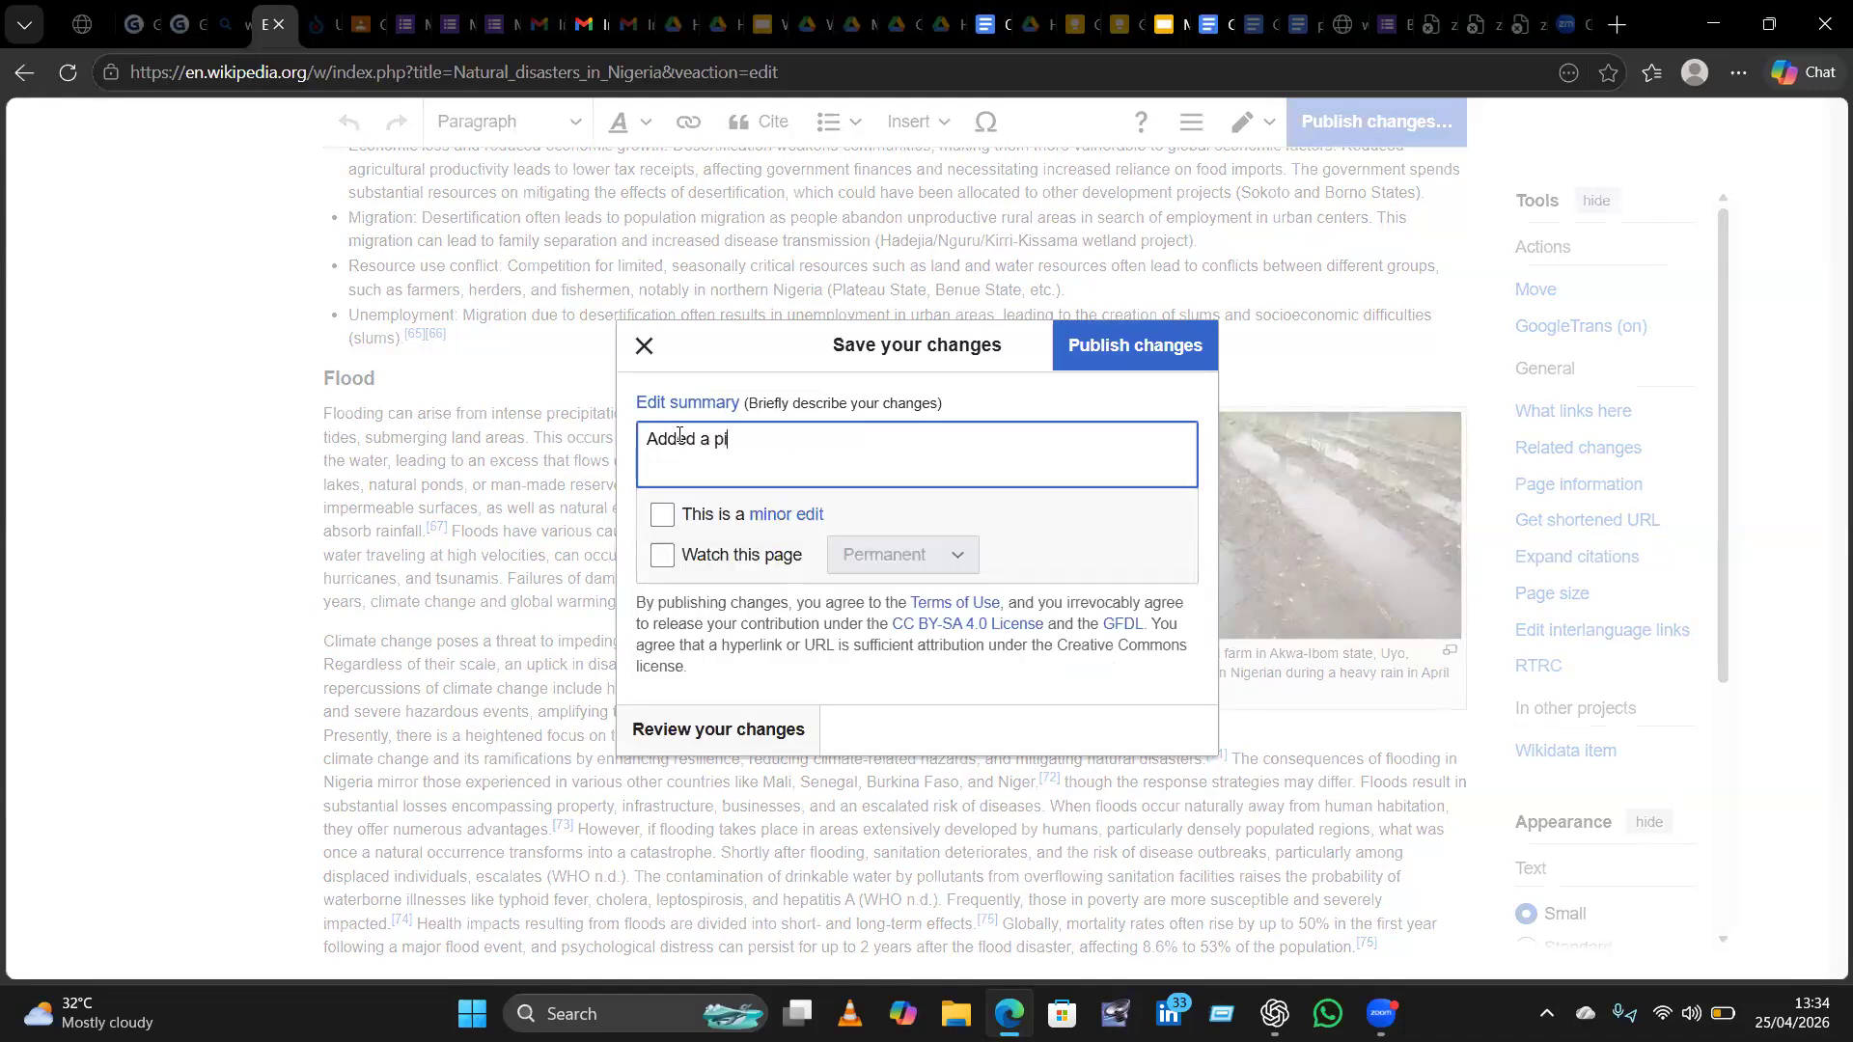
pyautogui.write('cture')
pyautogui.click(1122, 359)
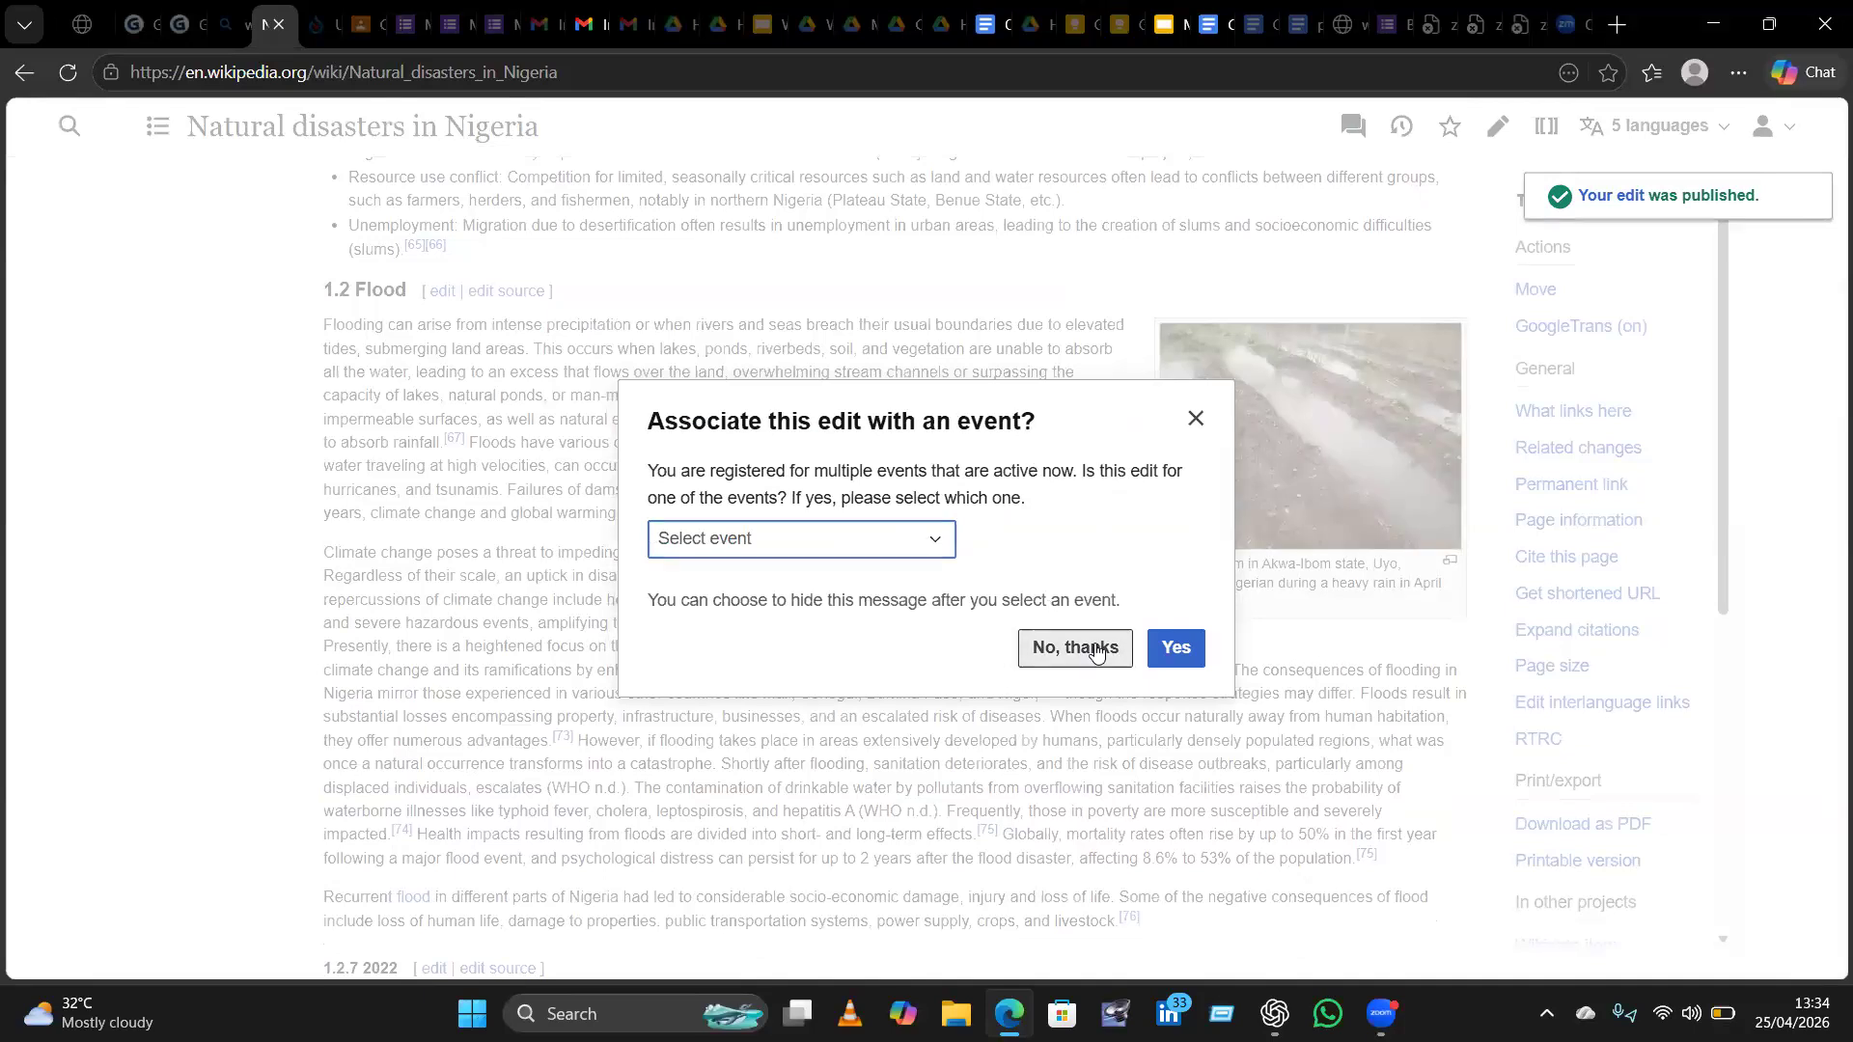
pyautogui.click(1095, 652)
# Check the published flooded farm image in the Flood section, and look back through the desertification and drought sections to the article's lead.
pyautogui.scroll(3, 1161, 368)
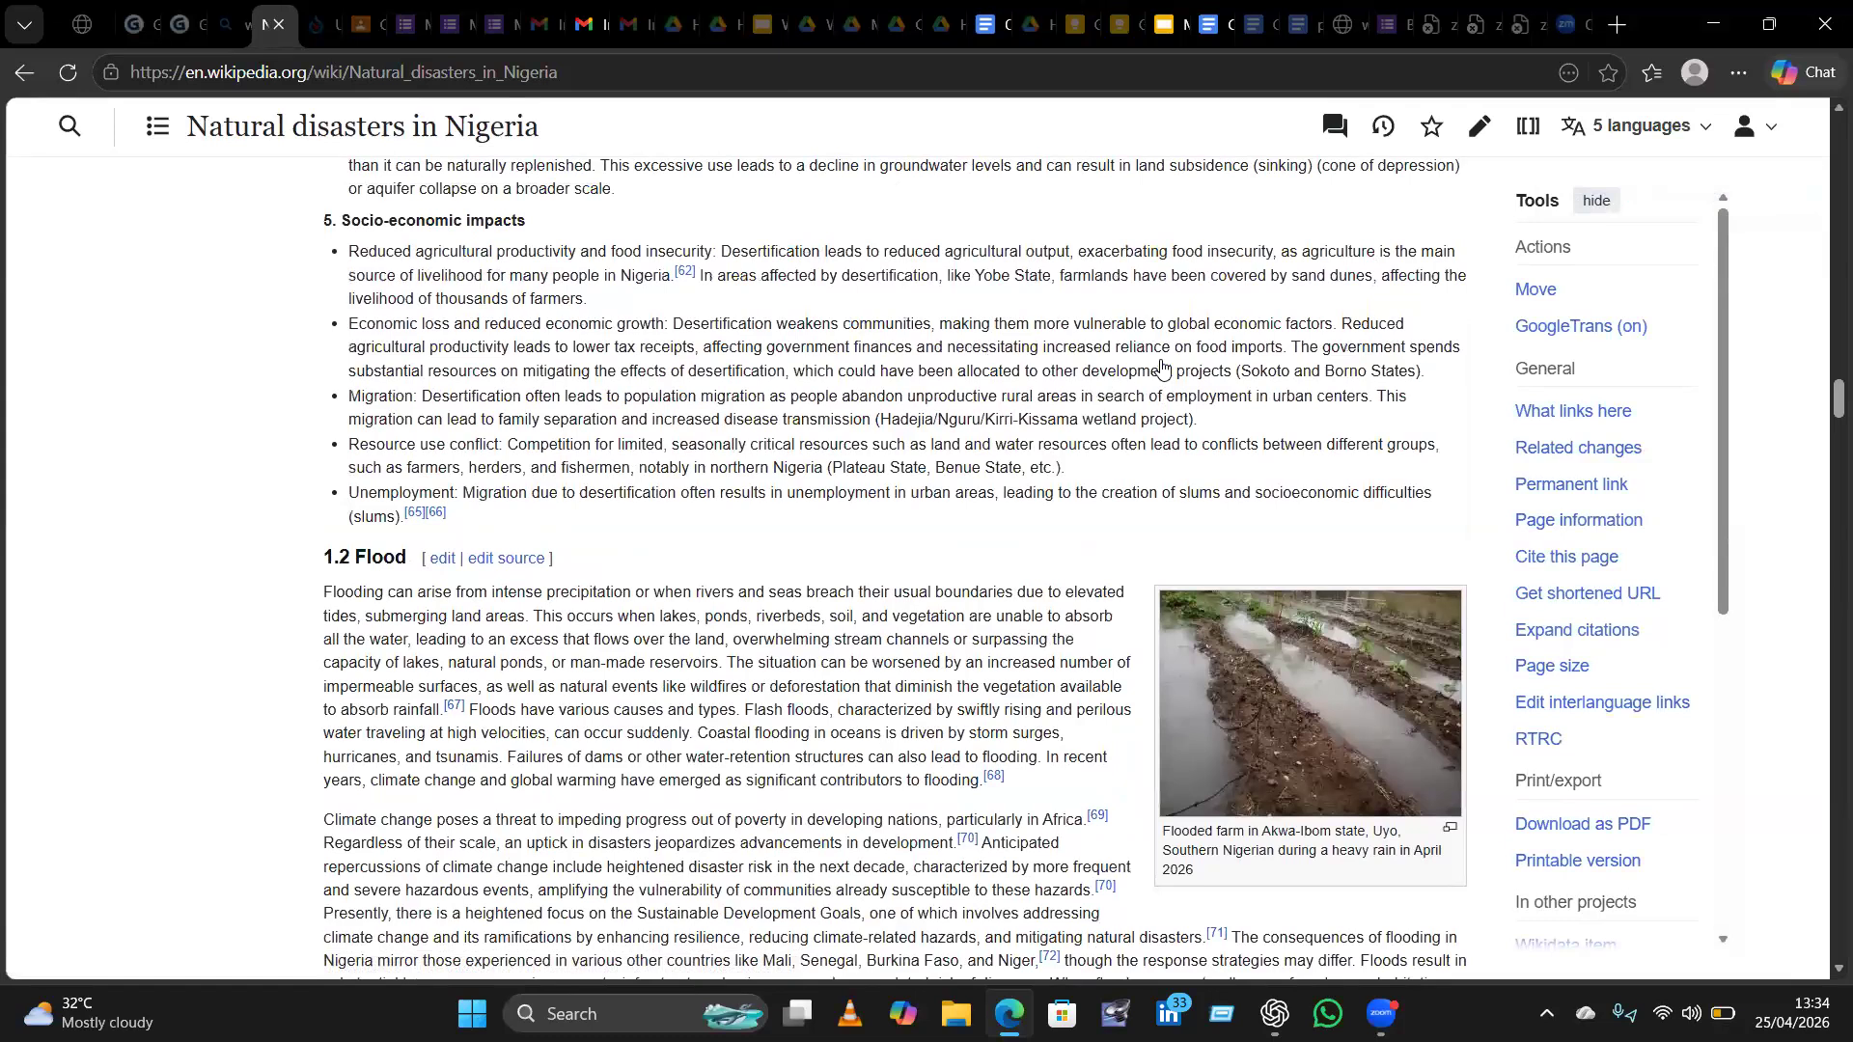
pyautogui.scroll(15, 1161, 368)
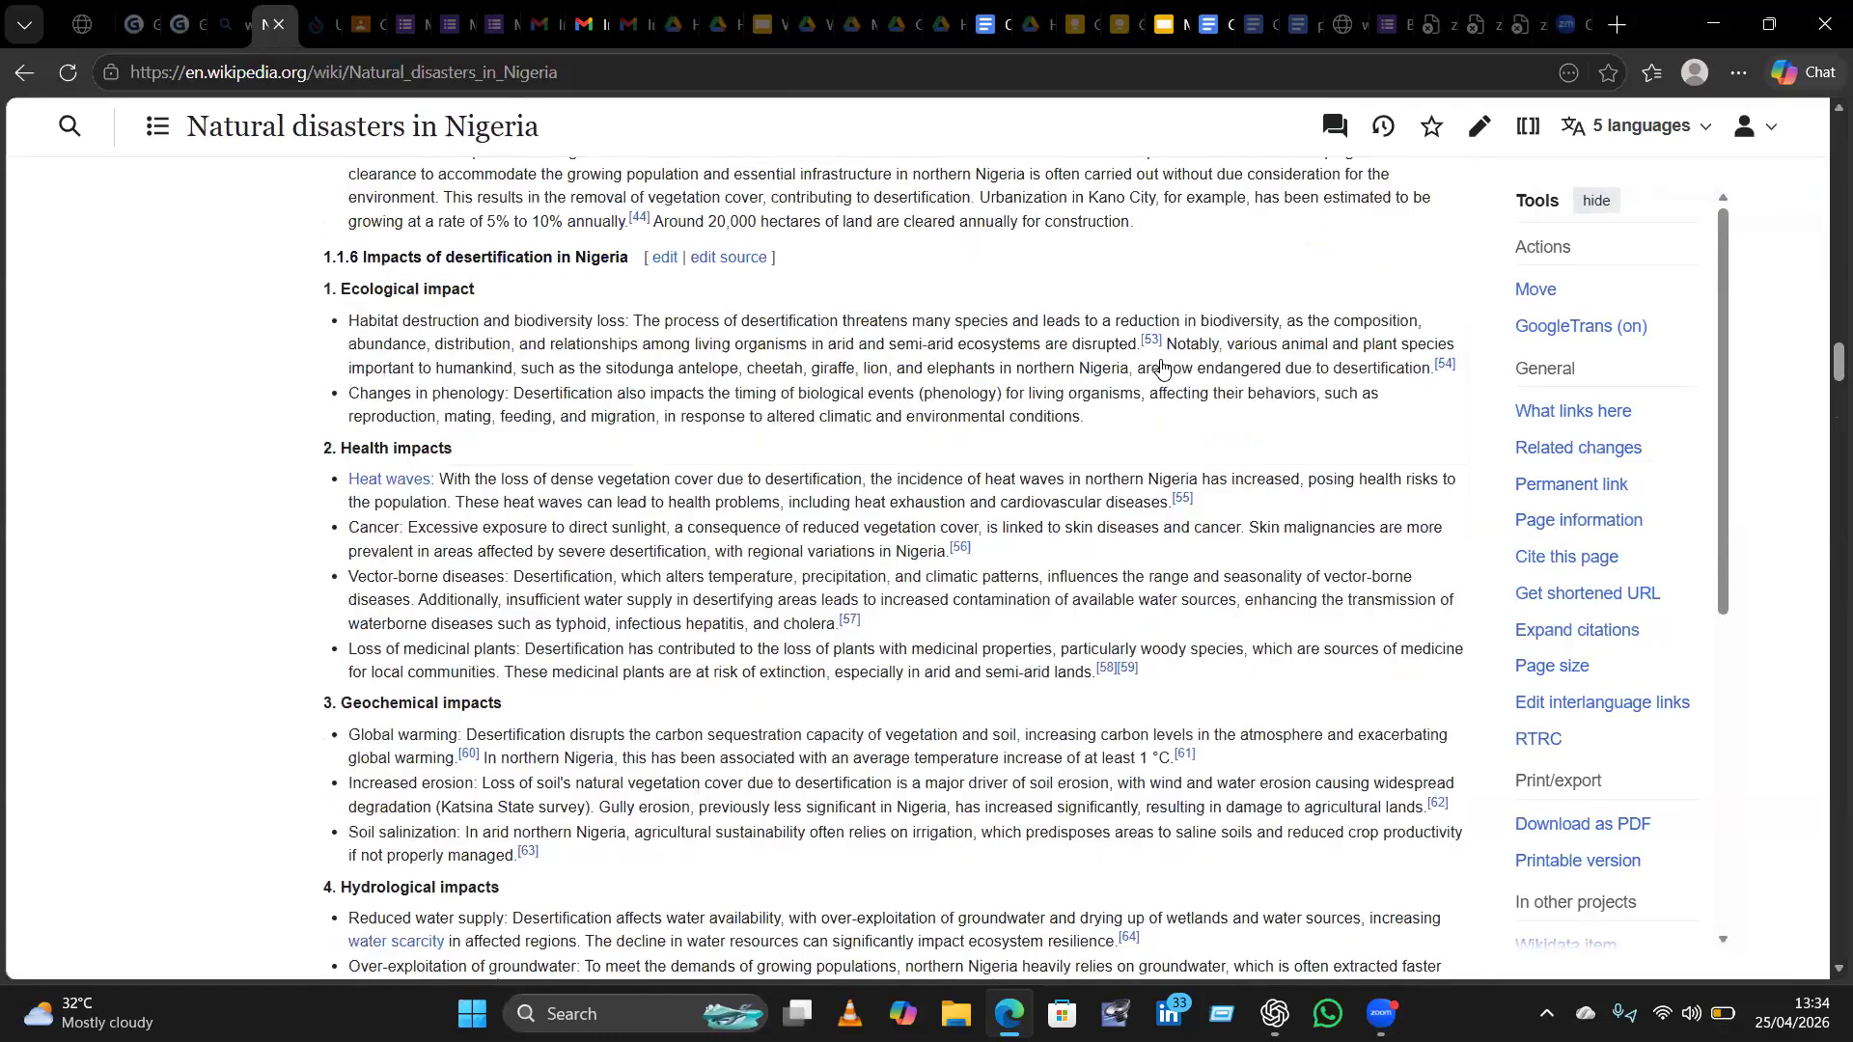
pyautogui.scroll(20, 1161, 368)
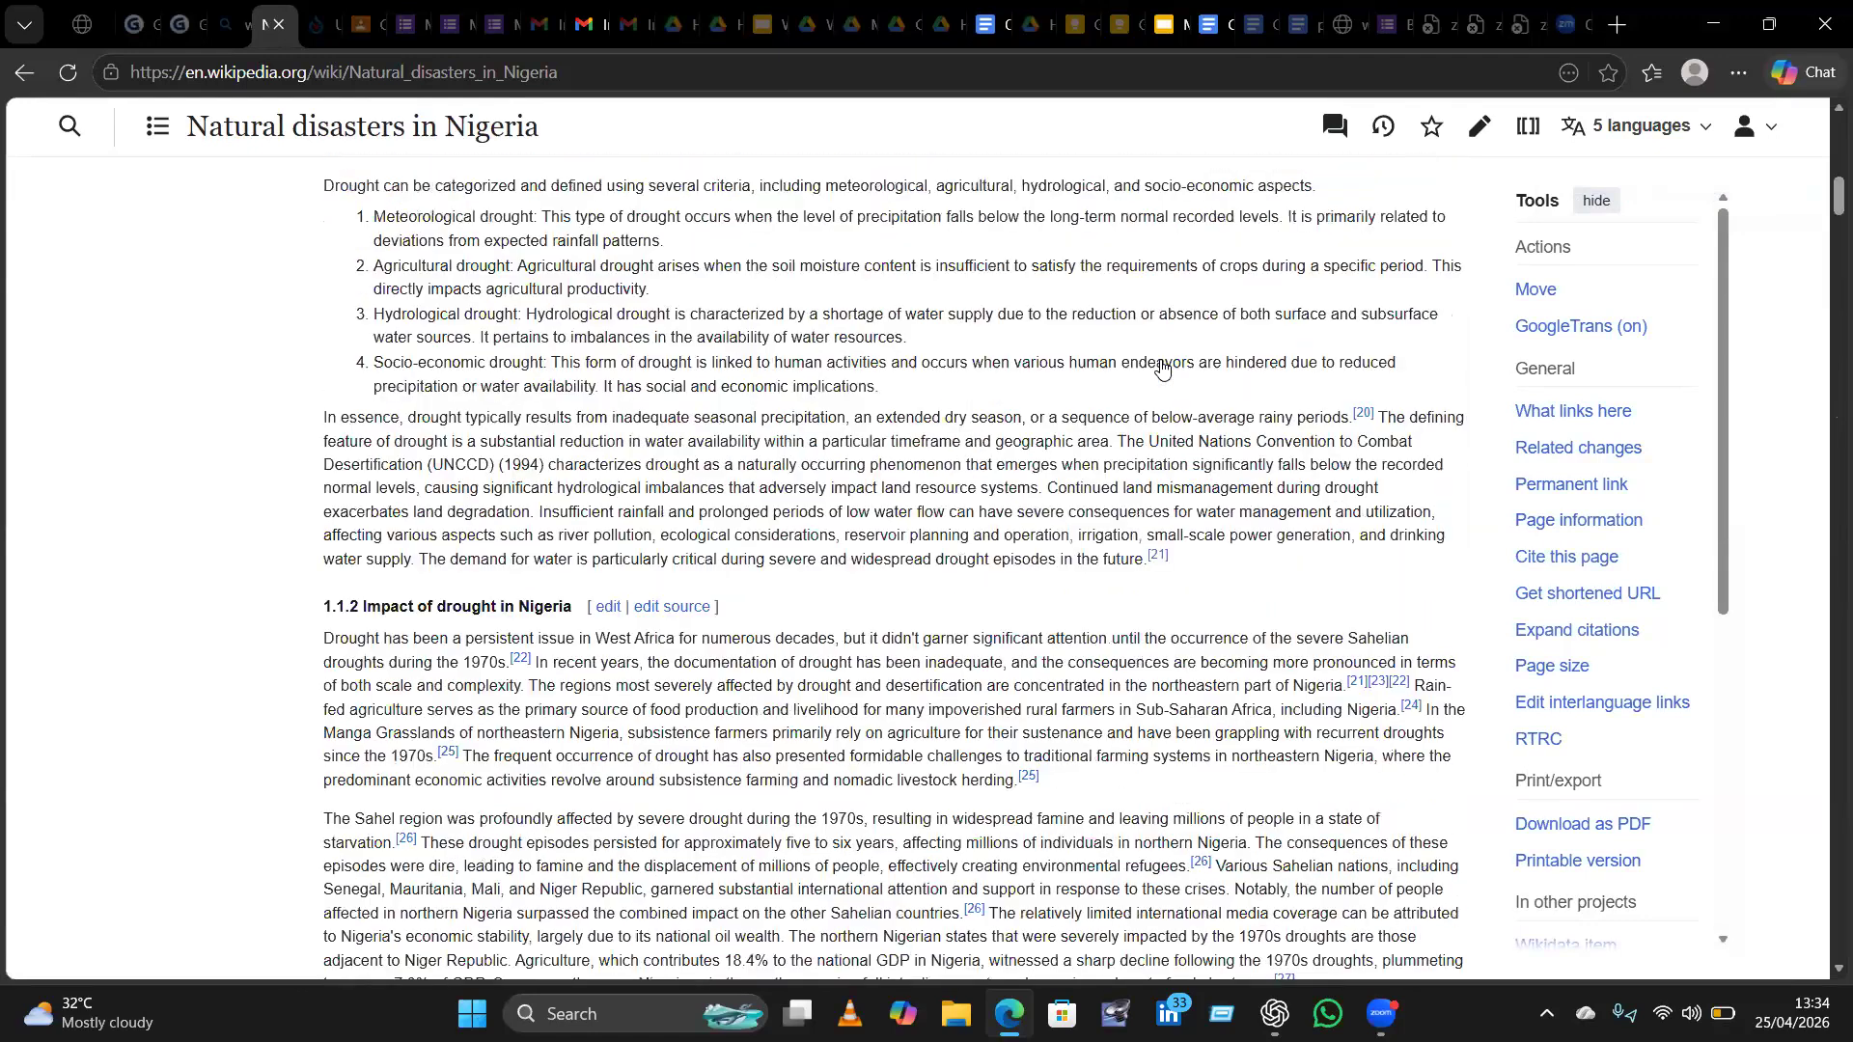
pyautogui.scroll(-3, 1160, 368)
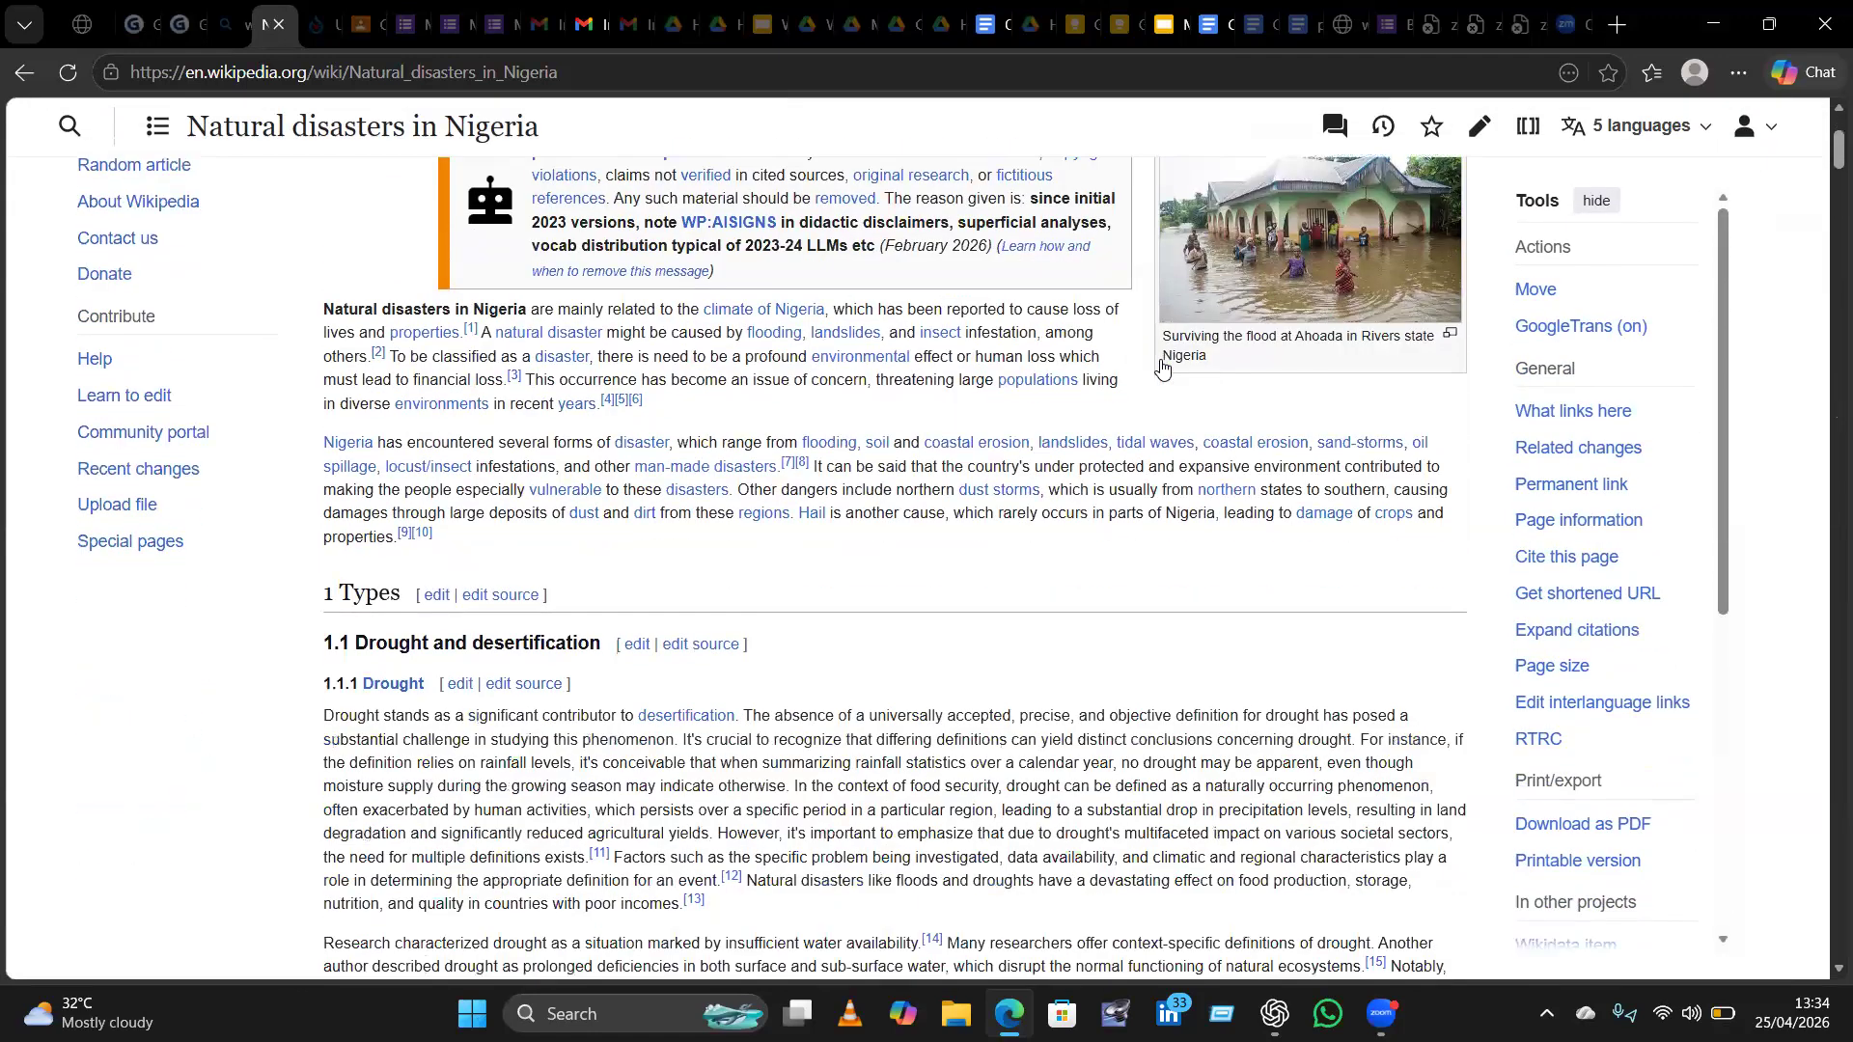
pyautogui.scroll(2, 1161, 368)
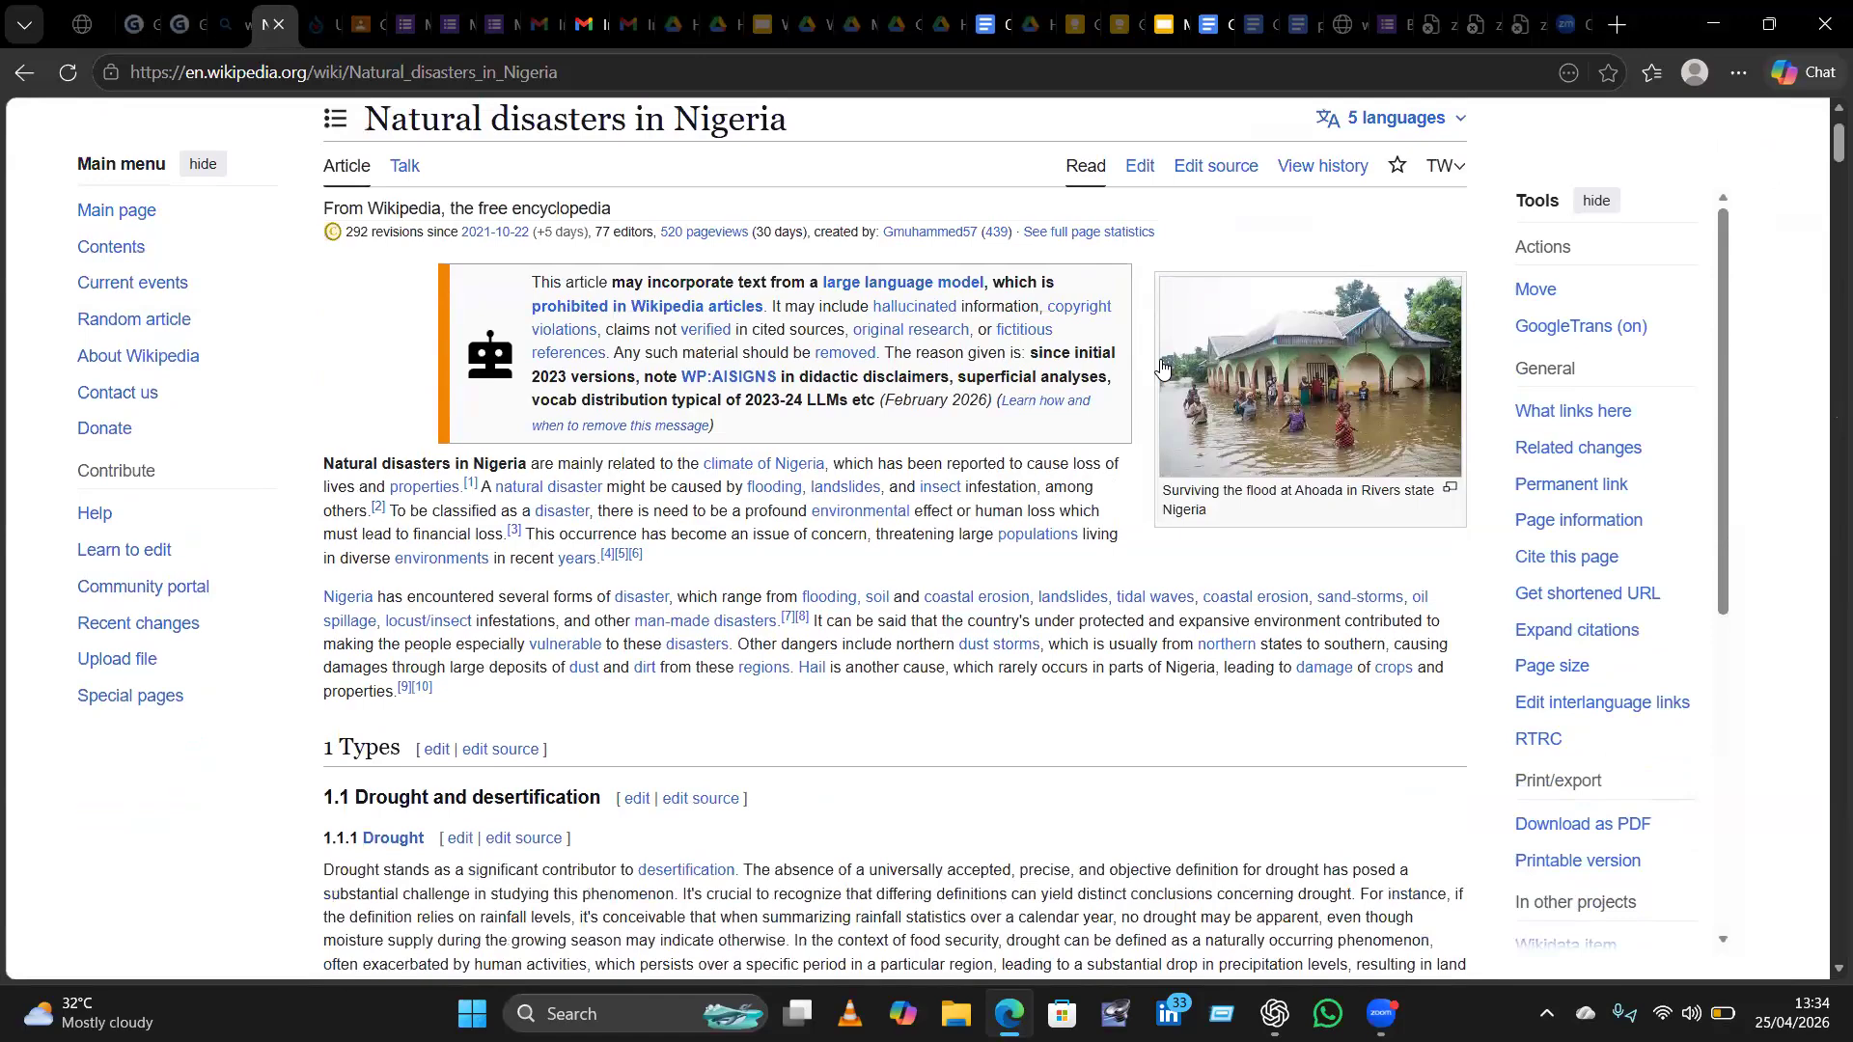
# Look through the article from the drought section down to the flood mitigation efforts of farmers, communities, institutions and government agencies.
pyautogui.scroll(-20, 1161, 368)
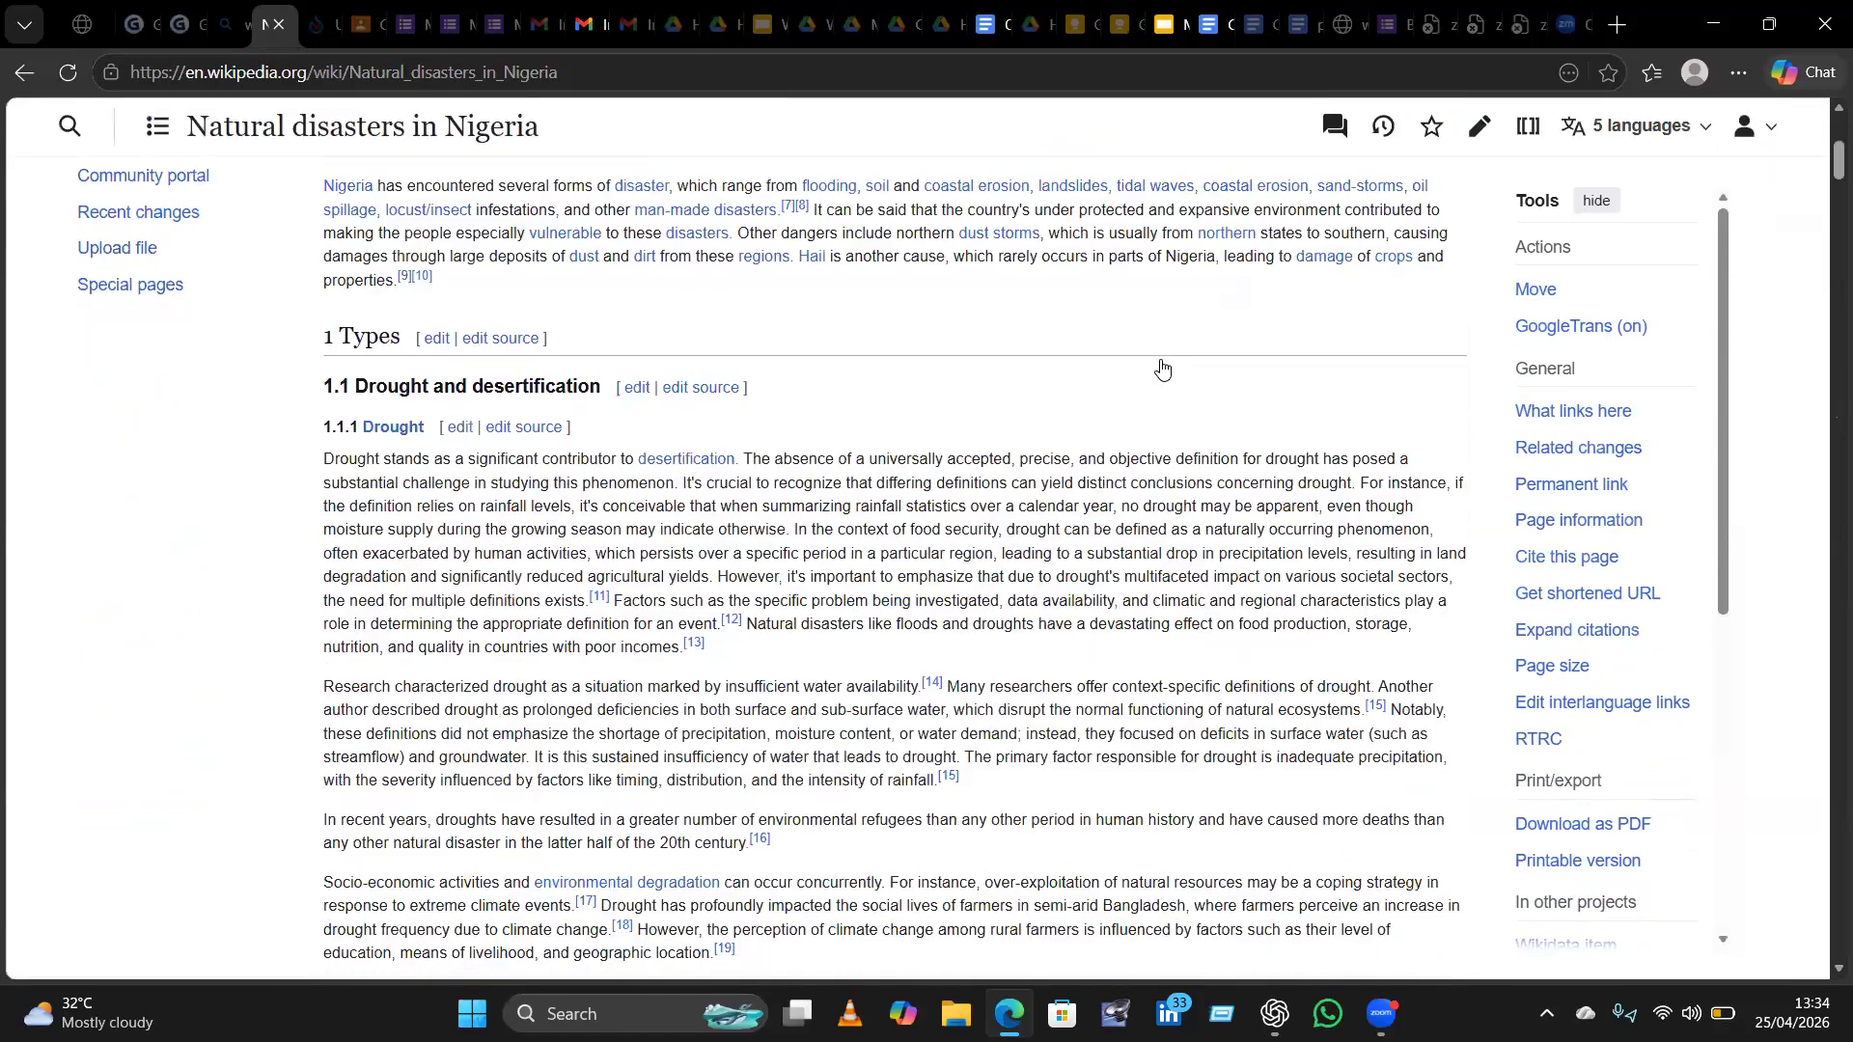
pyautogui.scroll(-20, 1161, 368)
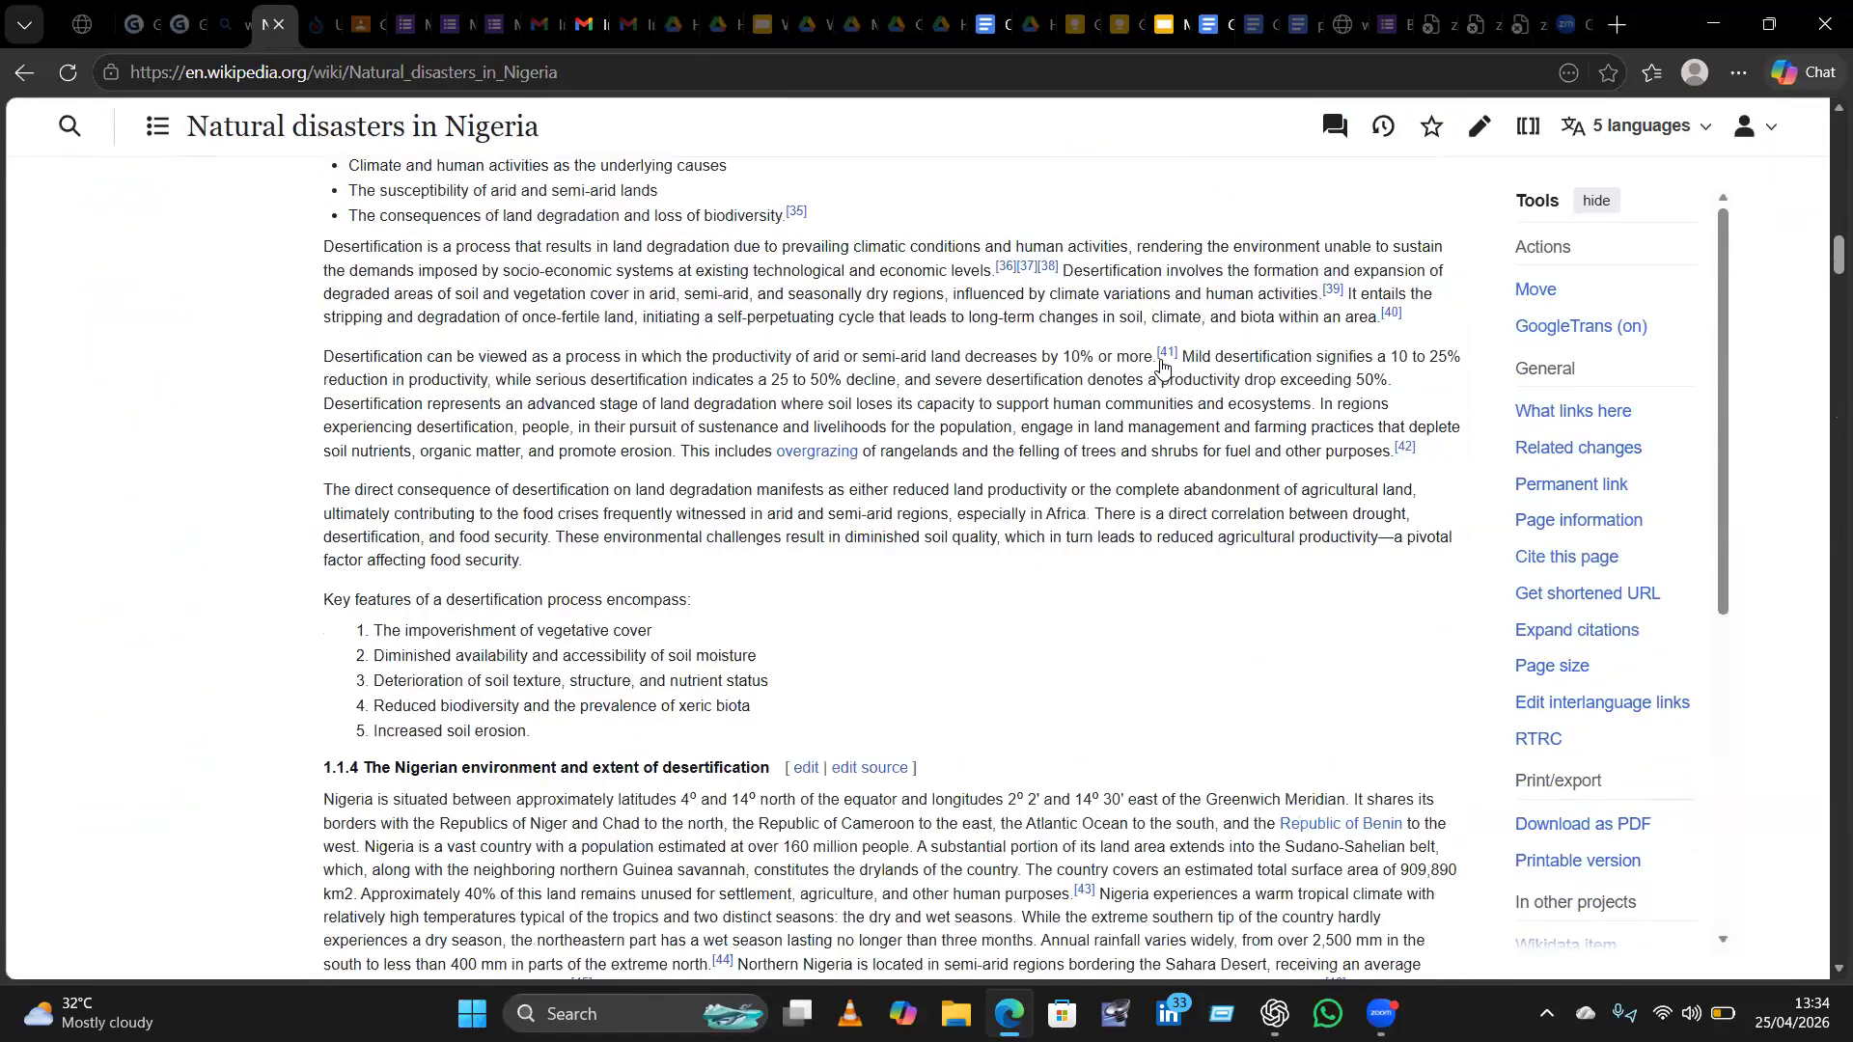
pyautogui.scroll(-20, 1161, 368)
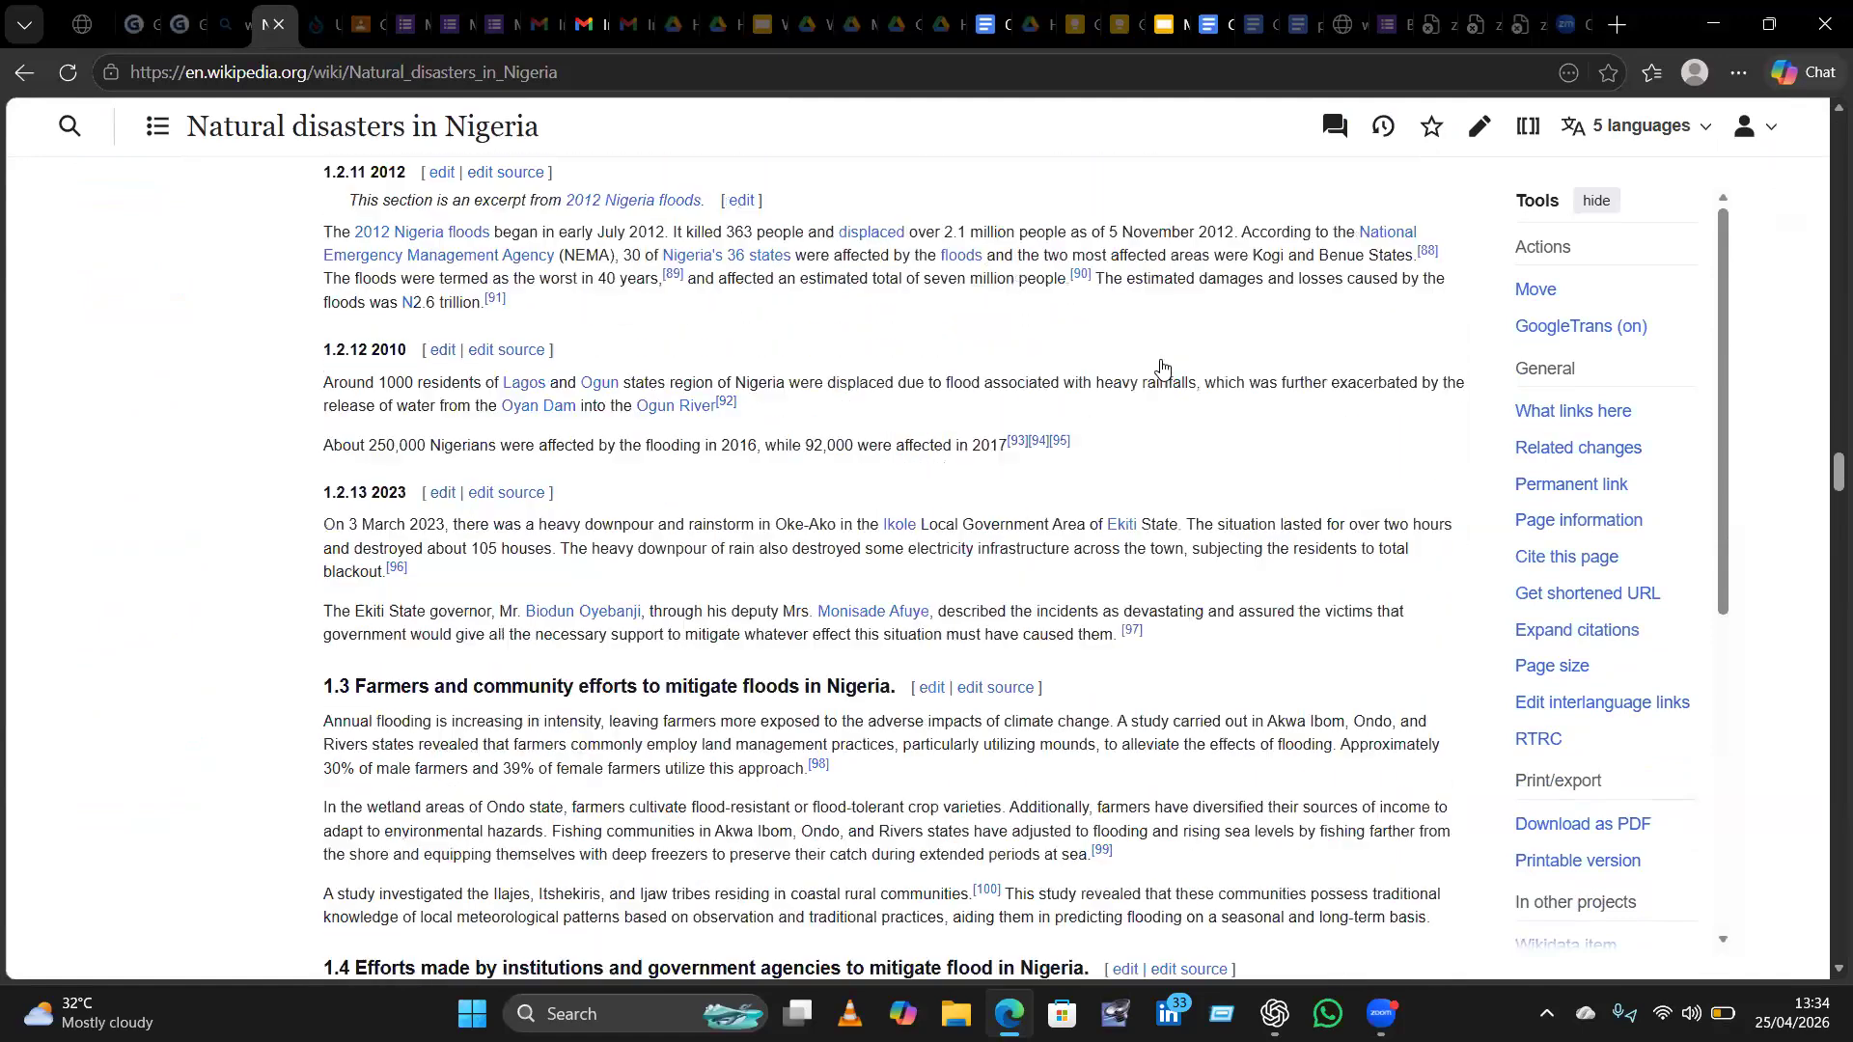
pyautogui.scroll(-4, 1161, 368)
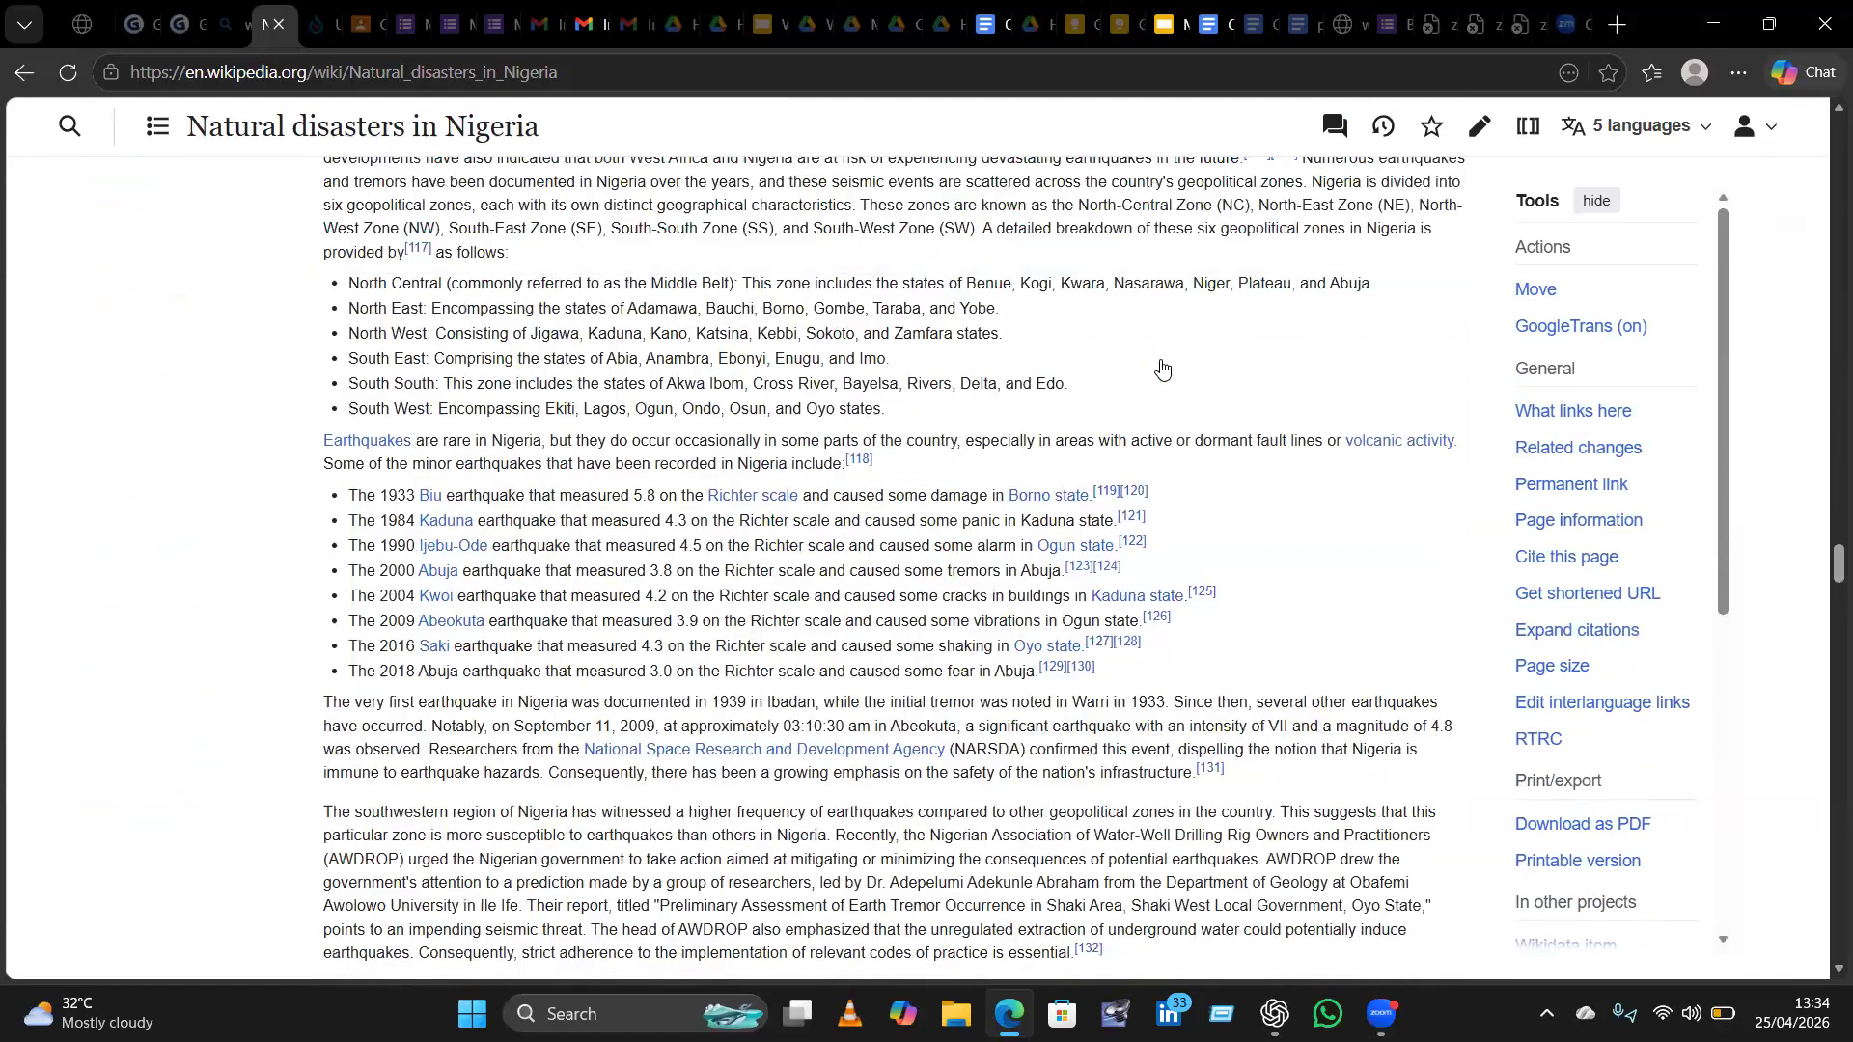
pyautogui.scroll(15, 1161, 368)
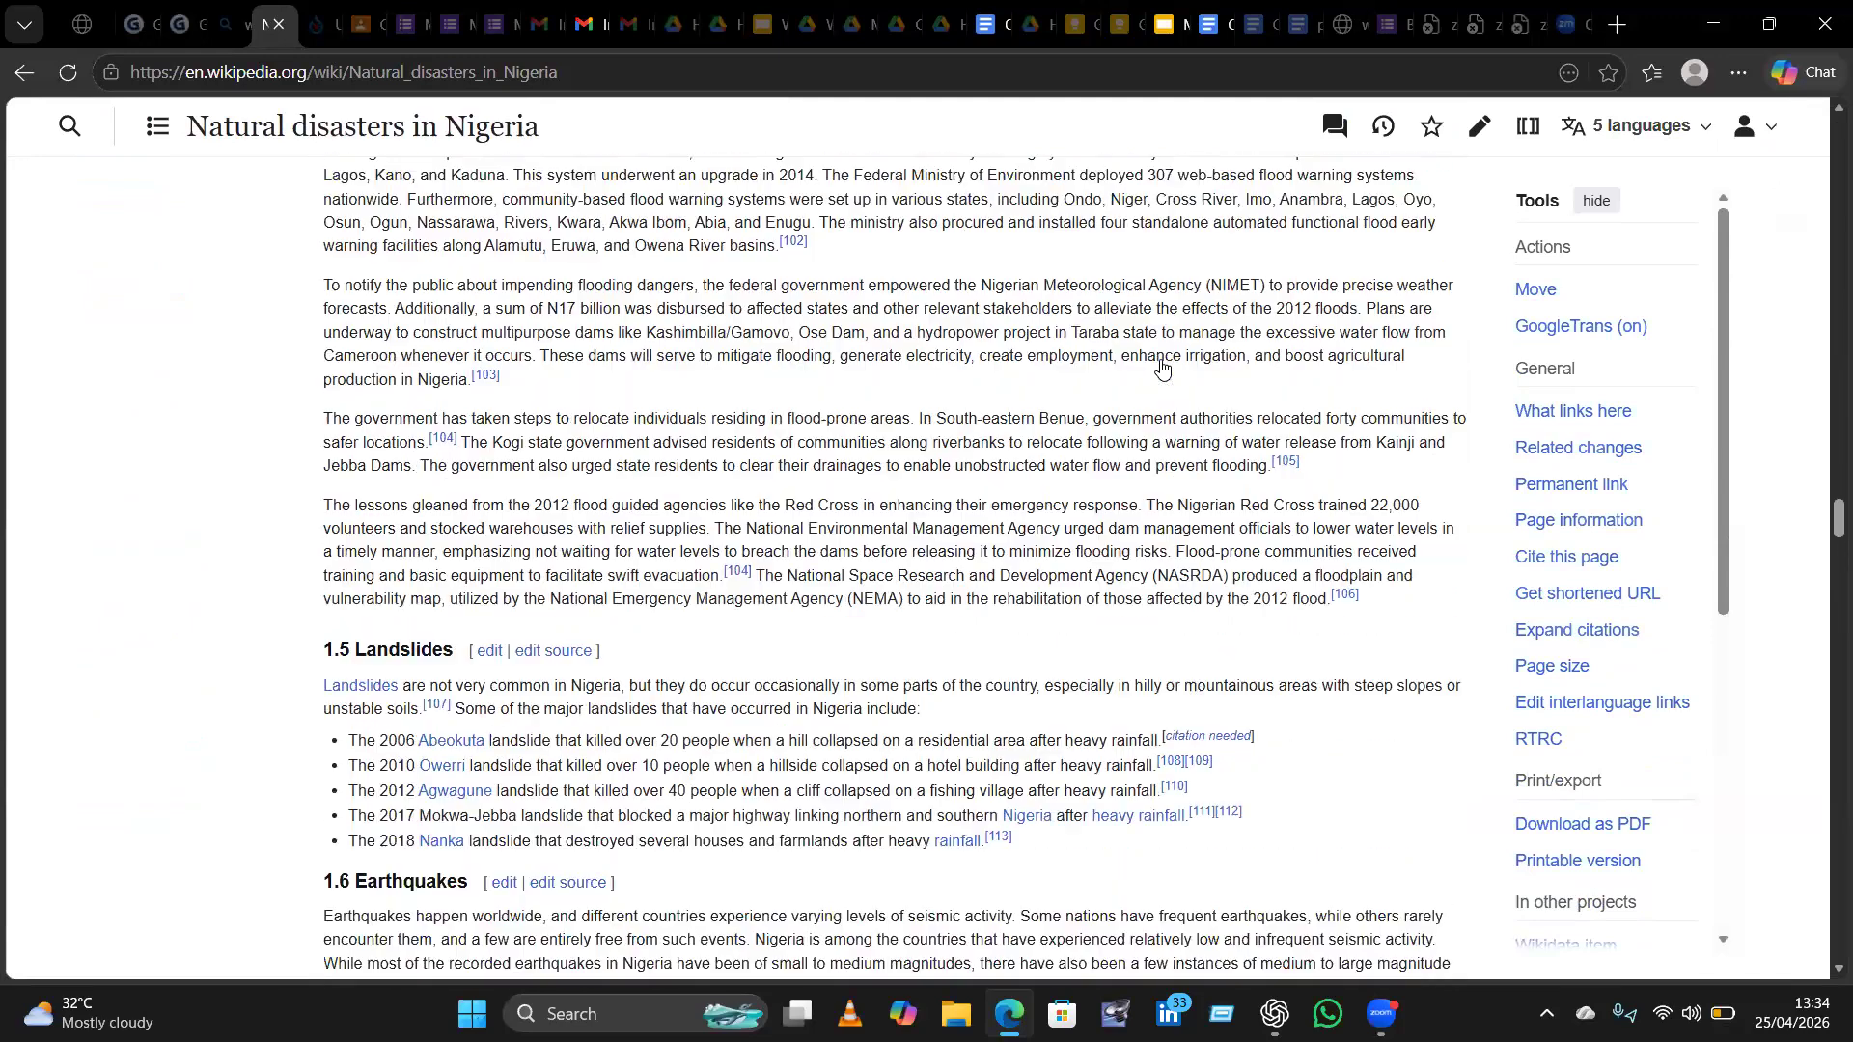
pyautogui.scroll(3, 1161, 368)
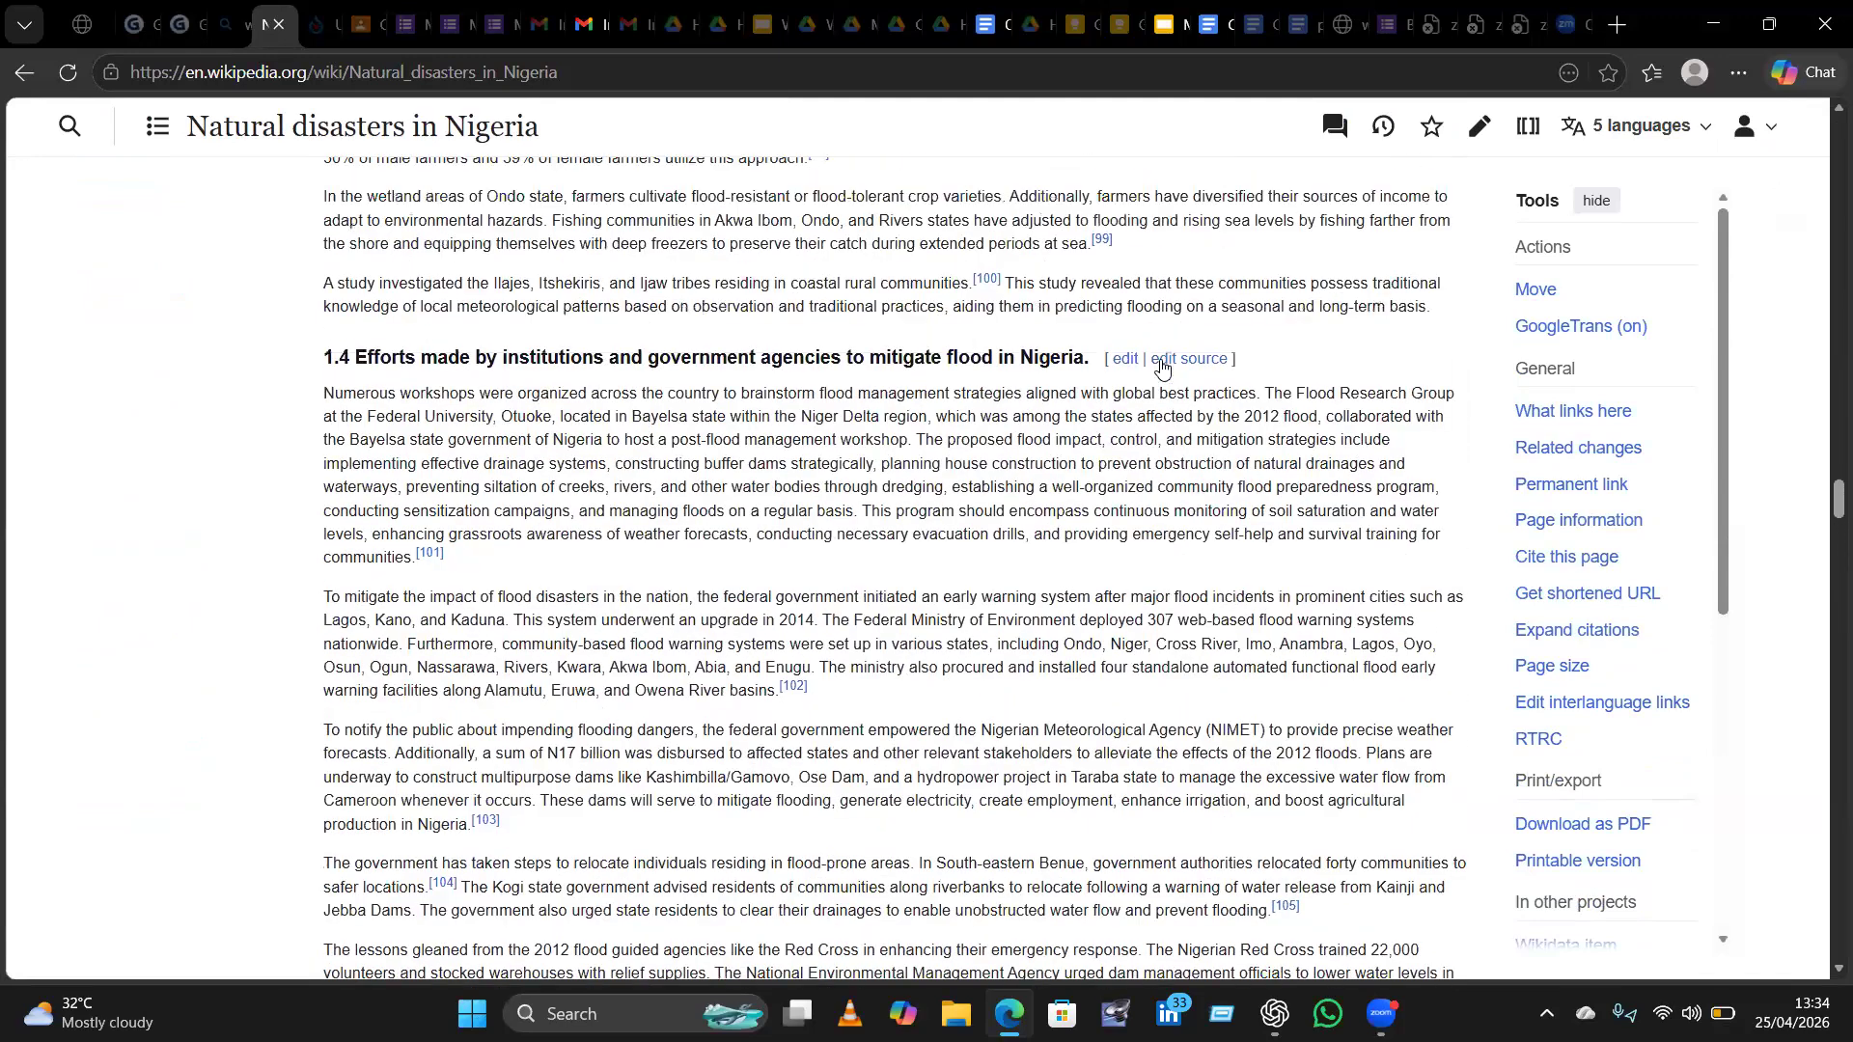
pyautogui.scroll(2, 1161, 367)
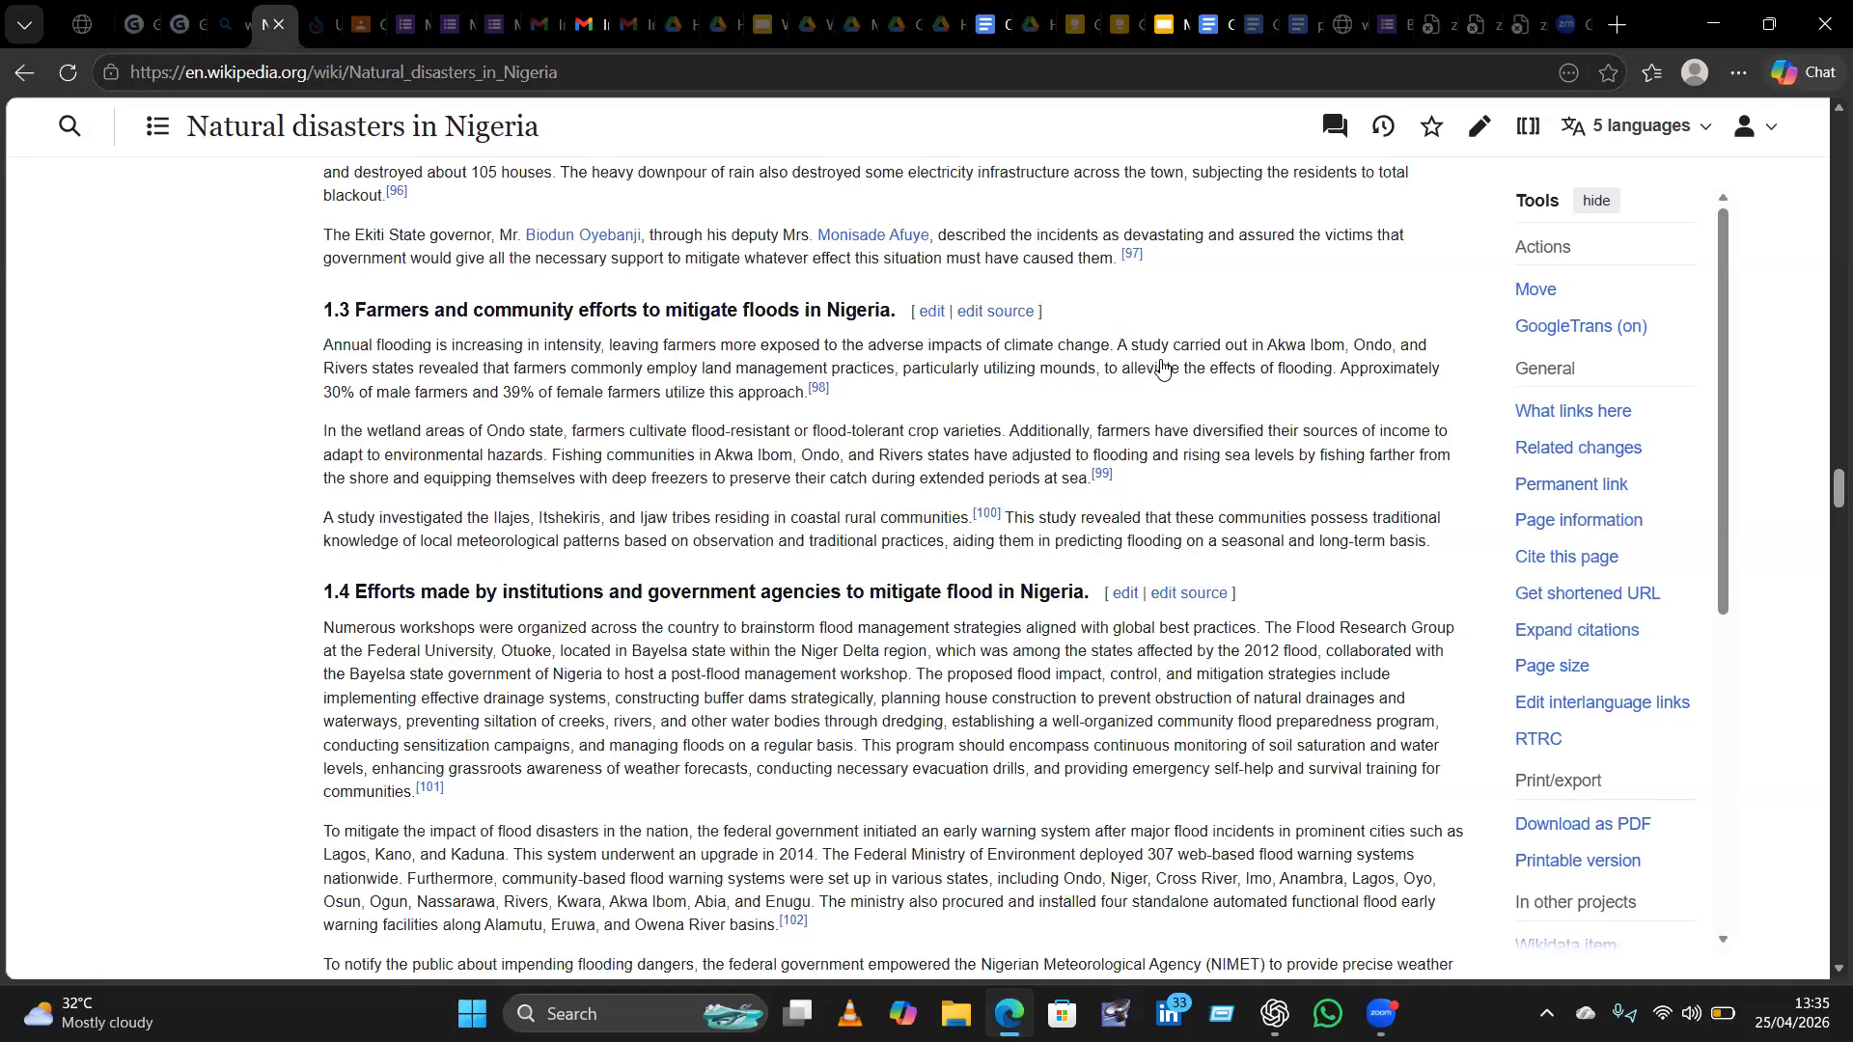
pyautogui.scroll(-2, 1161, 368)
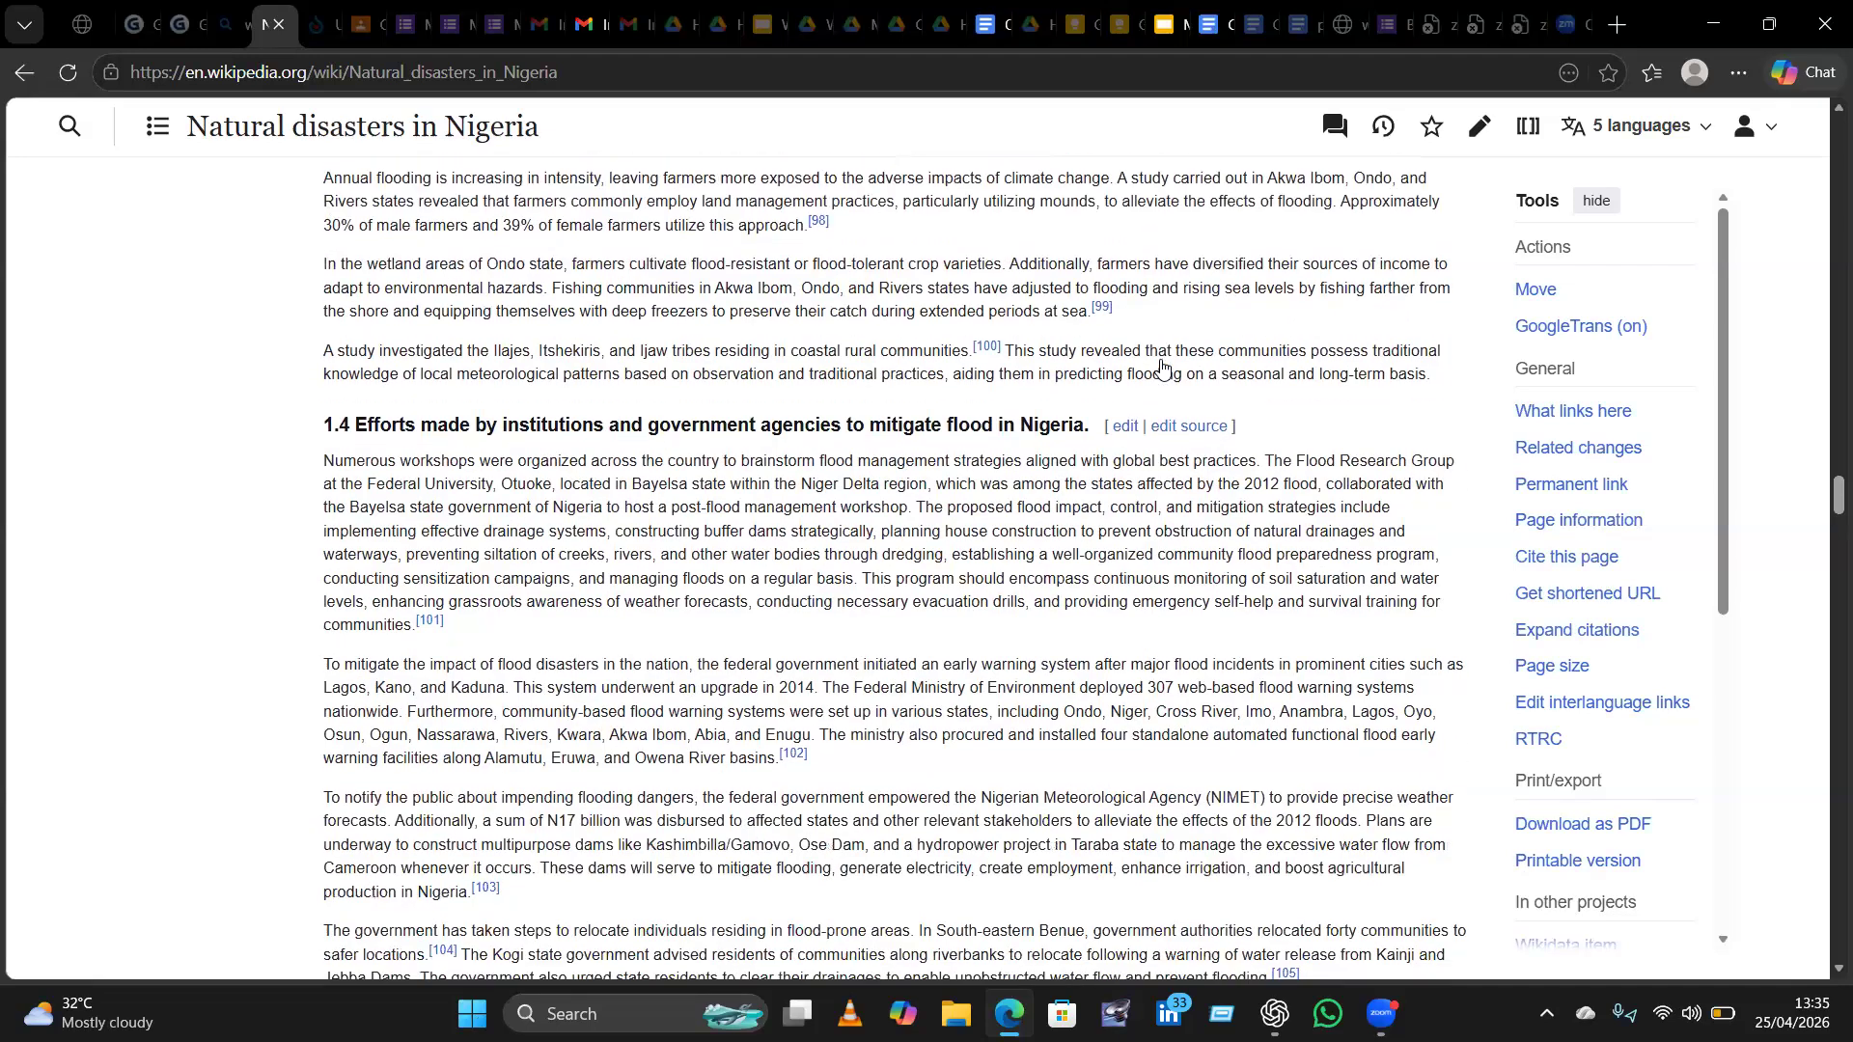
pyautogui.scroll(-1, 1160, 368)
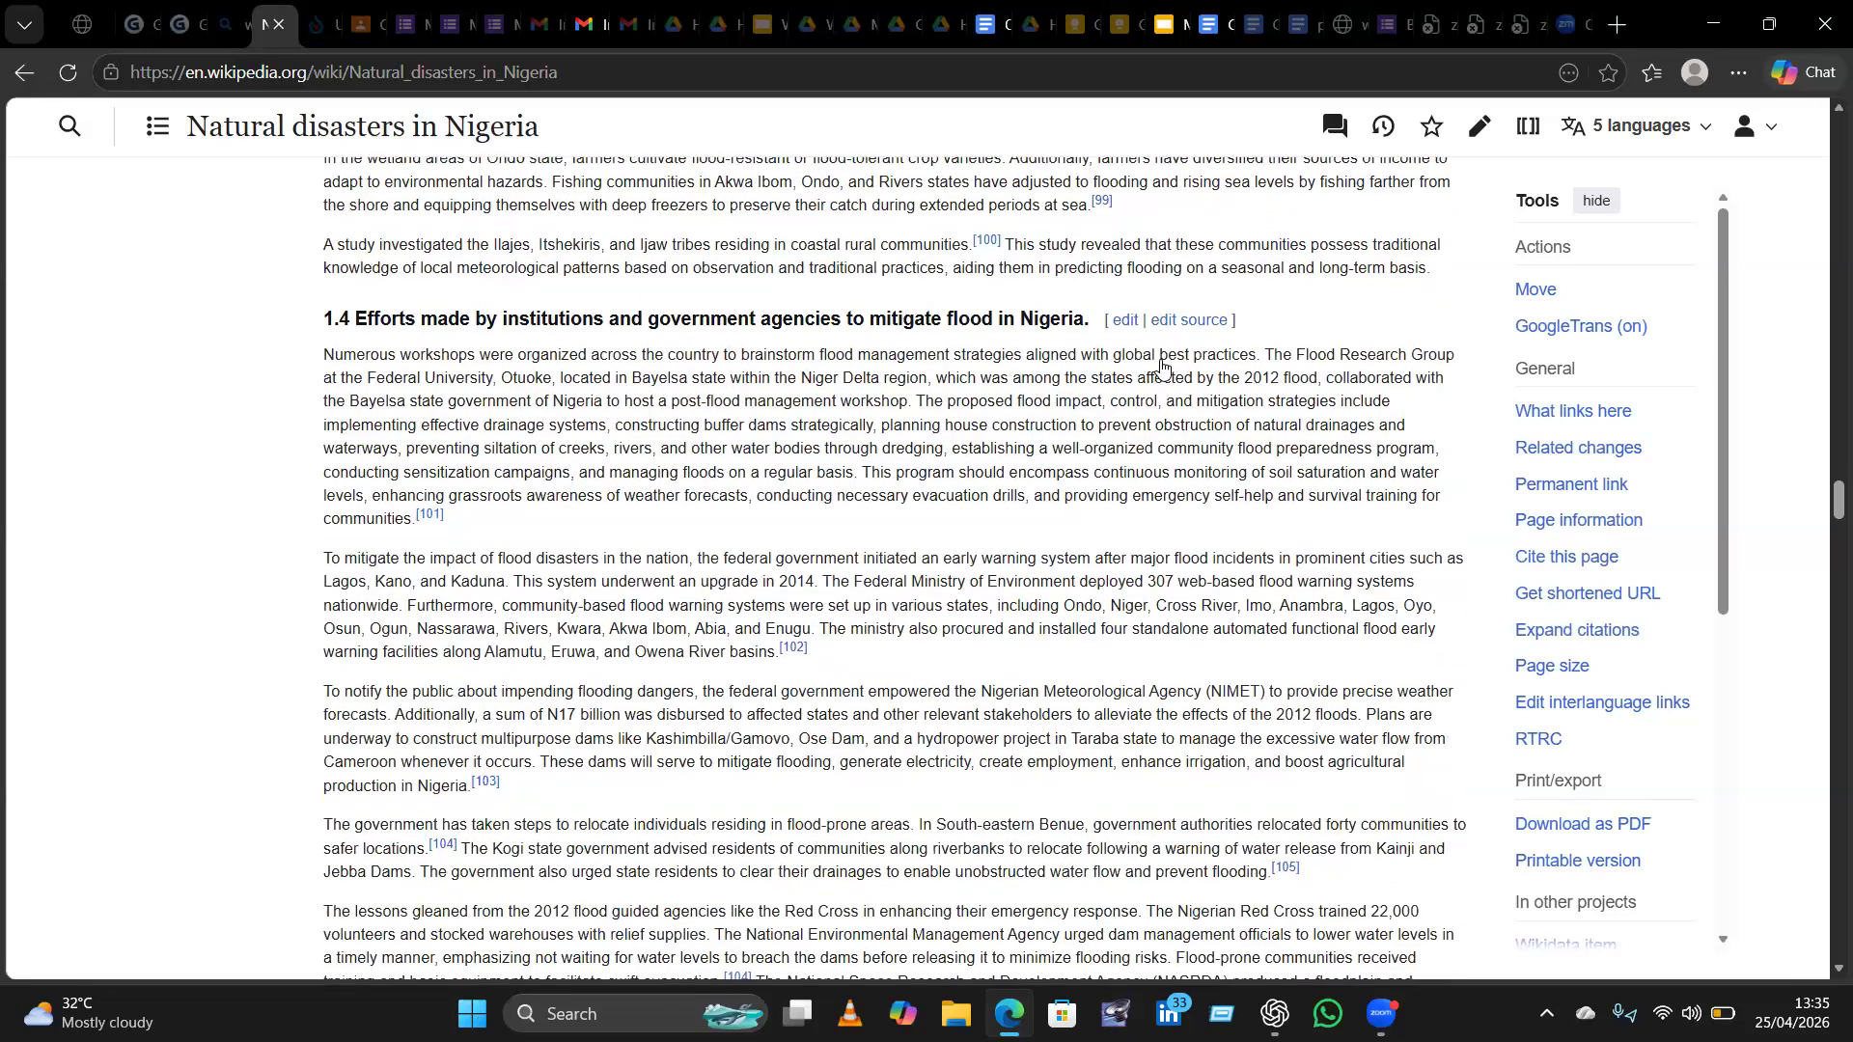
# Review the Landslides, Earthquakes and Fire outbreak sections, including the earthquake forecast and seismic stations text.
pyautogui.scroll(-7, 1161, 367)
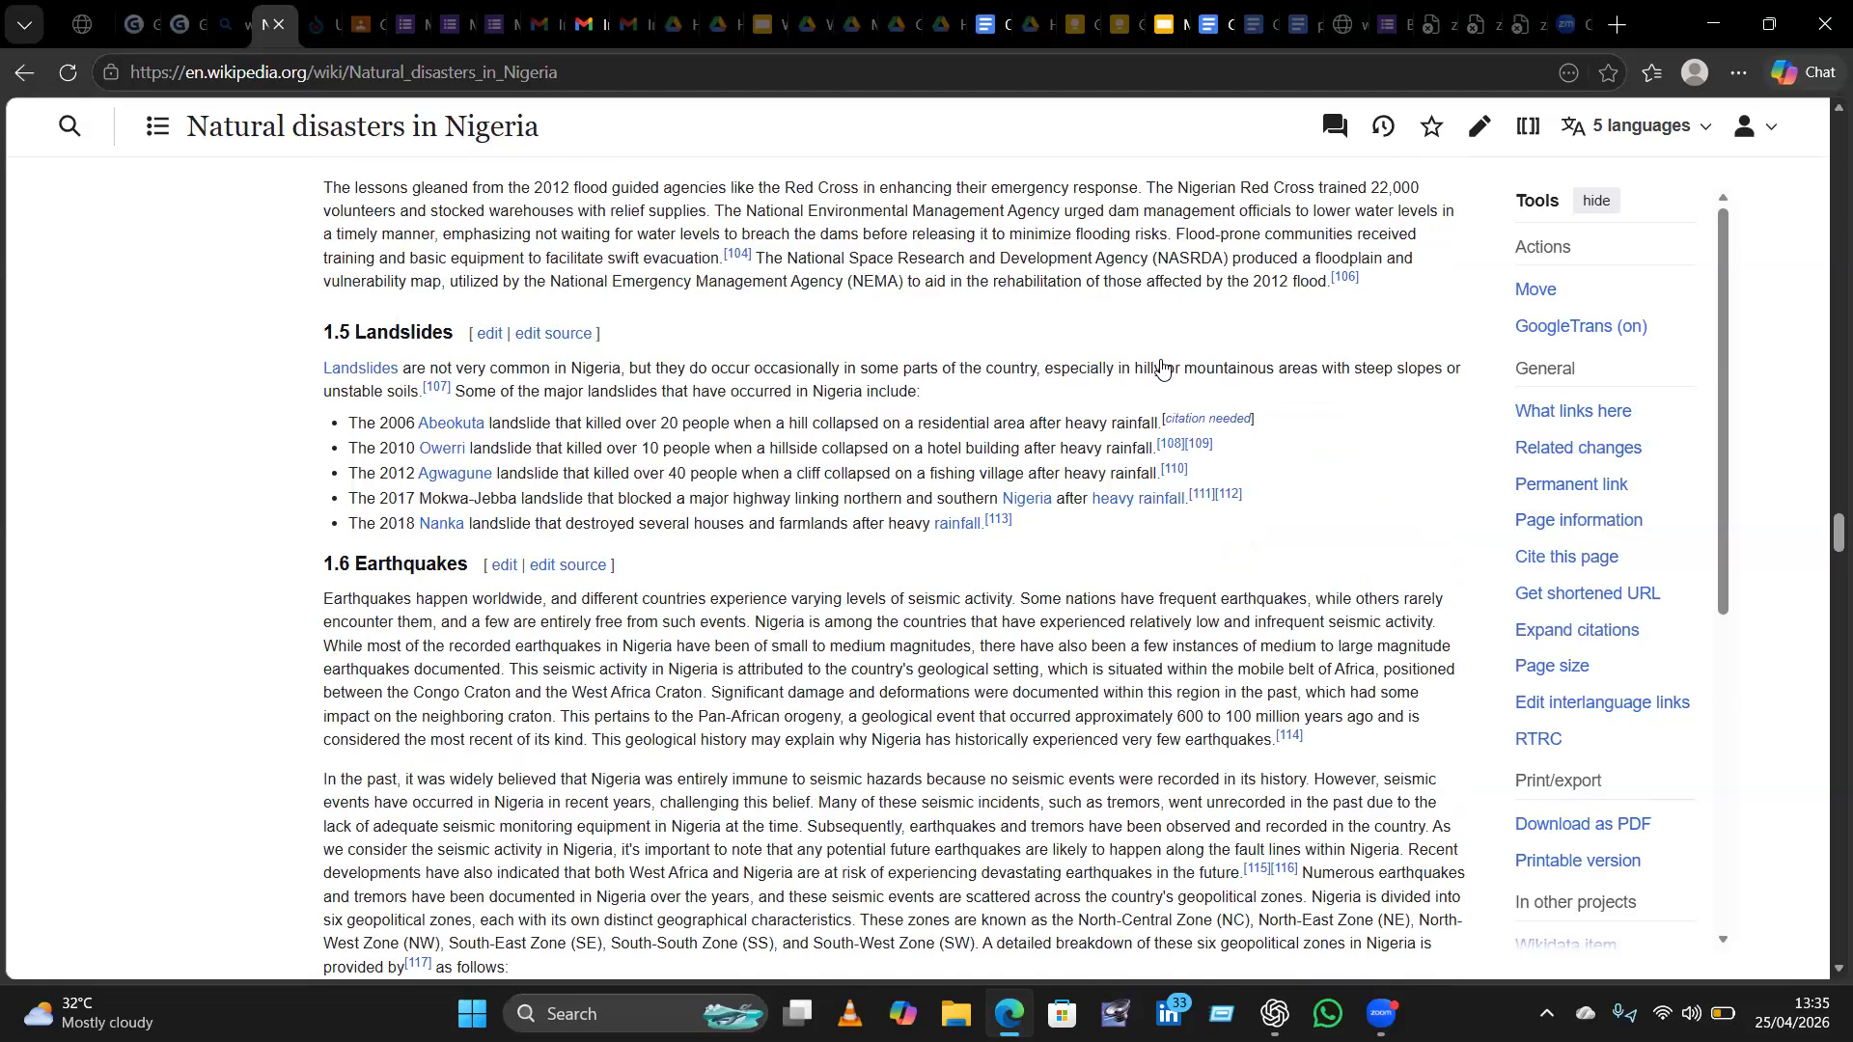
pyautogui.scroll(-1, 1162, 368)
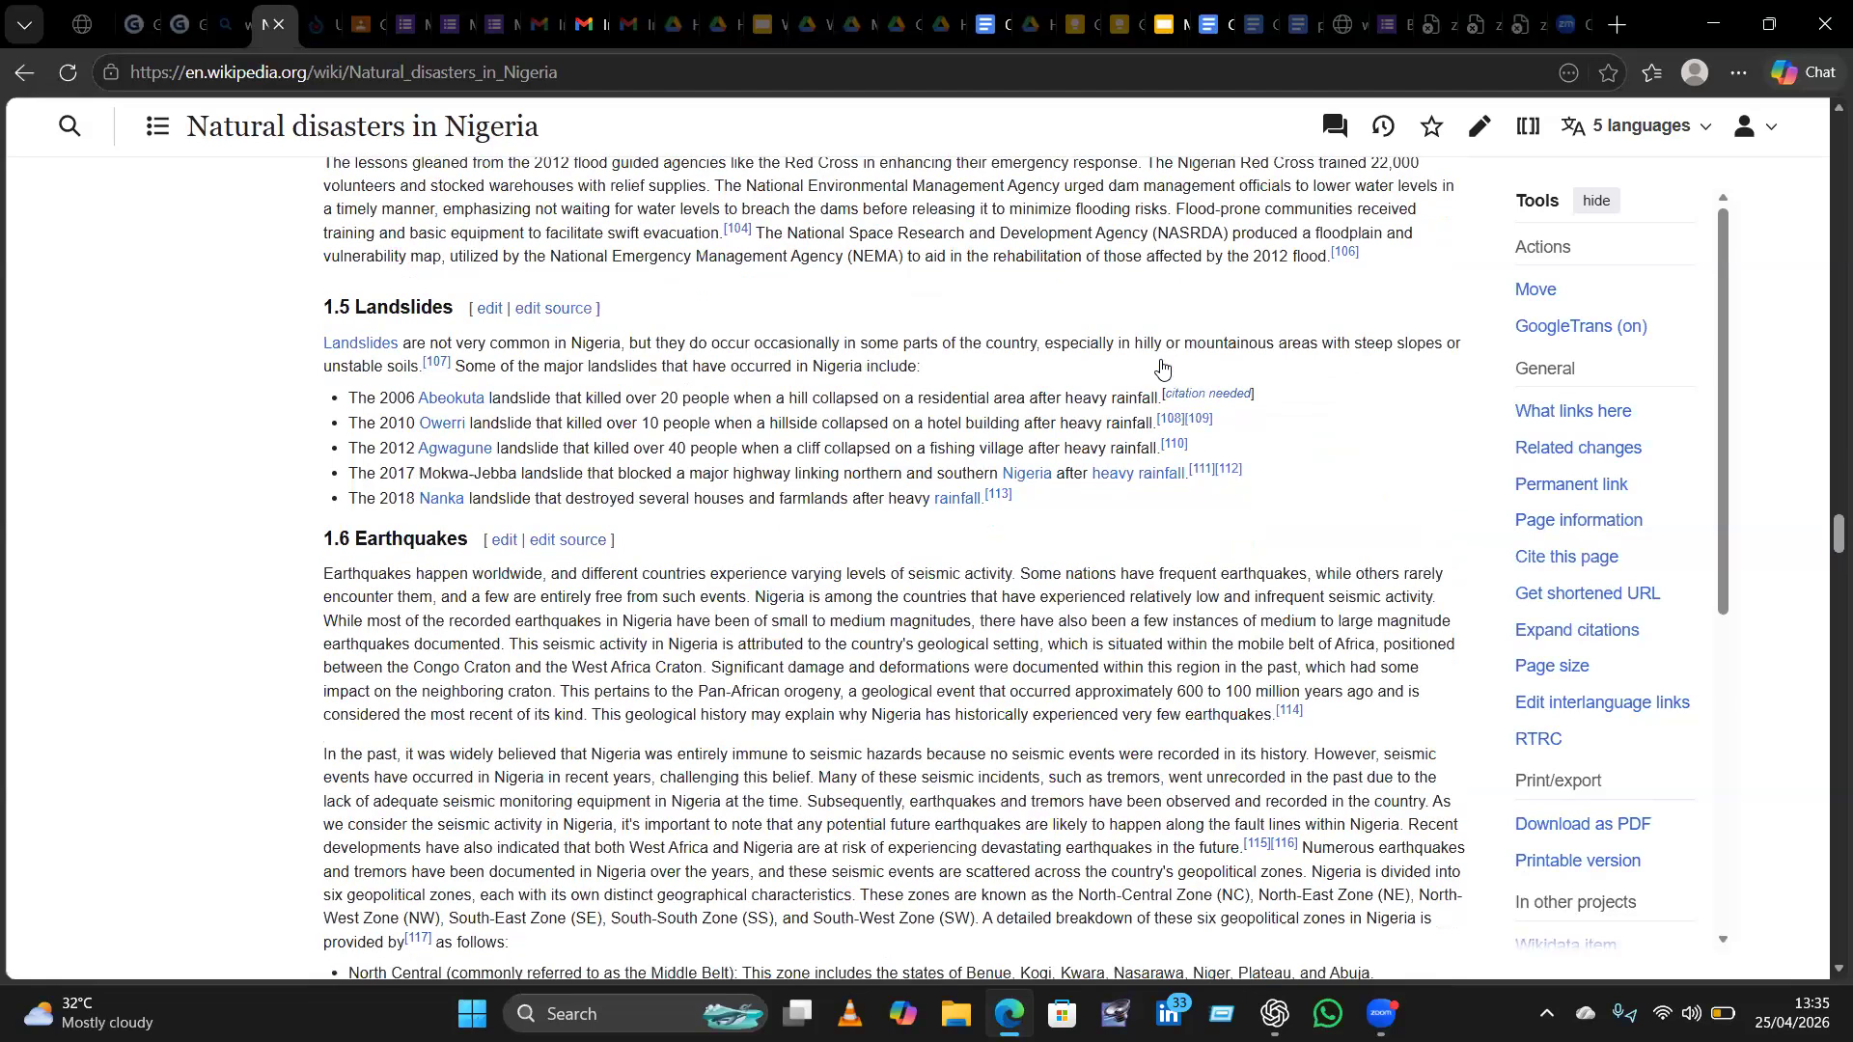
pyautogui.scroll(-2, 1161, 368)
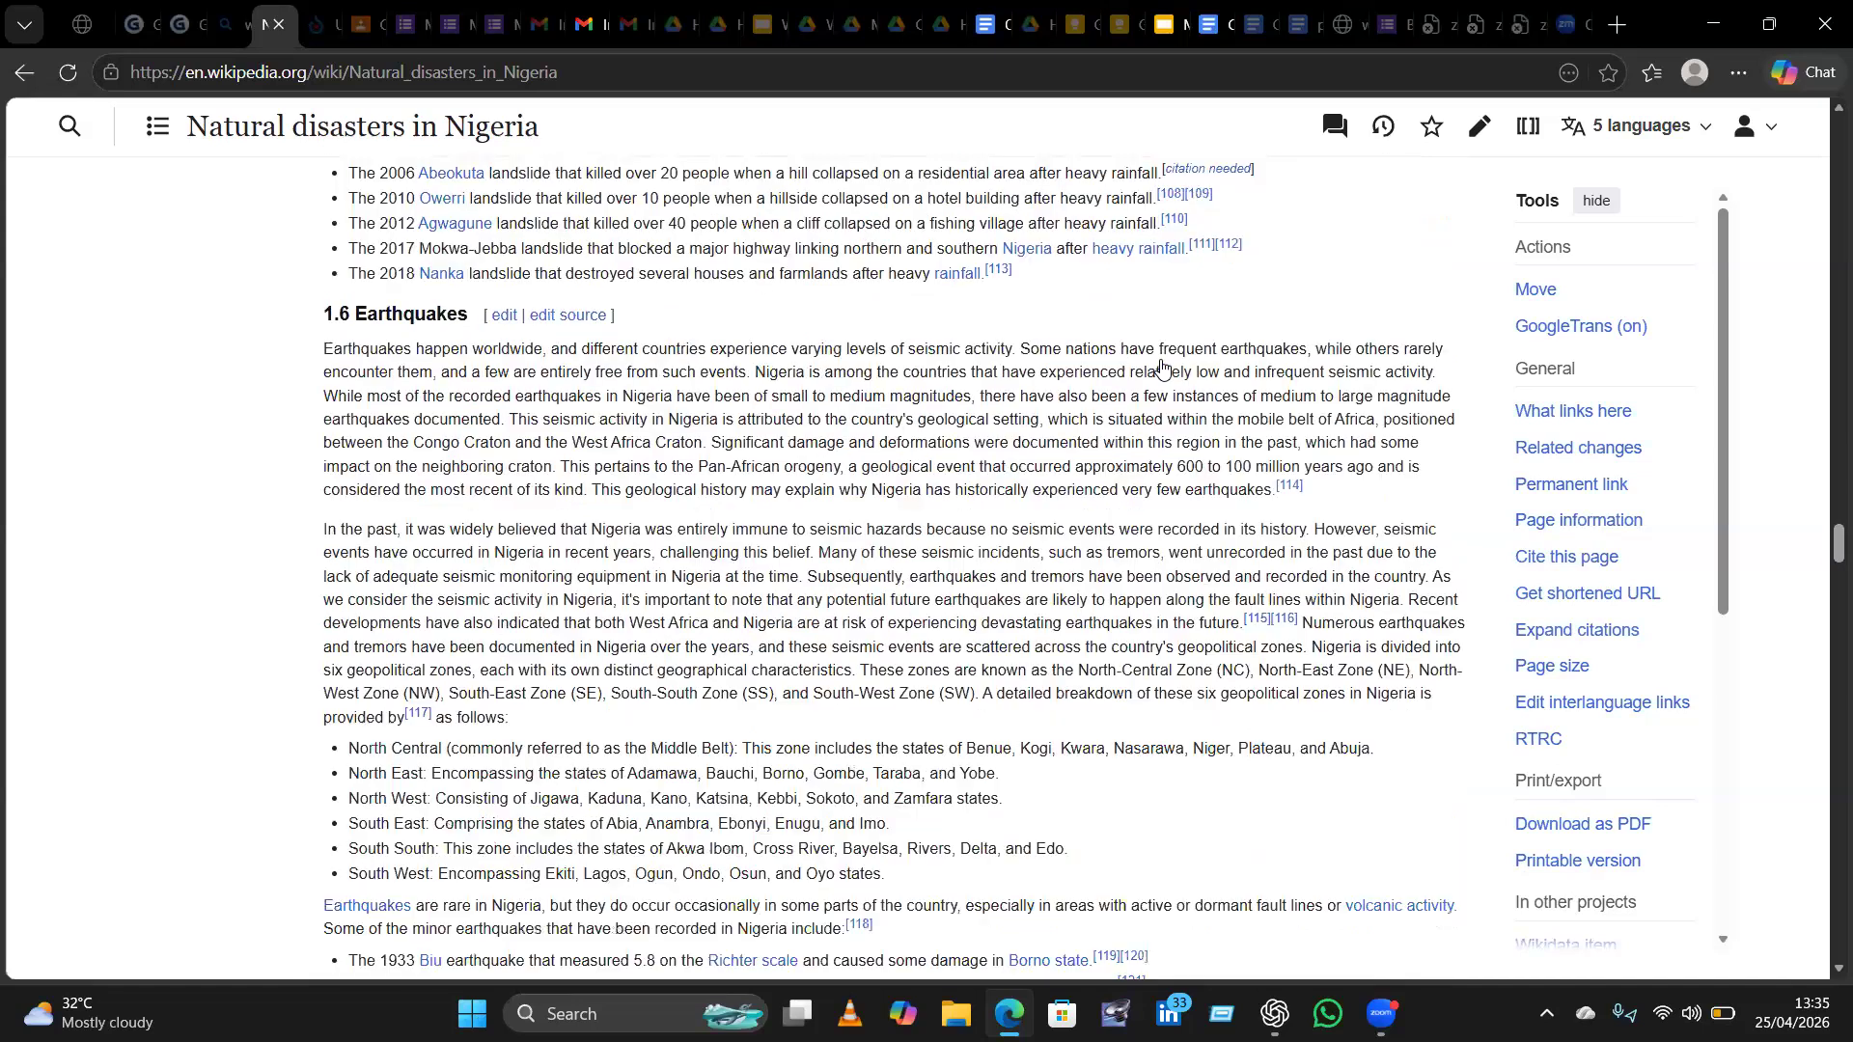
pyautogui.scroll(-7, 1162, 367)
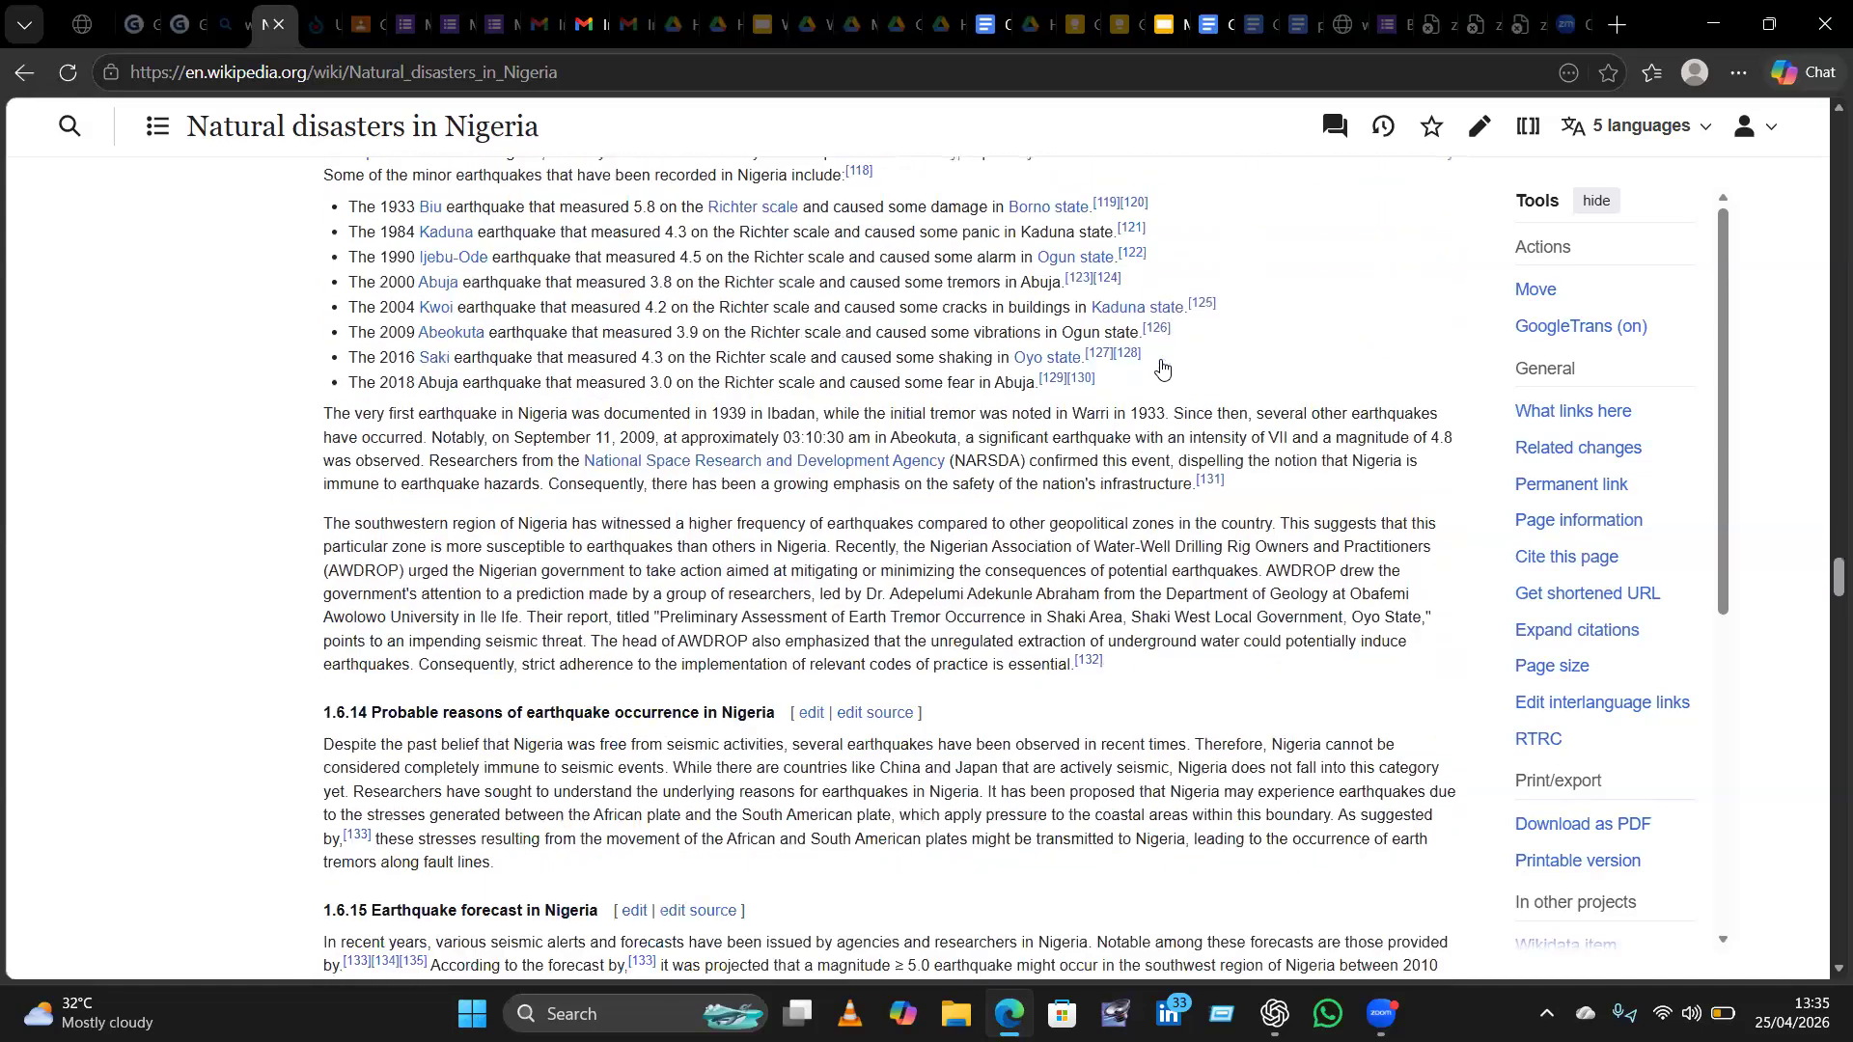
pyautogui.scroll(-5, 1162, 368)
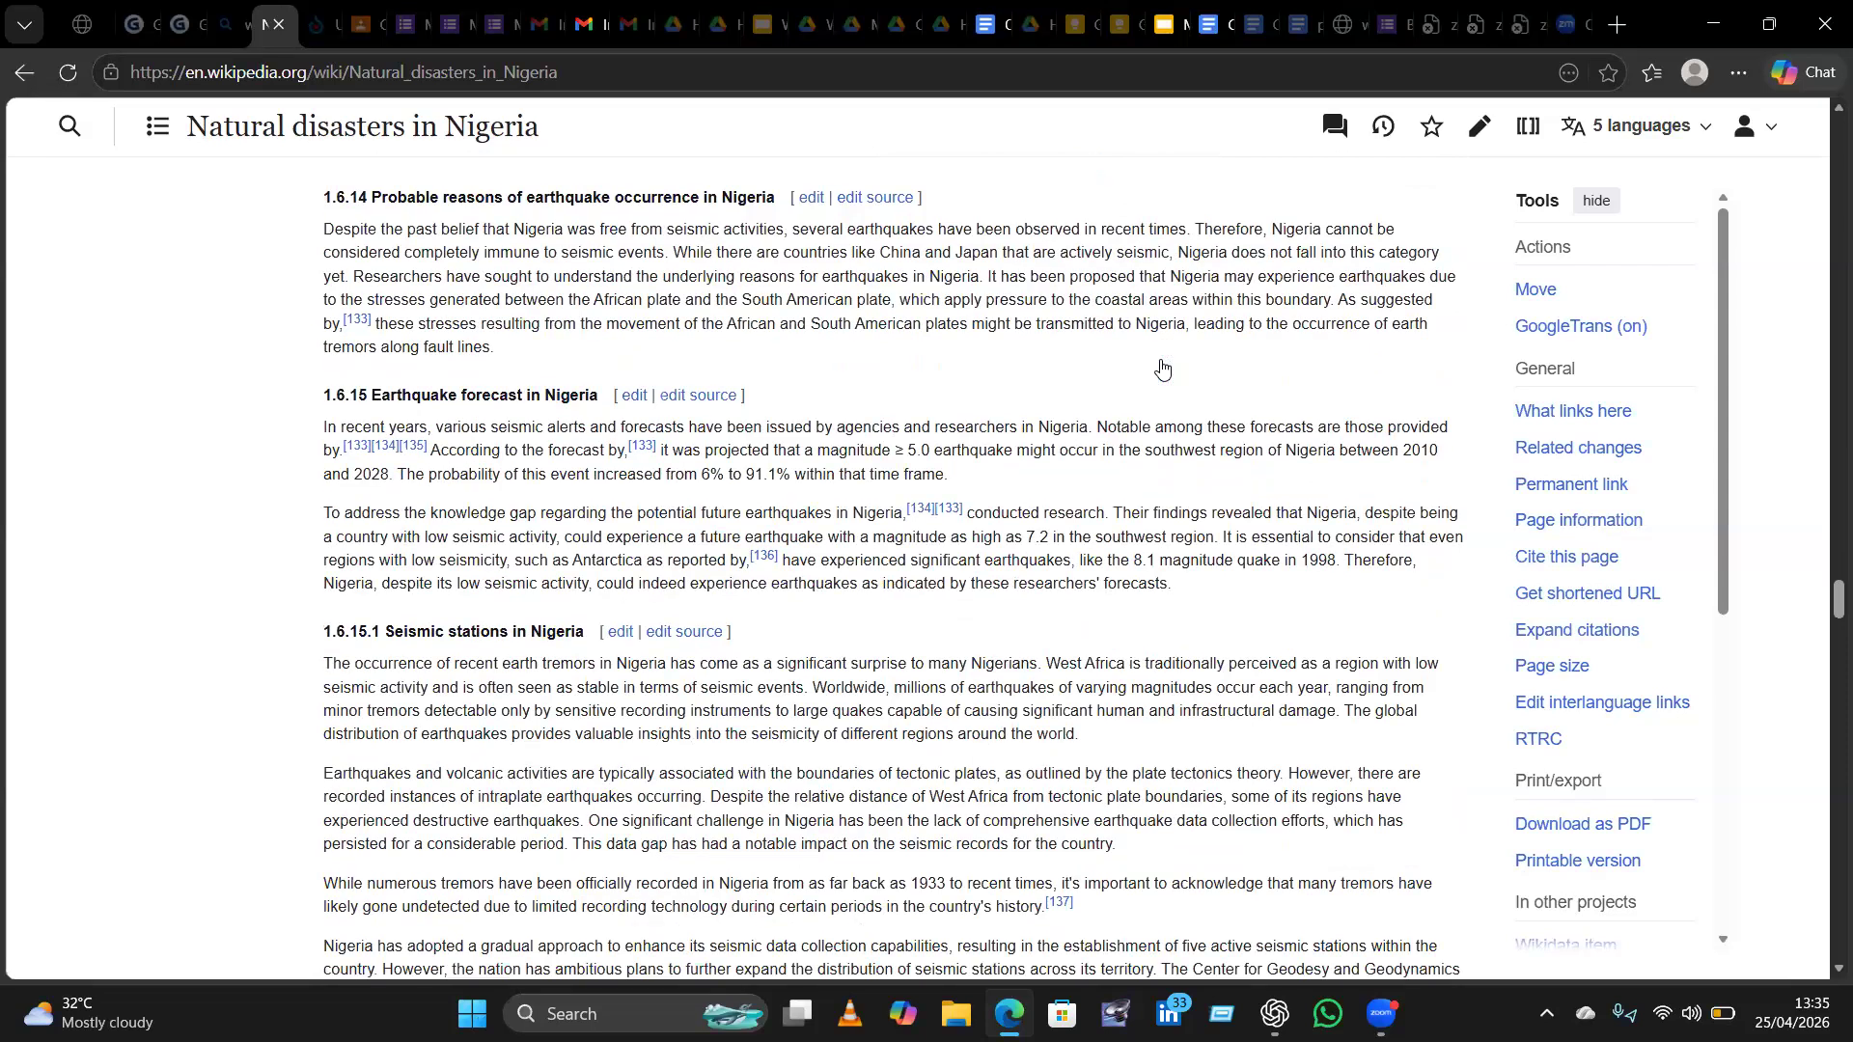
pyautogui.scroll(2, 1162, 368)
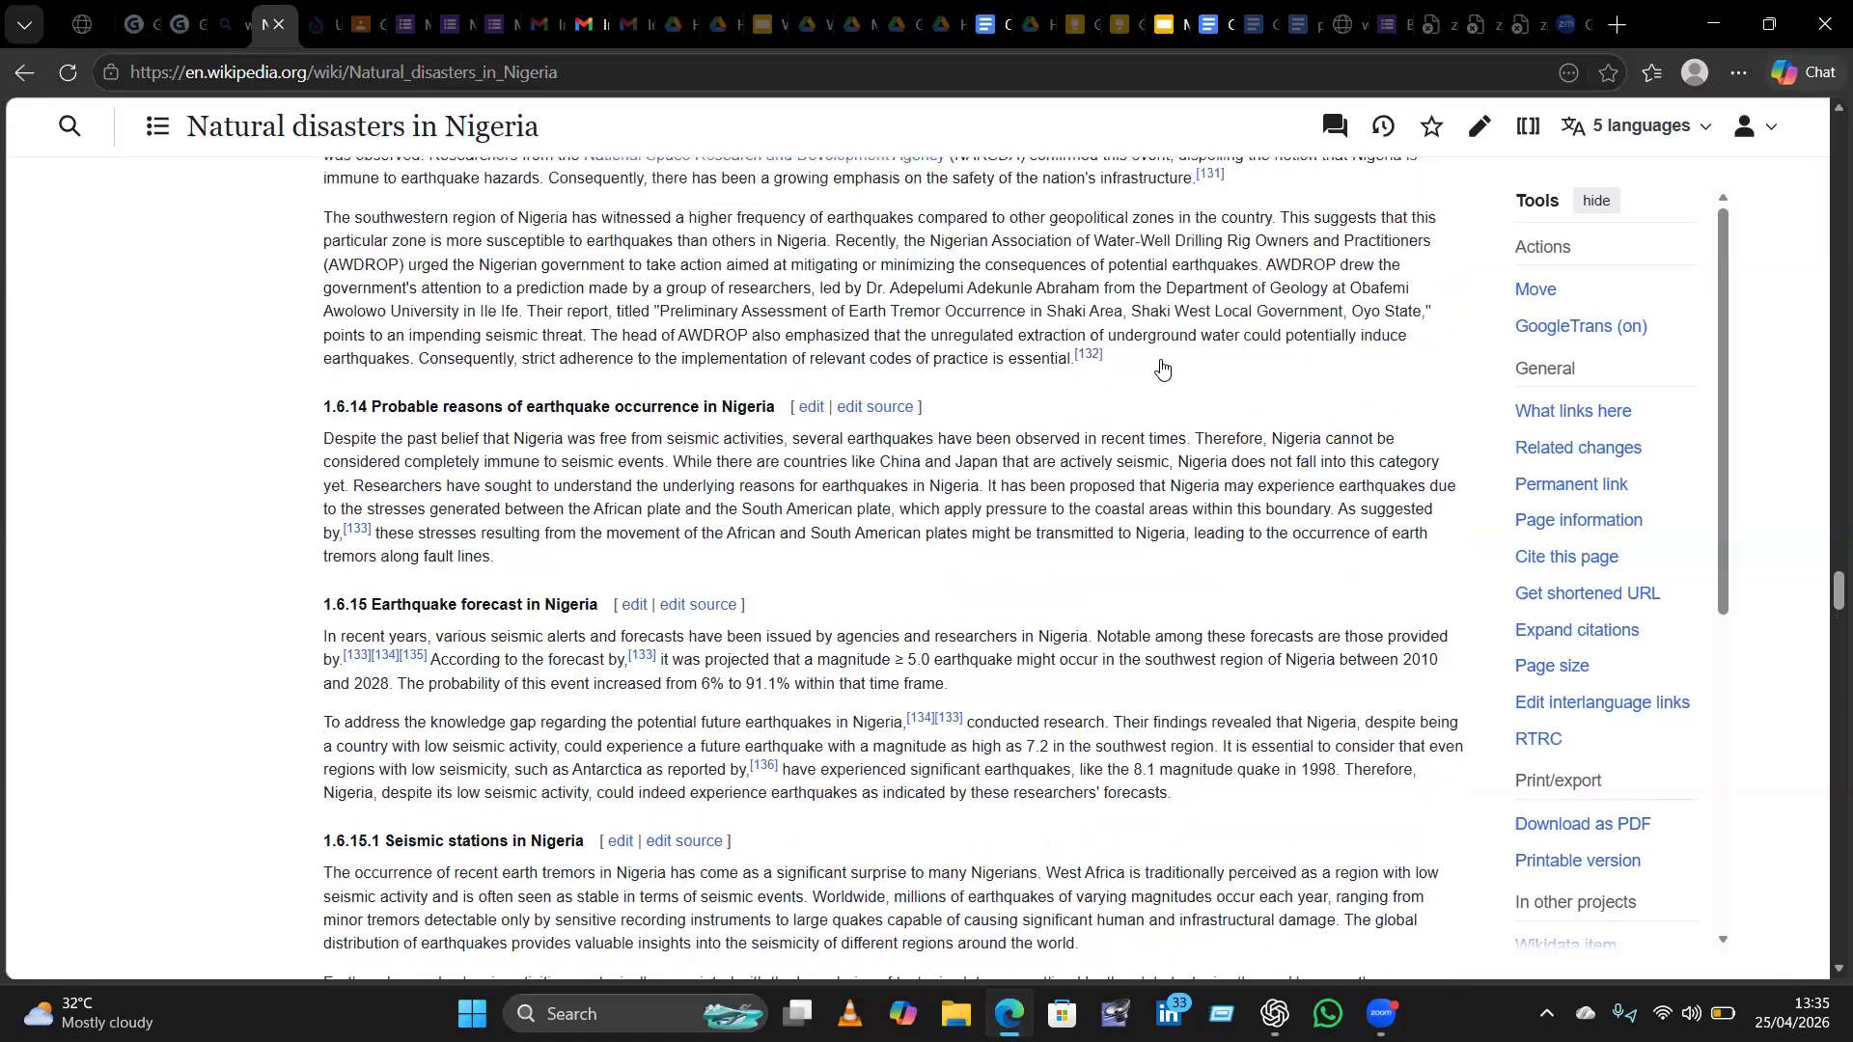
pyautogui.scroll(-4, 1162, 368)
pyautogui.scroll(-7, 1162, 368)
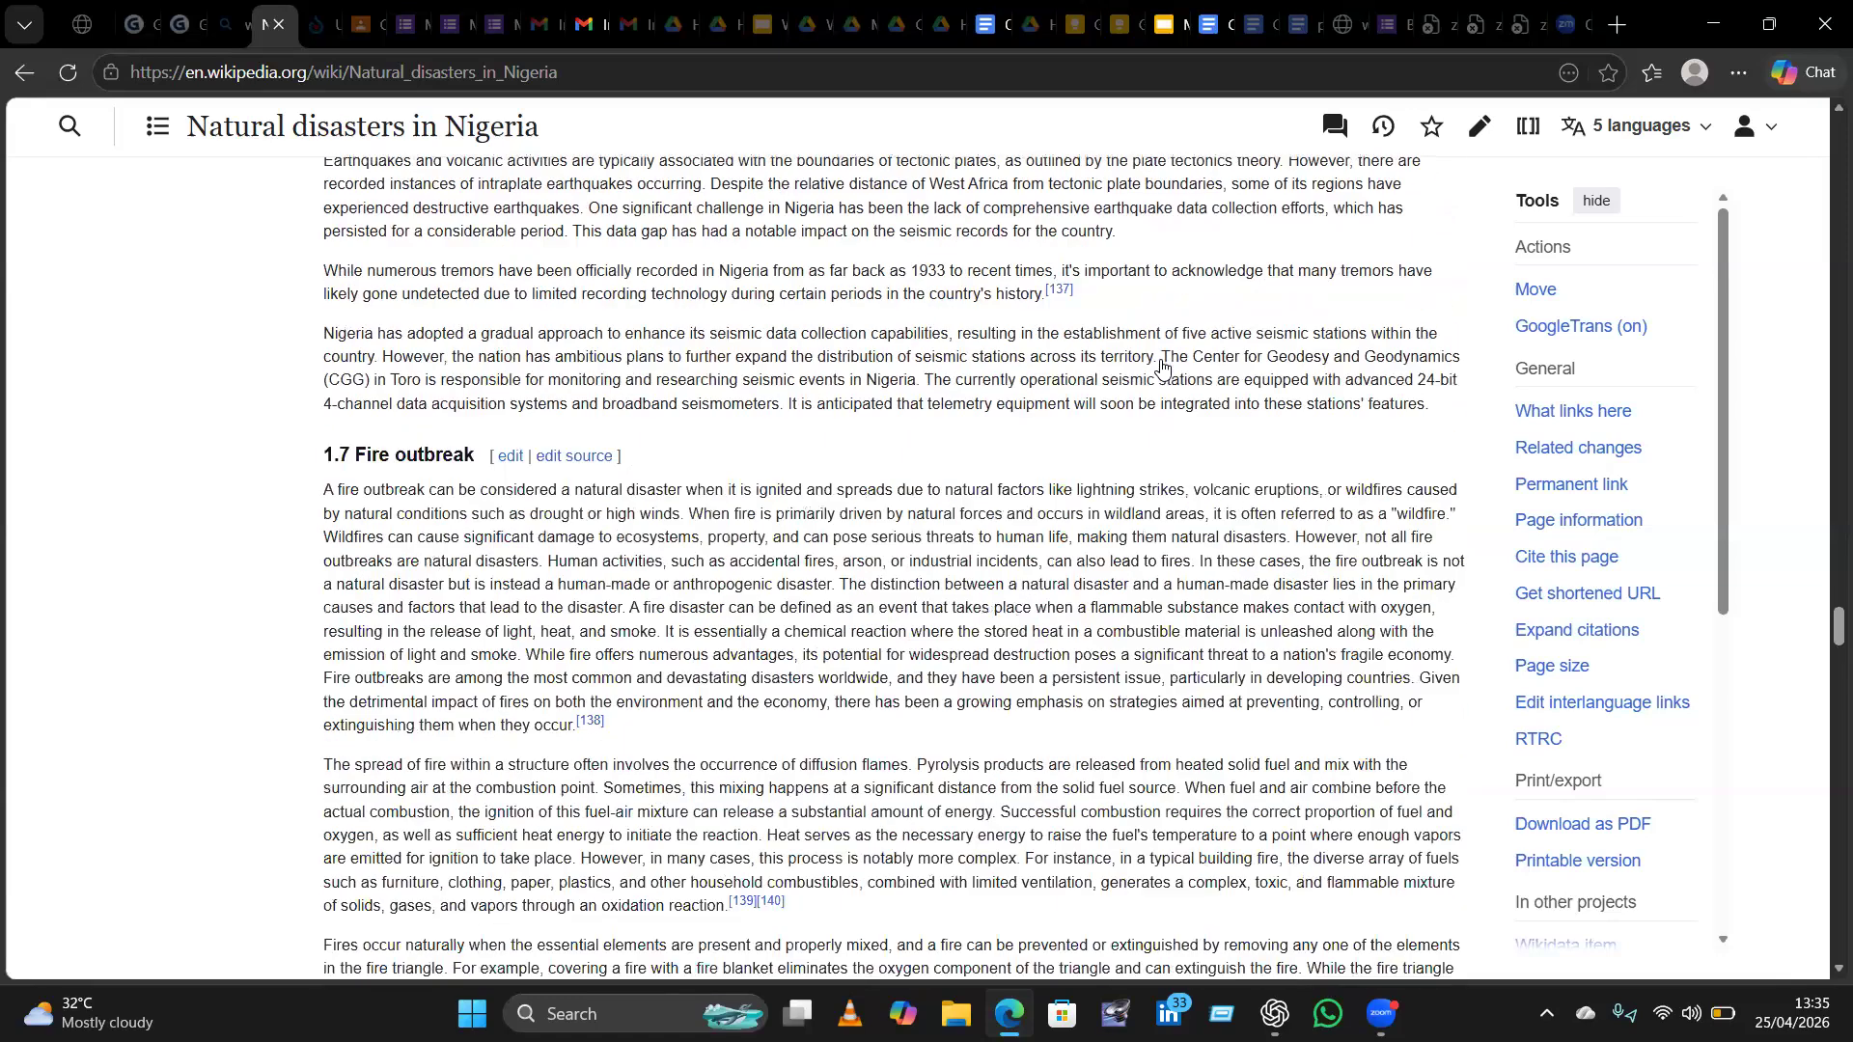
pyautogui.scroll(1, 1162, 367)
pyautogui.scroll(-2, 1162, 368)
pyautogui.scroll(-2, 1162, 368)
pyautogui.scroll(5, 1162, 367)
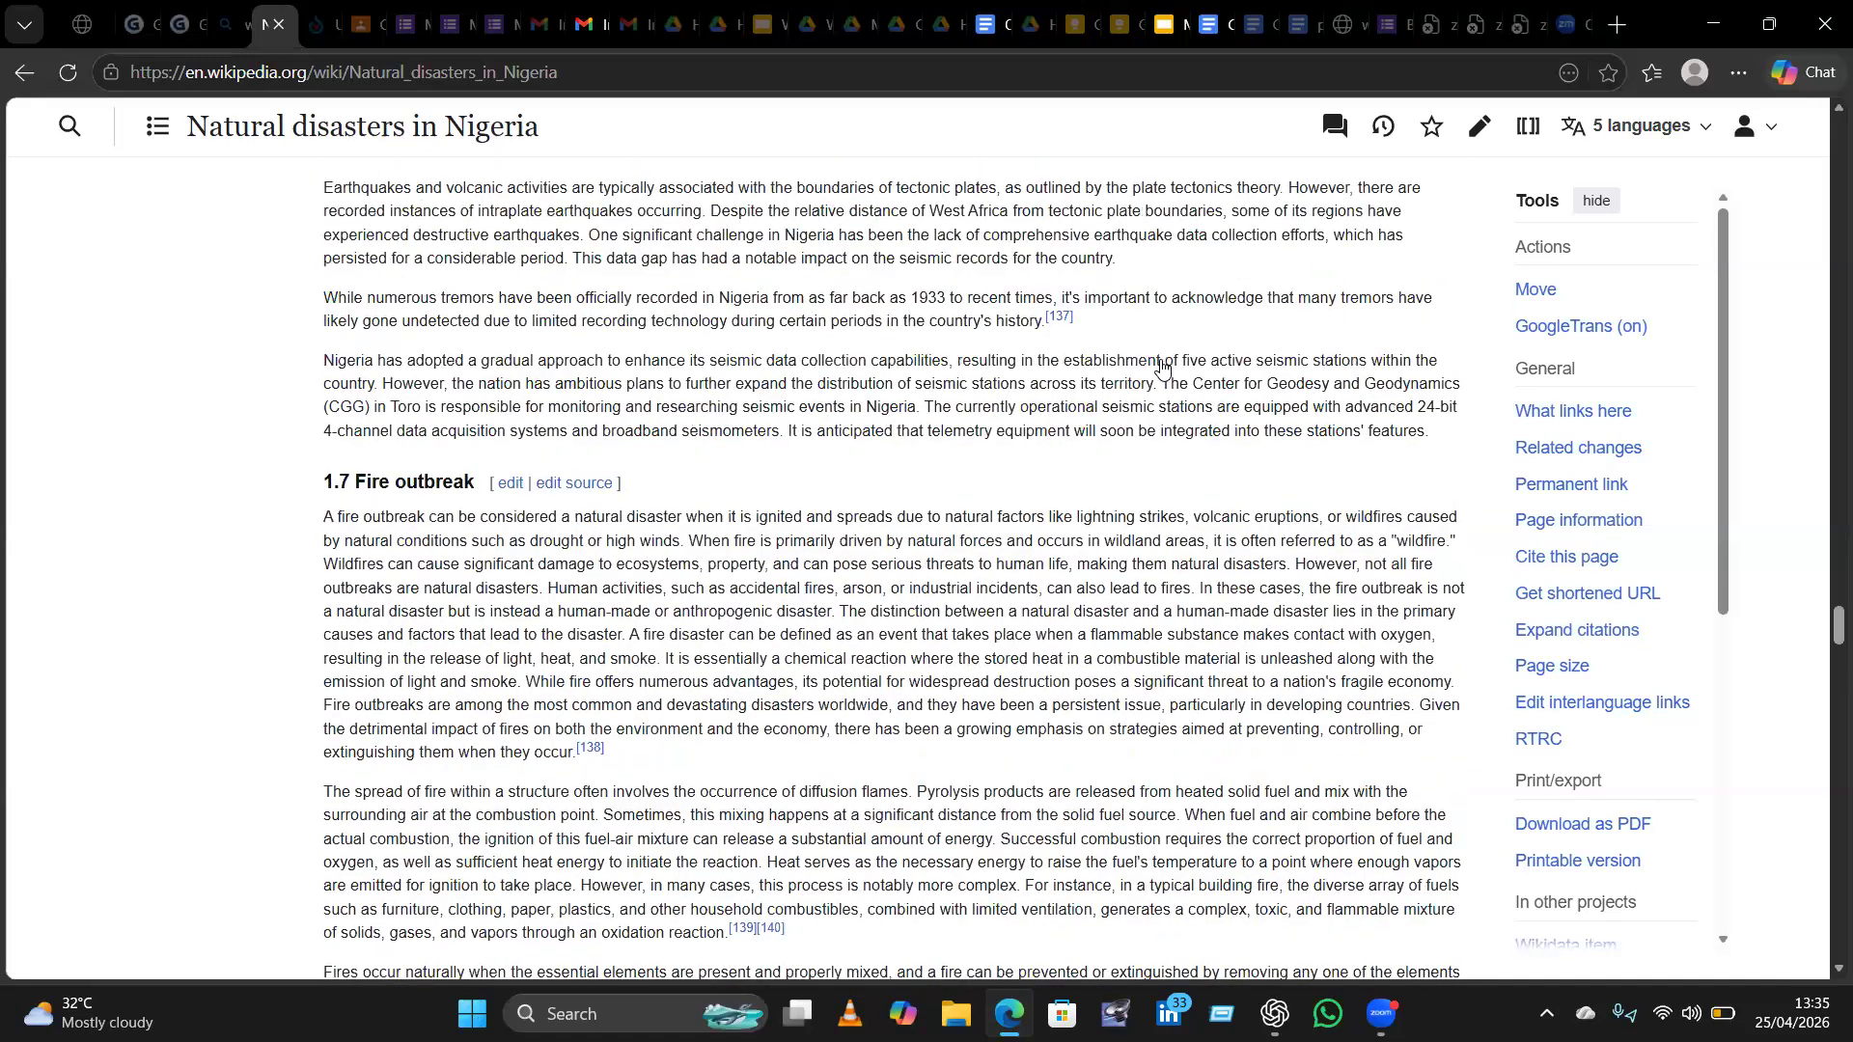
# Return to the beginning of the article, passing the Flood section with its new image.
pyautogui.scroll(20, 1162, 368)
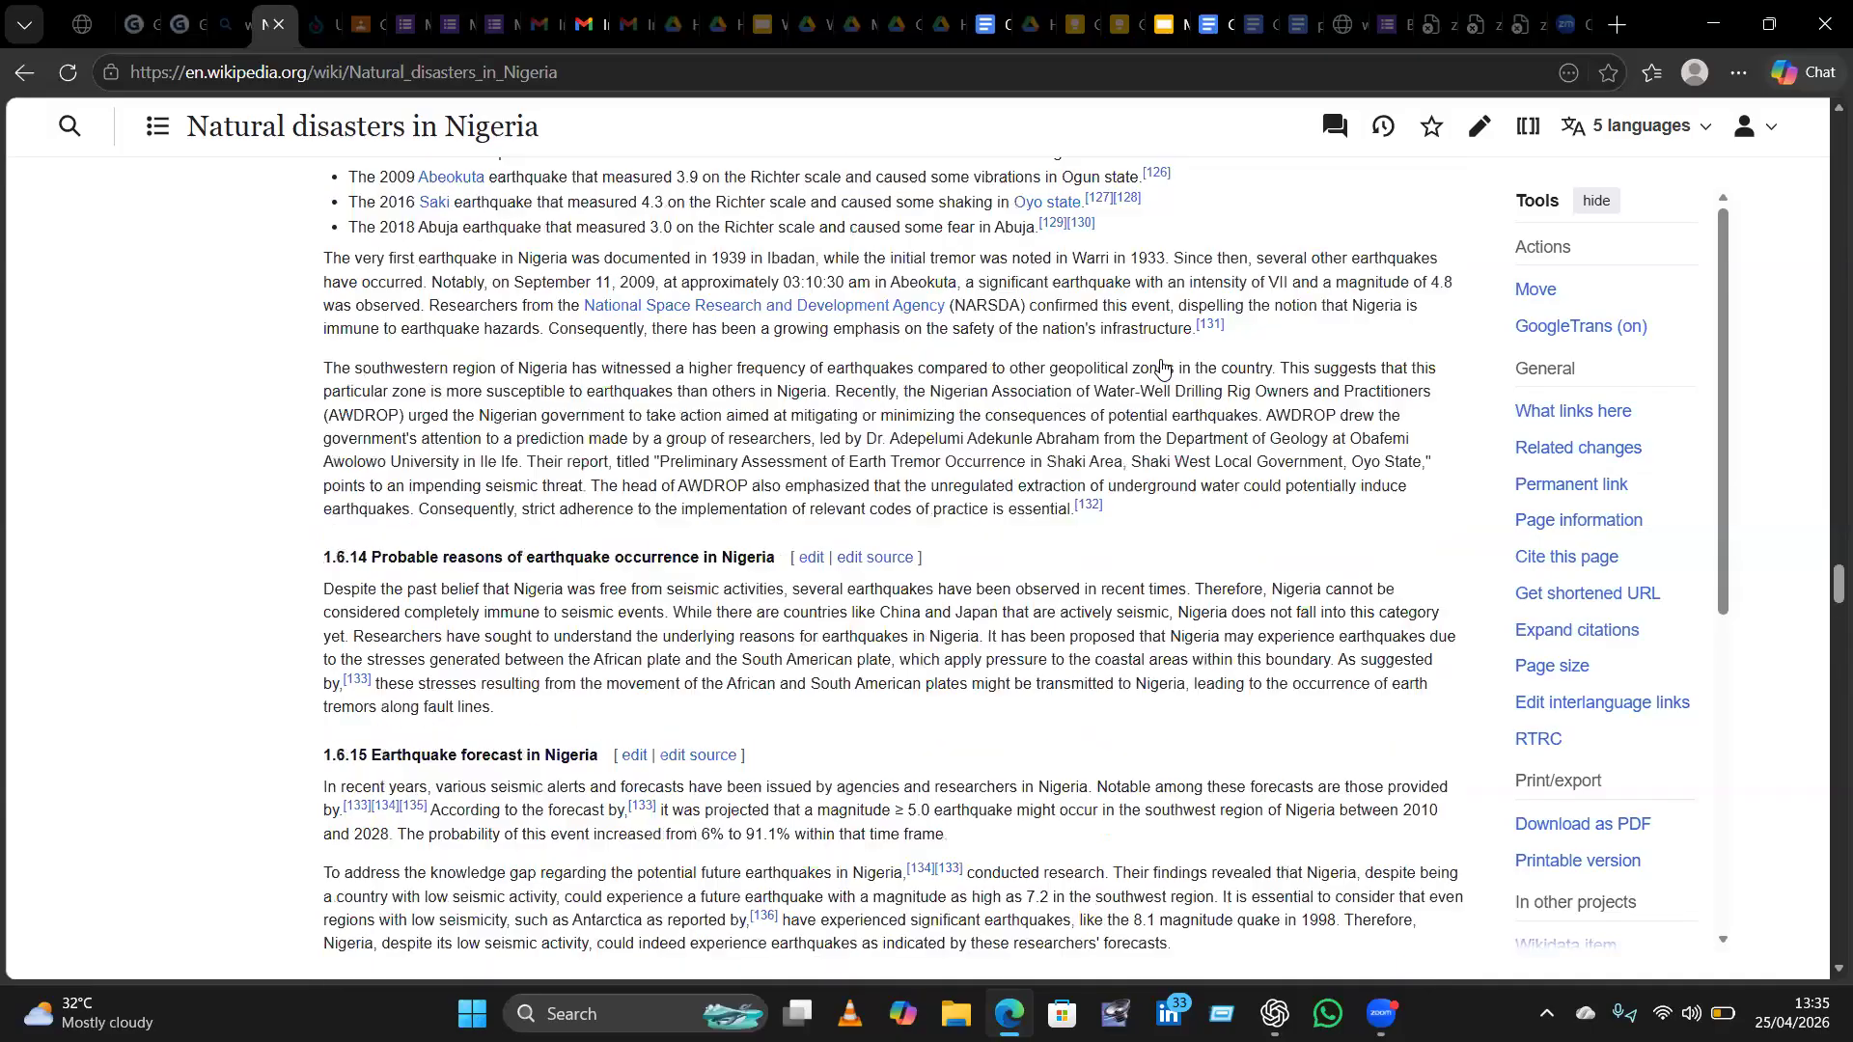
pyautogui.scroll(17, 1162, 367)
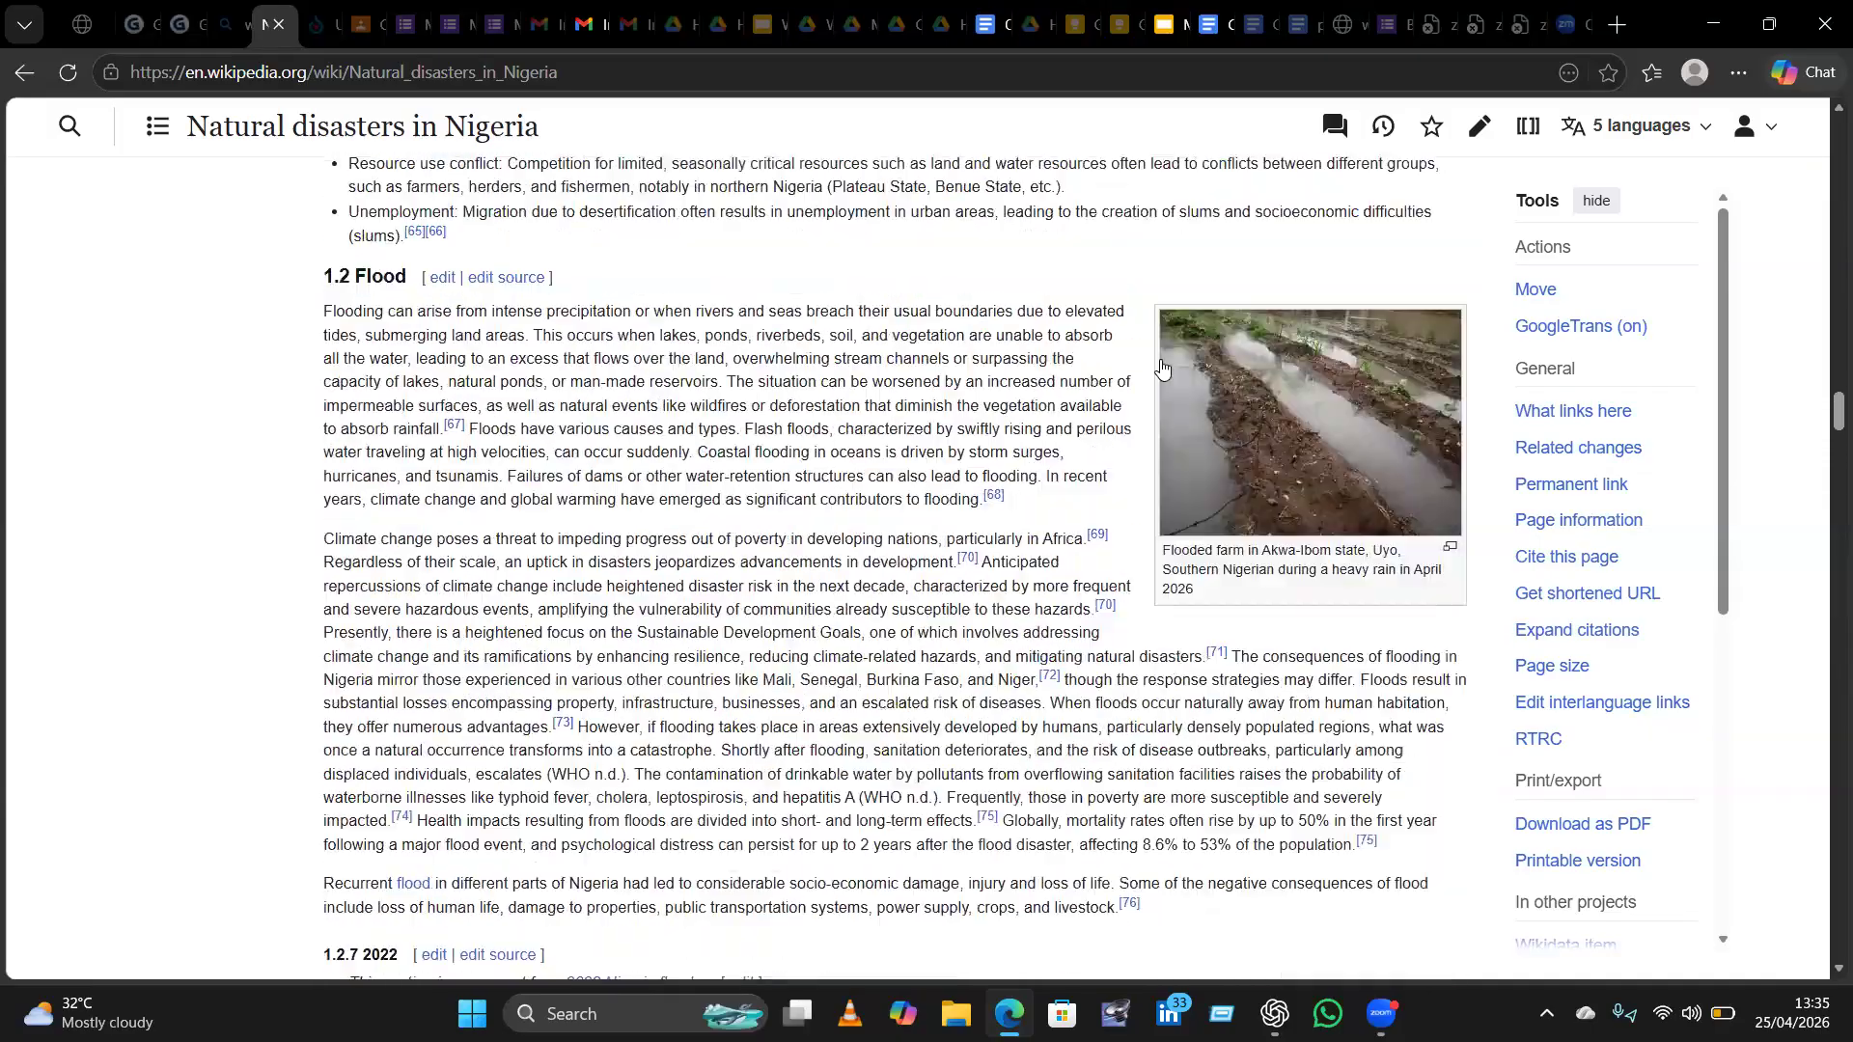
pyautogui.scroll(10, 1162, 367)
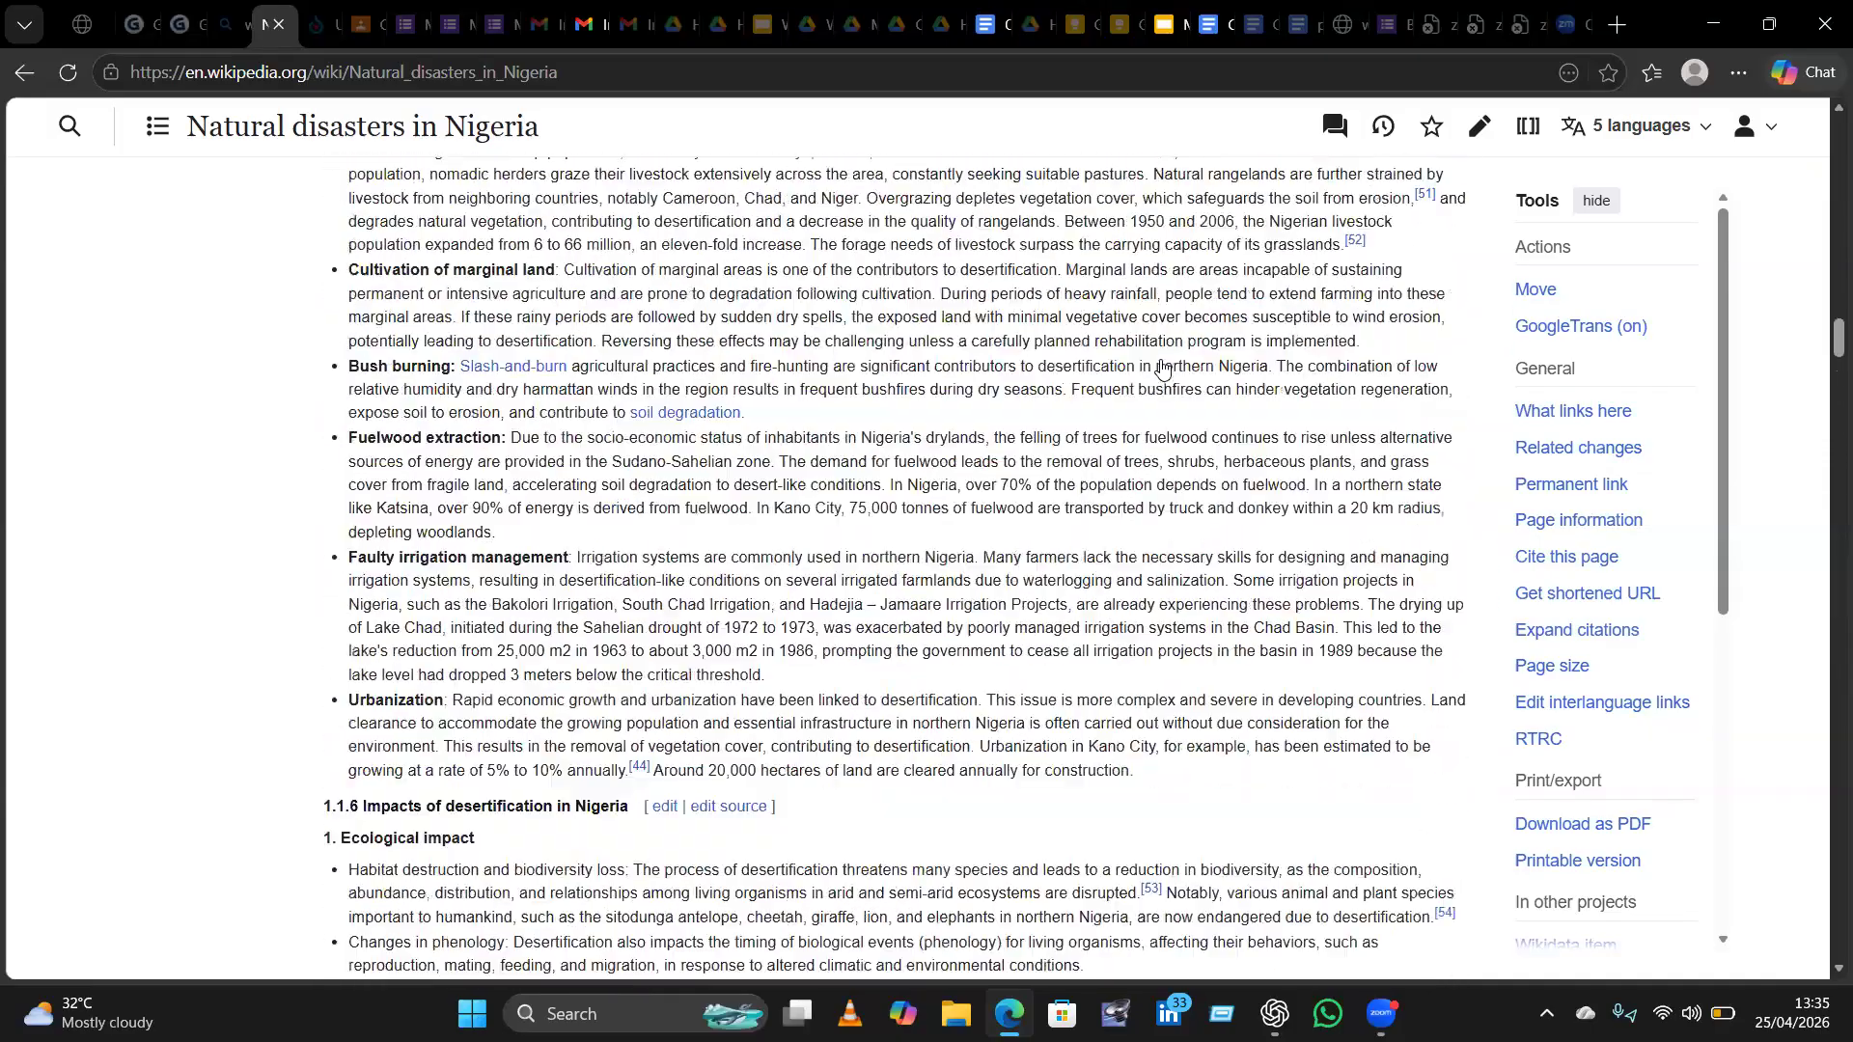
pyautogui.scroll(15, 1162, 368)
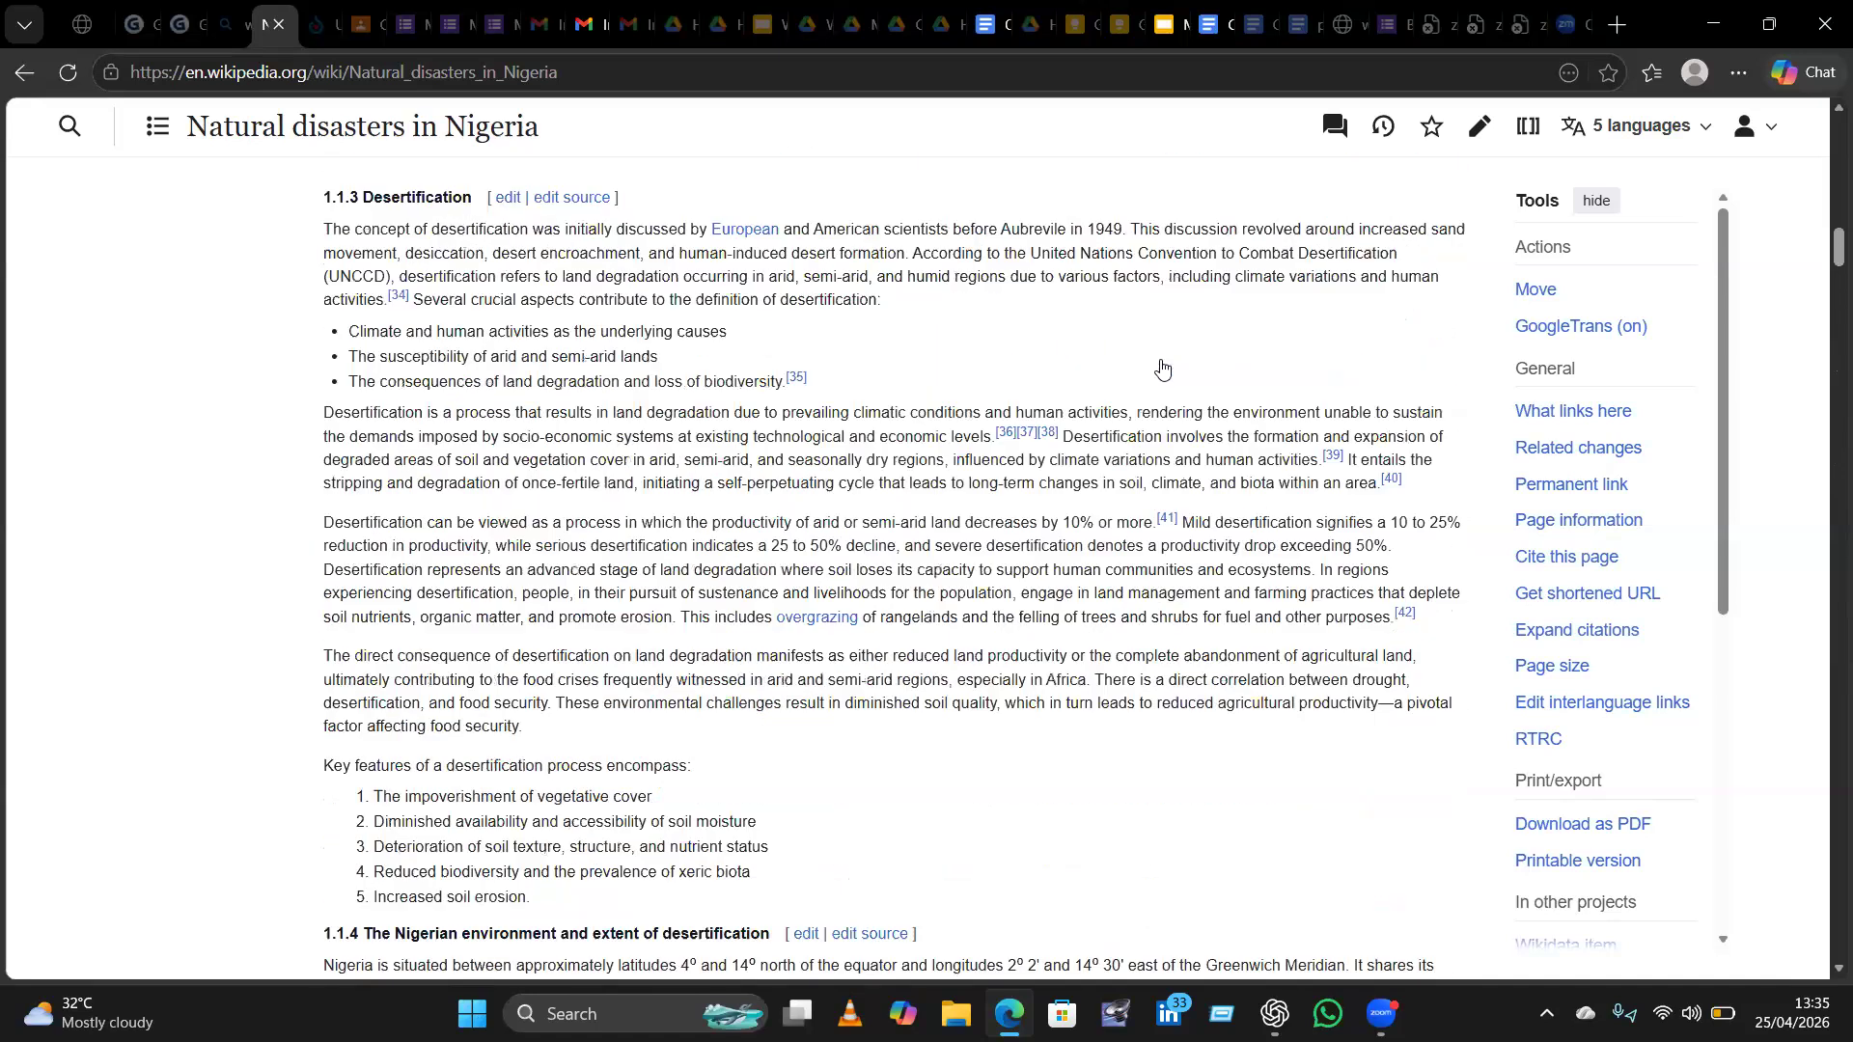
pyautogui.scroll(12, 1162, 367)
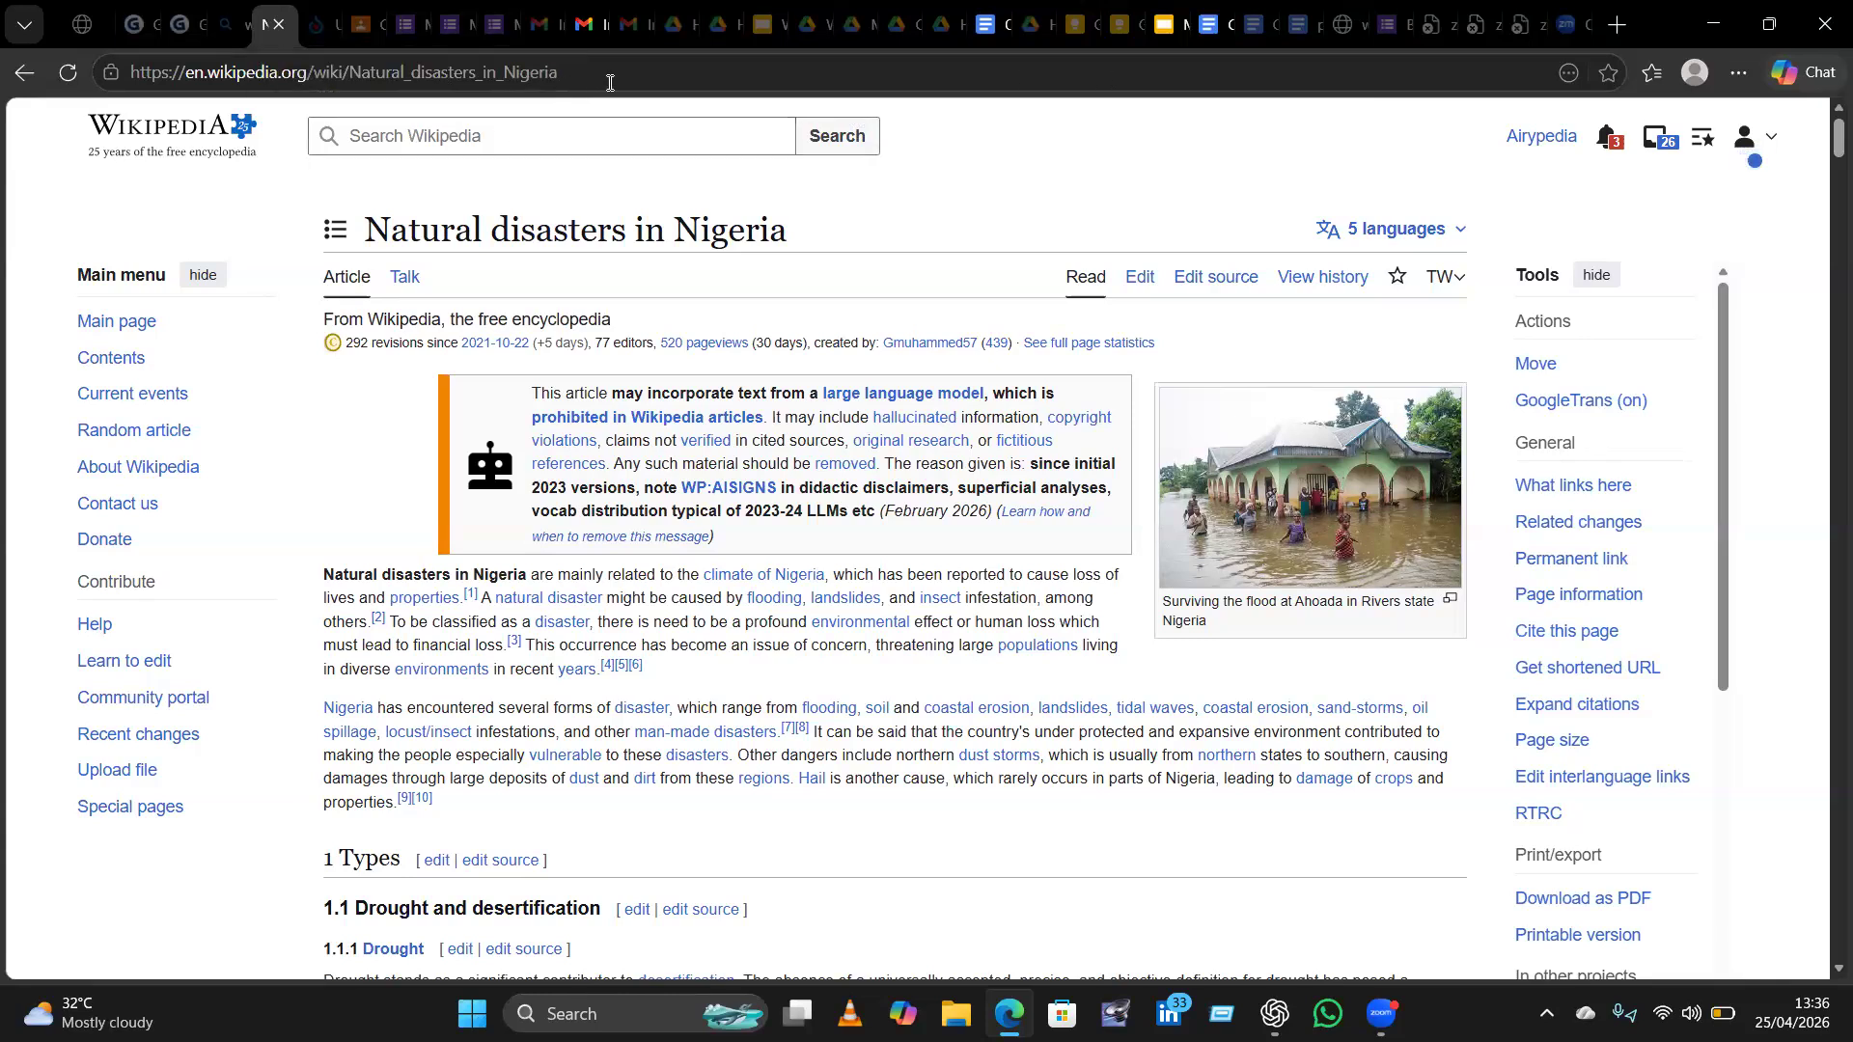
pyautogui.click(24, 73)
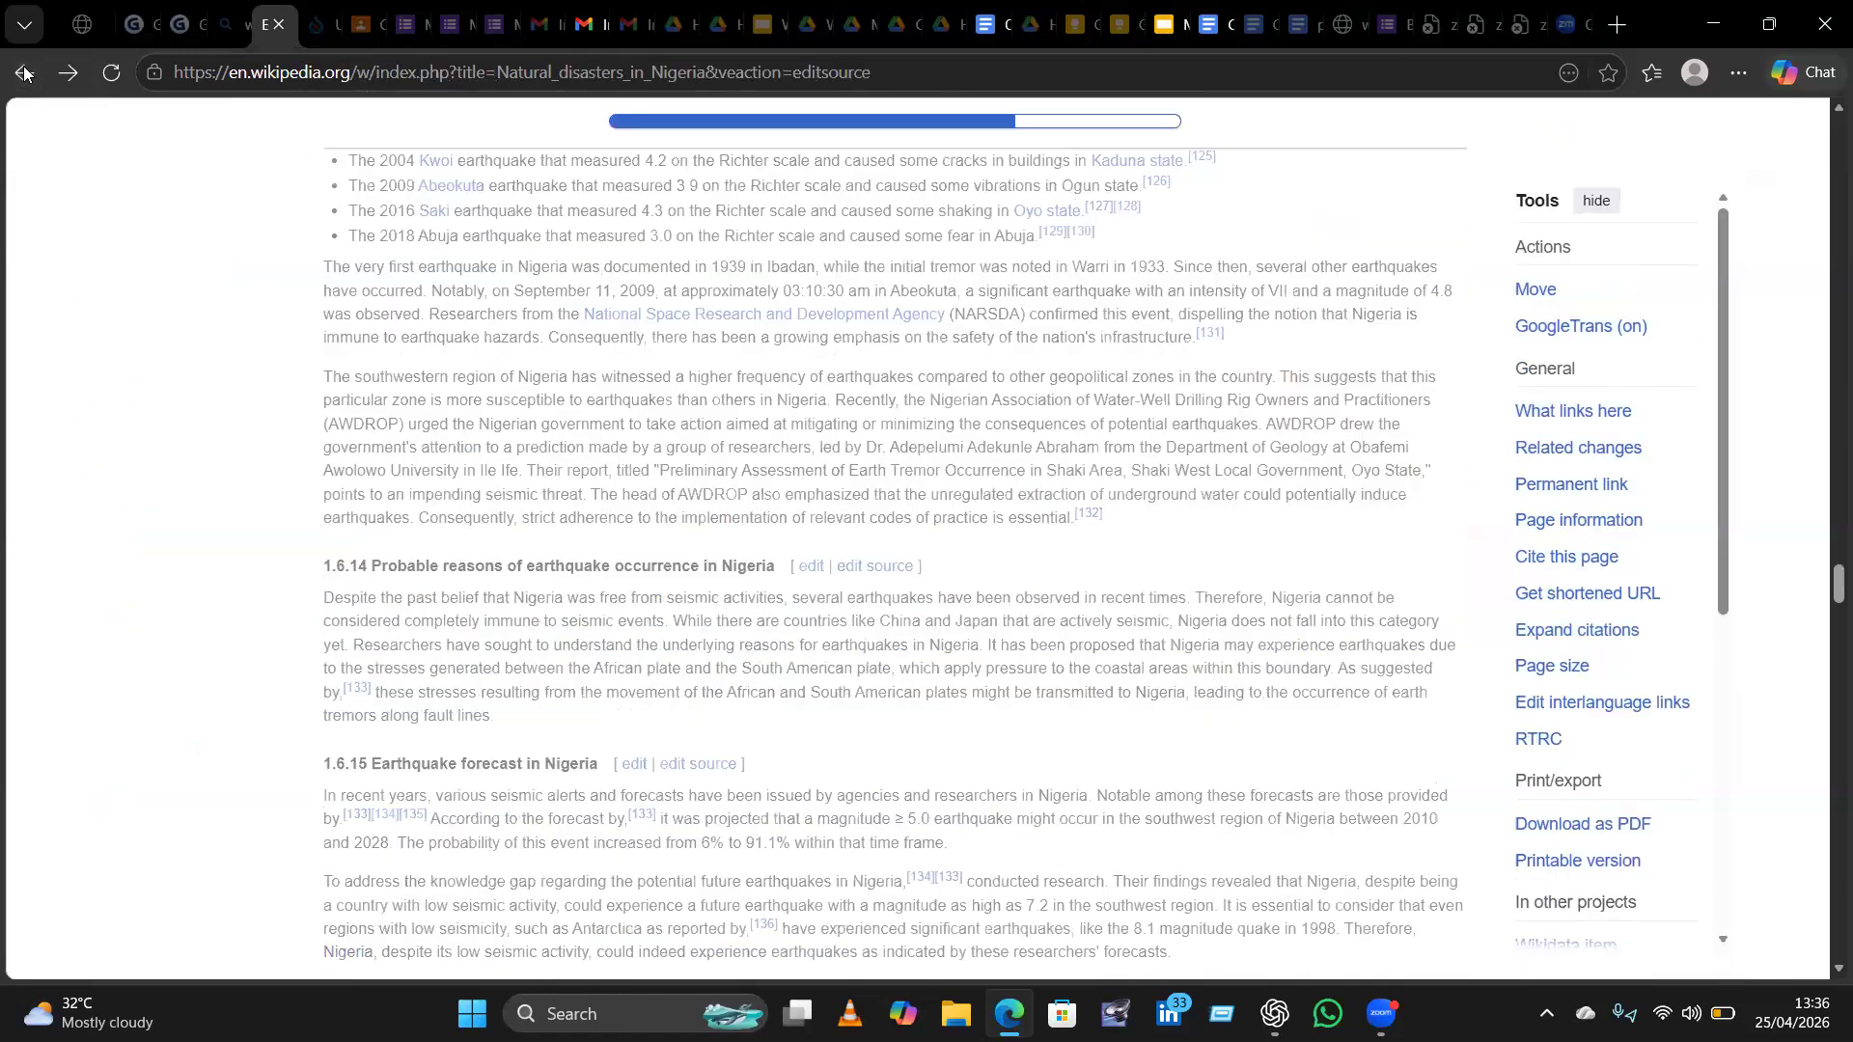
pyautogui.click(24, 73)
pyautogui.click(24, 72)
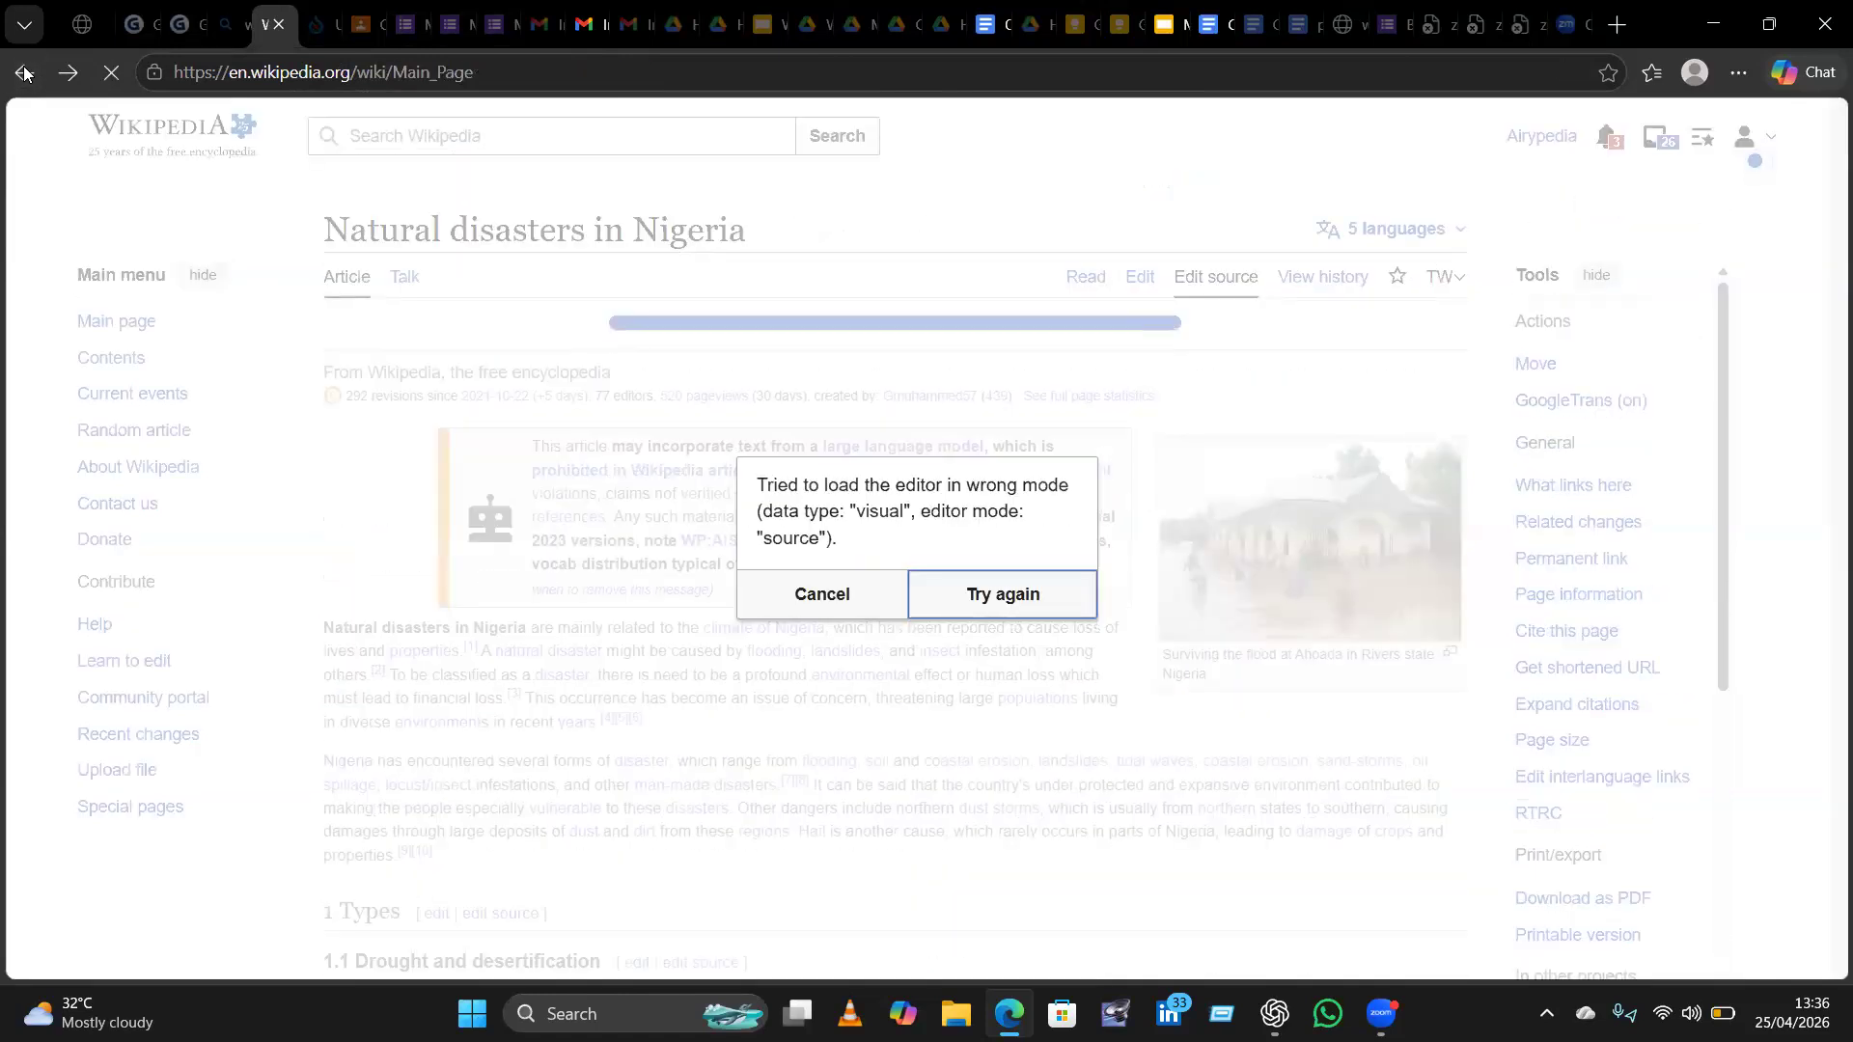
pyautogui.click(24, 73)
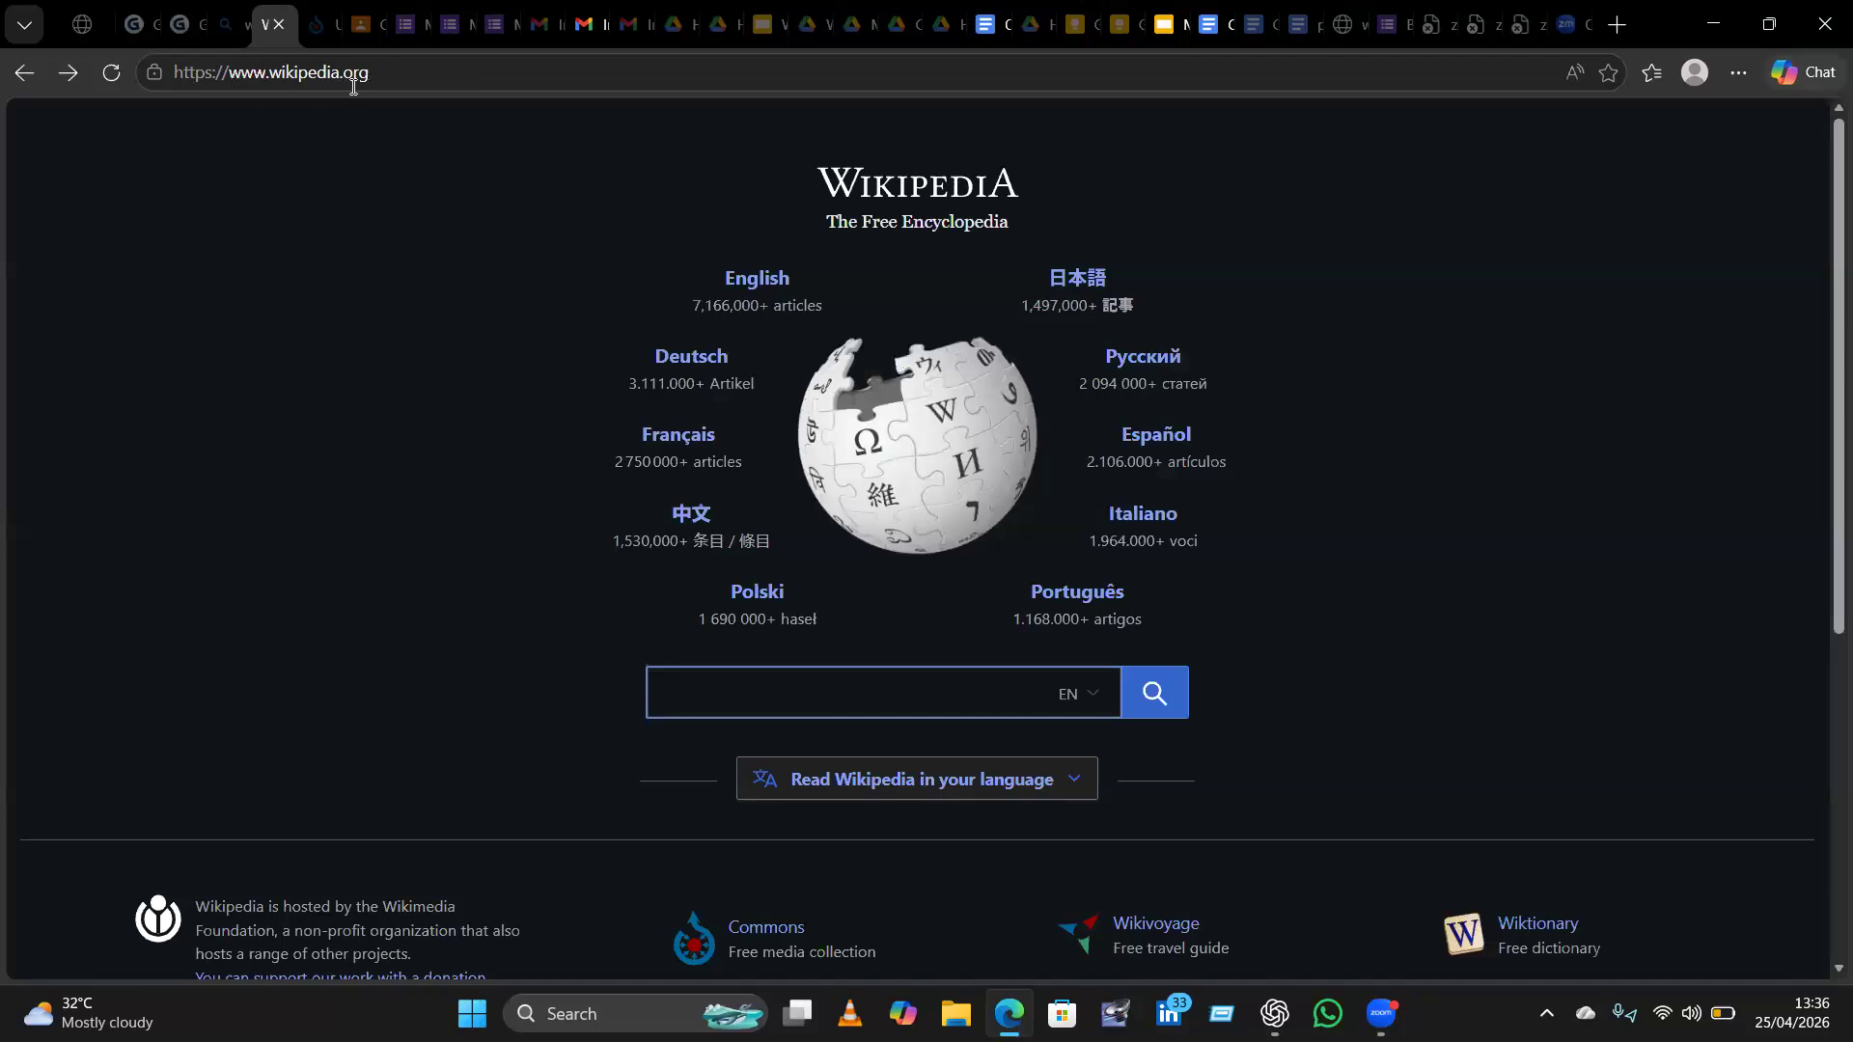
pyautogui.click(388, 78)
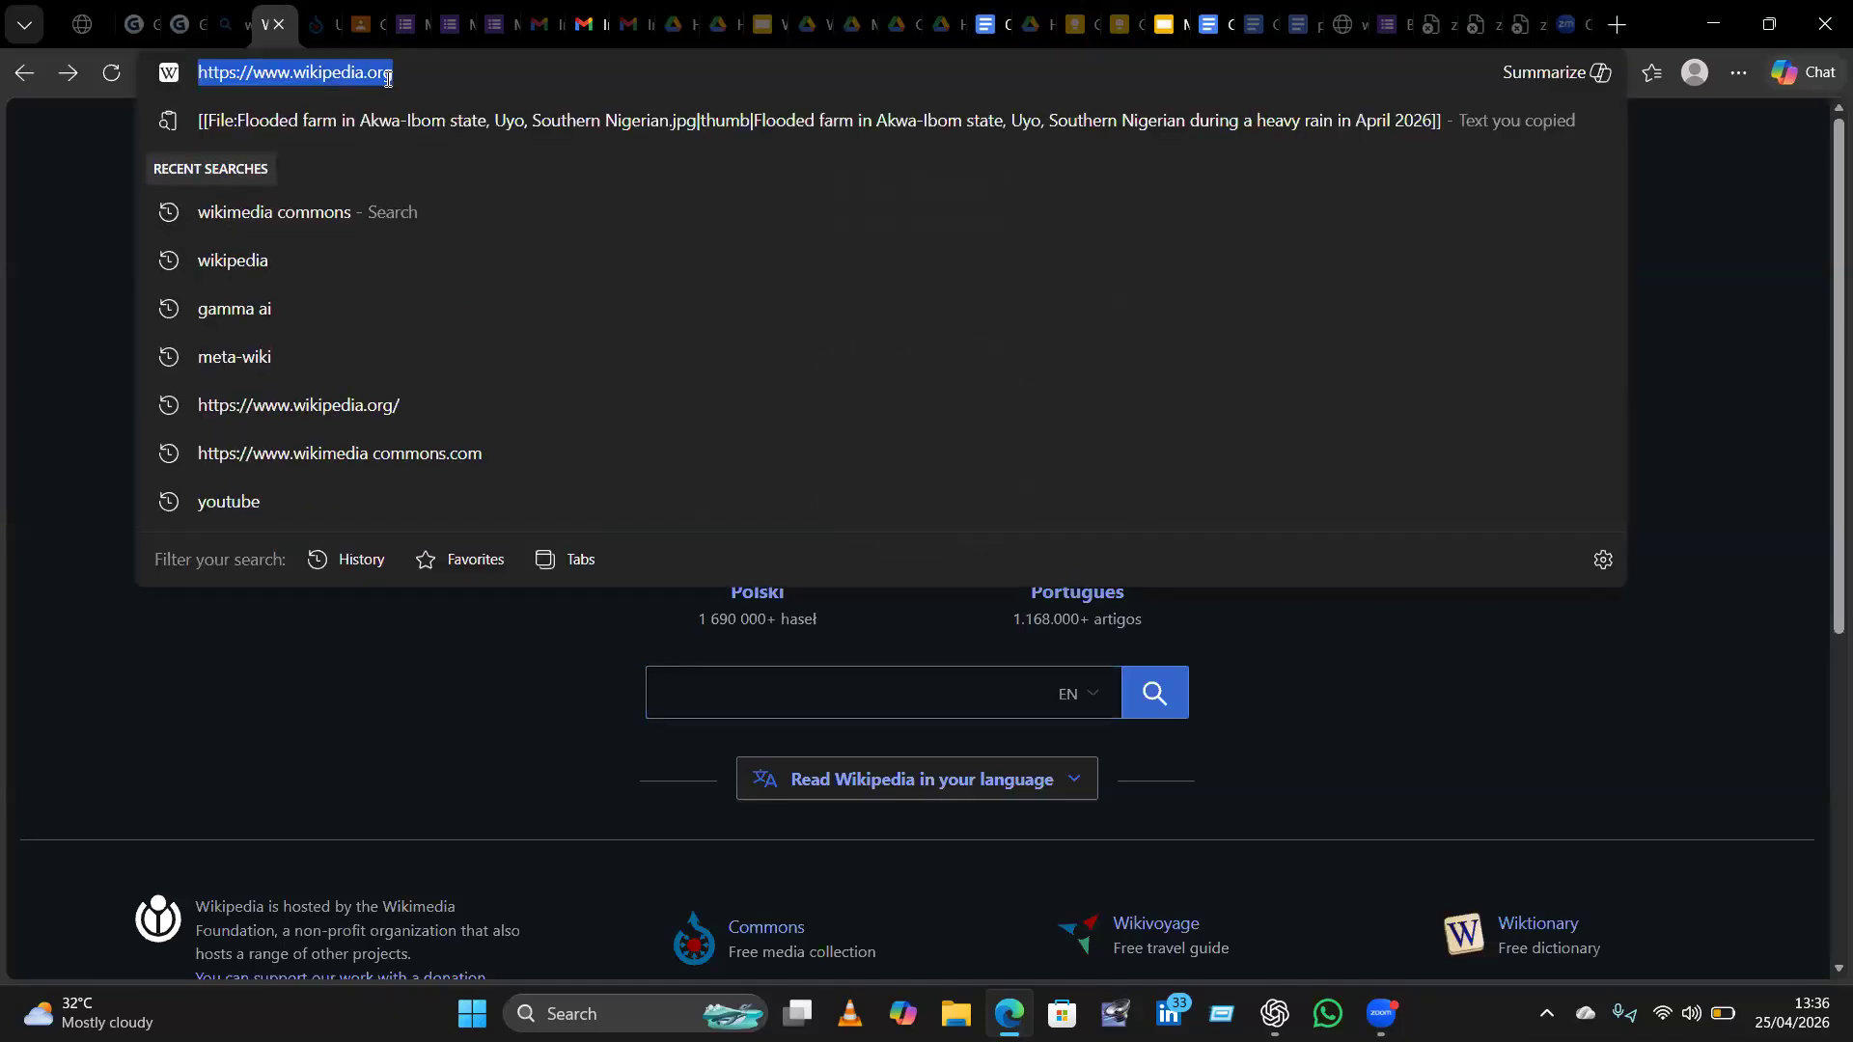
pyautogui.click(406, 68)
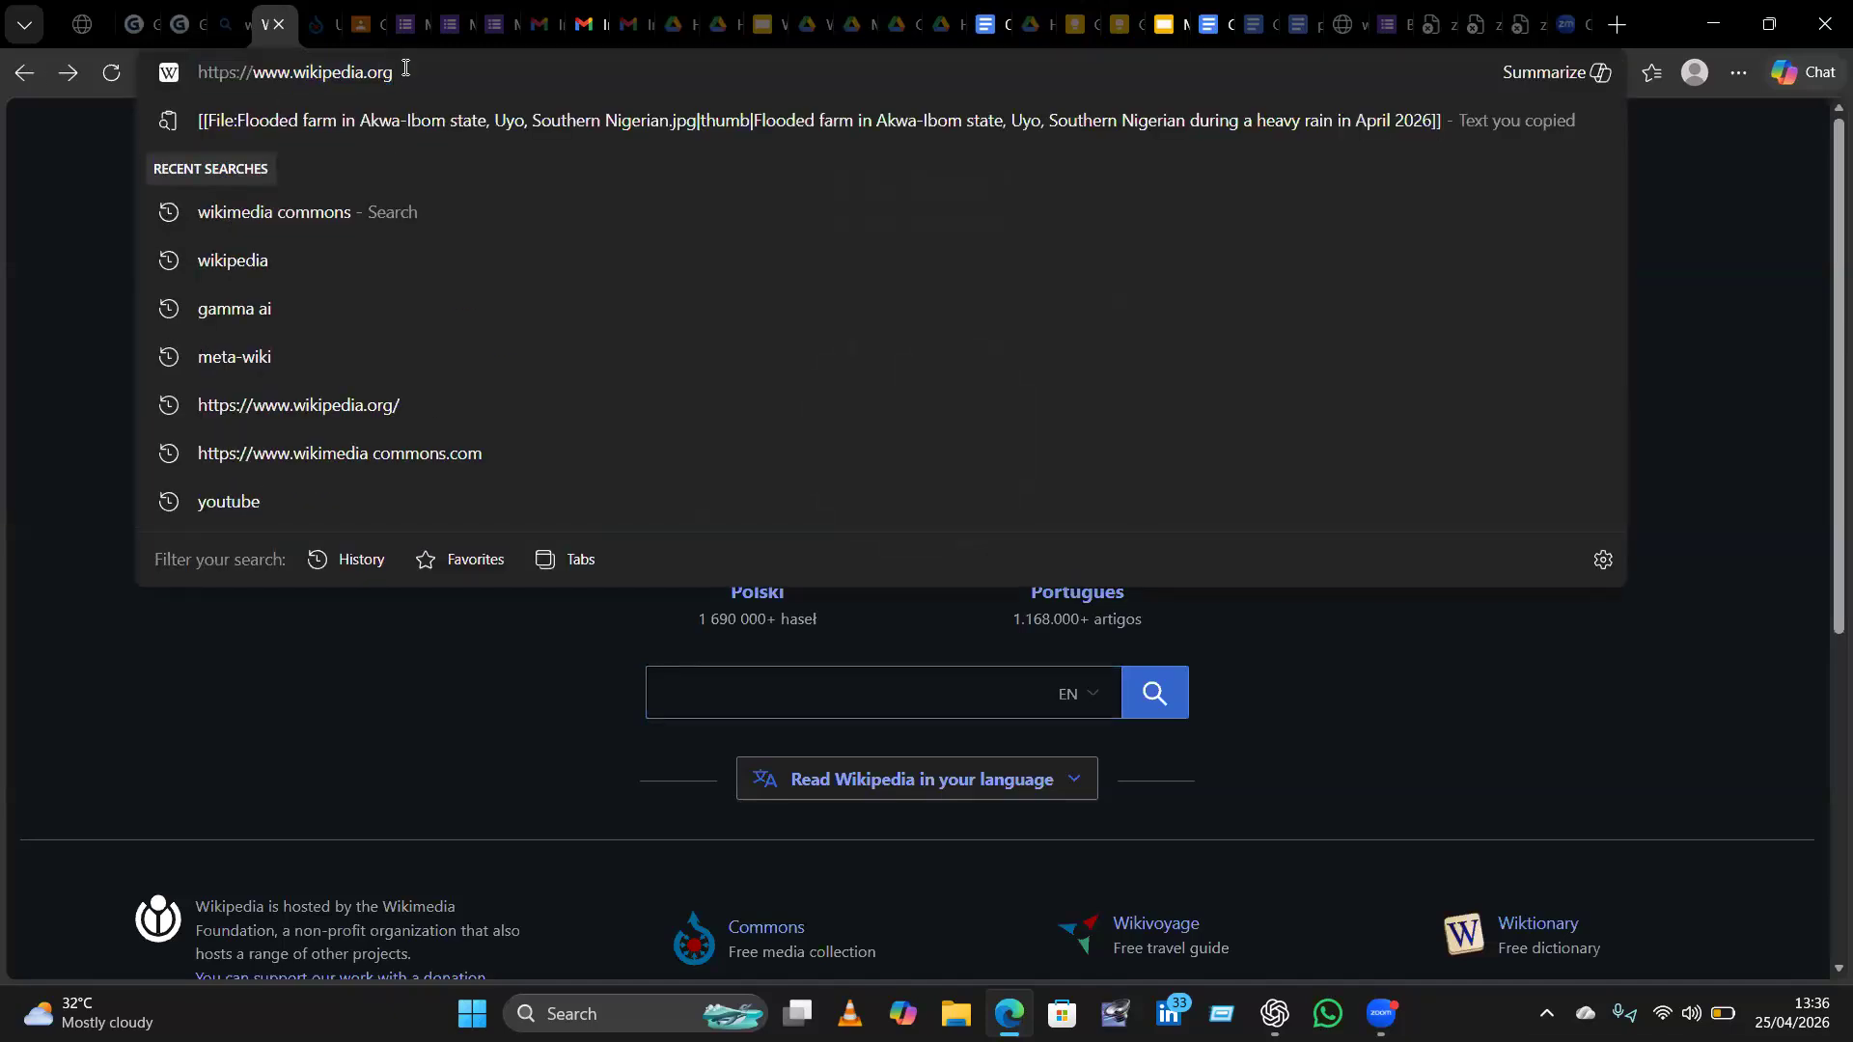
pyautogui.press('BackSpace')
pyautogui.press('BackSpace')
pyautogui.press('BackSpace')
pyautogui.press('BackSpace')
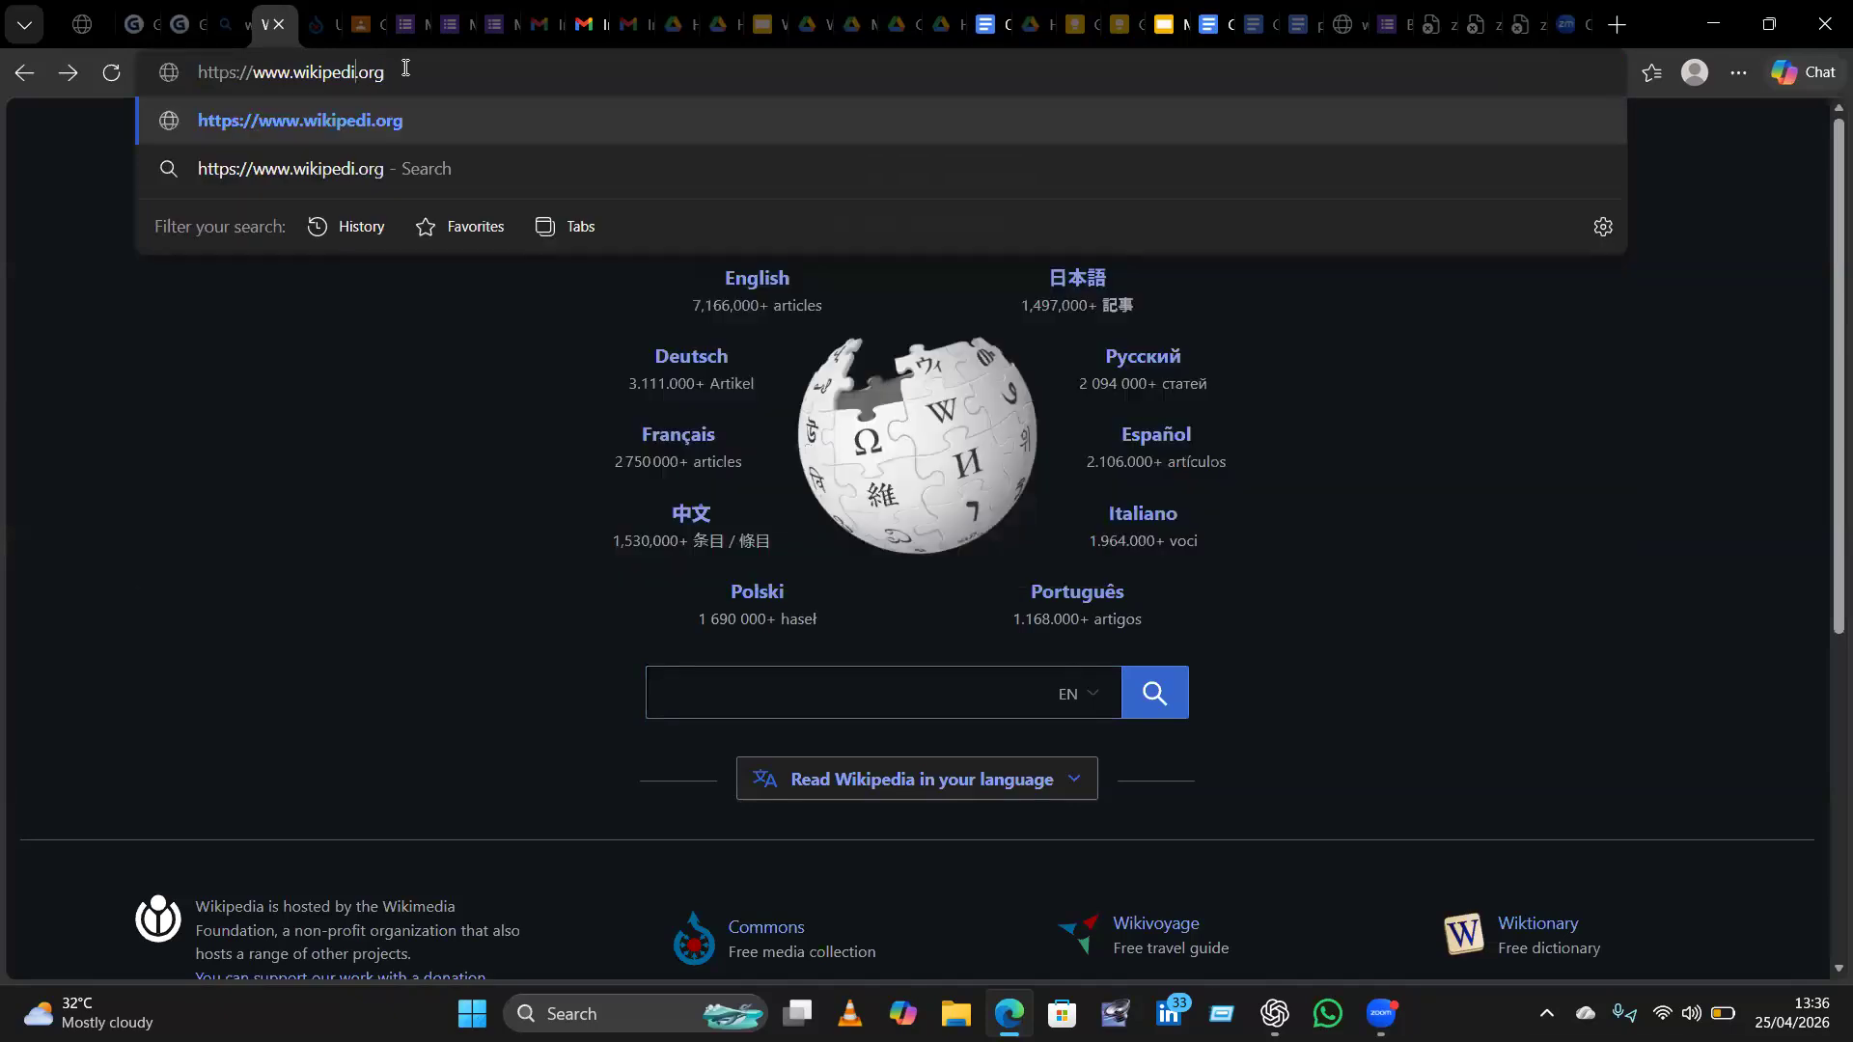
pyautogui.press('BackSpace')
pyautogui.write('data')
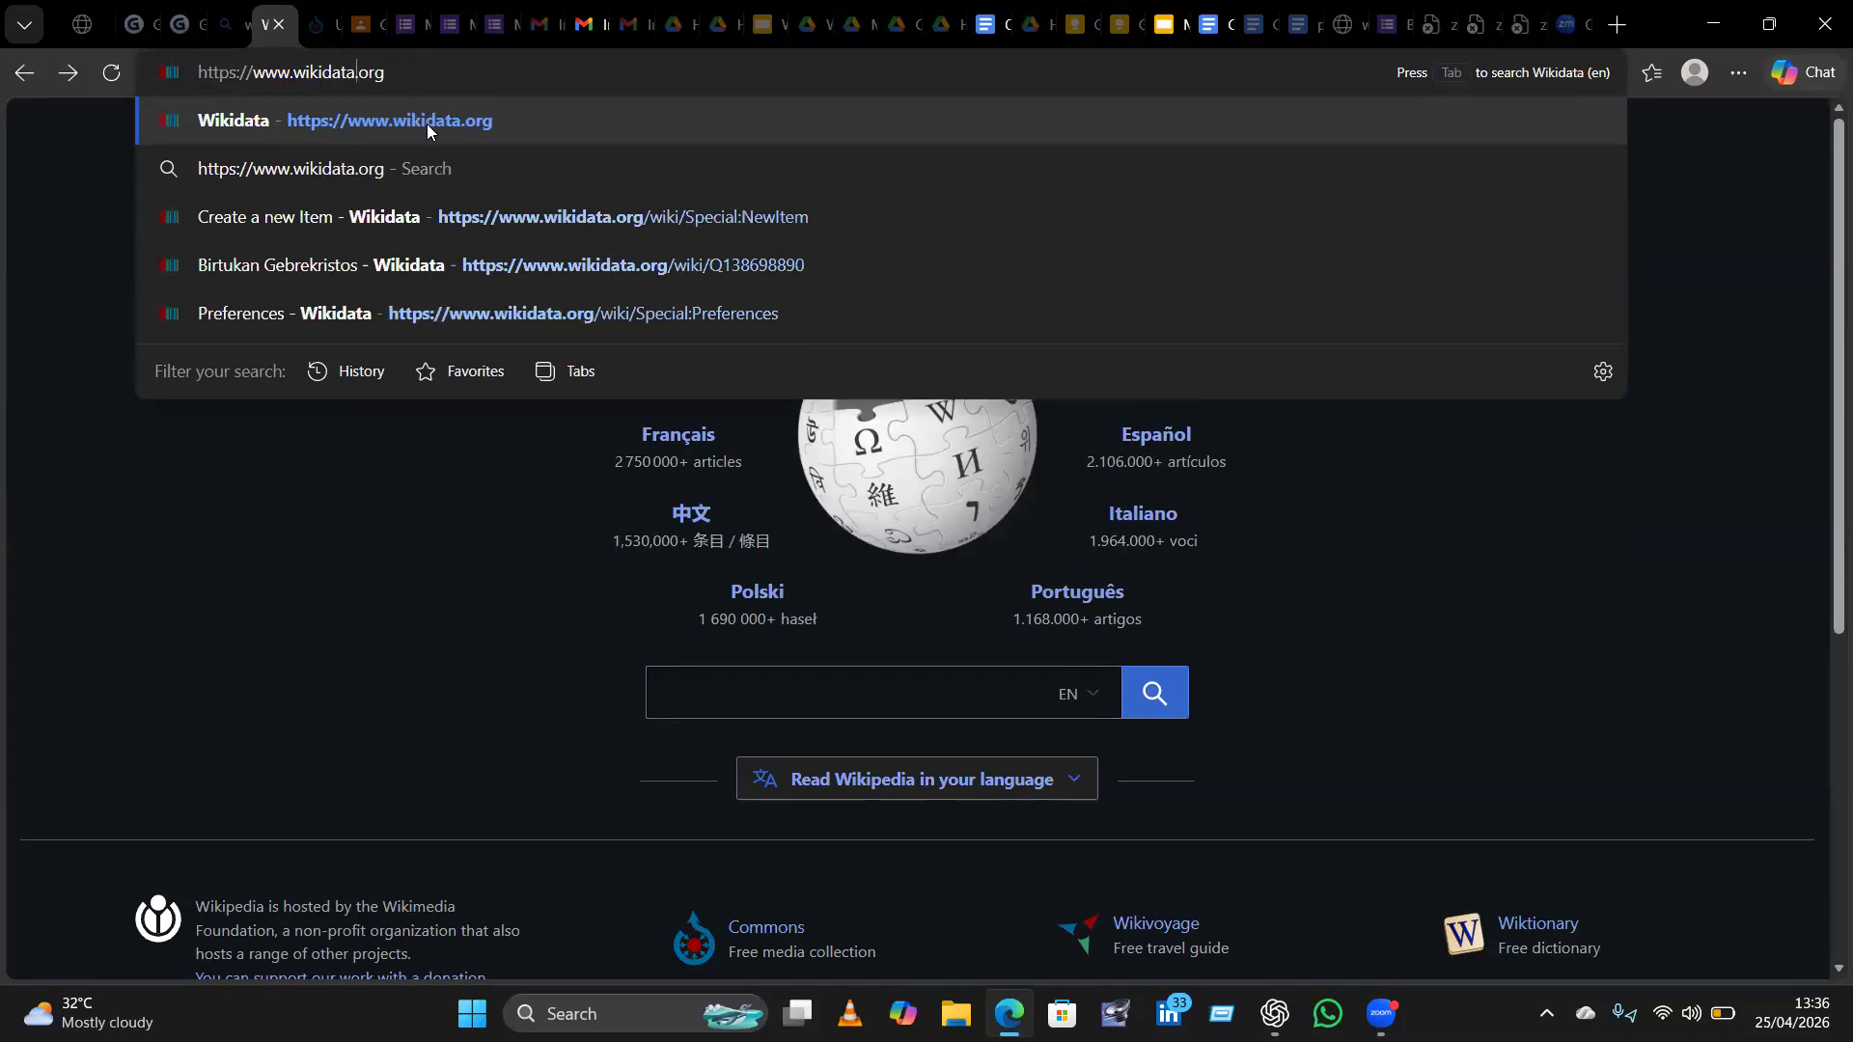
pyautogui.click(426, 123)
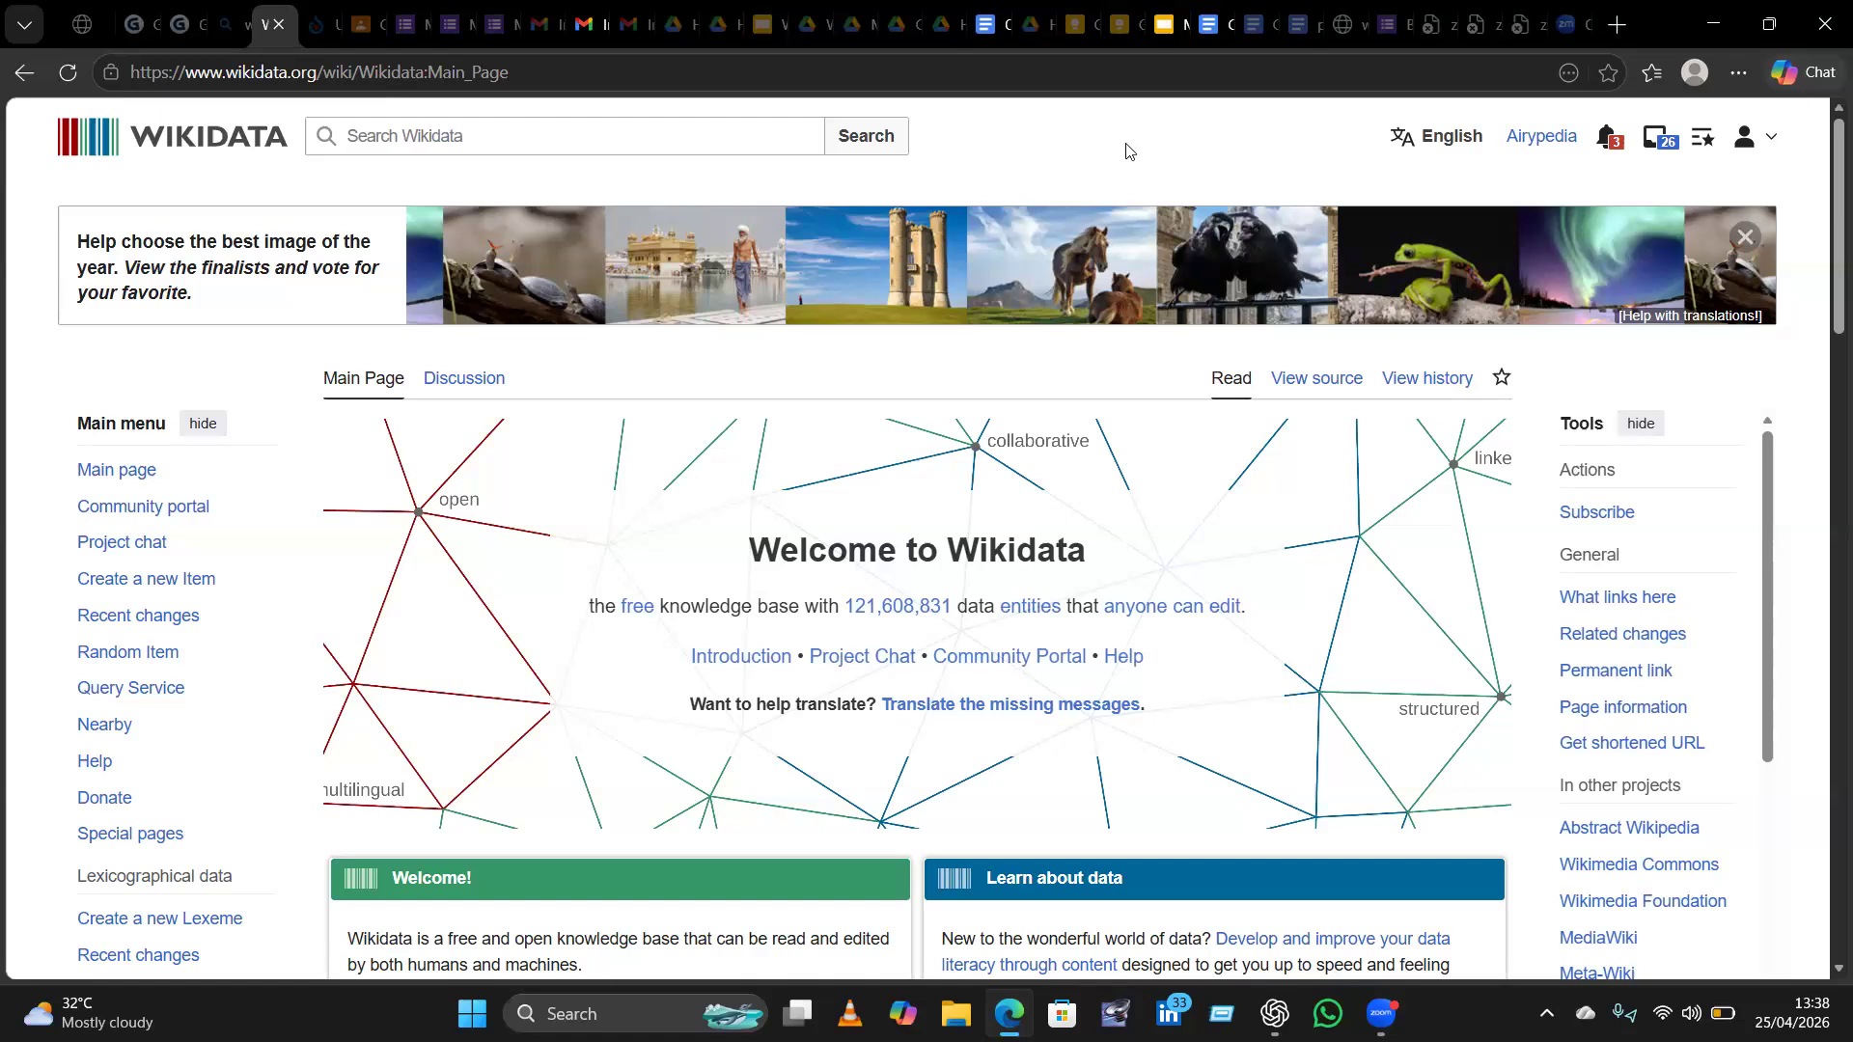
# Search Wikidata for "Flood in Ni" and open the "Flood in Nigeria" item described as a natural disaster in Nigeria.
pyautogui.click(451, 134)
pyautogui.write('Fl')
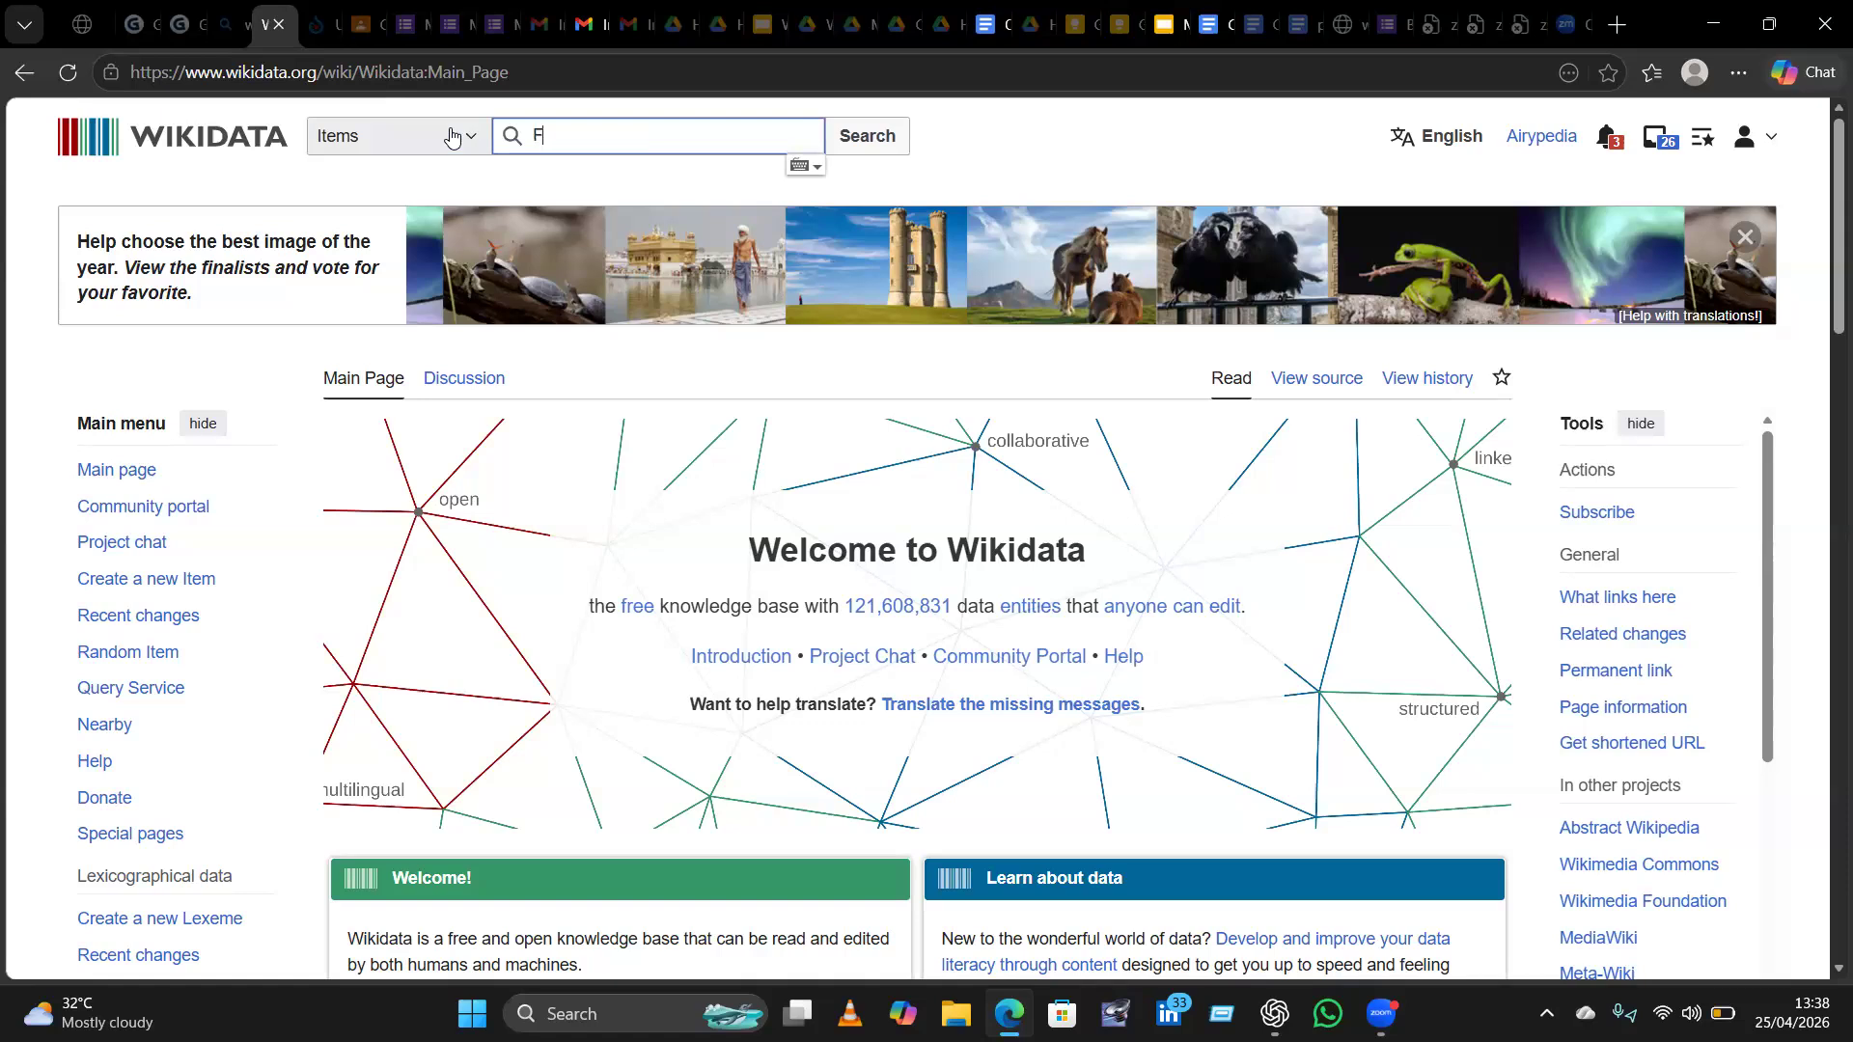
pyautogui.write('oc')
pyautogui.write('ding')
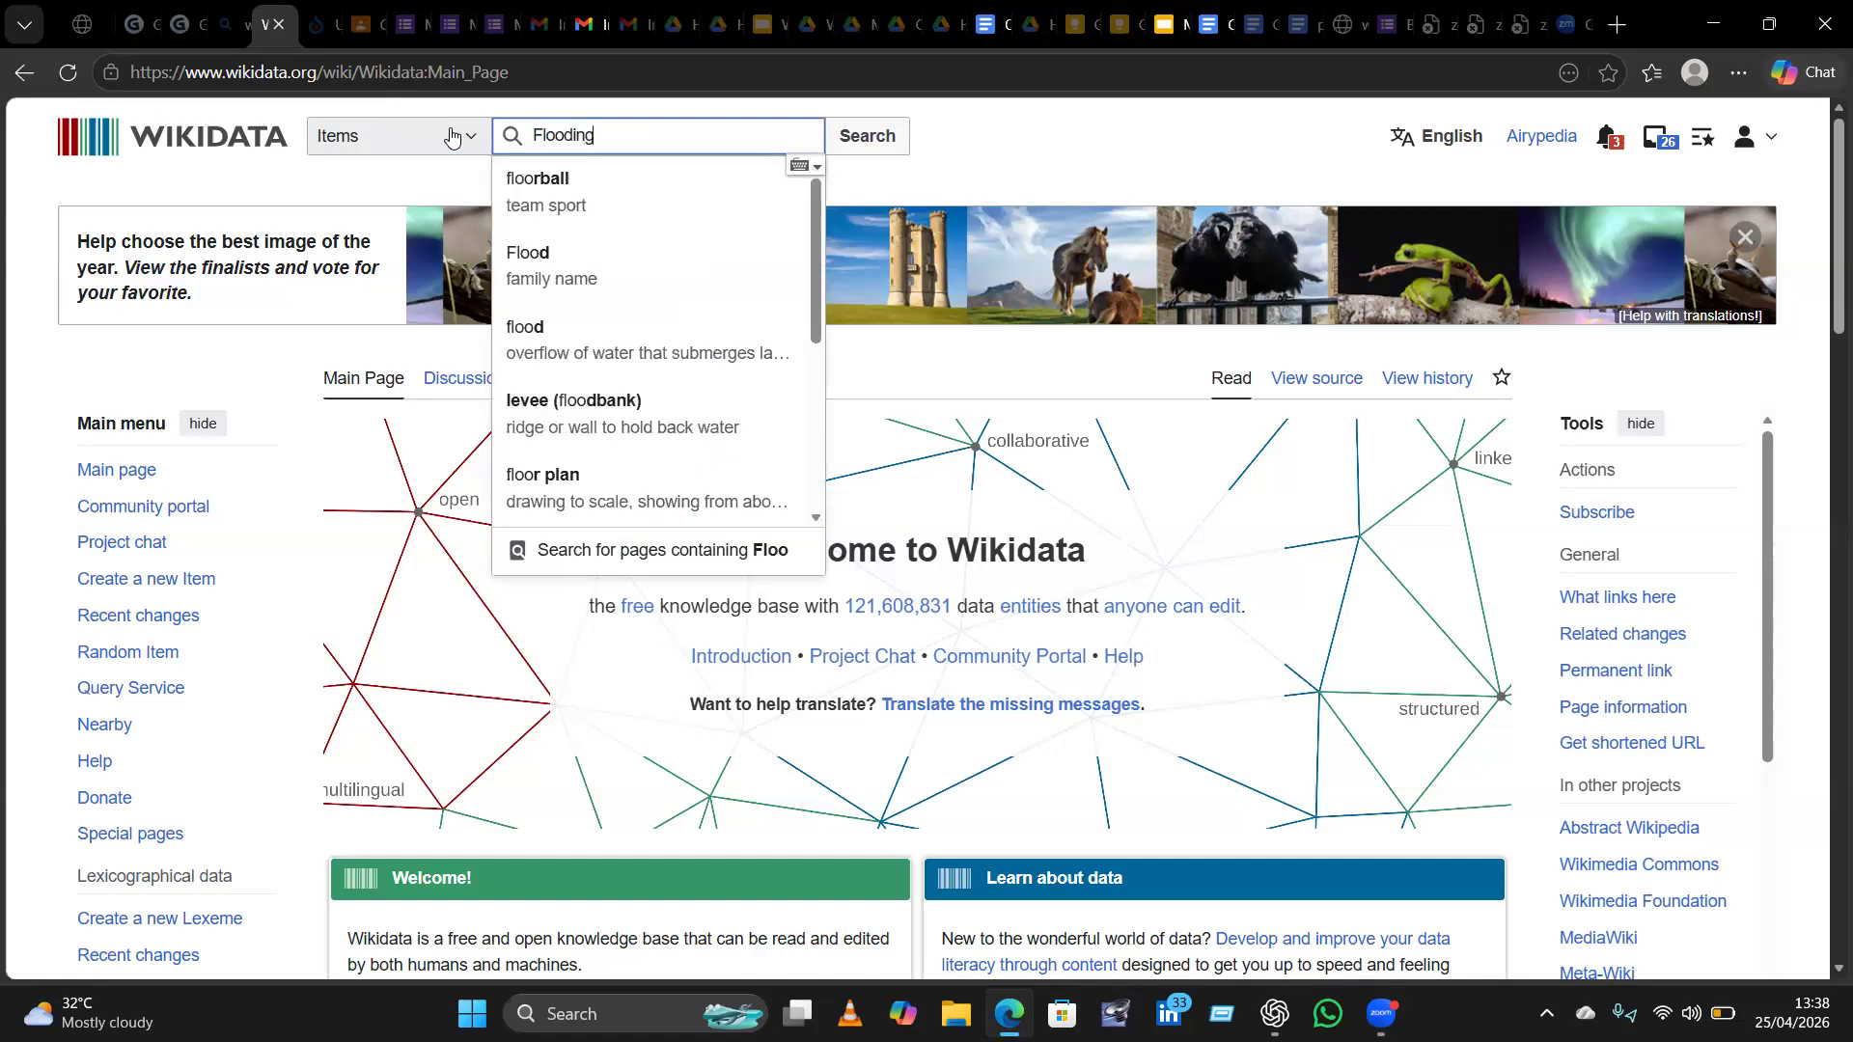
pyautogui.write(' in Nig')
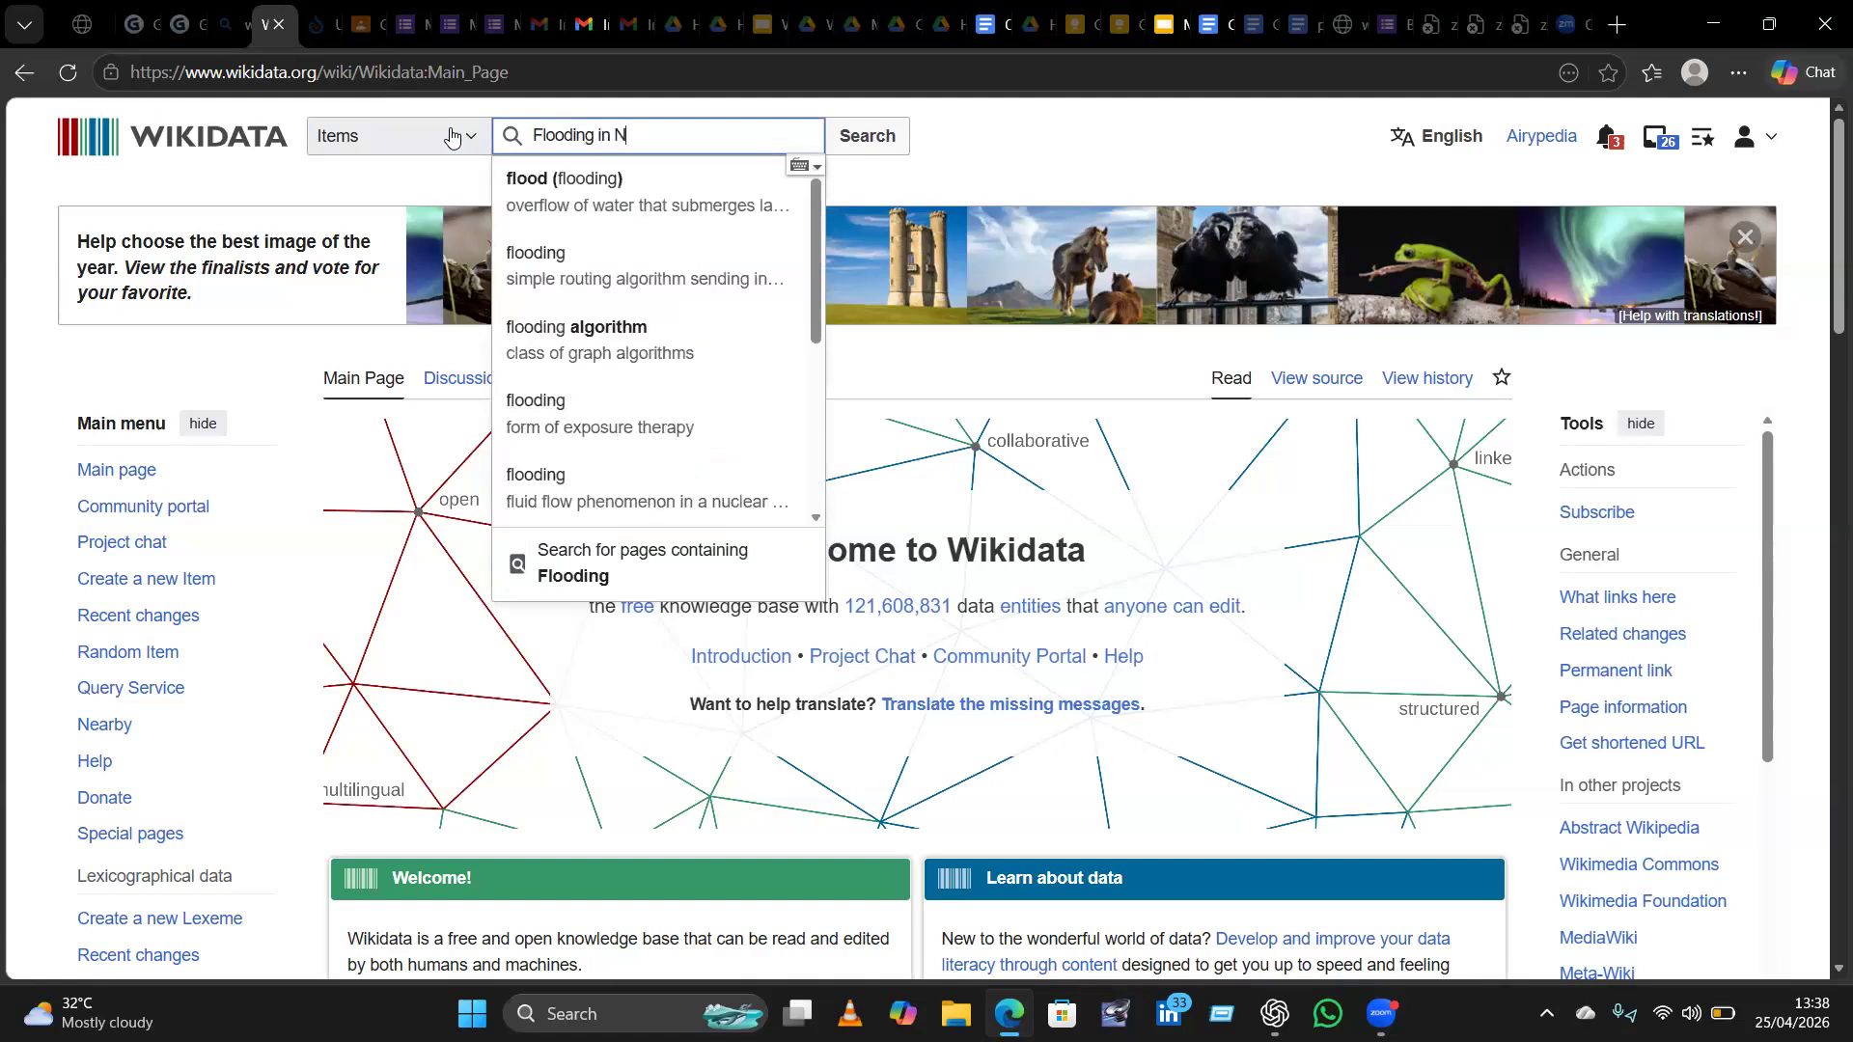
pyautogui.press('BackSpace')
pyautogui.press('BackSpace')
pyautogui.press('BackSpace')
pyautogui.press('BackSpace')
pyautogui.press('BackSpace')
pyautogui.press('BackSpace')
pyautogui.press('BackSpace')
pyautogui.press('BackSpace')
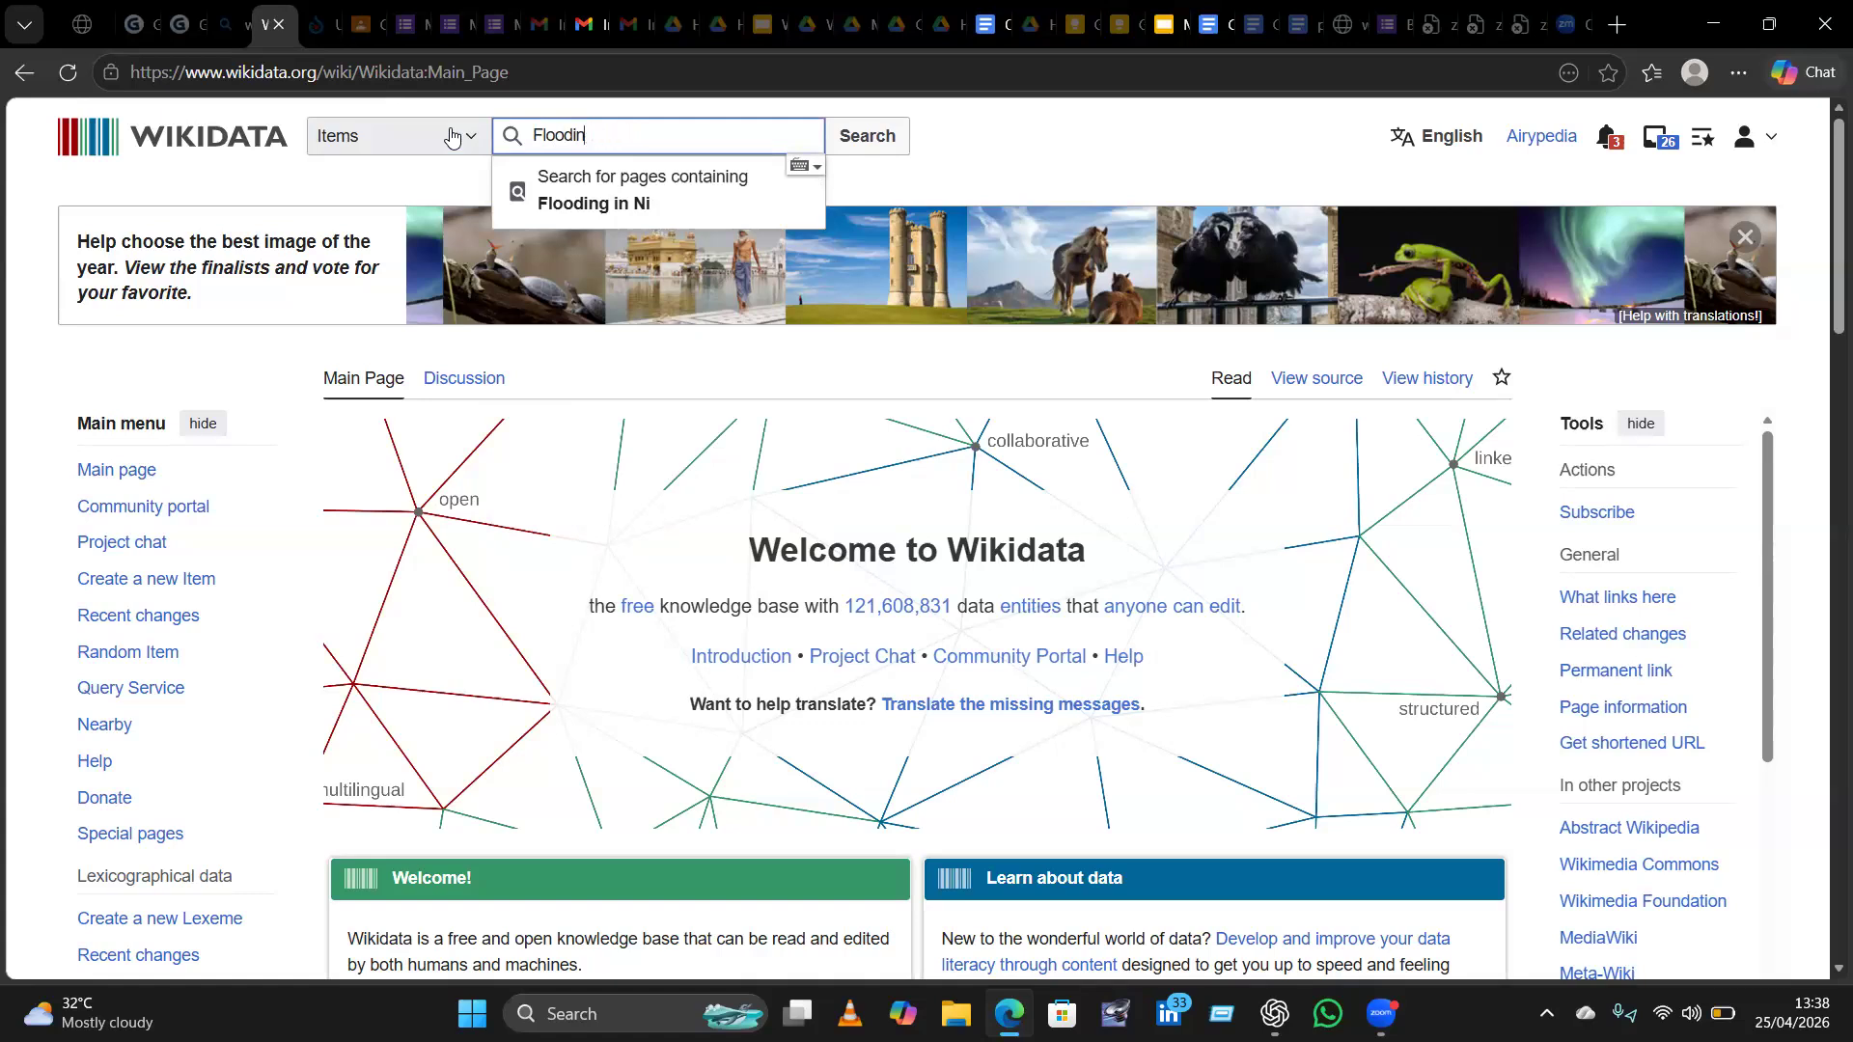
pyautogui.press('BackSpace')
pyautogui.press('BackSpace')
pyautogui.write('in')
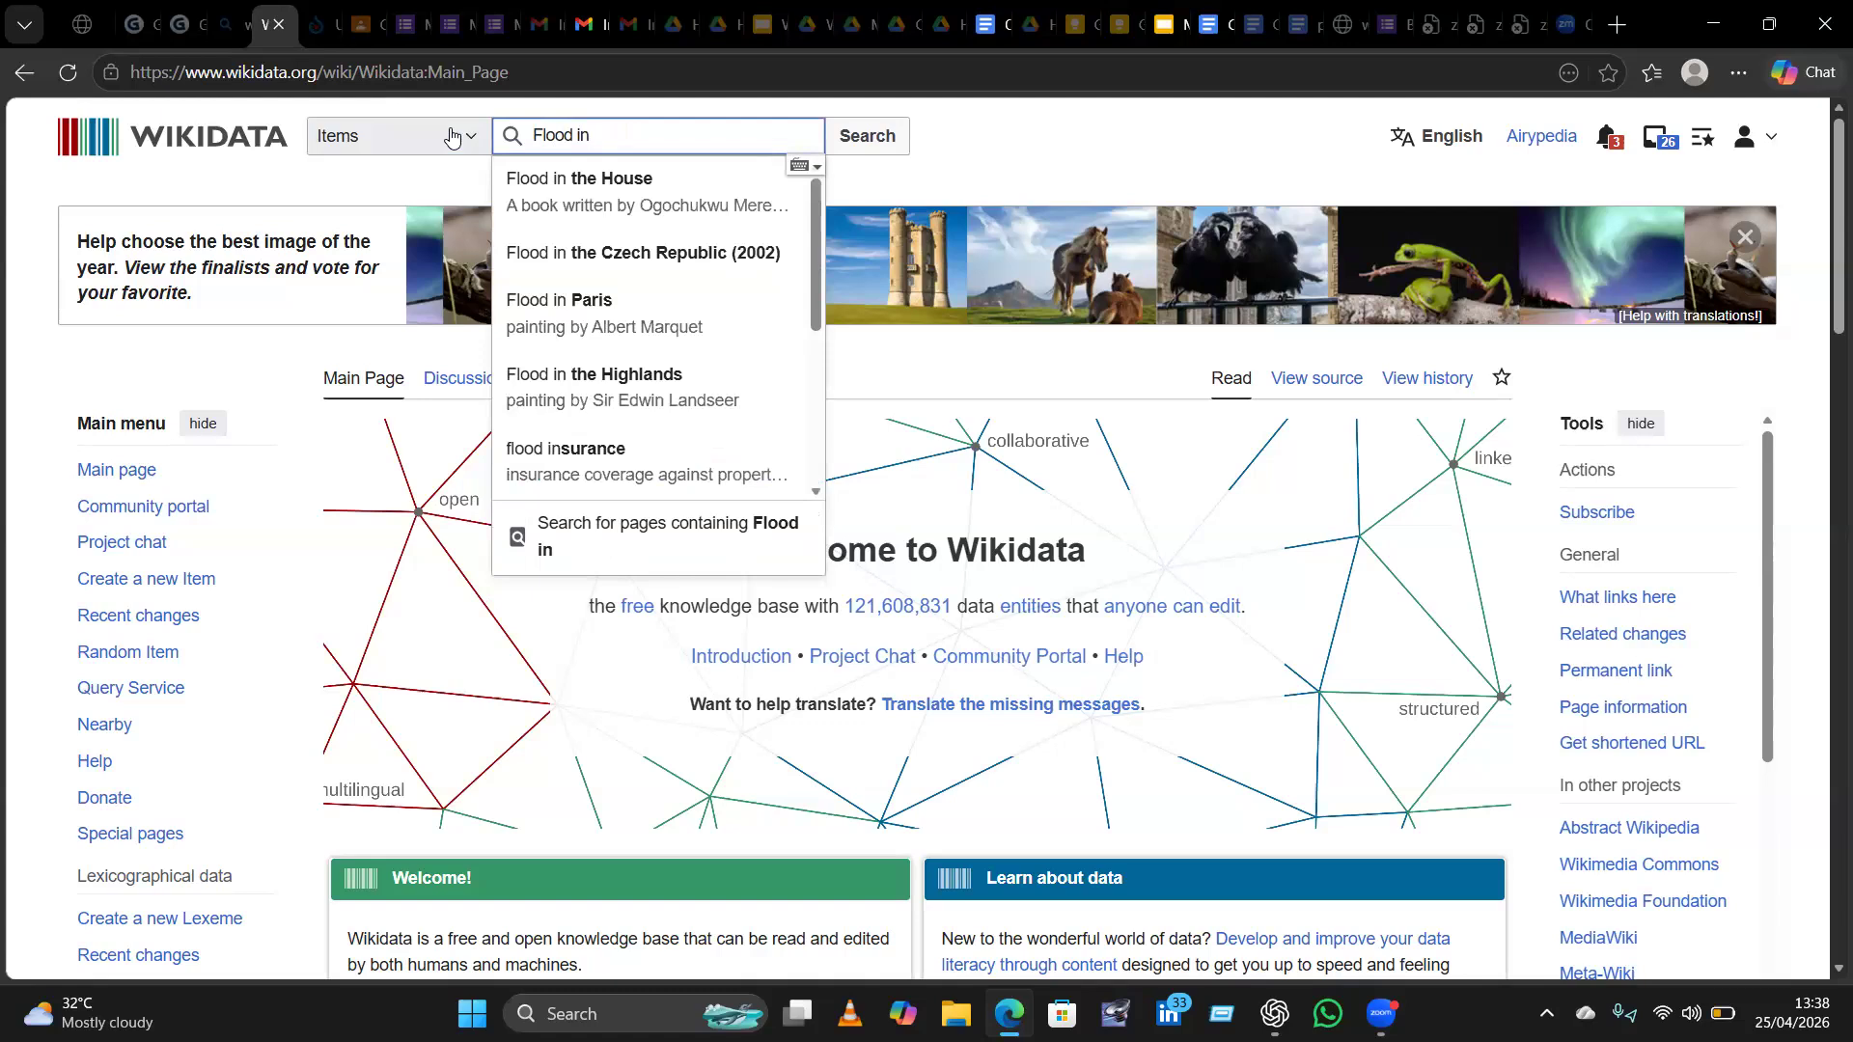
pyautogui.write(' Ni')
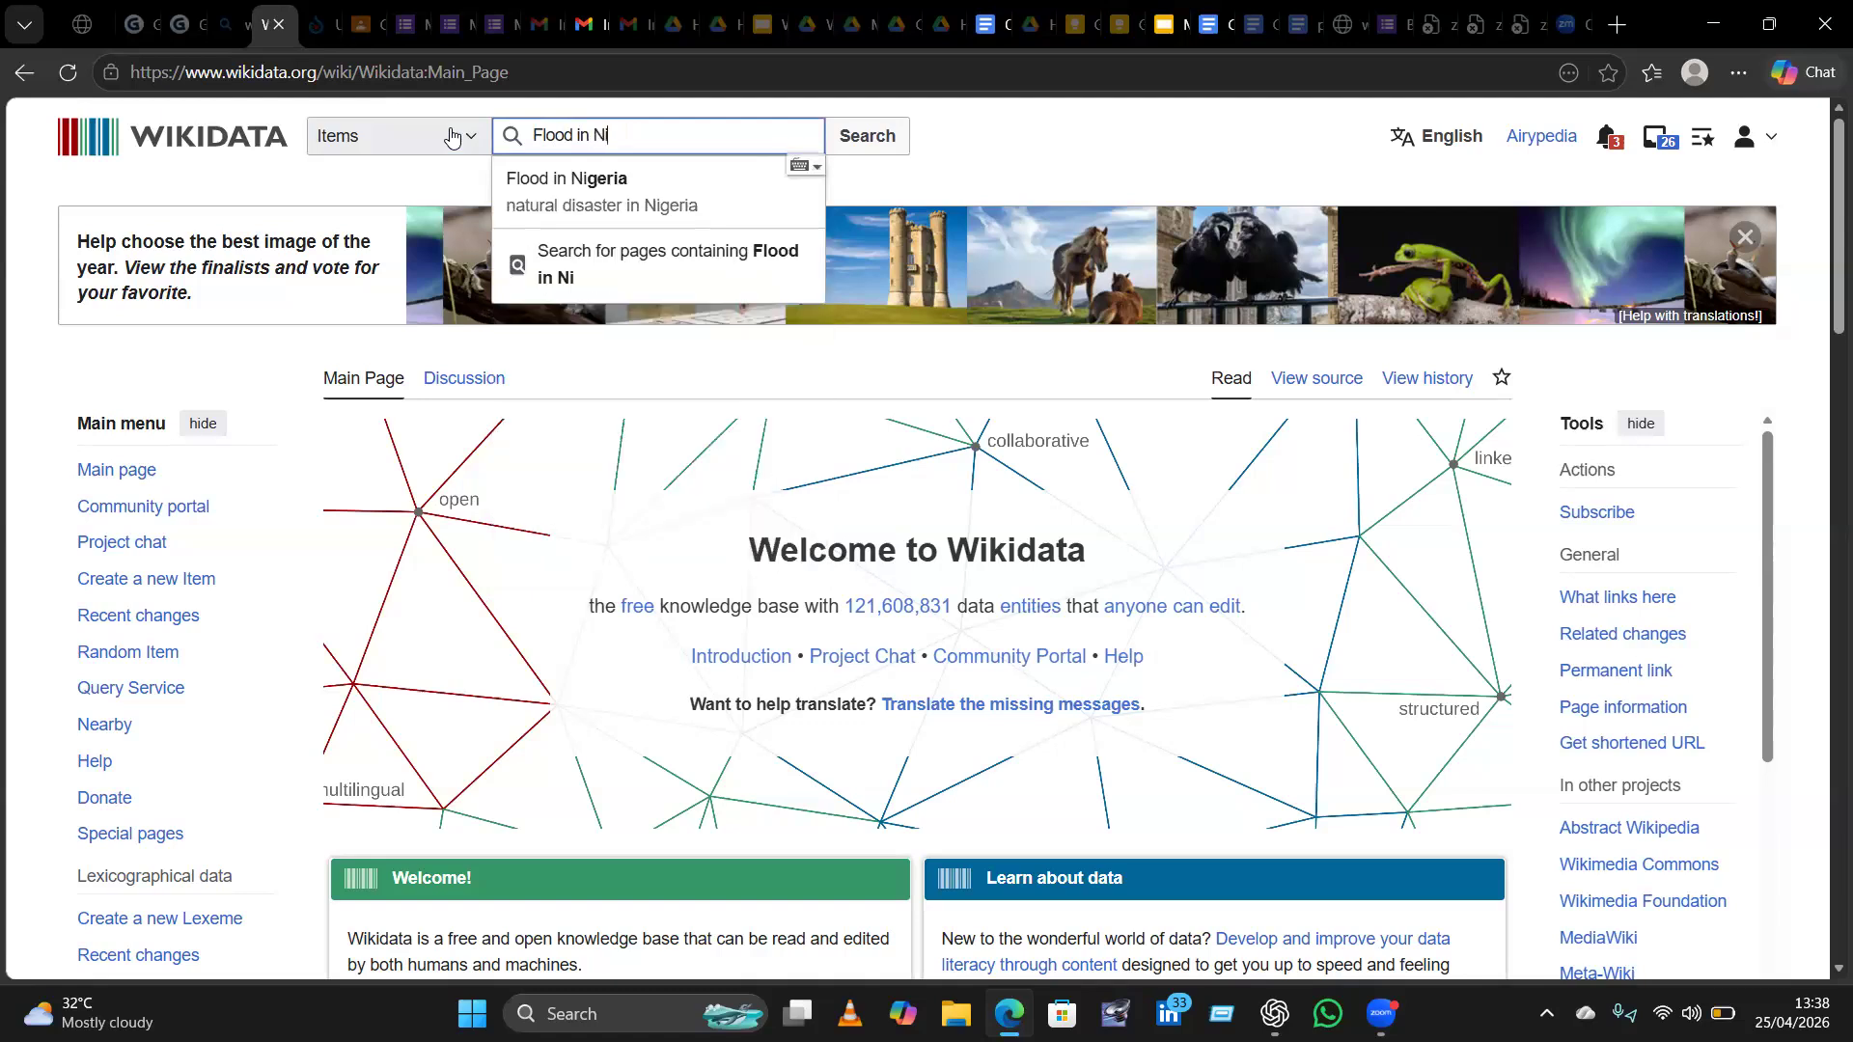
pyautogui.click(581, 196)
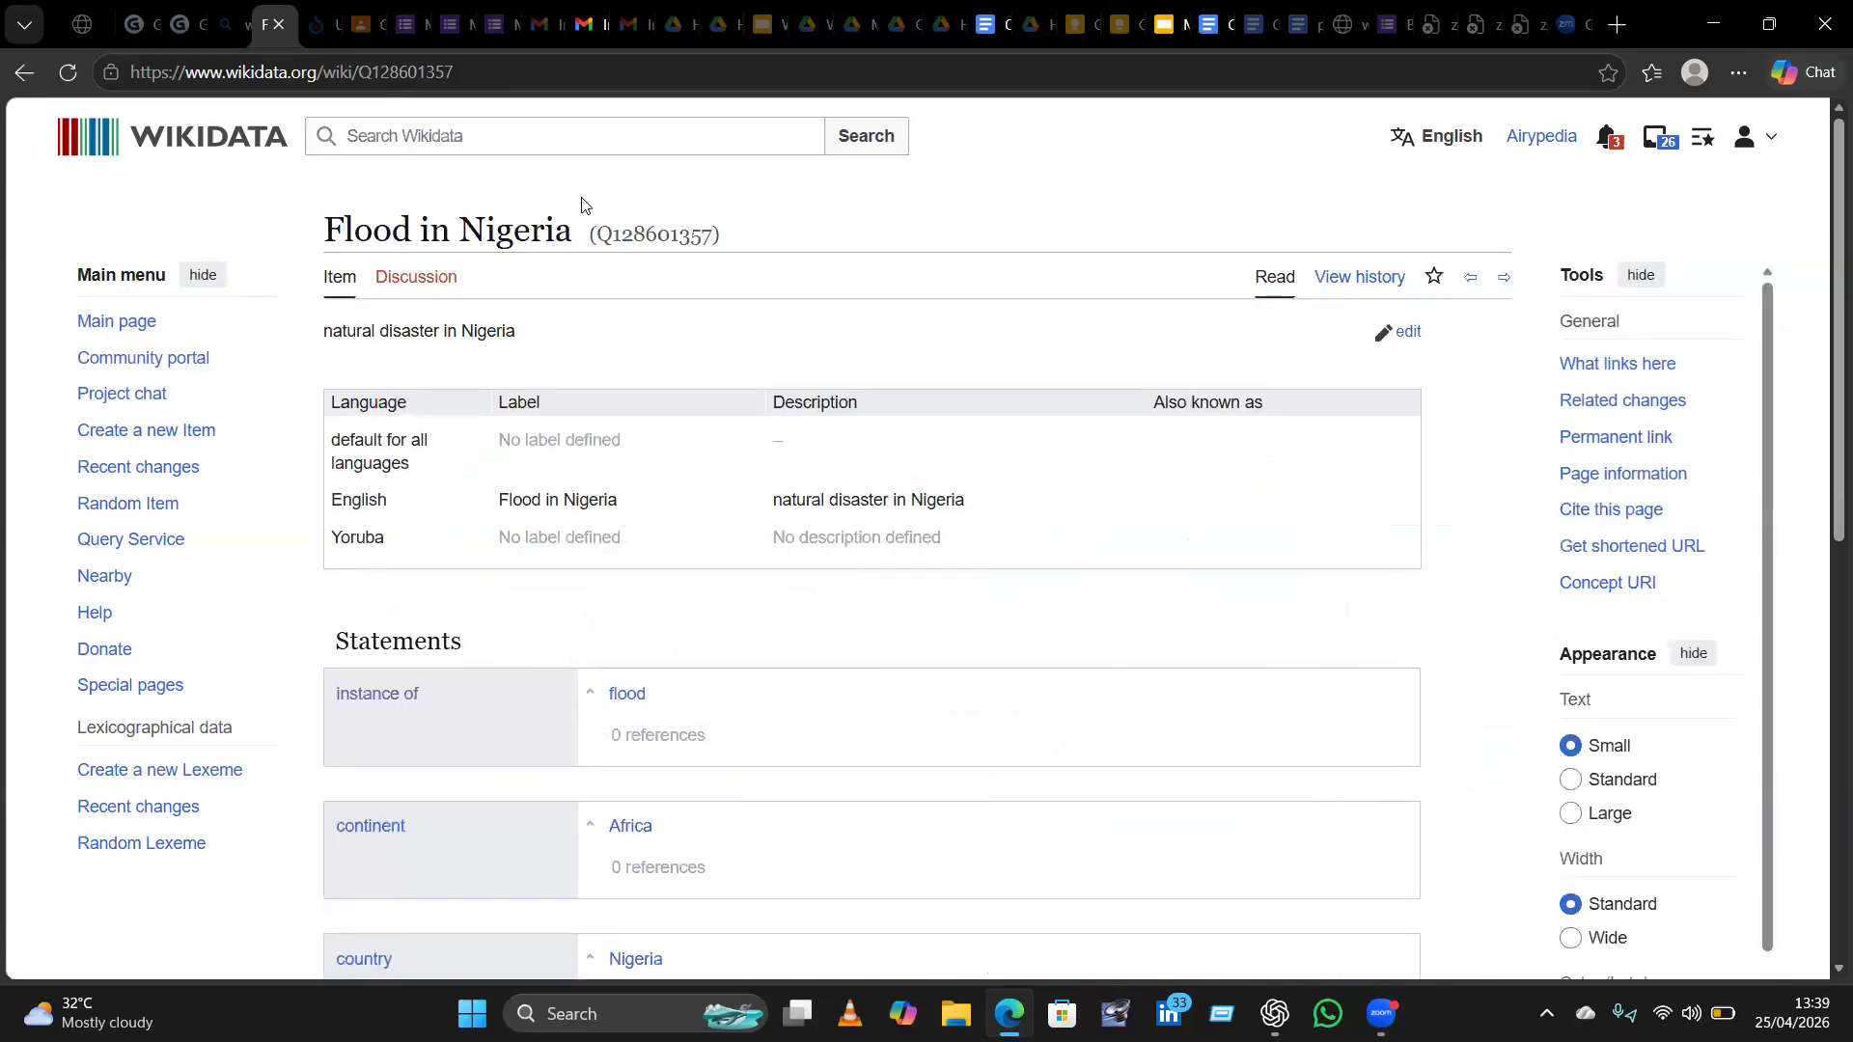
# Review the item's labels and descriptions, its instance of, continent and country statements, and the sitelink sections below them.
pyautogui.scroll(-7, 580, 197)
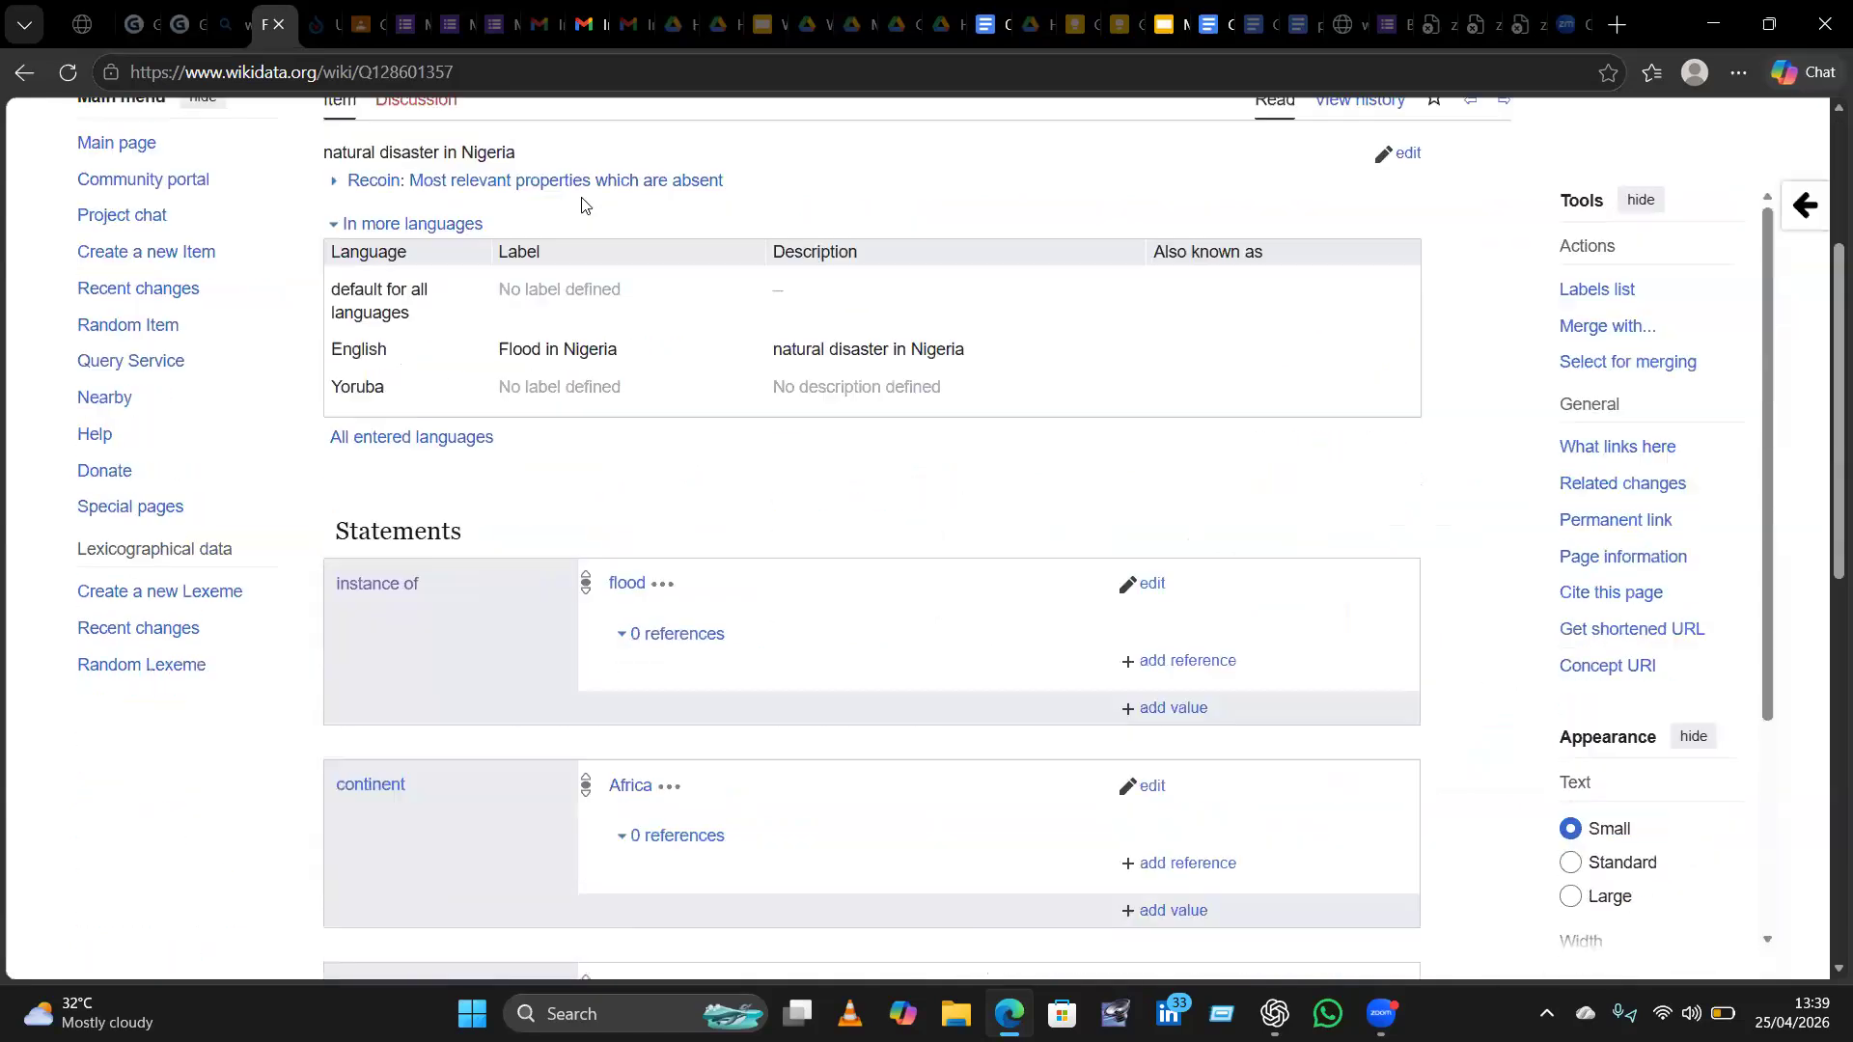
pyautogui.scroll(3, 581, 202)
pyautogui.scroll(-9, 581, 203)
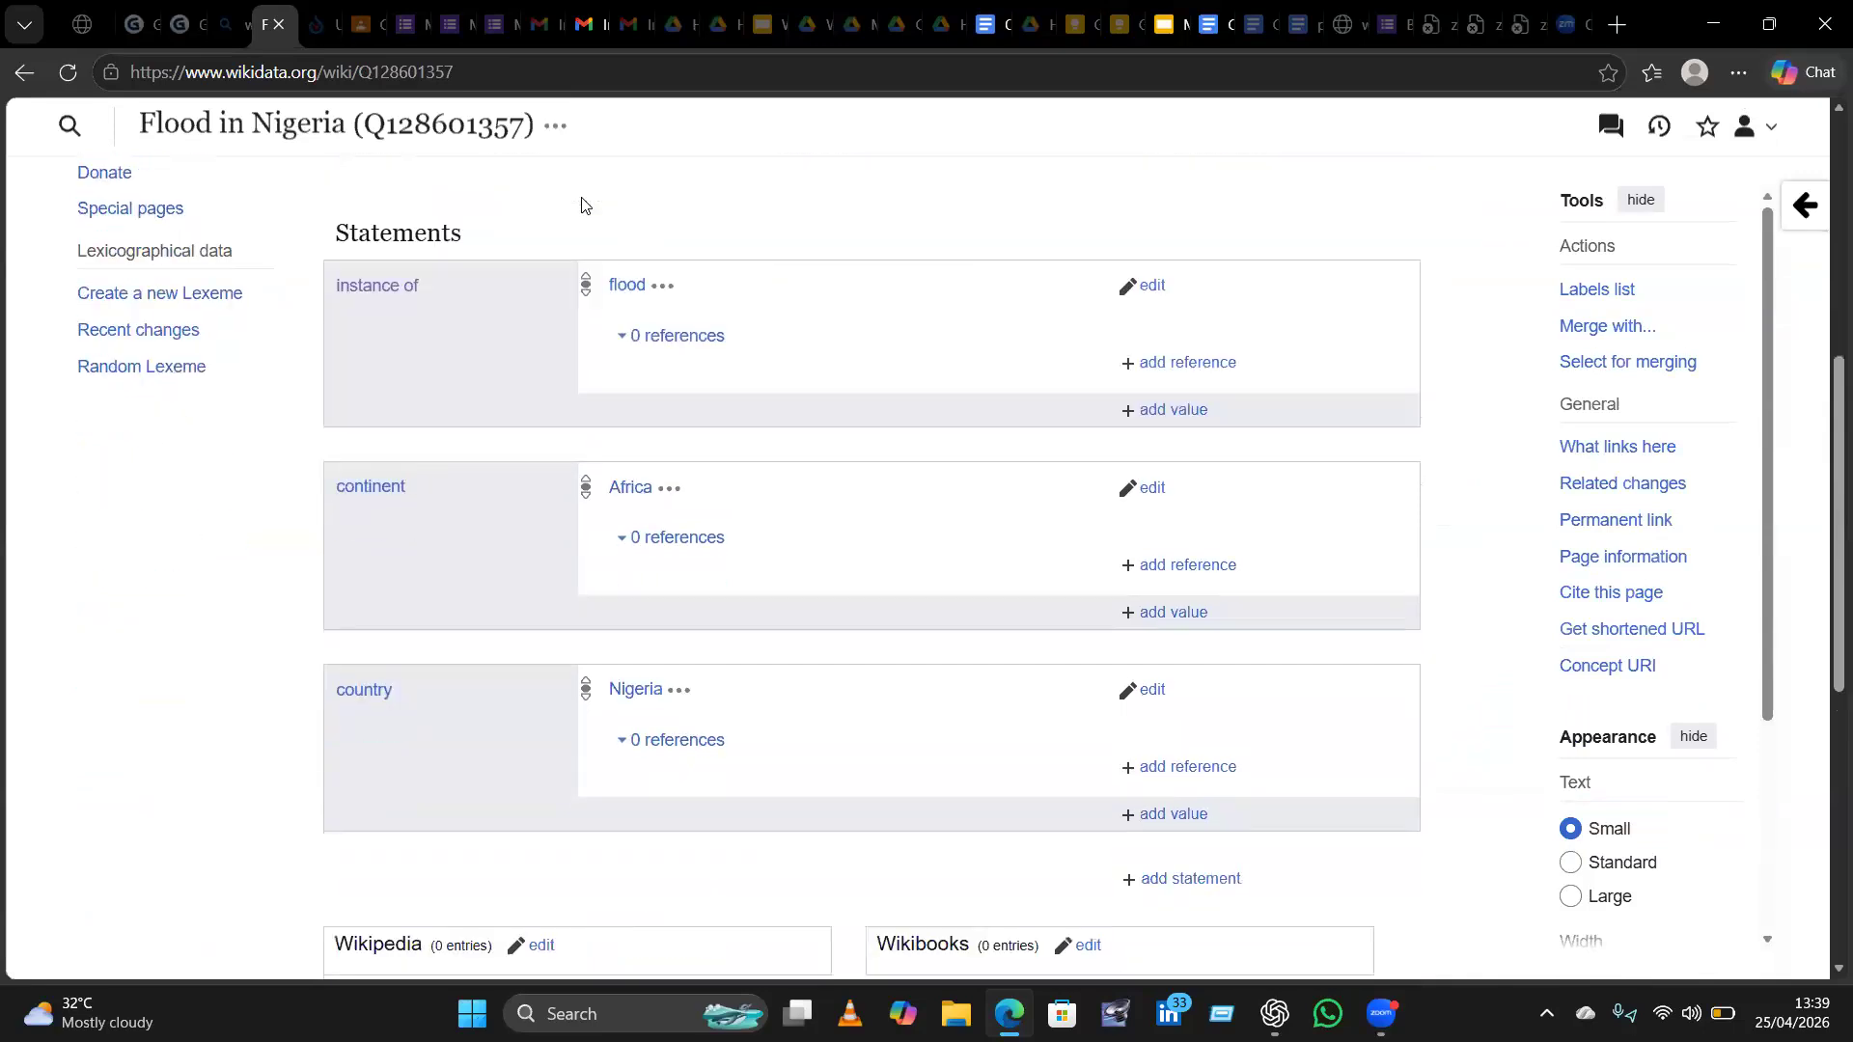
pyautogui.scroll(6, 583, 204)
pyautogui.scroll(2, 582, 204)
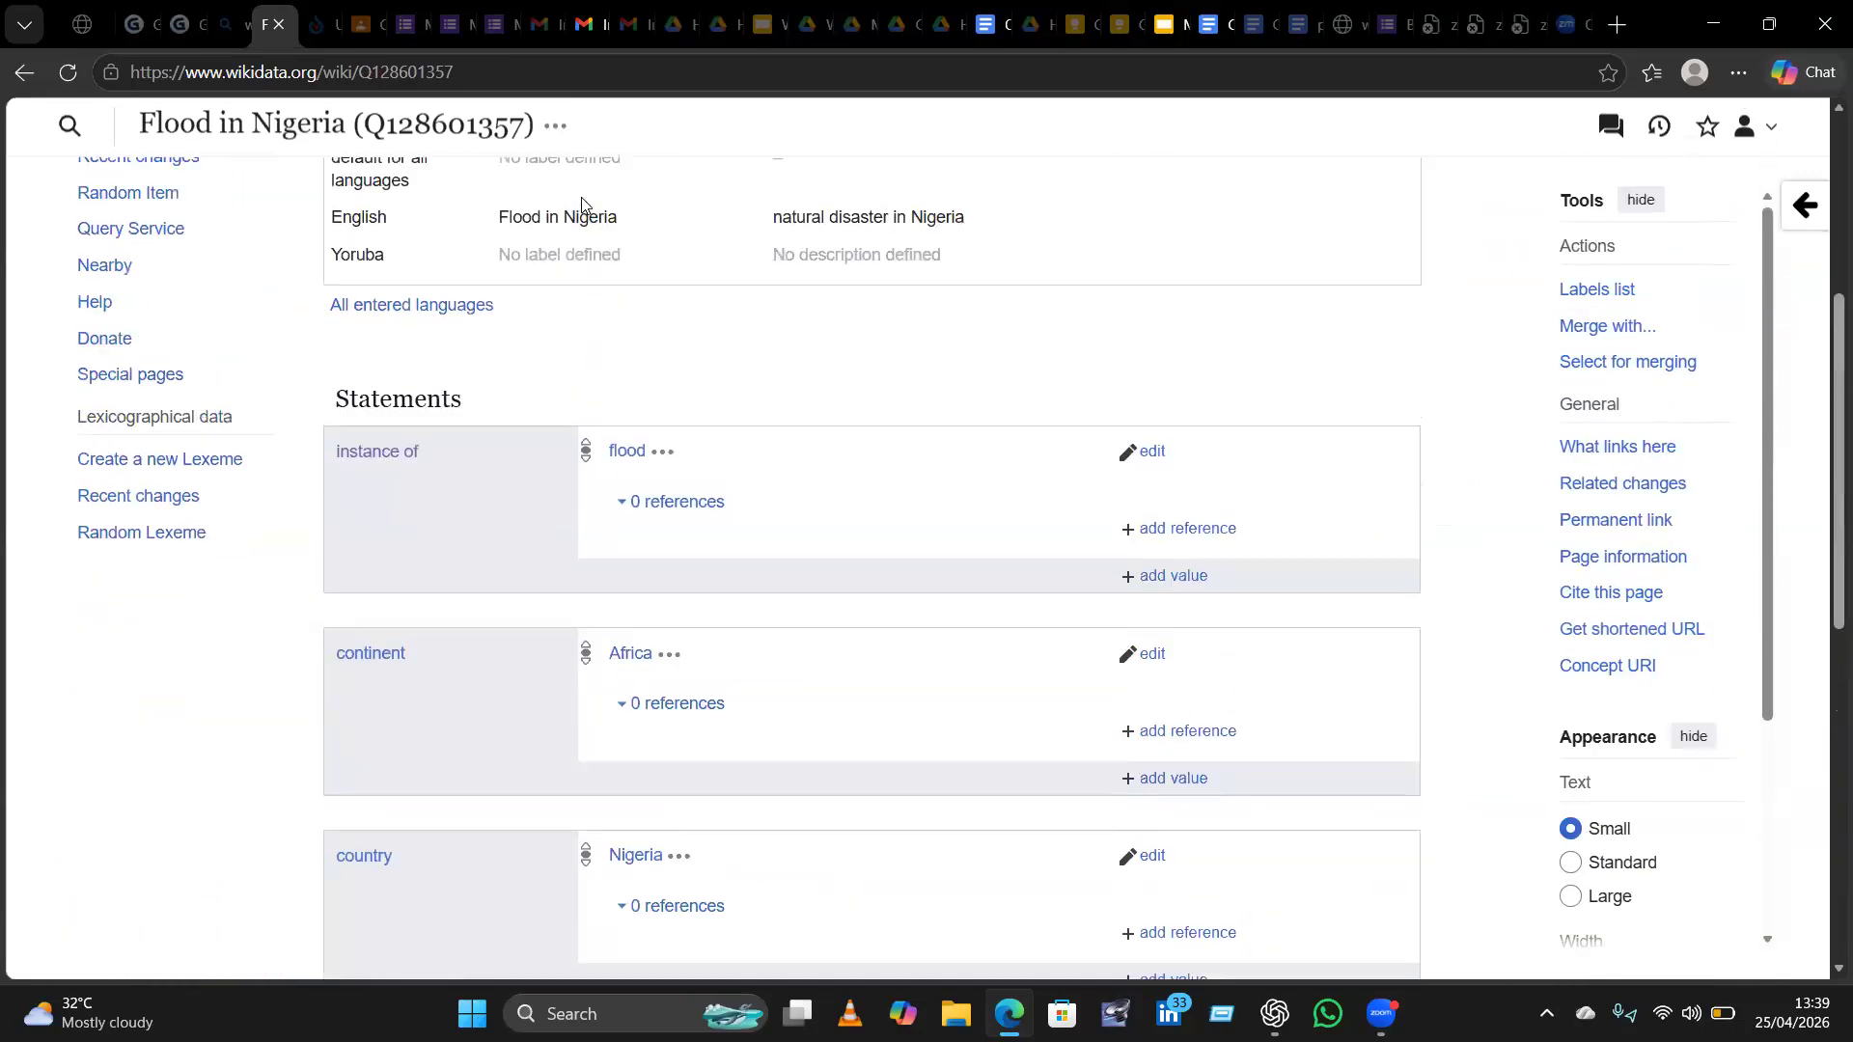
pyautogui.scroll(-3, 581, 203)
pyautogui.scroll(1, 582, 205)
pyautogui.scroll(1, 581, 202)
pyautogui.scroll(-1, 581, 204)
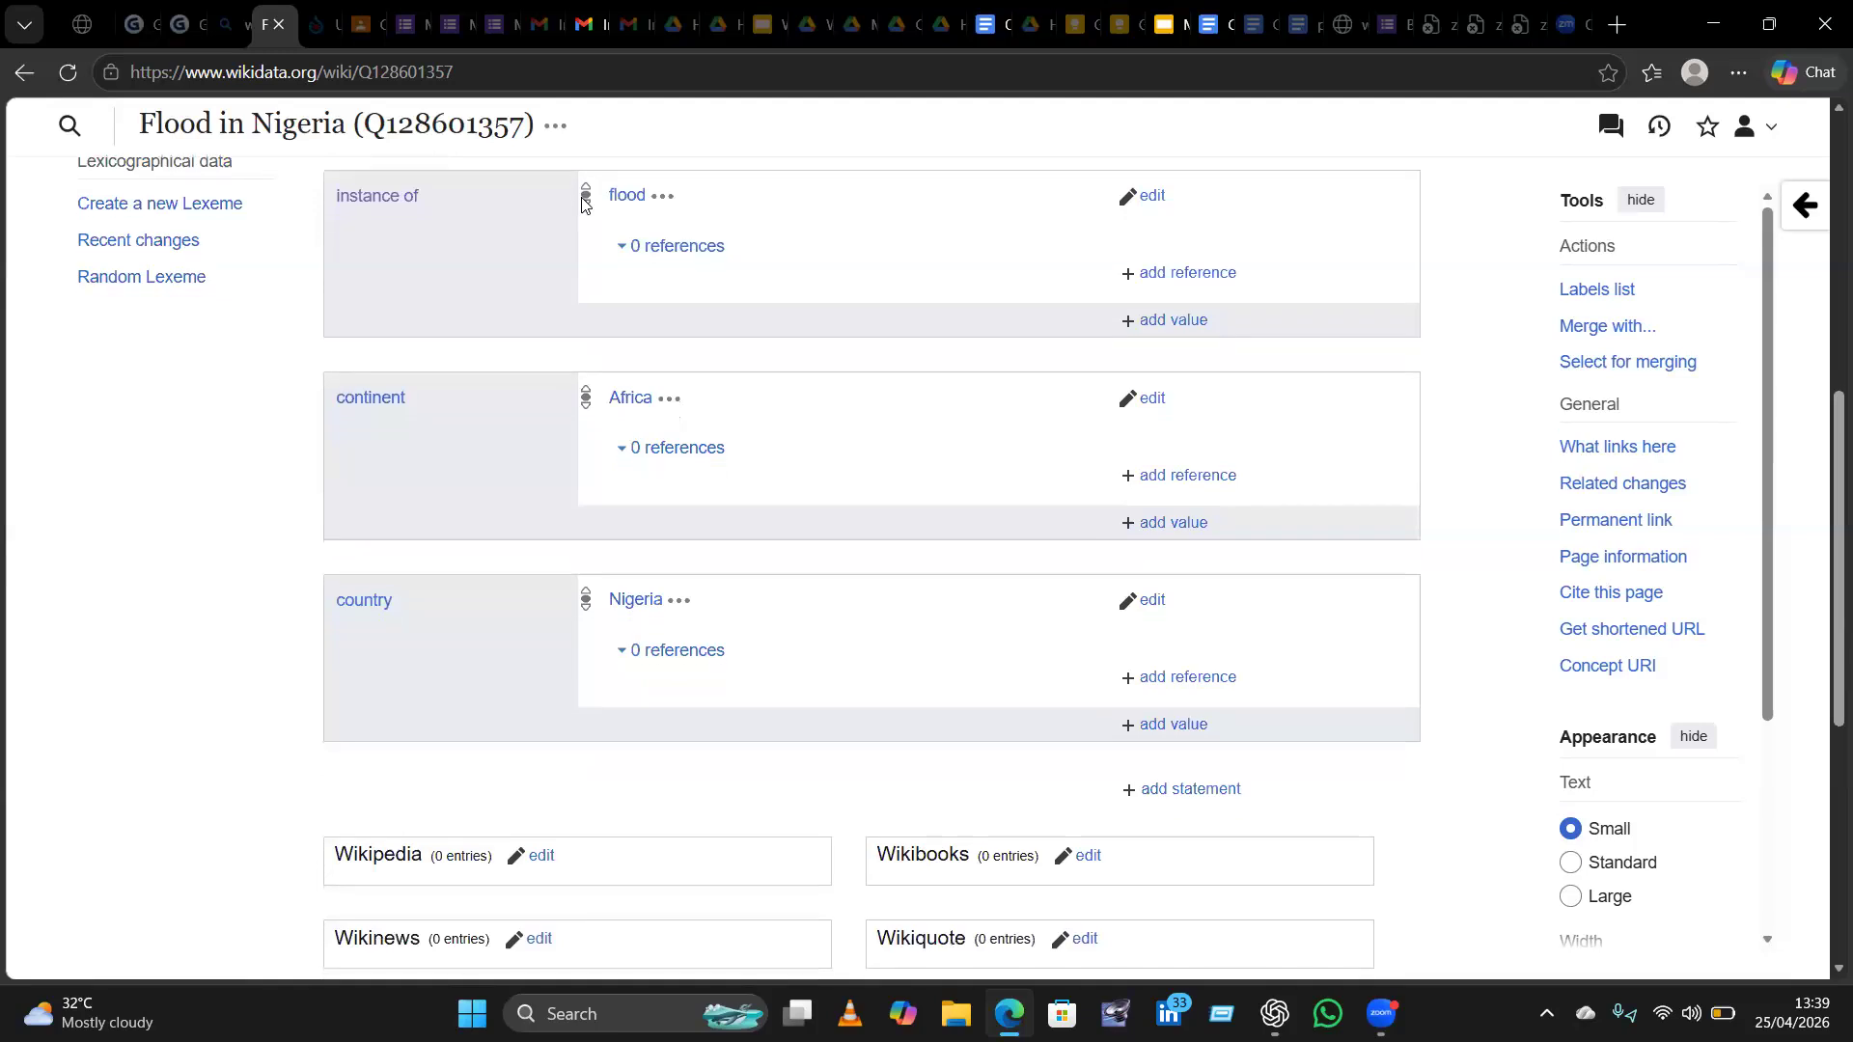
pyautogui.scroll(1, 581, 205)
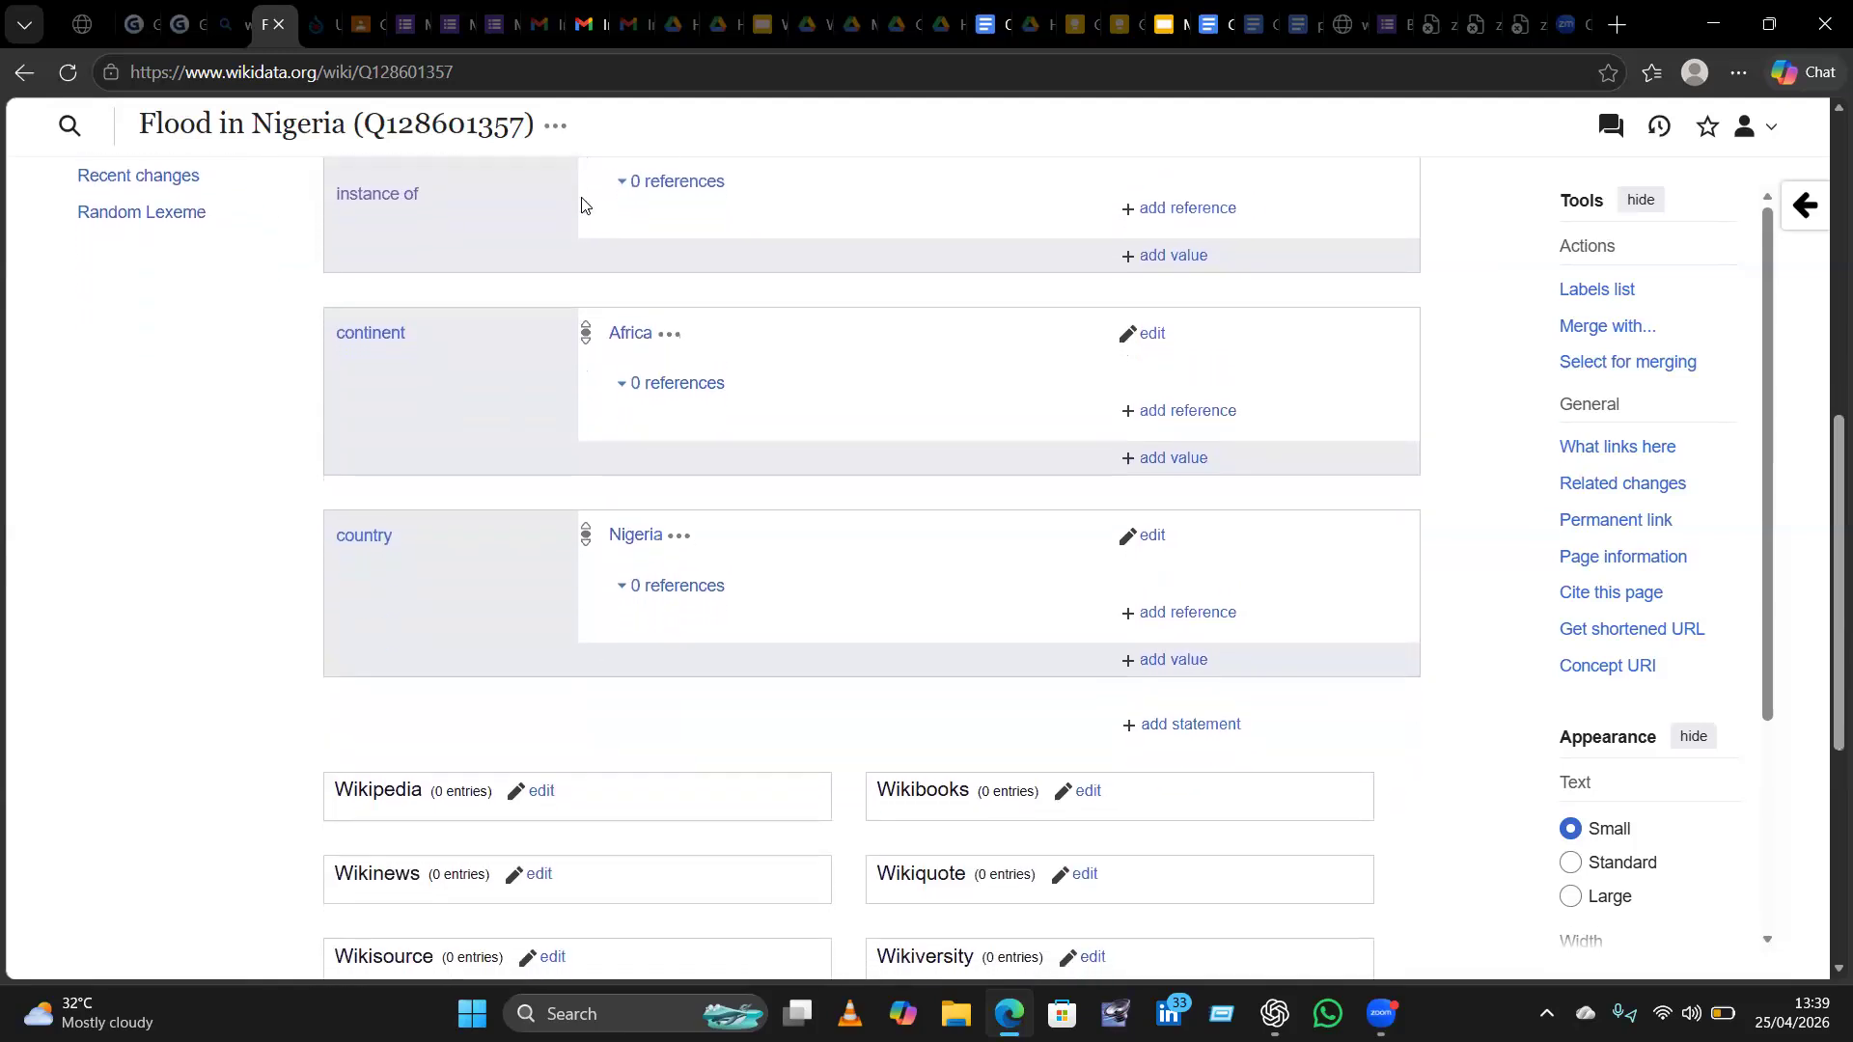
pyautogui.scroll(2, 582, 205)
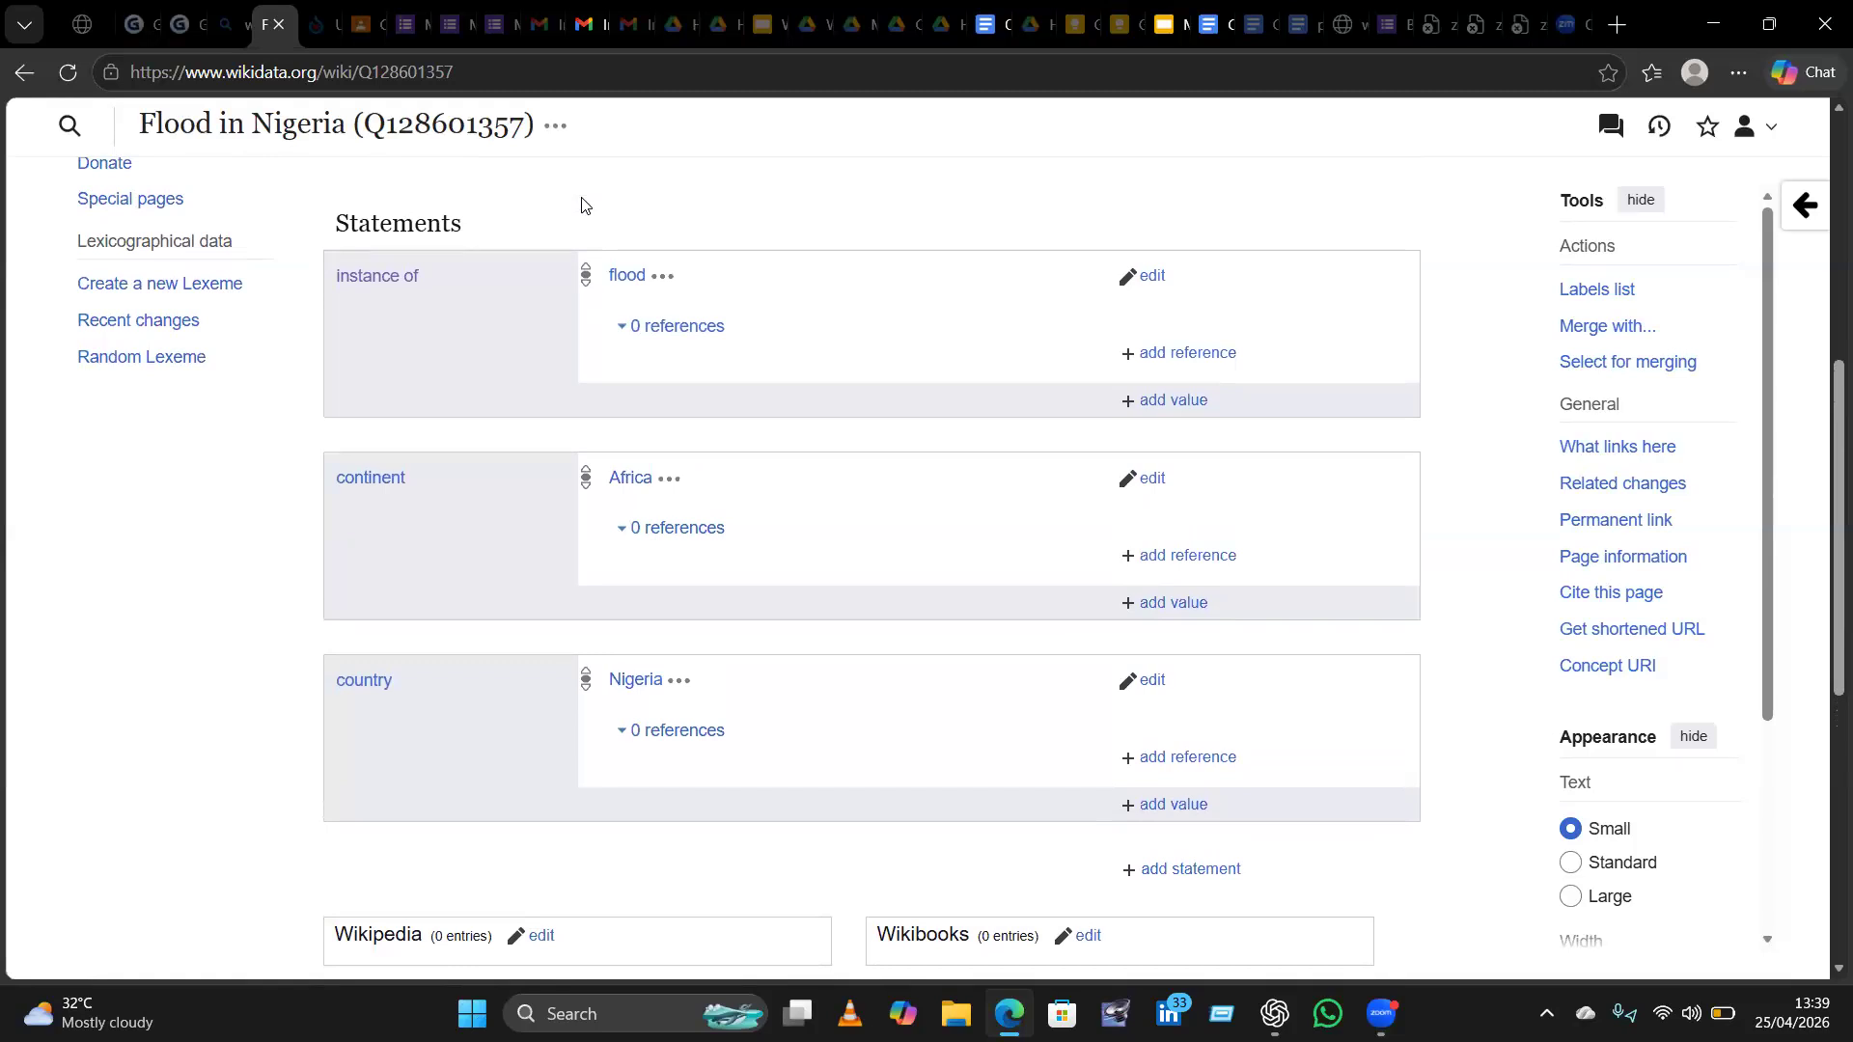
pyautogui.scroll(-2, 581, 205)
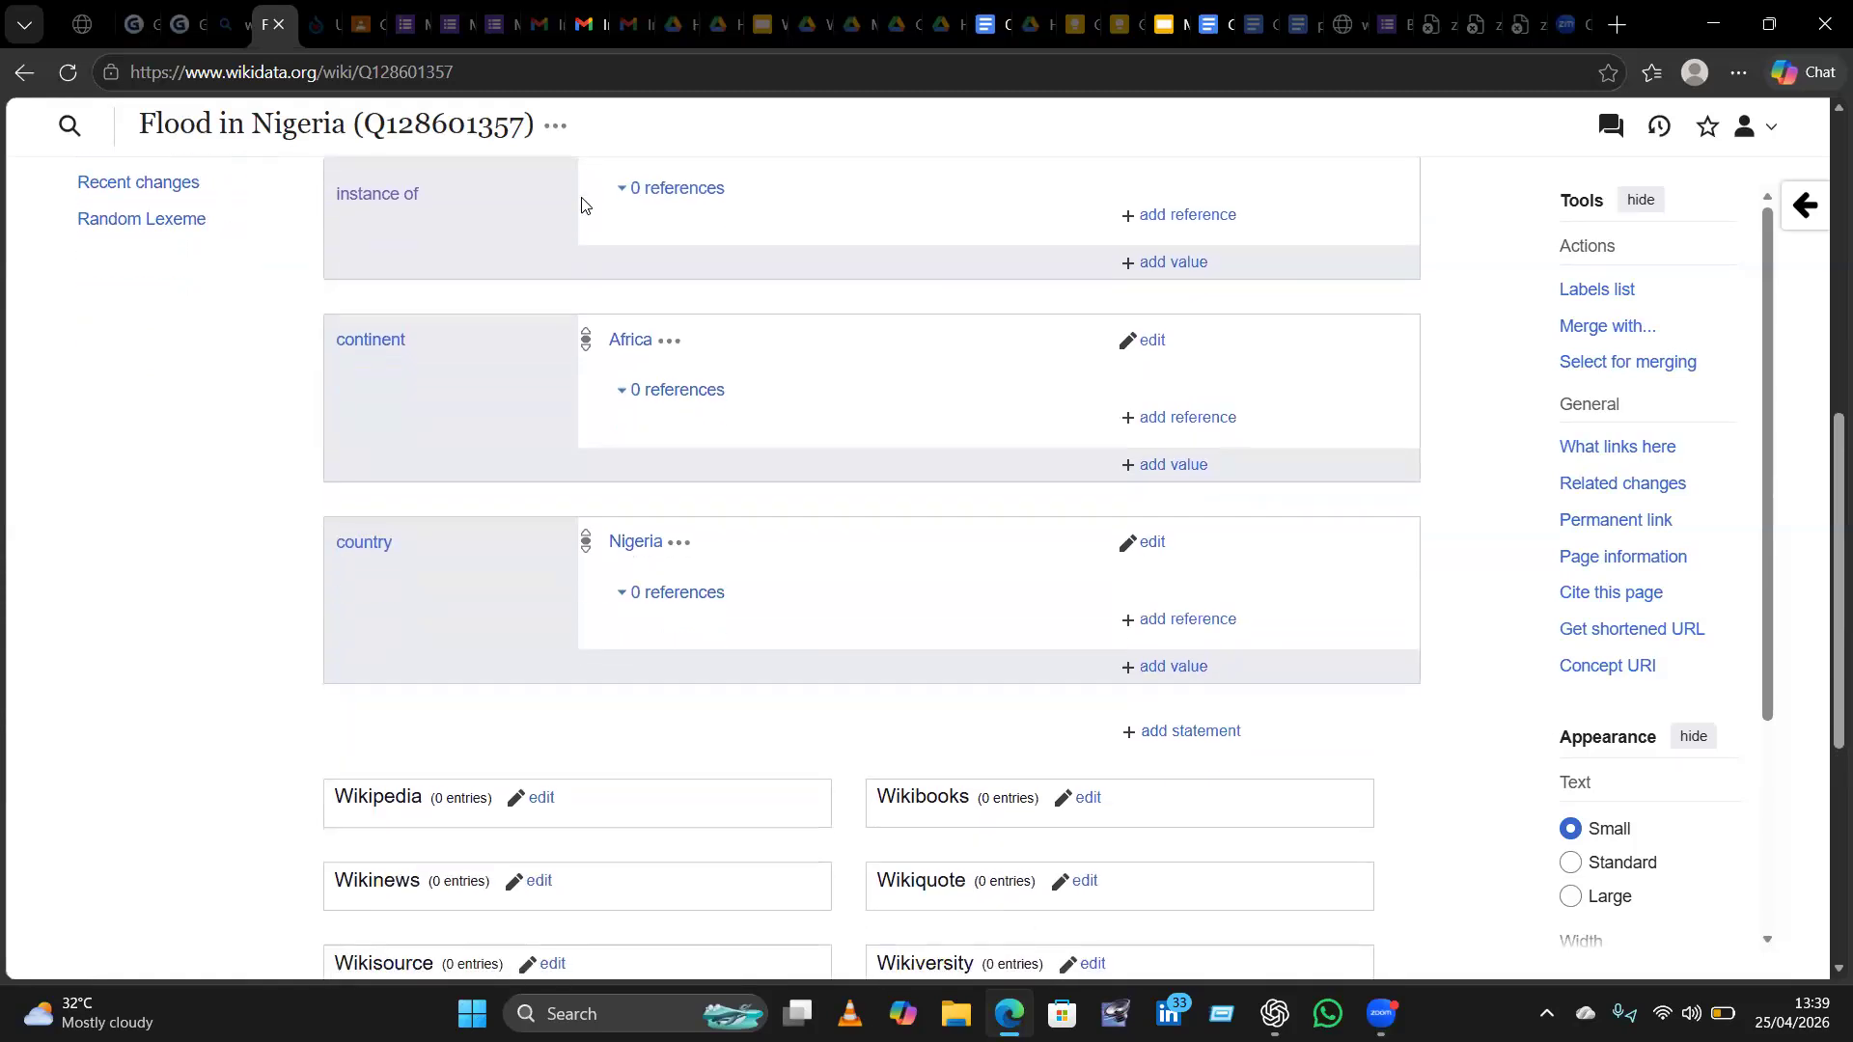
pyautogui.scroll(5, 582, 205)
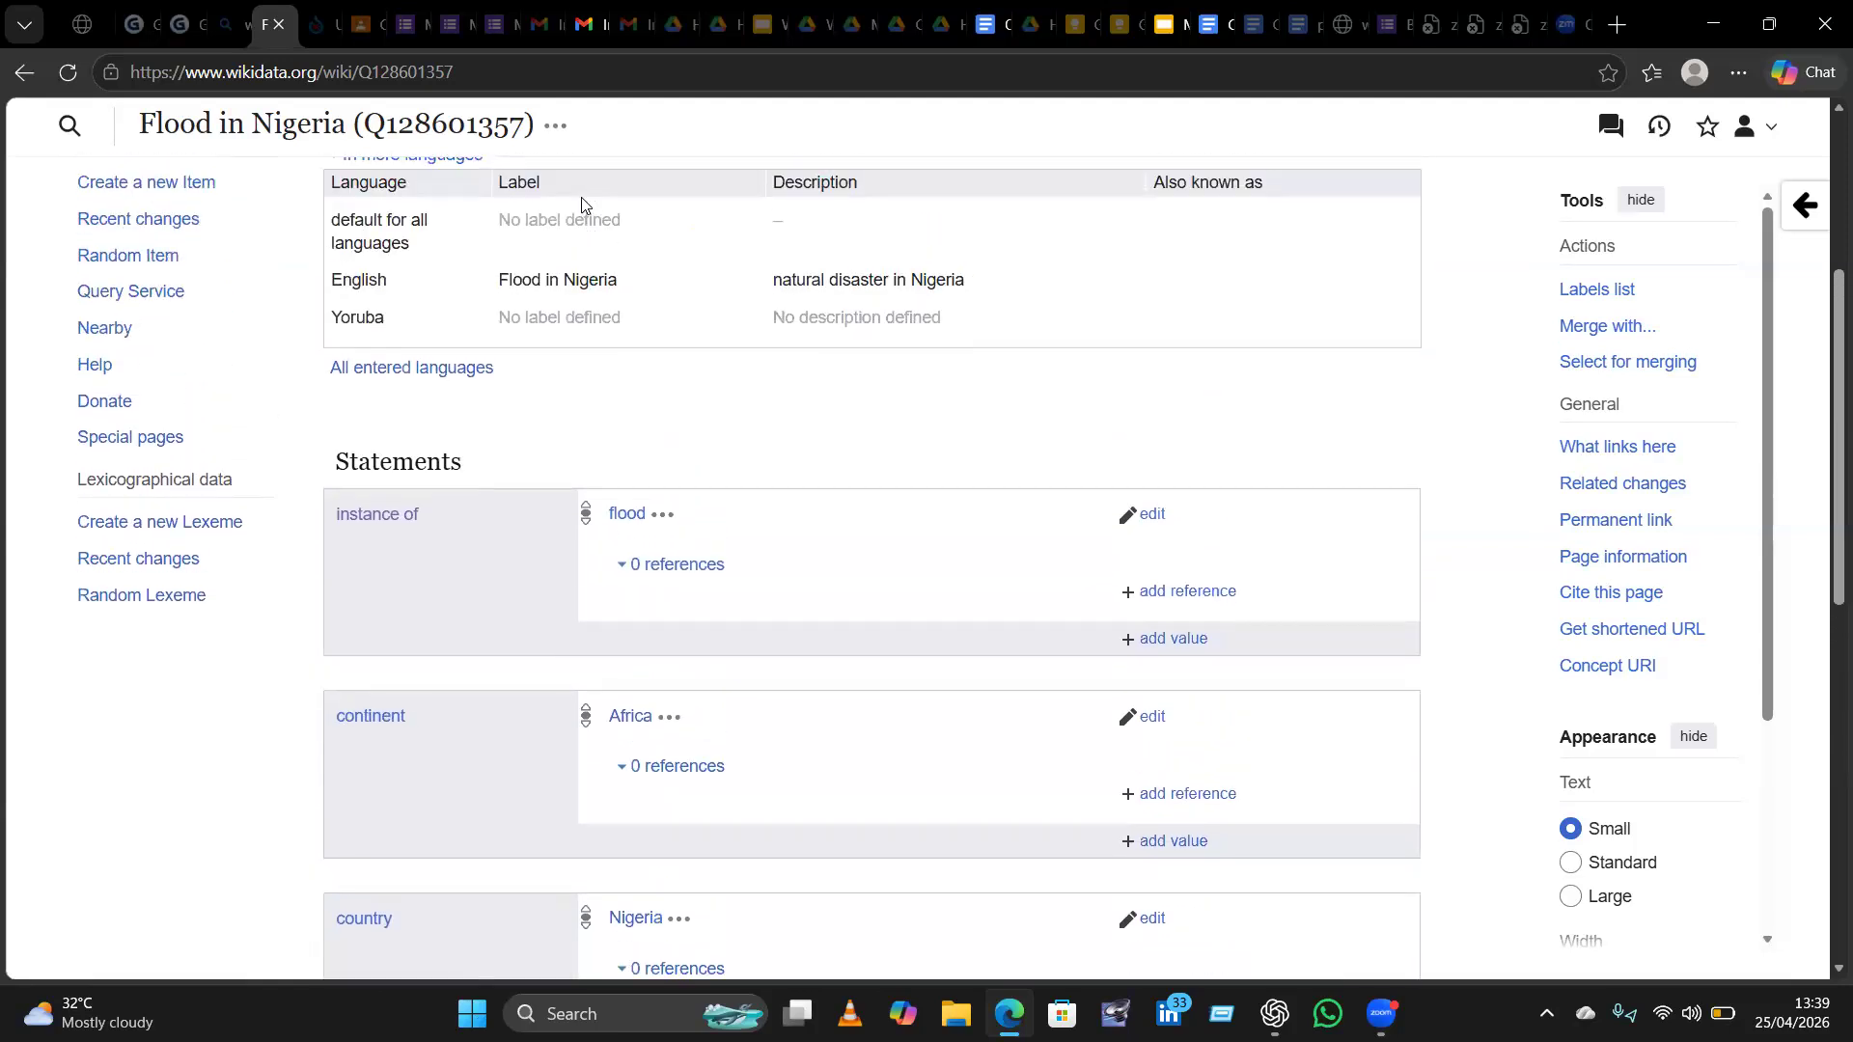
pyautogui.scroll(2, 582, 205)
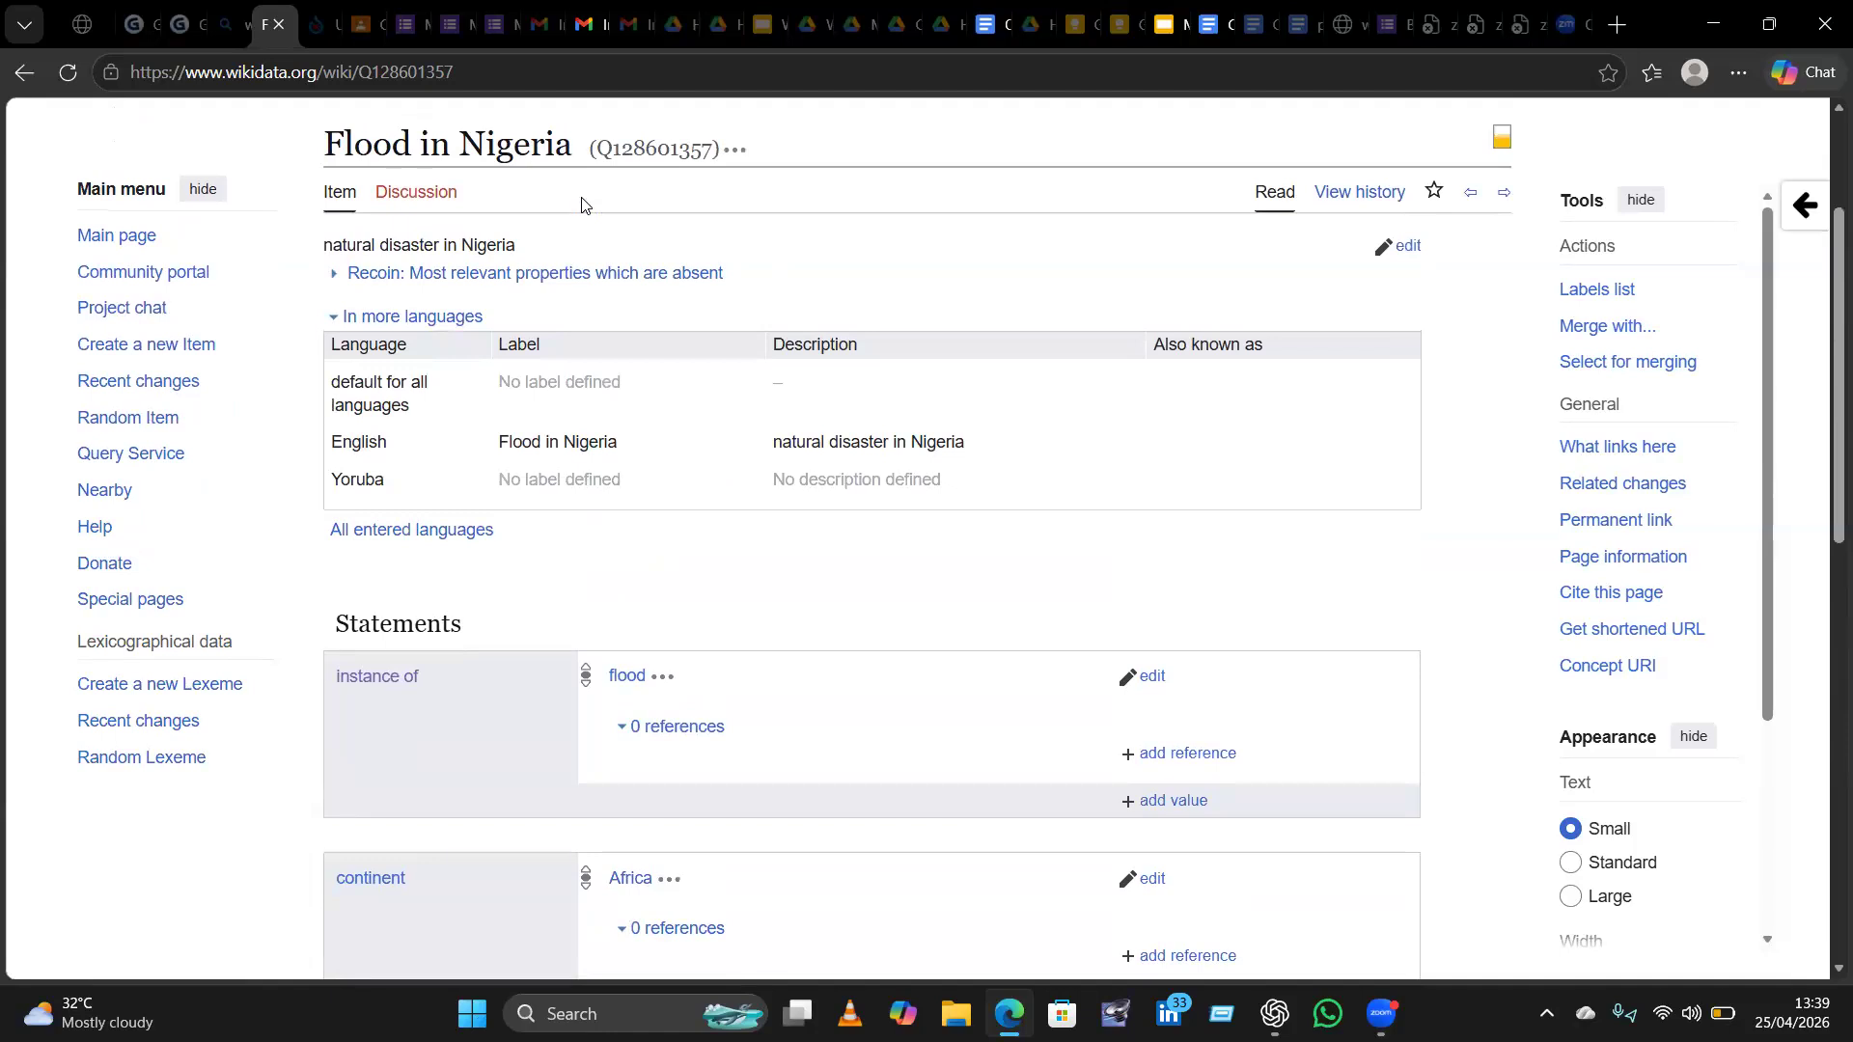
pyautogui.scroll(-9, 582, 205)
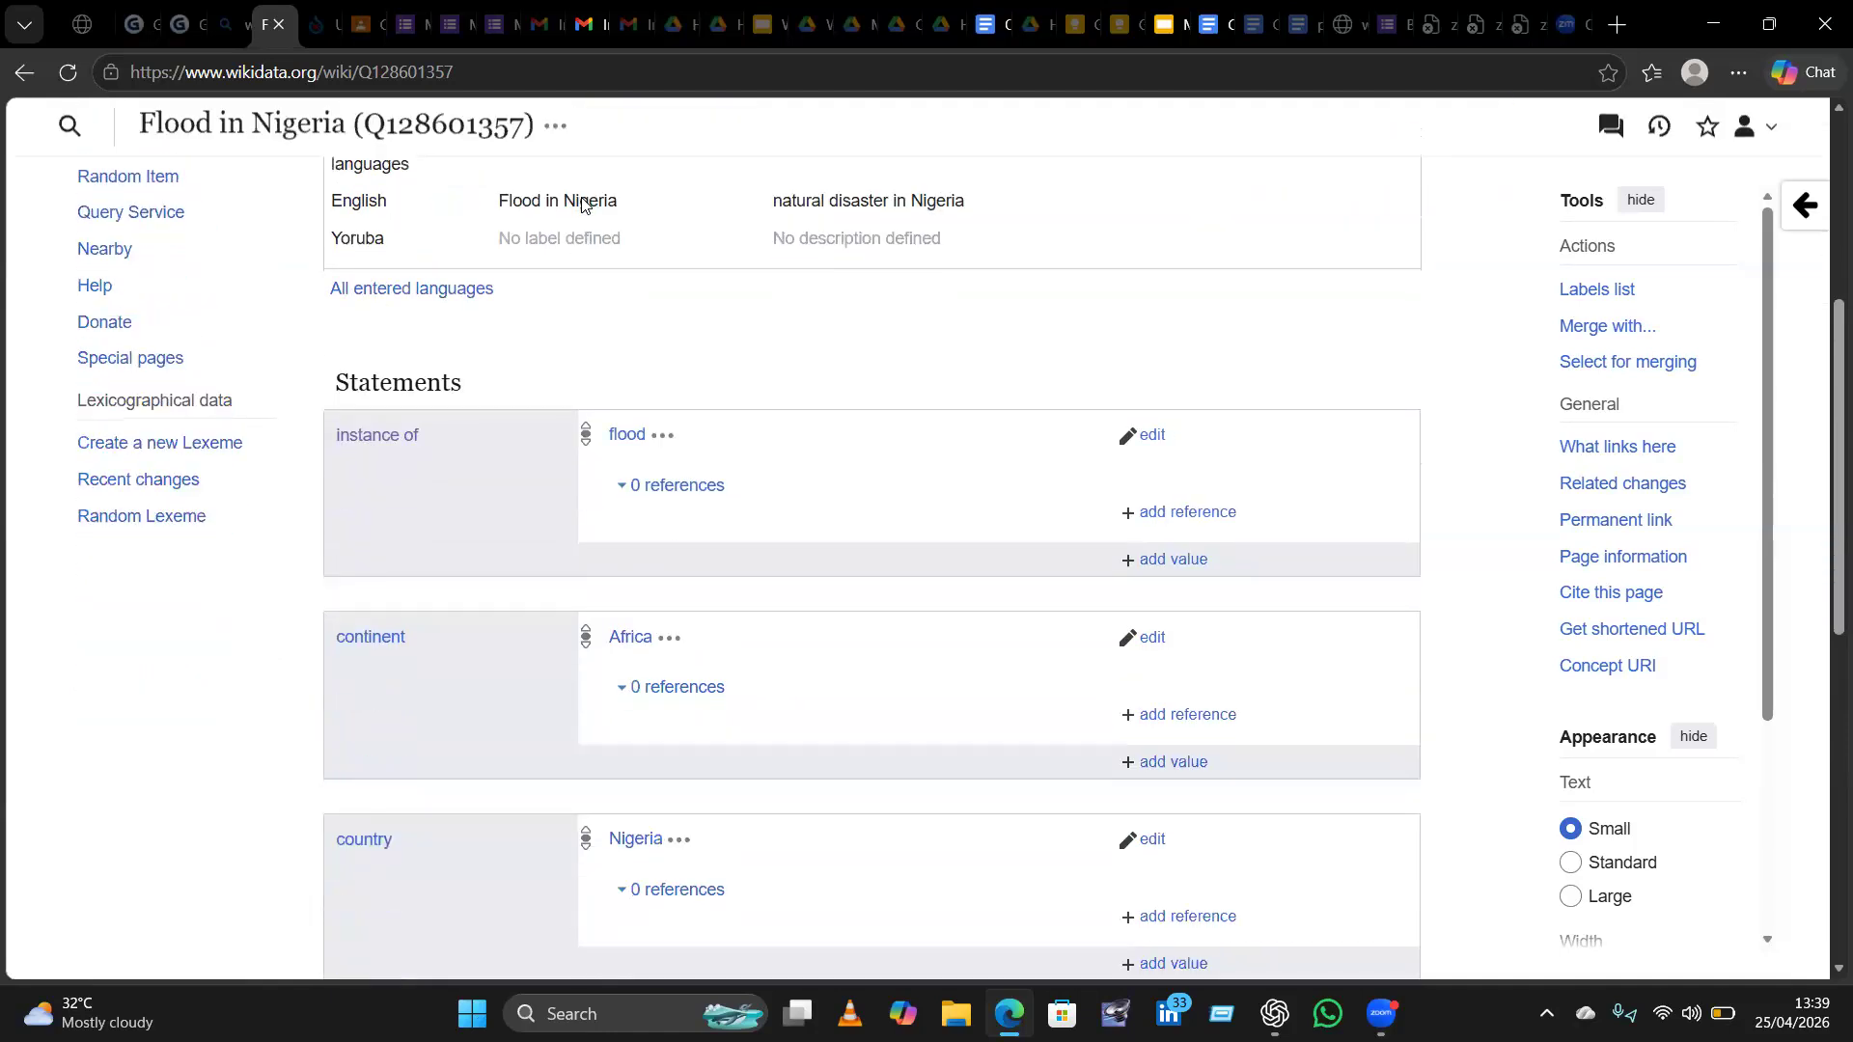
pyautogui.scroll(-3, 581, 203)
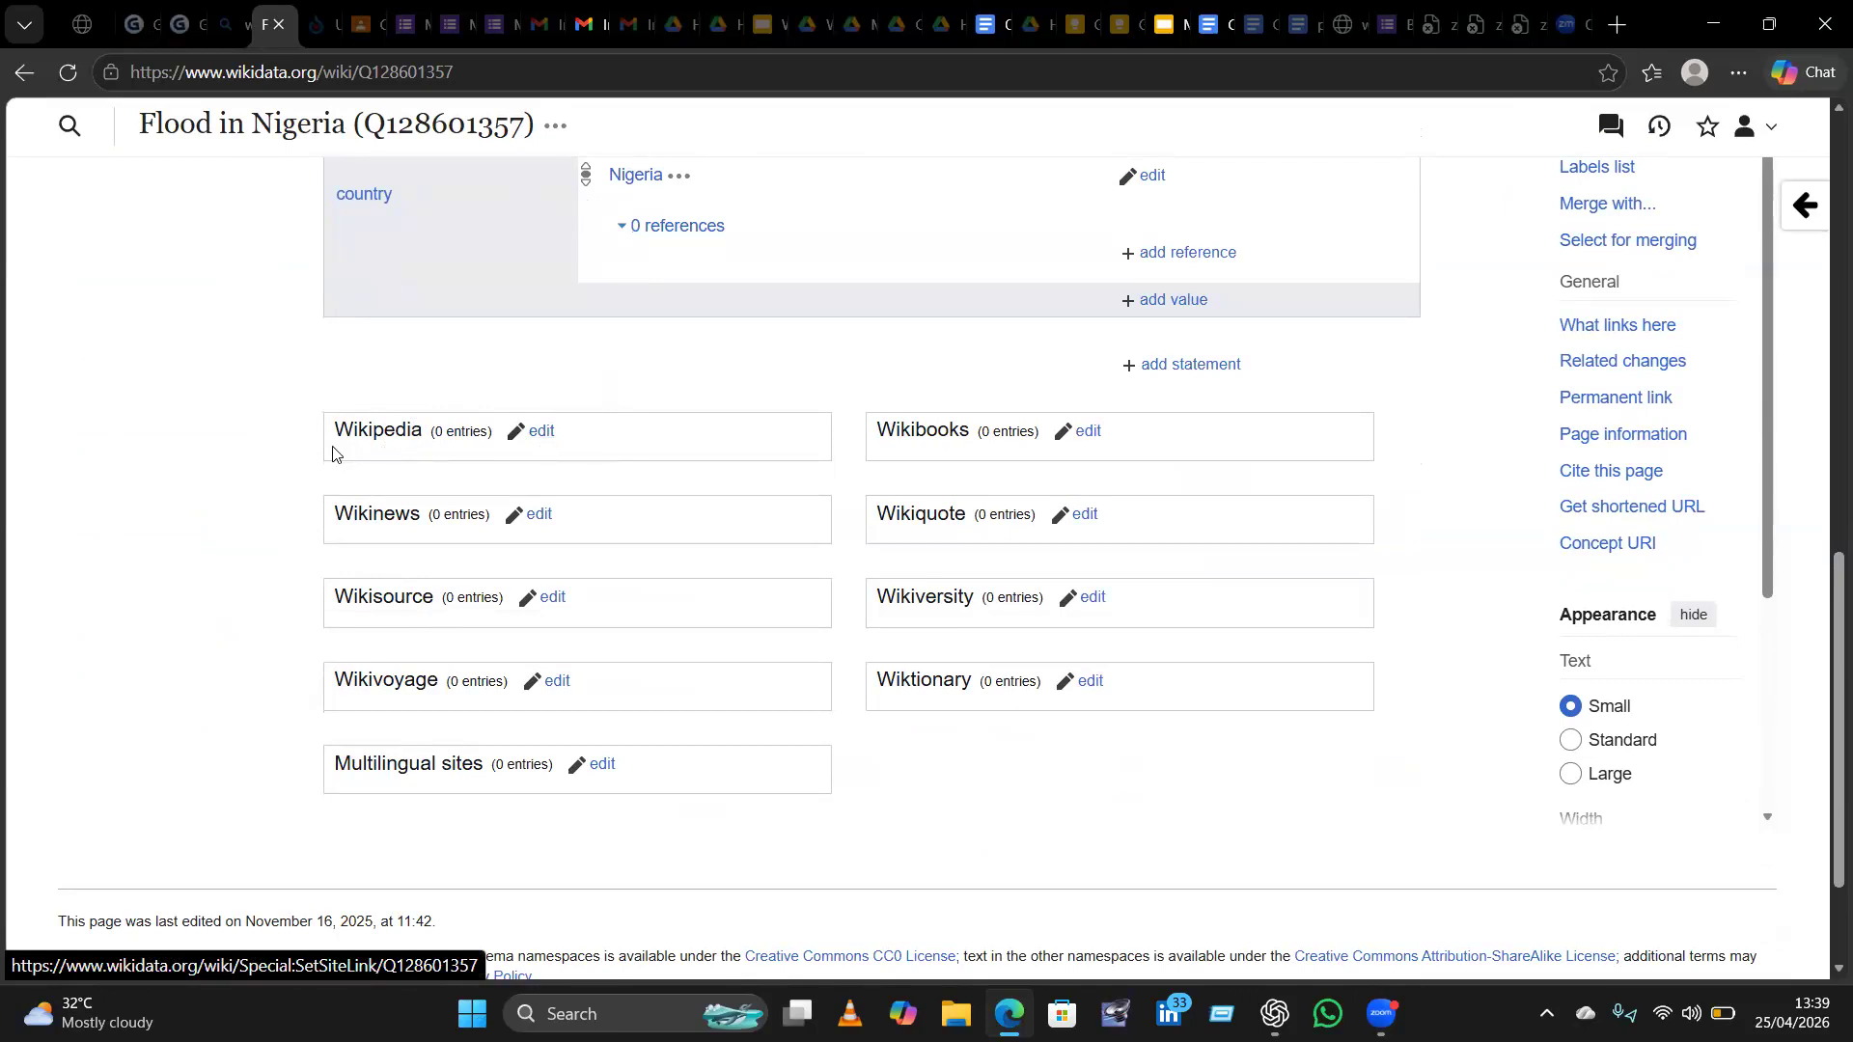
# Open the item's Wikipedia sitelinks for editing and set the wiki of the new entry to en.
pyautogui.click(543, 433)
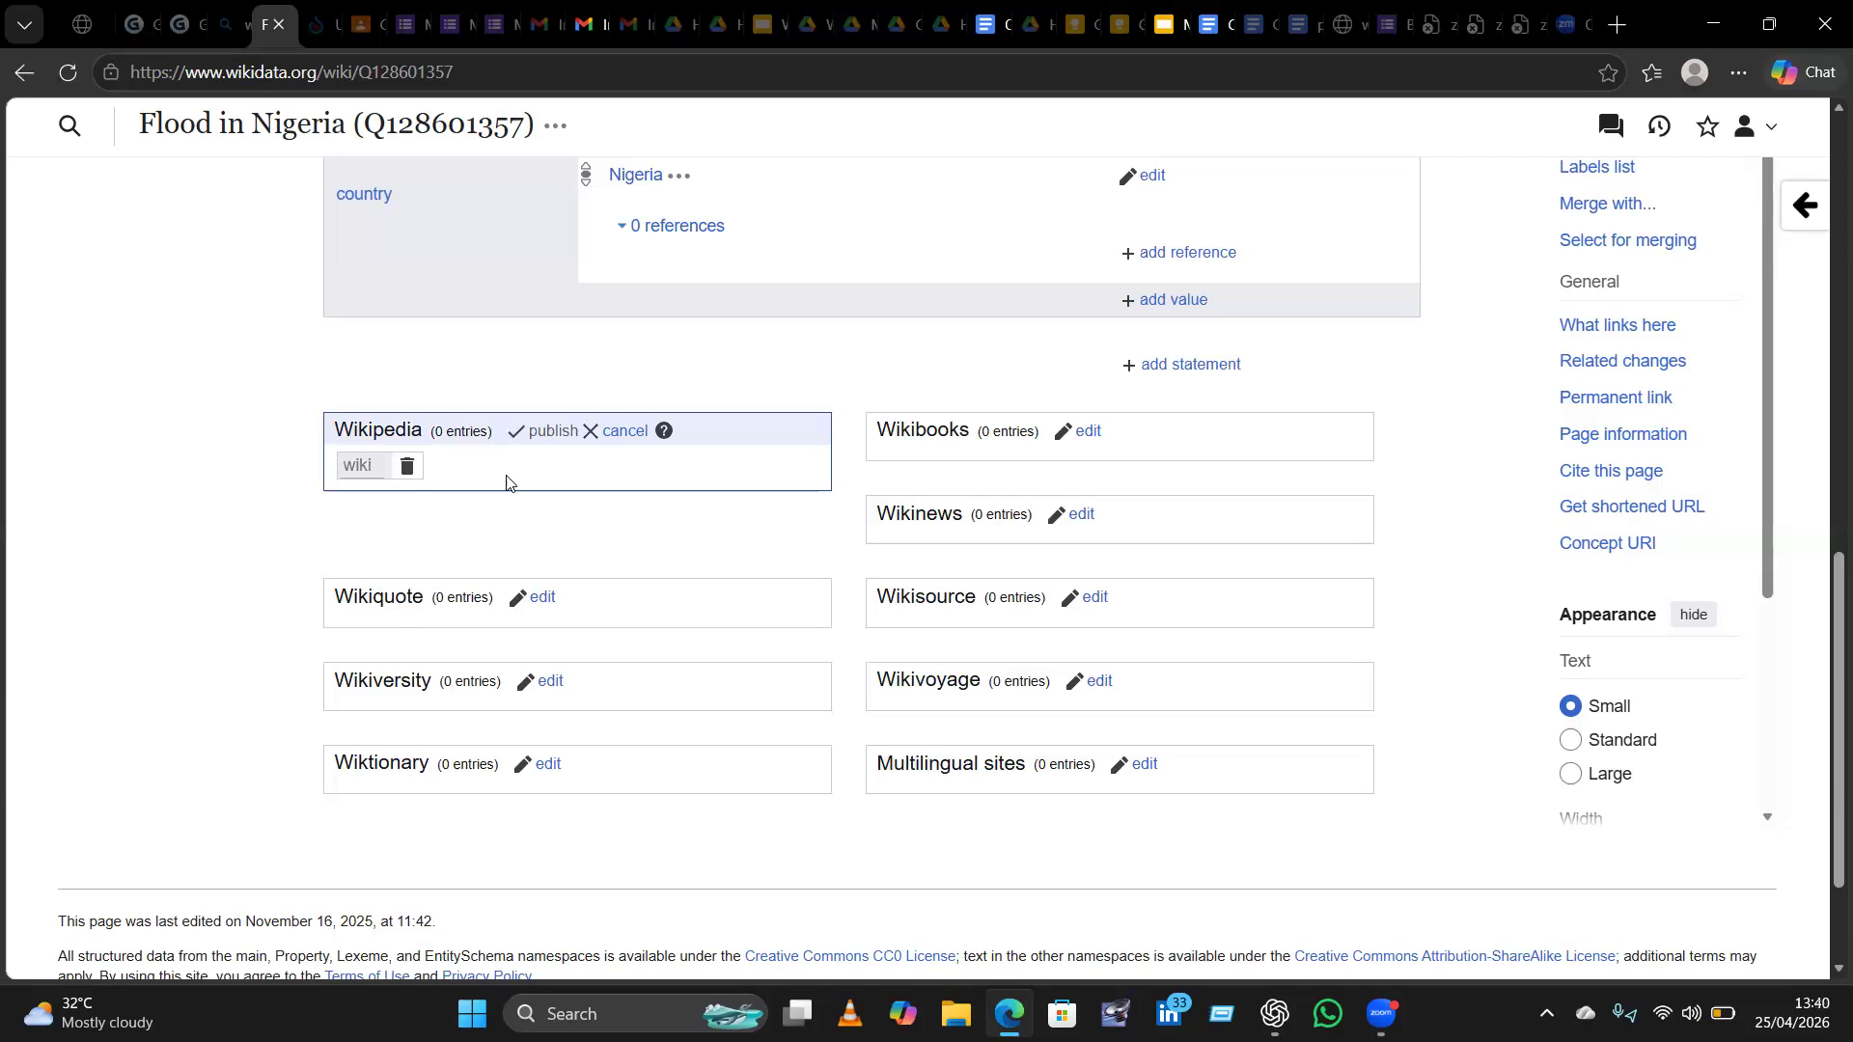
pyautogui.click(357, 460)
pyautogui.write('en')
pyautogui.click(383, 489)
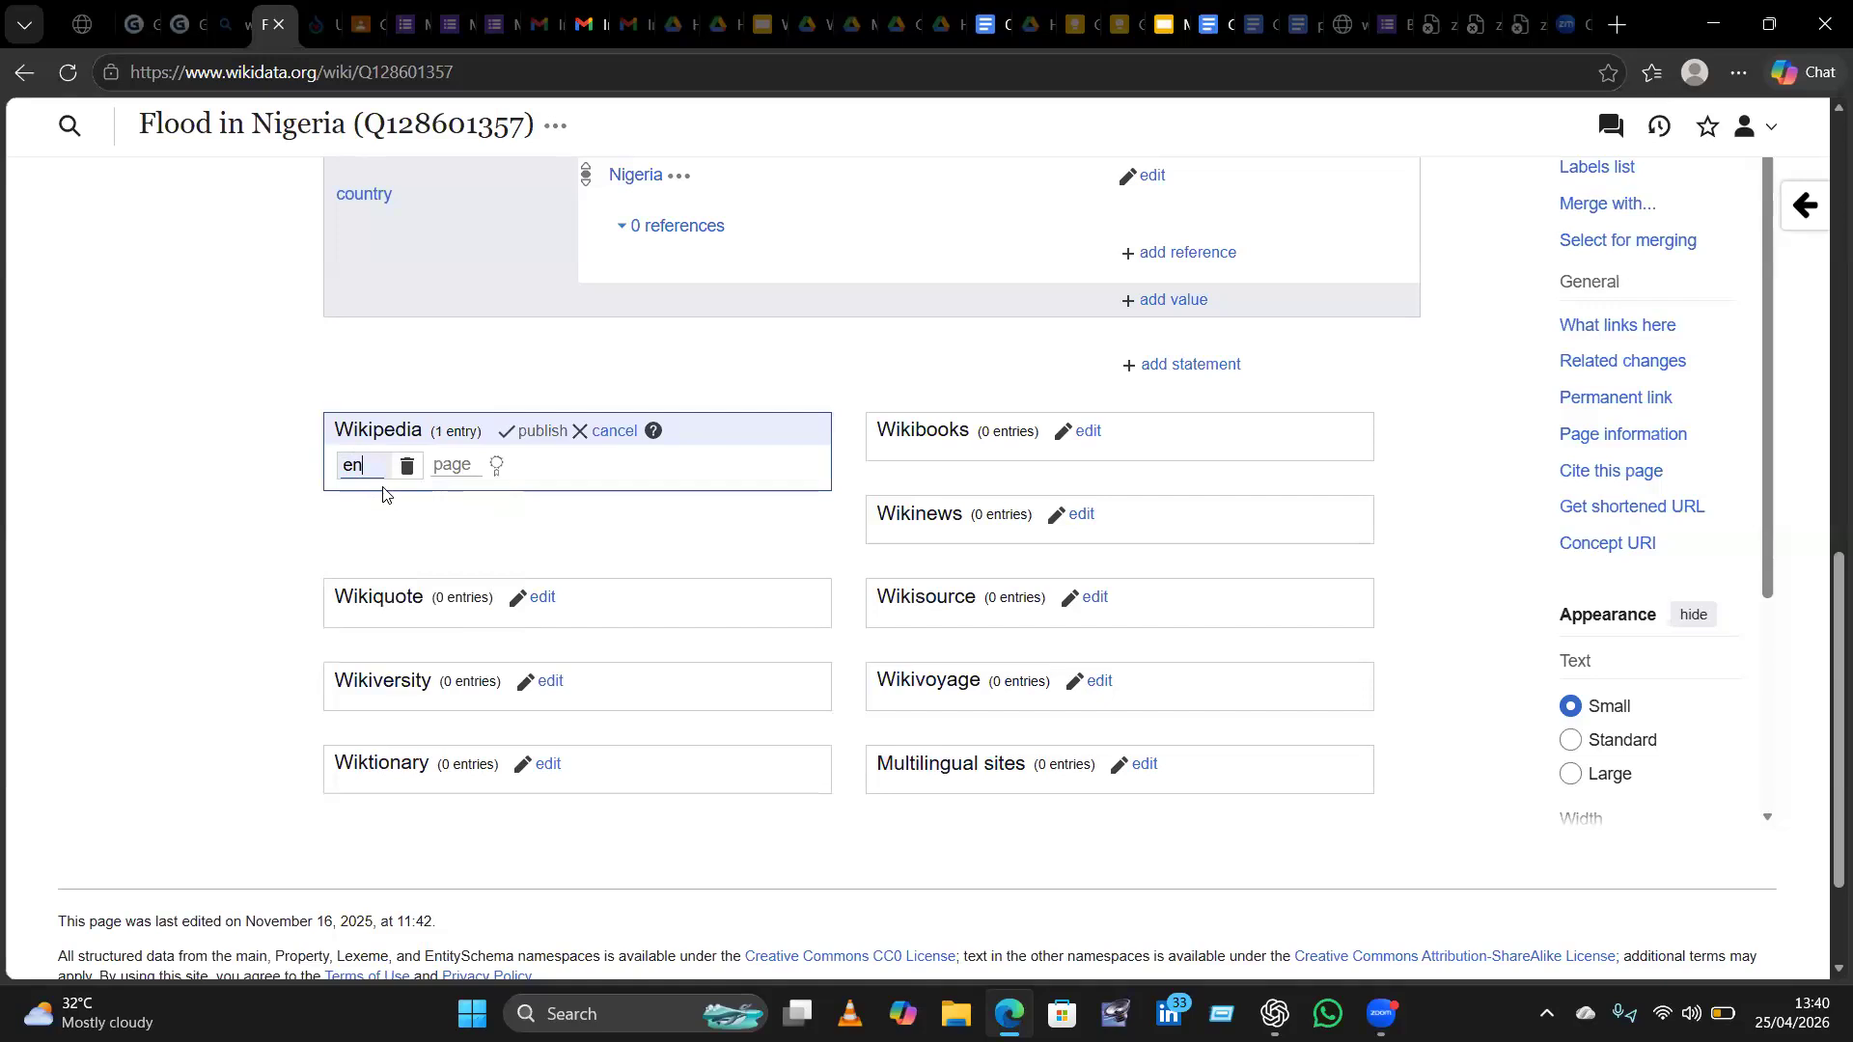
pyautogui.click(468, 469)
pyautogui.click(453, 467)
pyautogui.write('di')
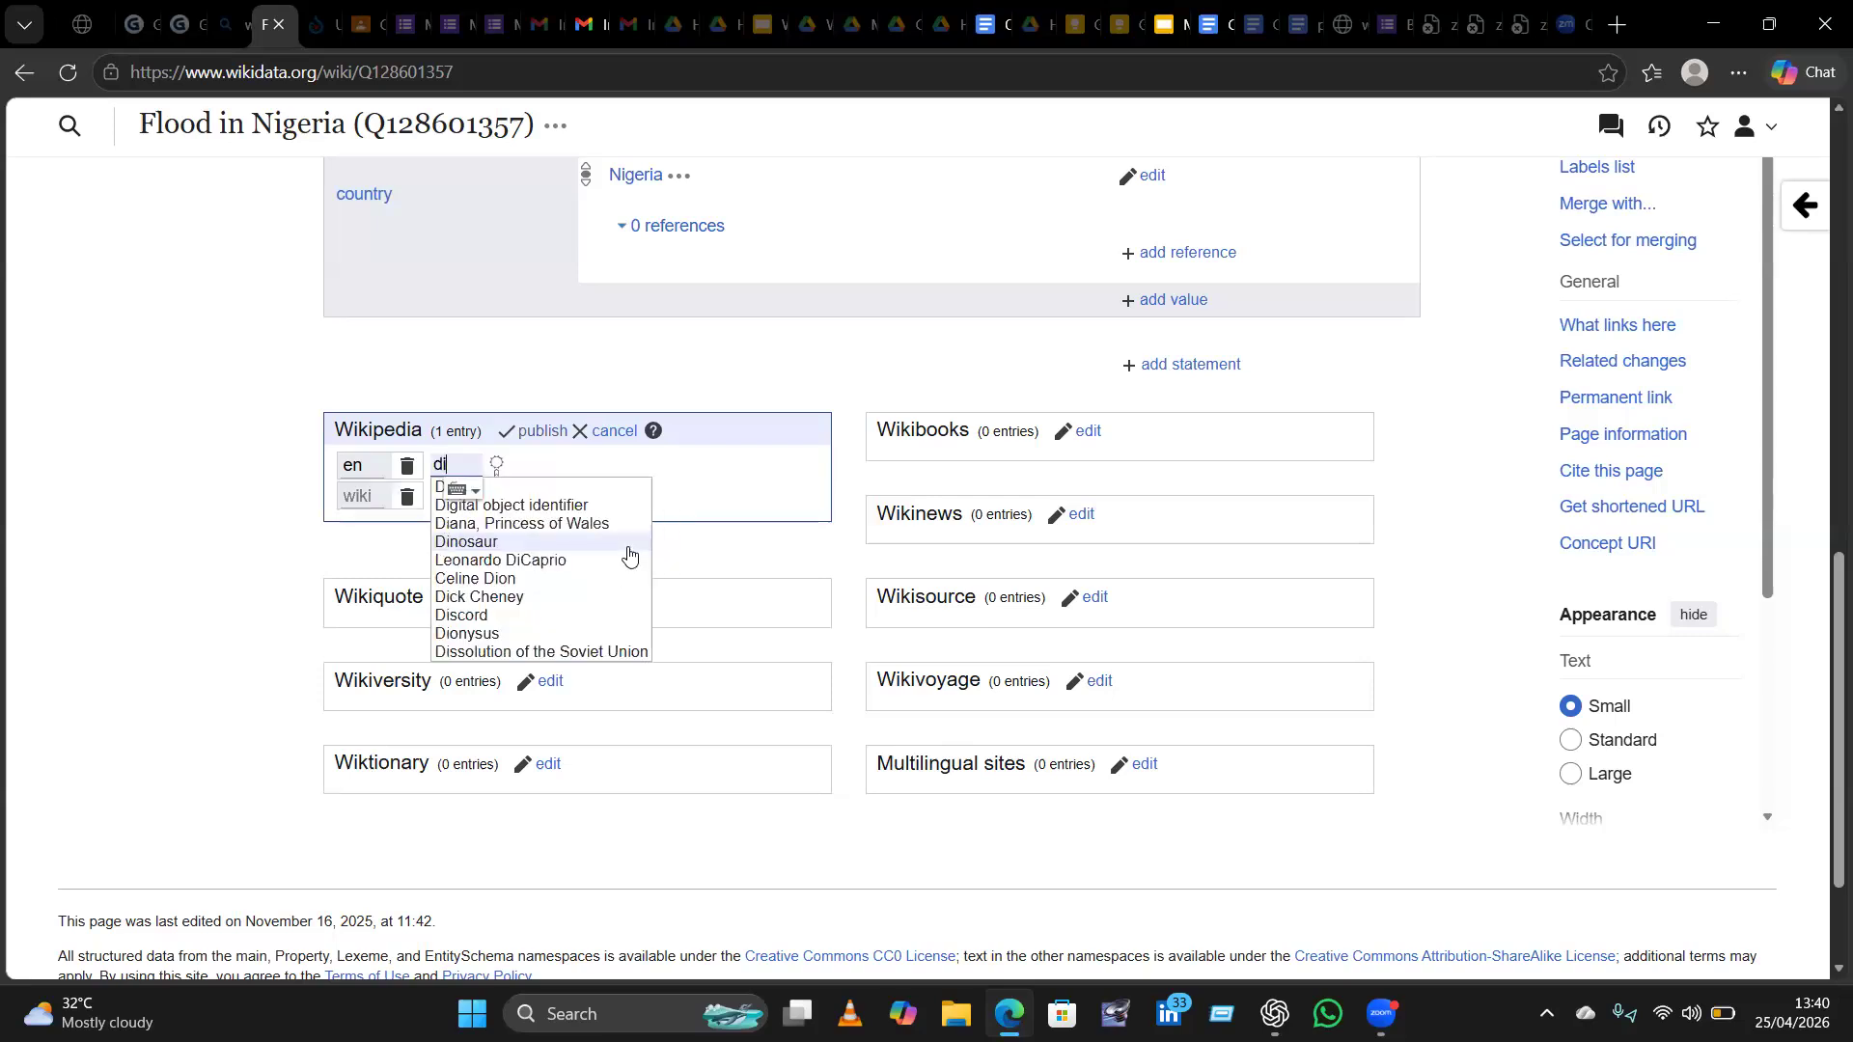
pyautogui.write('sa')
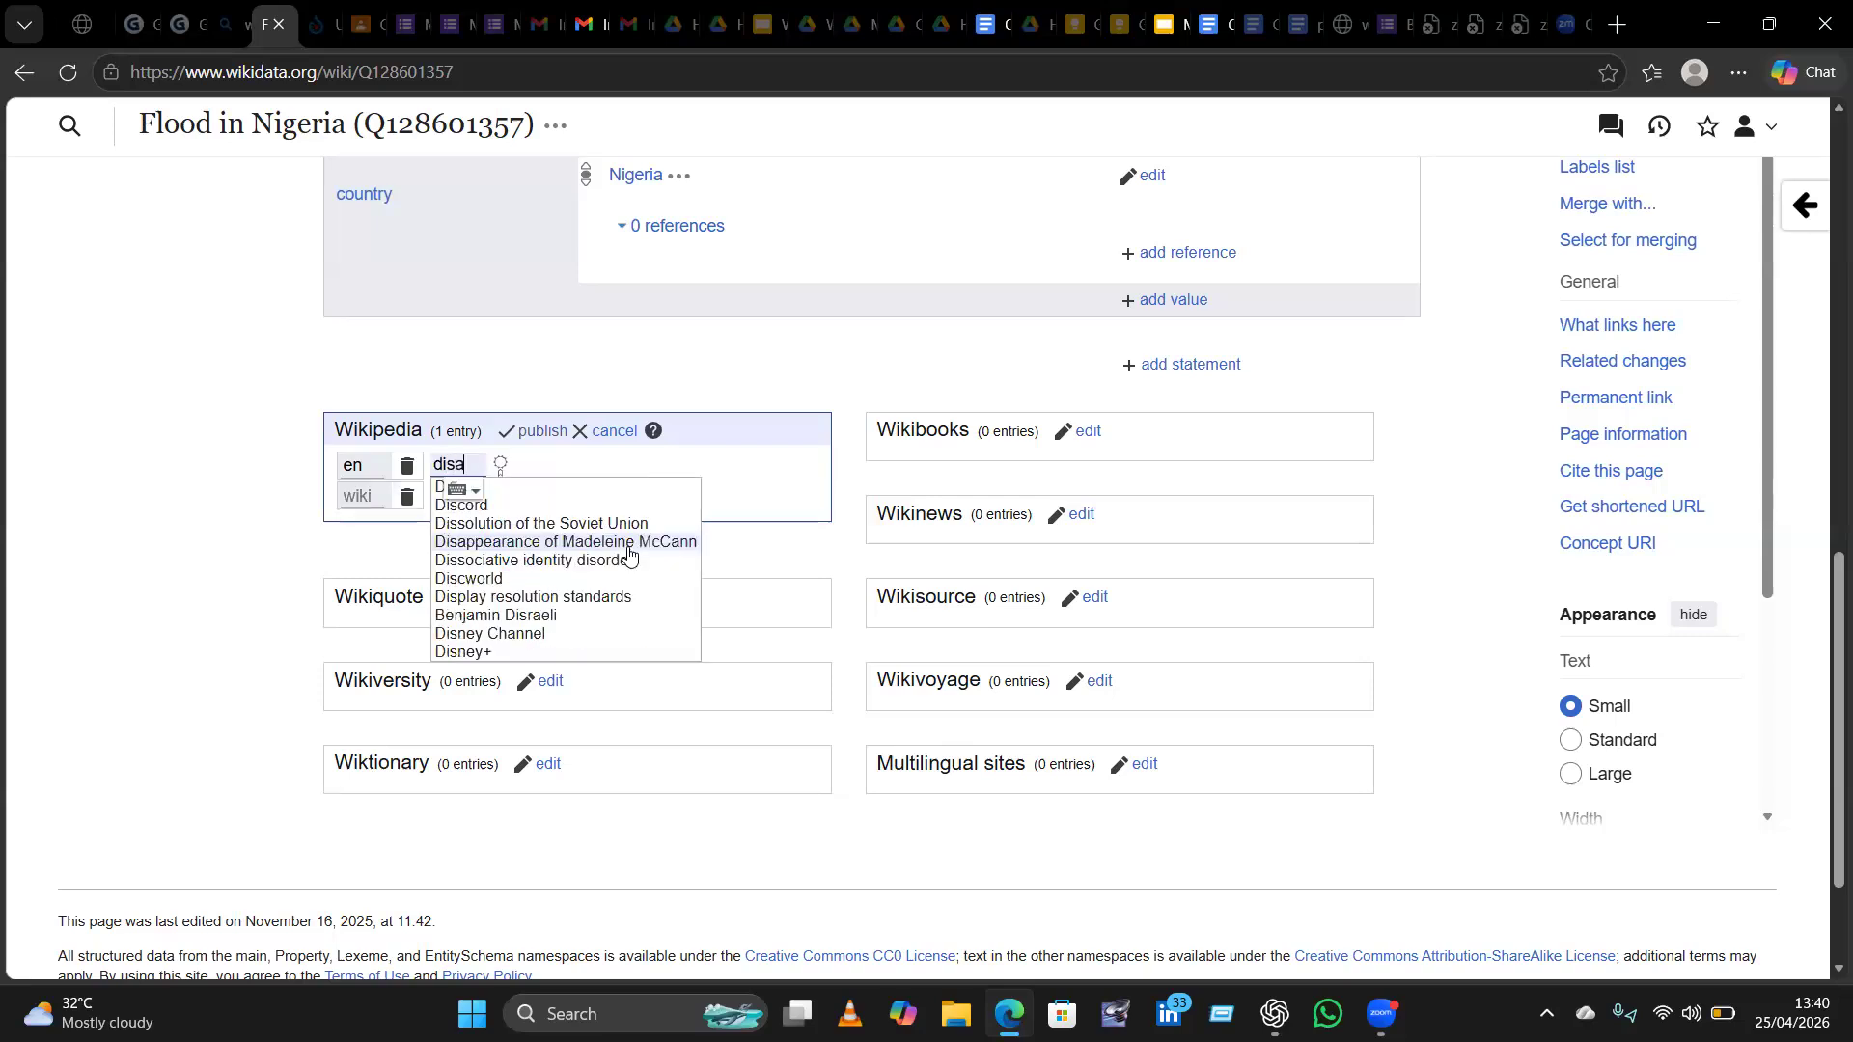
pyautogui.write('st')
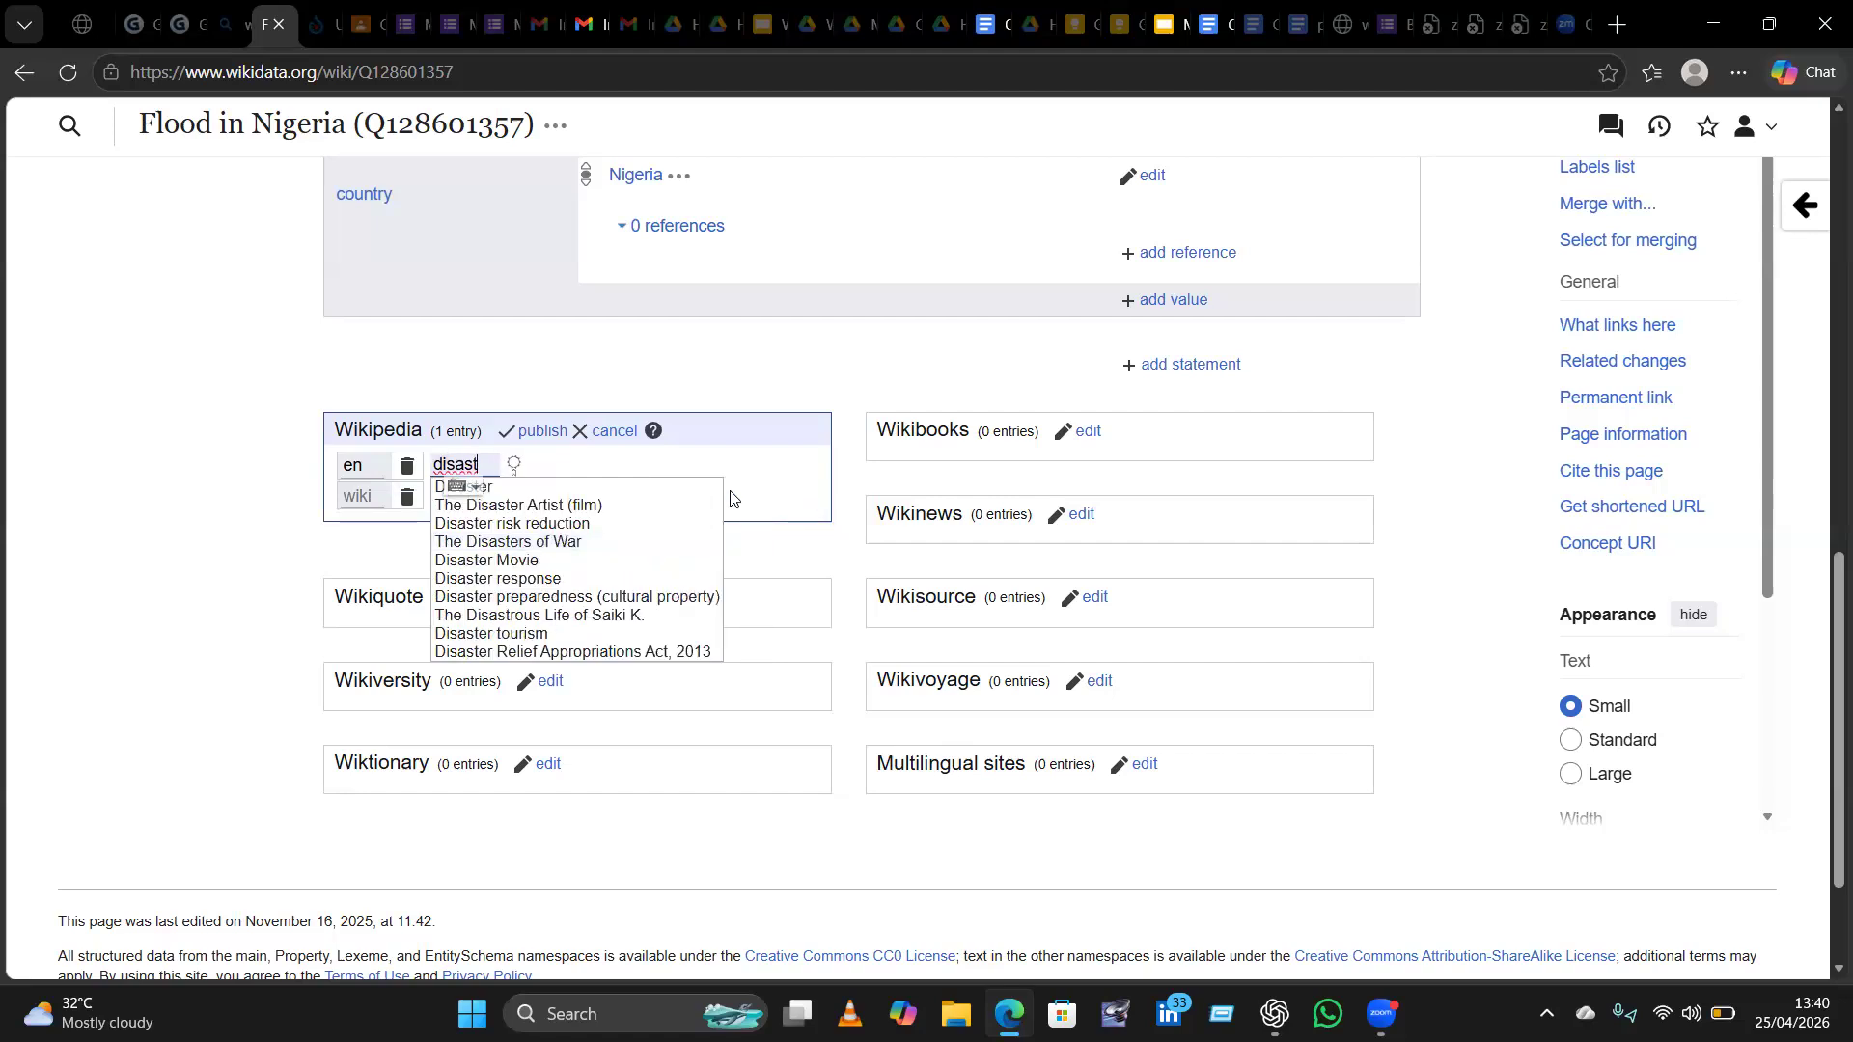
pyautogui.press('BackSpace')
pyautogui.press('BackSpace')
pyautogui.press('BackSpace')
pyautogui.press('BackSpace')
pyautogui.press('BackSpace')
pyautogui.press('BackSpace')
pyautogui.press('BackSpace')
pyautogui.press('BackSpace')
pyautogui.press('BackSpace')
pyautogui.write('Nat')
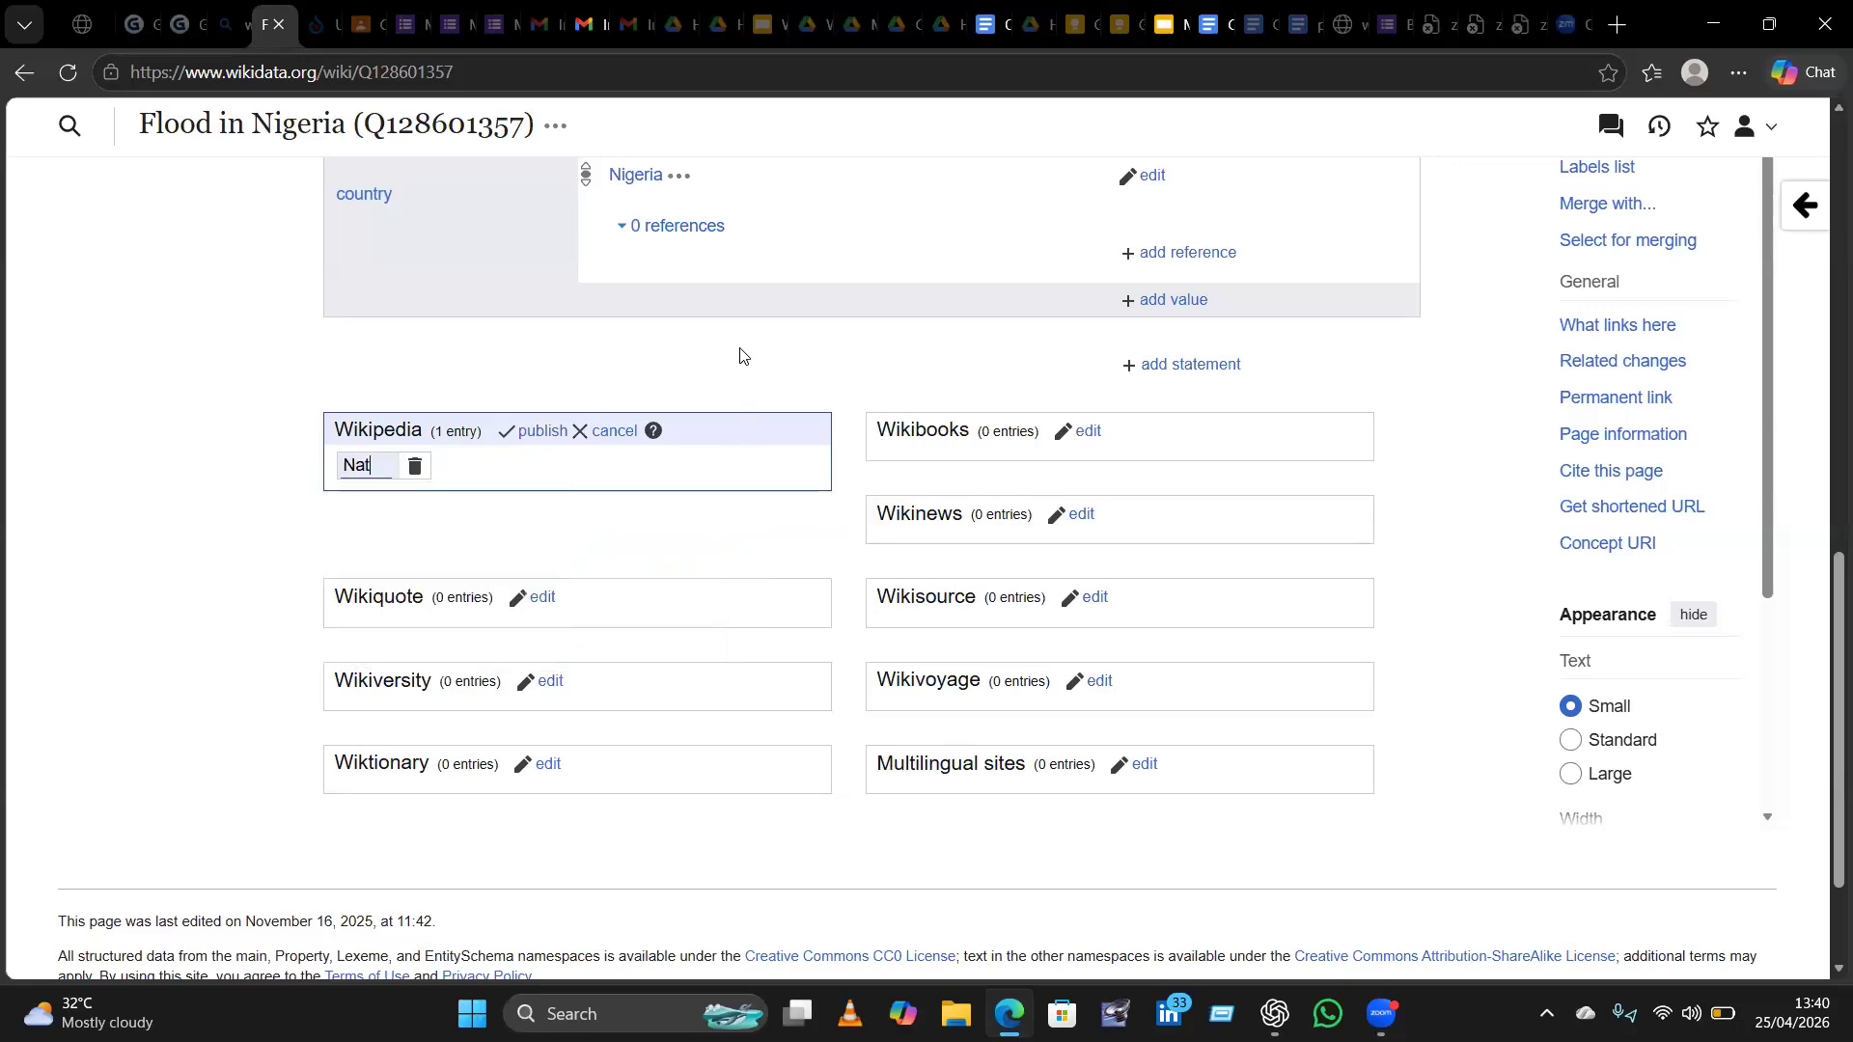
pyautogui.hotkey('ctrl', 'a')
pyautogui.write('en')
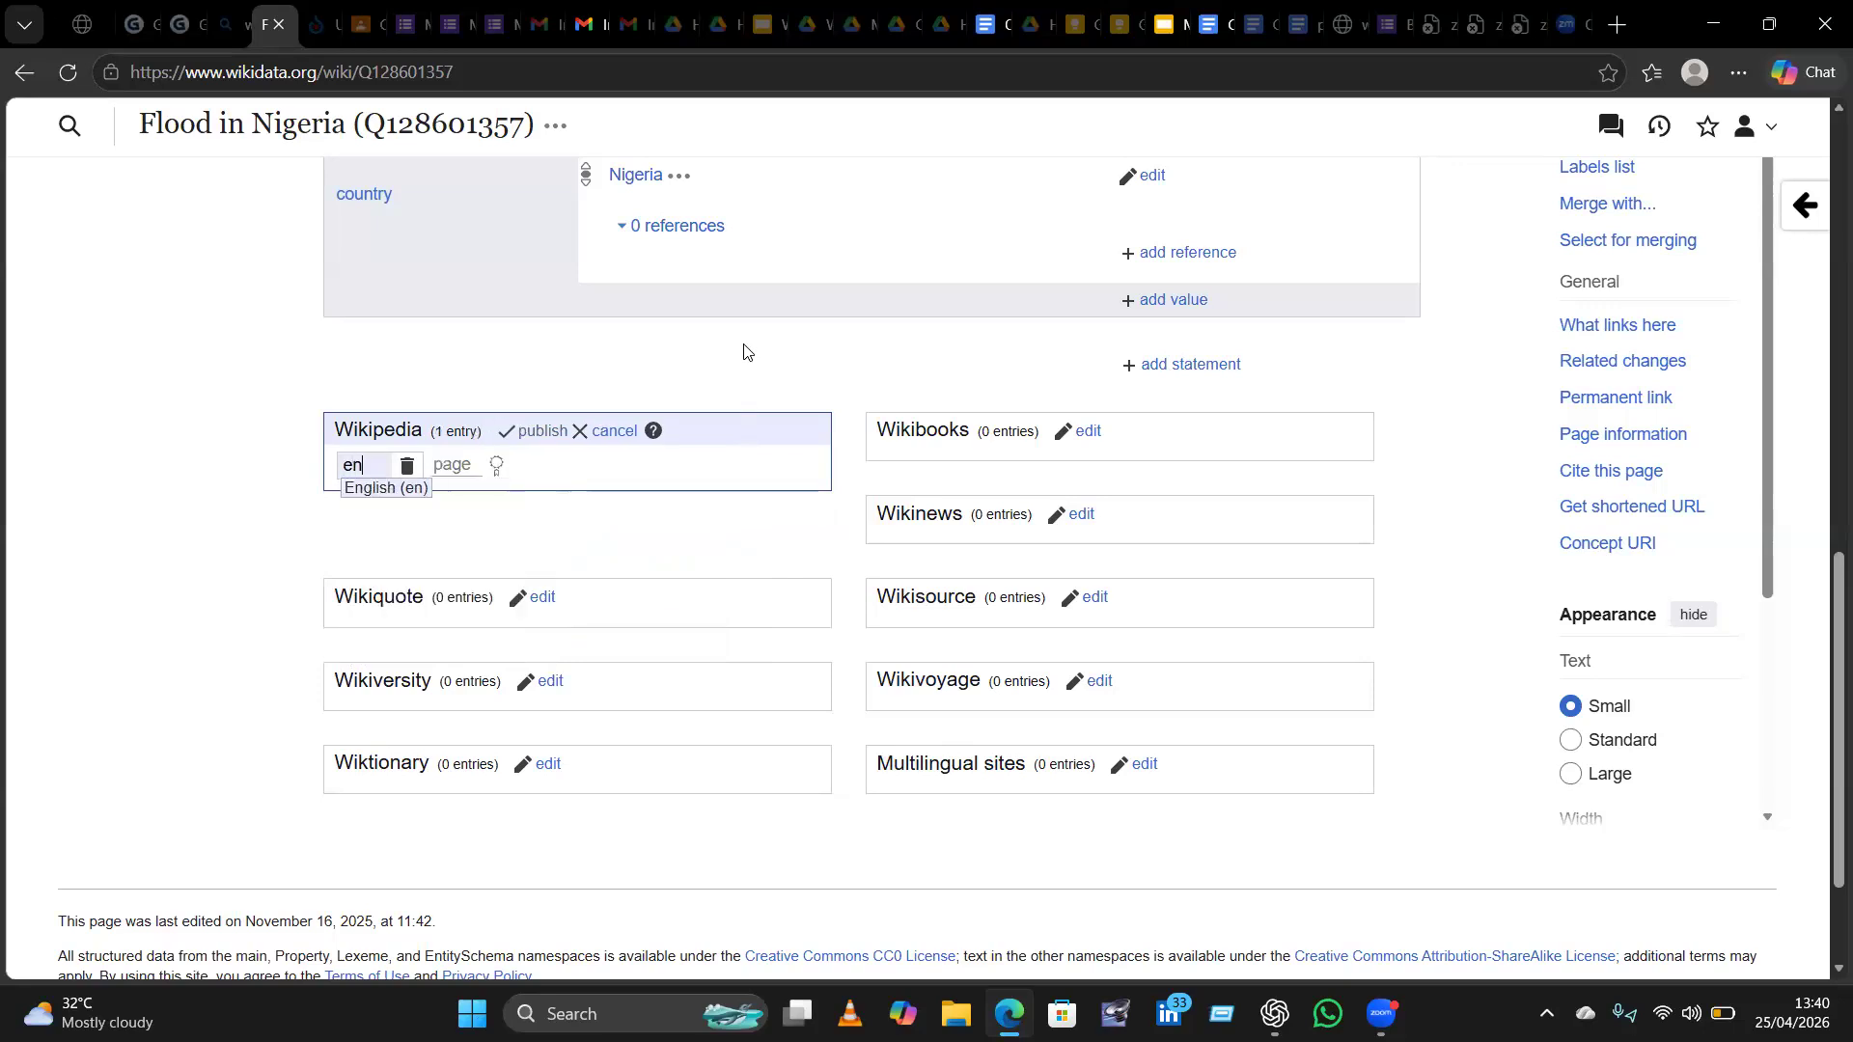
pyautogui.click(383, 492)
# Set the English Wikipedia sitelink's page to "Natural disasters in Nigeria" and try to publish it.
pyautogui.click(462, 466)
pyautogui.write('Natir')
pyautogui.press('BackSpace')
pyautogui.press('BackSpace')
pyautogui.write('ural')
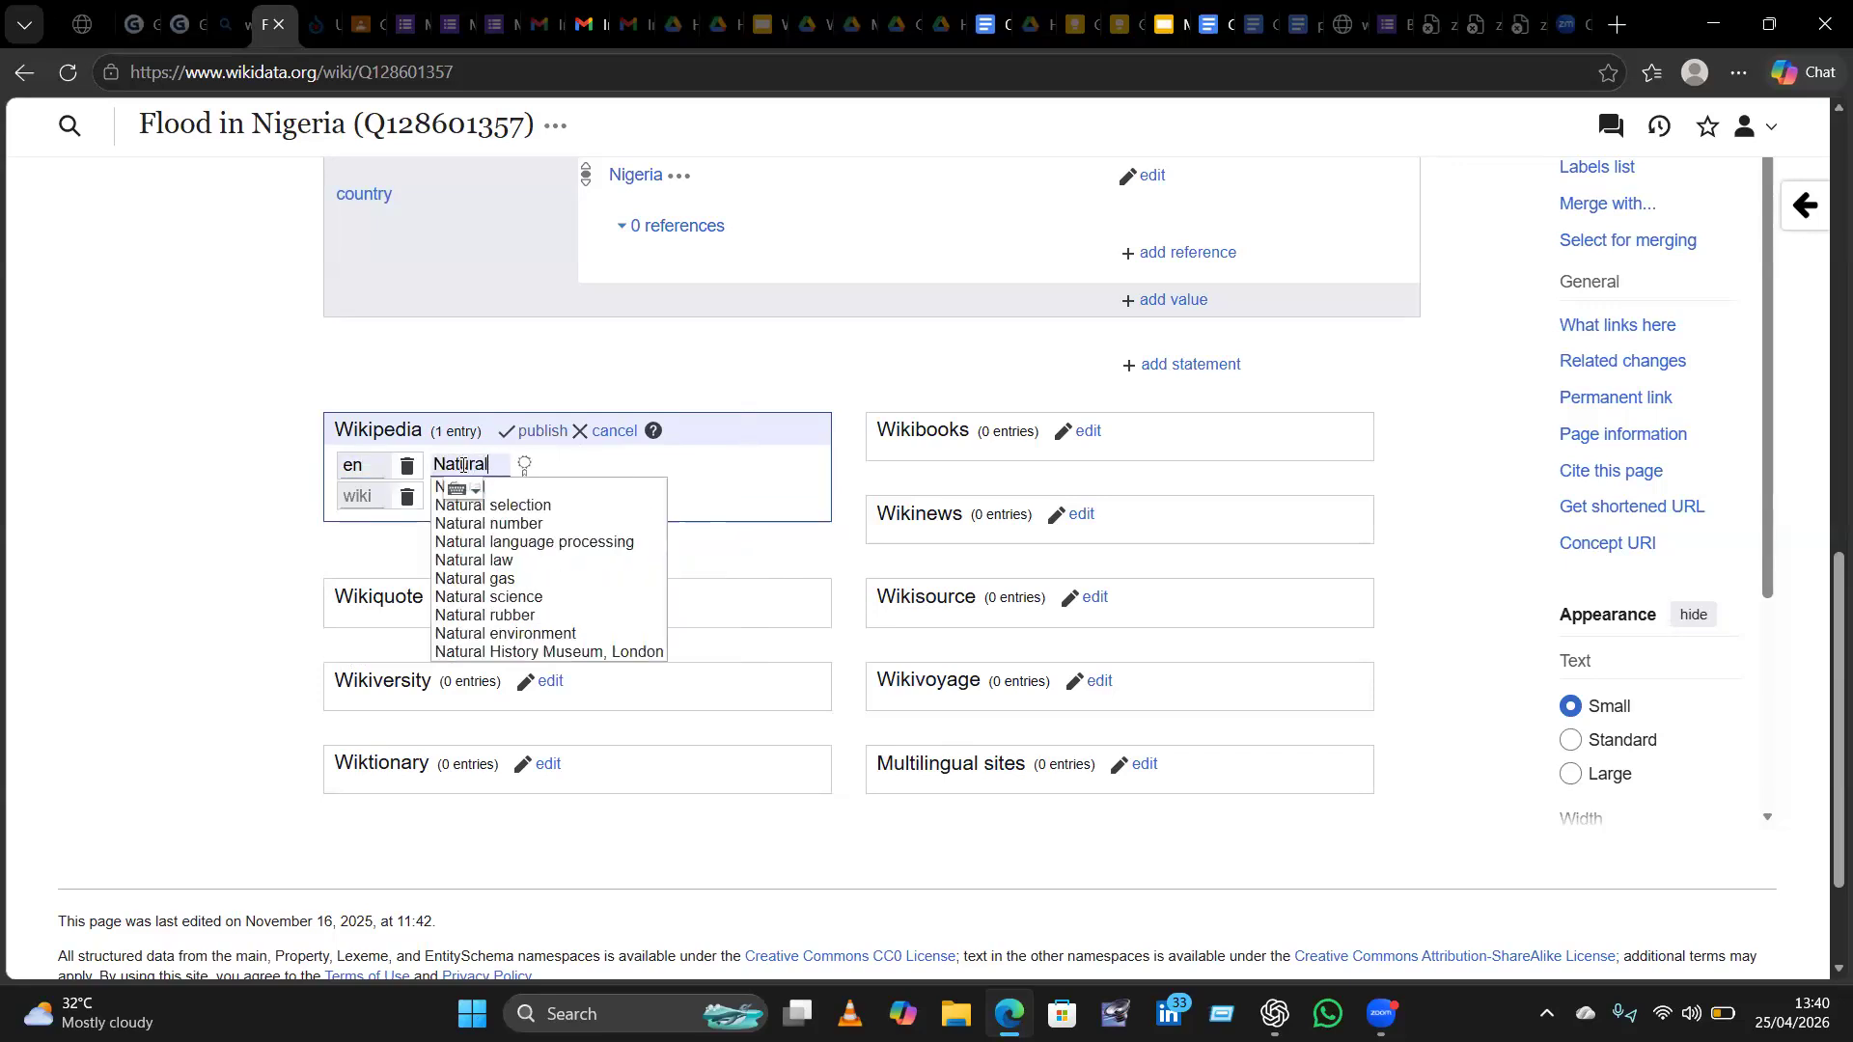
pyautogui.write(' Dis')
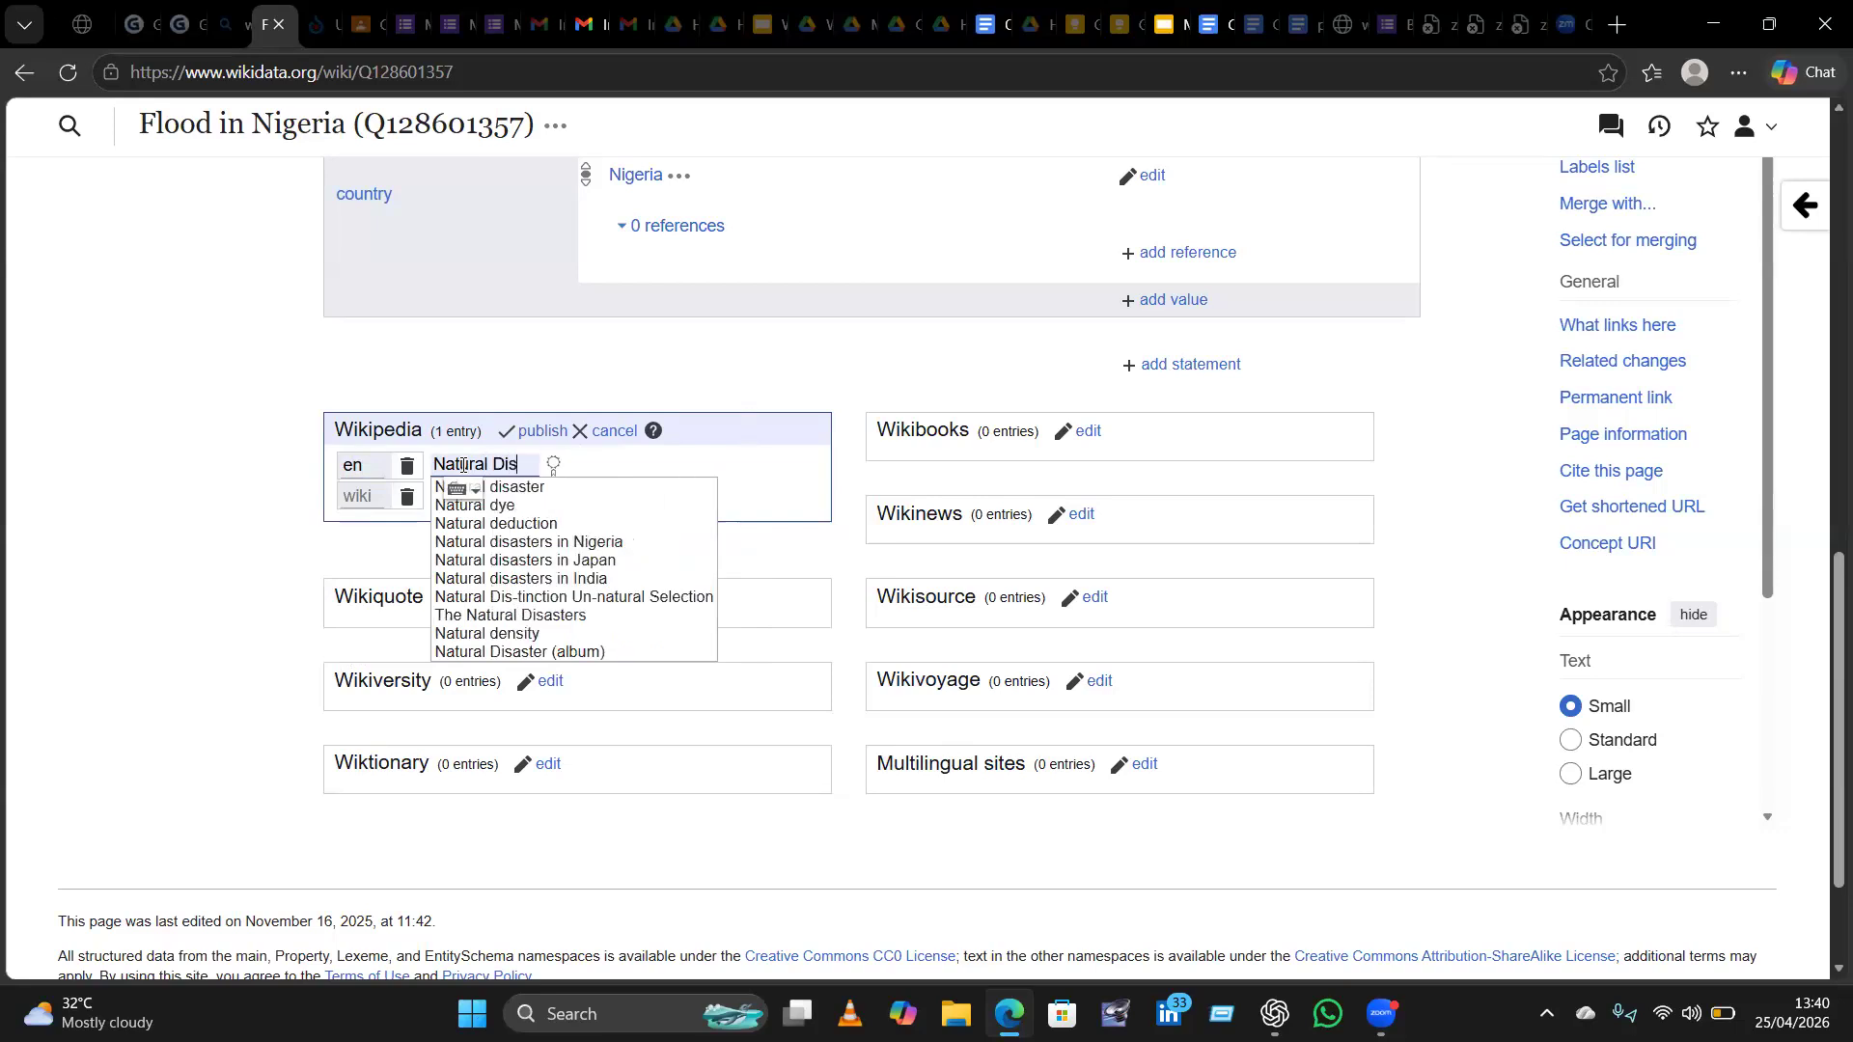
pyautogui.write('a')
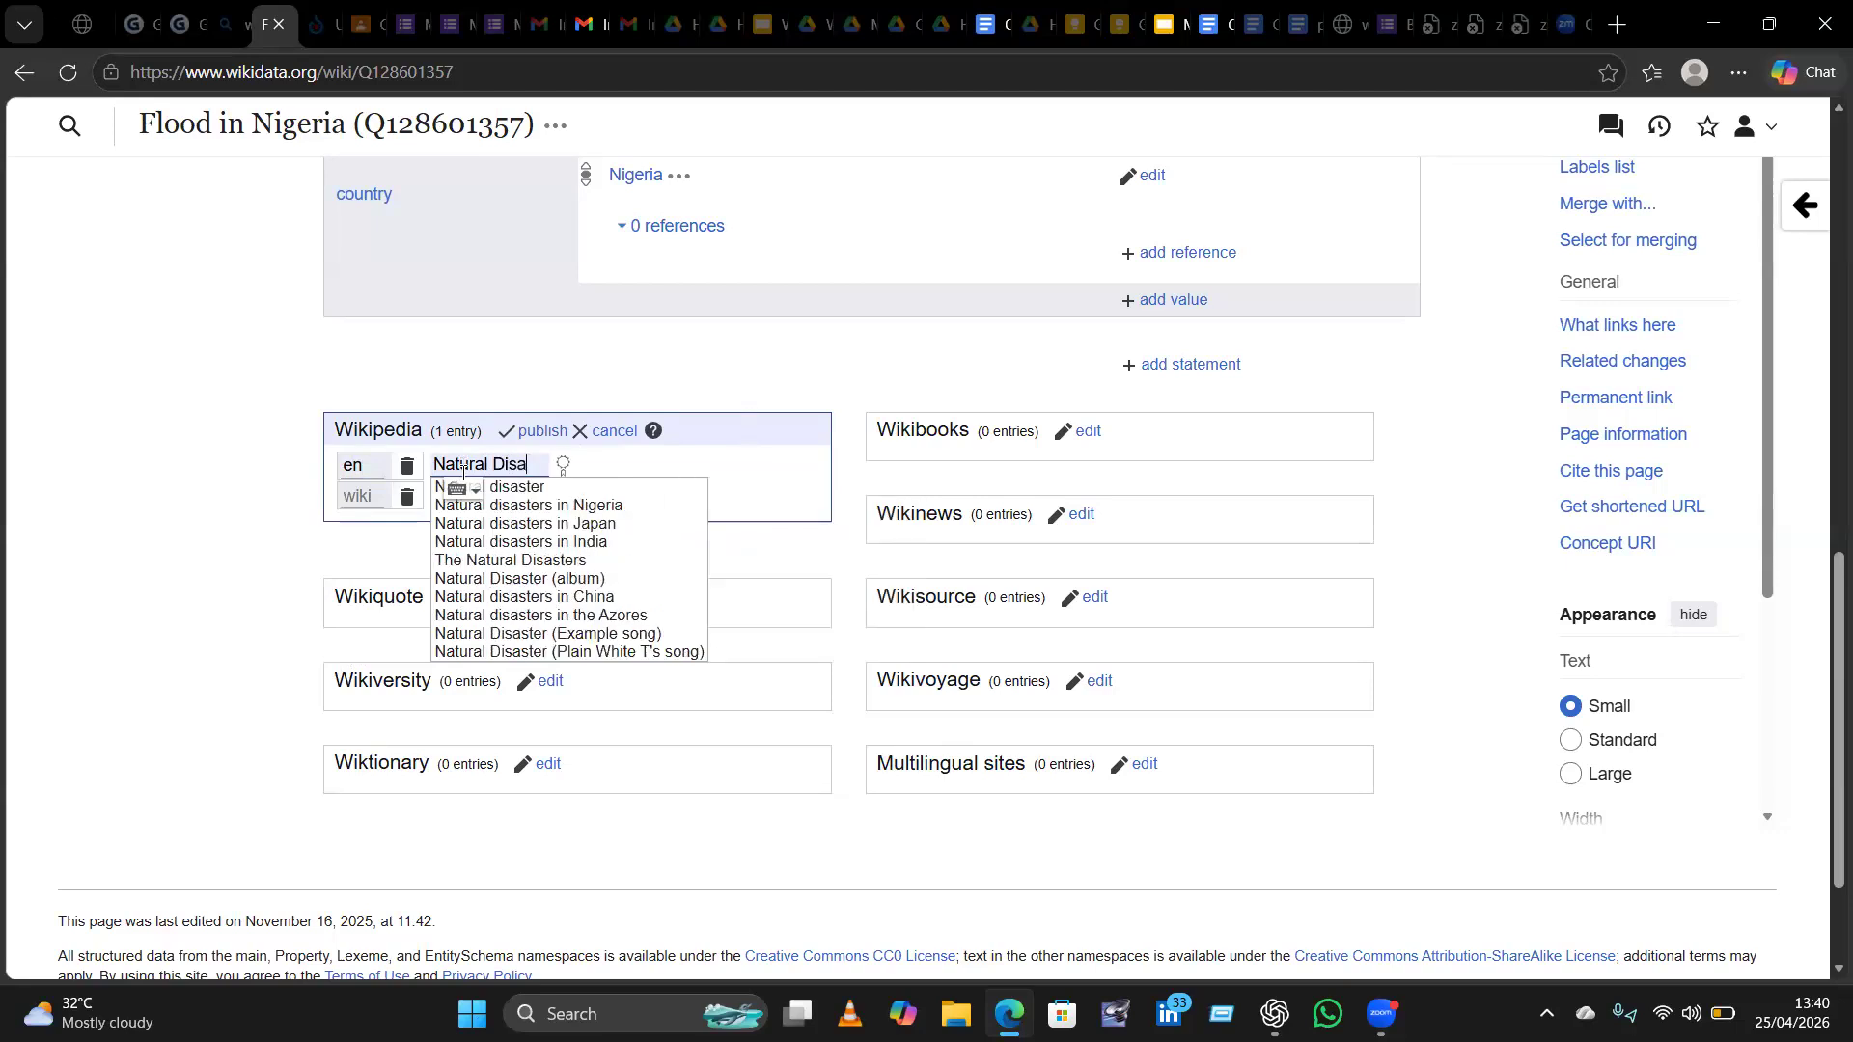
pyautogui.click(553, 507)
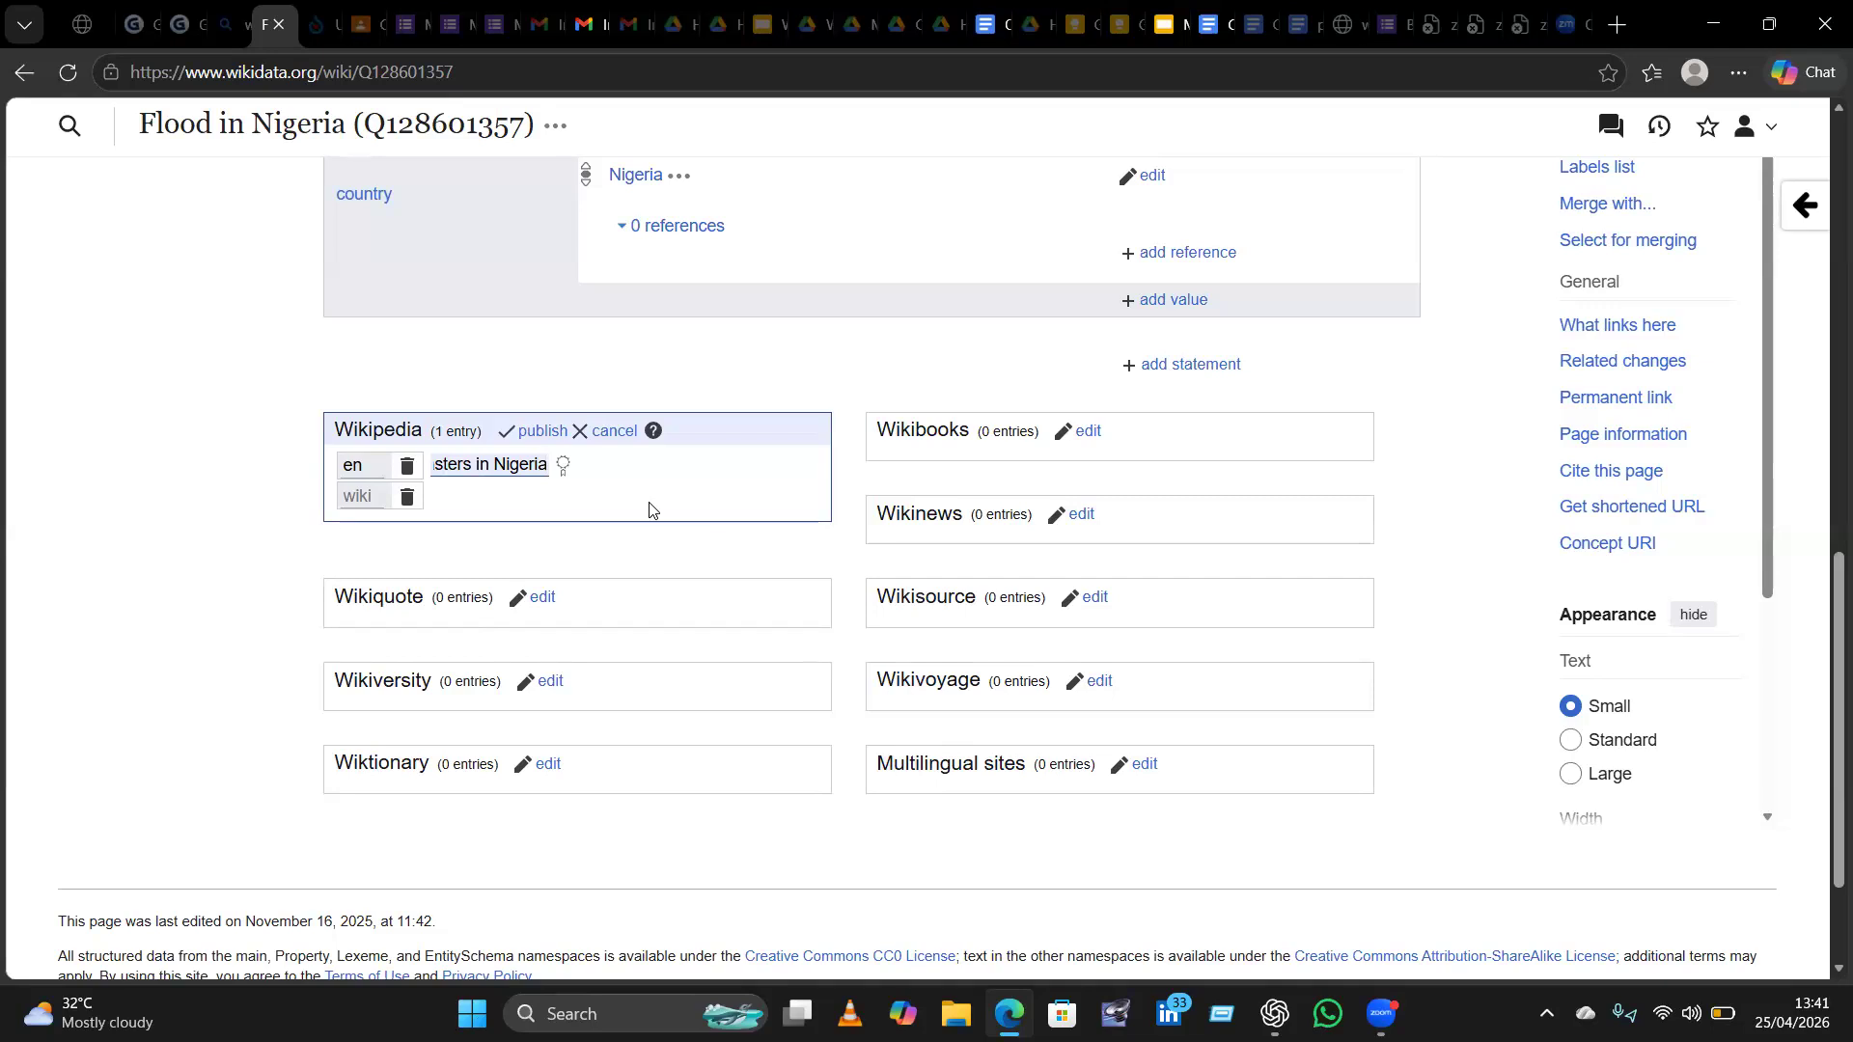
pyautogui.click(533, 432)
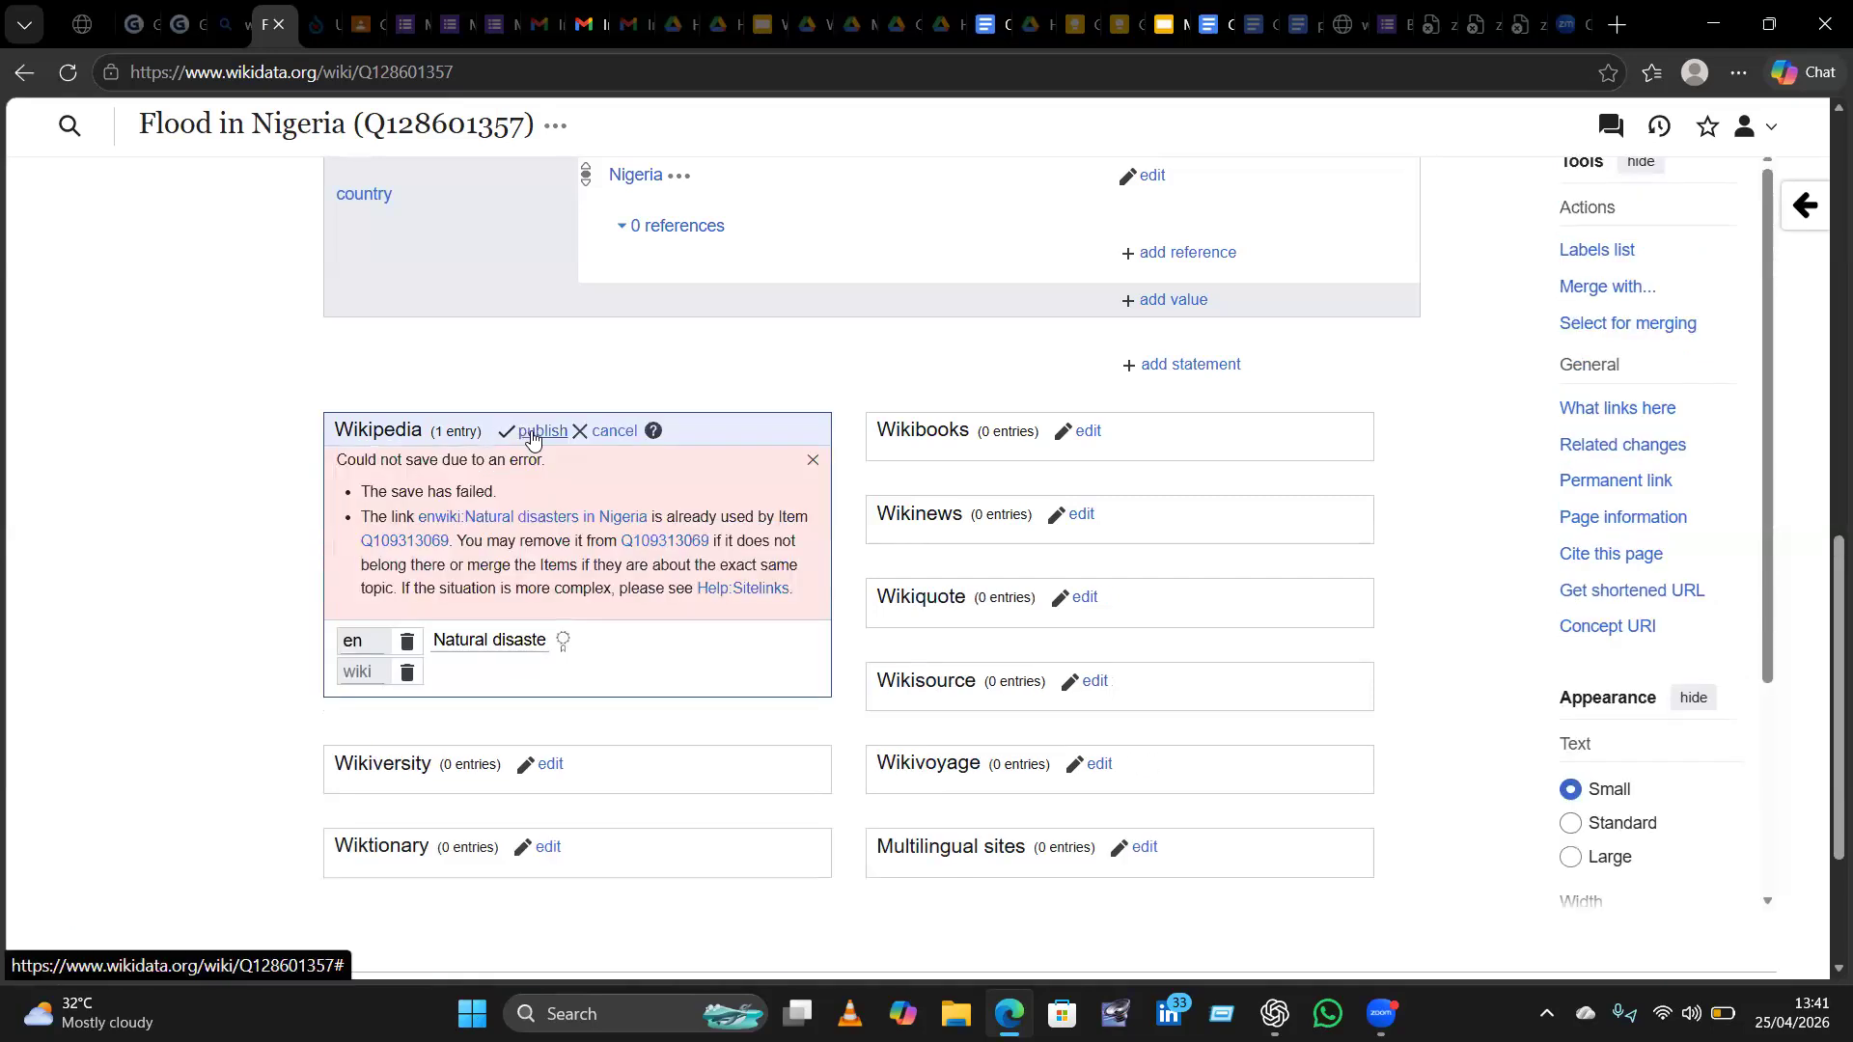
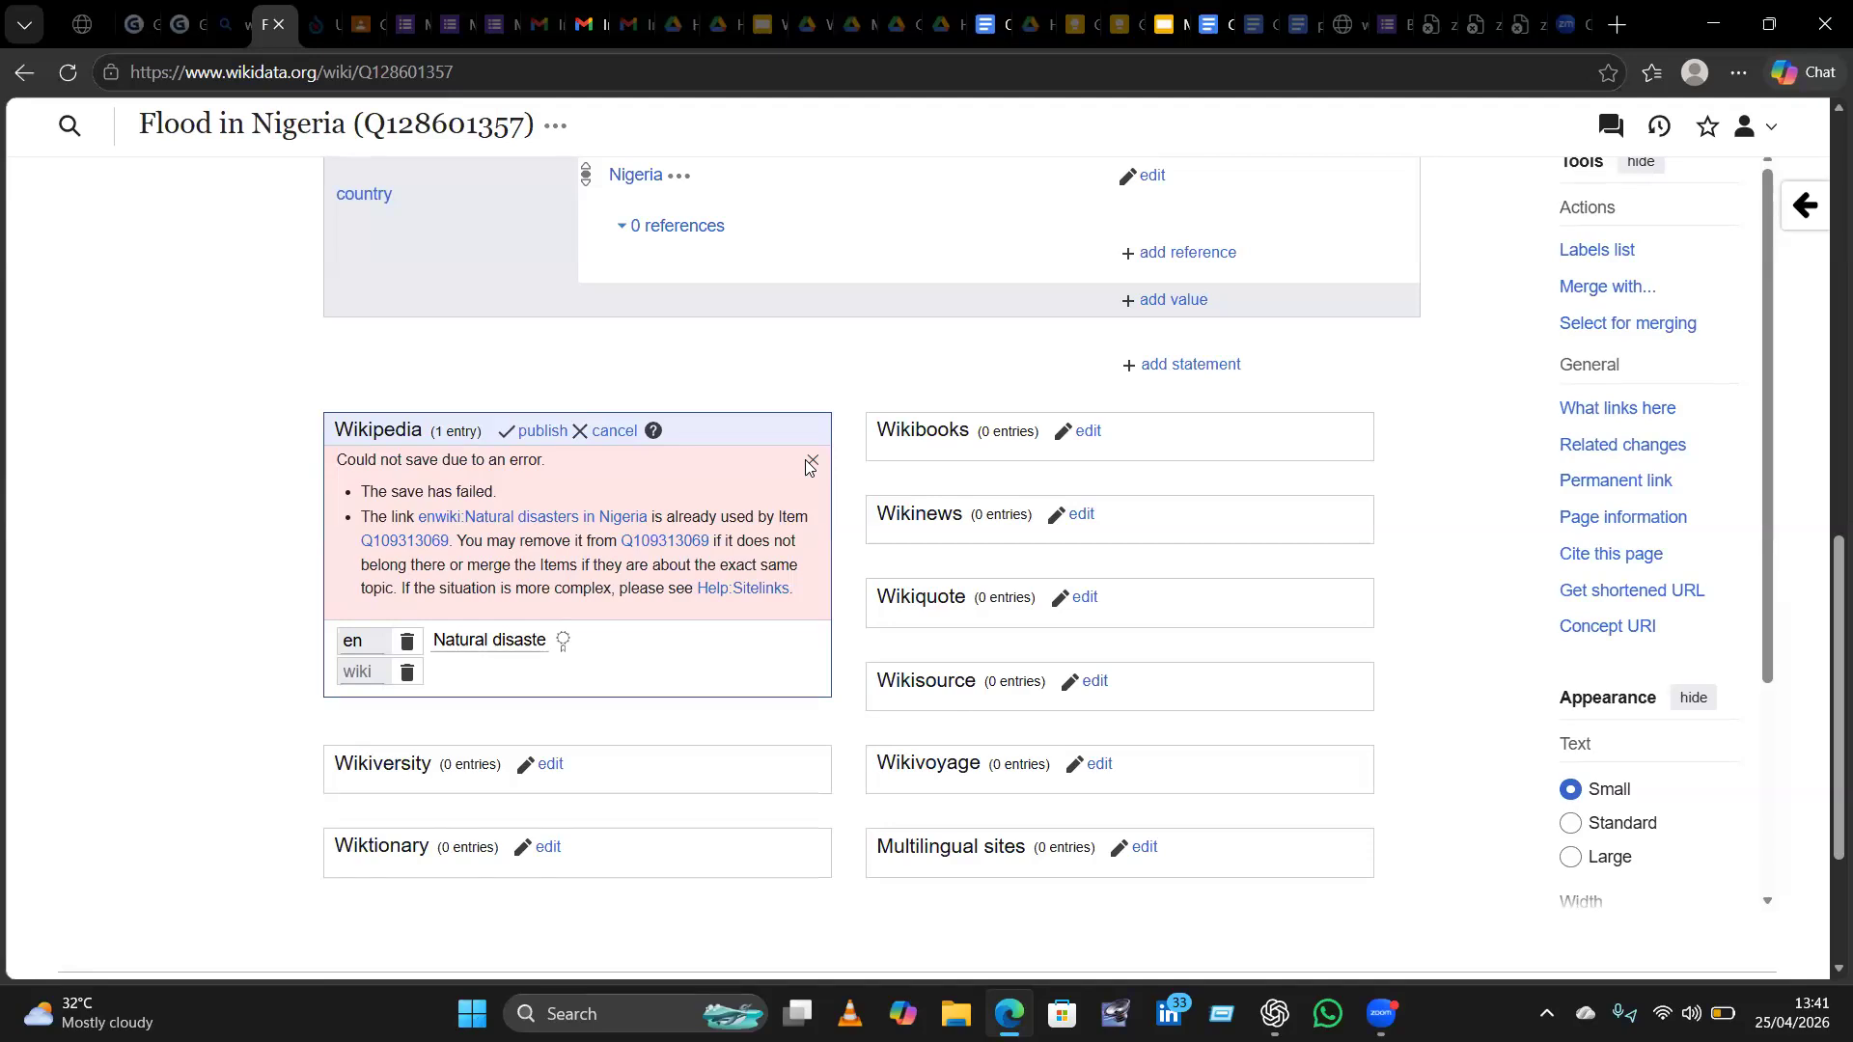
# Dismiss the save error and cancel the unsaved English Wikipedia sitelink on the "Flood in Nigeria" item.
pyautogui.click(811, 461)
pyautogui.click(608, 432)
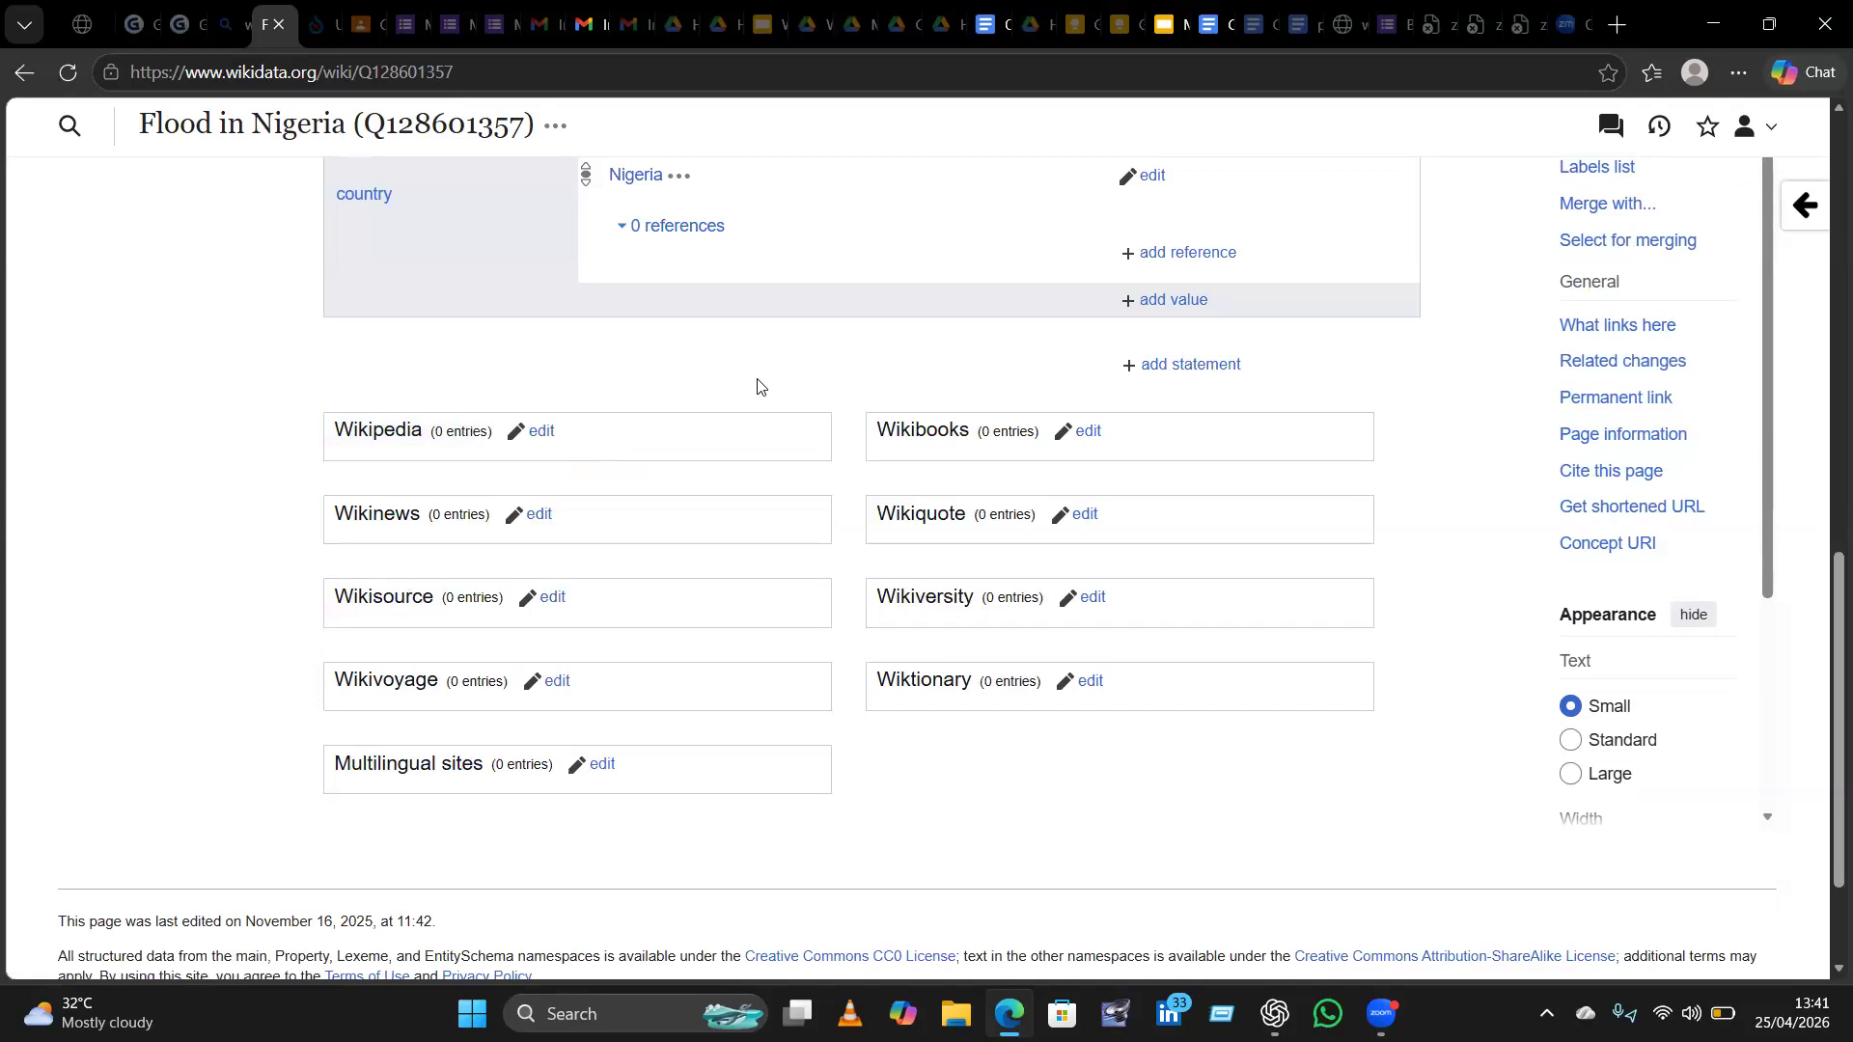
# Search Wikidata for "natural disasters in Nig" and open the "natural disasters in Nigeria" item.
pyautogui.scroll(10, 758, 386)
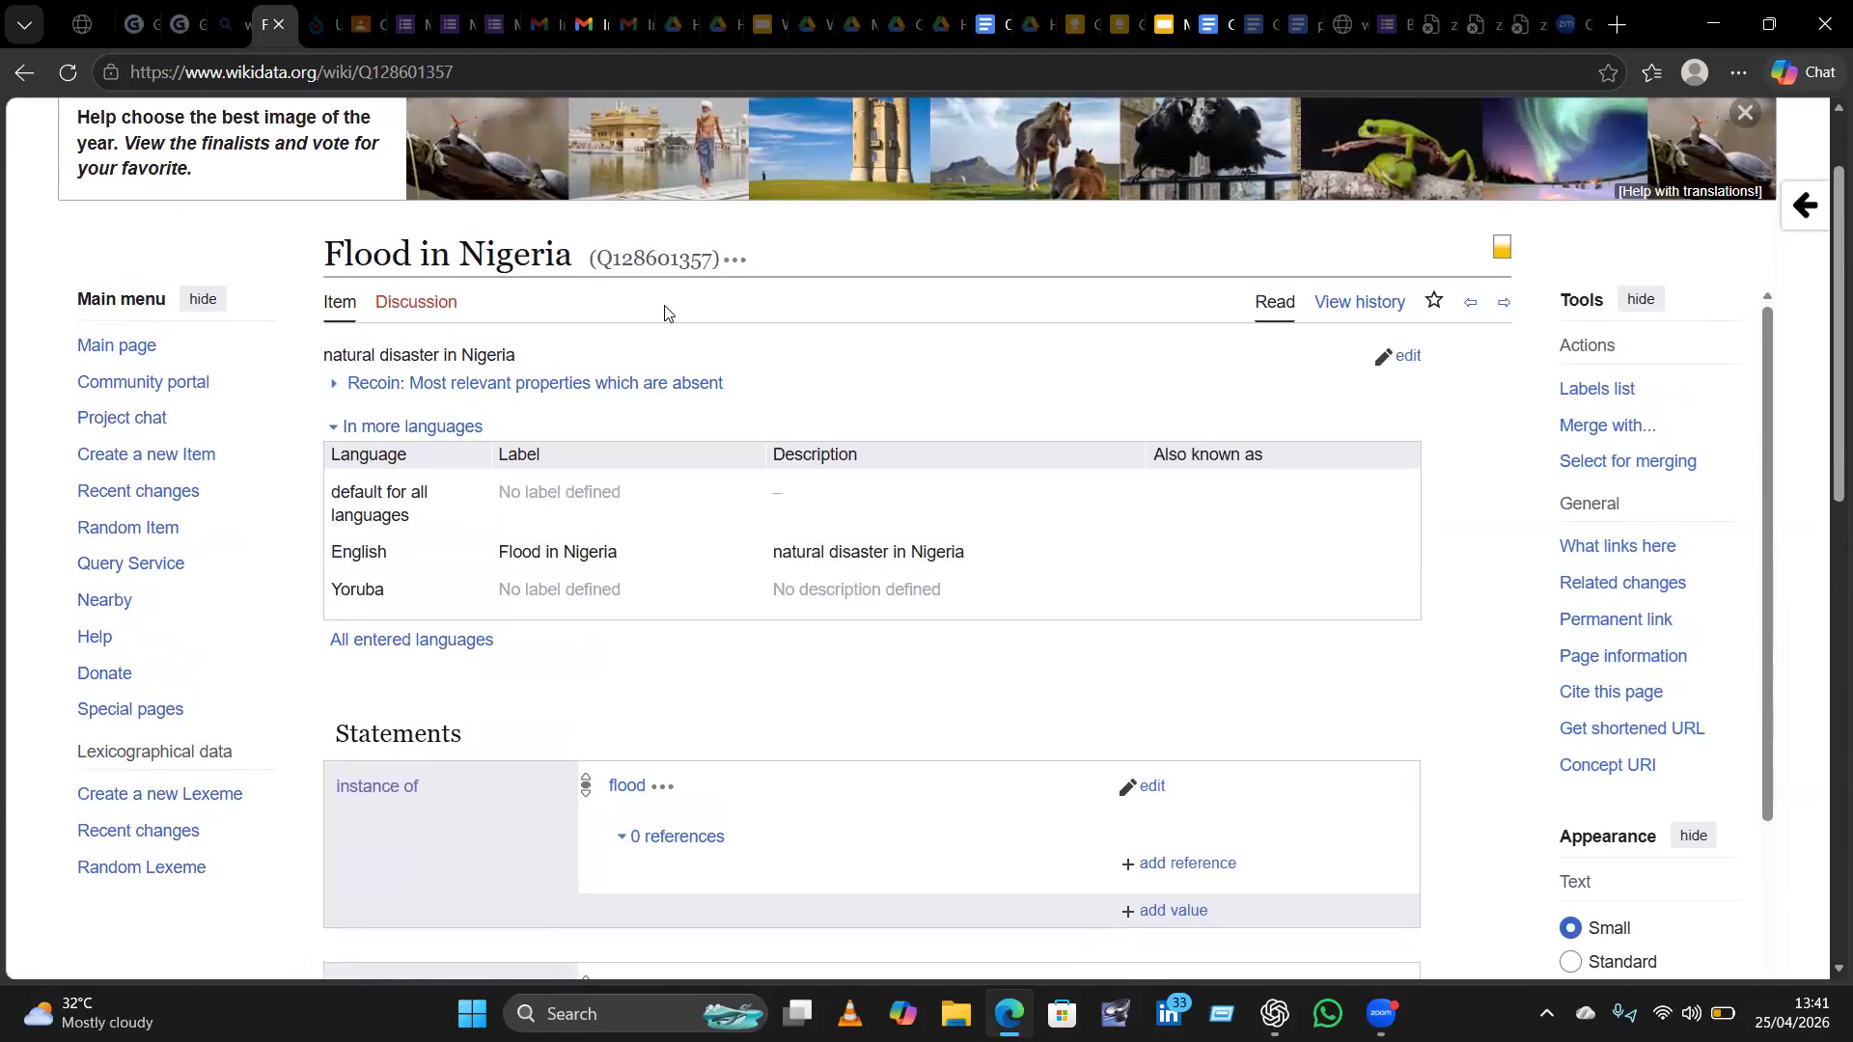
pyautogui.scroll(1, 664, 305)
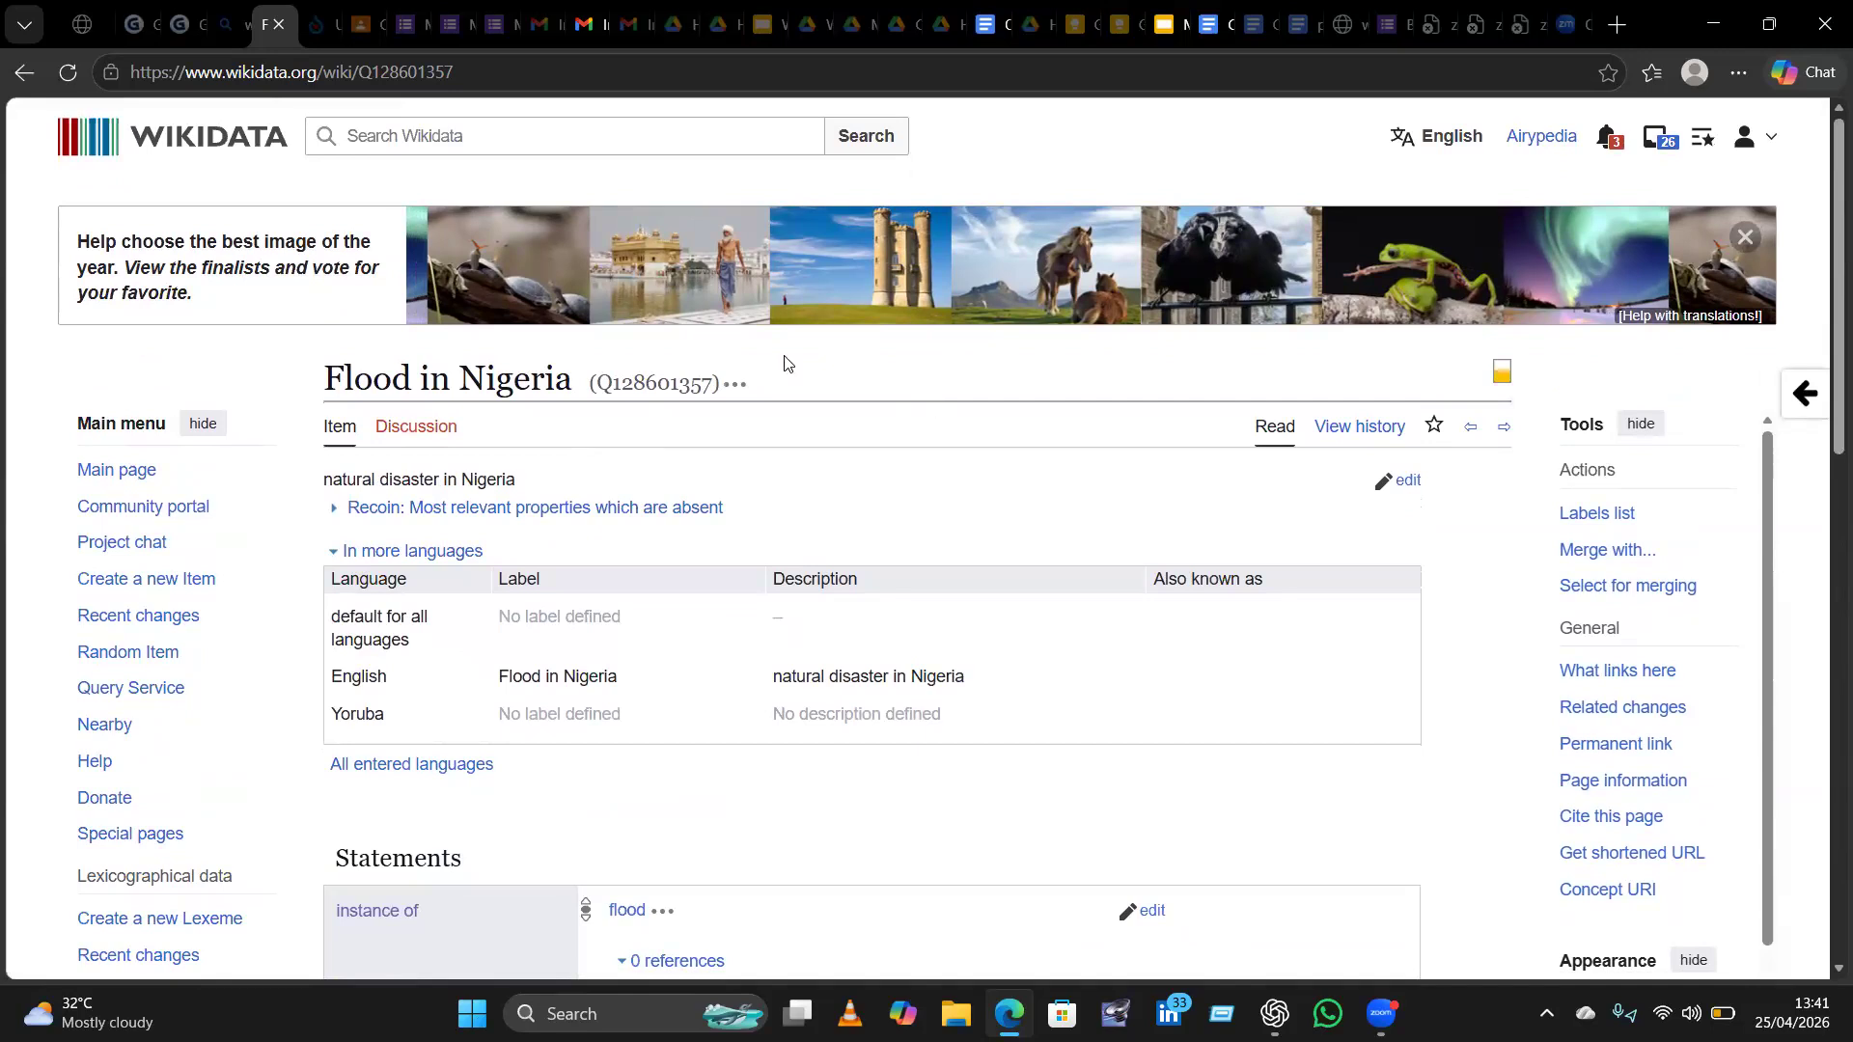
pyautogui.click(448, 134)
pyautogui.write('natural')
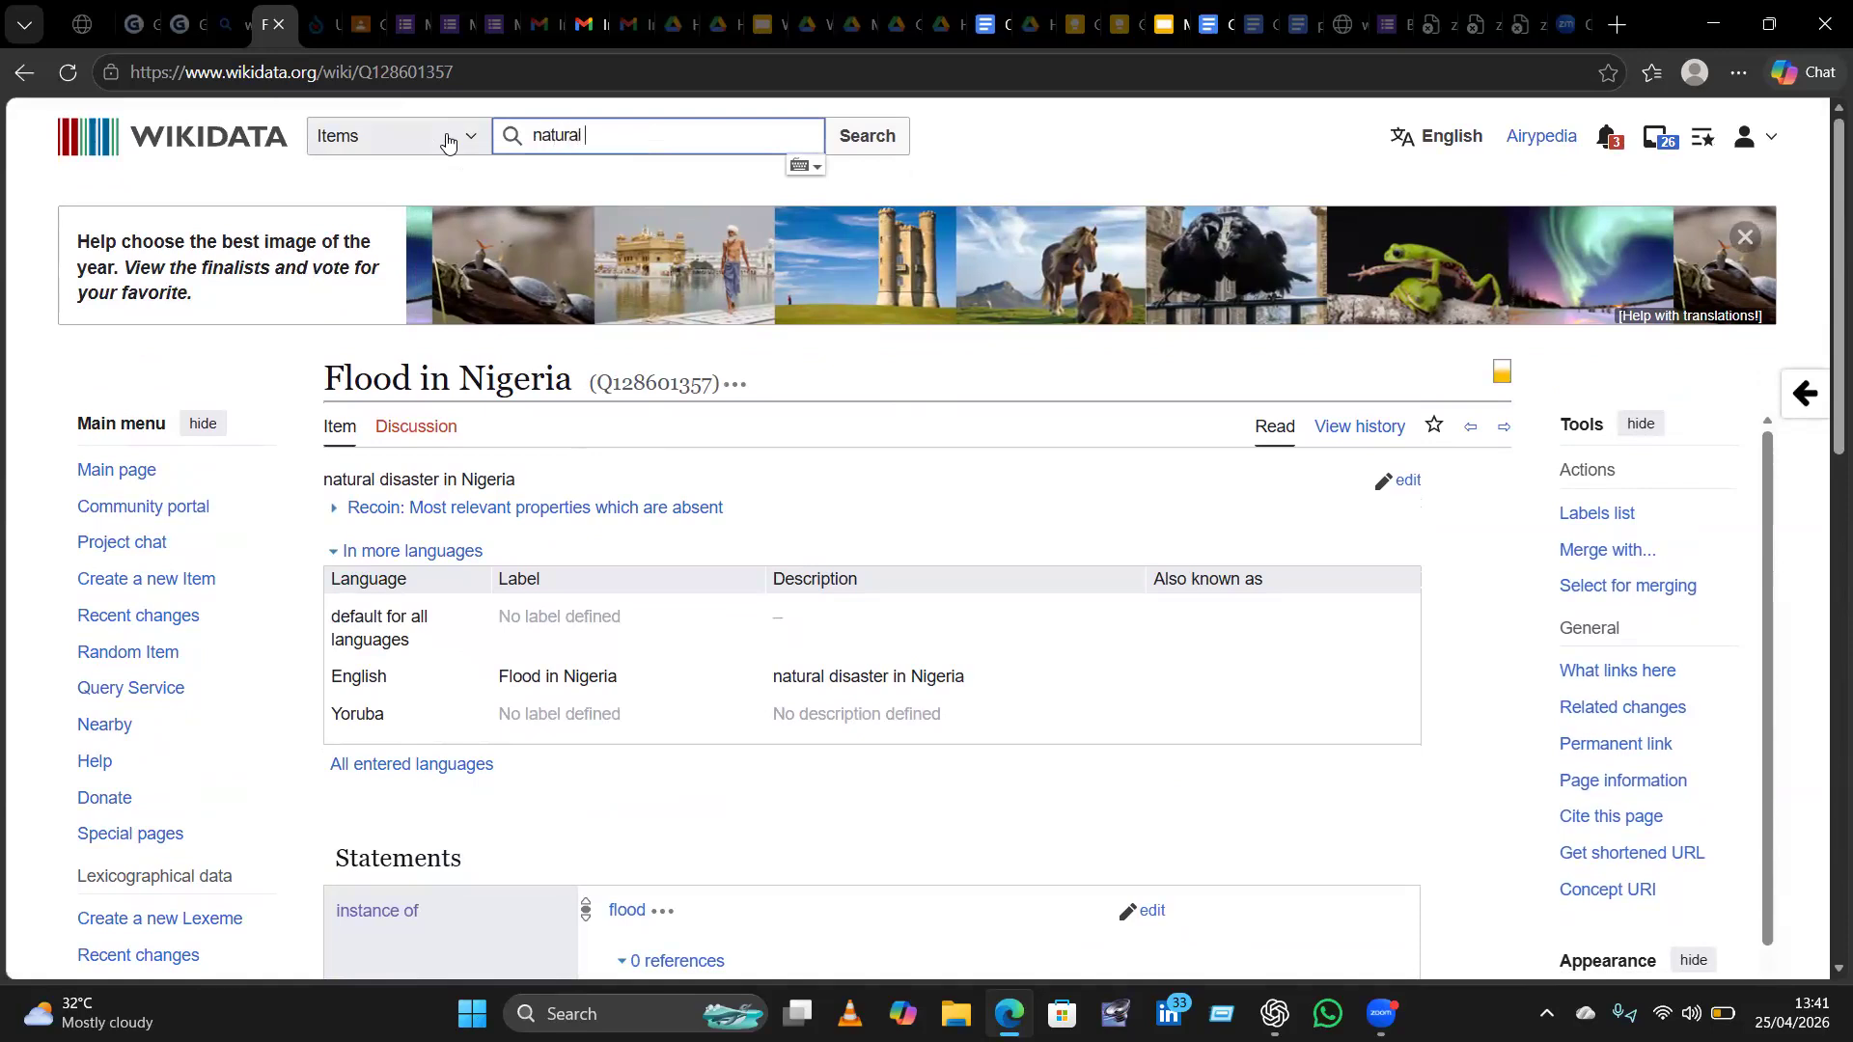
pyautogui.write(' disa')
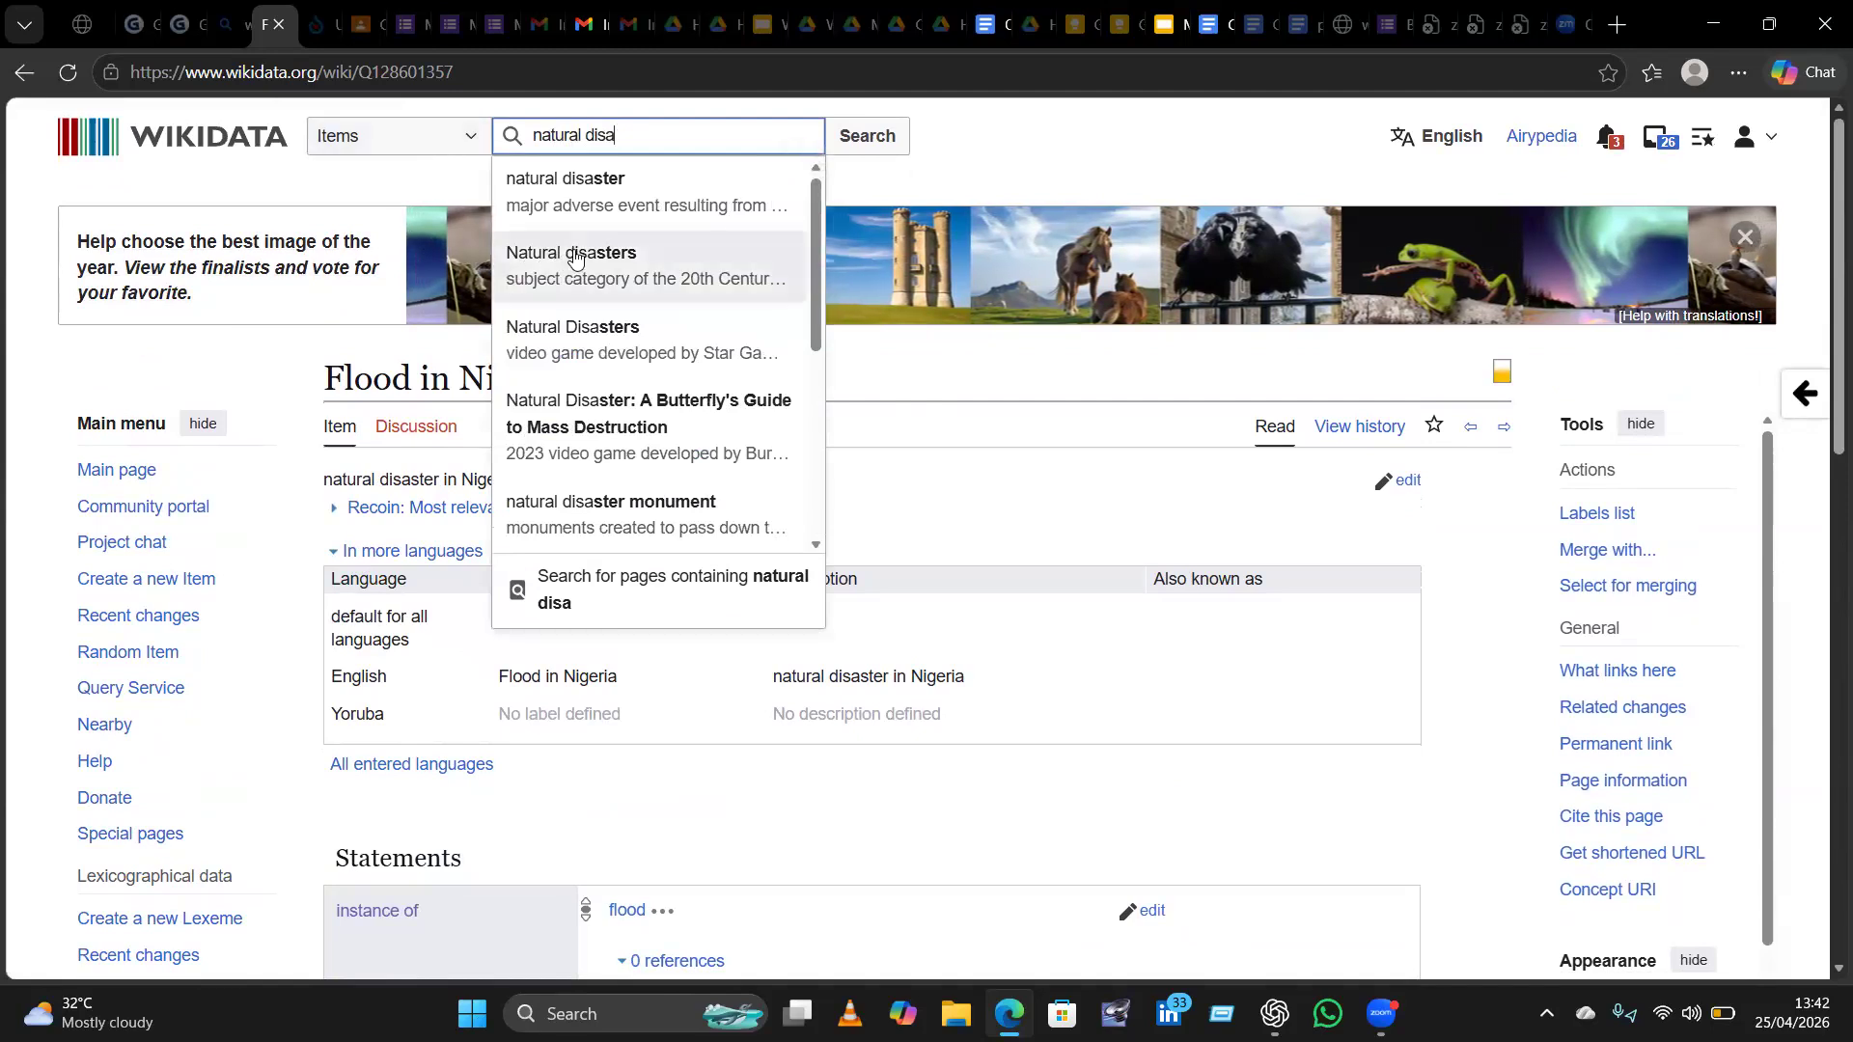
pyautogui.write('sters in')
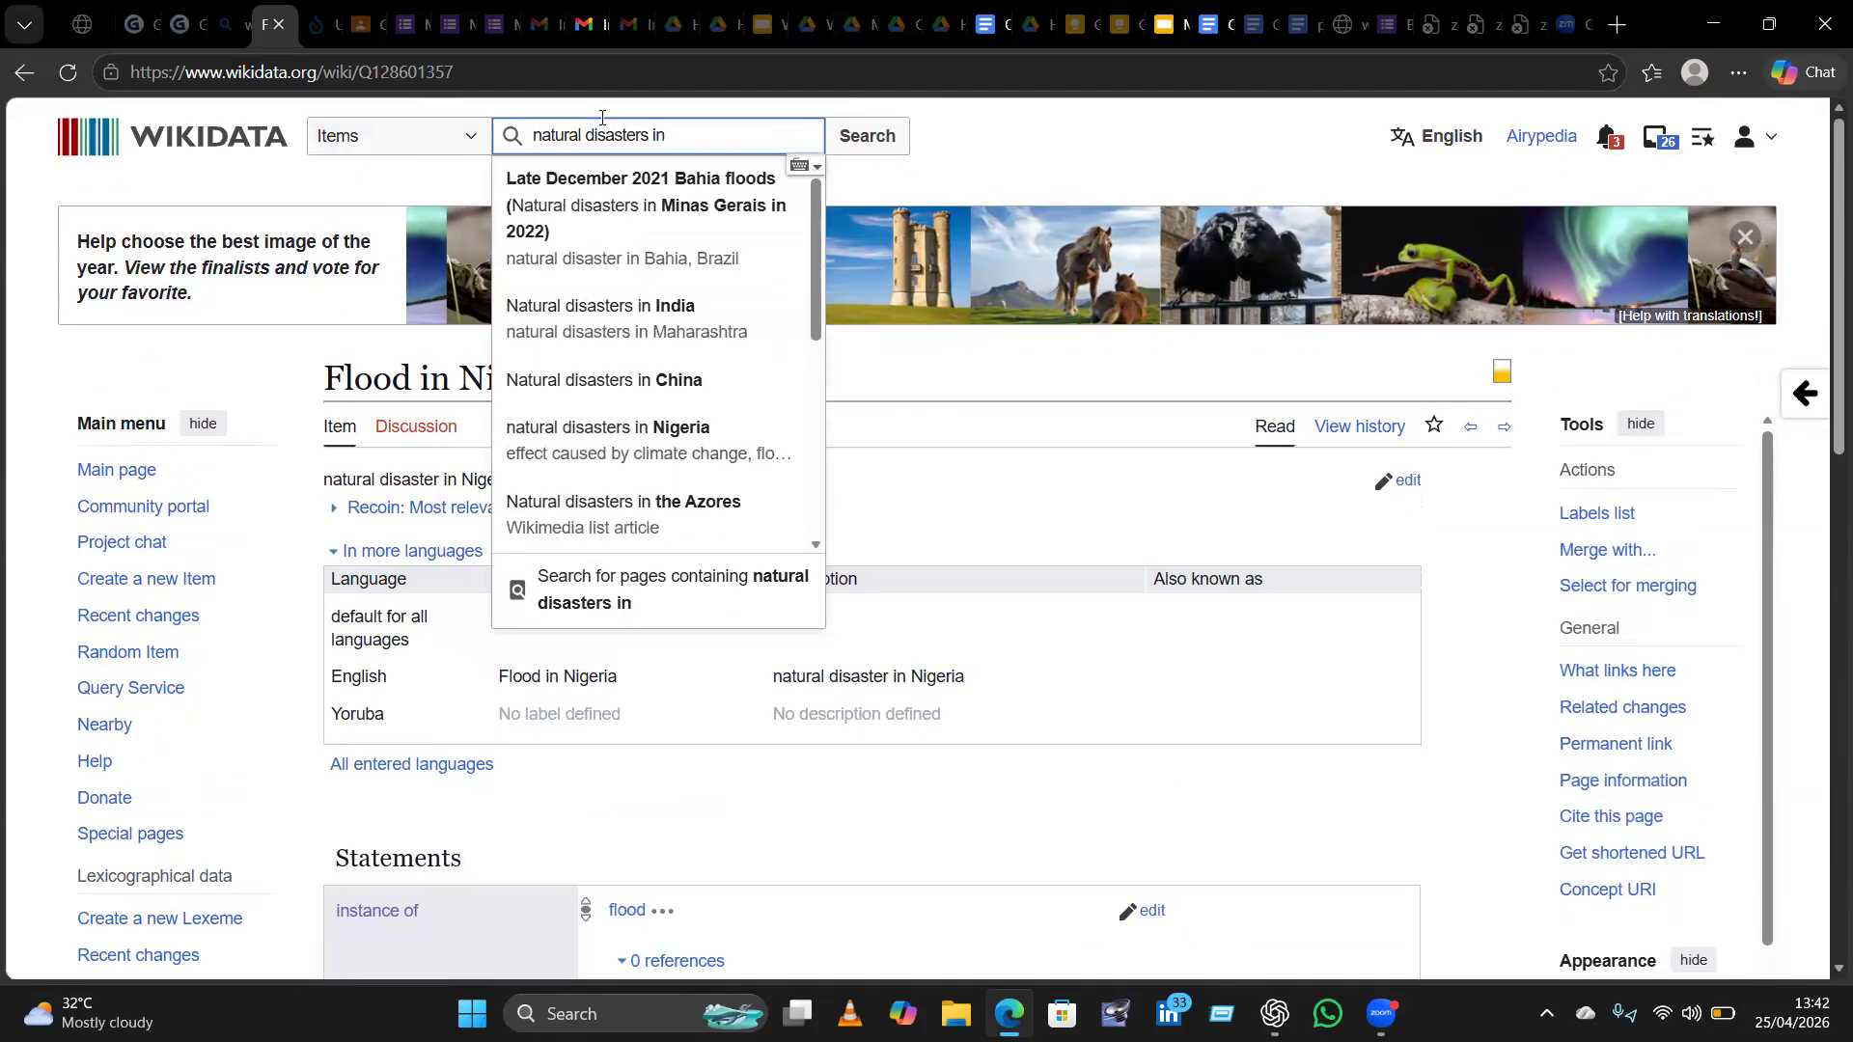
pyautogui.write(' Nig')
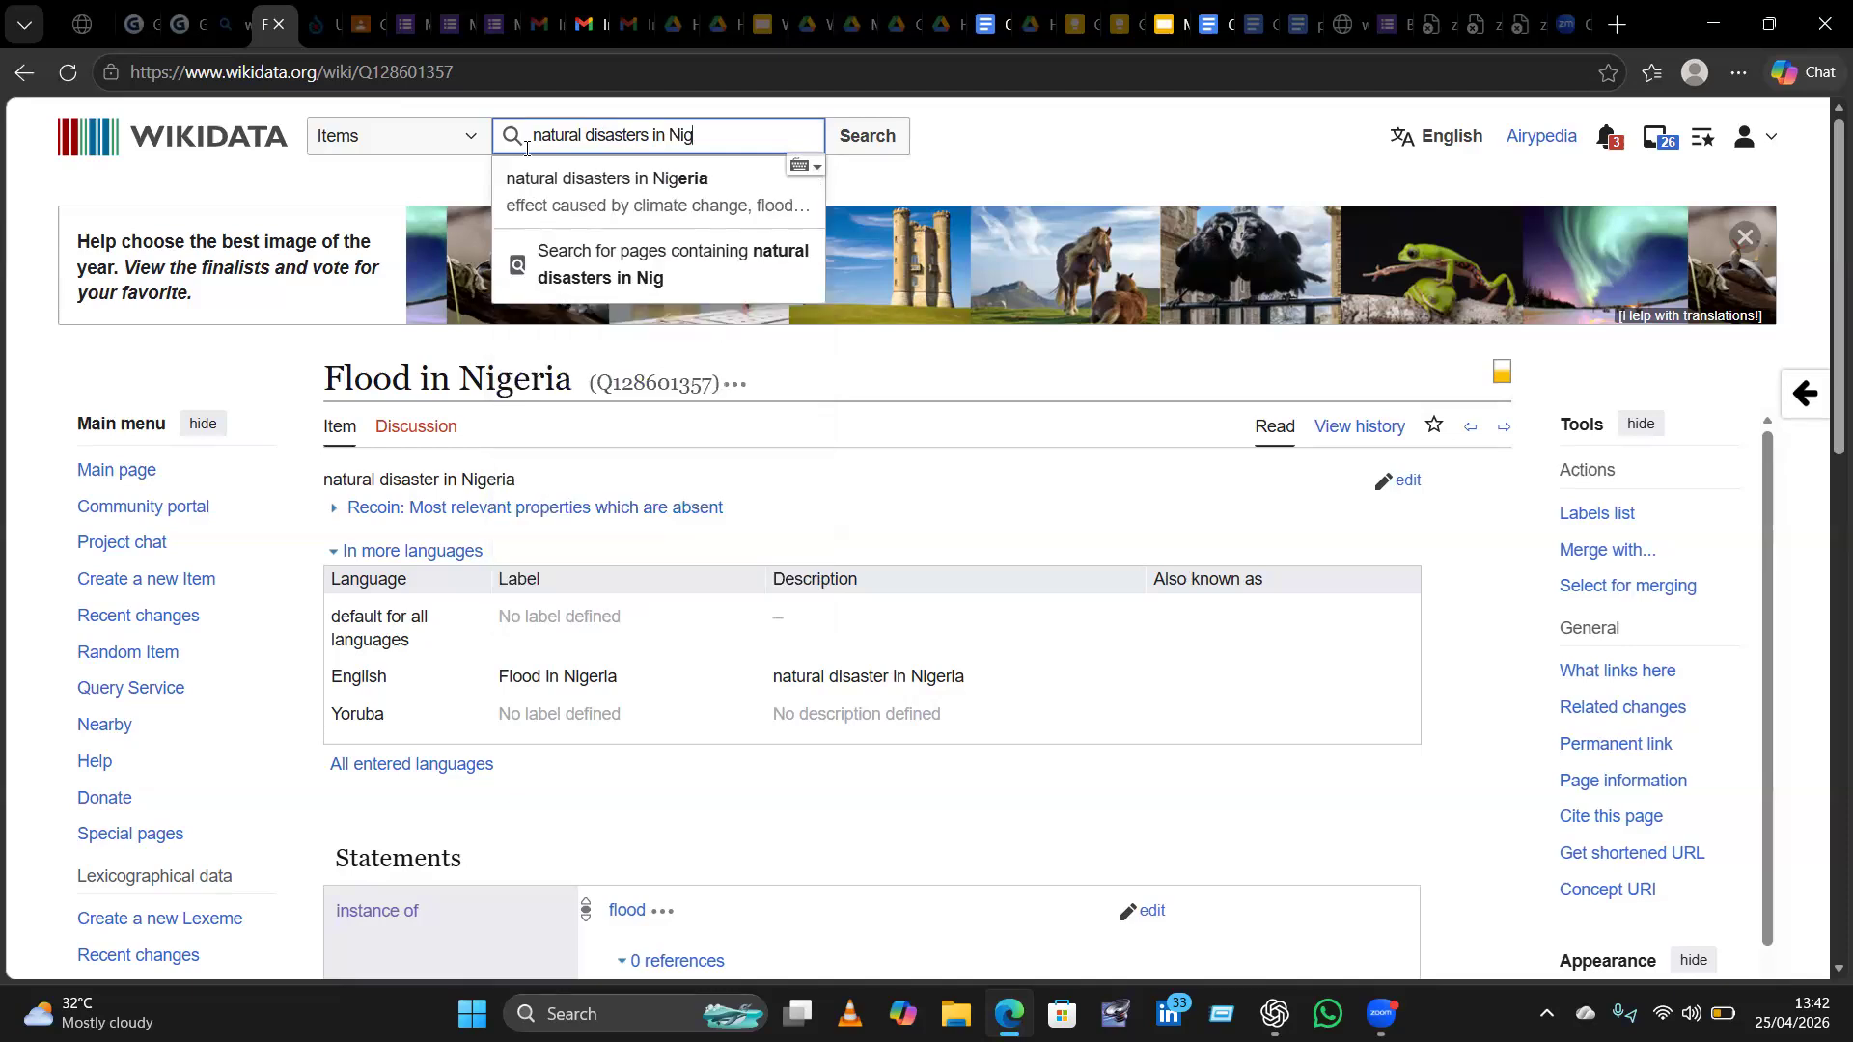
pyautogui.click(600, 187)
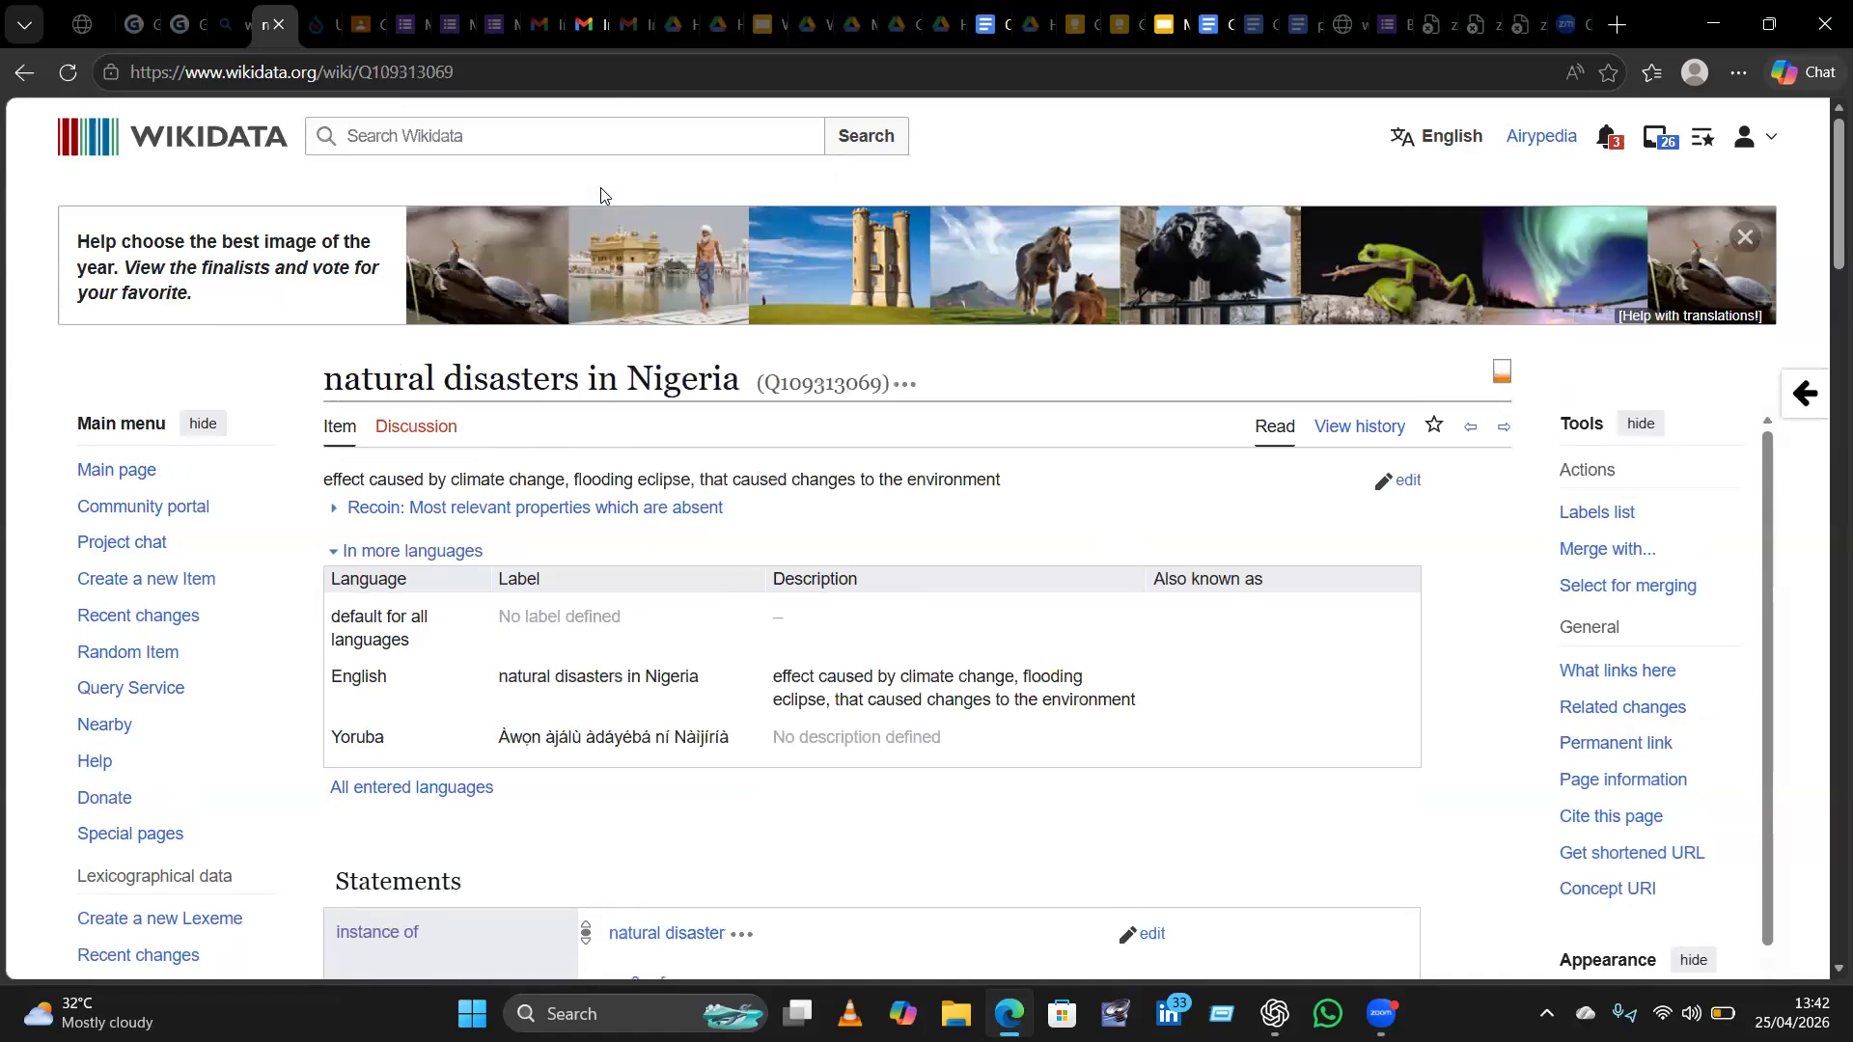
# Review the item's labels, its part of, image, country and has part(s) statements, and its Wikipedia sitelinks.
pyautogui.scroll(-7, 600, 187)
pyautogui.scroll(-6, 600, 189)
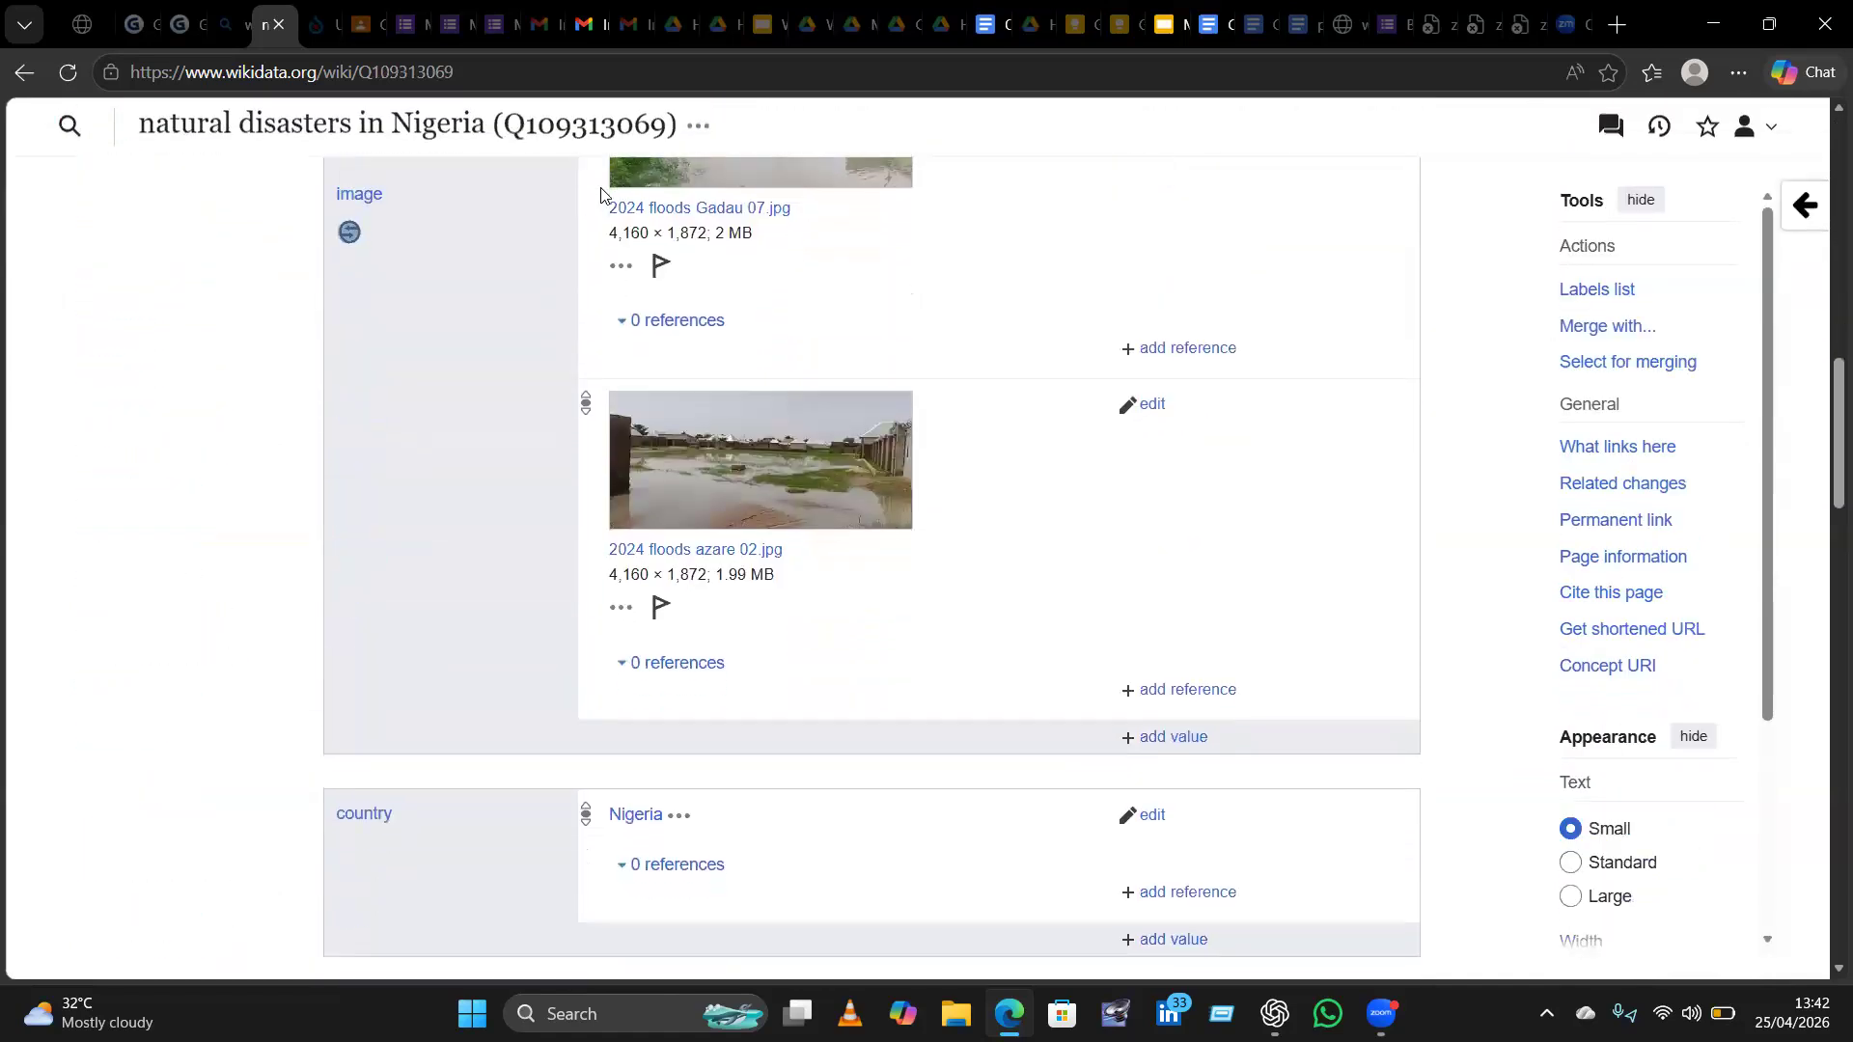
pyautogui.scroll(3, 601, 194)
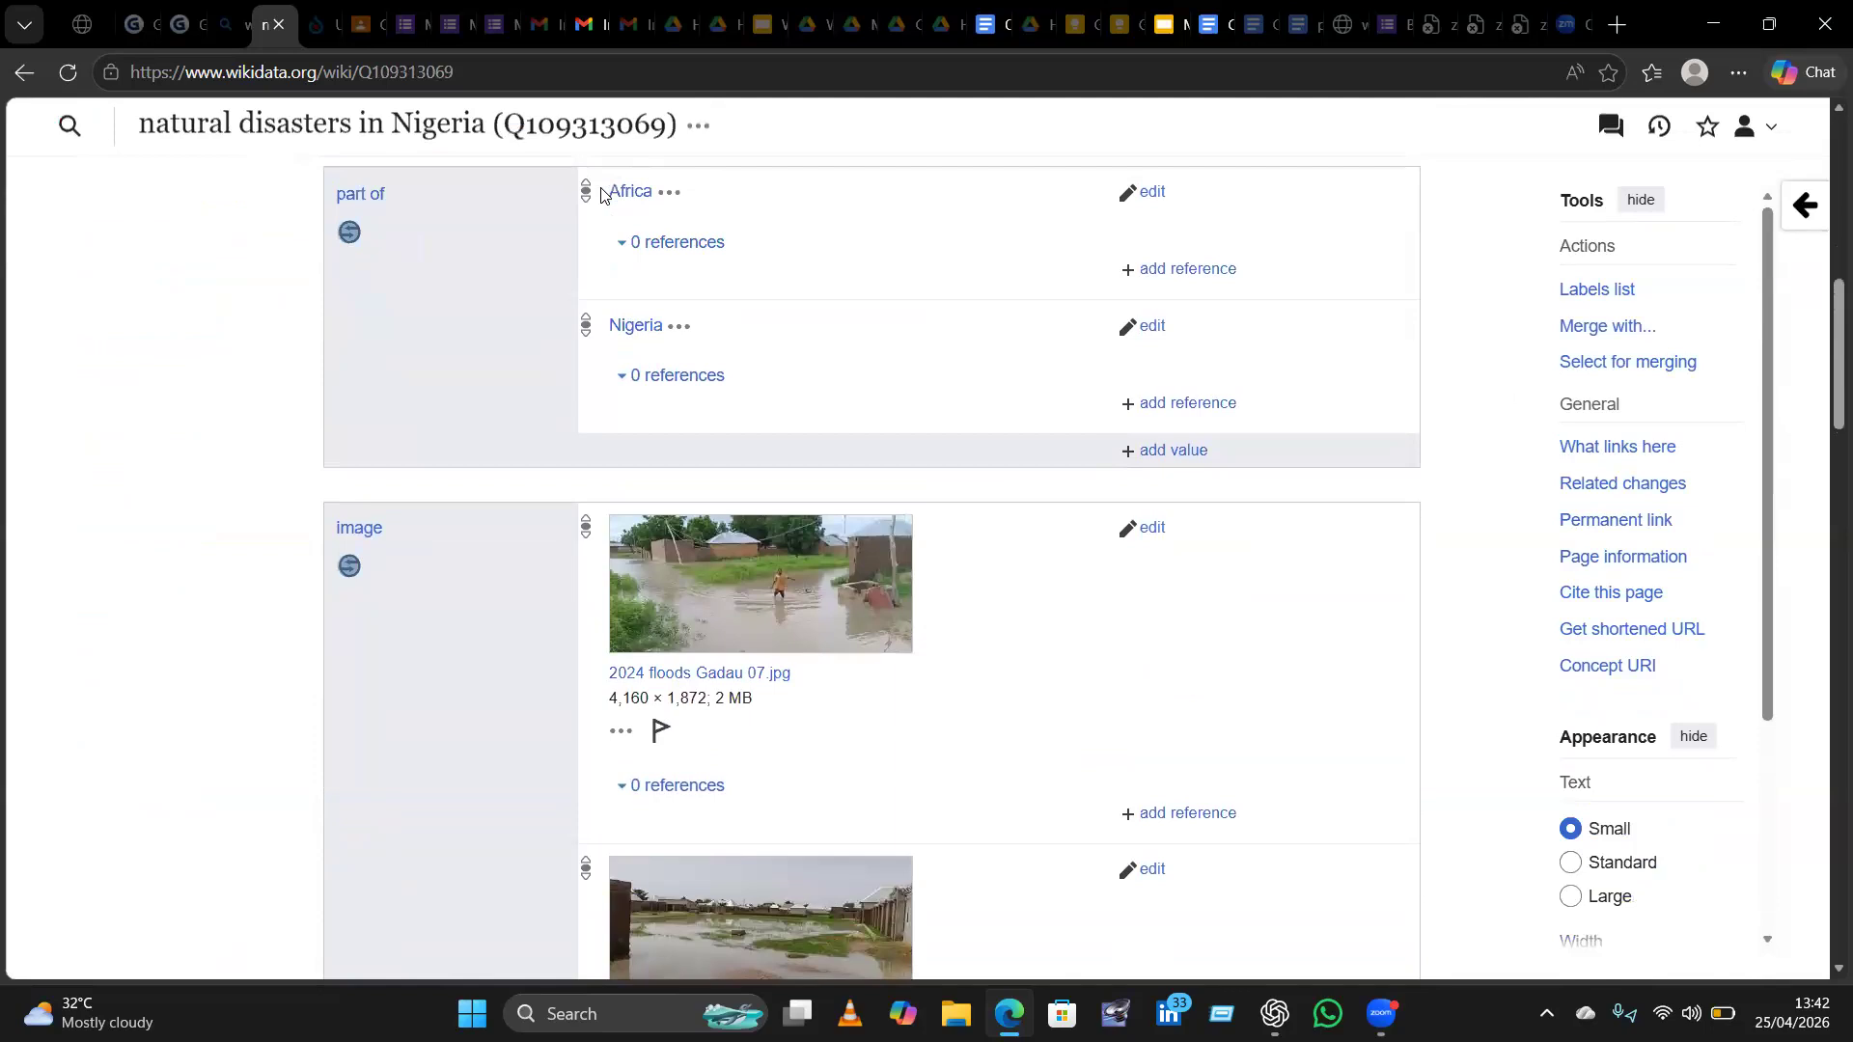
pyautogui.scroll(-3, 600, 187)
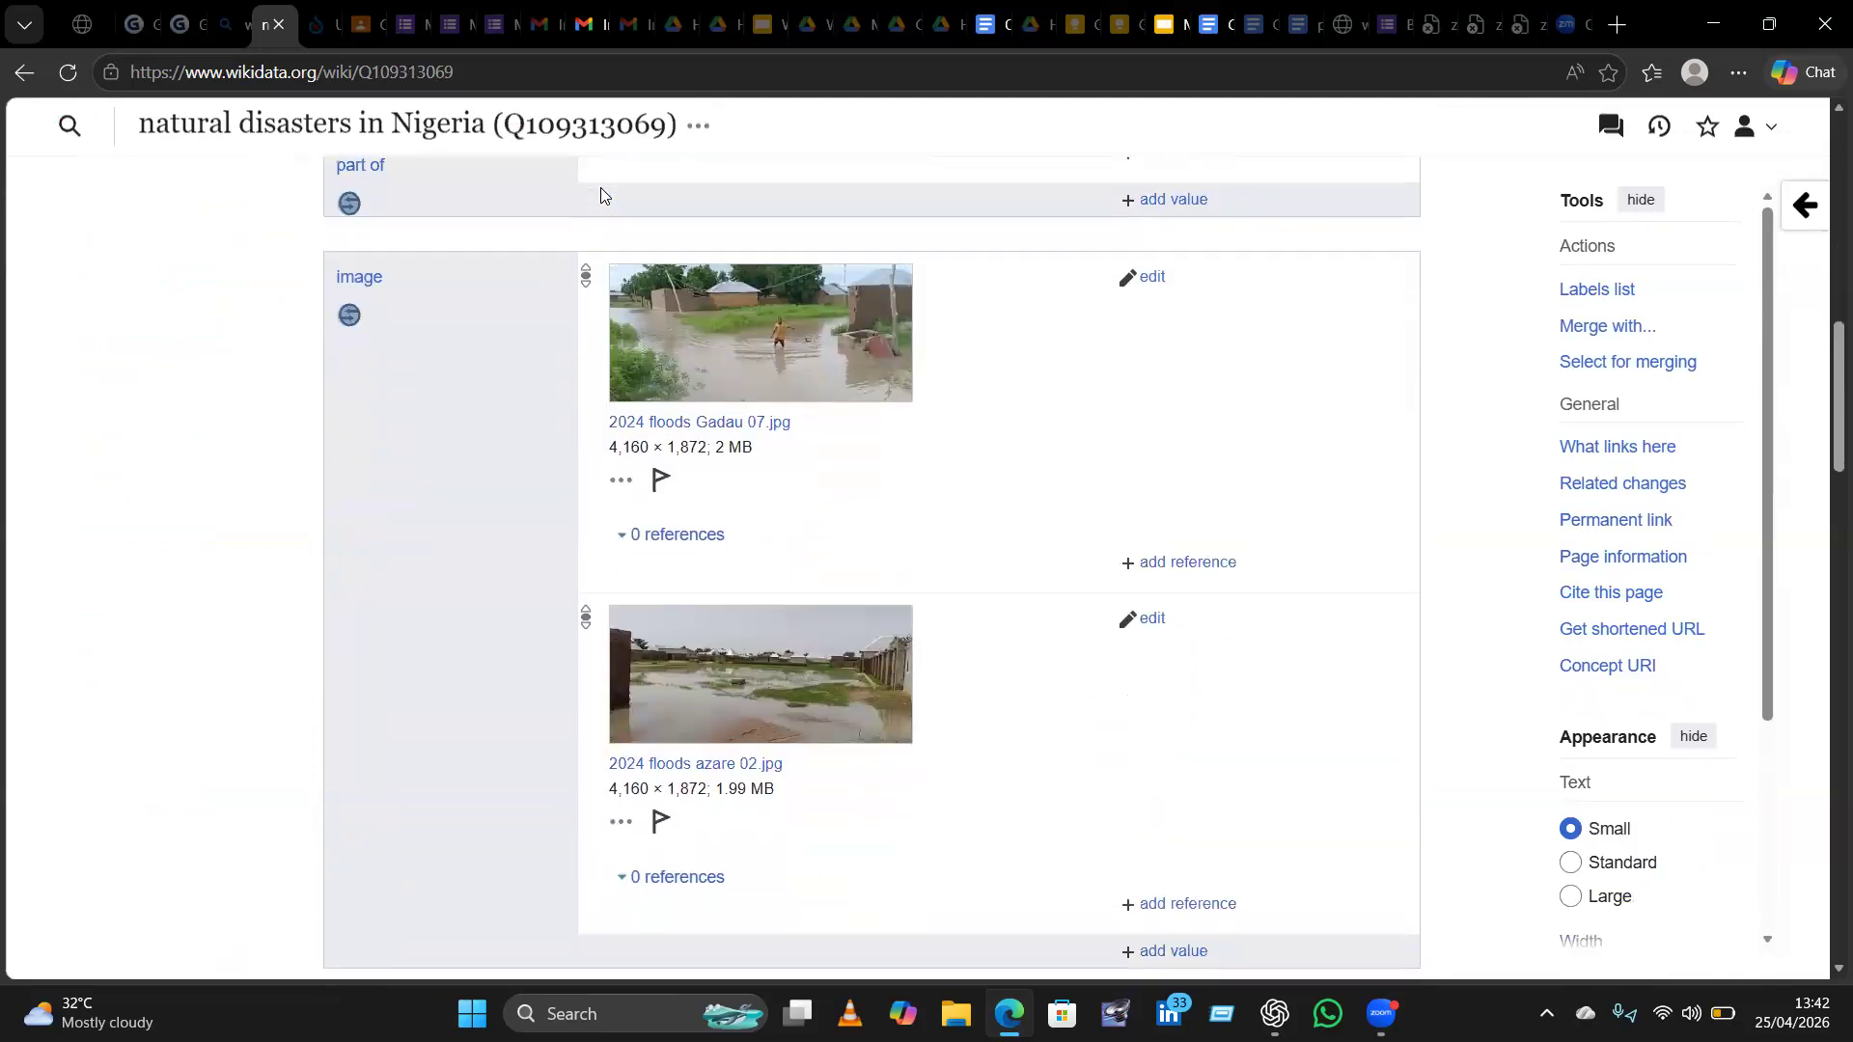
pyautogui.scroll(-5, 600, 187)
pyautogui.scroll(2, 600, 187)
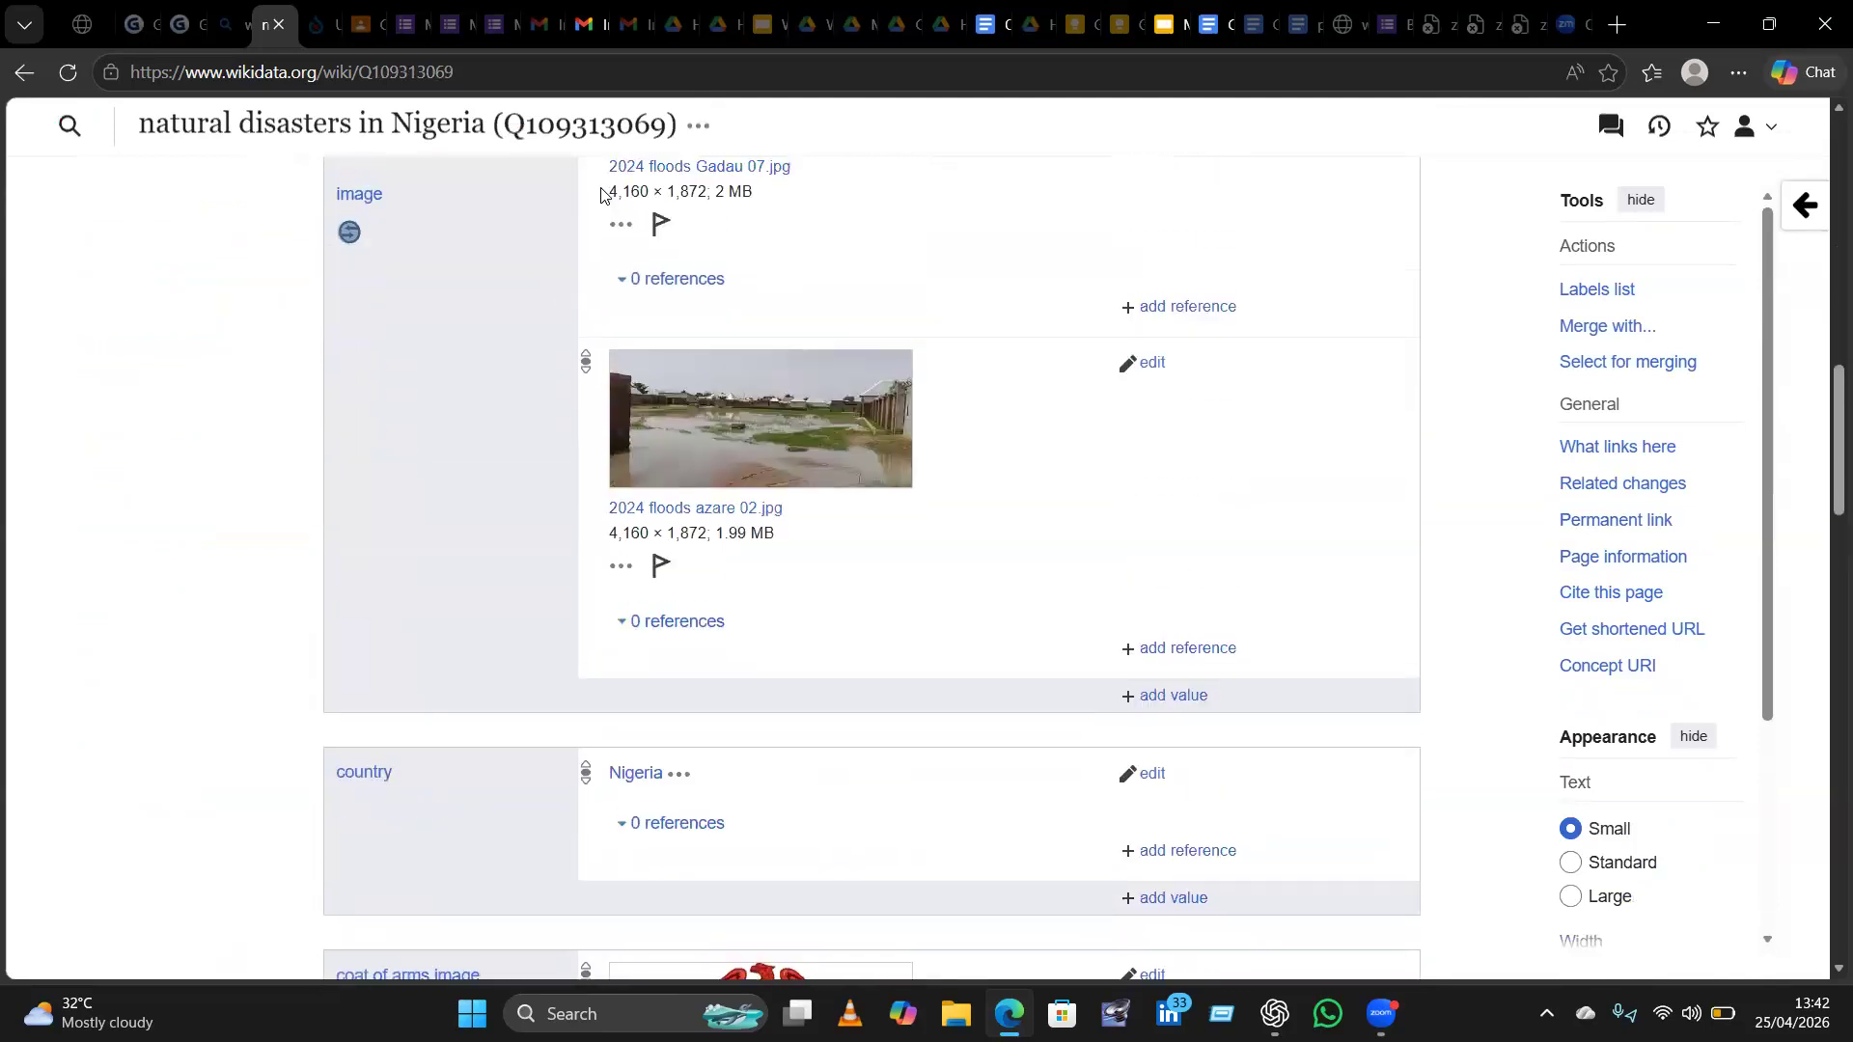
pyautogui.scroll(-10, 601, 193)
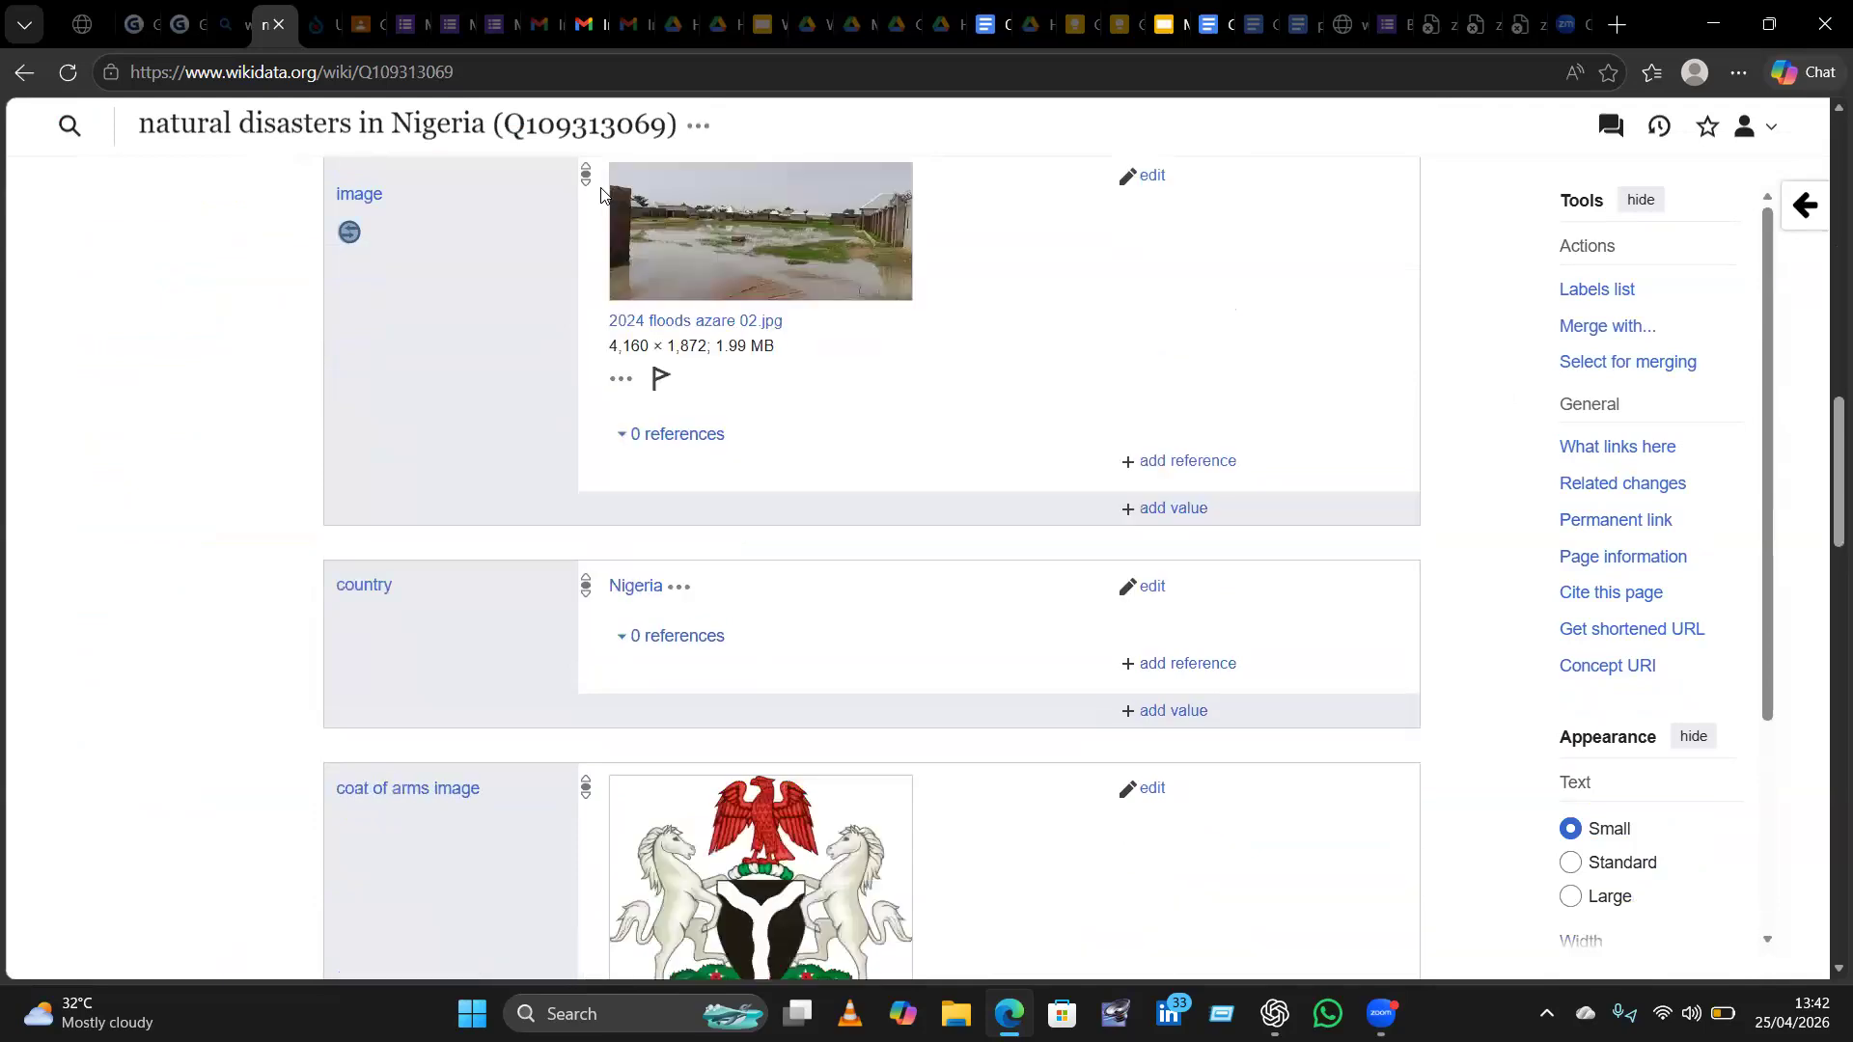
pyautogui.scroll(-15, 600, 193)
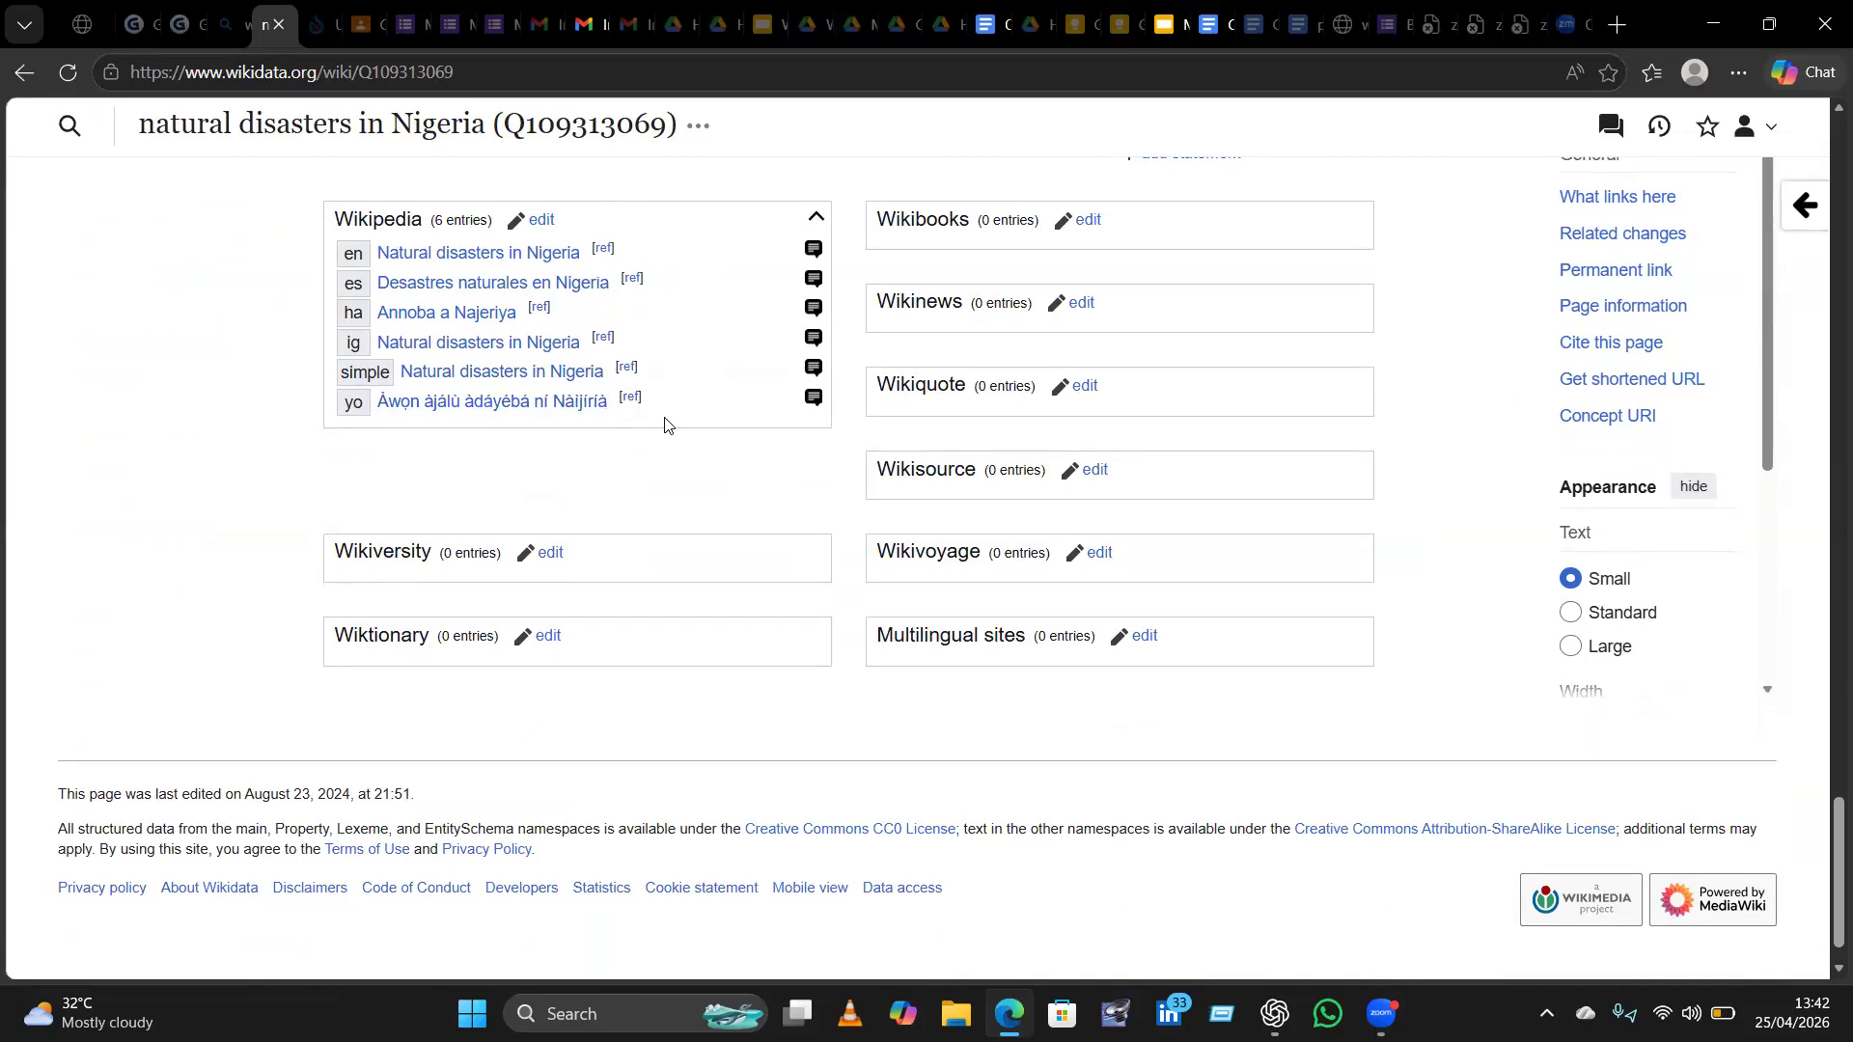
pyautogui.scroll(5, 711, 476)
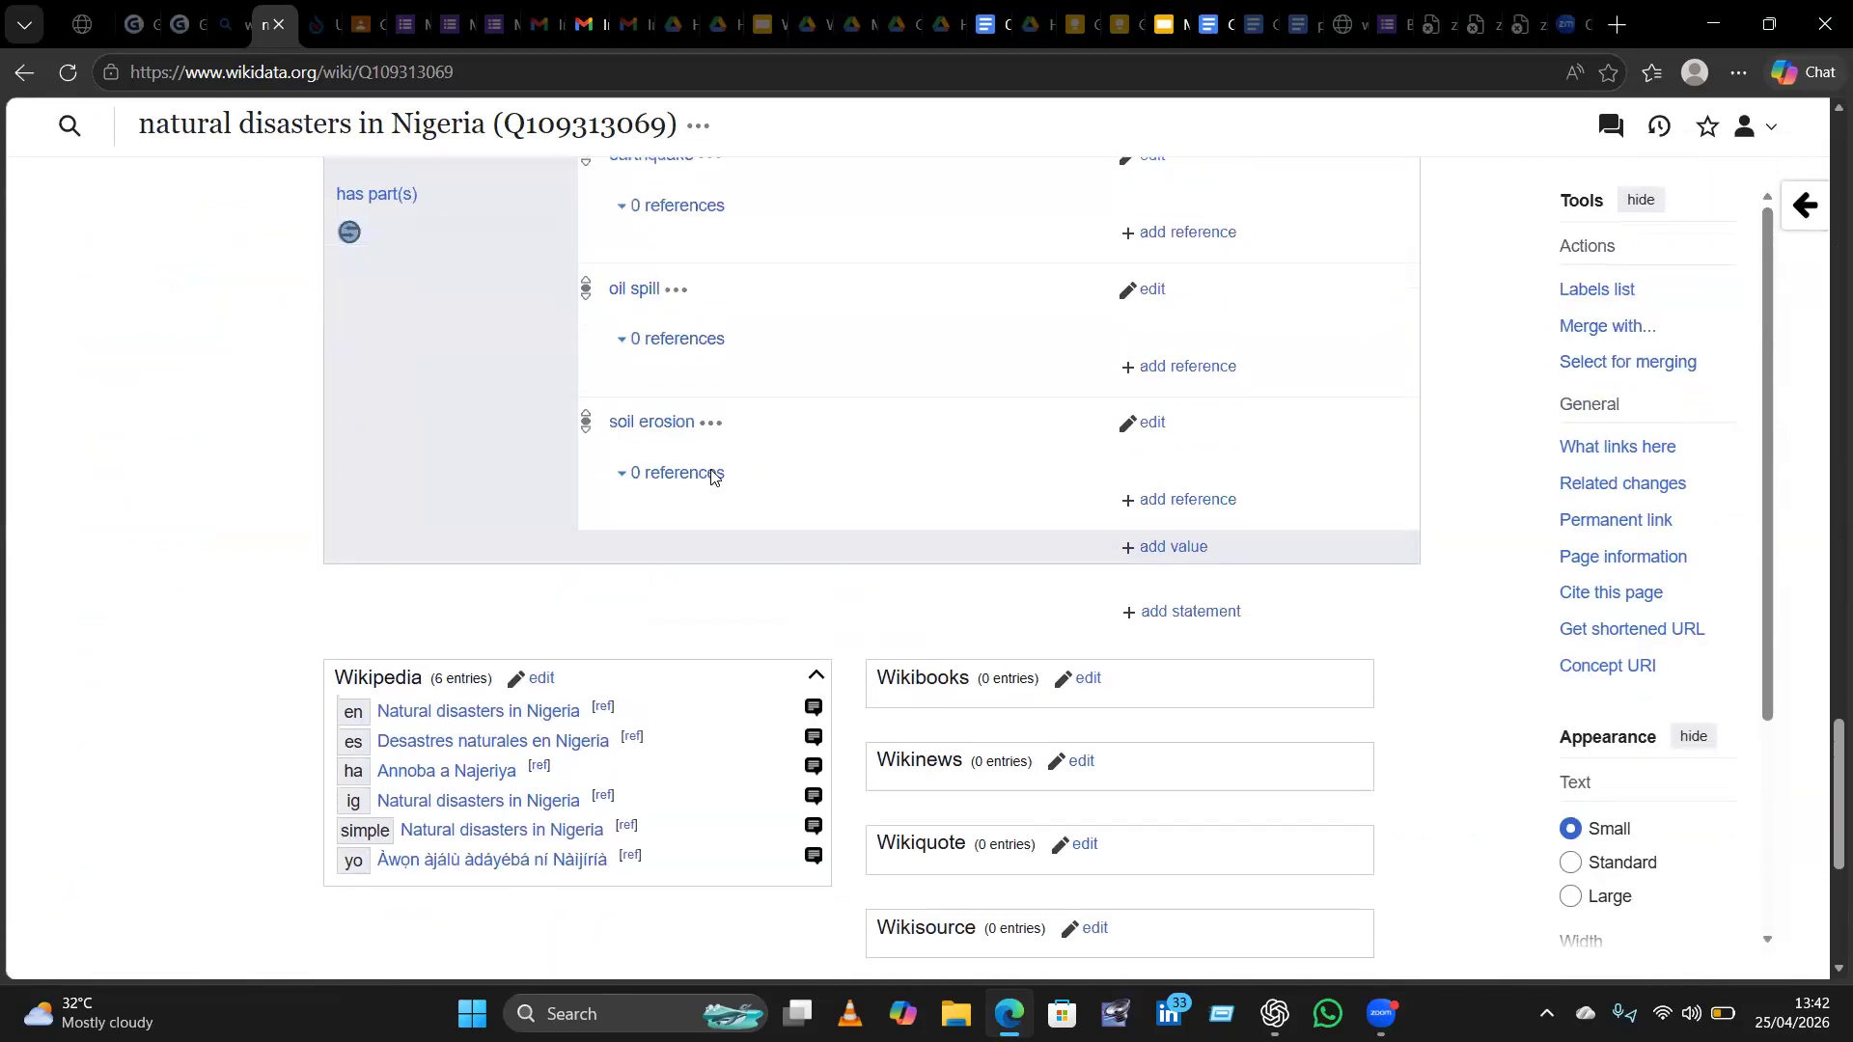
pyautogui.scroll(6, 712, 477)
pyautogui.scroll(3, 711, 477)
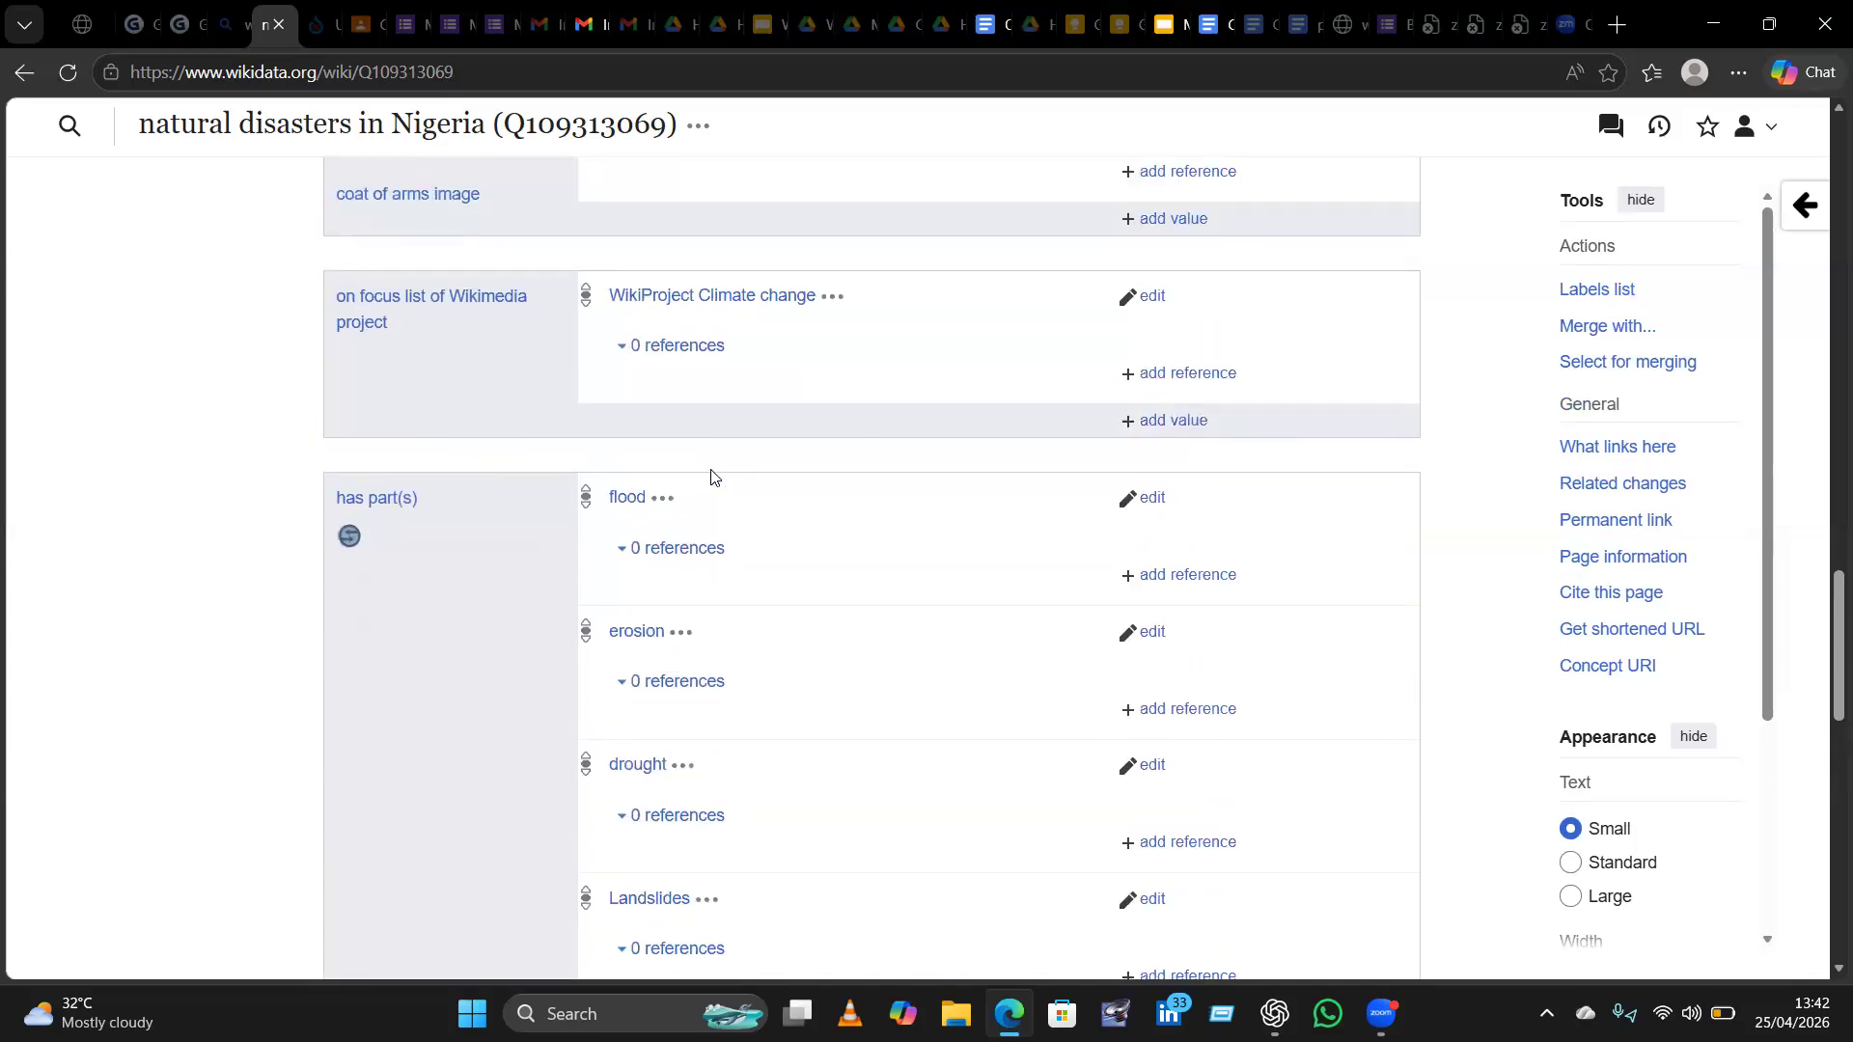
pyautogui.scroll(7, 711, 477)
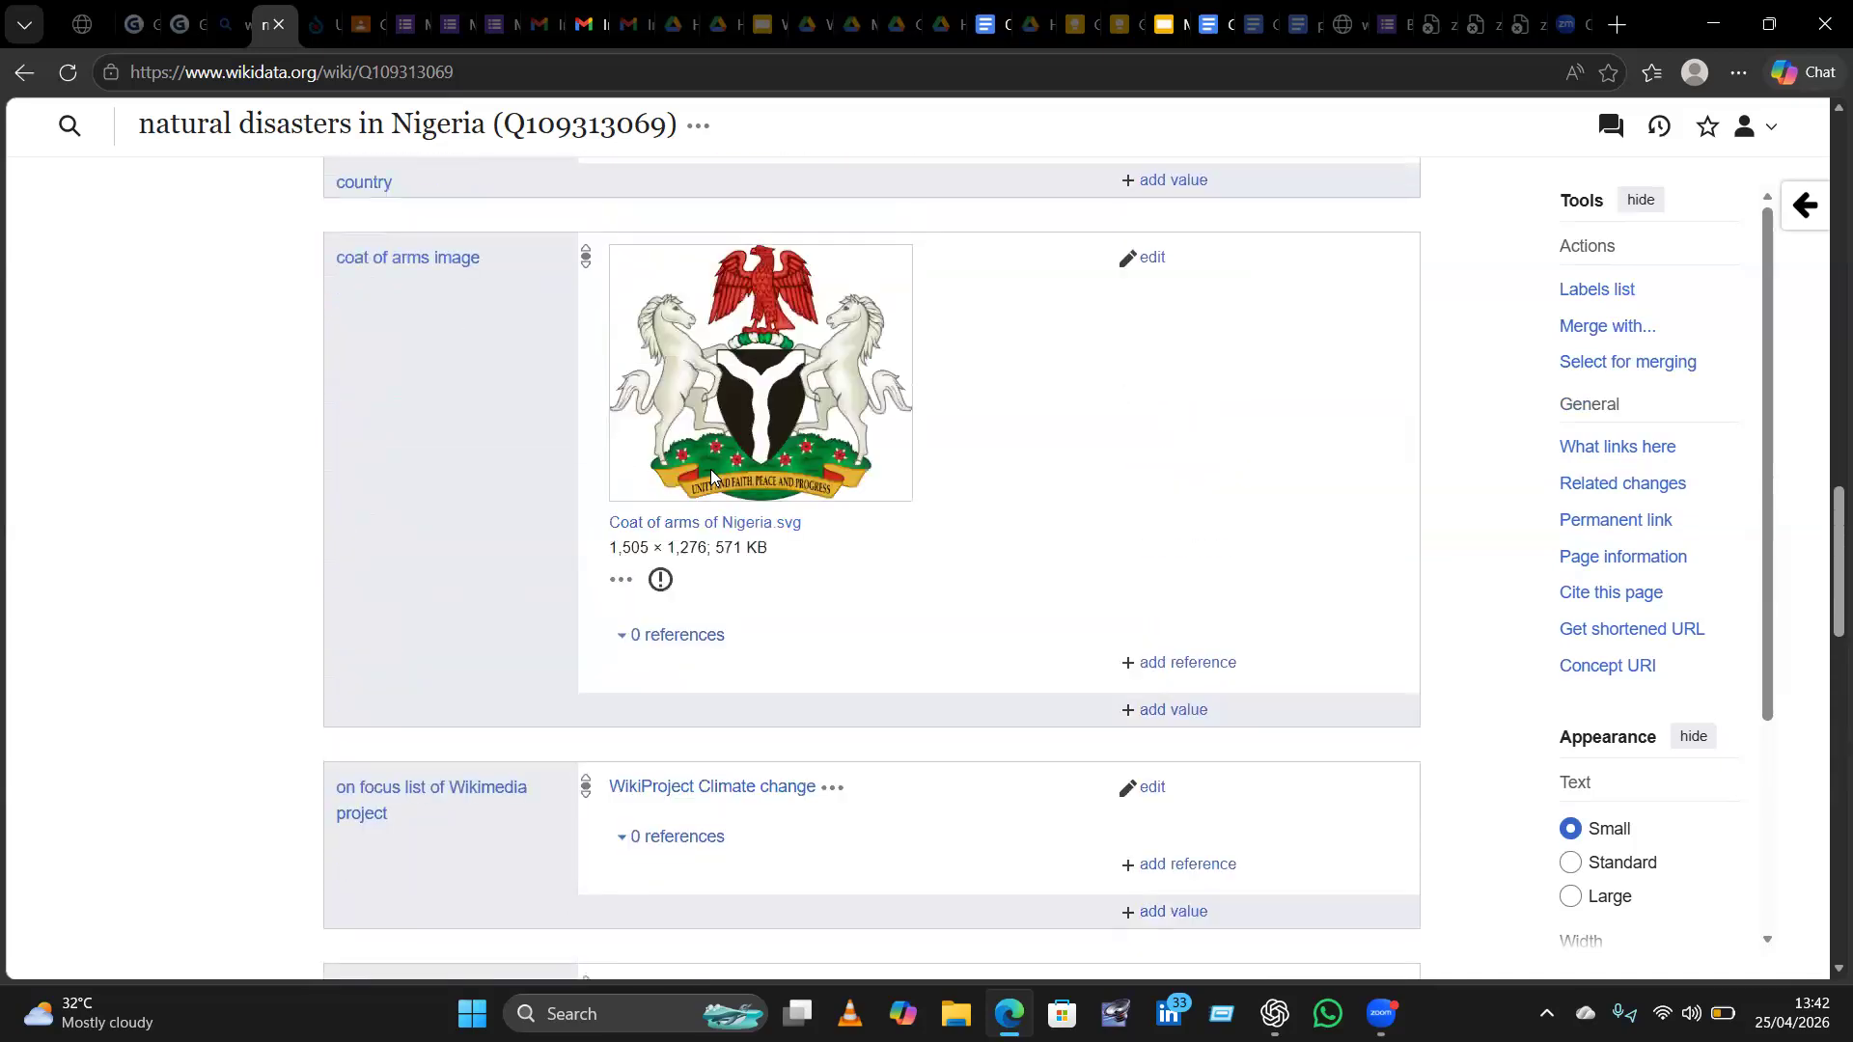
pyautogui.scroll(3, 712, 476)
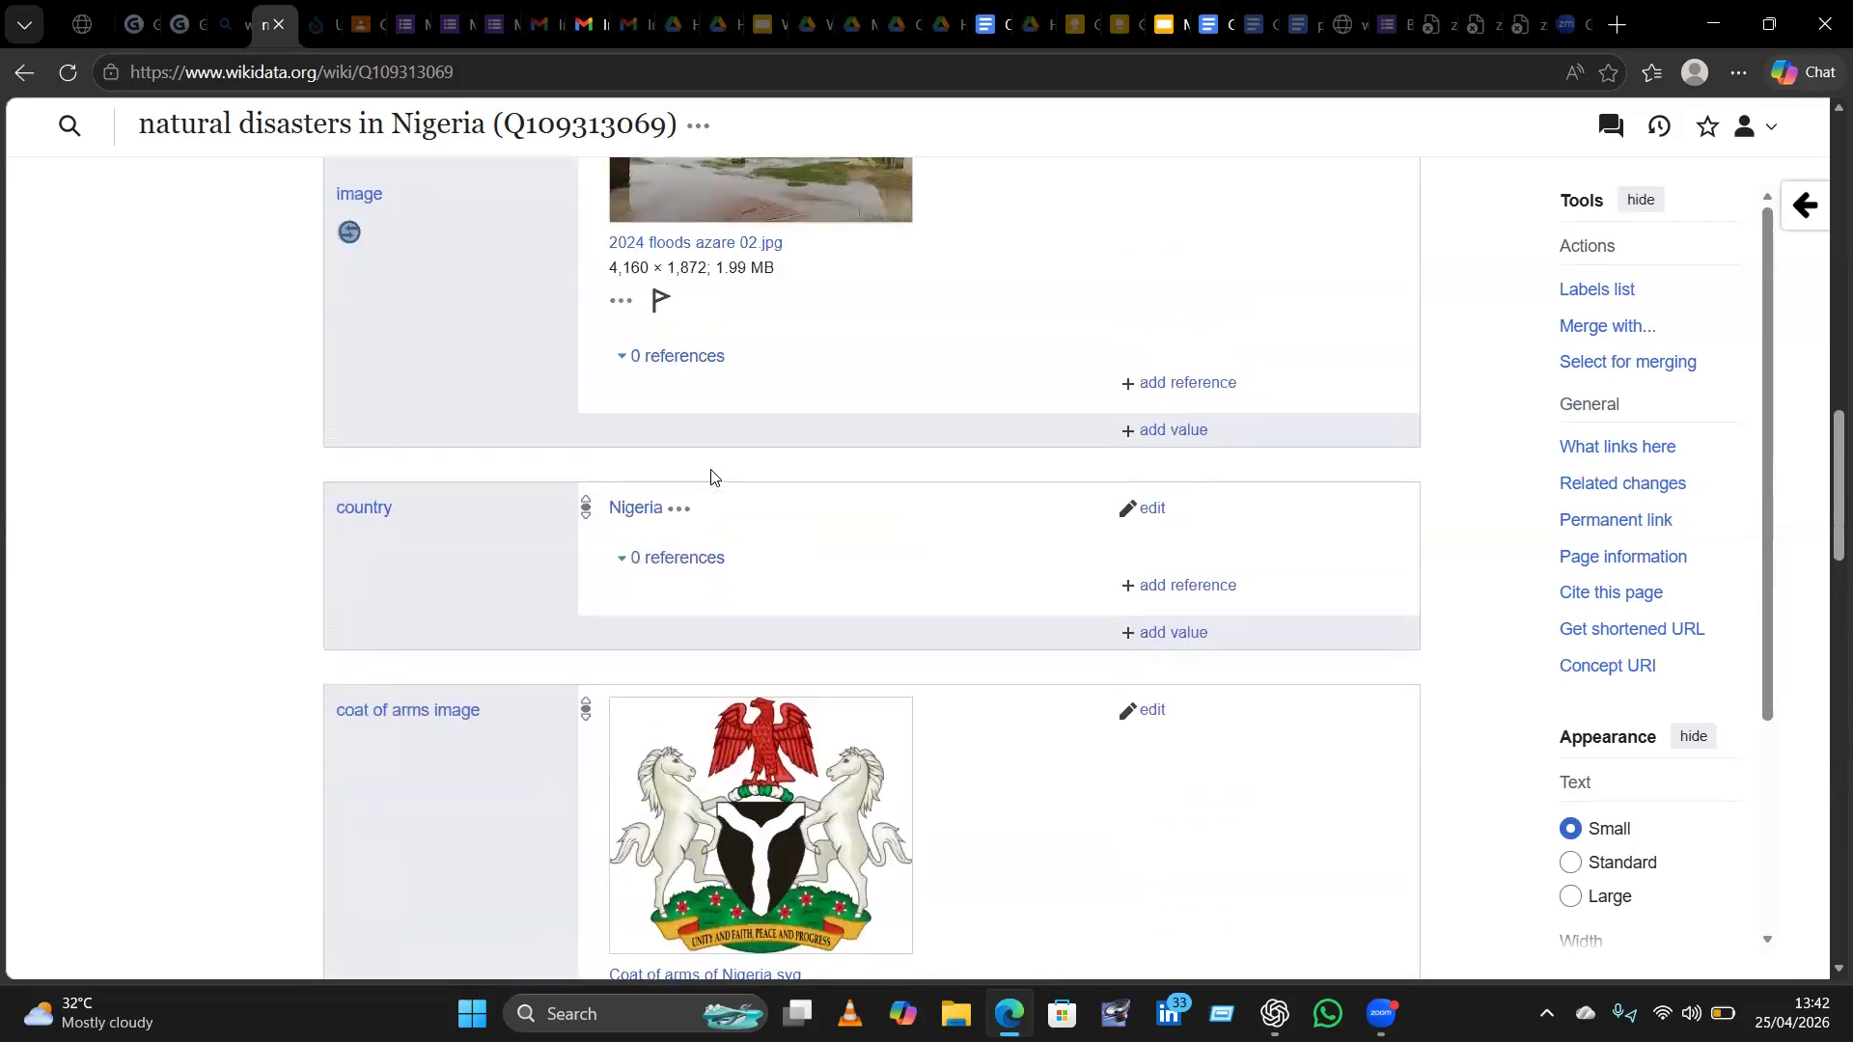
pyautogui.scroll(11, 711, 477)
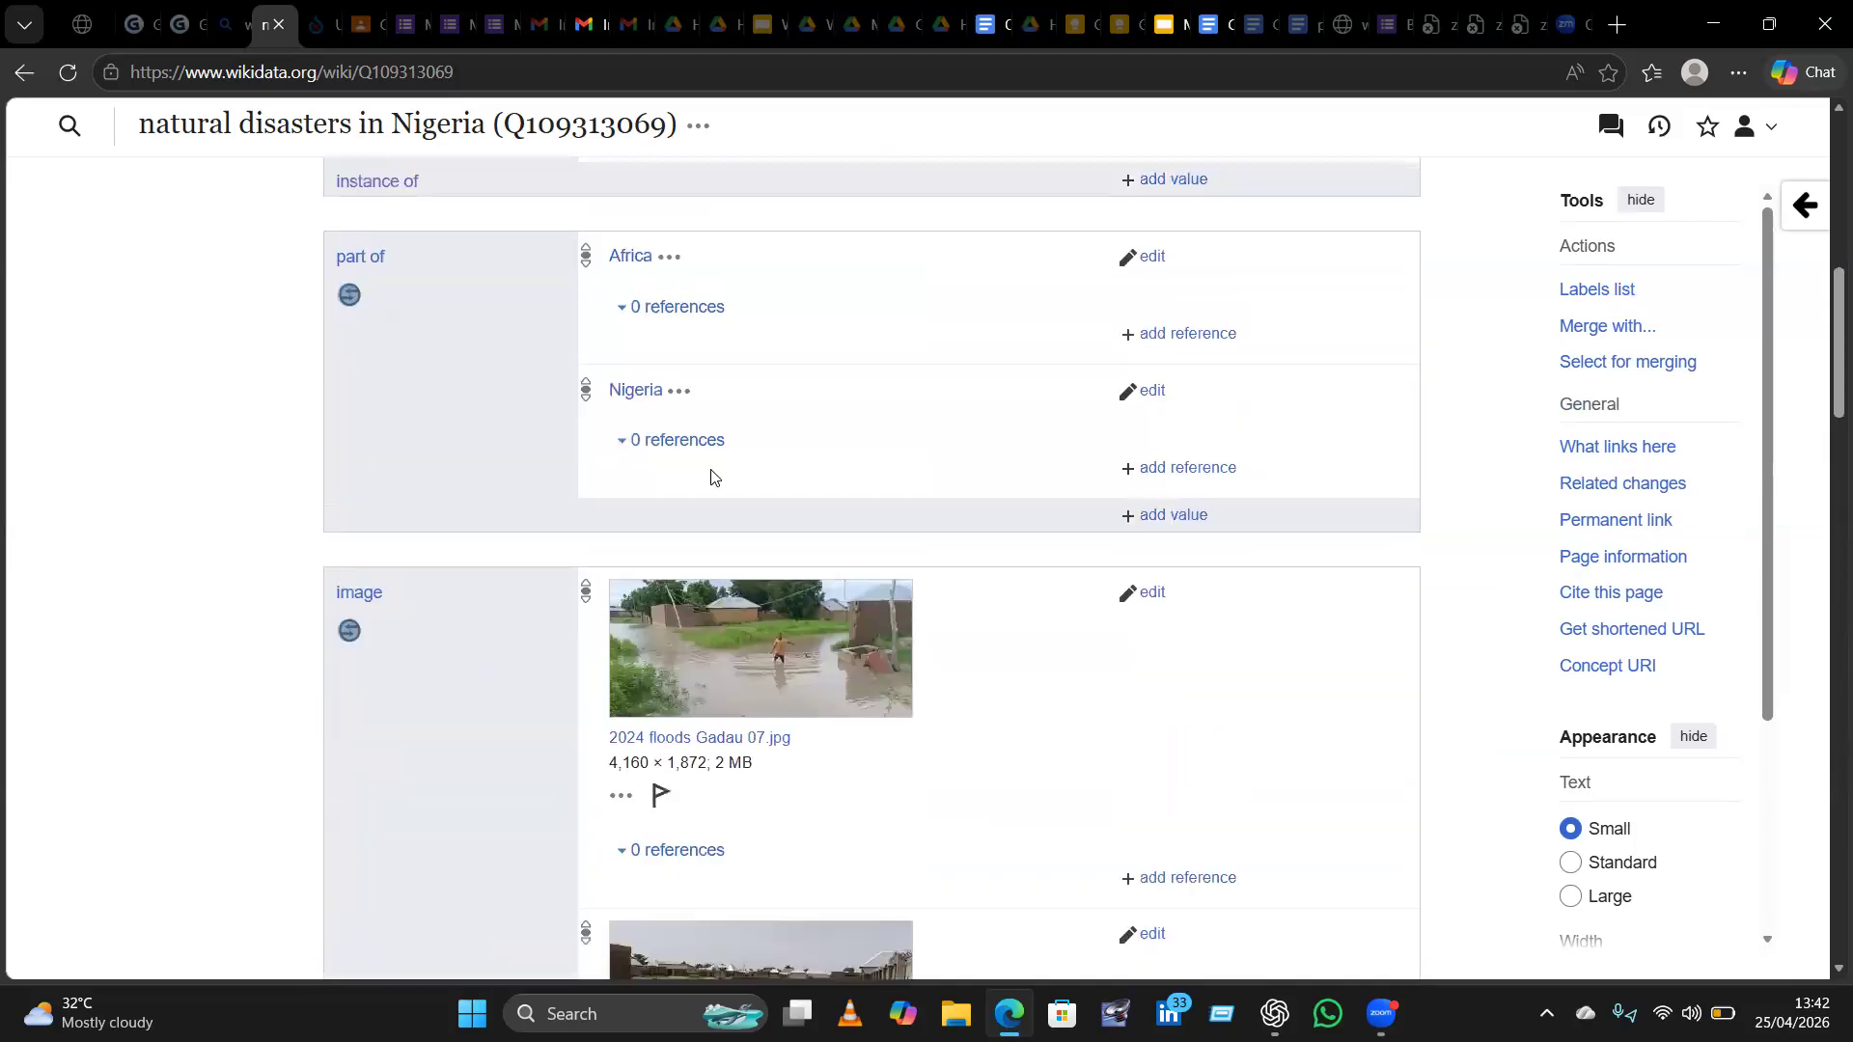
pyautogui.scroll(3, 711, 476)
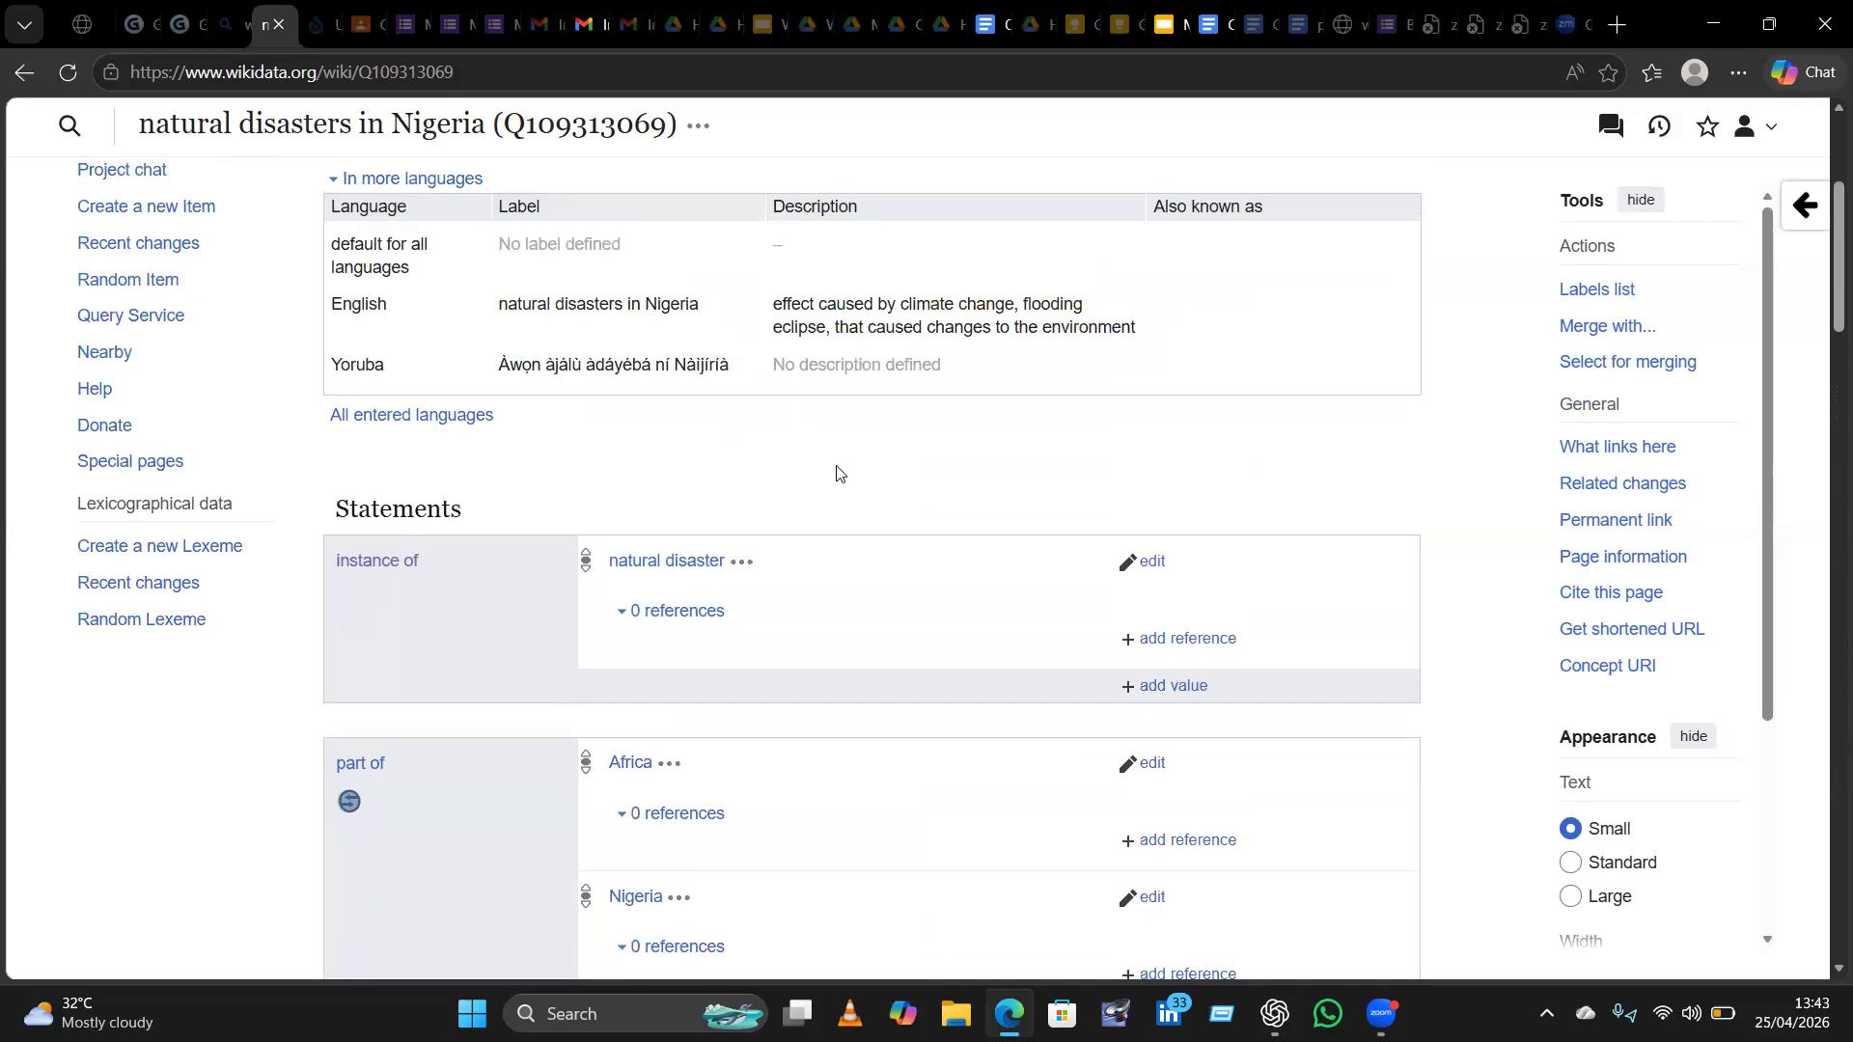
pyautogui.scroll(1, 837, 473)
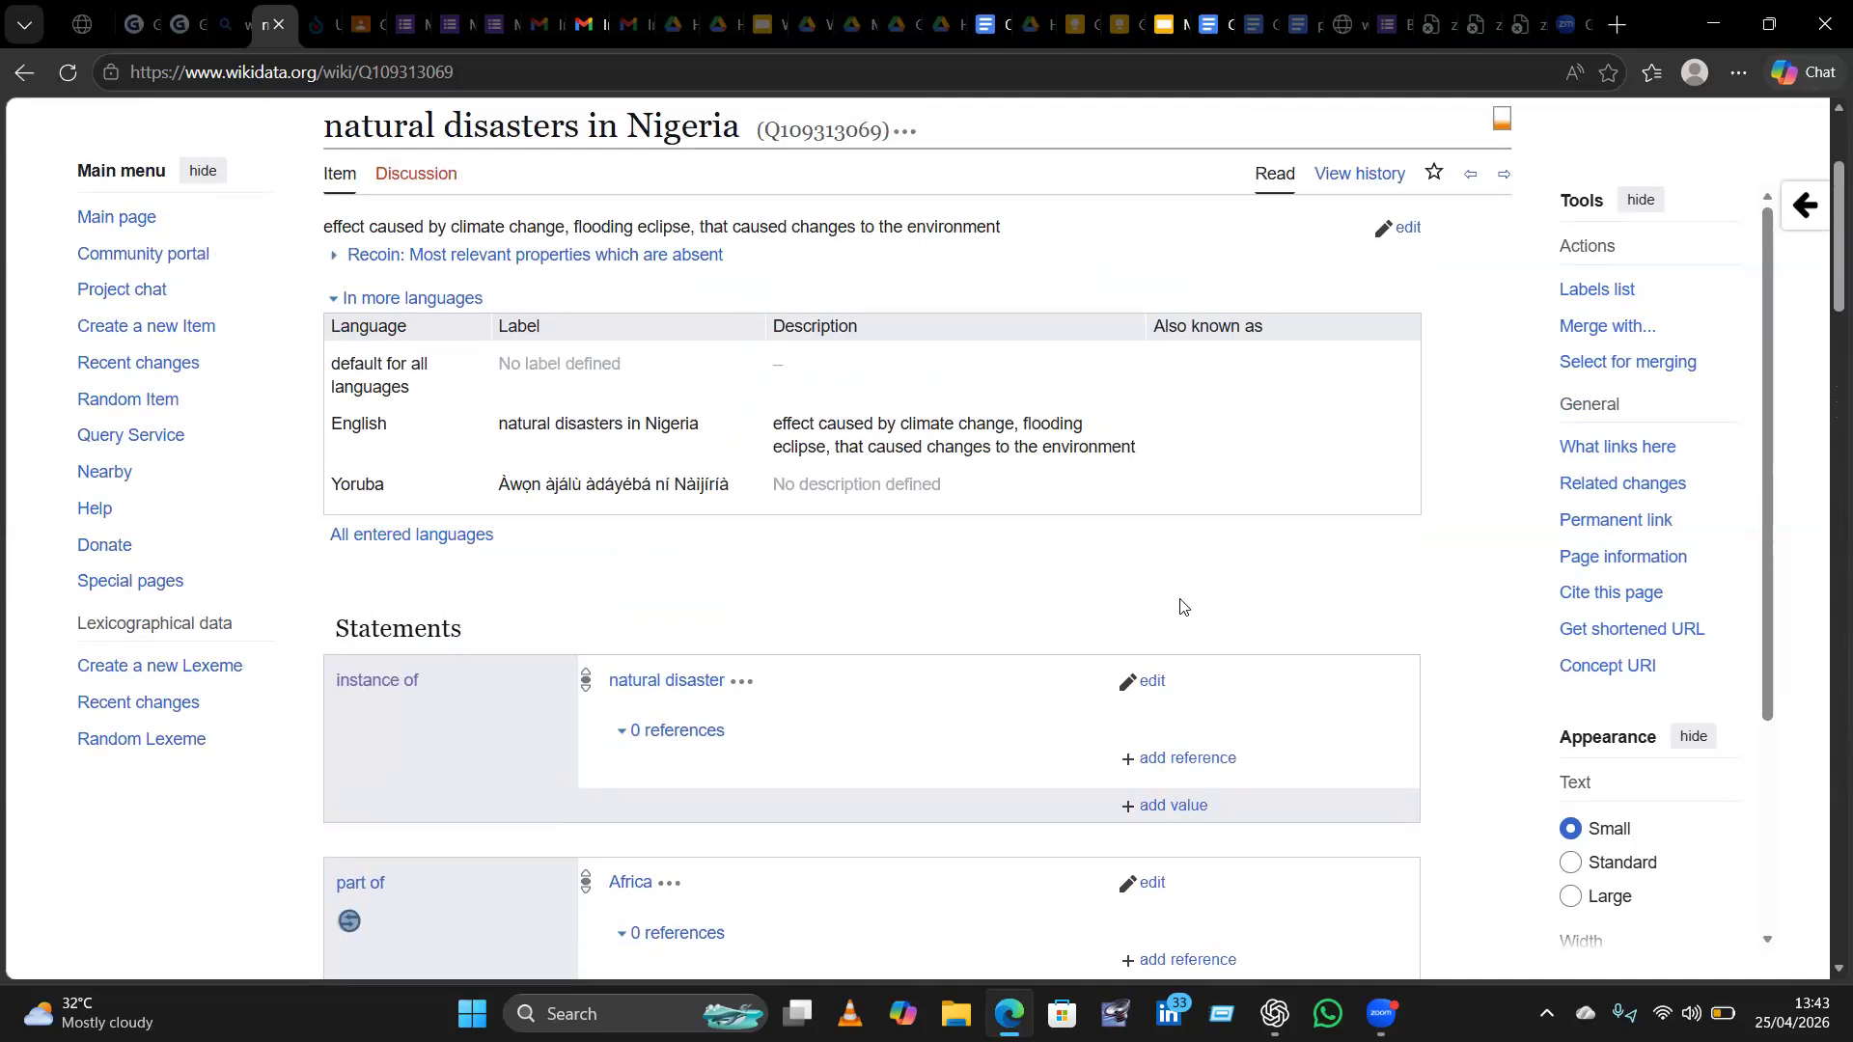
# Add a Commons category statement containing the thumbnail wiki markup for "Flooded farm in Akwa-Ibom state, Uyo, Southern Nigerian.jpg" and try to publish it.
pyautogui.scroll(-20, 1180, 605)
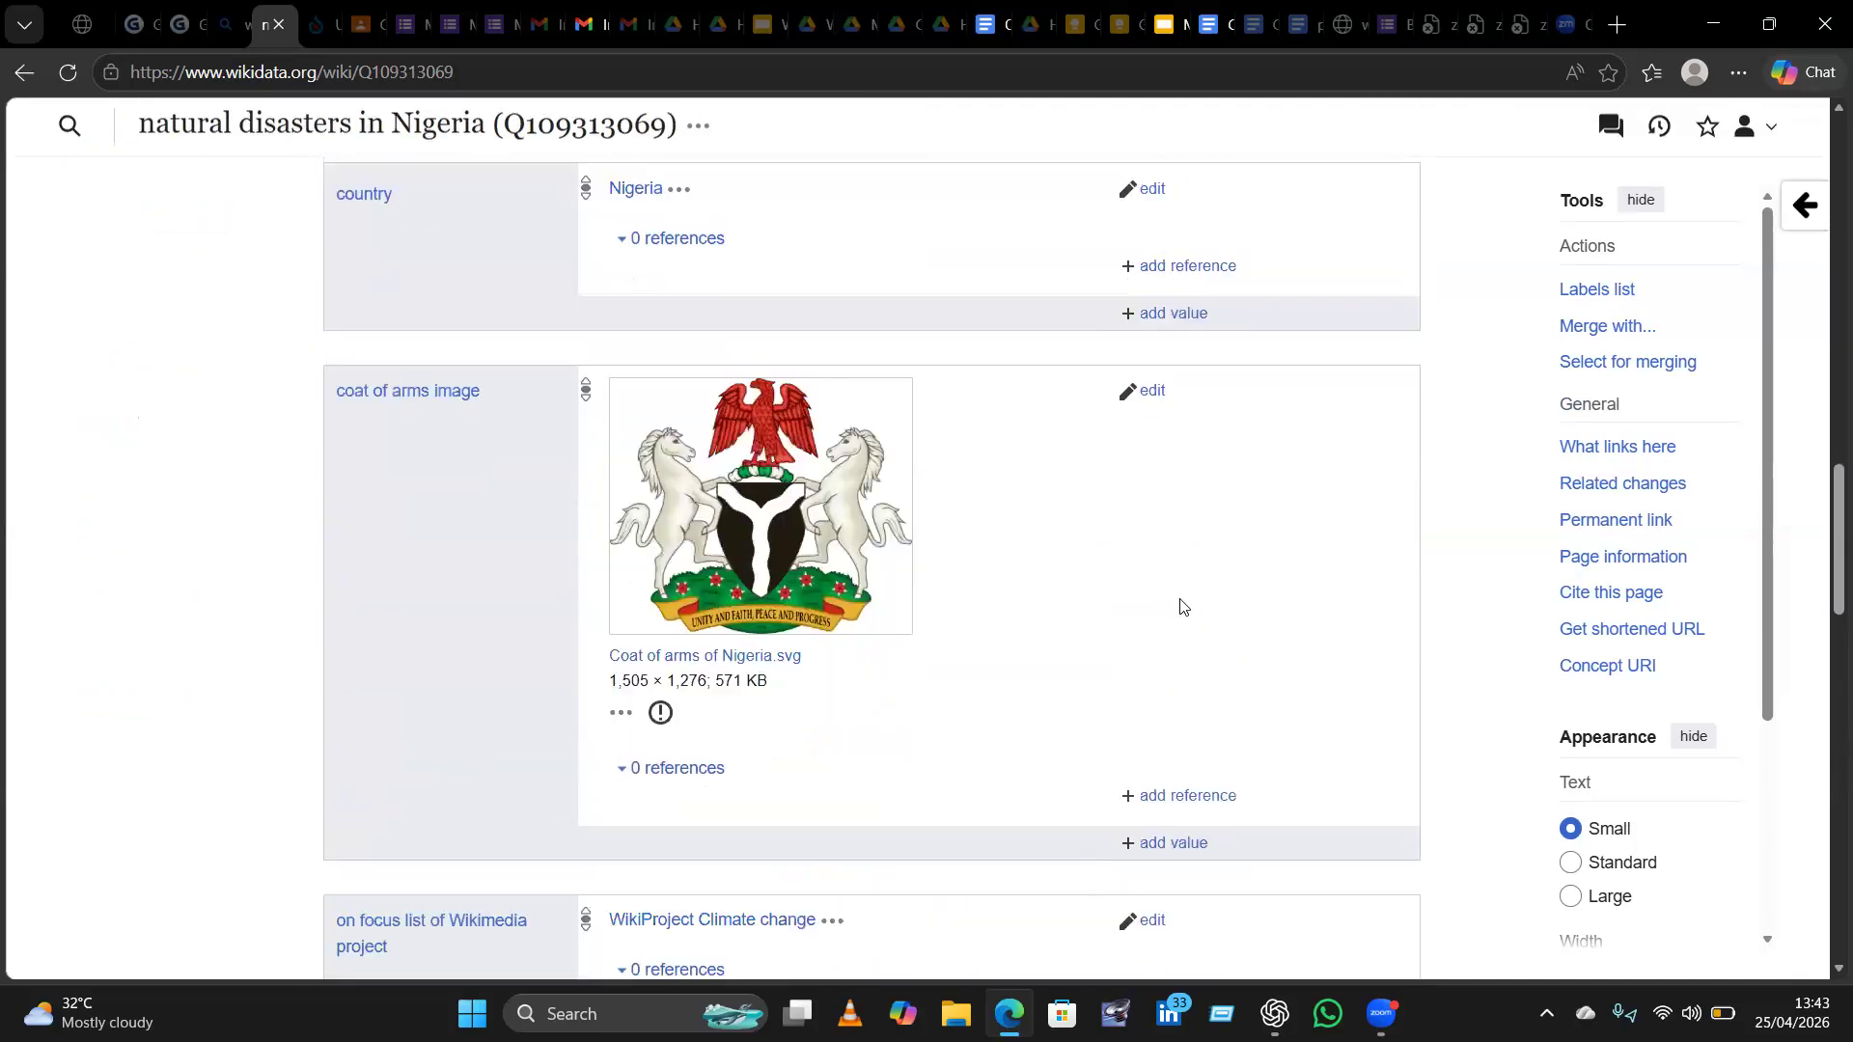
pyautogui.scroll(-15, 1181, 606)
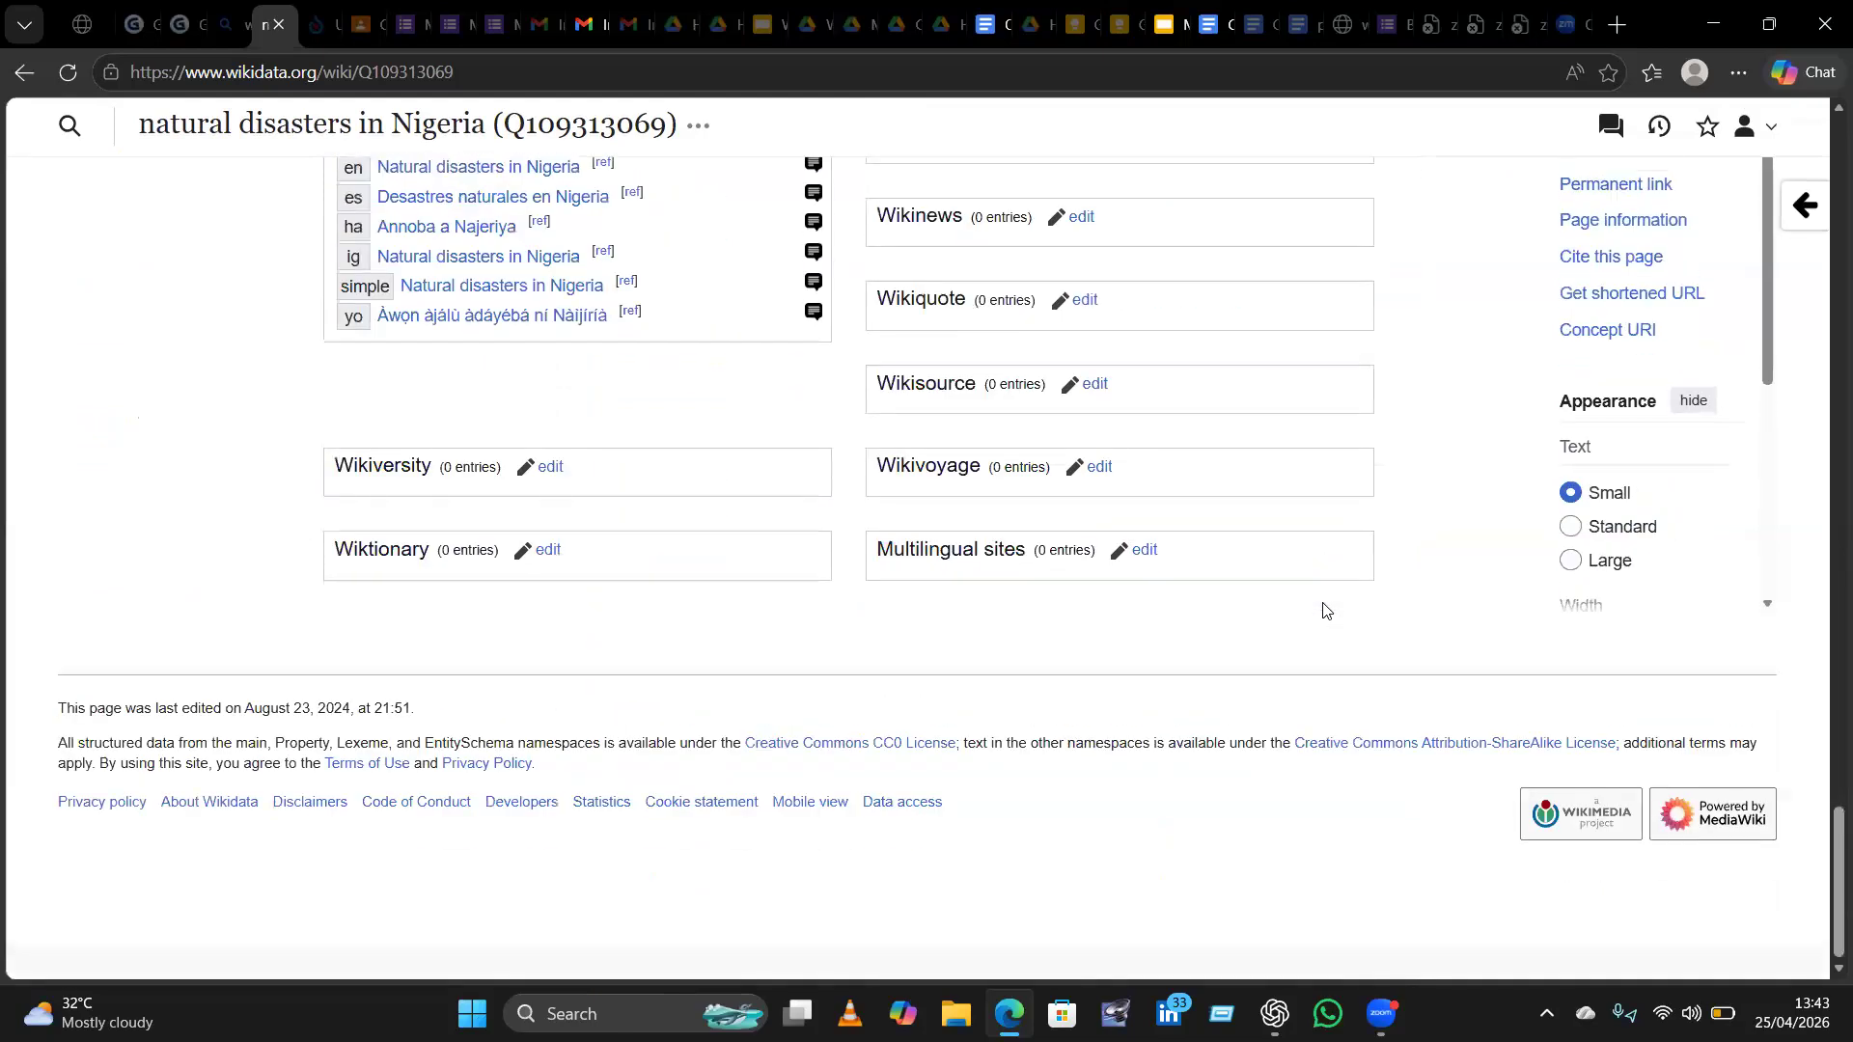
pyautogui.scroll(5, 1199, 579)
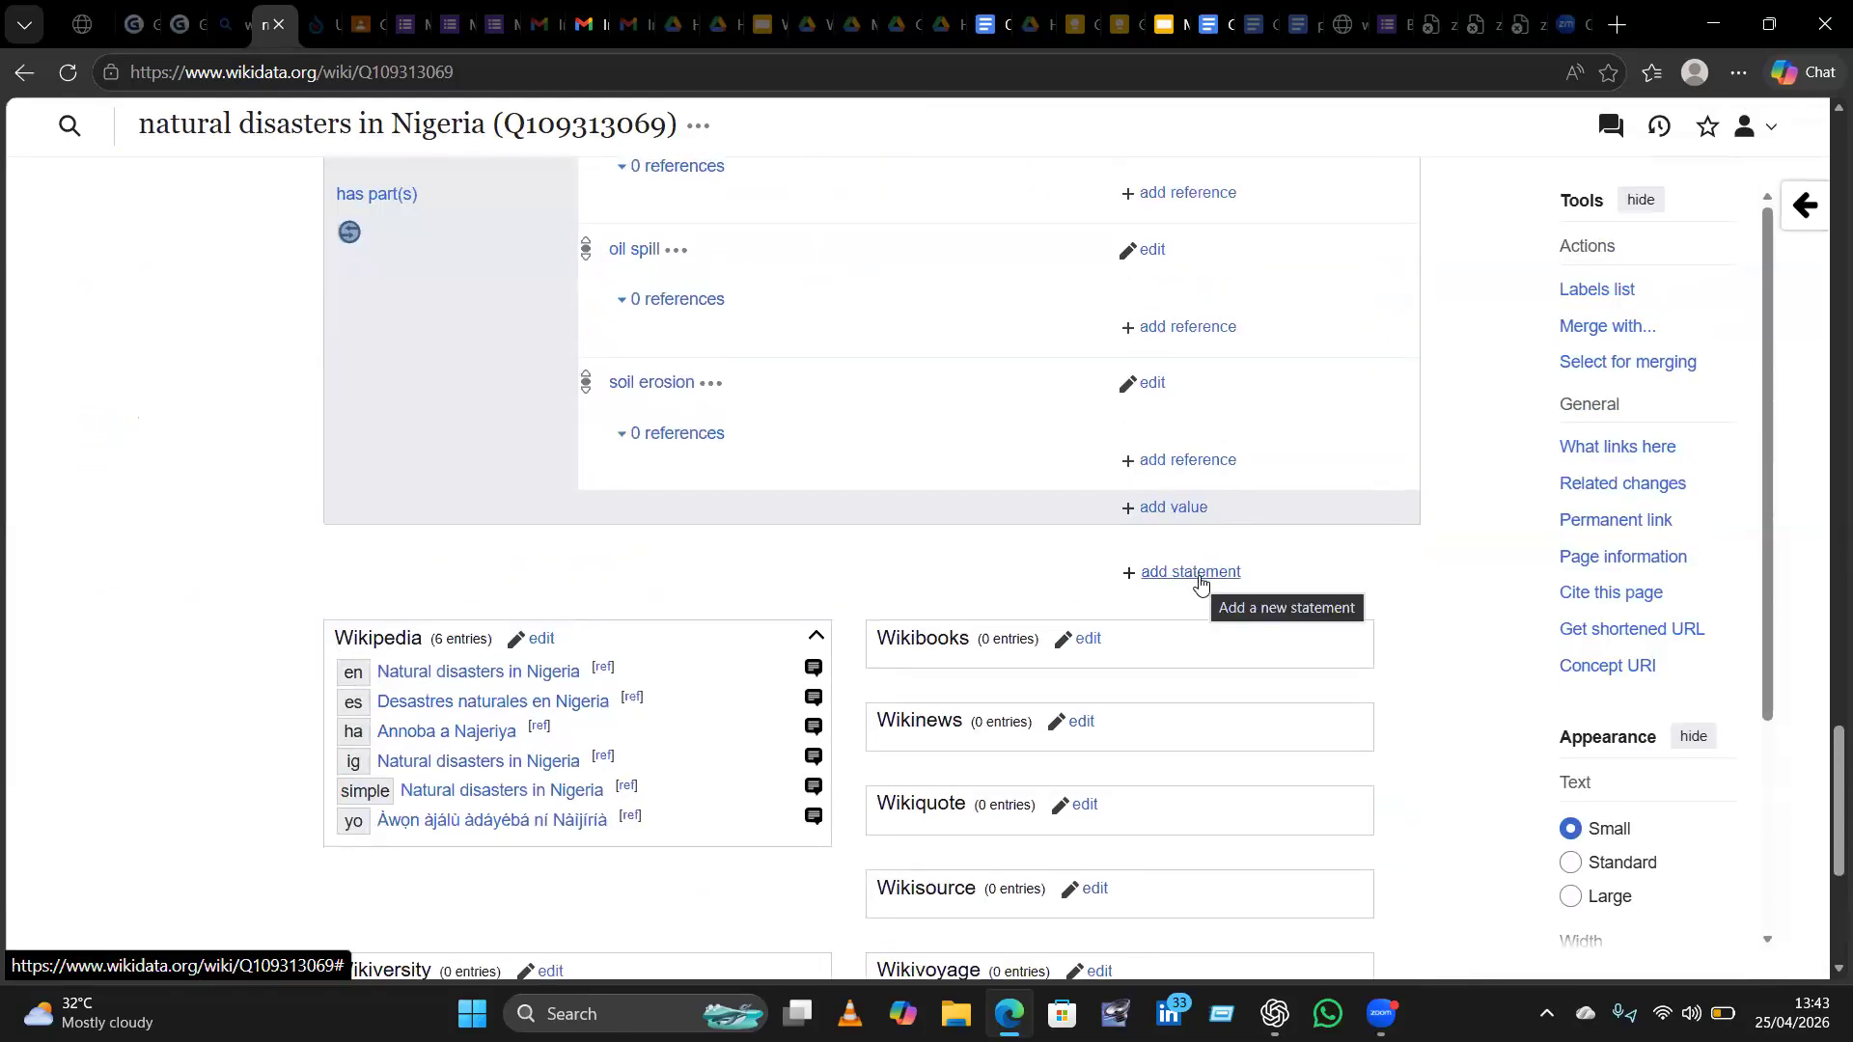
pyautogui.click(1192, 574)
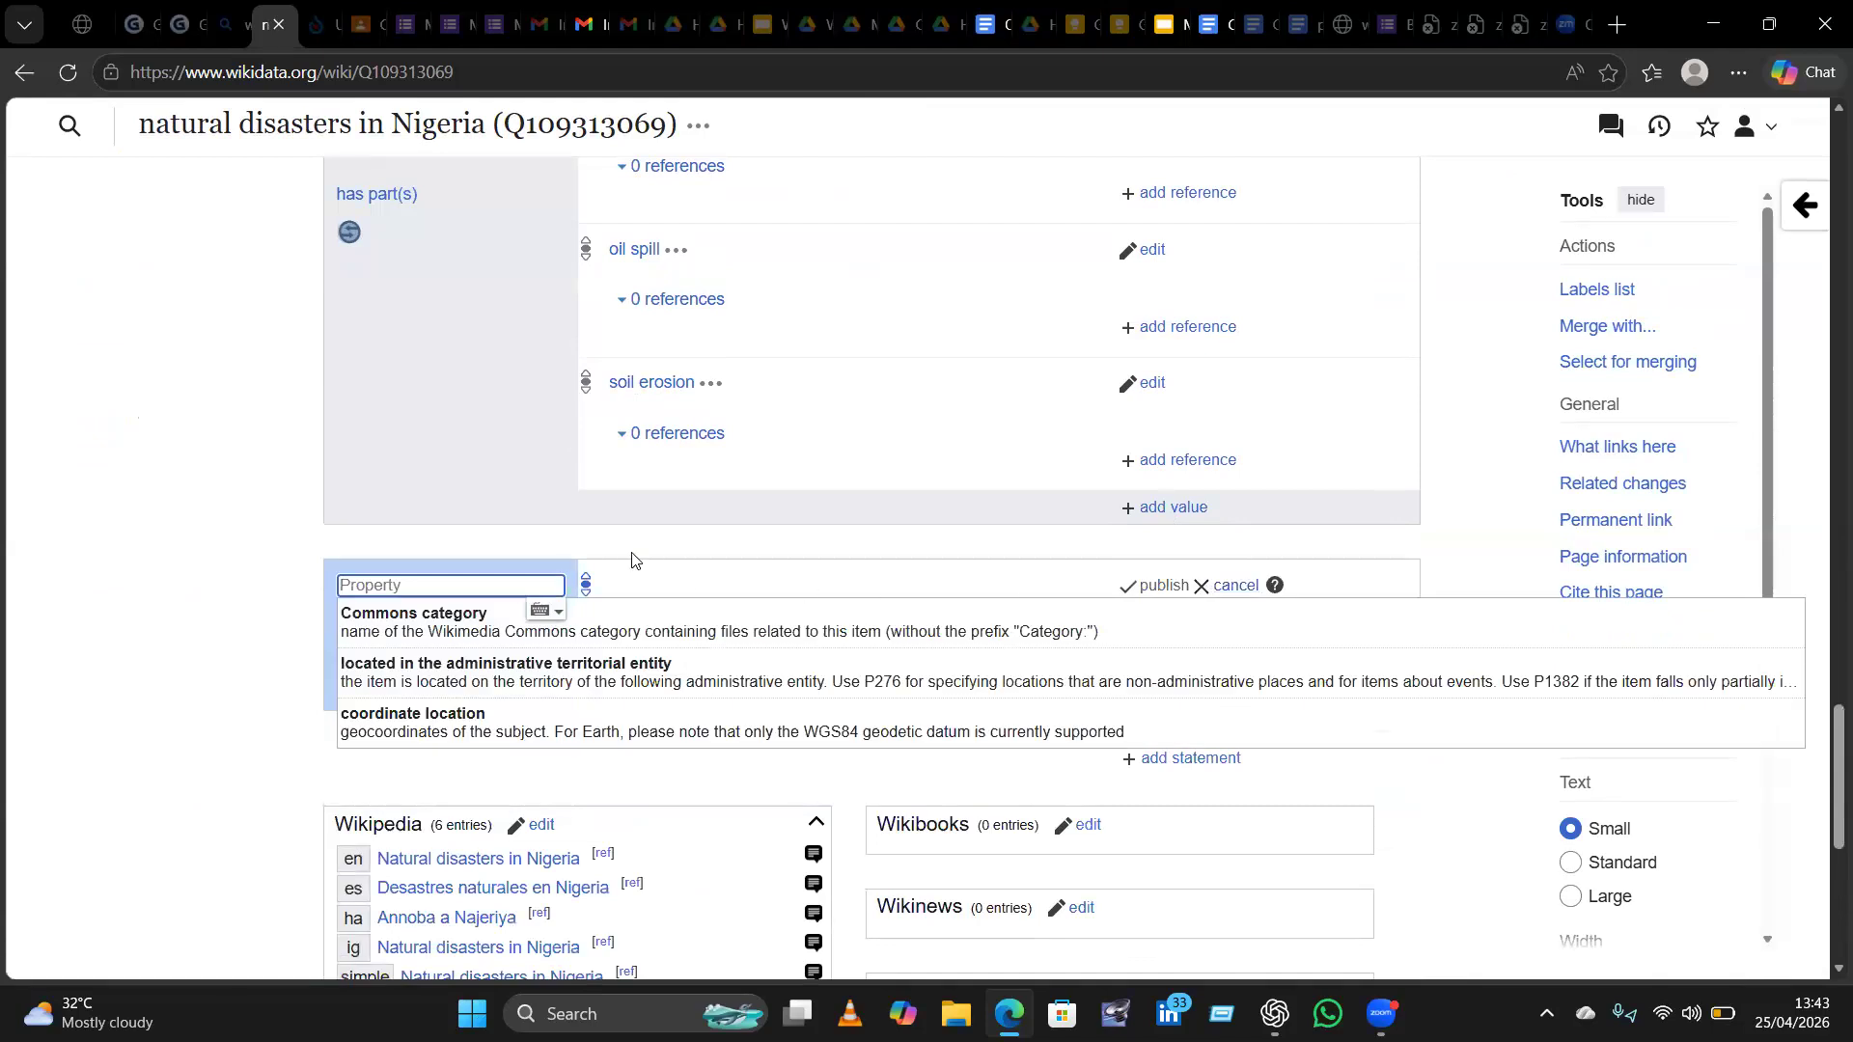
pyautogui.click(445, 624)
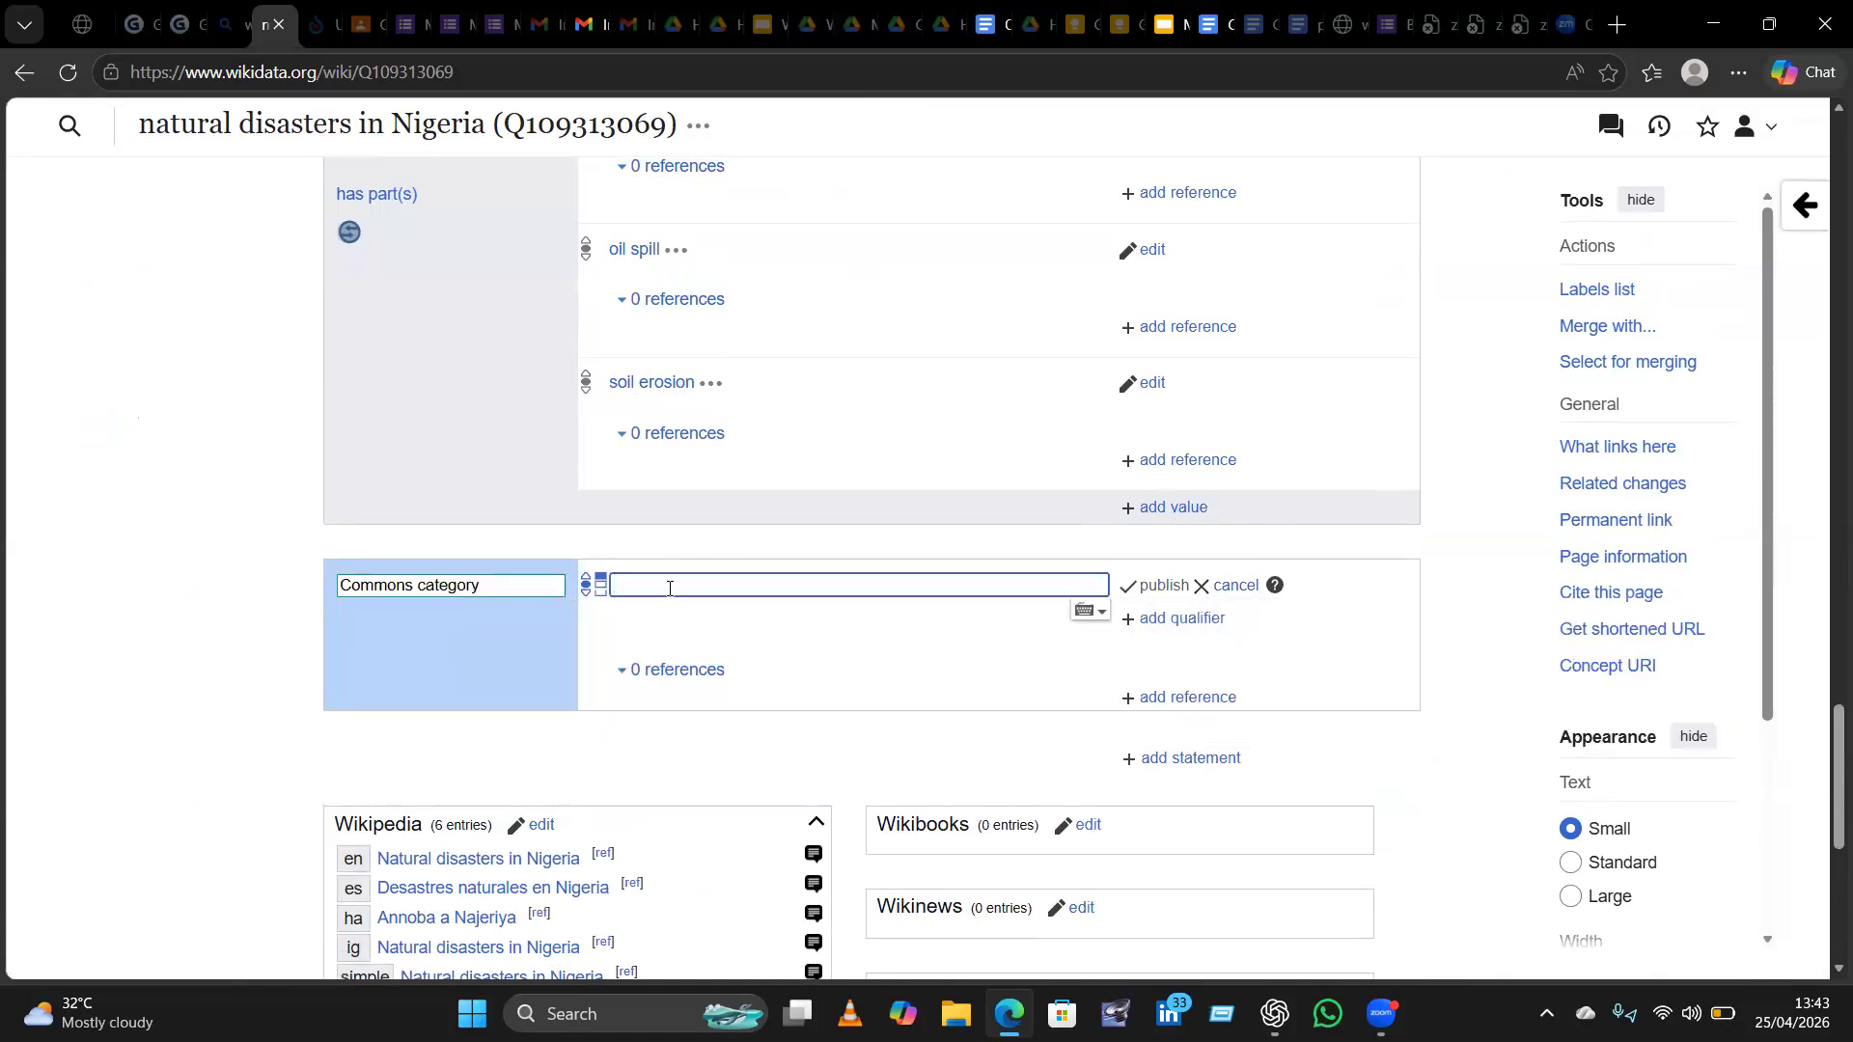
pyautogui.write('[[File:Flooded farm in Akwa-Ibom state, Uyo, Southern Nigerian.jpg|thumb|Flooded farm in Akwa-Ibom state, Uyo, Southern Nigerian during a heavy rain in April 2026]]')
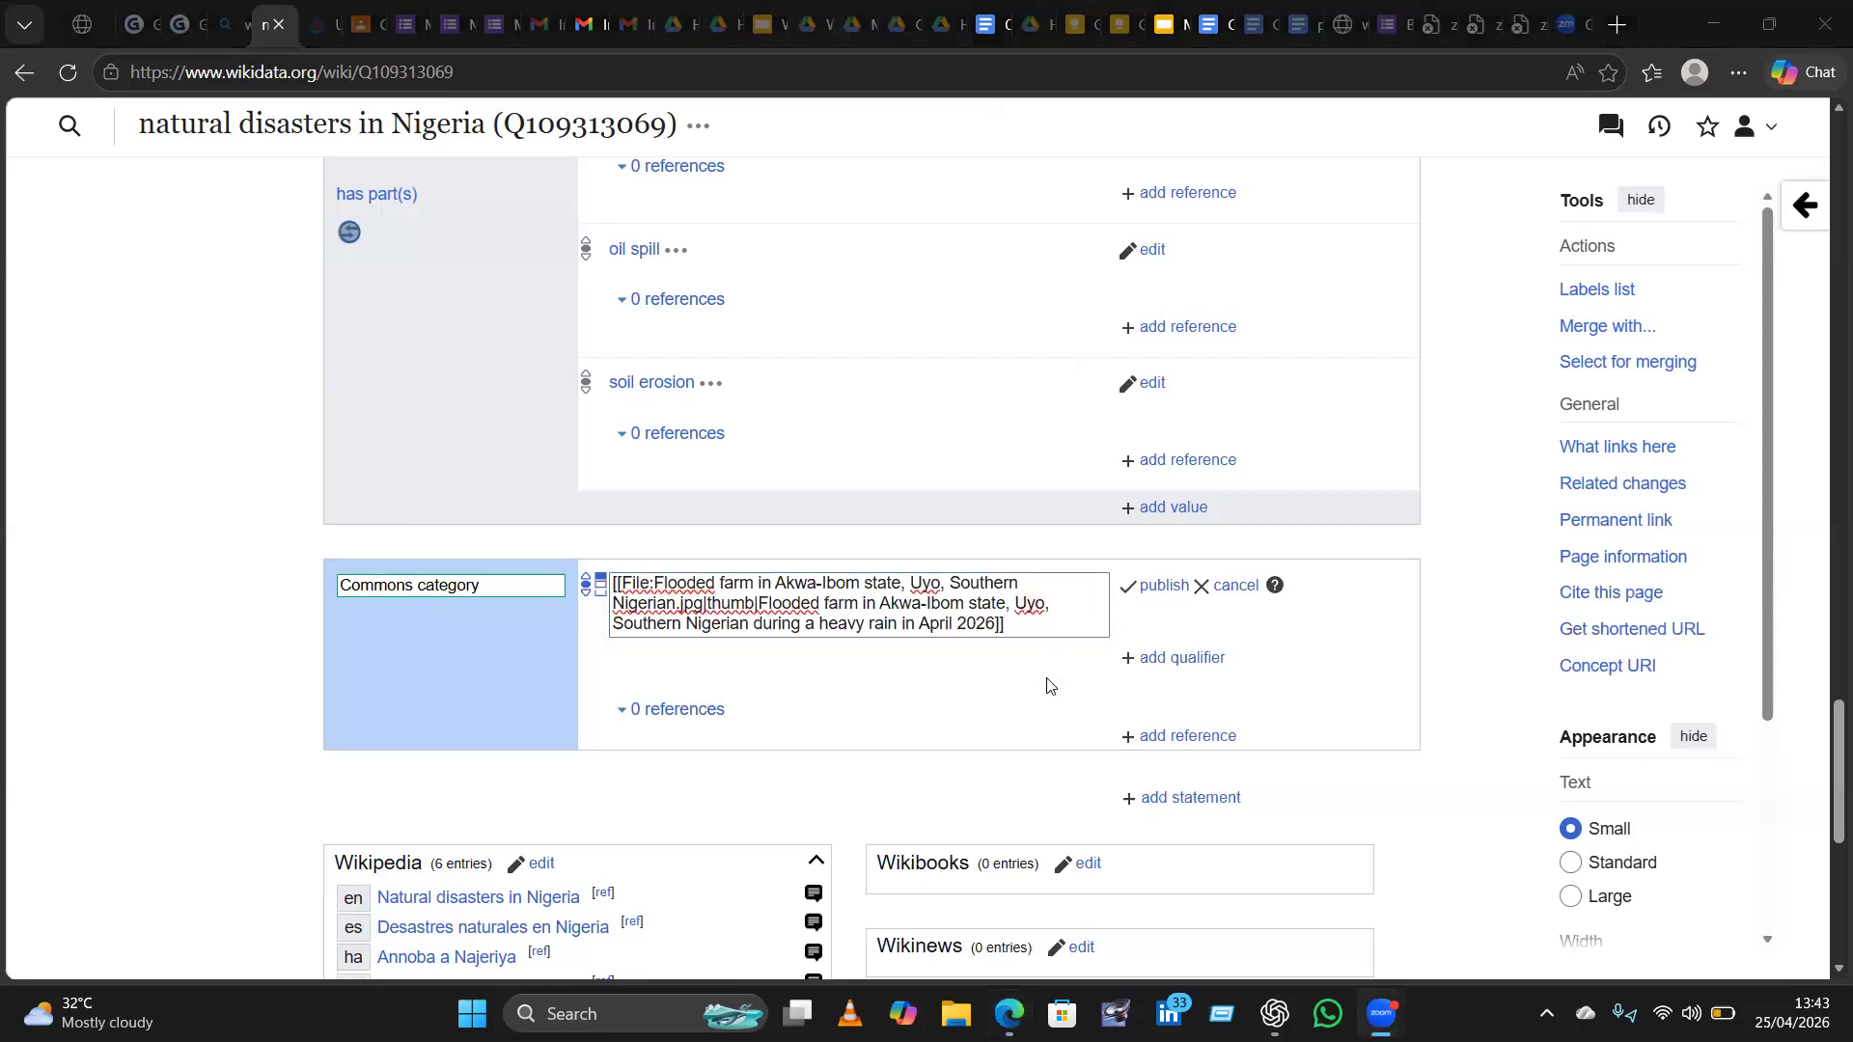
pyautogui.click(1171, 590)
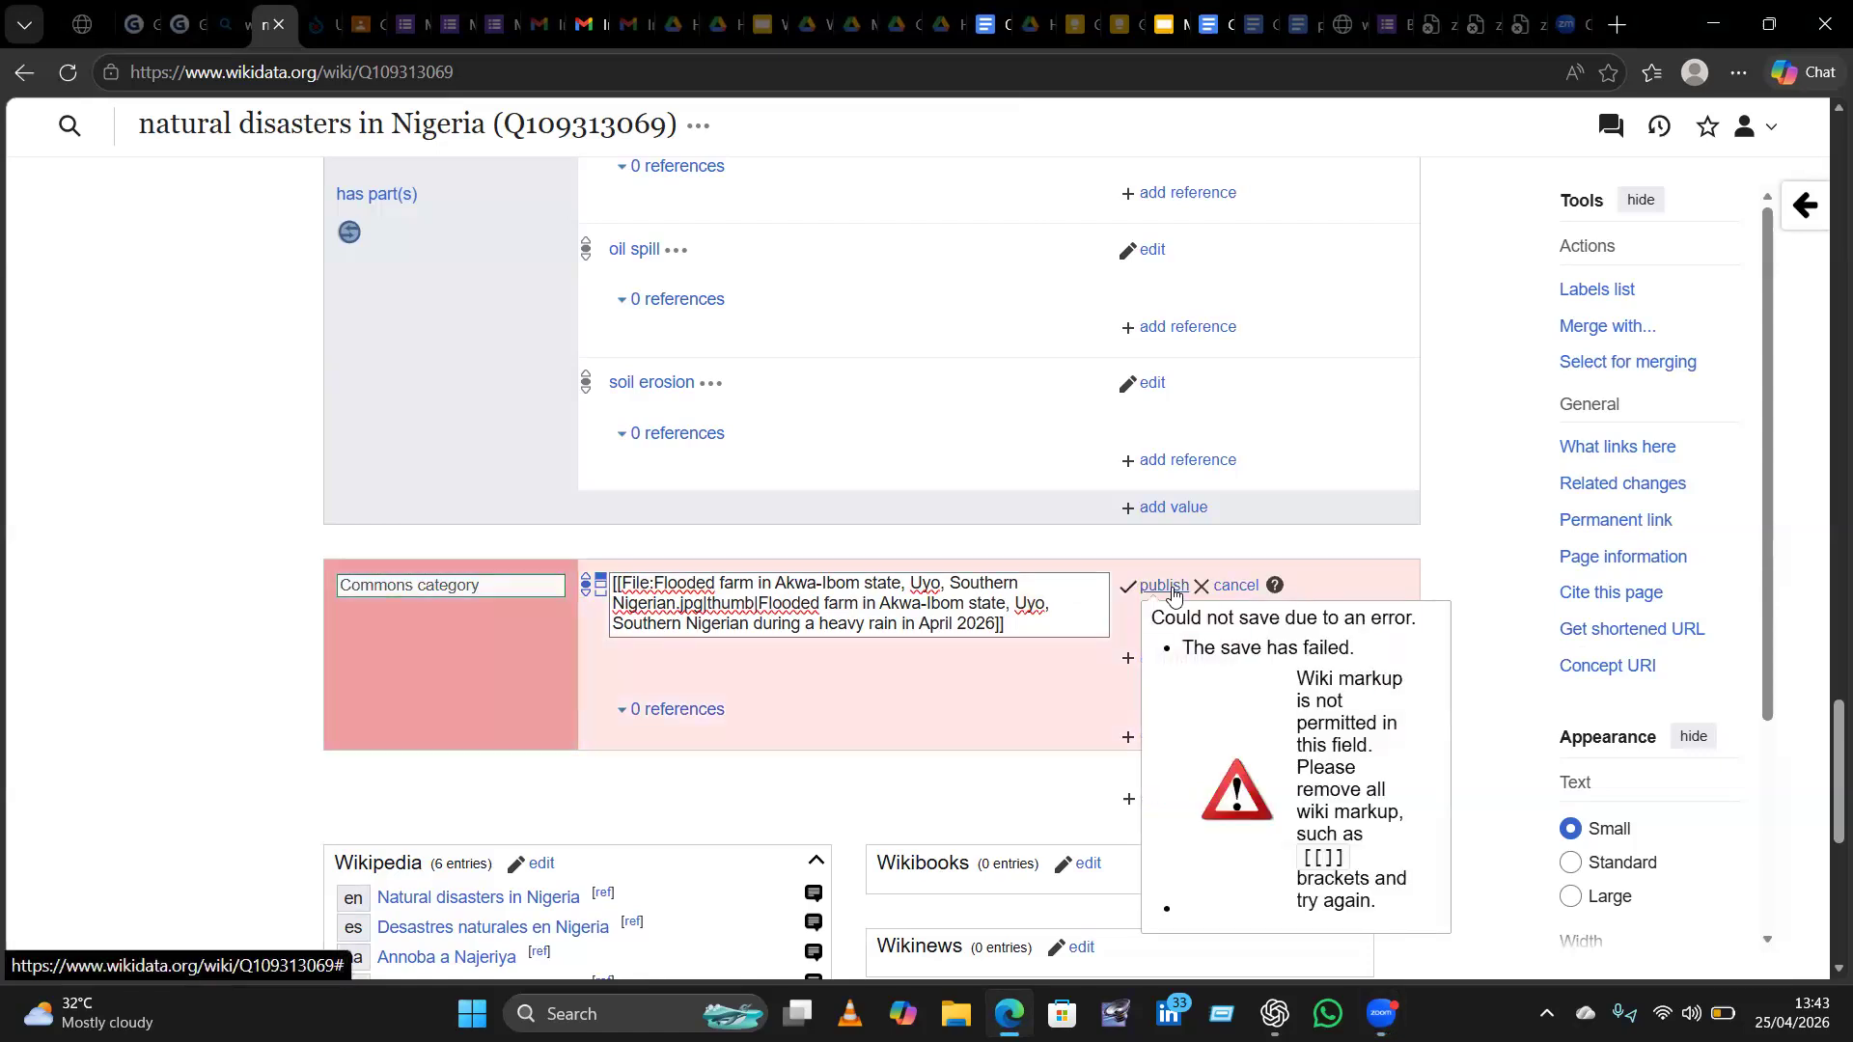
# Remove the opening and closing double square brackets from the Commons category value, publish the statement, and dismiss the event association request.
pyautogui.scroll(-2, 1338, 667)
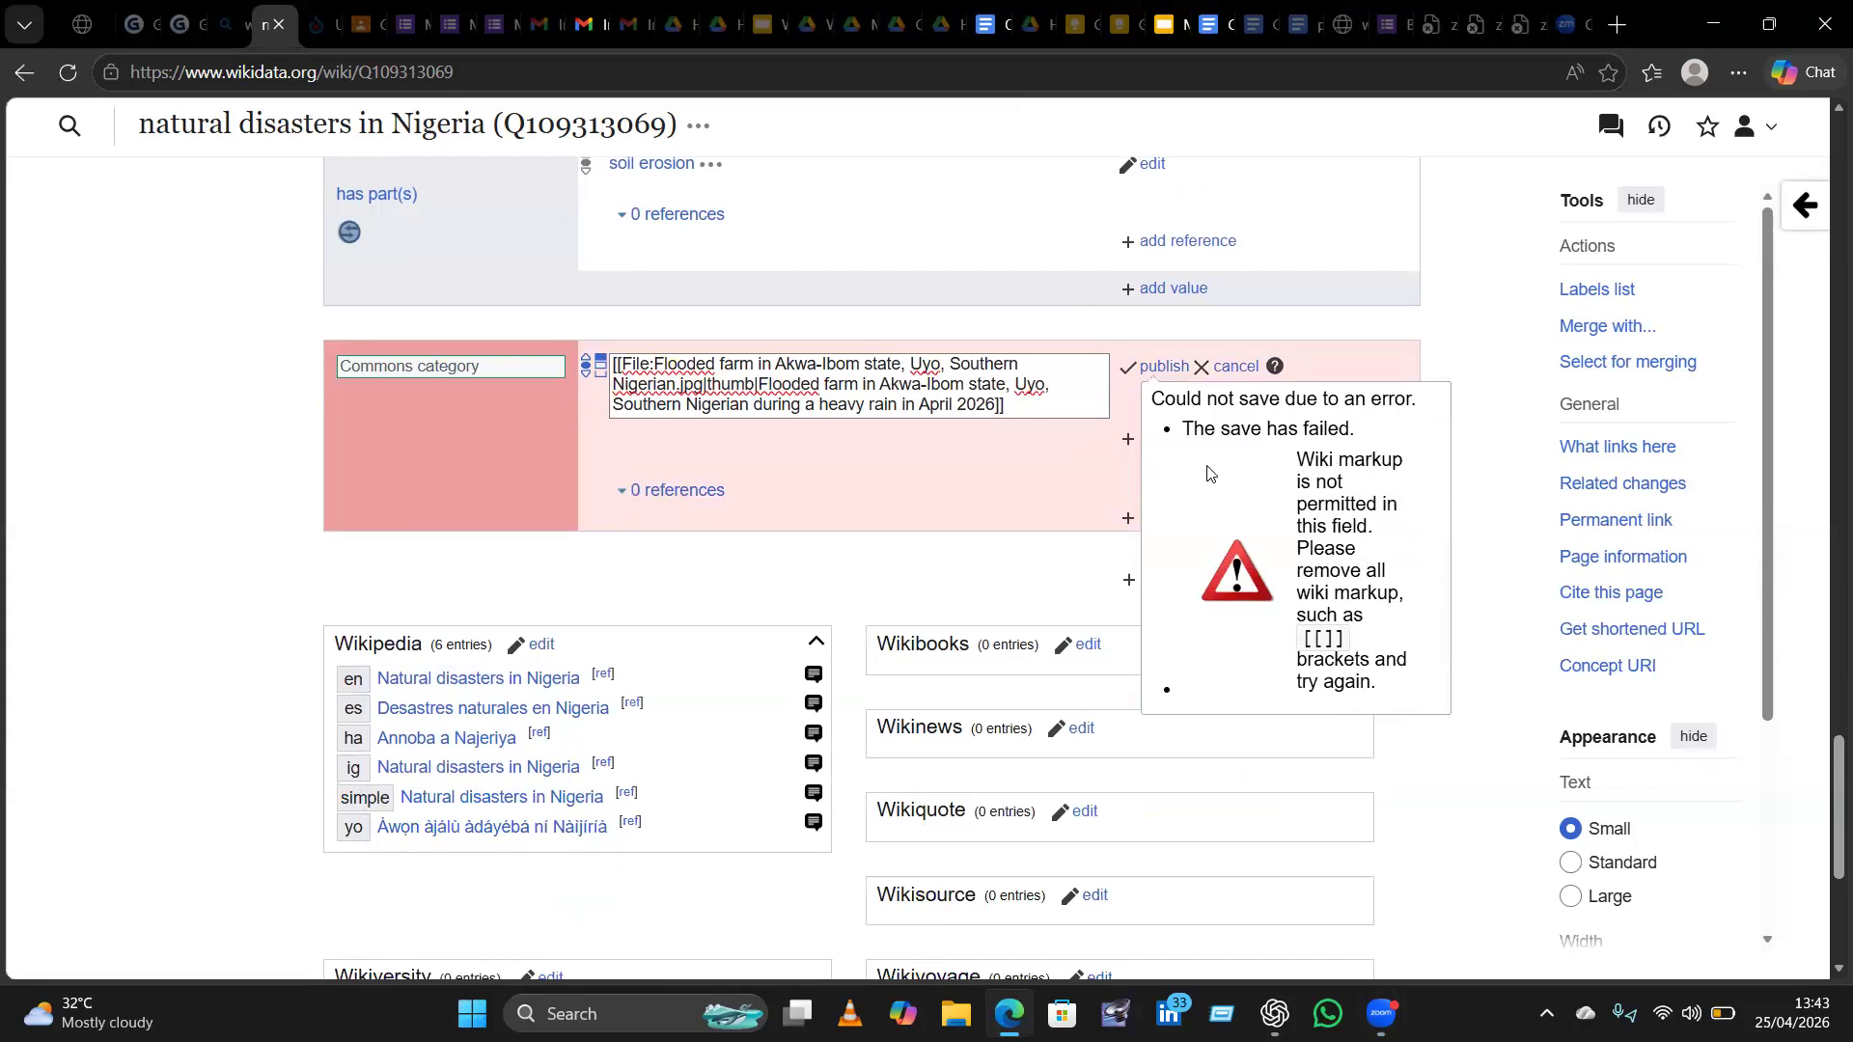
pyautogui.click(1038, 413)
pyautogui.press('BackSpace')
pyautogui.press('BackSpace')
pyautogui.press('Up')
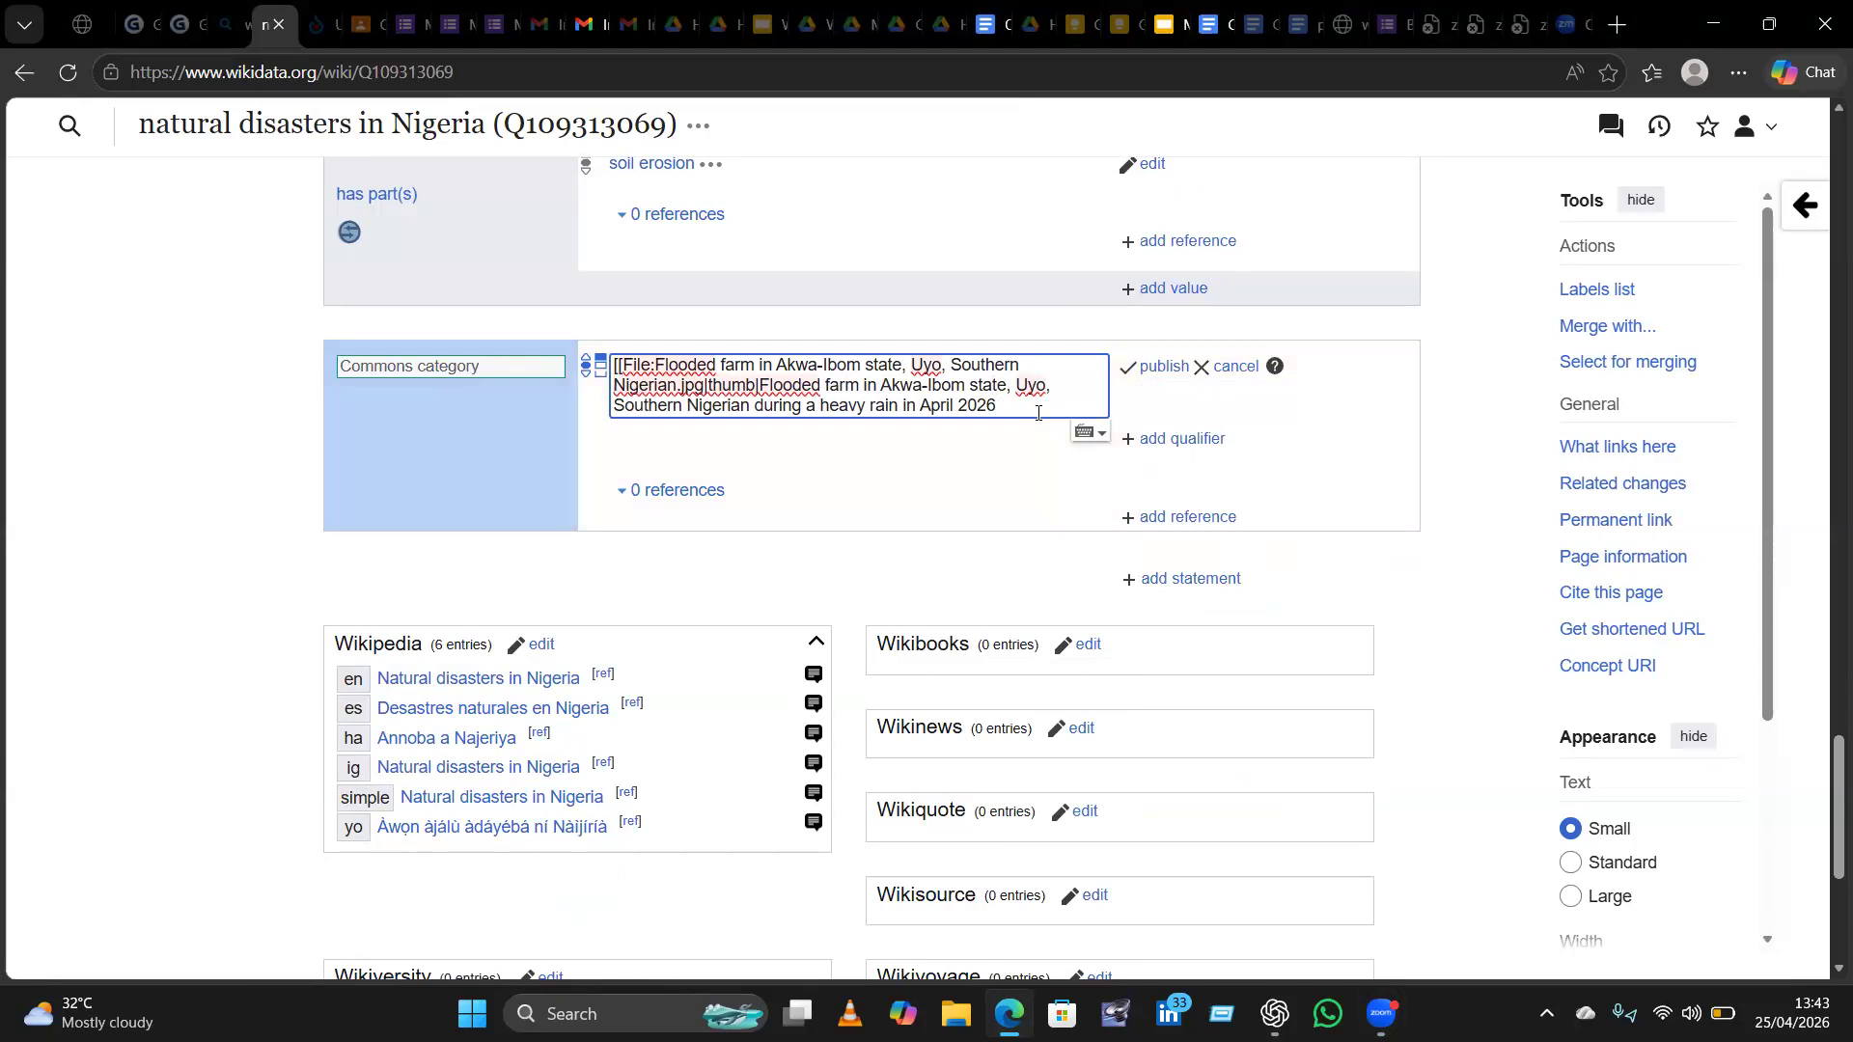
pyautogui.press('BackSpace')
pyautogui.press('BackSpace')
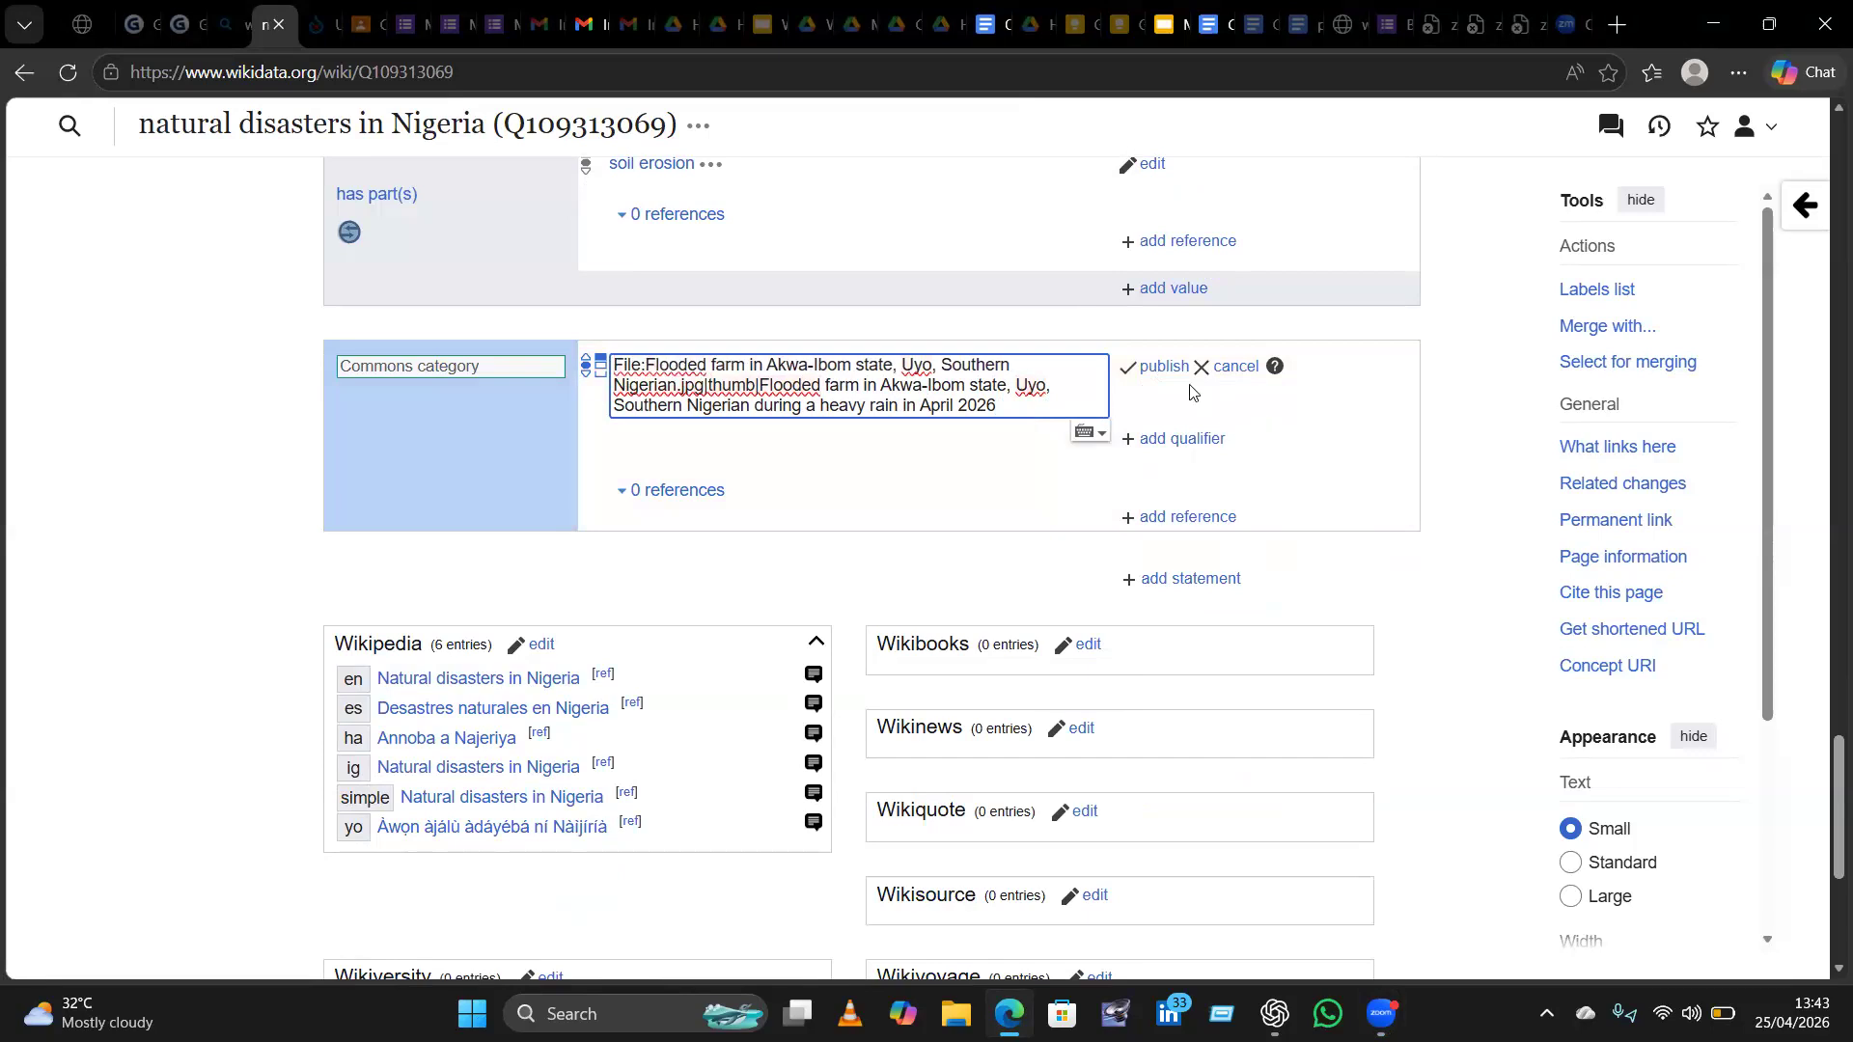
pyautogui.click(1160, 374)
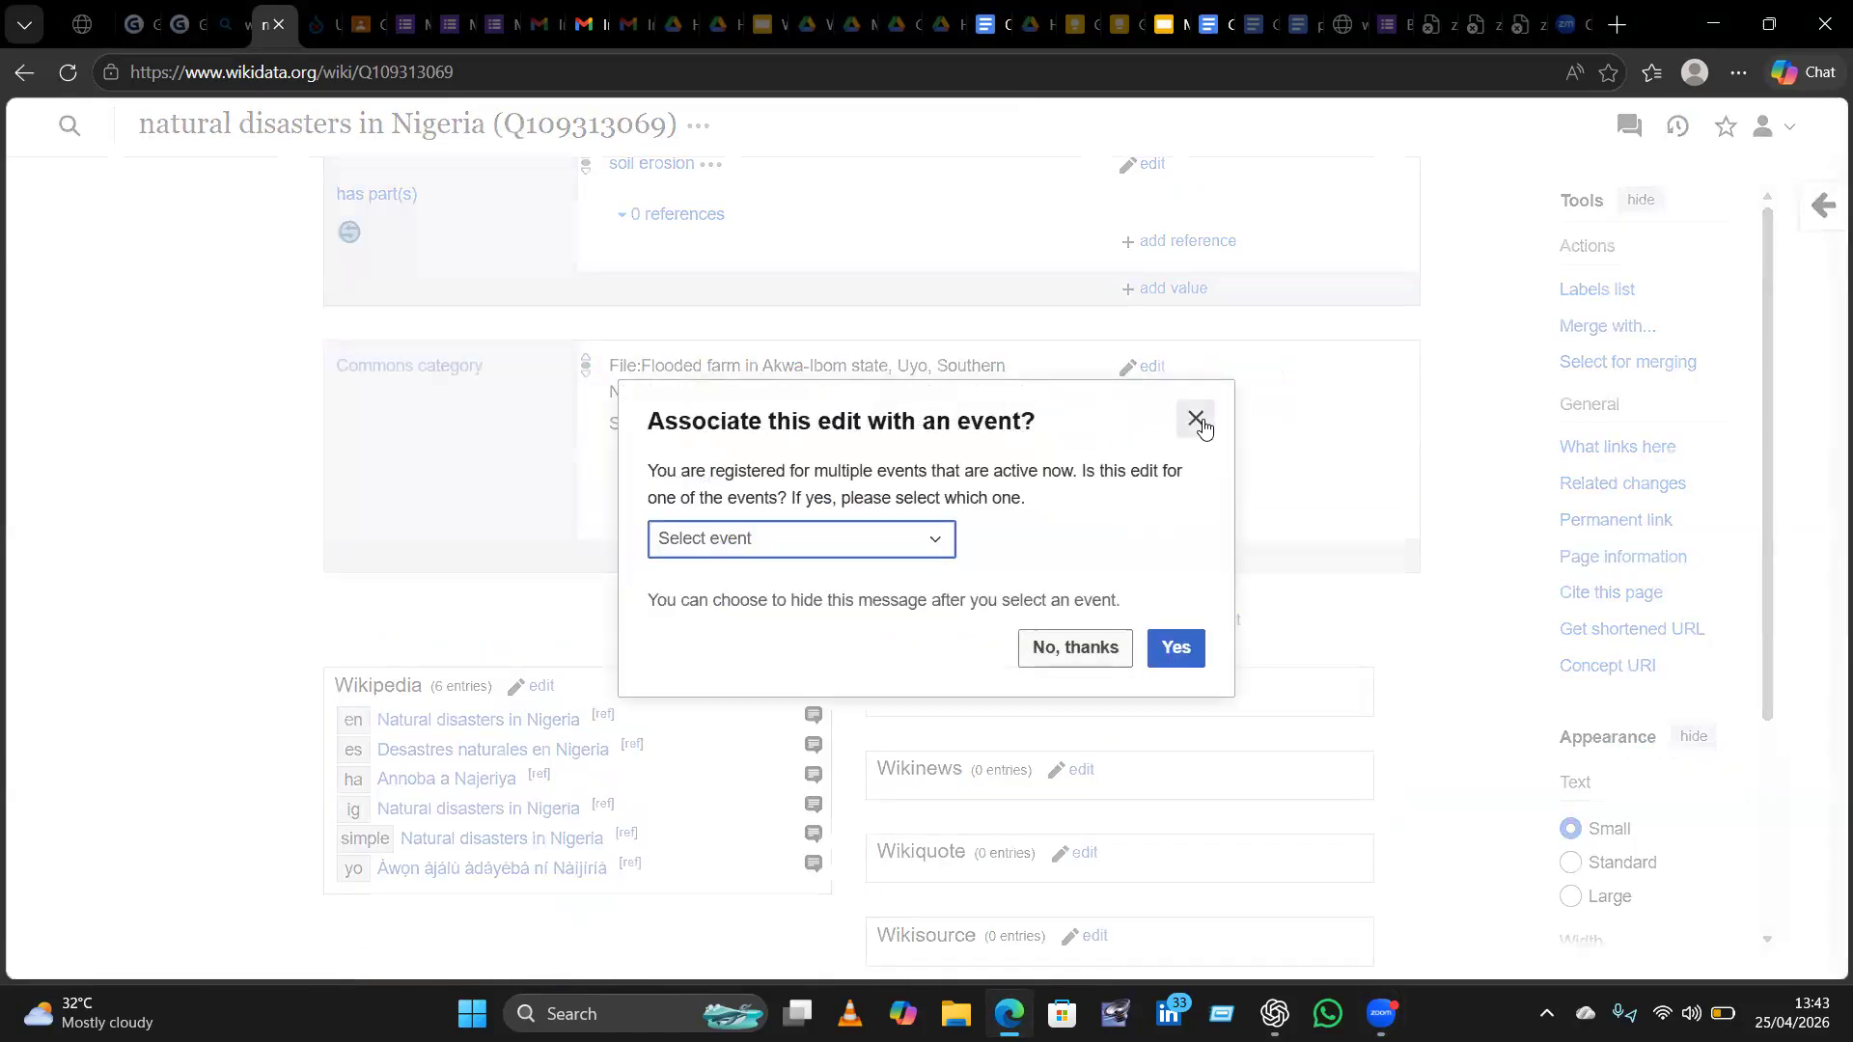
pyautogui.click(1197, 419)
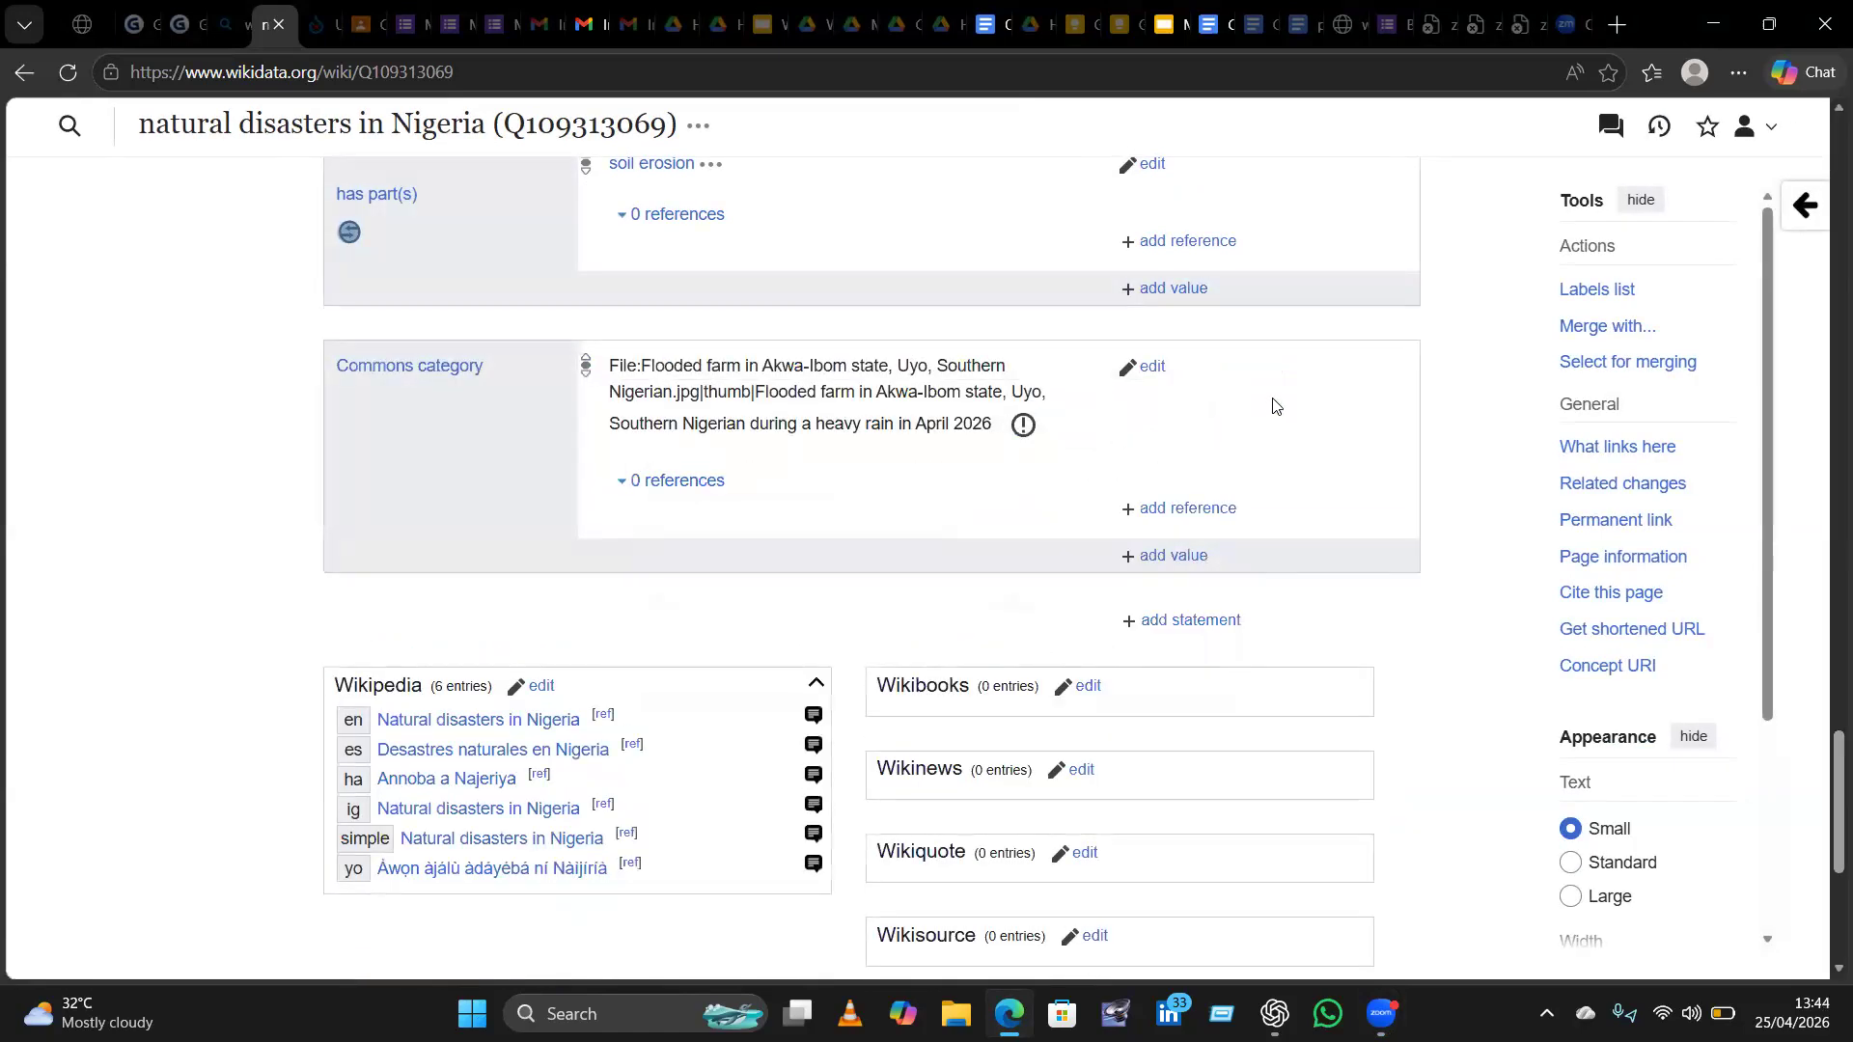
# Check the potential issues flagged on the new Commons category value.
pyautogui.click(1023, 435)
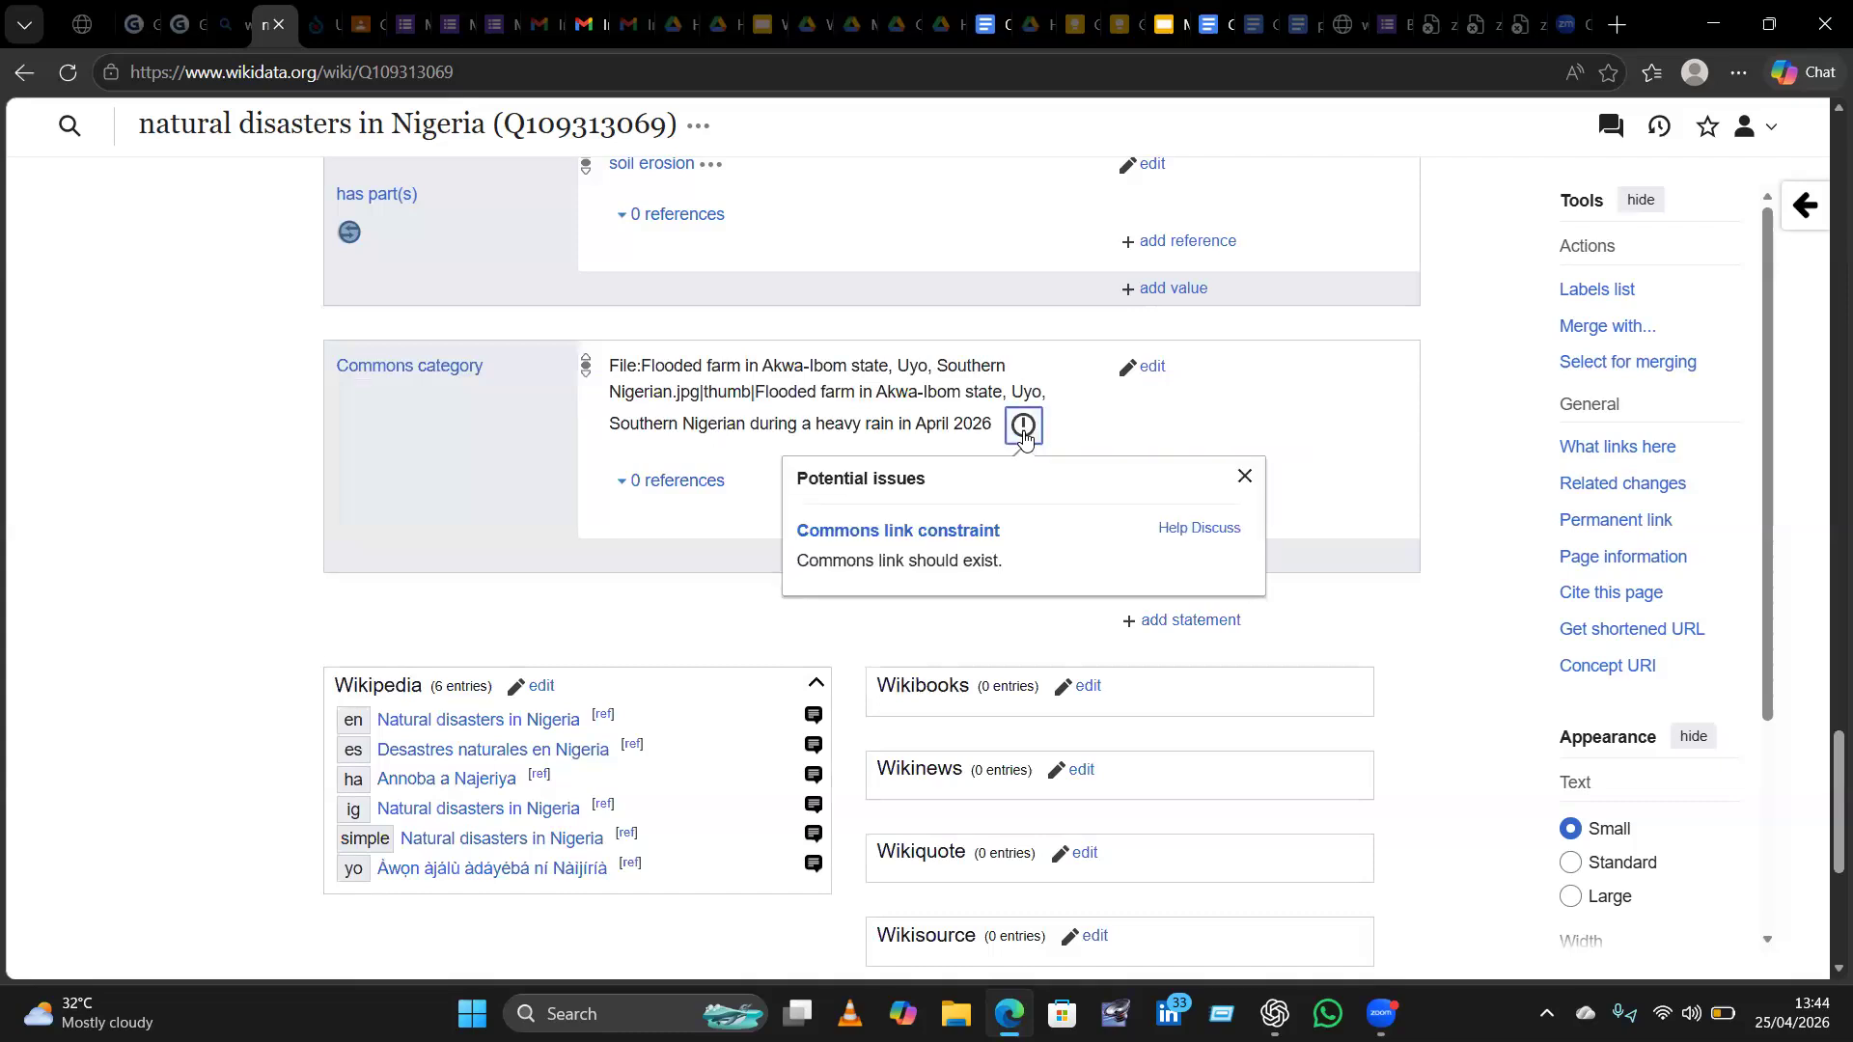
# Remove the Commons category statement holding the flooded farm file markup from the item.
pyautogui.click(1245, 477)
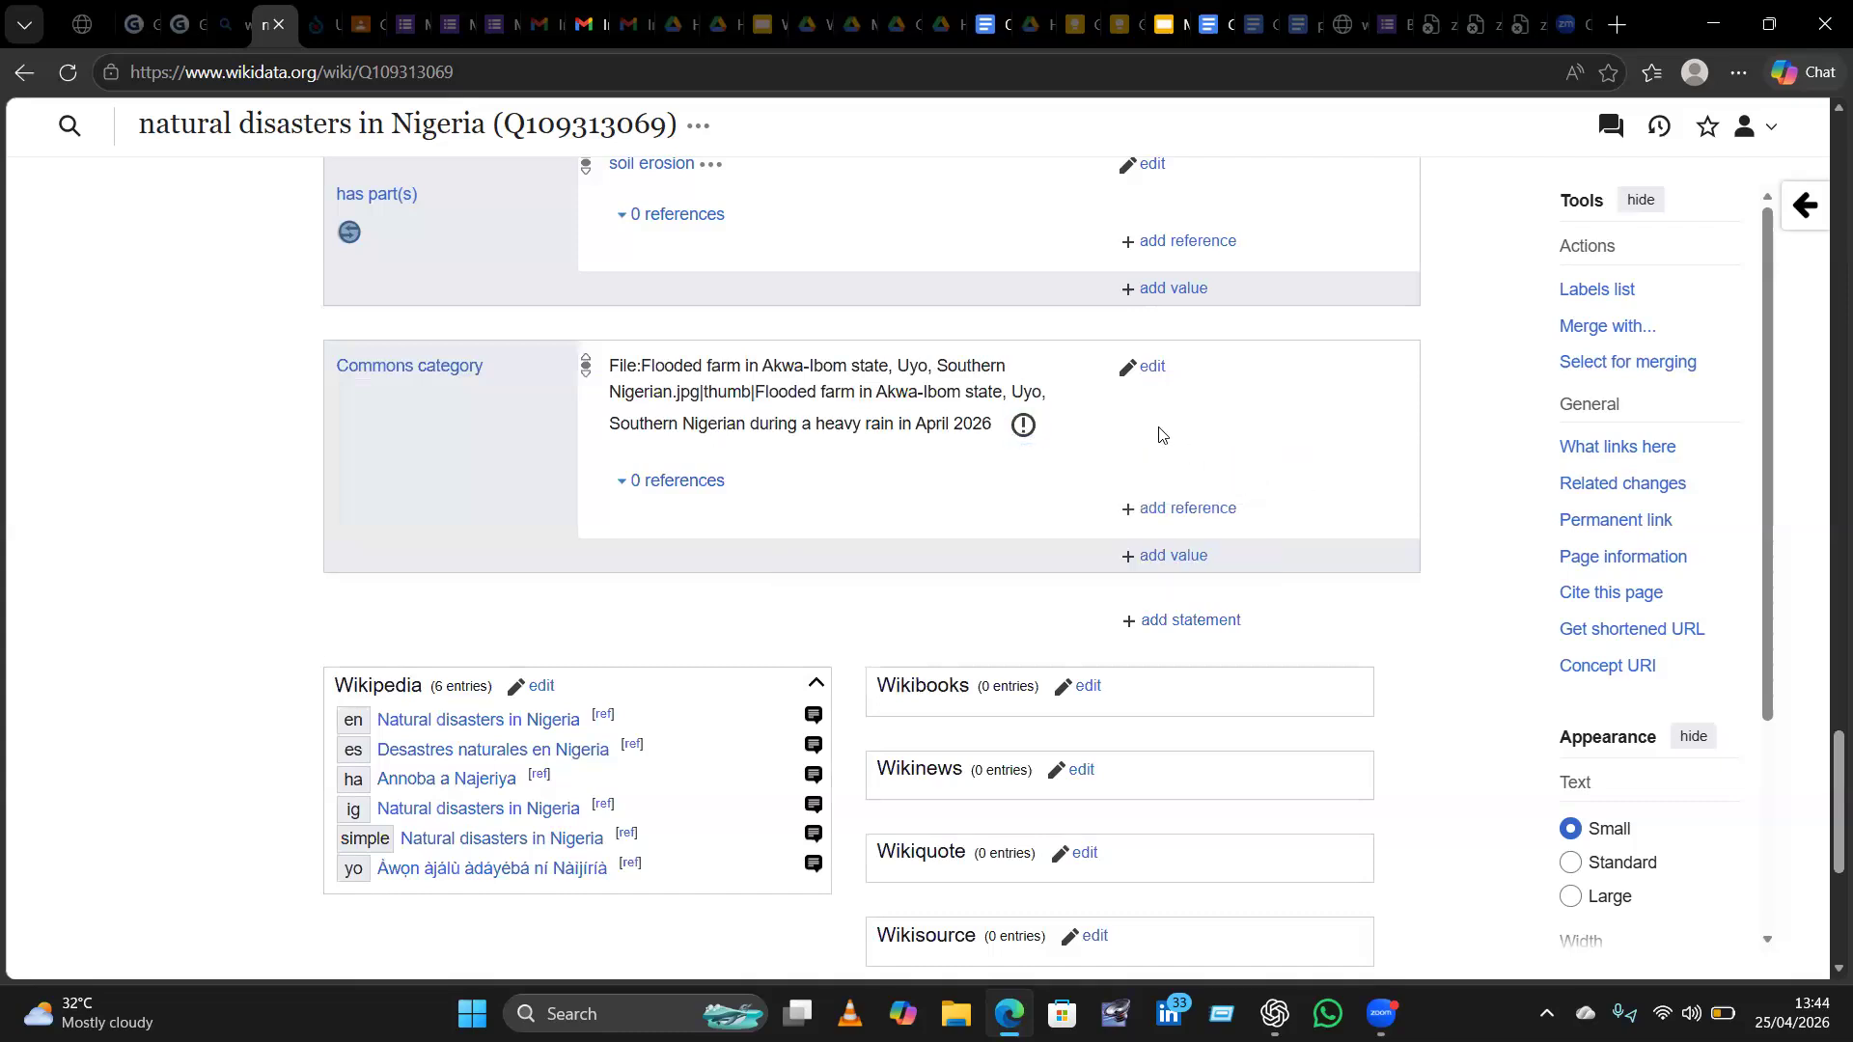
pyautogui.click(1147, 370)
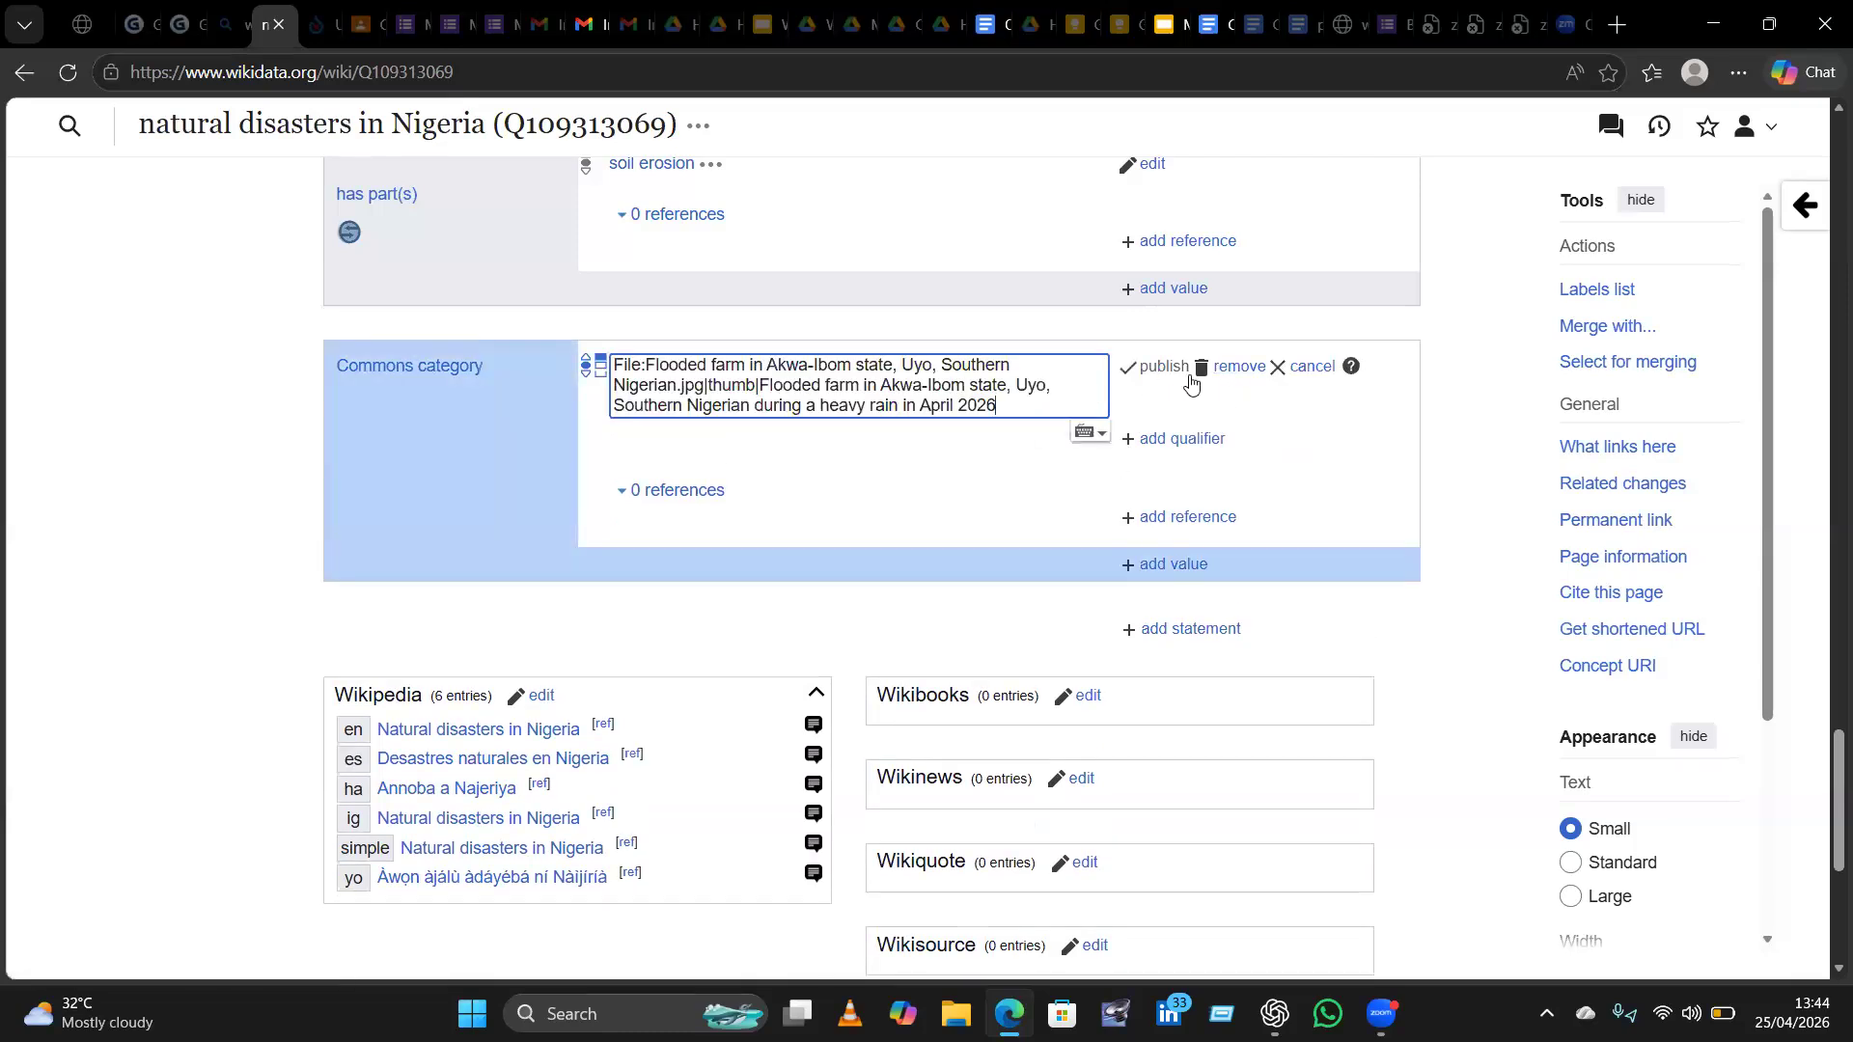
pyautogui.click(1294, 372)
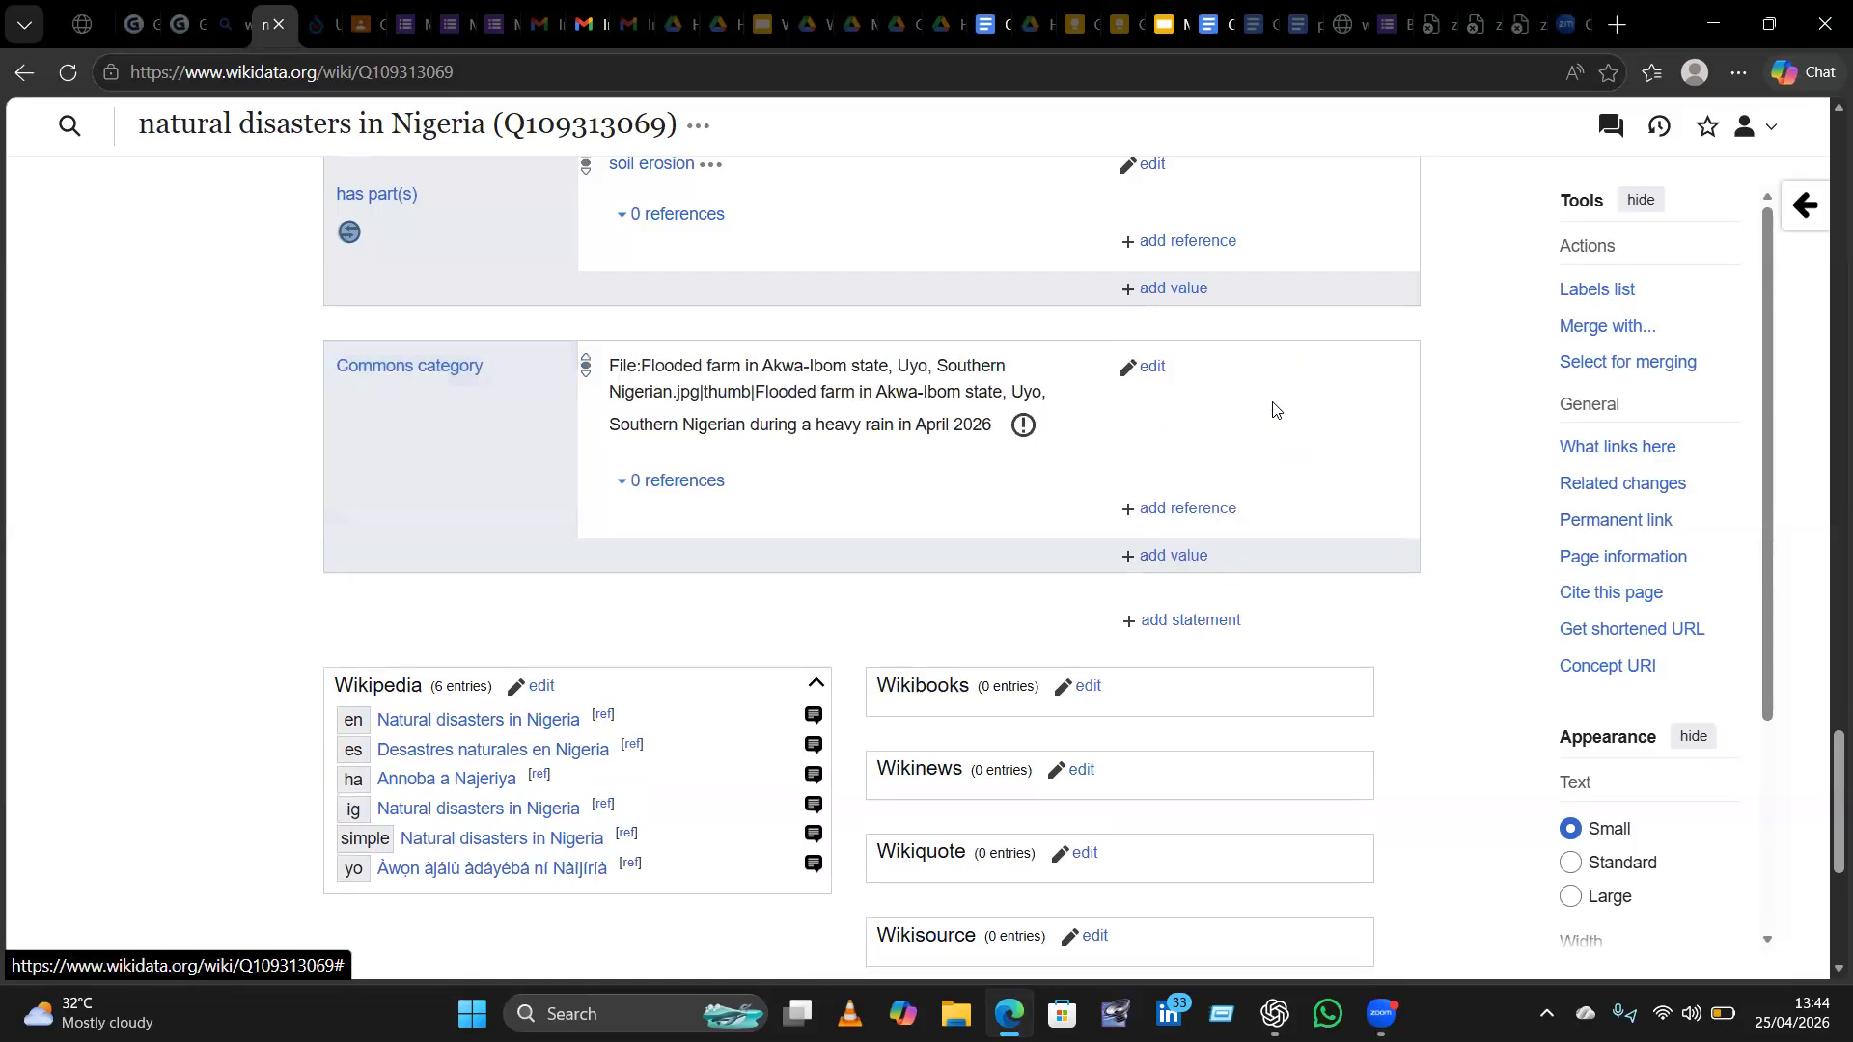
pyautogui.click(1149, 368)
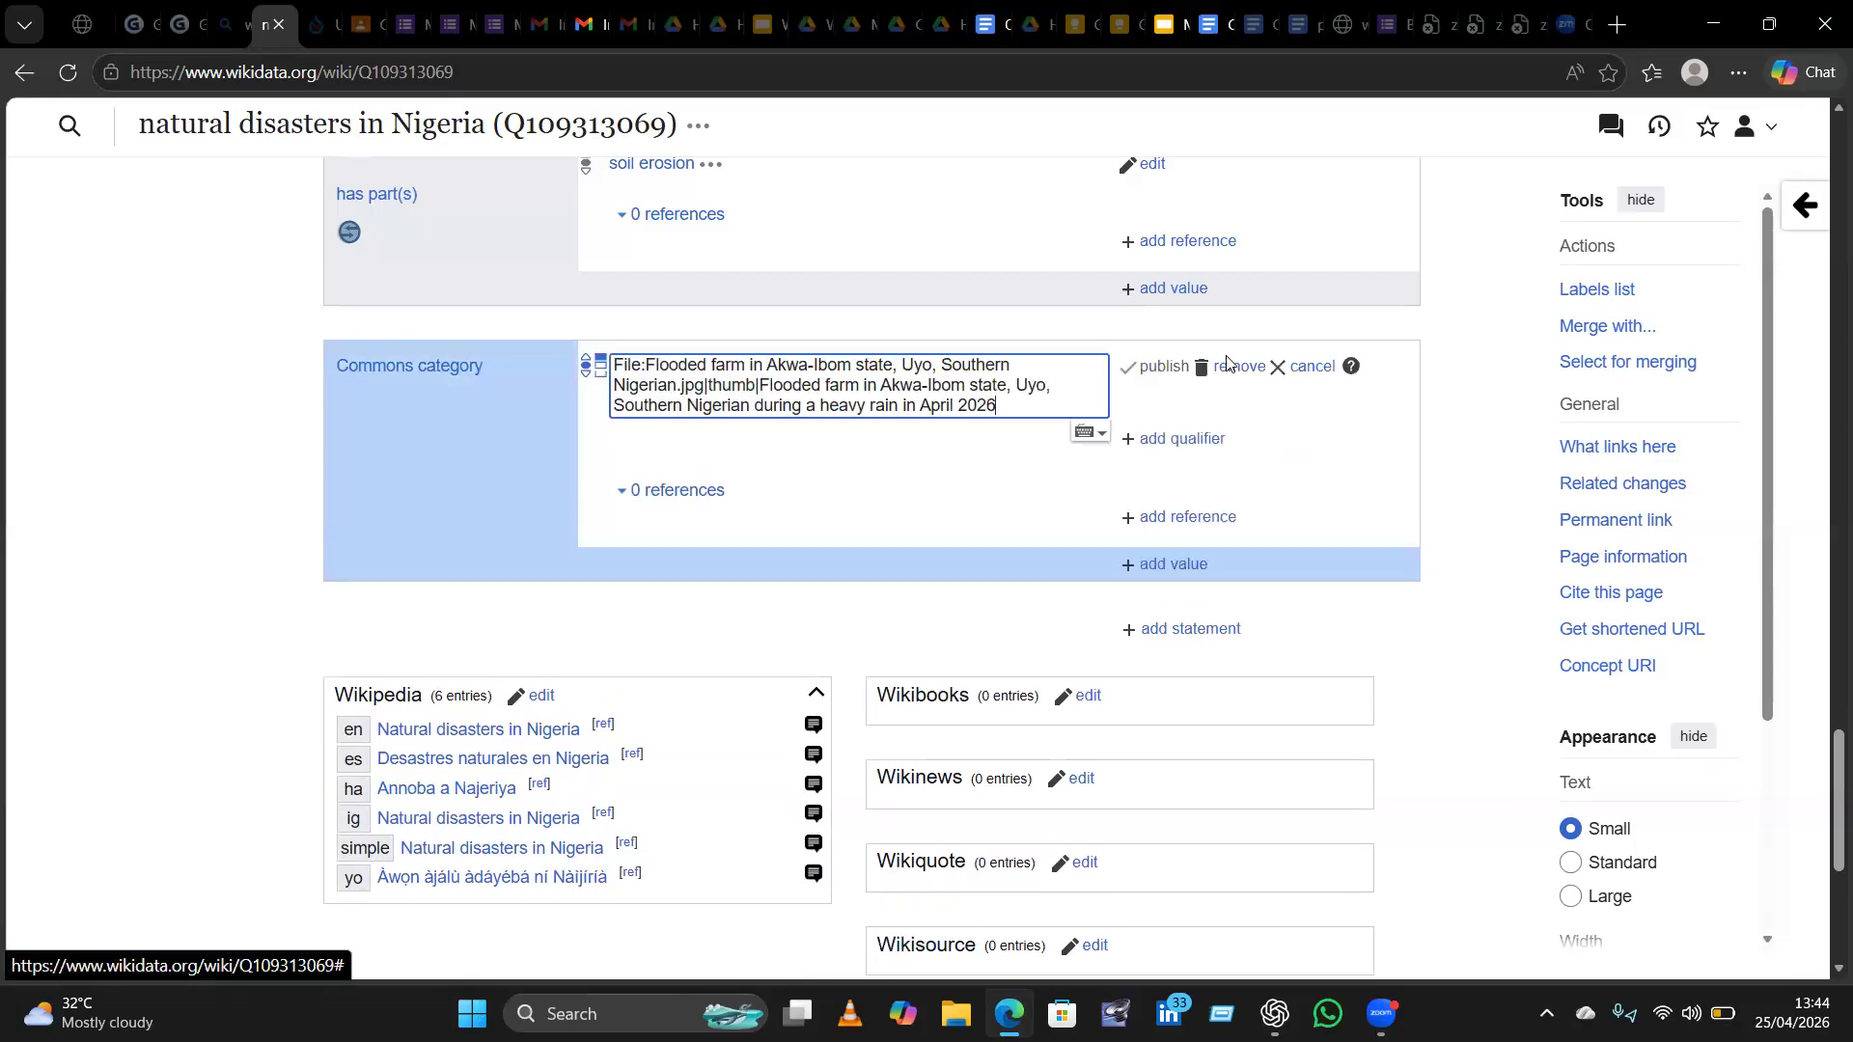
pyautogui.click(1239, 373)
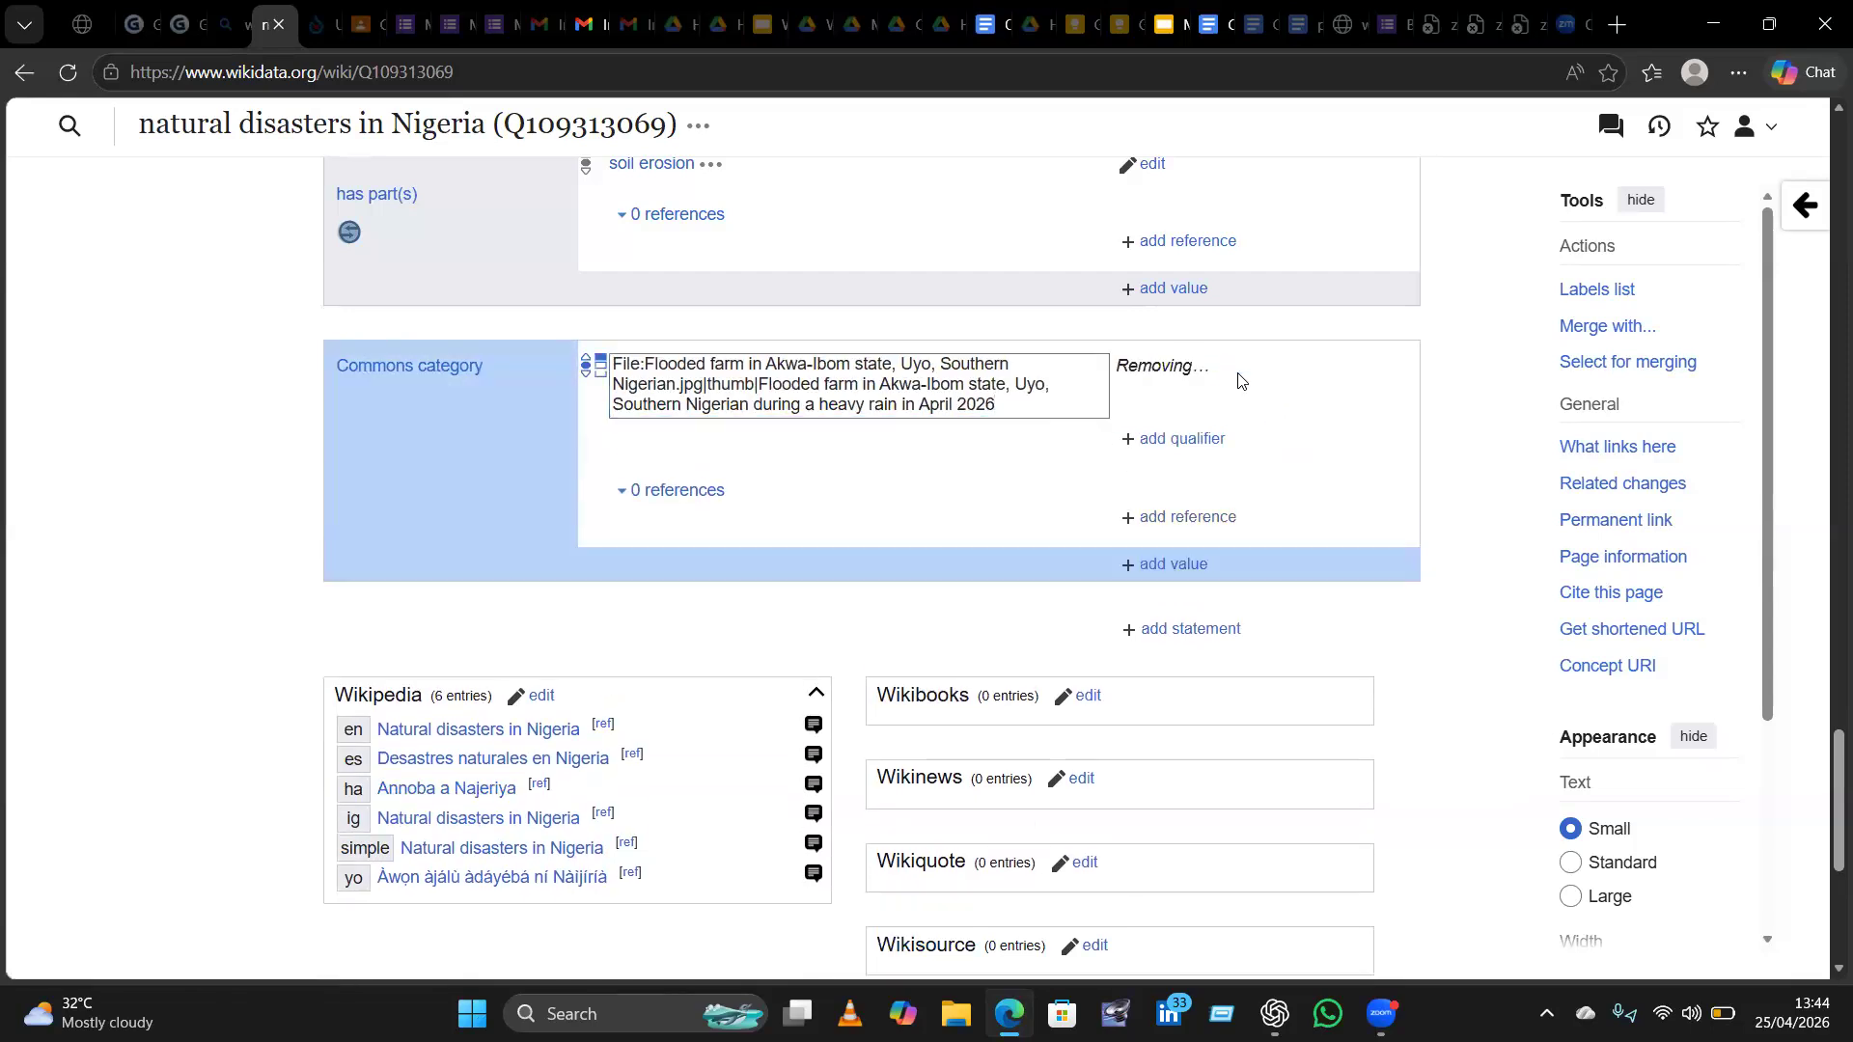
pyautogui.click(1193, 421)
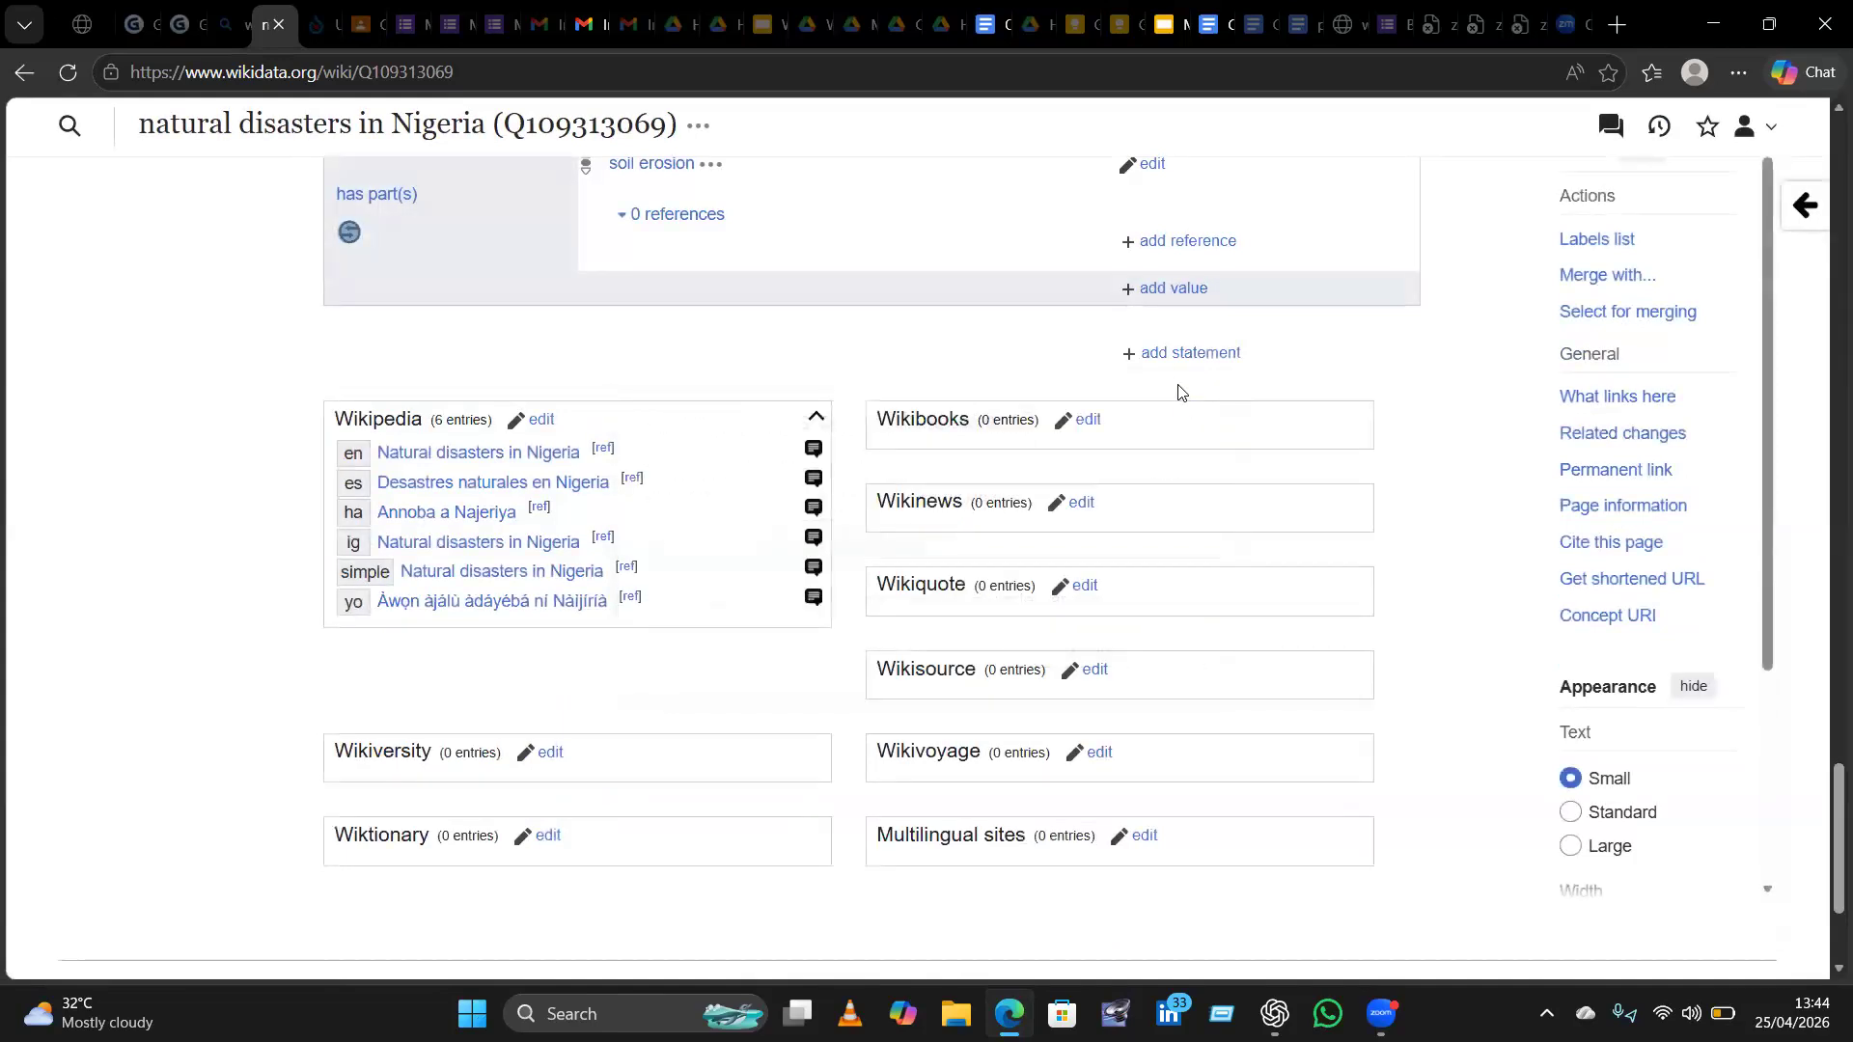
# Start a new statement on the item using the image property, leaving its value empty.
pyautogui.click(1187, 354)
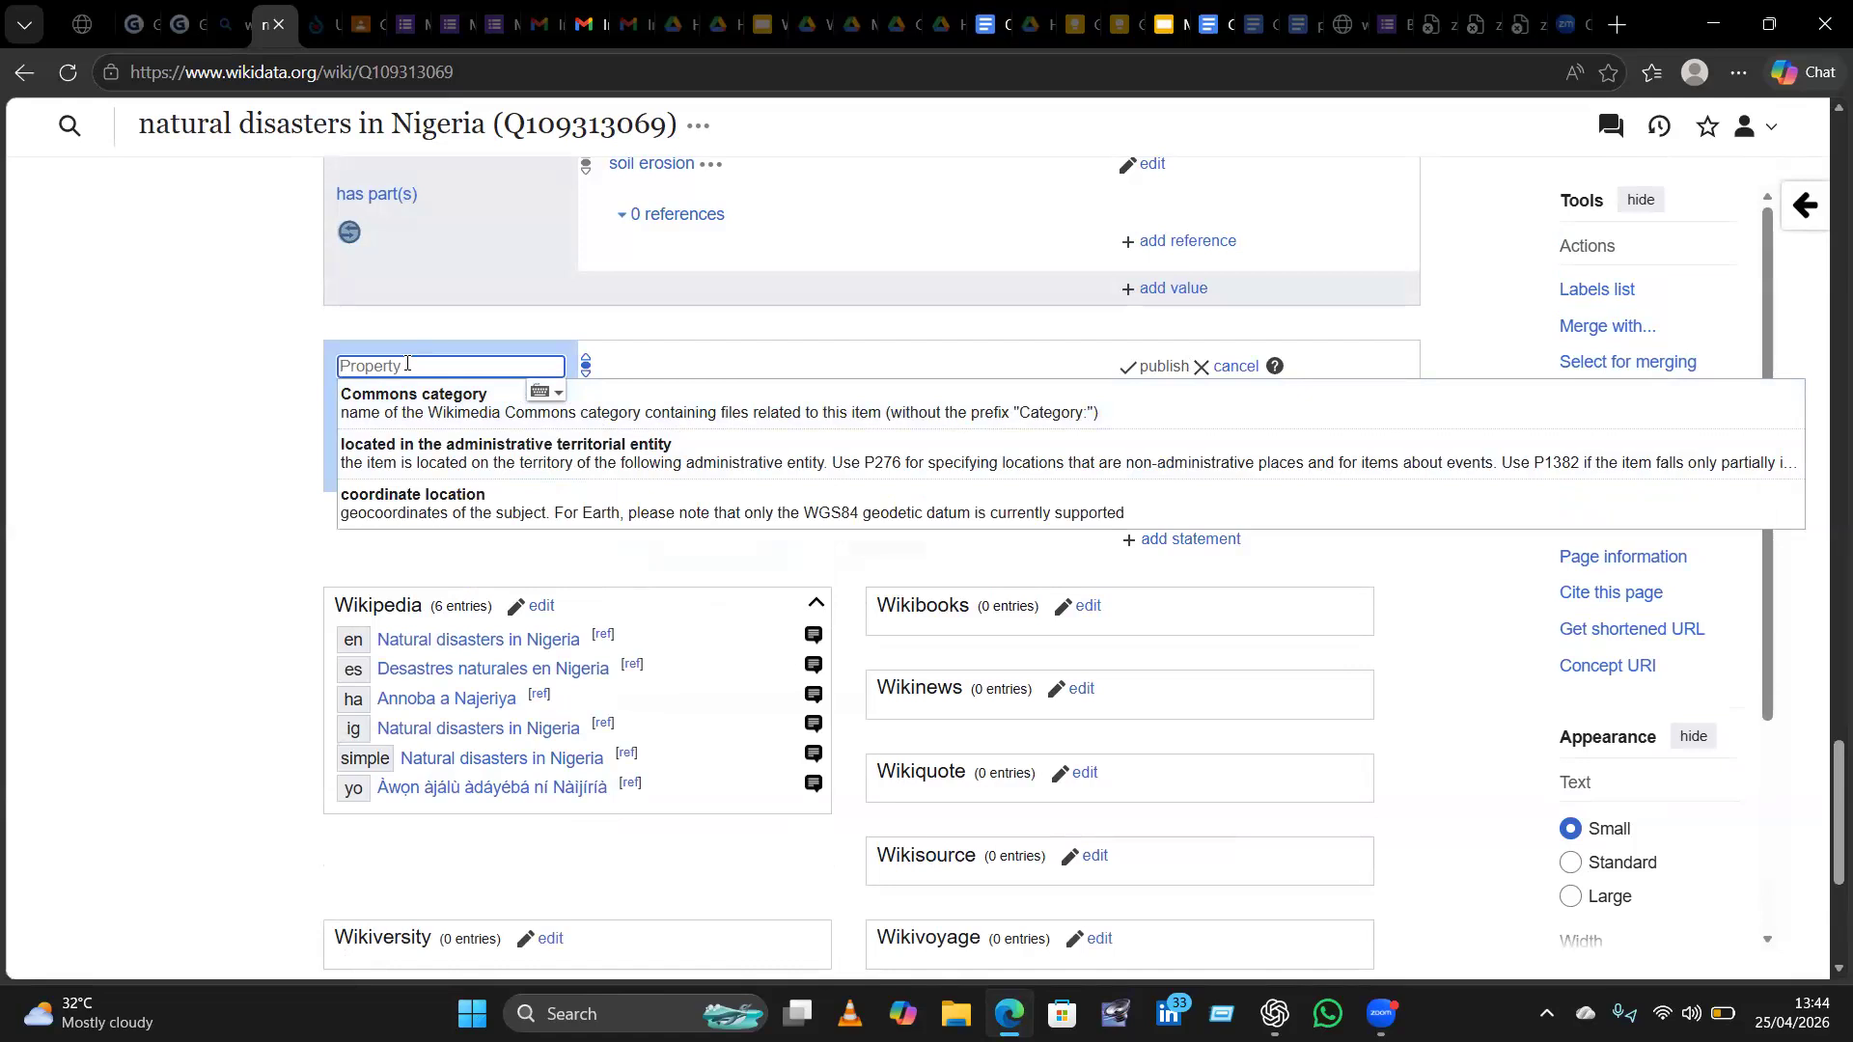
pyautogui.write('ph')
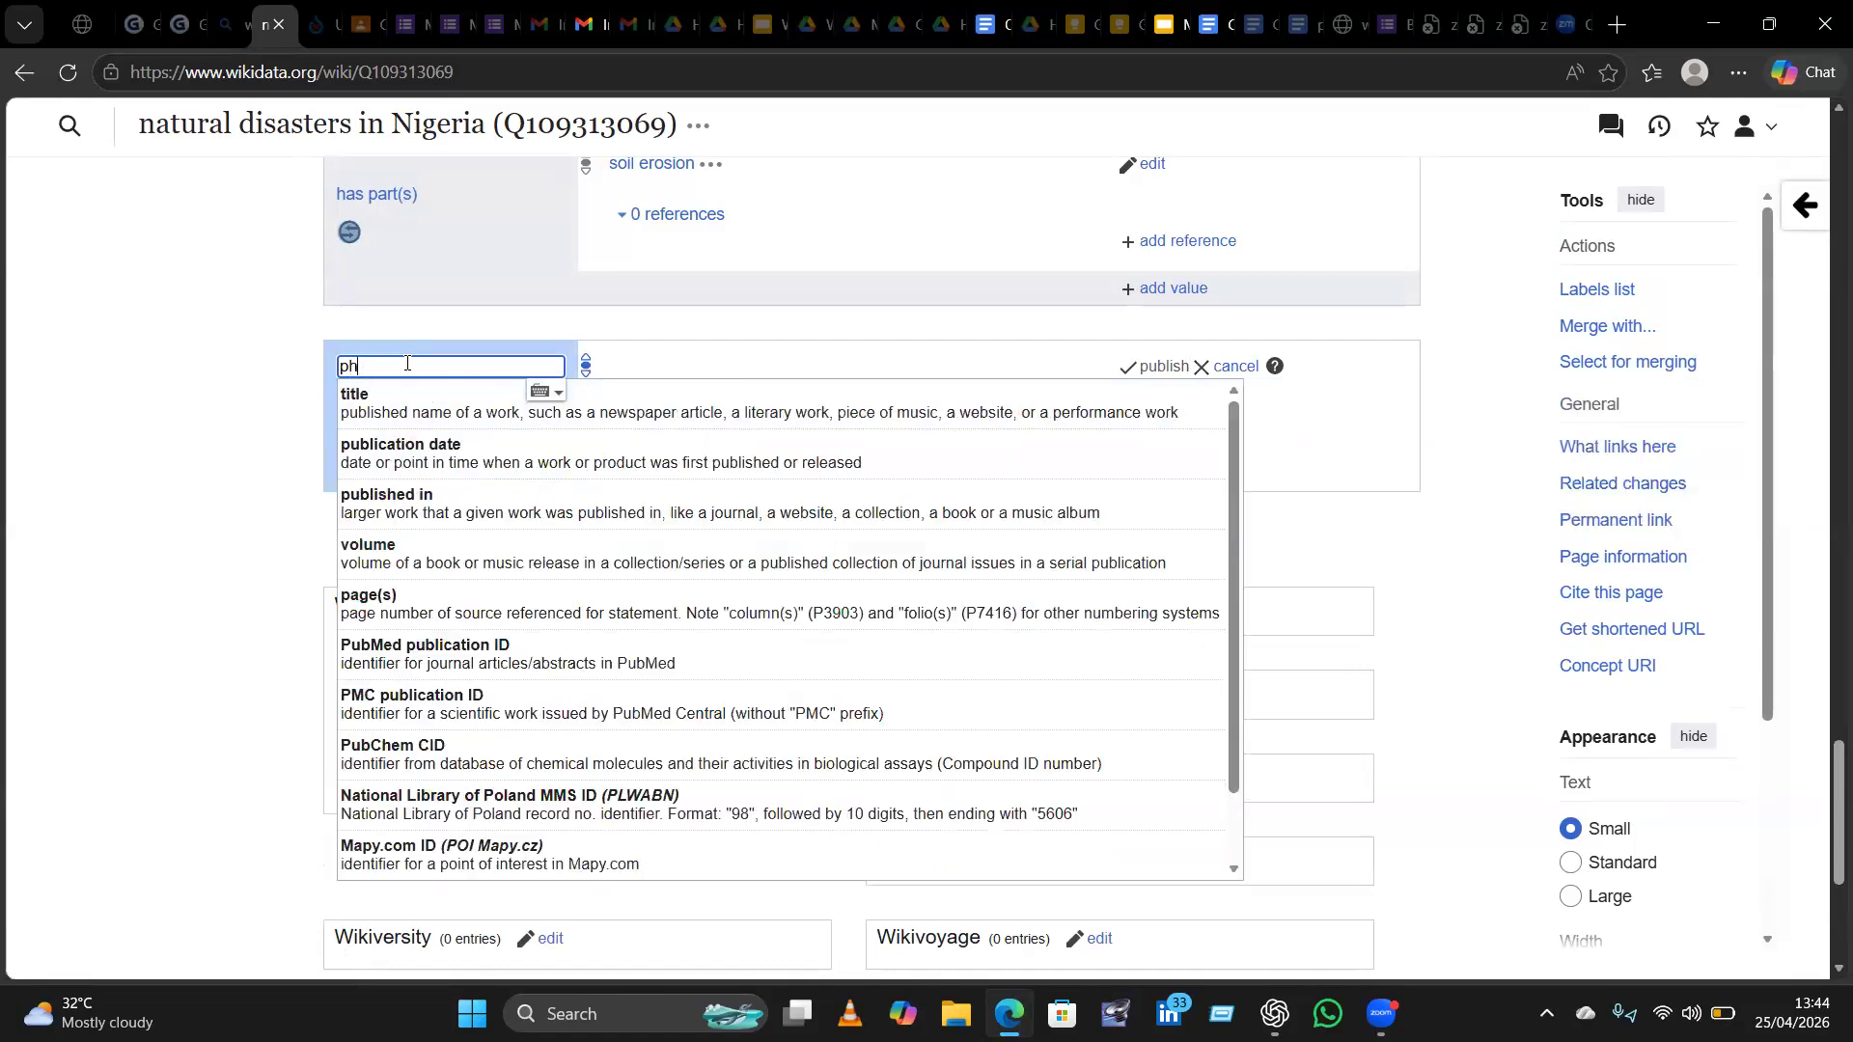
pyautogui.write('ot')
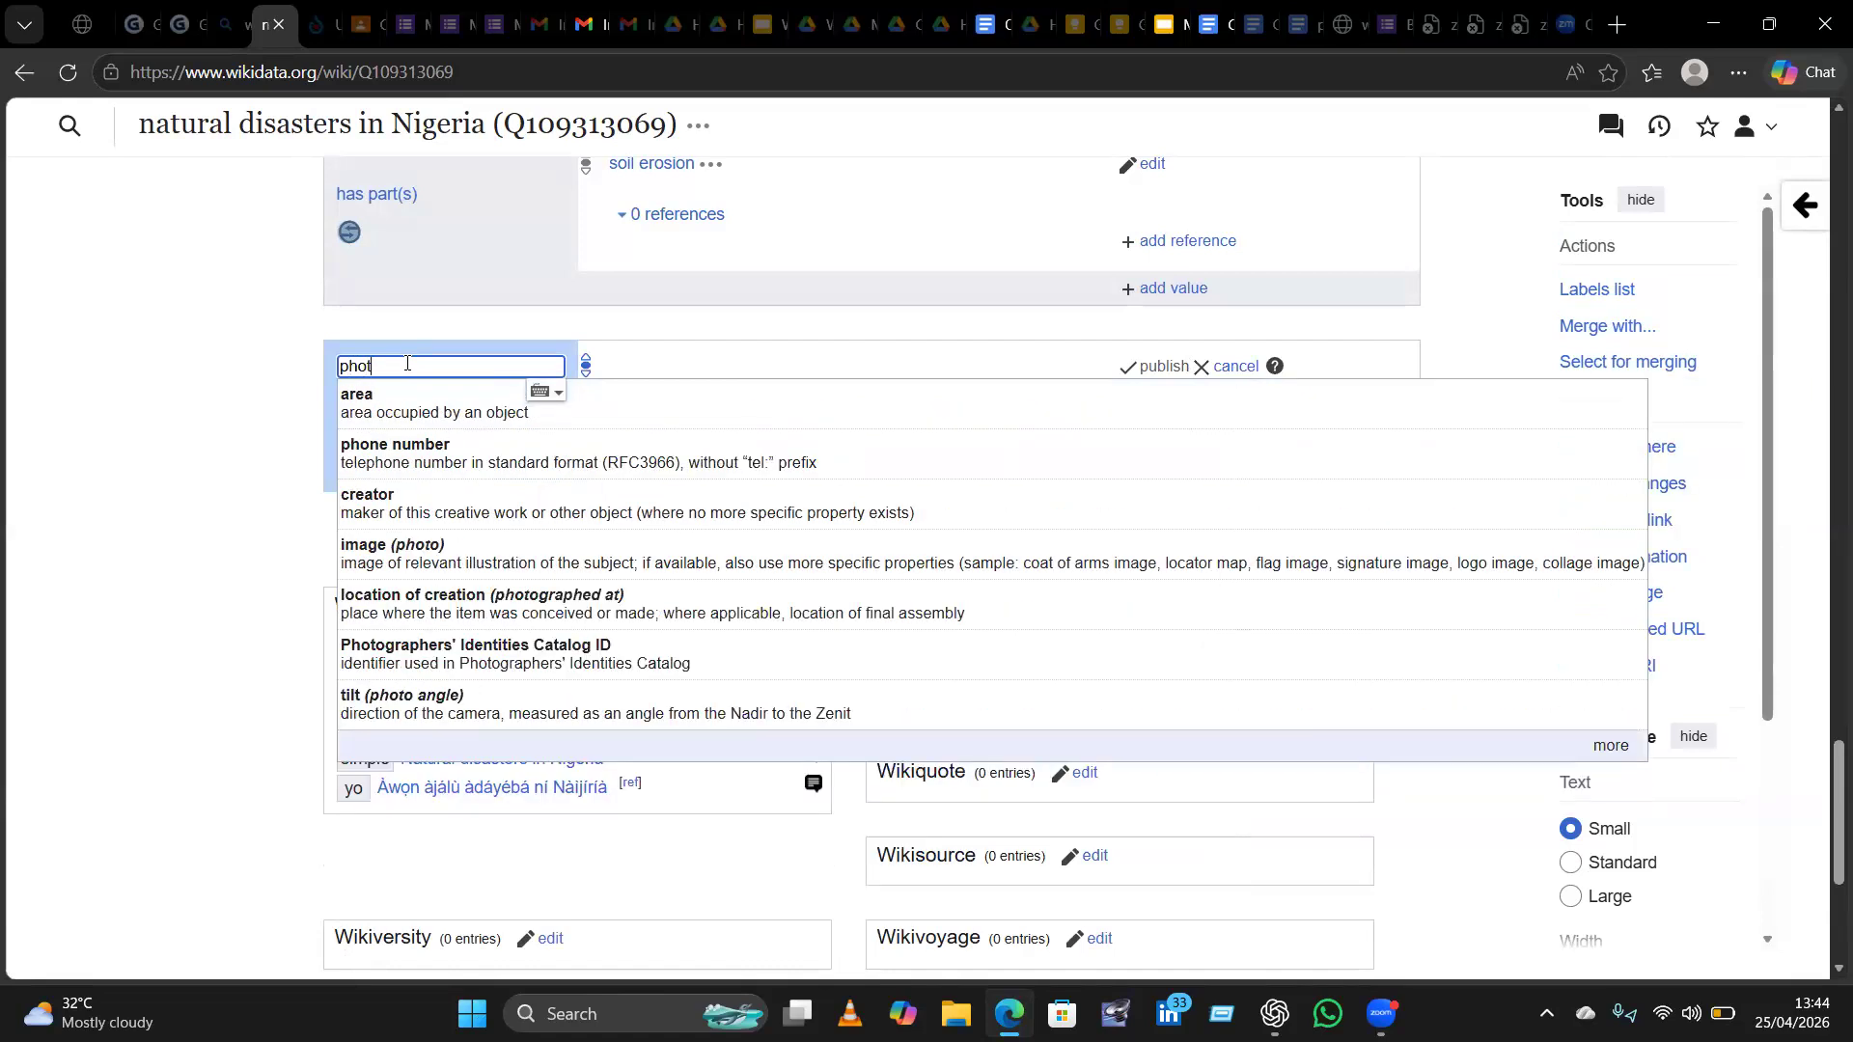
pyautogui.write('o')
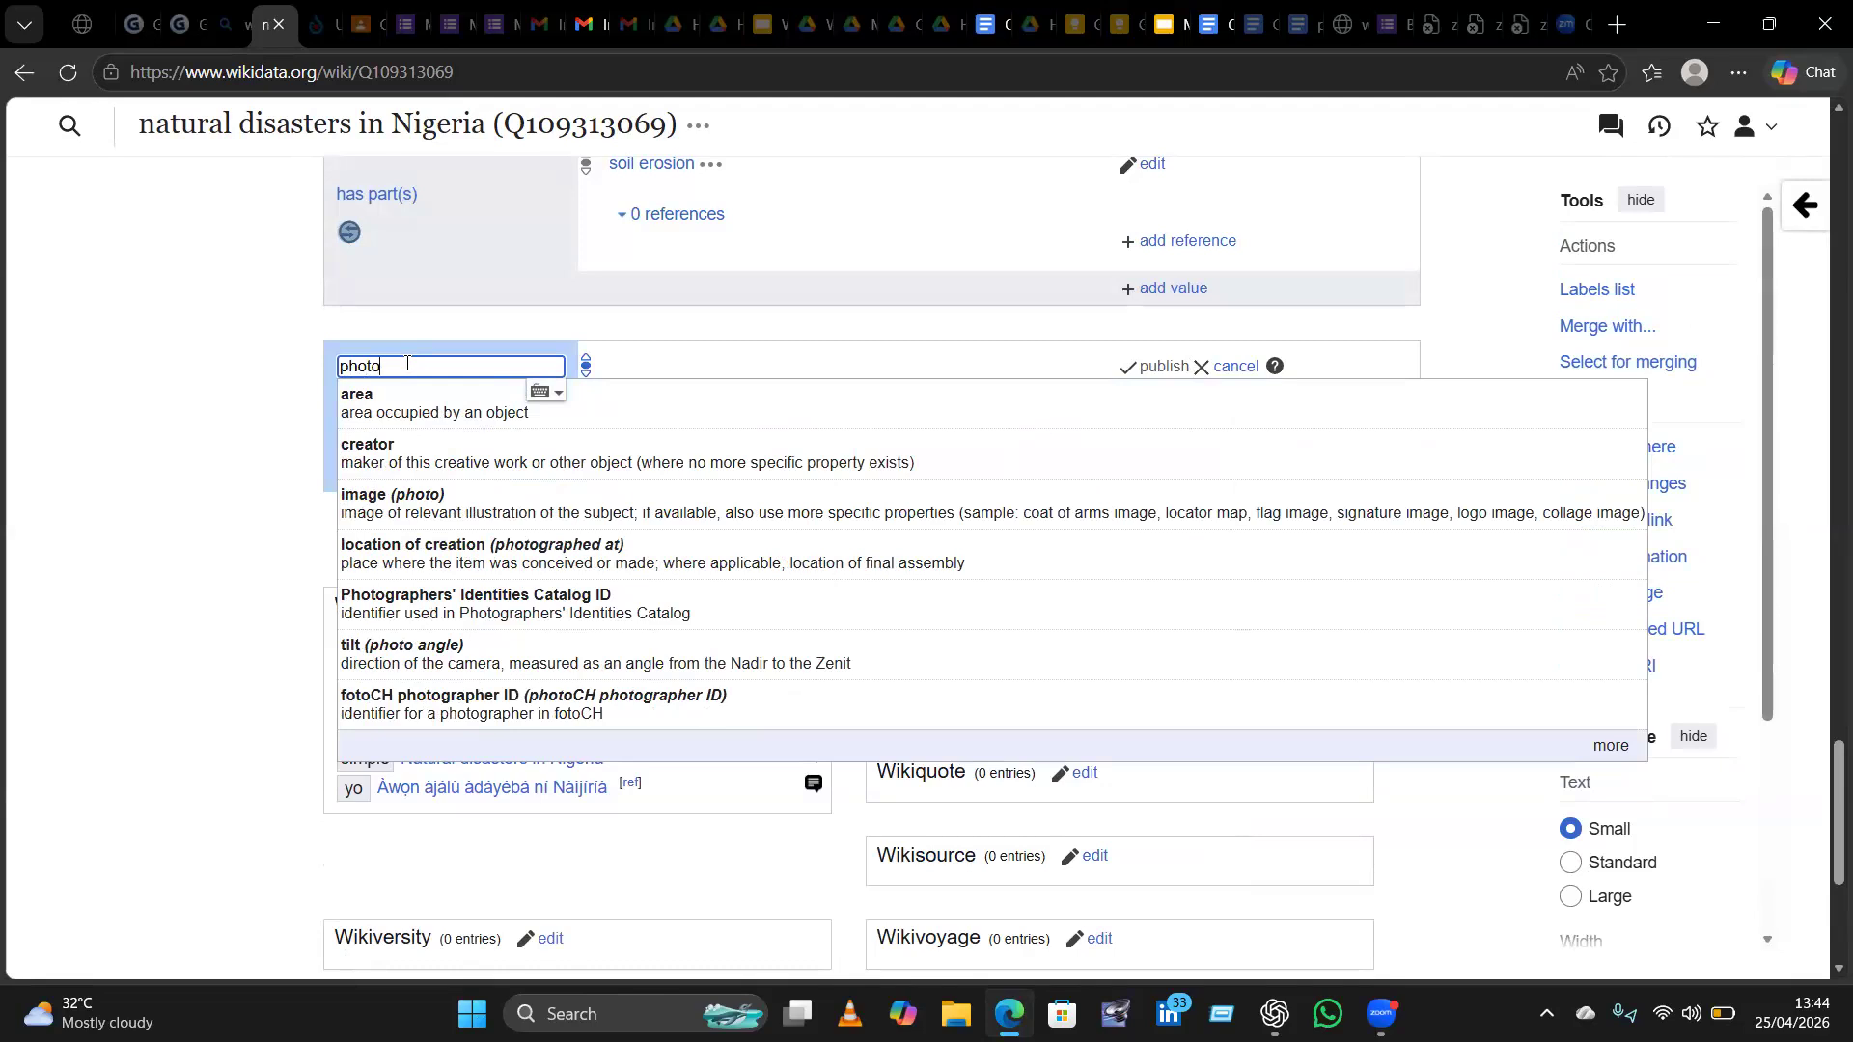
pyautogui.click(402, 508)
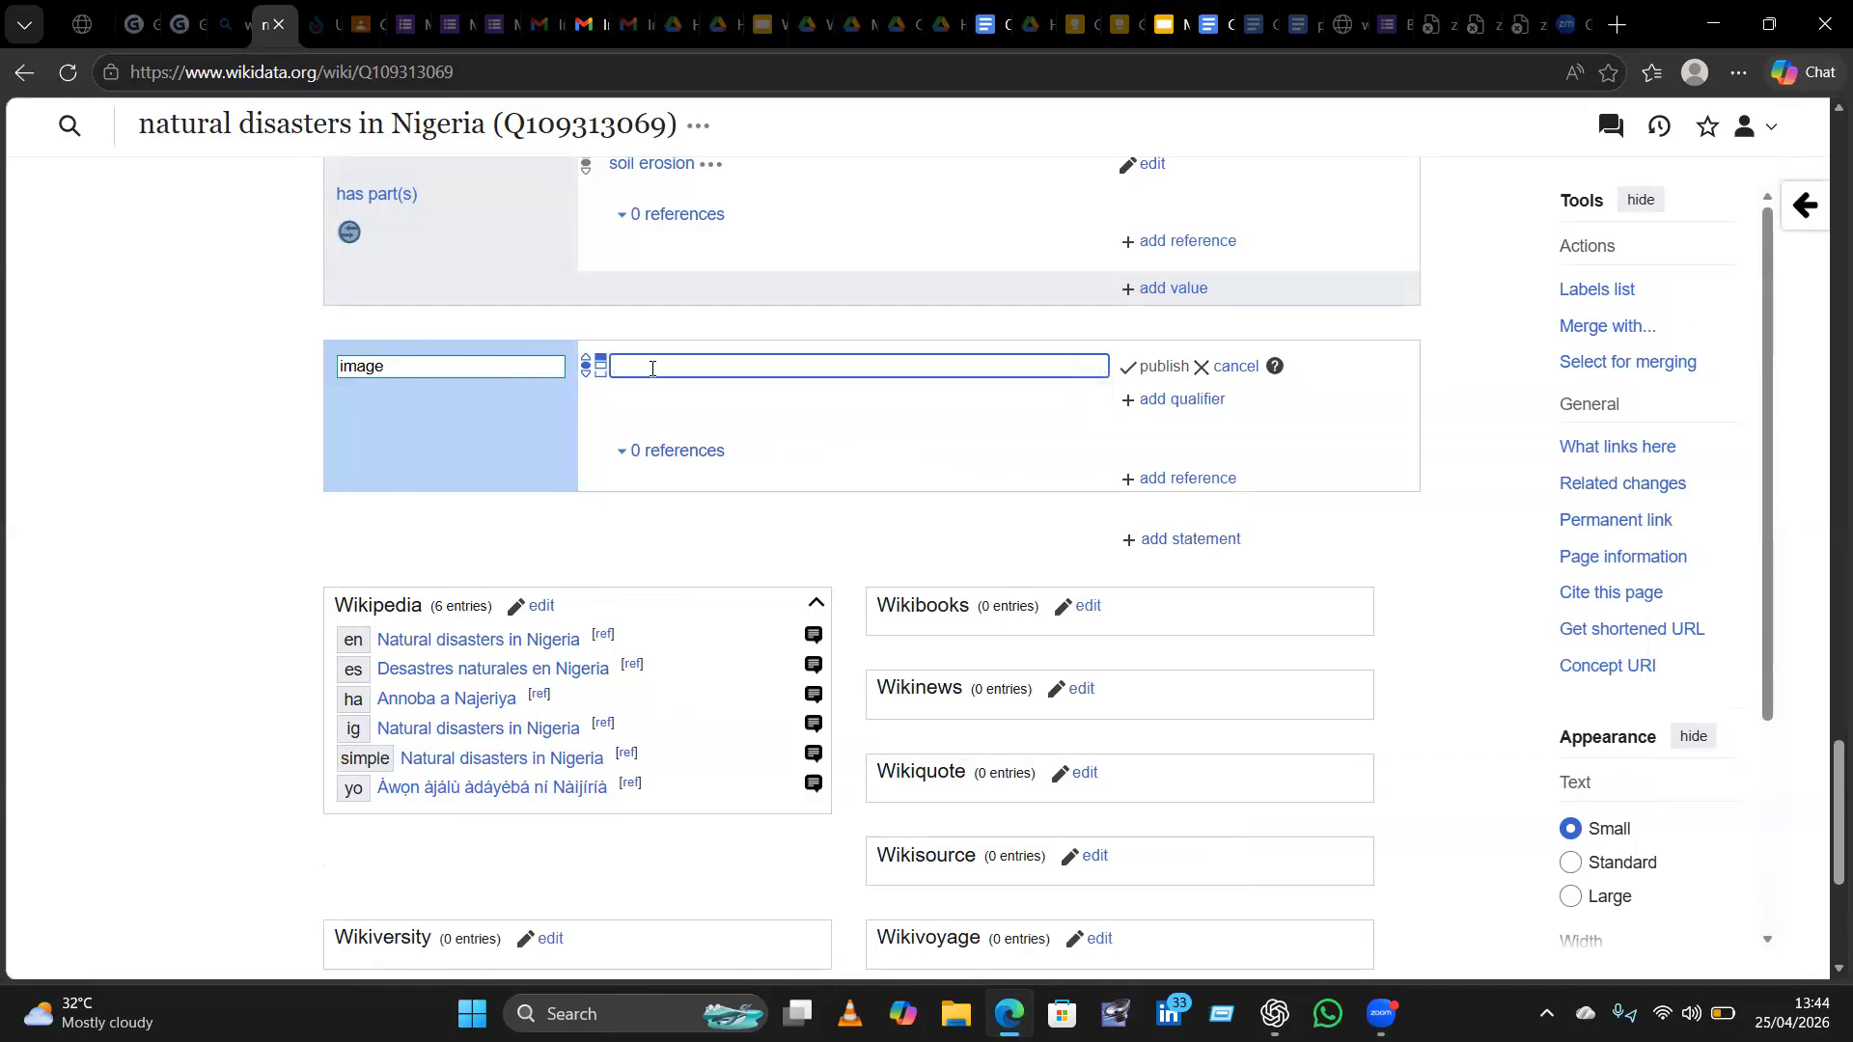
pyautogui.write('co')
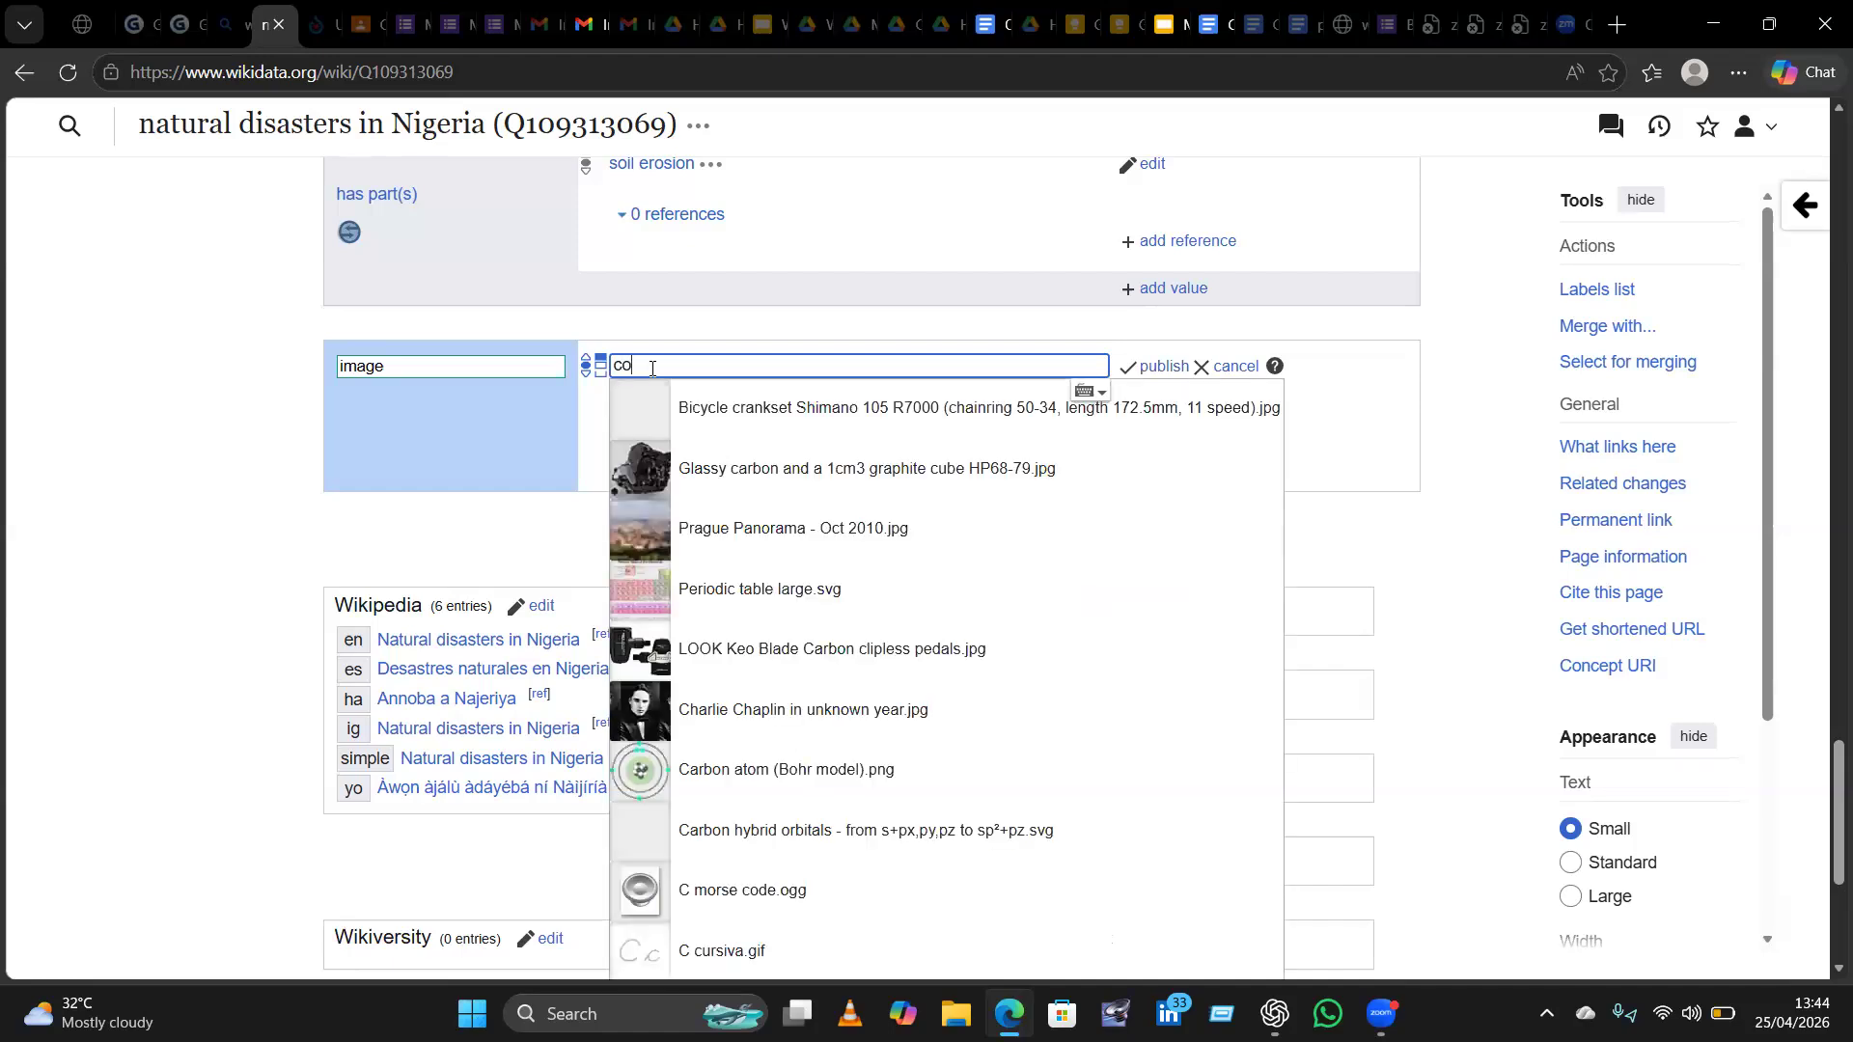
pyautogui.press('BackSpace')
pyautogui.press('BackSpace')
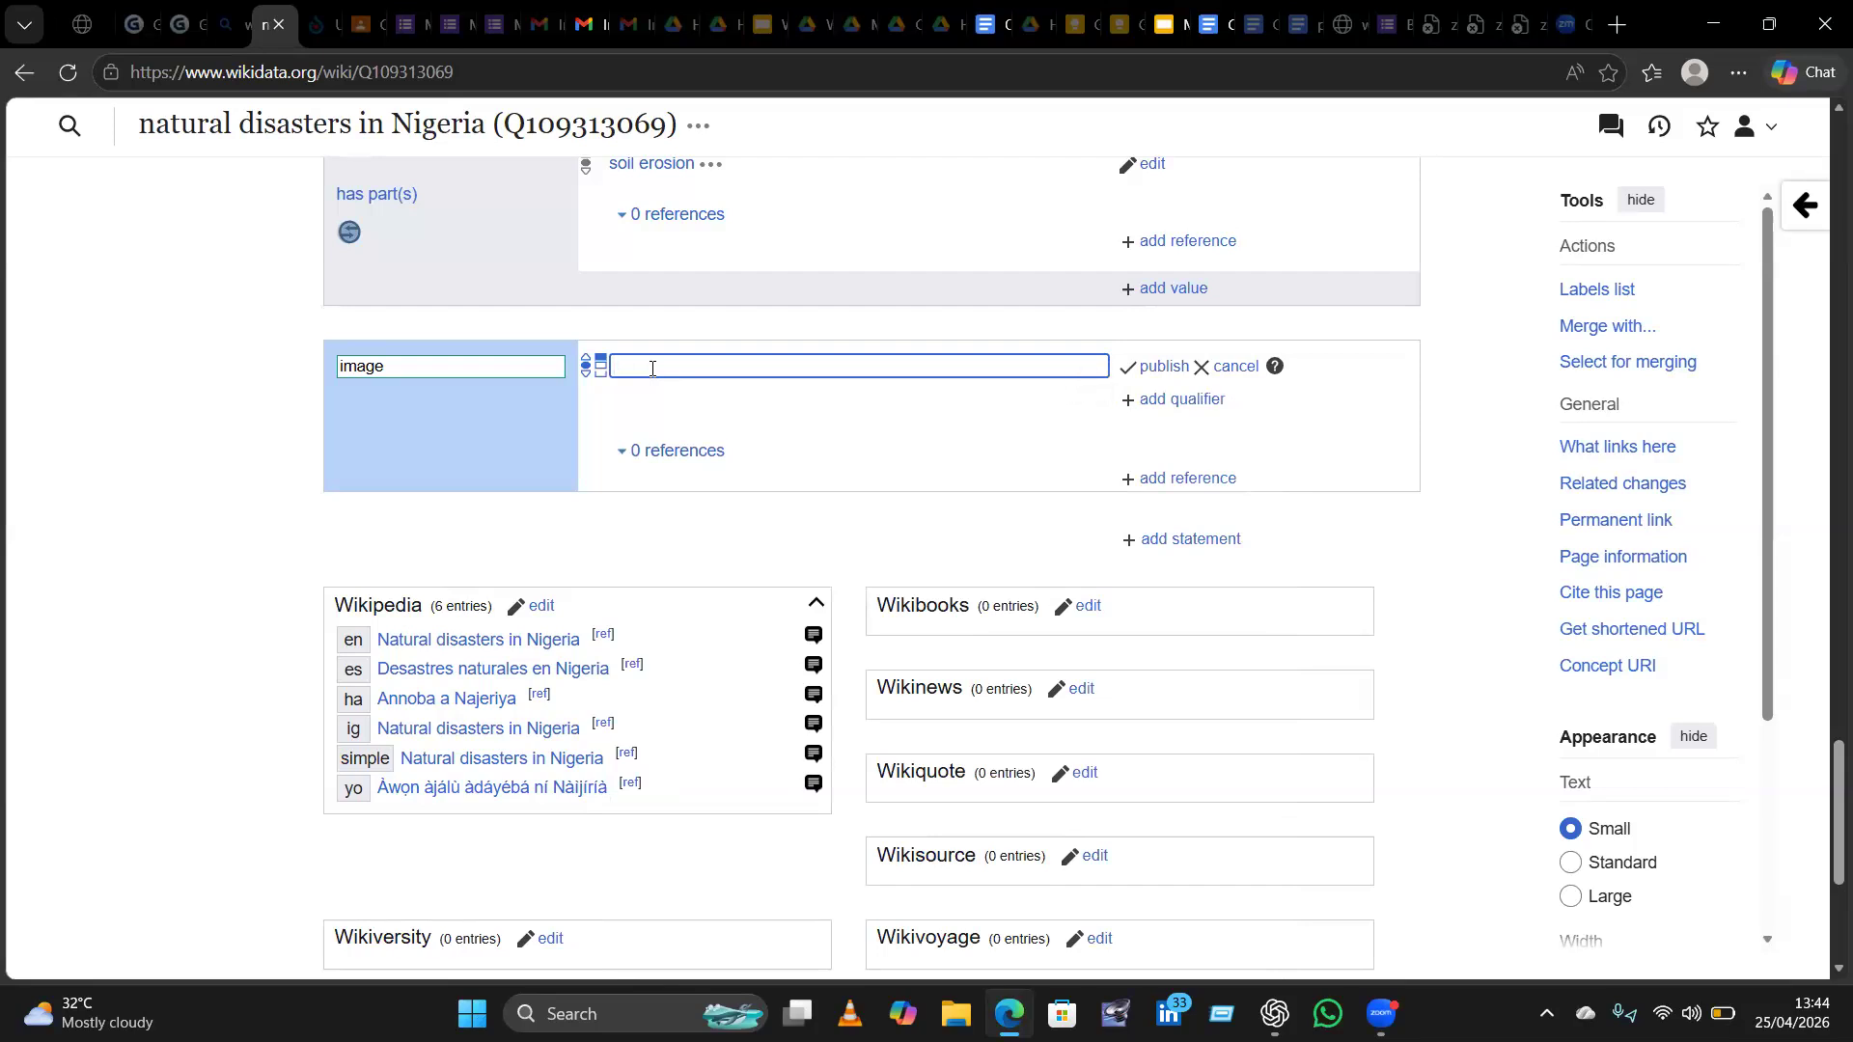
# Enter the flooded farm thumbnail wiki markup as the image value and strip the leading "[[File:" from it.
pyautogui.write('[[File:Flooded farm in Akwa-Ibom state, Uyo, Southern Nigerian.jpg|thumb|Flooded farm in Akwa-Ibom state, Uyo, Southern Nigerian during a heavy rain in April 2026]]')
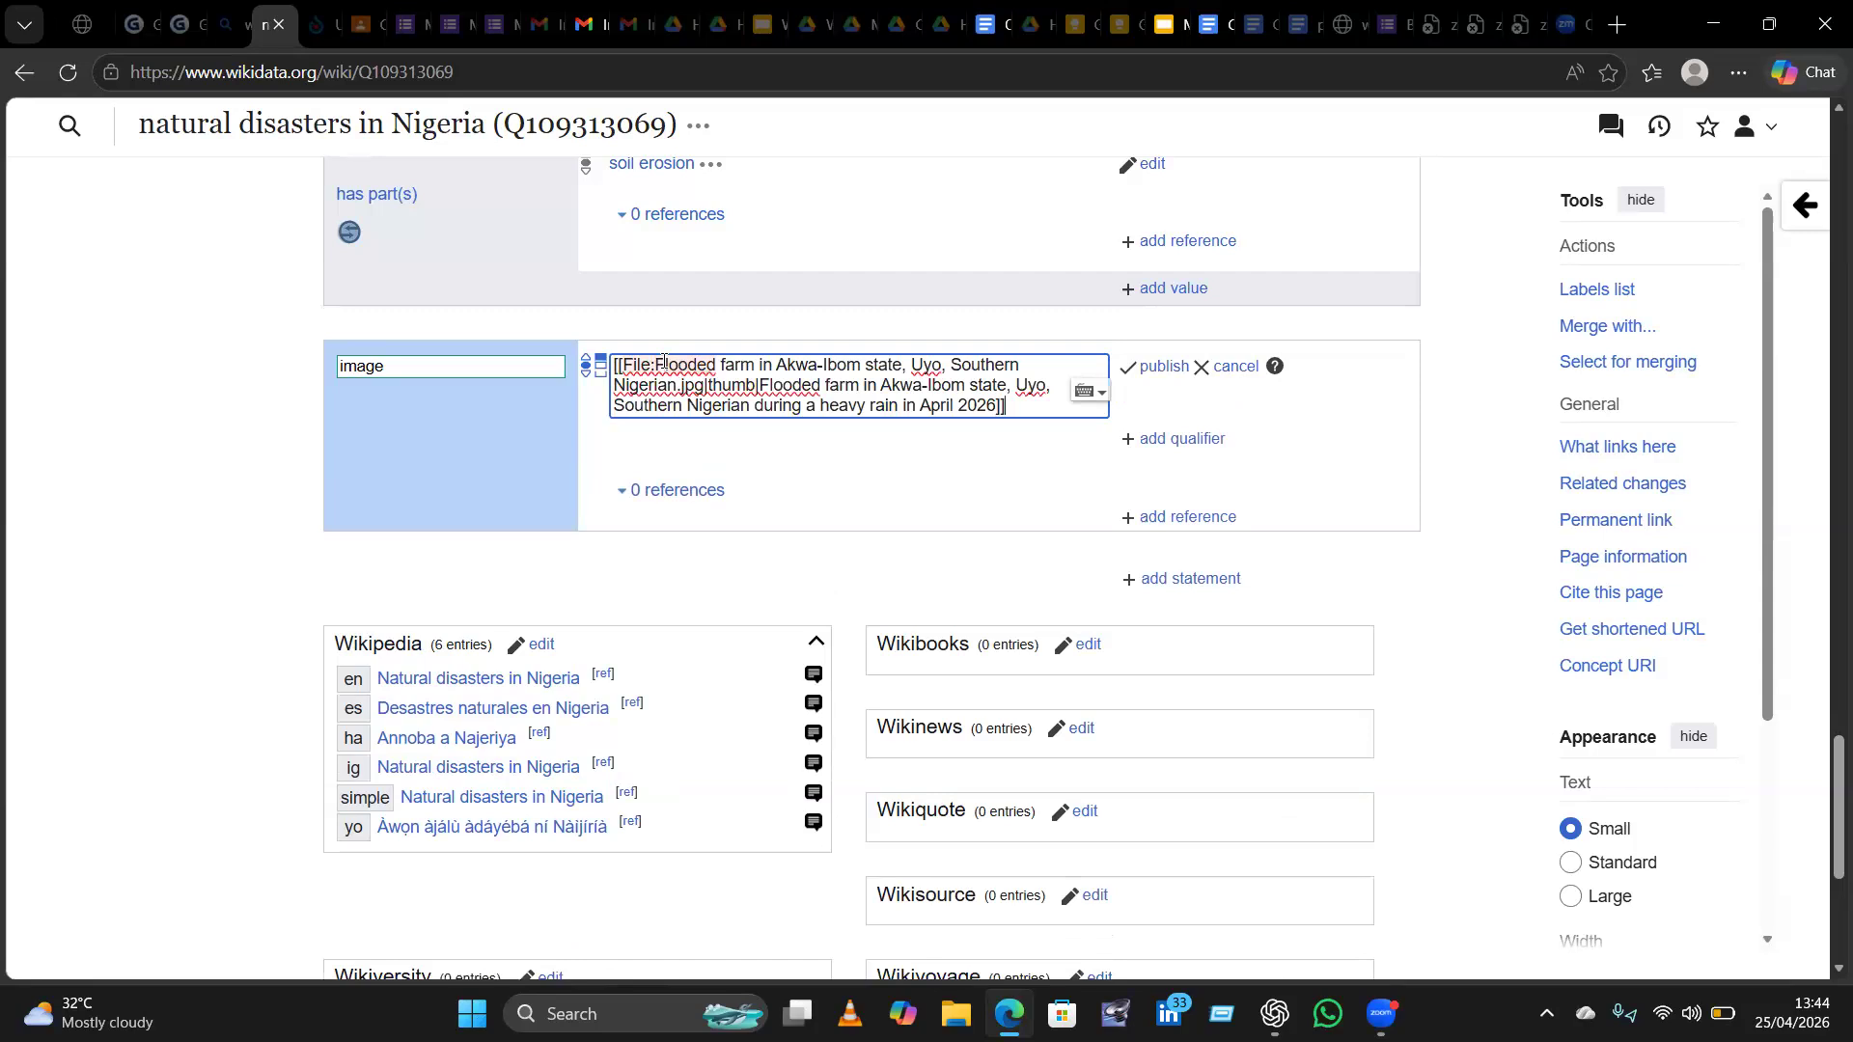
pyautogui.click(656, 363)
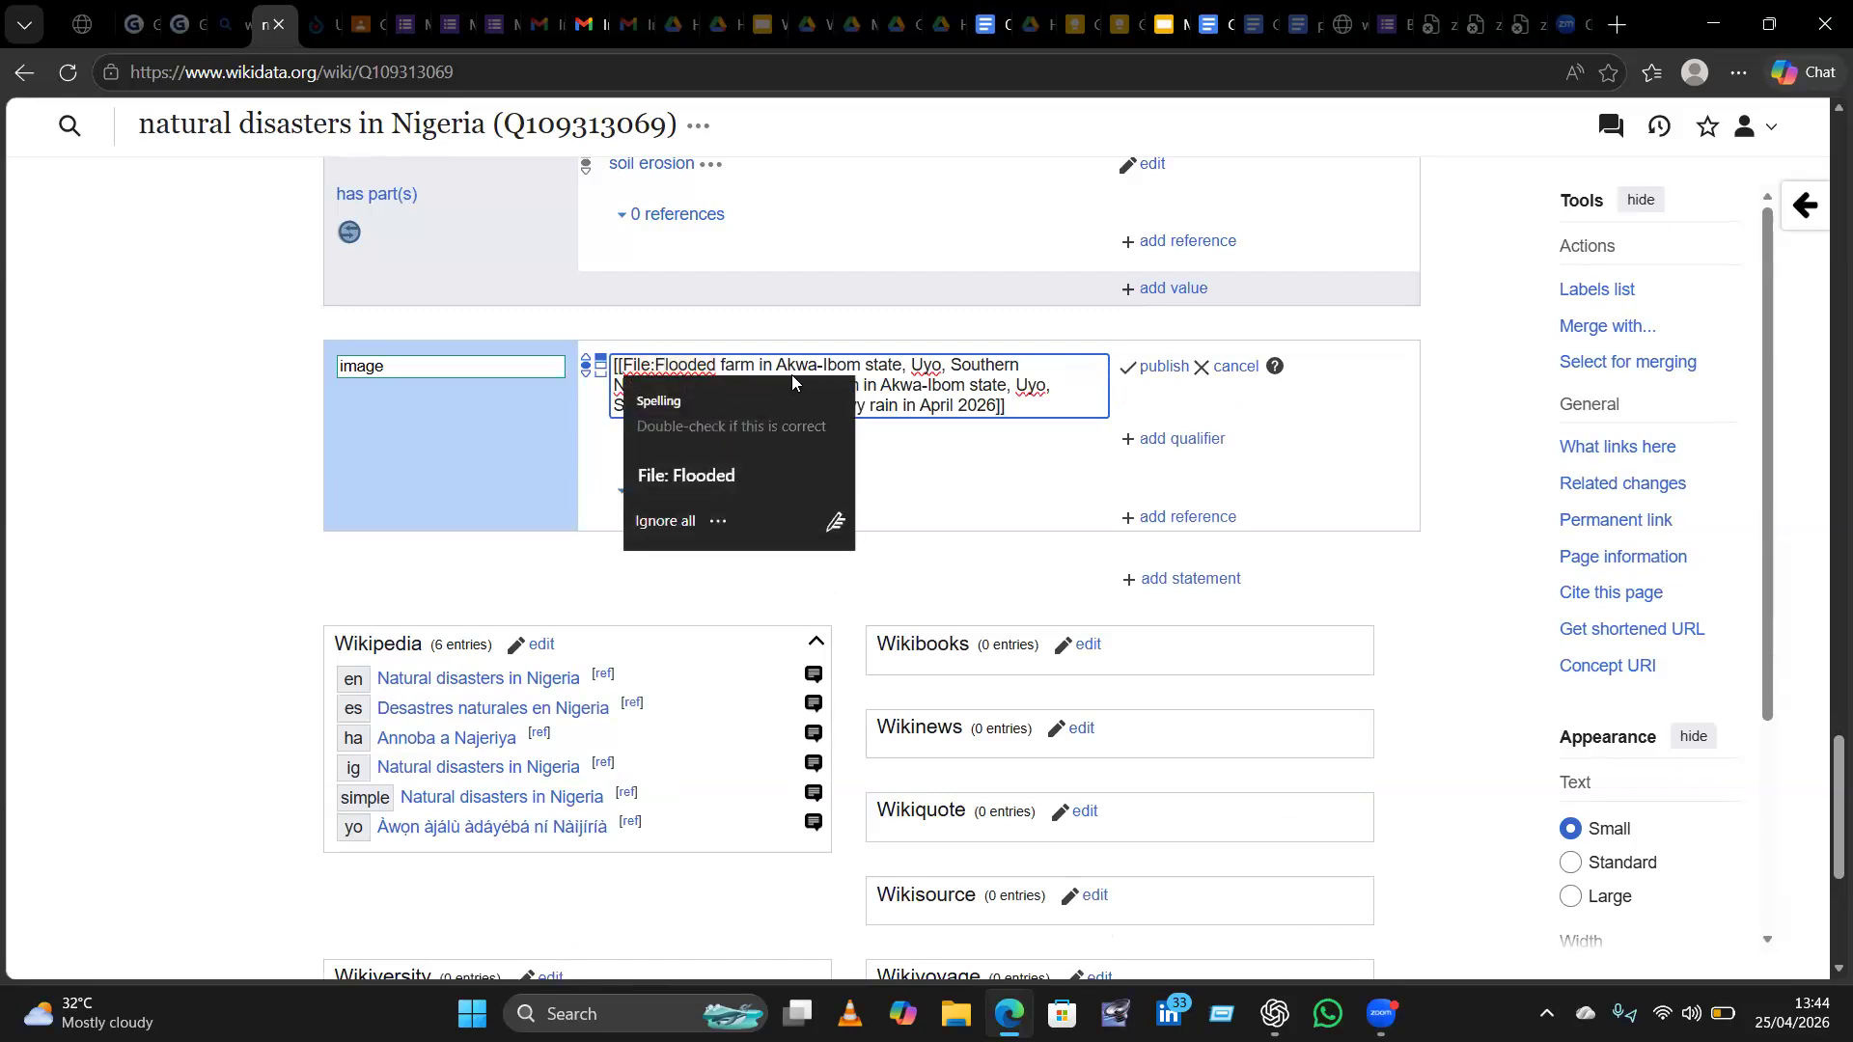
pyautogui.press('BackSpace')
pyautogui.press('BackSpace')
pyautogui.press('BackSpace')
pyautogui.press('BackSpace')
pyautogui.press('BackSpace')
pyautogui.press('BackSpace')
pyautogui.press('BackSpace')
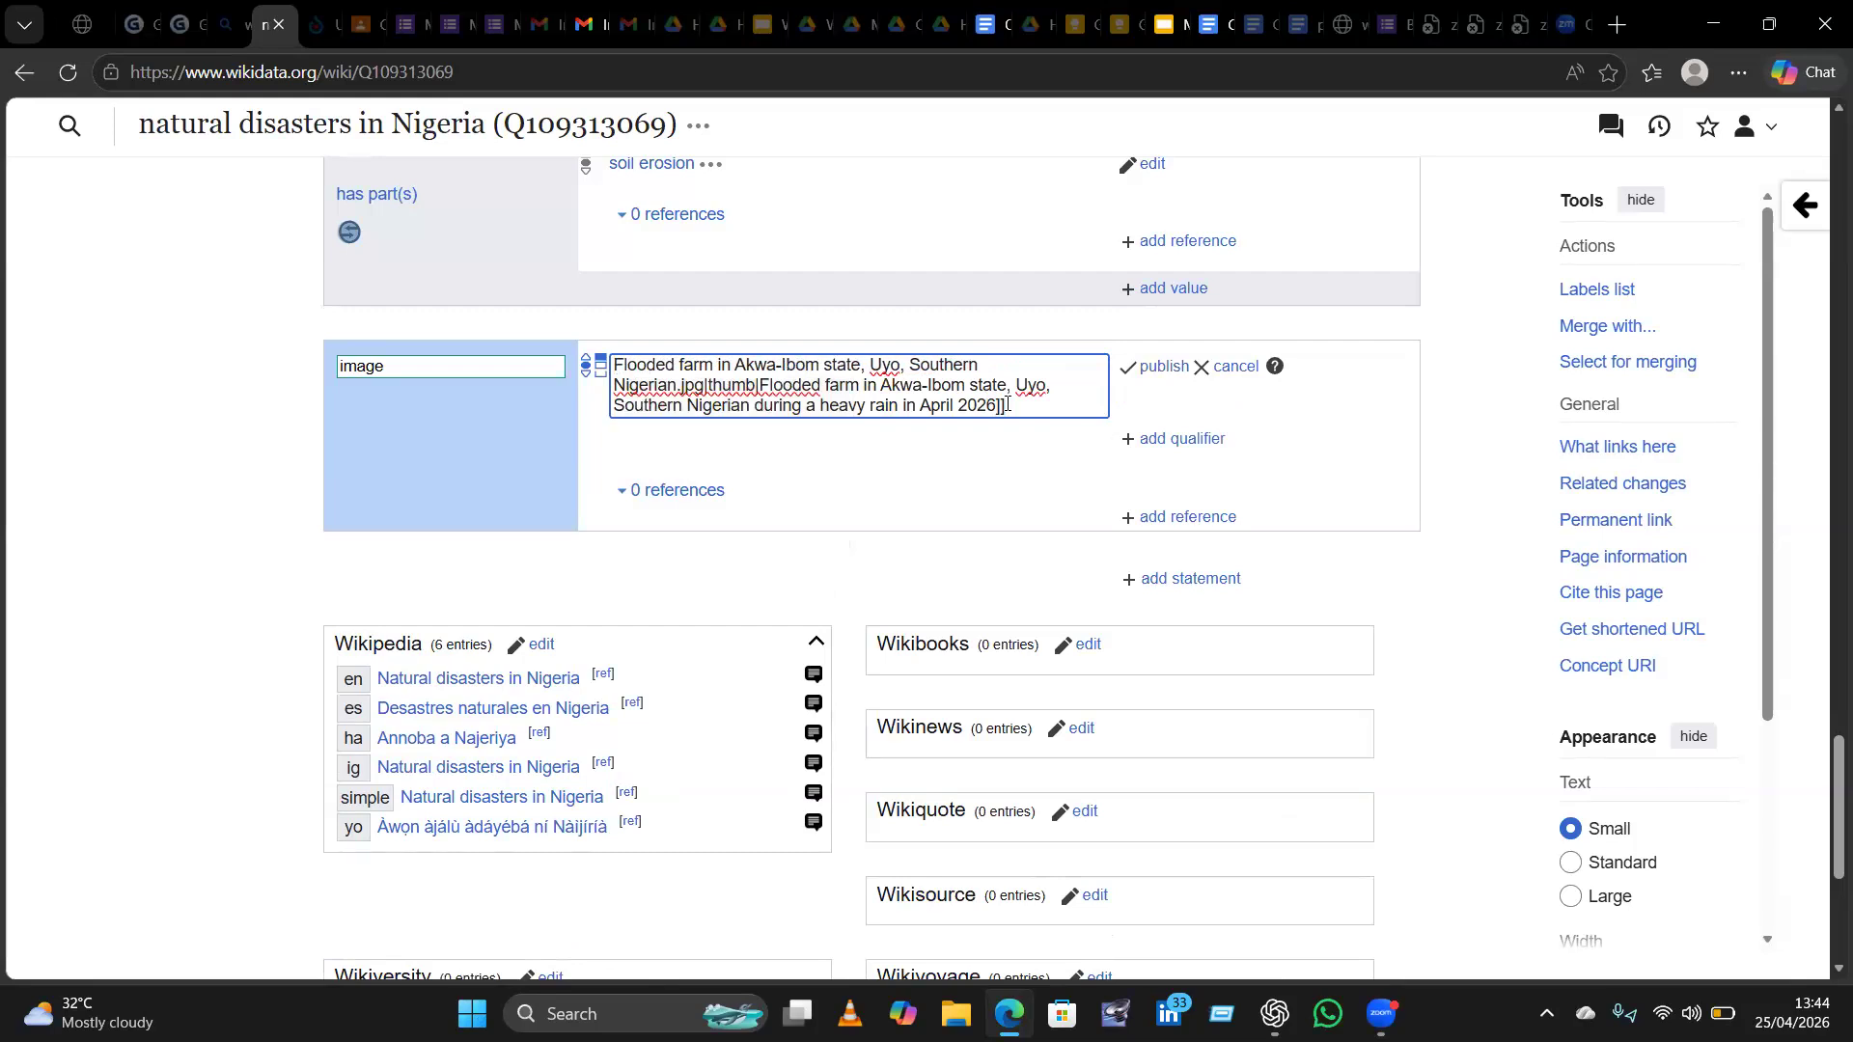
# Delete the thumb option, caption and closing brackets, leaving only "Flooded farm in Akwa-Ibom state, Uyo, Southern Nigerian.jpg" as the image value.
pyautogui.press('BackSpace')
pyautogui.press('BackSpace')
pyautogui.press('BackSpace')
pyautogui.press('BackSpace')
pyautogui.press('BackSpace')
pyautogui.press('BackSpace')
pyautogui.press('BackSpace')
pyautogui.press('BackSpace')
pyautogui.press('BackSpace')
pyautogui.press('BackSpace')
pyautogui.press('BackSpace')
pyautogui.press('BackSpace')
pyautogui.press('BackSpace')
pyautogui.press('BackSpace')
pyautogui.press('BackSpace')
pyautogui.press('BackSpace')
pyautogui.press('BackSpace')
pyautogui.press('BackSpace')
pyautogui.press('BackSpace')
pyautogui.press('BackSpace')
pyautogui.press('BackSpace')
pyautogui.press('BackSpace')
pyautogui.press('BackSpace')
pyautogui.press('BackSpace')
pyautogui.press('BackSpace')
pyautogui.press('BackSpace')
pyautogui.press('BackSpace')
pyautogui.press('BackSpace')
pyautogui.press('BackSpace')
pyautogui.press('BackSpace')
pyautogui.press('BackSpace')
pyautogui.press('BackSpace')
pyautogui.press('BackSpace')
pyautogui.press('BackSpace')
pyautogui.press('BackSpace')
pyautogui.press('BackSpace')
pyautogui.press('BackSpace')
pyautogui.press('BackSpace')
pyautogui.press('BackSpace')
pyautogui.press('BackSpace')
pyautogui.press('BackSpace')
pyautogui.press('BackSpace')
pyautogui.press('BackSpace')
pyautogui.press('BackSpace')
pyautogui.press('BackSpace')
pyautogui.press('BackSpace')
pyautogui.press('BackSpace')
pyautogui.press('BackSpace')
pyautogui.press('BackSpace')
pyautogui.press('BackSpace')
pyautogui.press('BackSpace')
pyautogui.press('BackSpace')
pyautogui.press('BackSpace')
pyautogui.press('BackSpace')
pyautogui.press('BackSpace')
pyautogui.press('BackSpace')
pyautogui.press('BackSpace')
pyautogui.press('BackSpace')
pyautogui.press('BackSpace')
pyautogui.press('BackSpace')
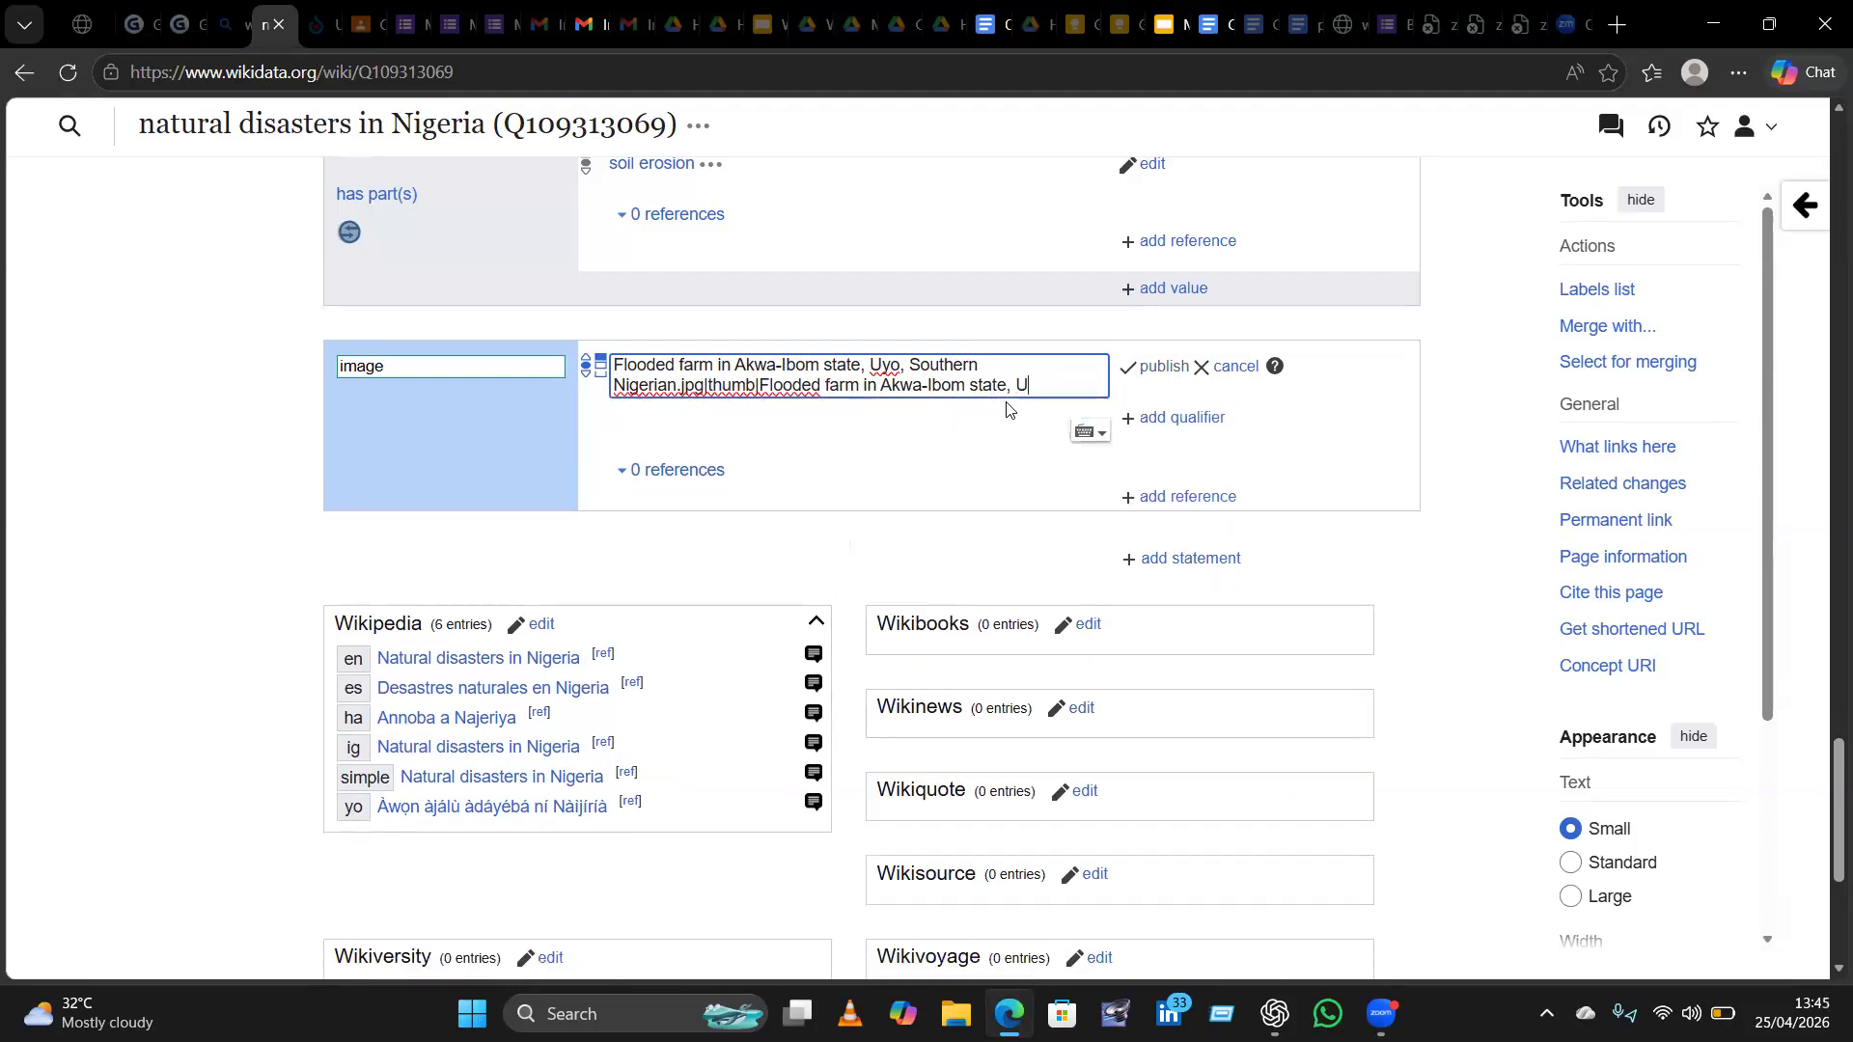
pyautogui.press('BackSpace')
pyautogui.press('BackSpace')
pyautogui.press('BackSpace')
pyautogui.press('BackSpace')
pyautogui.press('BackSpace')
pyautogui.press('BackSpace')
pyautogui.press('BackSpace')
pyautogui.press('BackSpace')
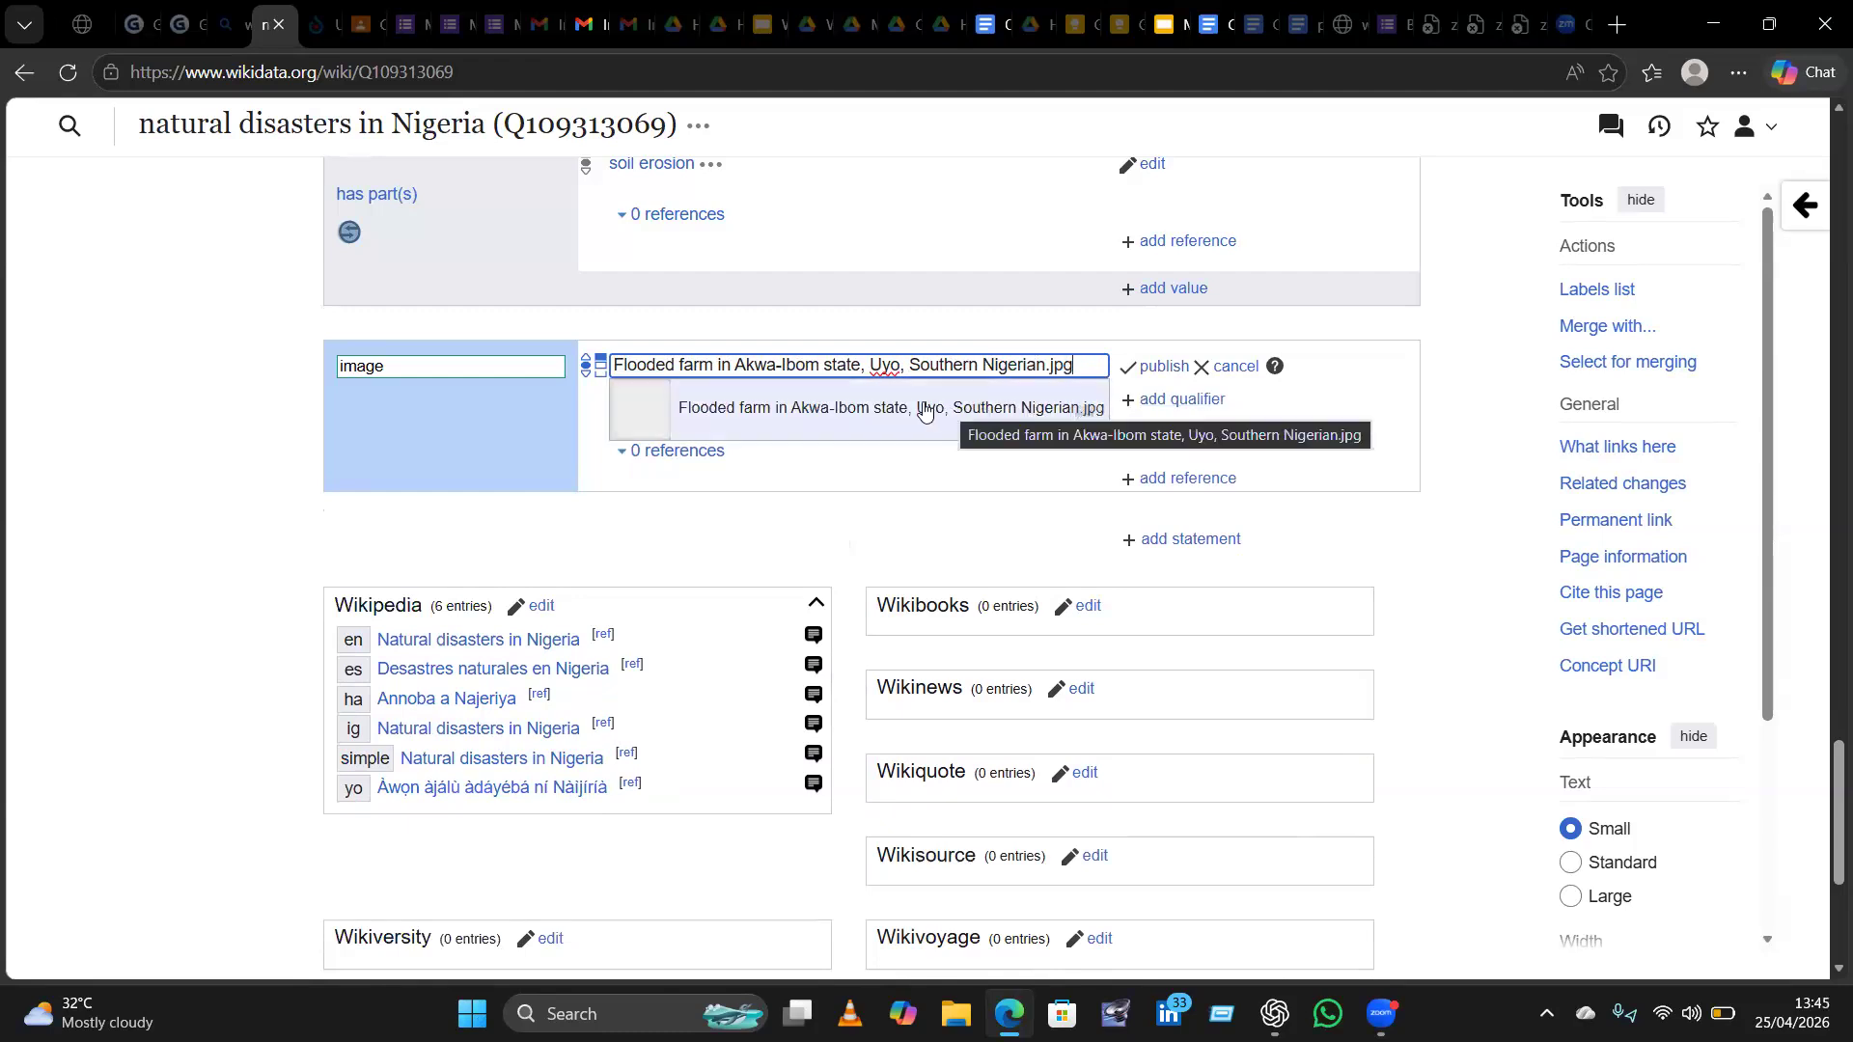
# Choose the matching flooded farm file, publish the image statement, and dismiss the event association request.
pyautogui.click(924, 410)
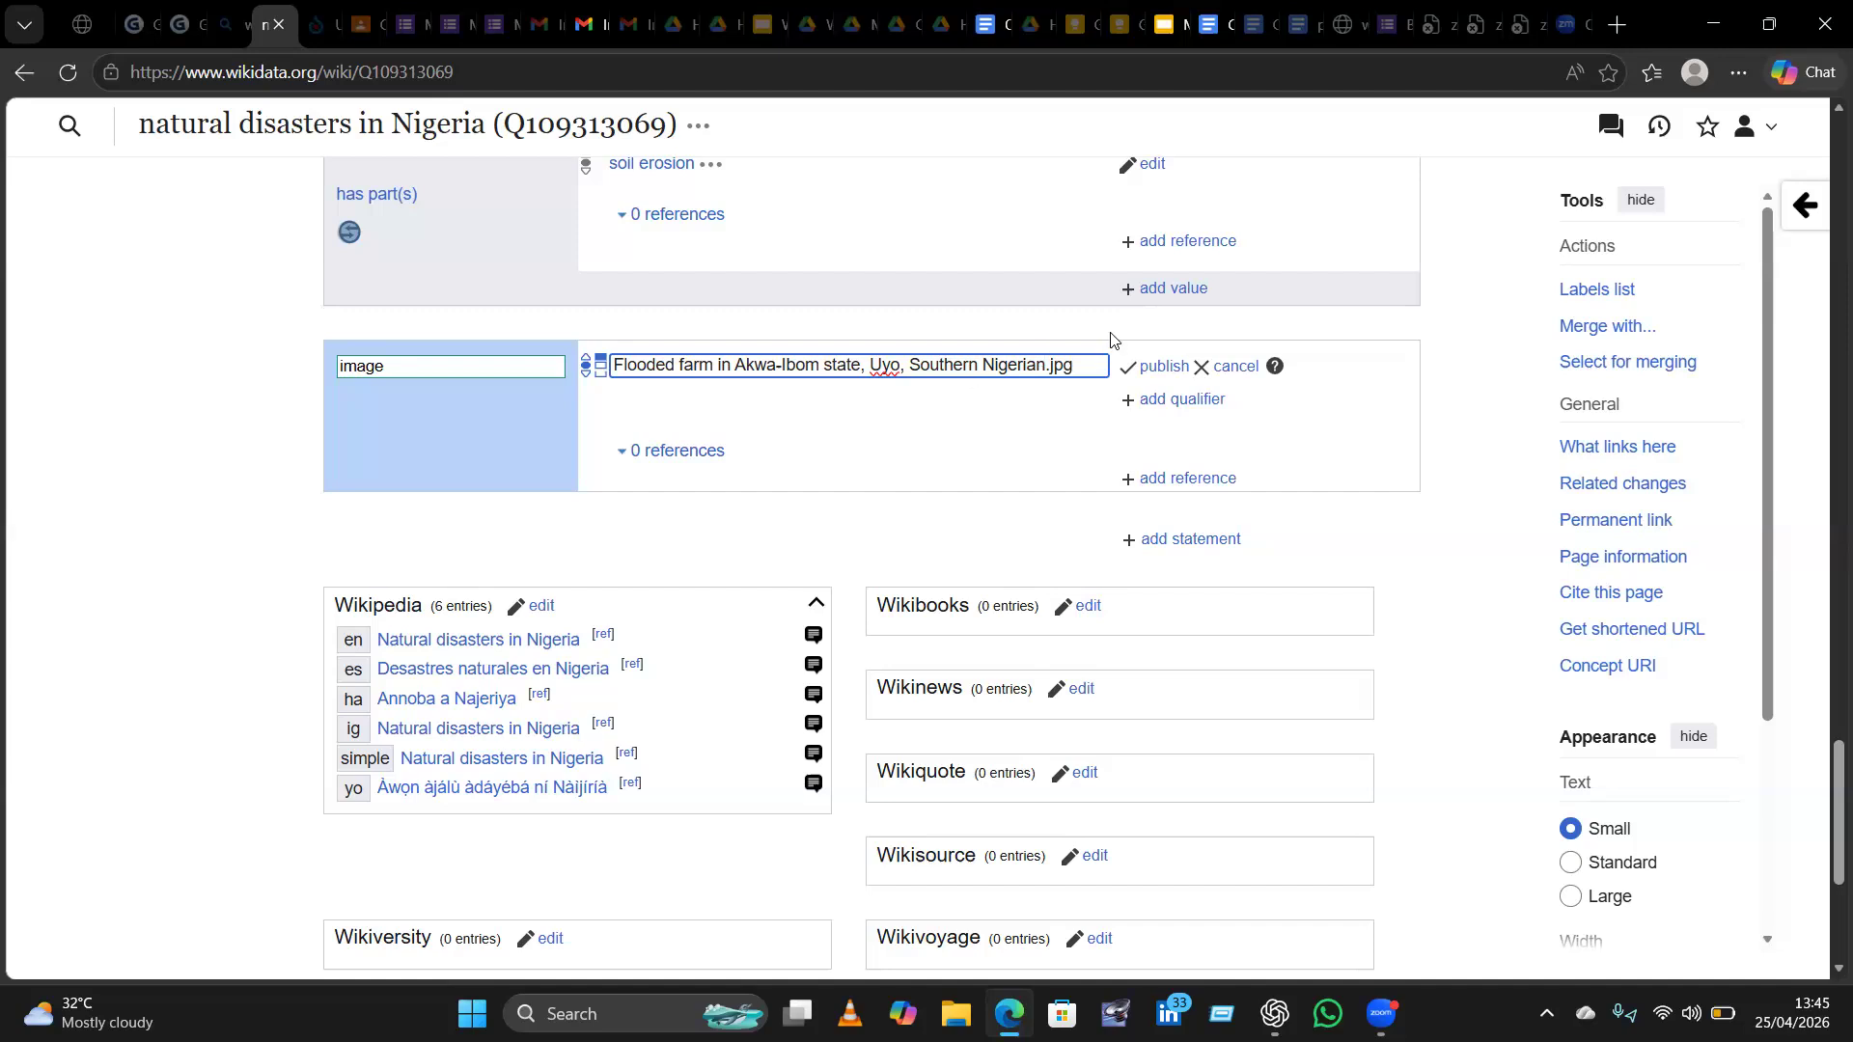
pyautogui.click(1166, 371)
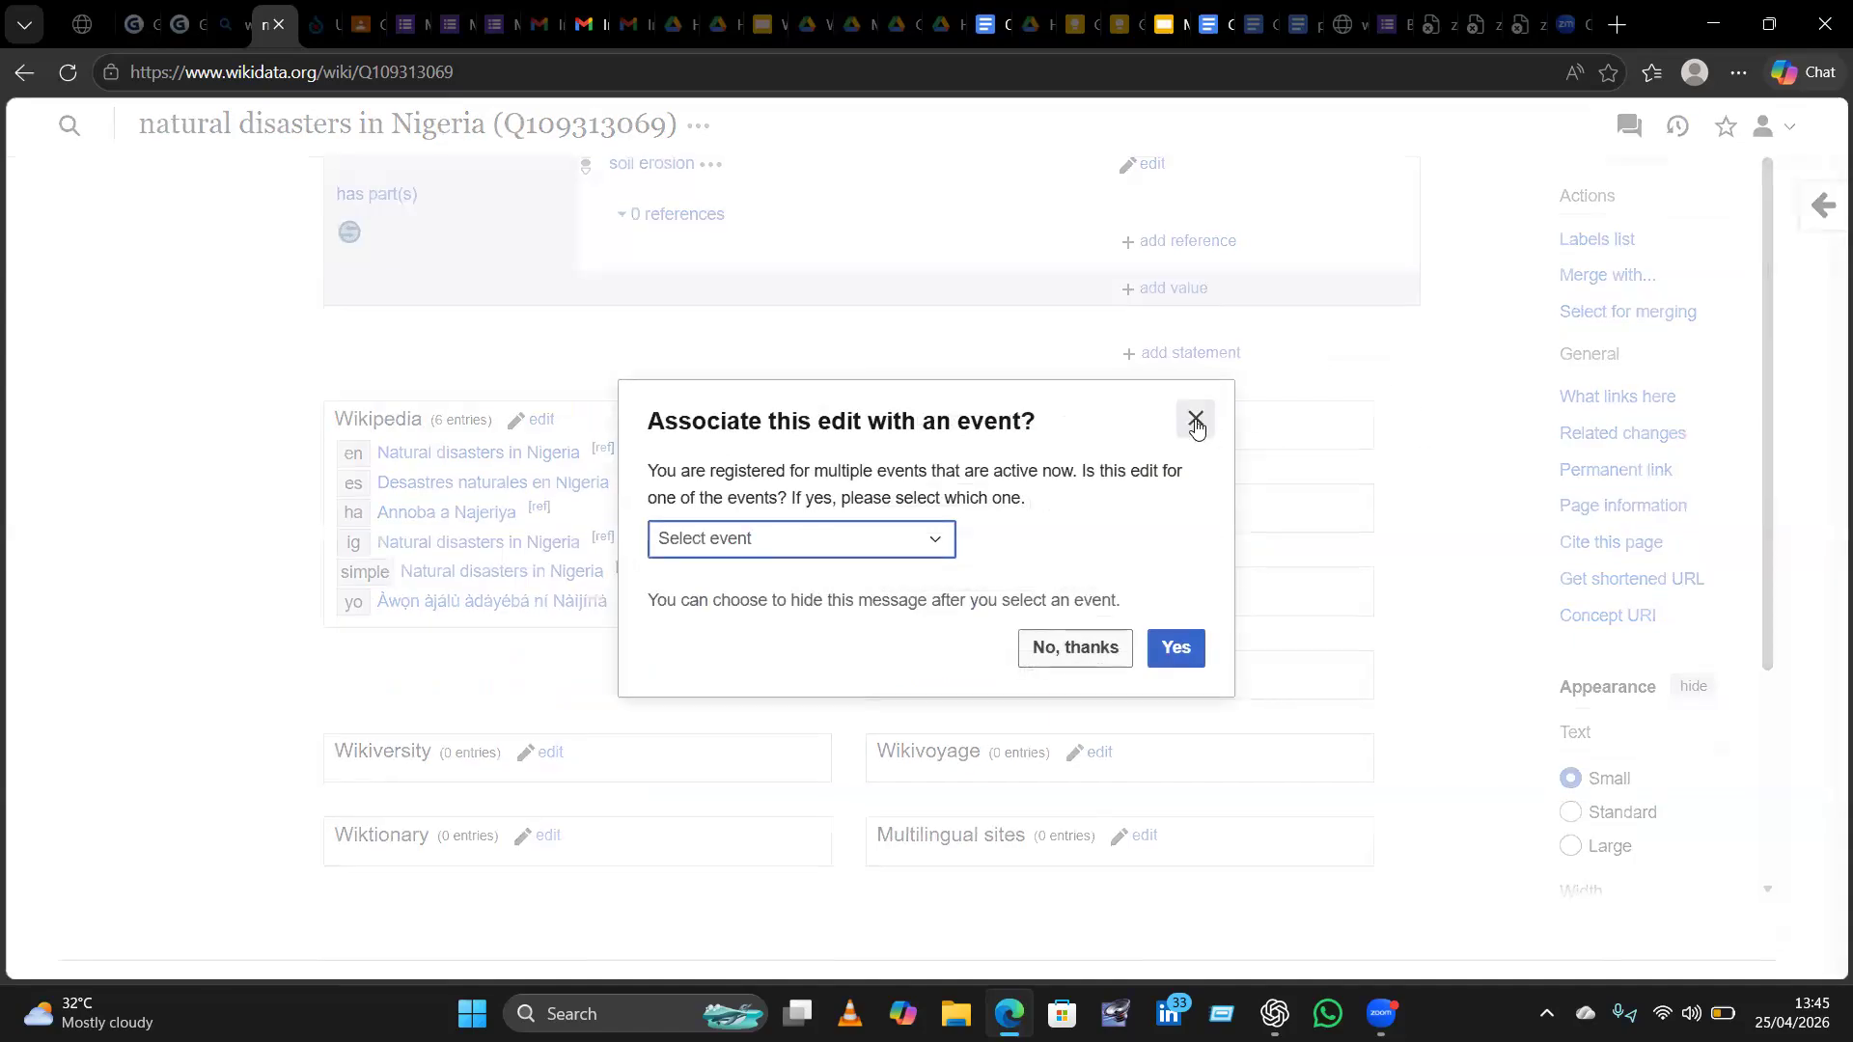
pyautogui.click(1195, 423)
# Locate the new flooded farm picture among the image statements and check the constraint suggestion flagged on it.
pyautogui.scroll(5, 1345, 480)
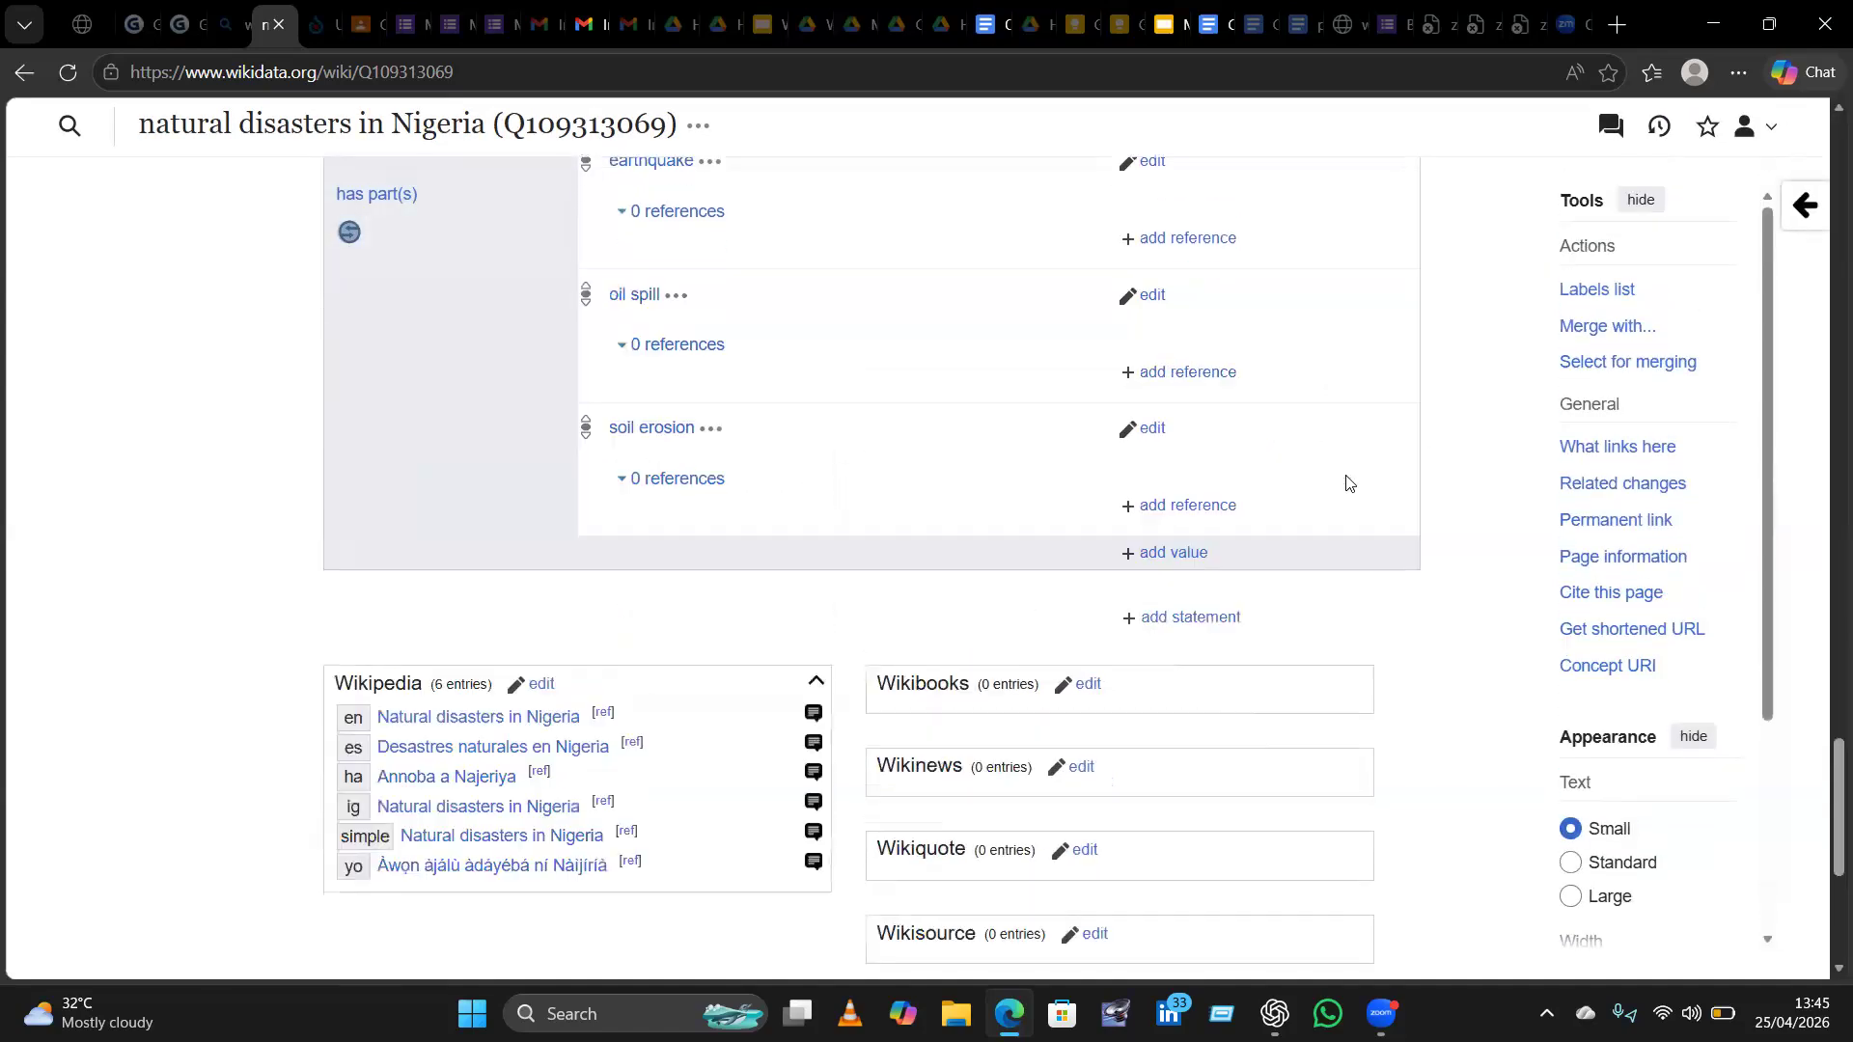
pyautogui.scroll(12, 1345, 481)
pyautogui.scroll(-1, 1345, 481)
pyautogui.scroll(-8, 1347, 480)
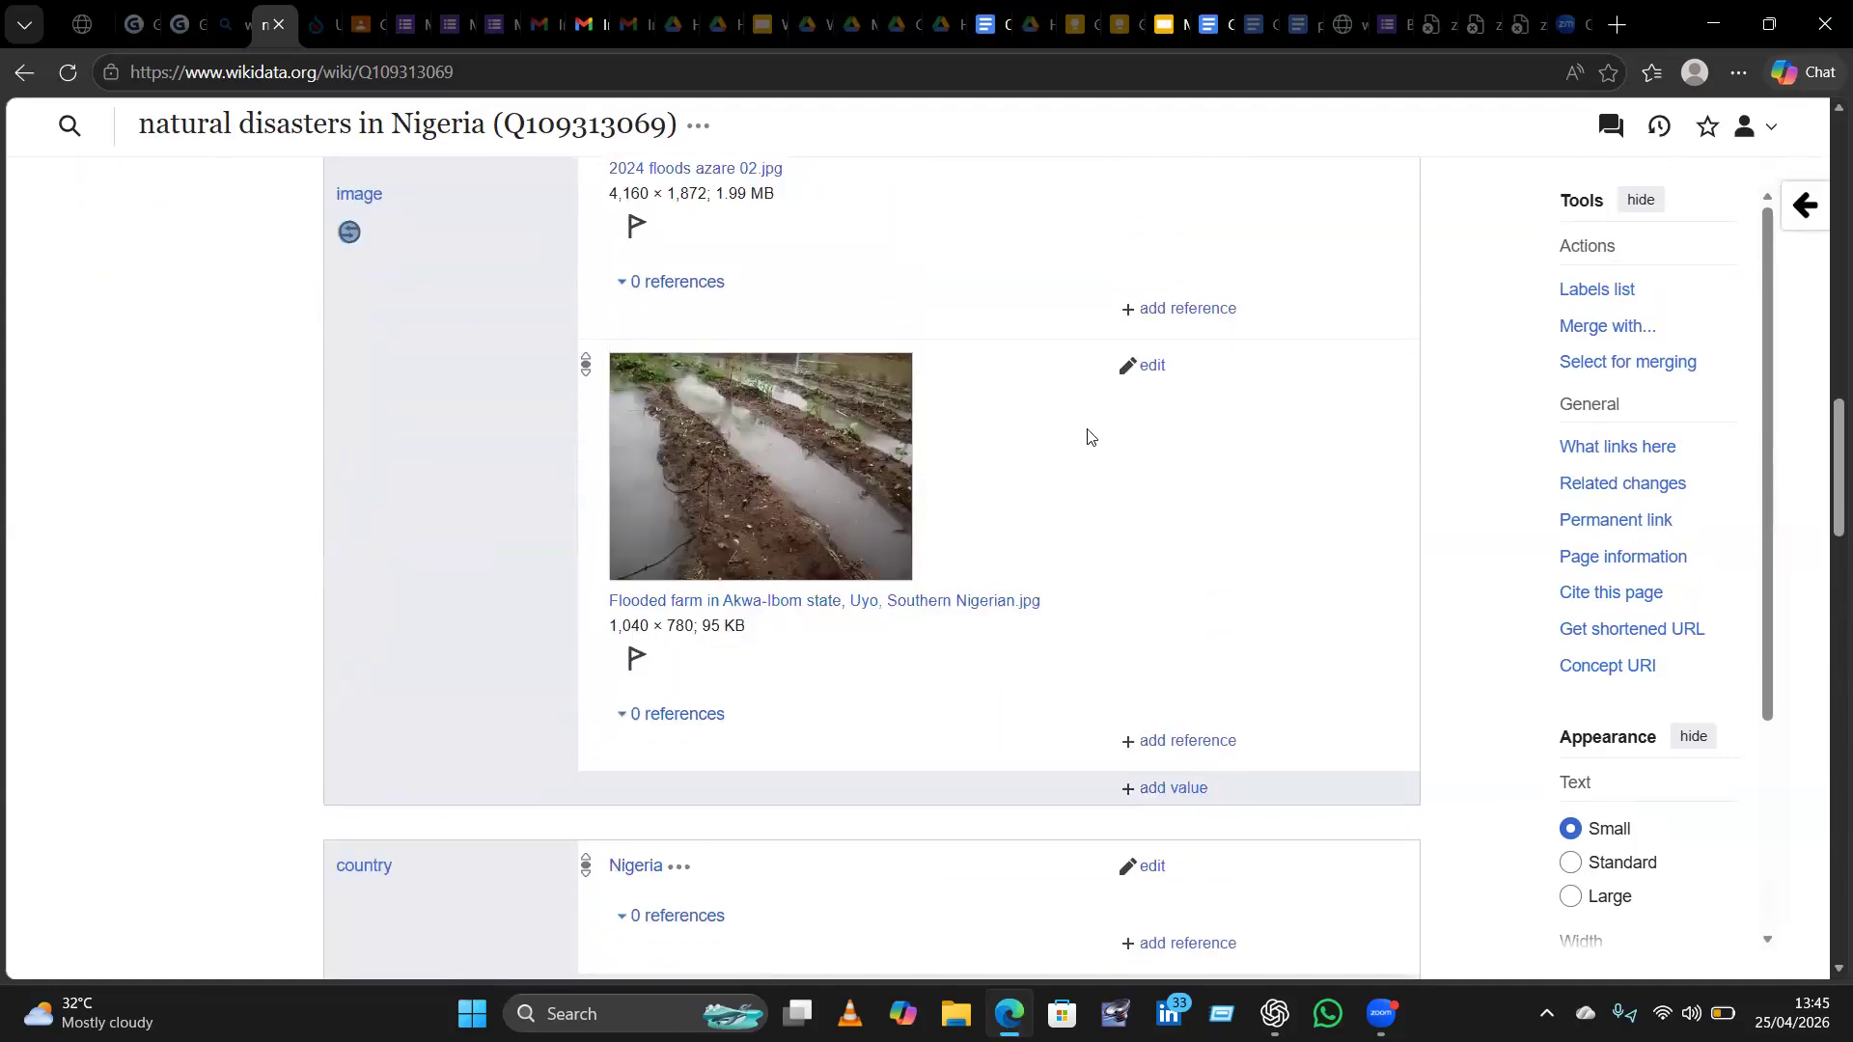
pyautogui.click(633, 660)
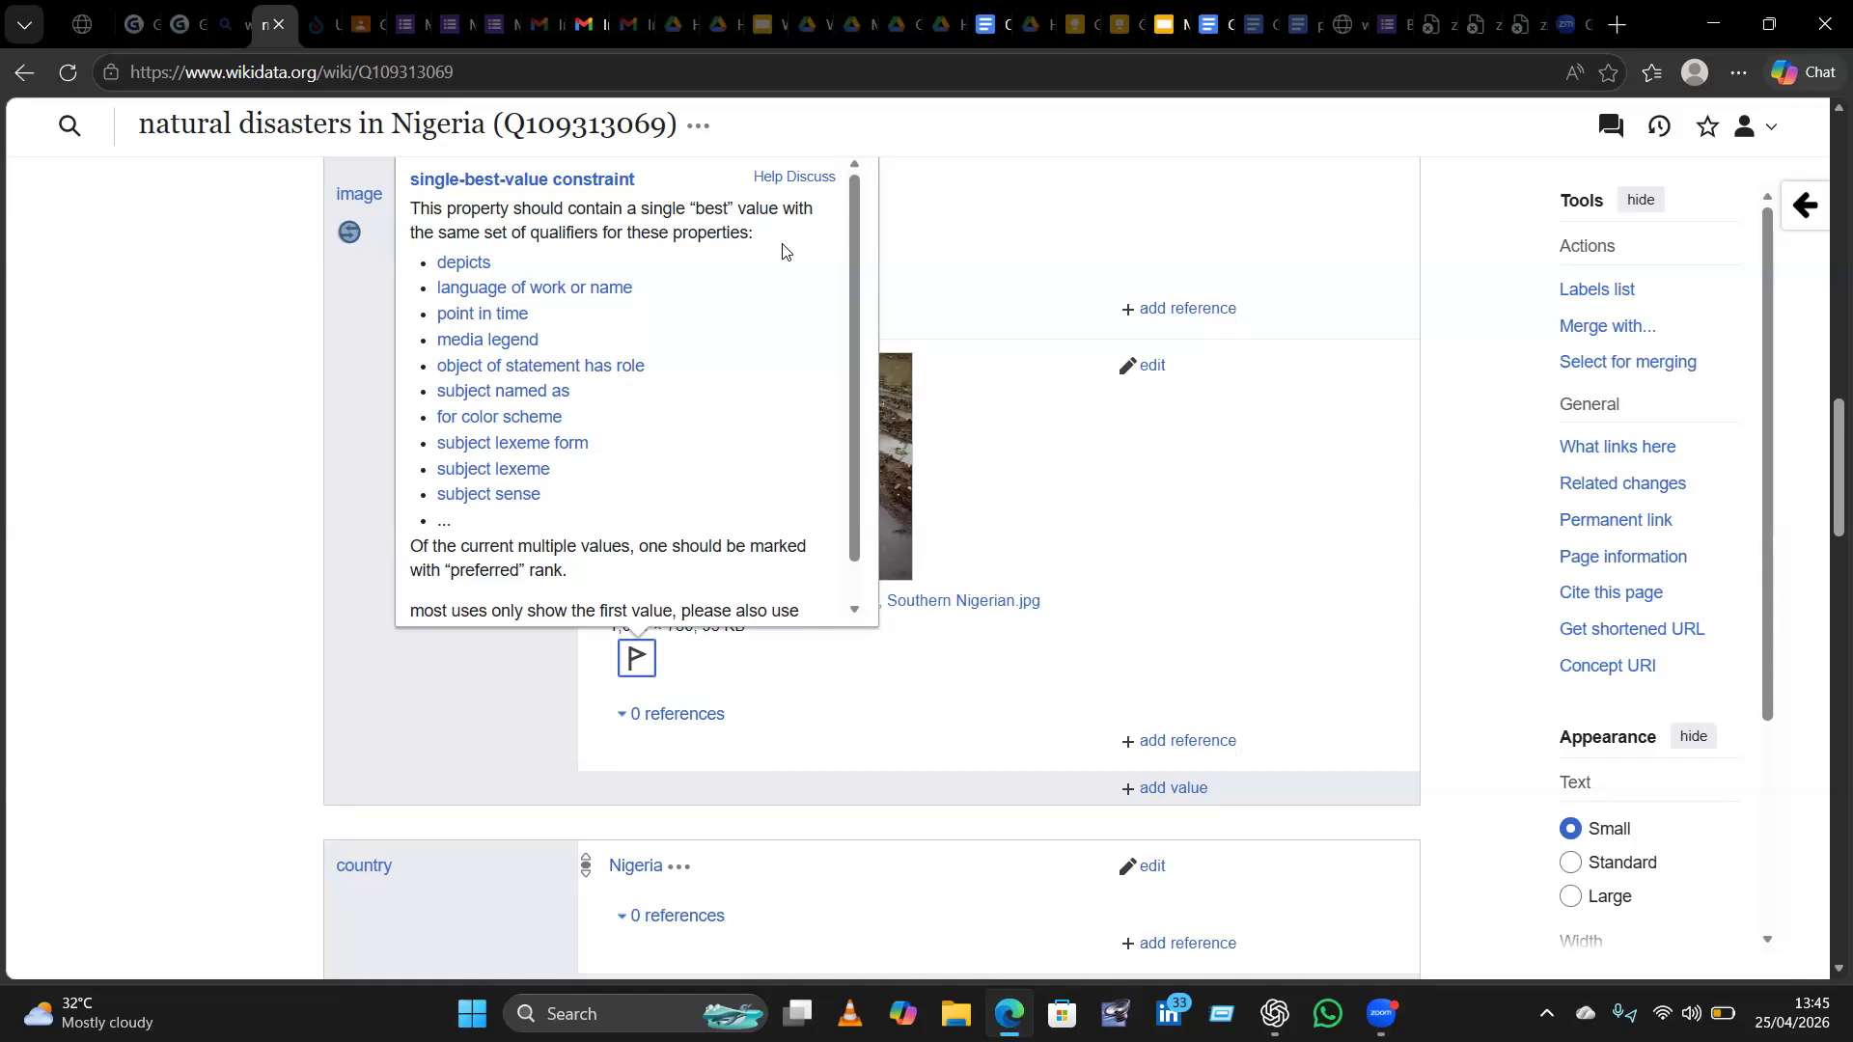
pyautogui.click(945, 315)
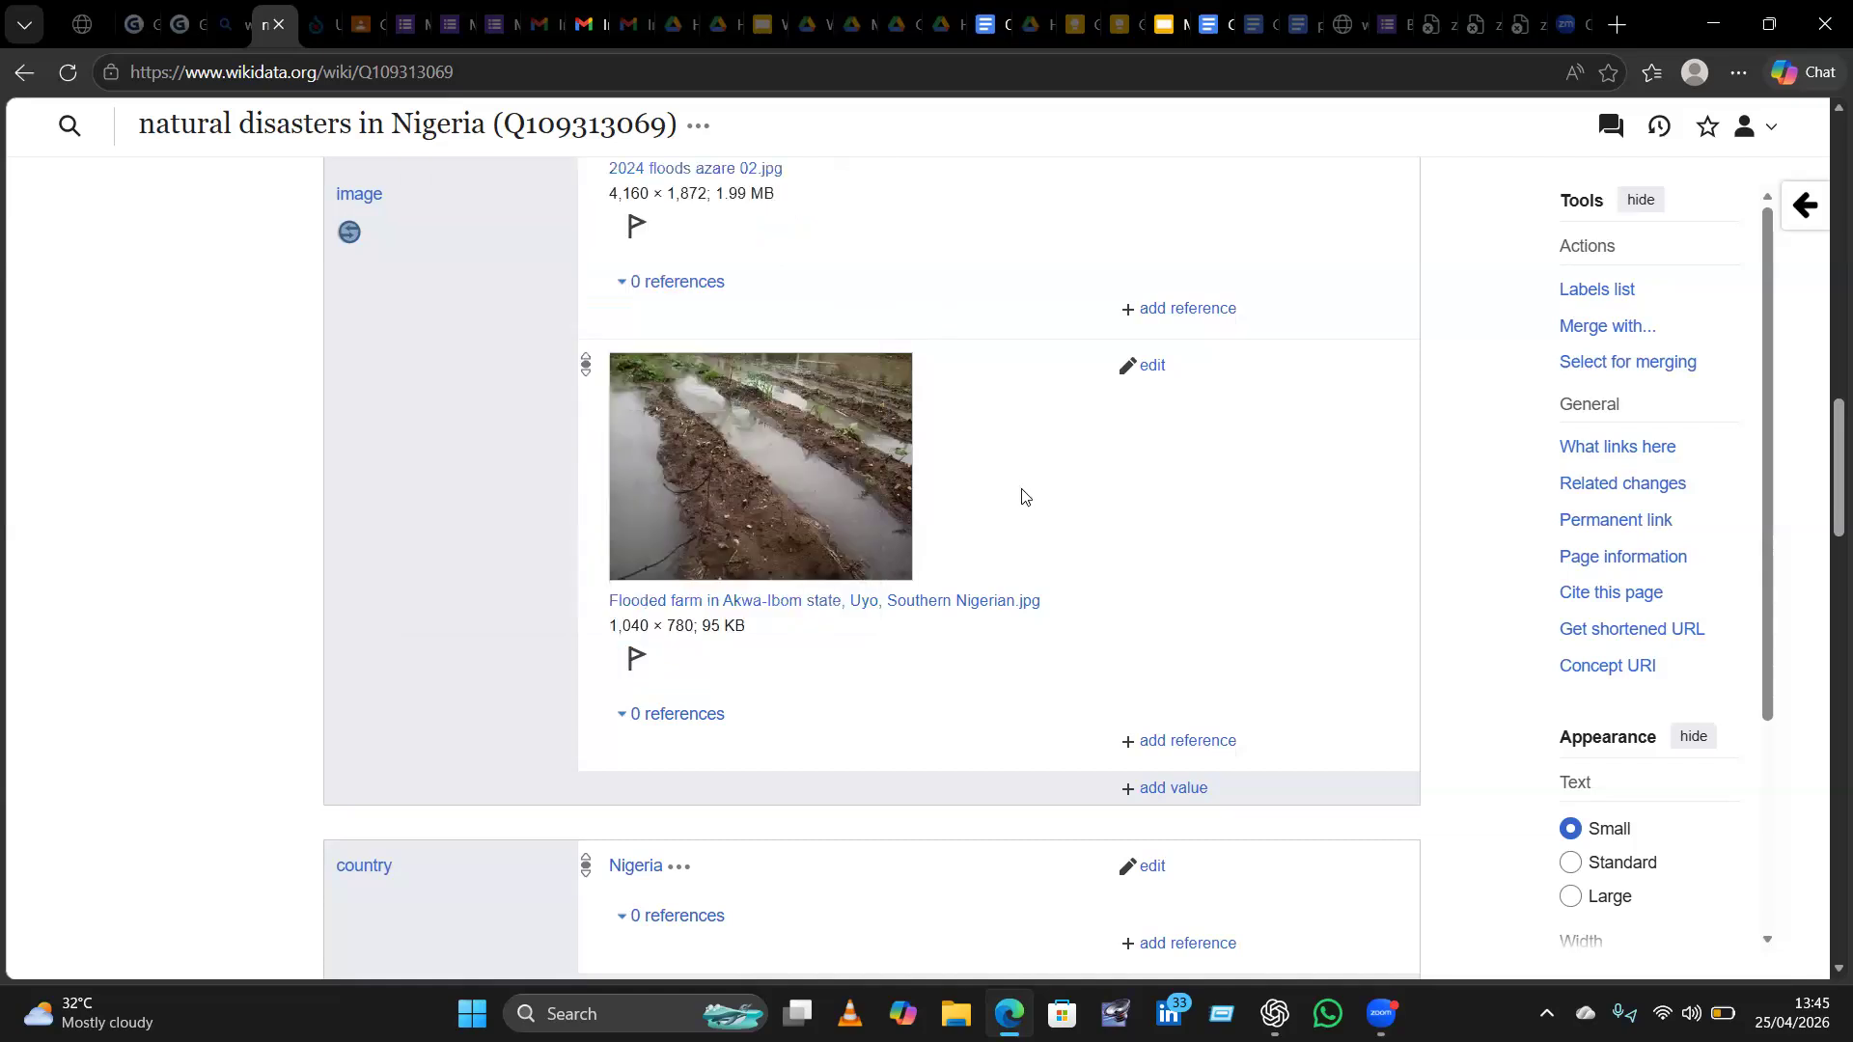
# Review the flooded farm picture alongside the item's other image values and its part of and instance of statements.
pyautogui.scroll(-1, 1023, 496)
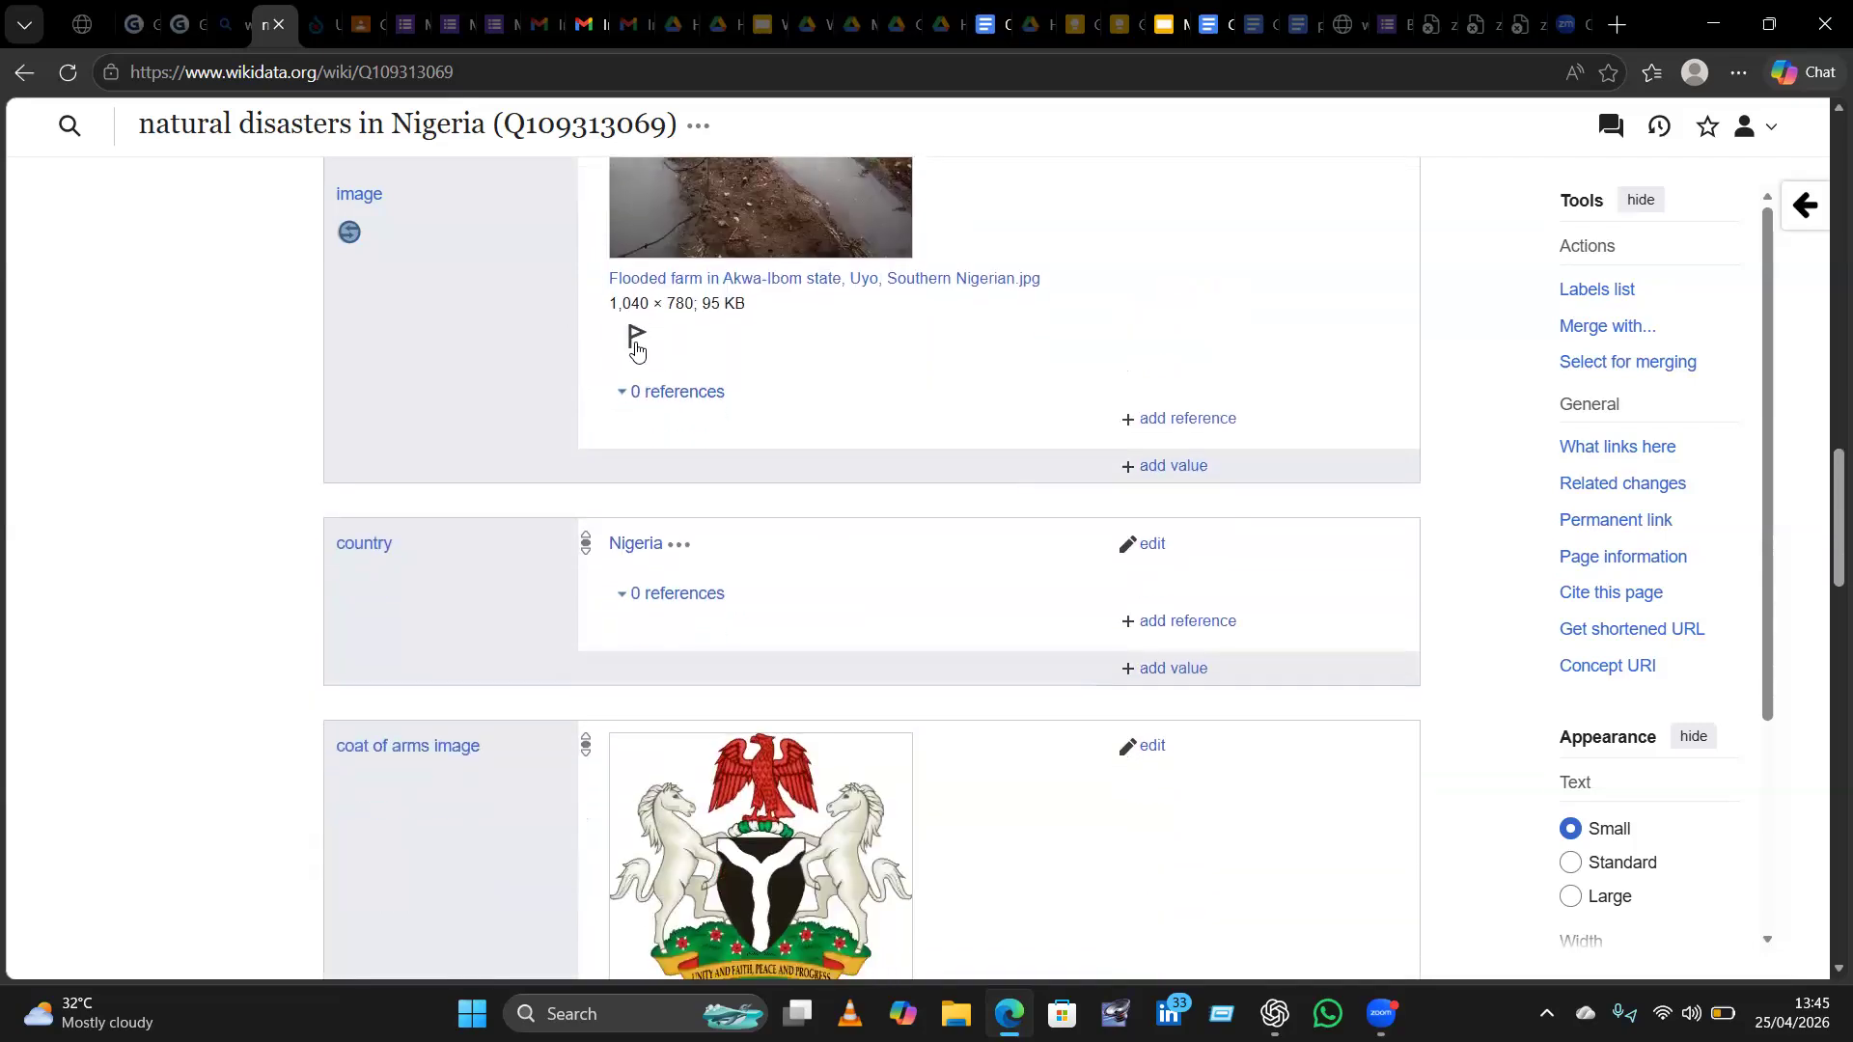
pyautogui.scroll(1, 801, 338)
pyautogui.scroll(5, 801, 338)
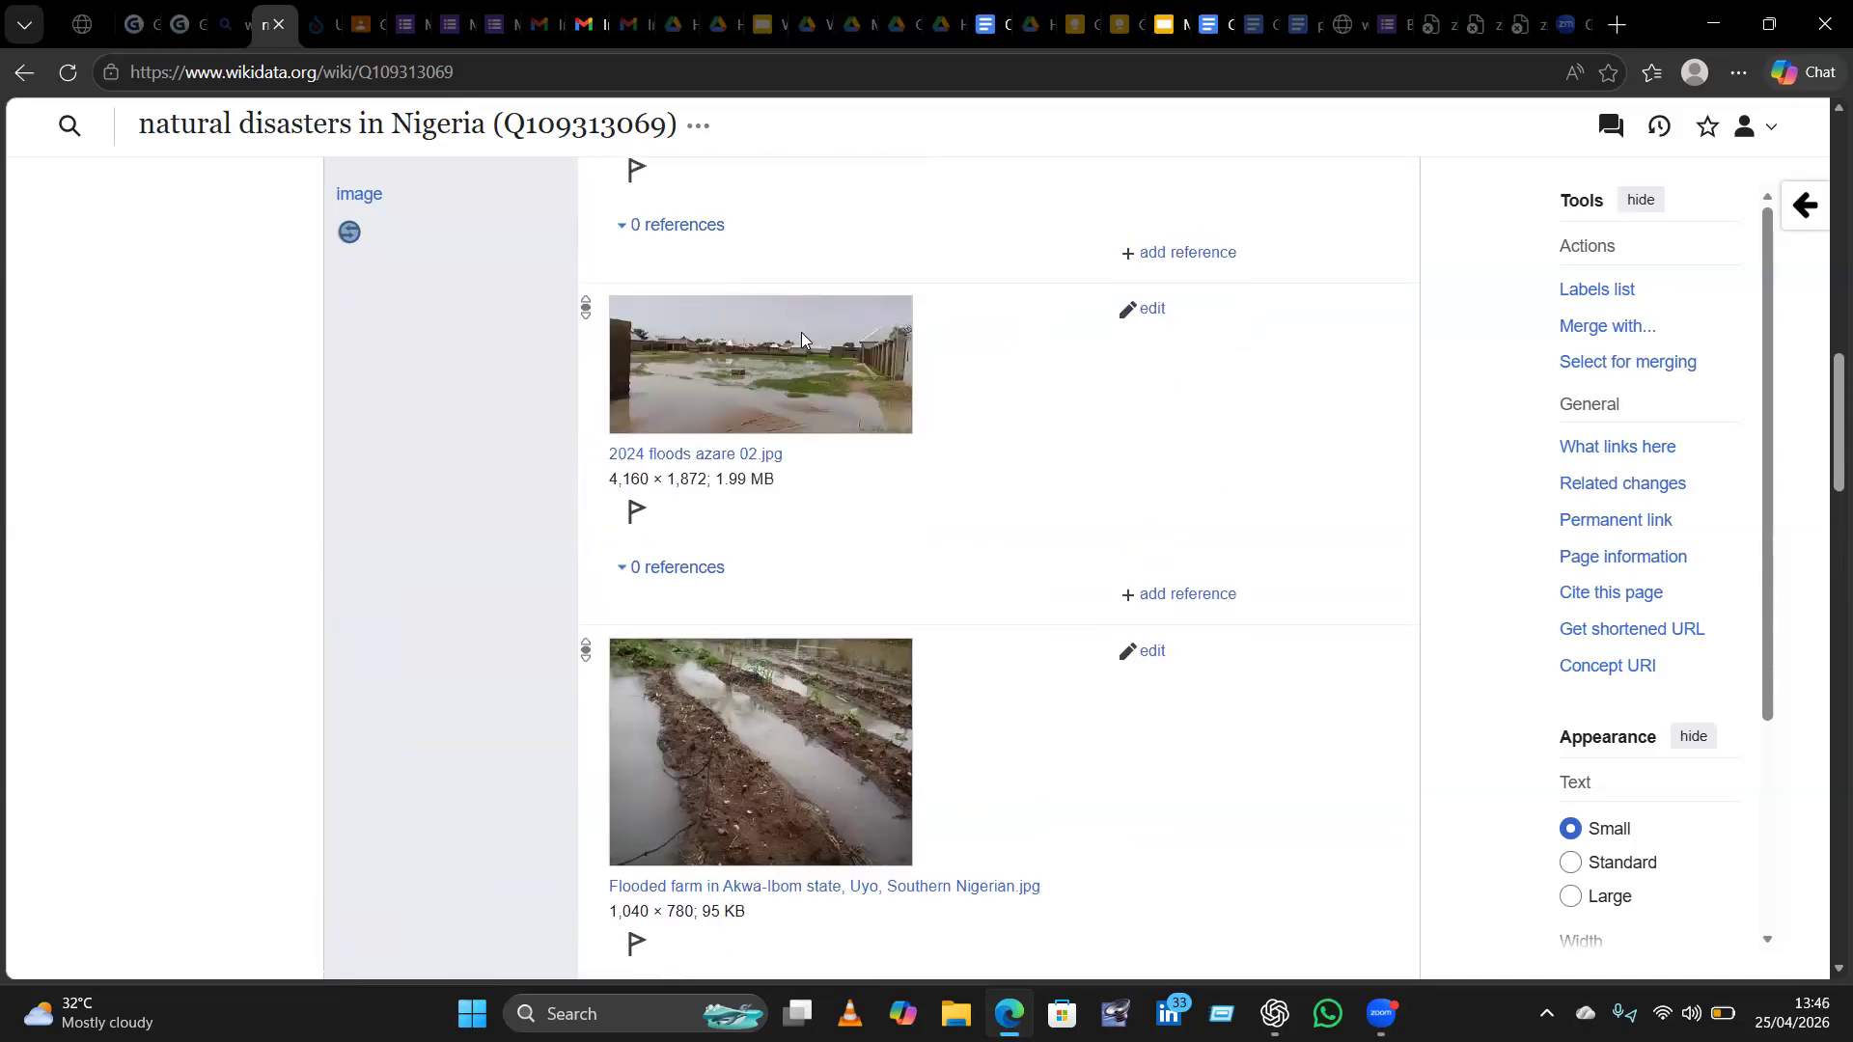
pyautogui.scroll(-3, 801, 338)
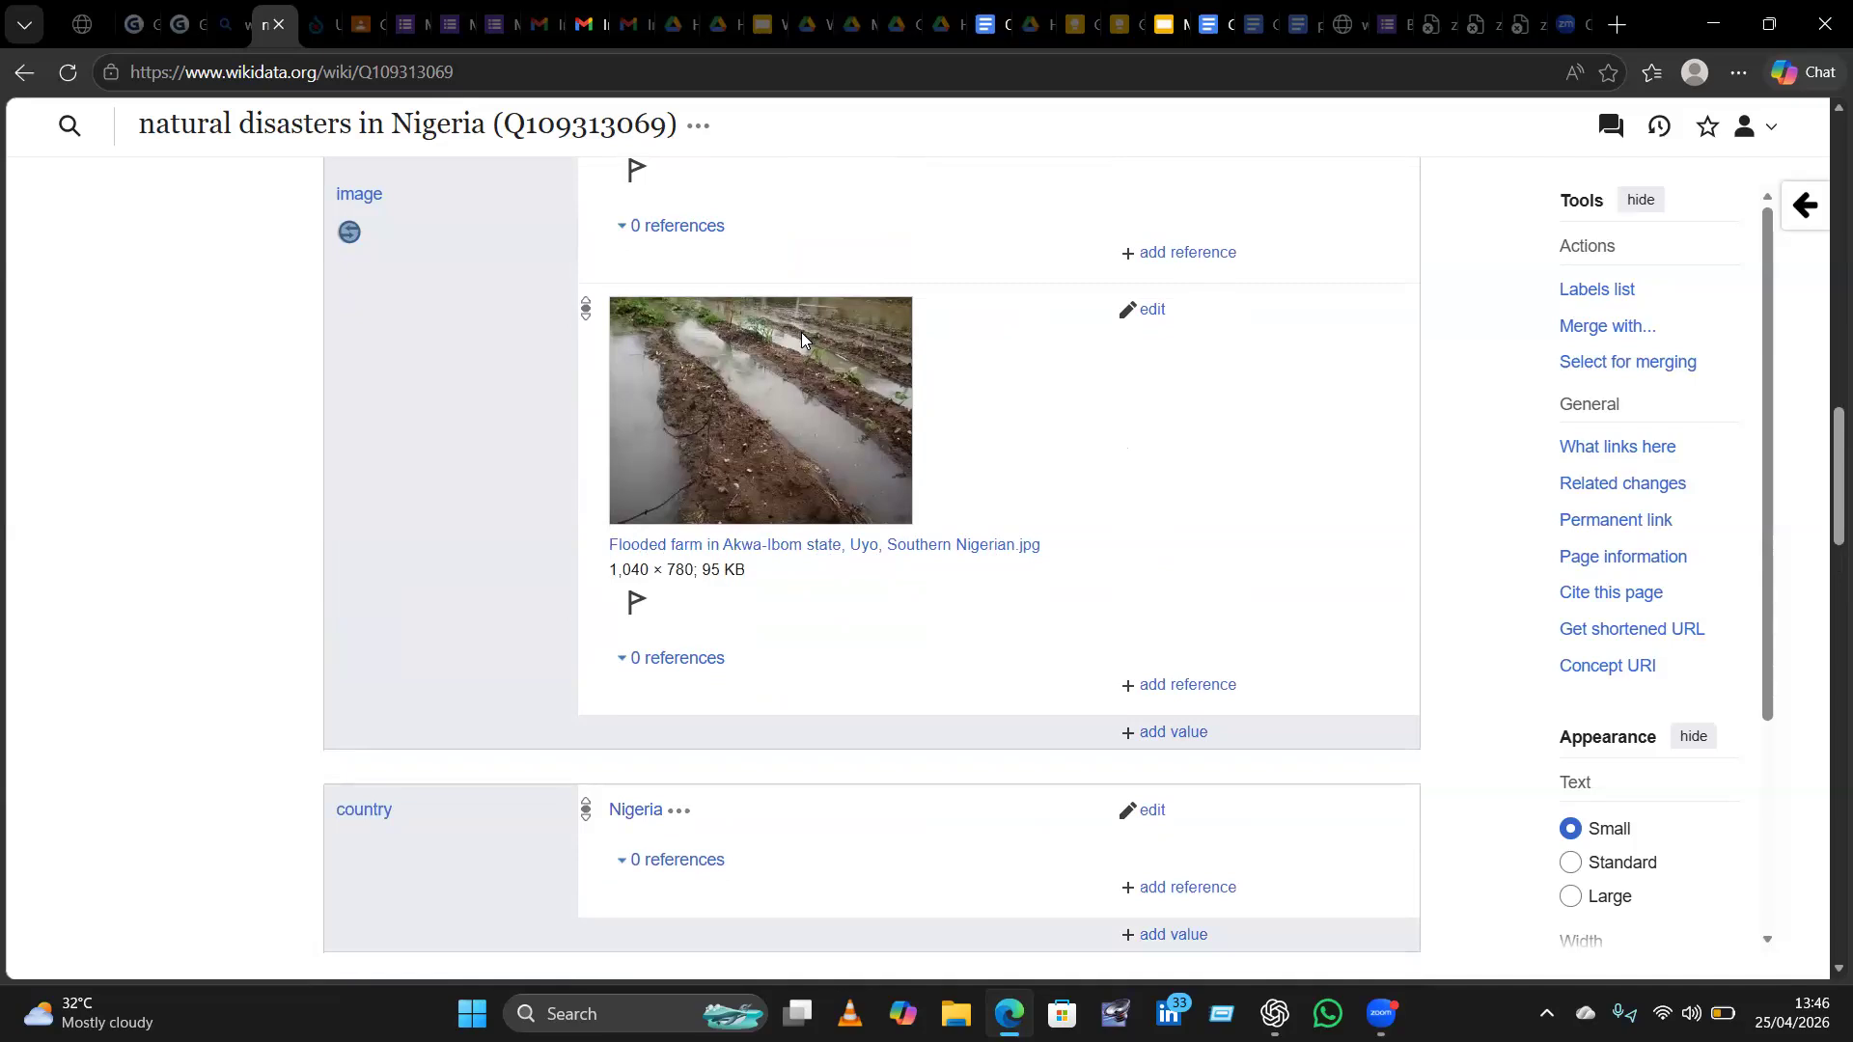
pyautogui.scroll(3, 801, 338)
pyautogui.scroll(-3, 801, 338)
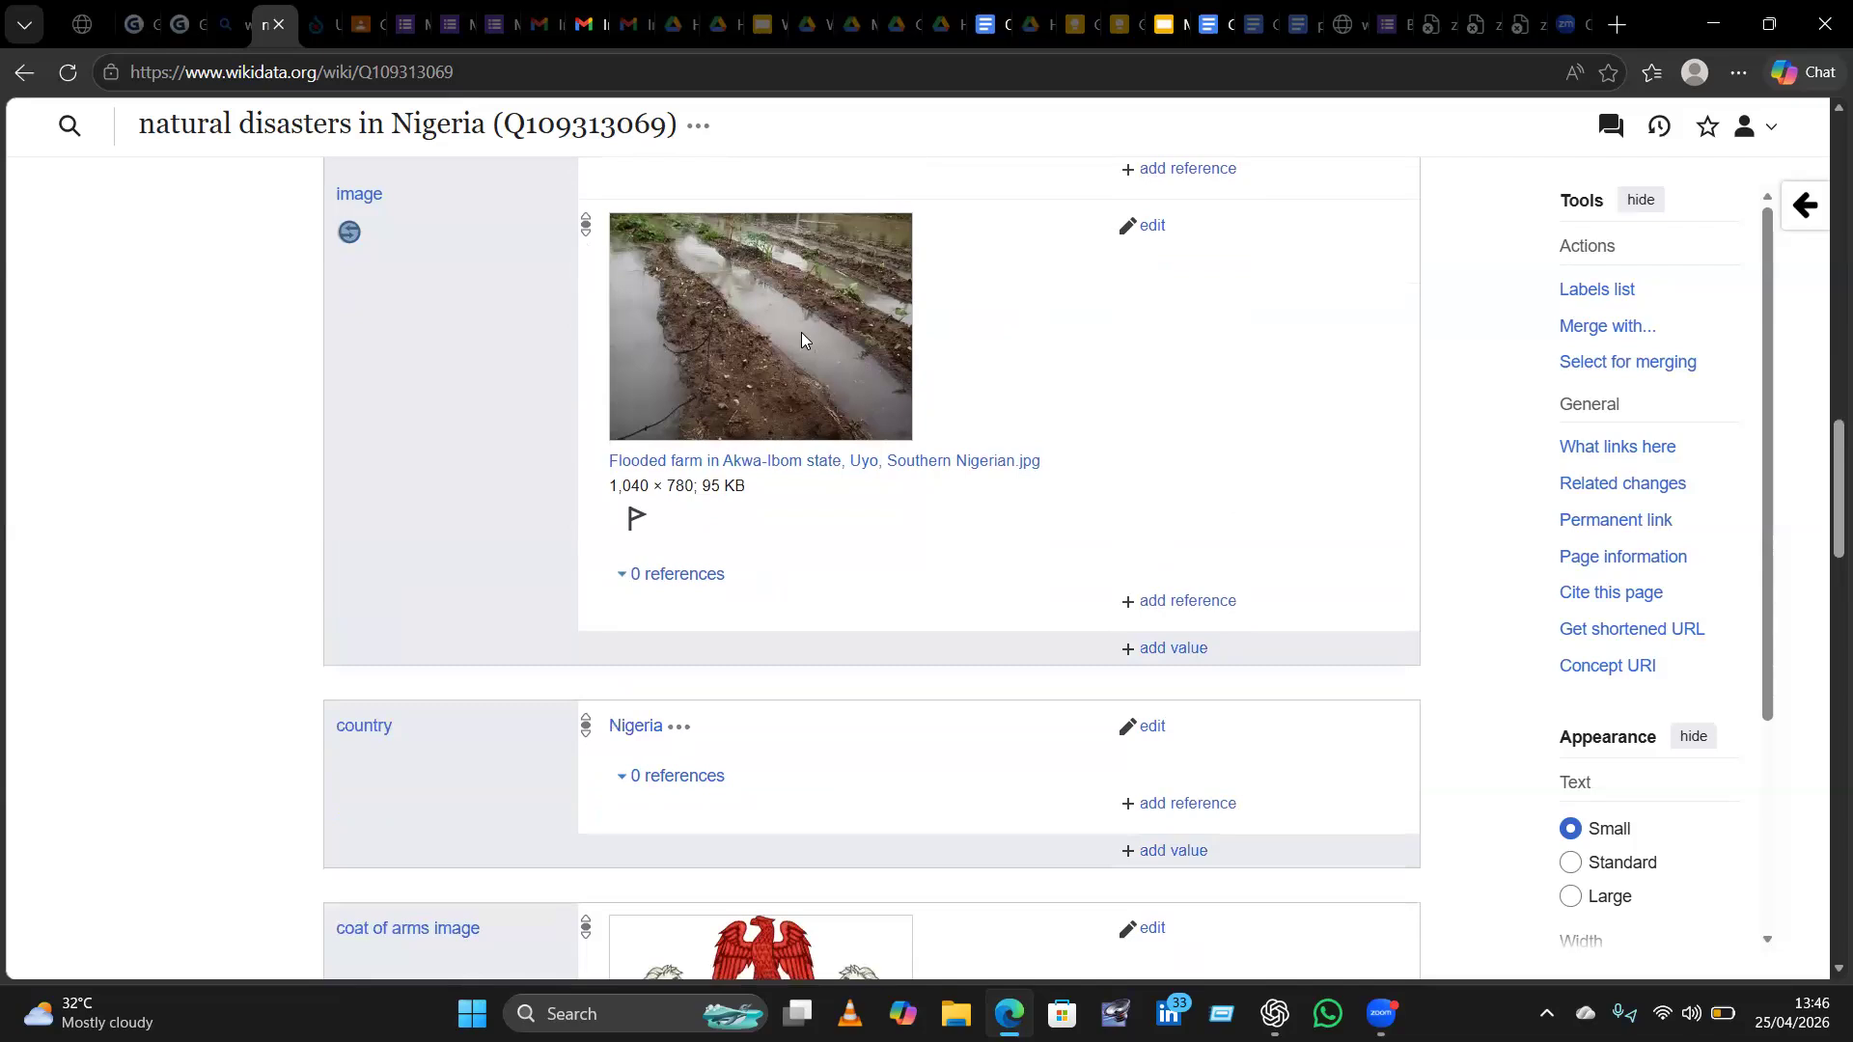
pyautogui.scroll(2, 801, 338)
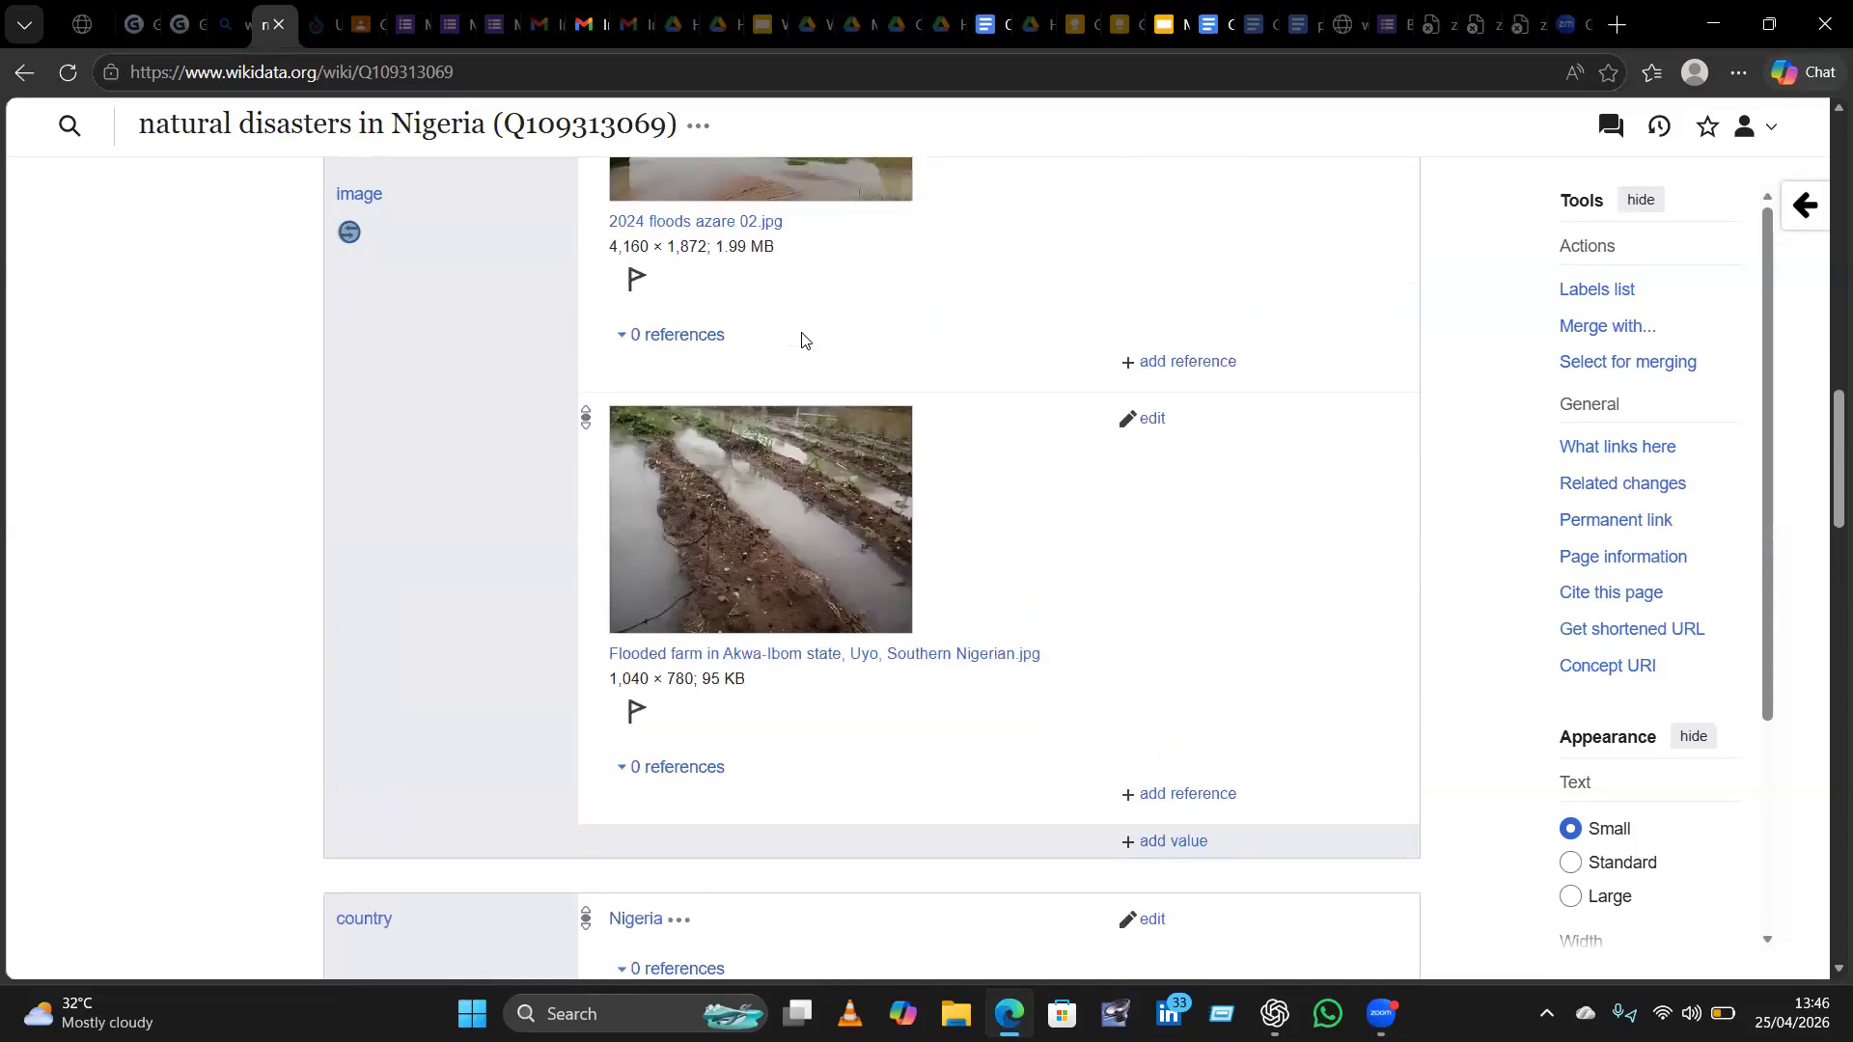
pyautogui.scroll(6, 801, 338)
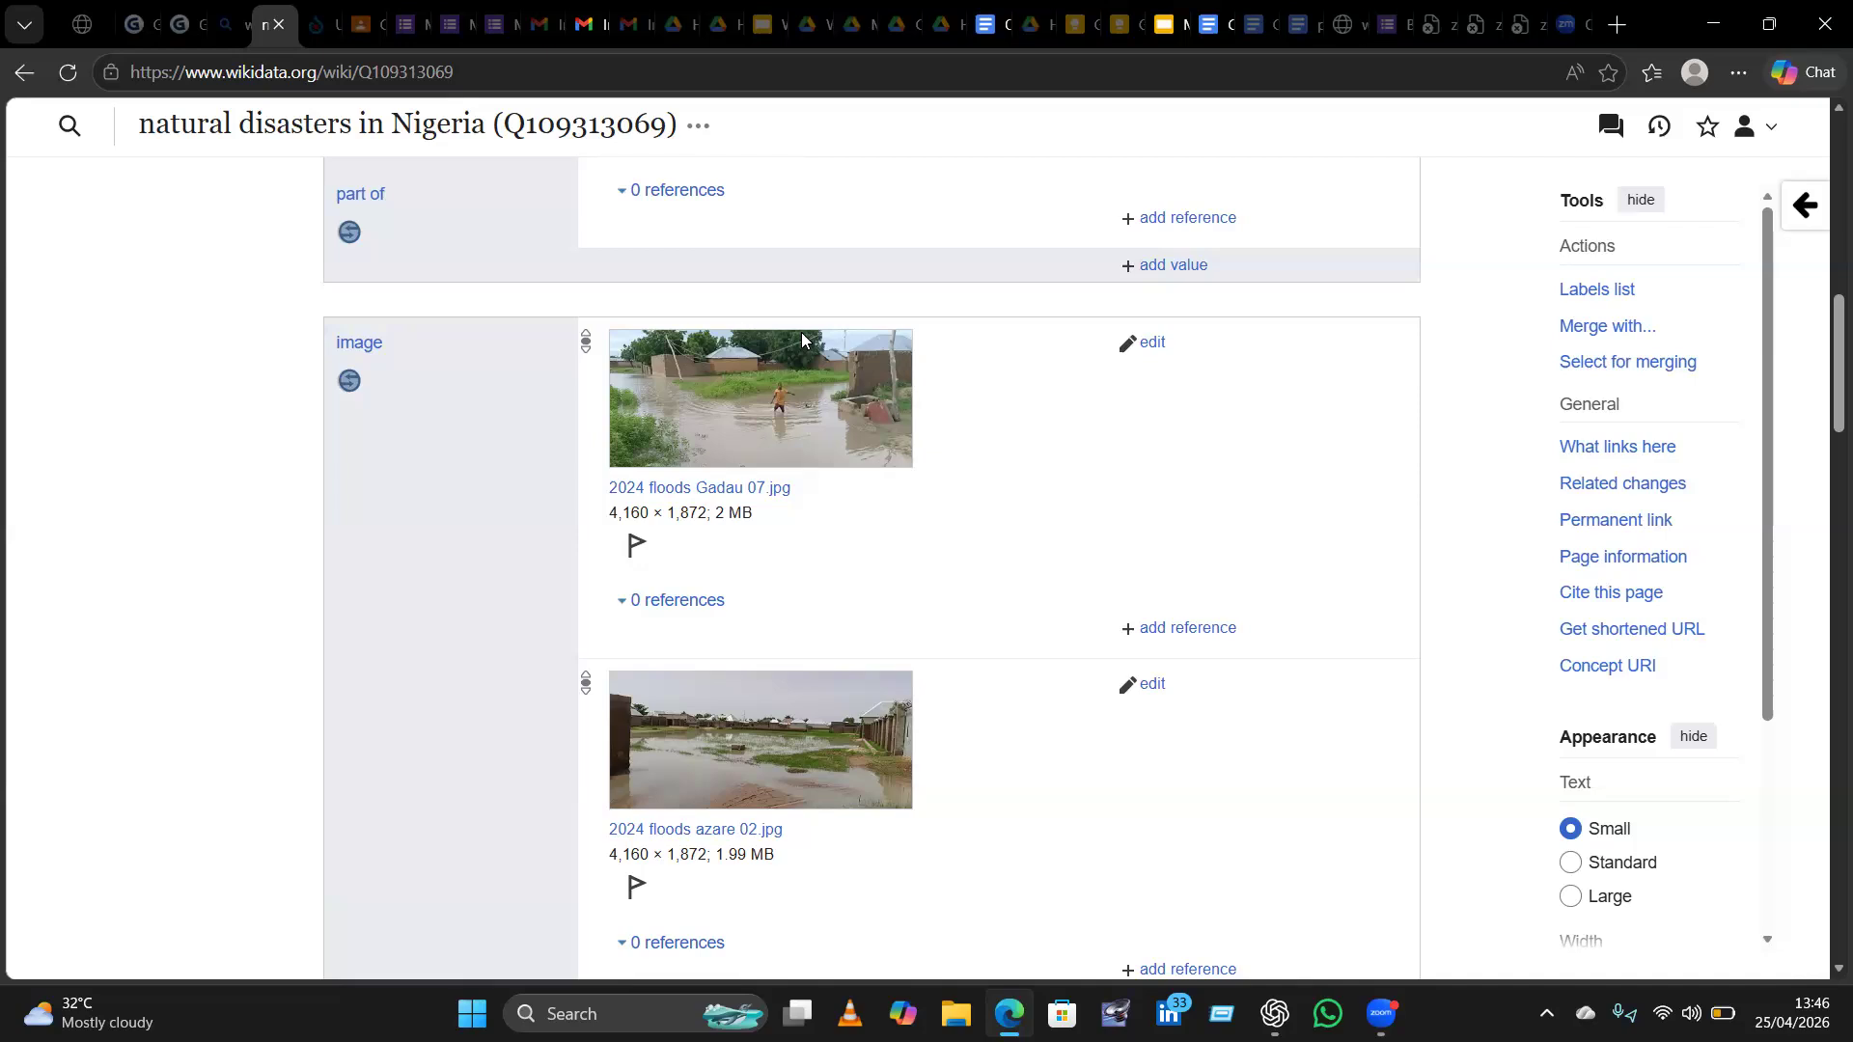
pyautogui.scroll(7, 801, 340)
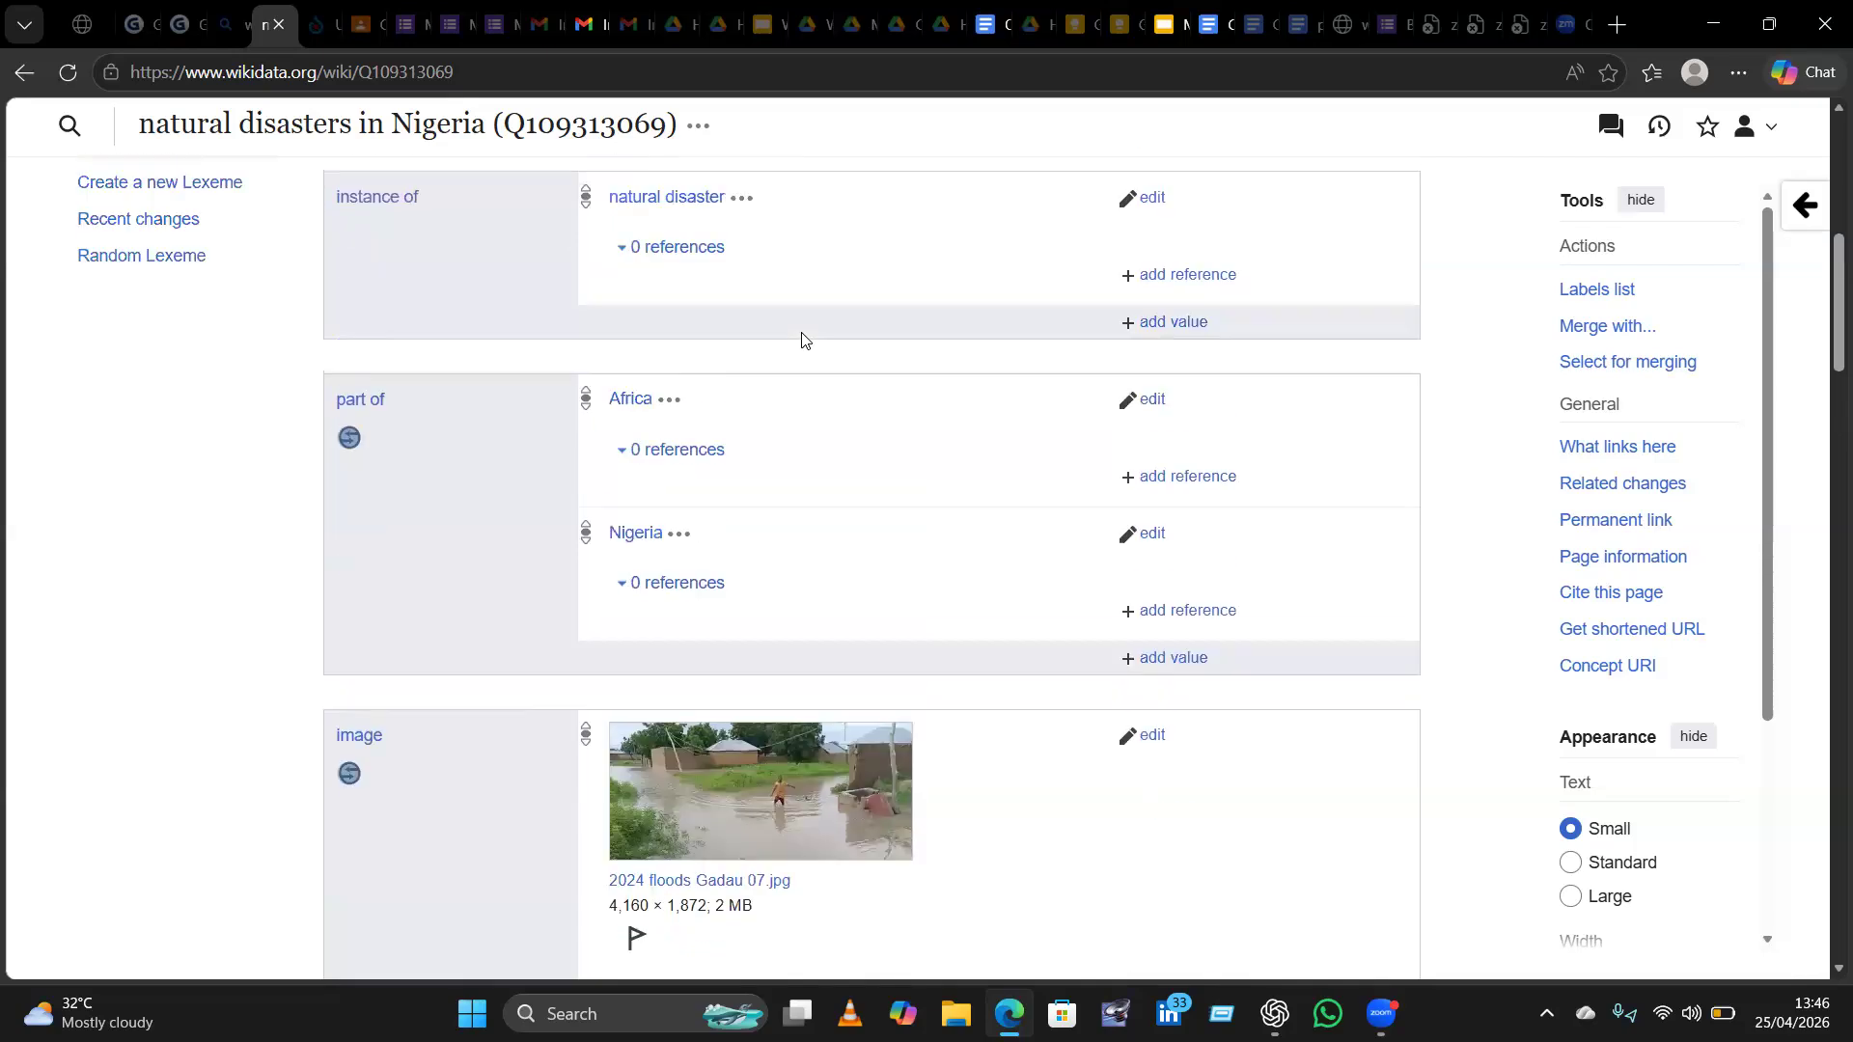
# Check the potential issues flagged on the coat of arms image statement.
pyautogui.scroll(-5, 801, 339)
pyautogui.scroll(-12, 800, 339)
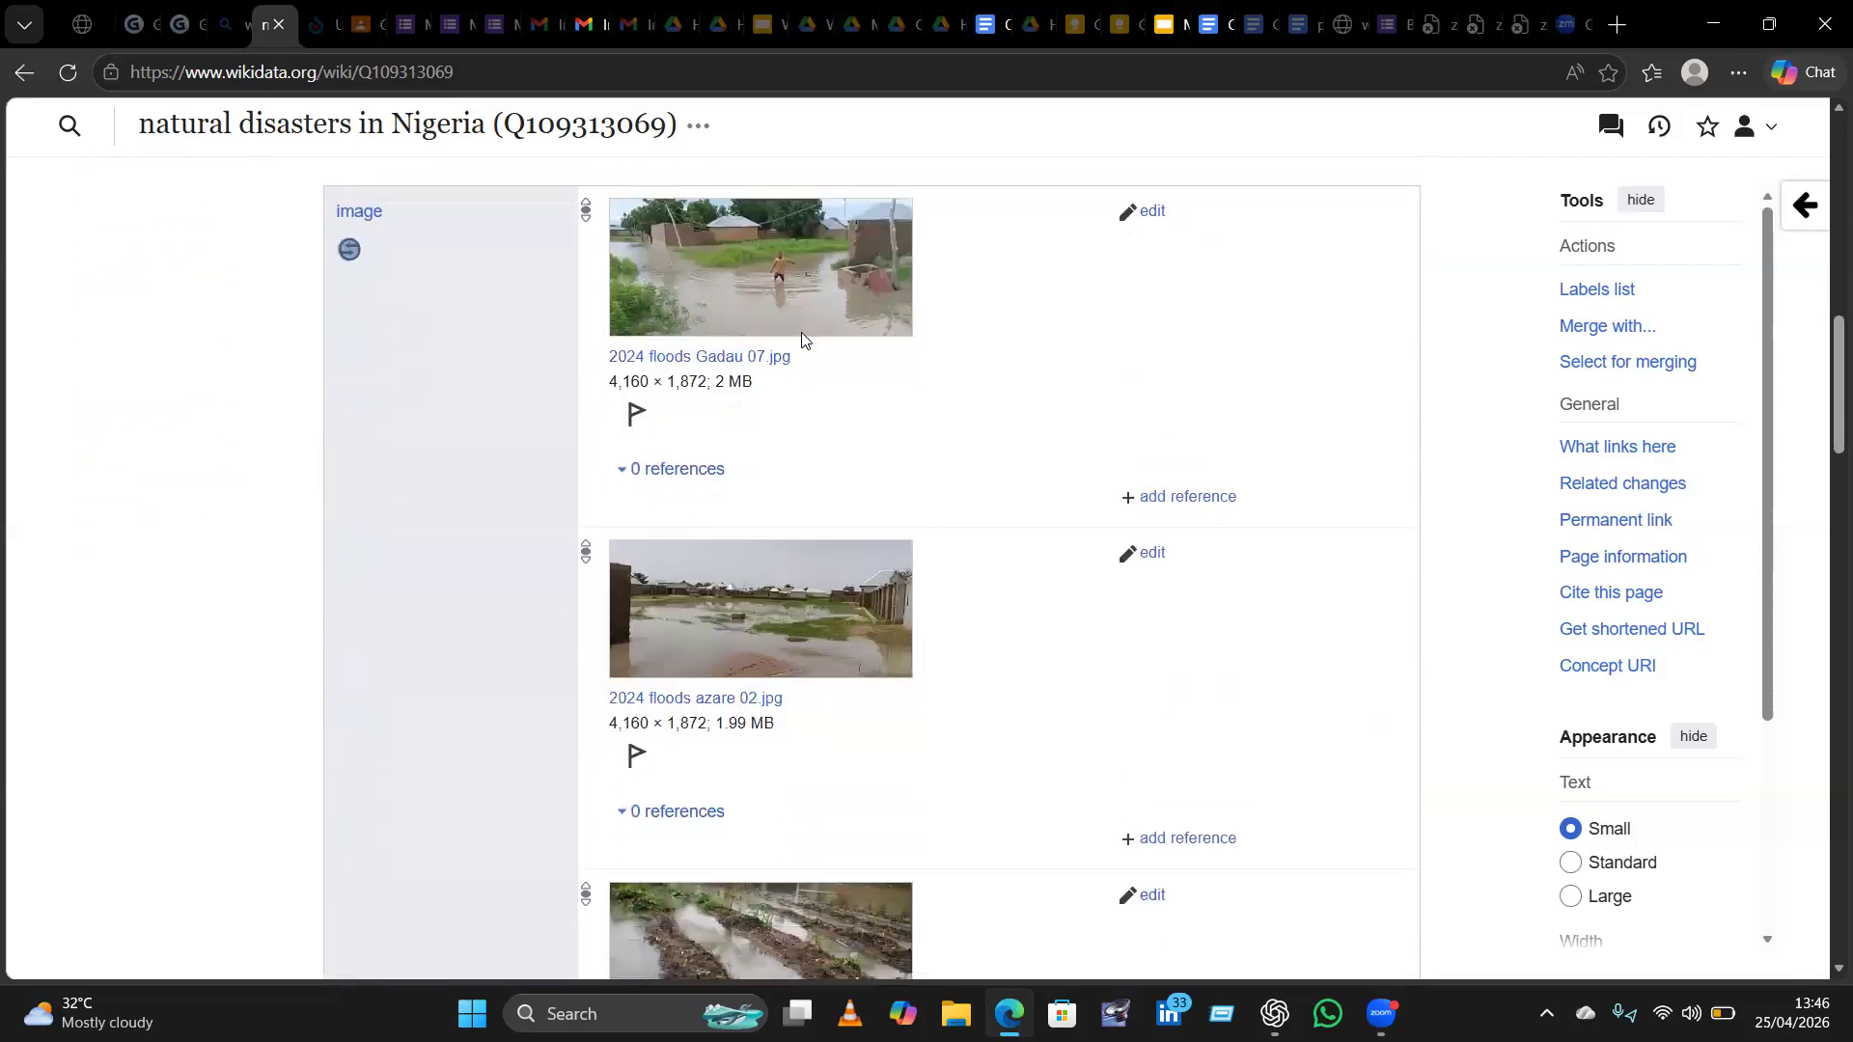
pyautogui.scroll(-3, 801, 339)
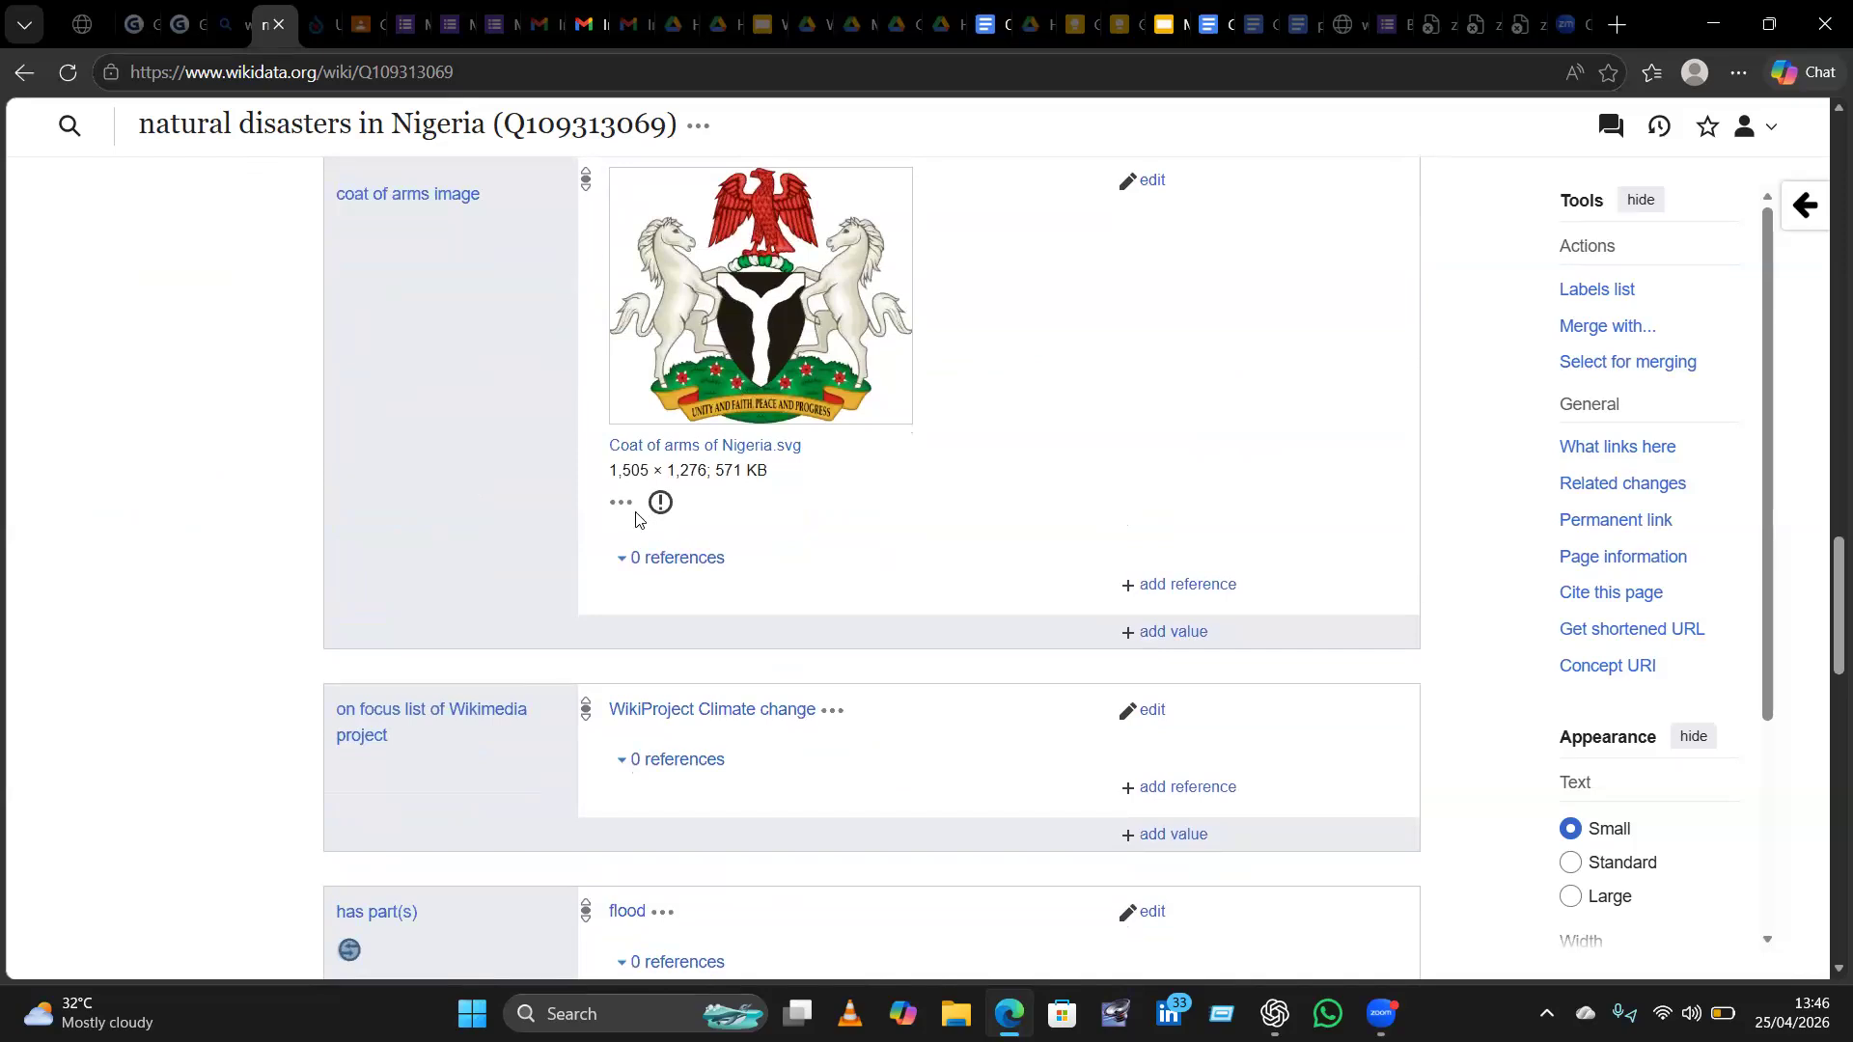
pyautogui.click(660, 502)
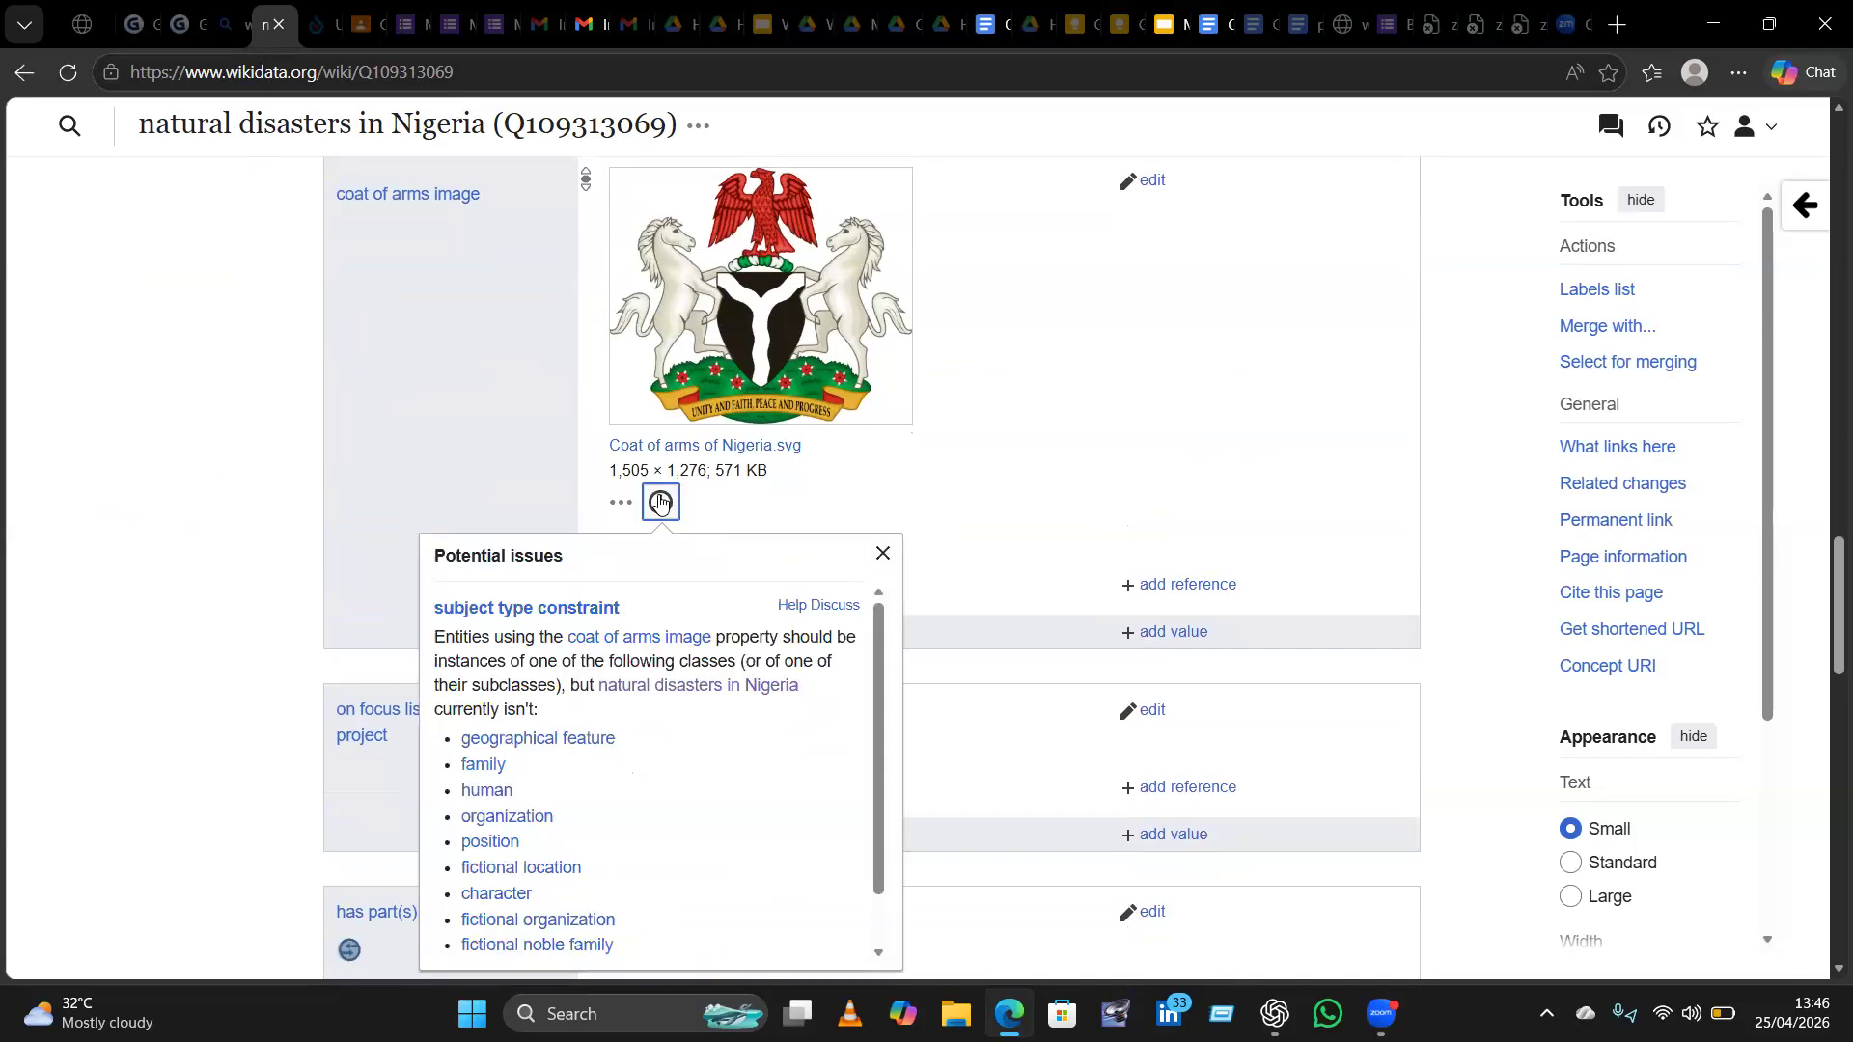
pyautogui.scroll(-3, 660, 502)
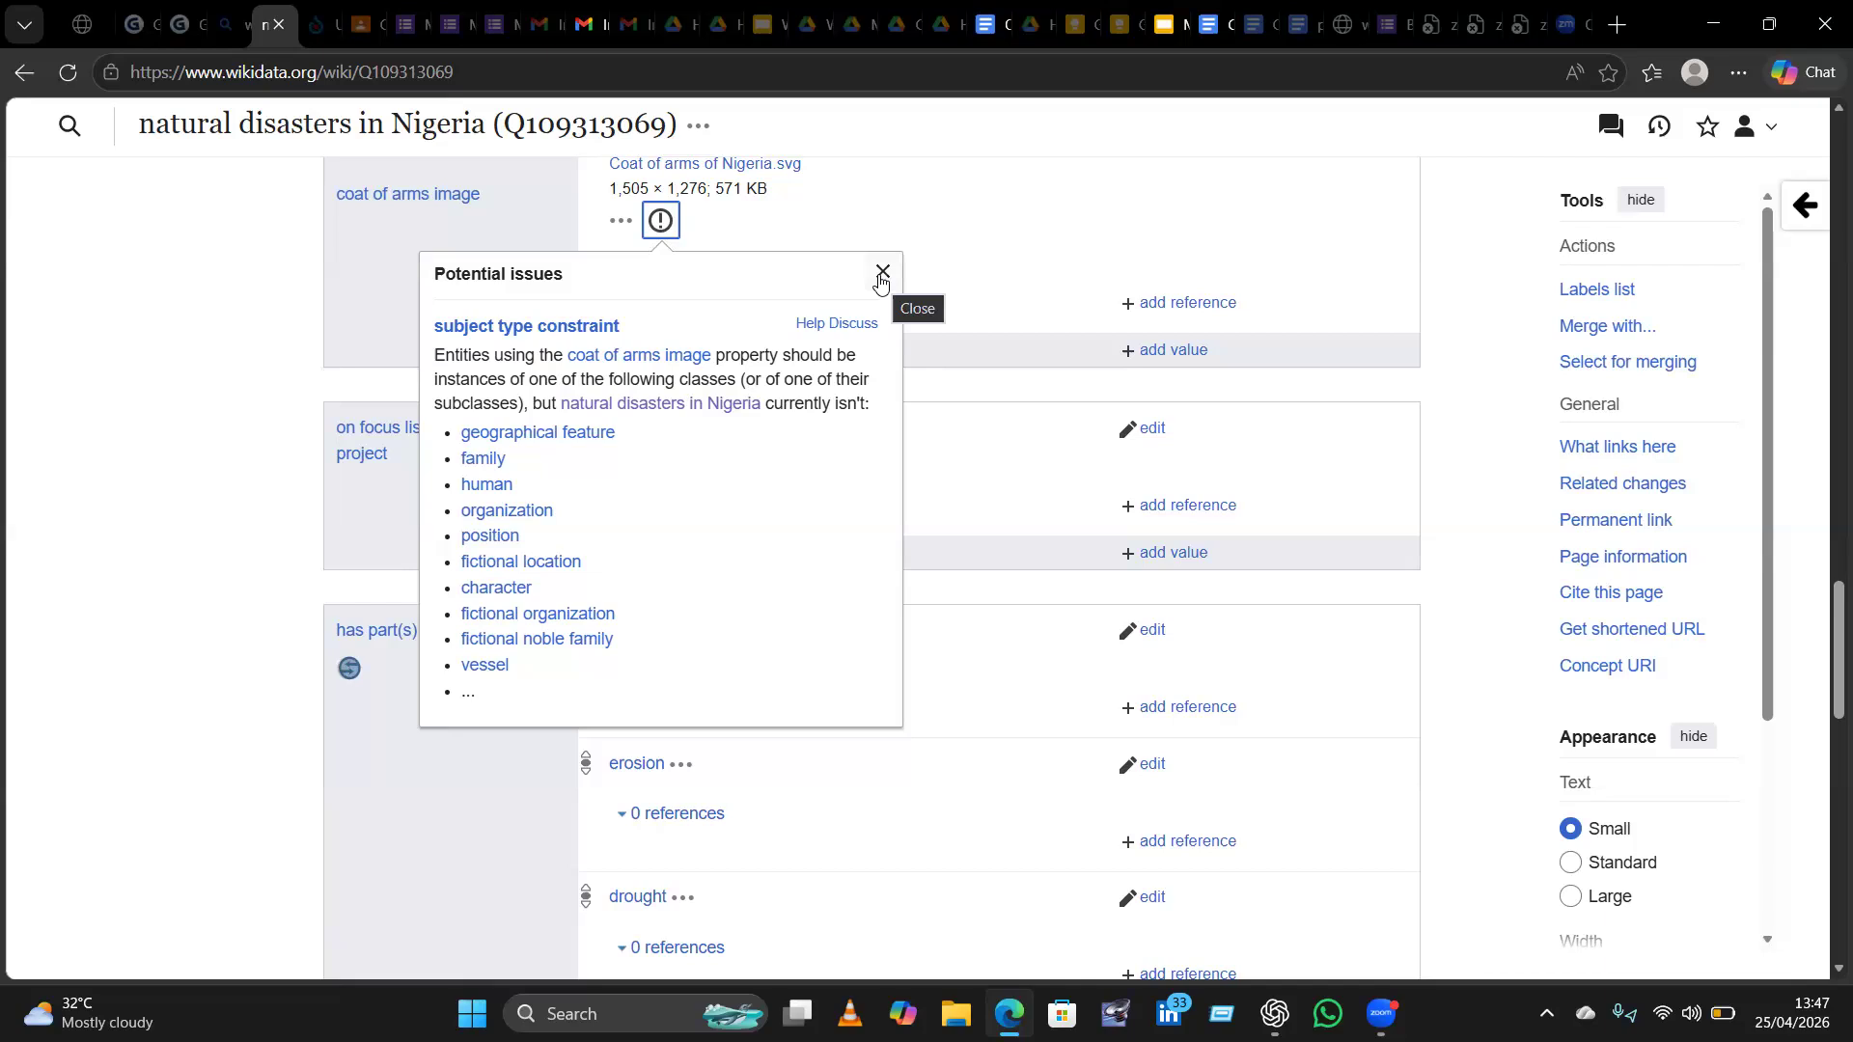
# Close the potential issues notice and review the item's has part(s), part of and image statements along with its labels and description.
pyautogui.click(881, 275)
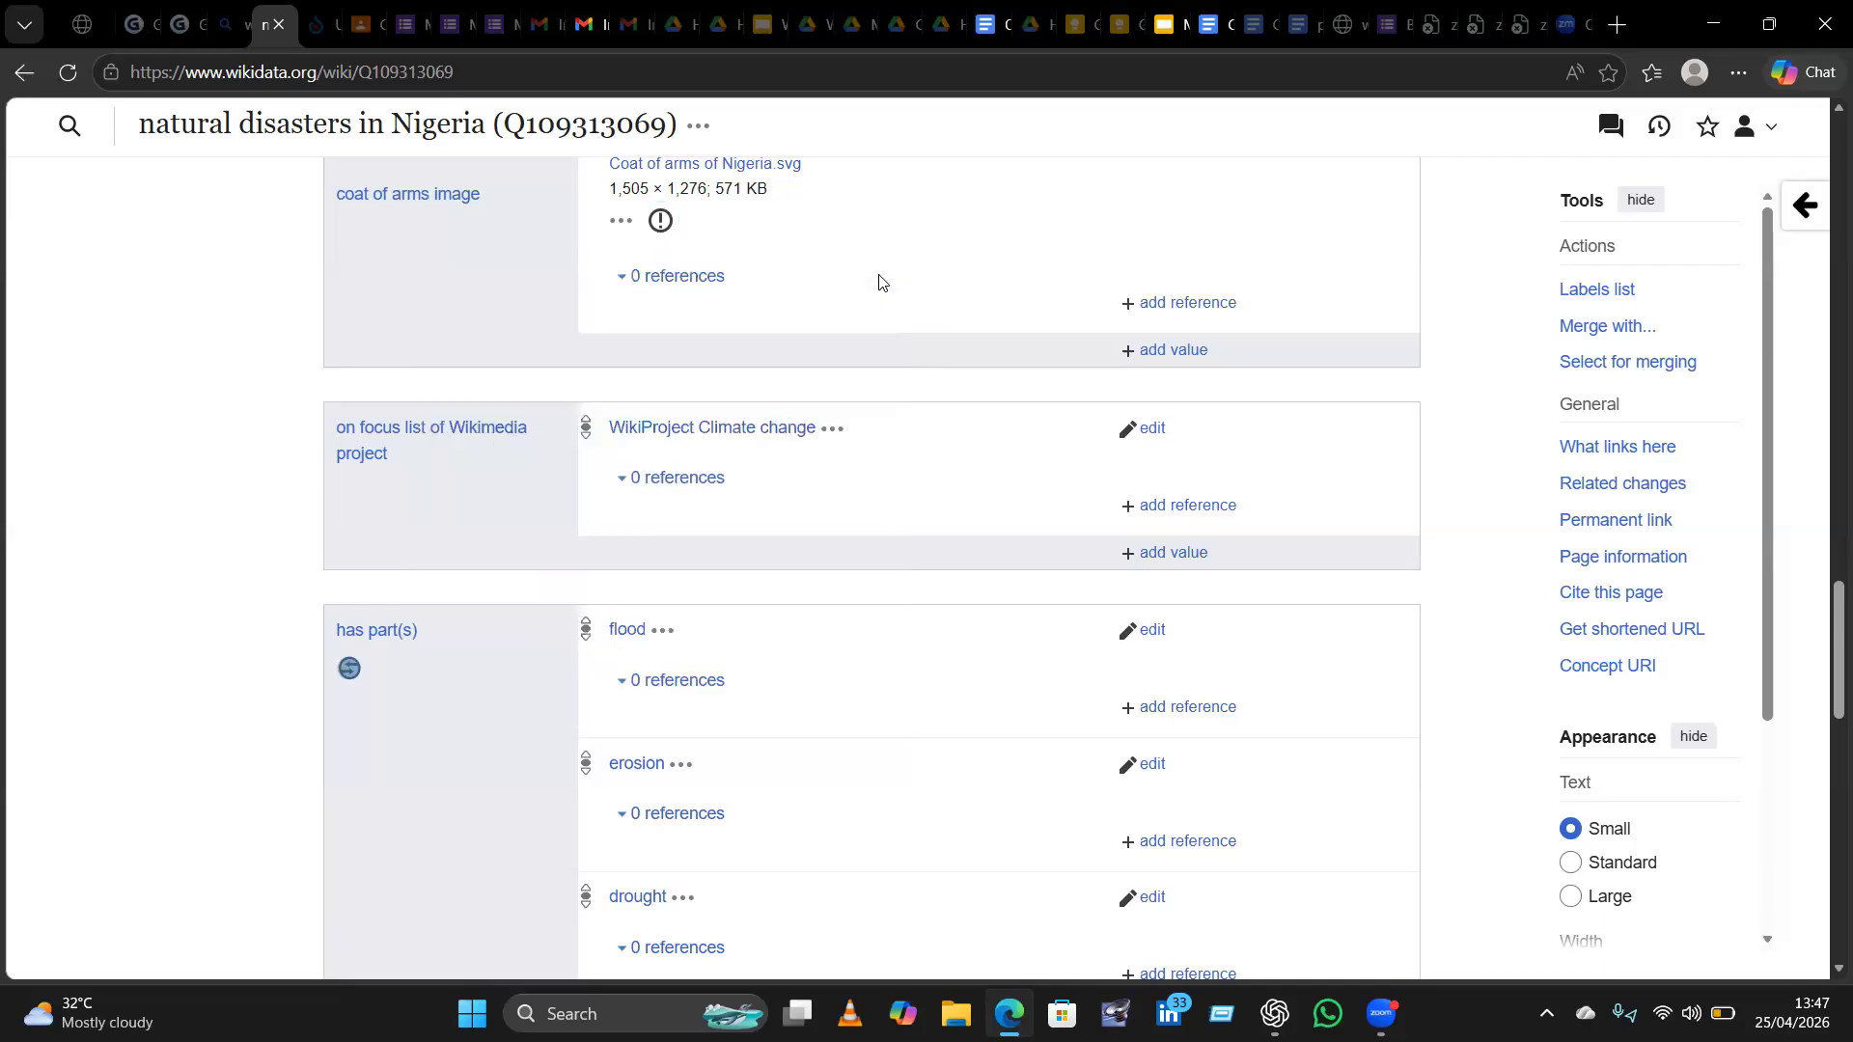
pyautogui.scroll(-15, 878, 281)
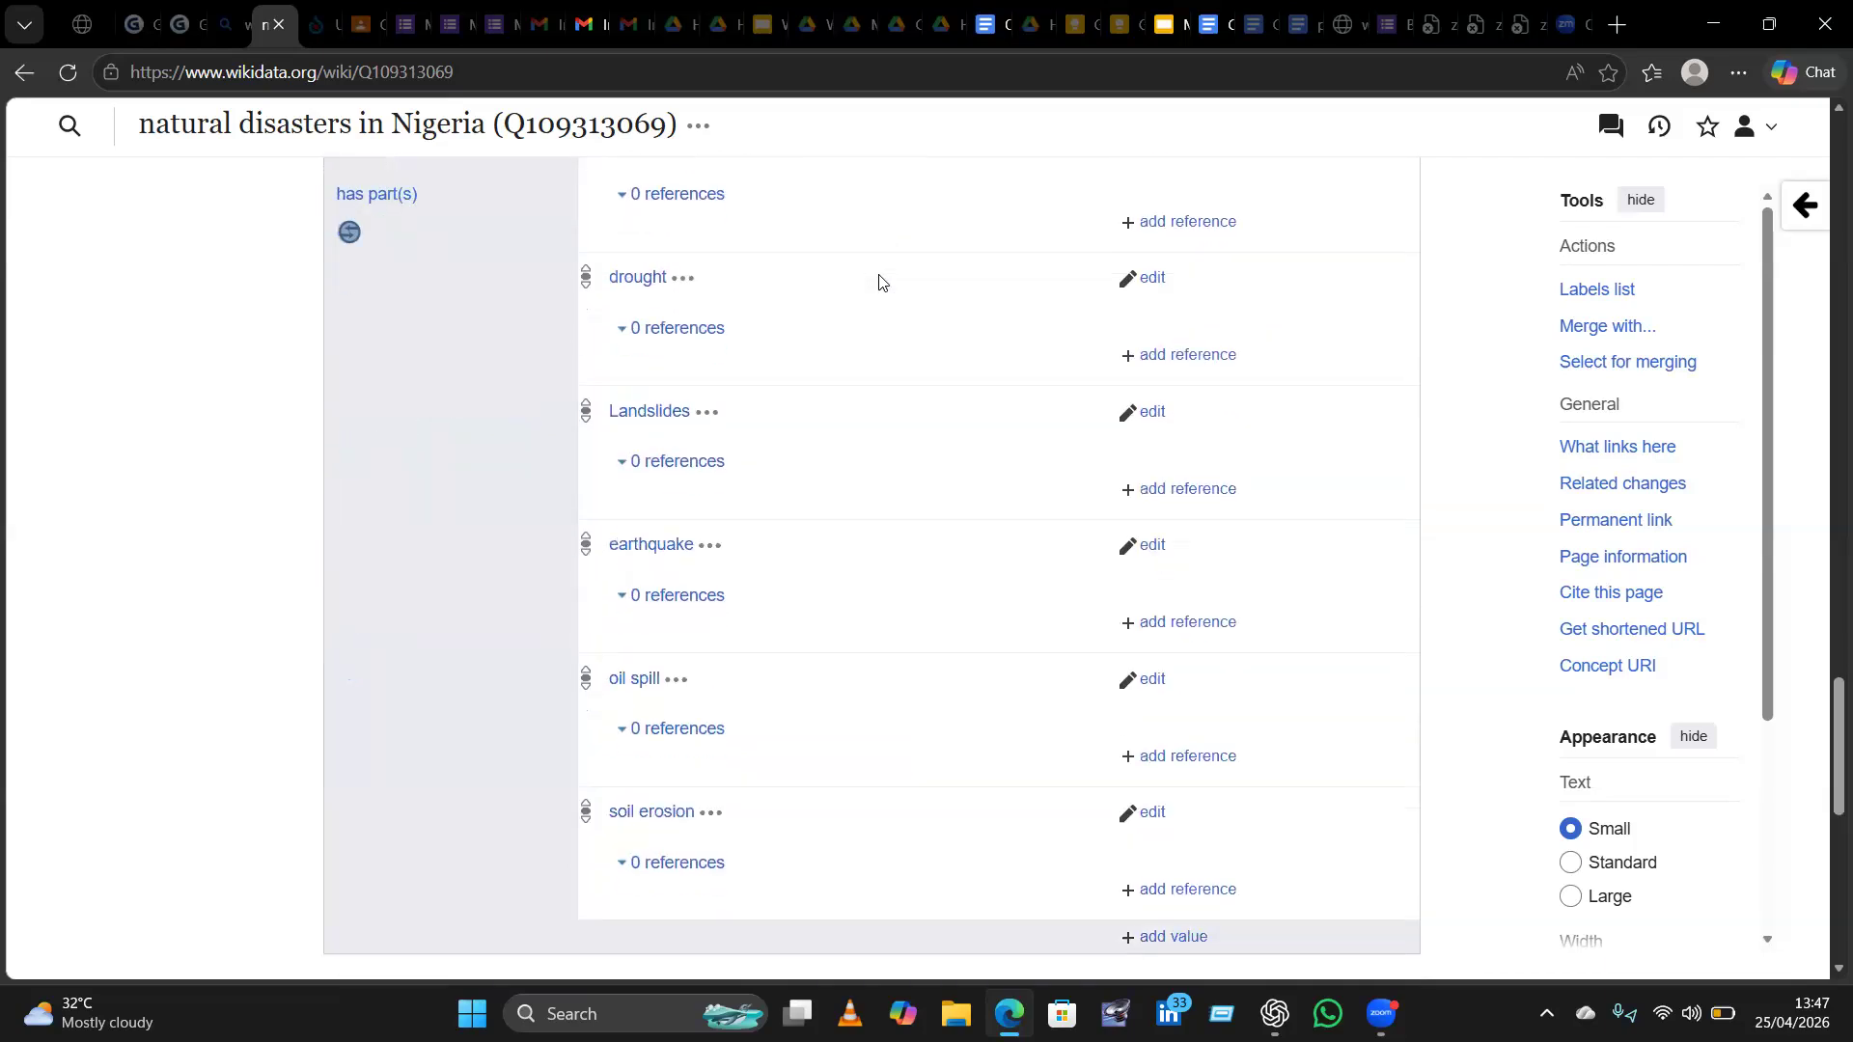
pyautogui.scroll(17, 878, 281)
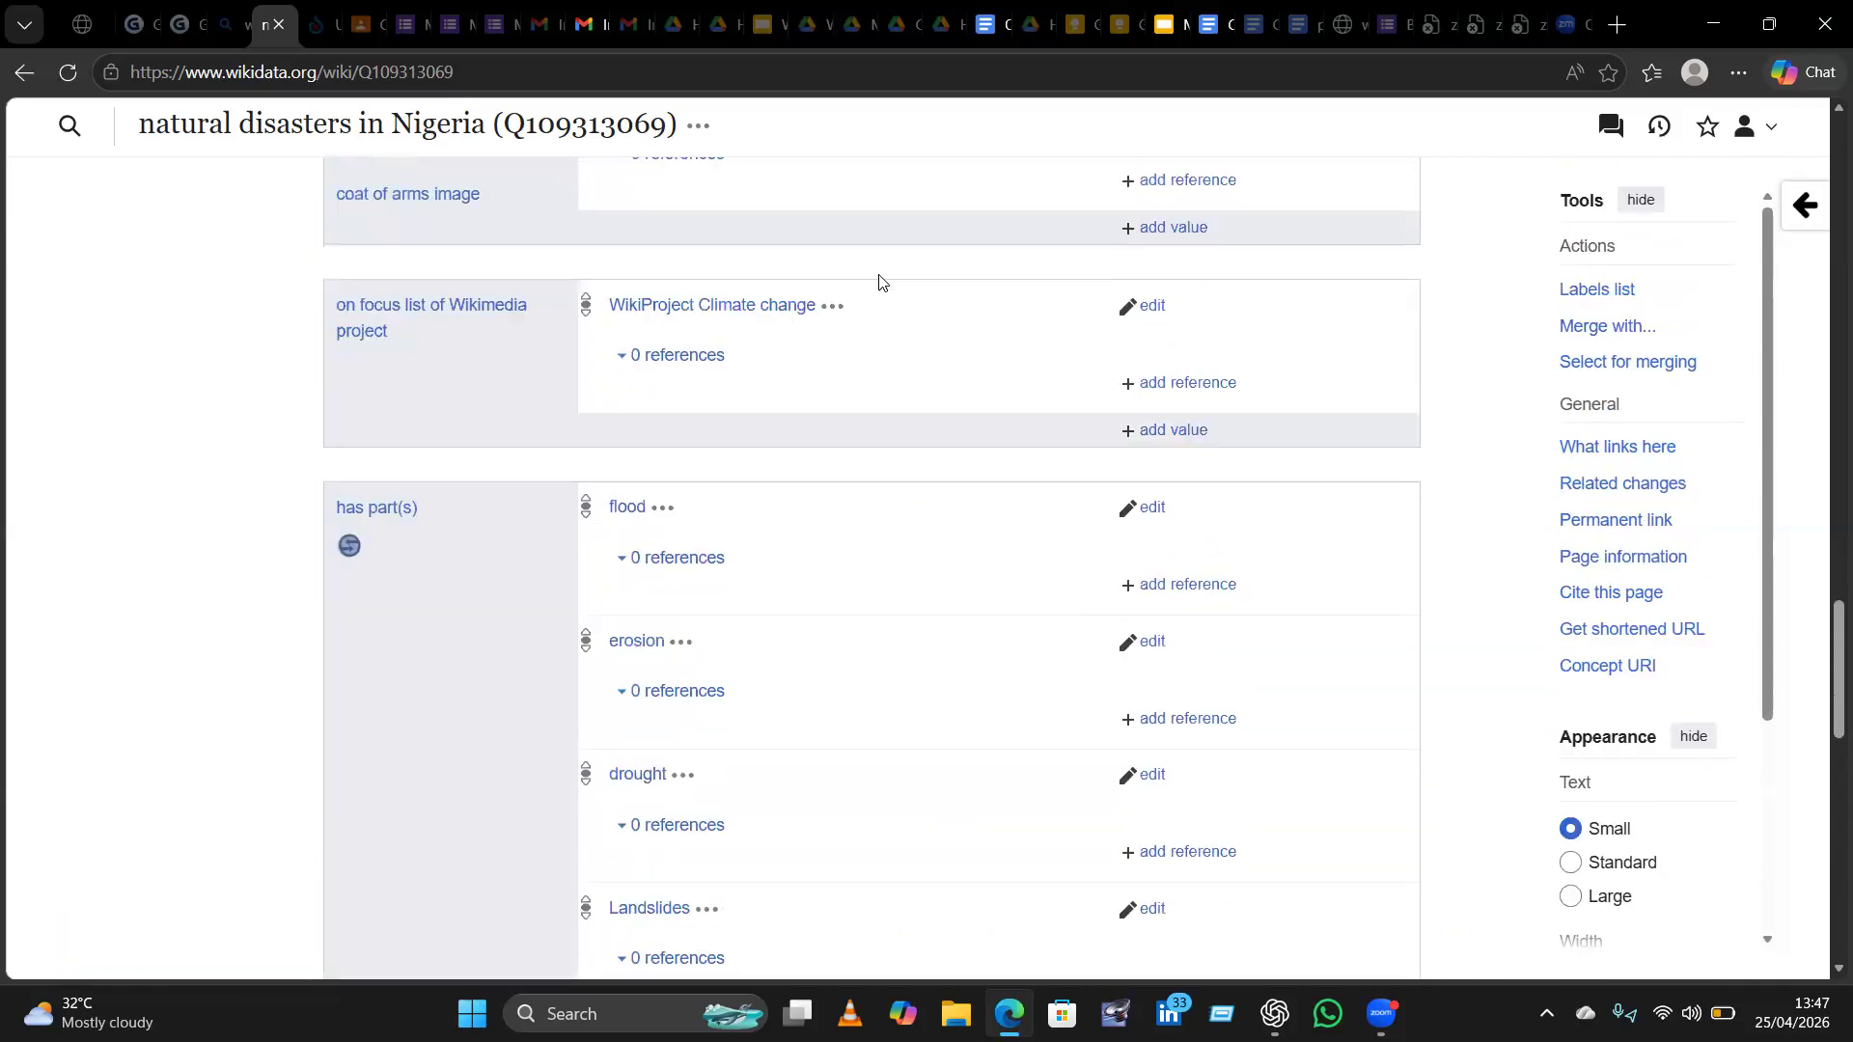
pyautogui.scroll(12, 878, 281)
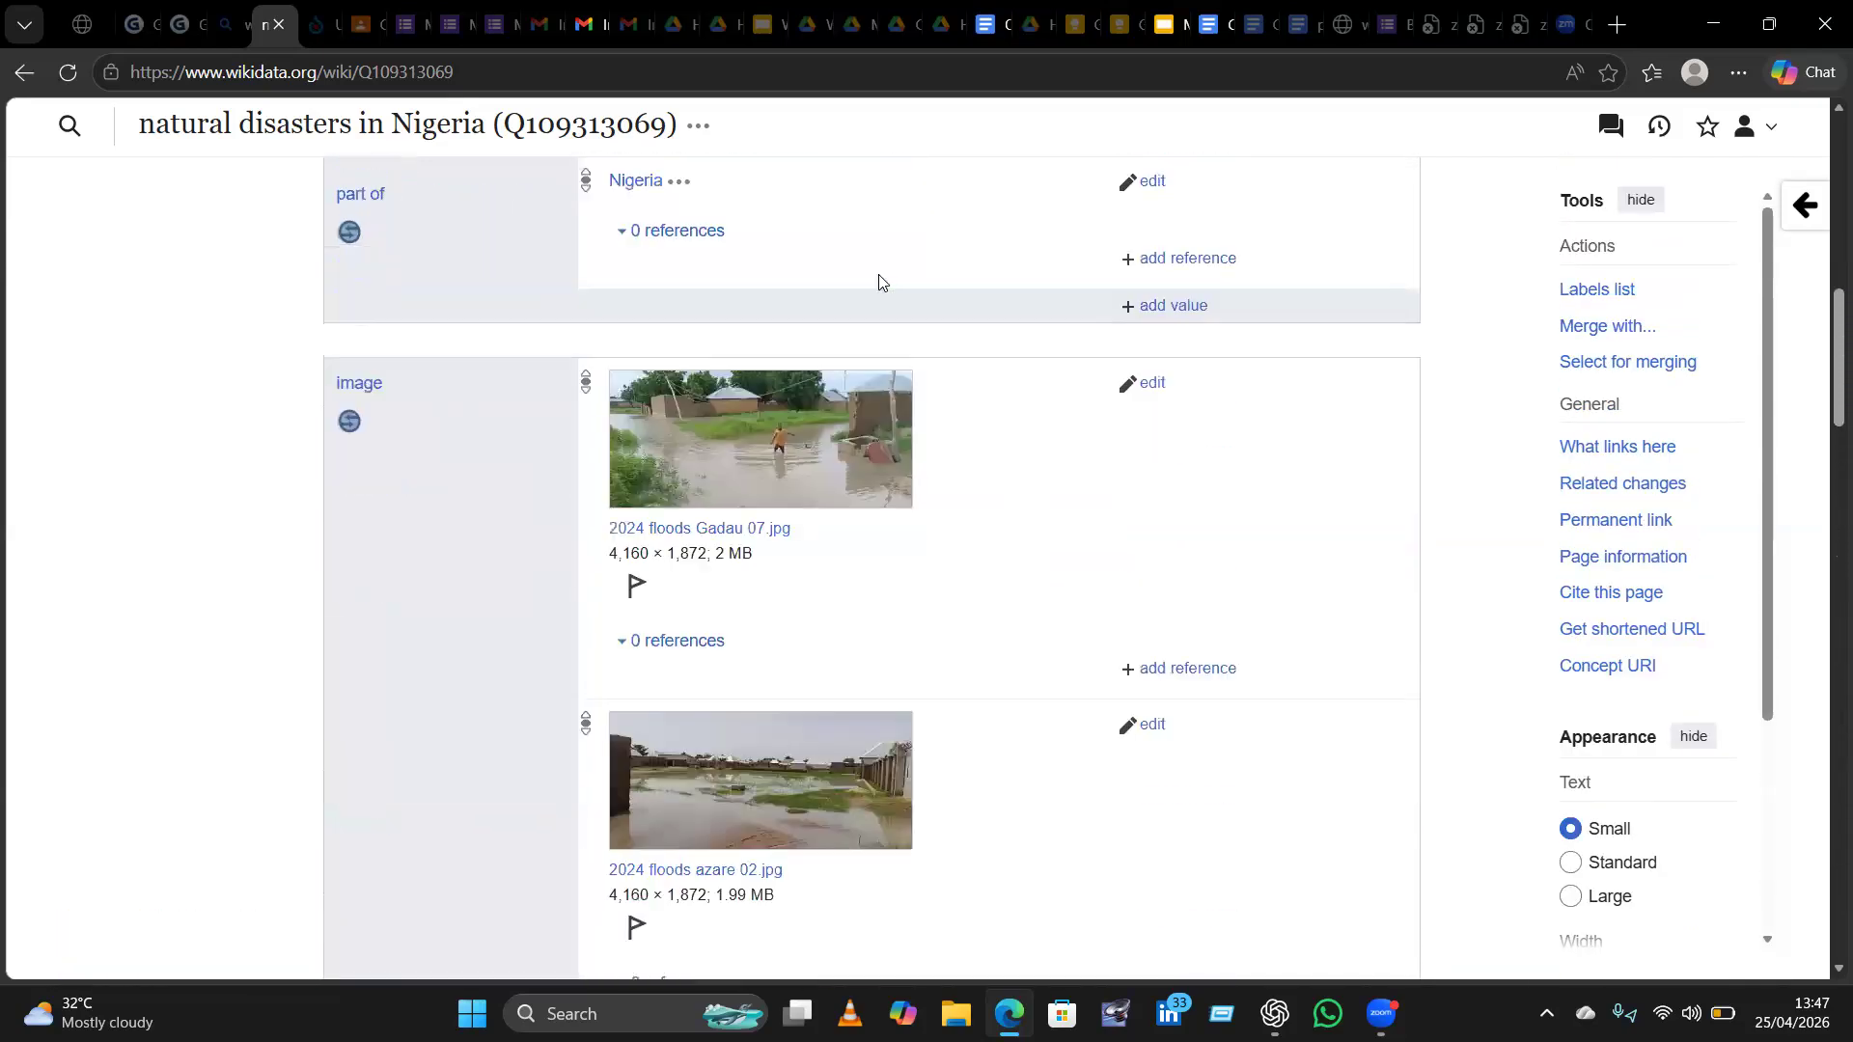
pyautogui.scroll(3, 878, 281)
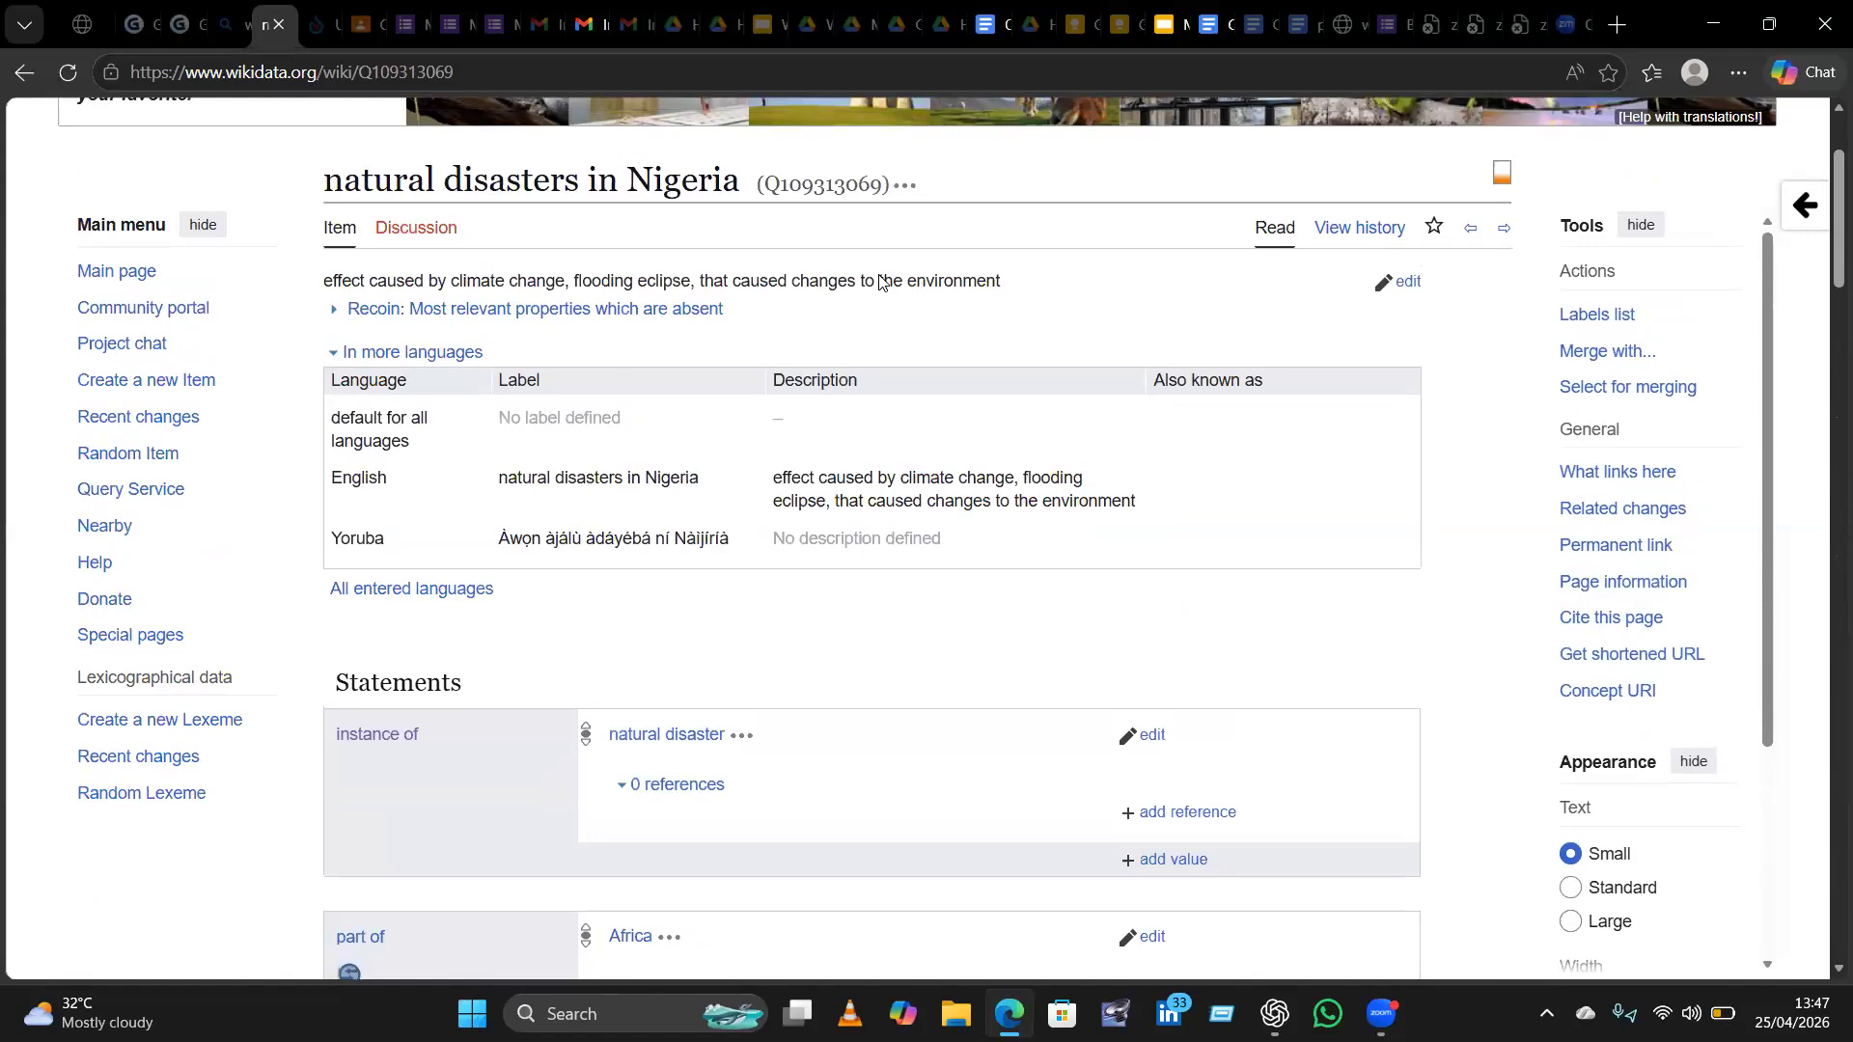
pyautogui.scroll(3, 878, 281)
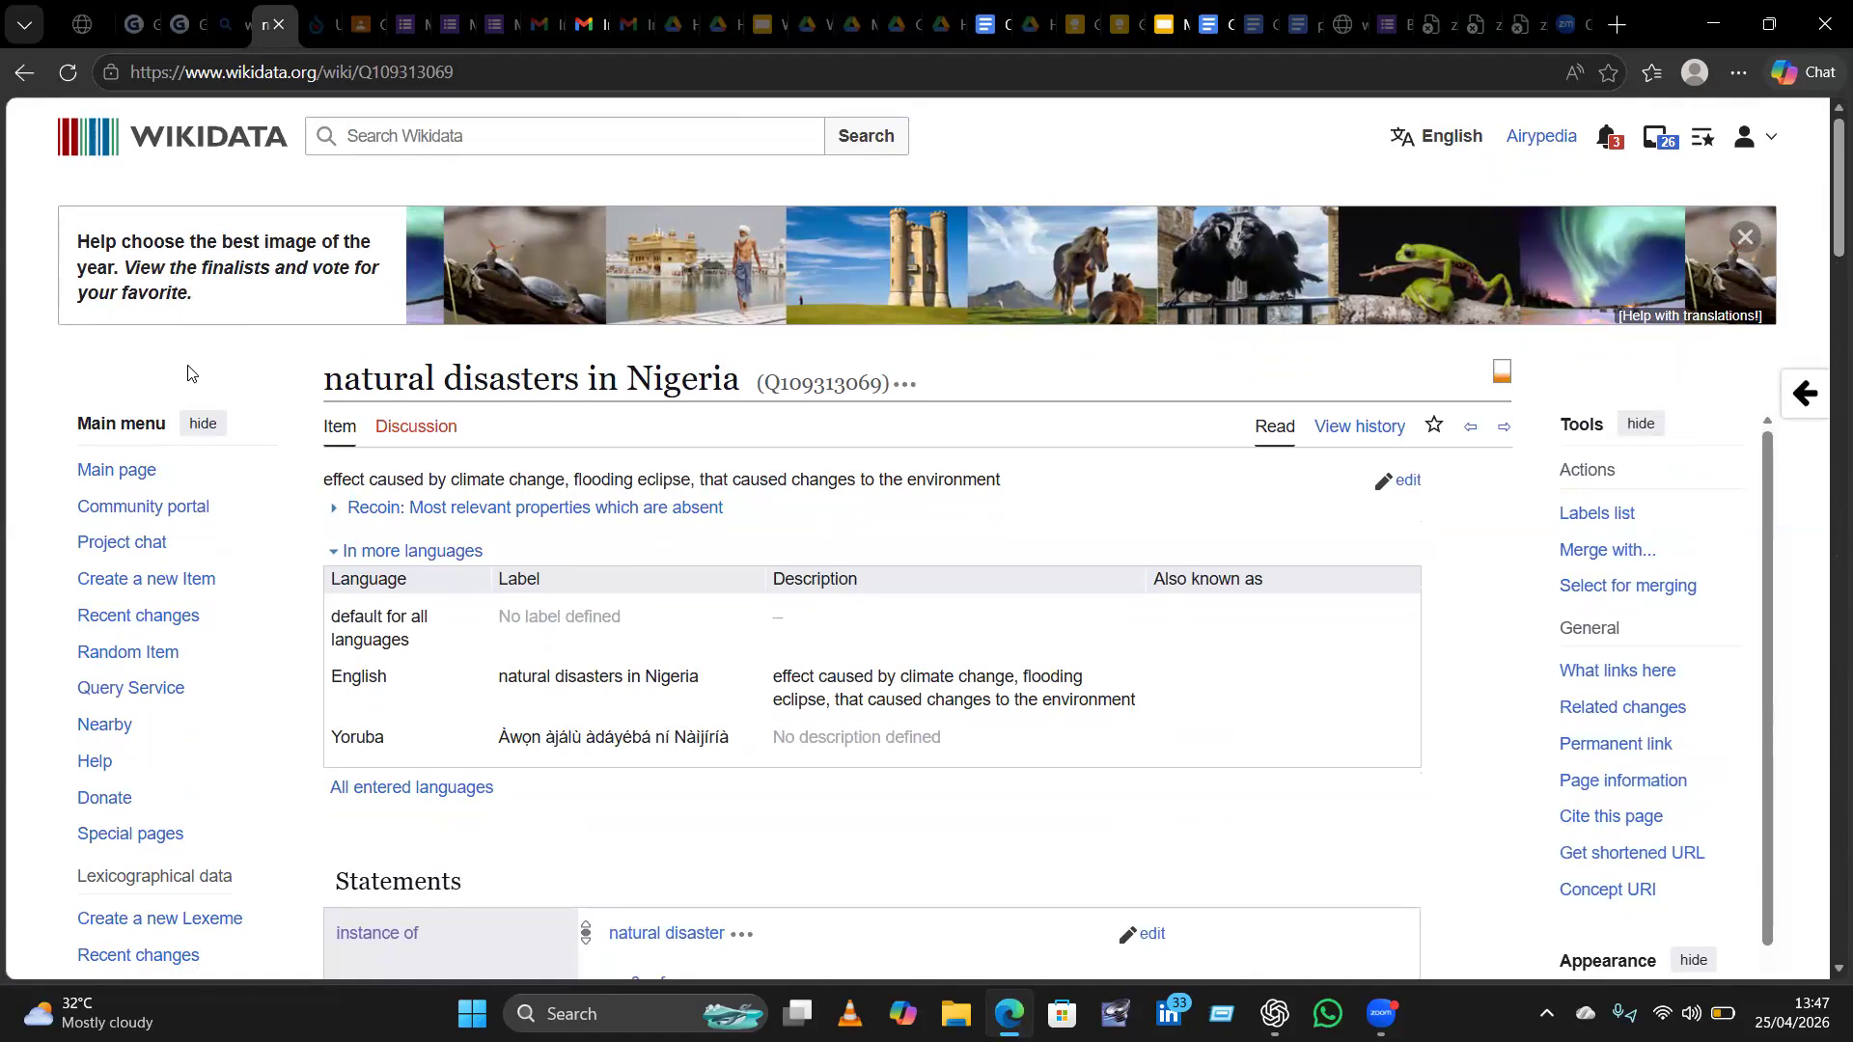
pyautogui.scroll(-12, 188, 373)
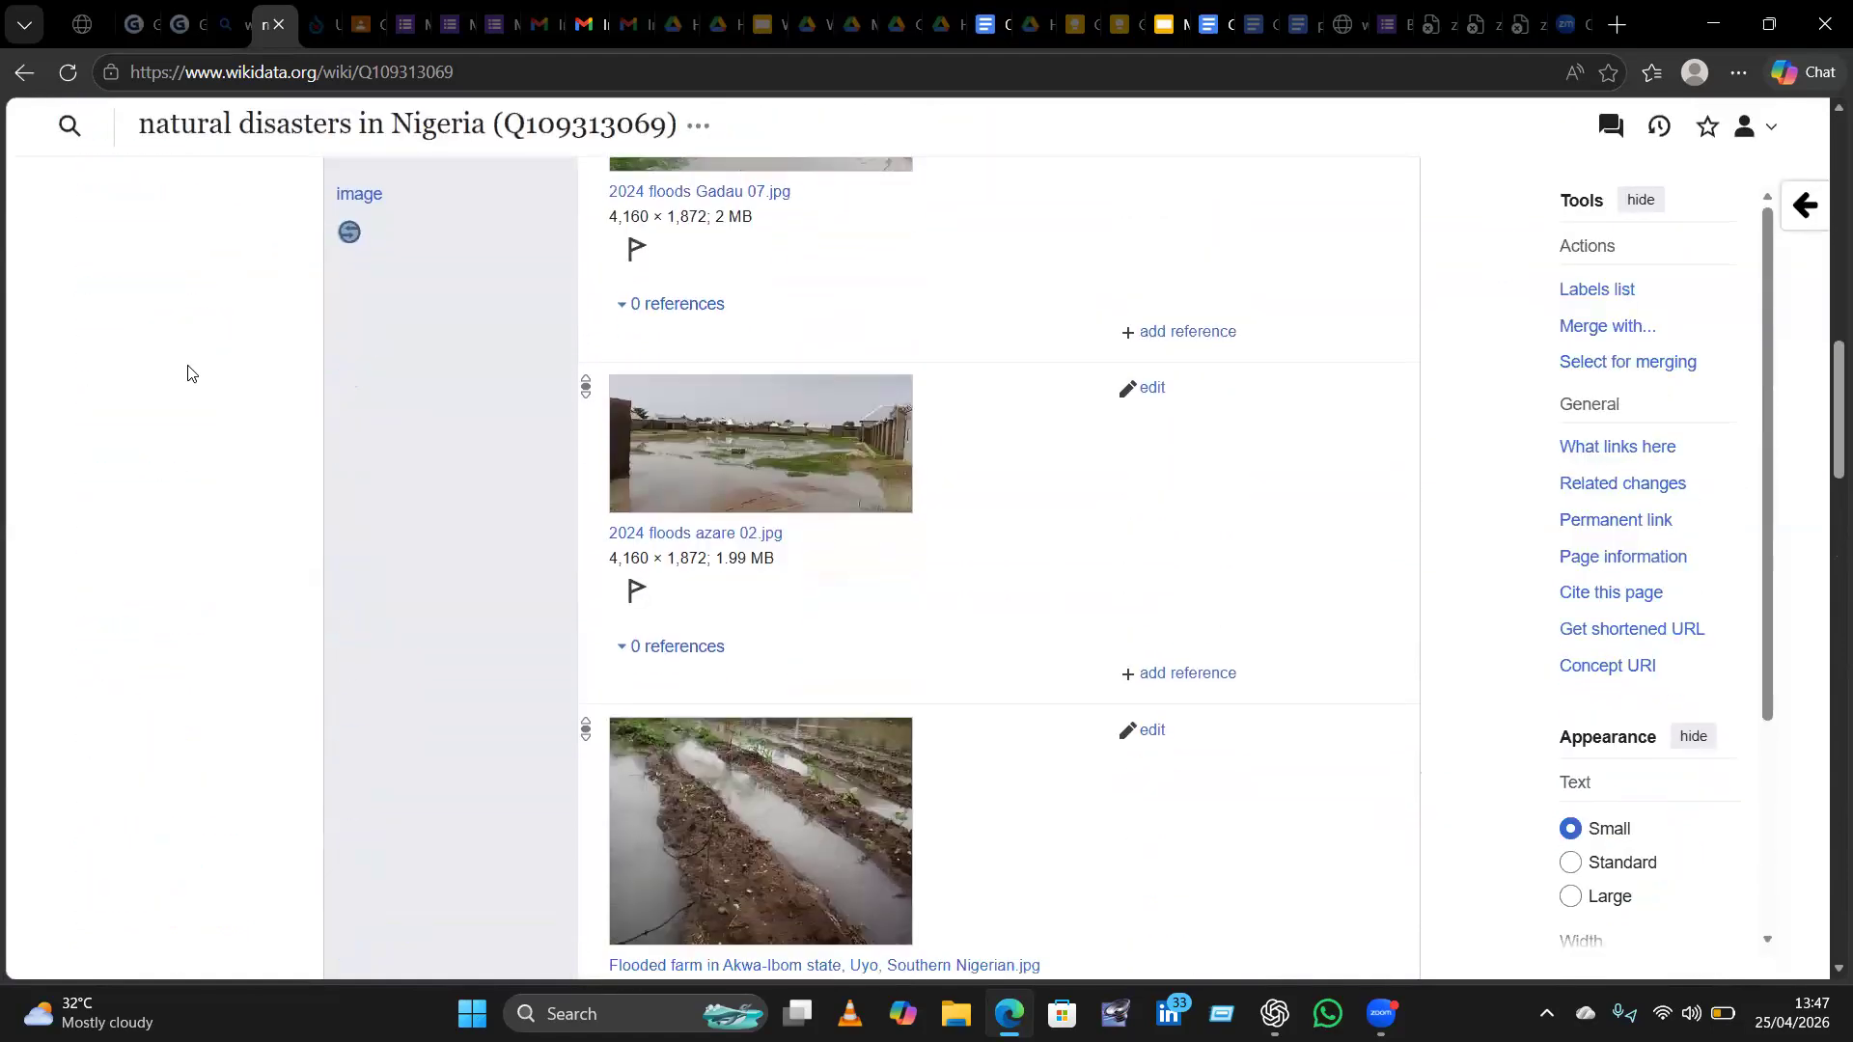
pyautogui.scroll(15, 188, 373)
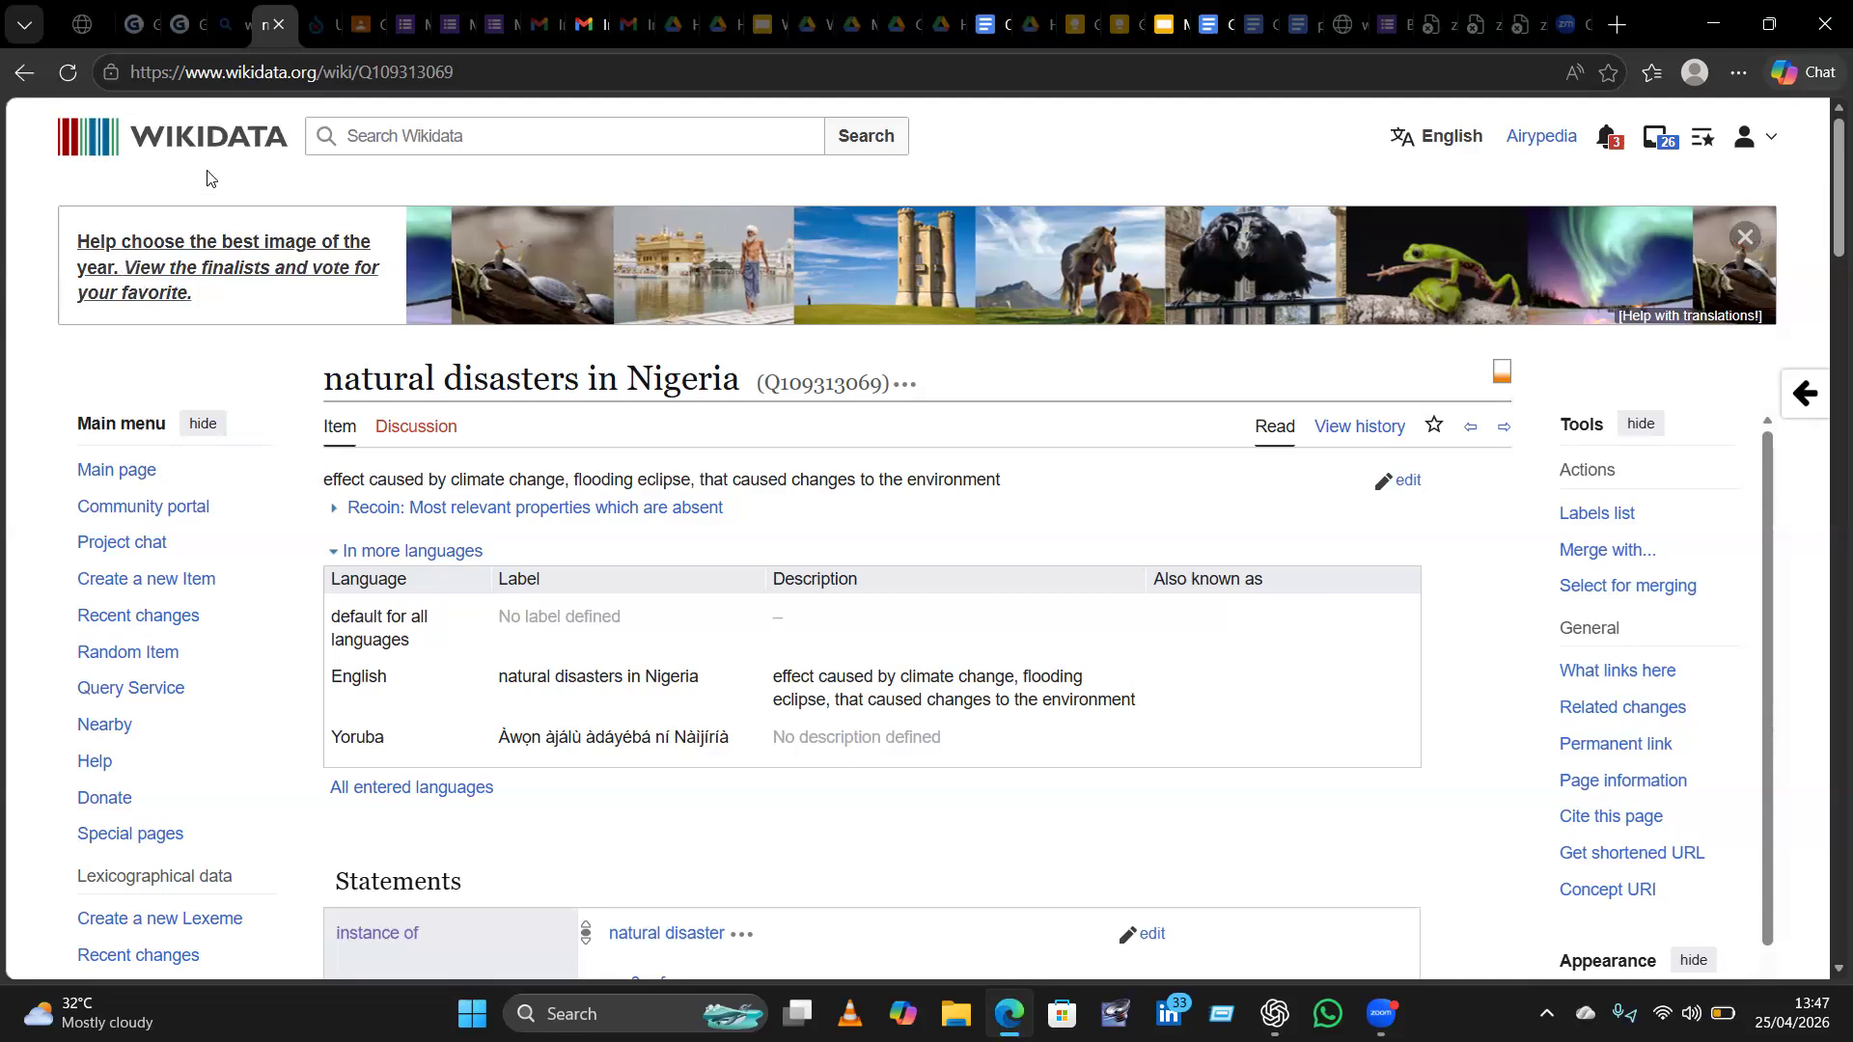
# Switch to the Wikimedia Commons Upload Wizard page and go to the Commons main page, ready to search.
pyautogui.click(319, 30)
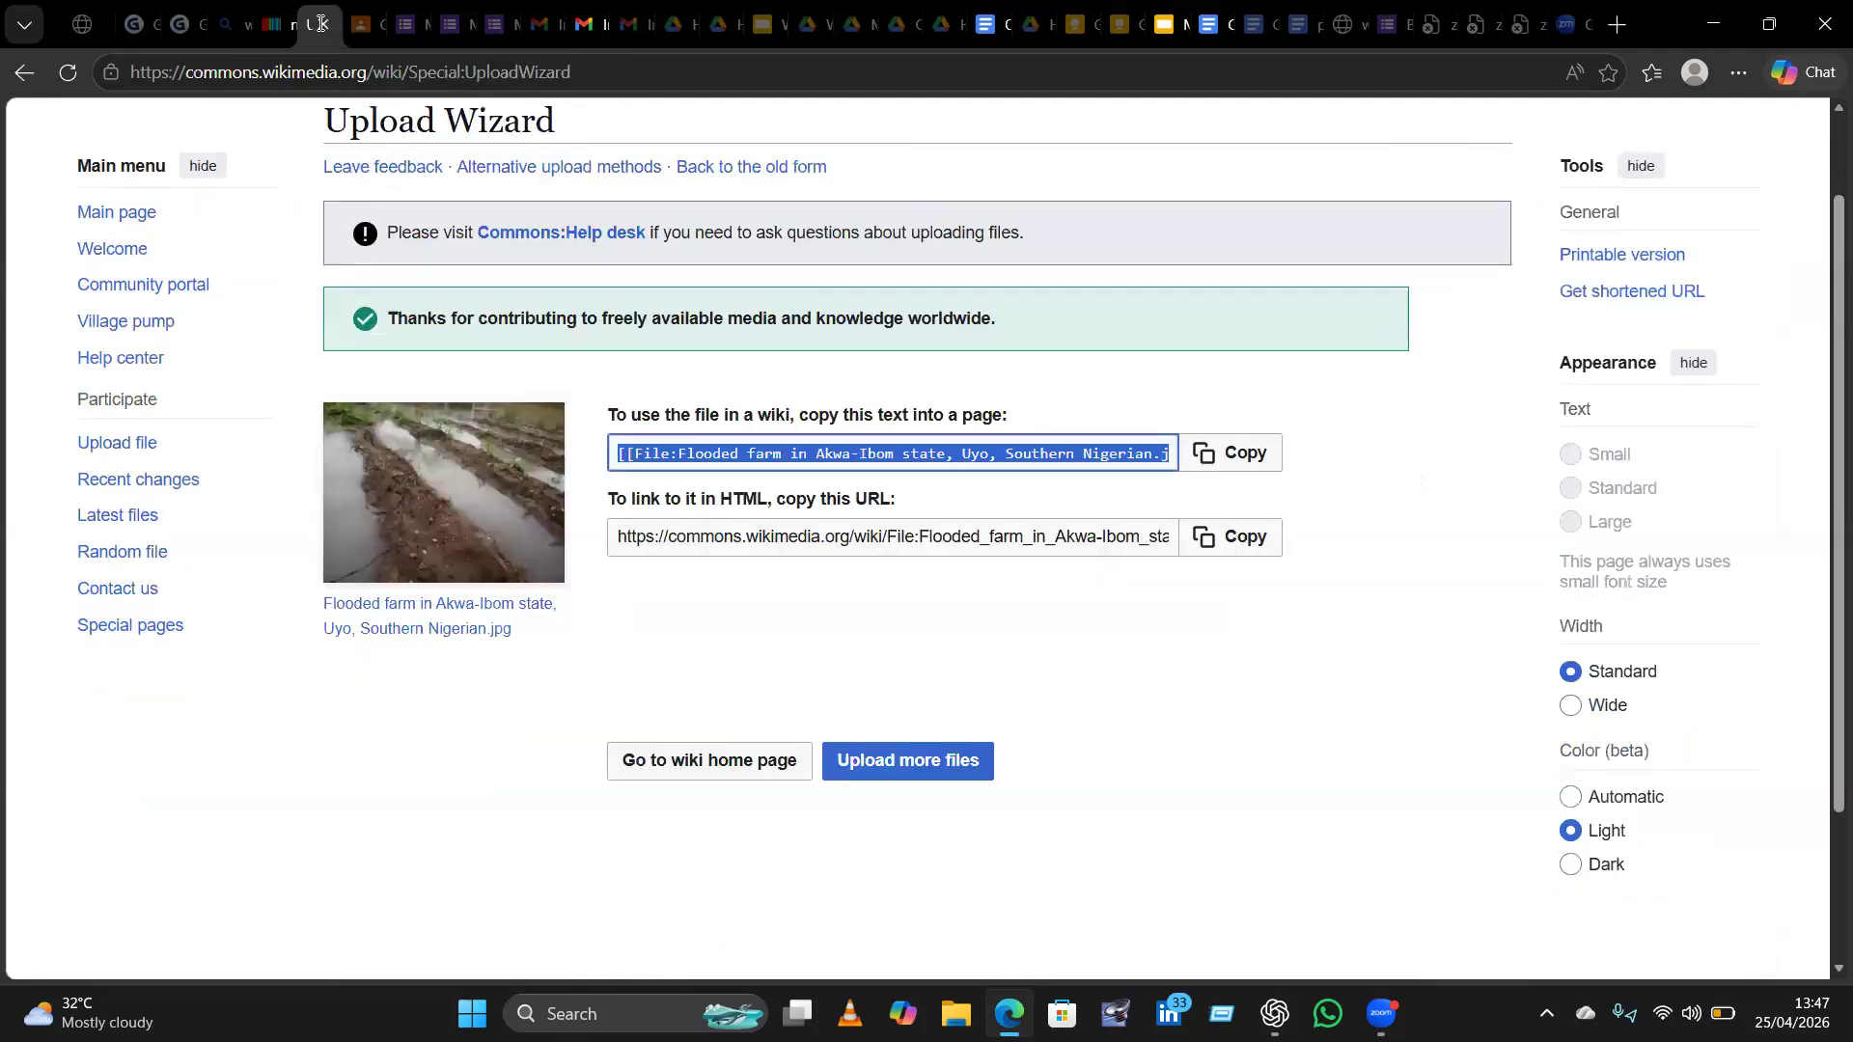
pyautogui.click(879, 689)
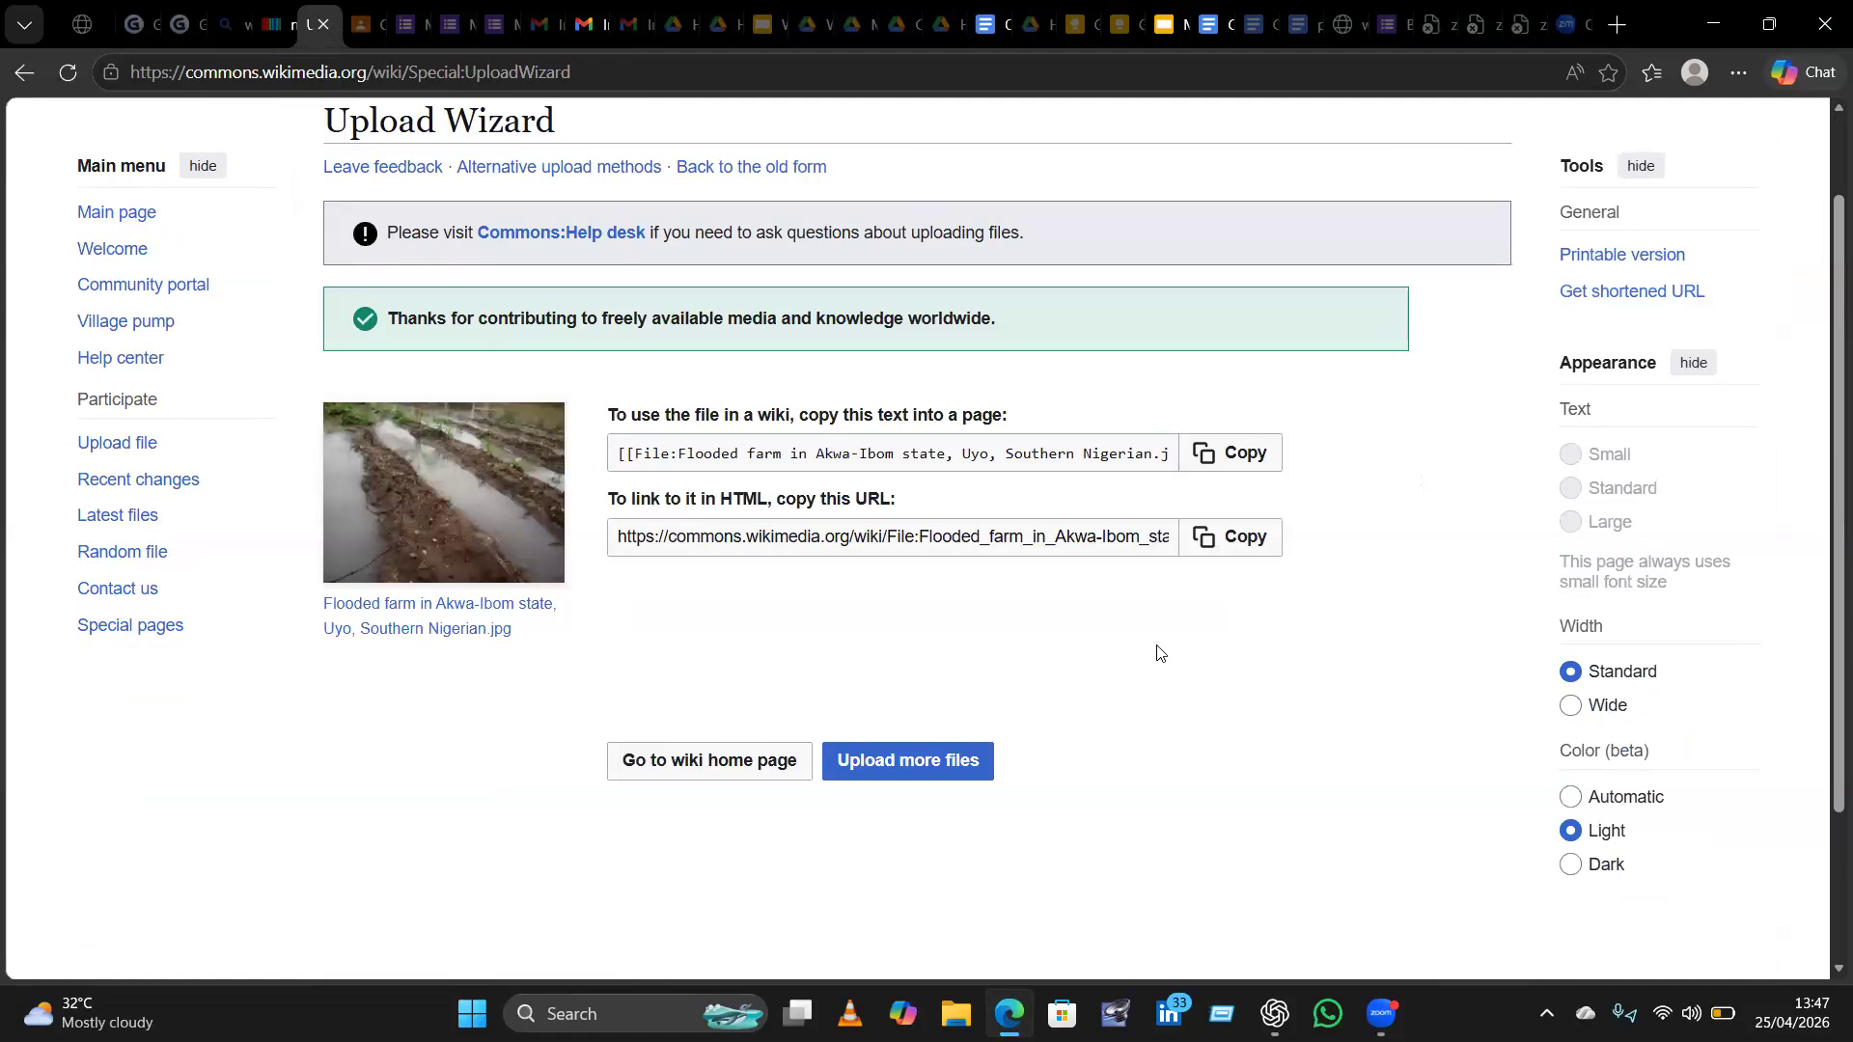
pyautogui.scroll(2, 1156, 645)
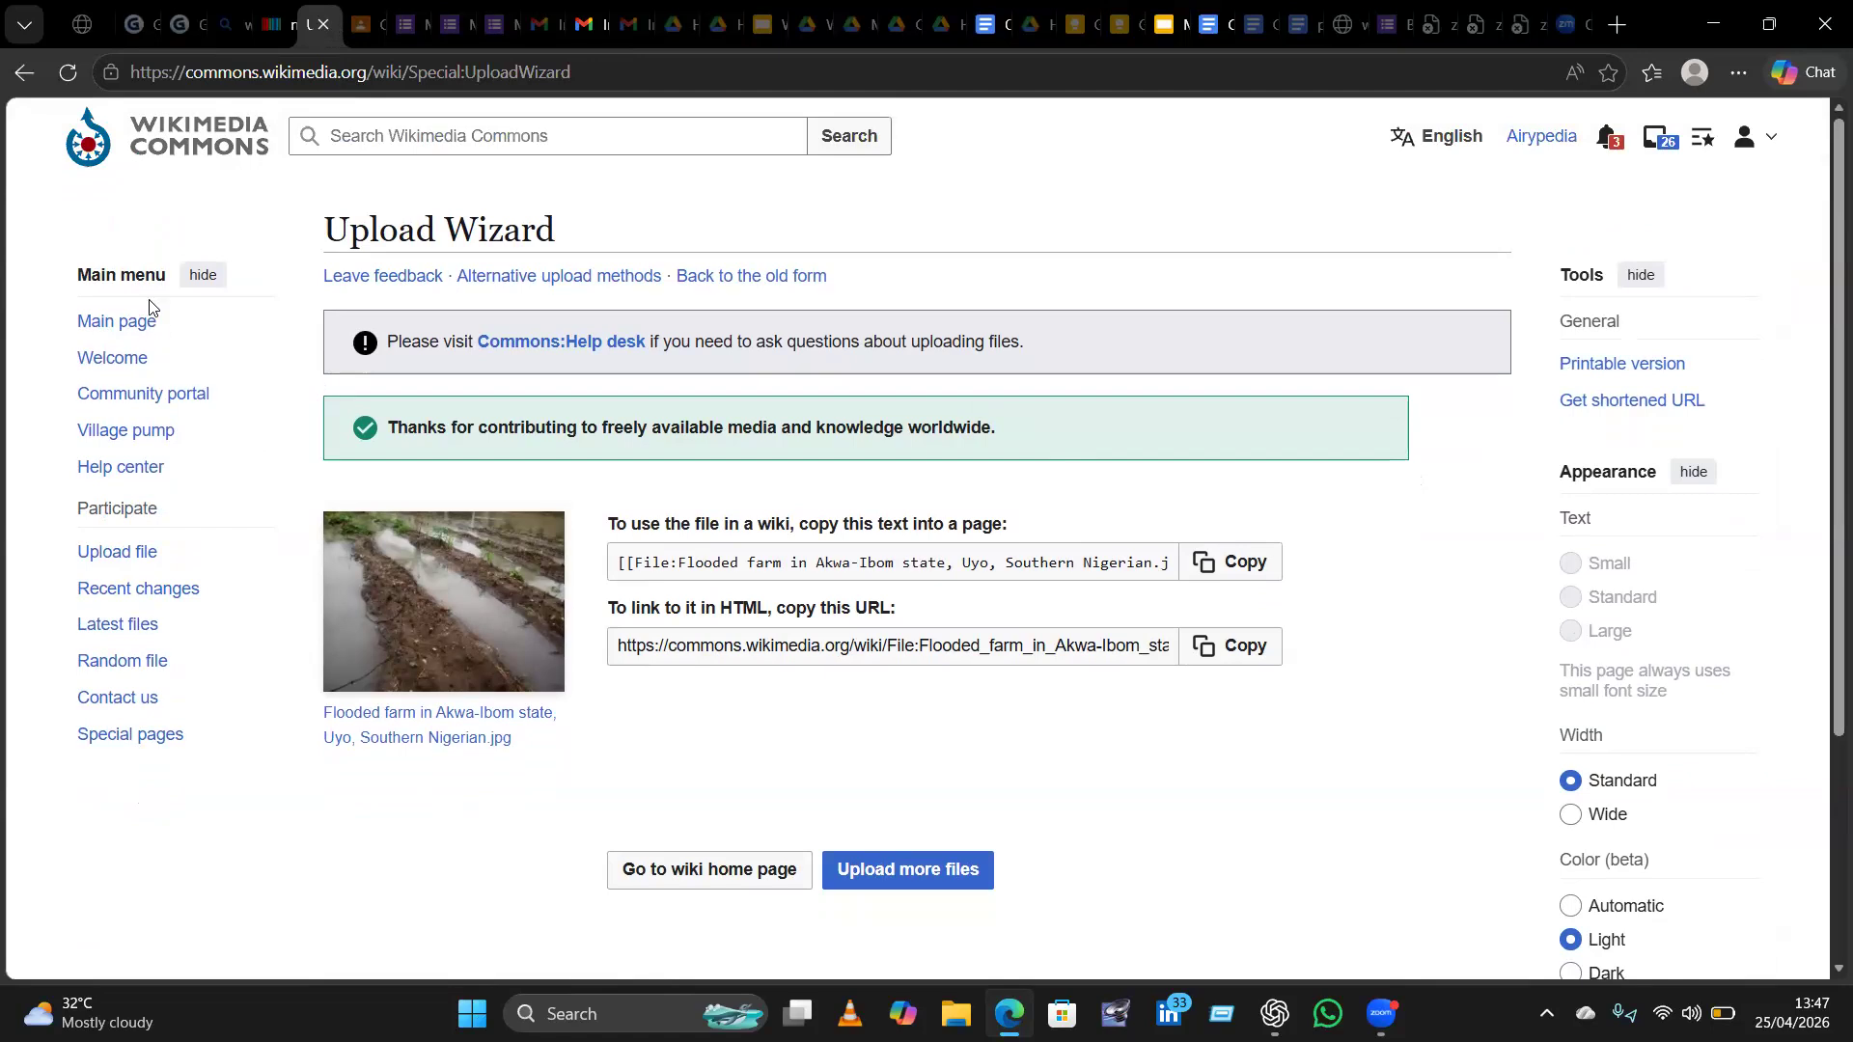
pyautogui.click(130, 324)
pyautogui.click(521, 137)
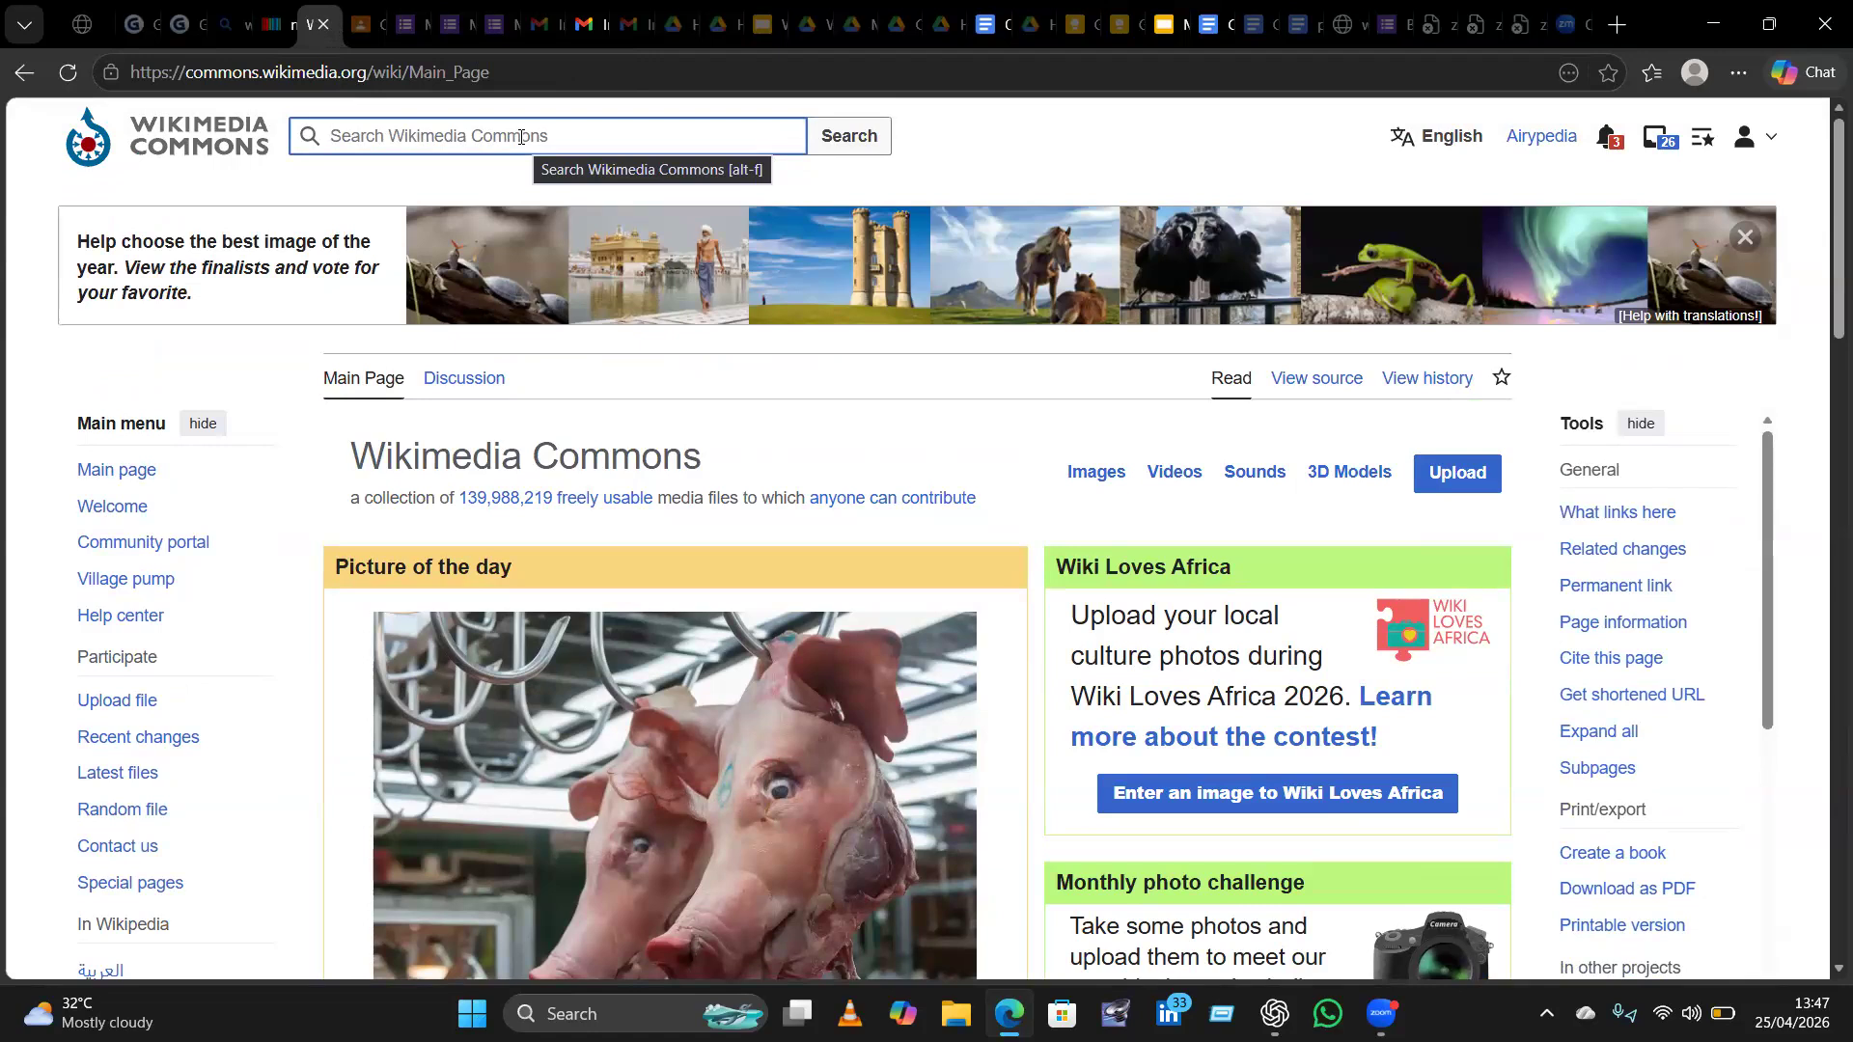
pyautogui.write('Aba')
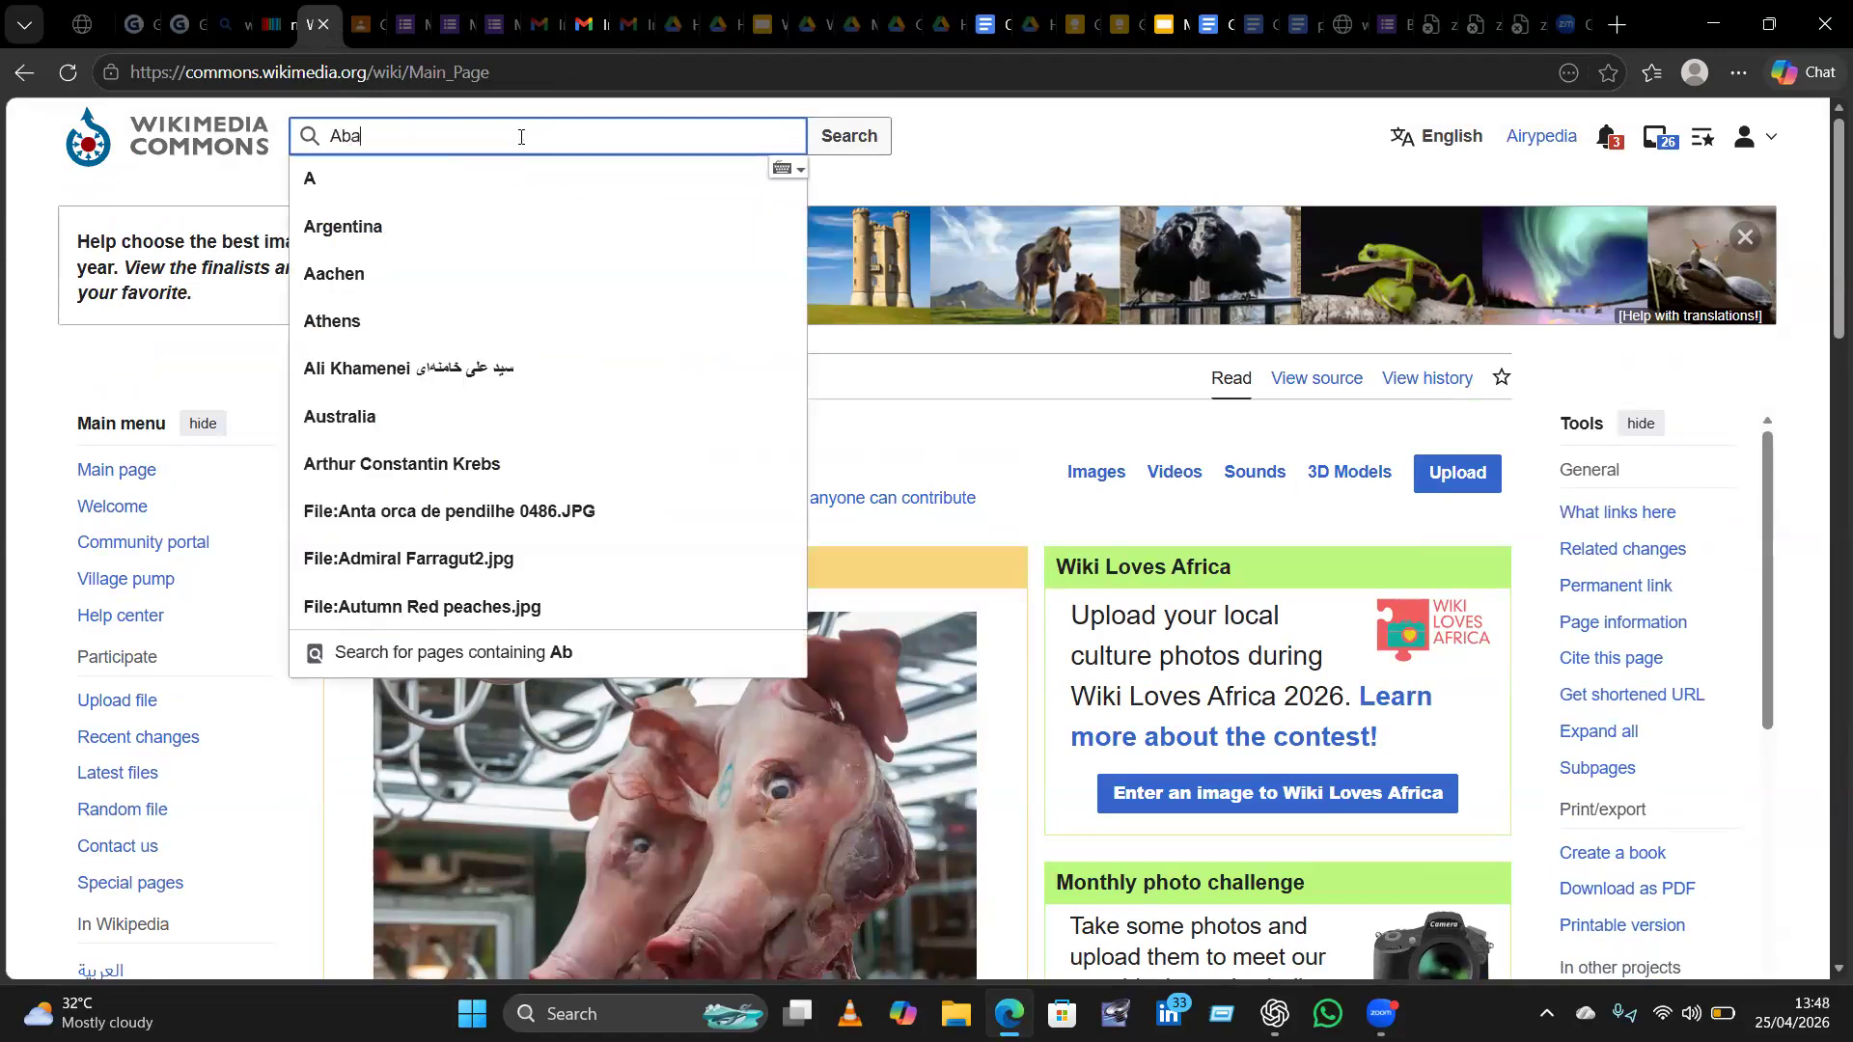
pyautogui.write('cha')
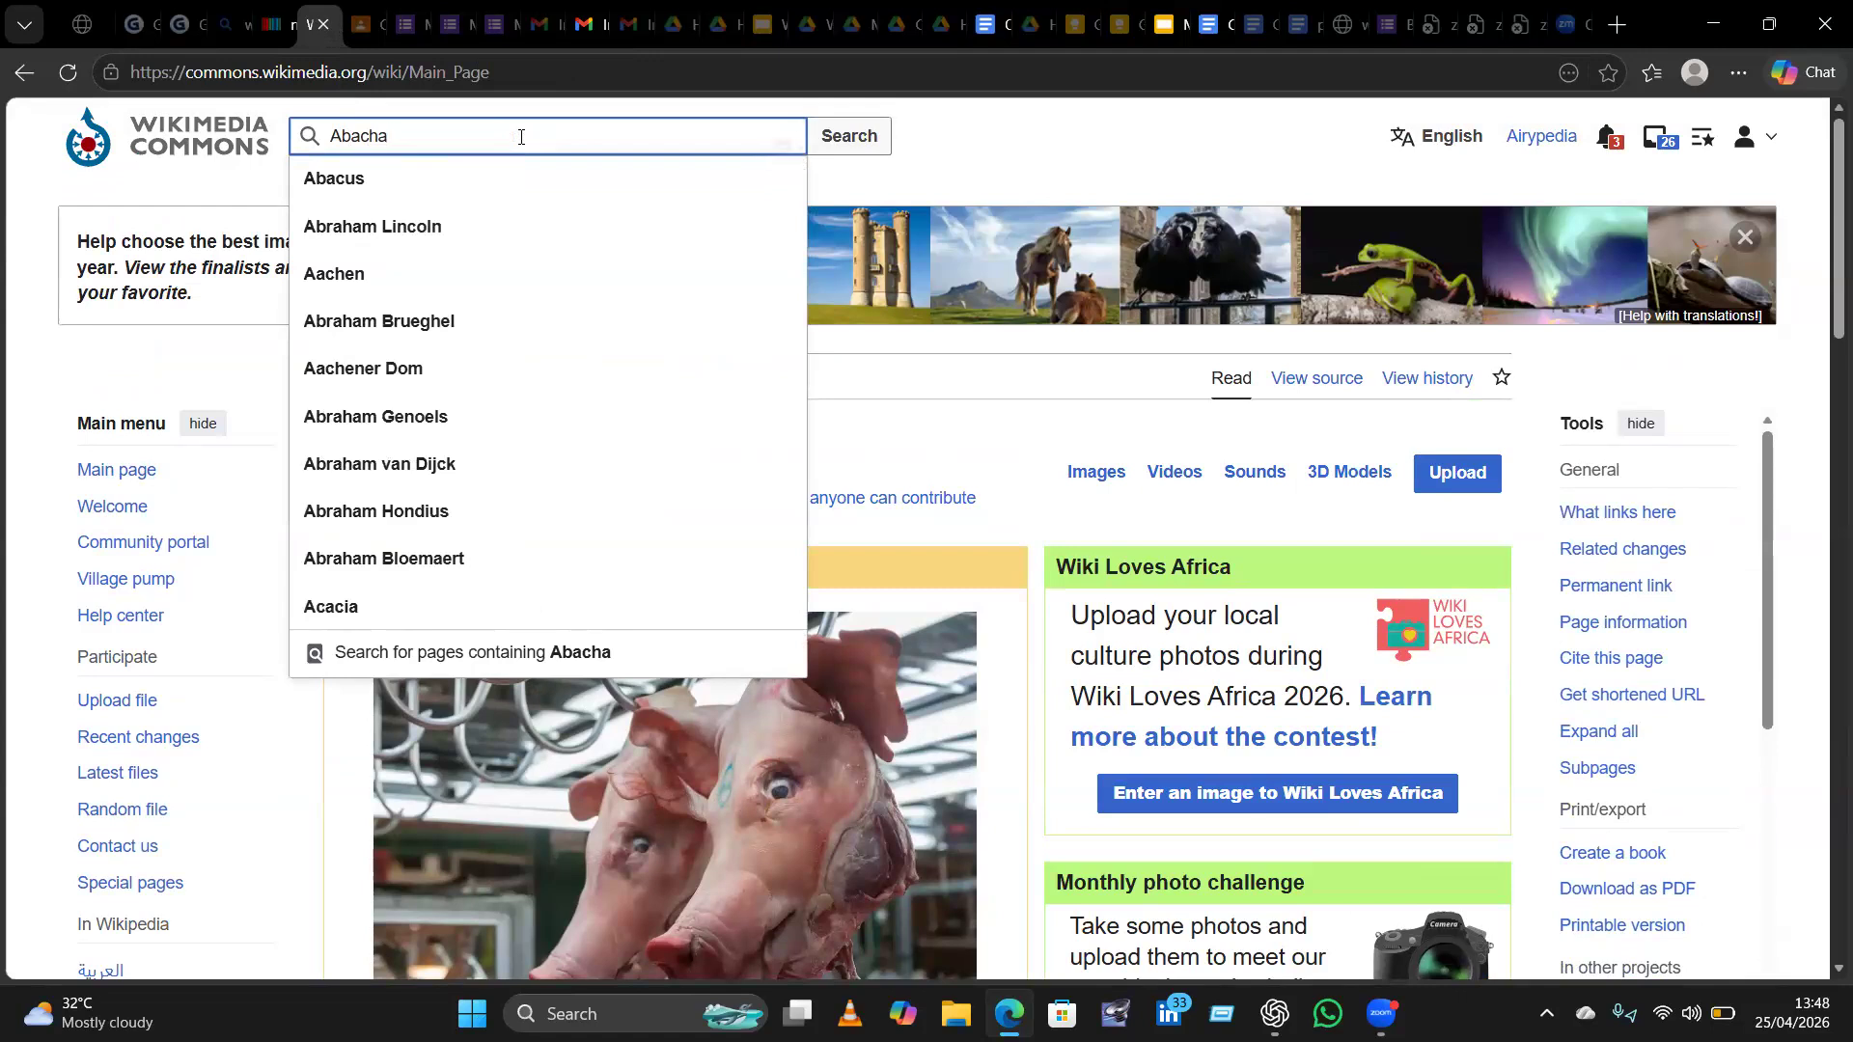
pyautogui.press('BackSpace')
pyautogui.press('BackSpace')
pyautogui.press('BackSpace')
pyautogui.press('BackSpace')
pyautogui.press('BackSpace')
pyautogui.press('BackSpace')
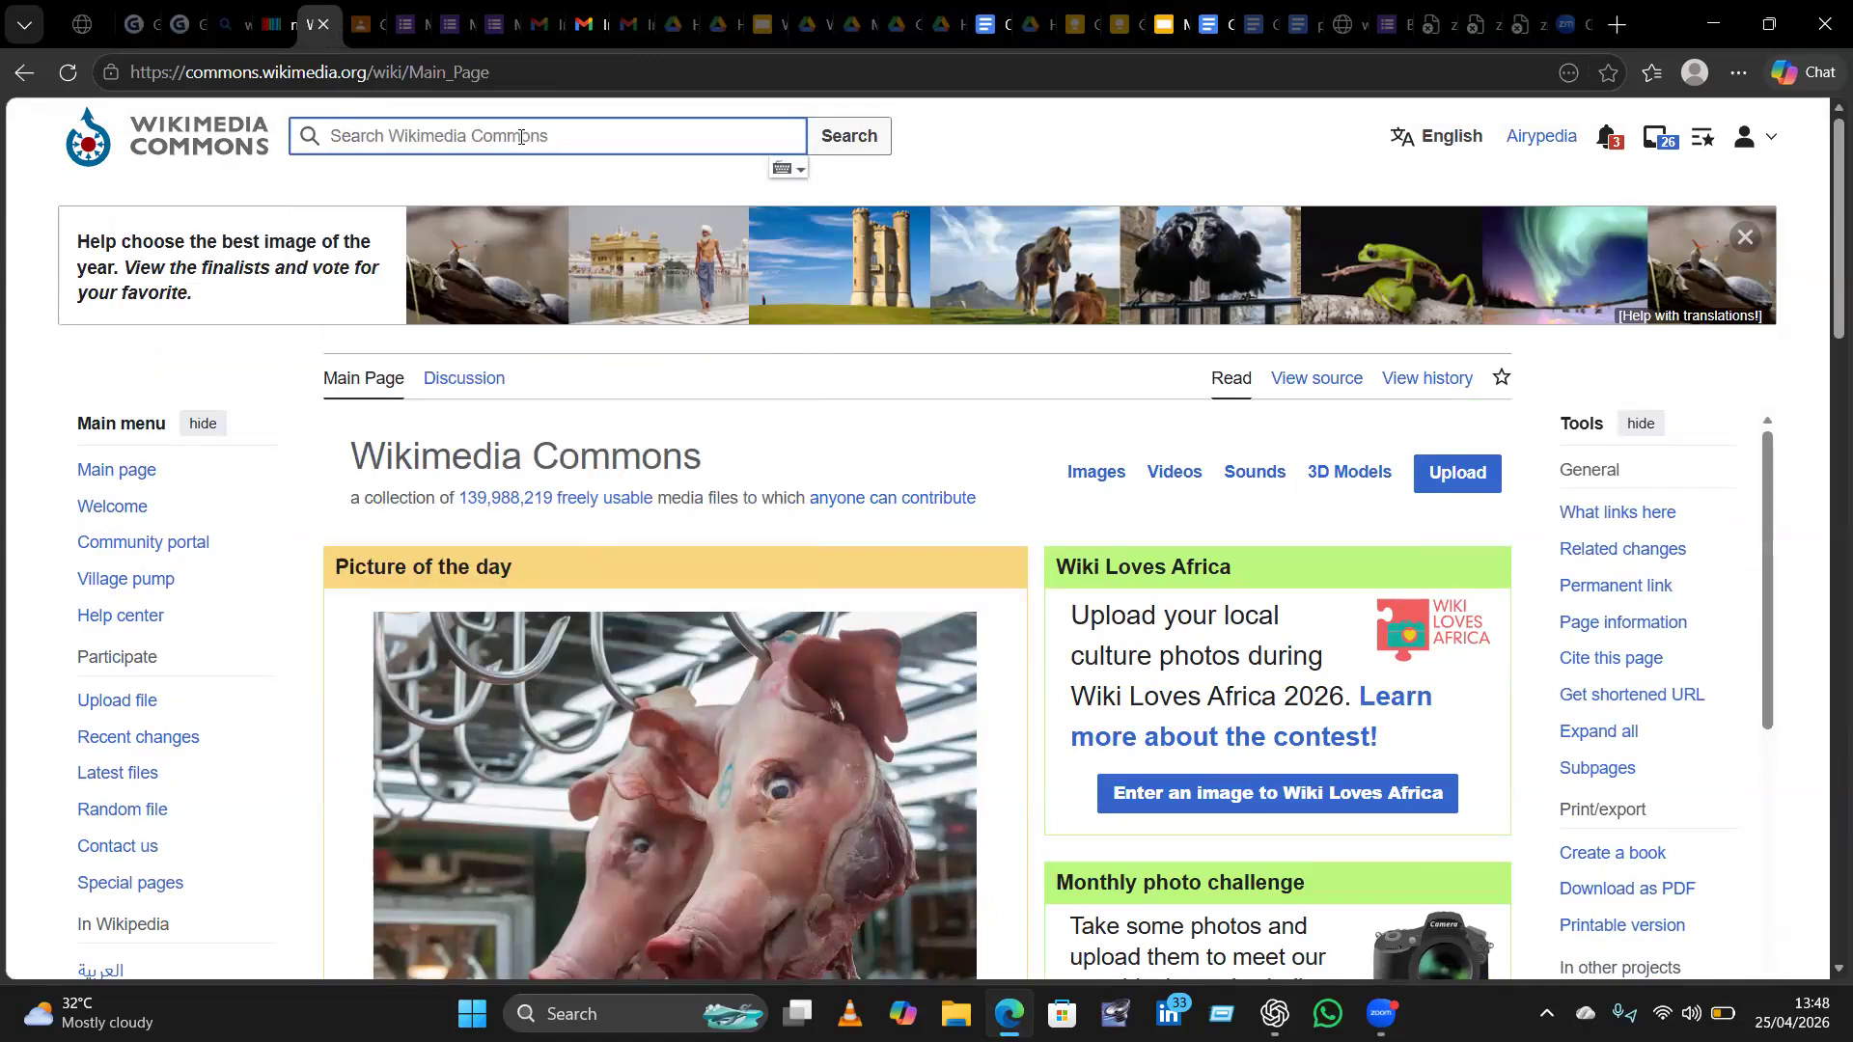
# Search Wikimedia Commons for "African salad" and open the file page African Salad.jpg.
pyautogui.write('Afri')
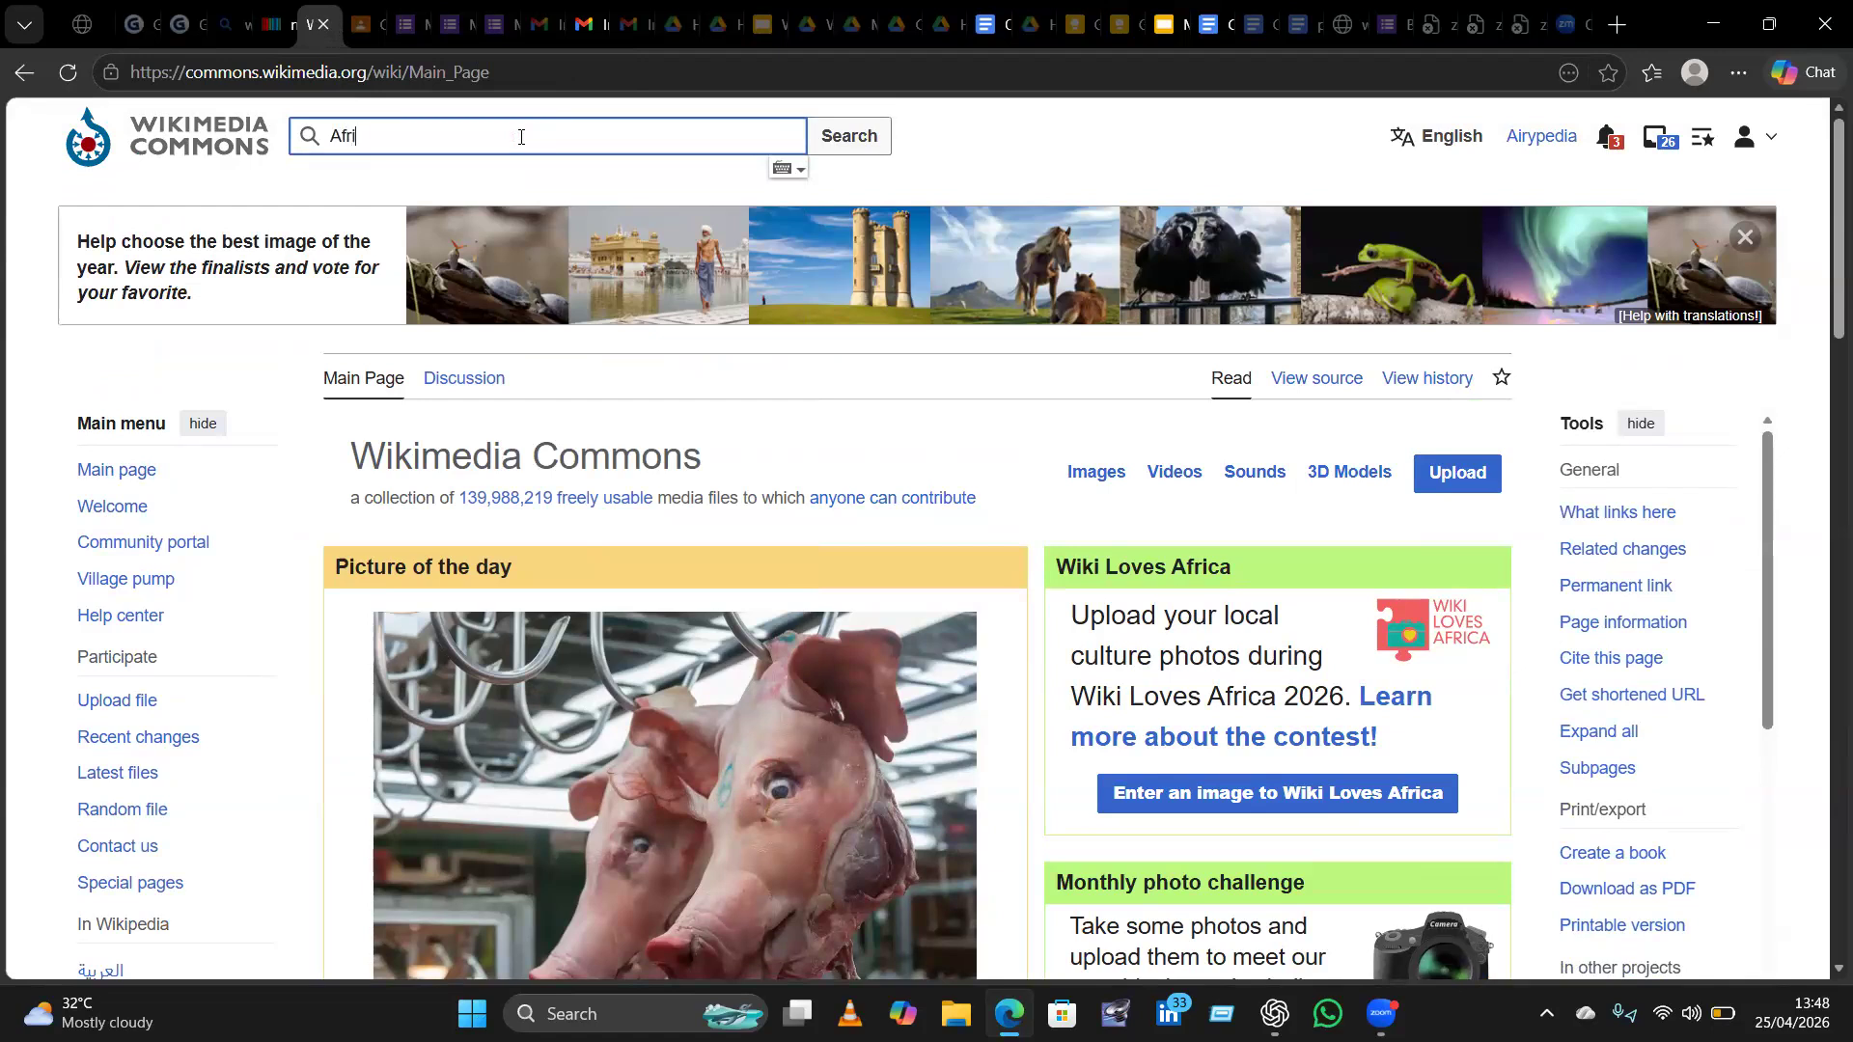
pyautogui.write('can salad')
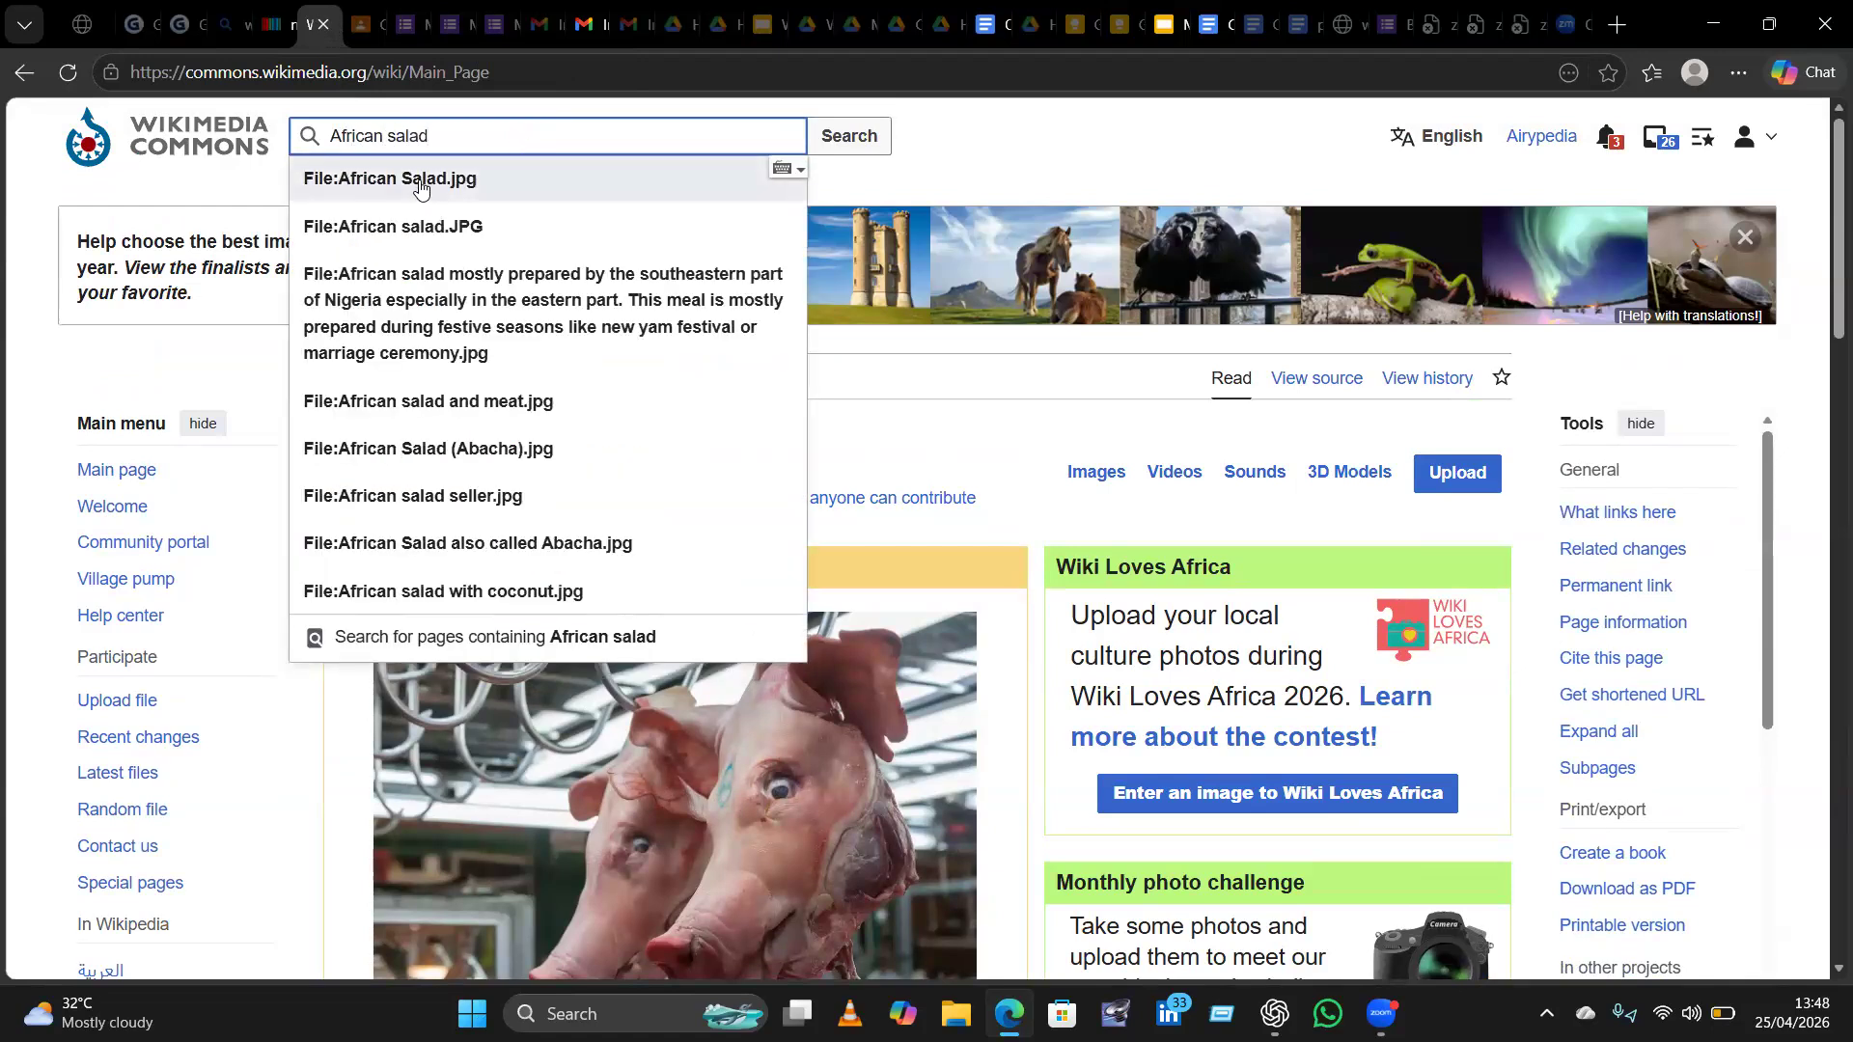
pyautogui.click(422, 181)
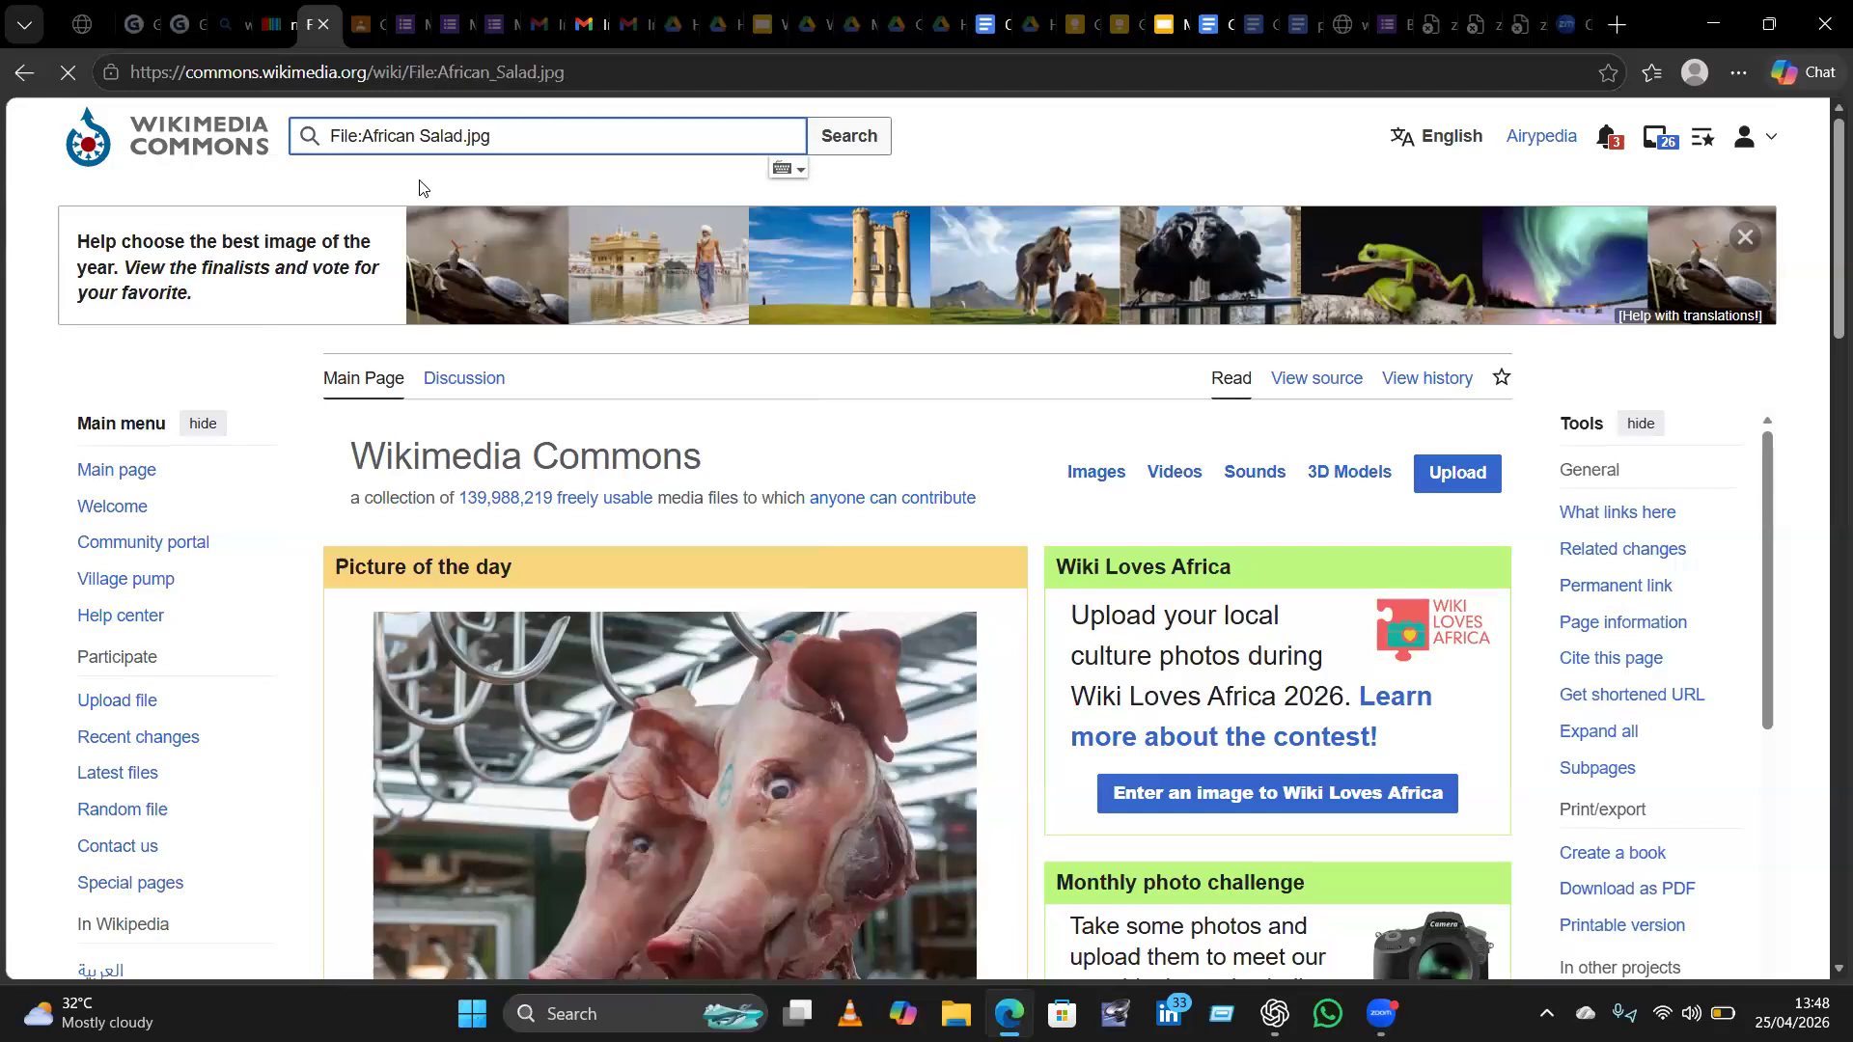
# Examine the African Salad.jpg file page, including its picture, captions, summary and licensing sections.
pyautogui.scroll(-8, 419, 179)
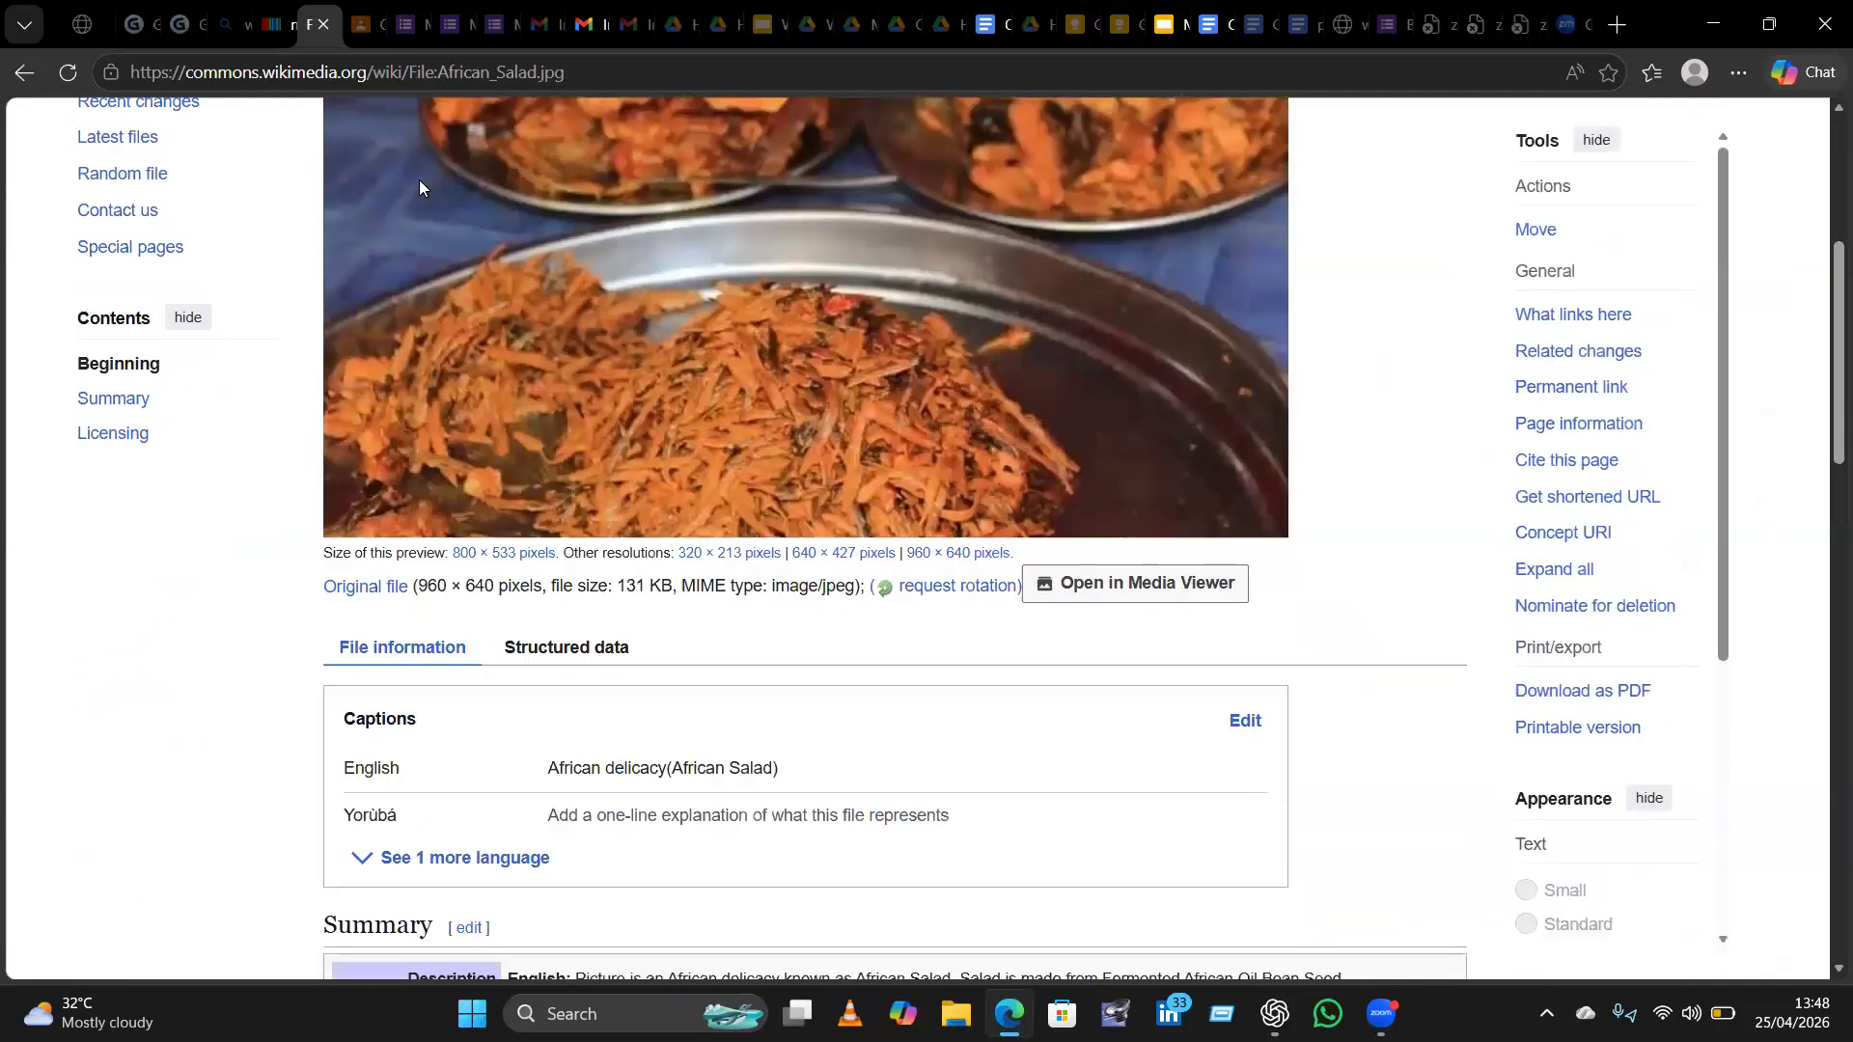
pyautogui.scroll(7, 419, 180)
pyautogui.scroll(-4, 418, 181)
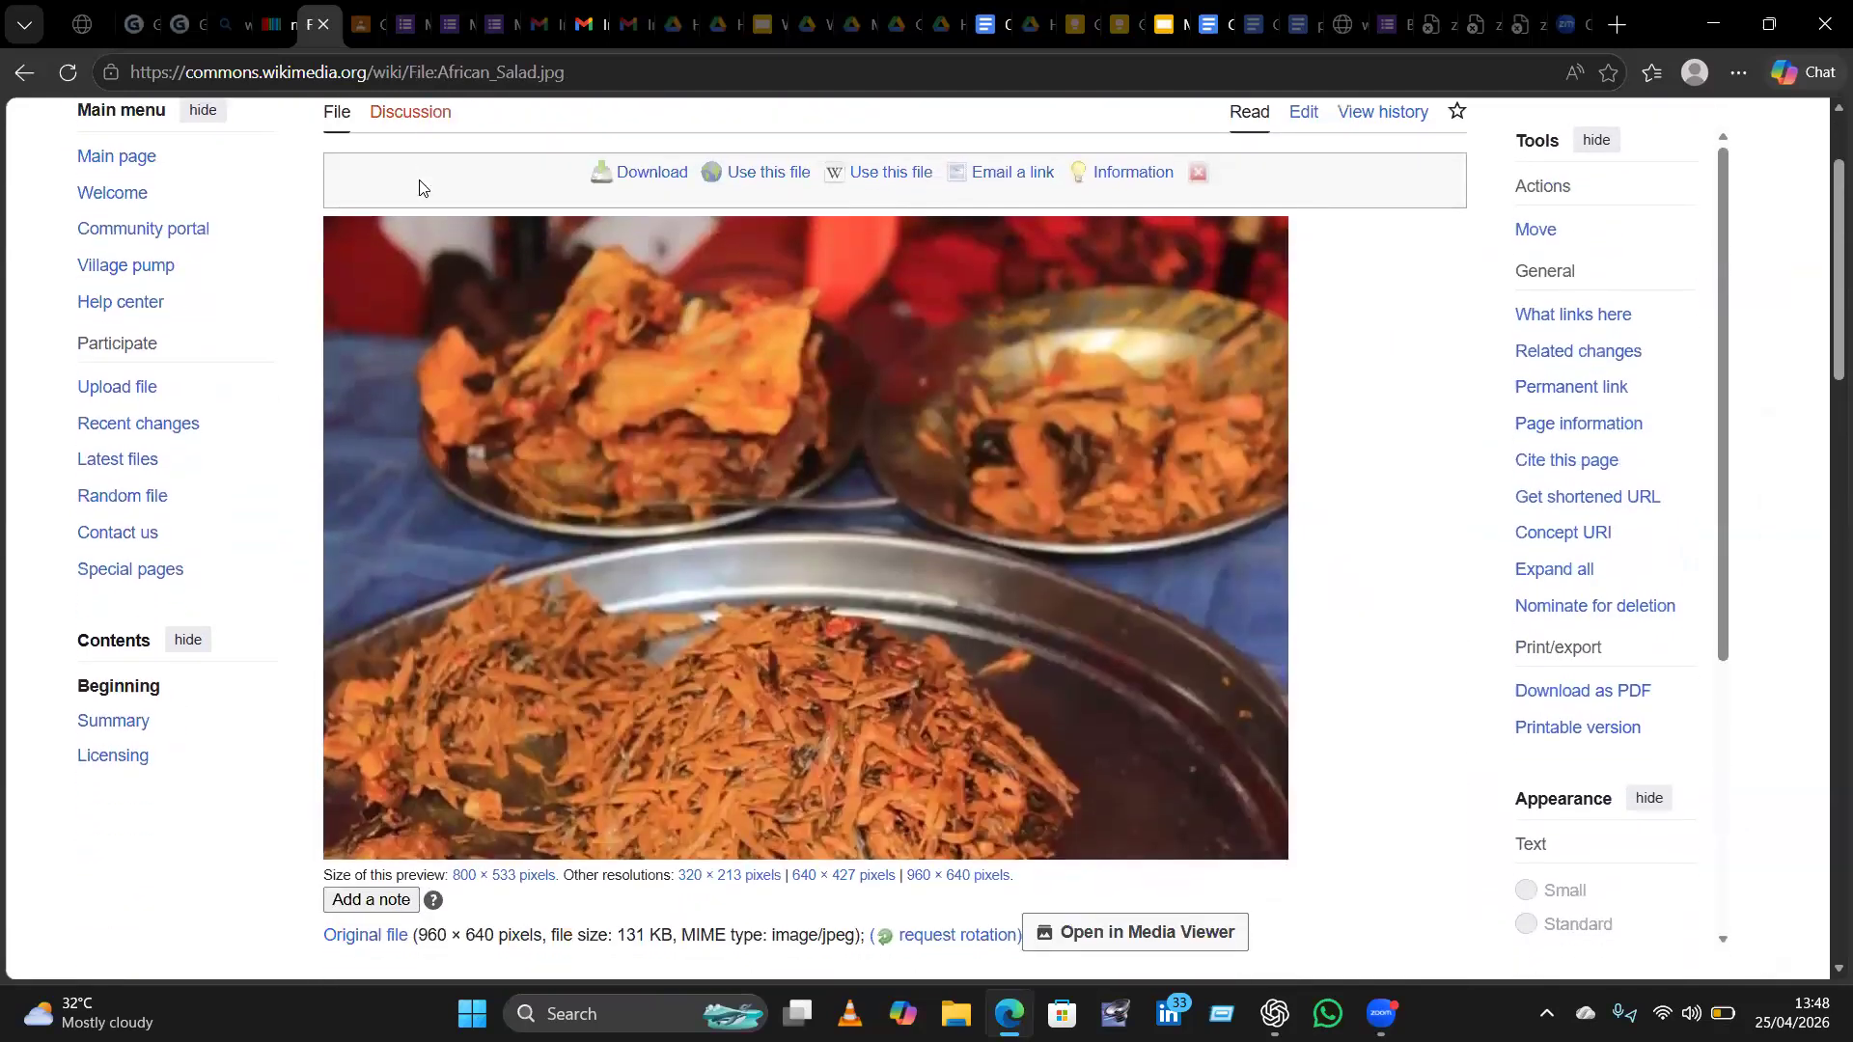
pyautogui.scroll(3, 419, 181)
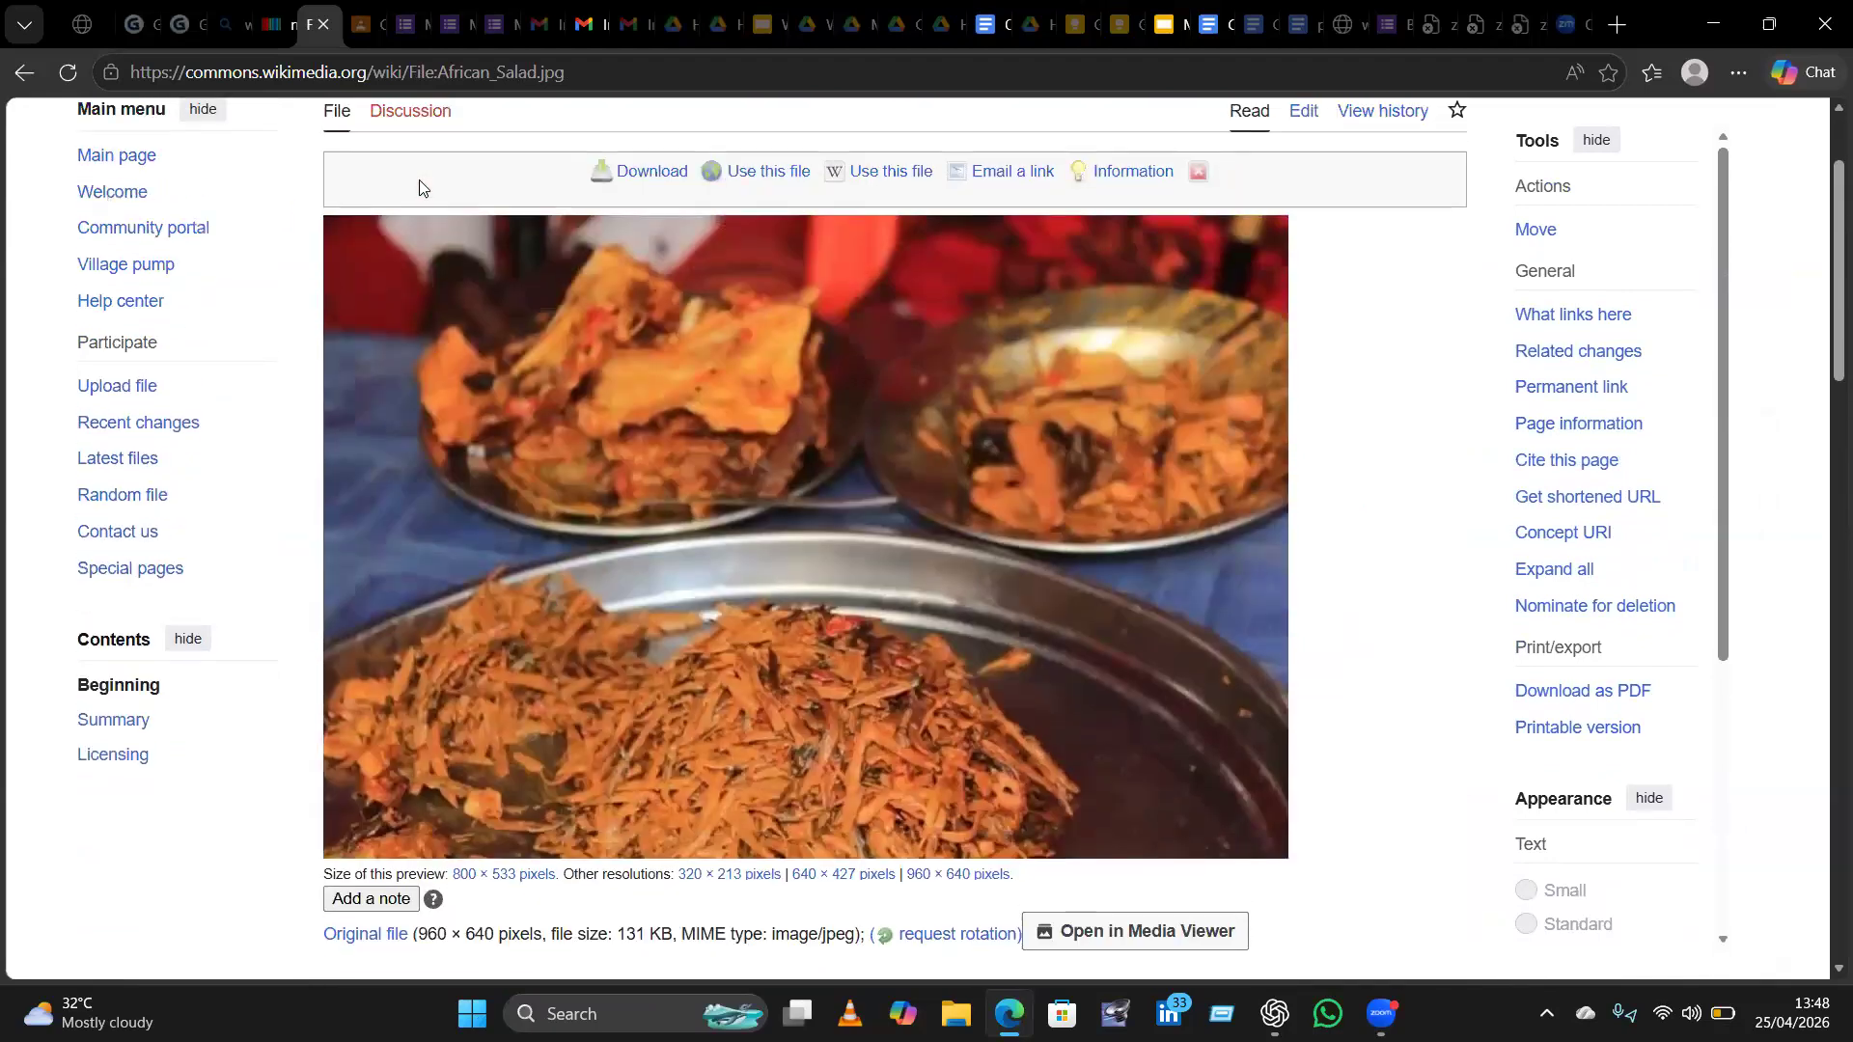
pyautogui.scroll(-10, 418, 179)
pyautogui.scroll(-11, 419, 187)
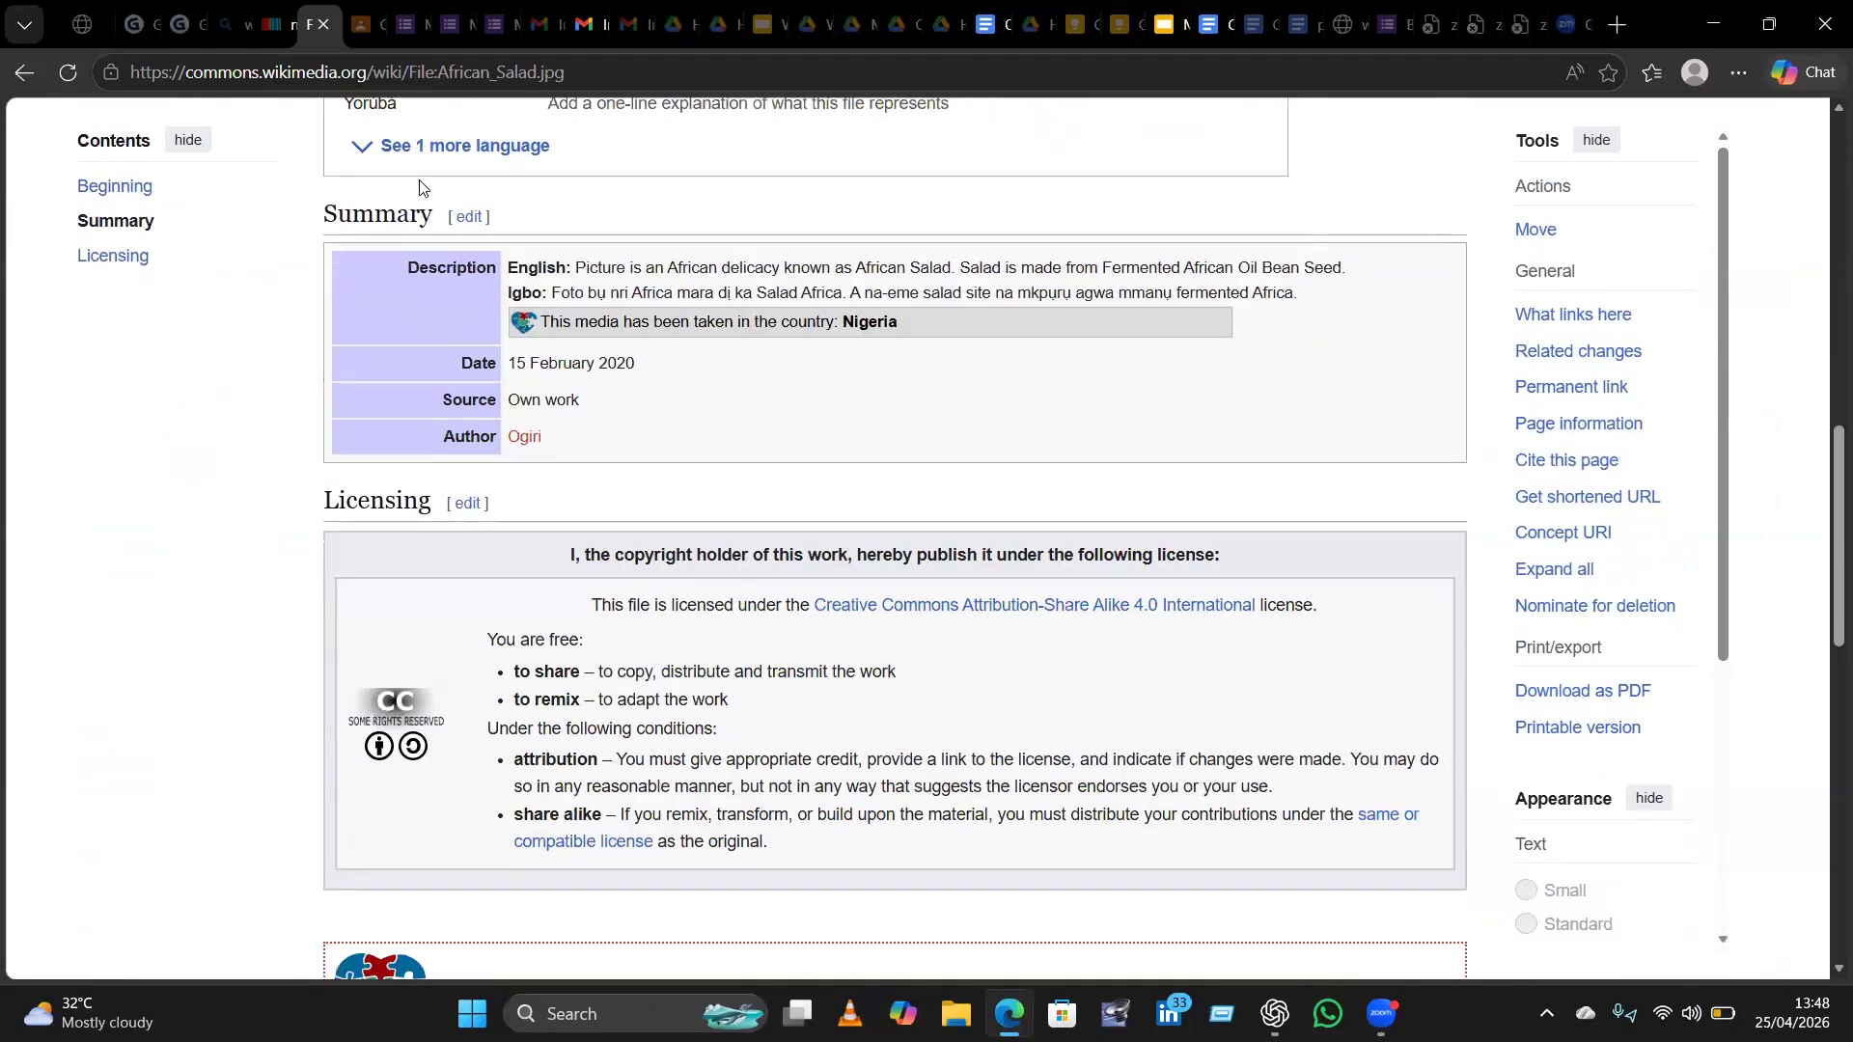
pyautogui.scroll(-3, 419, 186)
pyautogui.scroll(13, 419, 186)
pyautogui.scroll(10, 419, 186)
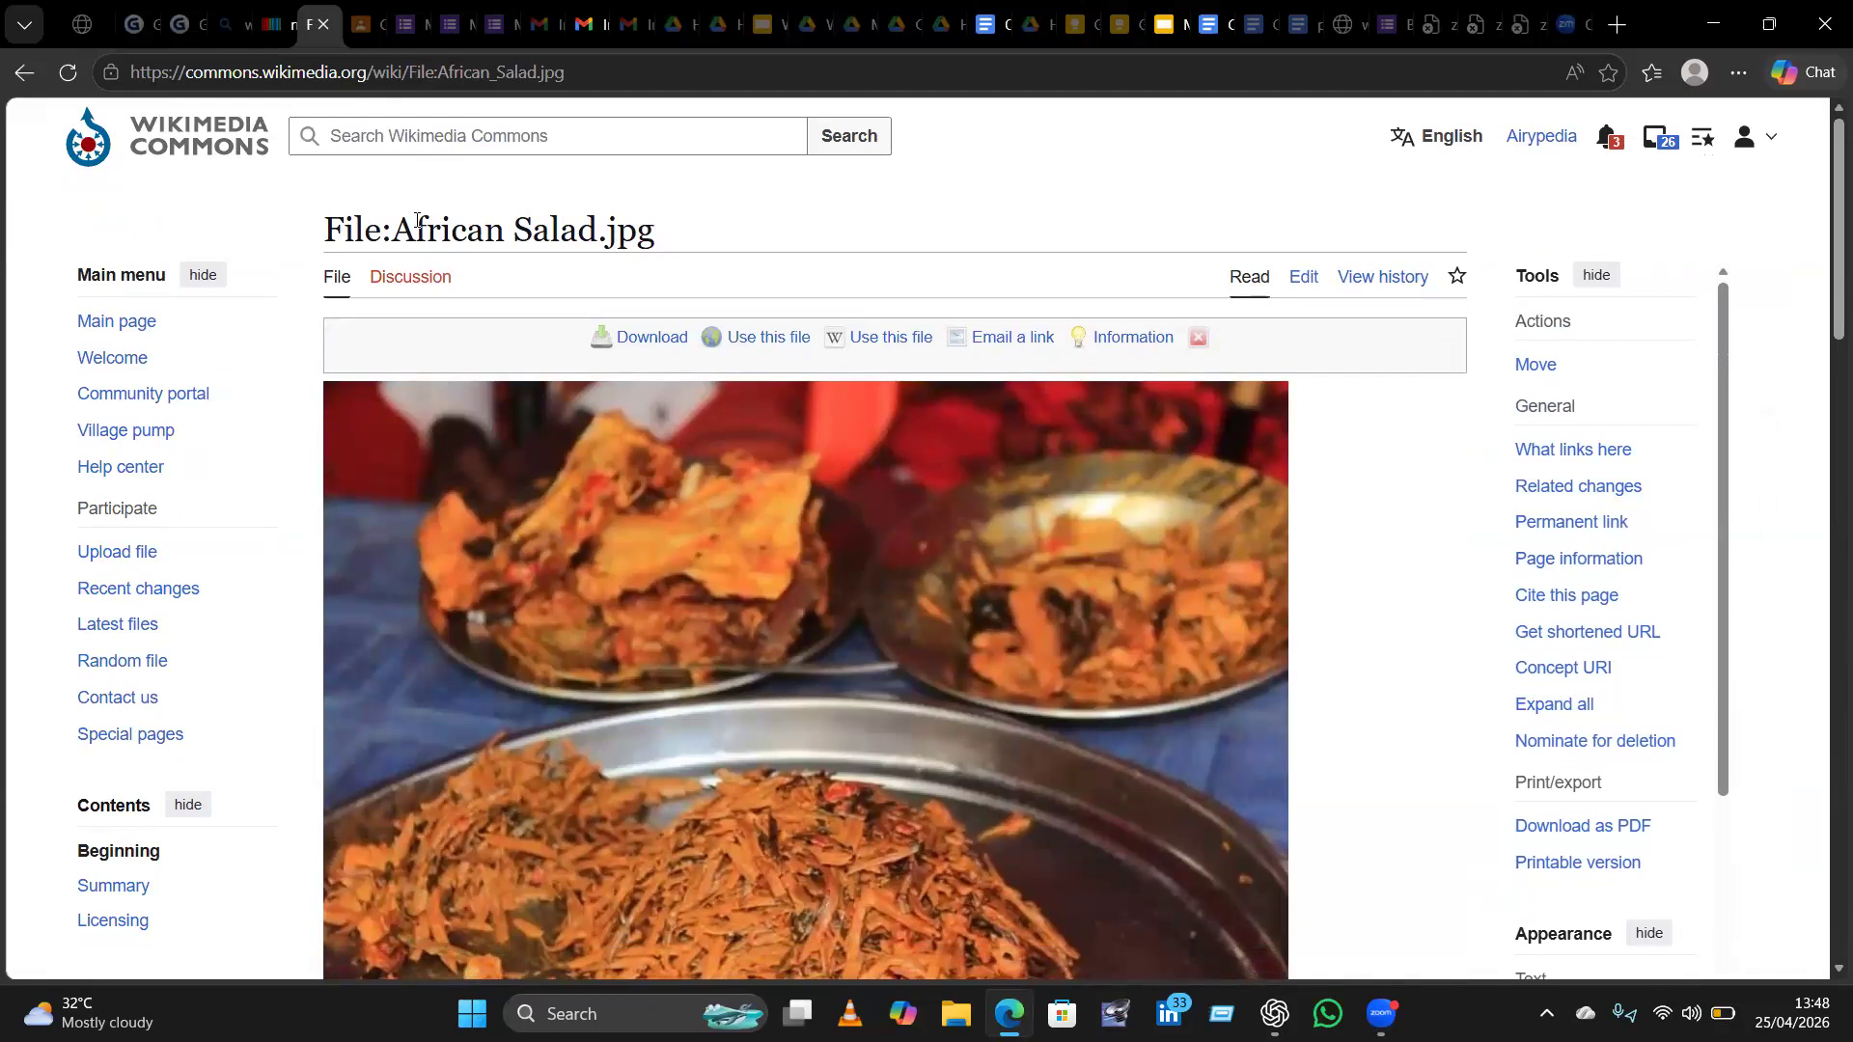
# Look up "African Salad" in the Commons search again and review the suggested image files.
pyautogui.click(430, 140)
pyautogui.write('Af')
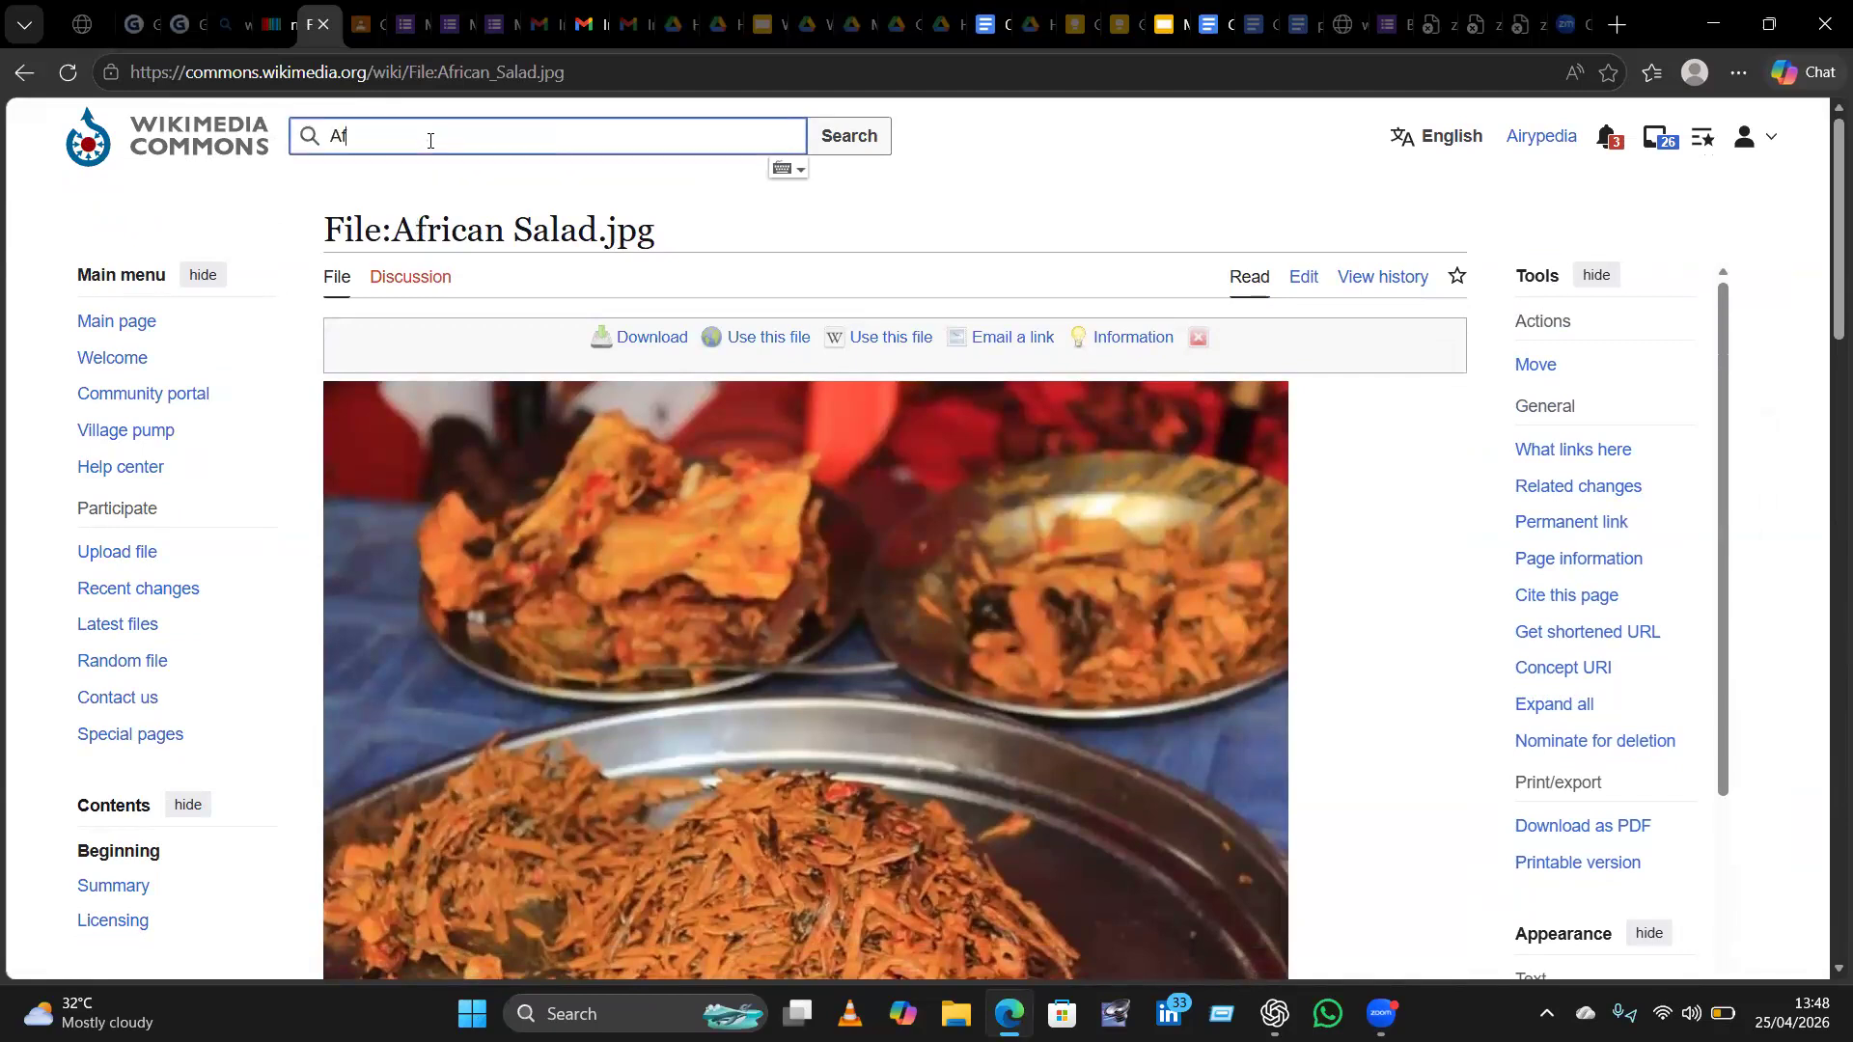
pyautogui.write('rican S')
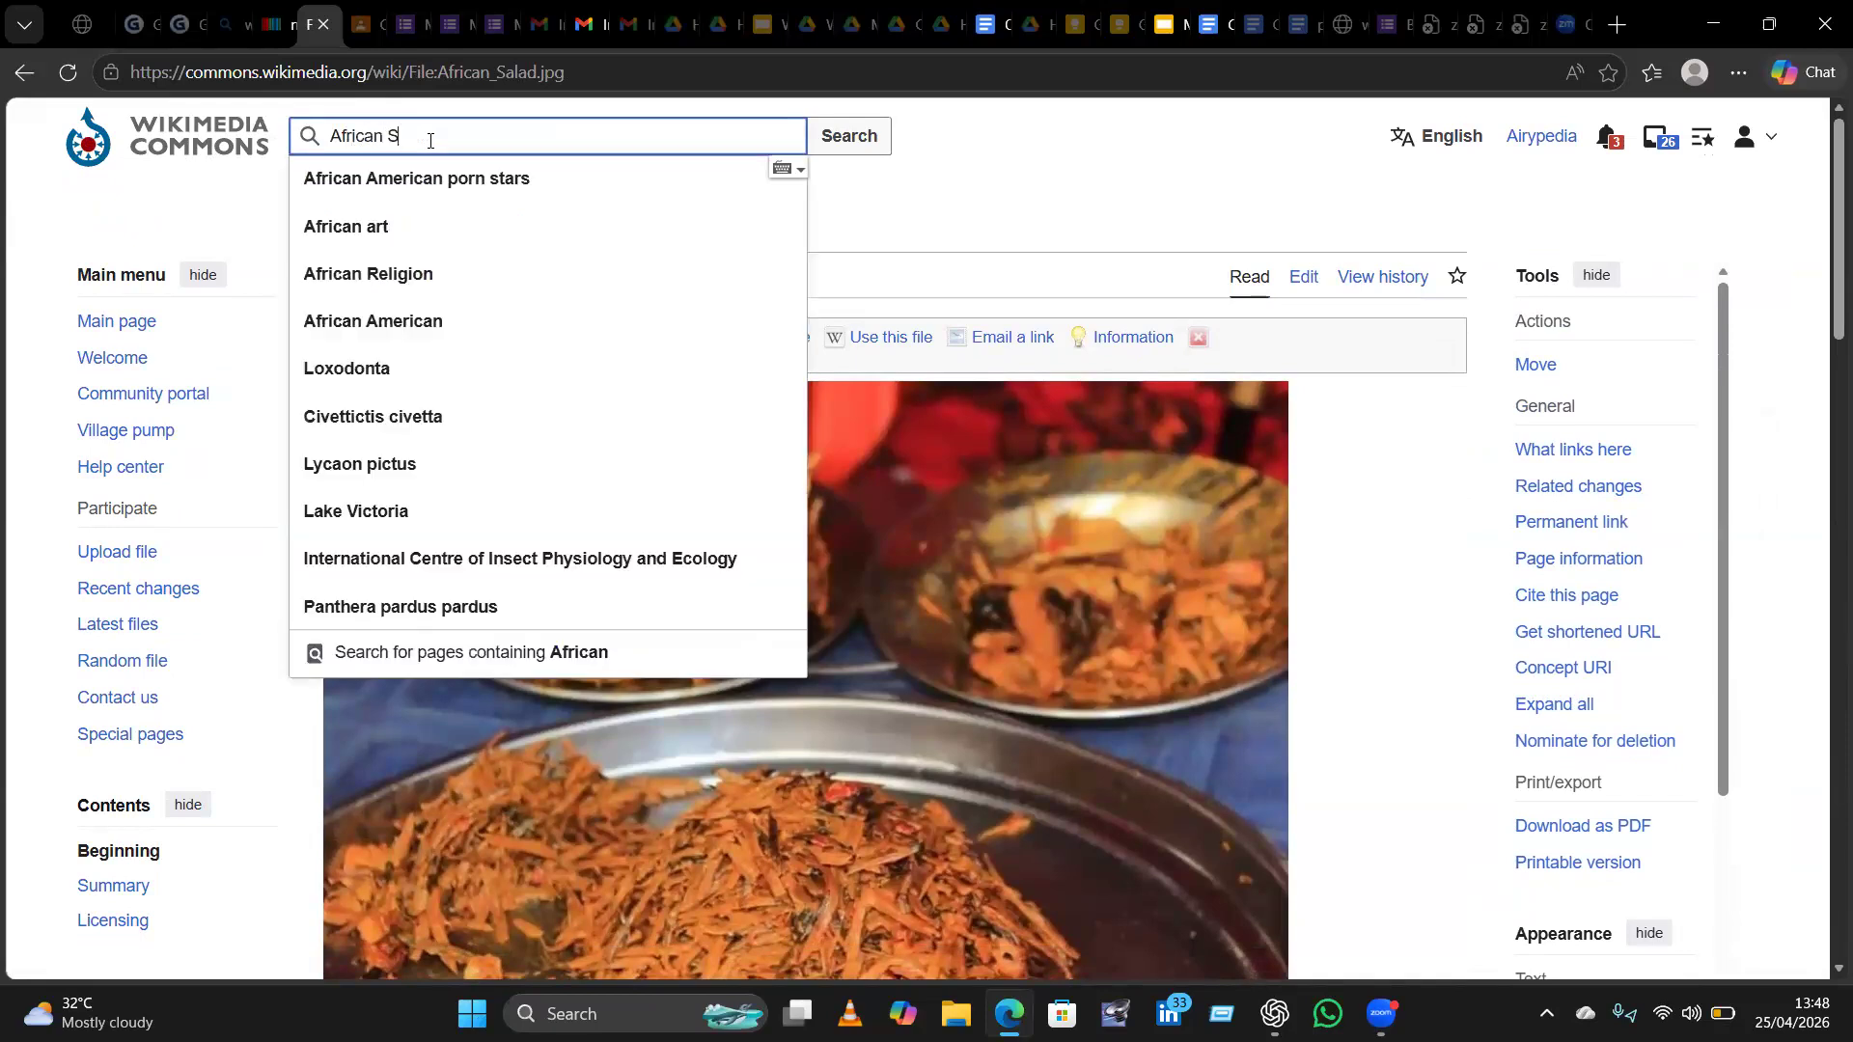
pyautogui.write('alad')
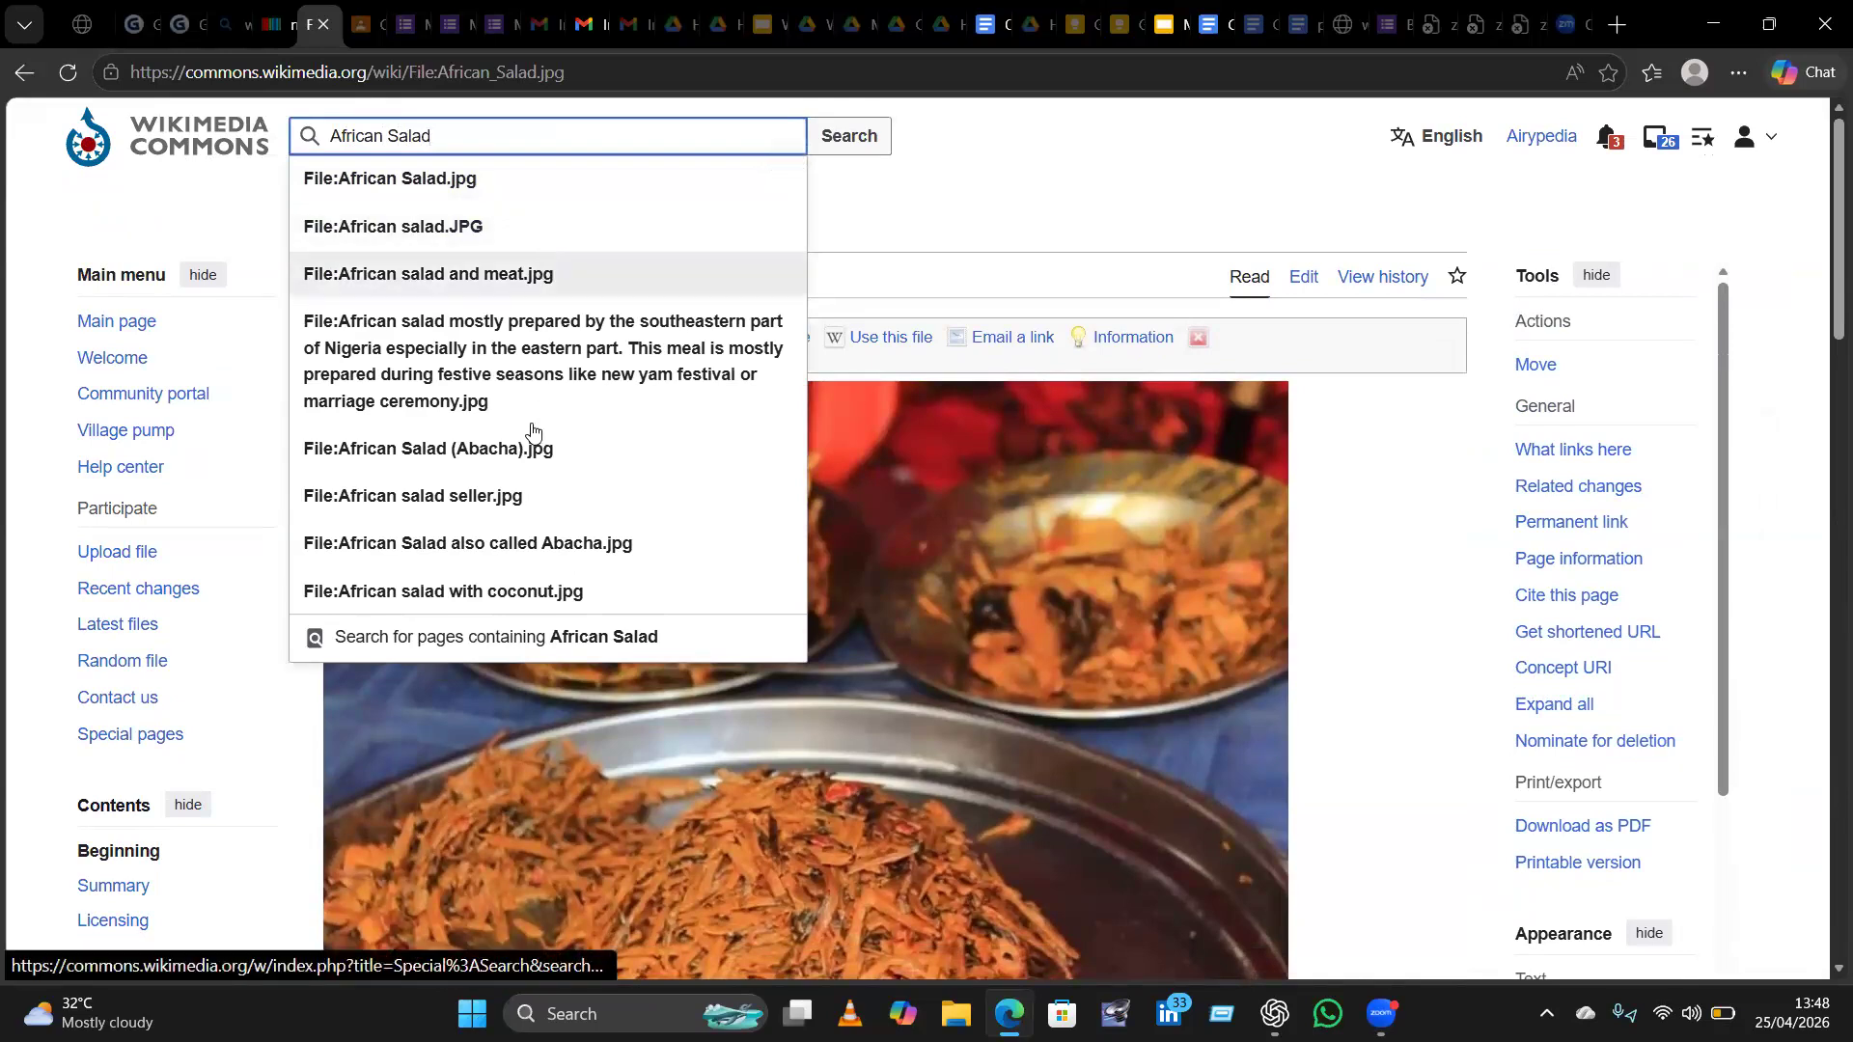
pyautogui.scroll(-2, 562, 489)
pyautogui.scroll(1, 562, 482)
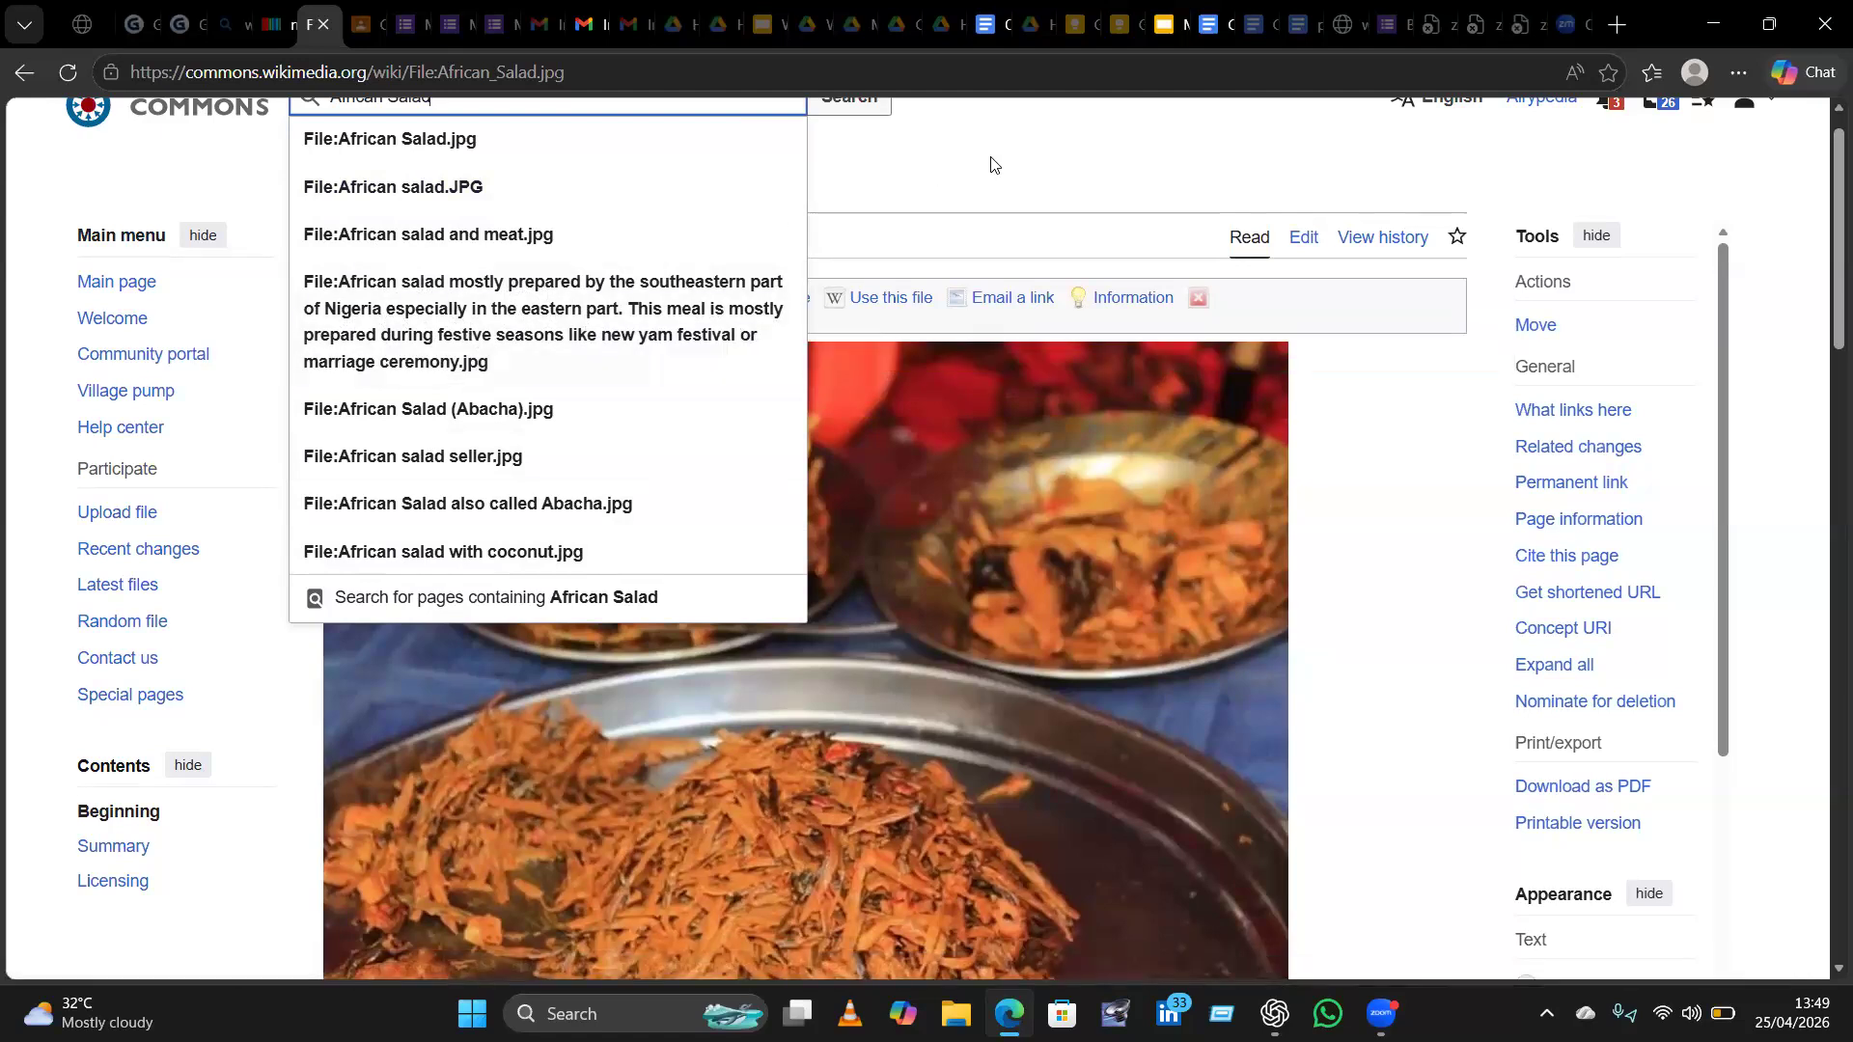
pyautogui.scroll(1, 991, 164)
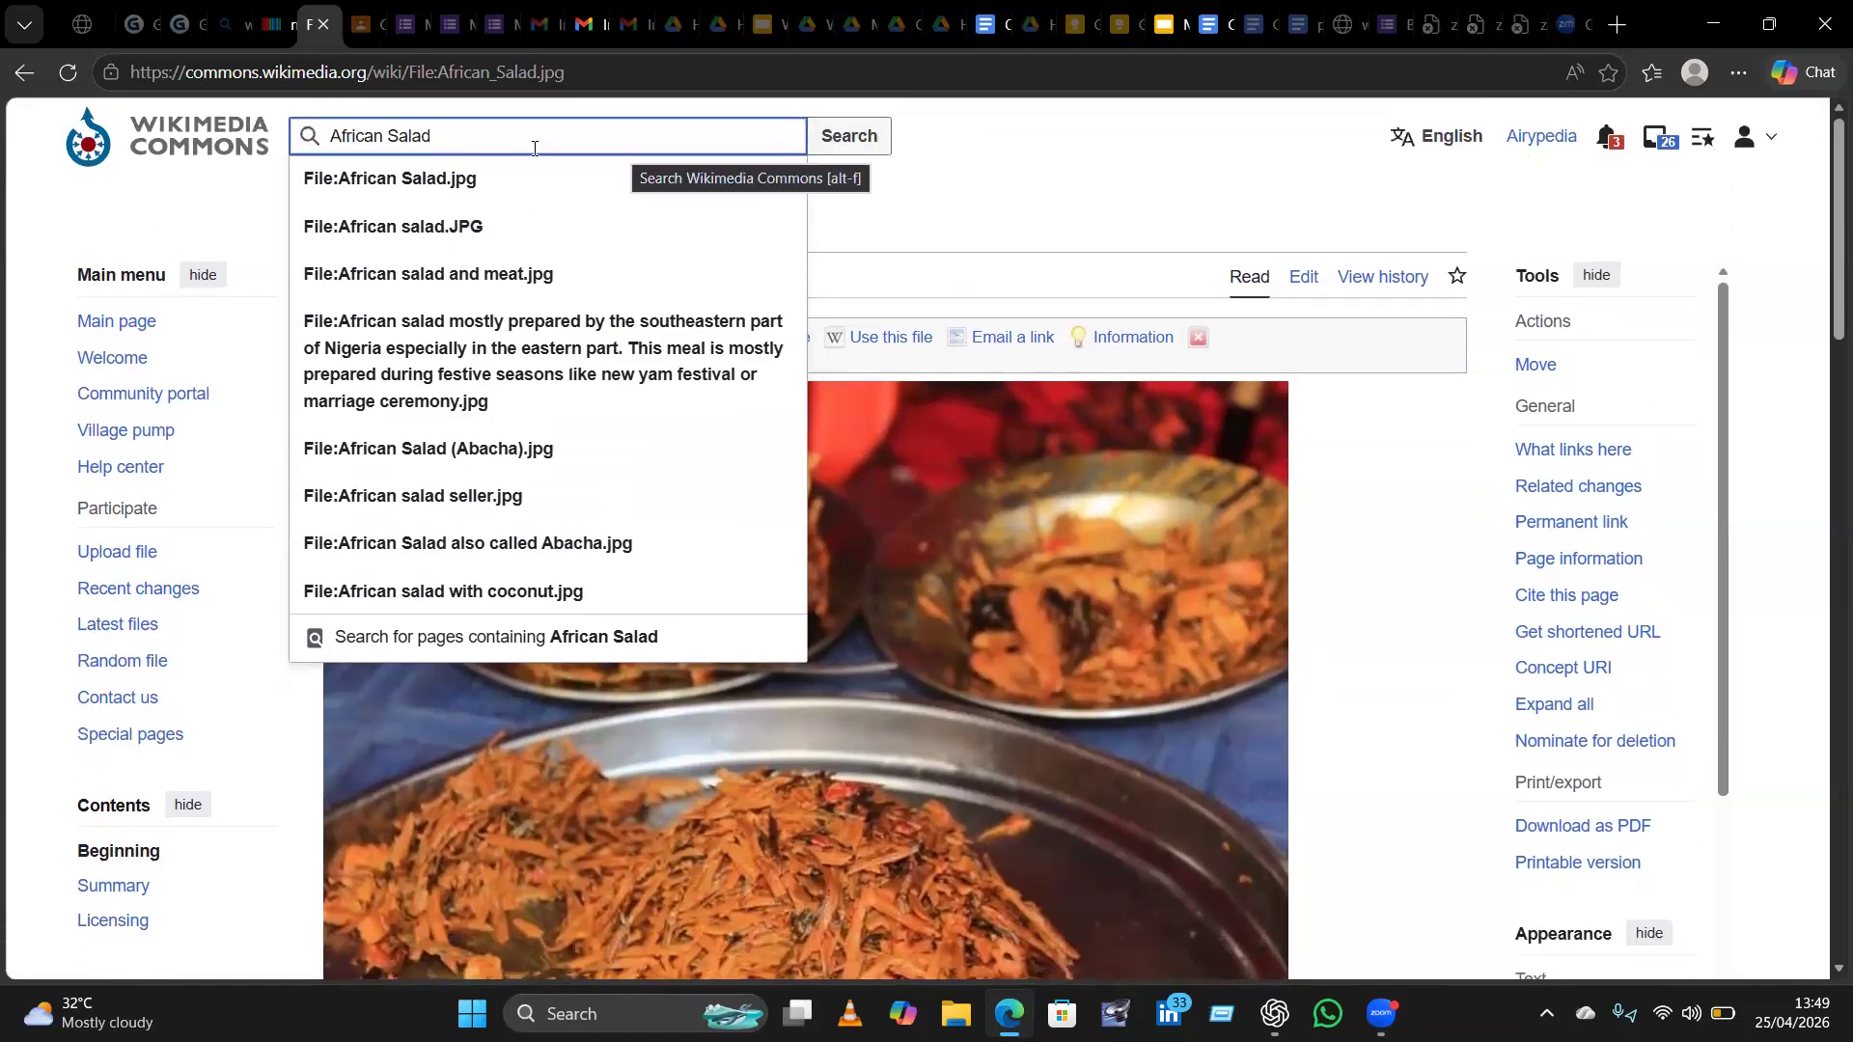
# Return to the Bing results for Wikipedia, open the Wikipedia site and go to its English main page.
pyautogui.click(217, 34)
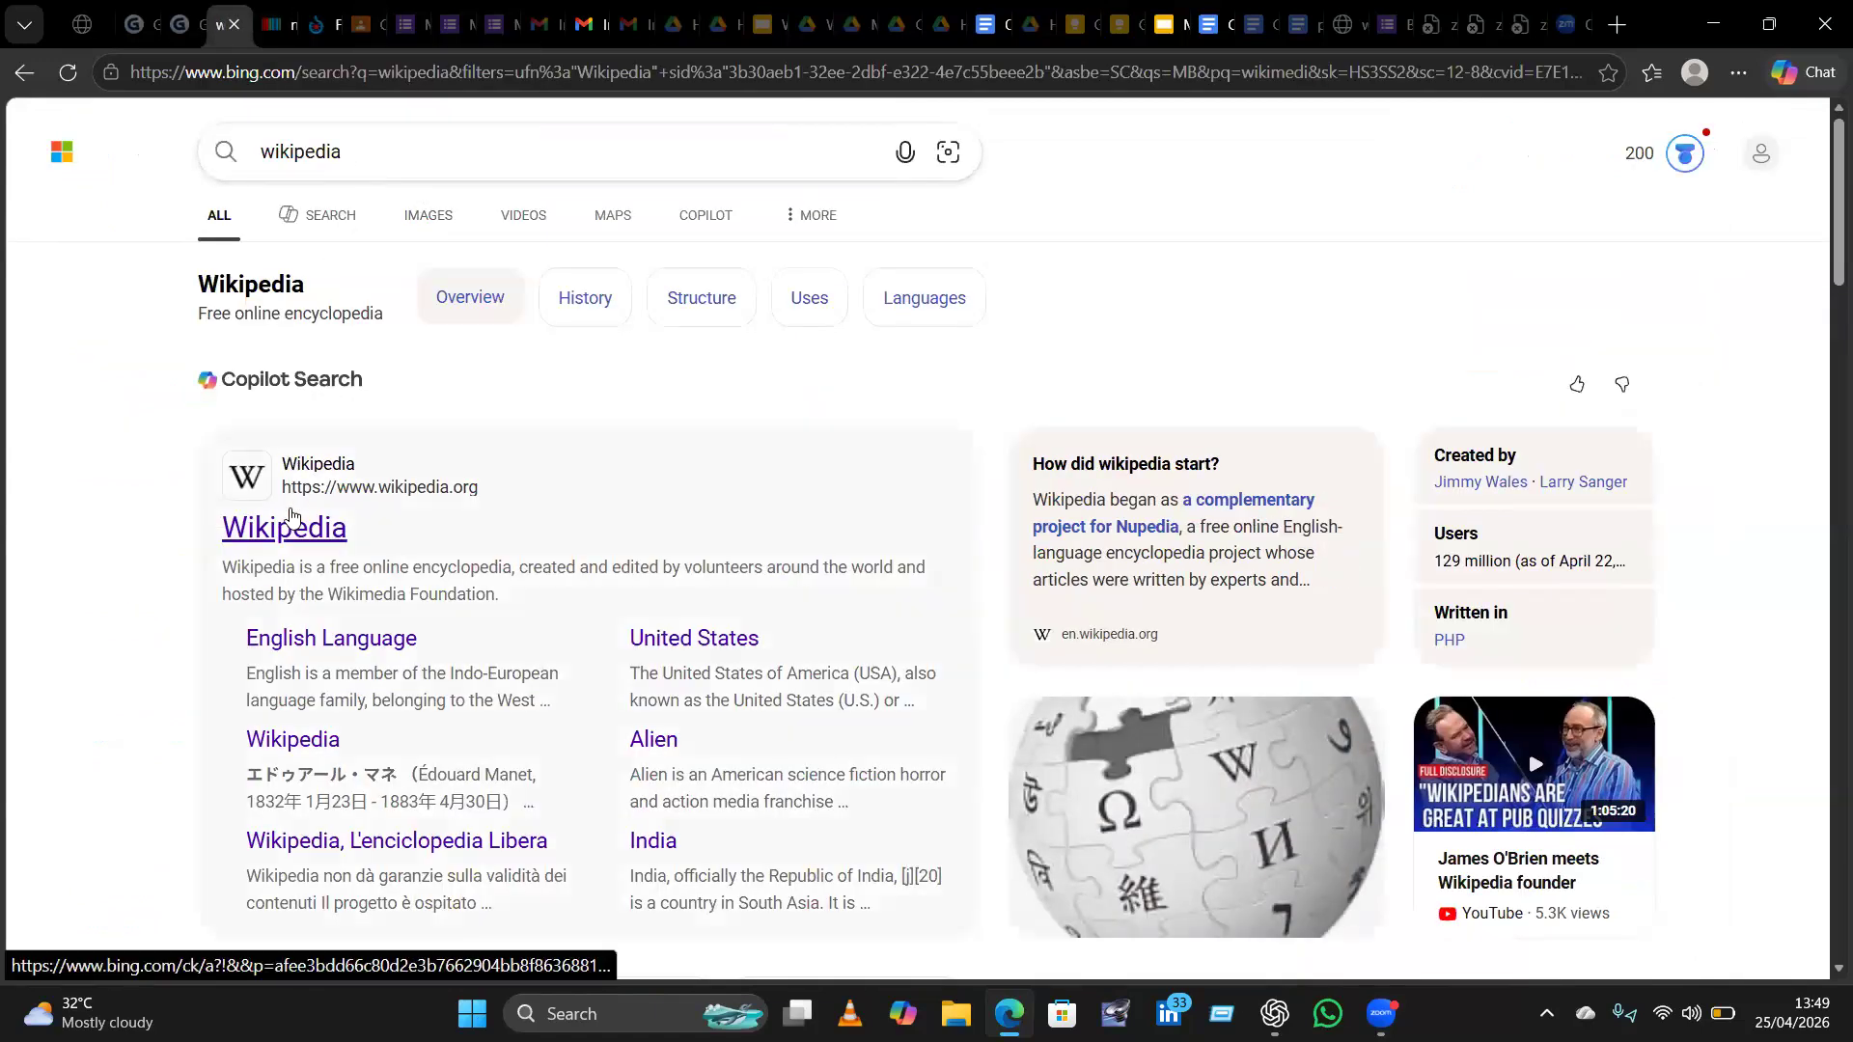
pyautogui.click(290, 531)
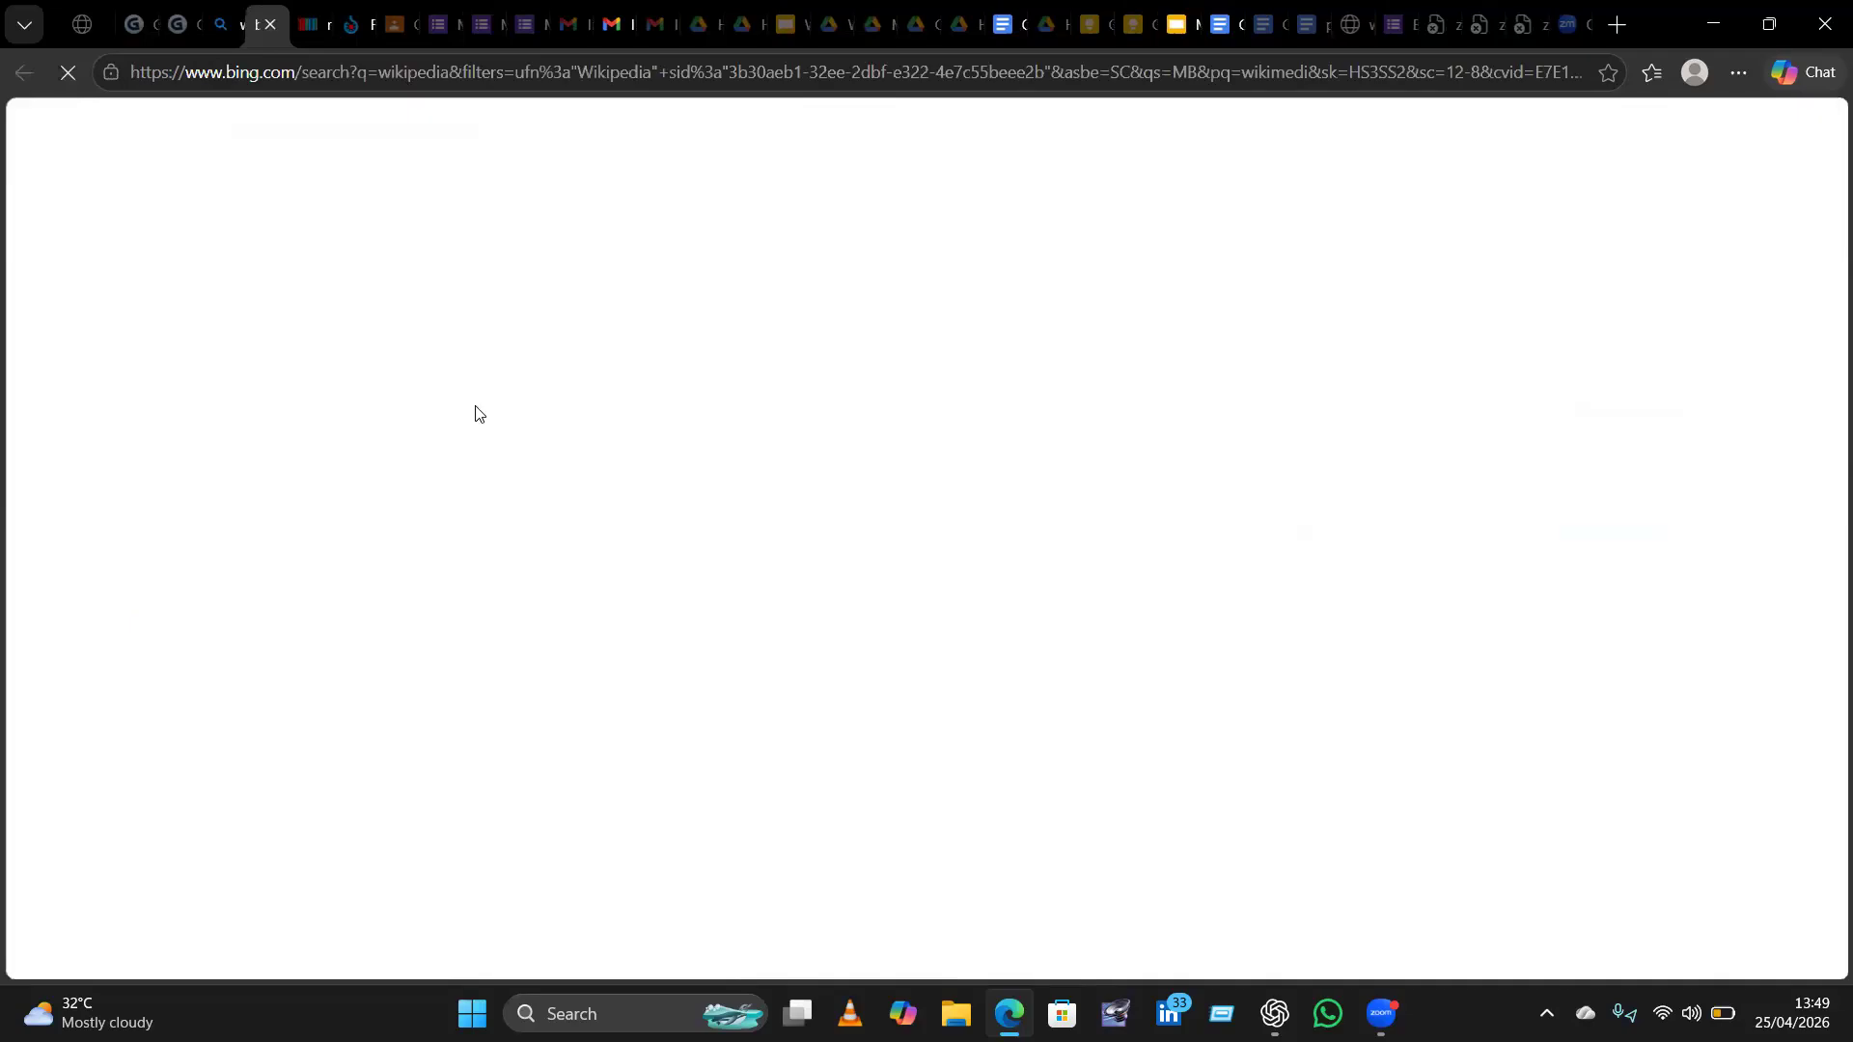
pyautogui.click(714, 284)
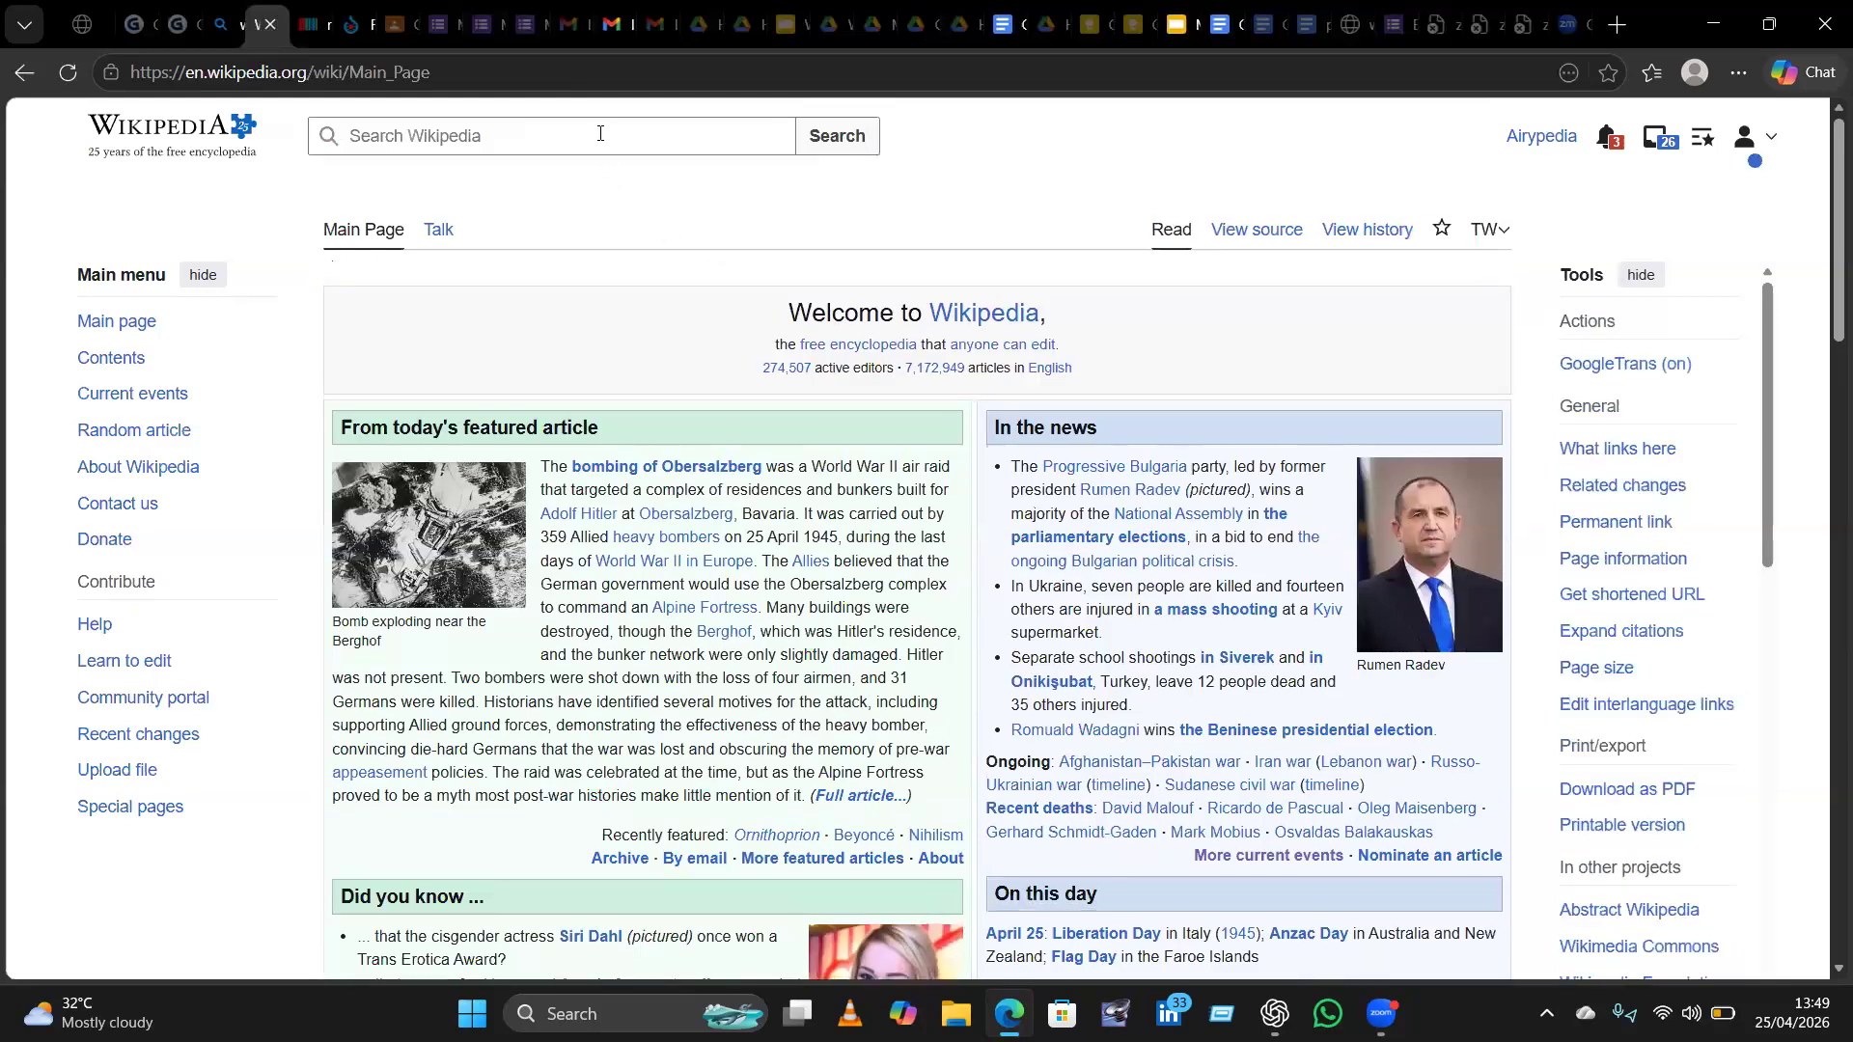
# Search the English Wikipedia for "African Salad" and open the matching article.
pyautogui.click(599, 134)
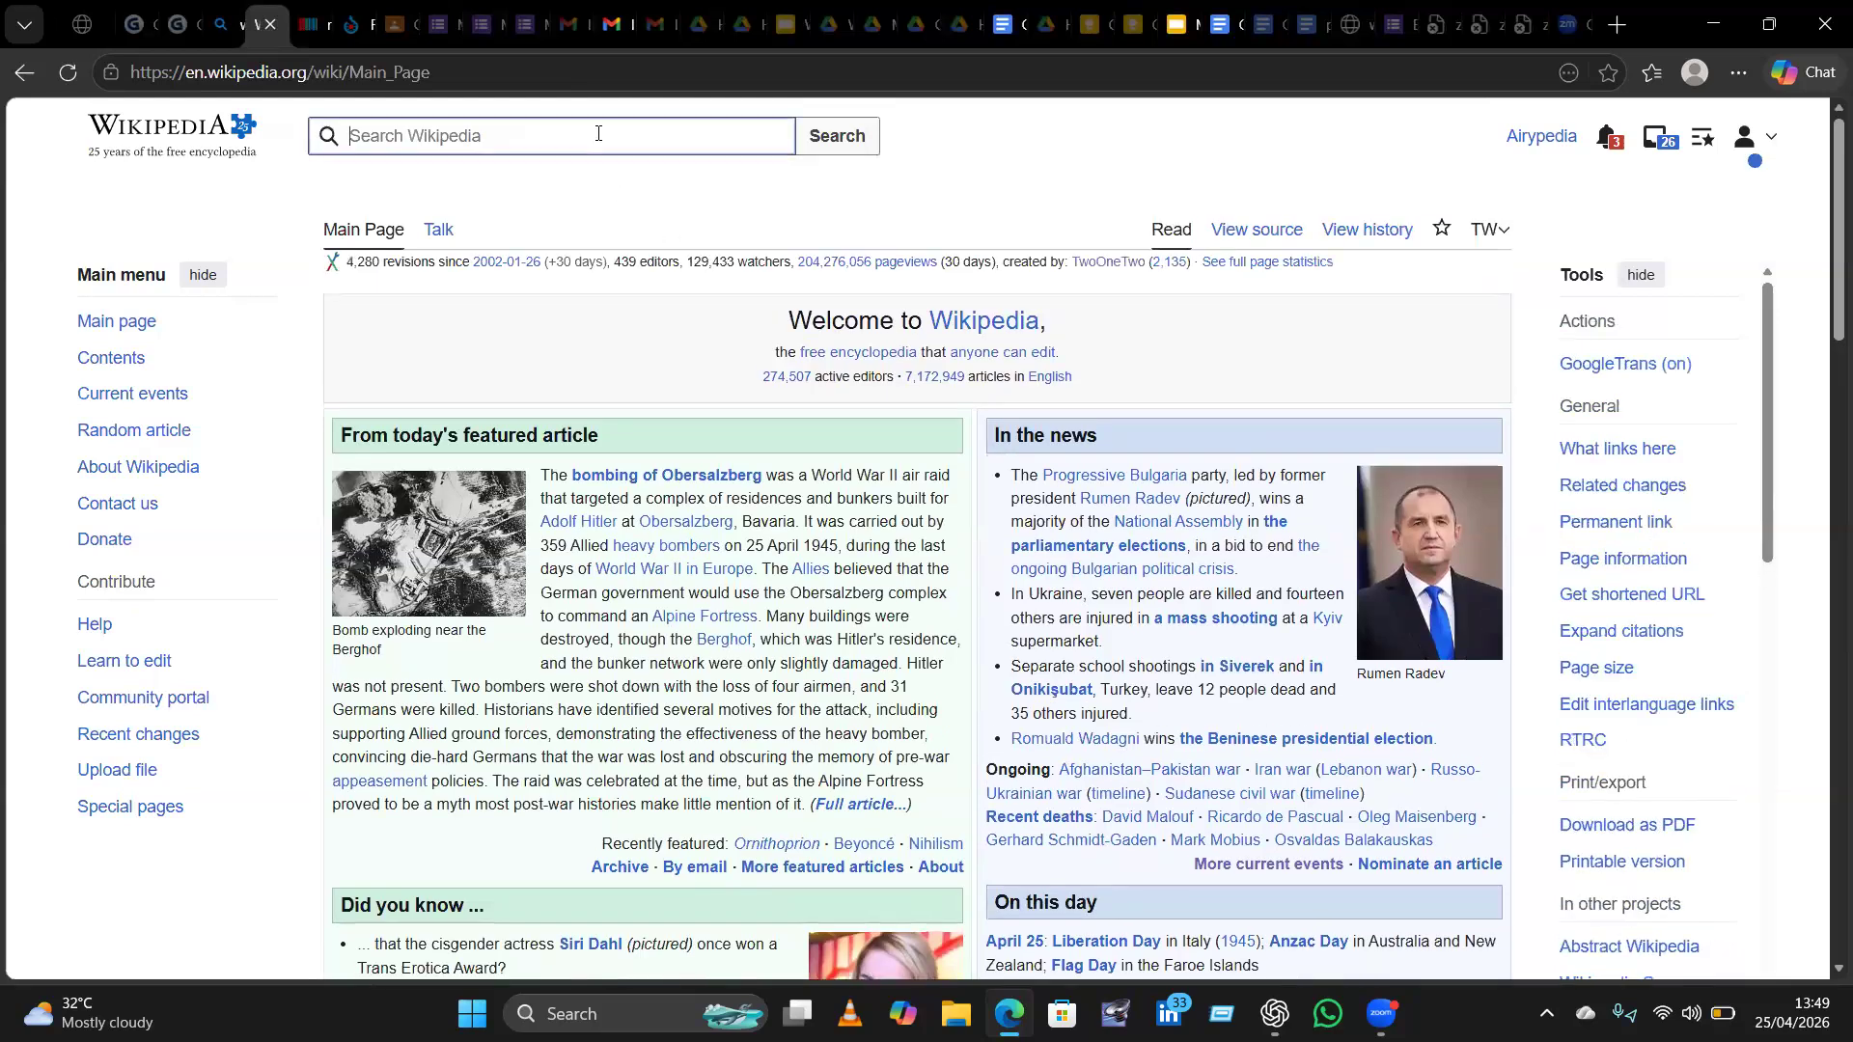
pyautogui.write('Afric')
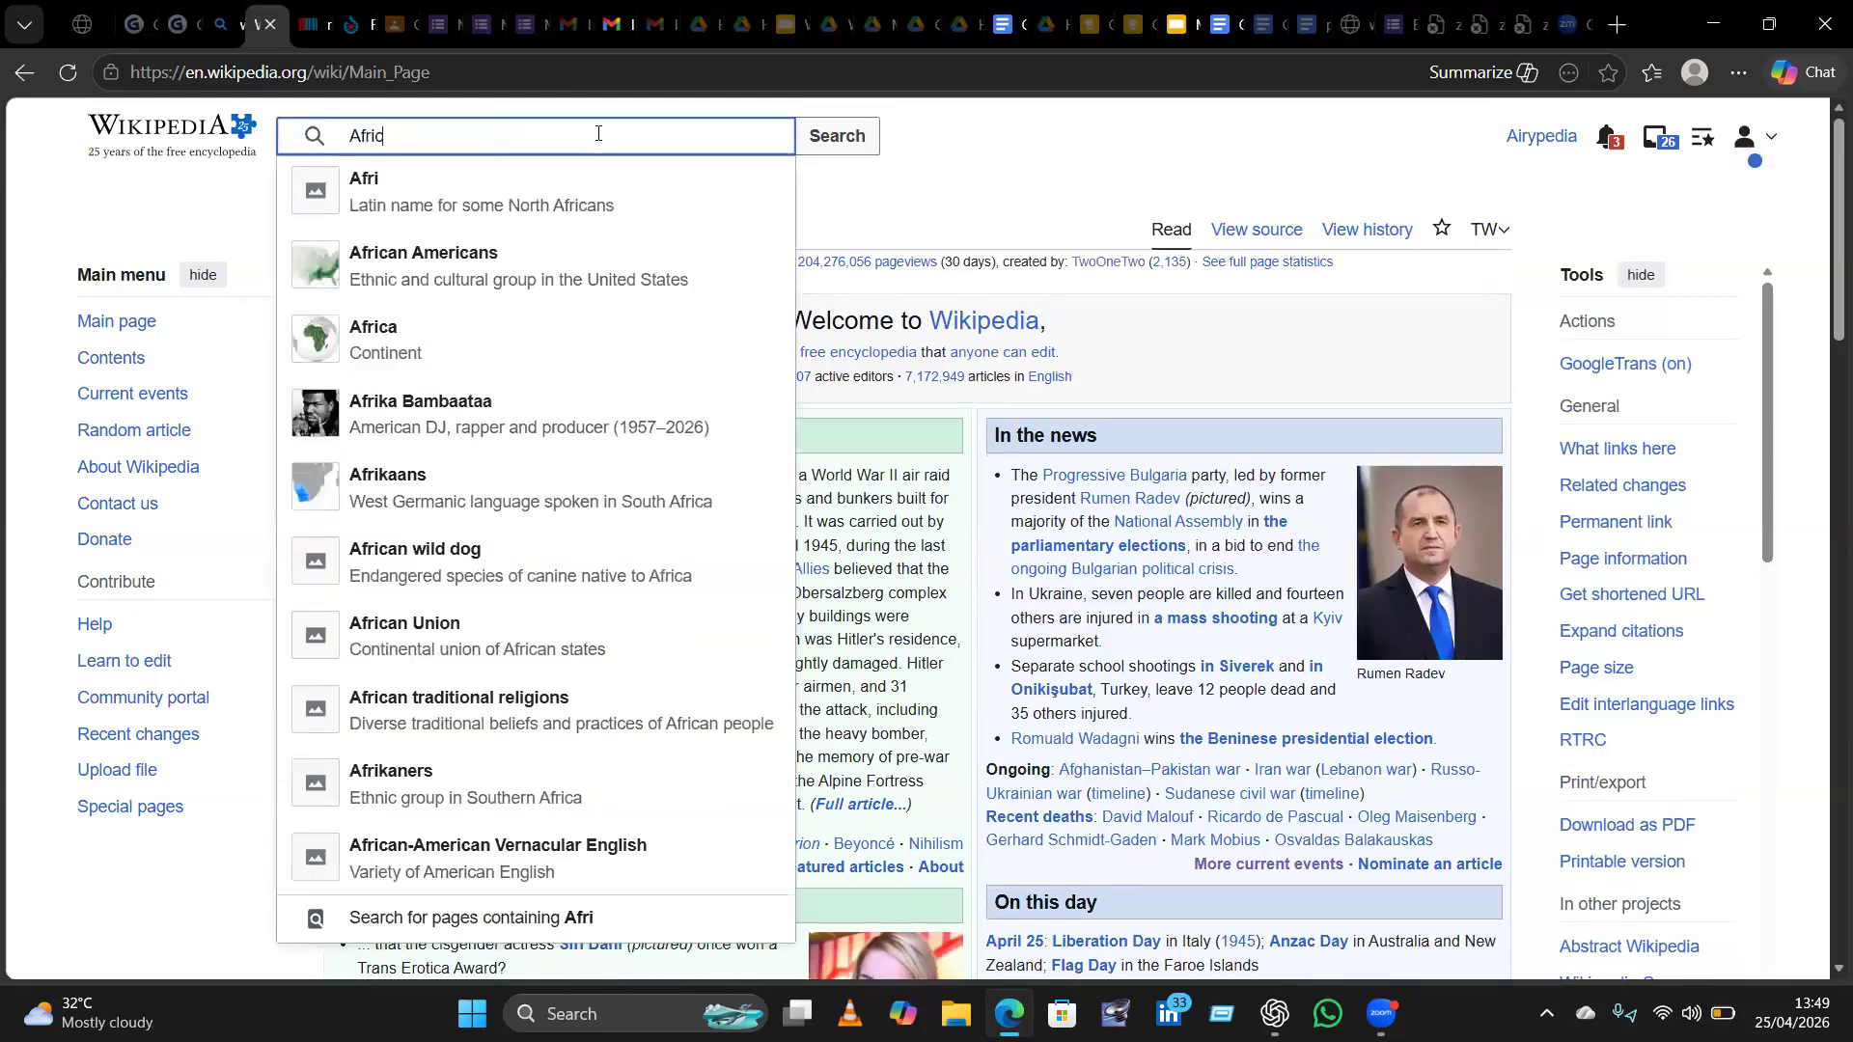
pyautogui.write('an Saa')
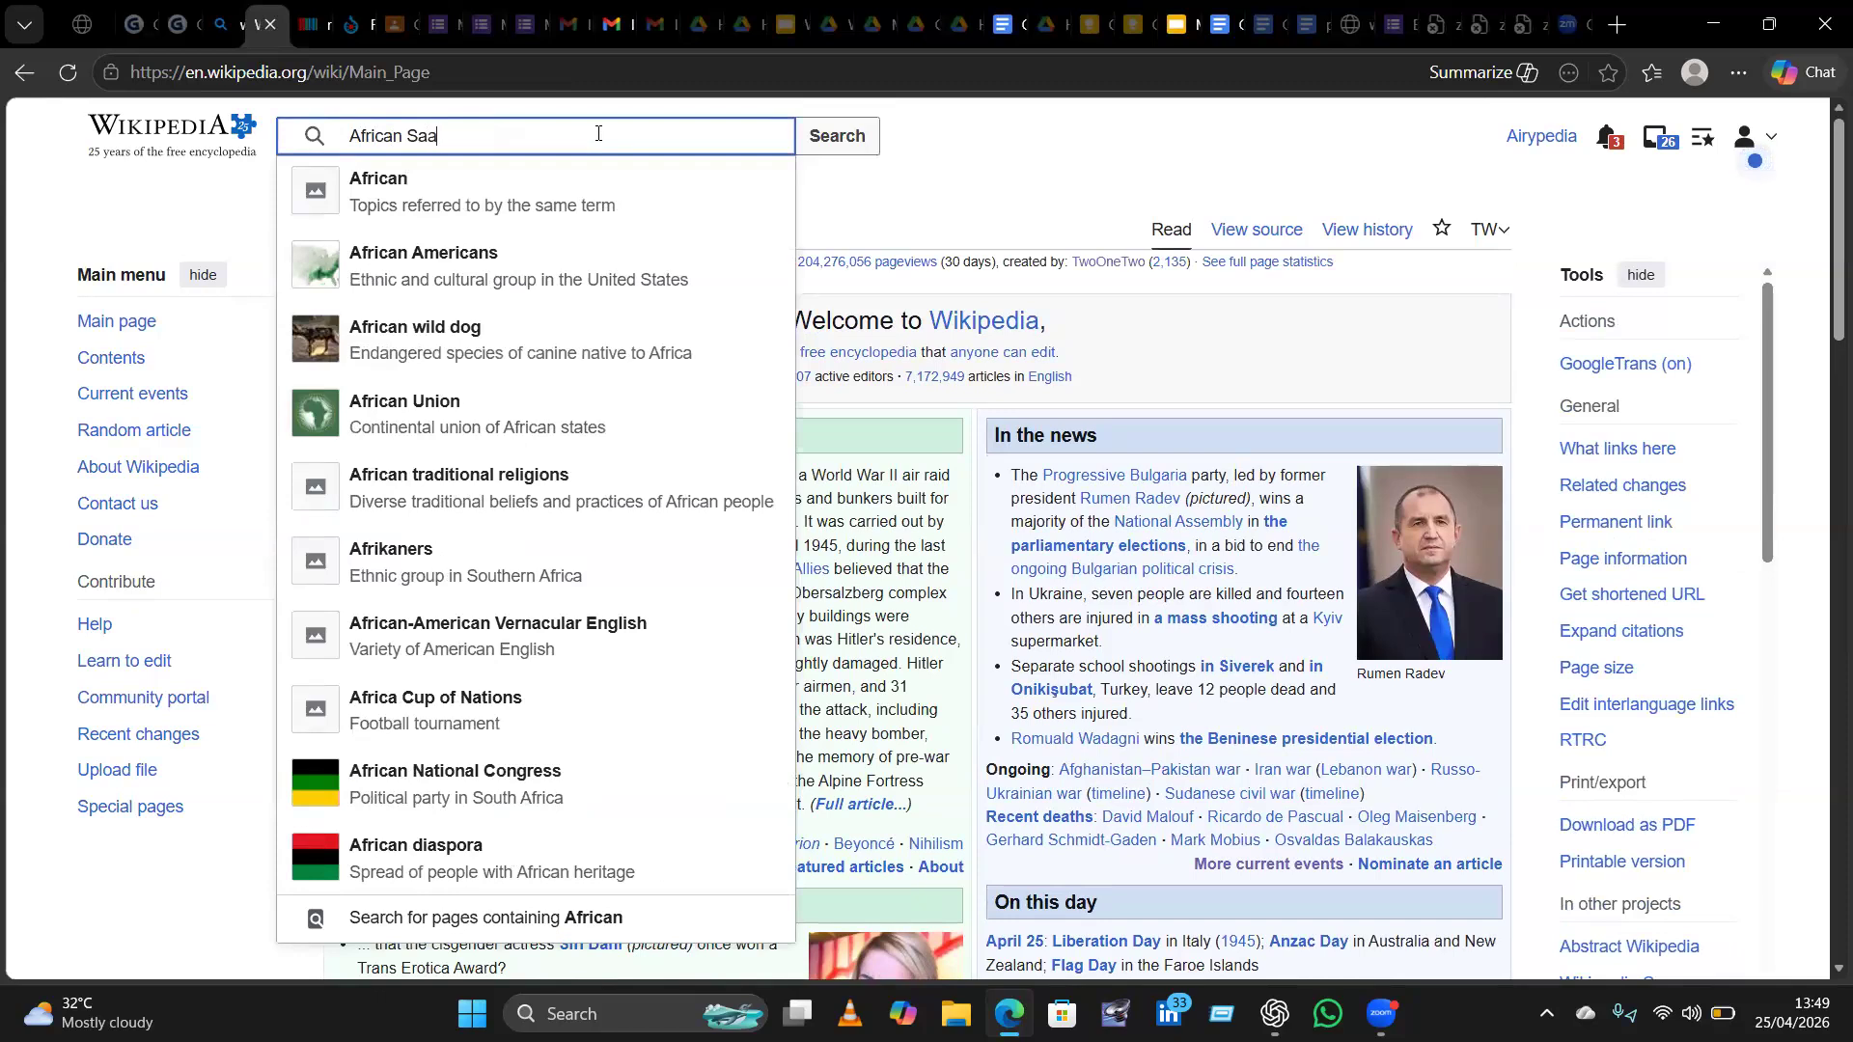
pyautogui.press('BackSpace')
pyautogui.write('l')
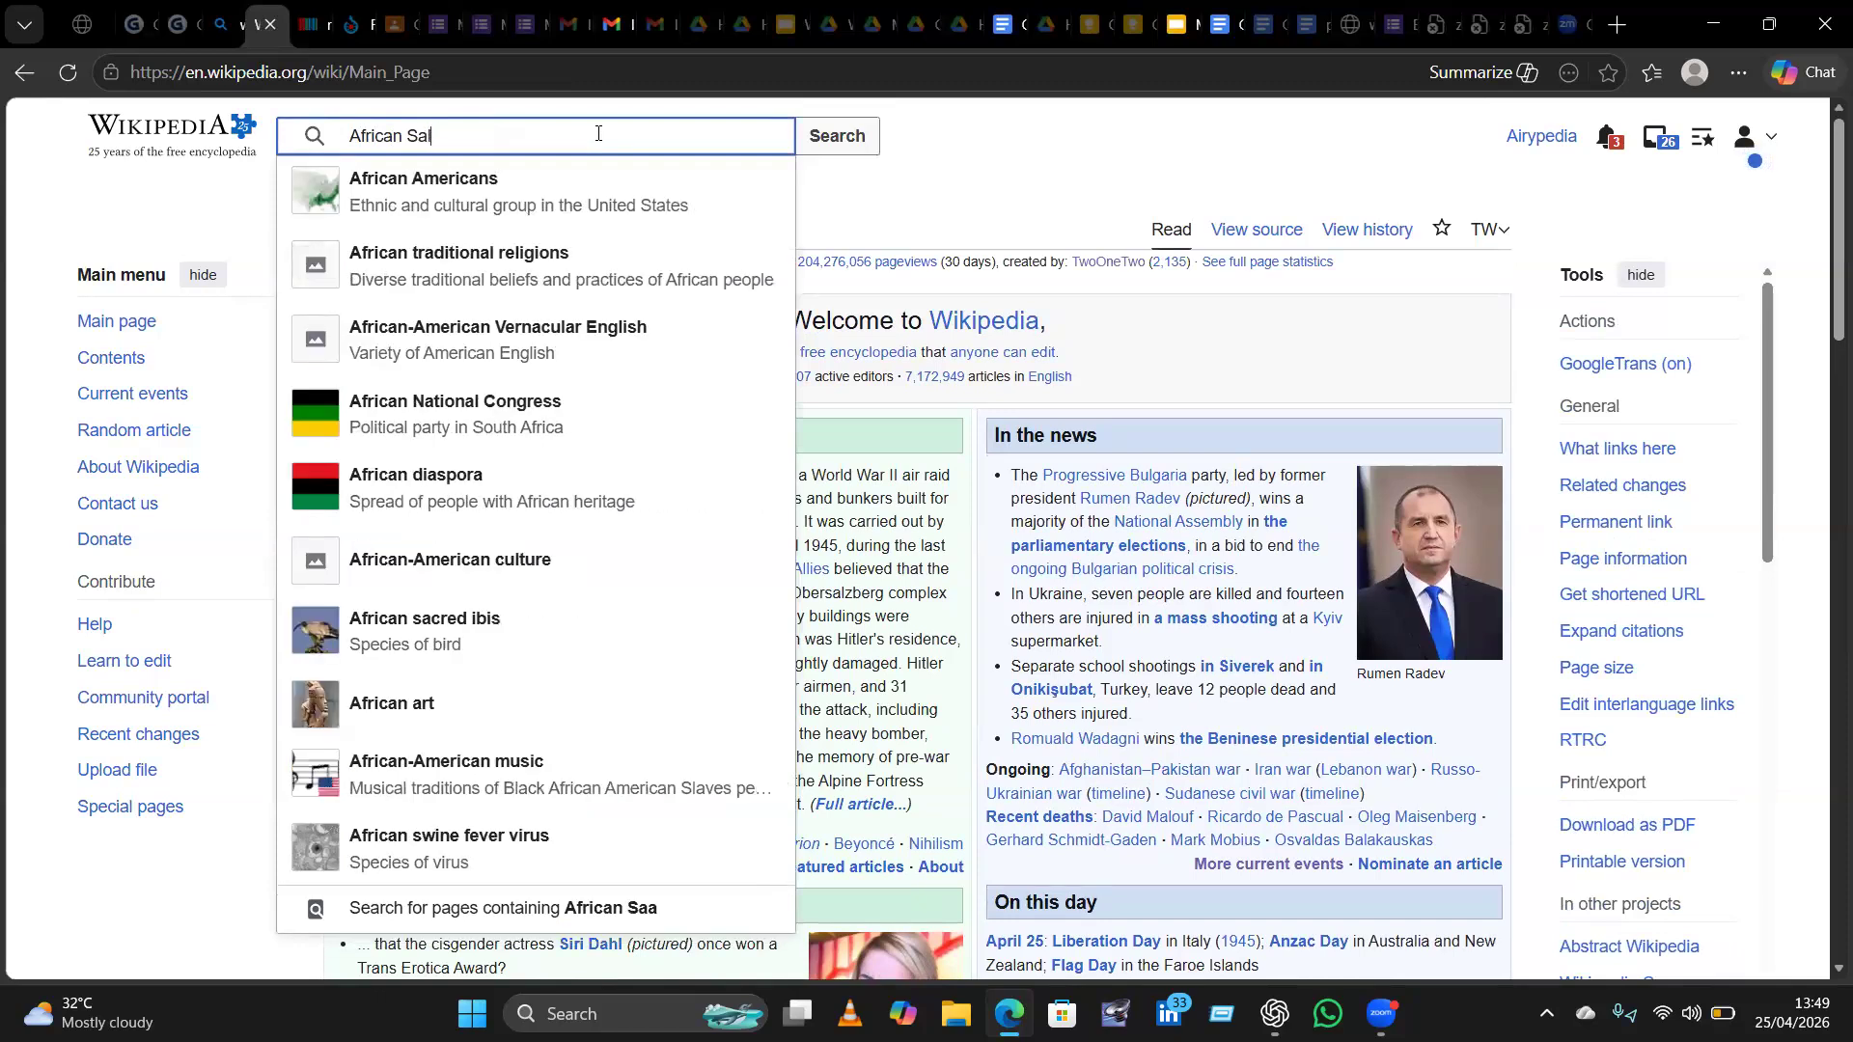
pyautogui.write('ad')
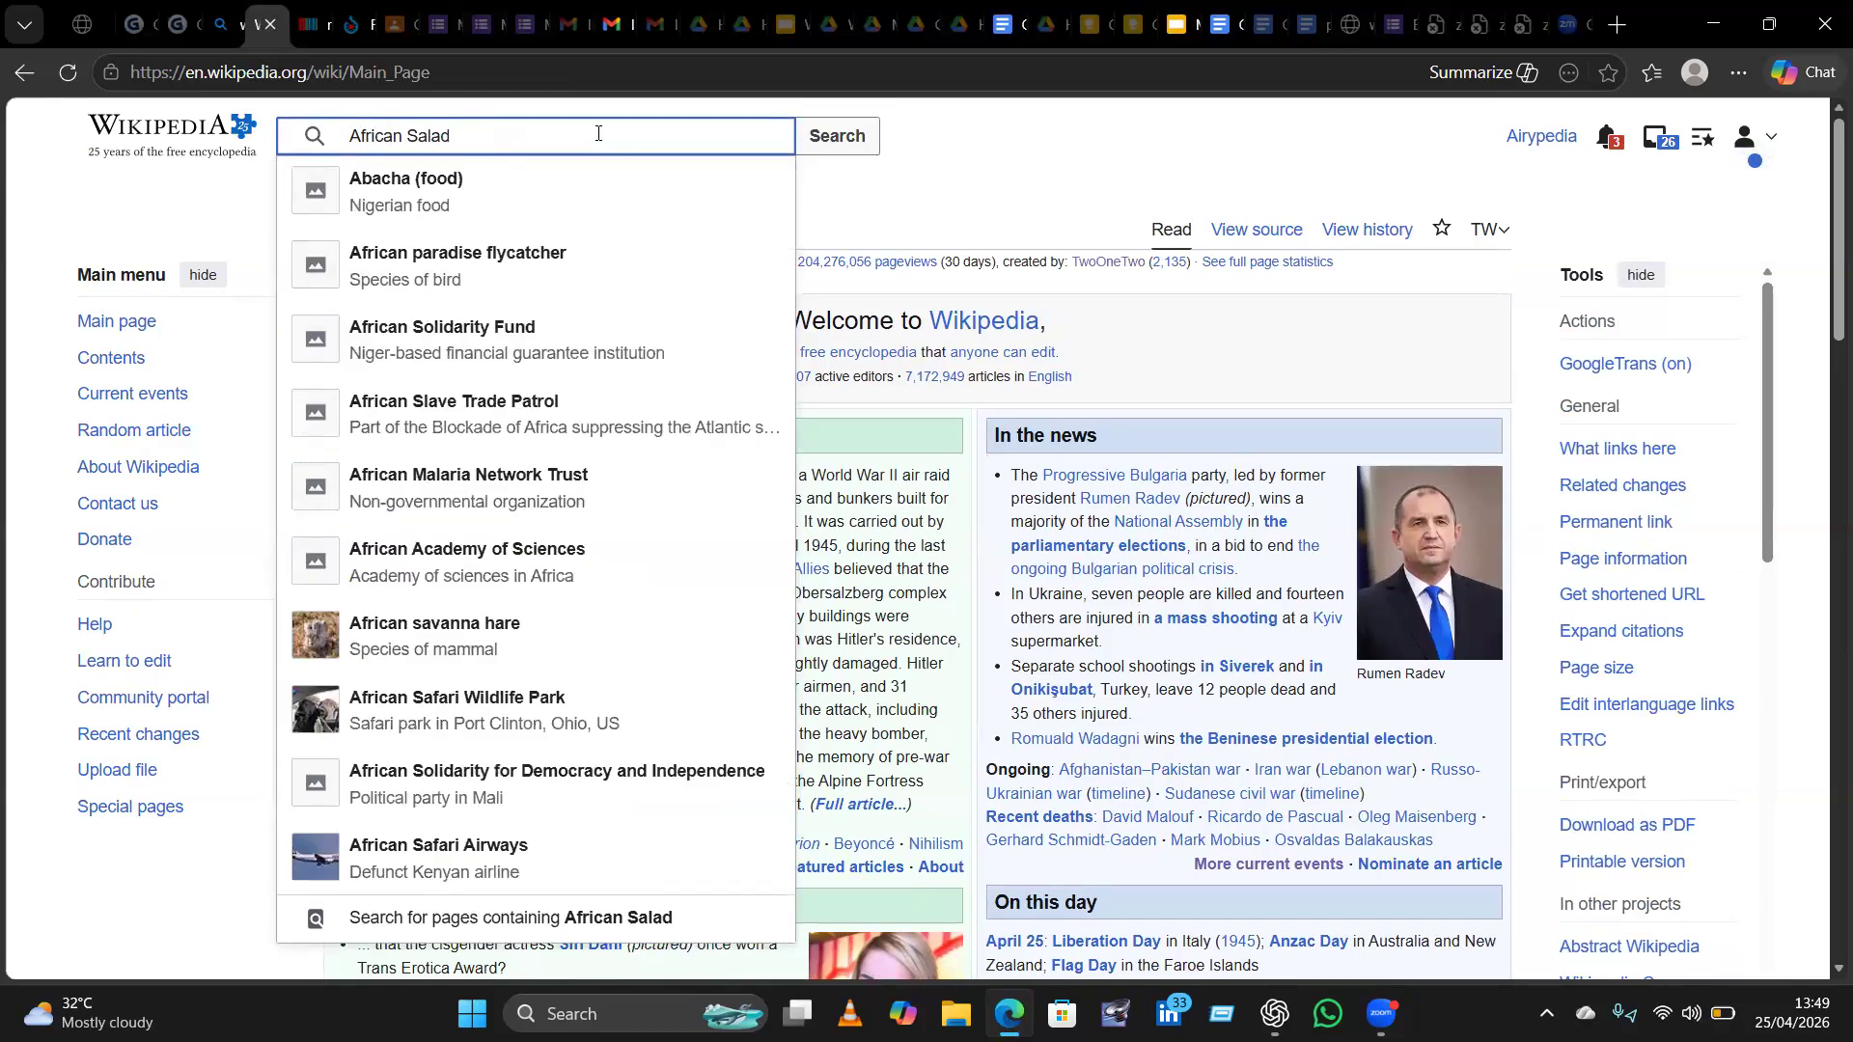
pyautogui.press('Return')
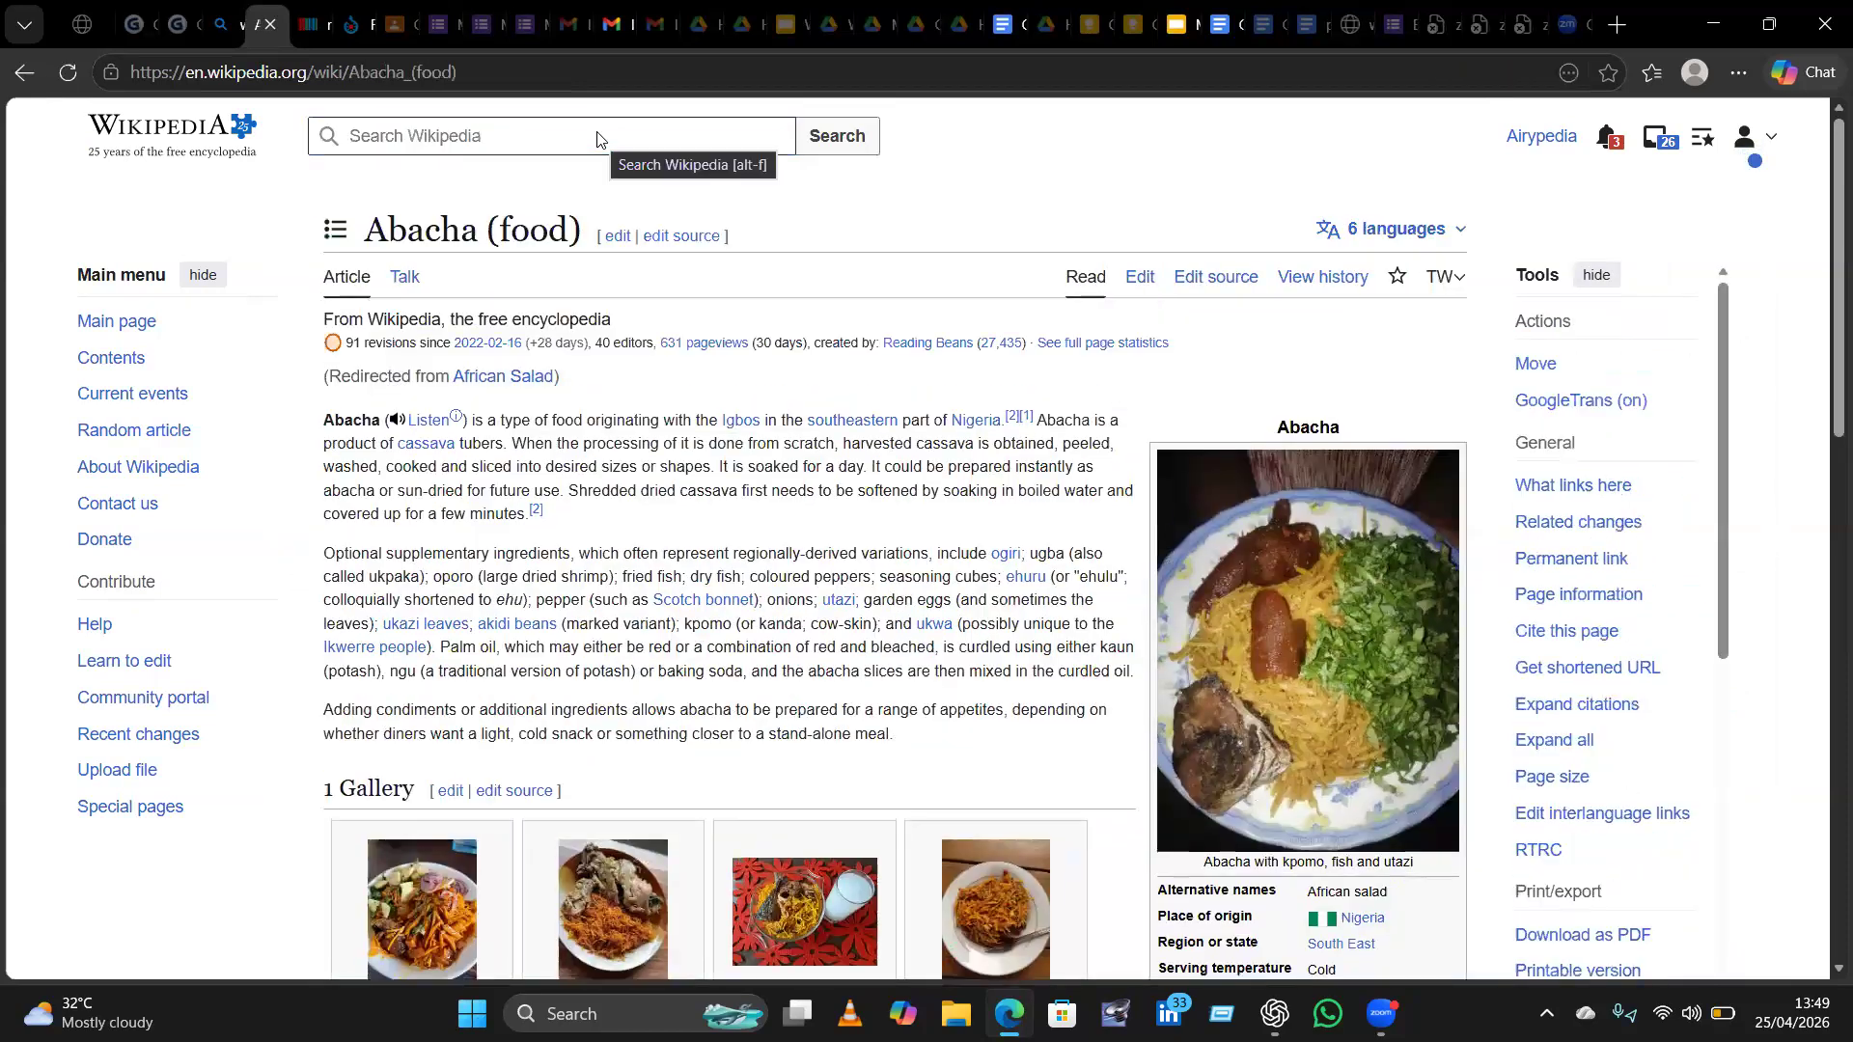
# Examine the Abacha (food) article from its introduction and infobox through the gallery, nutrition and references sections to the page's end.
pyautogui.scroll(-3, 596, 138)
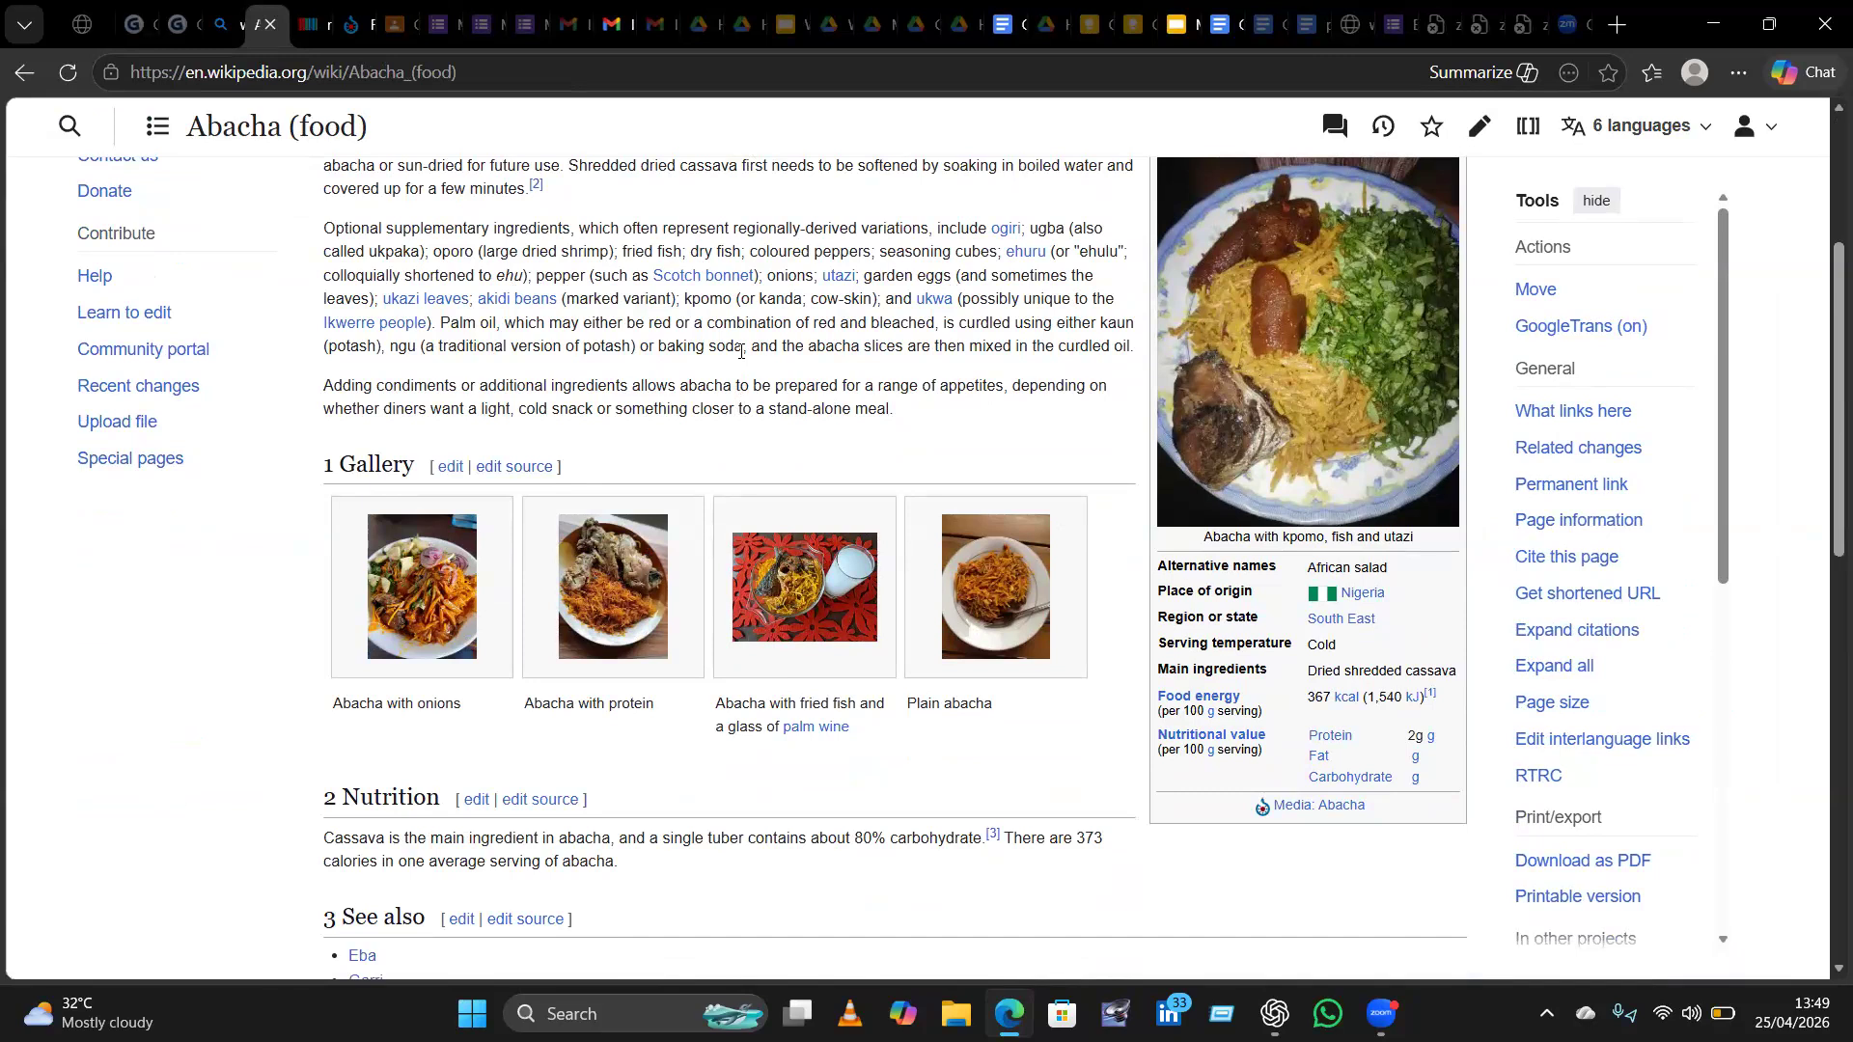
pyautogui.scroll(3, 741, 351)
pyautogui.scroll(-5, 741, 352)
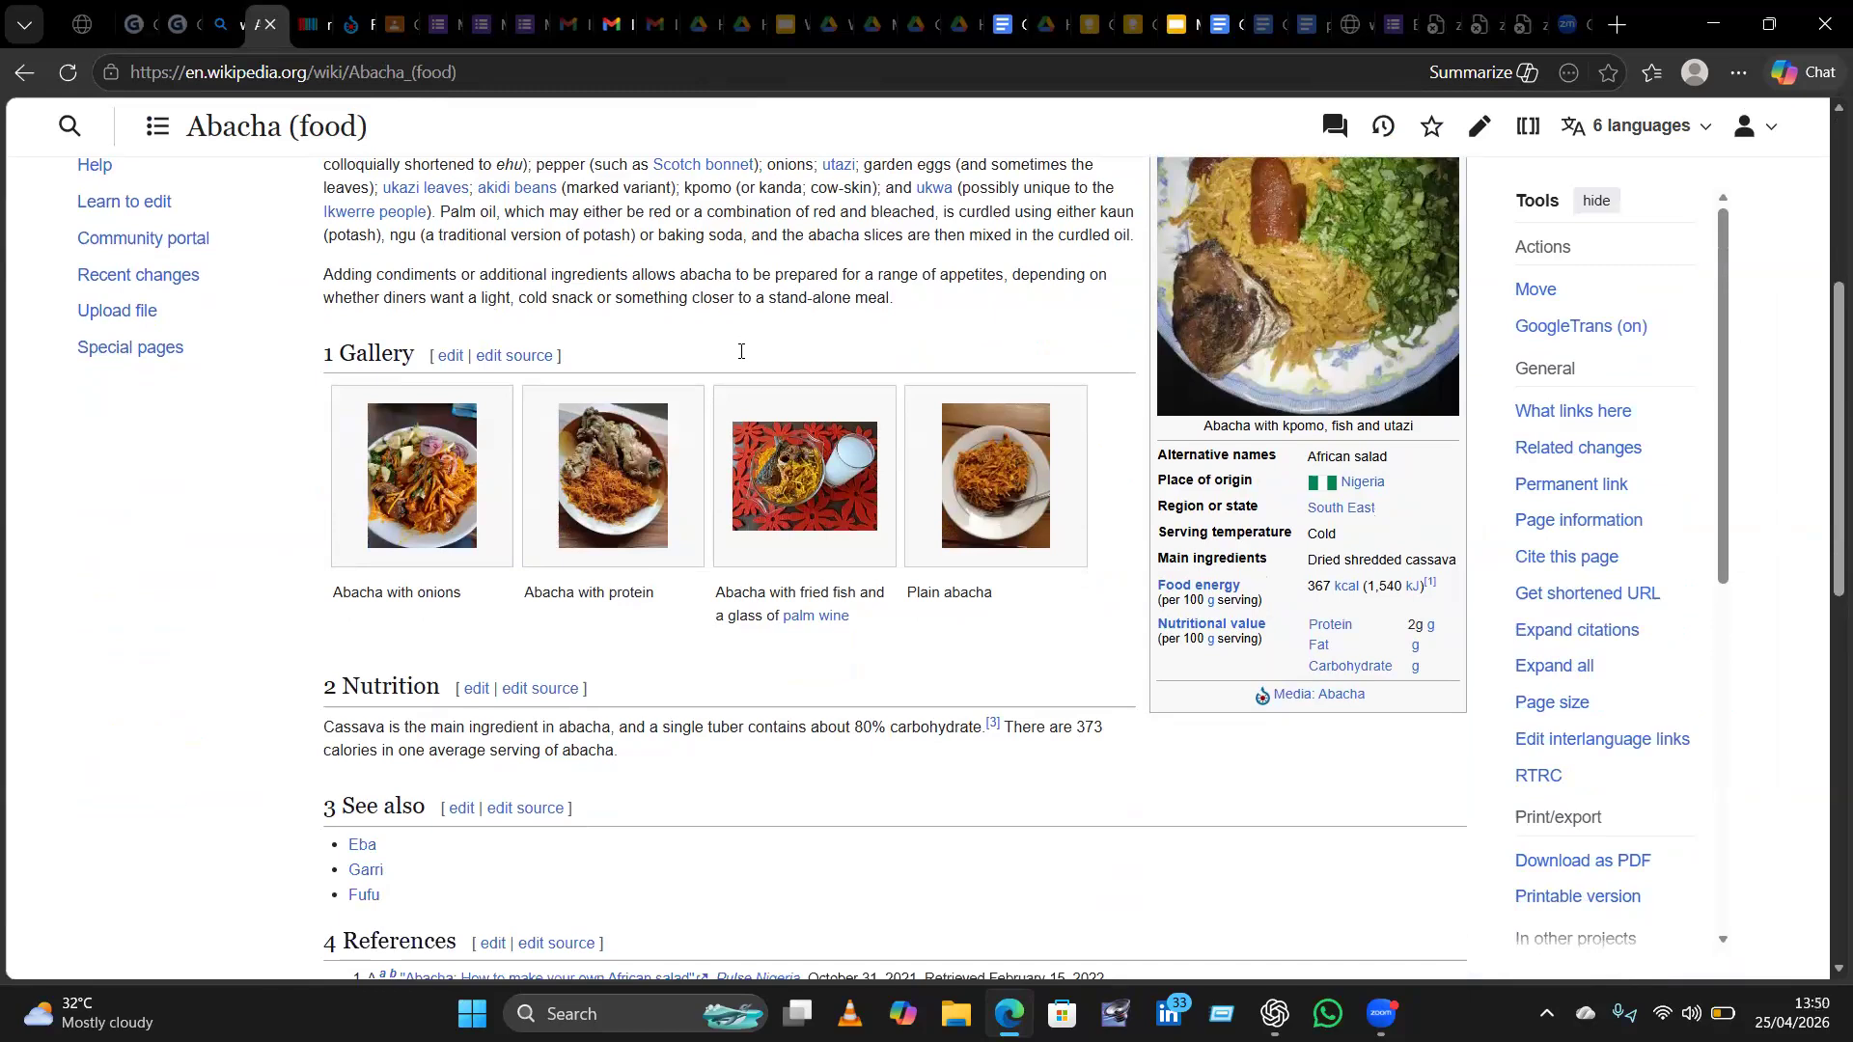
pyautogui.scroll(-8, 741, 352)
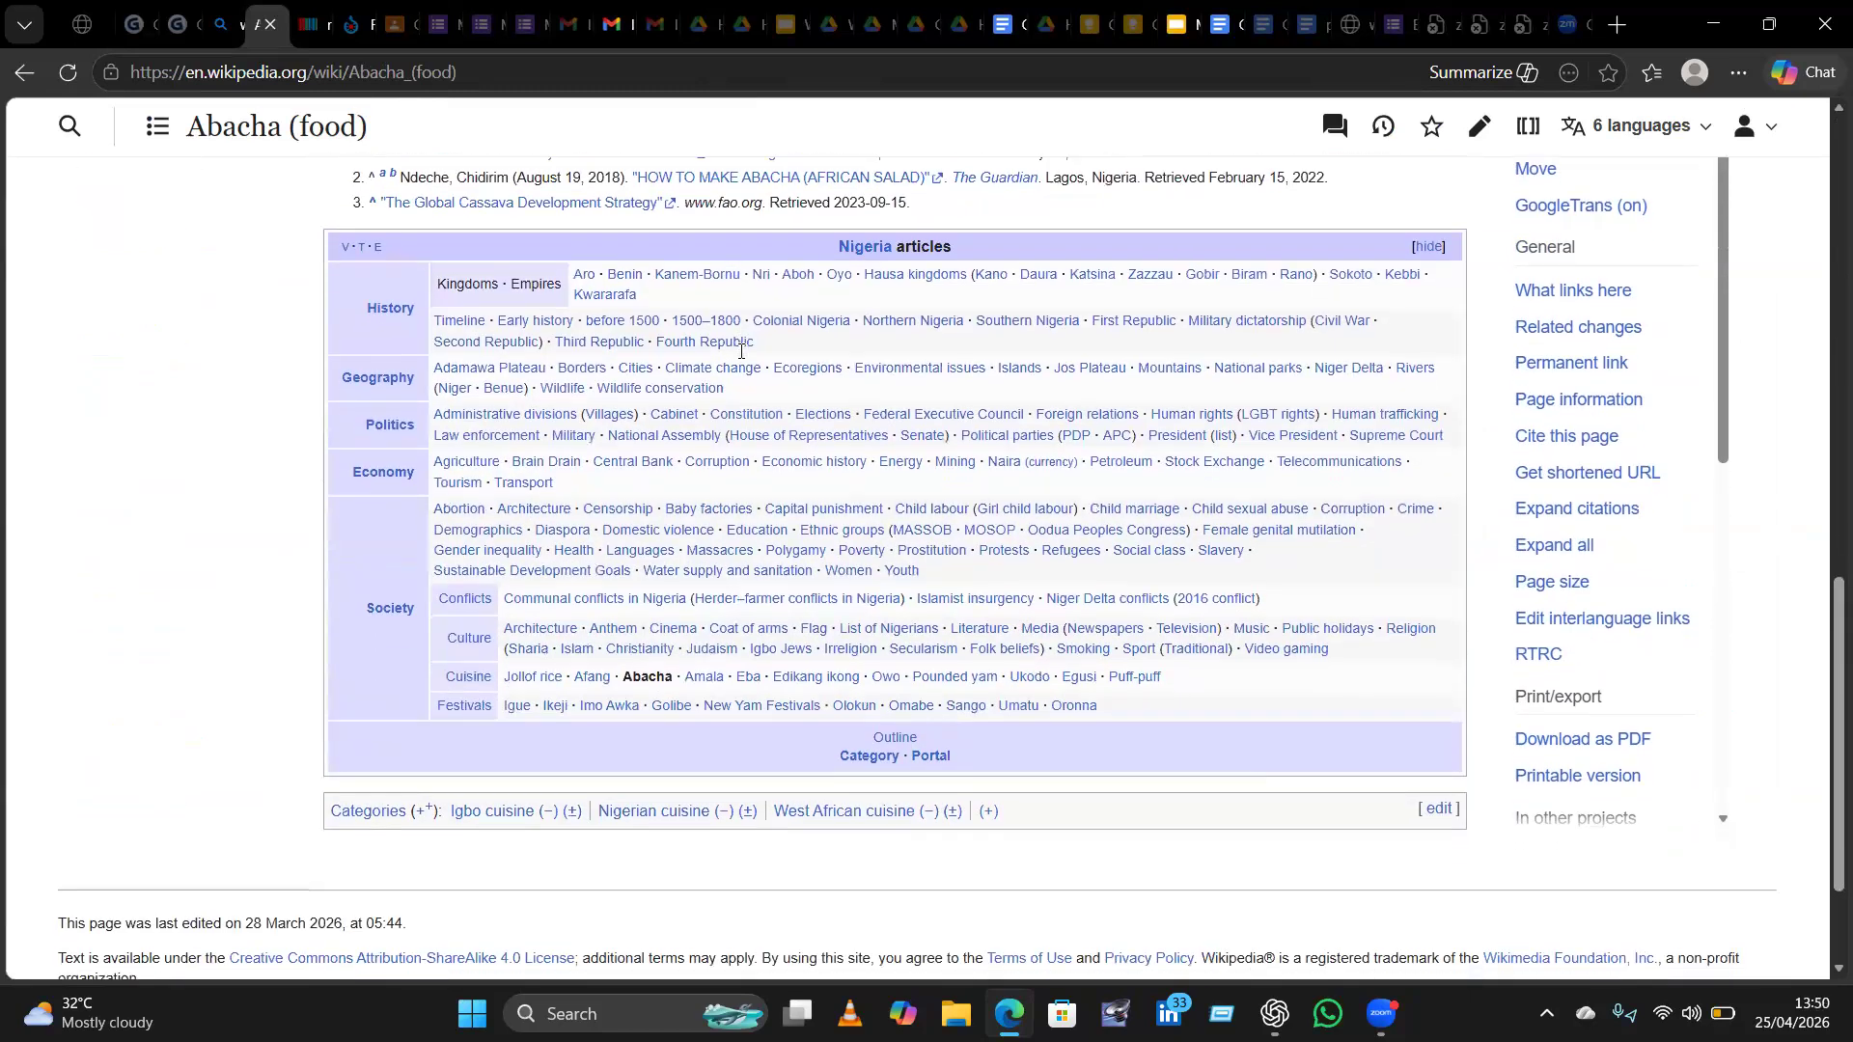
pyautogui.scroll(8, 741, 351)
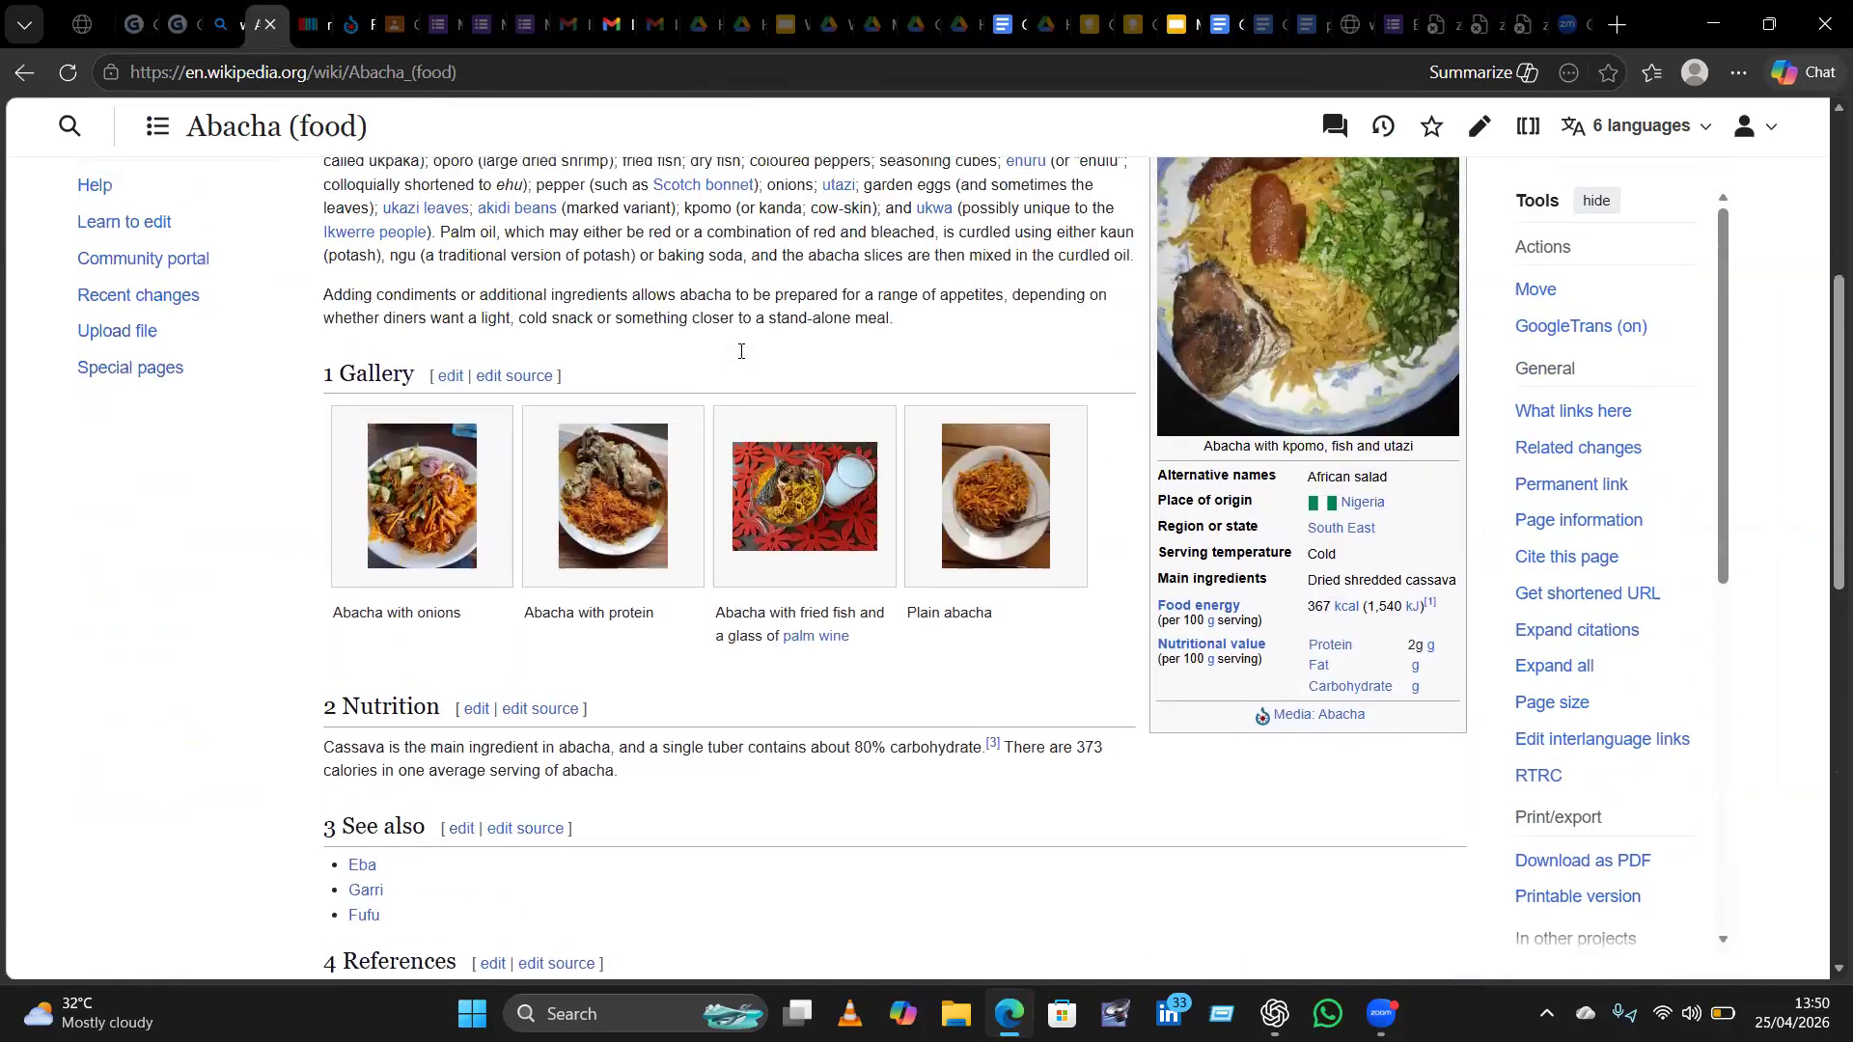
pyautogui.scroll(1, 741, 352)
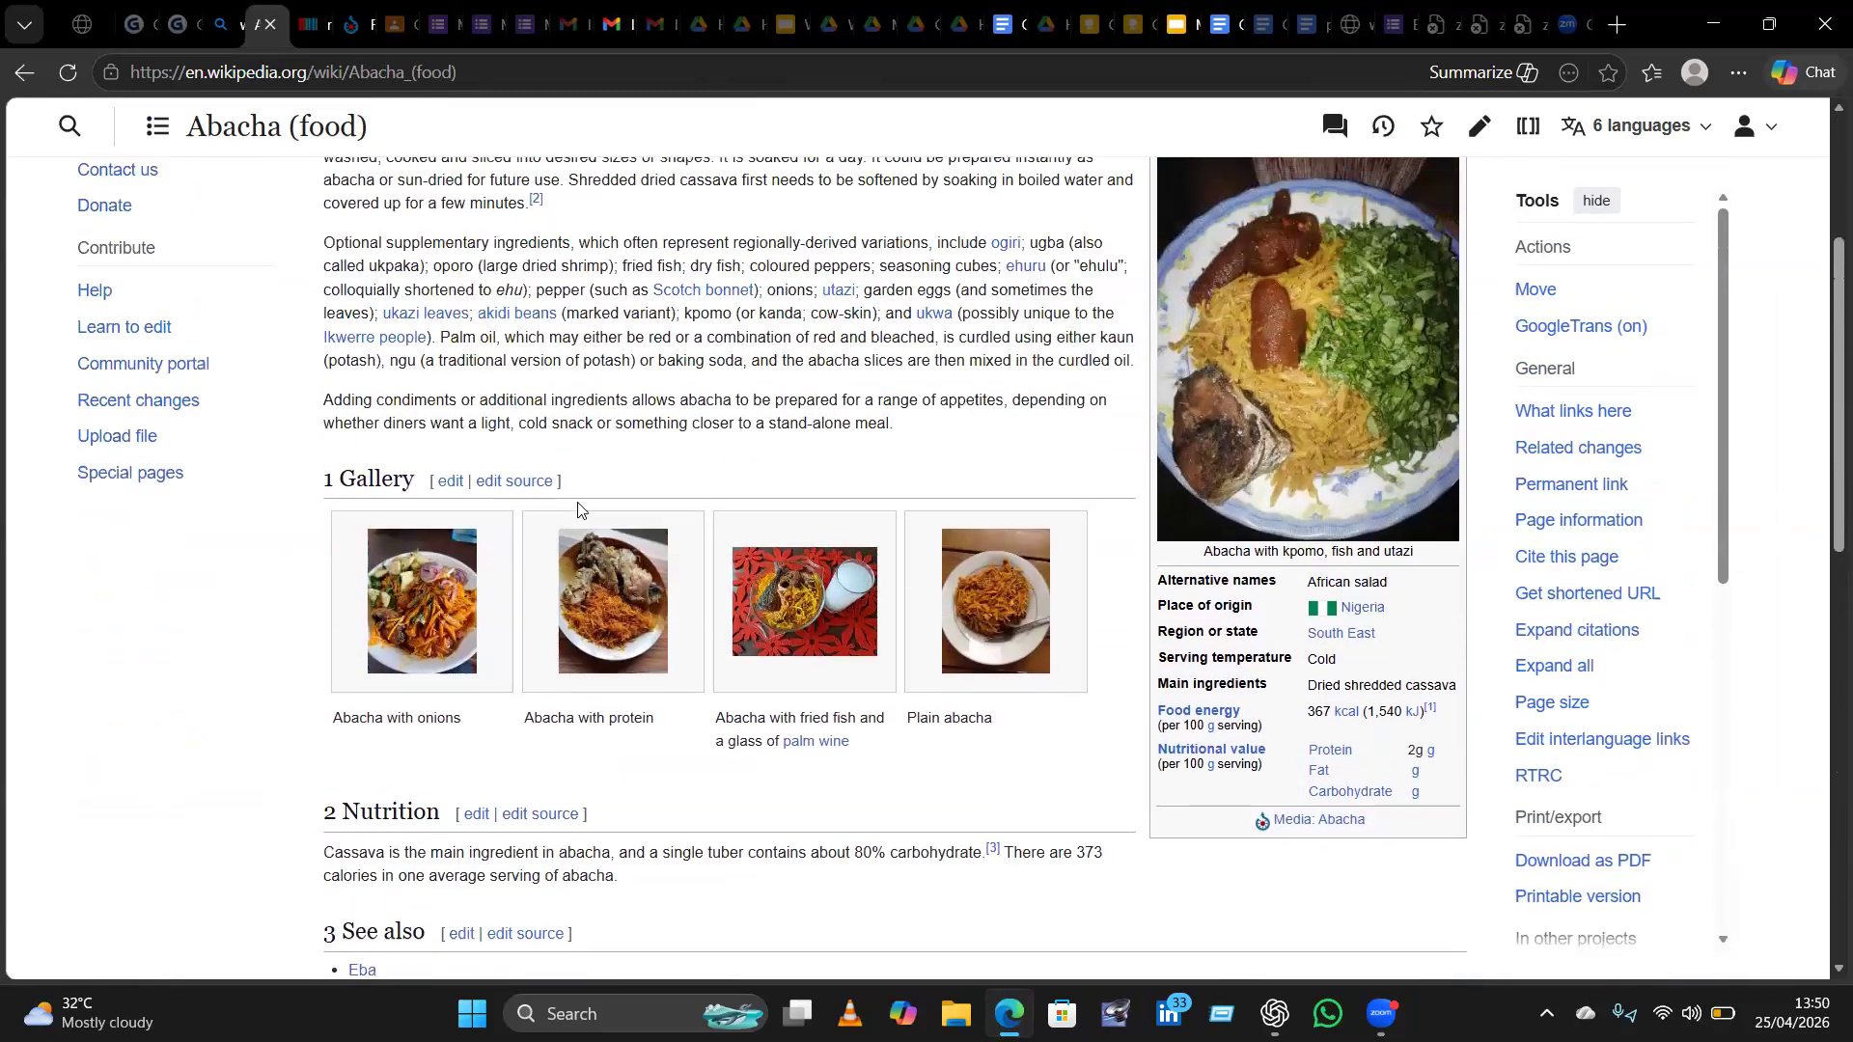